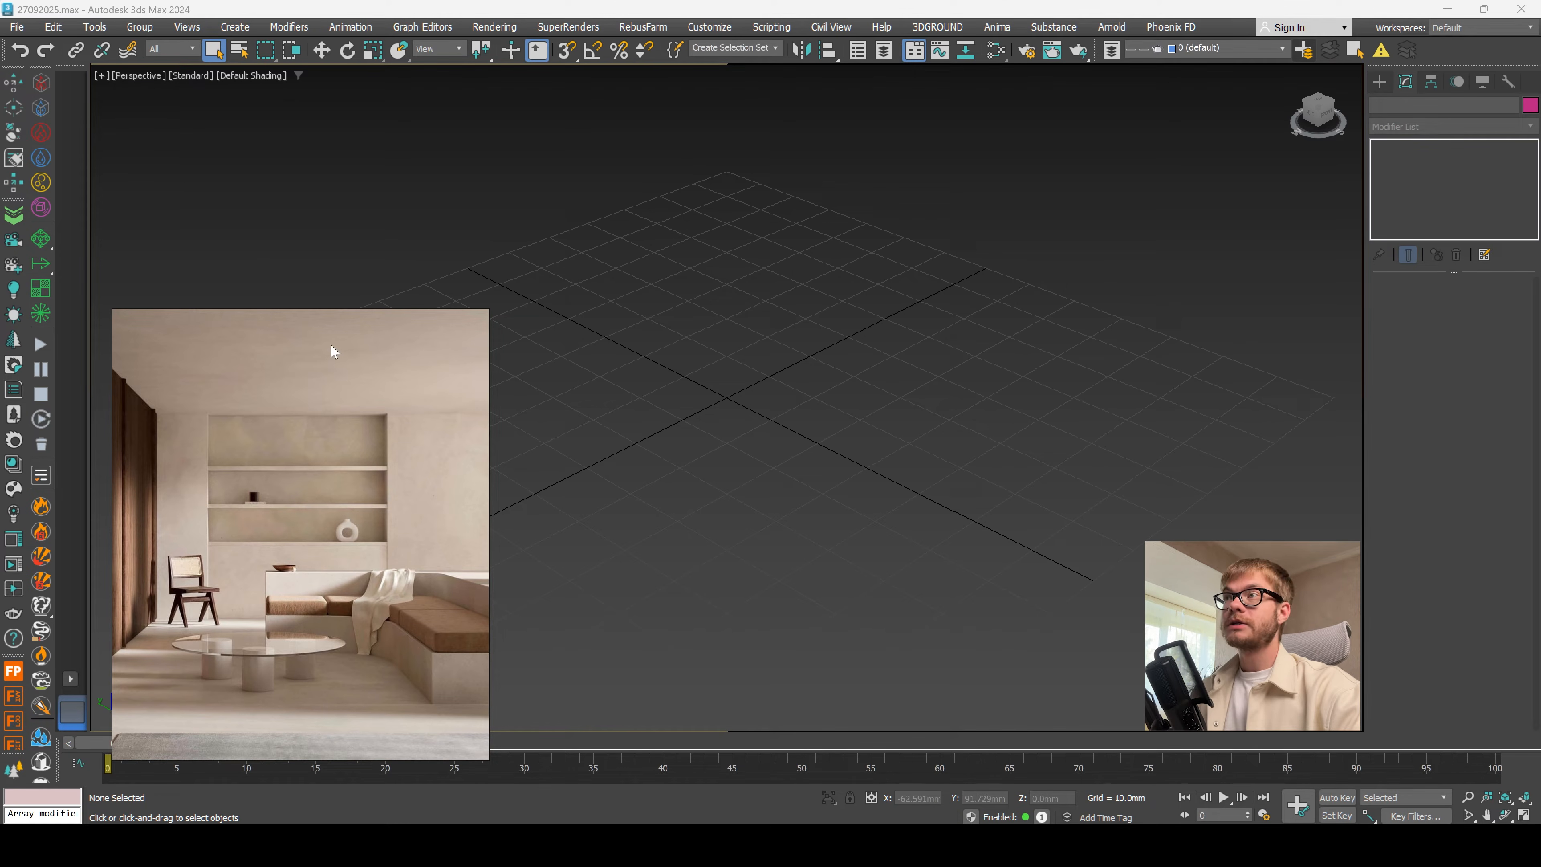
Step: Arrange the living room reference image over the viewport so the whole interior shows, and minimize its window
mouse_move(252, 320)
left_click_drag(253, 320, 408, 283)
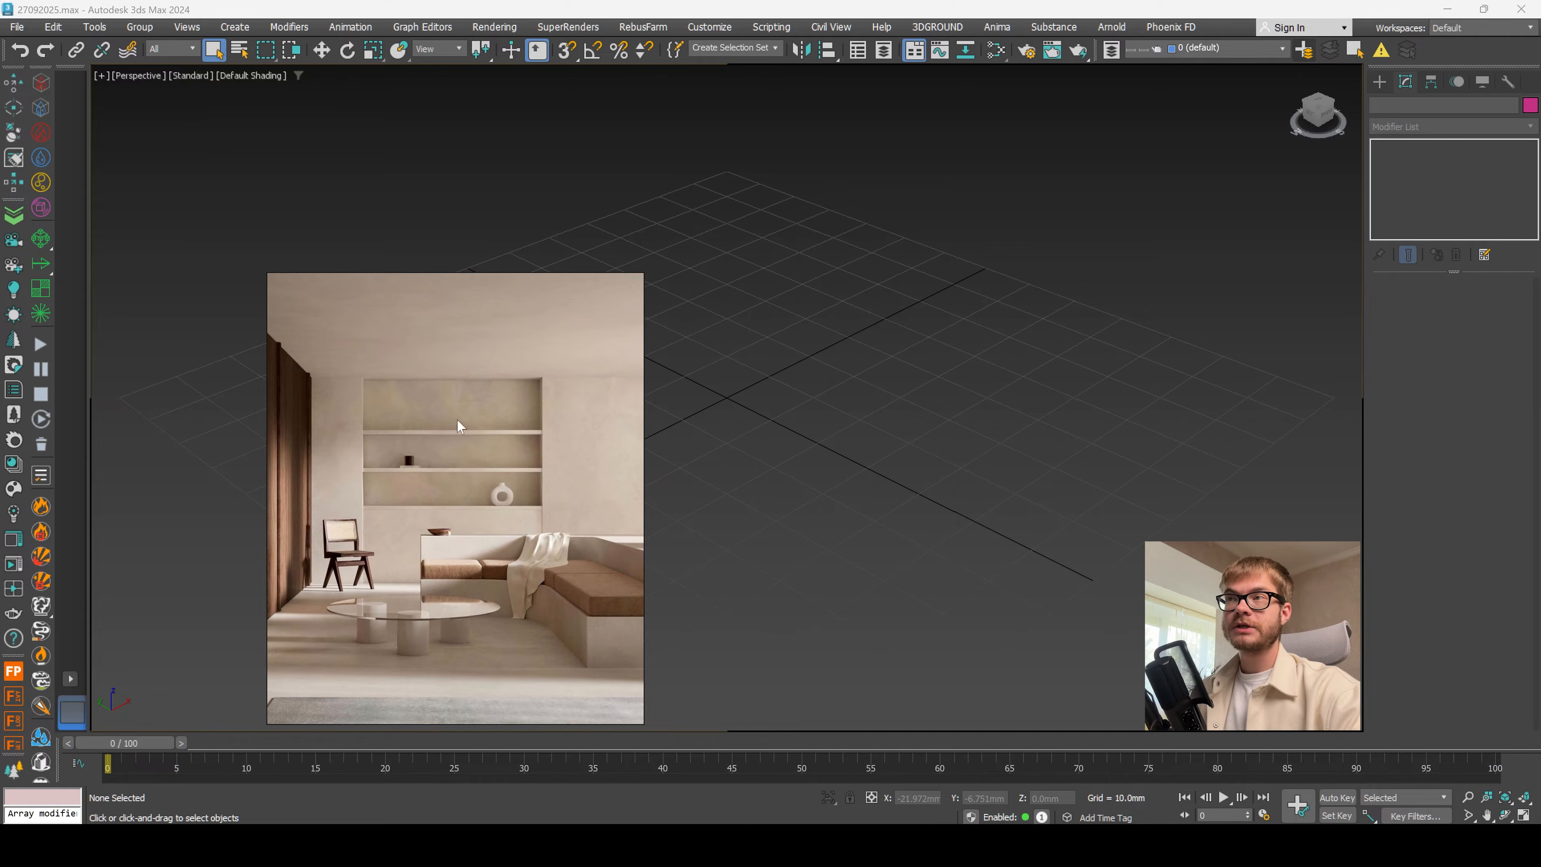
scroll(415, 305, "down", 2)
mouse_move(423, 316)
middle_click_drag(423, 316, 443, 333)
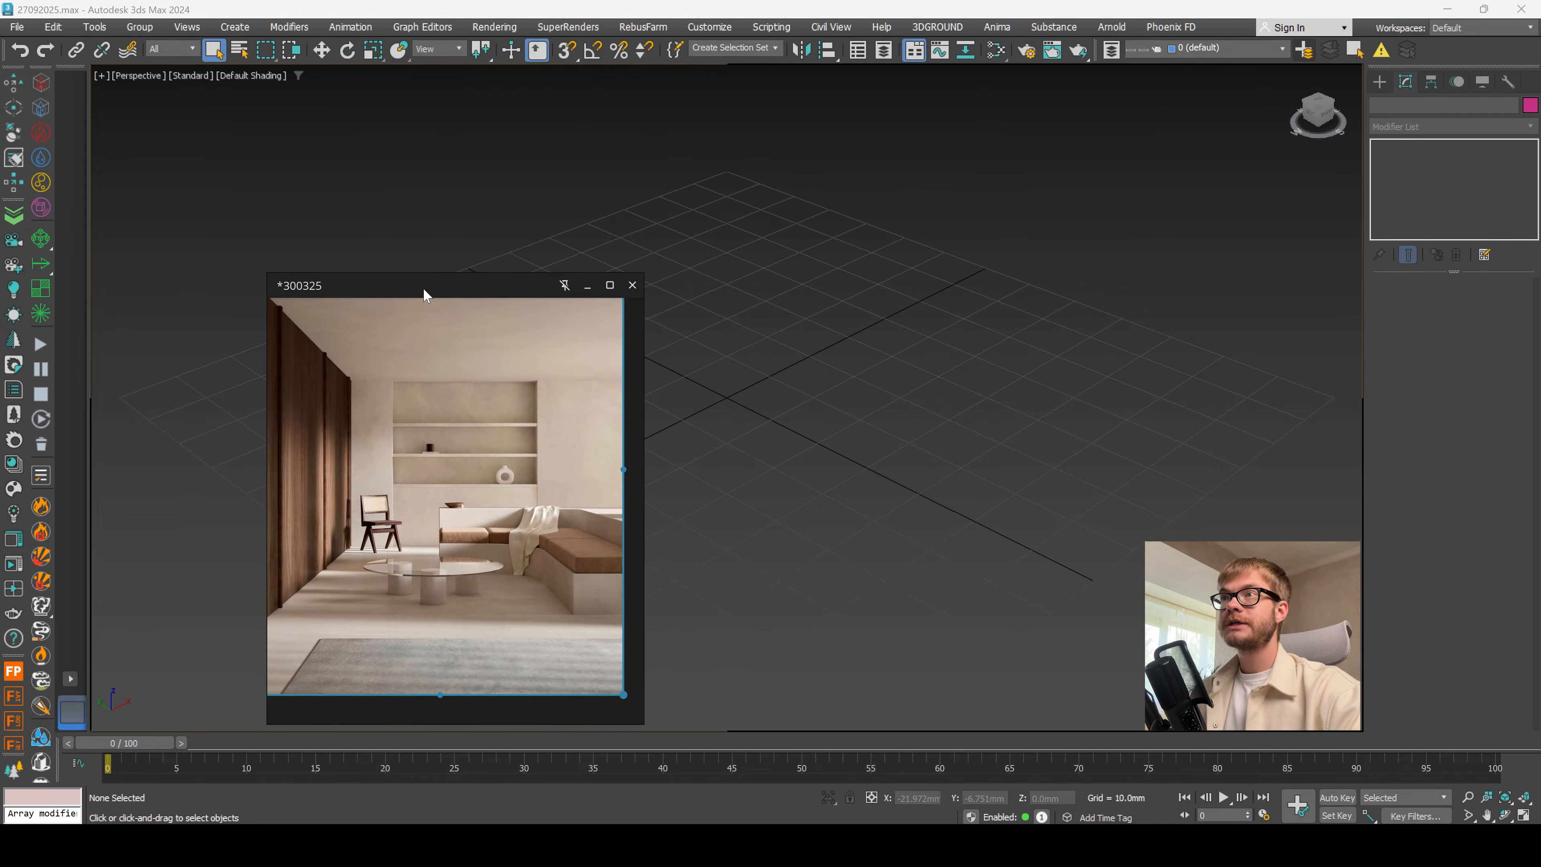
left_click_drag(423, 286, 435, 290)
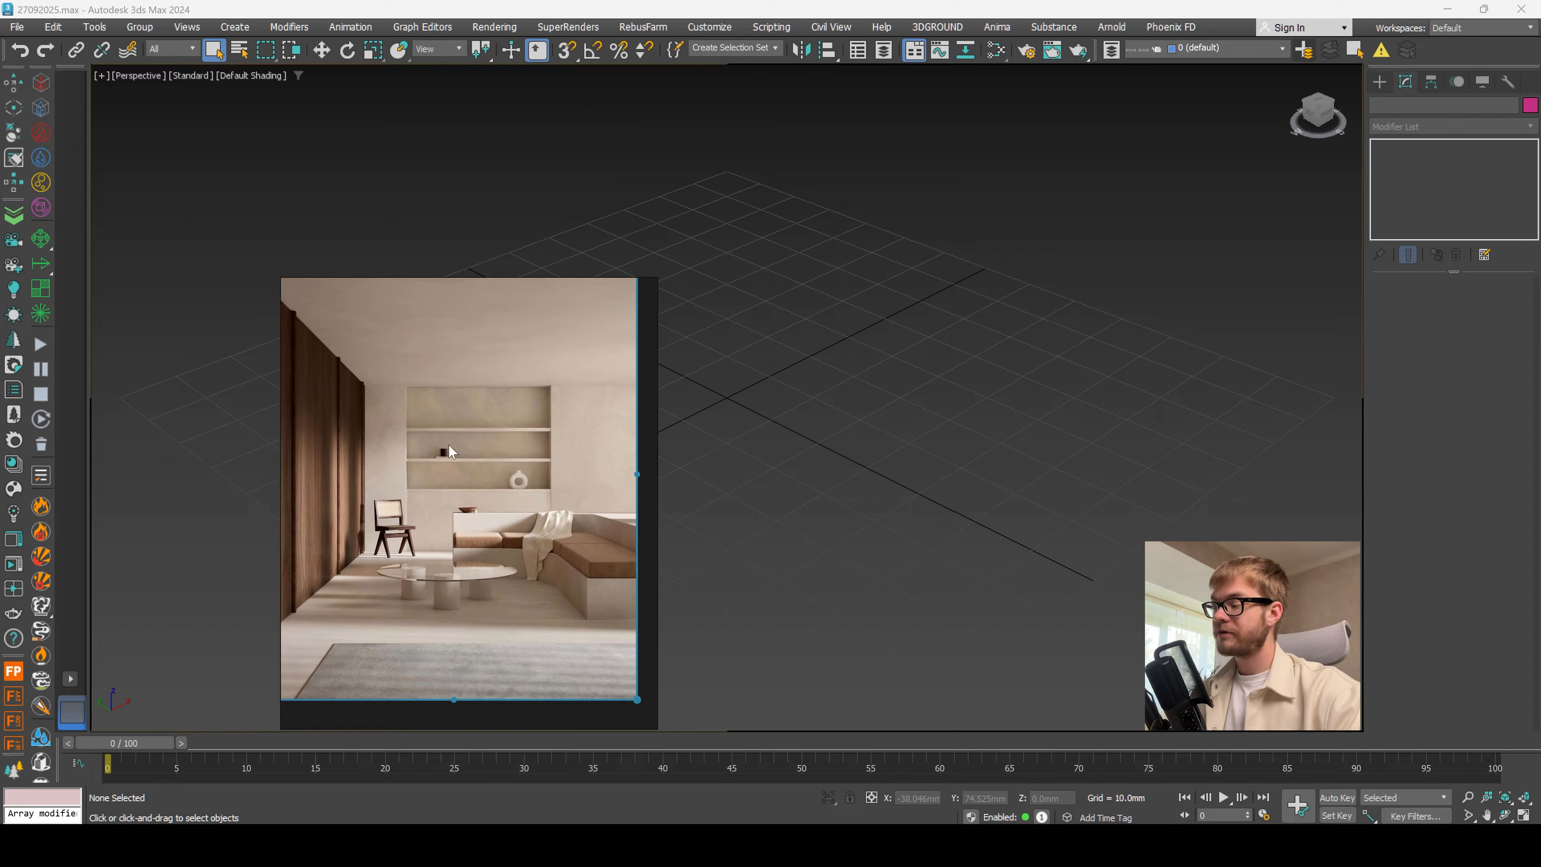
mouse_move(472, 289)
left_click_drag(472, 289, 284, 391)
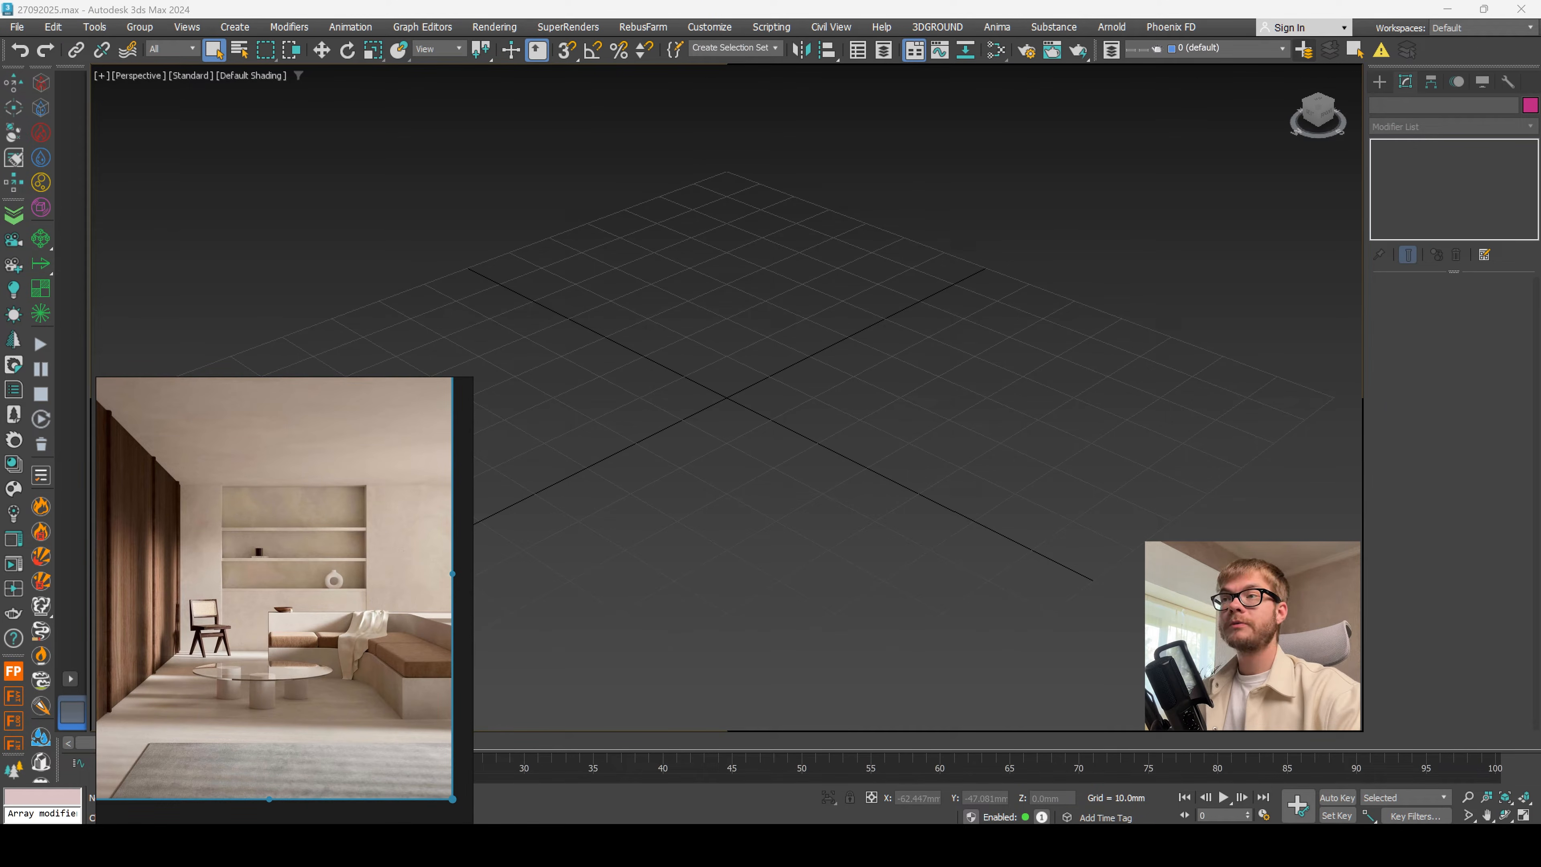
left_click_drag(324, 586, 367, 546)
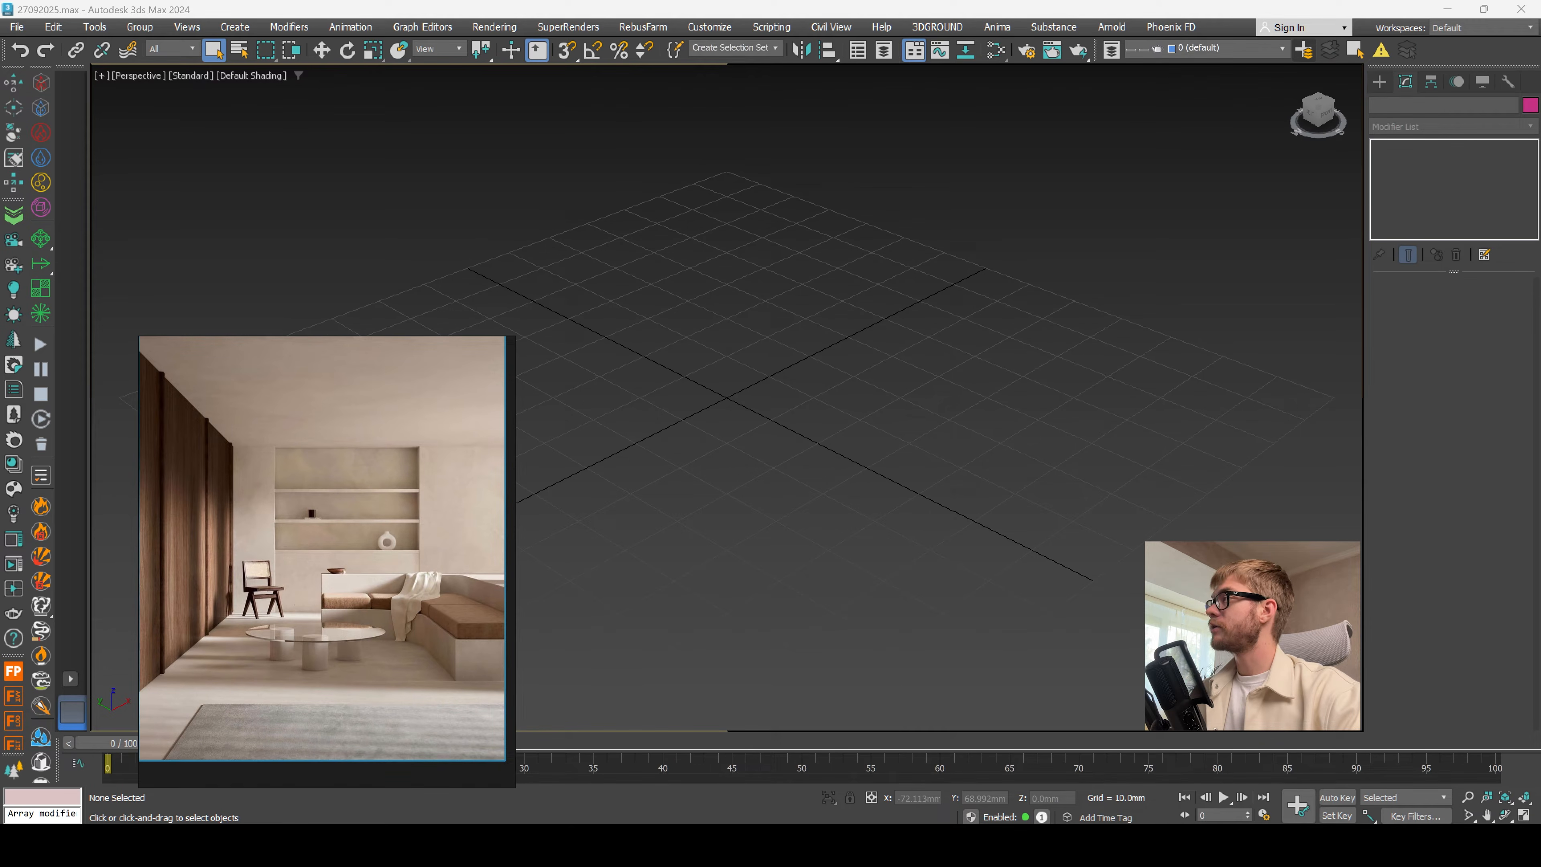
mouse_move(458, 351)
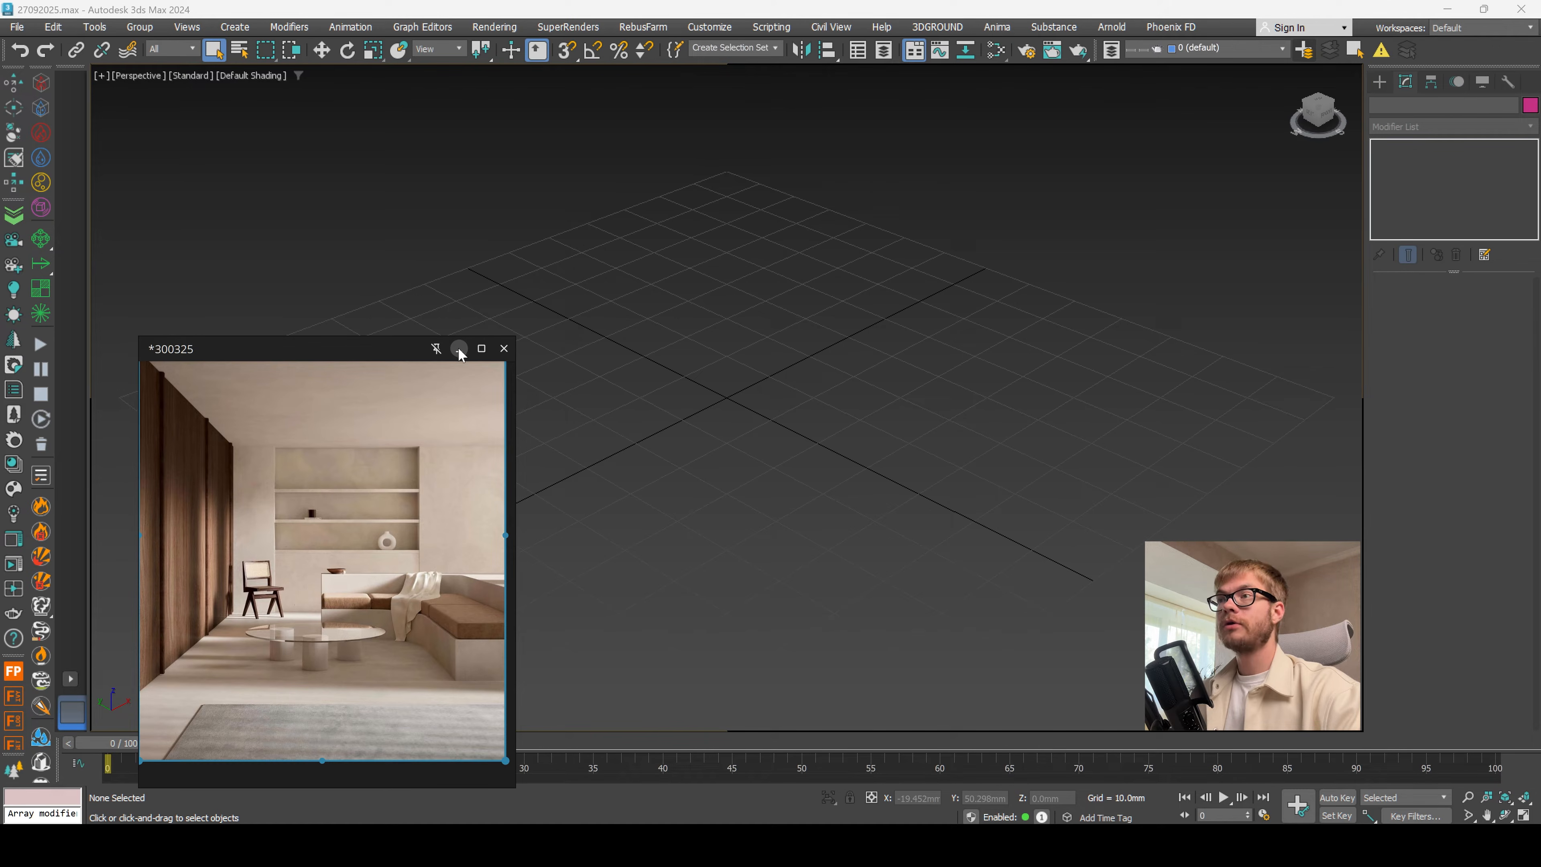
left_click(459, 350)
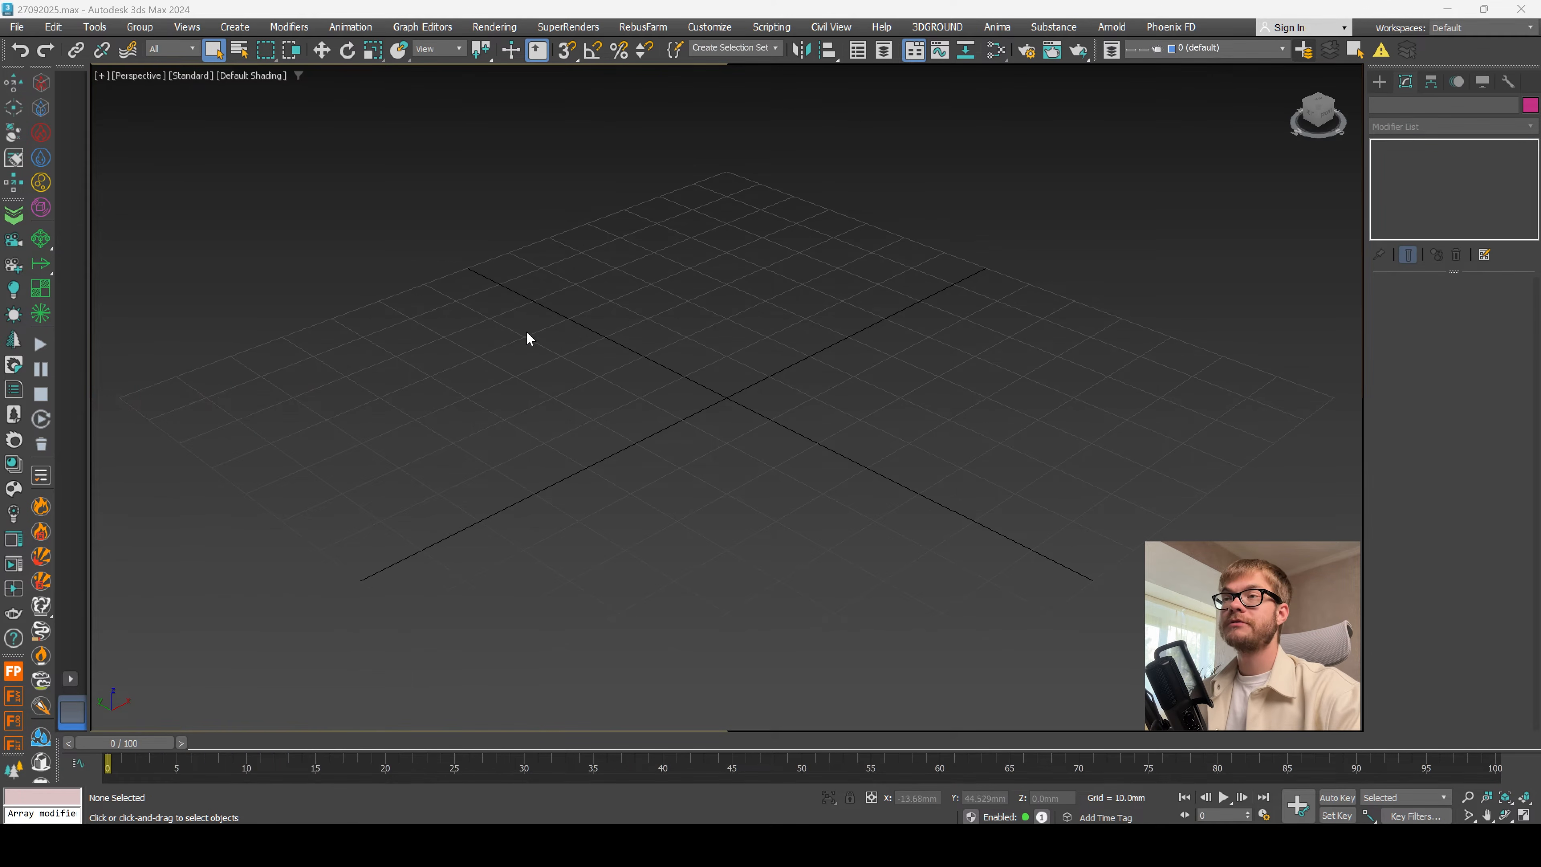
Step: Examine the Scene project folder, including the Models and Textures folders, the 27092025.max scene and the reference JPEG
left_click(664, 777)
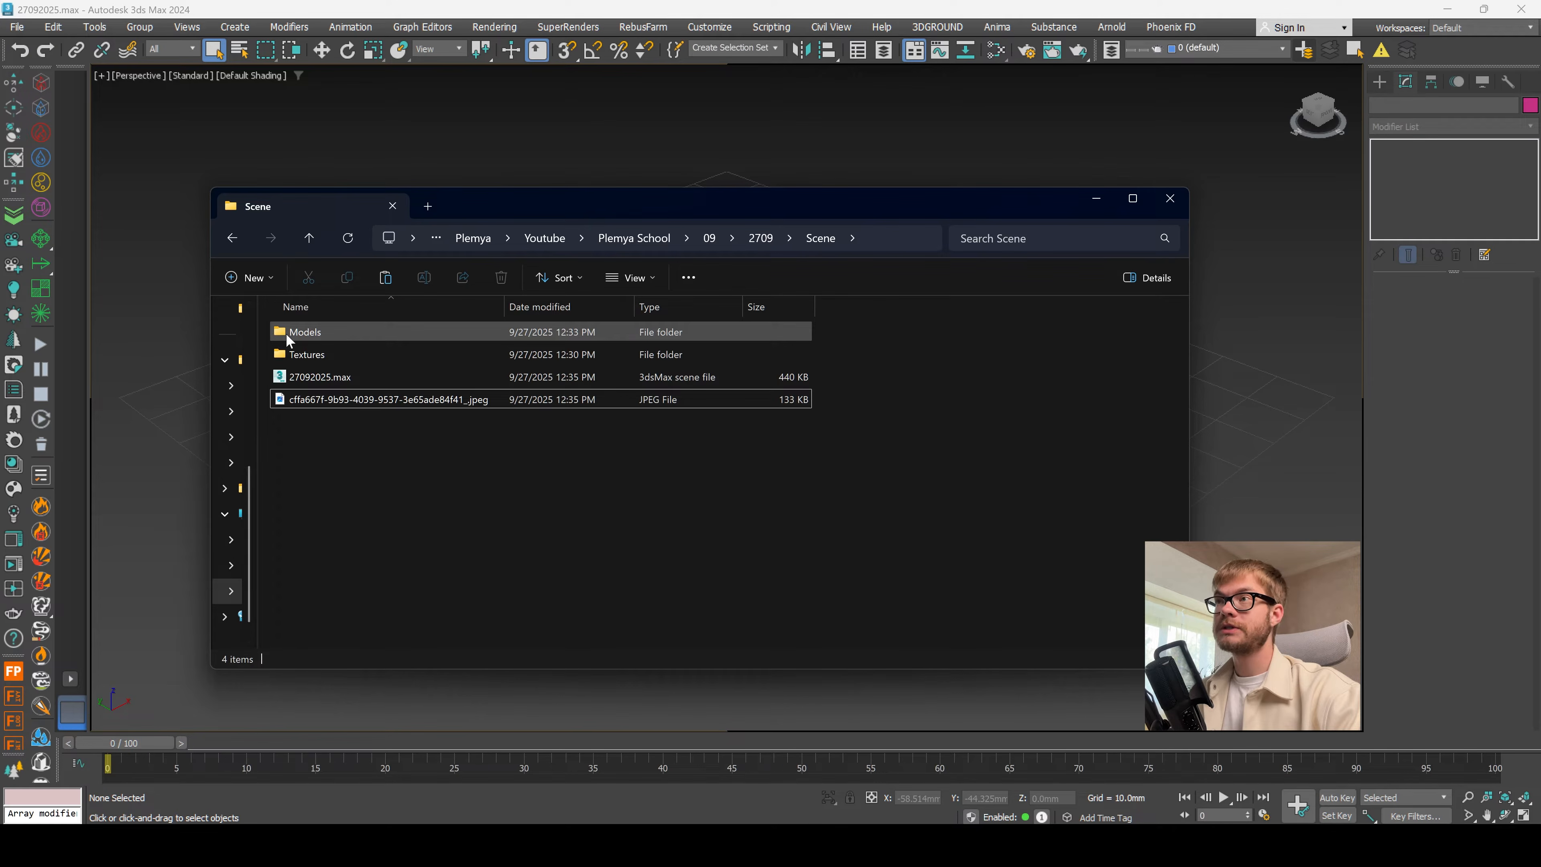
mouse_move(302, 339)
left_click(338, 355)
left_click(359, 378)
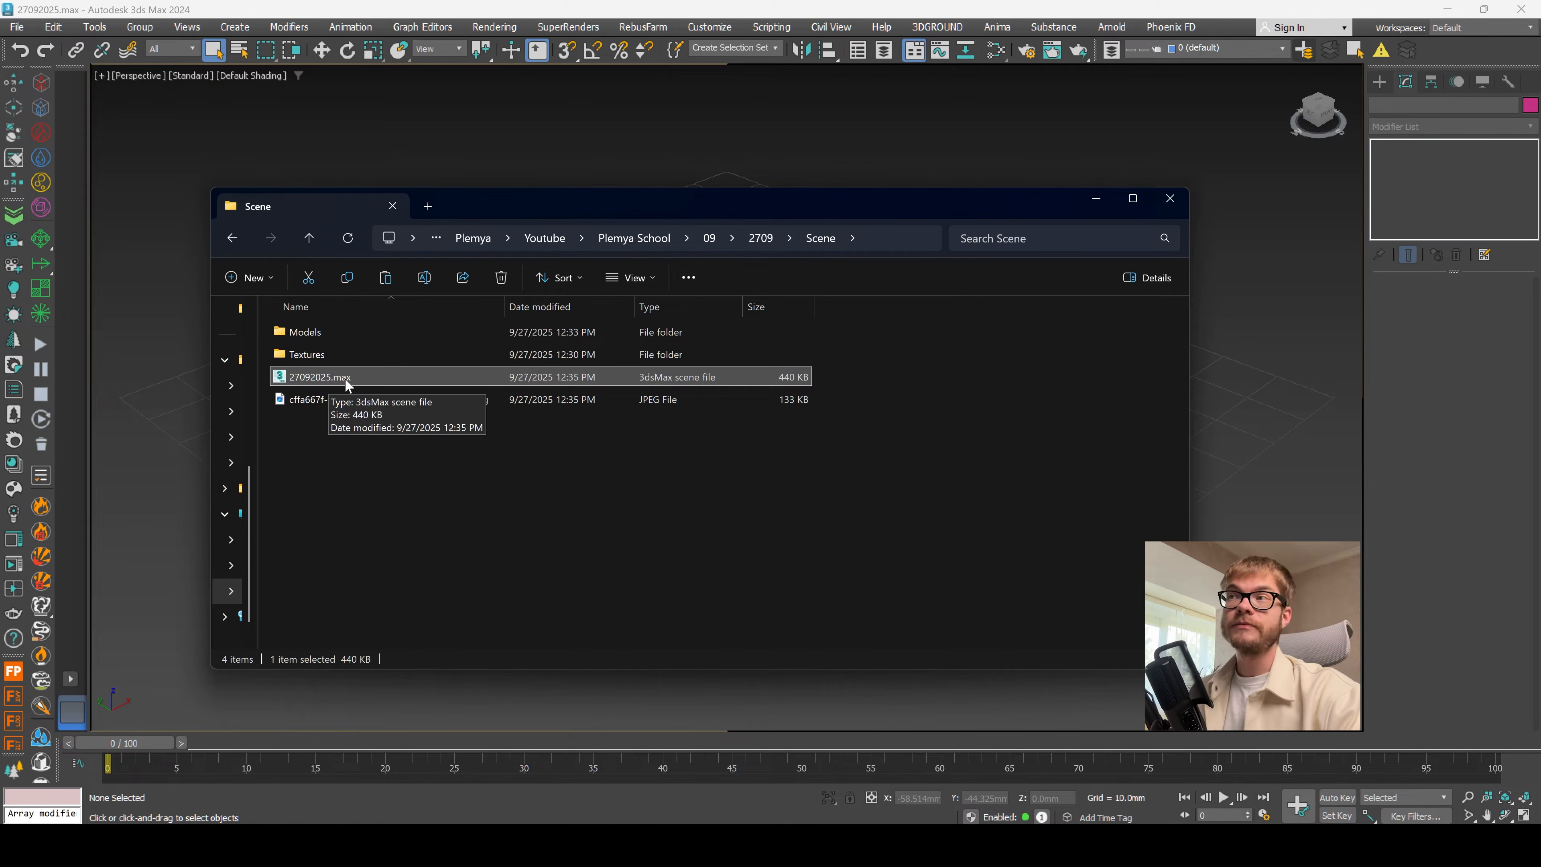
left_click(345, 378, "ctrl")
left_click(423, 405)
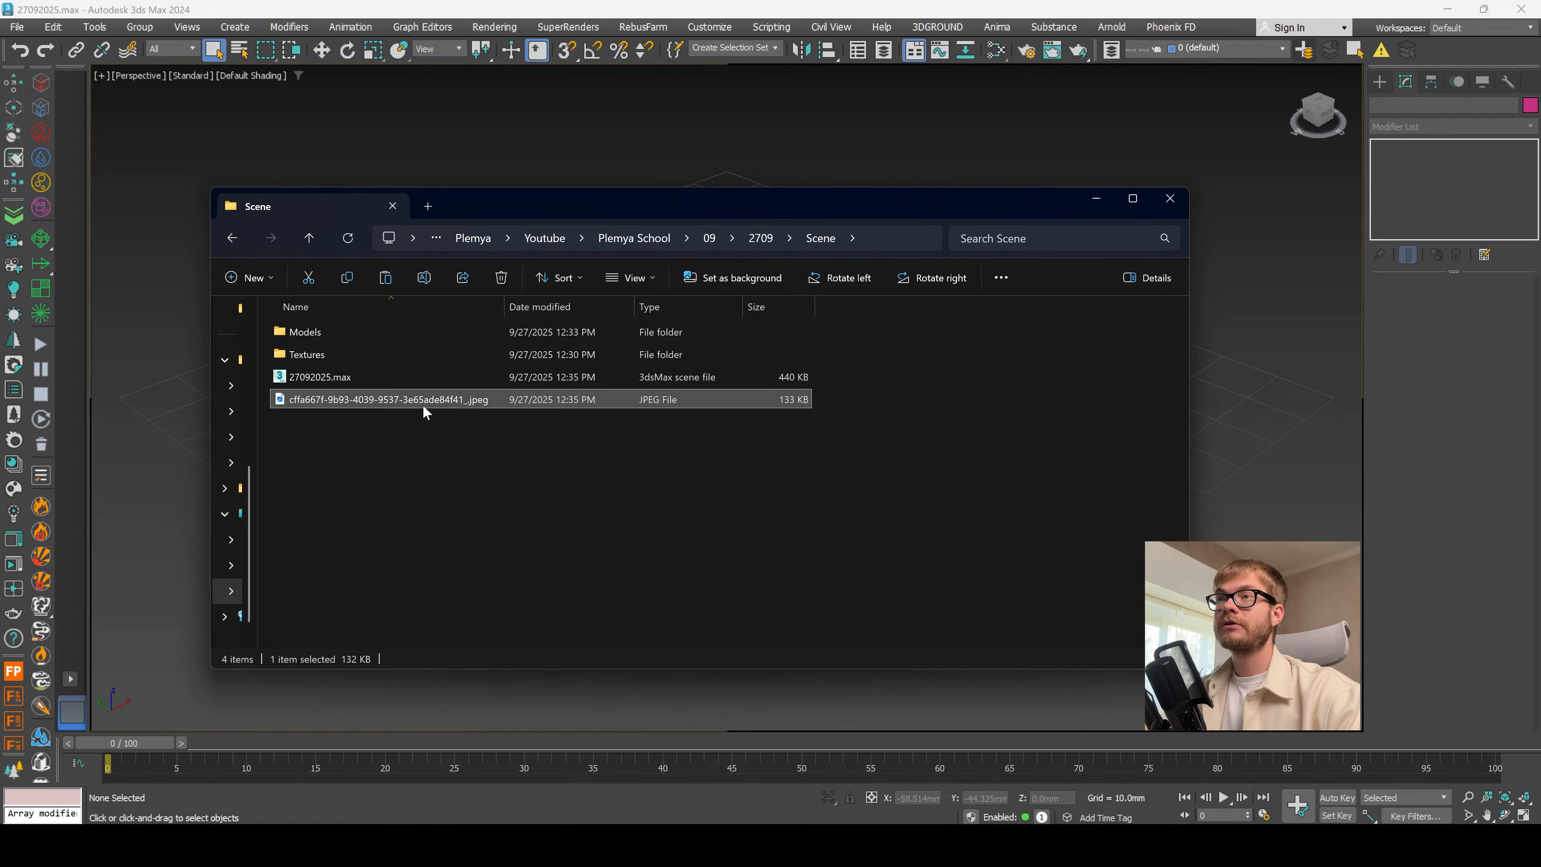
left_click(789, 449)
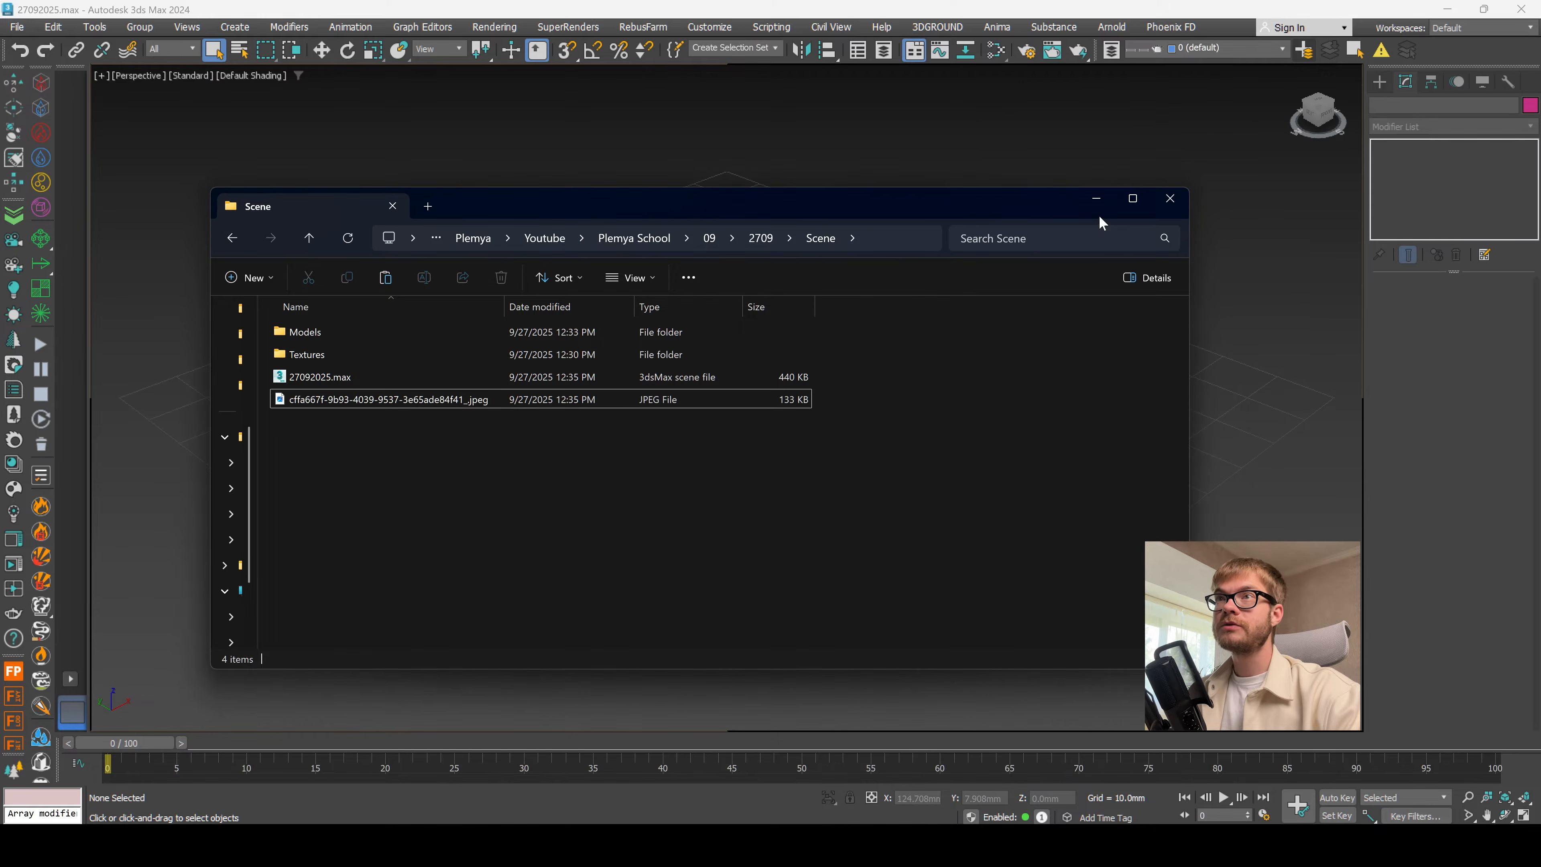
left_click(1095, 200)
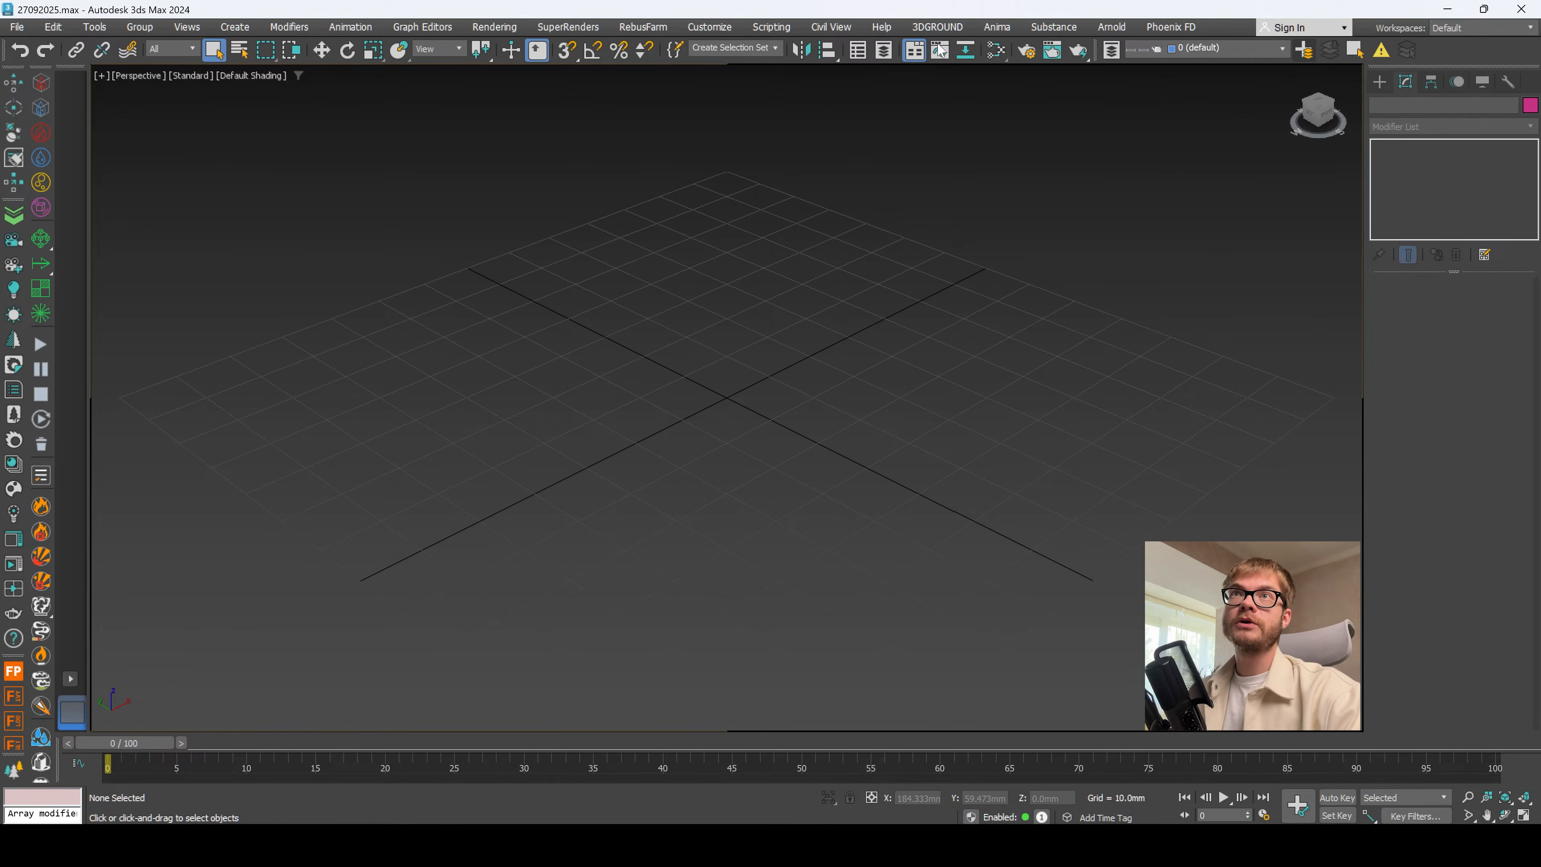
Step: Set the renderer to Corona in the render setup and close the dialog
left_click(1026, 52)
left_click(773, 203)
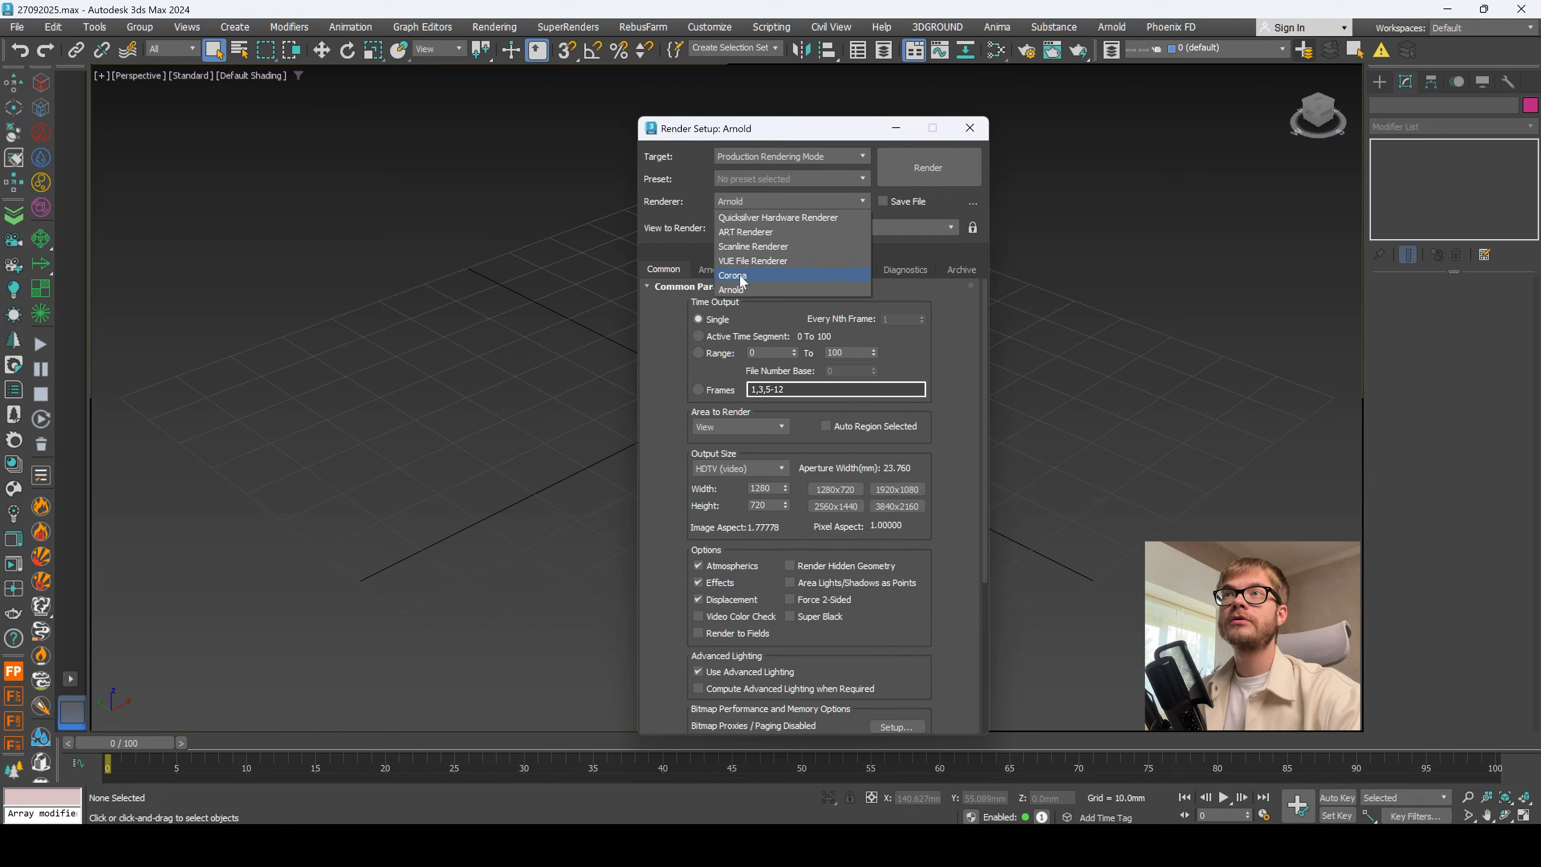
left_click(756, 213)
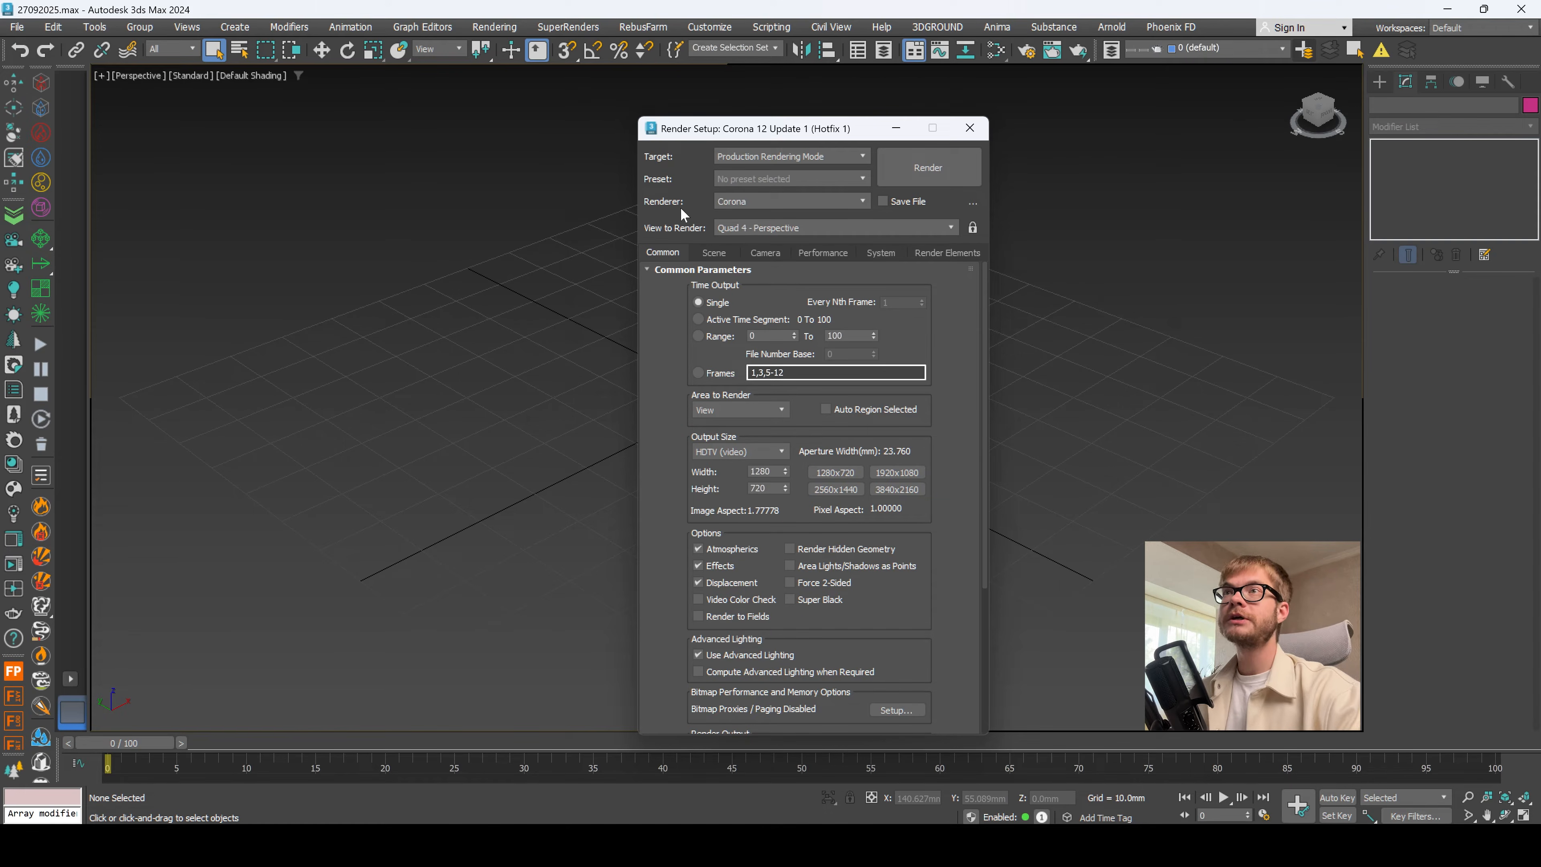
left_click(970, 127)
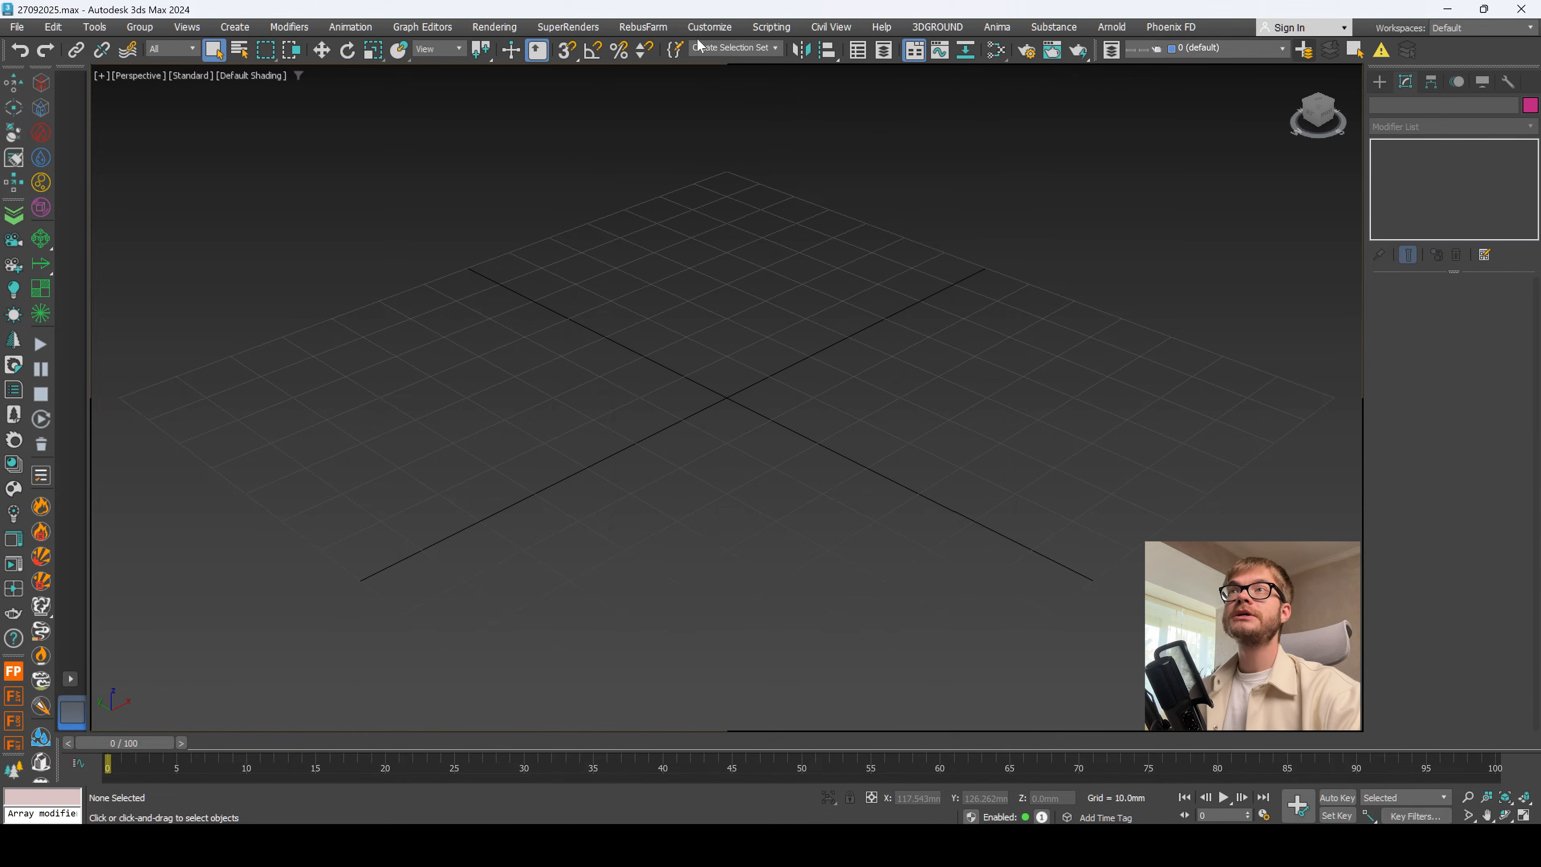
Step: Check that both the display units and the system units are set to millimetres
left_click(706, 32)
left_click(731, 294)
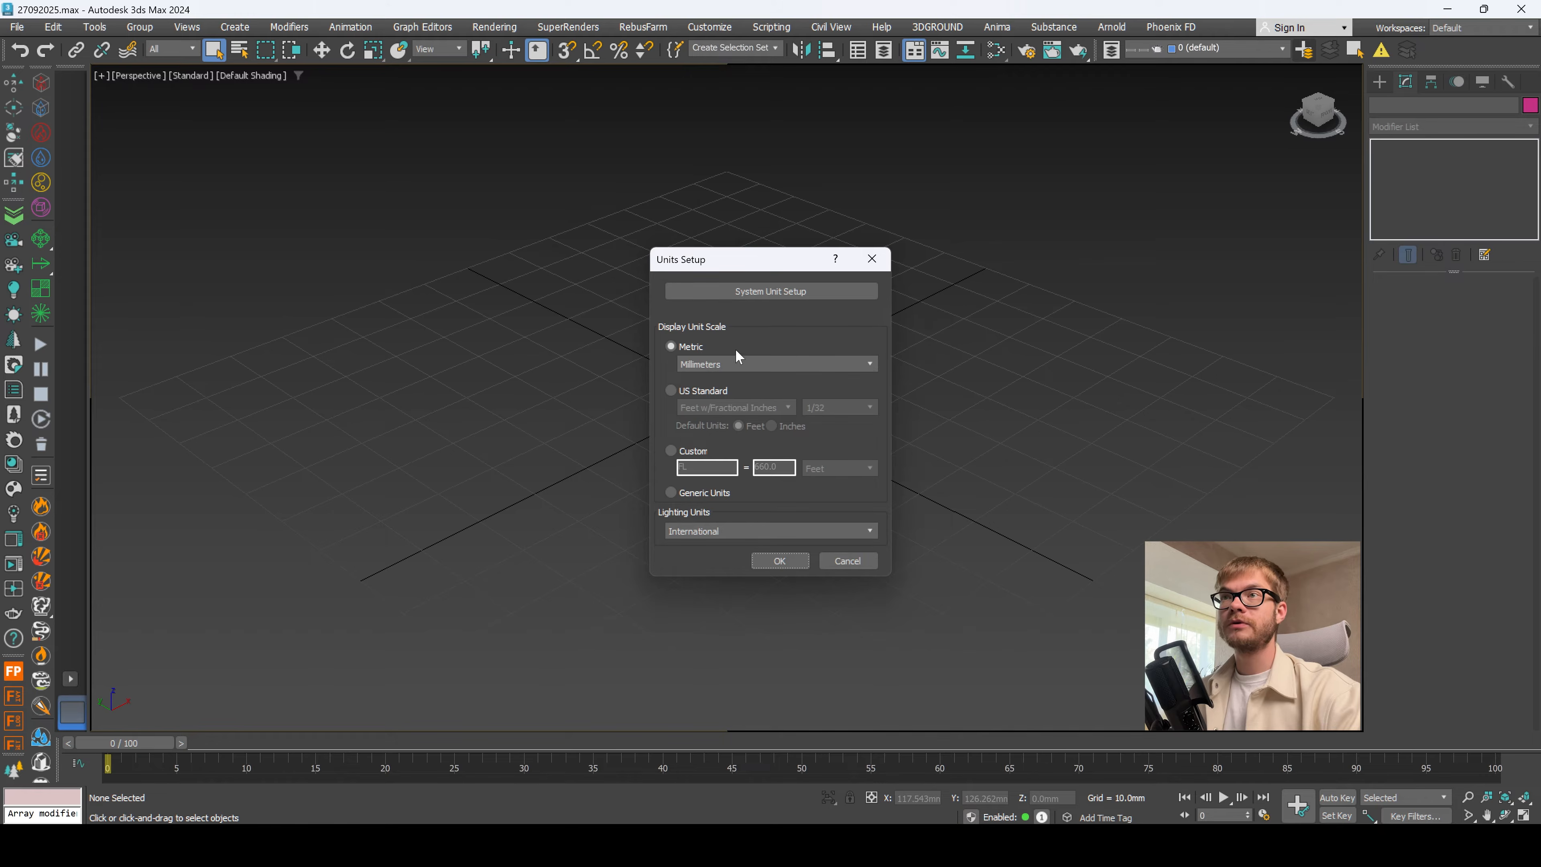
left_click(771, 292)
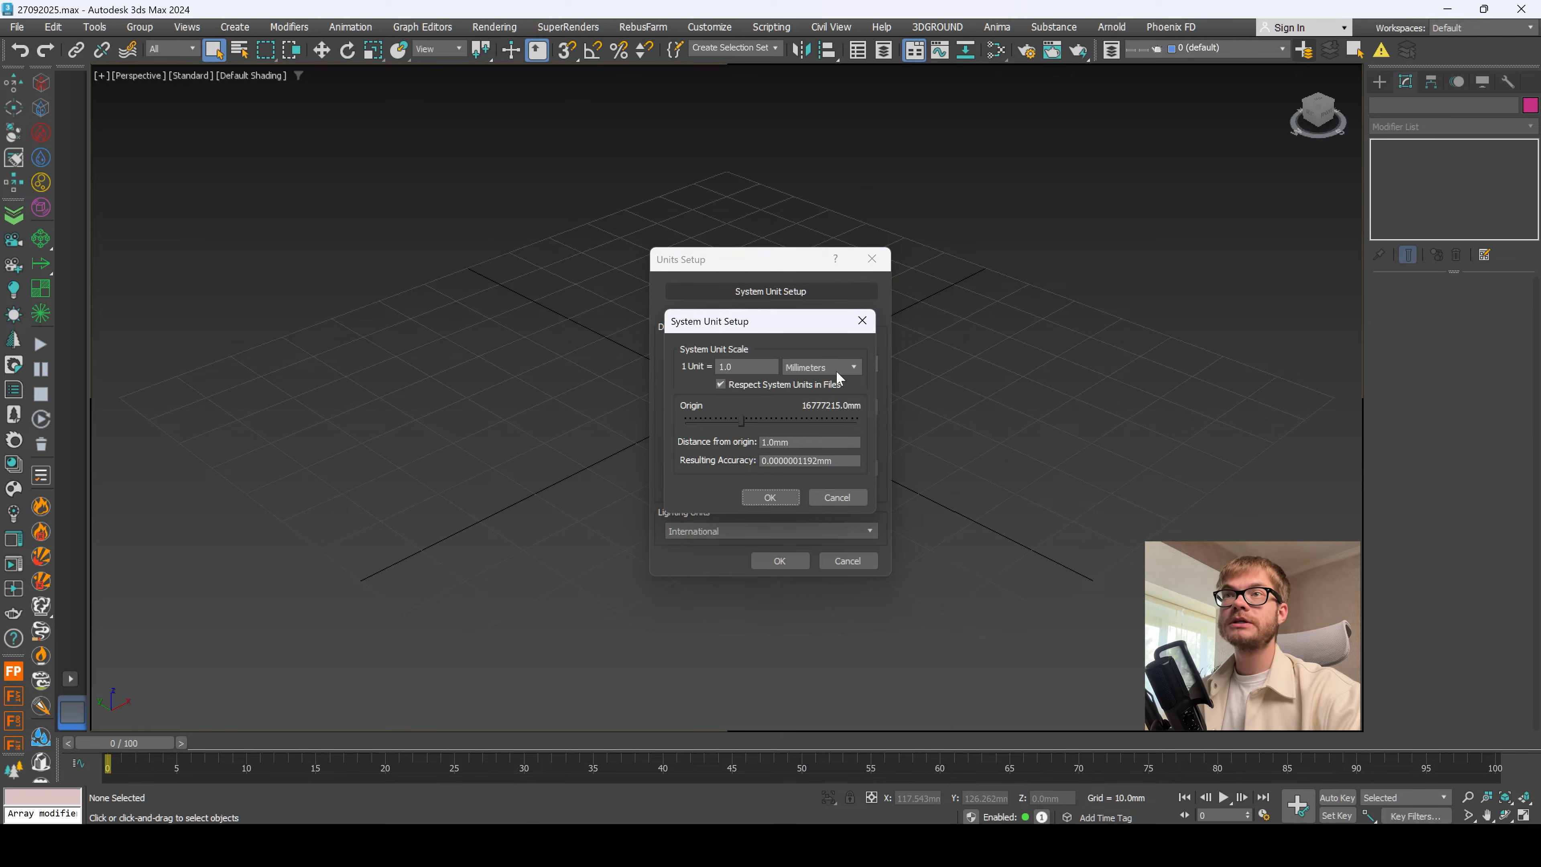
left_click(783, 499)
left_click(782, 560)
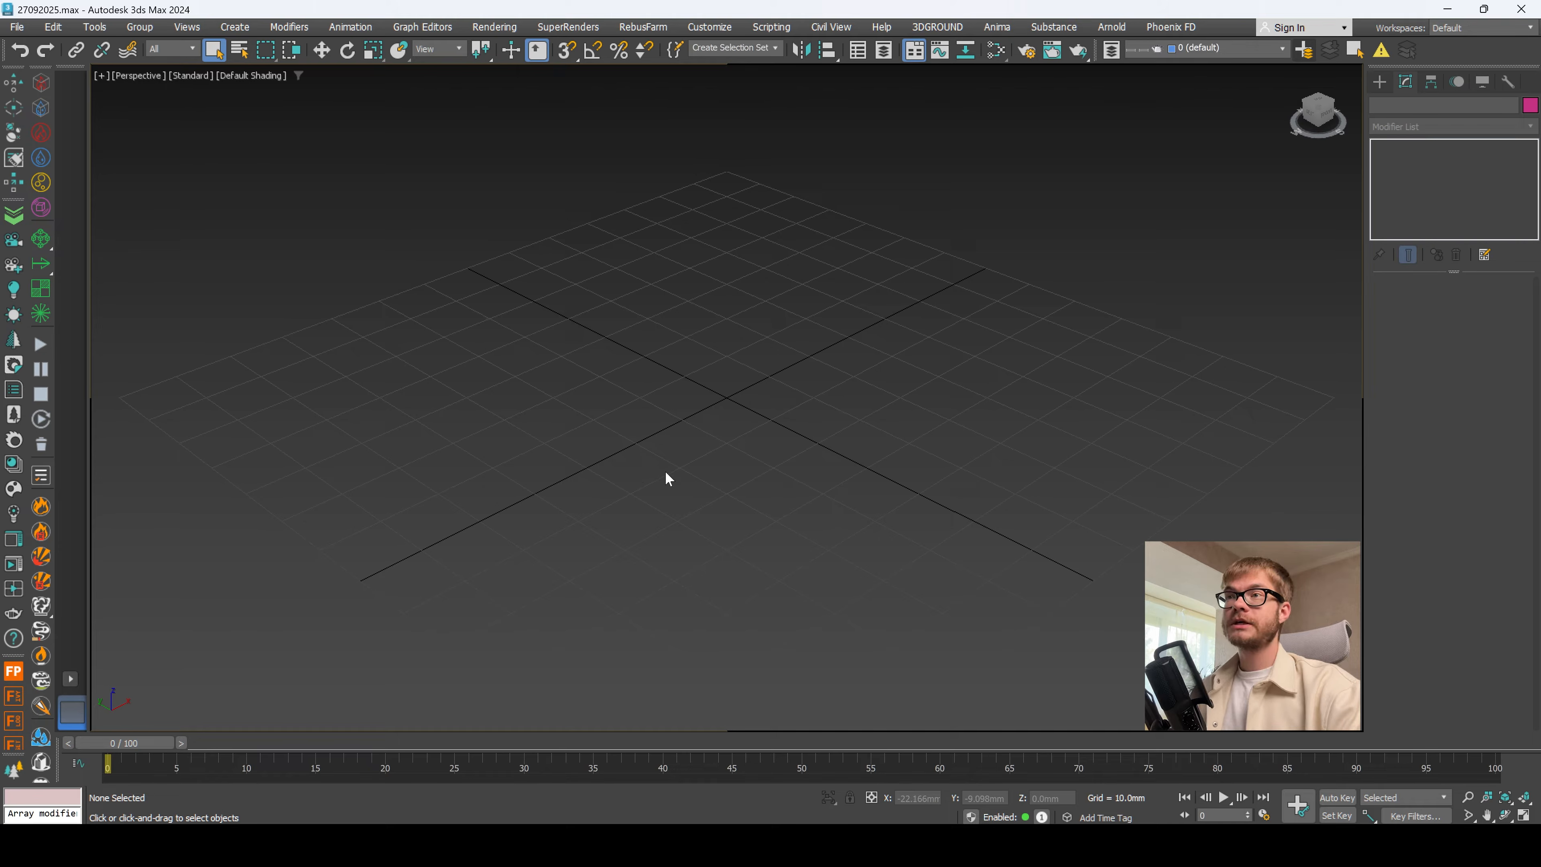
Step: Create a flat box on the grid, about 127 mm long, 199 mm wide and 8.5 mm high
left_click(1380, 82)
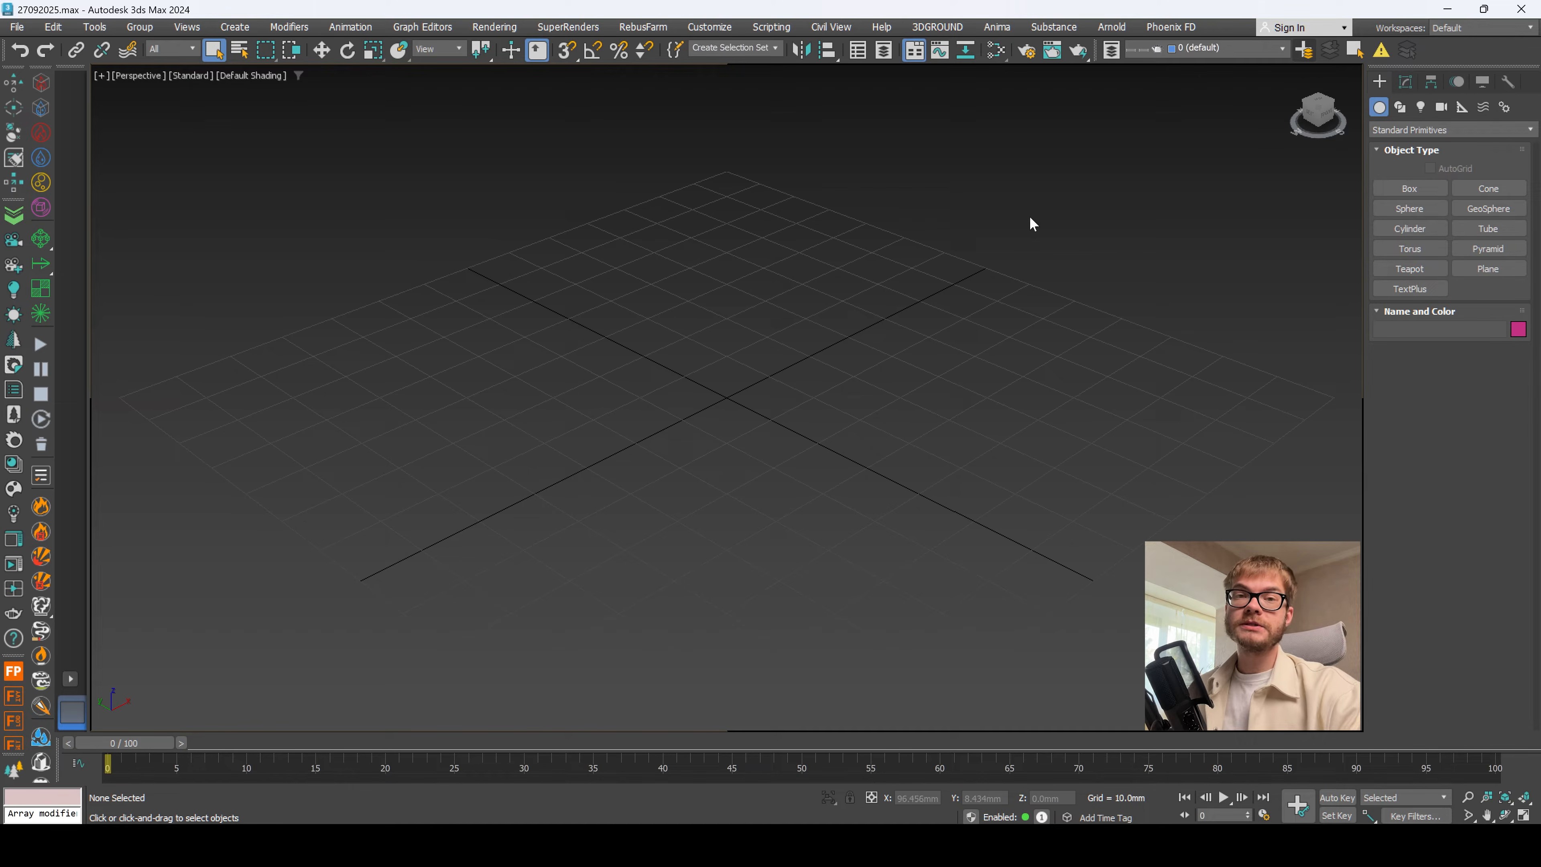
left_click(1387, 187)
middle_click_drag(978, 293, 943, 388, "alt")
middle_click_drag(837, 405, 901, 408, "alt")
scroll(863, 409, "down", 3)
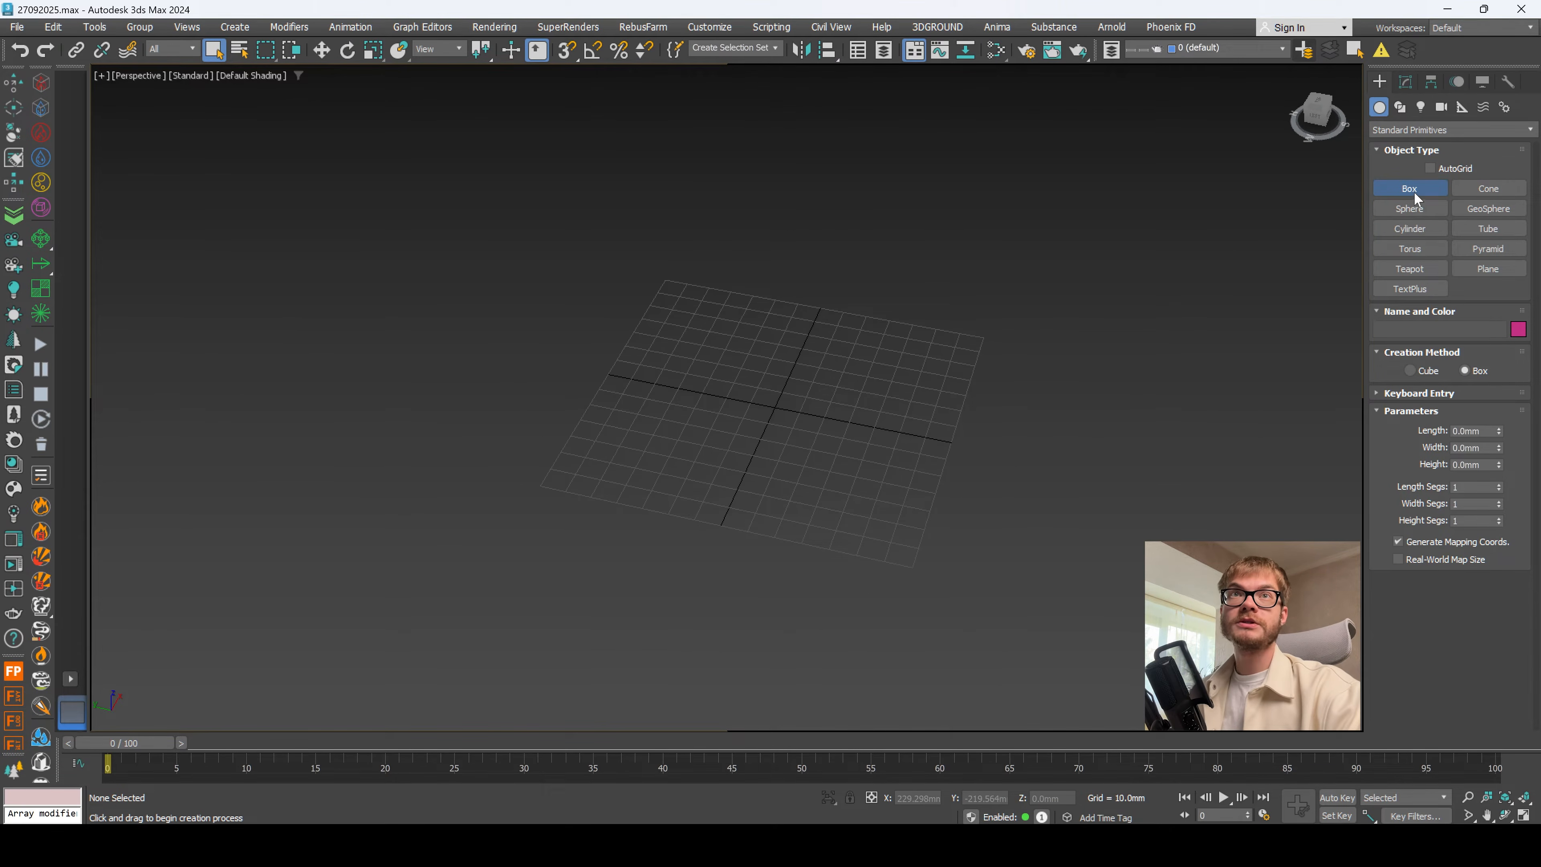
left_click_drag(666, 277, 834, 672)
left_click(836, 656)
right_click(837, 655)
middle_click_drag(836, 654, 749, 571, "alt")
scroll(827, 525, "down", 2)
key("F10")
Step: Set the box's length and width to 6000 mm and its height to 100 mm
left_click(1406, 82)
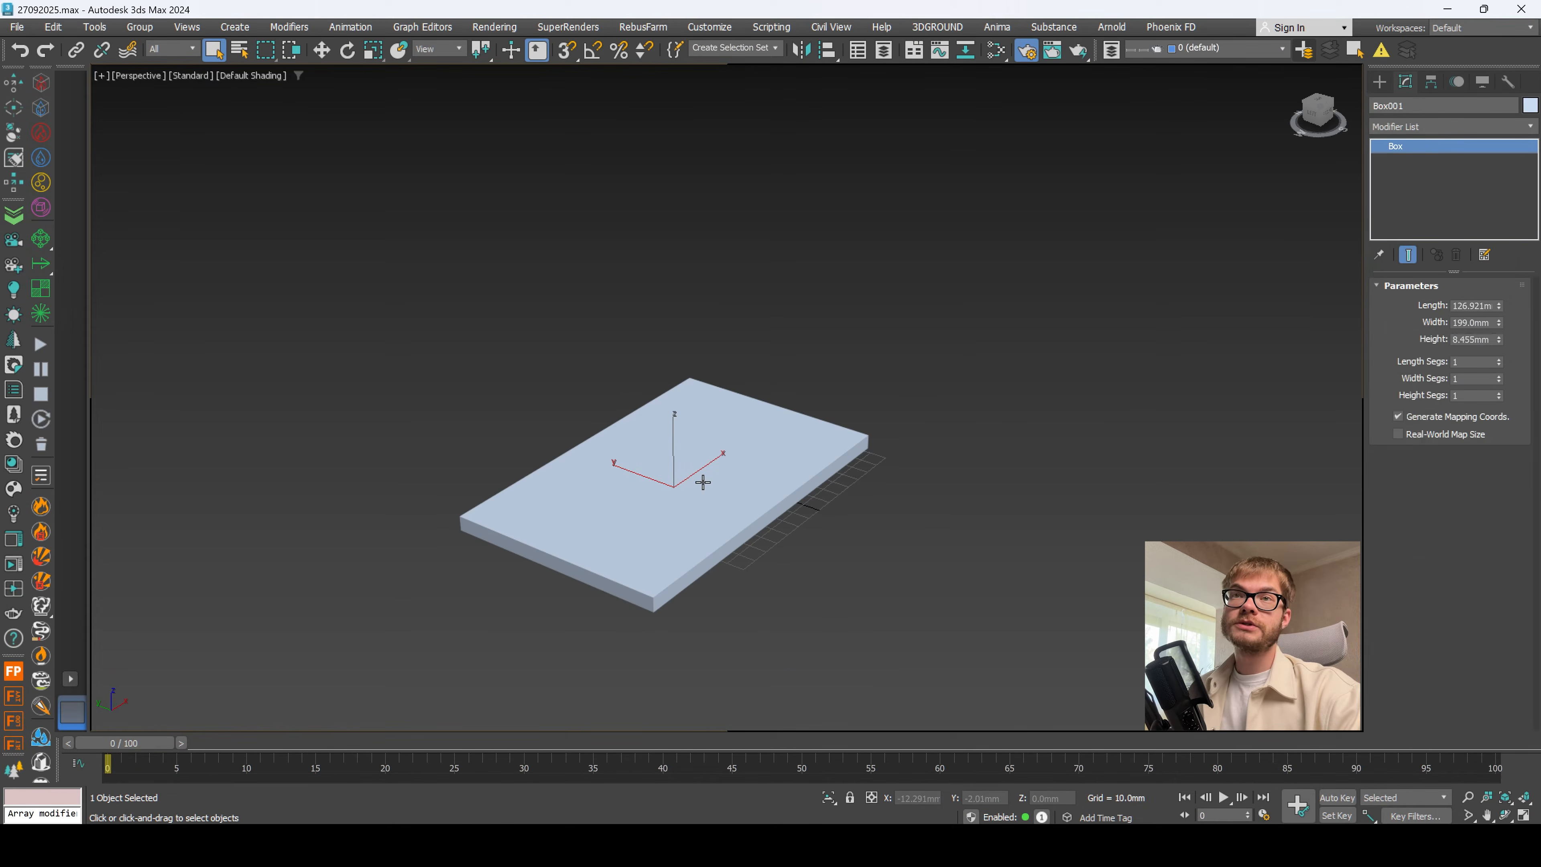
double_click(1474, 305)
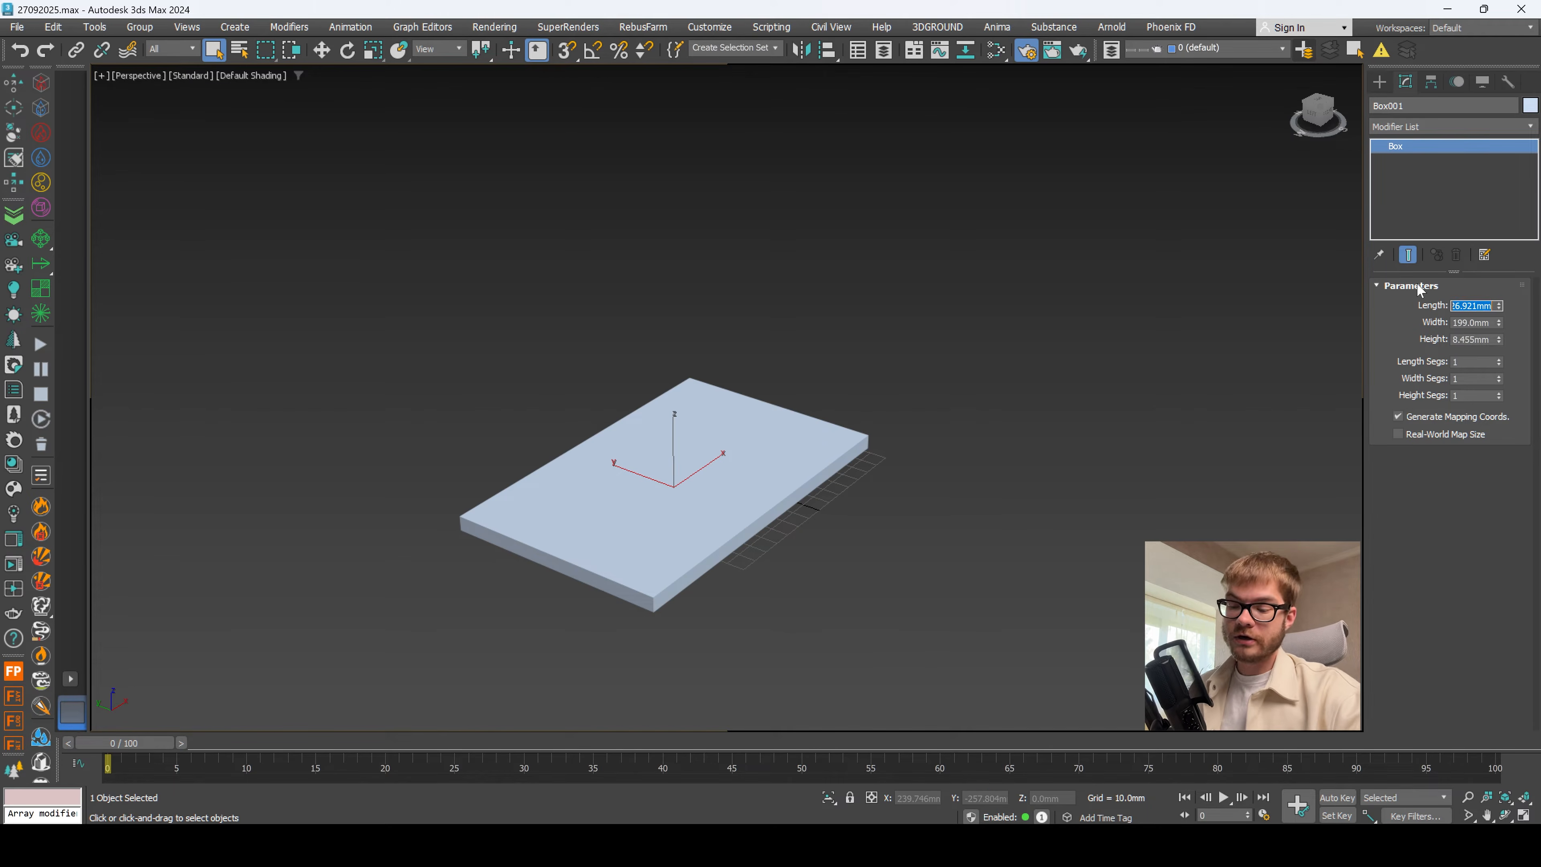
type("6000")
key("Return")
key("Tab")
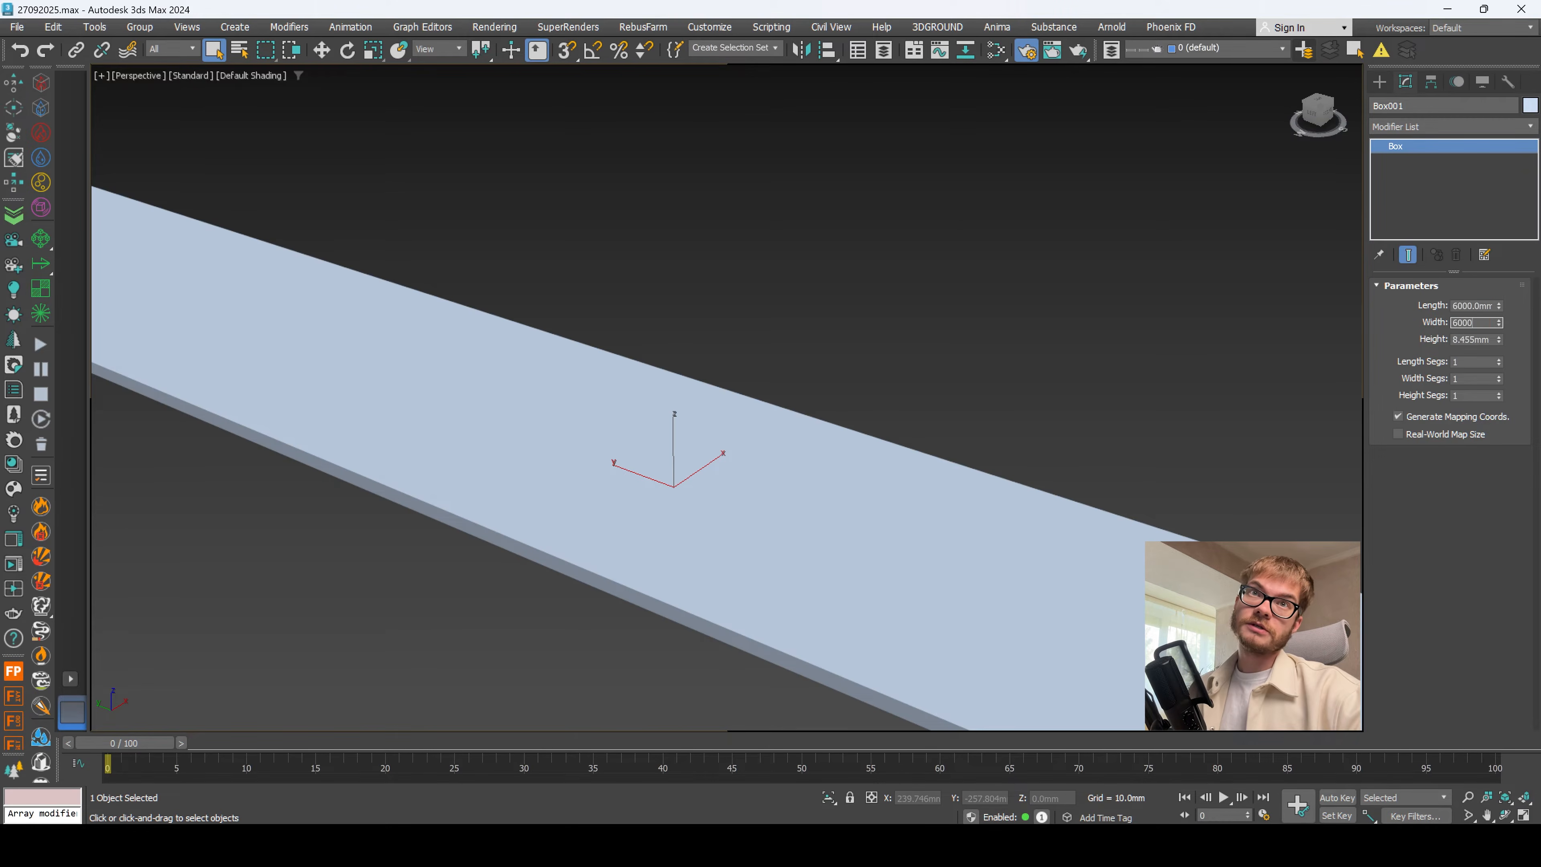
type("6000")
key("Return")
scroll(774, 247, "down", 10)
left_click(1490, 340)
type("100")
key("Return")
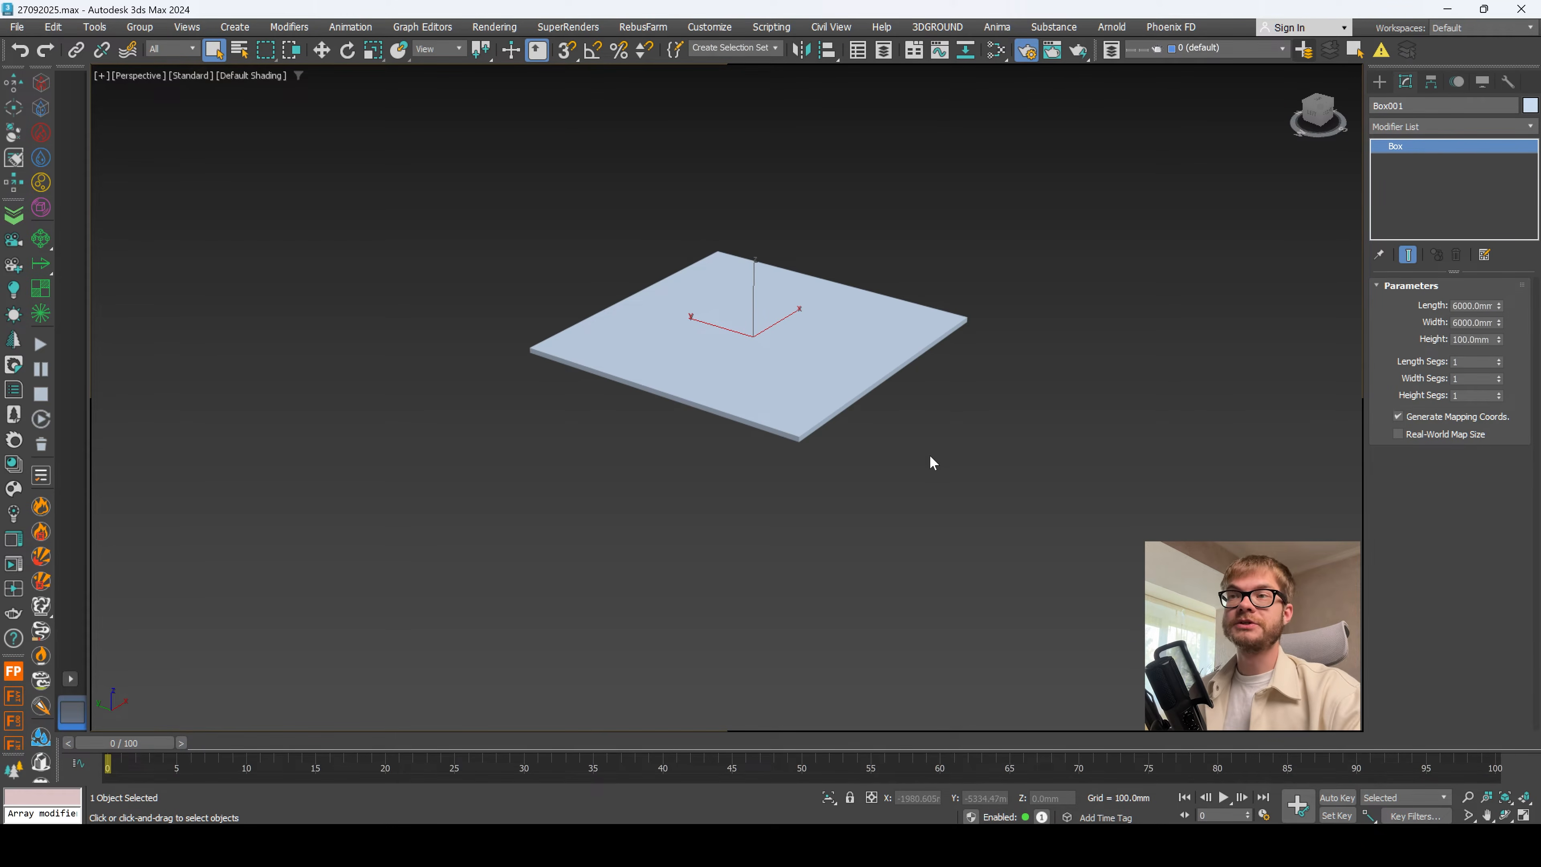
Step: Turn on the edged faces display for the floor slab in the perspective view
key("F3")
key("F3")
key("F4")
scroll(857, 413, "up", 2)
middle_click_drag(830, 419, 757, 547)
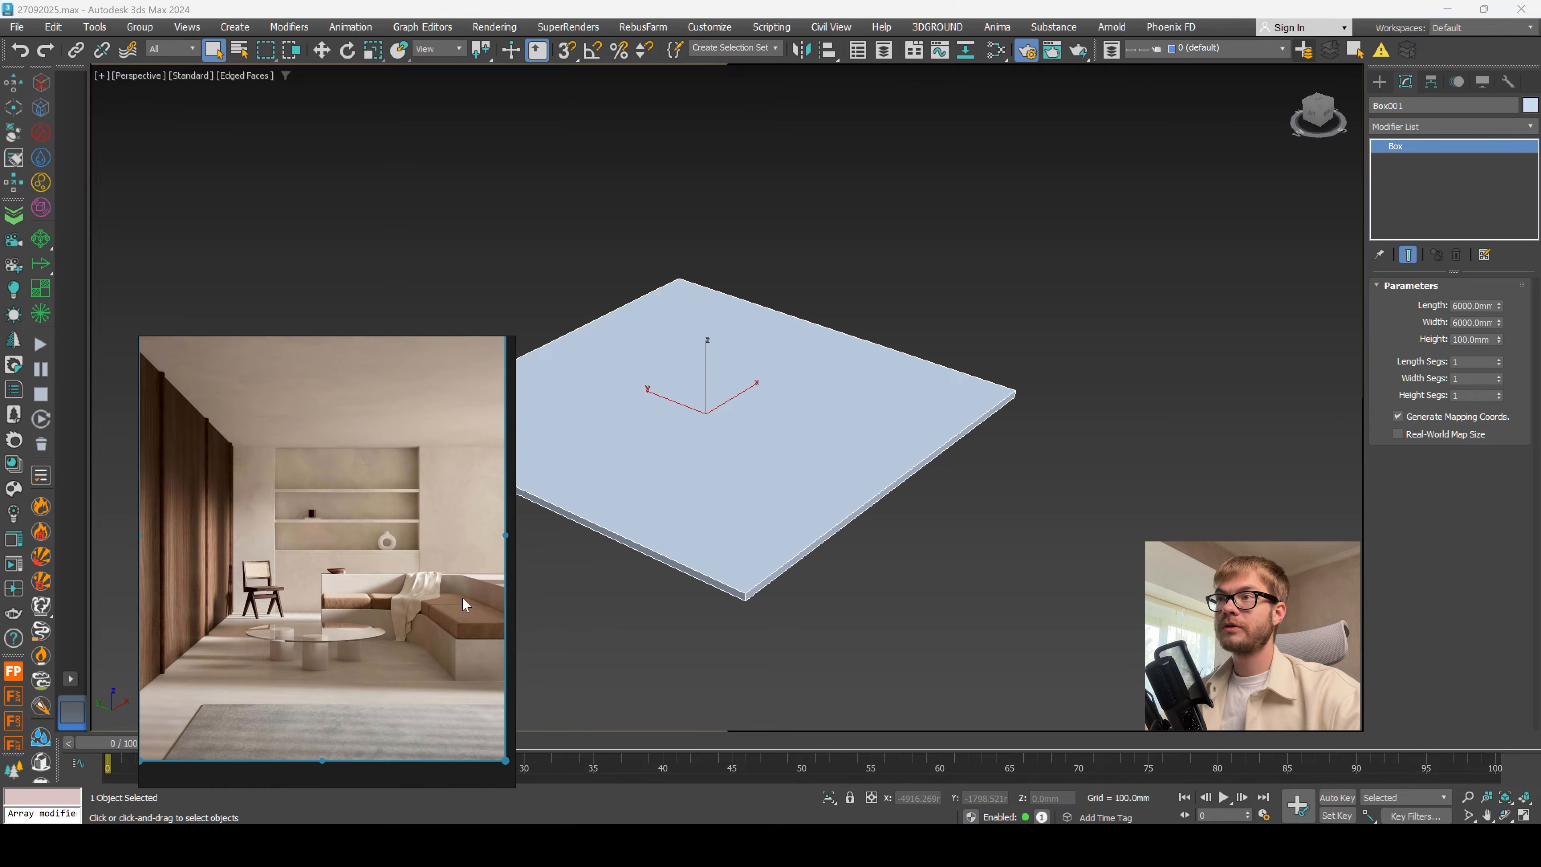
left_click(1382, 82)
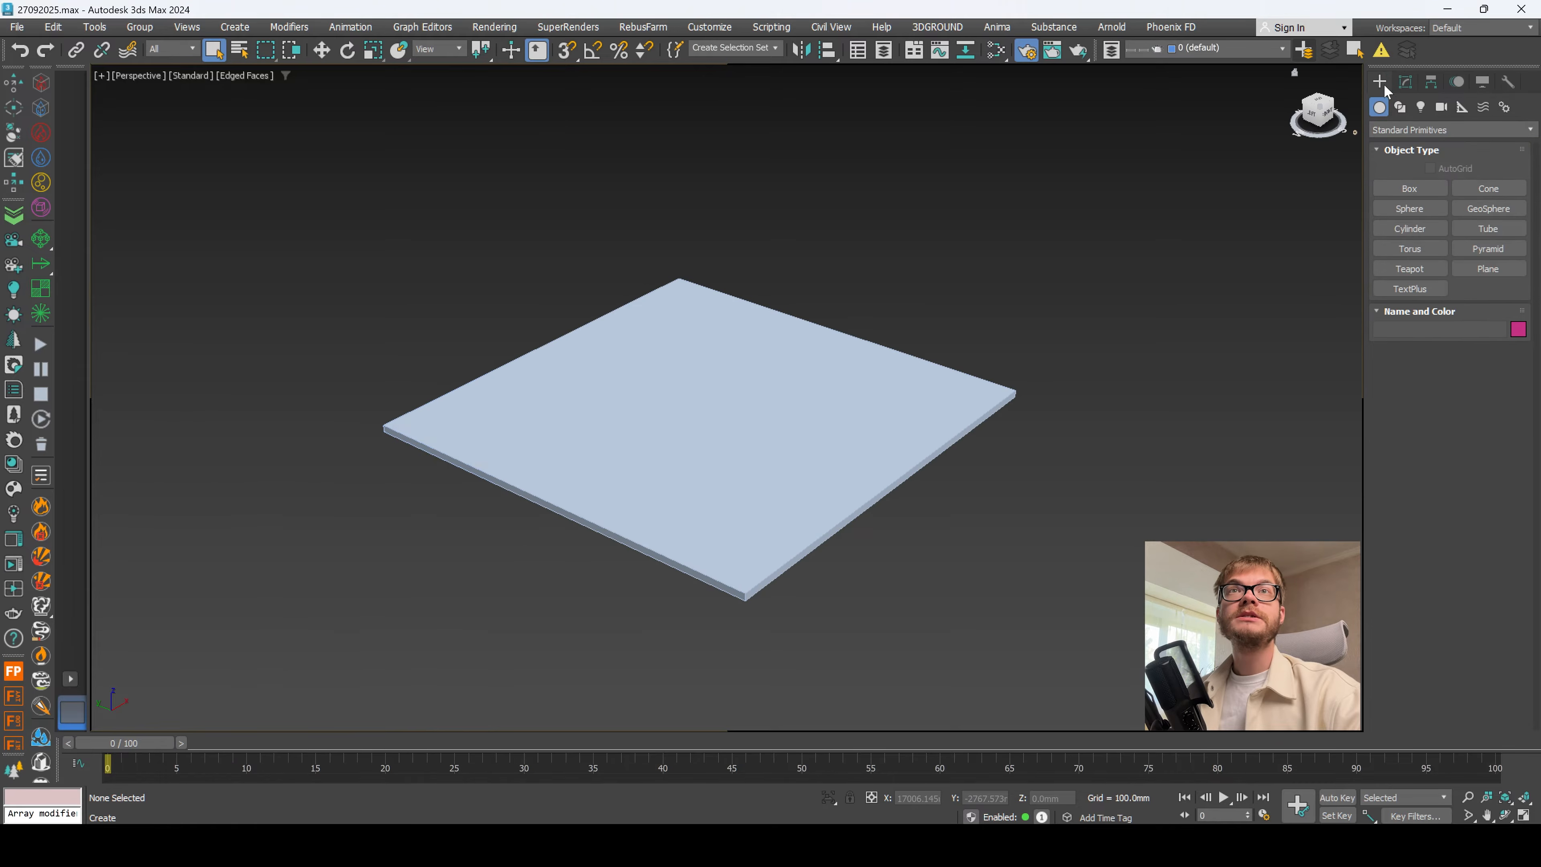
left_click(1410, 188)
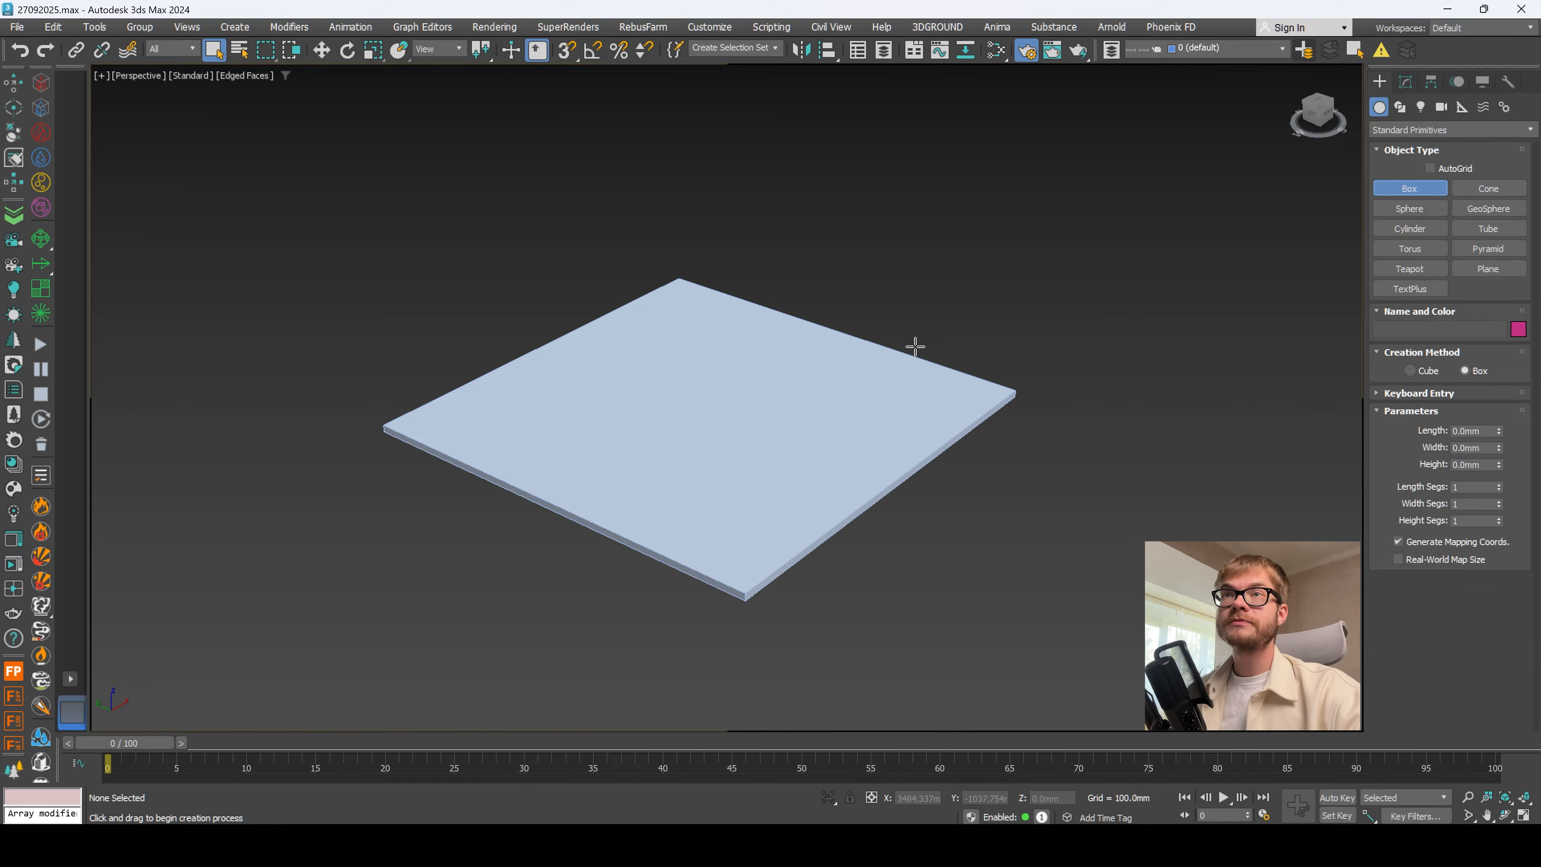
middle_click_drag(912, 344, 990, 359, "alt")
right_click(990, 360)
Step: Draw a Rectangle spline snapped between two opposite corners of the floor slab's top face
left_click(1400, 106)
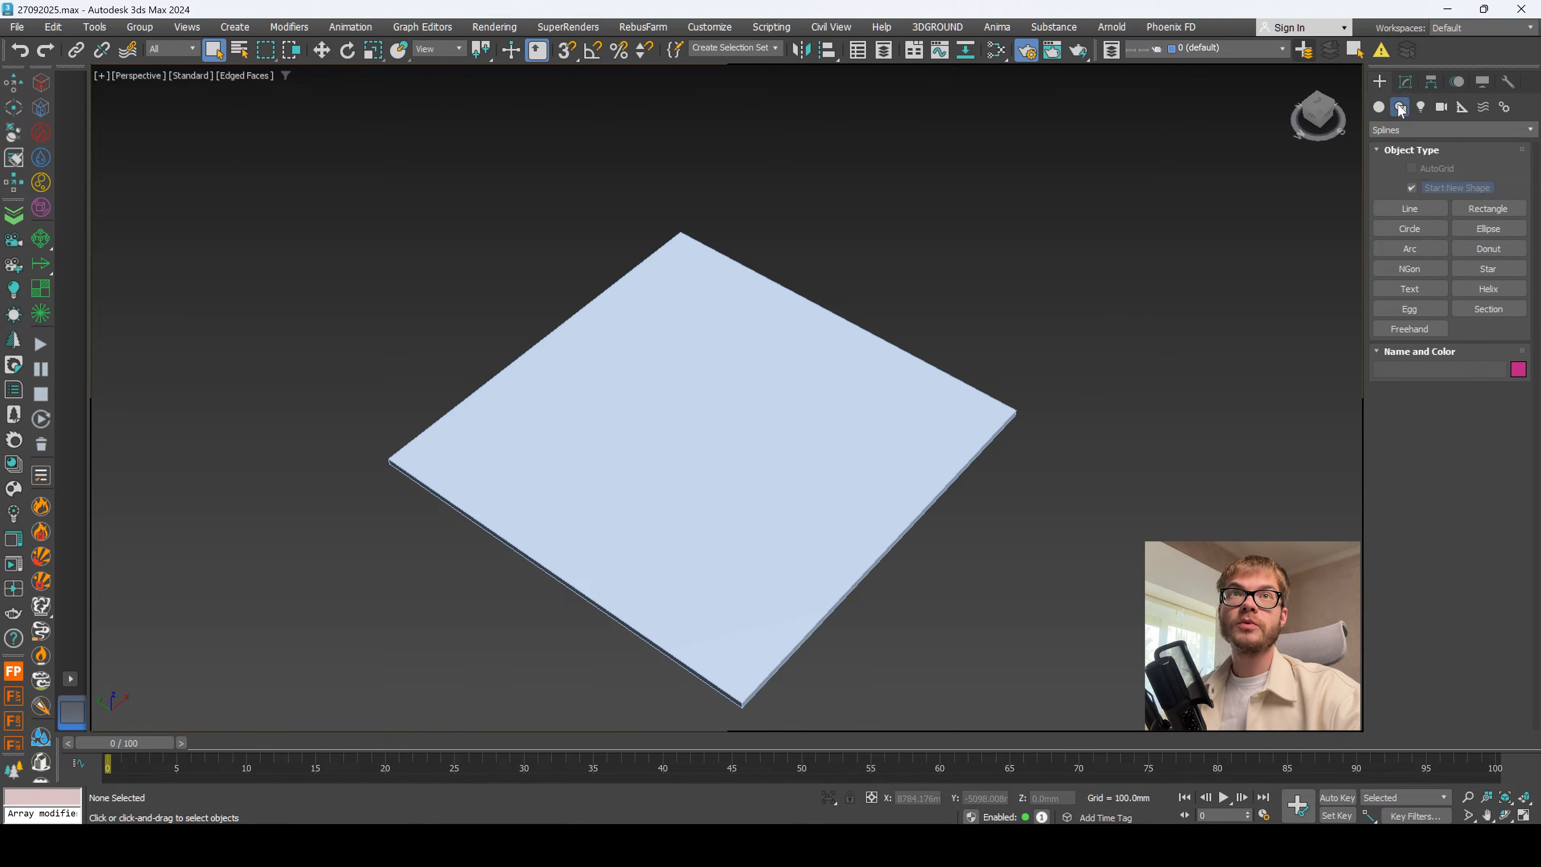
left_click(1462, 210)
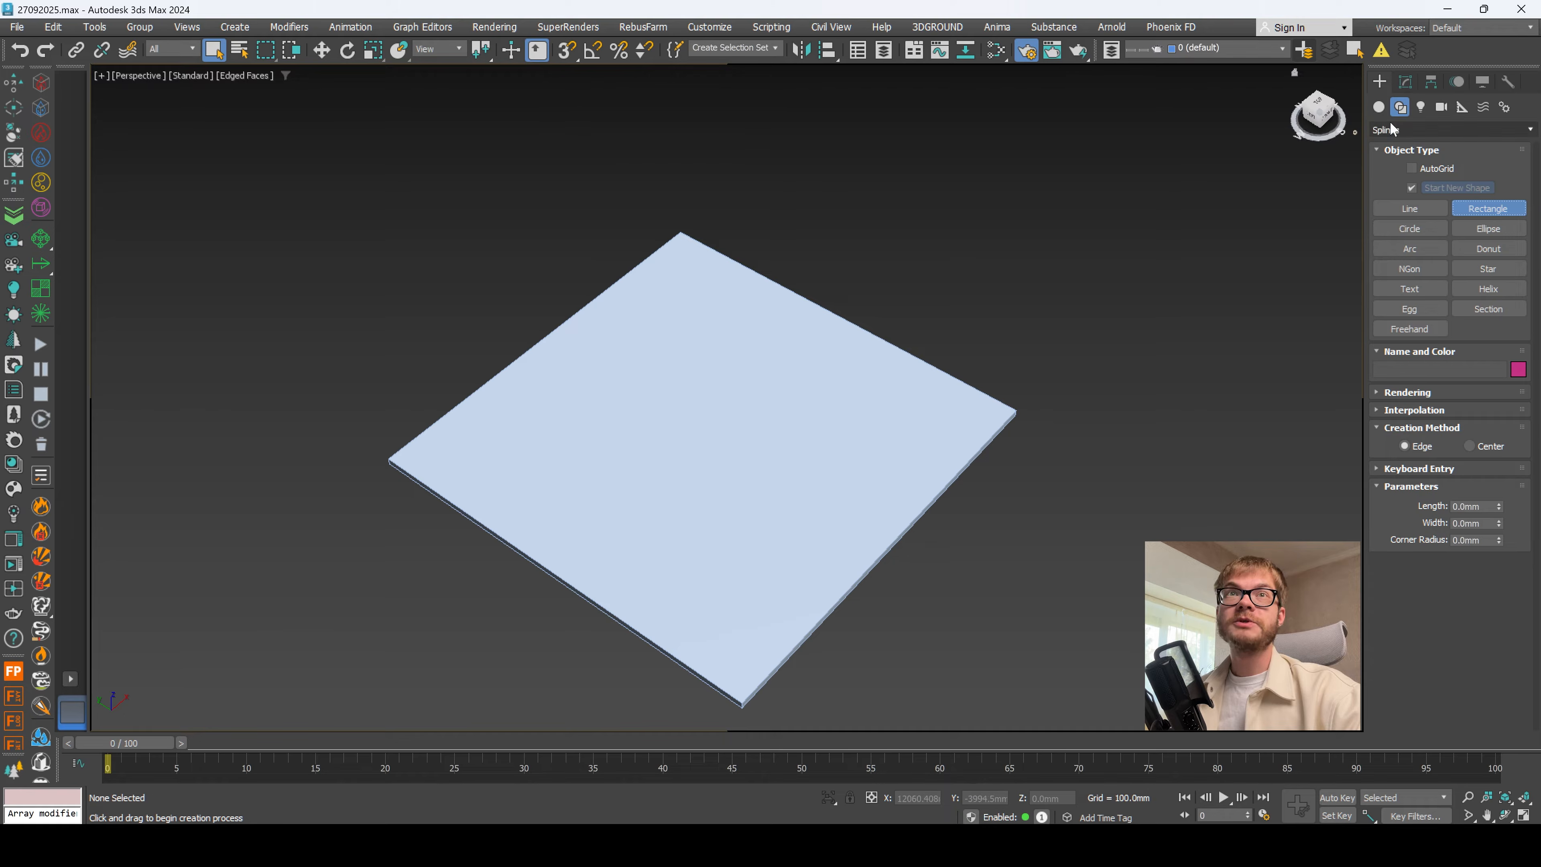
middle_click_drag(698, 267, 705, 243, "alt")
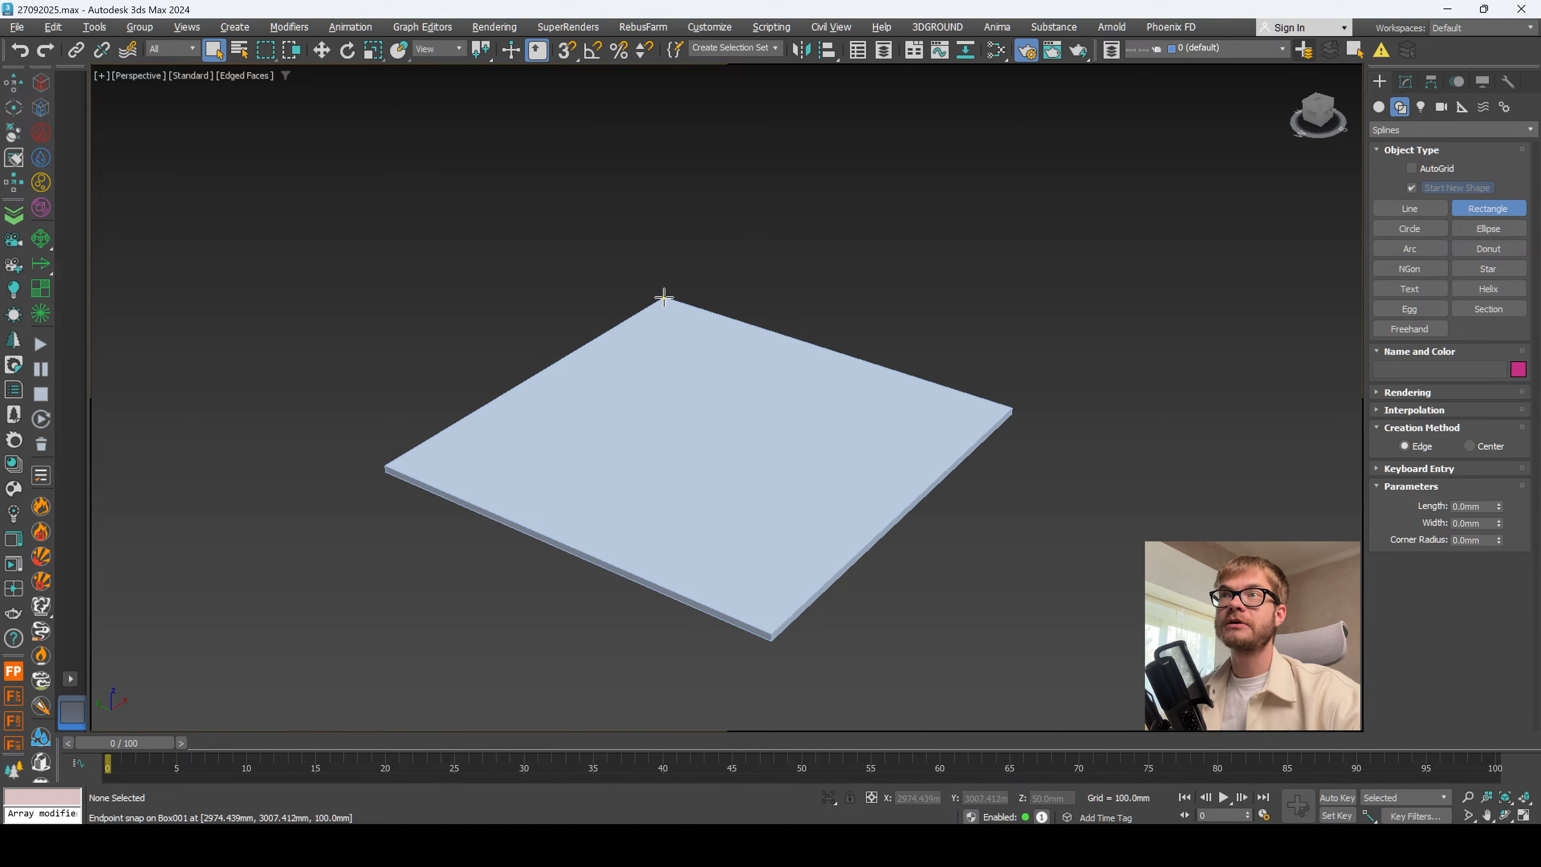
left_click_drag(665, 298, 771, 638)
scroll(623, 439, "up", 3)
middle_click_drag(731, 471, 739, 433, "alt")
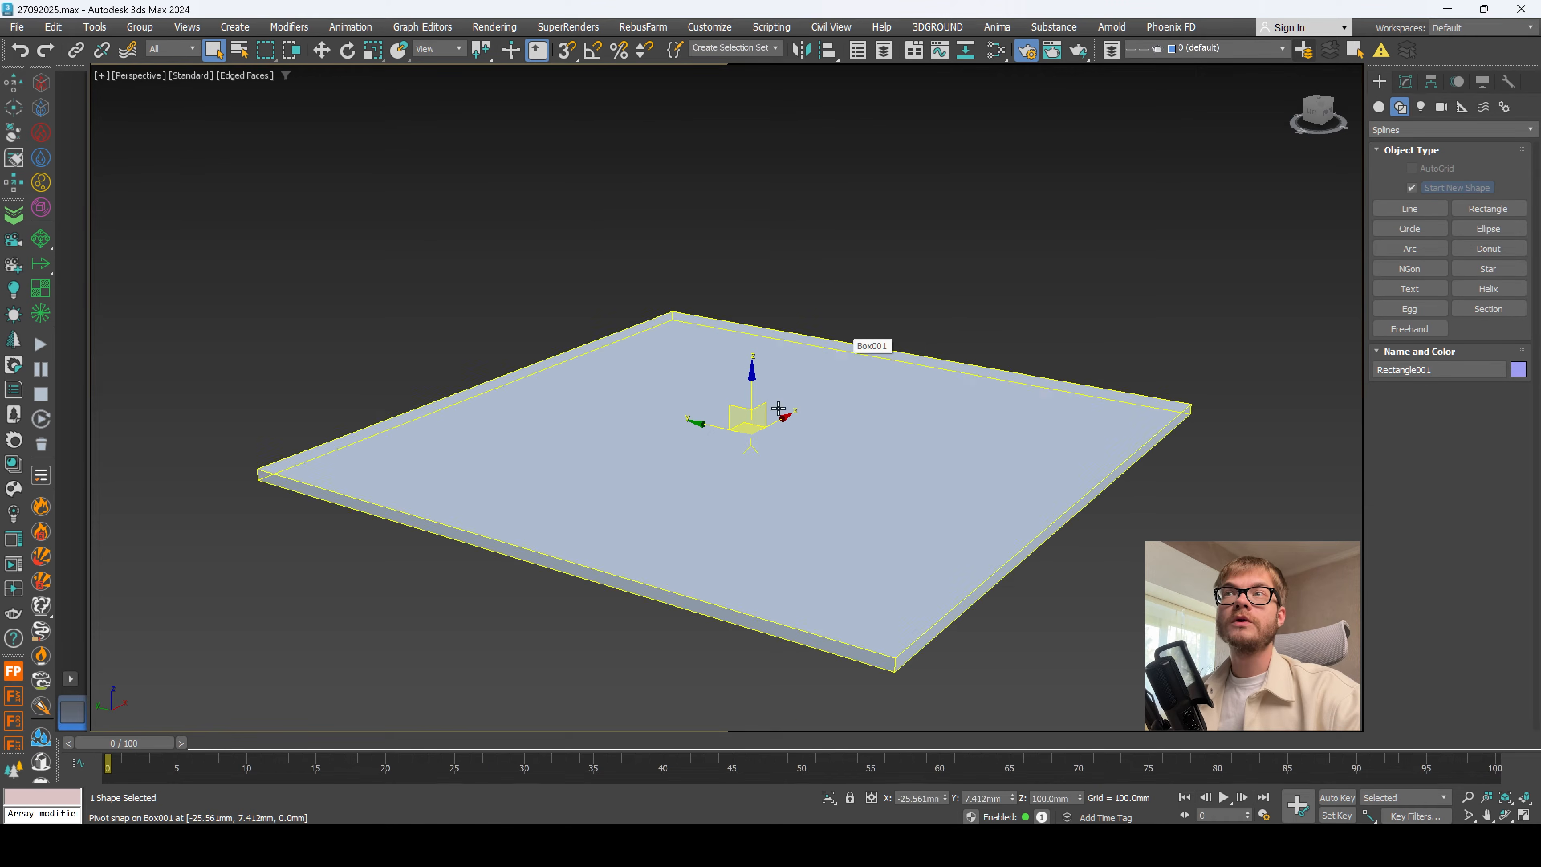
Step: Convert the rectangle on the slab to an Editable Spline
left_click(1406, 83)
right_click(875, 434)
mouse_move(944, 643)
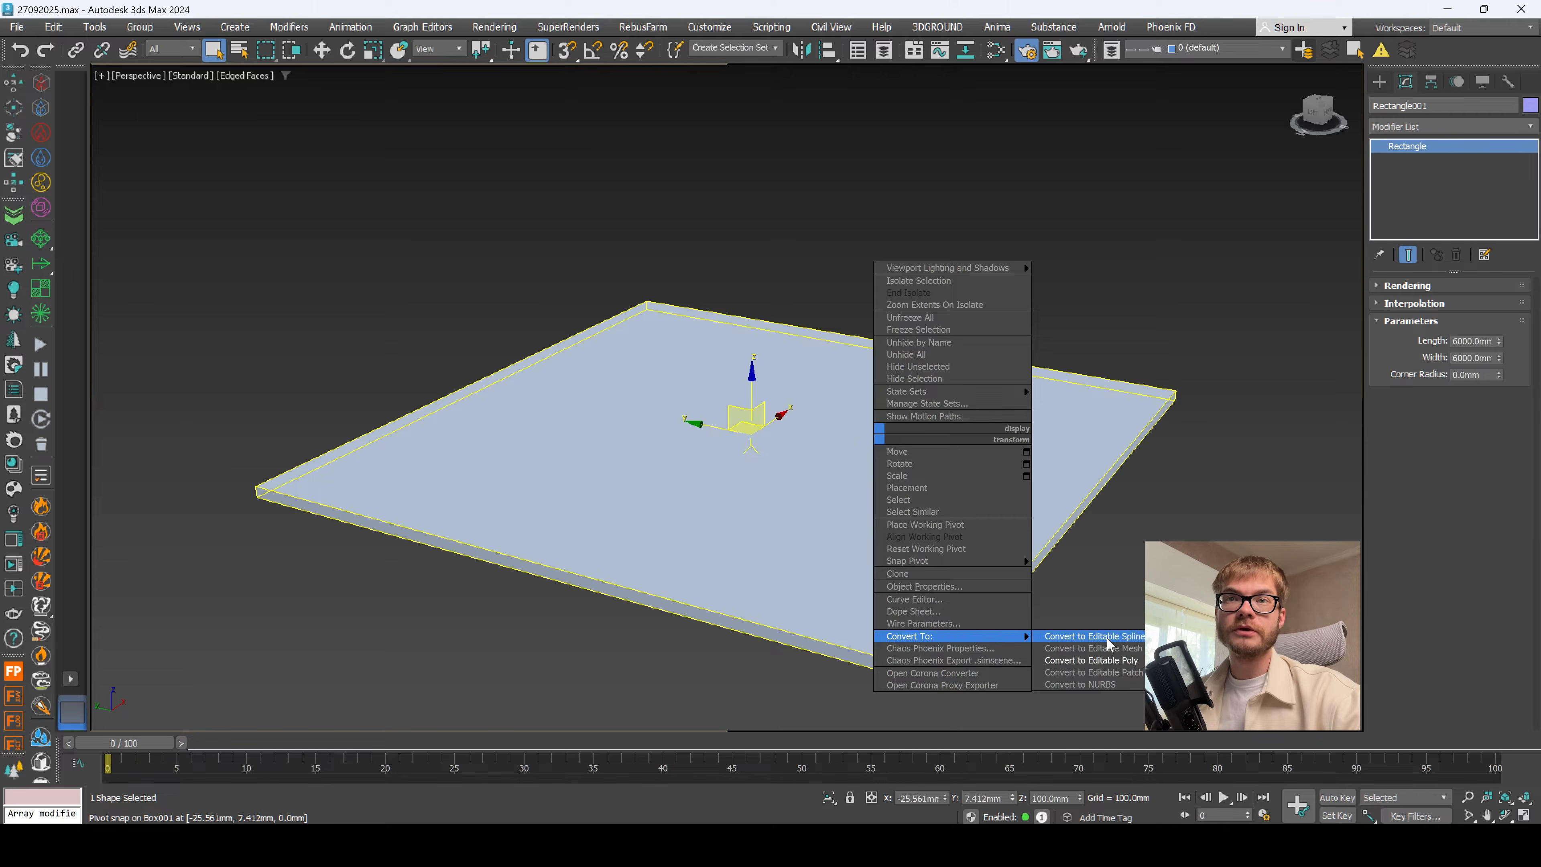
left_click(1093, 637)
Step: Outline the rectangle's spline inward to form a second, inner contour for the wall thickness, and leave spline sub-object editing
key("3")
key("ctrl+a")
key("s")
scroll(1380, 302, "down", 3)
scroll(1511, 601, "down", 4)
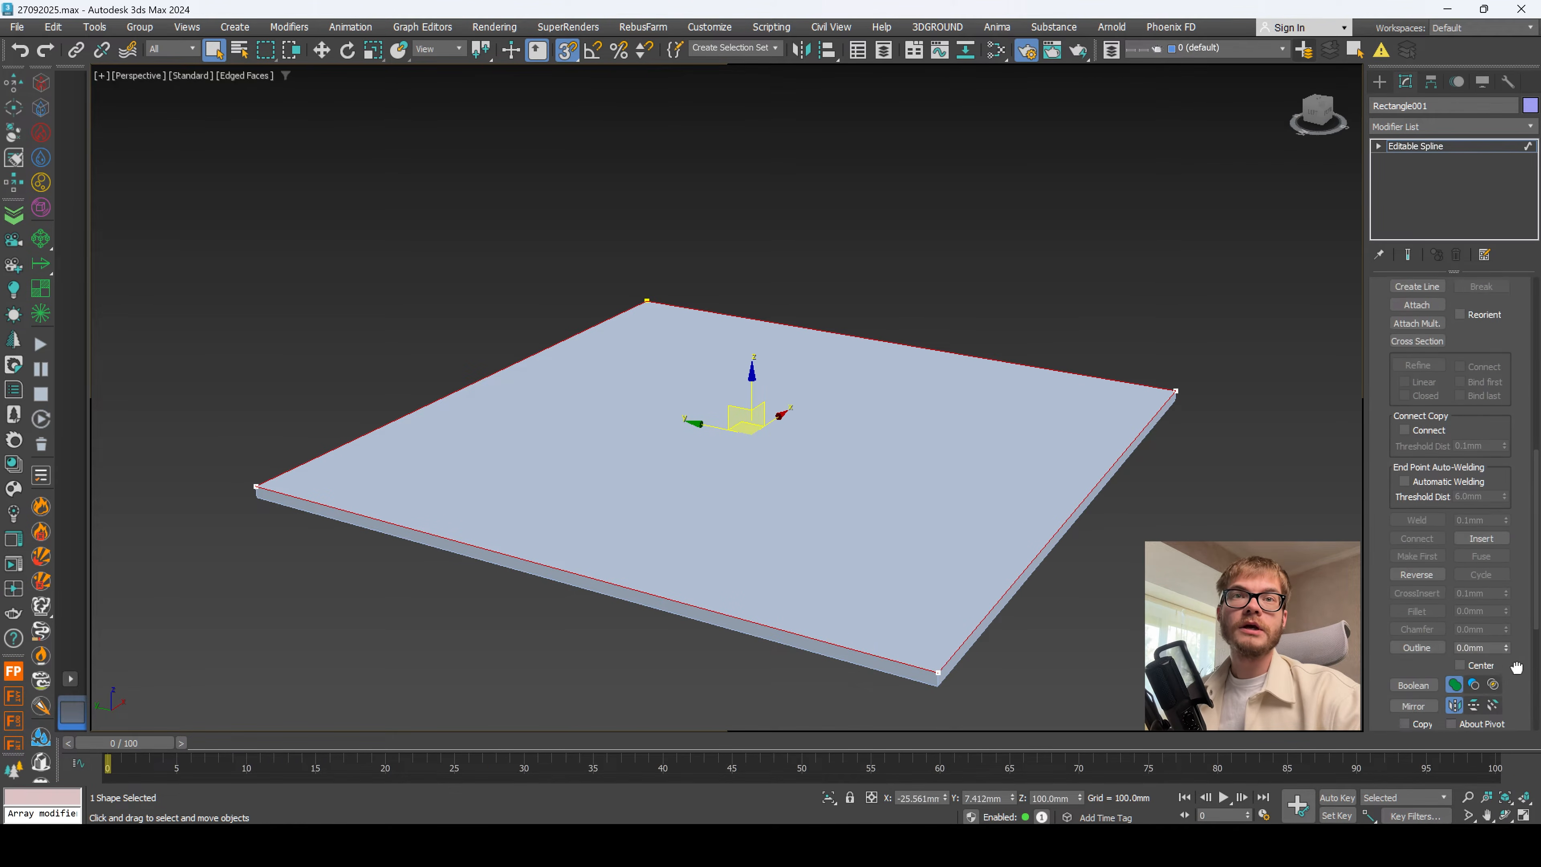
left_click_drag(1506, 613, 1492, 410)
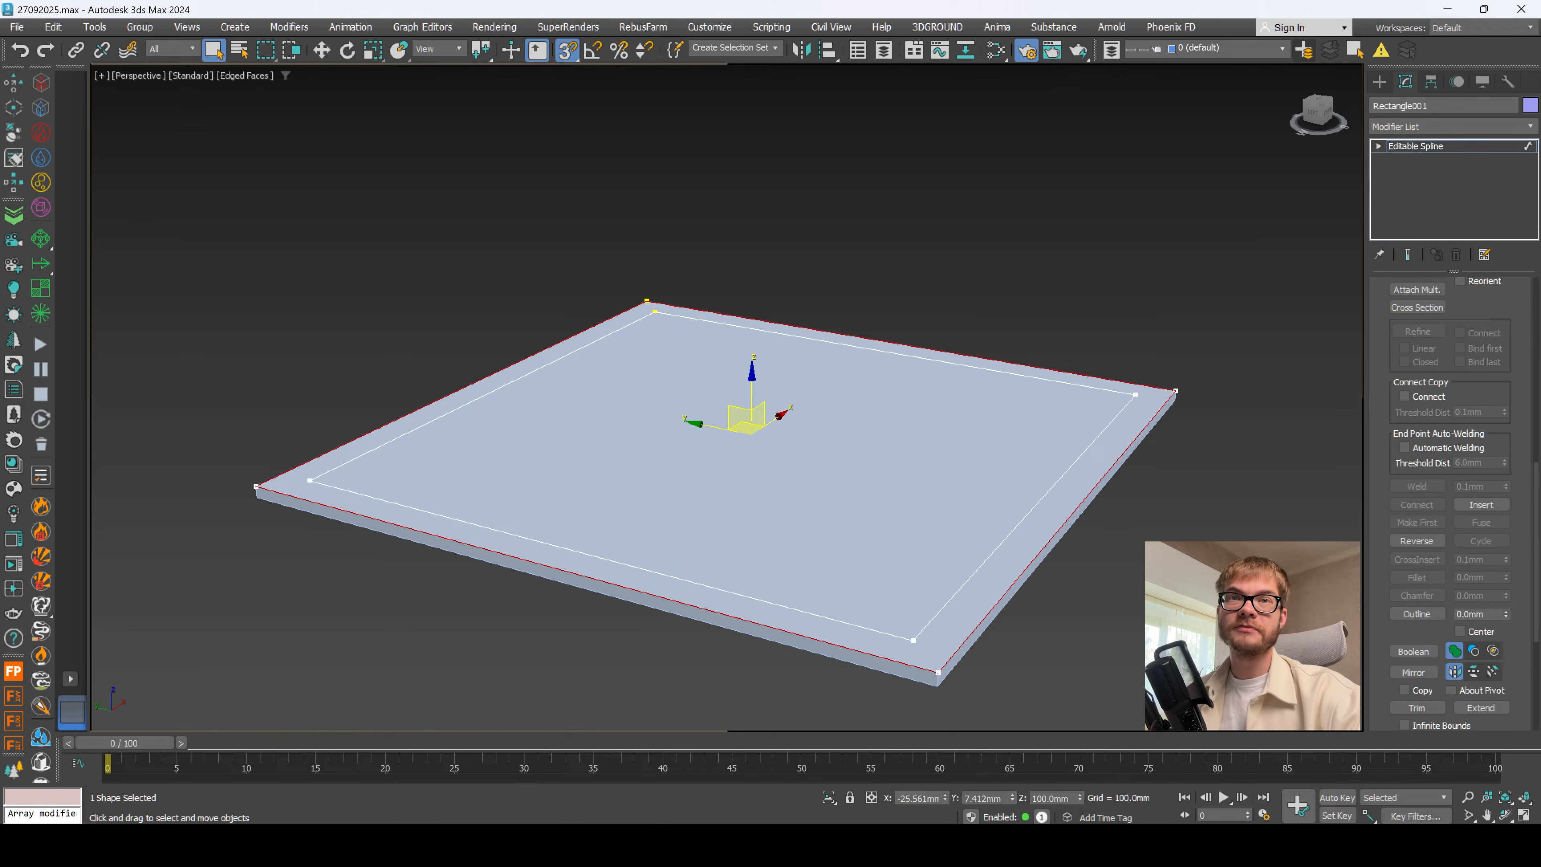
middle_click_drag(1187, 500, 1193, 534, "alt")
key("3")
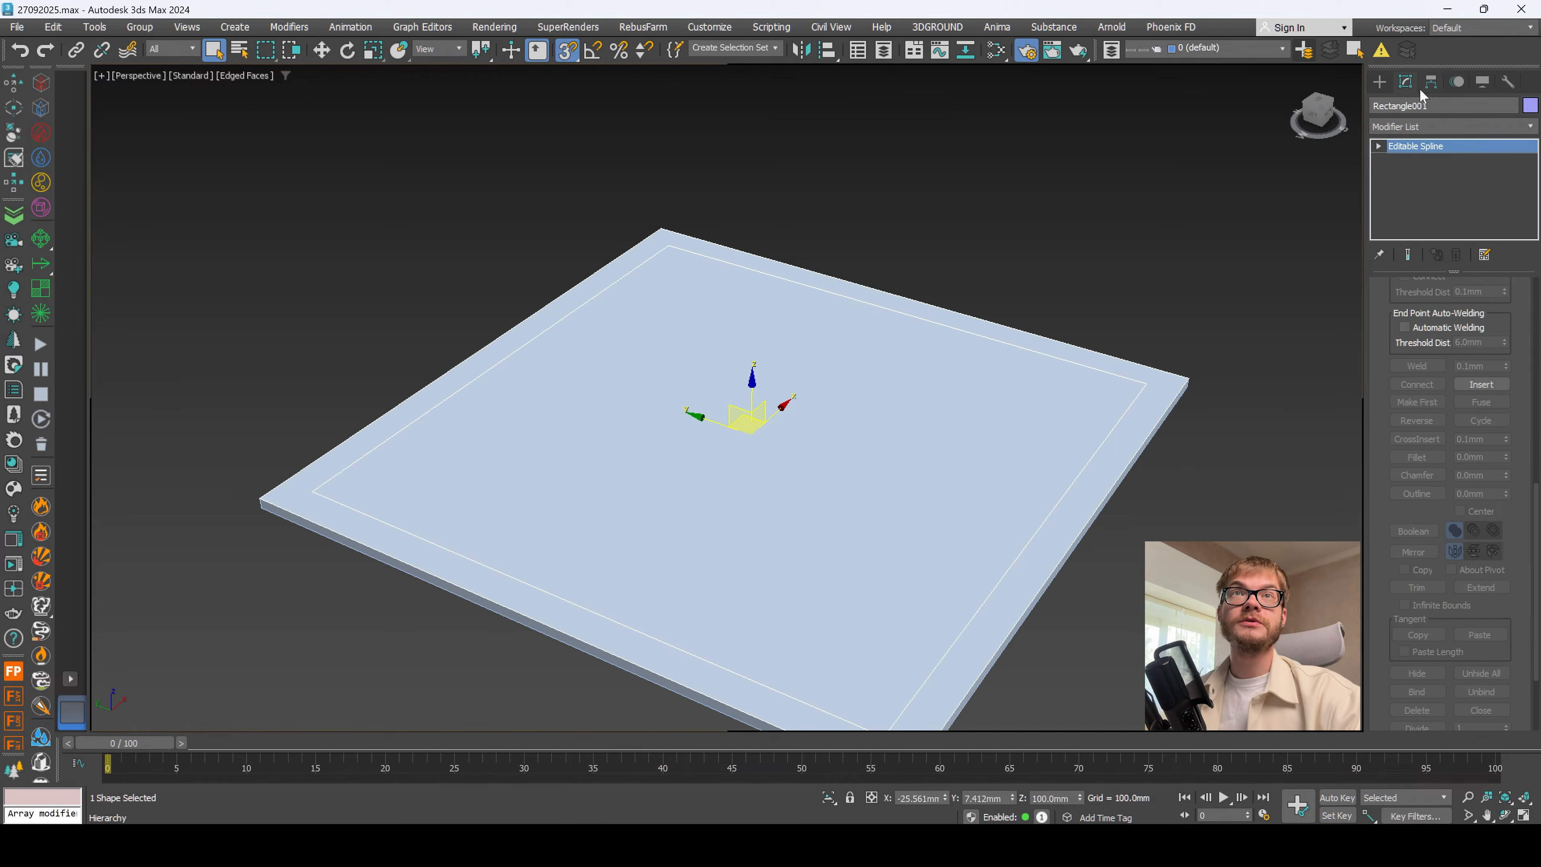
Step: Extrude the double wall contour by 4000 mm
left_click(1382, 83)
left_click(1405, 83)
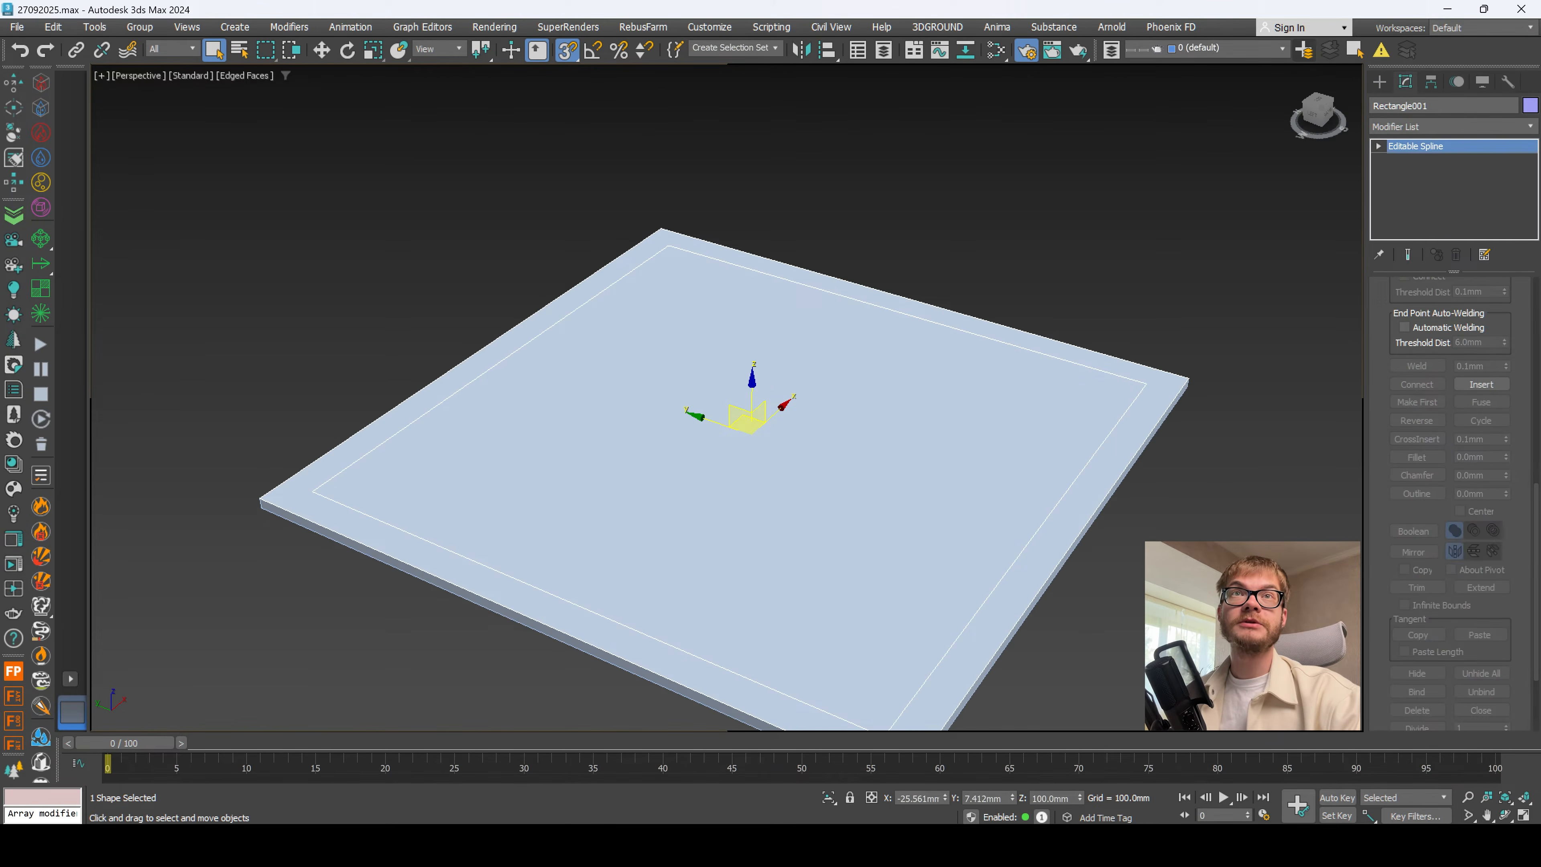
left_click(1432, 123)
type("ex")
key("Return")
double_click(1469, 307)
type("4000")
key("Return")
scroll(733, 328, "down", 5)
middle_click_drag(732, 328, 803, 423)
key("q")
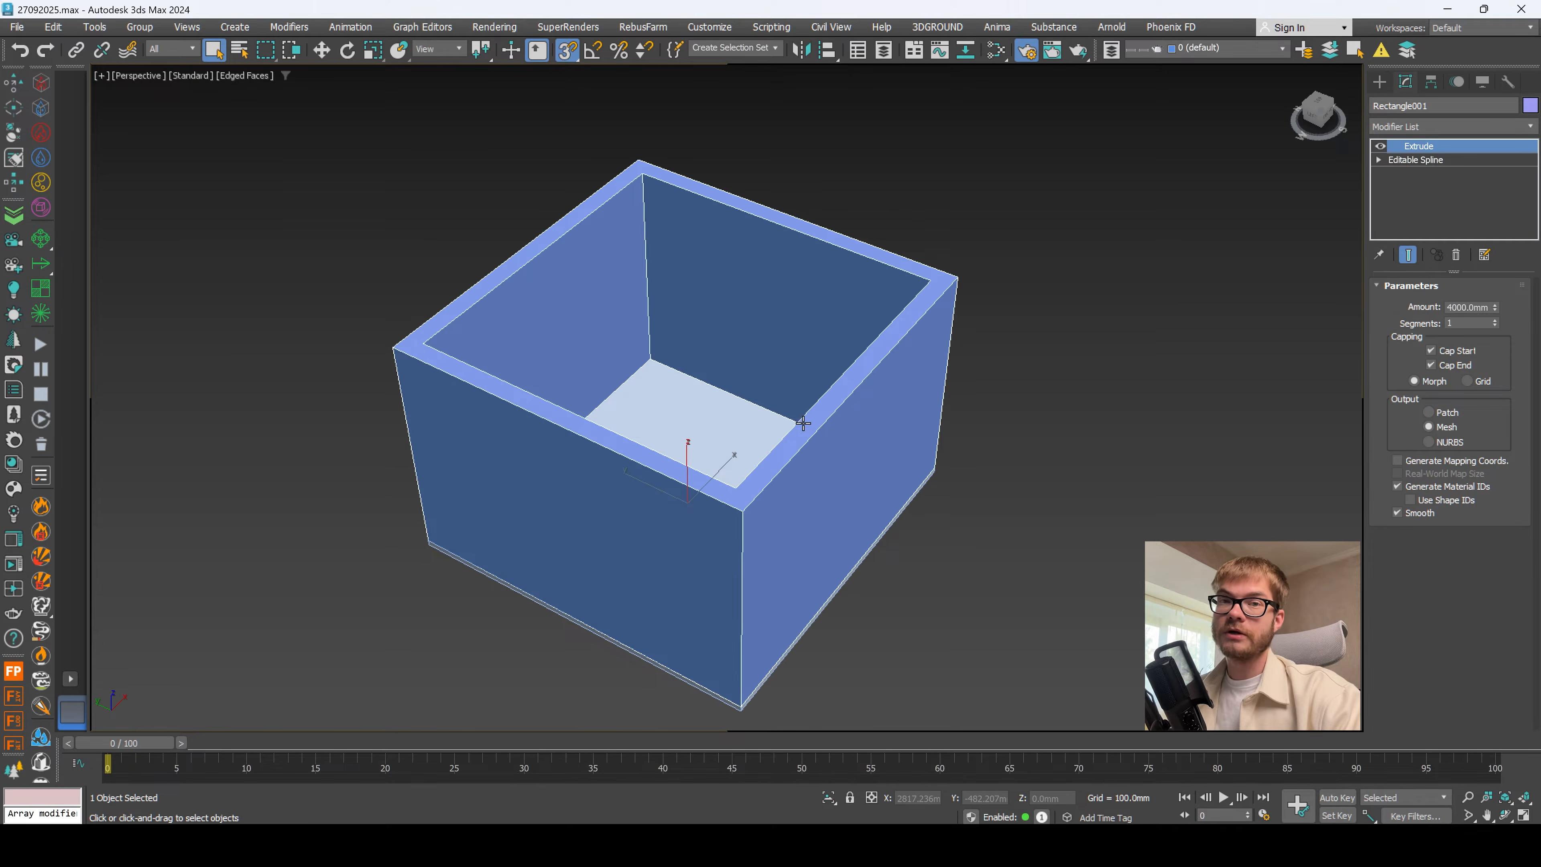
Step: Delete the extruded walls and draw a Box snapped over half of the slab, about 3000 by 6000 mm and 2961 mm high
key("Delete")
left_click(1379, 81)
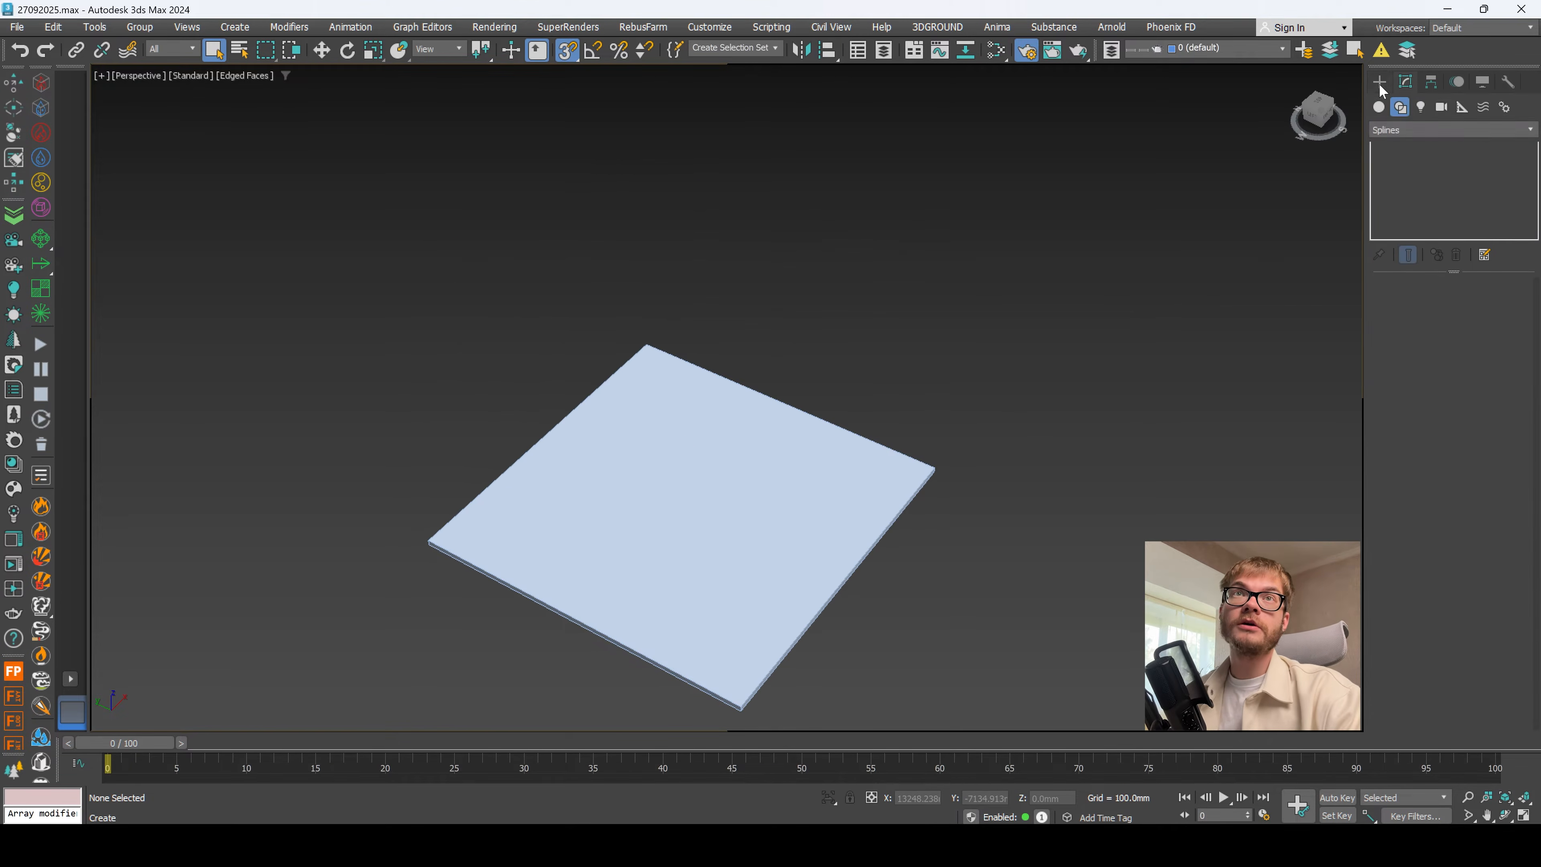
left_click(1379, 107)
left_click(1409, 188)
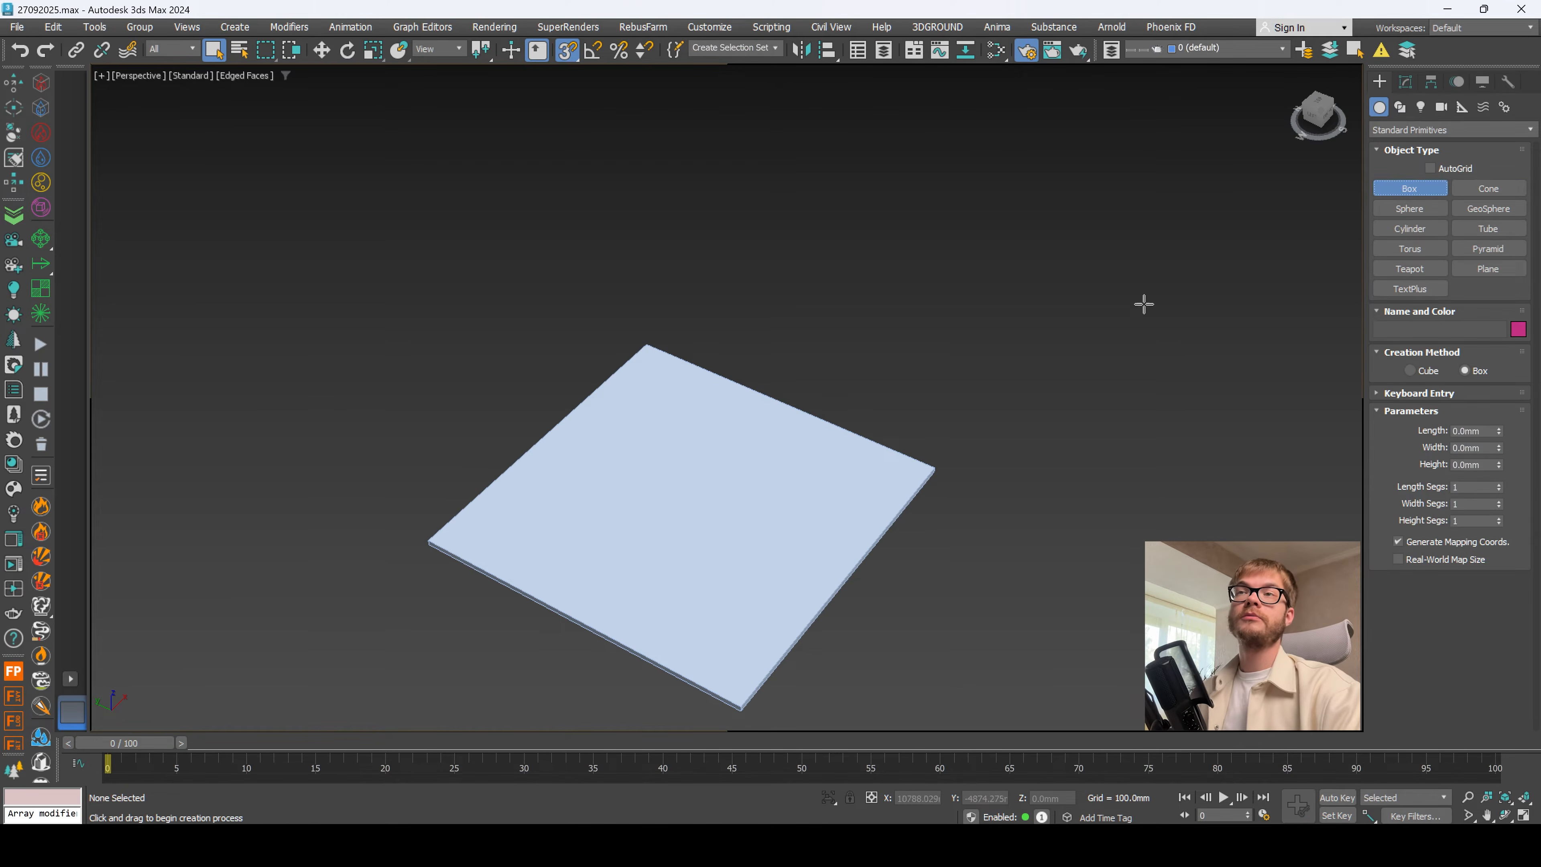
mouse_move(677, 480)
middle_mouse_down("alt")
mouse_move(666, 473)
mouse_move(691, 450)
middle_mouse_up("alt")
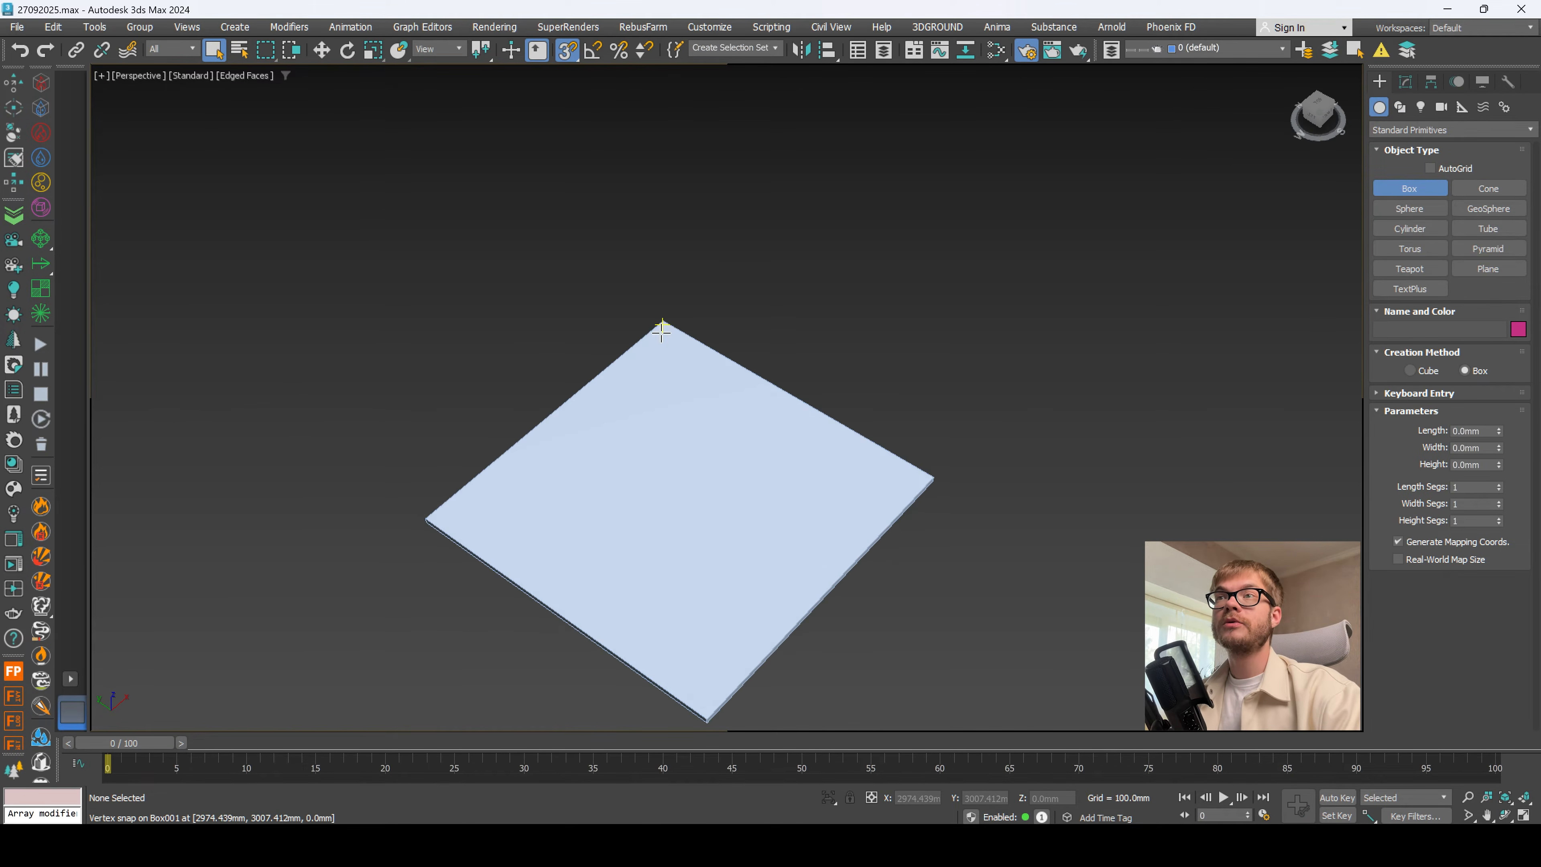
middle_click_drag(654, 327, 539, 97, "alt")
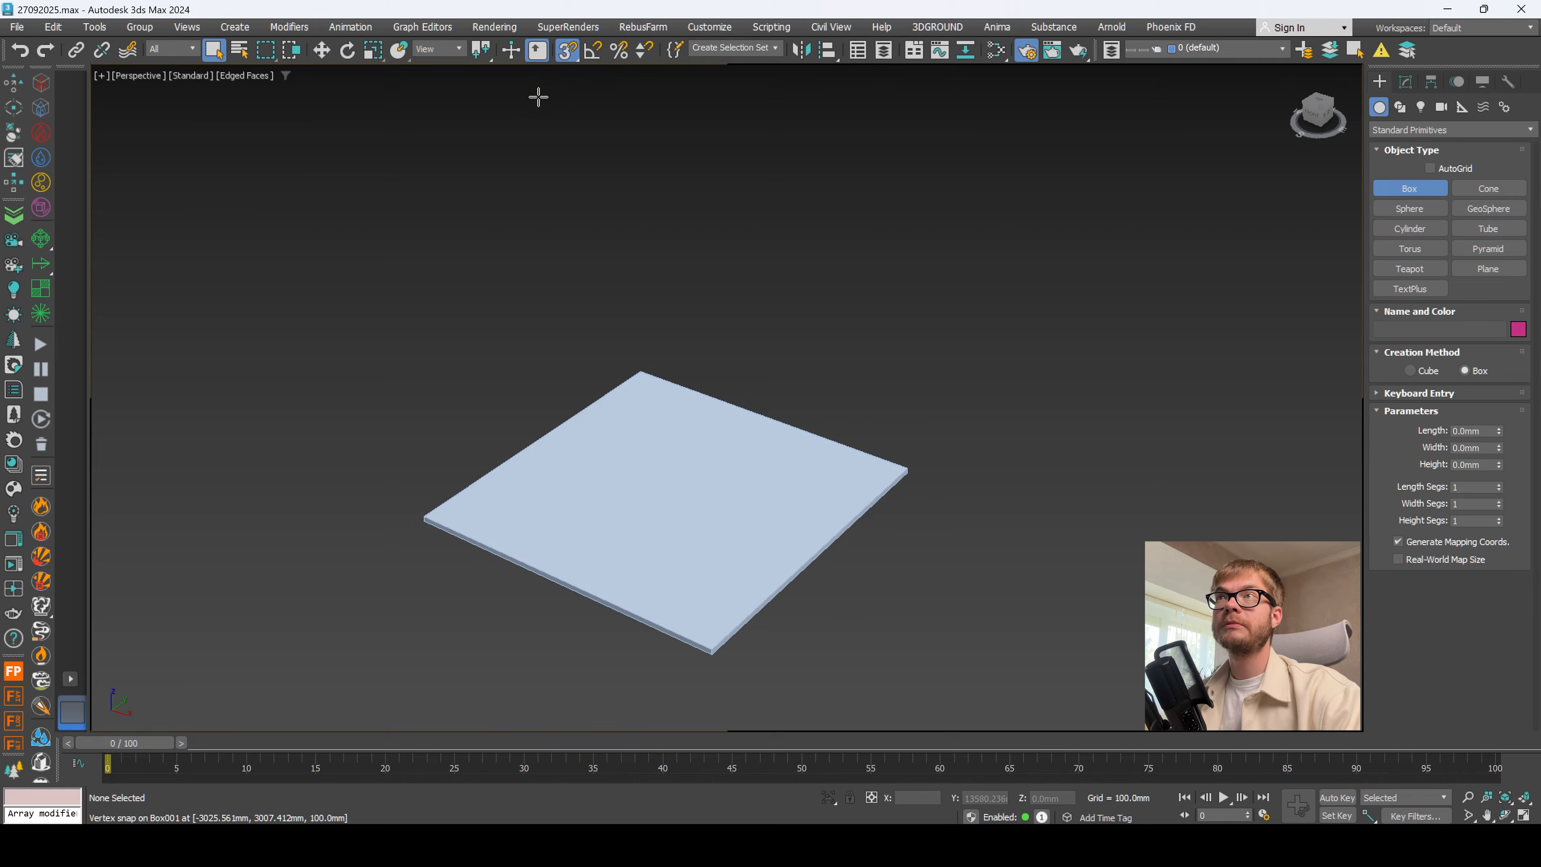
scroll(640, 373, "up", 4)
scroll(816, 395, "down", 4)
left_click_drag(640, 373, 965, 591)
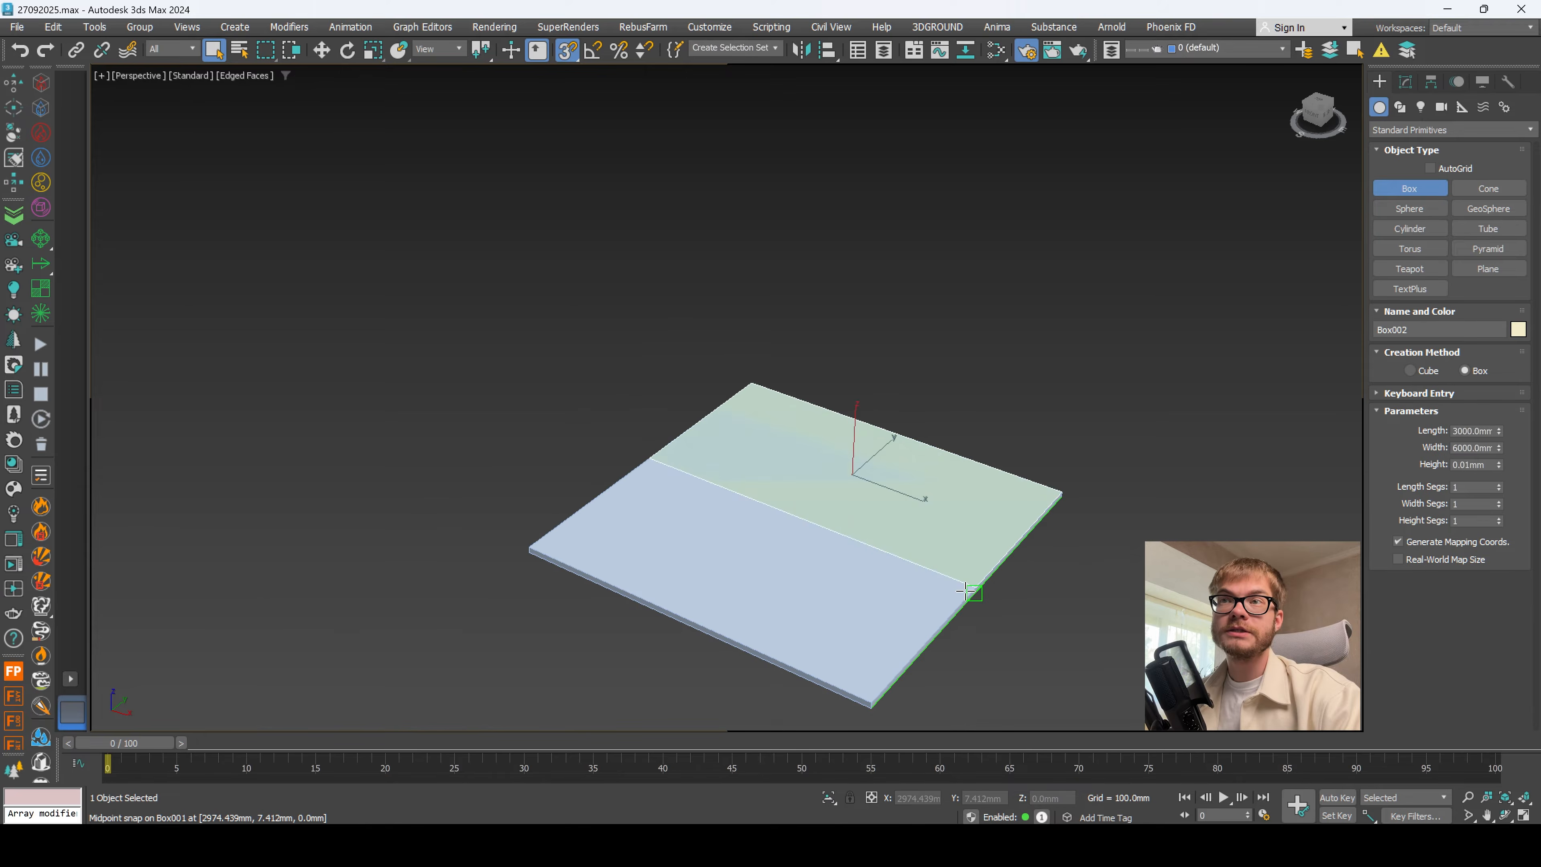
left_click(950, 427)
right_click(1020, 517)
key("s")
Step: Set the new box's length to 200 mm so it forms a thin wall
middle_click_drag(928, 518, 1026, 513, "alt")
mouse_move(927, 488)
middle_mouse_down()
mouse_move(866, 554)
mouse_move(914, 510)
middle_mouse_up()
left_click(1405, 82)
left_click(1473, 306)
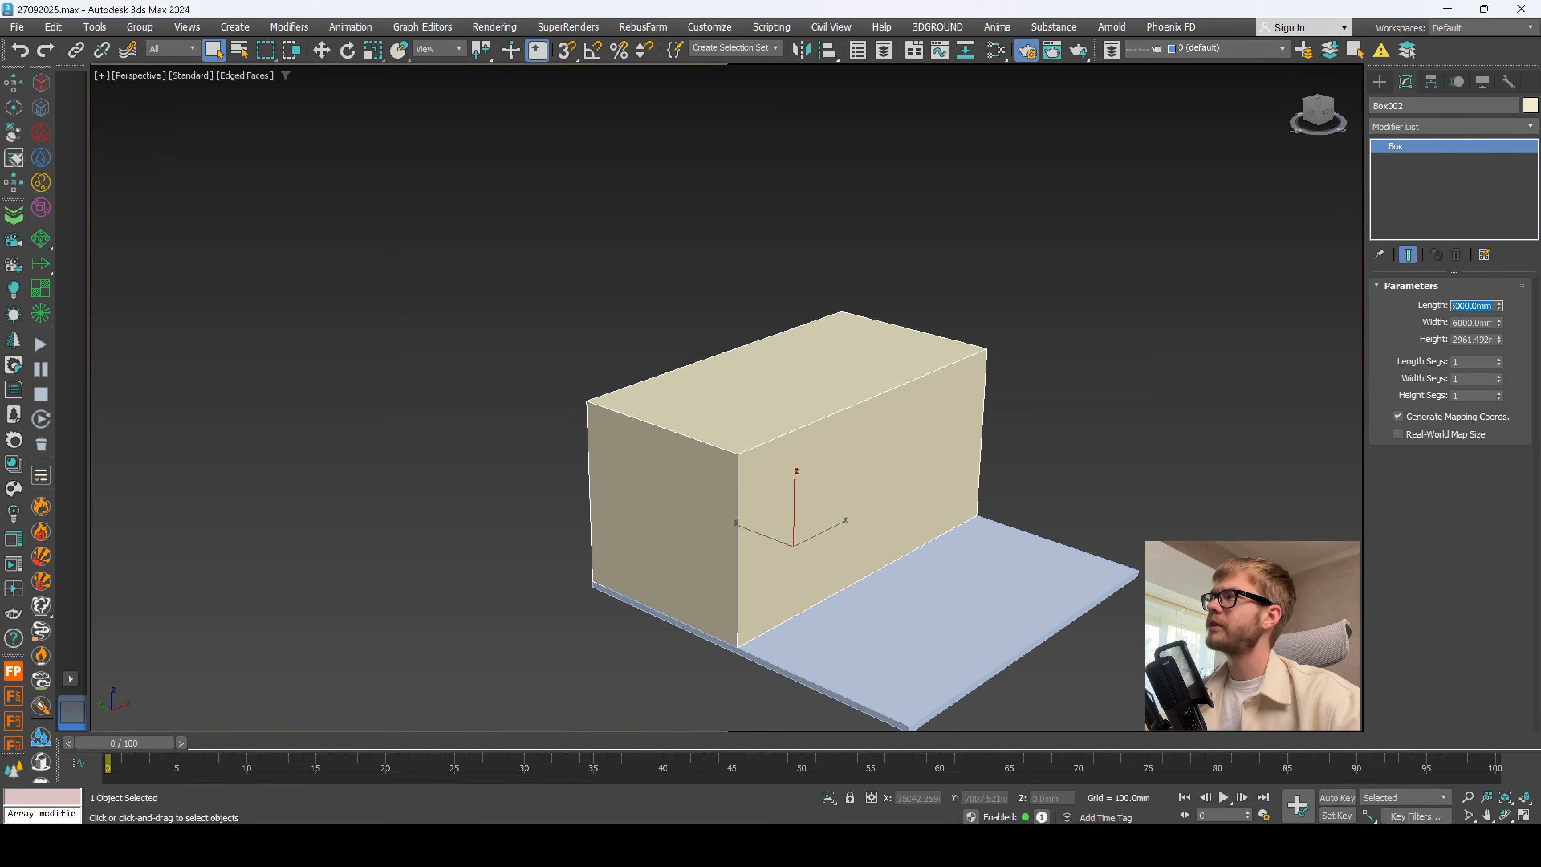
key("Return")
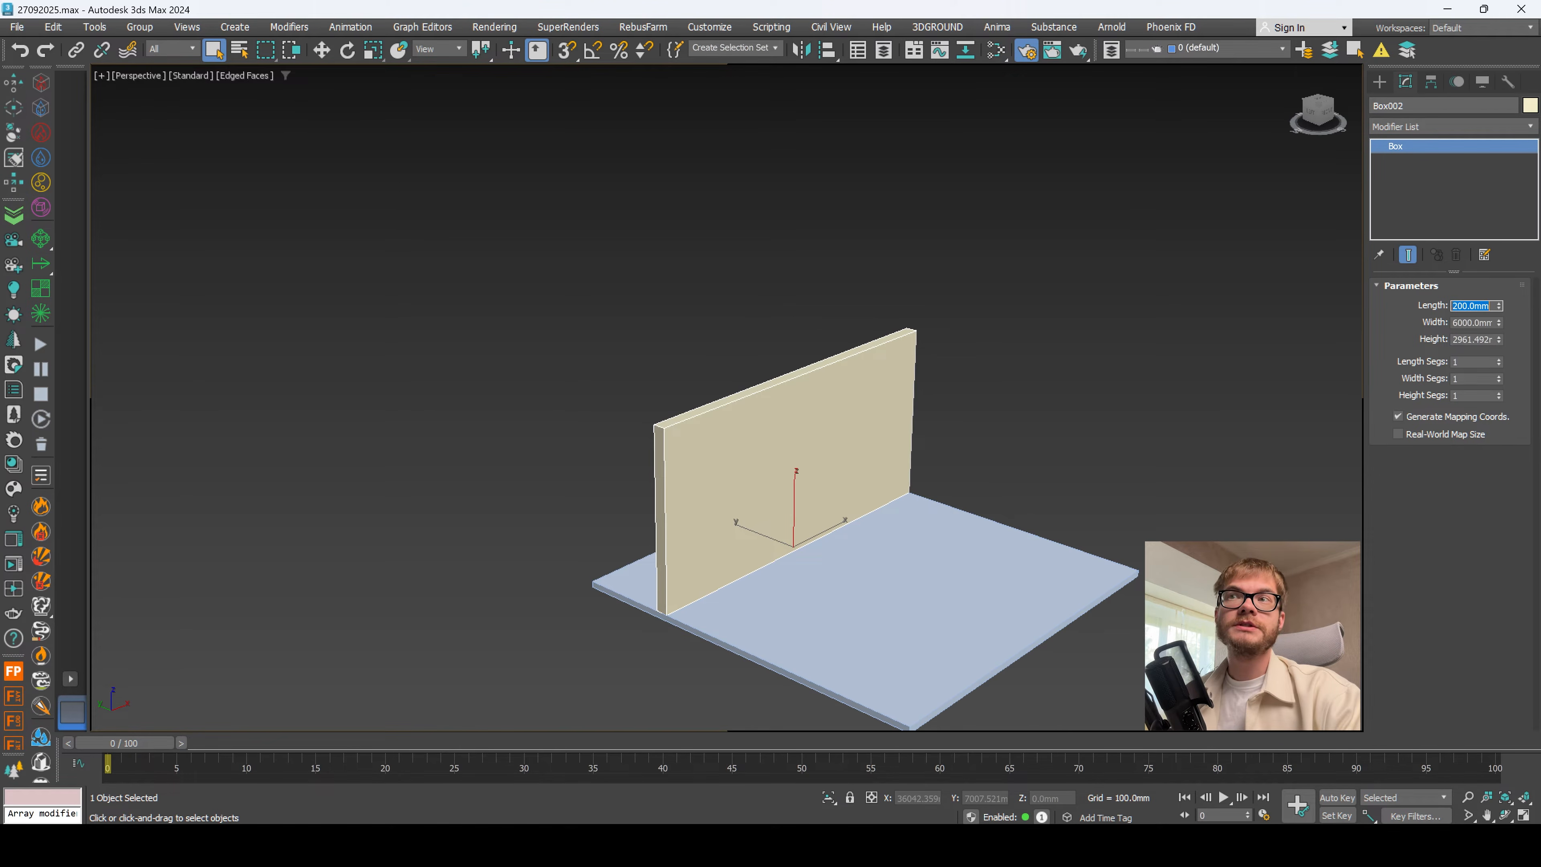
Step: Move the thin wall across the slab along Y until it sits flush on the slab's back edge
left_click(944, 283)
left_click(807, 474)
key("w")
scroll(774, 525, "up", 2)
scroll(772, 523, "down", 1)
middle_click_drag(735, 503, 789, 480, "alt")
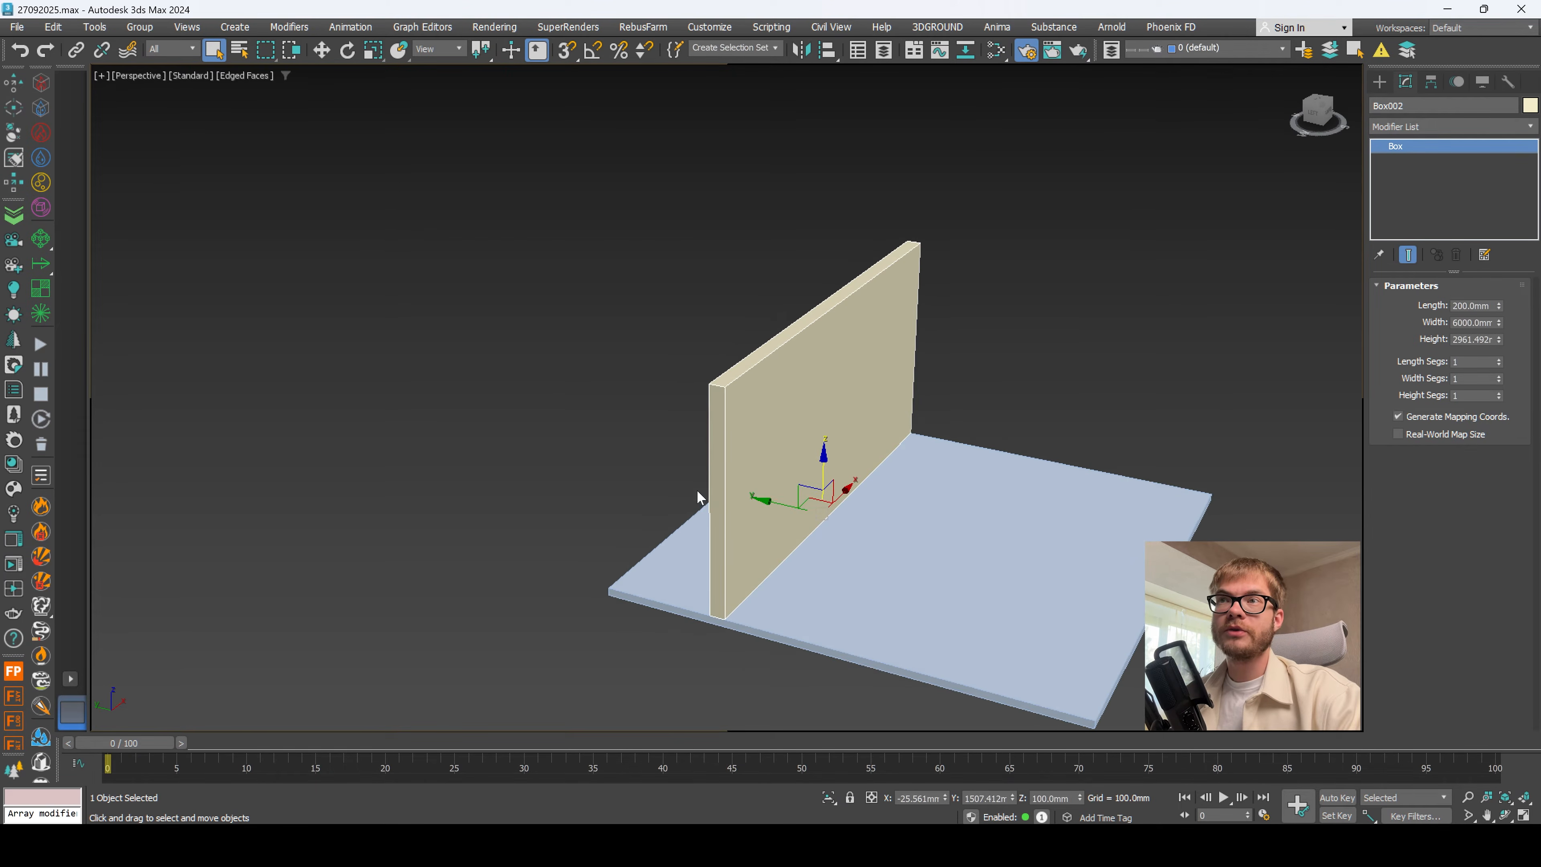
scroll(772, 483, "up", 1)
scroll(732, 457, "down", 1)
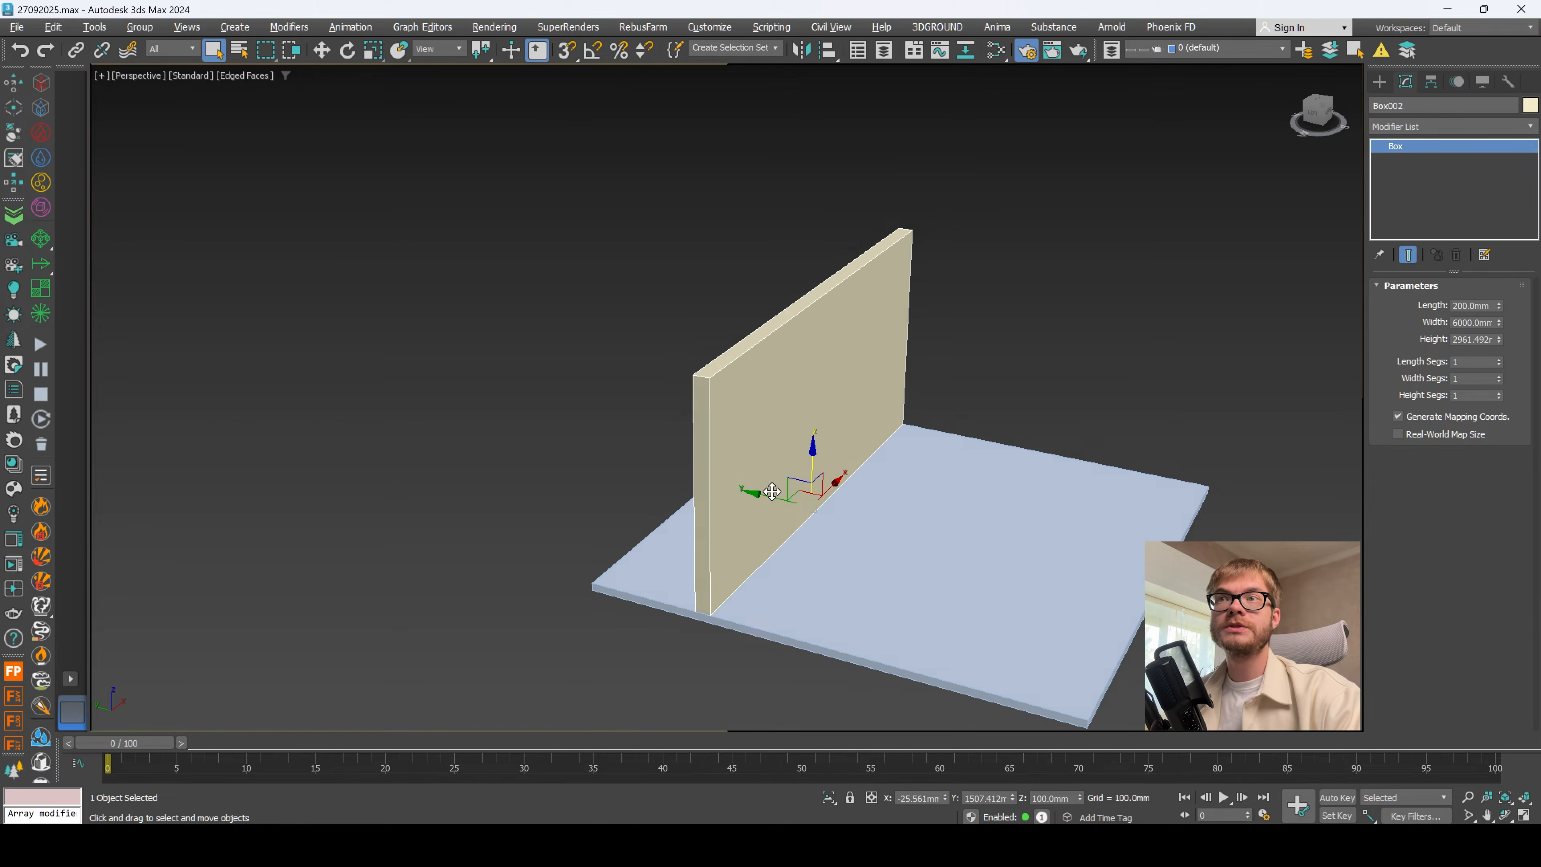
middle_click_drag(759, 480, 773, 499, "alt")
left_click_drag(772, 493, 620, 597)
middle_click_drag(711, 525, 721, 491, "alt")
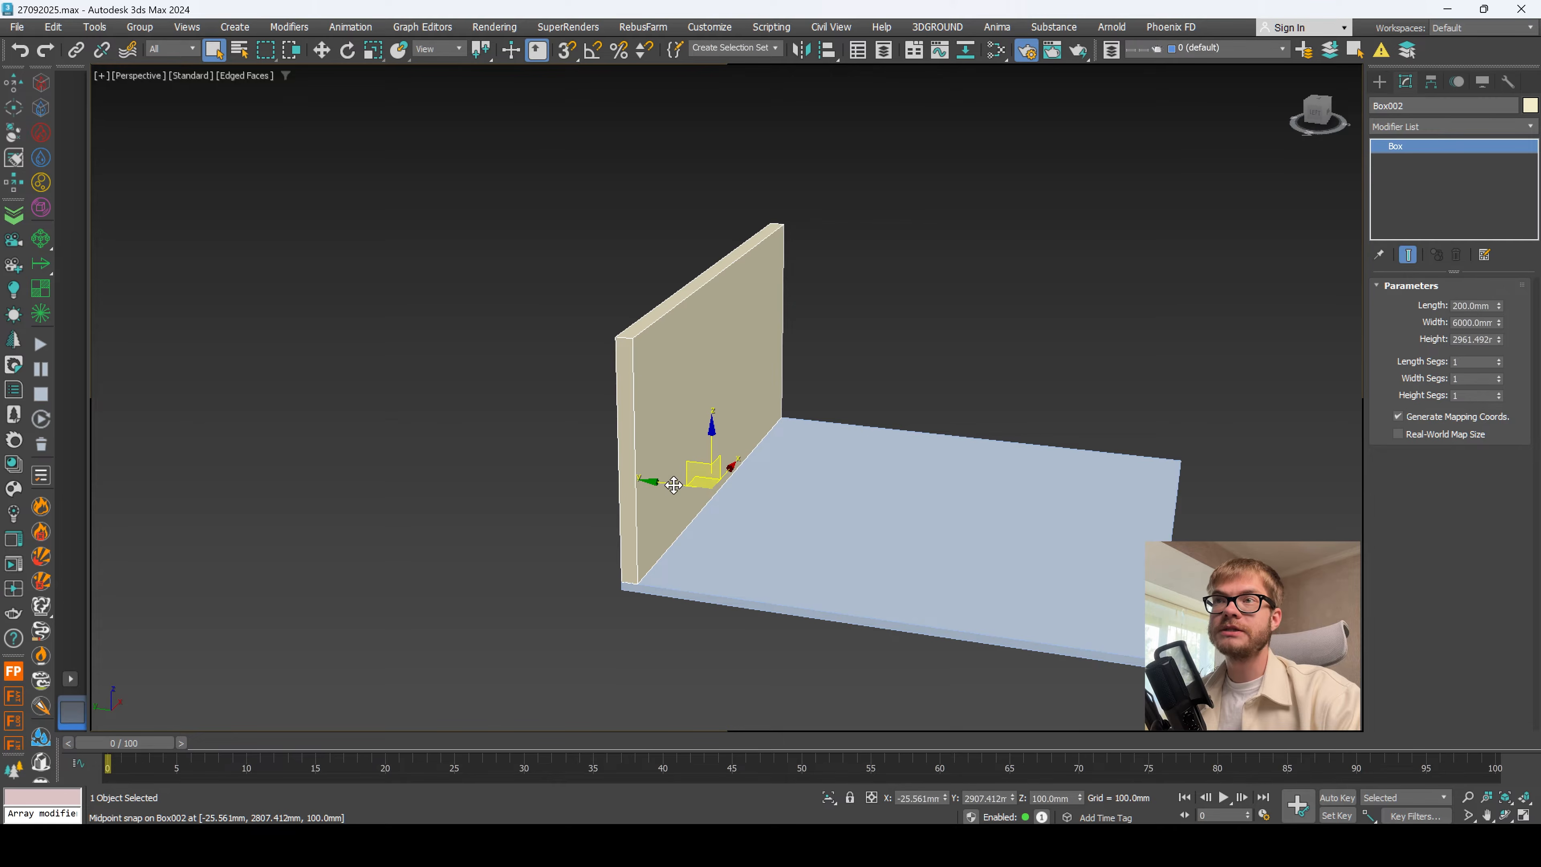
left_click_drag(675, 487, 684, 488)
Step: Copy the back wall along Y to a parallel position near the middle of the slab
left_click(850, 362)
key("F4")
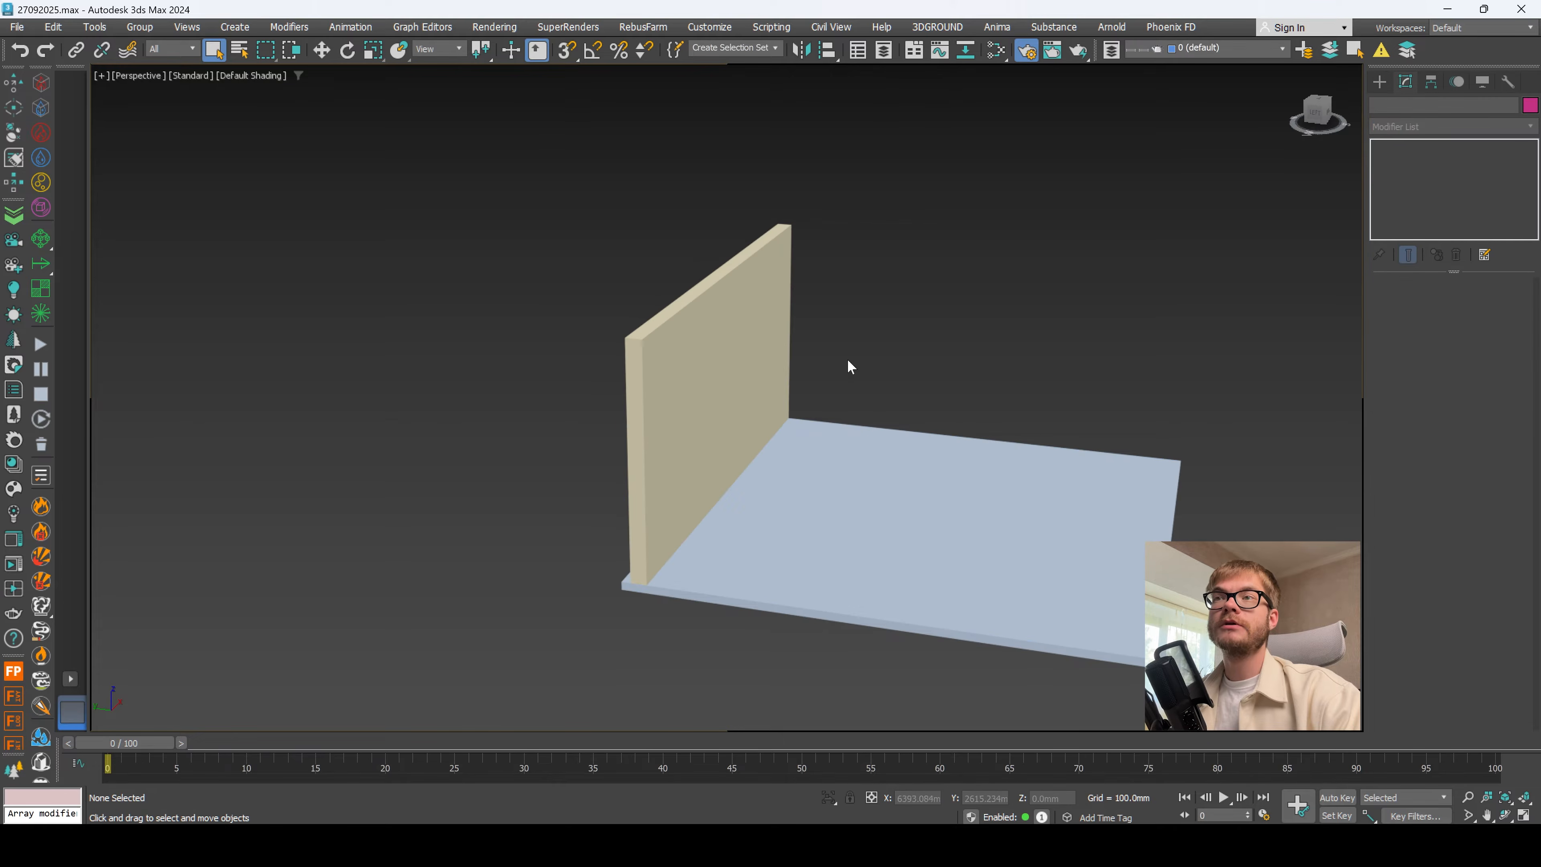
left_click(780, 386)
key("F4")
middle_click_drag(780, 387, 782, 466, "alt")
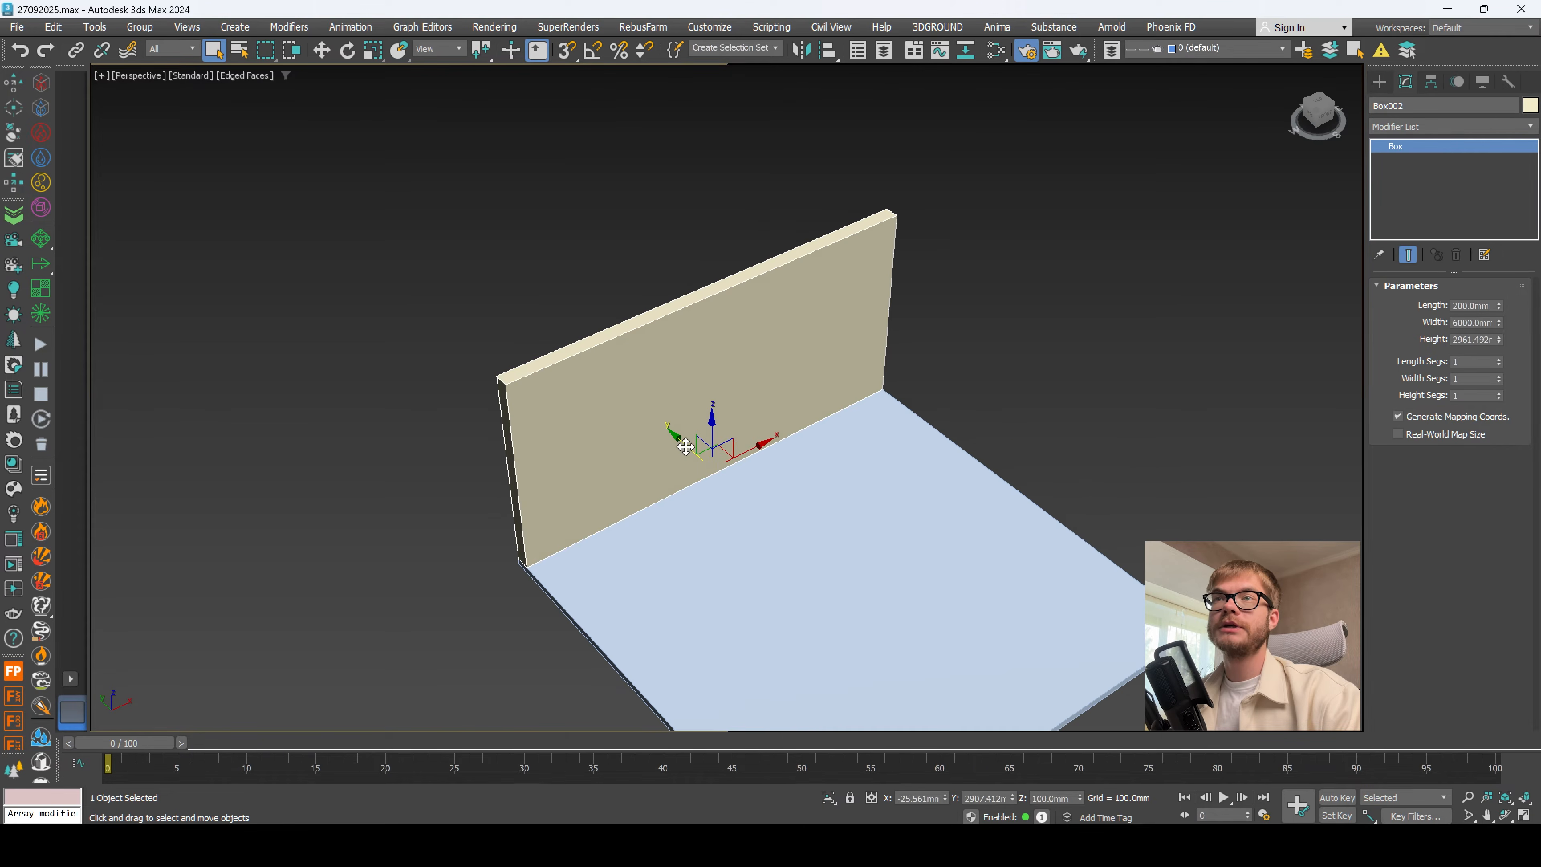
left_click_drag(683, 441, 822, 568, "shift")
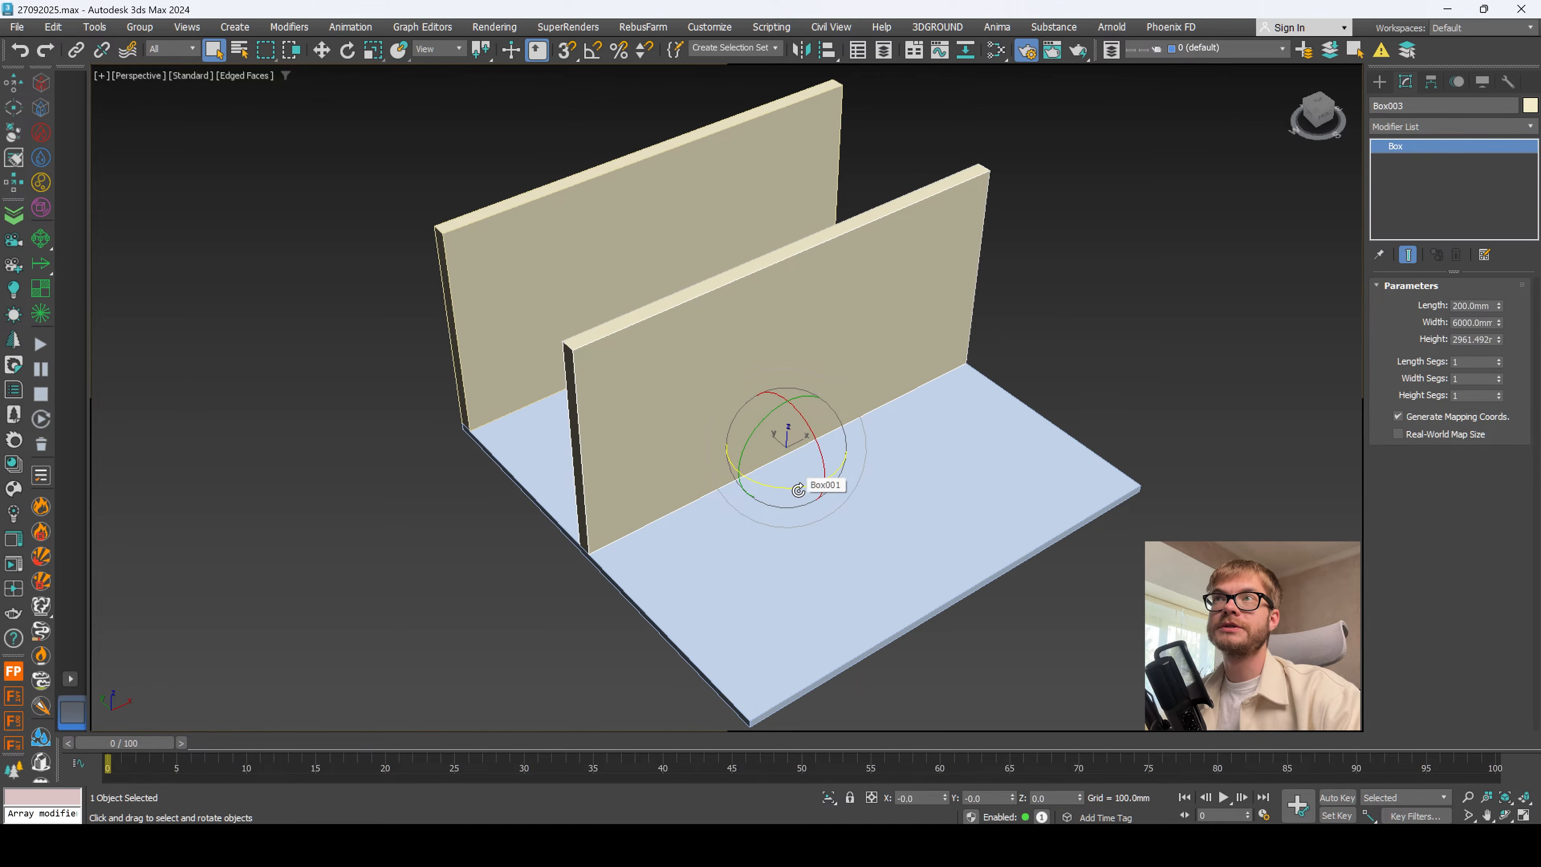
Step: Rotate the copied wall 90 degrees about its vertical axis with angle snapping, and check the angle snap increment
left_click_drag(792, 485, 873, 456)
key("ctrl+z")
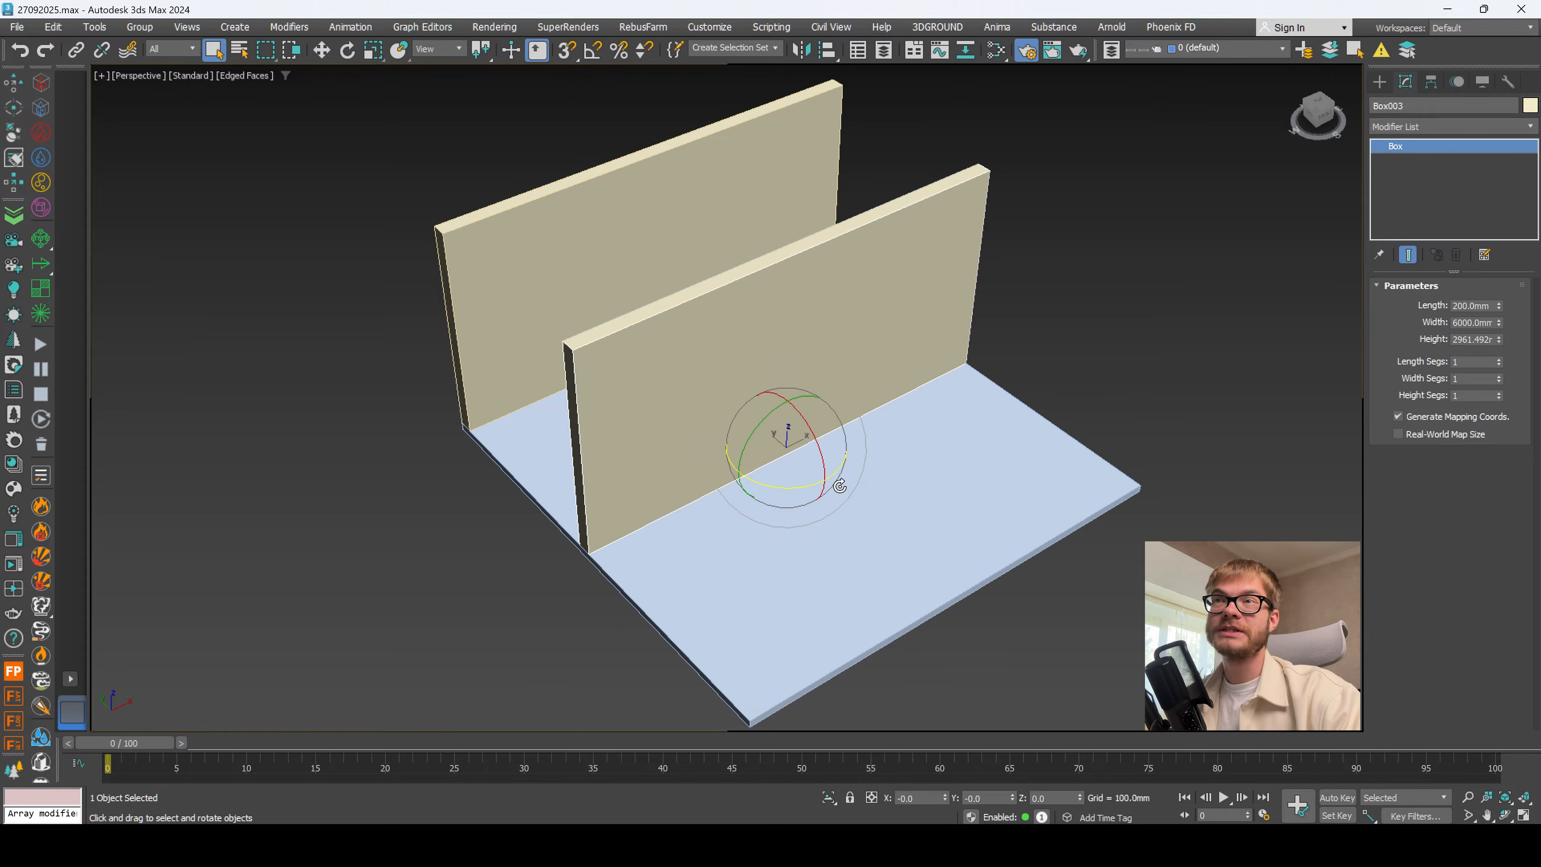
left_click(592, 52)
left_click_drag(789, 495, 854, 502)
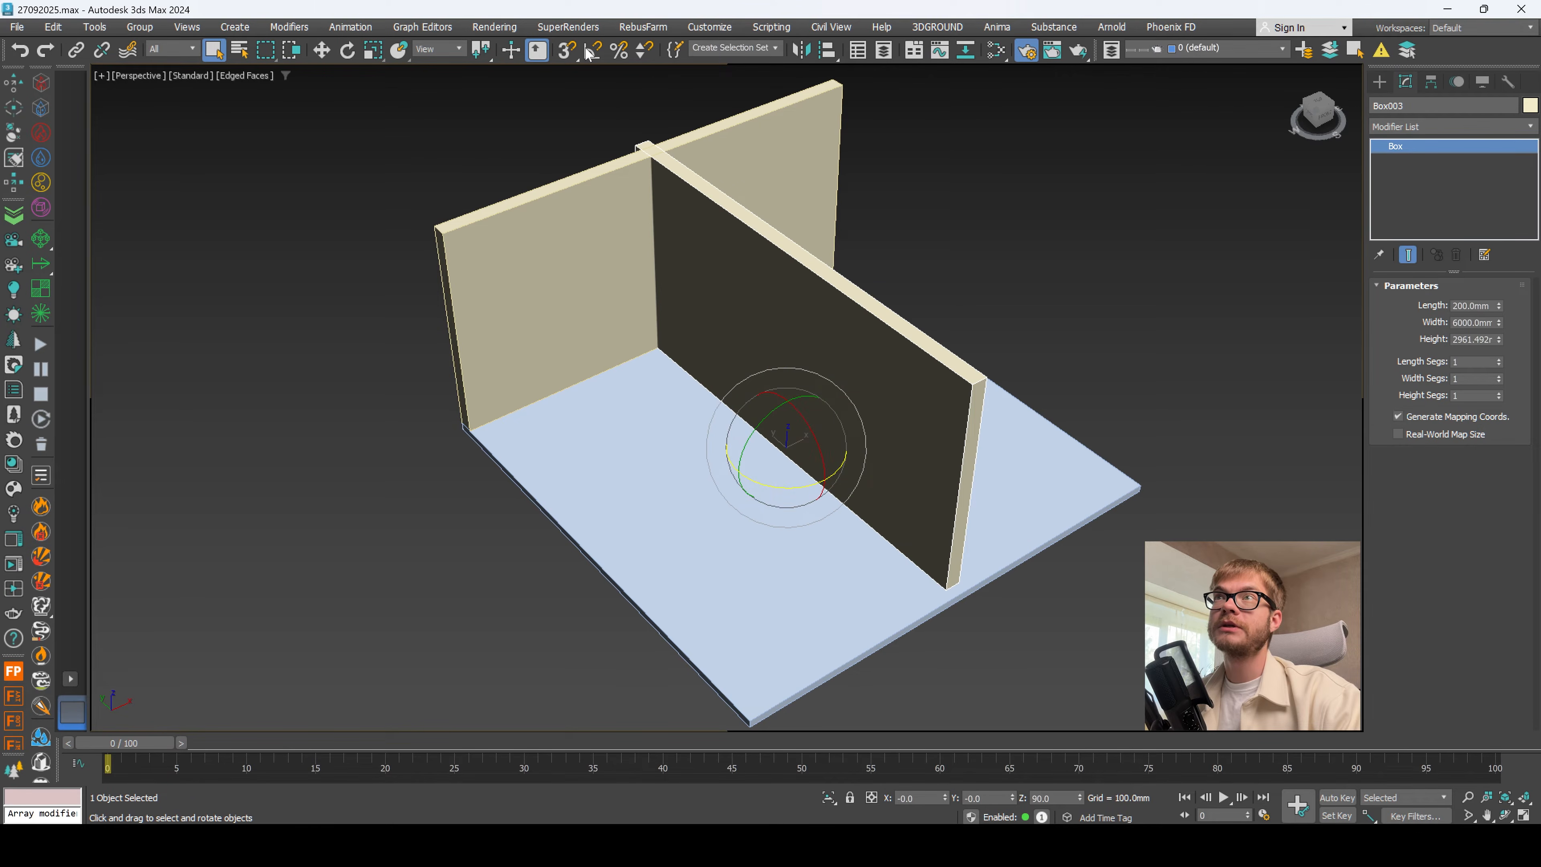
right_click(589, 51)
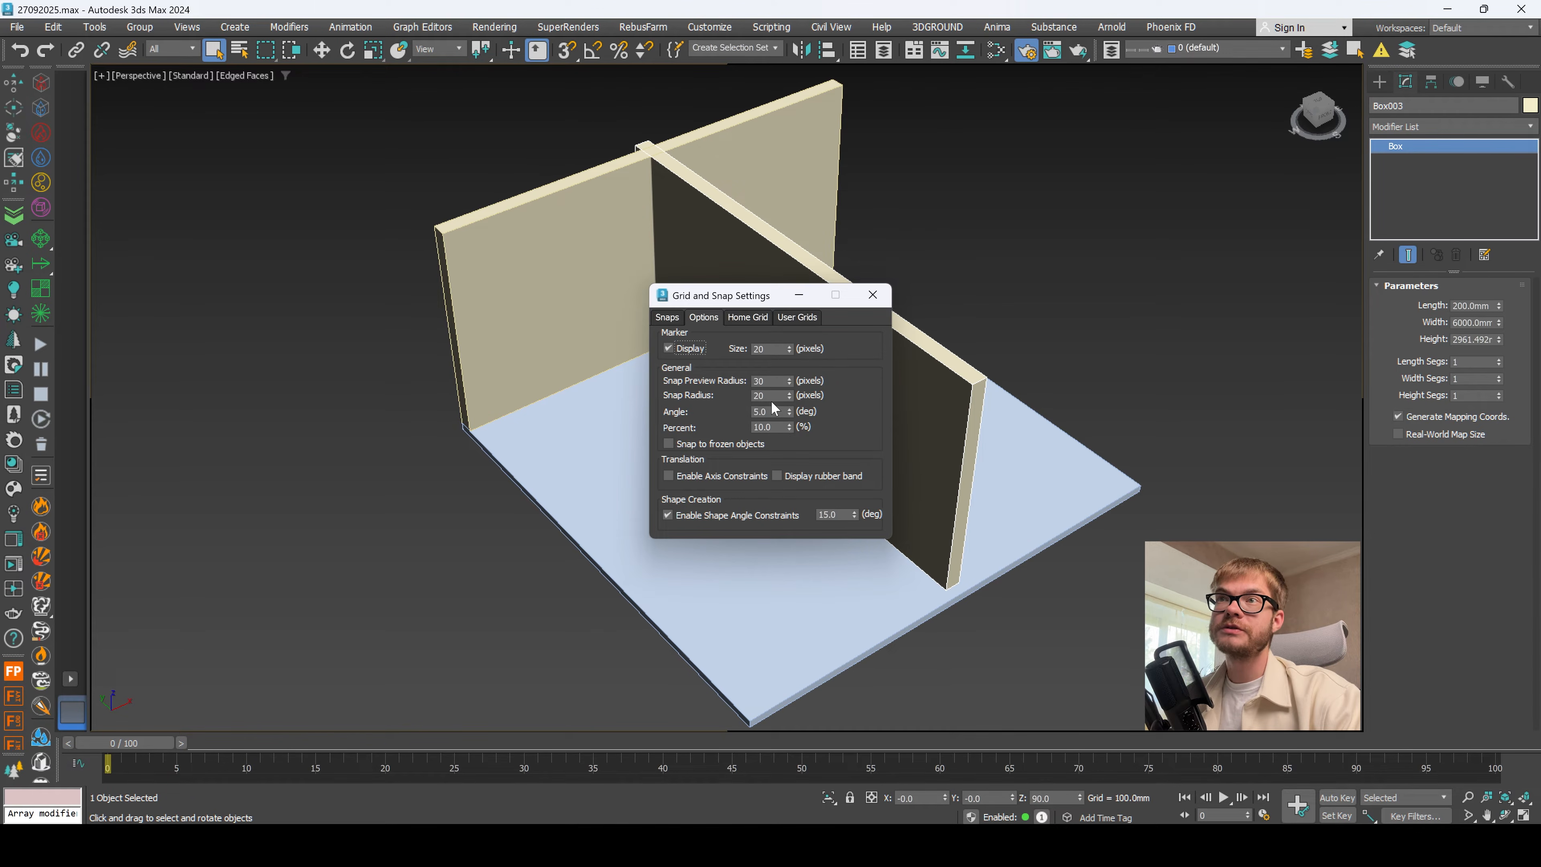
double_click(763, 412)
left_click(873, 296)
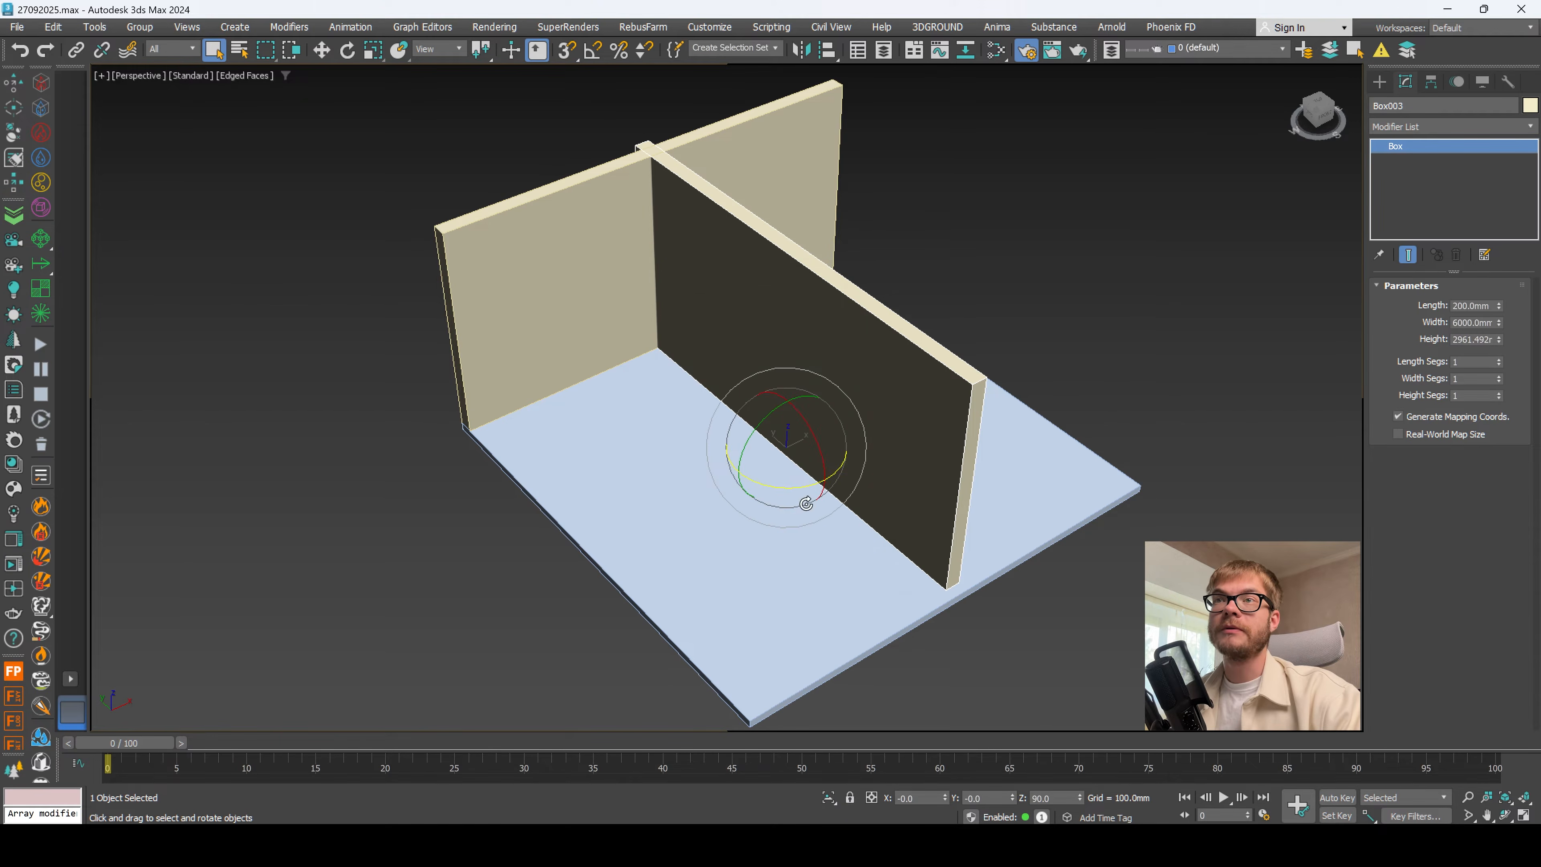
Step: Move the rotated wall by its bottom corner and snap it to the slab's corner along the side edge
key("w")
key("t")
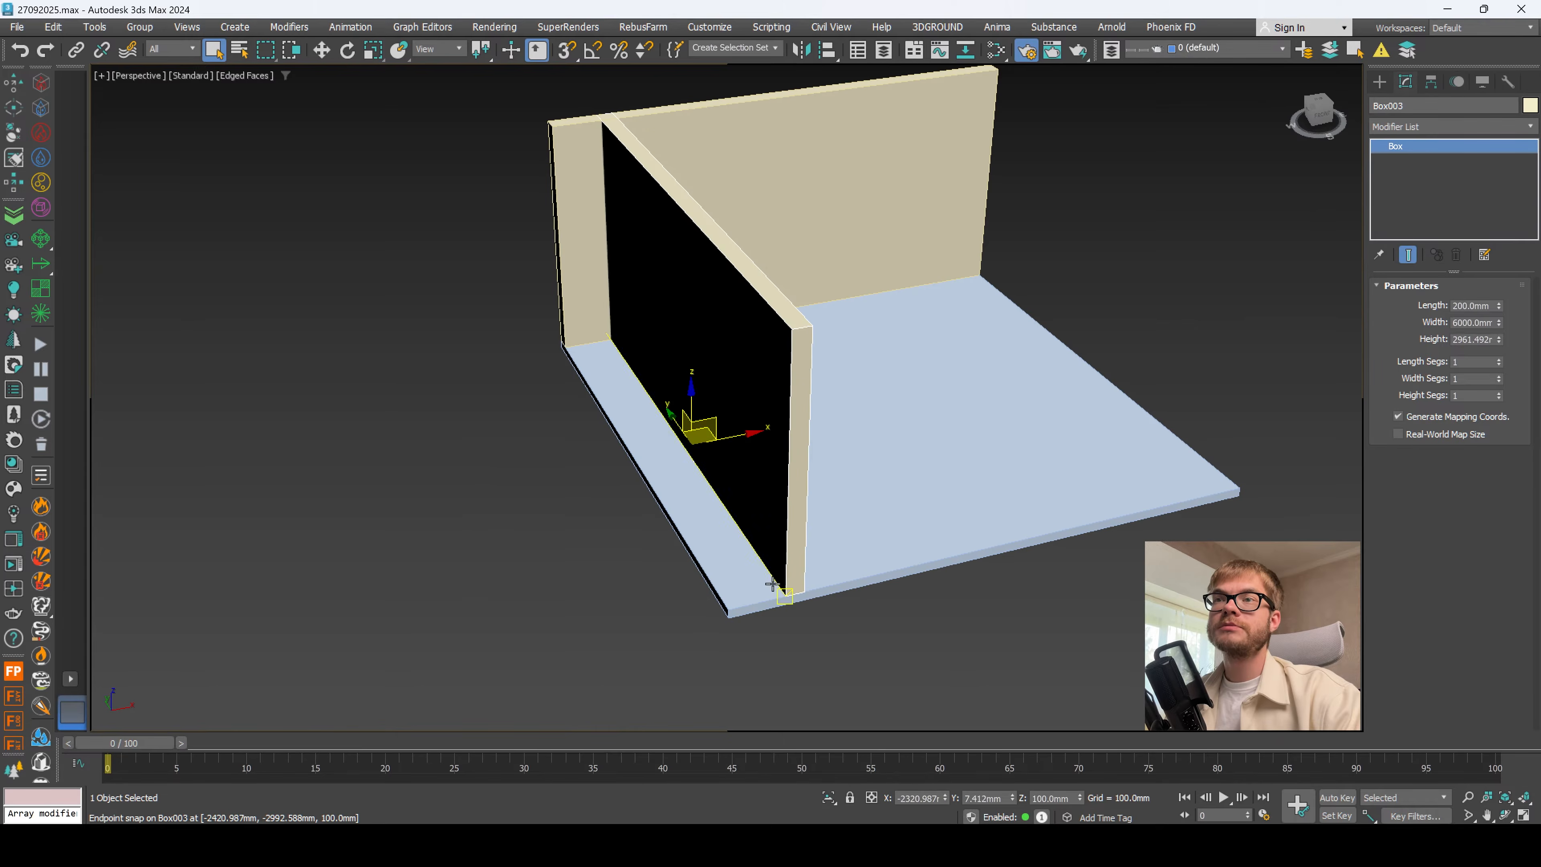
left_click_drag(789, 590, 733, 603)
middle_click_drag(806, 565, 816, 561, "alt")
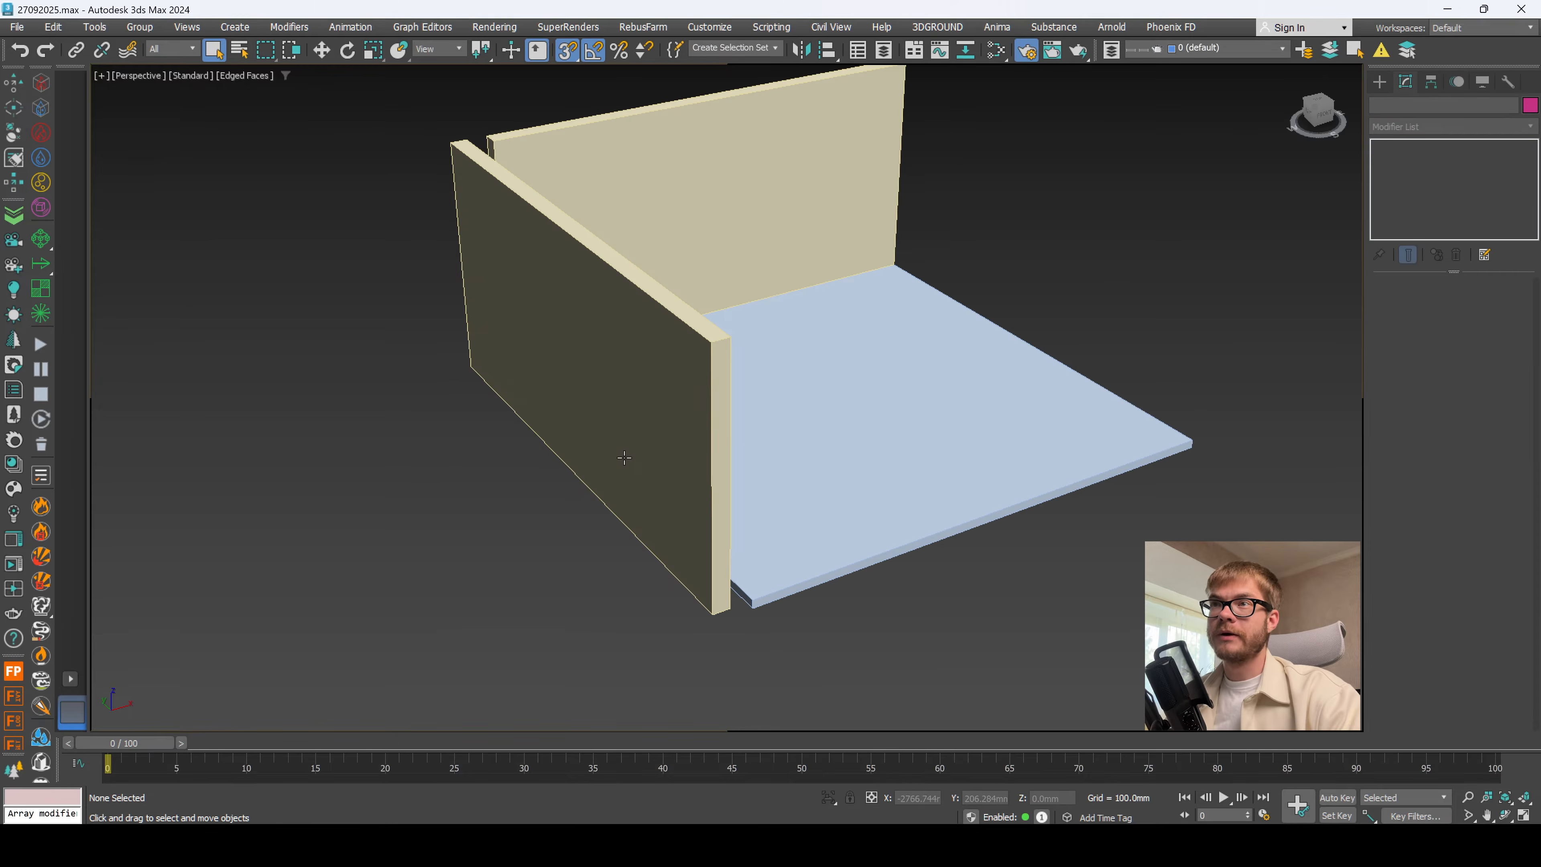
left_click(646, 445)
left_click_drag(636, 458, 631, 496)
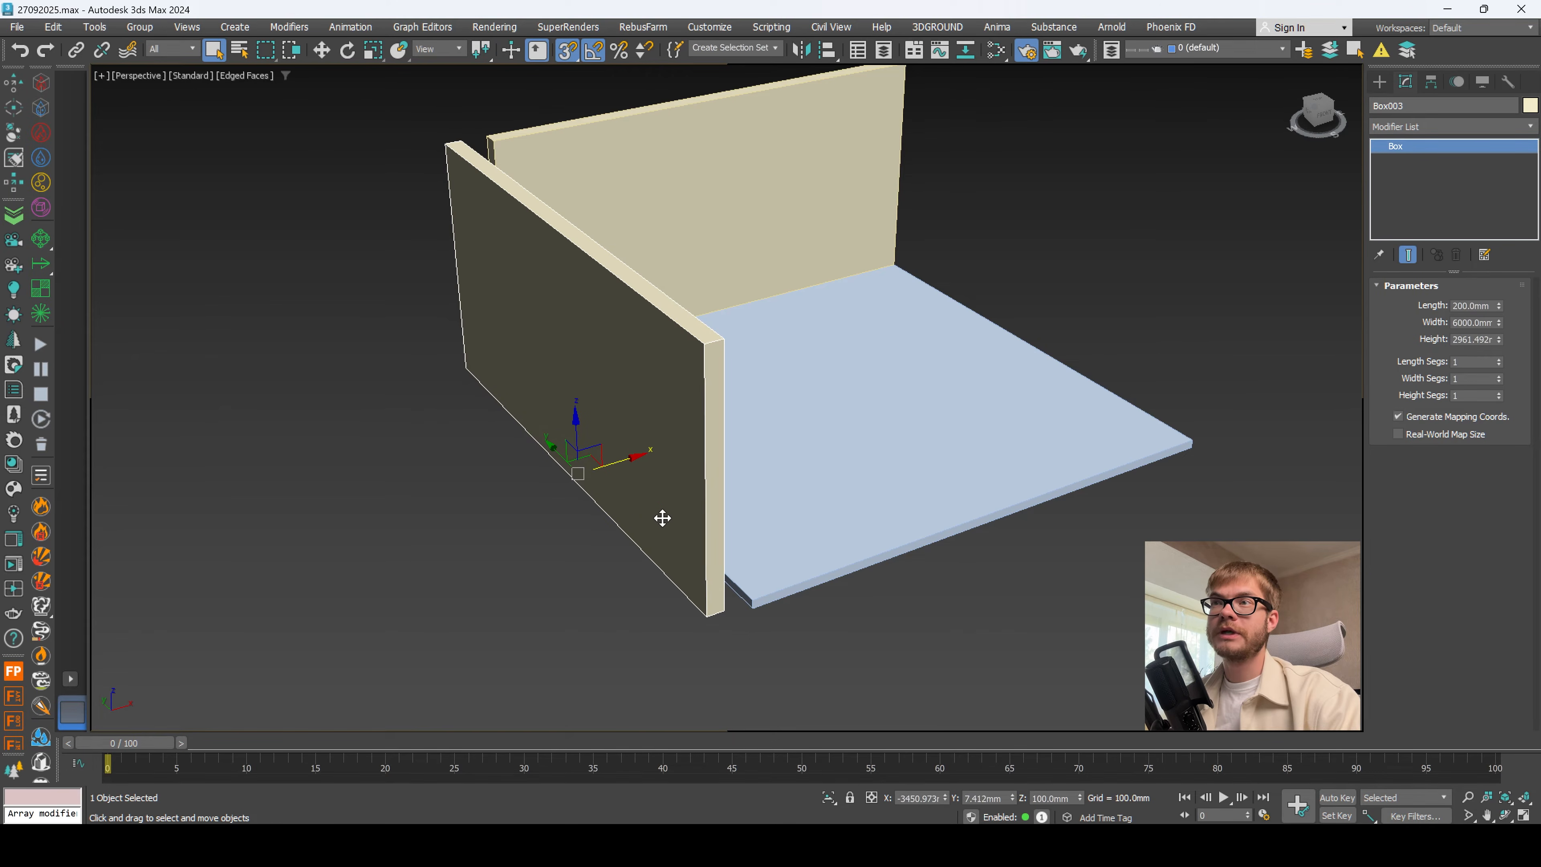
left_click_drag(708, 616, 764, 585)
middle_click_drag(764, 585, 637, 547, "alt")
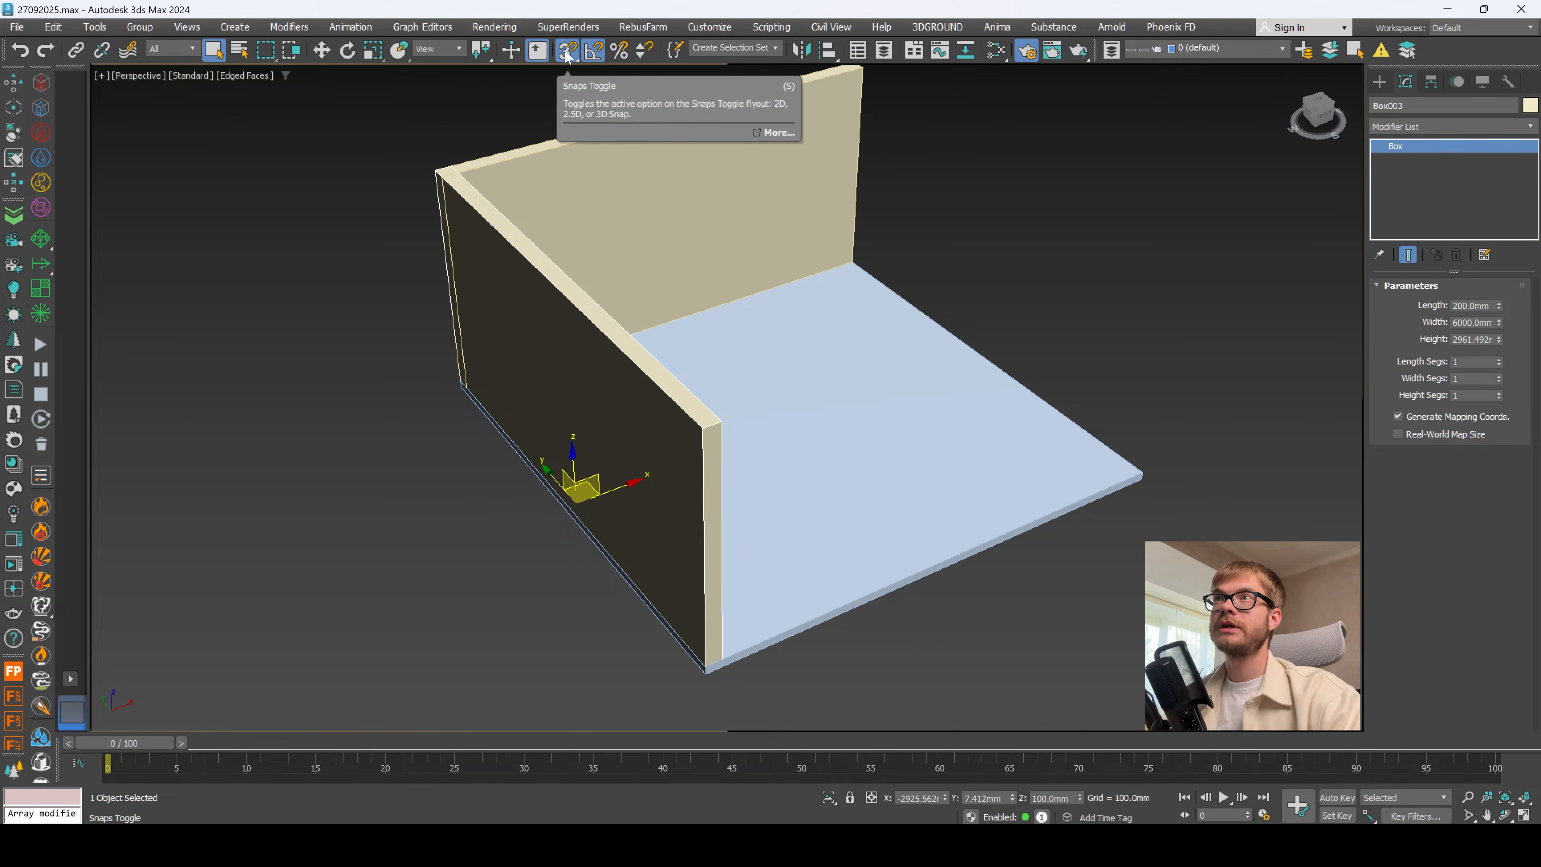
Step: Enable axis constraints in the snap options
right_click(567, 56)
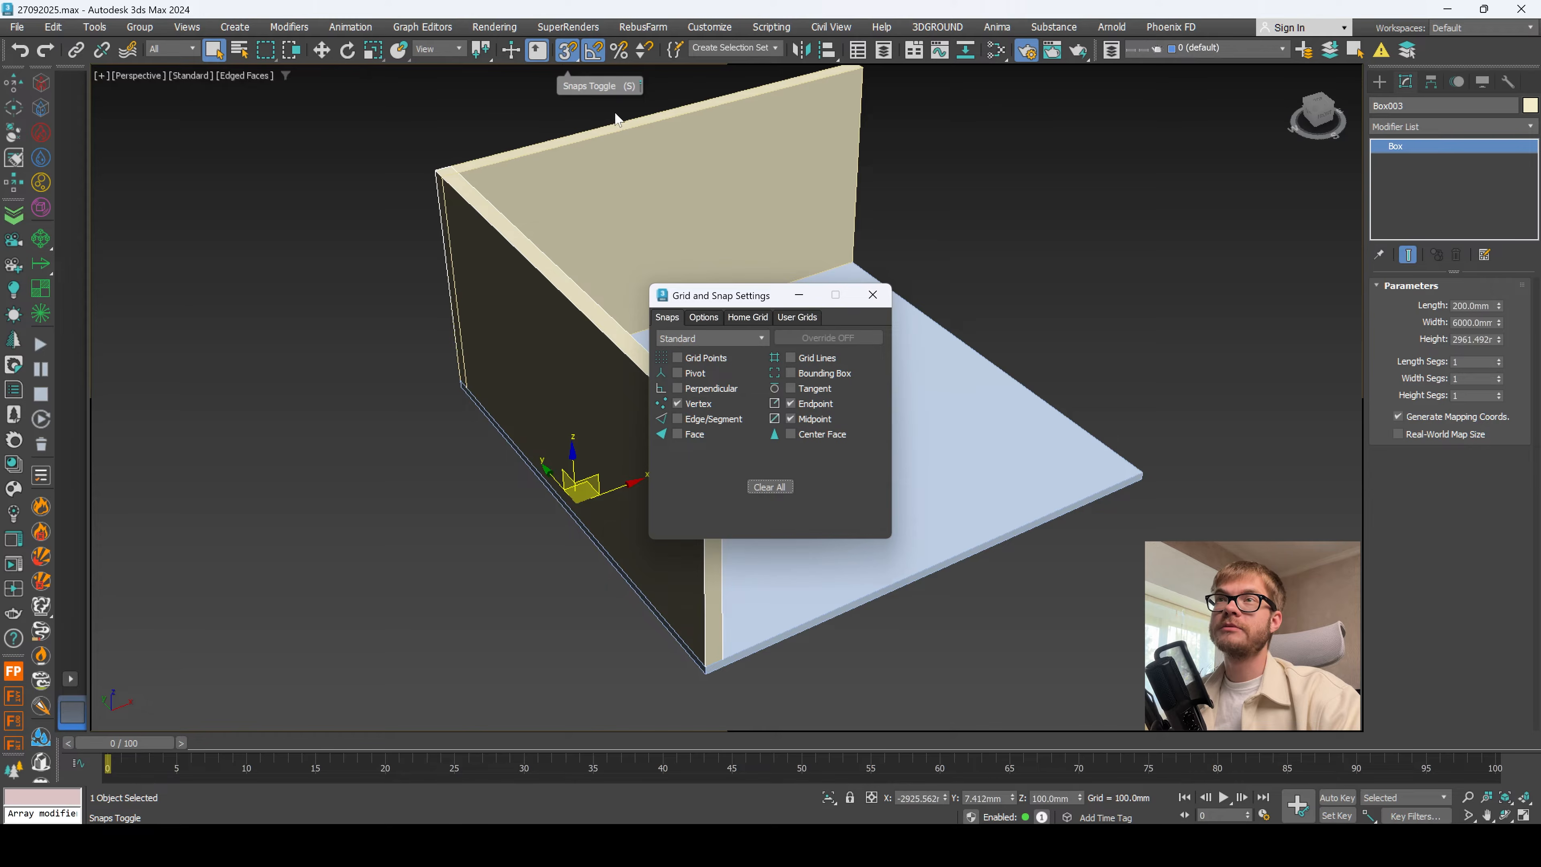
left_click(747, 317)
left_click(703, 317)
left_click(698, 476)
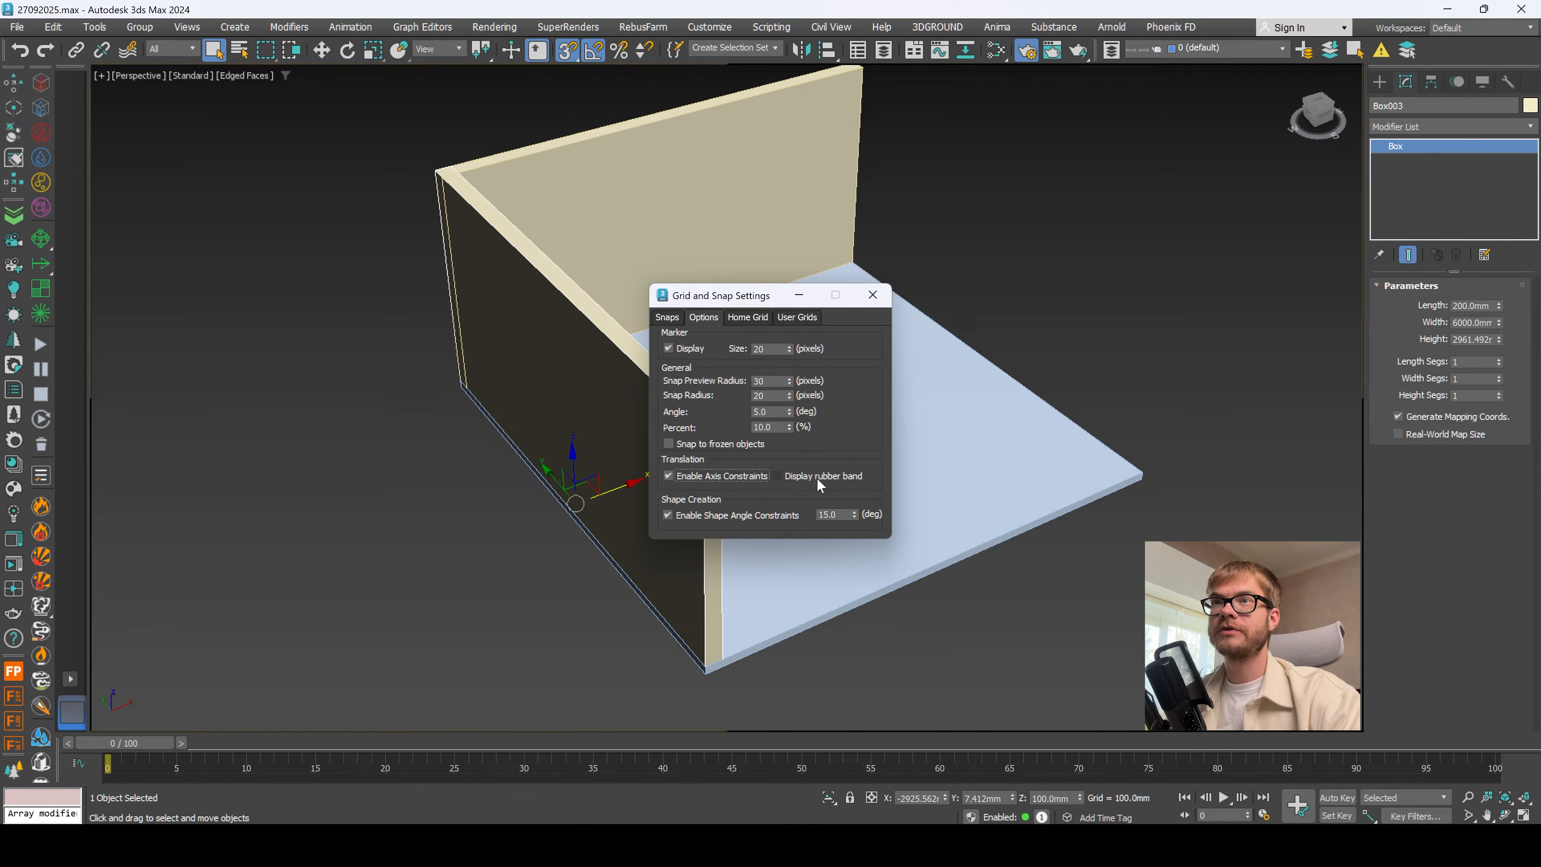
left_click(872, 295)
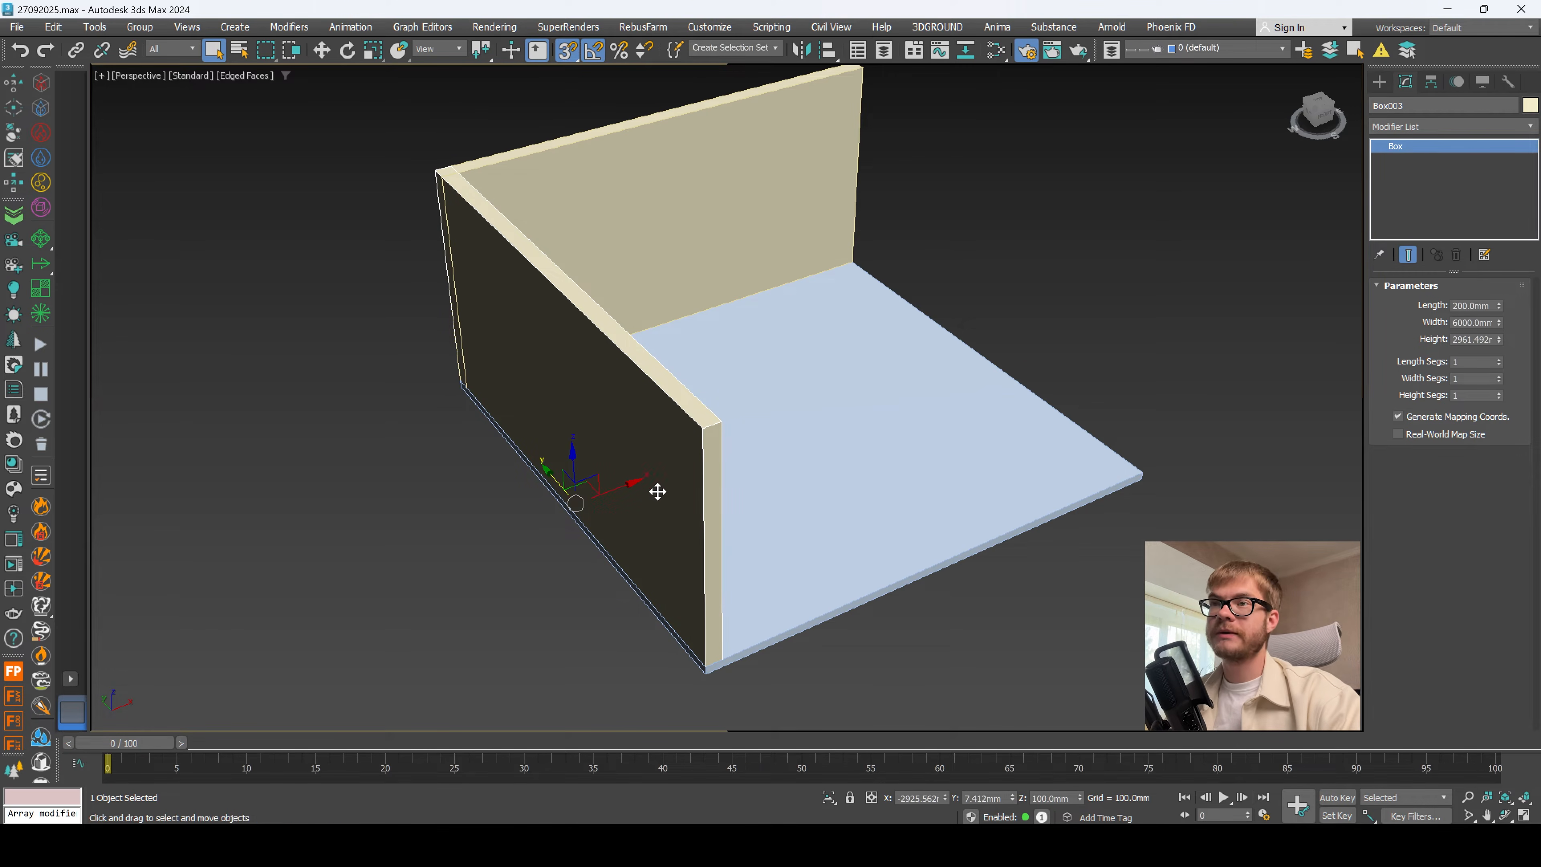
Step: Convert the side wall to Editable Poly and snap its overlapping end vertices to the back wall's inner face
key("t")
middle_click_drag(750, 372, 699, 523)
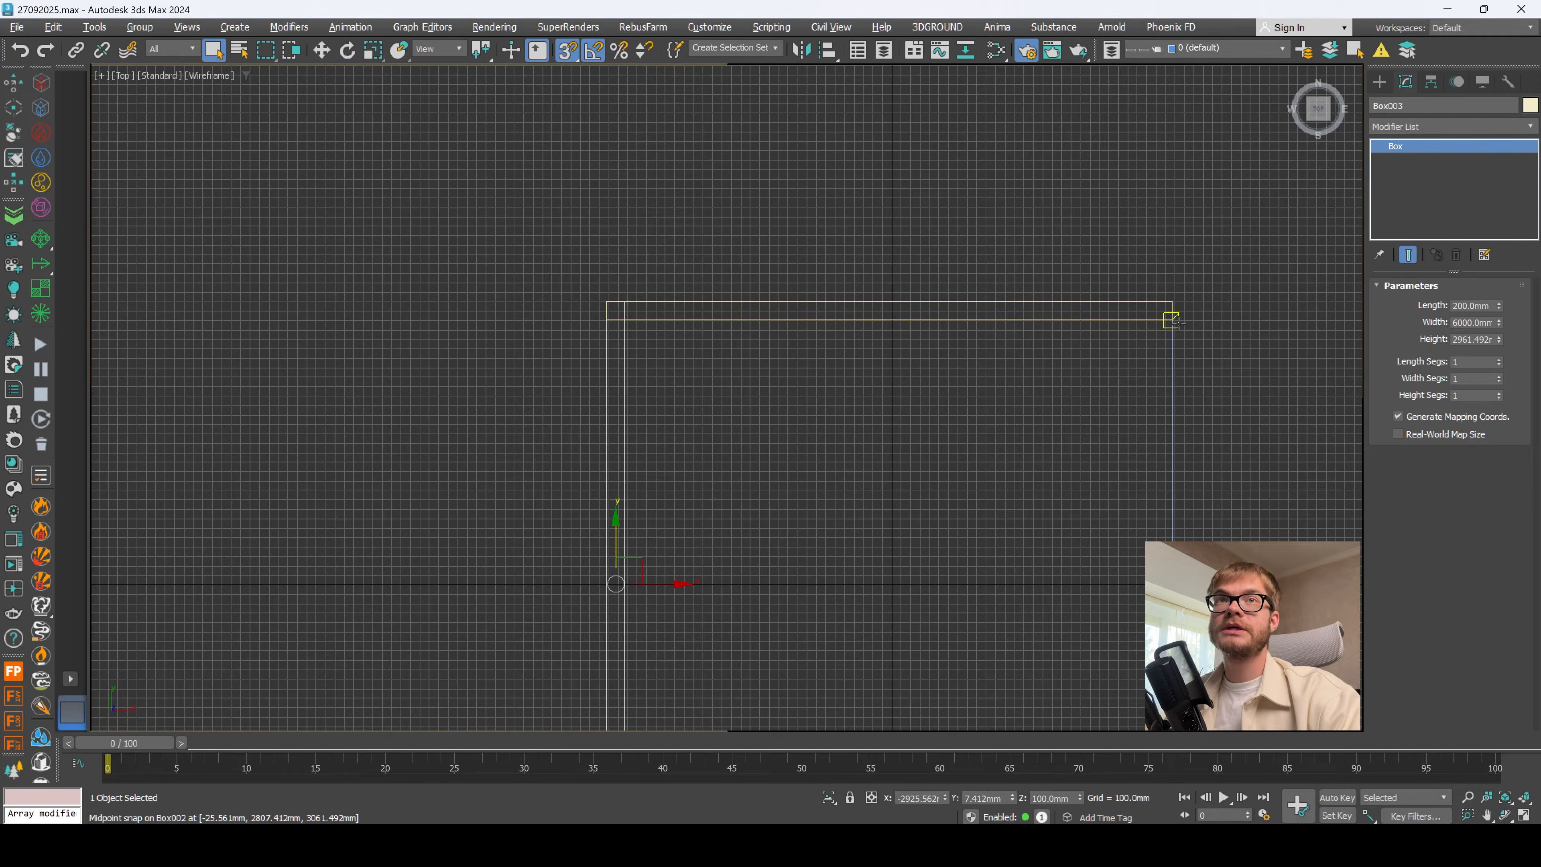
right_click(619, 425)
left_click(843, 646)
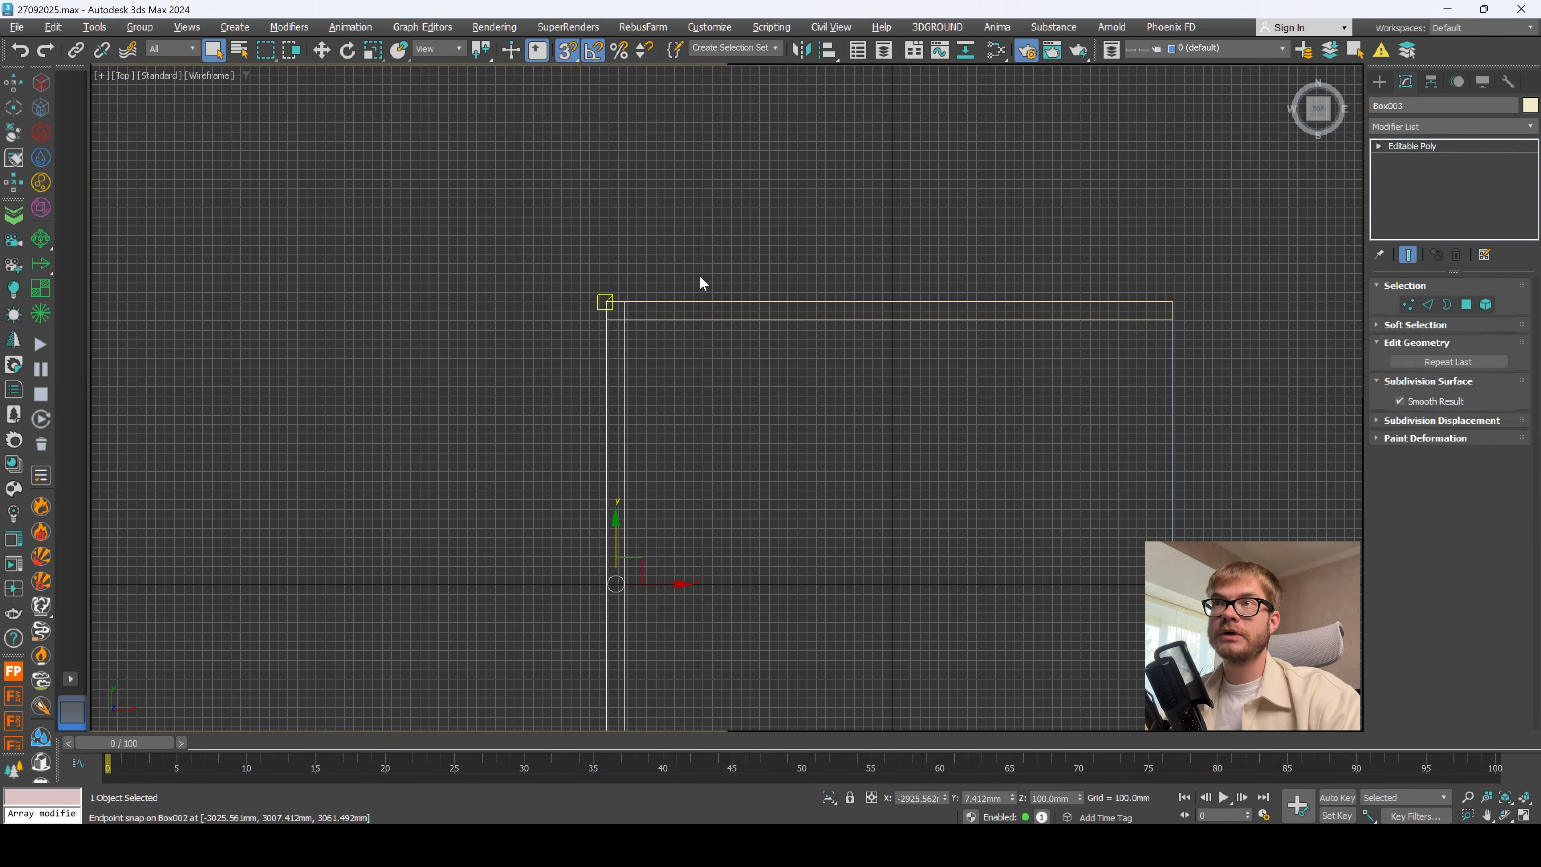
mouse_move(668, 279)
left_mouse_down()
mouse_move(598, 311)
mouse_move(609, 330)
left_mouse_up()
key("f")
key("p")
mouse_move(558, 551)
middle_mouse_down("alt")
mouse_move(1057, 568)
mouse_move(839, 551)
mouse_move(730, 569)
mouse_move(625, 507)
middle_mouse_up("alt")
scroll(730, 569, "down", 2)
key("1")
Step: Copy the side wall along X to the opposite side of the slab
left_click_drag(591, 469, 925, 465, "shift")
left_click(772, 487)
middle_click_drag(935, 629, 882, 611, "alt")
middle_click_drag(966, 638, 843, 585, "alt")
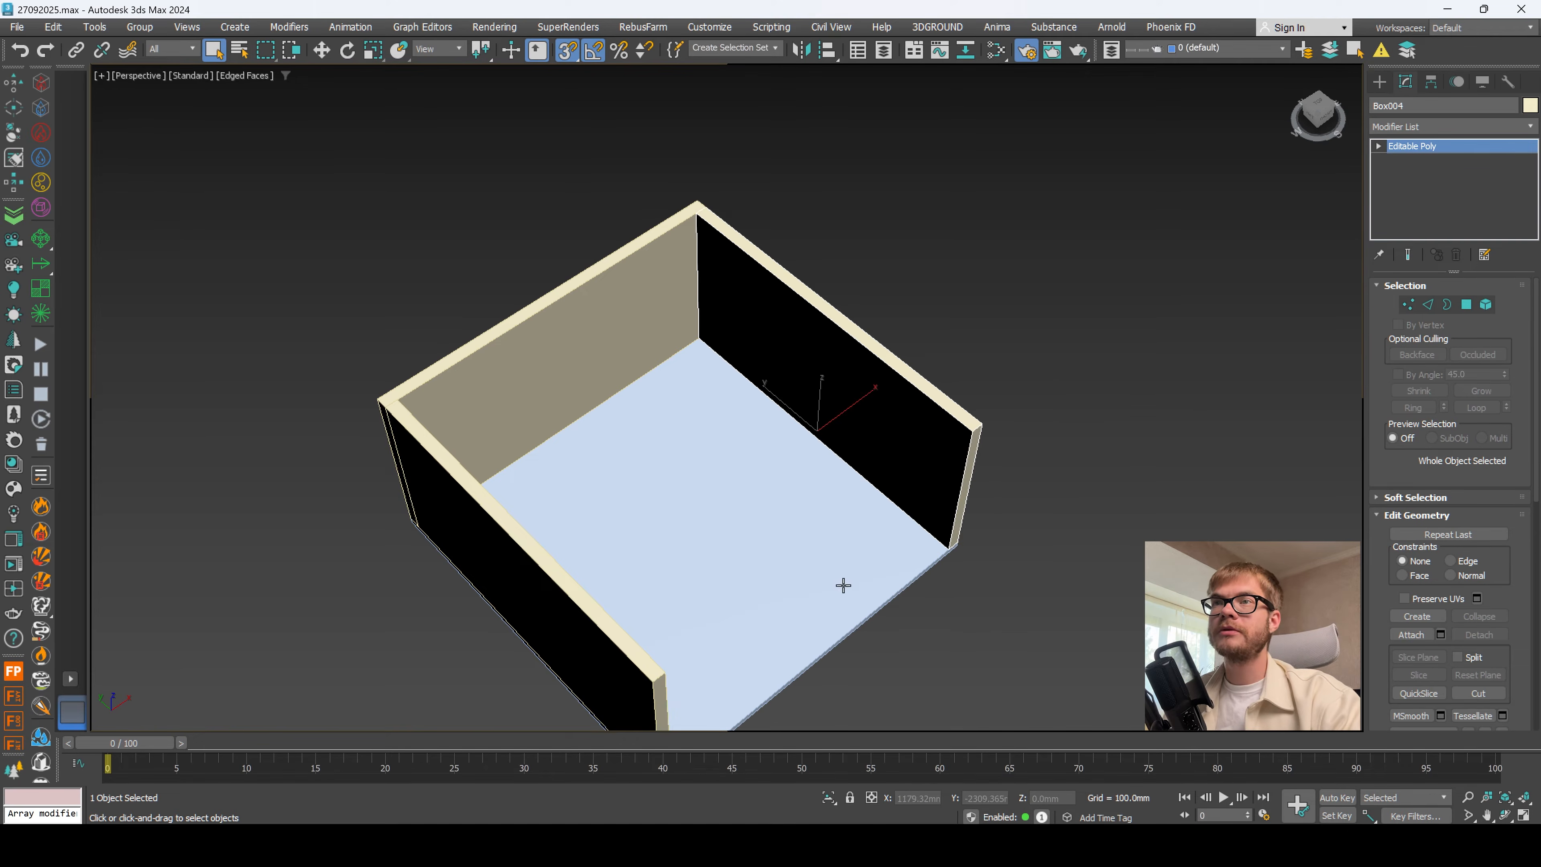
Step: Bring up the reference image over the viewport and examine the layout of the room's walls
key("alt+Tab")
scroll(450, 573, "up", 2)
middle_click_drag(450, 574, 373, 584)
scroll(372, 583, "up", 2)
scroll(373, 586, "down", 2)
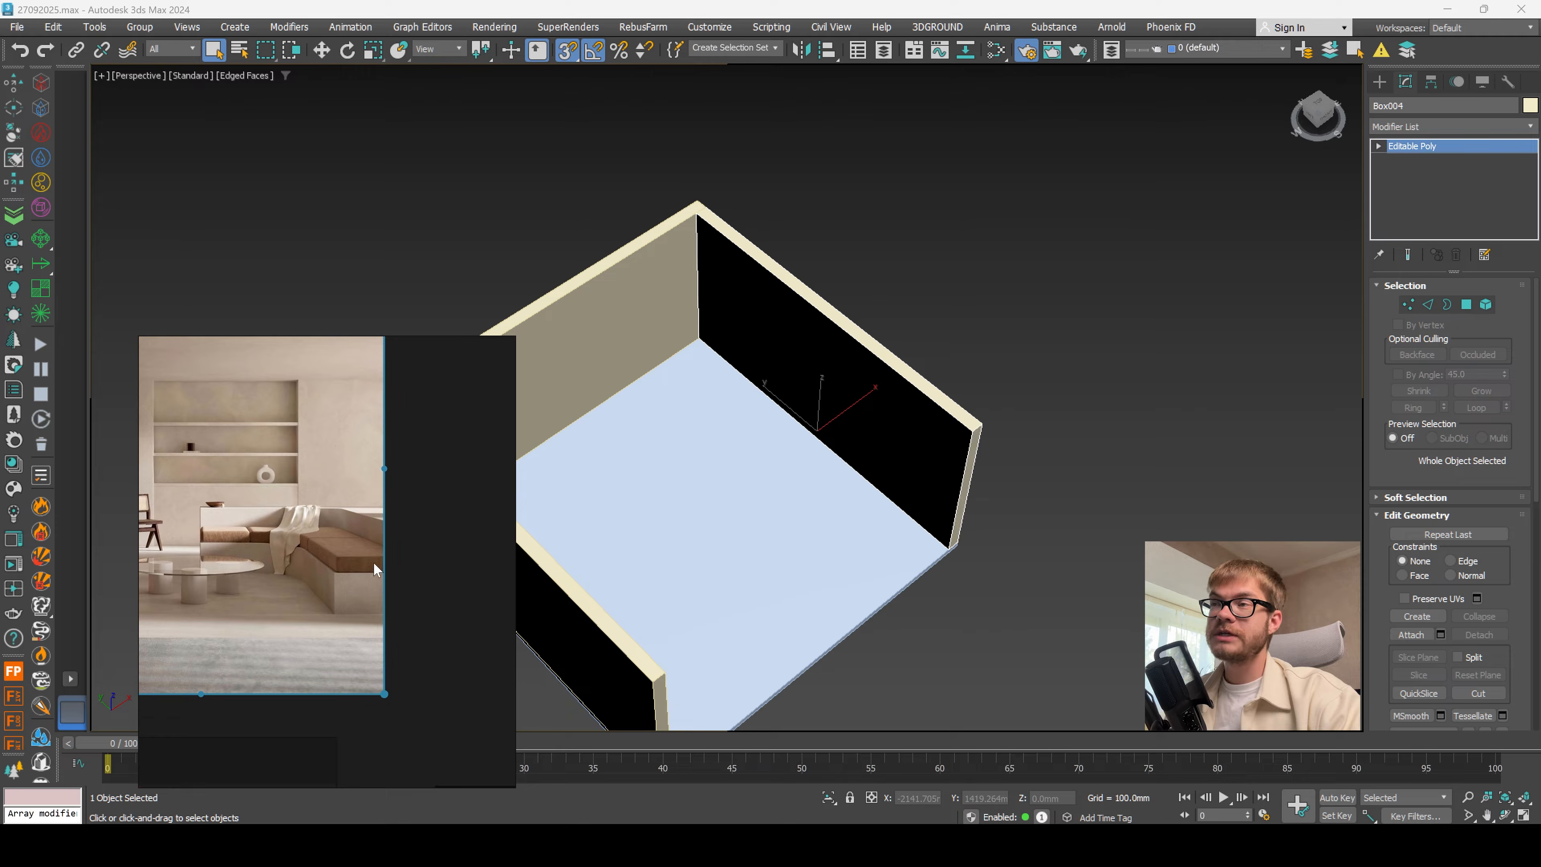
mouse_move(346, 342)
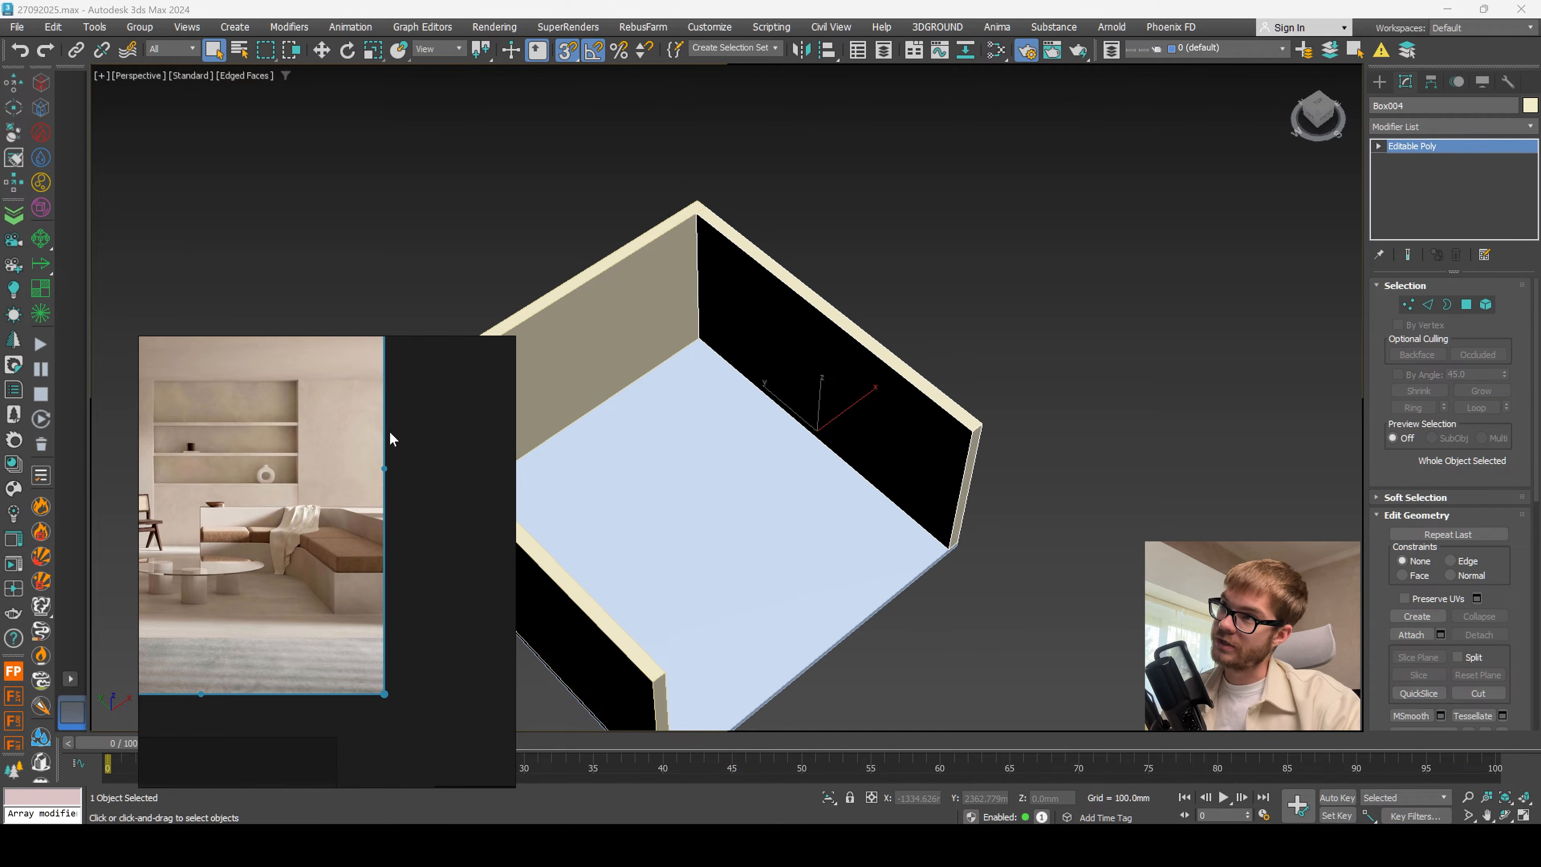
scroll(372, 432, "up", 3)
Step: Snap the copied side wall's front-end vertices along Y to the back wall's inner face
middle_click_drag(819, 608, 847, 546, "alt")
key("1")
key("w")
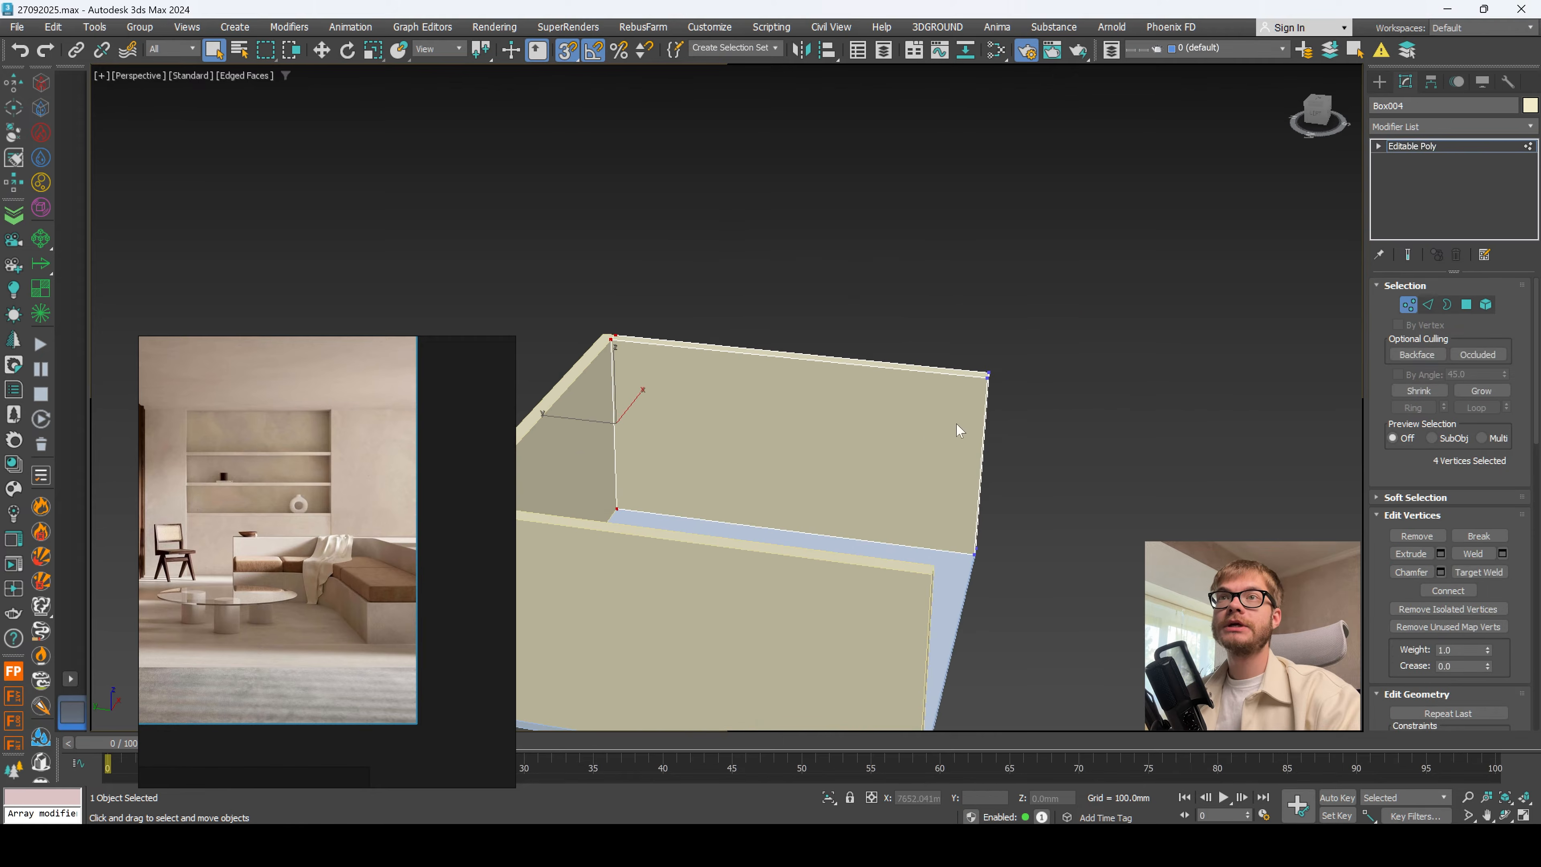
scroll(238, 496, "up", 3)
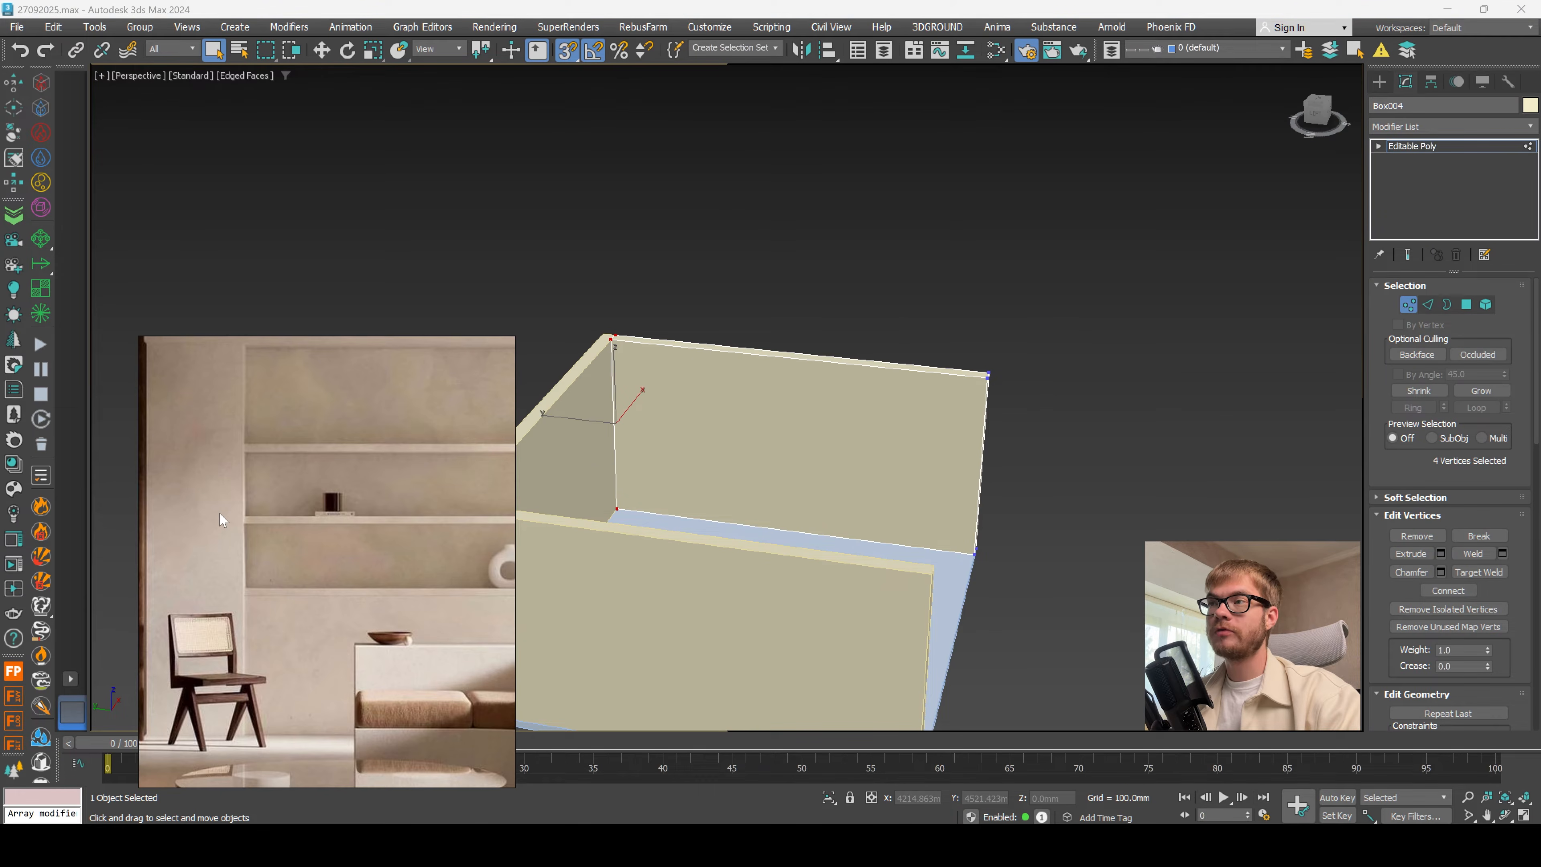
middle_click_drag(1031, 425, 974, 490, "alt")
left_click_drag(910, 502, 613, 350)
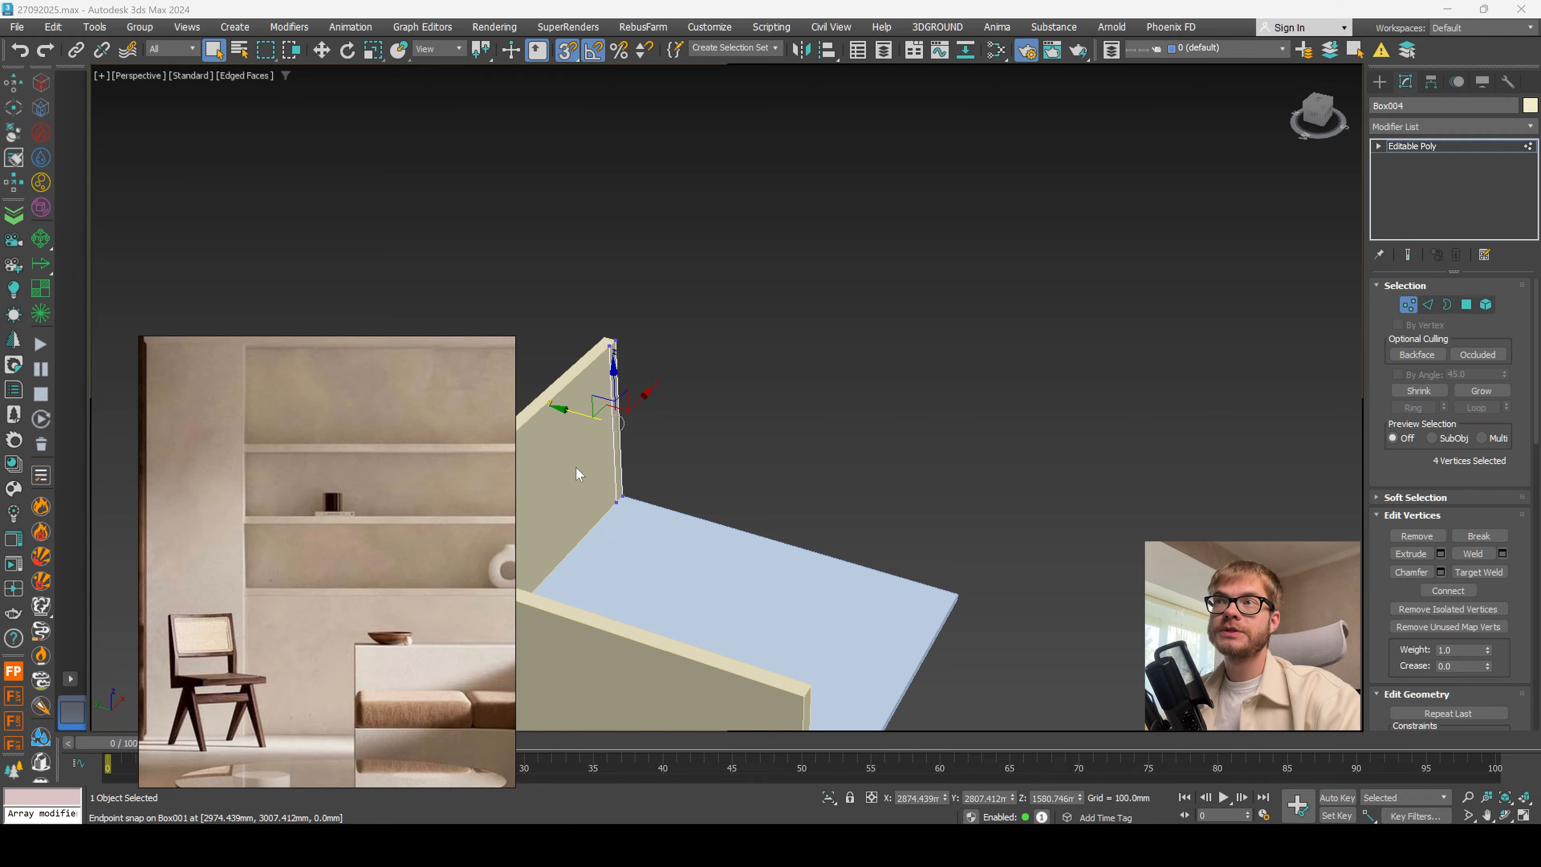
Step: Offset the copied side wall's four selected end vertices by -700 mm along Y to form a short wall section
left_click(871, 798)
double_click(985, 799)
key("XF86Calculator")
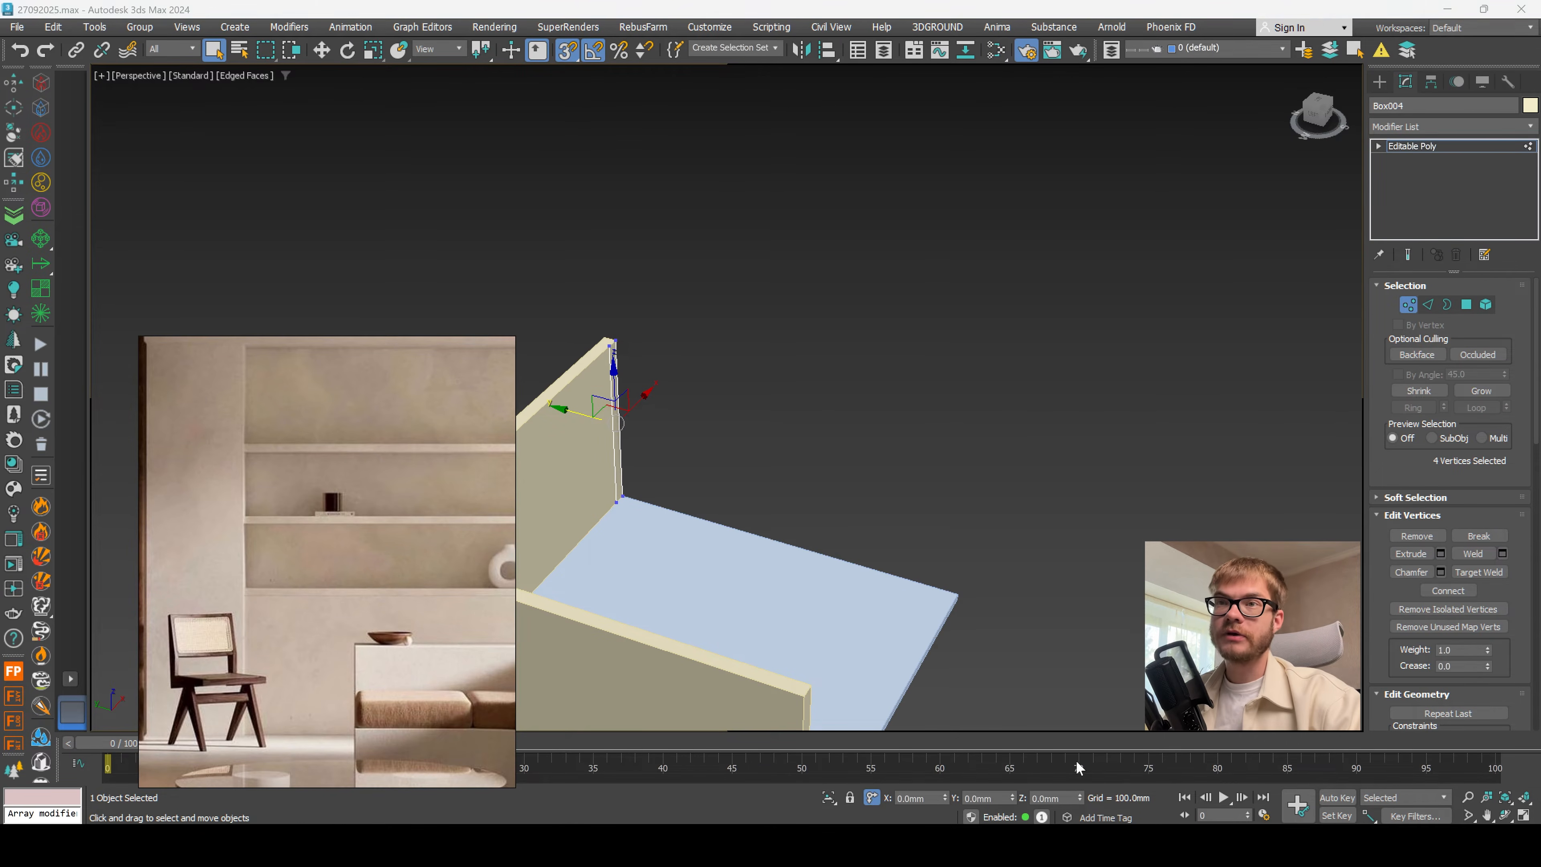
key("alt+F4")
type("-700")
key("Return")
middle_click_drag(665, 431, 754, 481)
key("1")
Step: Center the short wall section's pivot on the object
left_click(1431, 81)
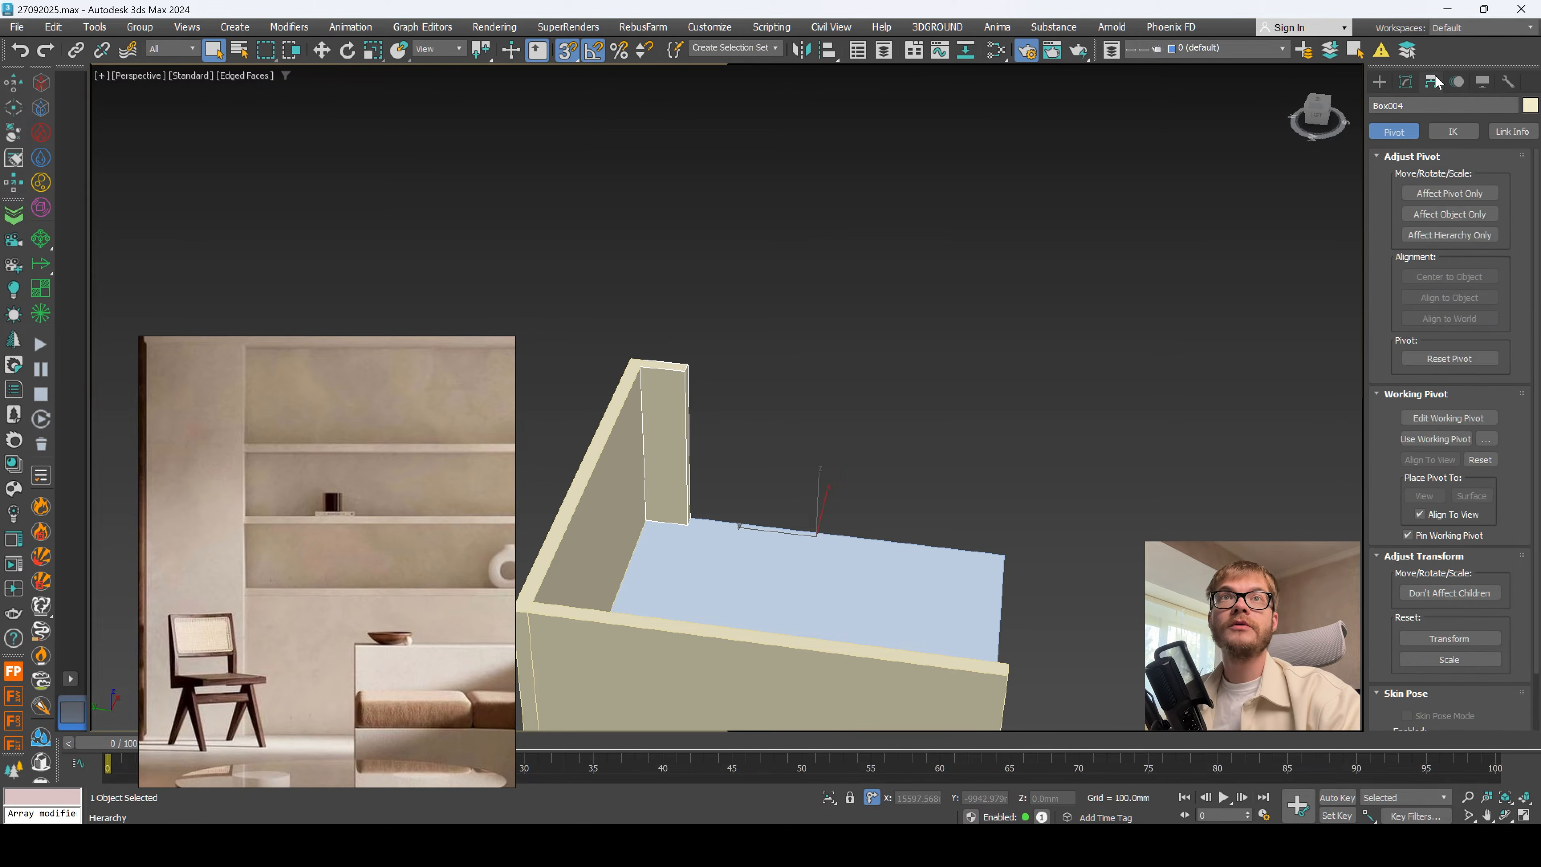
left_click(1450, 193)
left_click(1450, 279)
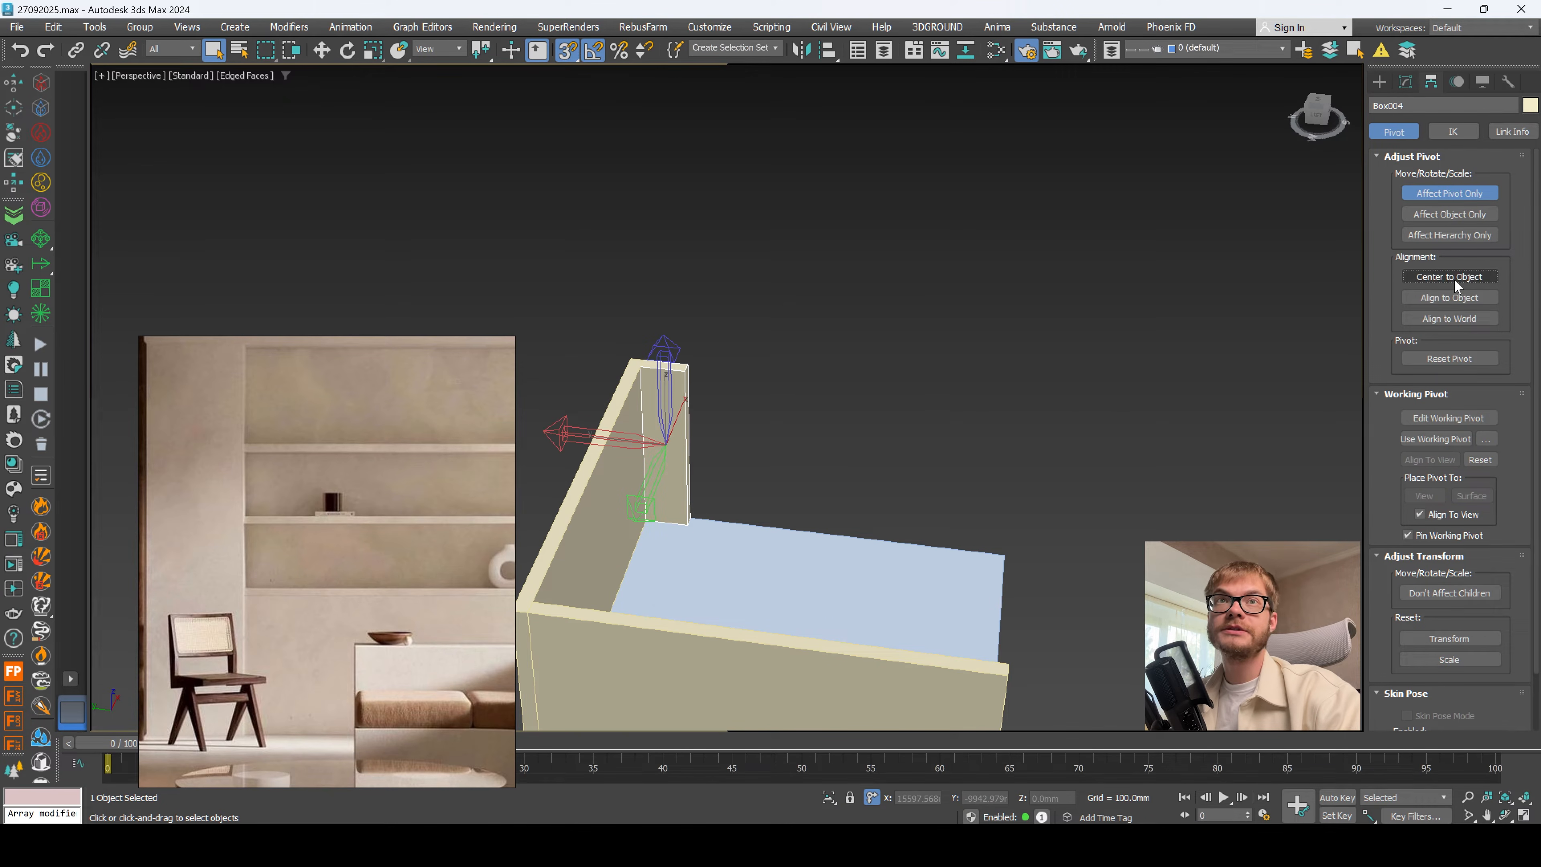
left_click(1462, 195)
Step: Copy the short wall section along Y toward the slab's opposite end and snap its outer-end vertices to the slab's edge
key("w")
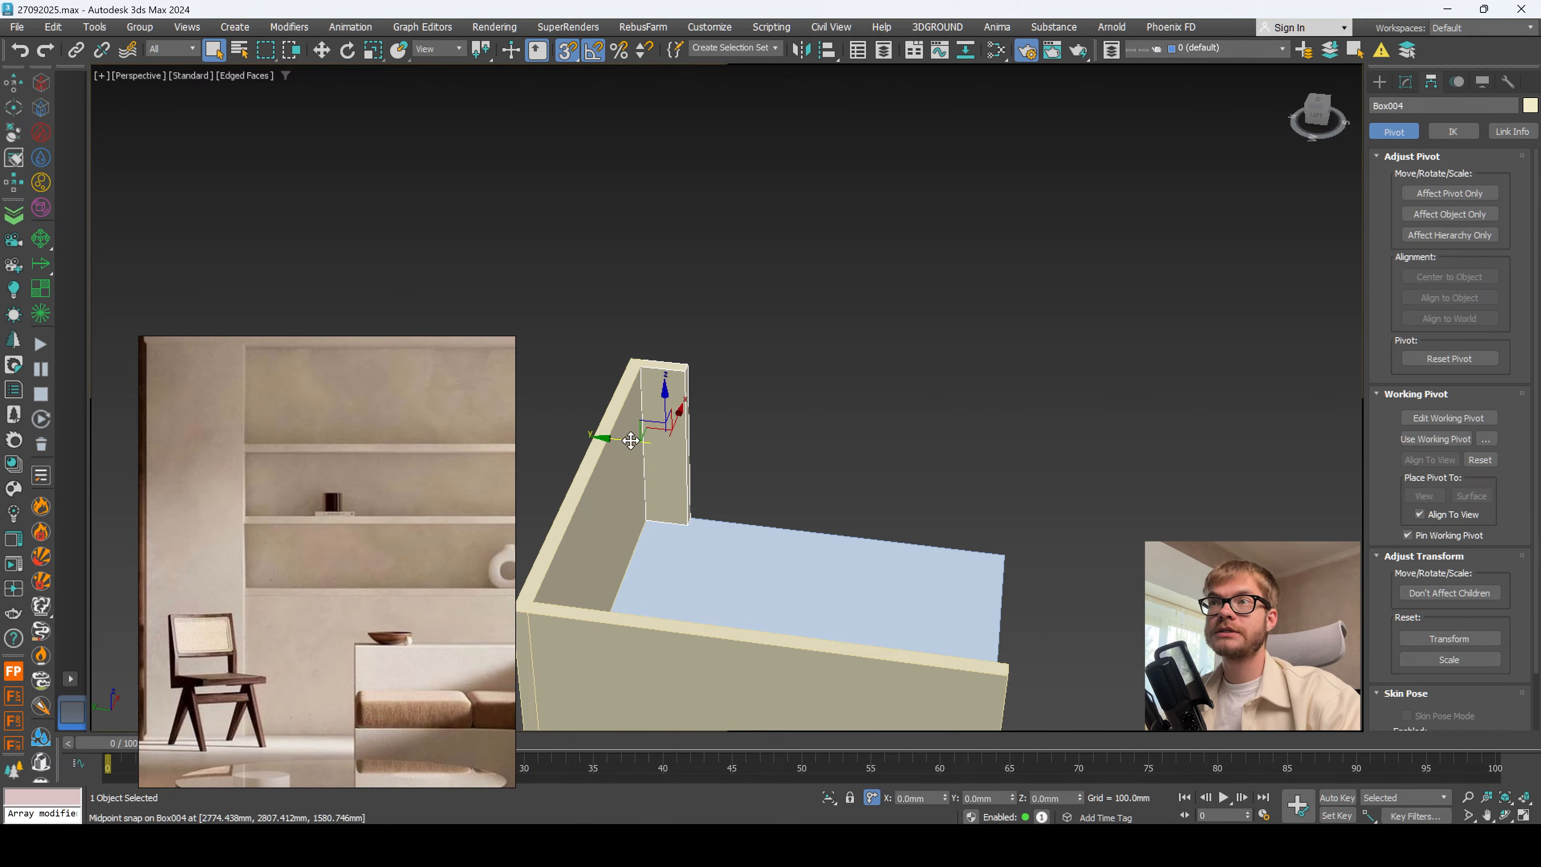
left_click_drag(652, 438, 847, 463, "shift")
left_click(785, 493)
left_click_drag(874, 548, 1006, 555)
middle_click_drag(1007, 556, 1022, 601, "alt")
left_click(1406, 81)
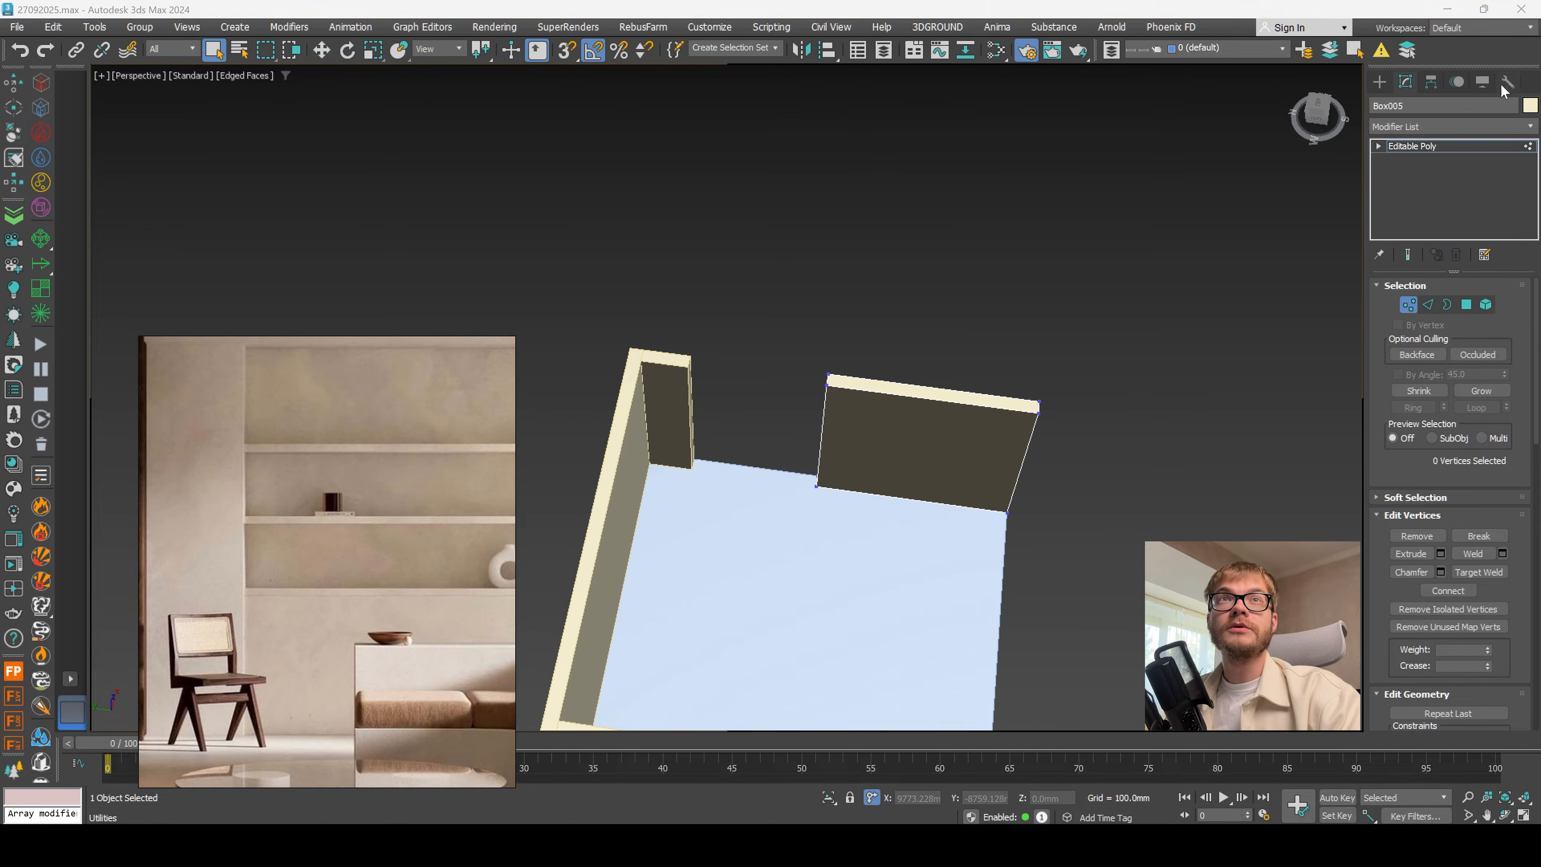
Step: Snap the copied section's inner-end vertices onto its outer end and offset them 2700 mm along Y
left_click_drag(827, 378, 1039, 396)
key("s")
middle_click_drag(1039, 565, 1088, 599, "alt")
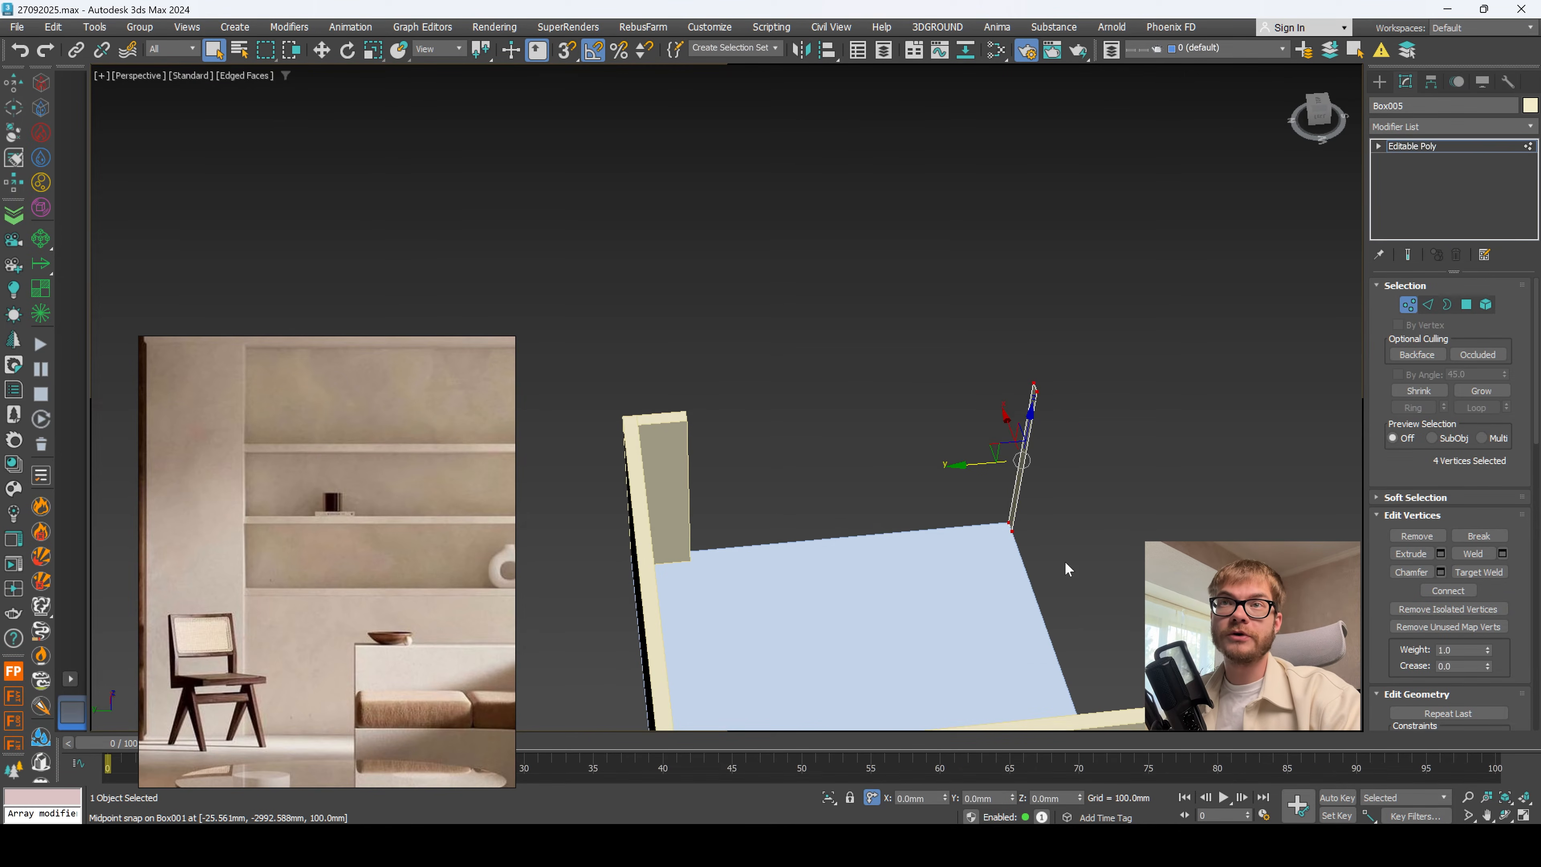
middle_click_drag(1033, 503, 1025, 466, "alt")
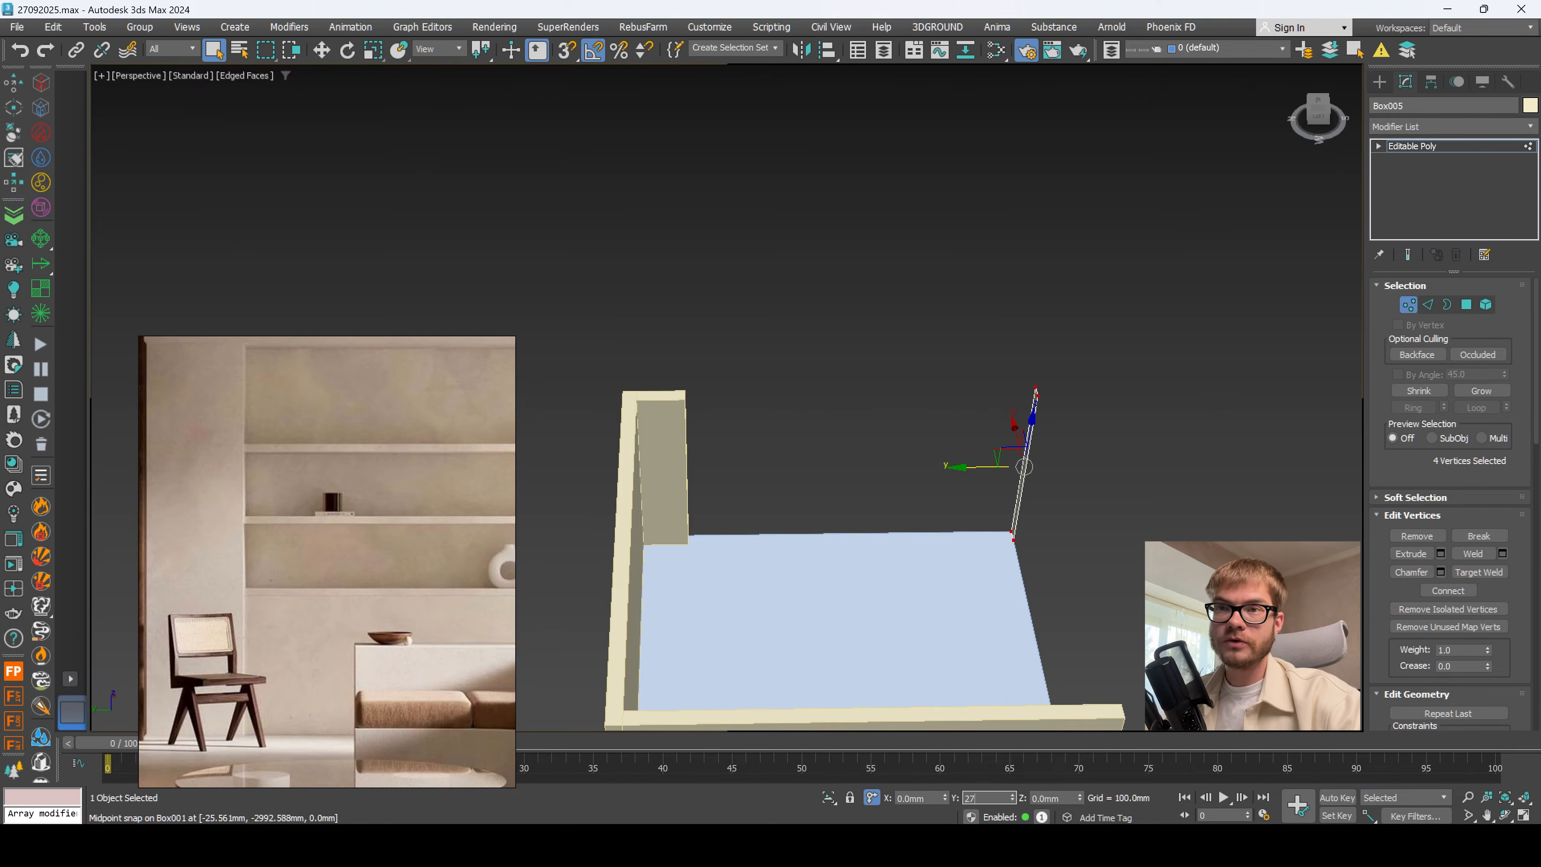
key("Return")
left_click(960, 502)
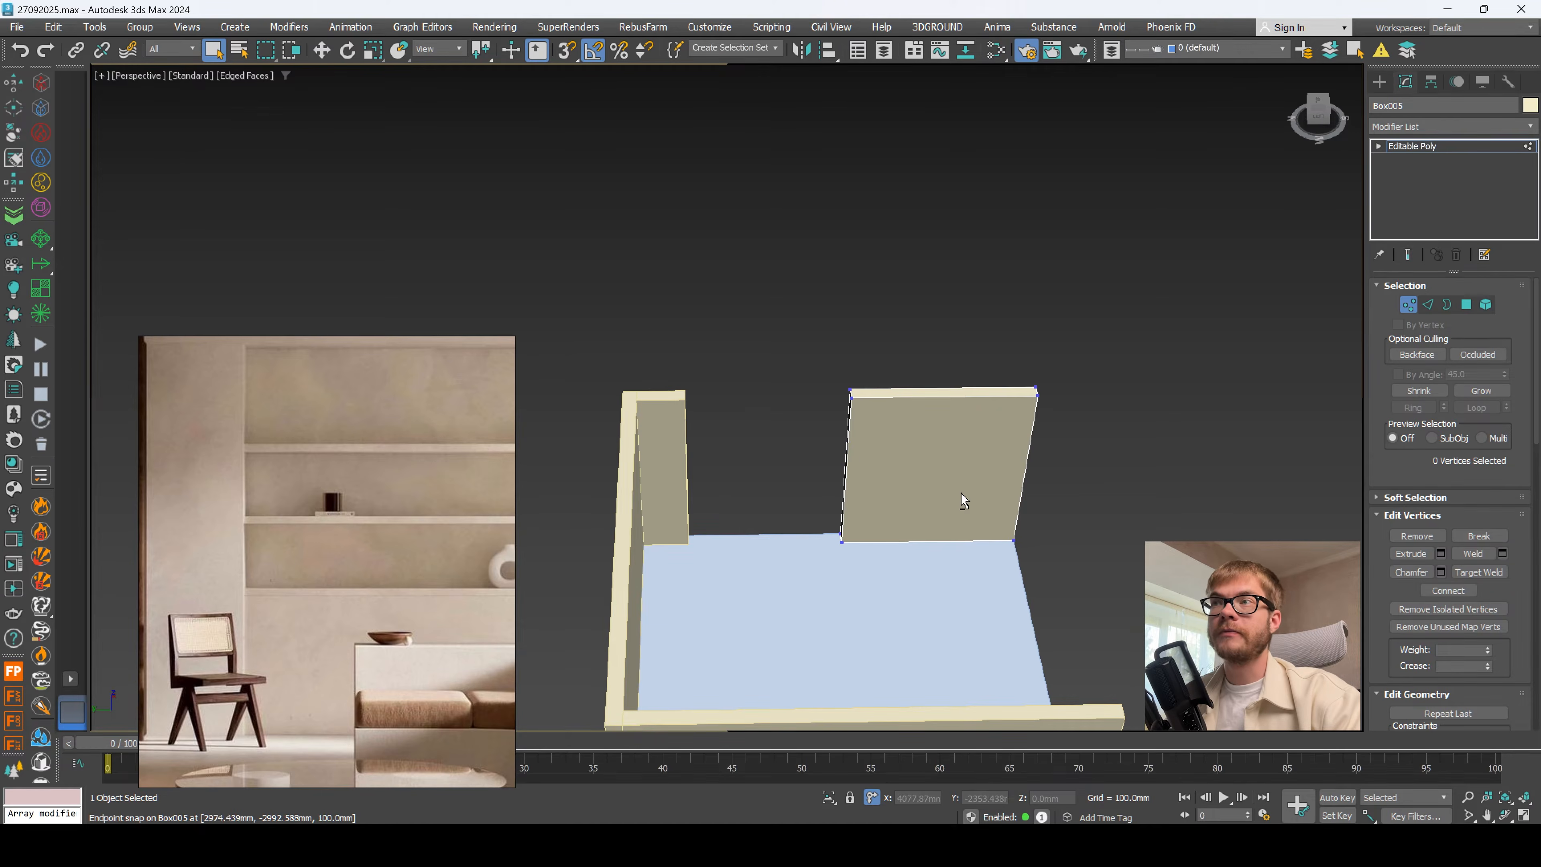
Step: Copy the long wall section along Y into the remaining gap and snap its end vertices to the short section
middle_click_drag(960, 503, 905, 477, "alt")
scroll(279, 480, "down", 4)
middle_click_drag(261, 477, 203, 505)
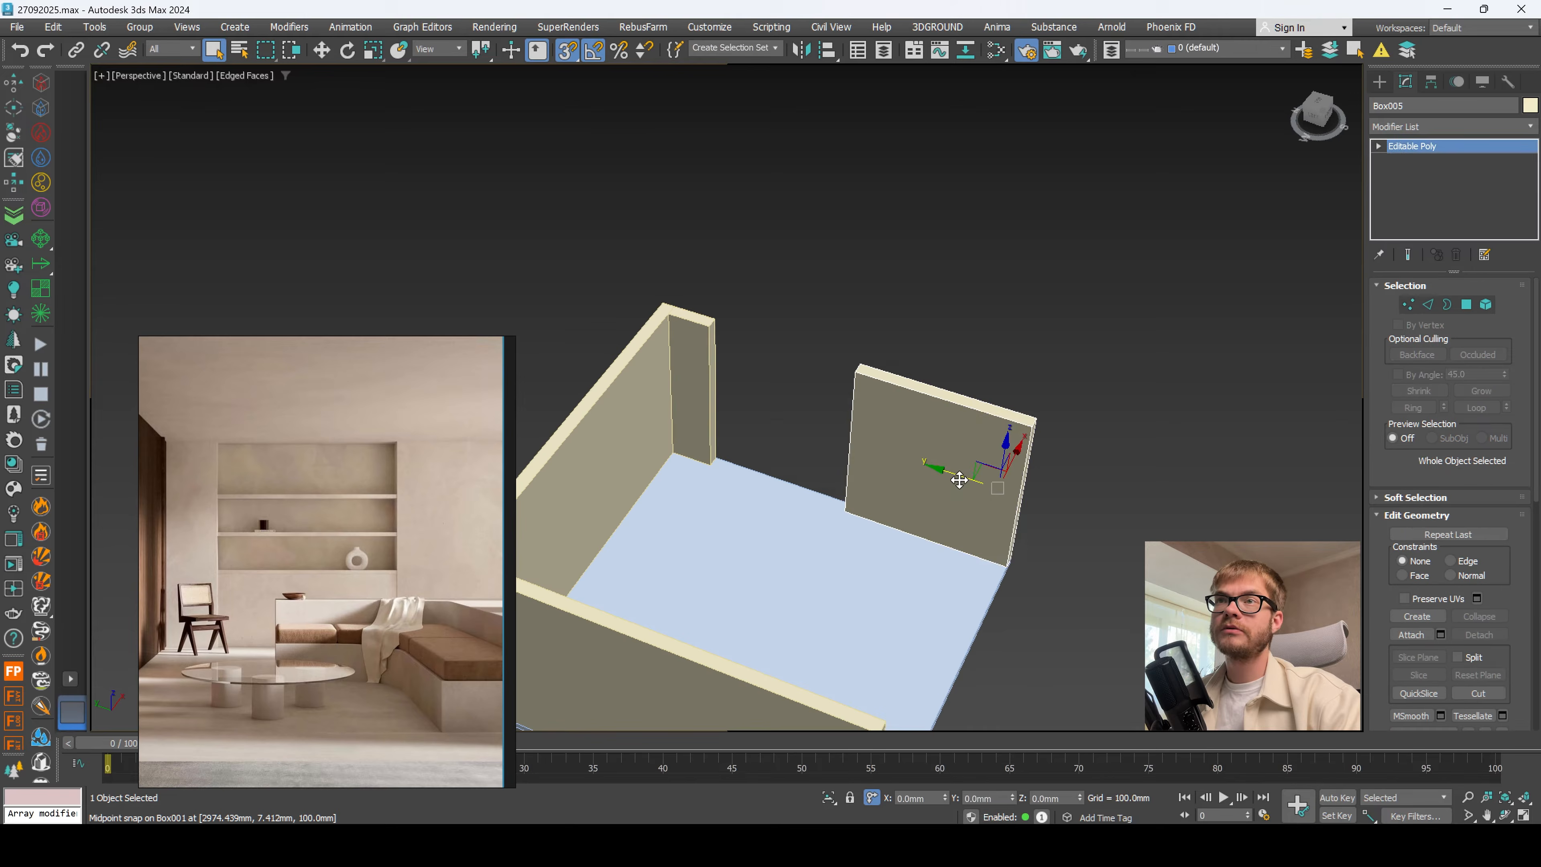
left_click_drag(957, 478, 783, 423, "shift")
left_click(772, 490)
scroll(796, 394, "up", 3)
scroll(796, 394, "down", 3)
middle_click_drag(796, 394, 911, 454)
key("1")
left_click_drag(618, 411, 682, 326)
middle_click_drag(722, 358, 692, 437, "alt")
key("1")
Step: Push the middle wall section's room-side face back along X to form a recessed niche like the reference image
scroll(364, 516, "up", 3)
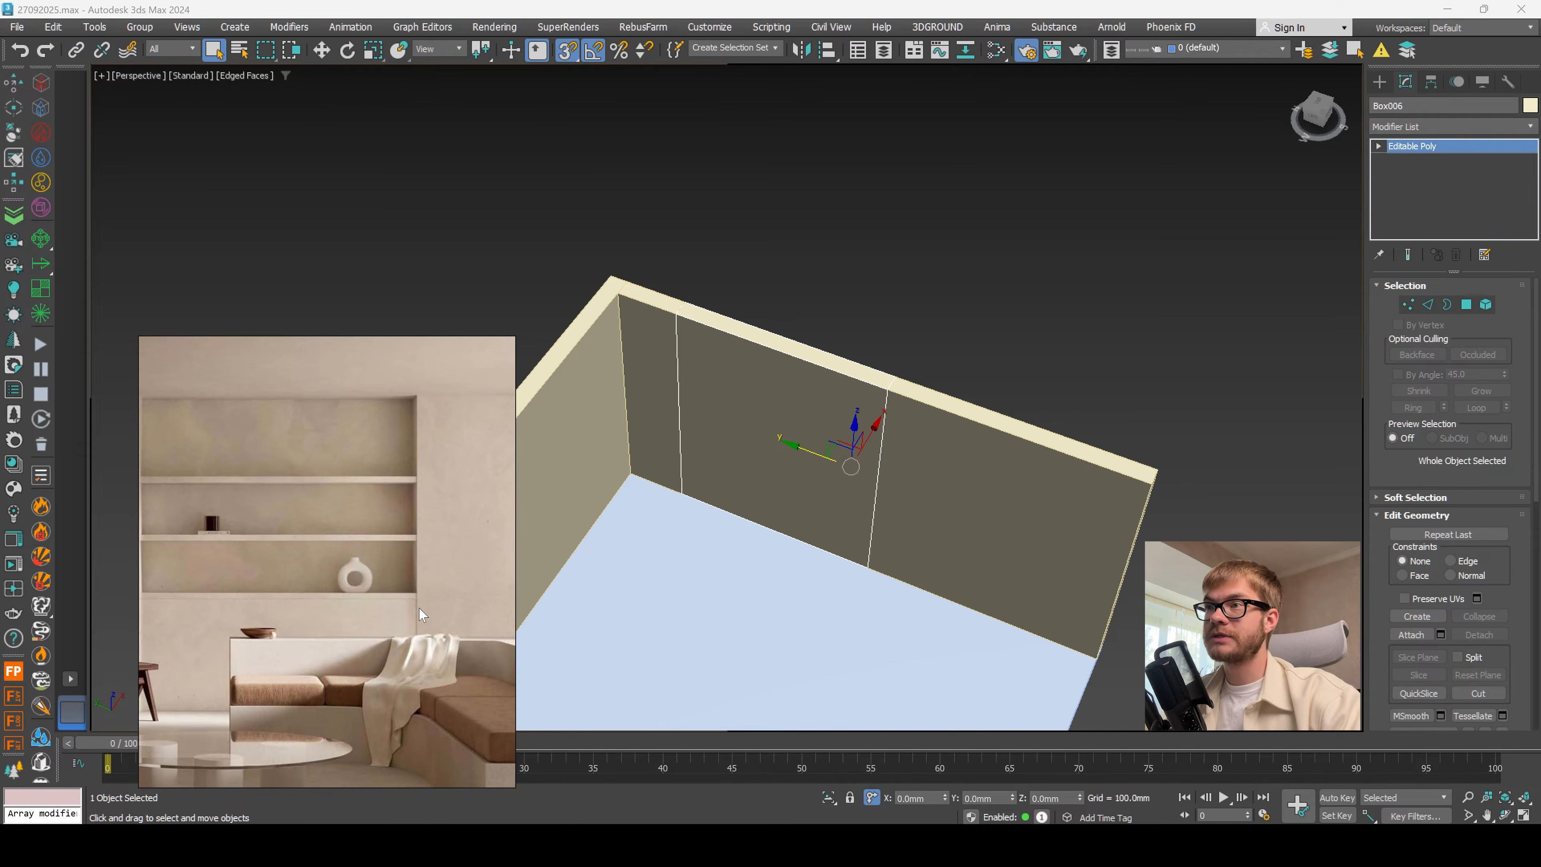
middle_click_drag(420, 609, 464, 568)
scroll(130, 580, "up", 6)
scroll(155, 577, "down", 2)
middle_click_drag(1208, 495, 853, 503)
key("2")
left_click(872, 449)
middle_click_drag(922, 458, 864, 373, "alt")
left_click_drag(851, 360, 855, 361)
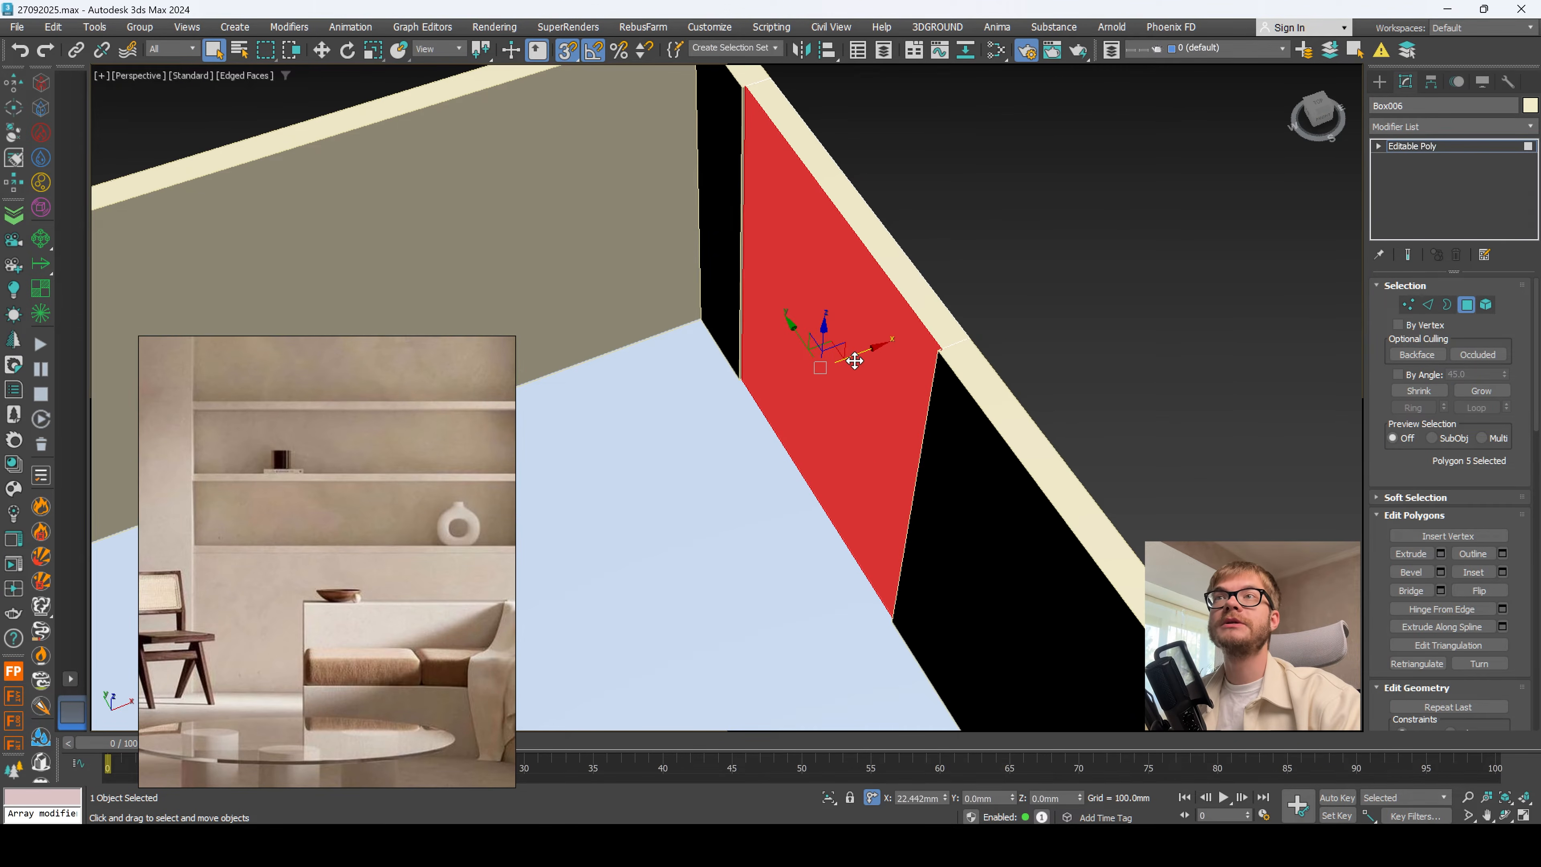
middle_click_drag(855, 360, 541, 475, "alt")
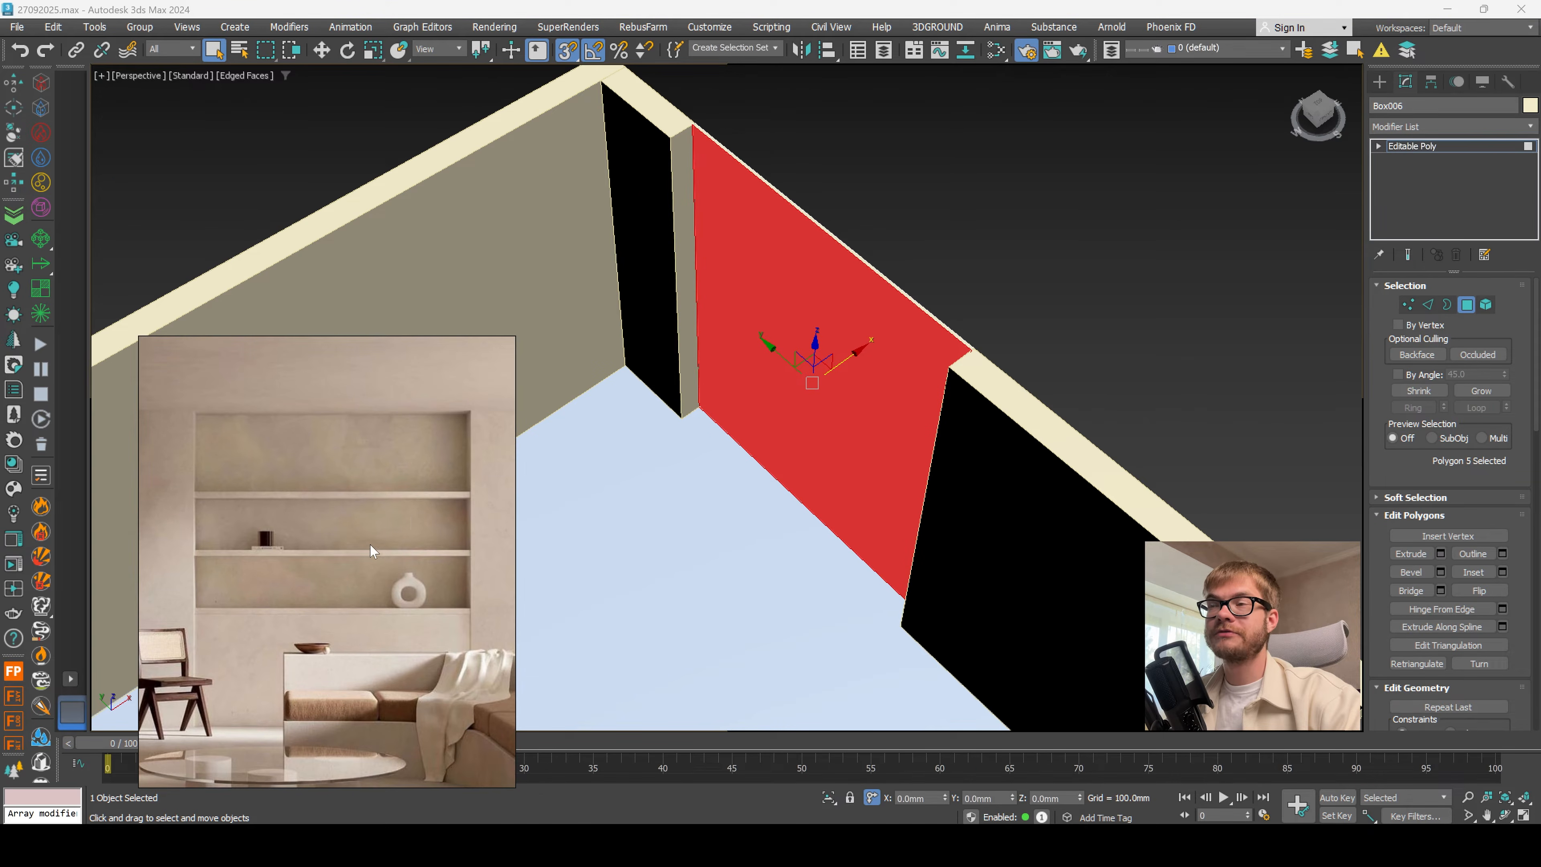
mouse_move(837, 383)
left_mouse_down()
mouse_move(826, 368)
mouse_move(829, 389)
left_mouse_up()
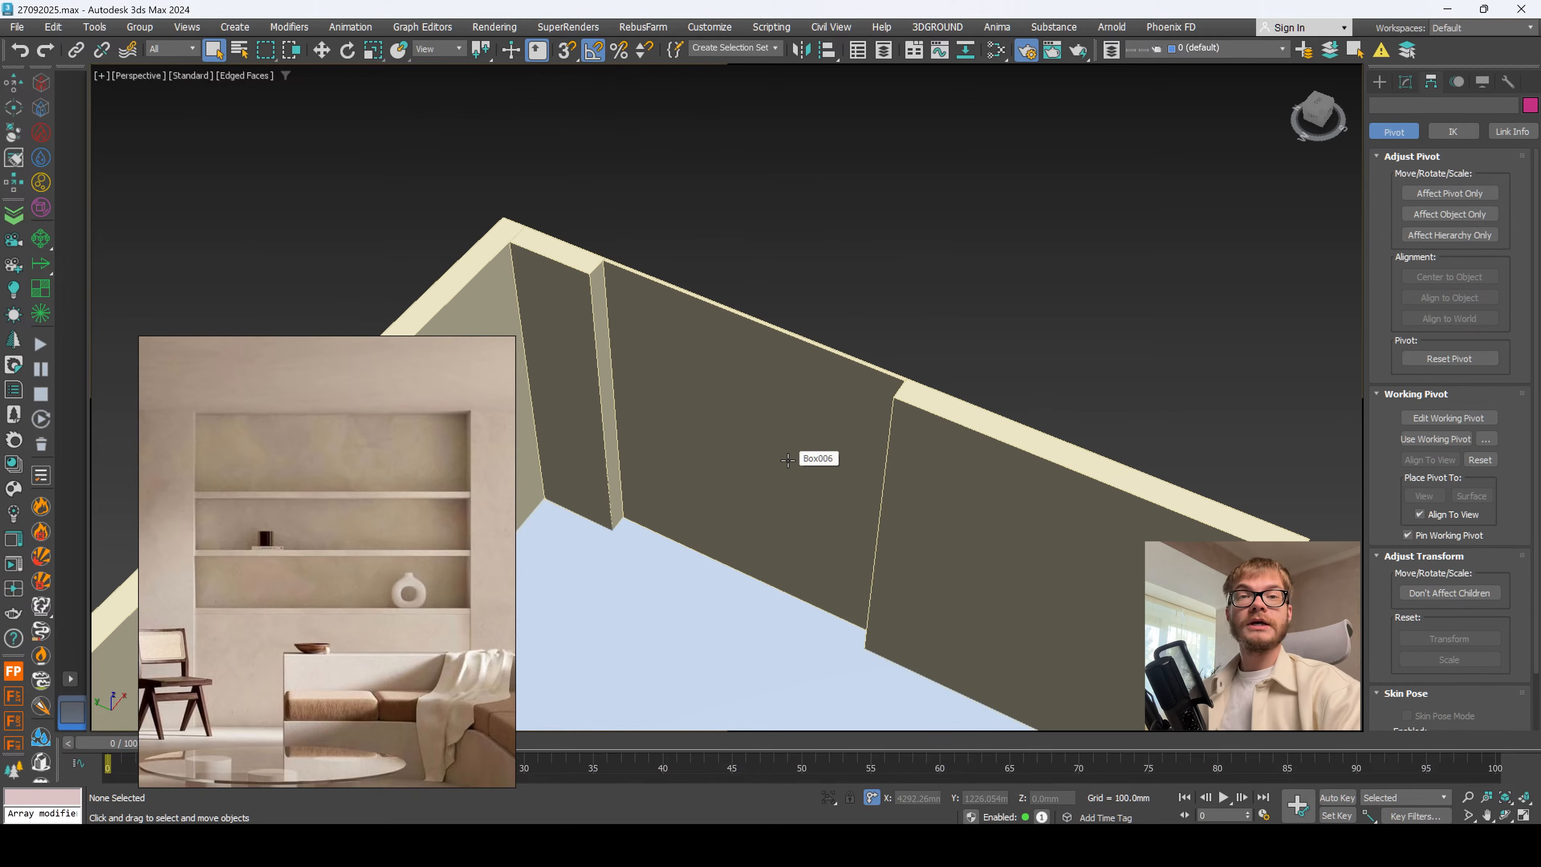
Step: Copy the recessed wall section toward the room and lower its top vertices to make a low panel about 978 mm high
left_click(737, 446)
left_click_drag(759, 427, 722, 525, "shift")
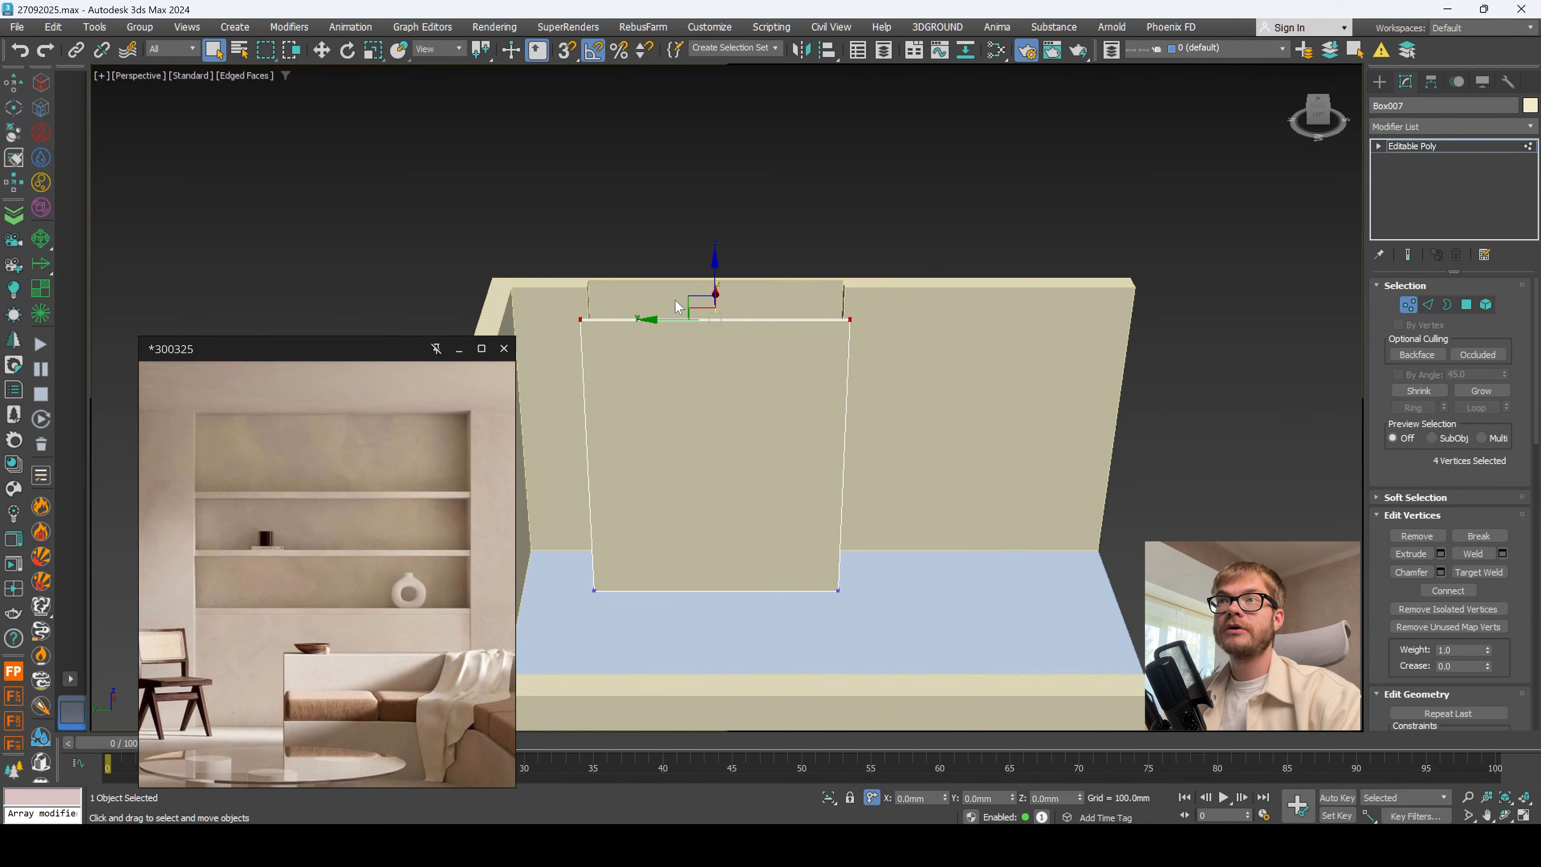
left_click_drag(719, 283, 735, 471)
Step: Align the low panel's front face along X with the room-side face of the neighbouring wall sections
middle_click_drag(781, 546, 831, 486, "alt")
key("1")
key("4")
left_click(737, 487)
left_click_drag(789, 491, 809, 420)
key("F3")
left_click(742, 546)
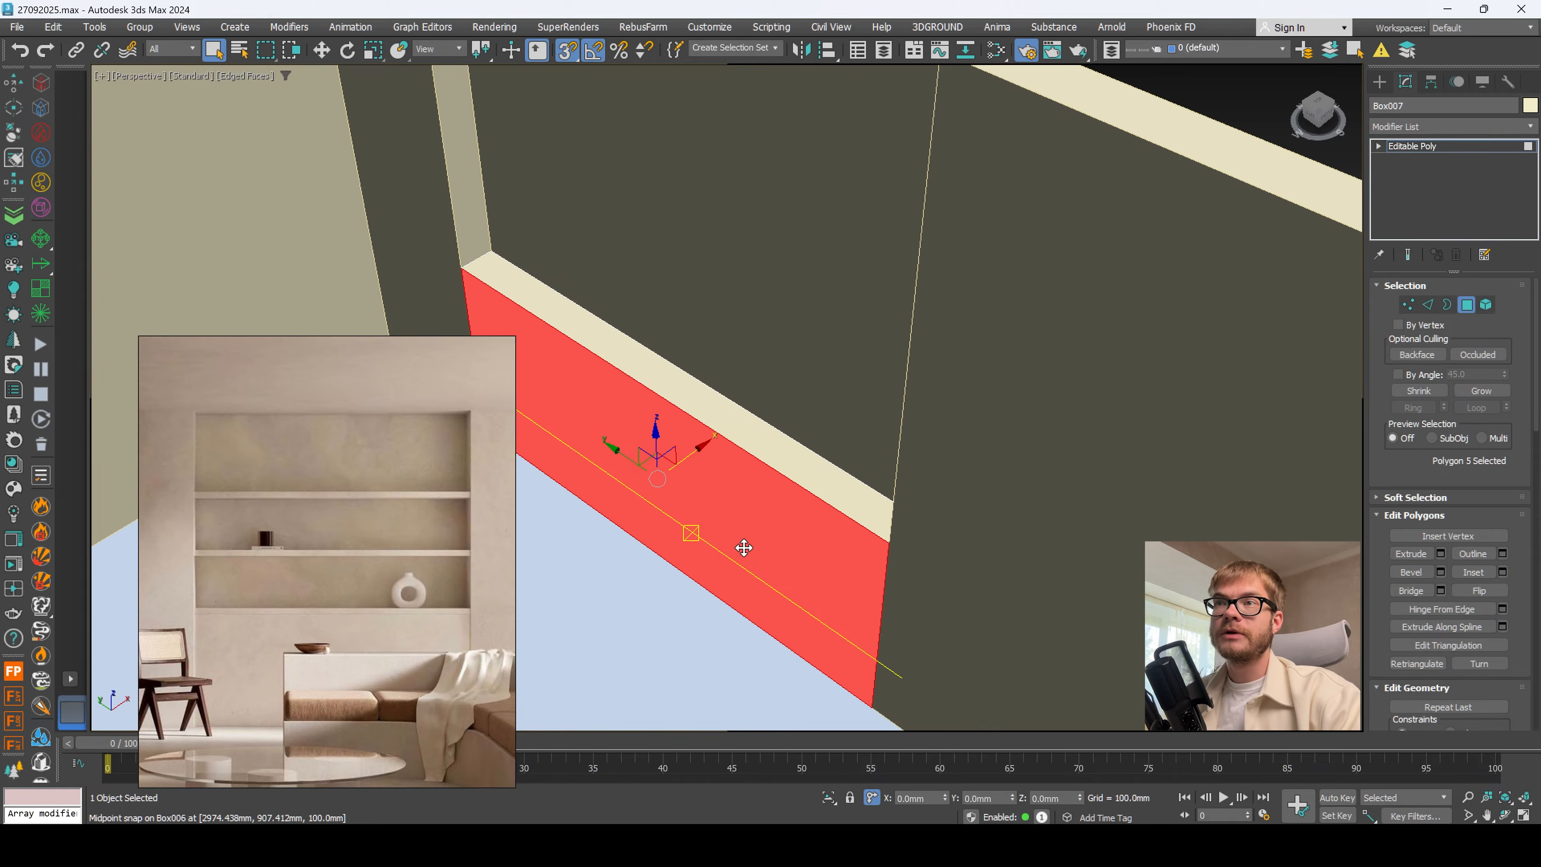
middle_click_drag(772, 536, 756, 514, "alt")
left_click_drag(751, 515, 755, 515)
Step: Compare the niche ledge with the reference image and measure the low panel's dimensions
key("1")
scroll(225, 585, "up", 3)
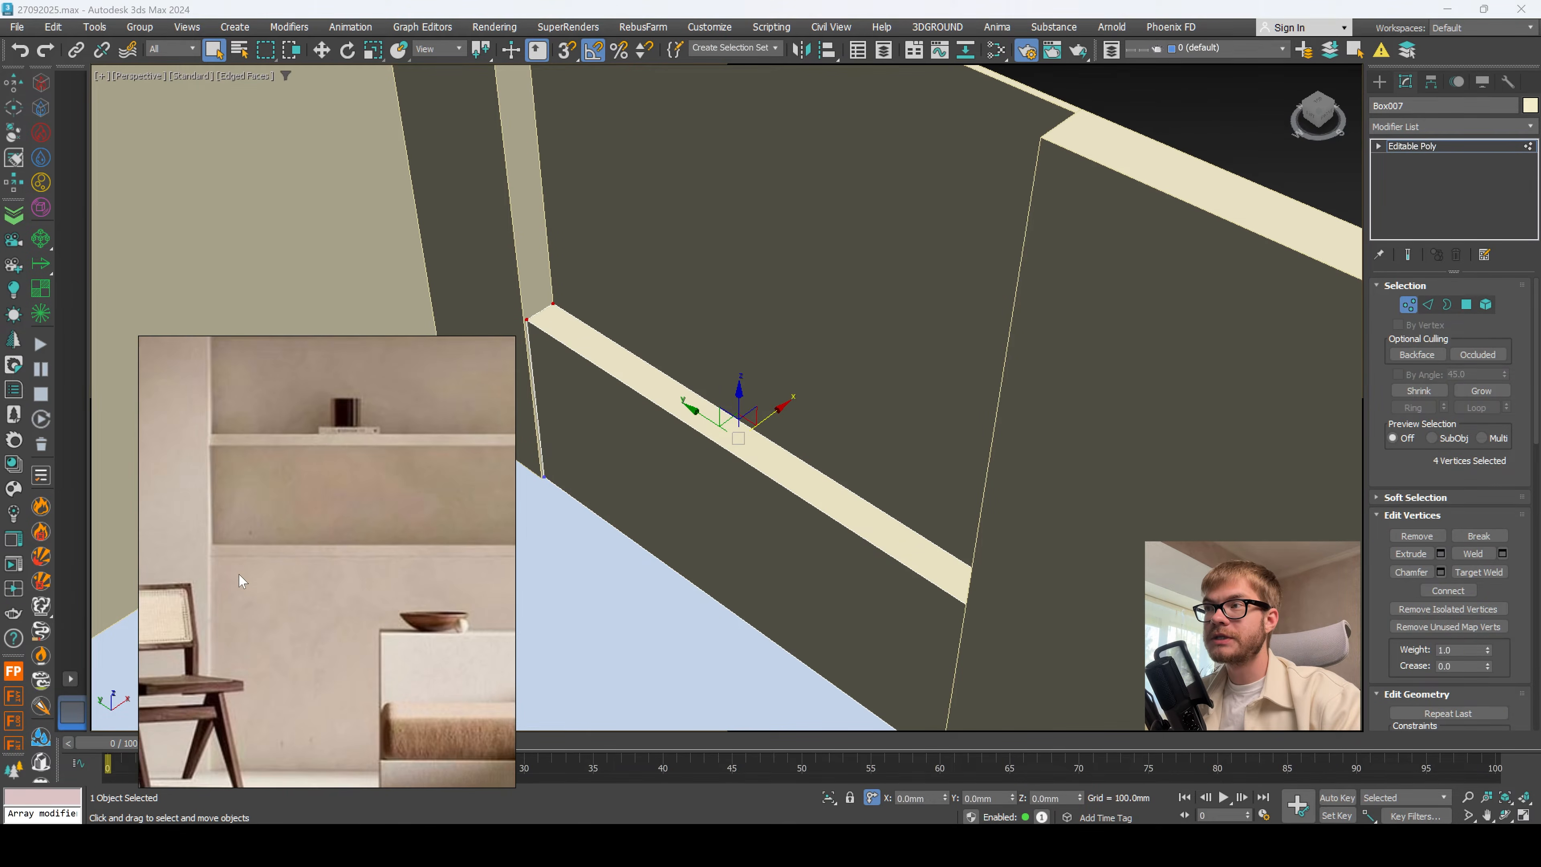
key("1")
scroll(728, 546, "down", 3)
middle_click_drag(728, 547, 774, 620, "alt")
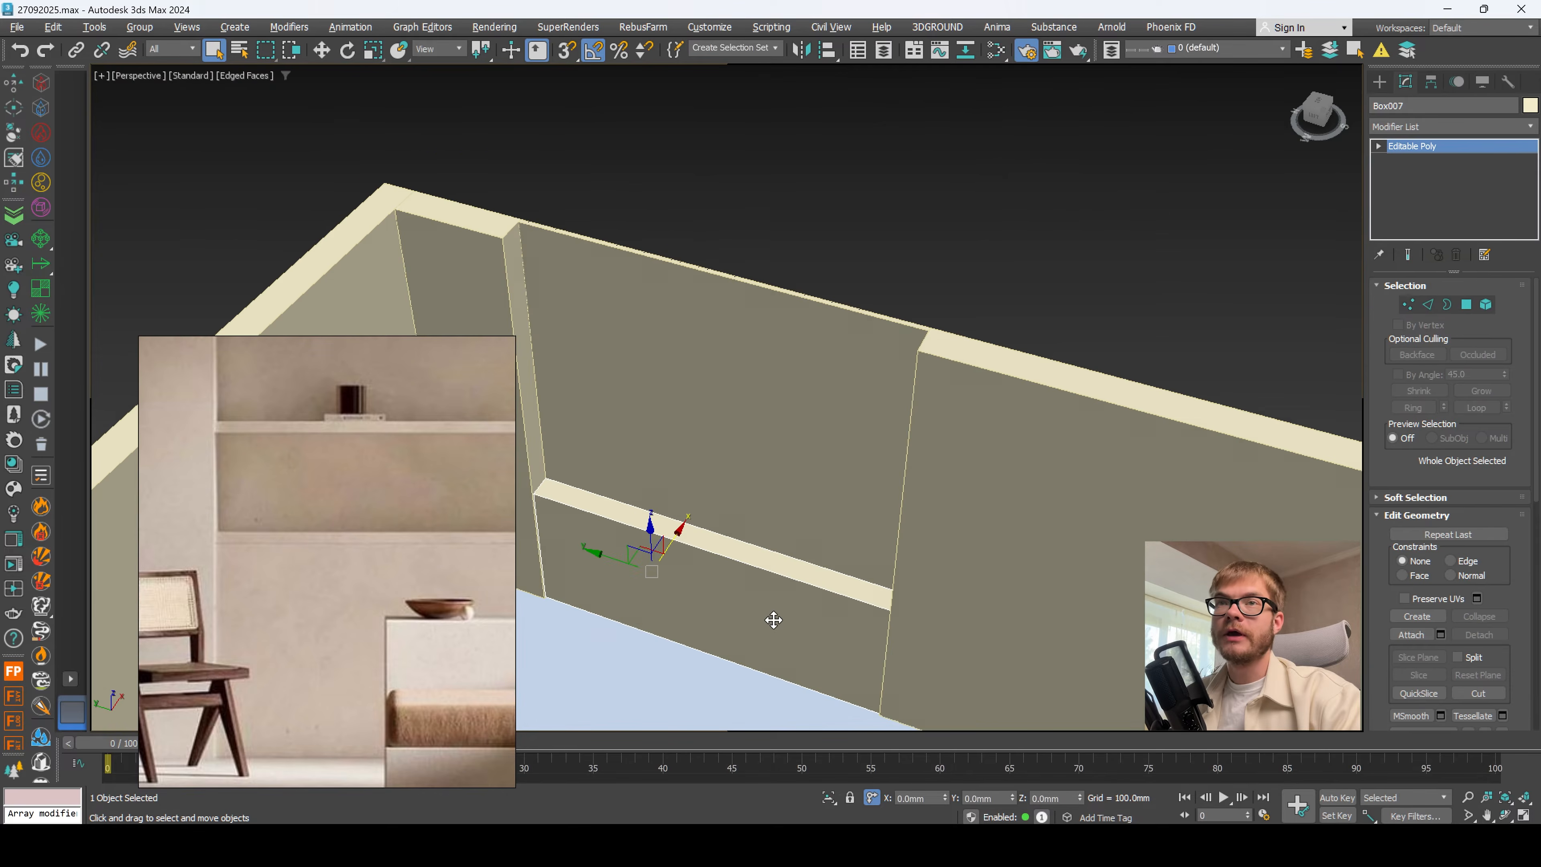
left_click(1509, 81)
middle_click_drag(707, 542, 755, 438)
left_click(1481, 235)
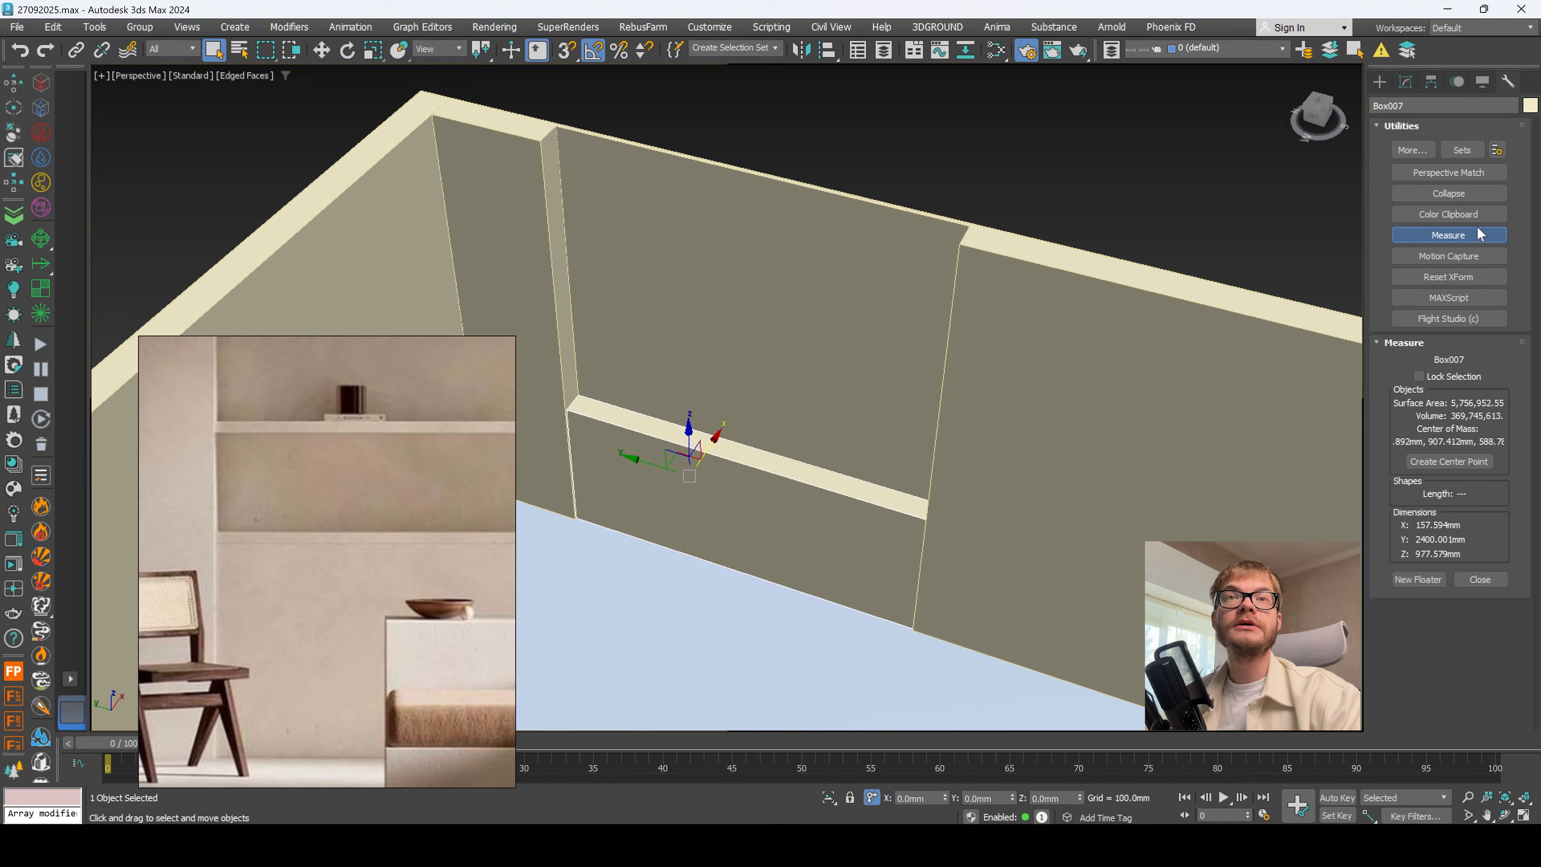
Step: Snap the low panel's top face down to the floor and raise it along Z to the 900 mm elevation
middle_click_drag(789, 497, 774, 456, "alt")
key("4")
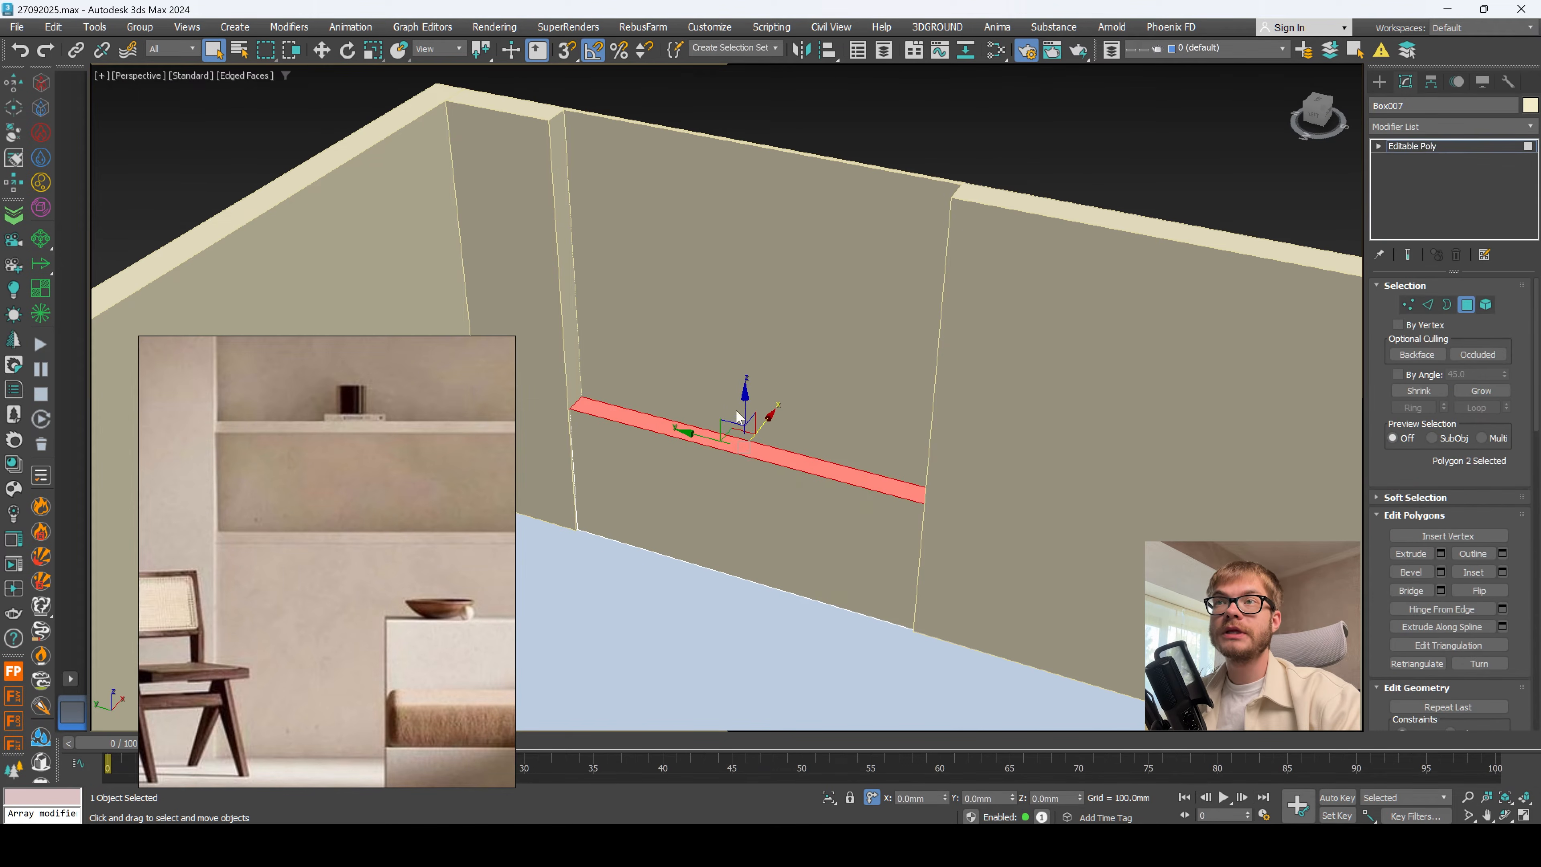
left_click_drag(742, 425, 722, 625)
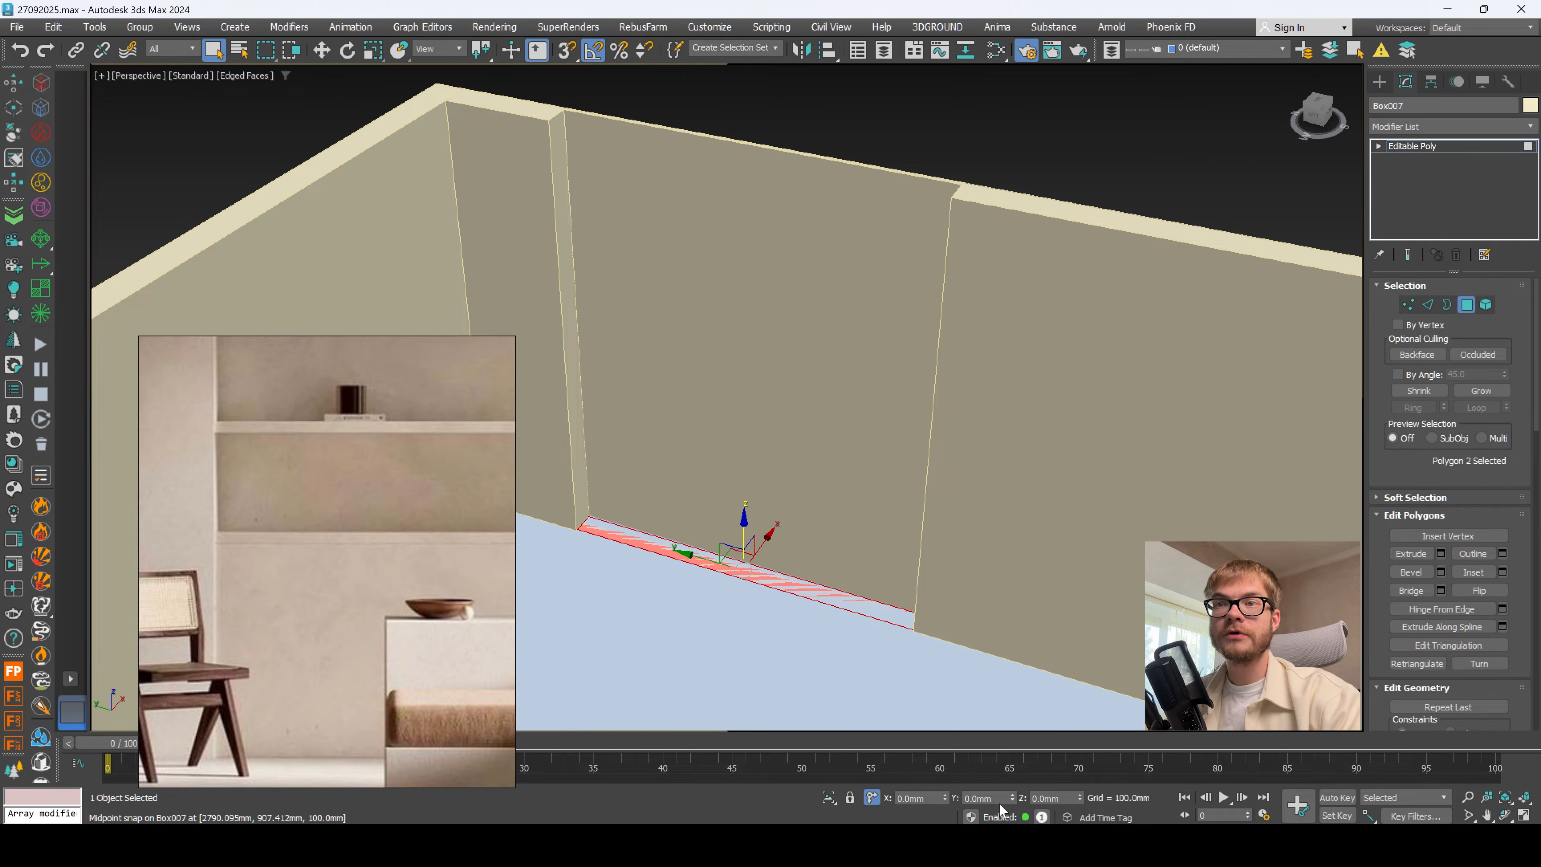
key("ctrl+z")
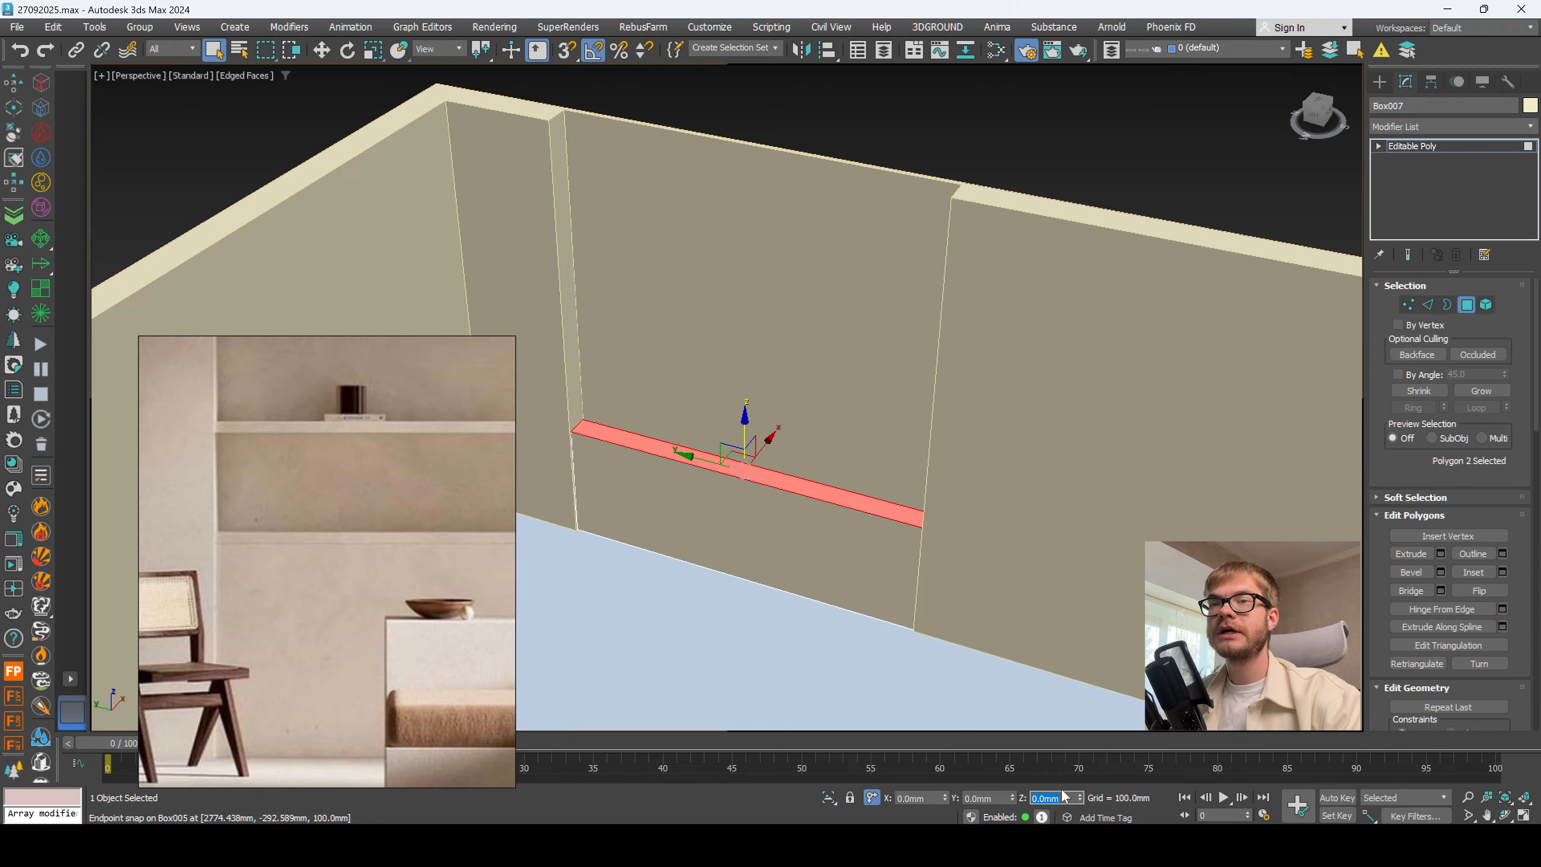
middle_click_drag(813, 447, 816, 467, "alt")
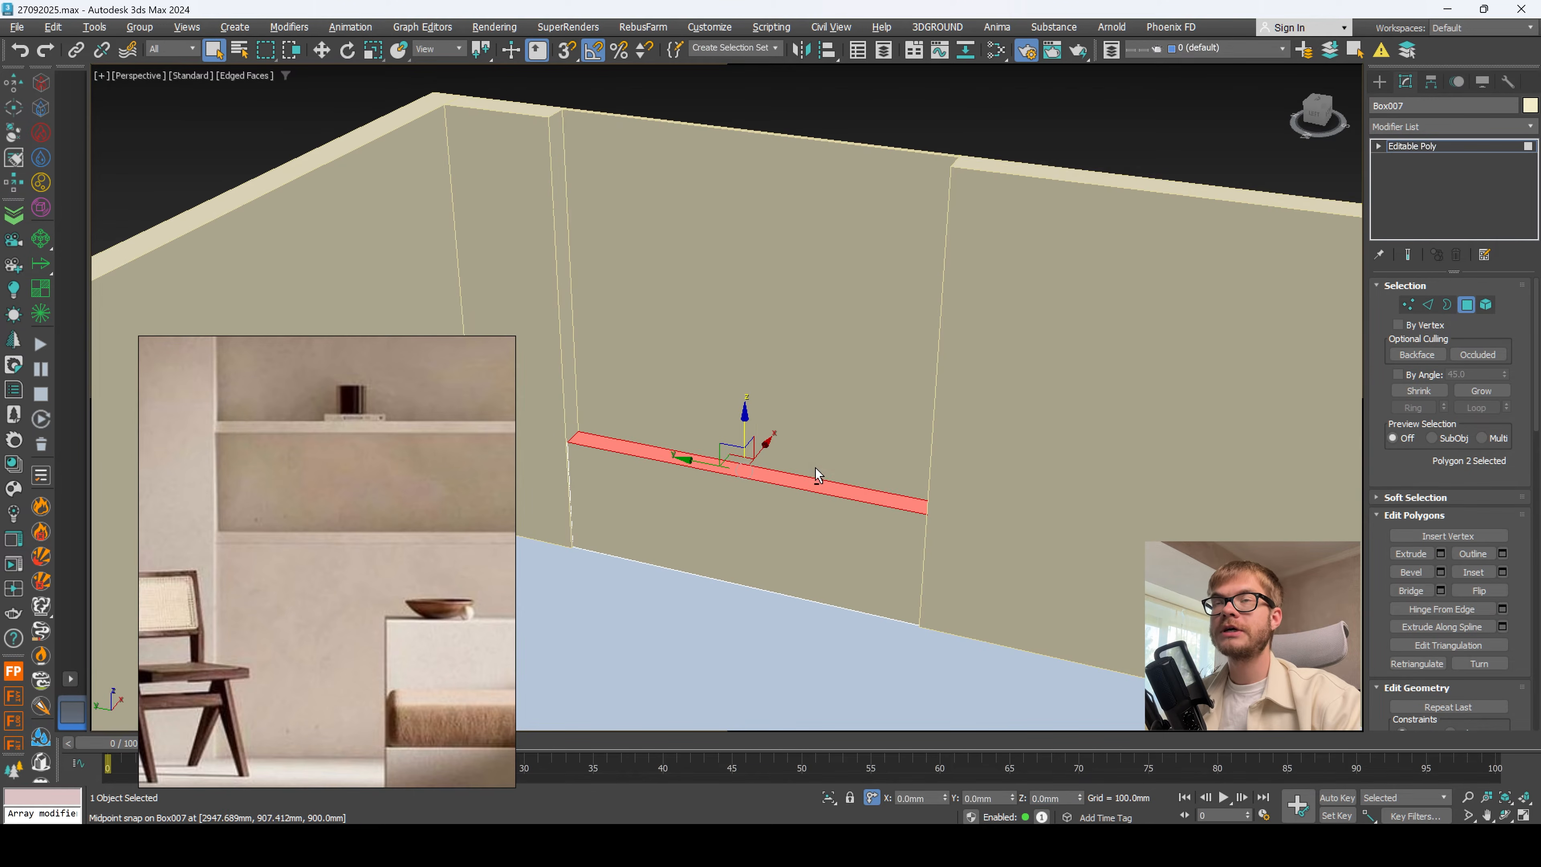
left_click(1036, 155)
key("s")
key("1")
key("1")
middle_click_drag(829, 483, 859, 567)
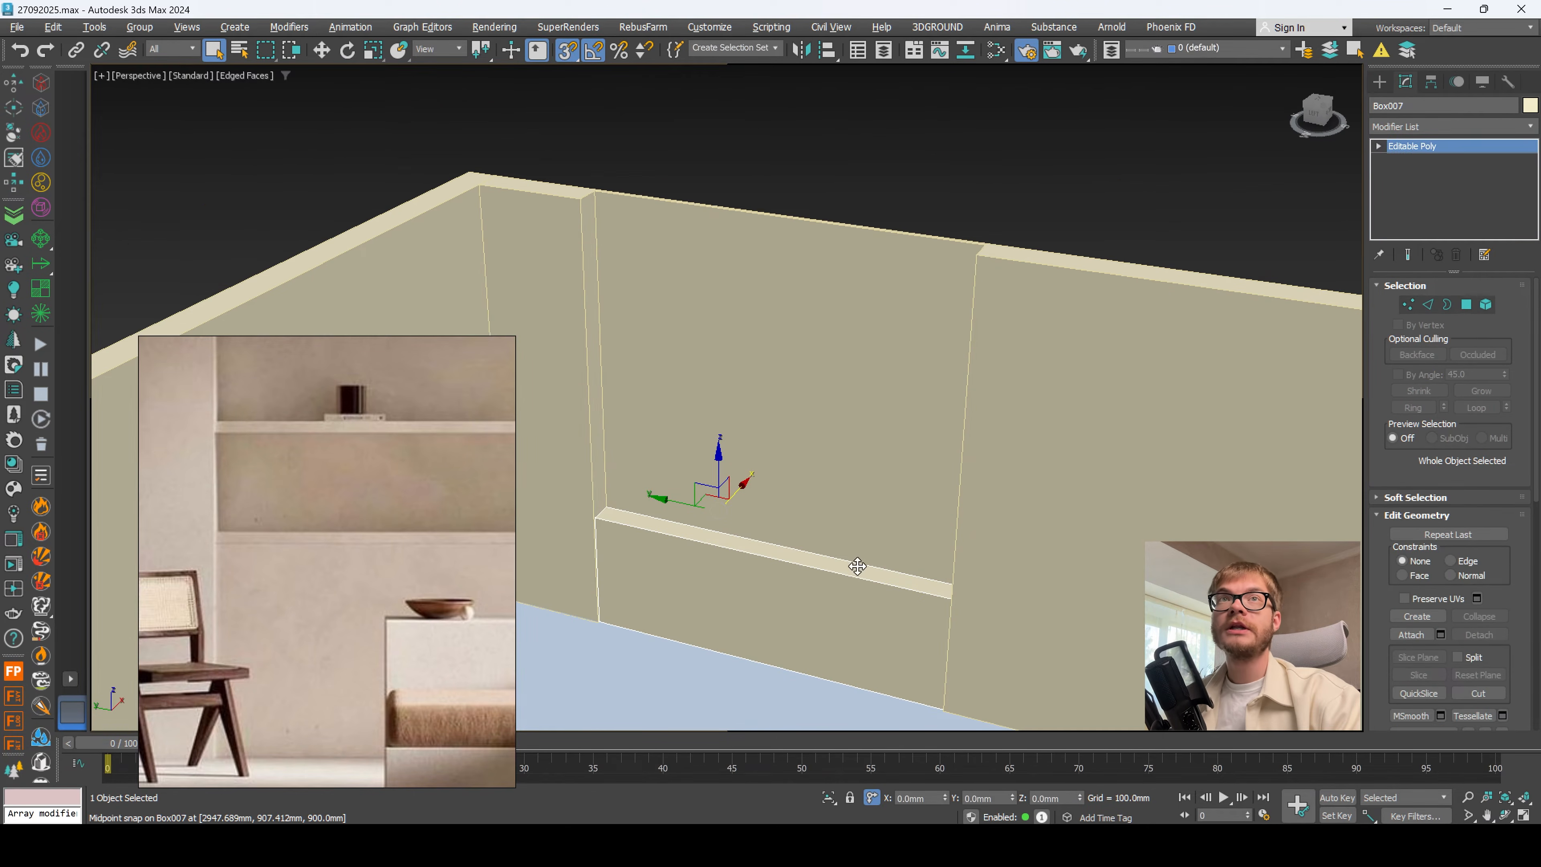
Step: Center the low panel's pivot on the object and copy the panel upward along Z within the niche
left_click(1438, 81)
left_click(1452, 192)
left_click(1470, 276)
left_click(1458, 194)
mouse_move(850, 601)
middle_mouse_down("alt")
mouse_move(855, 614)
mouse_move(773, 591)
mouse_move(819, 580)
mouse_move(802, 543)
middle_mouse_up("alt")
left_click_drag(803, 542, 805, 325, "shift")
scroll(302, 473, "down", 2)
middle_click_drag(320, 424, 283, 662)
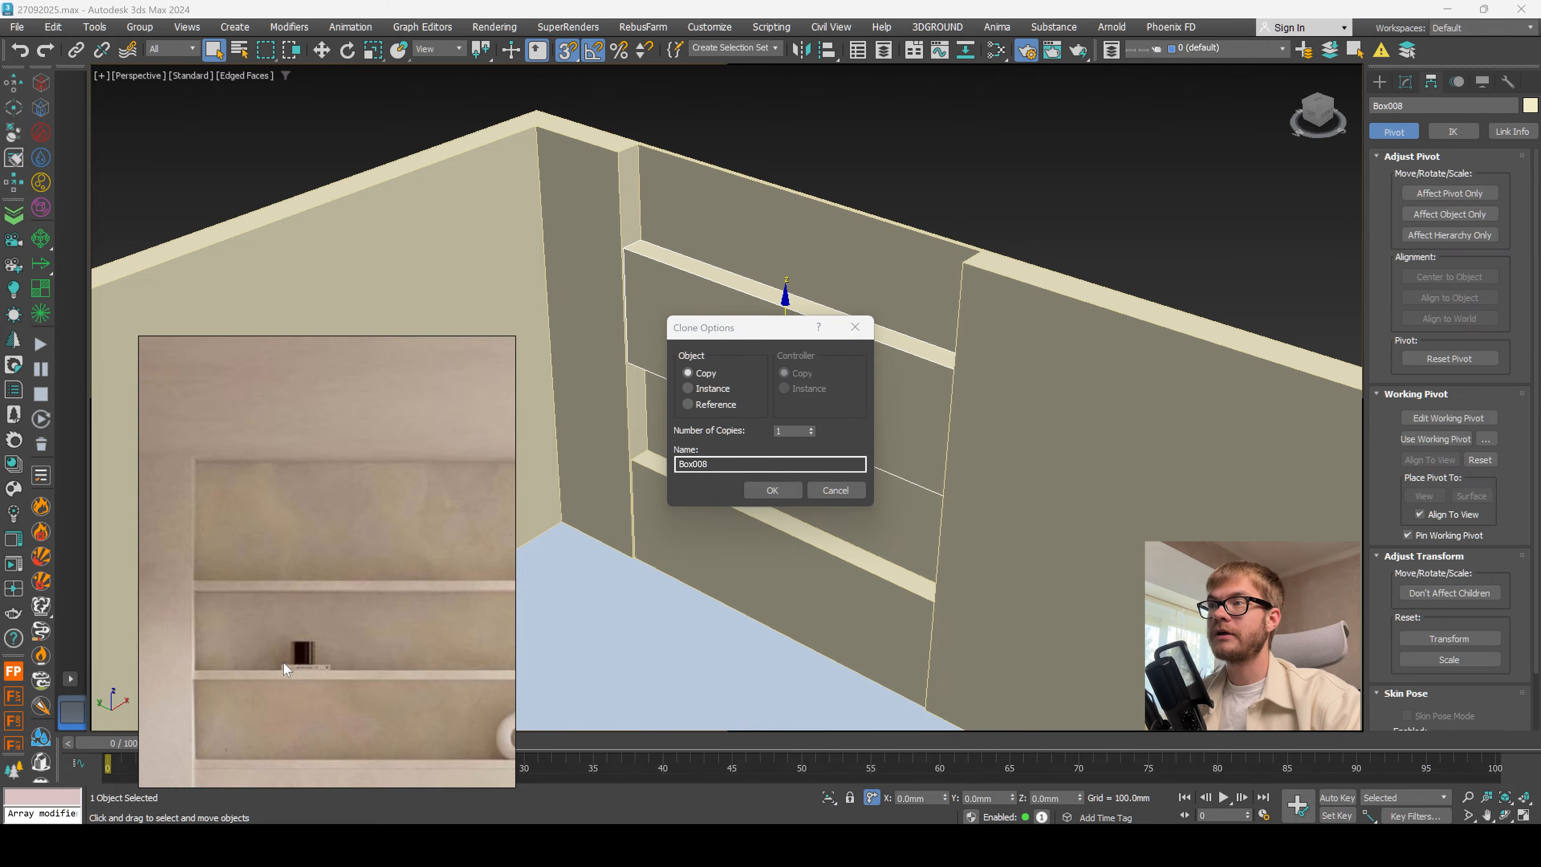
left_click(789, 489)
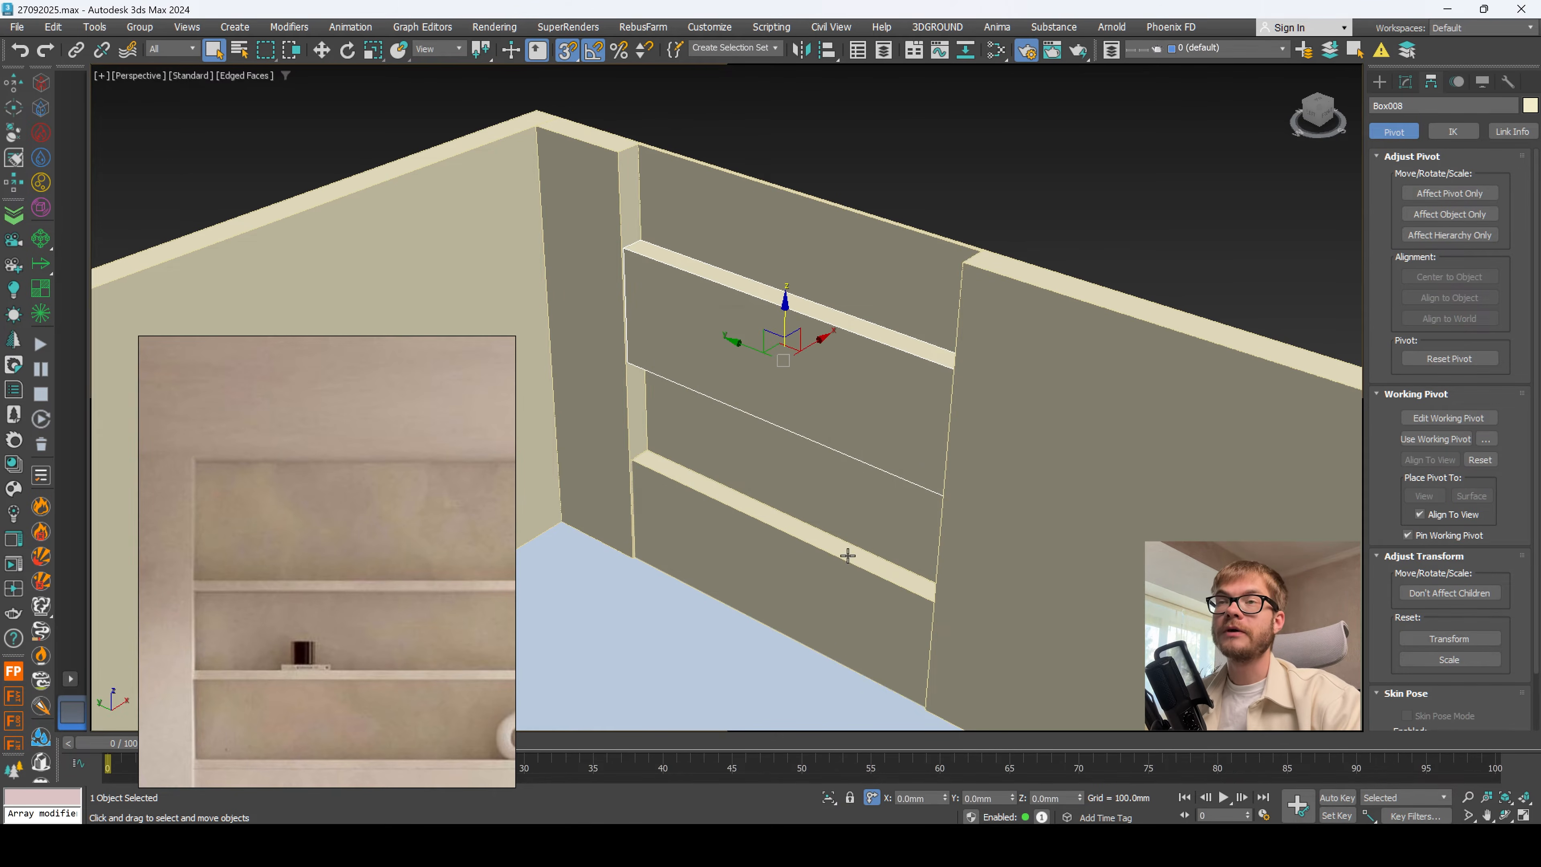
Step: Lower the copied panel's top face along Z to reduce the panel to a thin shelf
middle_click_drag(843, 558, 845, 484, "alt")
key("4")
key("s")
left_click_drag(786, 255, 776, 368)
key("4")
middle_click_drag(776, 369, 781, 428, "alt")
Step: Copy the thin shelf upward along Z to add a second shelf in the niche
mouse_move(778, 347)
left_mouse_down("shift")
mouse_move(782, 209)
mouse_move(812, 79)
left_mouse_up("shift")
left_click(777, 492)
left_click(840, 483)
Step: Copy the upper shelf to the top of the niche and snap it along Z to the walls' top edge
scroll(303, 479, "up", 5)
scroll(252, 462, "up", 3)
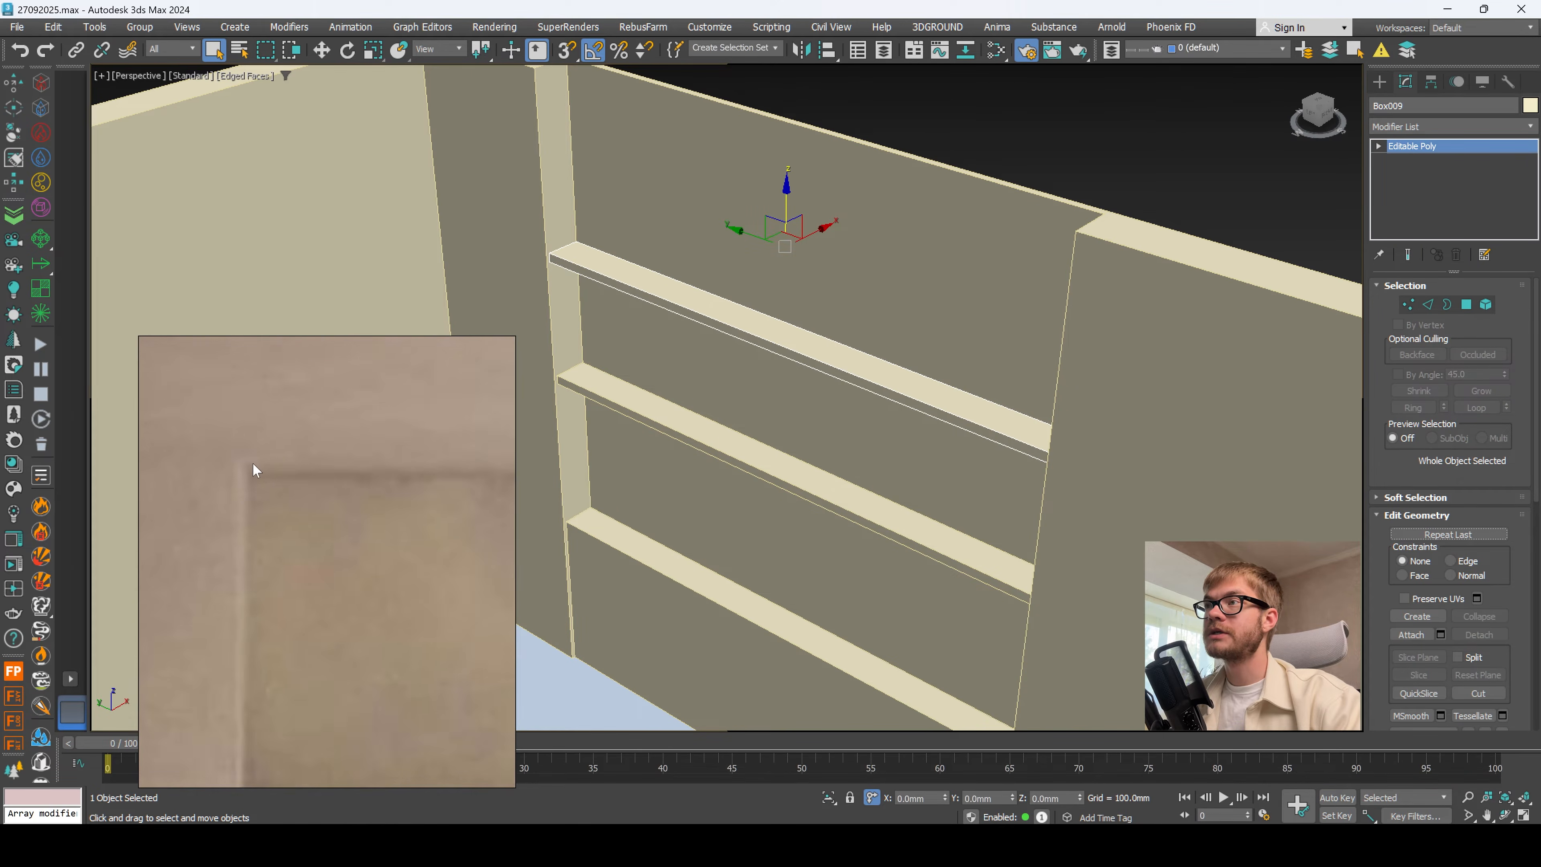
scroll(253, 463, "up", 4)
scroll(241, 461, "down", 5)
middle_click_drag(1037, 372, 985, 469)
left_click_drag(744, 303, 762, 103, "shift")
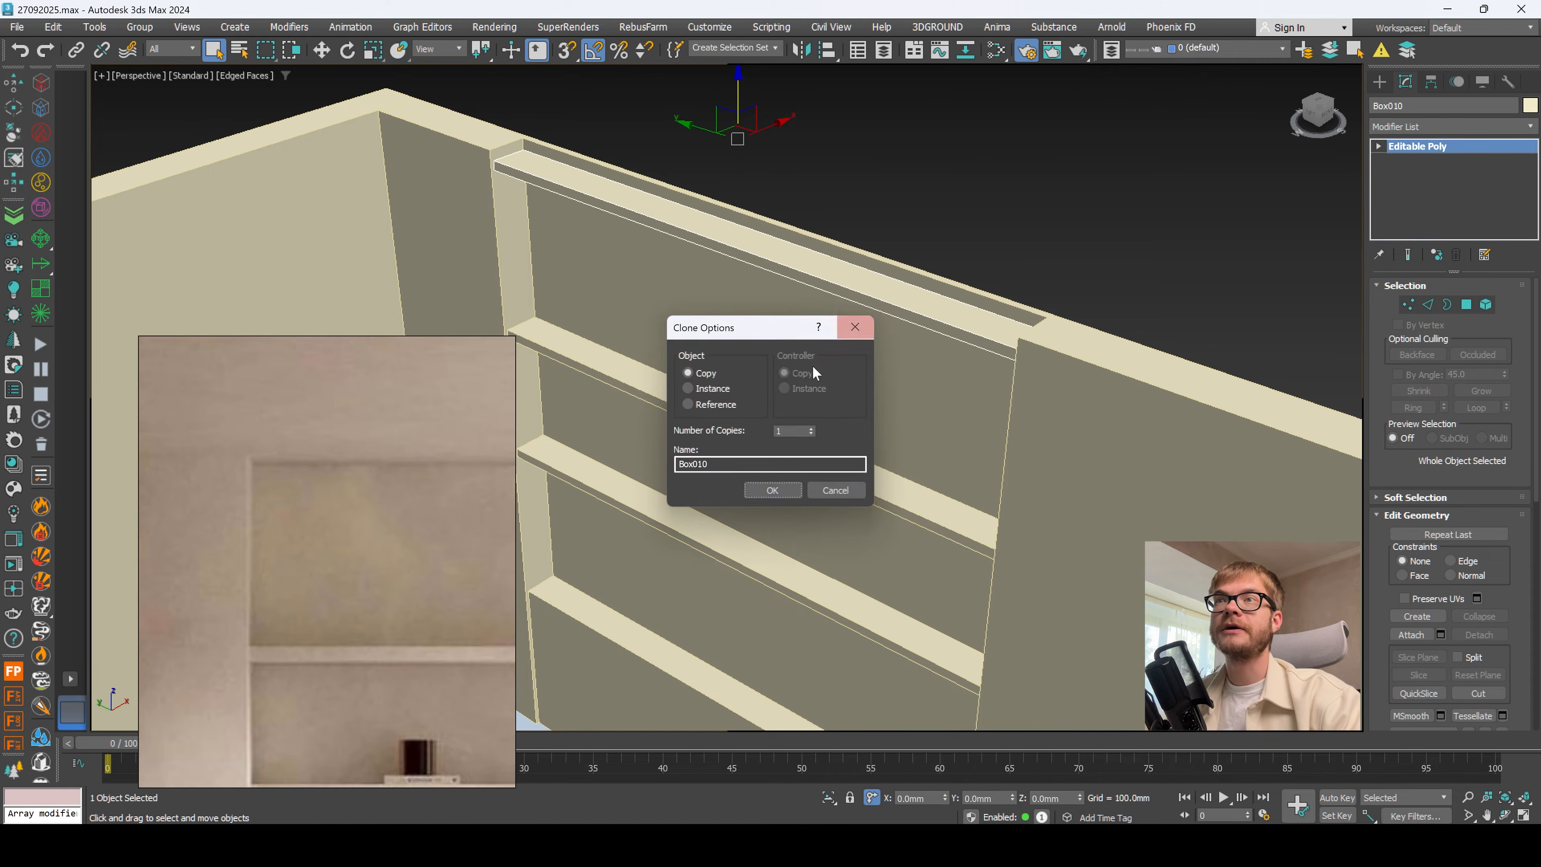
left_click(771, 489)
key("s")
left_click_drag(523, 150, 521, 141)
key("1")
key("1")
Step: Compare the modelled room with the reference image and examine the dark vertical elements along its side wall
scroll(667, 258, "down", 3)
scroll(667, 257, "down", 3)
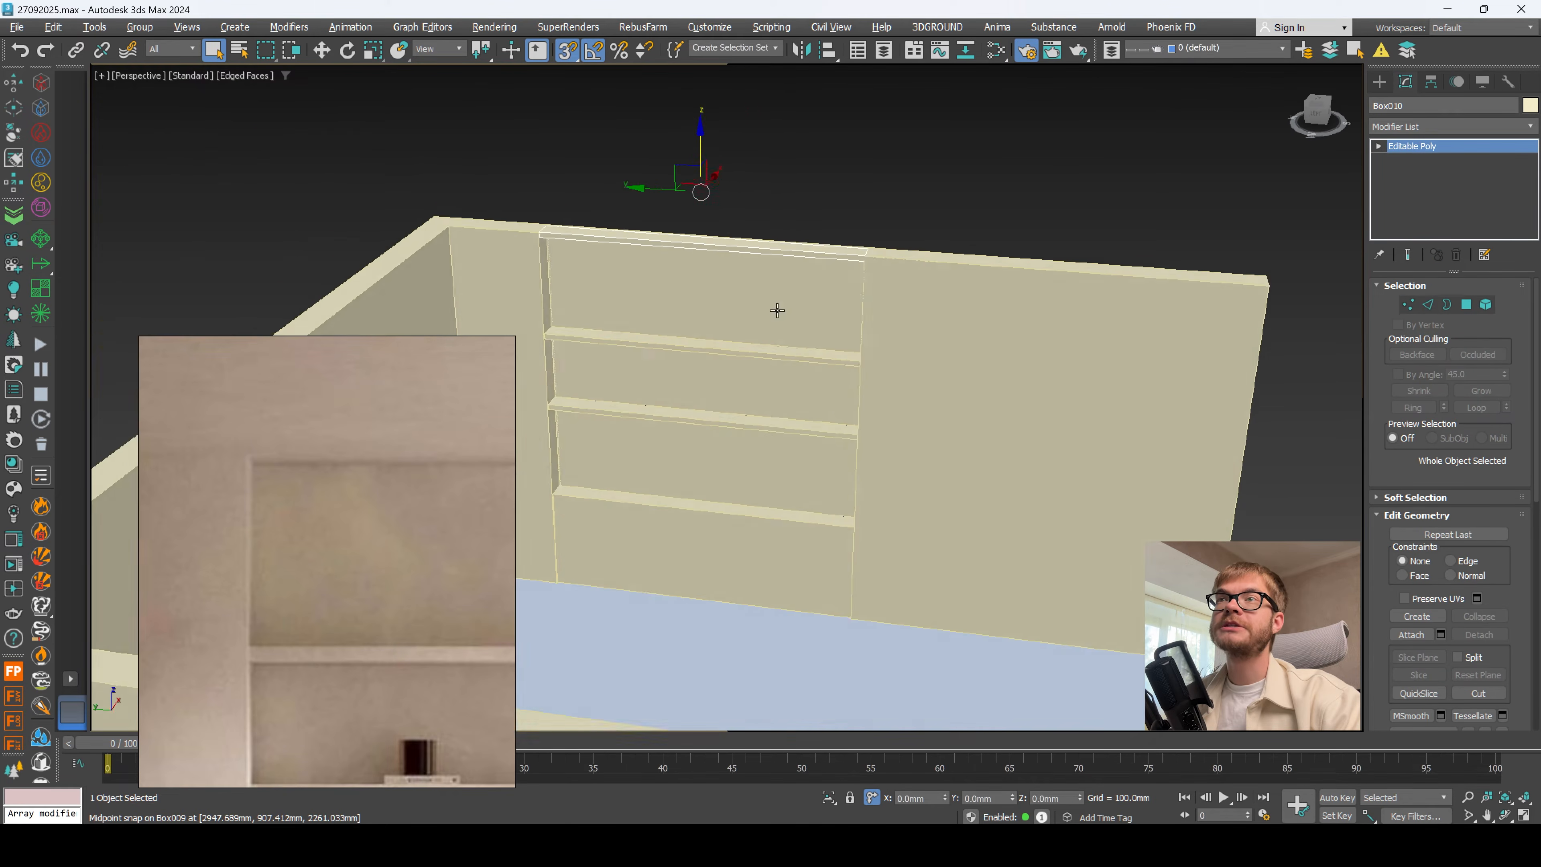
middle_click_drag(778, 313, 632, 445, "alt")
scroll(418, 522, "down", 3)
scroll(892, 502, "down", 3)
mouse_move(831, 486)
middle_mouse_down("alt")
mouse_move(892, 502)
mouse_move(819, 503)
mouse_move(853, 472)
middle_mouse_up("alt")
middle_click_drag(853, 472, 850, 446, "alt")
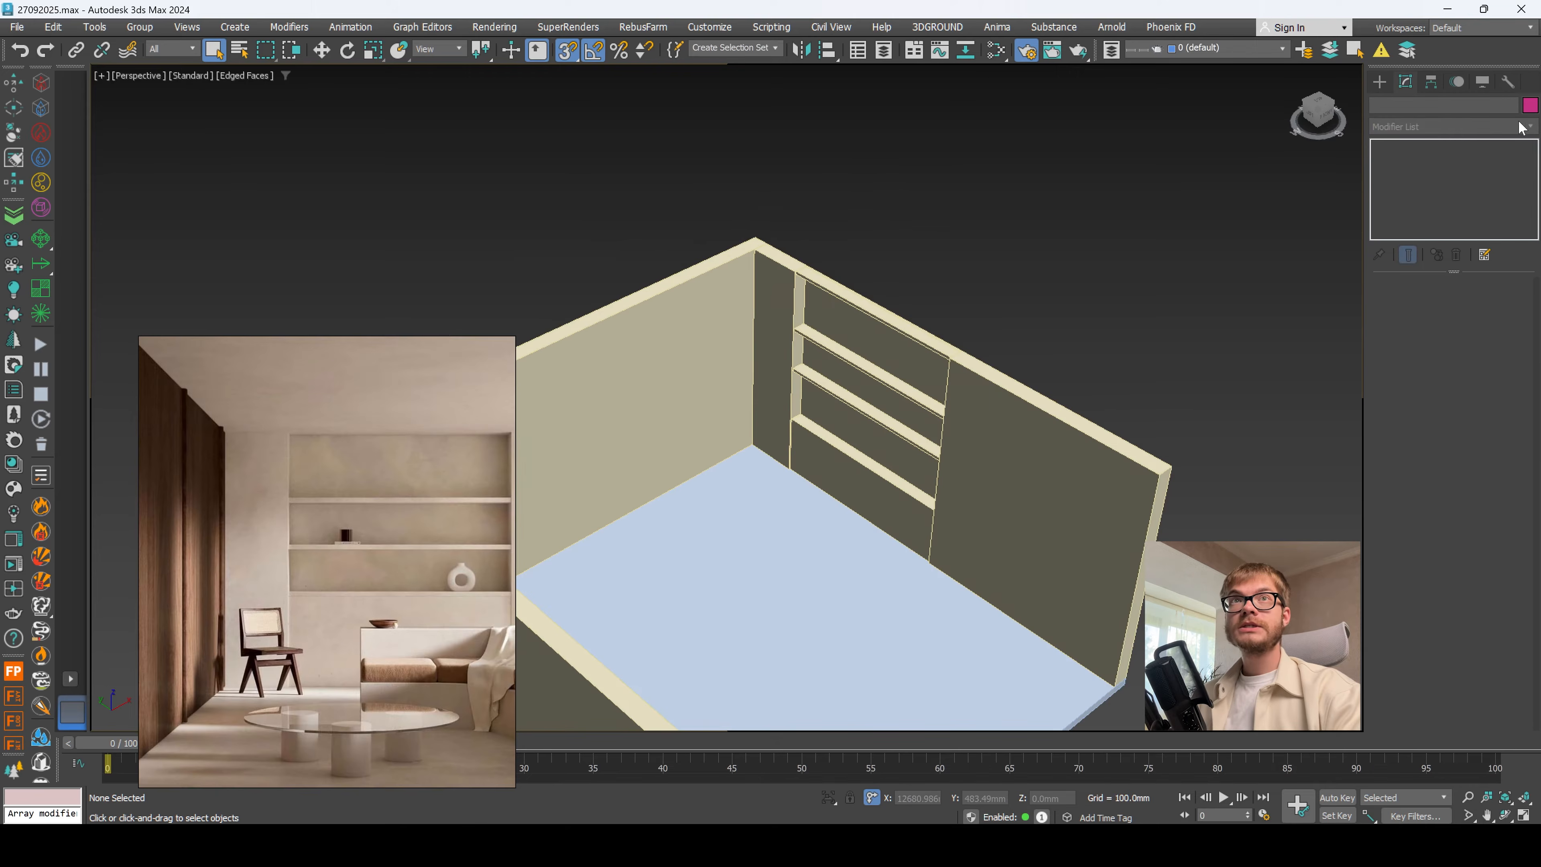
left_click(1380, 81)
middle_click_drag(729, 451, 931, 425, "alt")
scroll(182, 690, "up", 5)
scroll(203, 690, "down", 4)
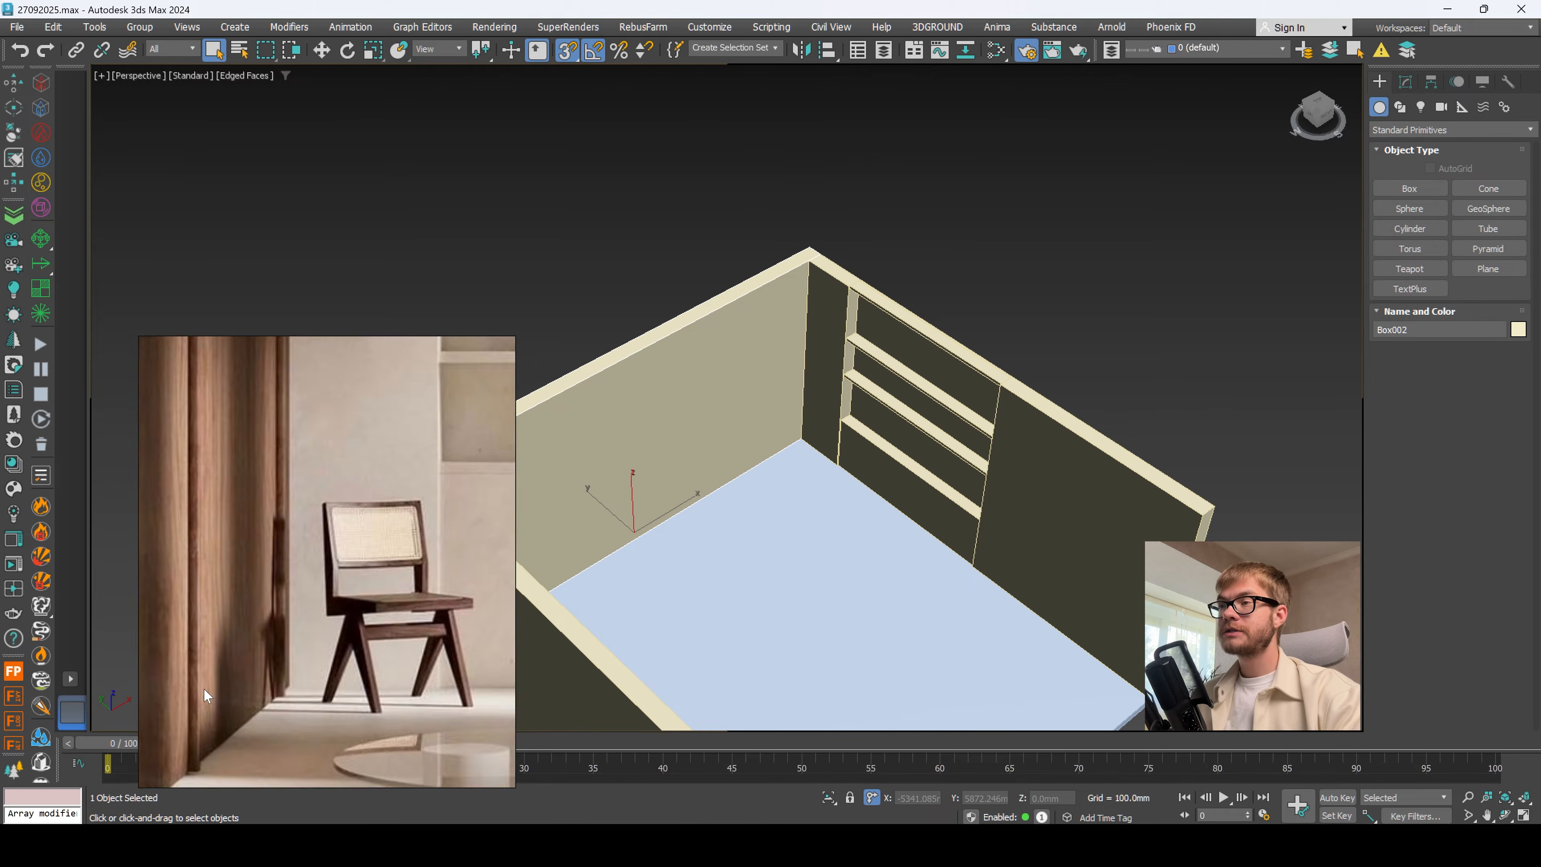
middle_click_drag(203, 689, 230, 700)
scroll(195, 599, "down", 2)
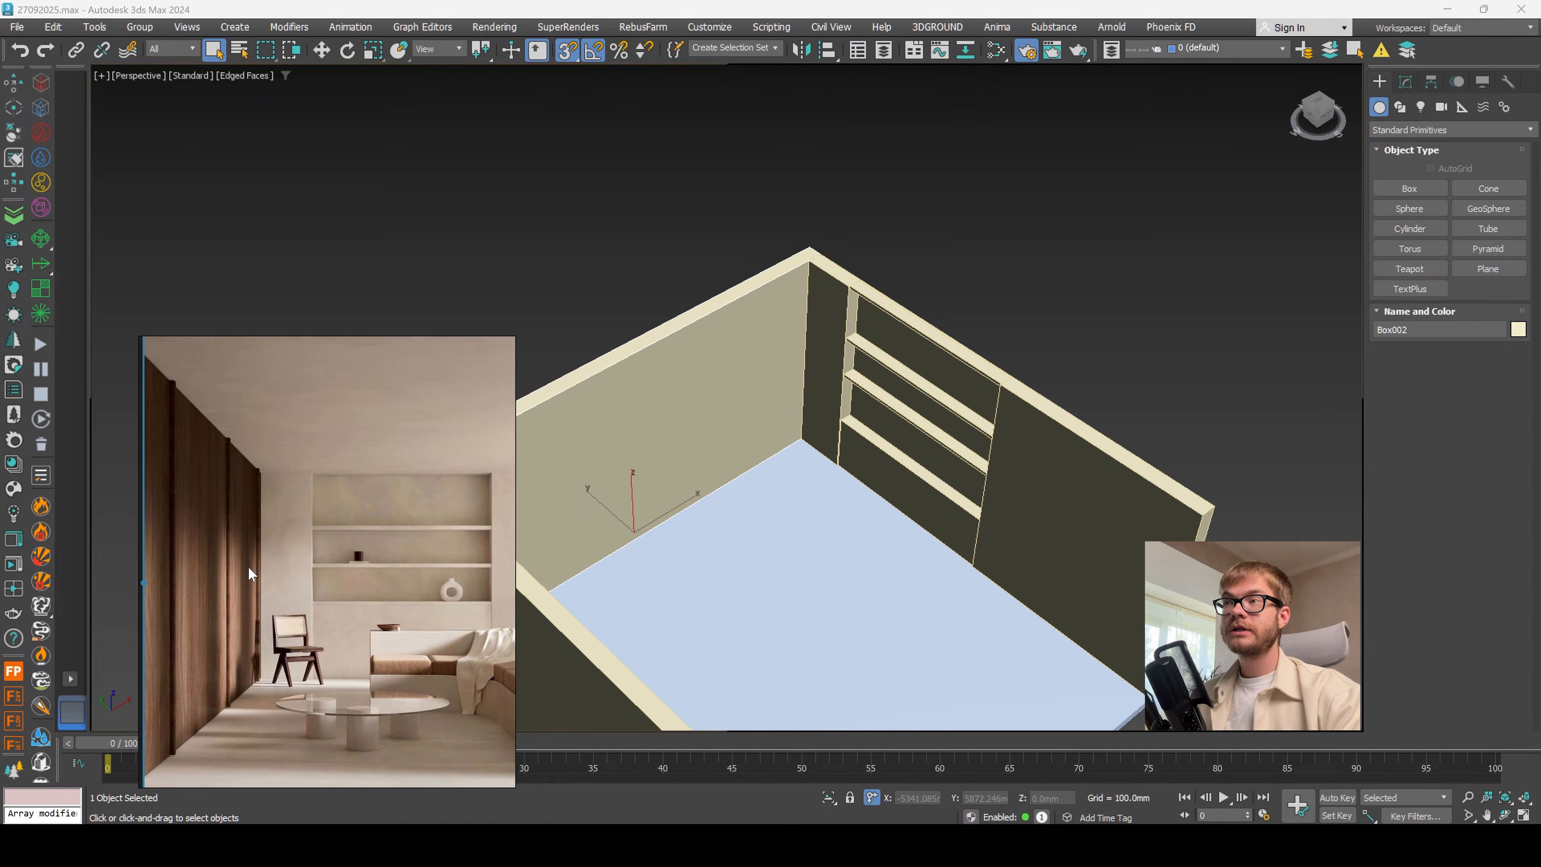
scroll(258, 562, "up", 4)
scroll(313, 502, "down", 1)
middle_click_drag(313, 502, 264, 443)
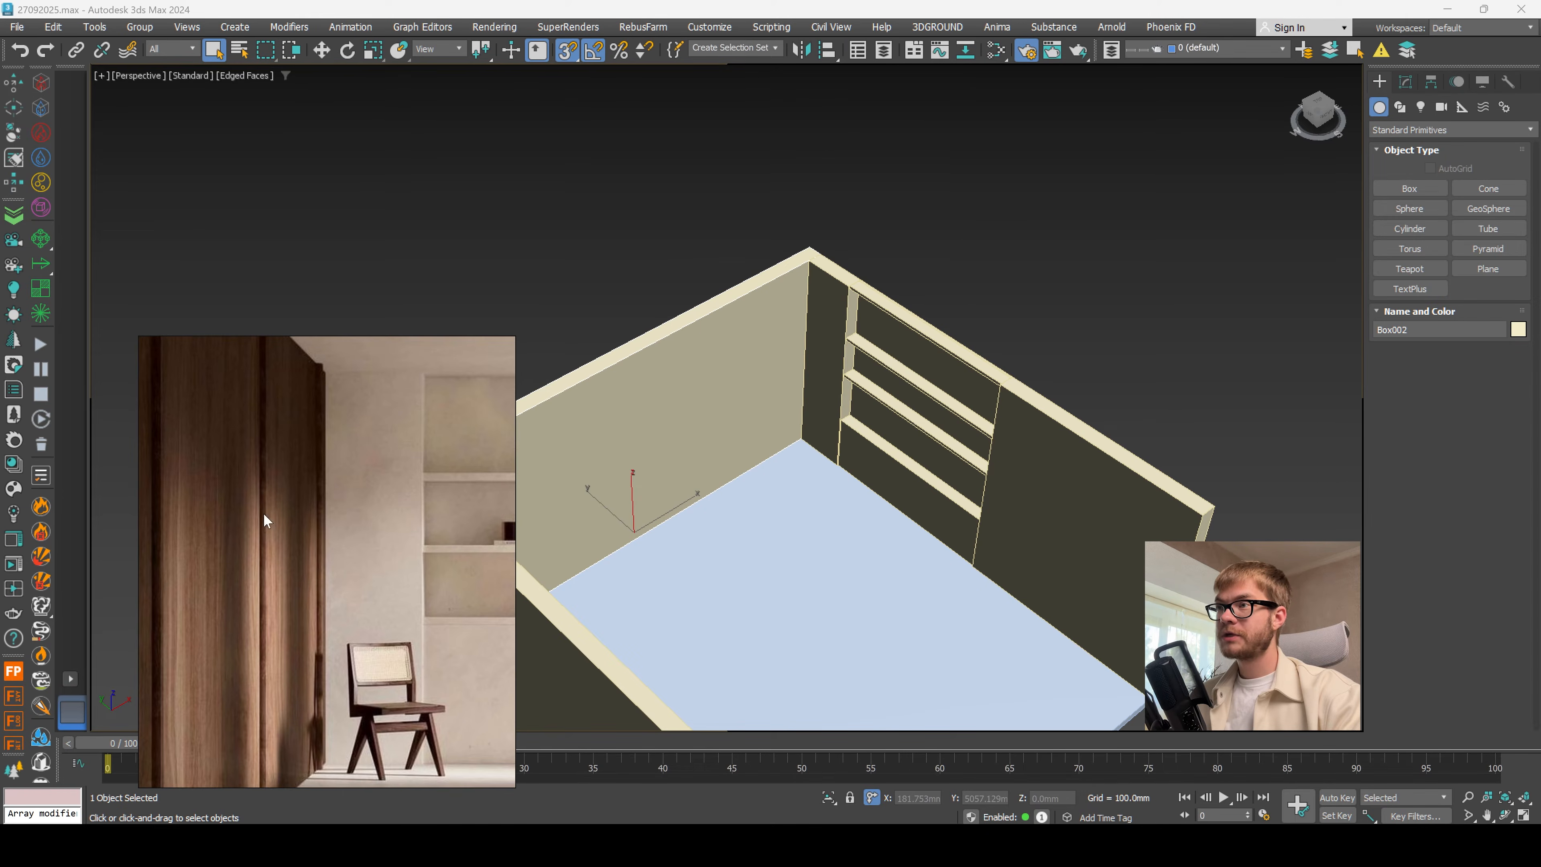
scroll(266, 580, "down", 1)
Step: Create a vertical box post about 80 × 100 mm and 2920 mm high beside the side wall near the niche corner
left_click(1410, 189)
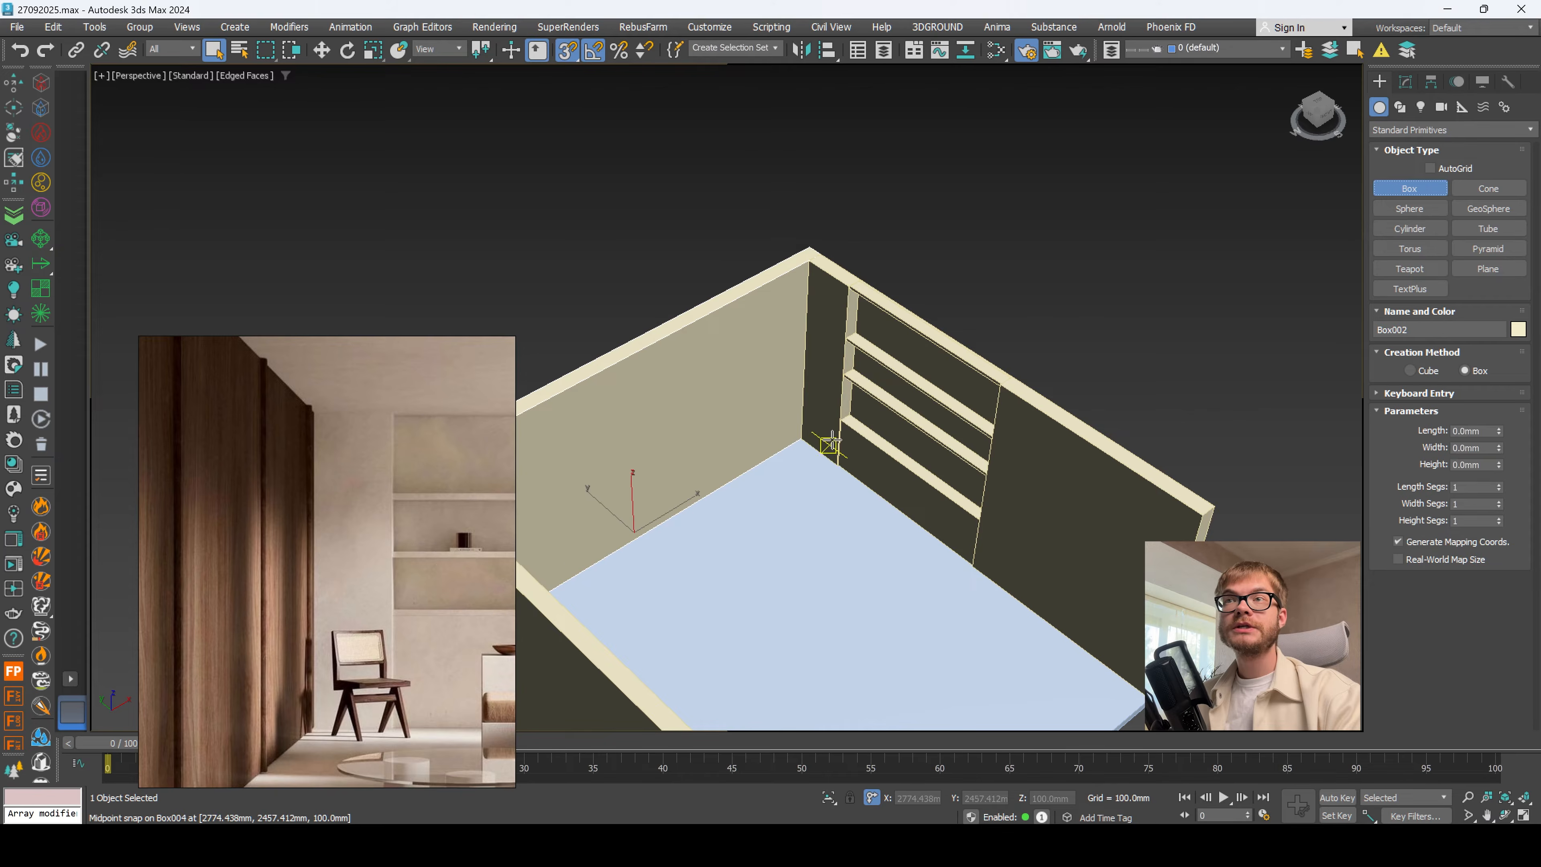
scroll(850, 394, "up", 2)
left_click_drag(745, 549, 752, 547)
left_click(757, 127)
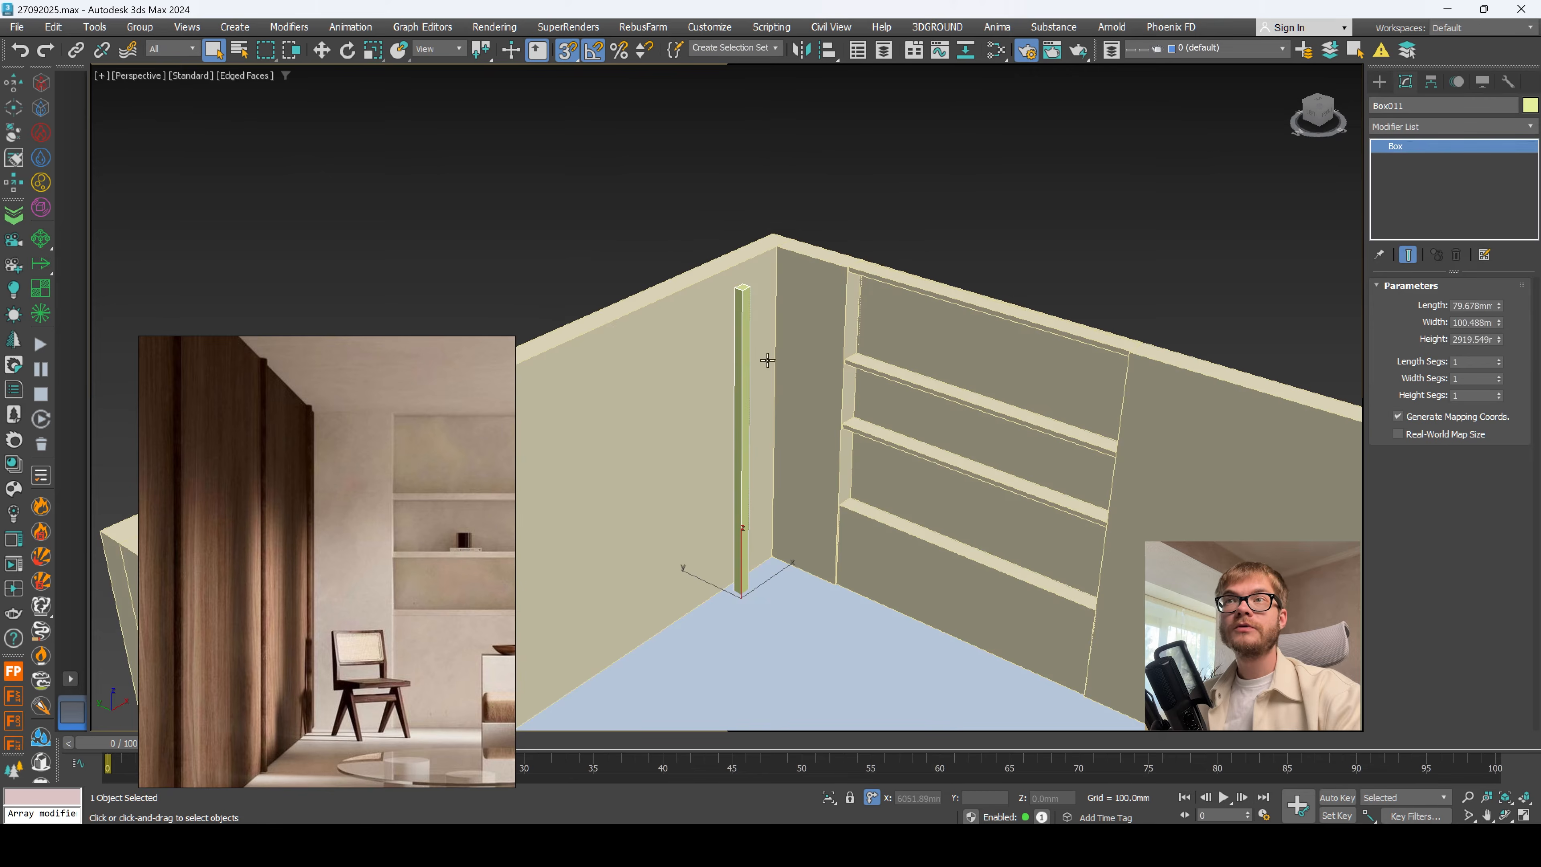
Step: Convert the post to Editable Poly and raise its top vertices along Z to the walls' top edge
right_click(759, 356)
mouse_move(806, 558)
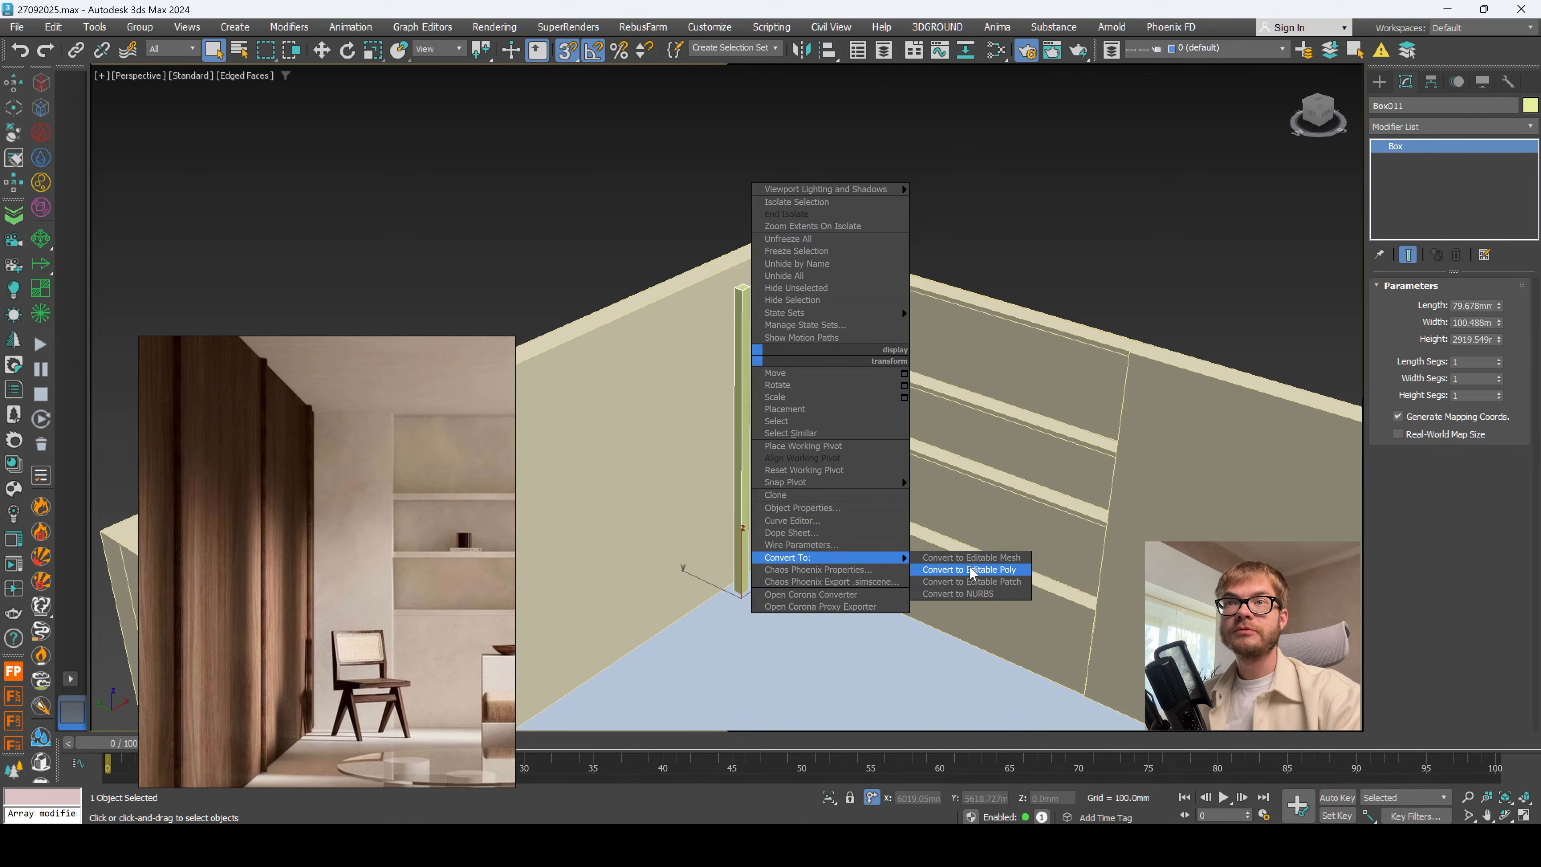
left_click(972, 572)
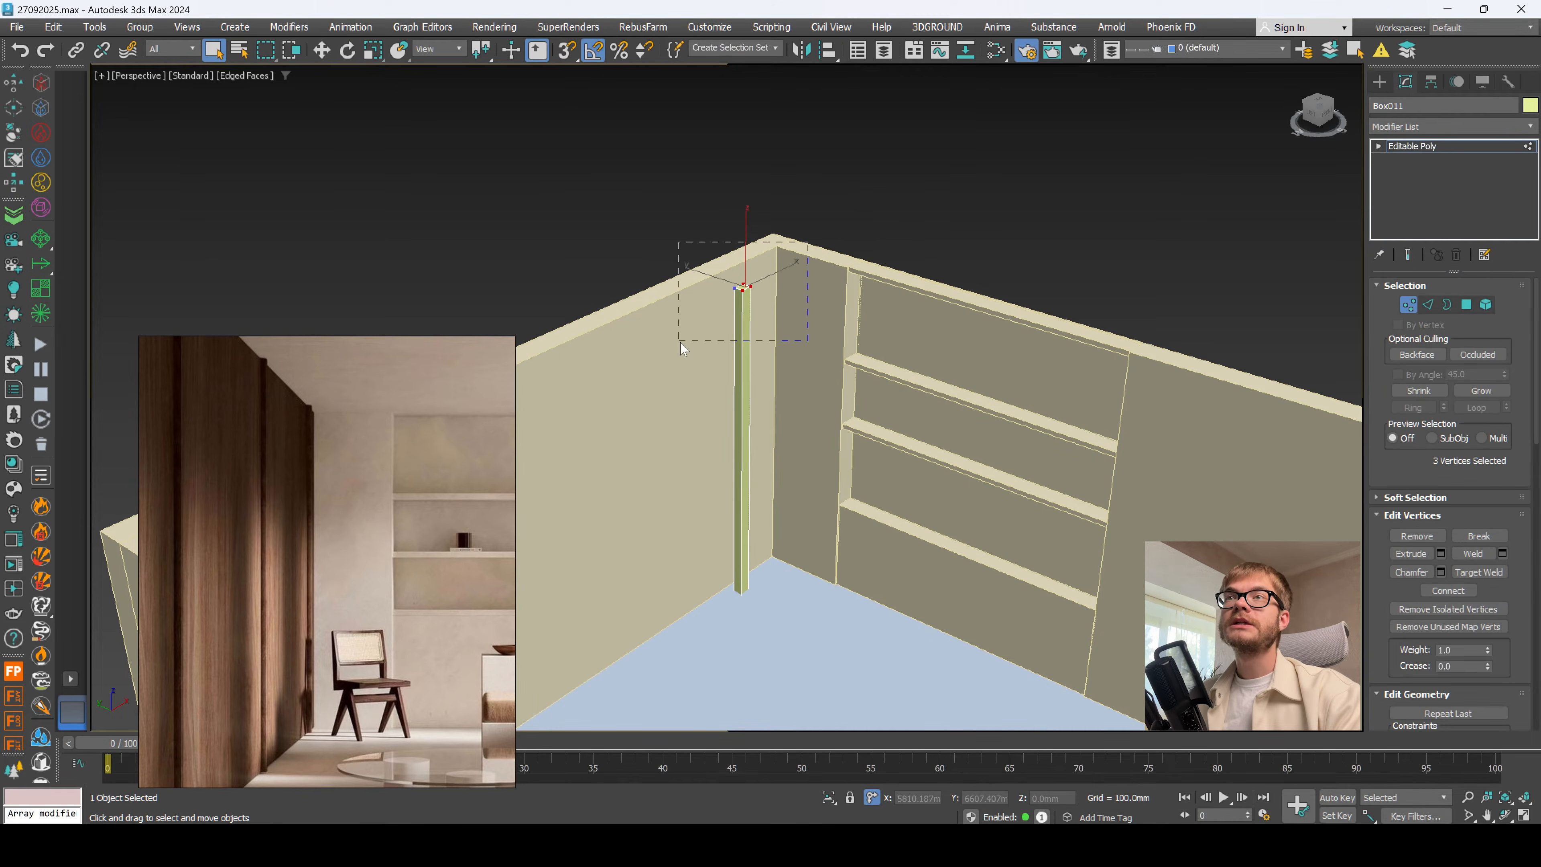
left_click_drag(682, 346, 681, 343)
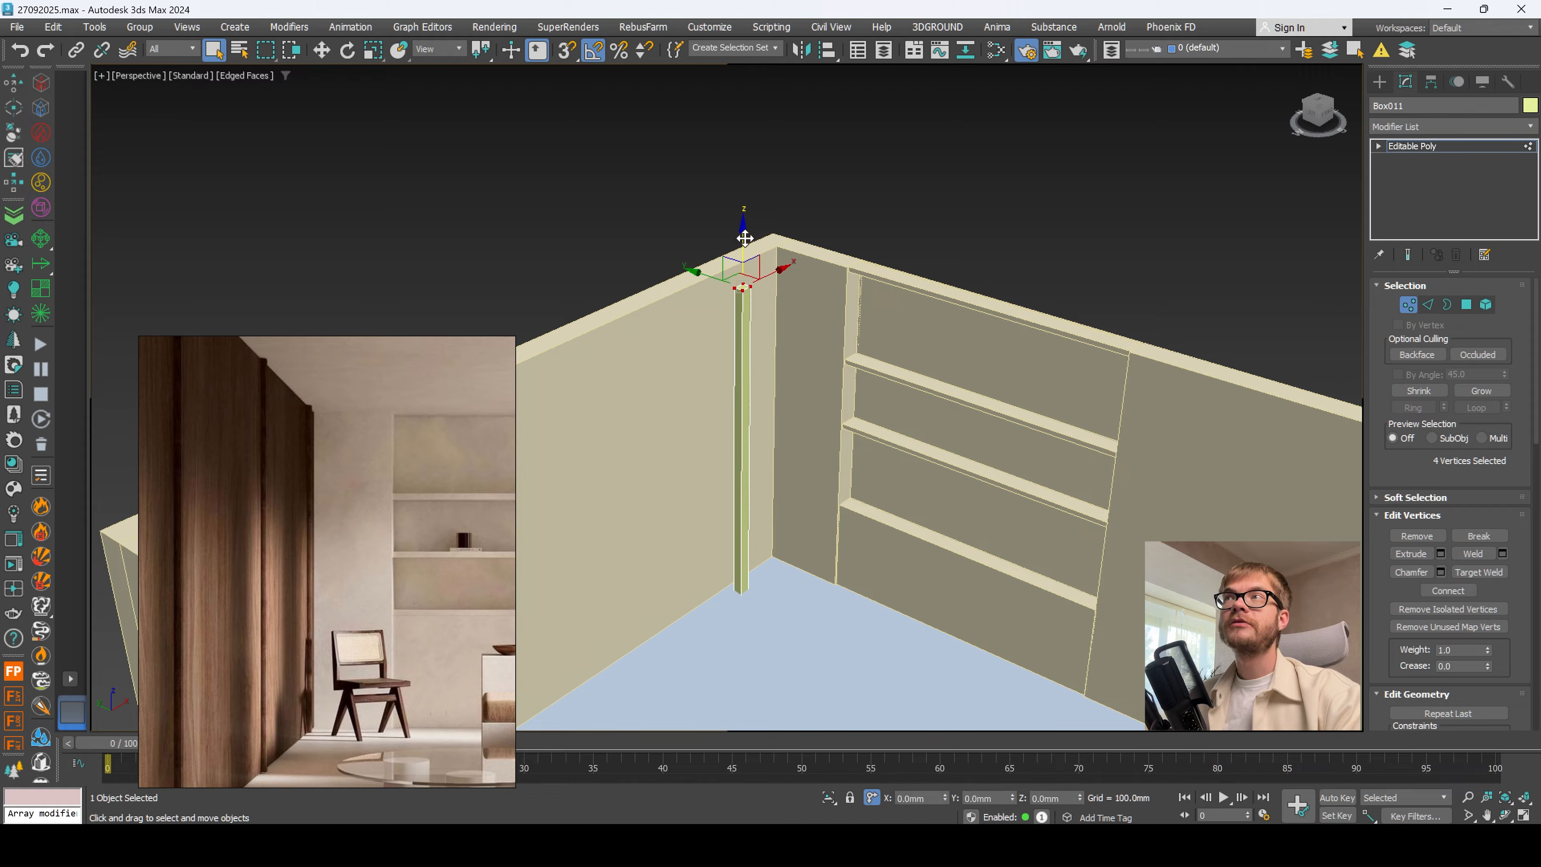
left_click_drag(799, 247, 782, 251)
middle_click_drag(762, 537, 770, 582, "alt")
middle_click_drag(770, 582, 766, 562, "alt")
Step: Slim the post by moving one side face along X and its adjacent face along Y
key("4")
left_click(733, 278)
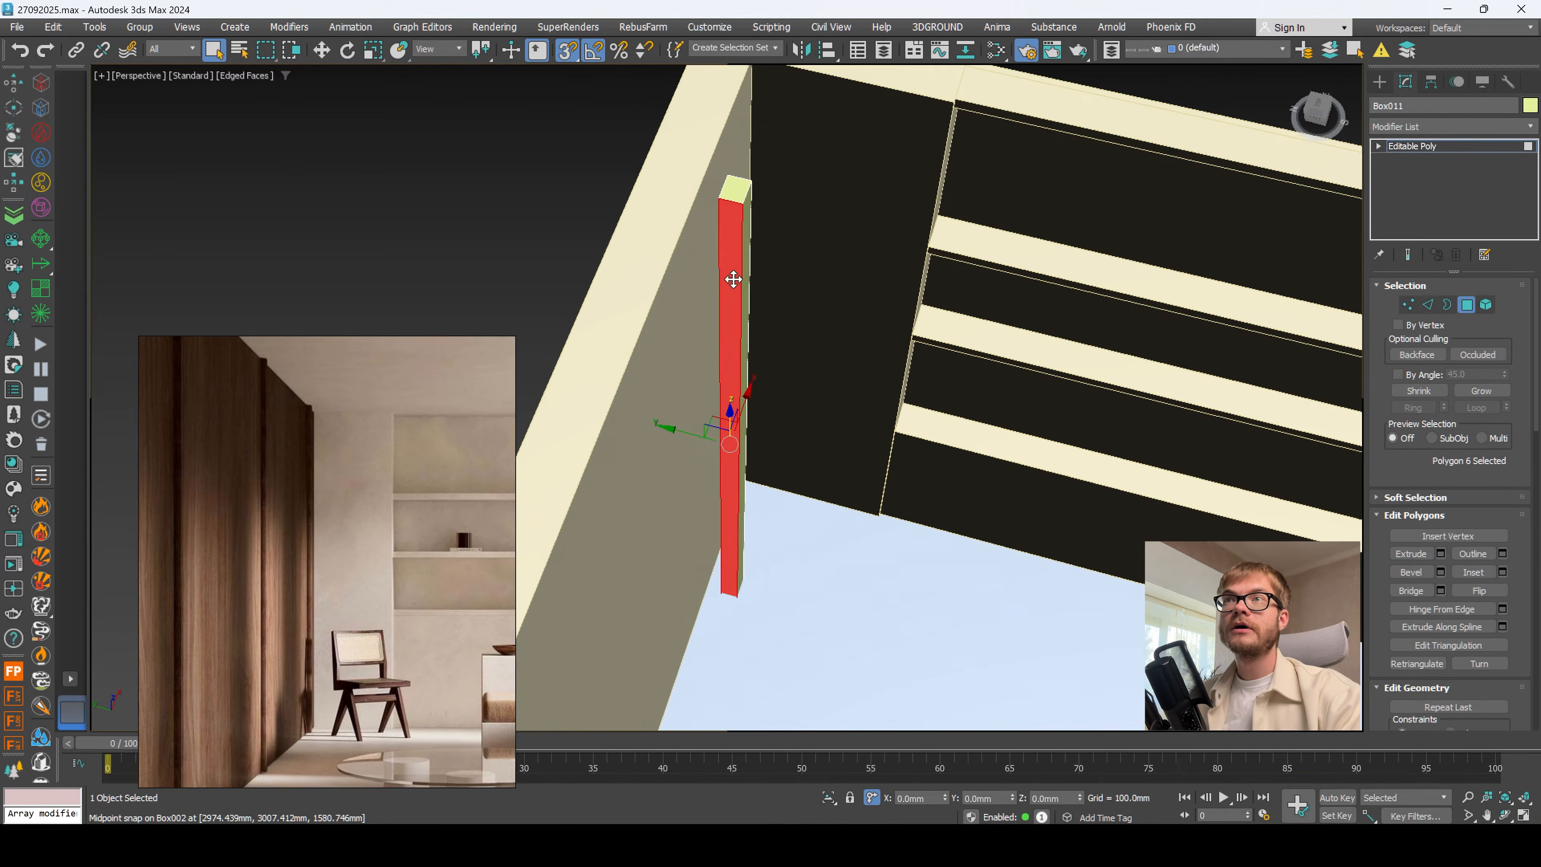
middle_click_drag(733, 279, 680, 358, "alt")
left_click_drag(754, 440, 778, 430)
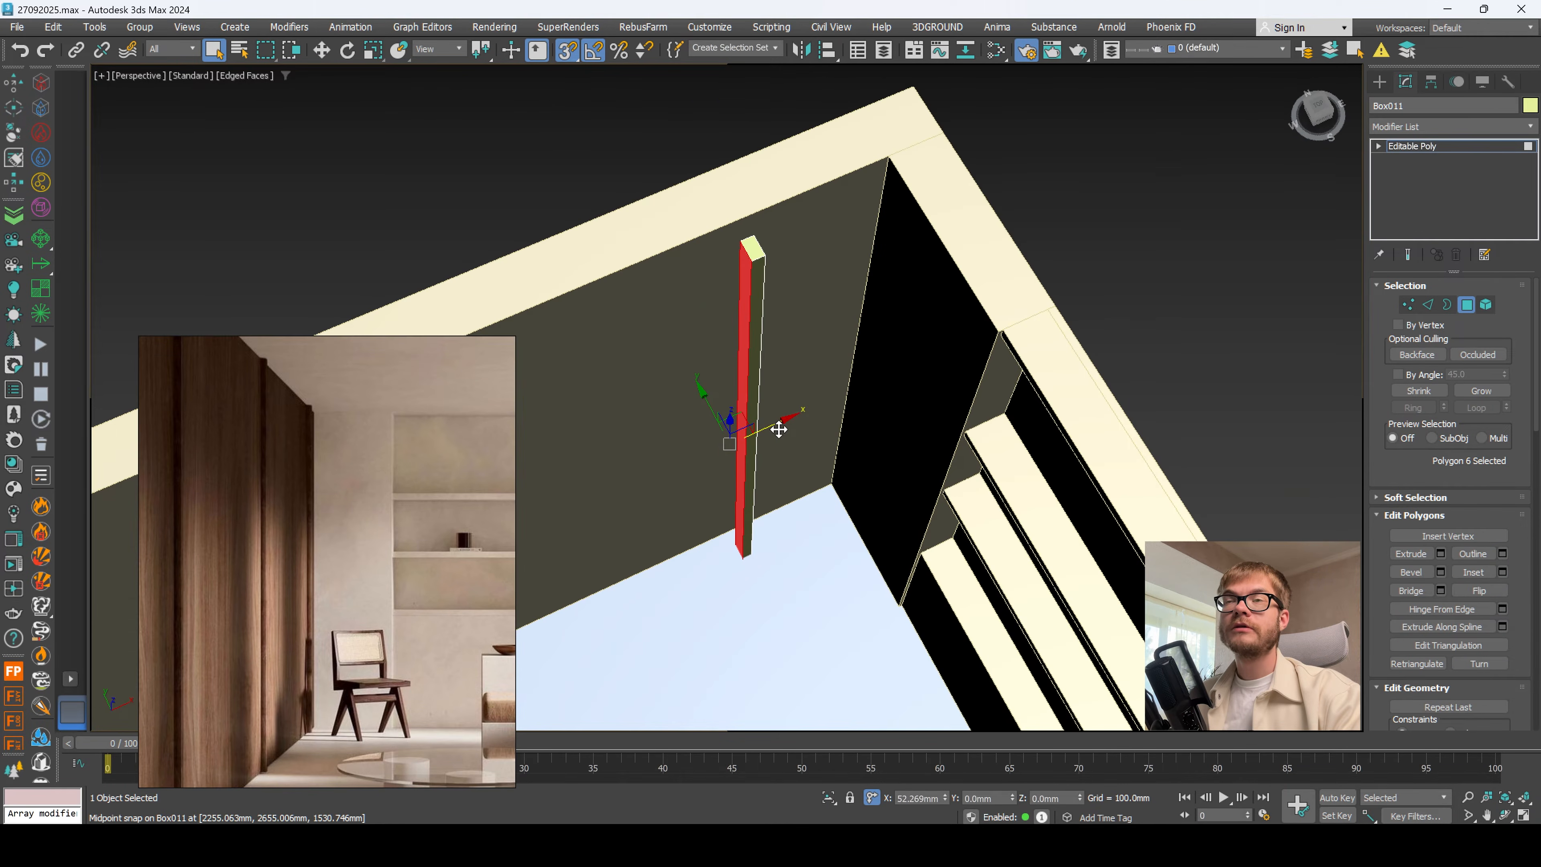
left_click(757, 326)
middle_click_drag(795, 389, 812, 419, "alt")
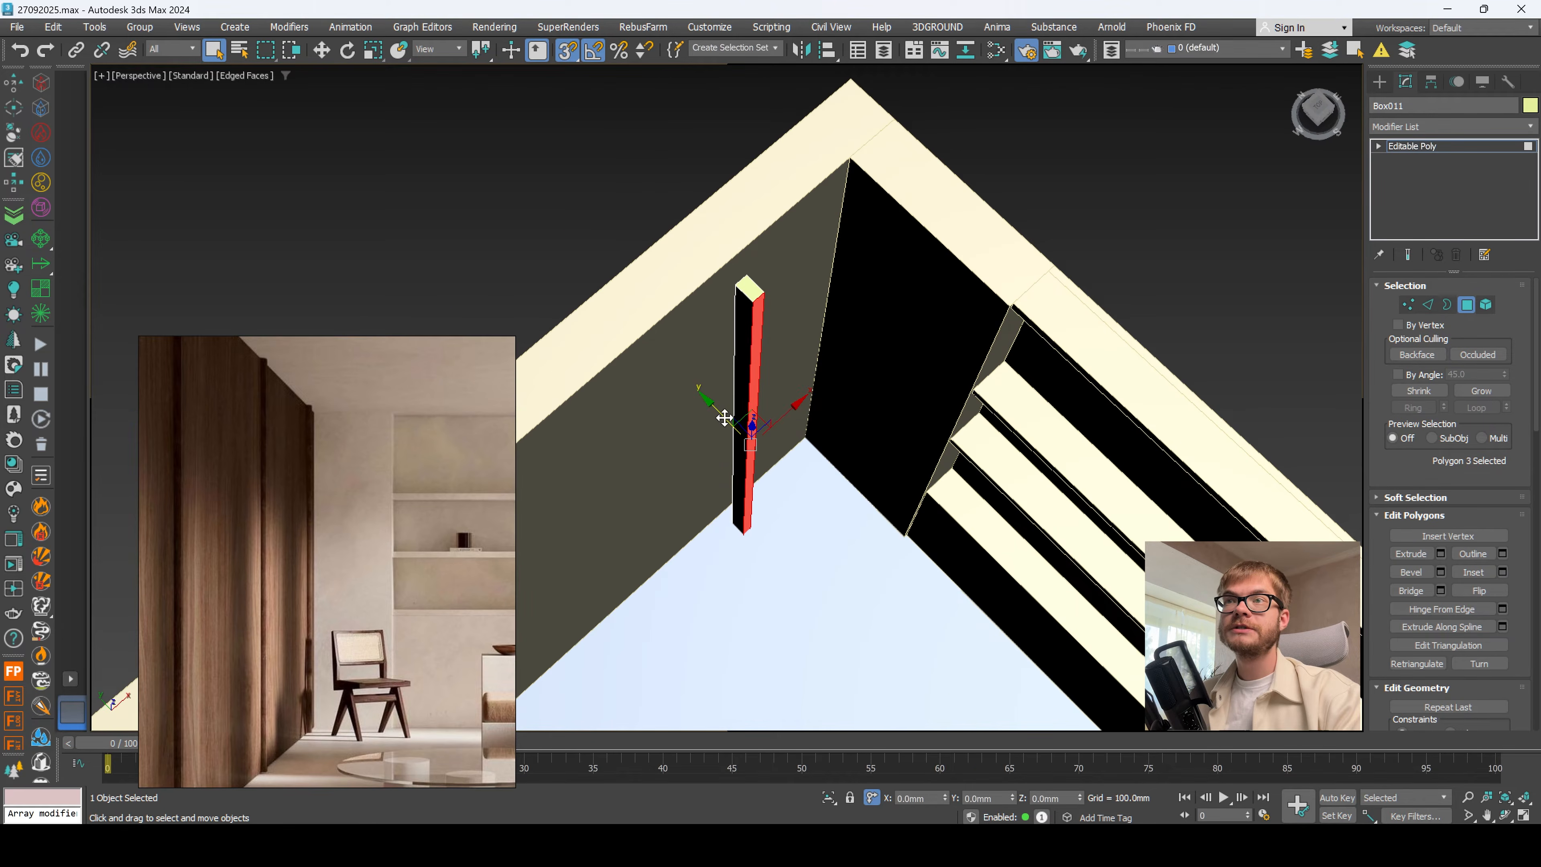
left_click_drag(723, 419, 722, 416)
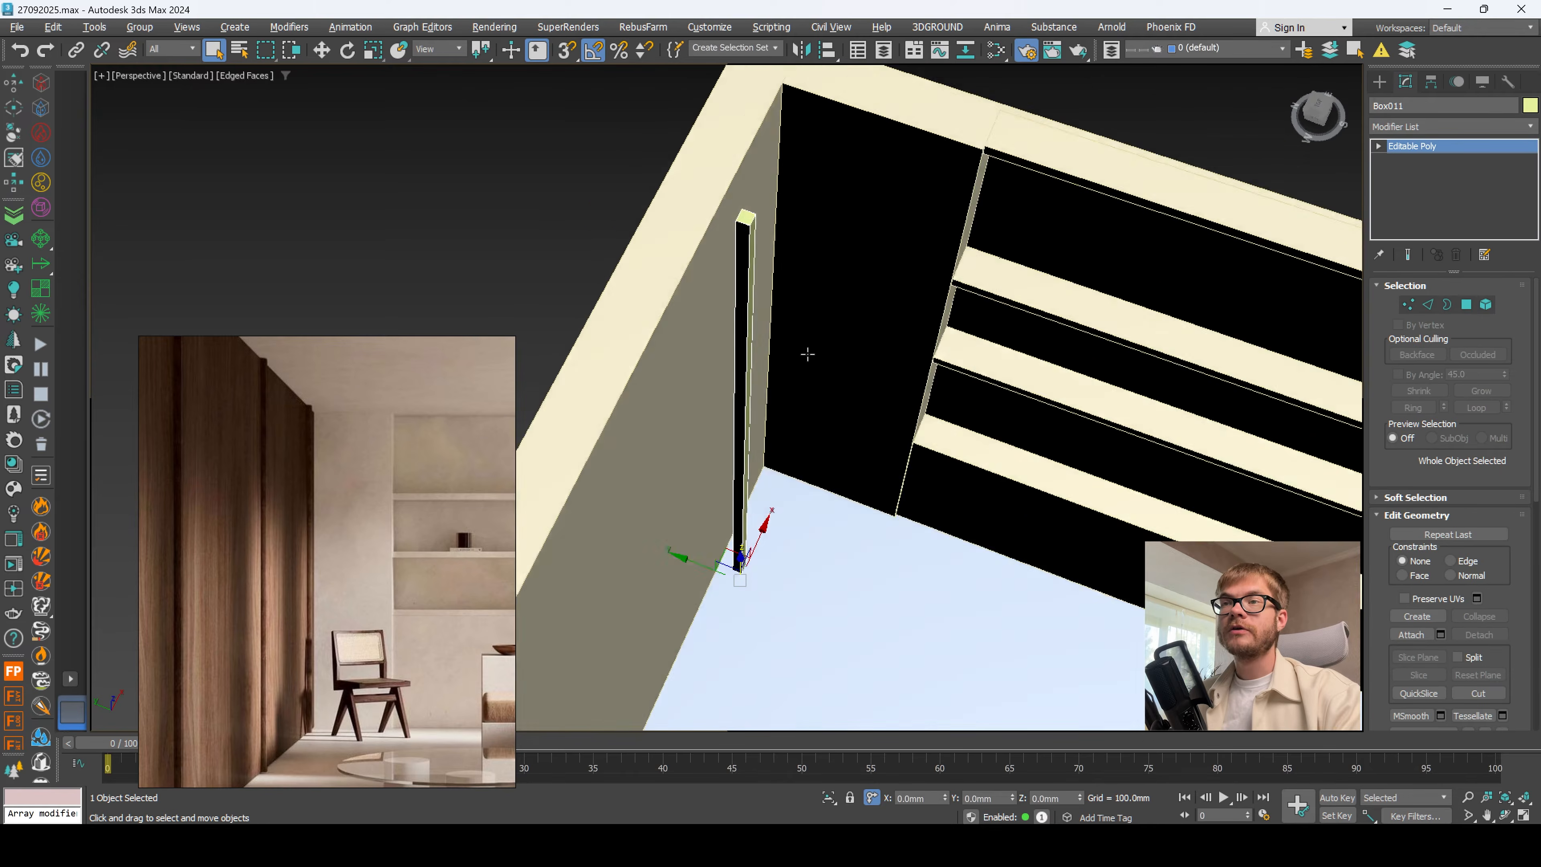
Step: Snap the whole post along Y until it sits flush against the side wall
middle_click_drag(808, 354, 767, 467, "alt")
scroll(740, 289, "up", 3)
key("s")
left_click(729, 243)
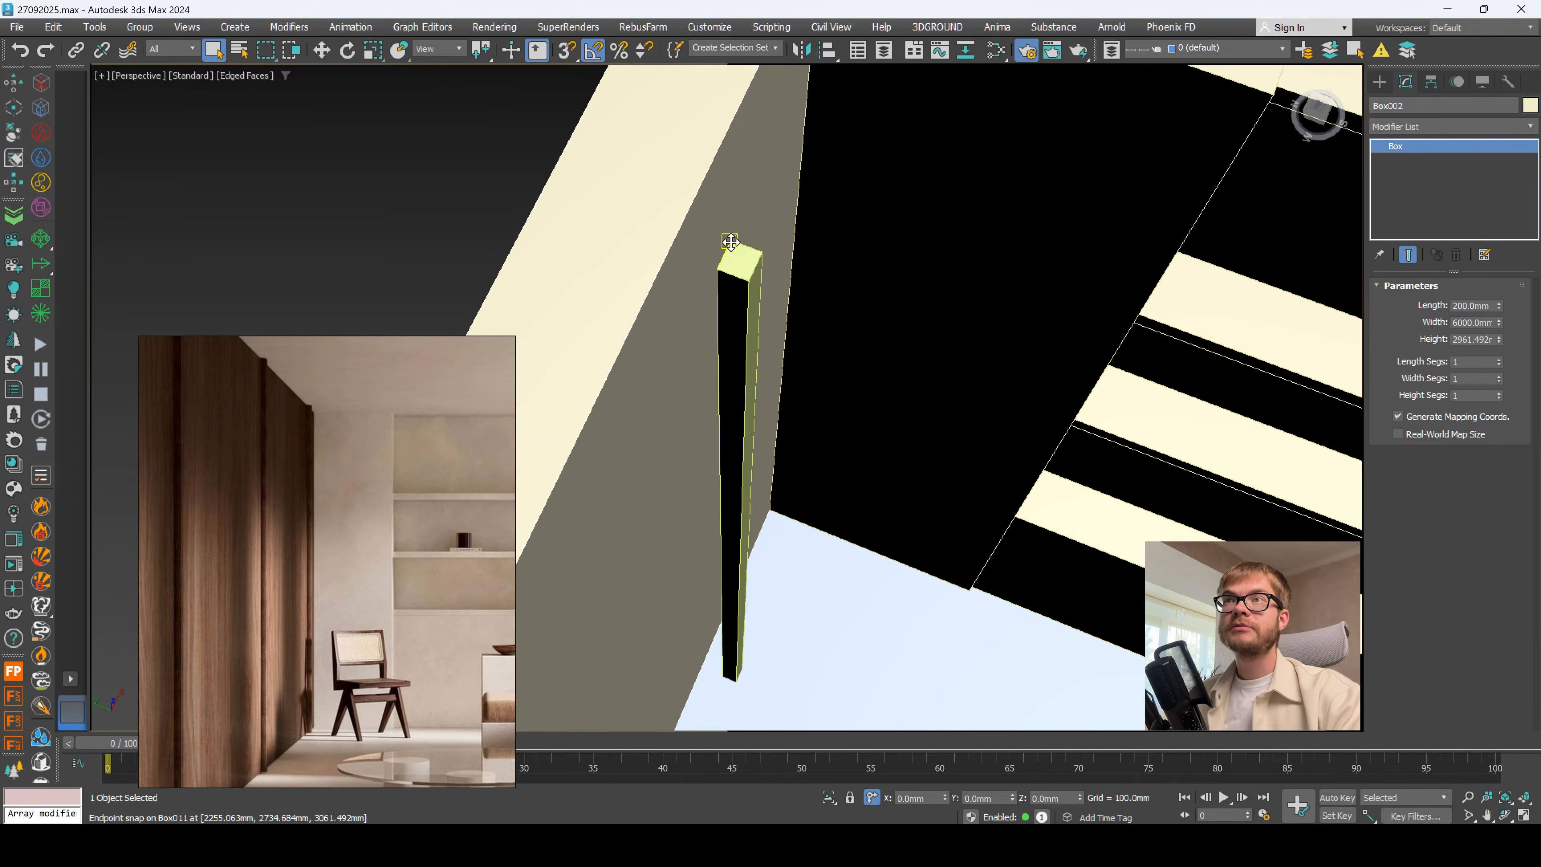
left_click(734, 243)
key("z")
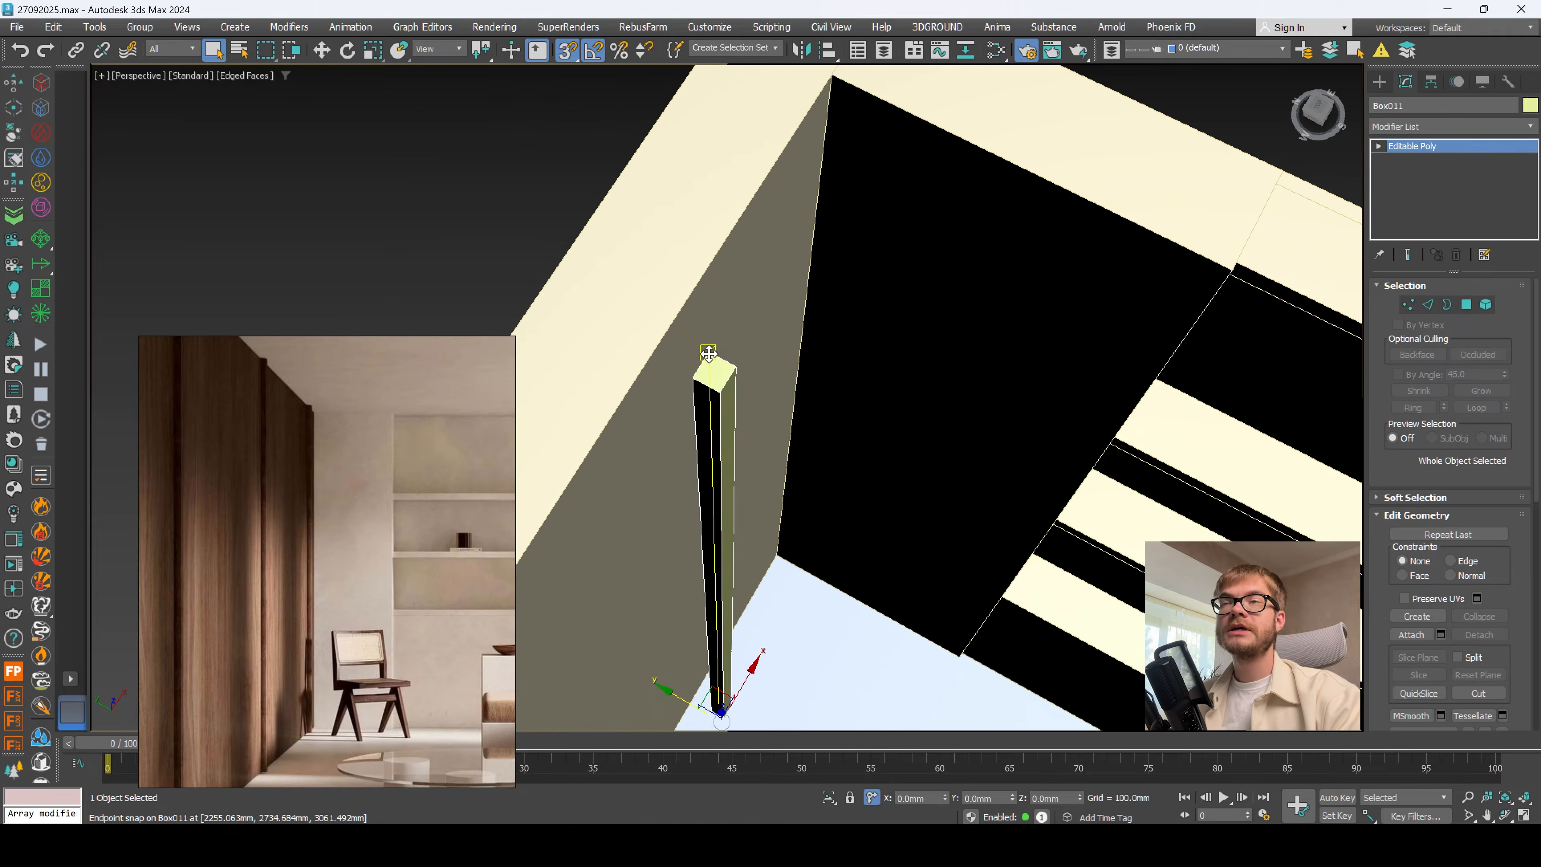
left_click_drag(709, 357, 839, 91)
middle_click_drag(846, 131, 777, 261)
scroll(813, 233, "down", 4)
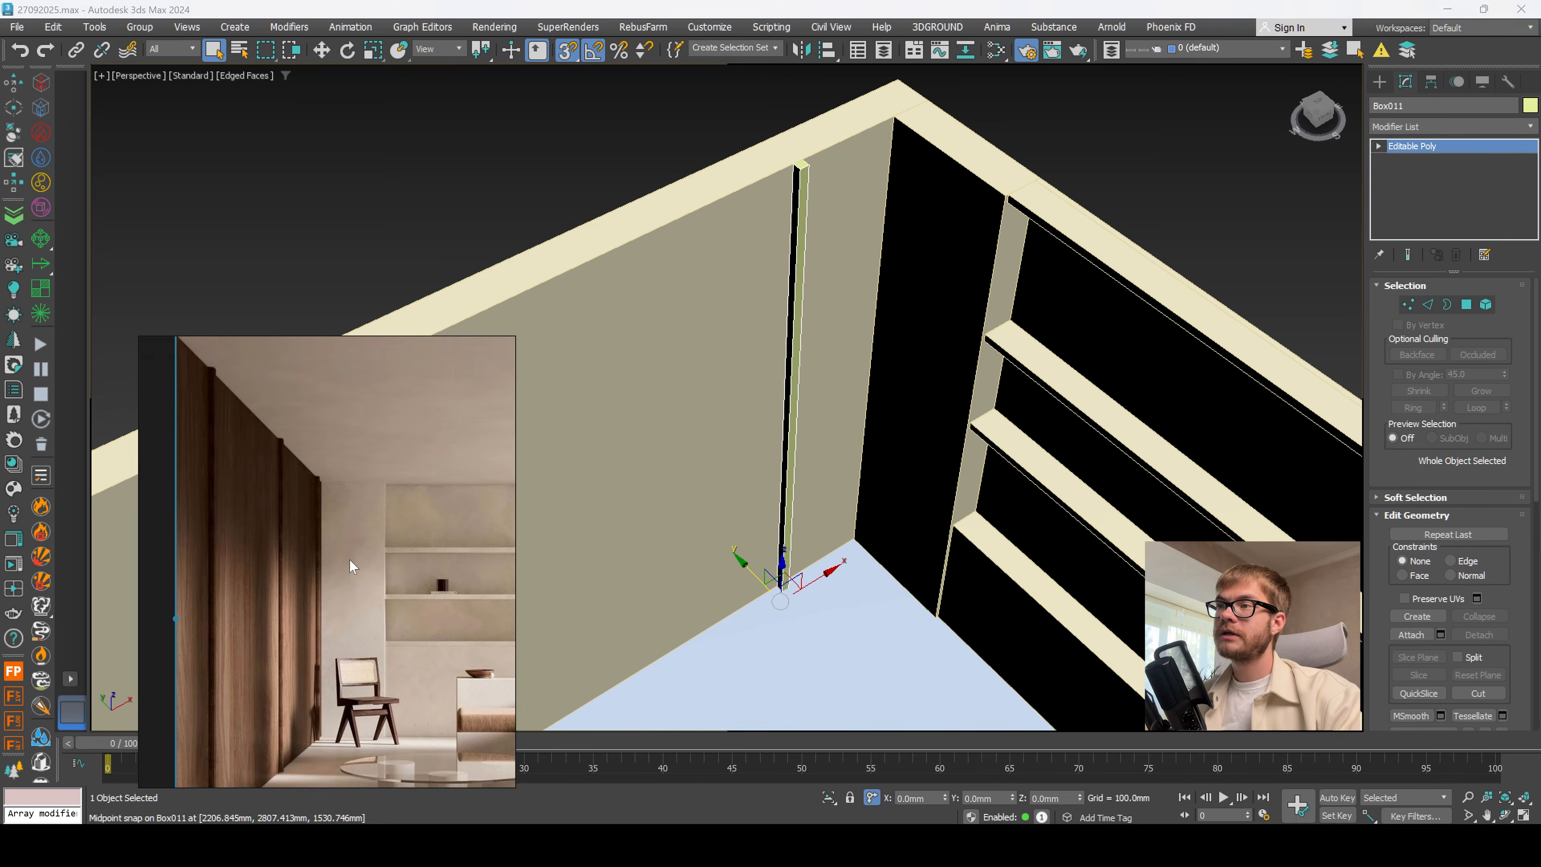
Step: Clone the post along the side wall with two evenly spaced copies, following the reference image
middle_click_drag(350, 563, 323, 581)
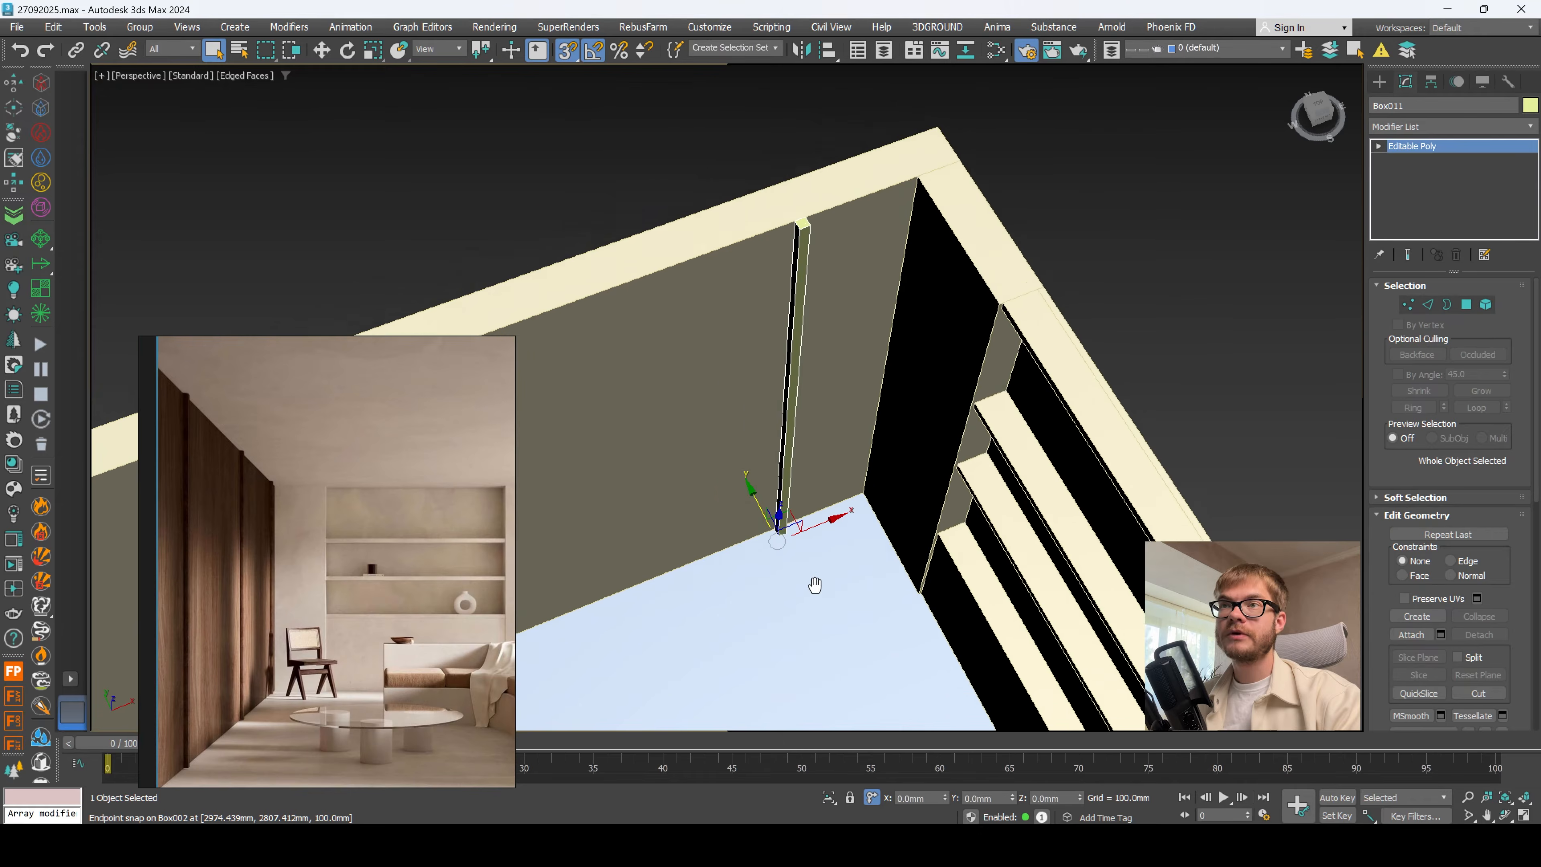
middle_click_drag(818, 585, 766, 528, "alt")
left_click_drag(766, 528, 549, 573, "shift")
left_click(772, 490)
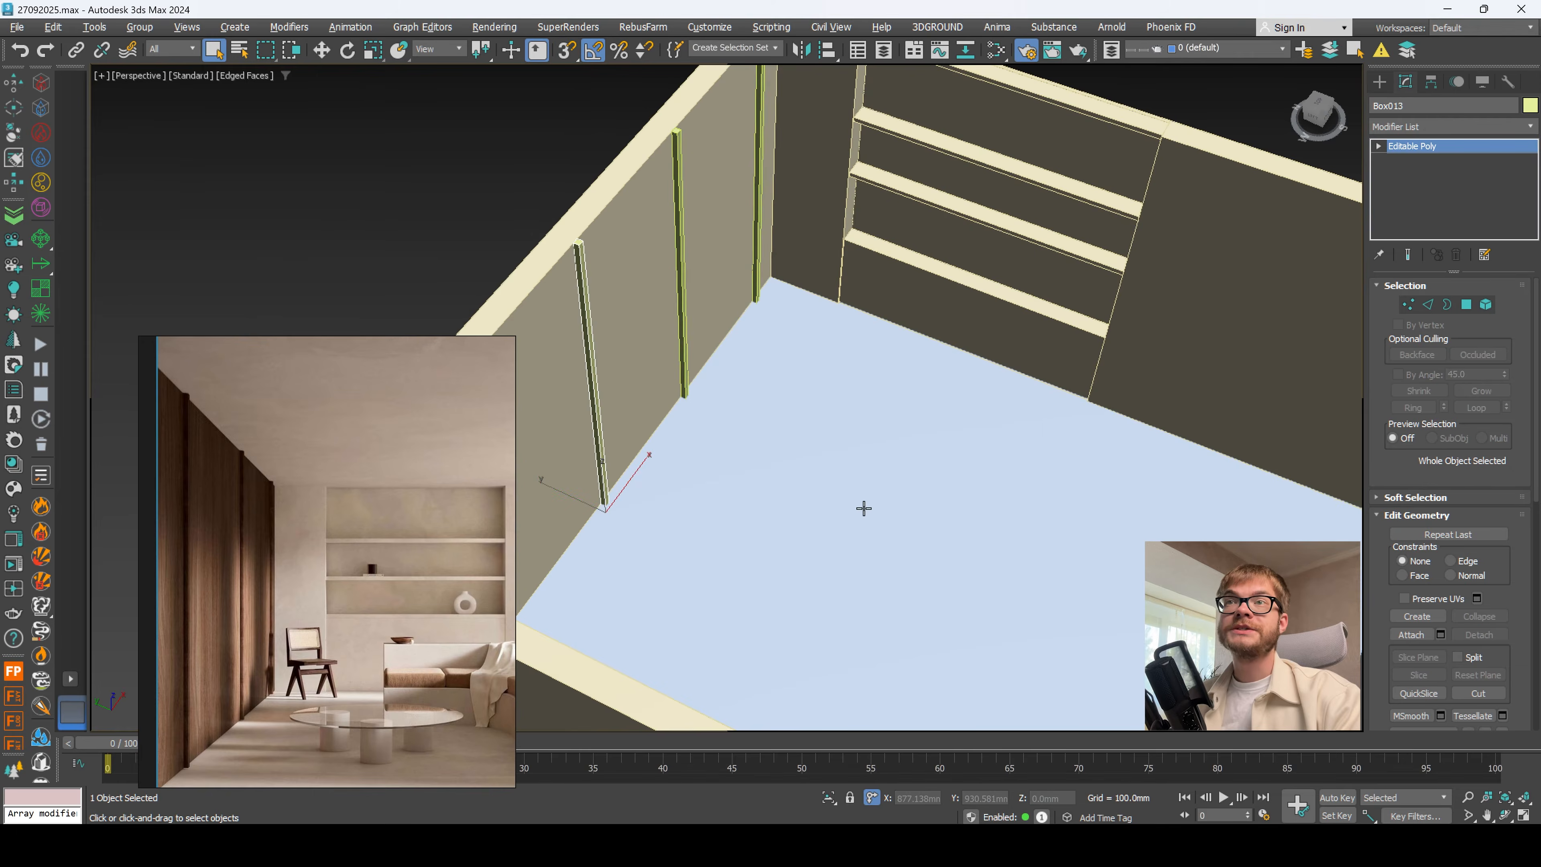
Step: Copy the floor slab upward along Z above the walls as a single independent copy for the ceiling
left_click(858, 541)
scroll(919, 517, "down", 4)
middle_click_drag(918, 517, 969, 491, "alt")
key("w")
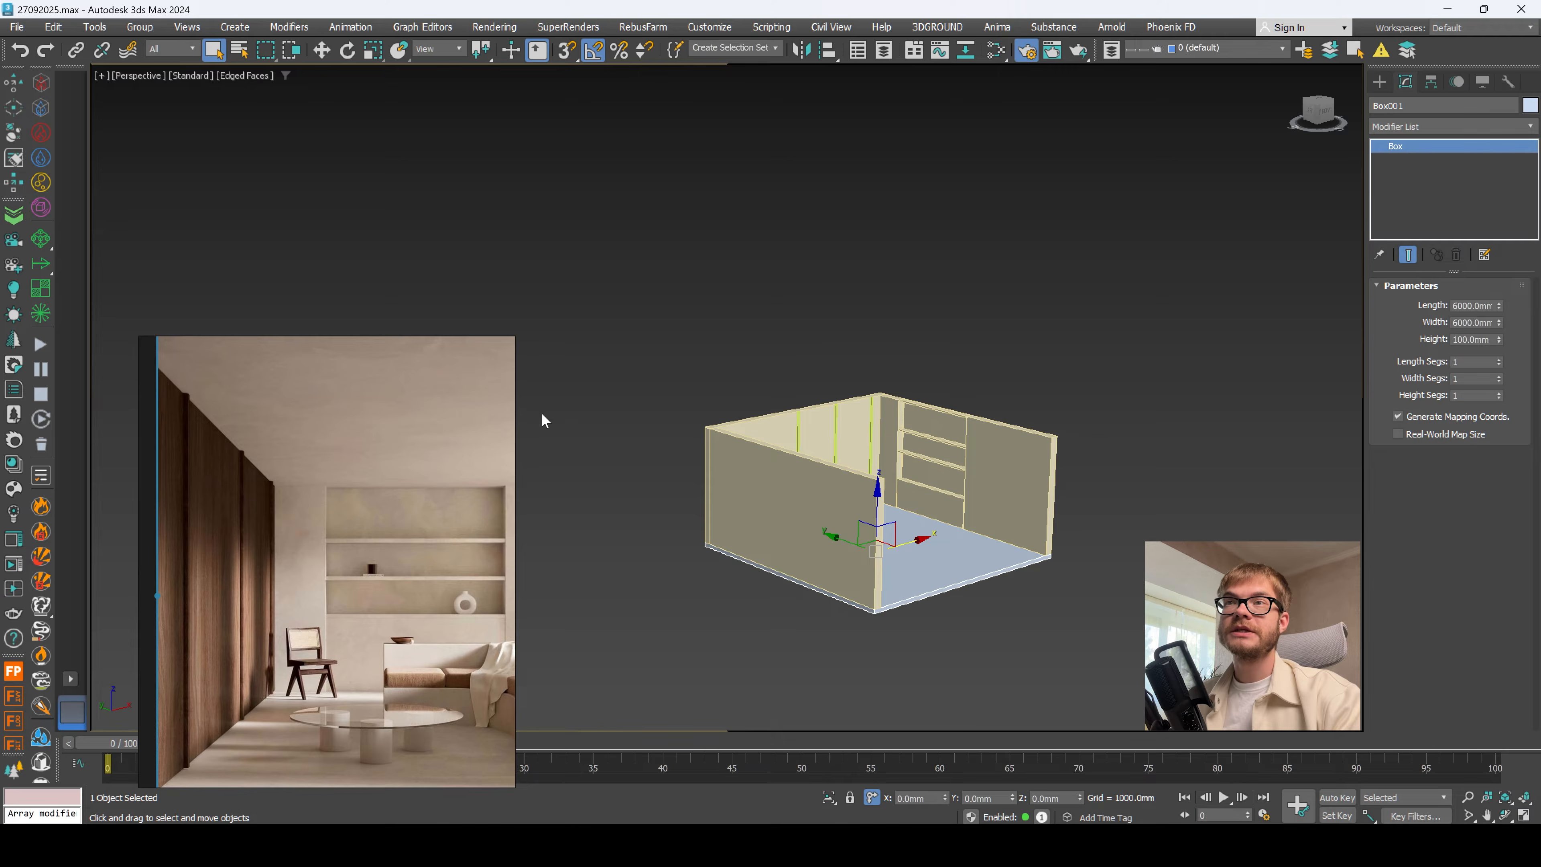
scroll(1039, 426, "up", 3)
middle_click_drag(902, 600, 919, 571)
left_click_drag(809, 544, 804, 312, "shift")
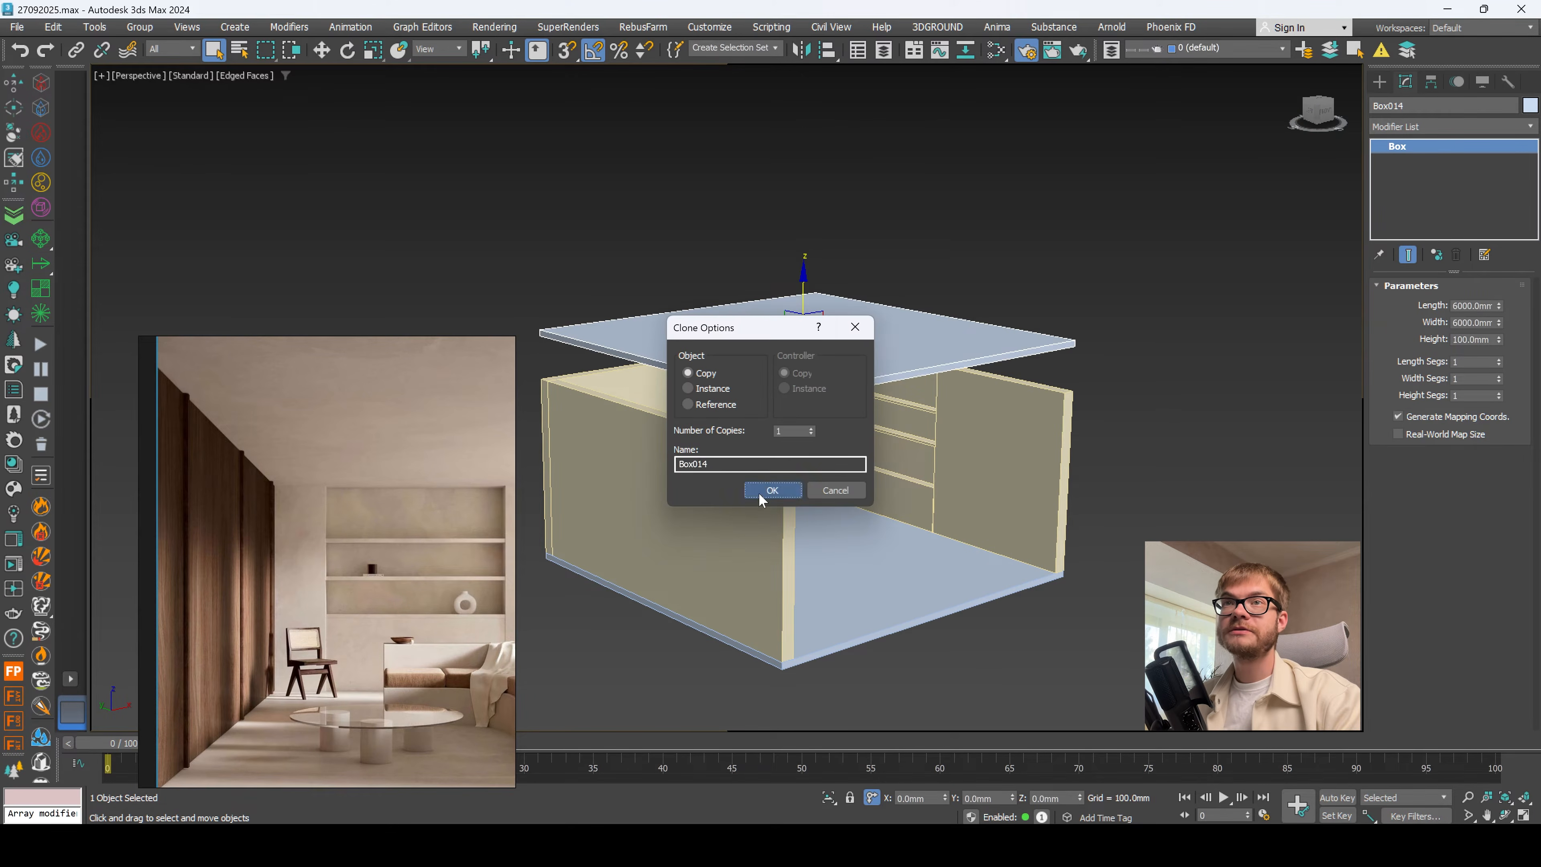
left_click(772, 490)
Step: Lower the ceiling slab along Z and snap it onto the walls' top edge
scroll(671, 395, "up", 3)
left_click_drag(765, 400, 763, 497)
key("q")
middle_click_drag(803, 499, 913, 587, "alt")
scroll(890, 544, "down", 3)
scroll(893, 565, "down", 4)
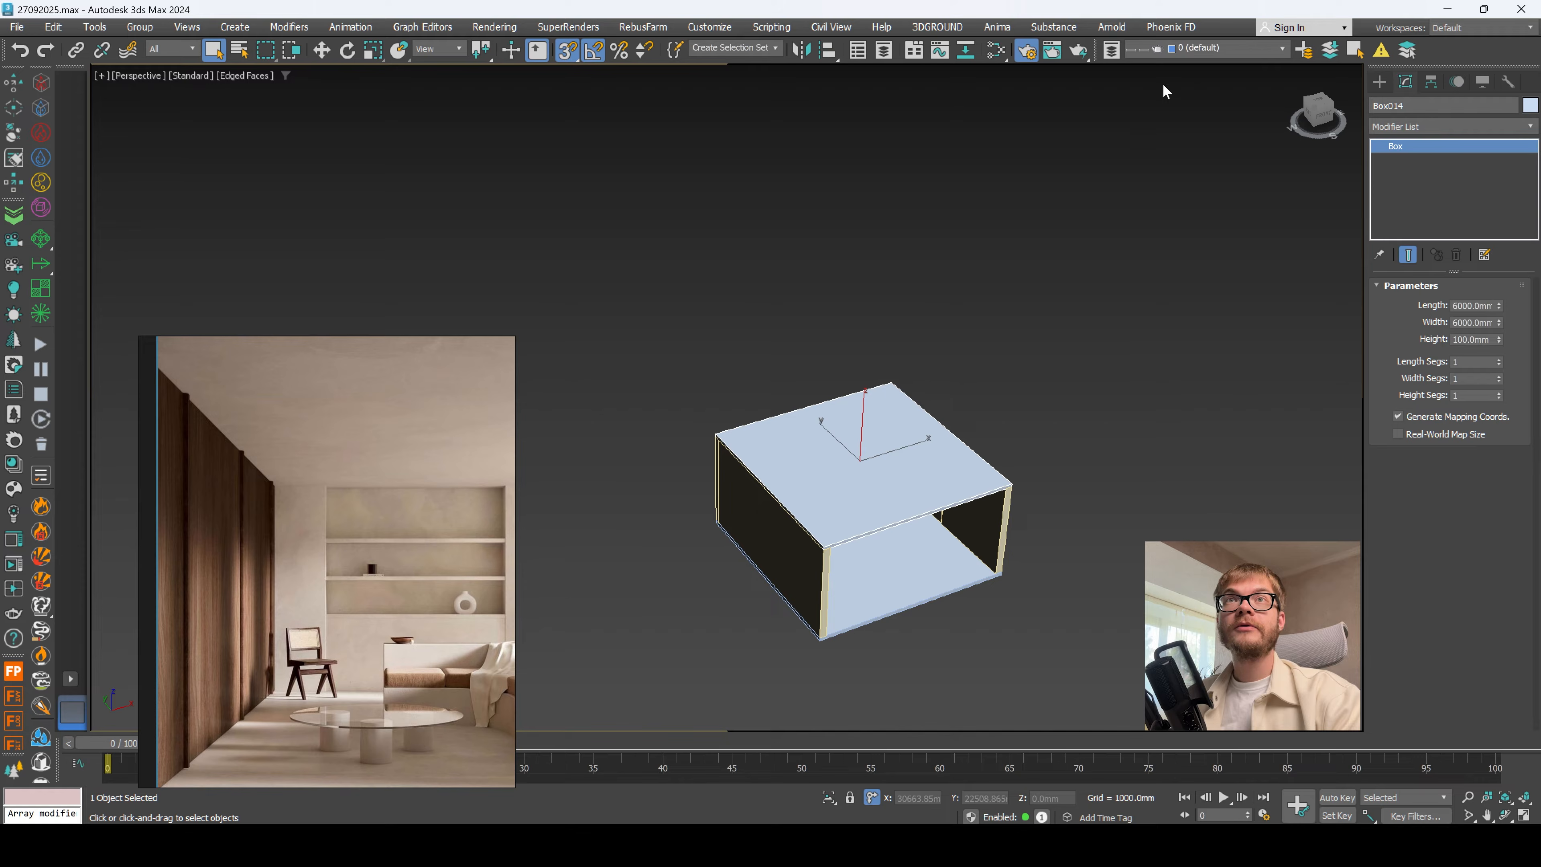
Step: Create a new layer with the ceiling slab selected, keeping the default name
left_click(1187, 51)
left_click(1304, 51)
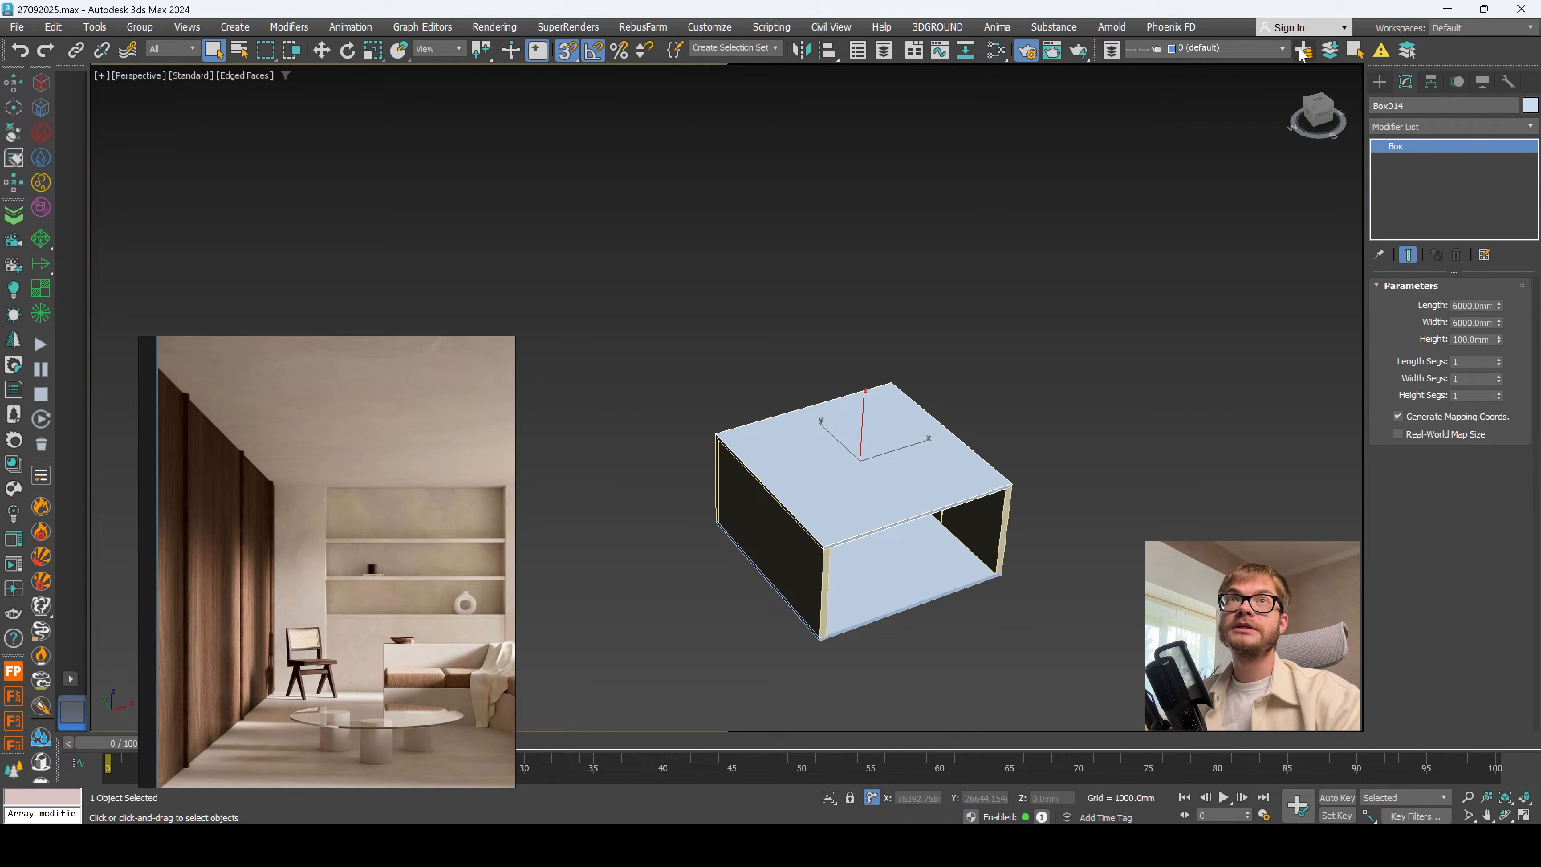
left_click(745, 447)
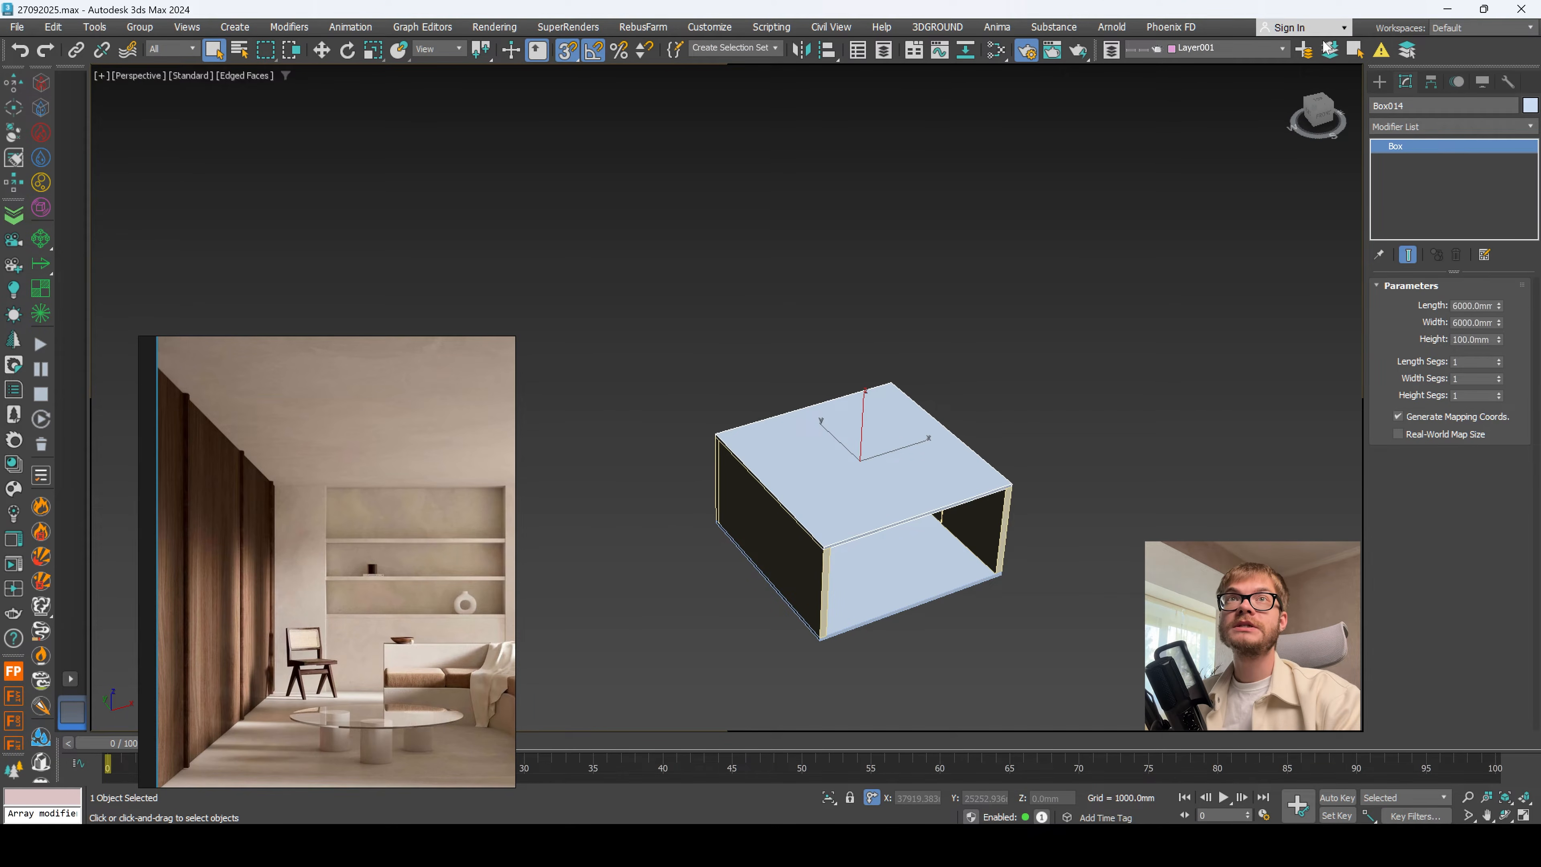
left_click(1220, 47)
left_click(1203, 74)
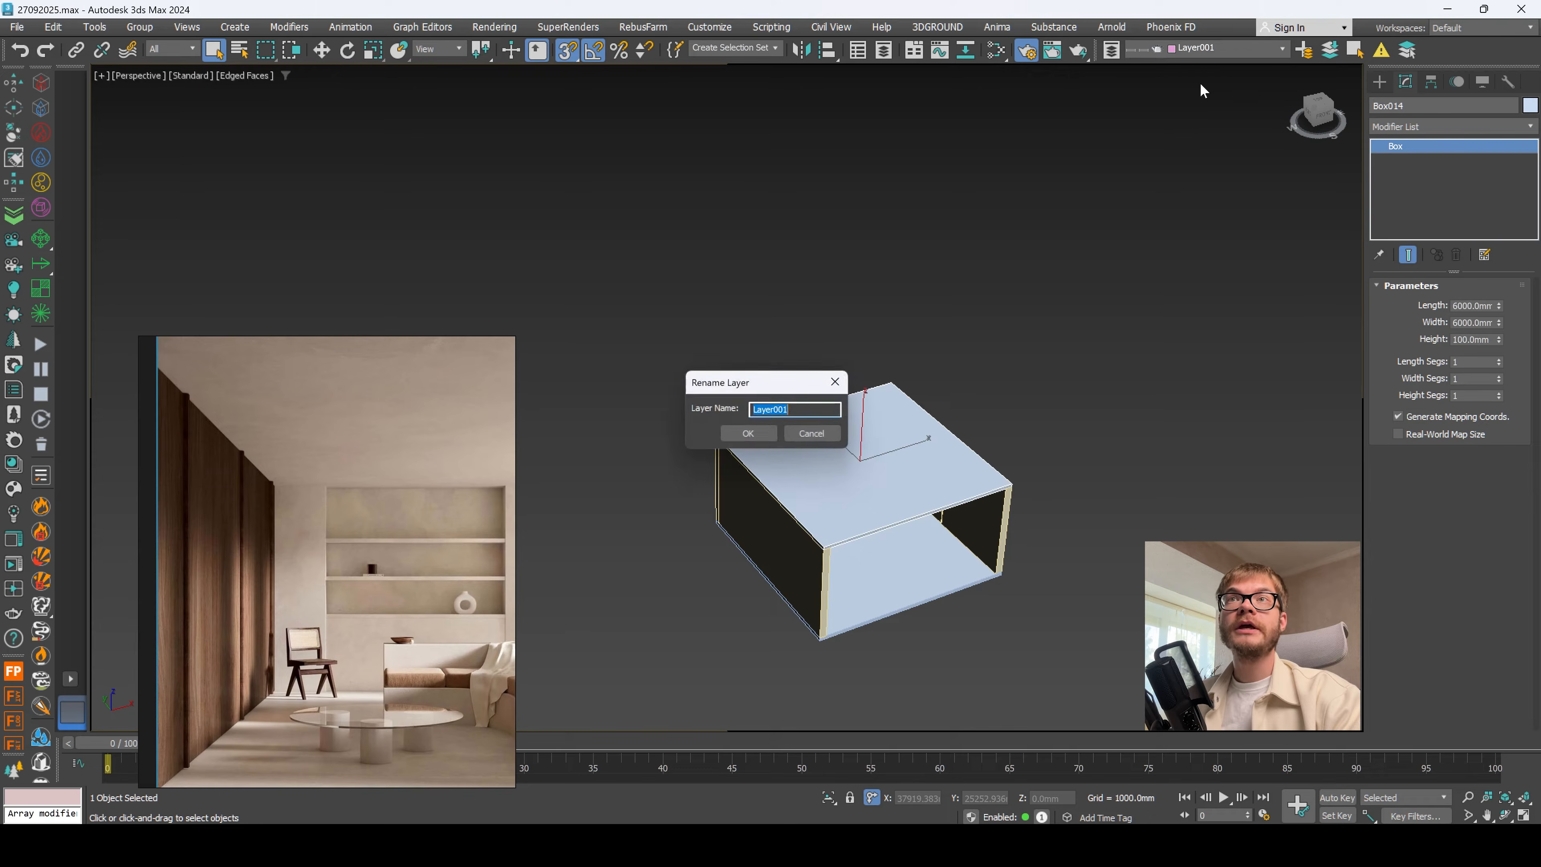
left_click(841, 382)
Step: Rename the new layer Ceiling and hide that layer to open up the room from above
left_click(1187, 48)
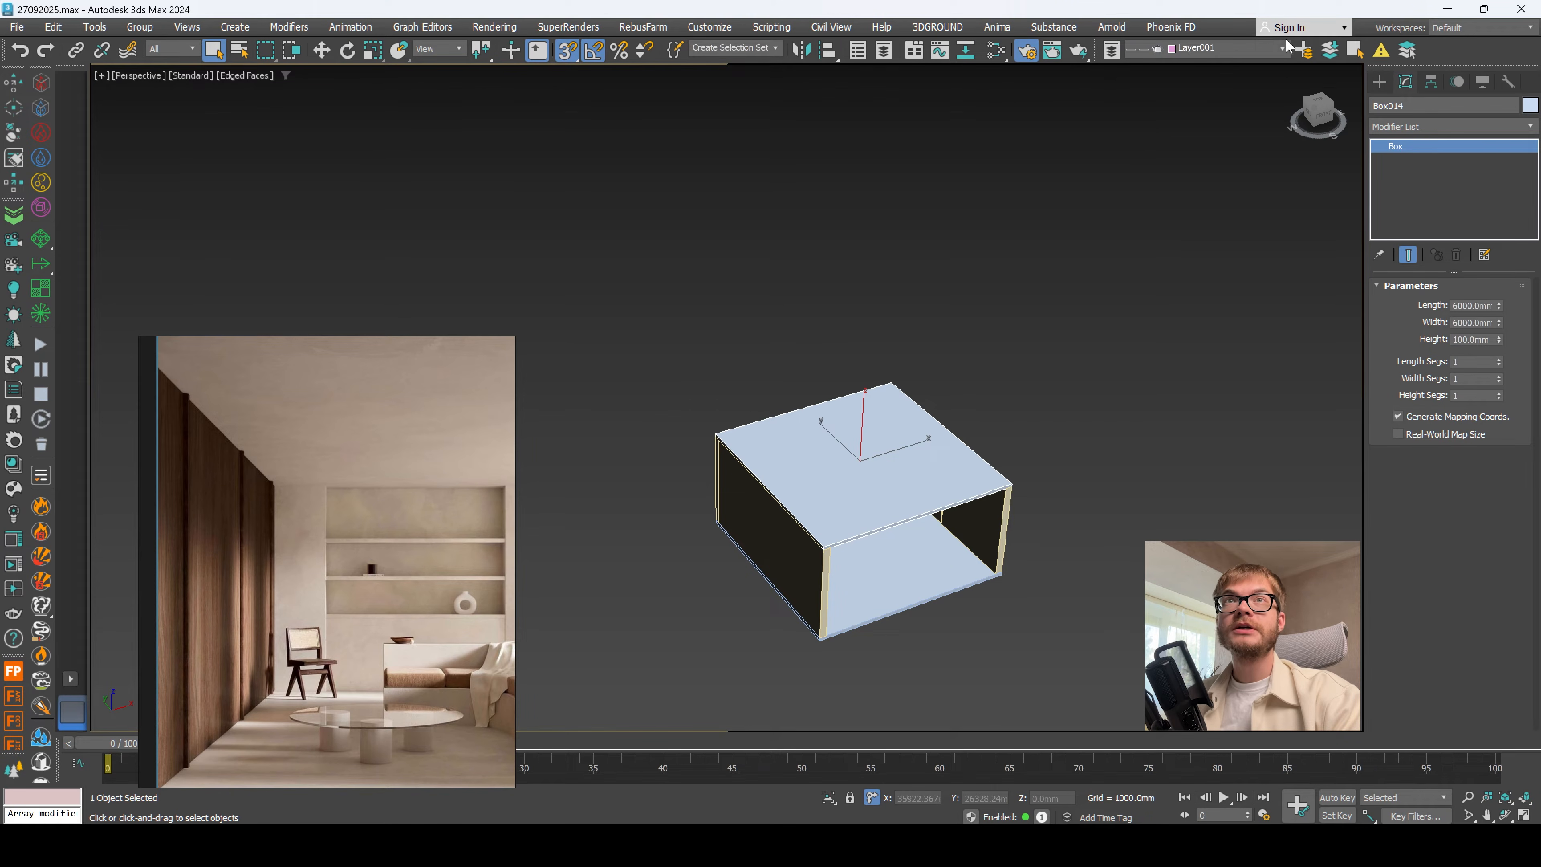
left_click(1256, 48)
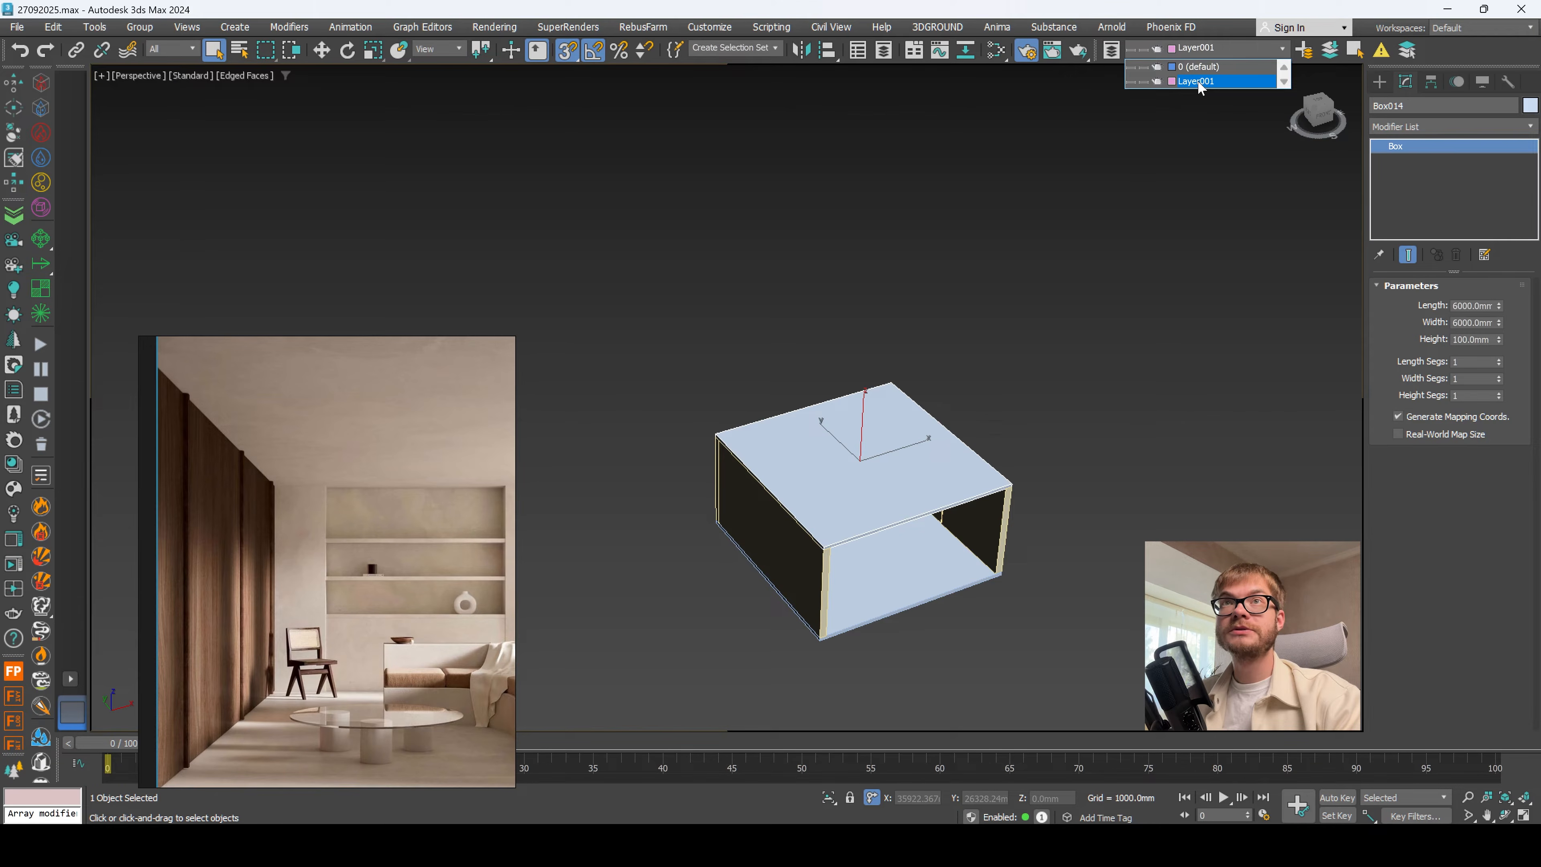
left_click(1198, 79)
type("Судш")
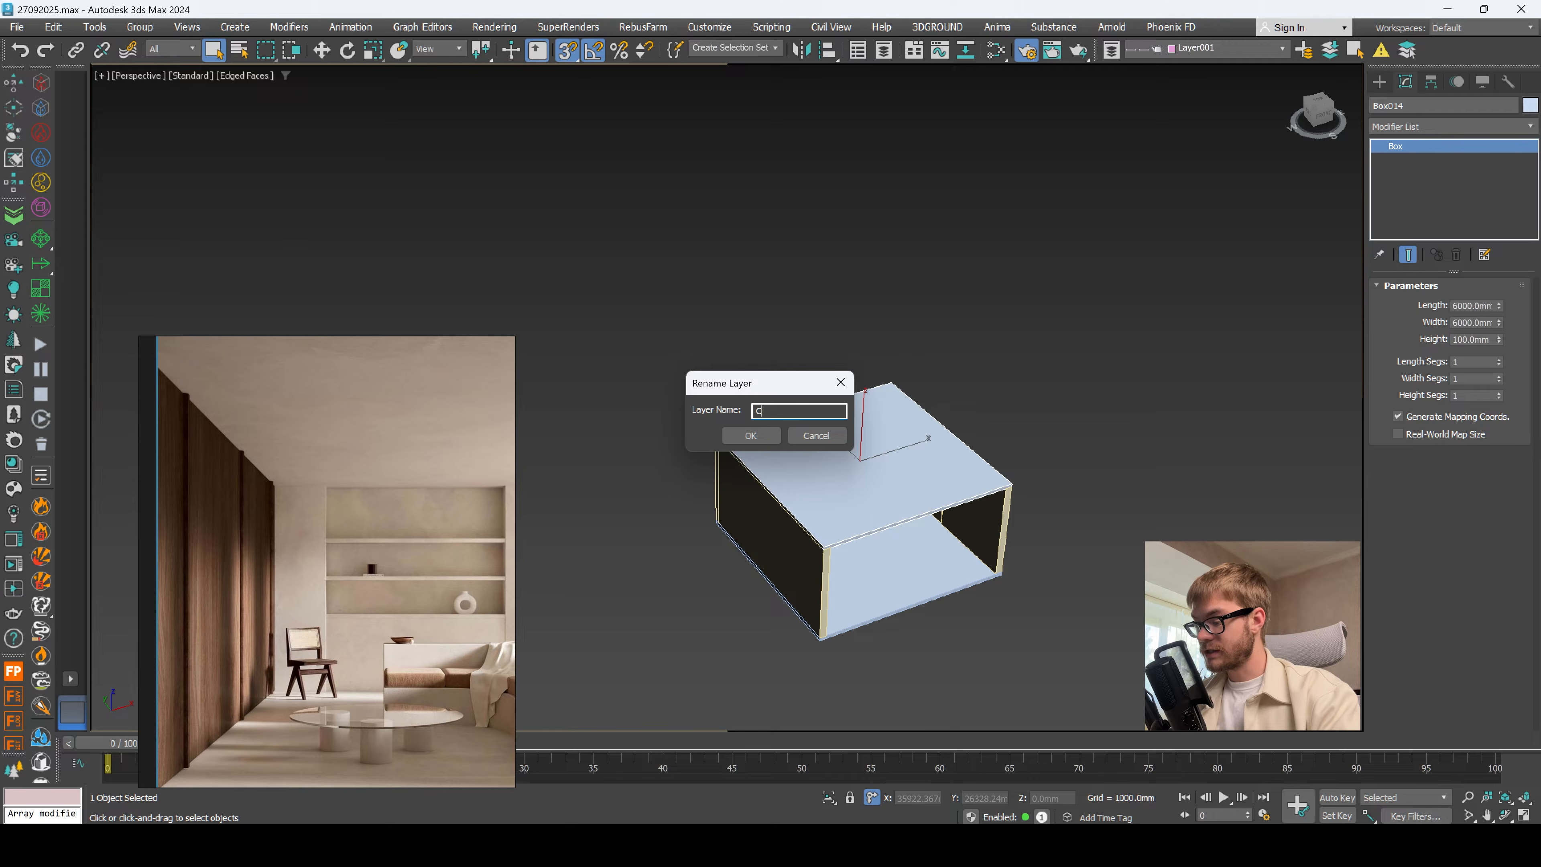
type("iling")
key("Return")
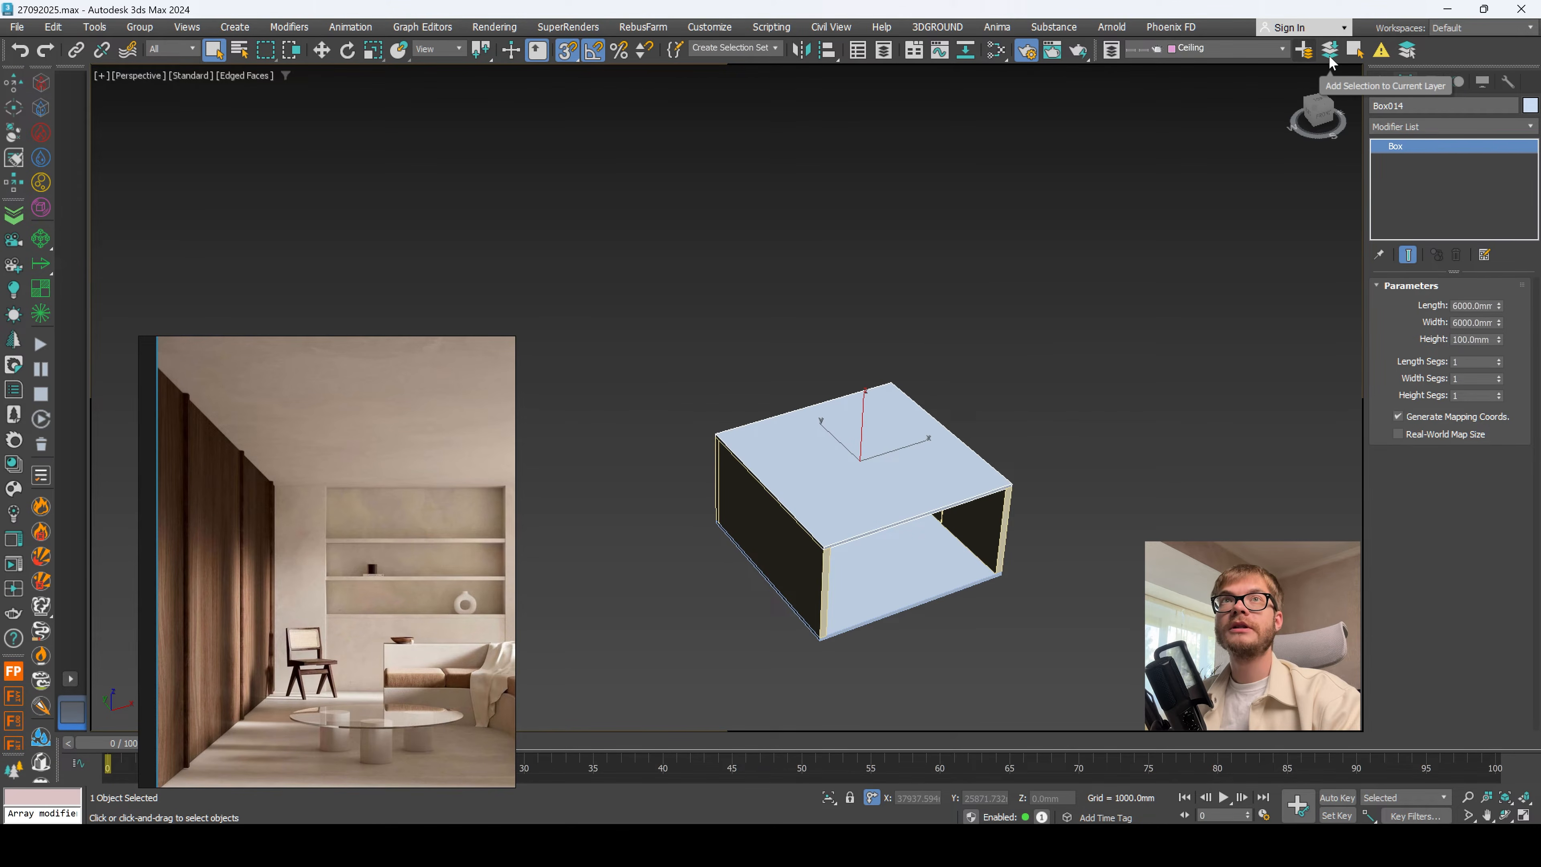
left_click(1232, 49)
left_click(1131, 81)
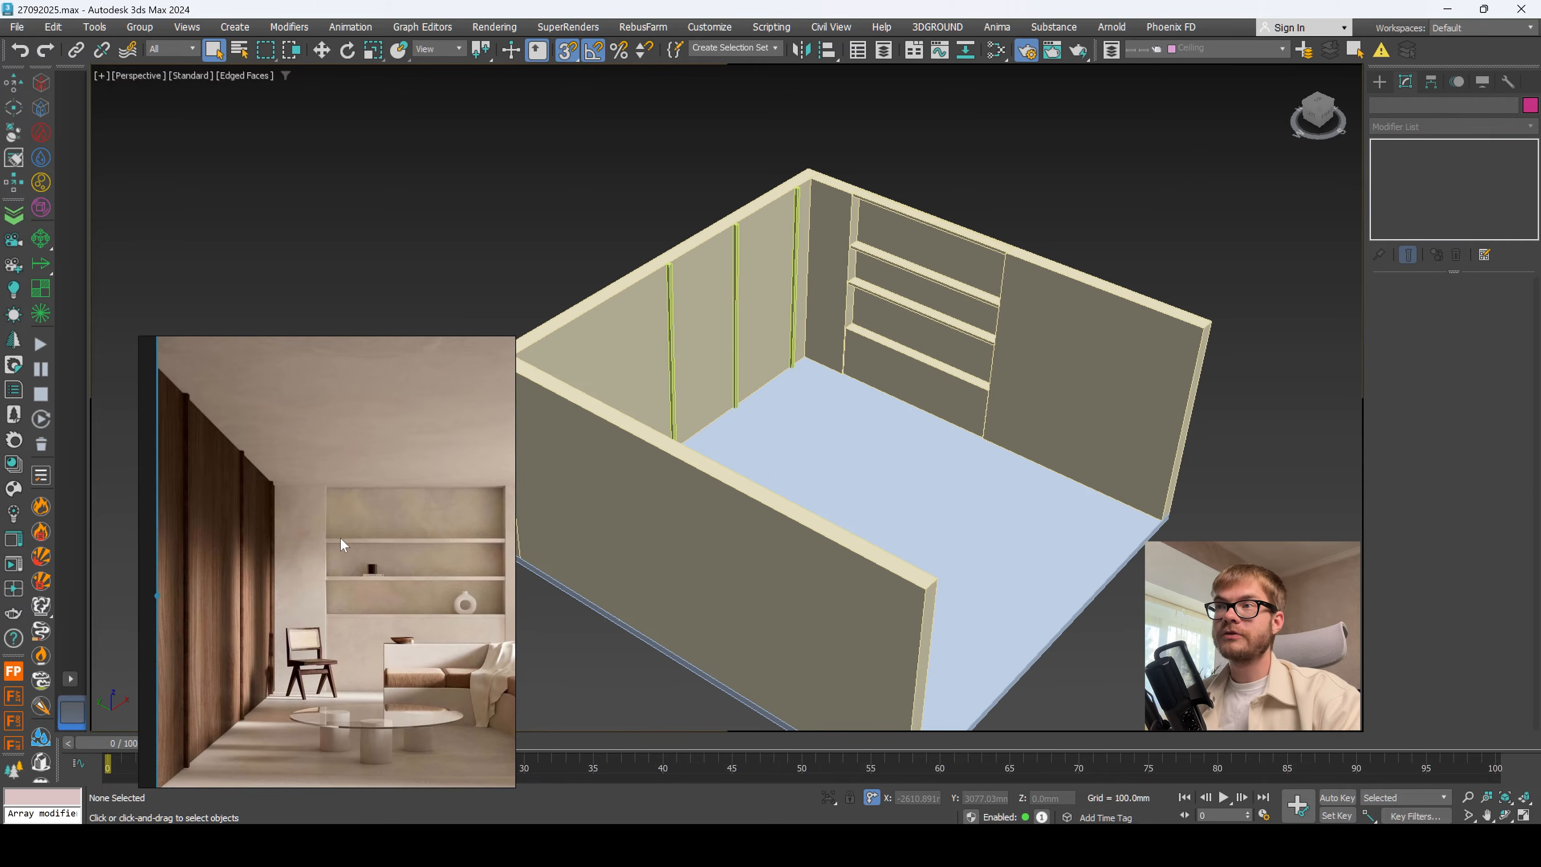
Step: Compare the open room with the reference image and examine its sofa, table, chair and carpet
scroll(340, 538, "down", 2)
middle_click_drag(358, 541, 316, 543)
middle_click_drag(850, 419, 870, 506, "alt")
scroll(879, 459, "down", 3)
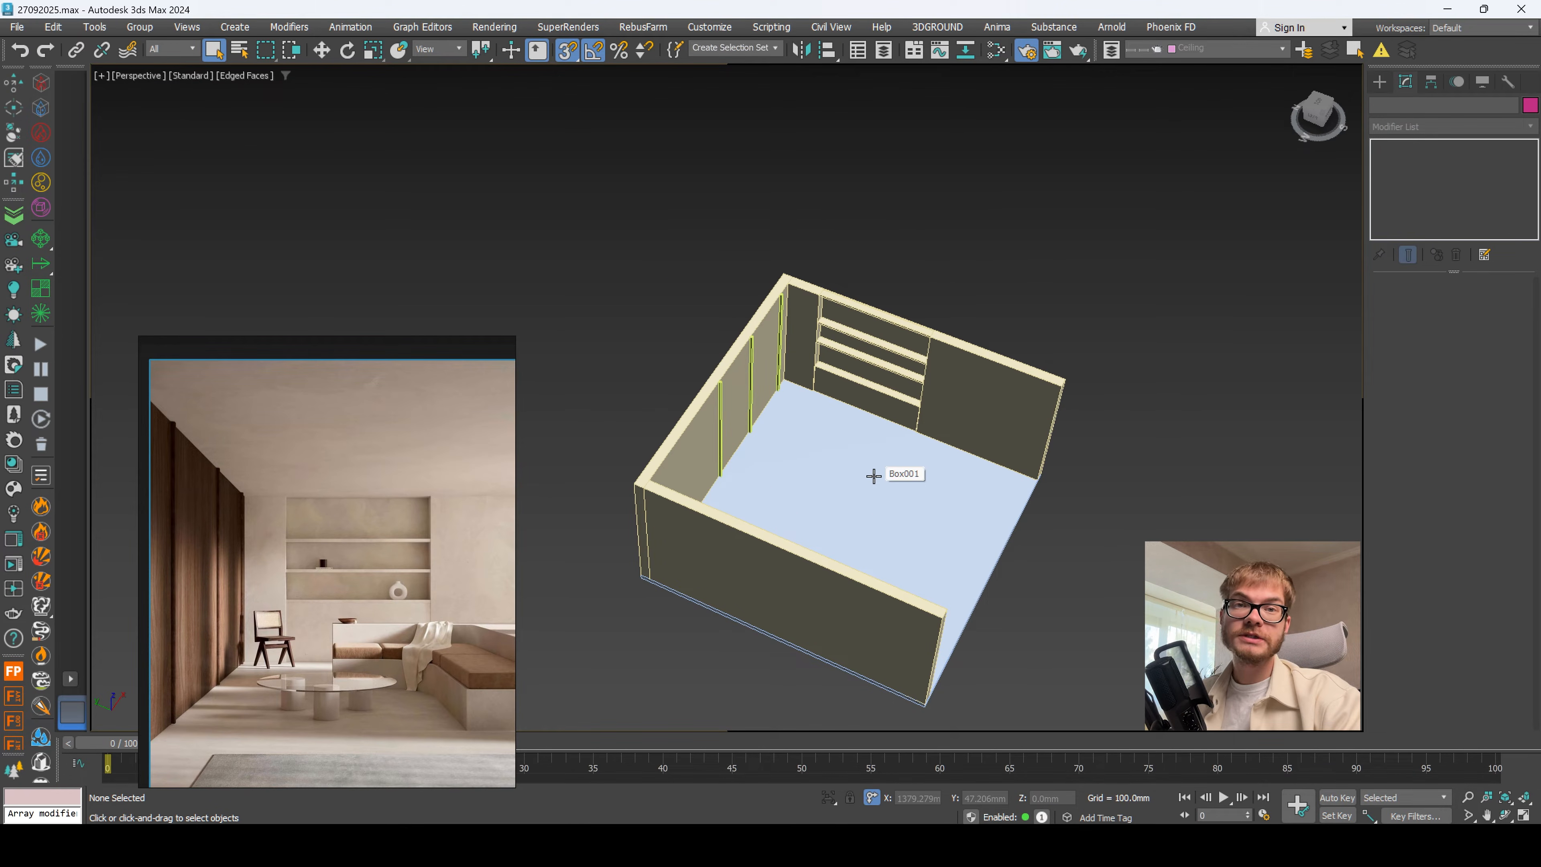
middle_click_drag(427, 623, 401, 603)
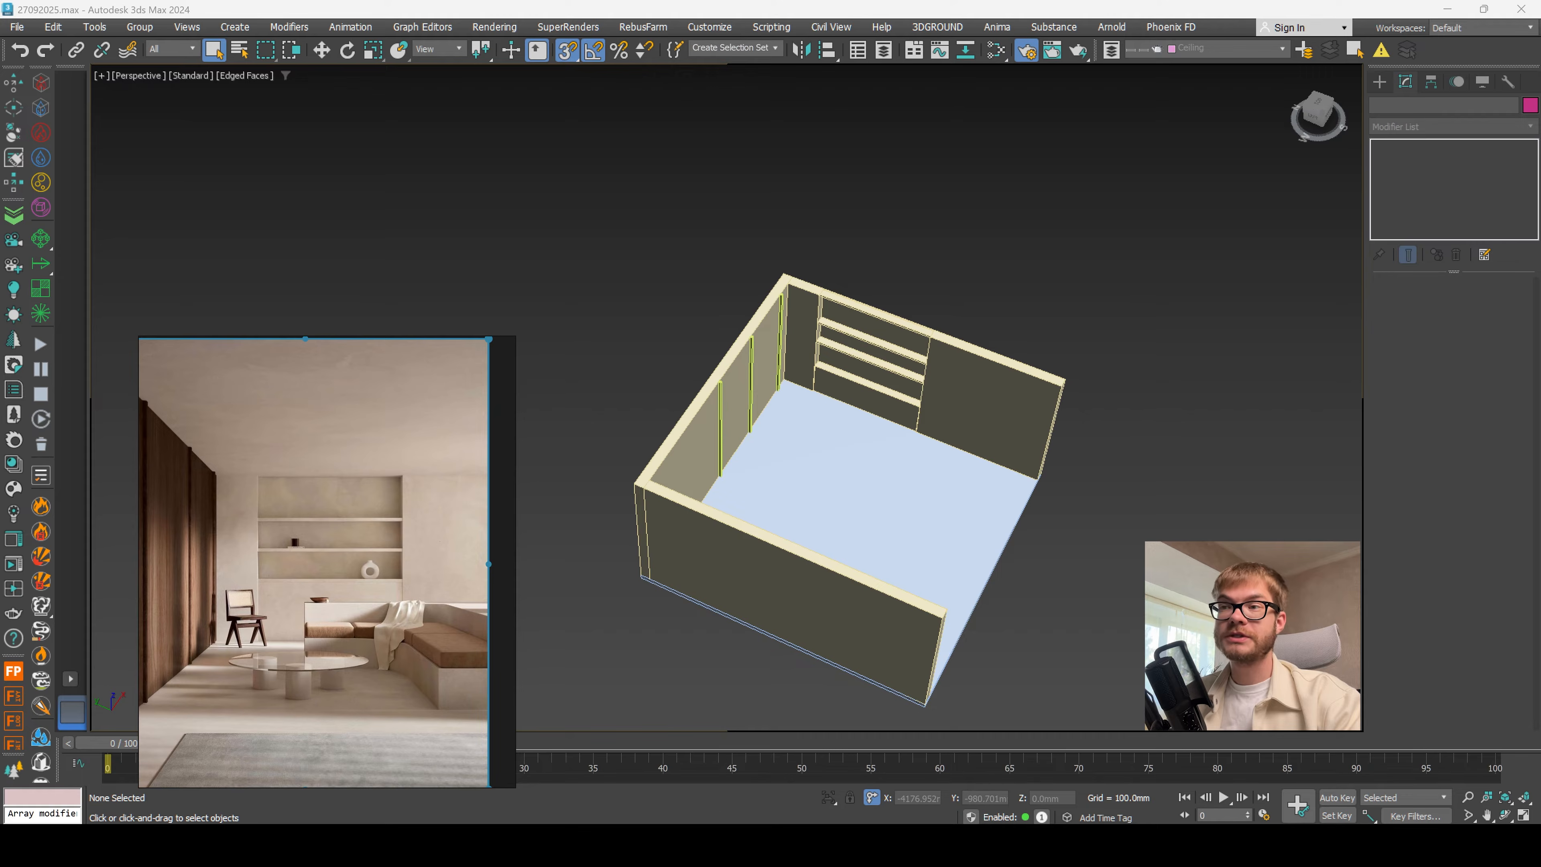
Step: Switch to File Explorer, view the project's Scene and Models folders, and arrange the window beside the reference image
left_click(680, 789)
left_click_drag(486, 210, 824, 183)
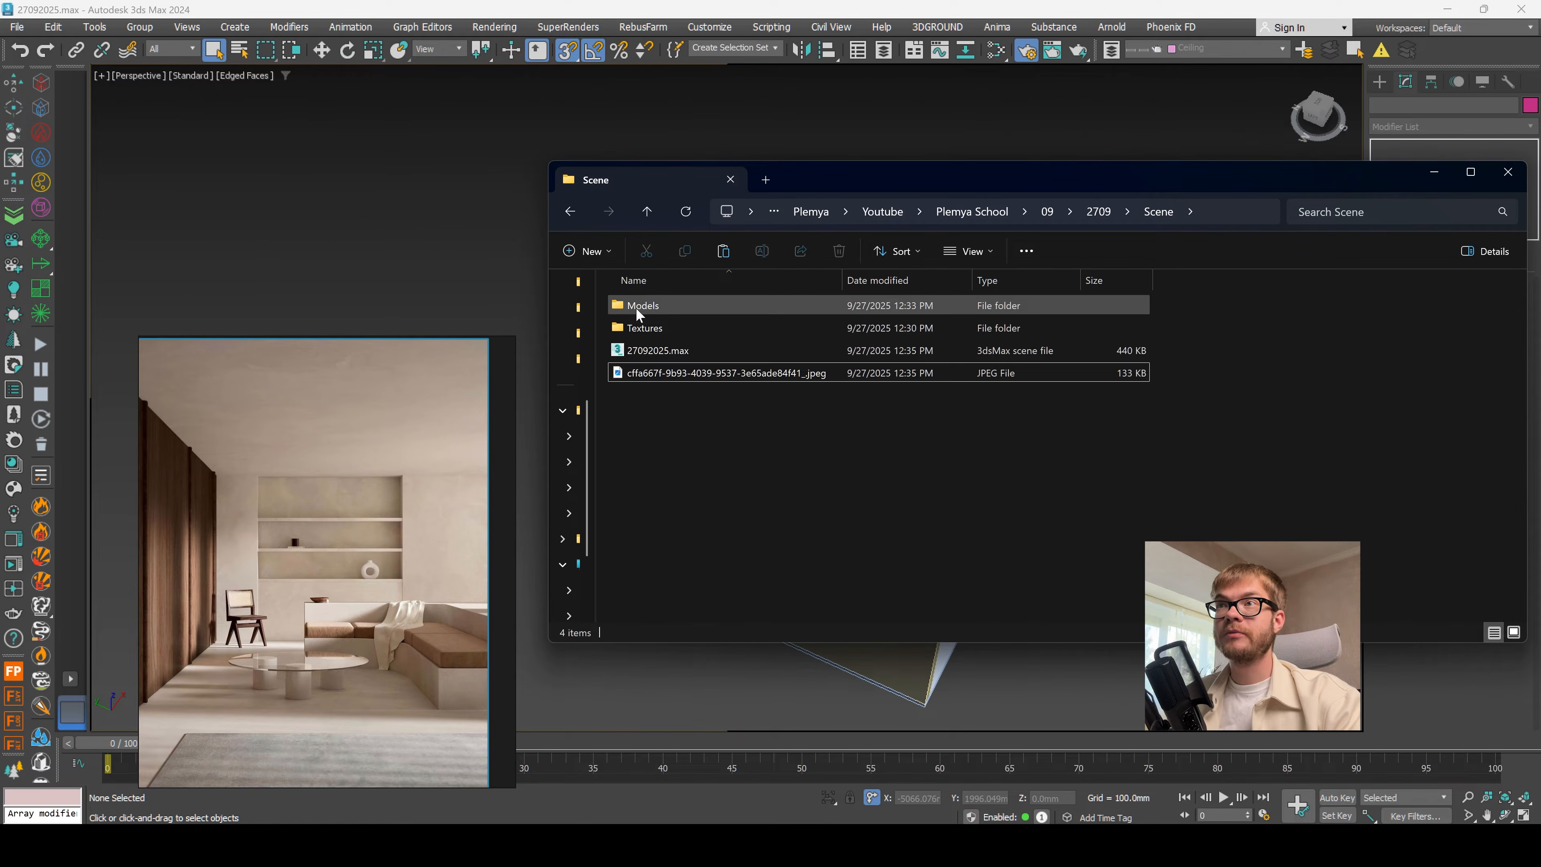
double_click(634, 305)
key("alt+Left")
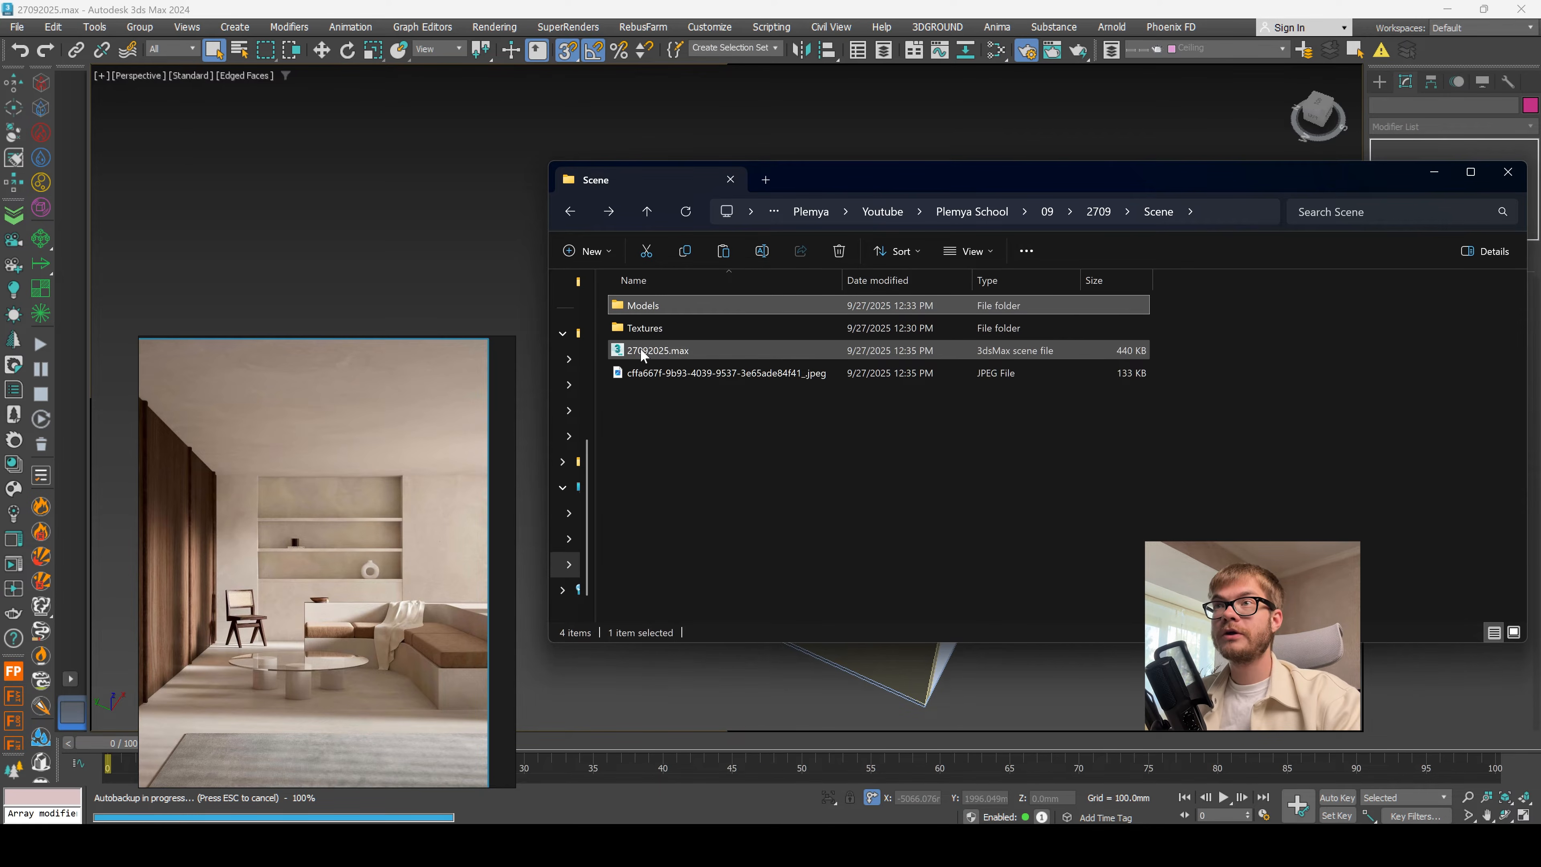
left_click(644, 349)
key("alt+Right")
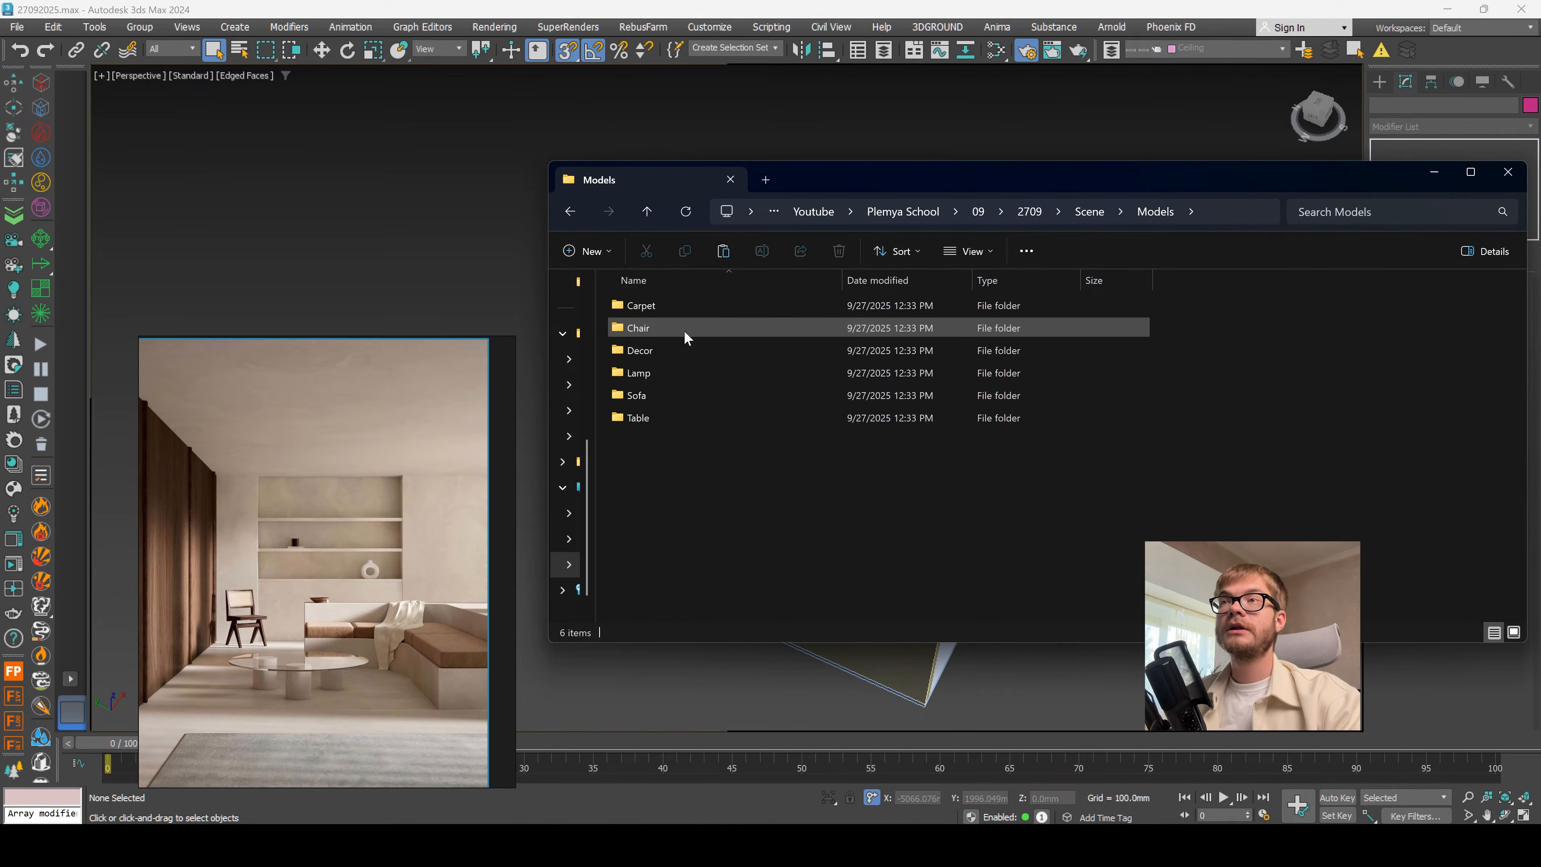
left_click_drag(843, 177, 784, 152)
left_click_drag(377, 356, 328, 355)
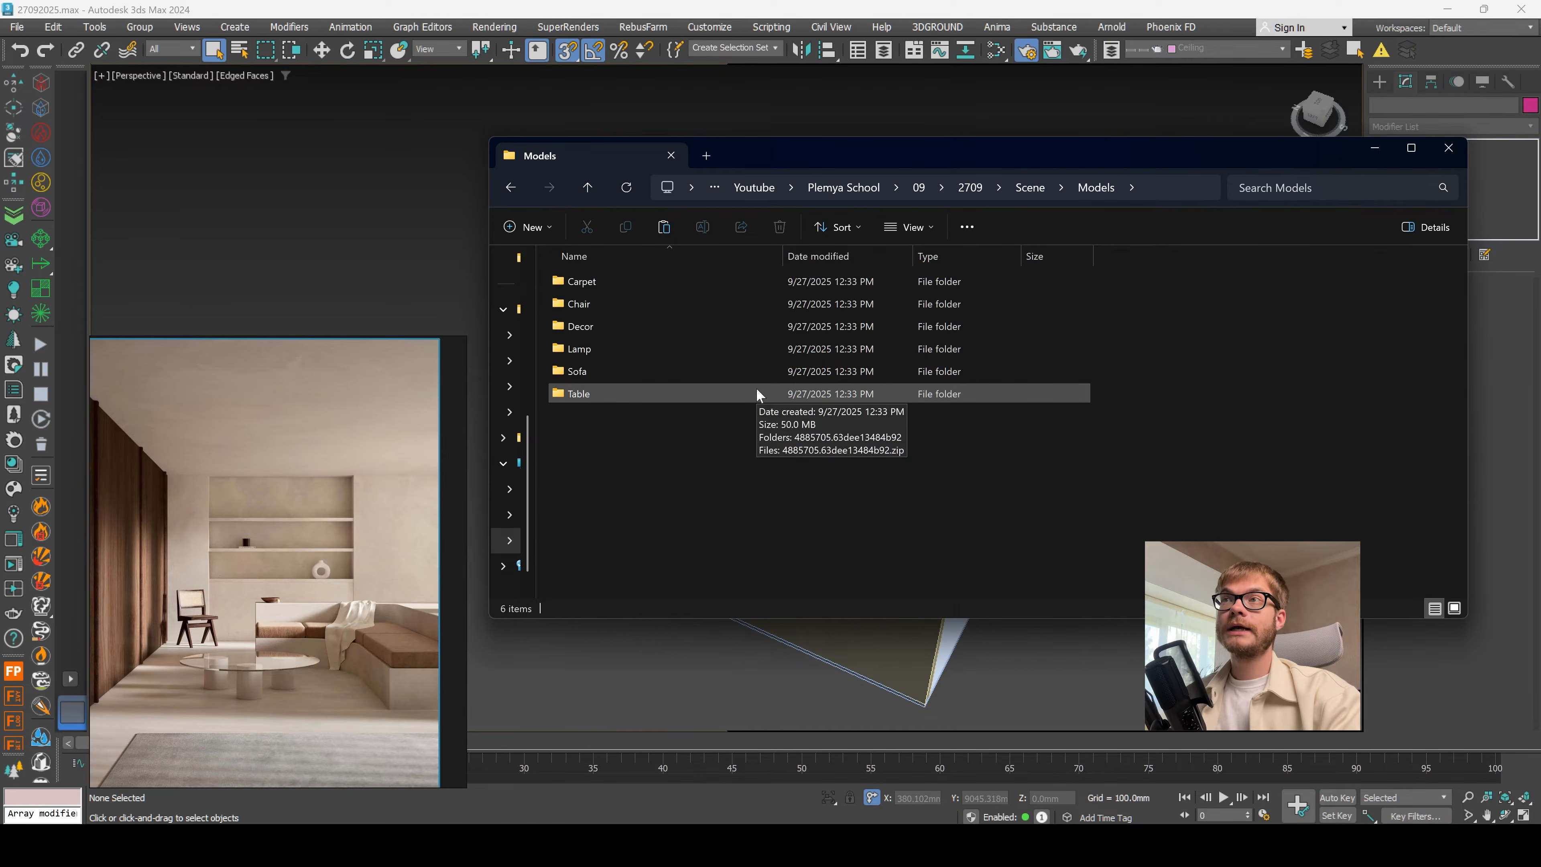
left_click_drag(752, 159, 765, 308)
Step: Open the extracted chair model's folder inside Models > Chair and view the chair in the reference image closer
key("alt+Left")
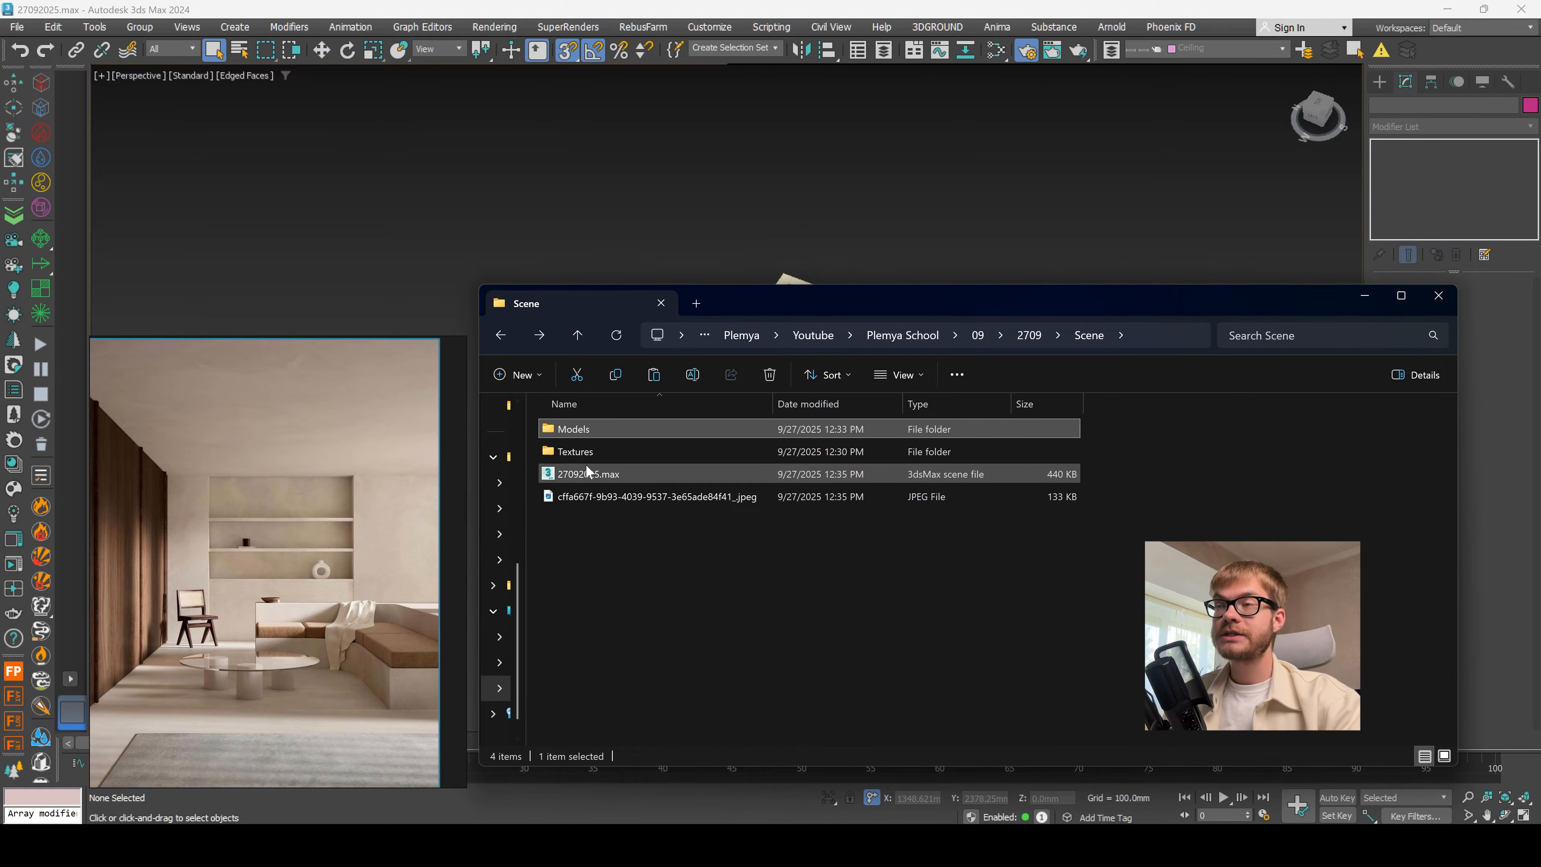
double_click(574, 433)
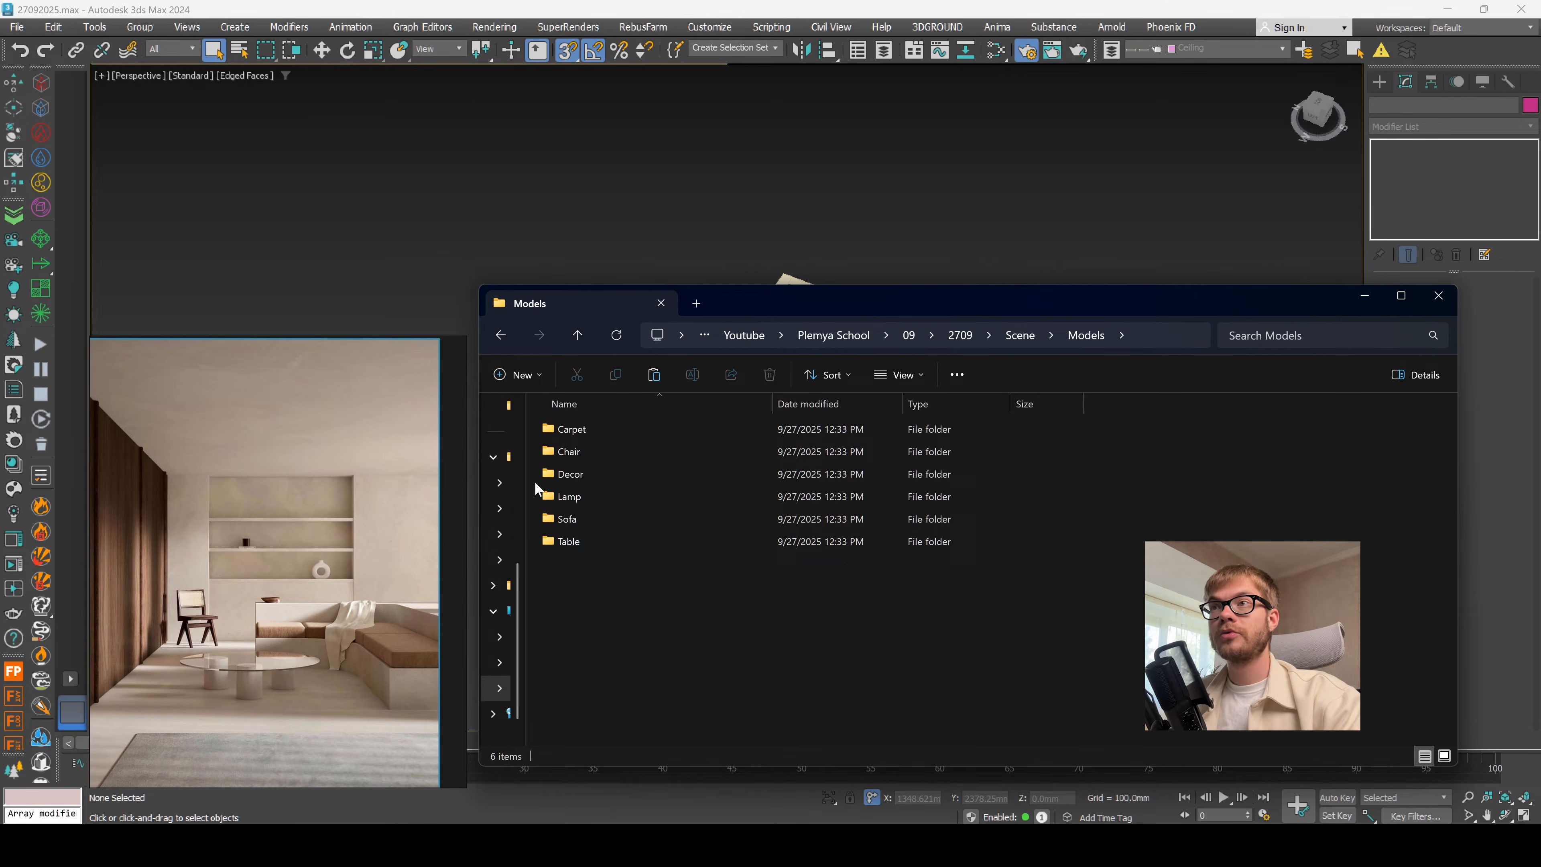
double_click(593, 449)
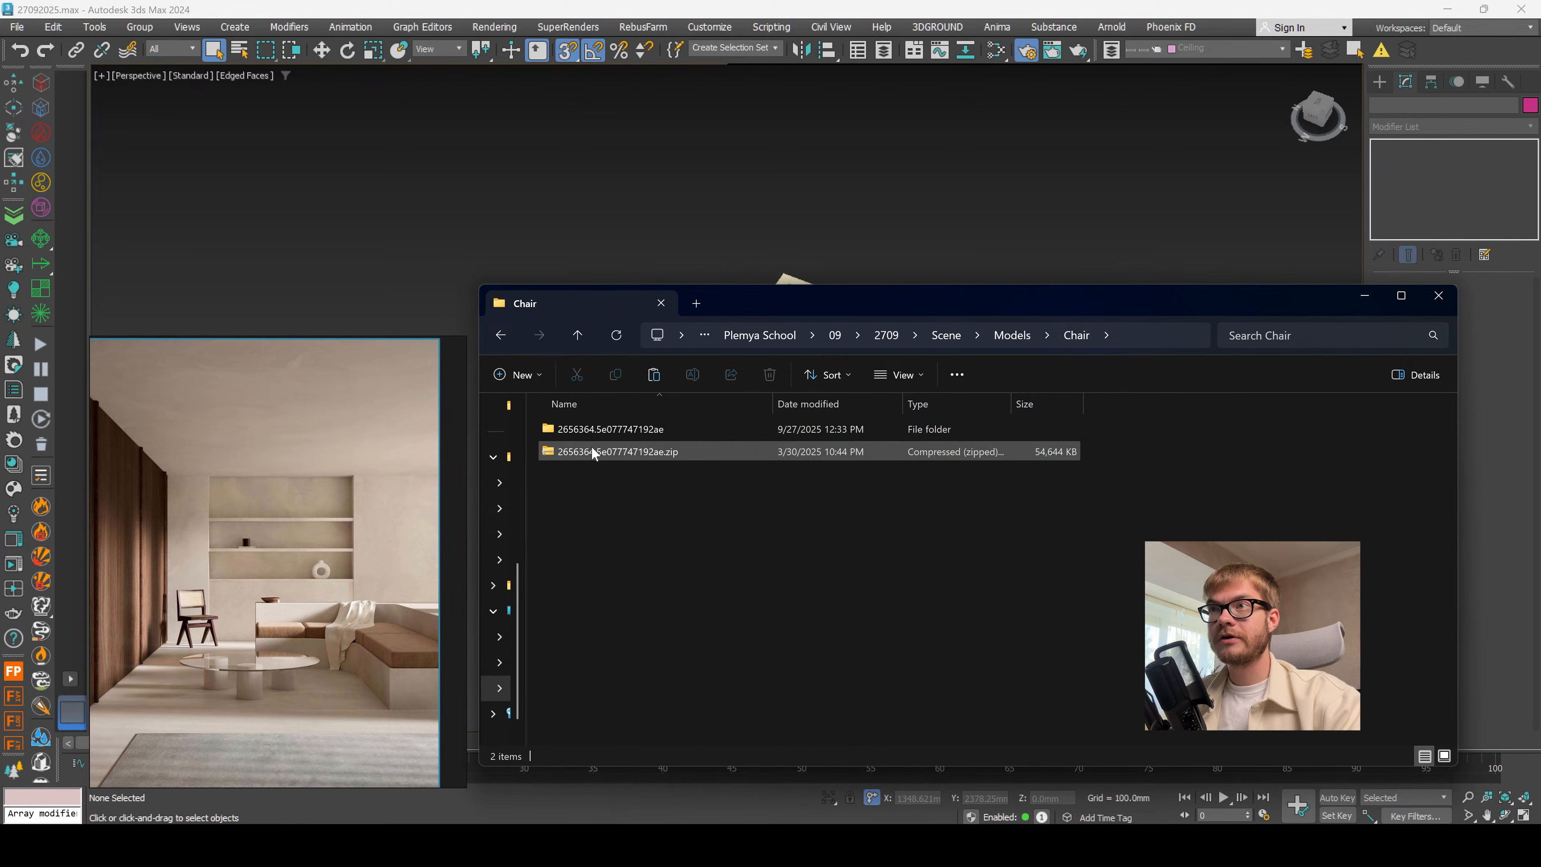
double_click(586, 425)
scroll(188, 661, "up", 2)
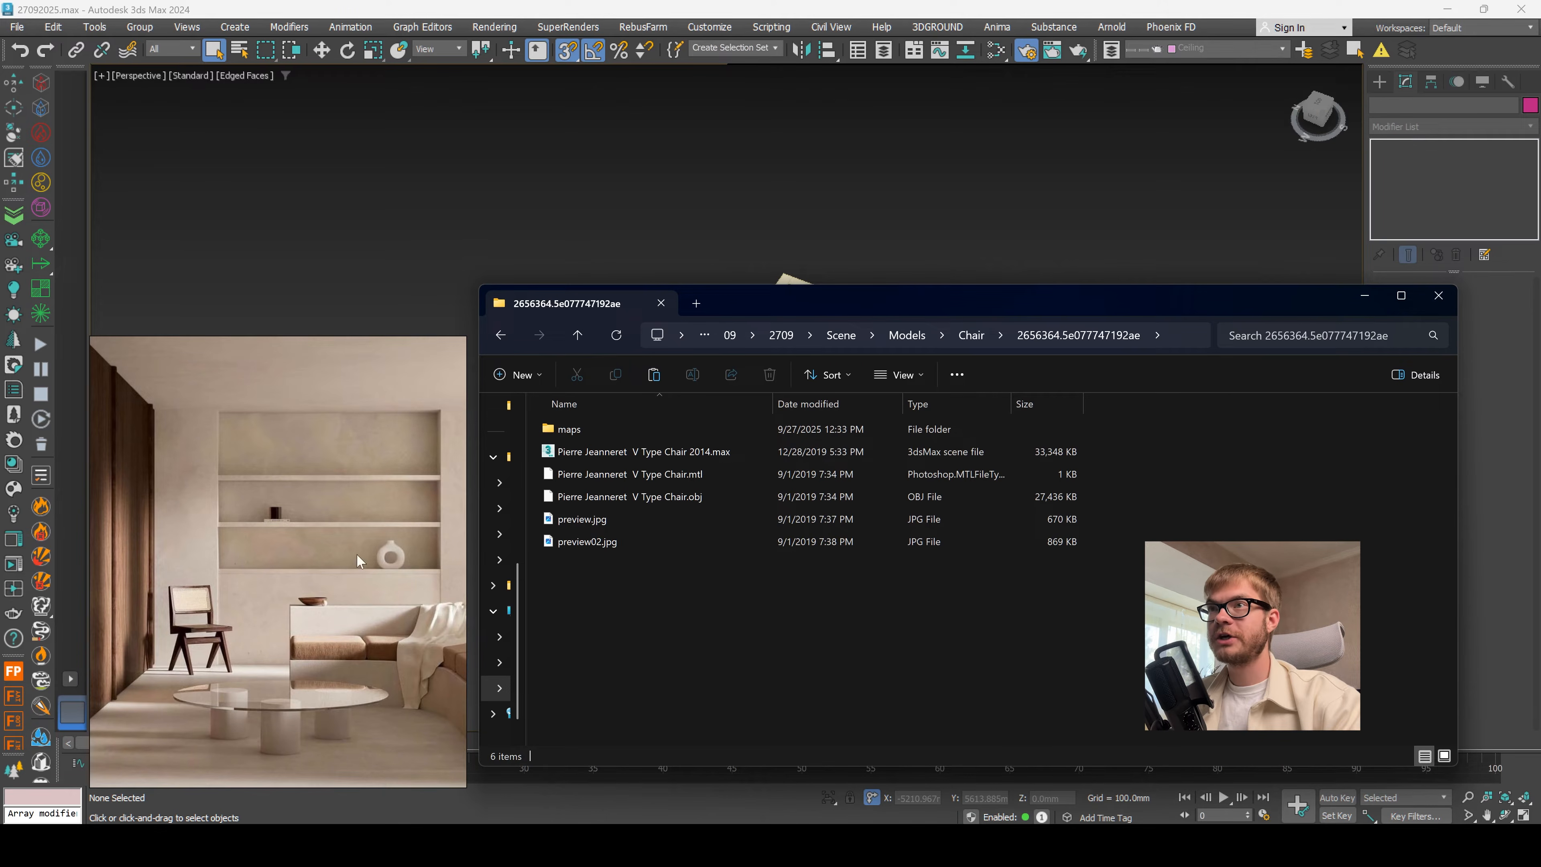
Step: Merge the Pierre Jeanneret V Type Chair 2014.max model into the scene and move the chair inside the room near the wall posts
left_click_drag(782, 295, 768, 402)
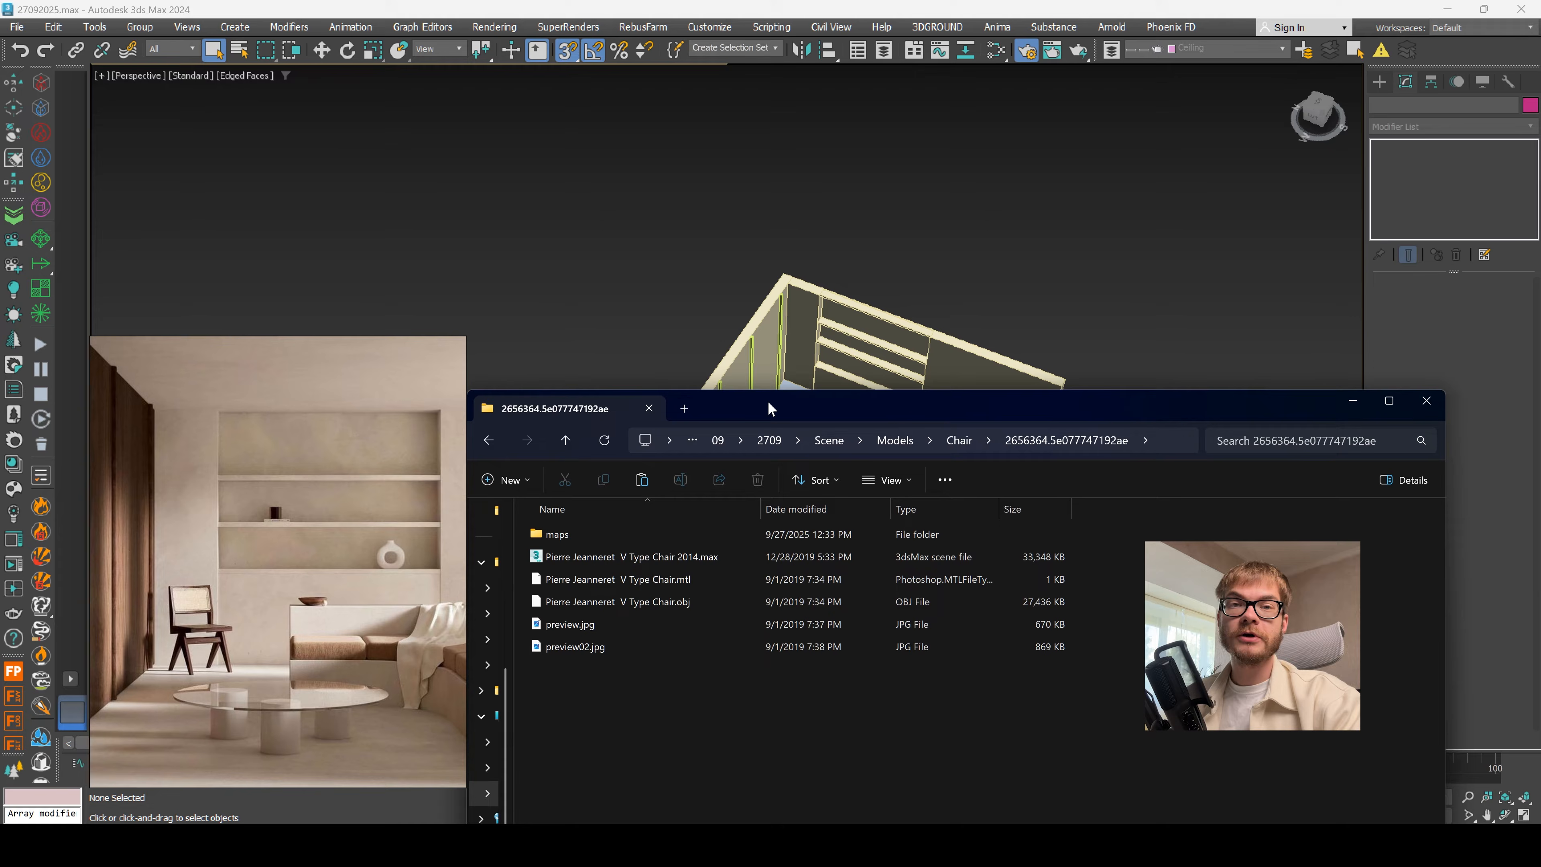
scroll(220, 644, "up", 1)
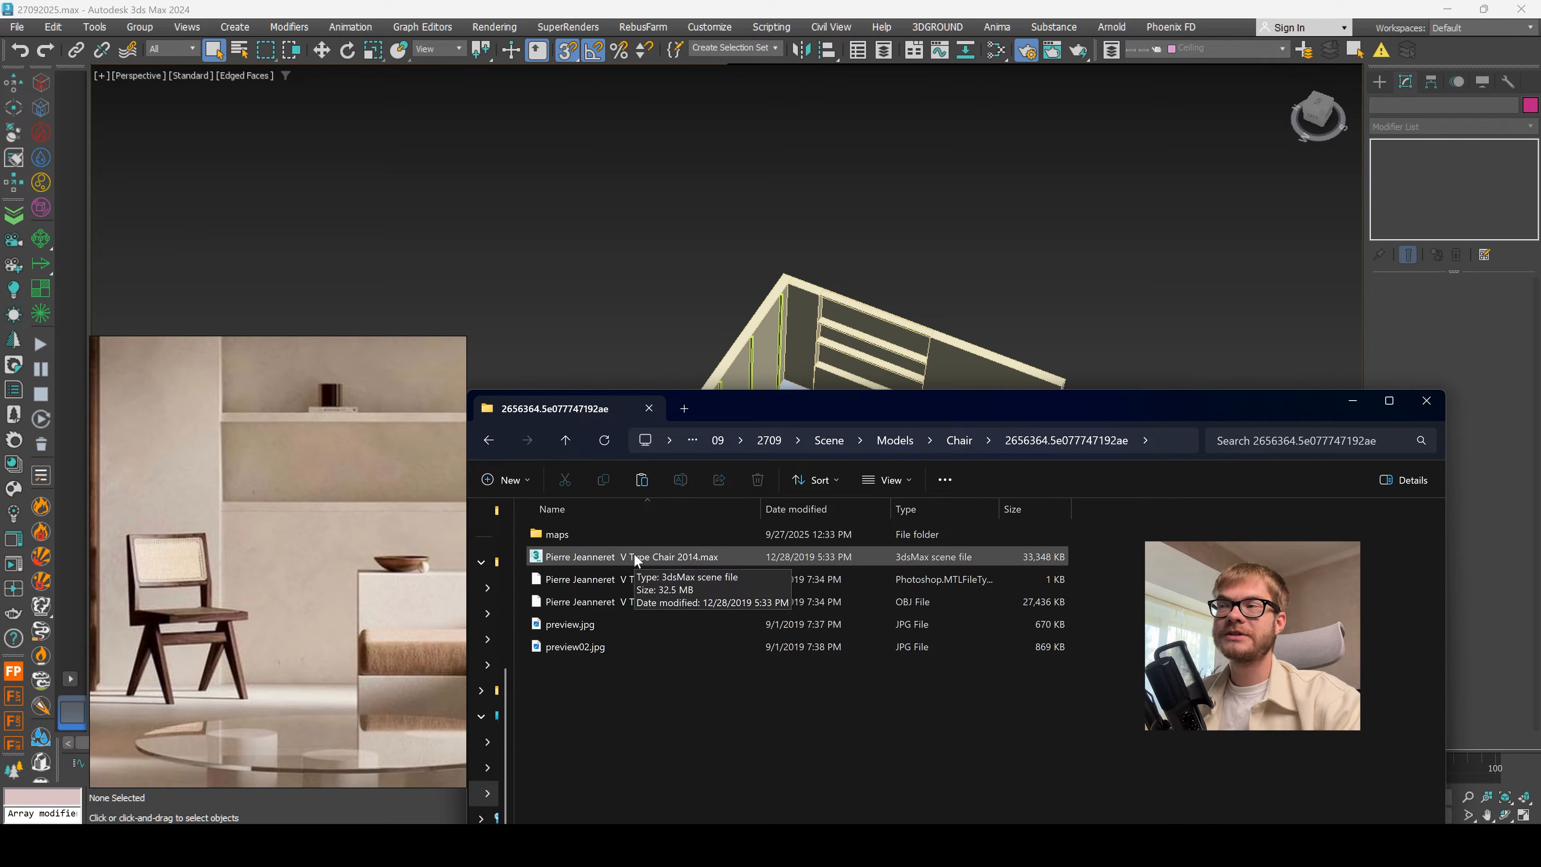
left_click_drag(622, 557, 633, 303)
left_click(655, 326)
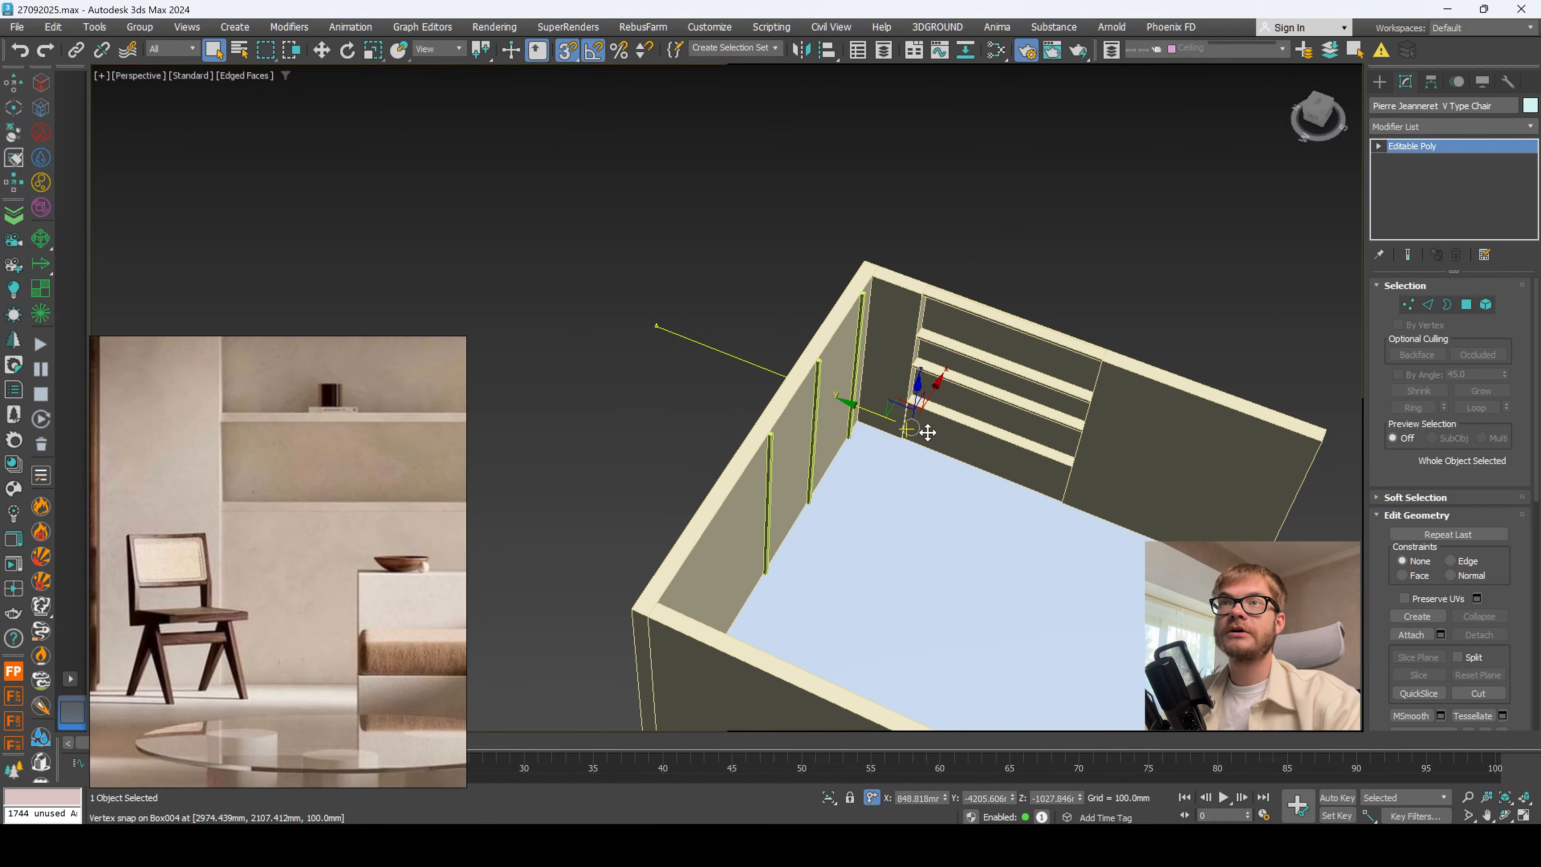
left_click_drag(919, 412, 873, 485)
scroll(873, 485, "up", 5)
middle_click_drag(892, 510, 863, 472, "alt")
key("F4")
scroll(898, 428, "down", 5)
key("F4")
Step: Raise the chair slightly along Z above the floor and select the floor slab
left_click(855, 476)
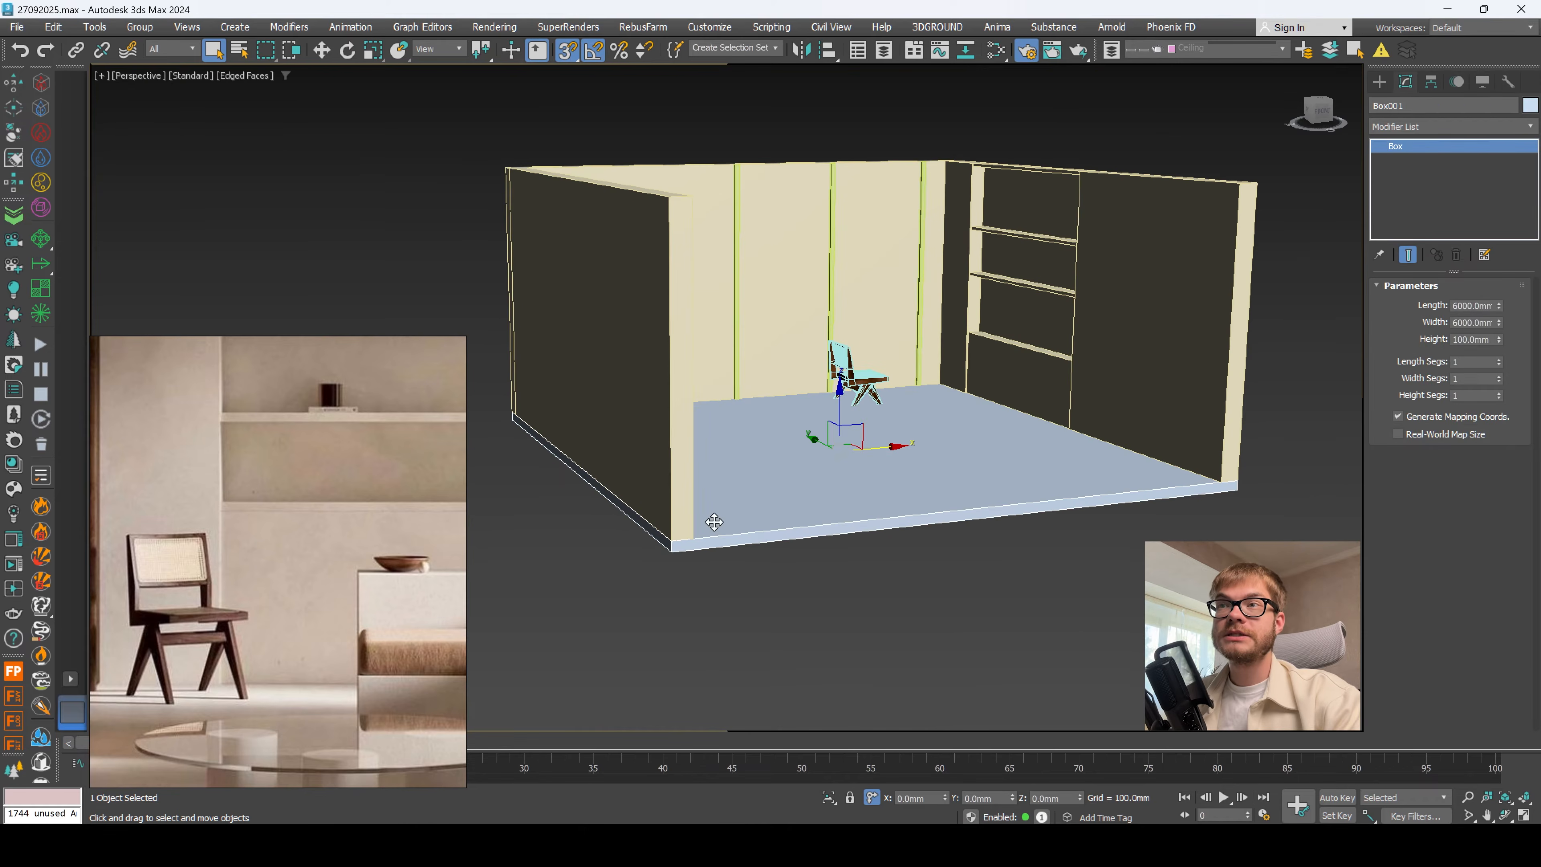
scroll(888, 425, "up", 4)
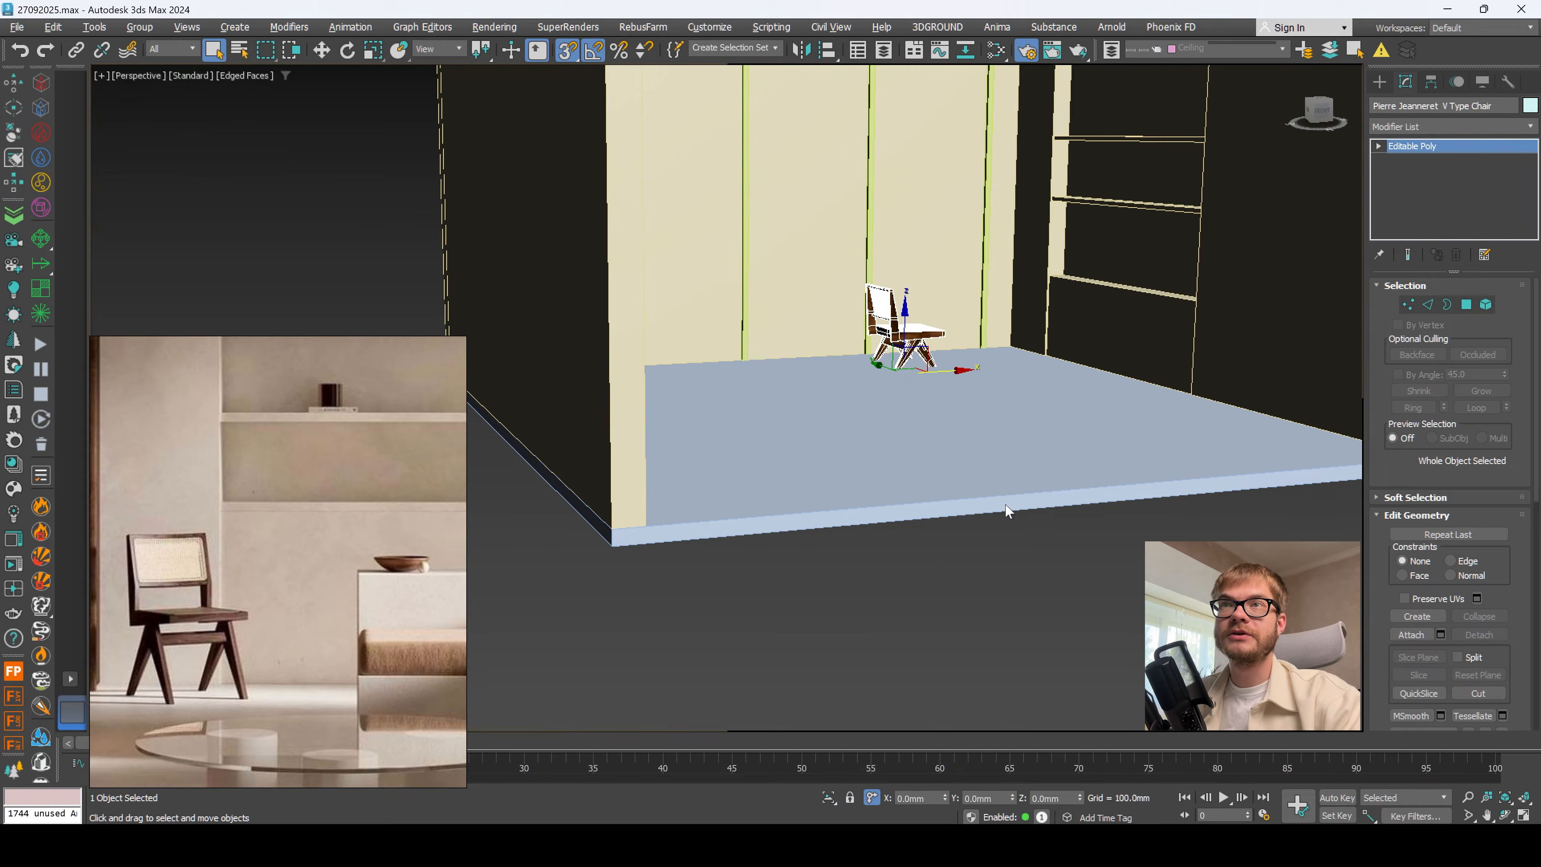
left_click_drag(906, 328, 906, 314)
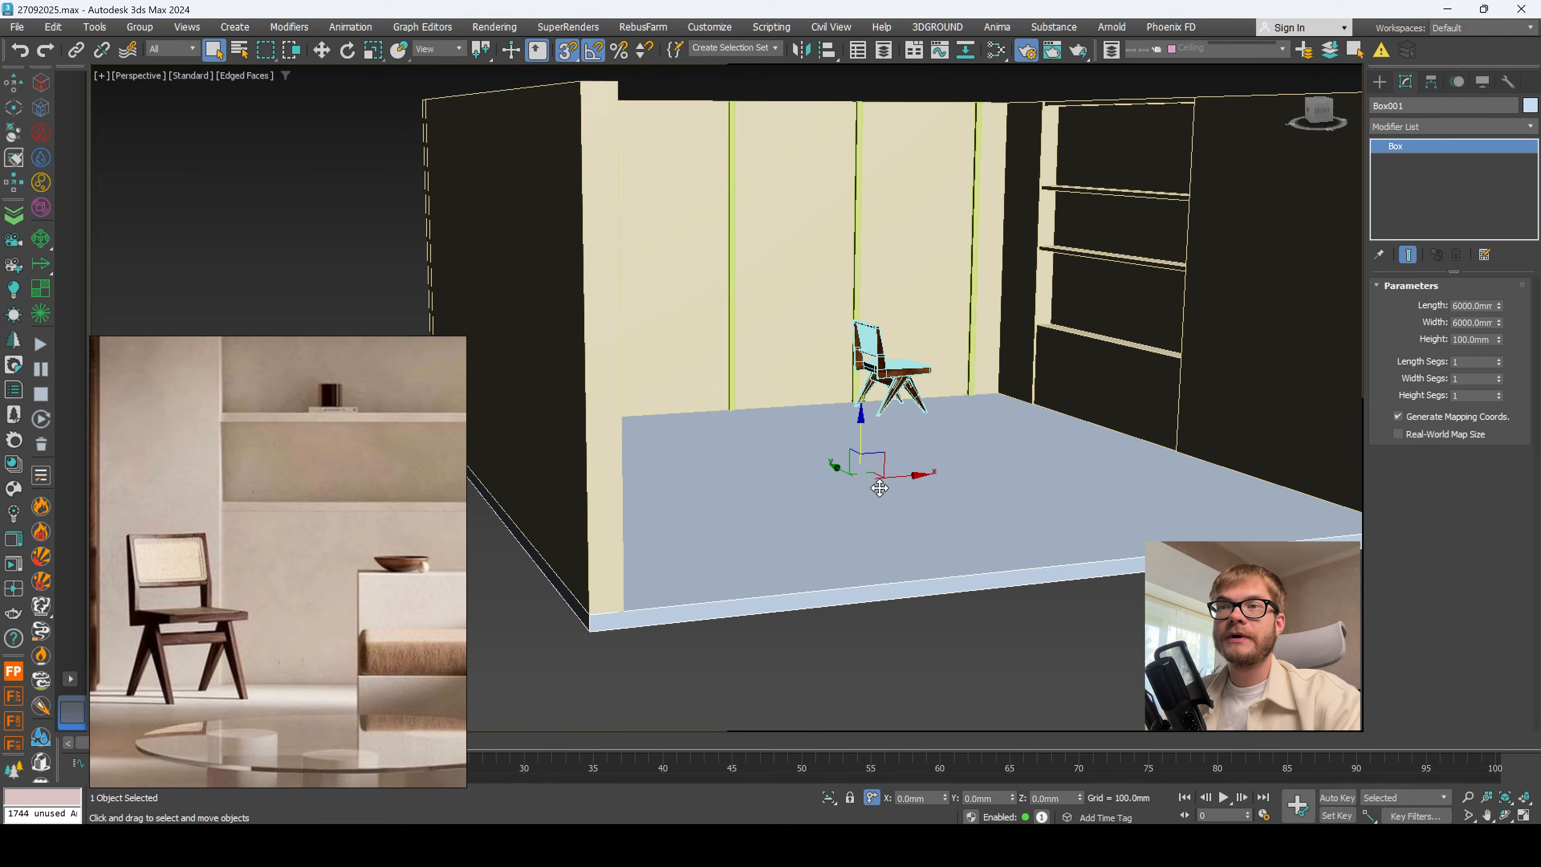
key("alt+w")
right_click(918, 310)
key("alt+w")
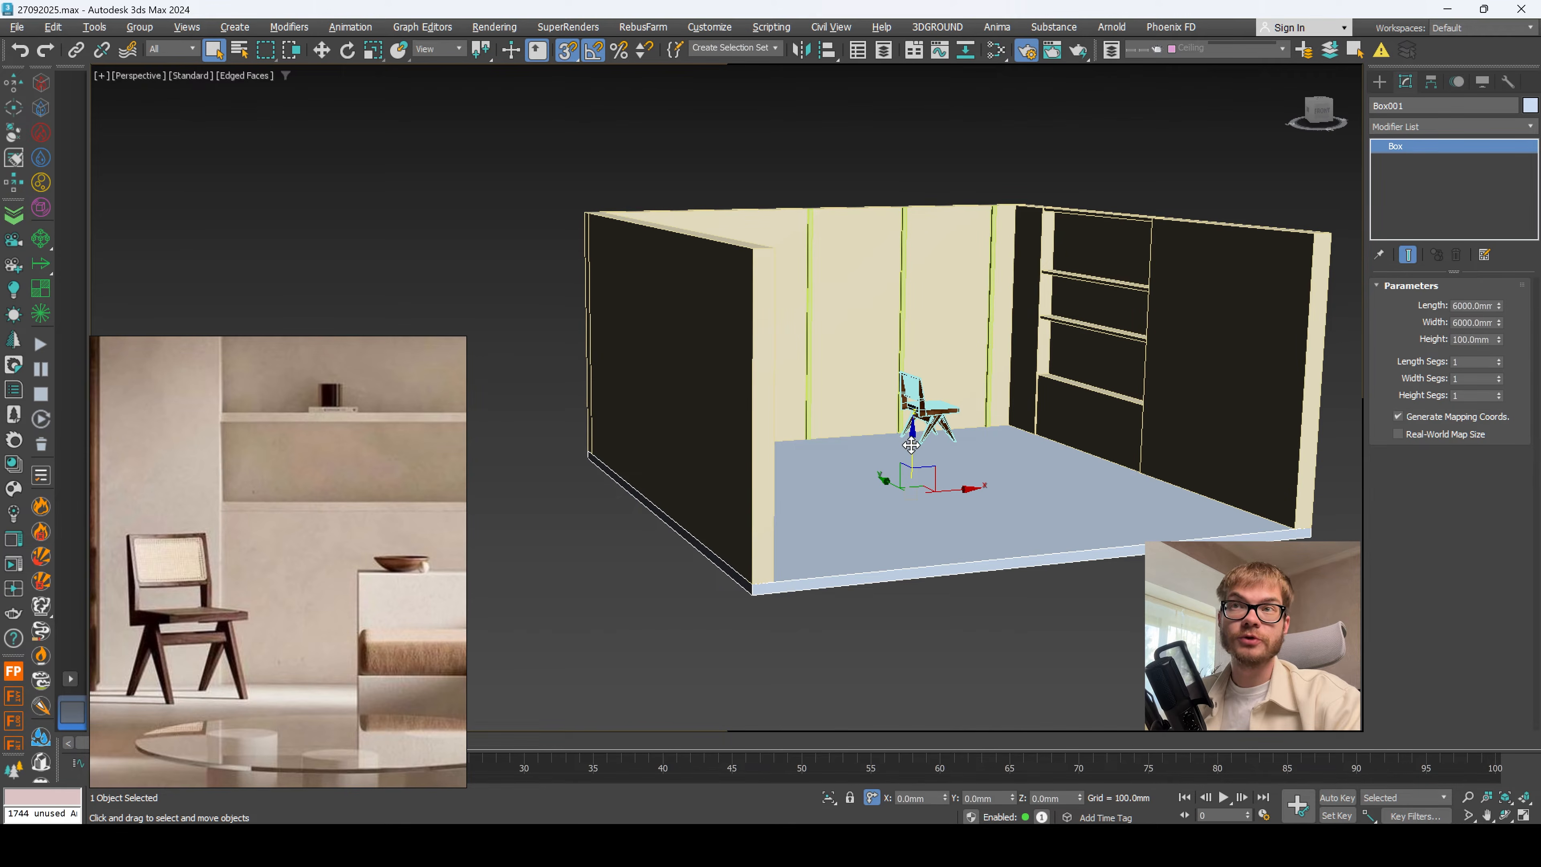
Step: Lower the floor slab by eye below the room and reset its Z position to 0 mm in the front view
left_click_drag(911, 446, 909, 522)
key("alt+w")
right_click(1070, 200)
key("alt+w")
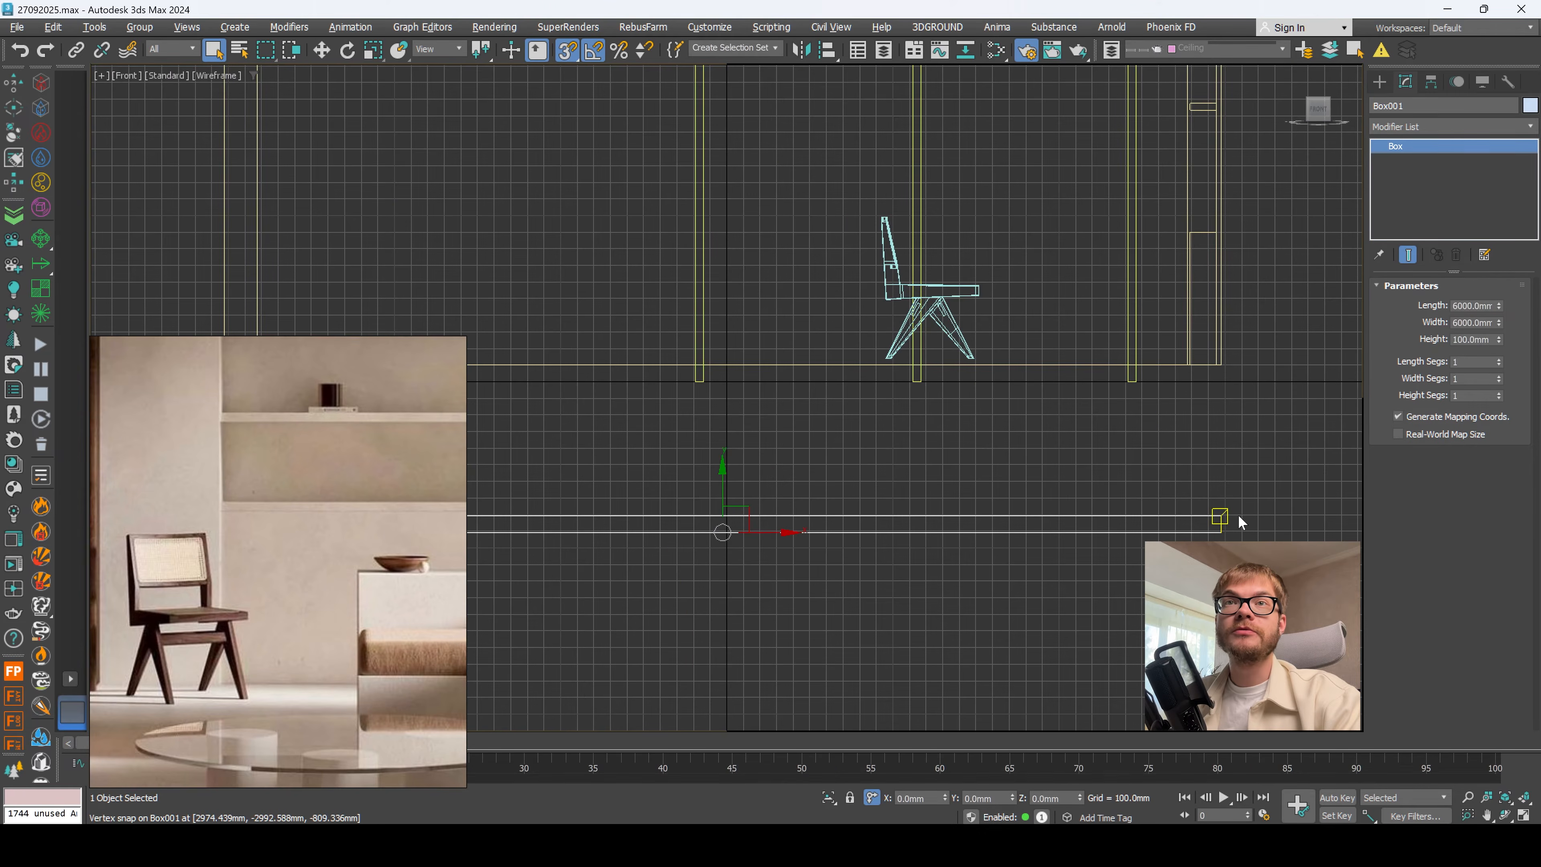
scroll(1234, 509, "down", 2)
right_click(1082, 803)
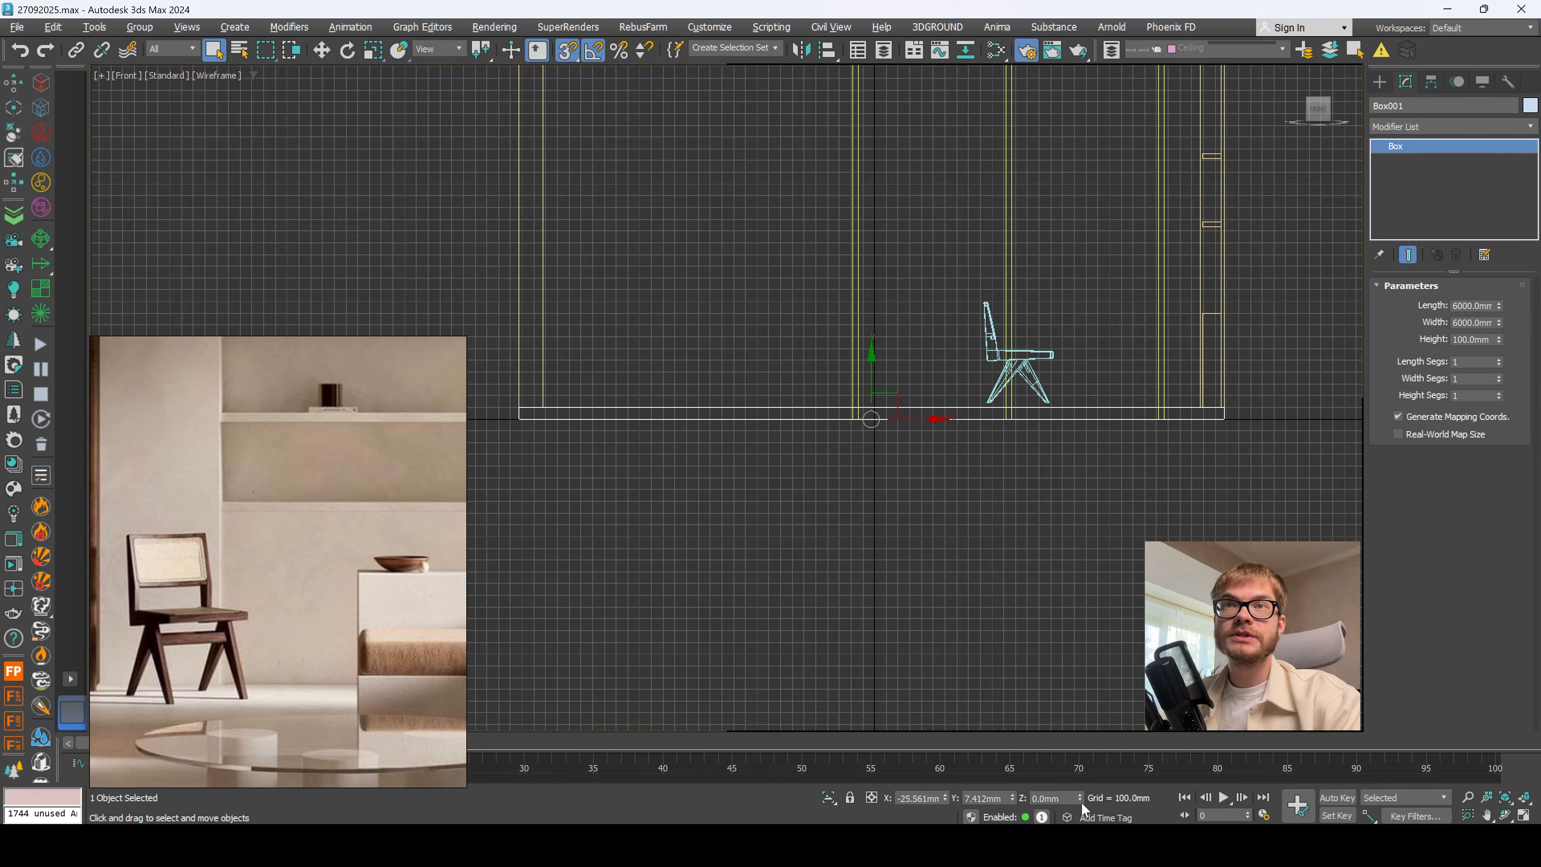
key("ctrl+z")
right_click(1082, 797)
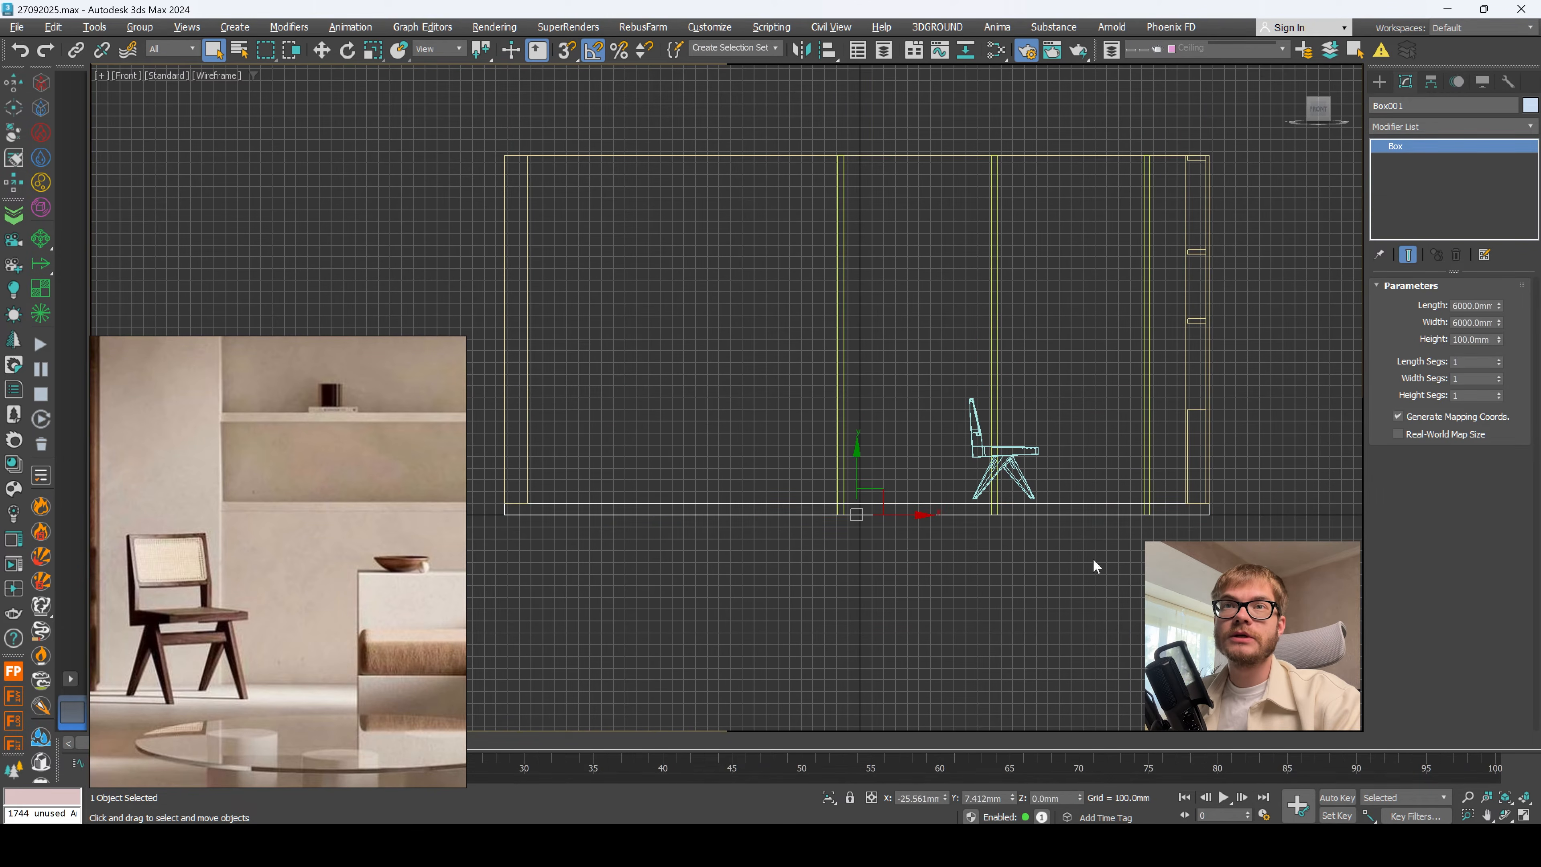
Step: Set the floor slab's Z position to -100 mm in the front view
left_click(1094, 561)
left_click(1117, 505)
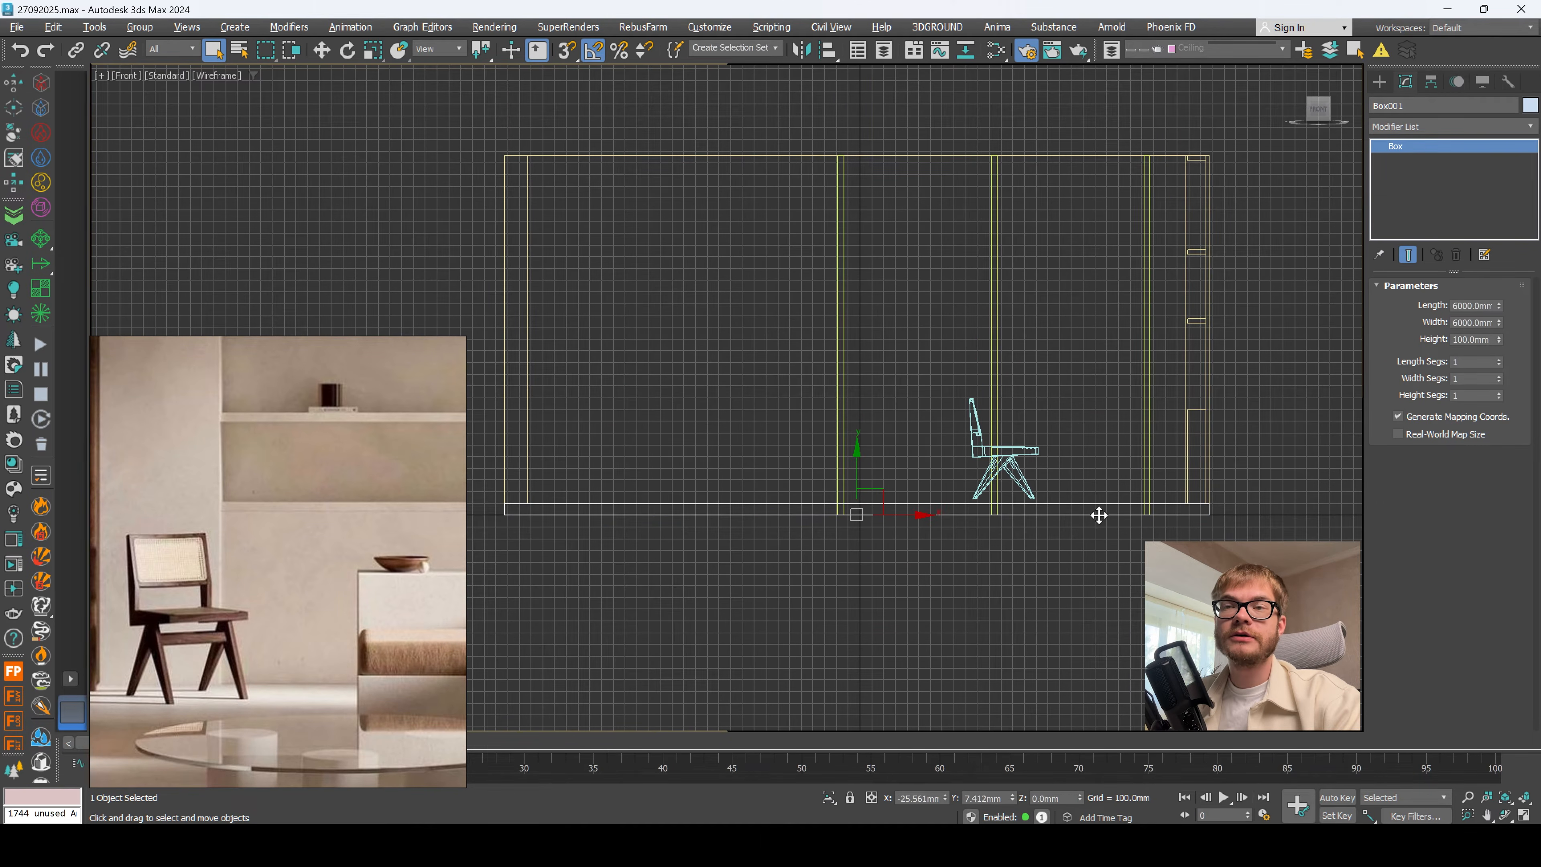
double_click(1048, 798)
type("-100")
key("Return")
left_click(1103, 559)
Step: Lower all walls, niche shelves and wall posts together so the walls rest on the floor slab, and open the Grid and Snap Settings options
key("ctrl+a")
scroll(1170, 506, "up", 5)
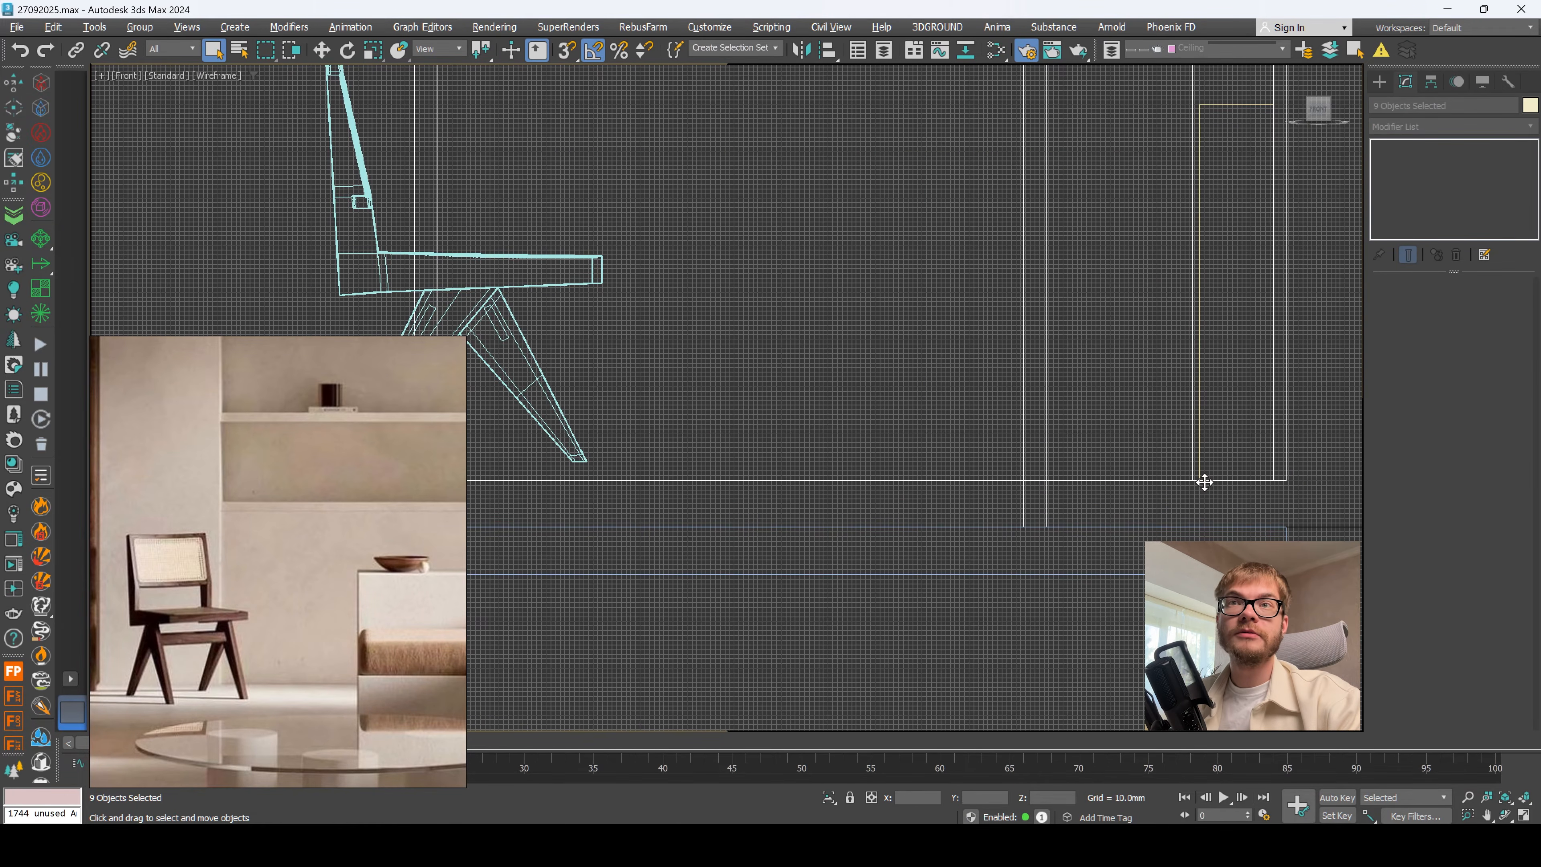
scroll(1279, 482, "down", 5)
left_click_drag(1166, 252, 1040, 469)
scroll(1091, 522, "up", 3)
scroll(1087, 510, "down", 2)
middle_click_drag(1086, 509, 1002, 544)
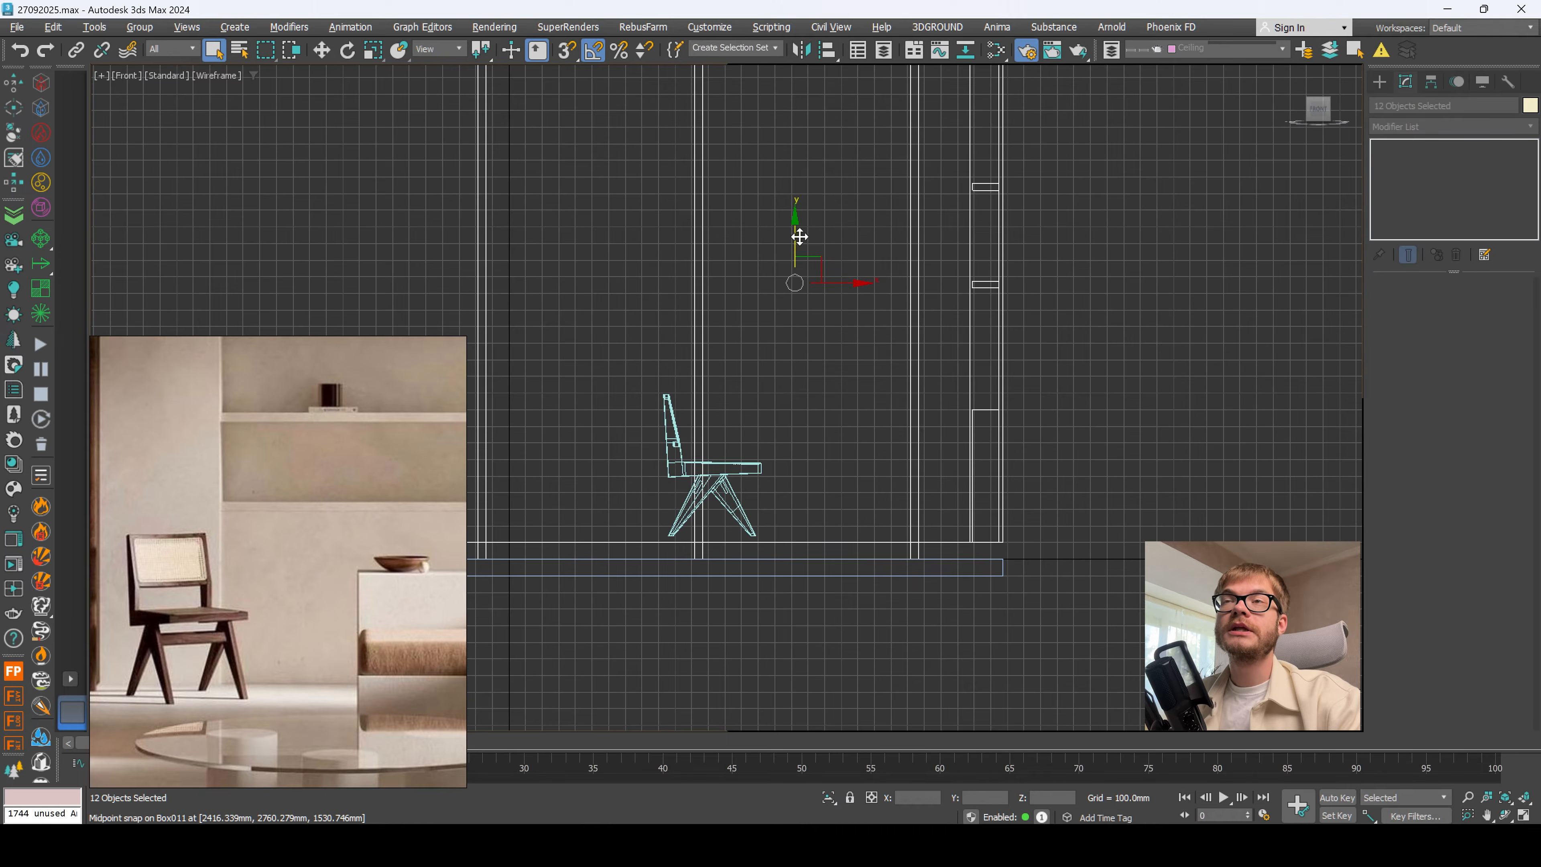
middle_click_drag(909, 444, 936, 413)
middle_click_drag(1012, 508, 984, 493)
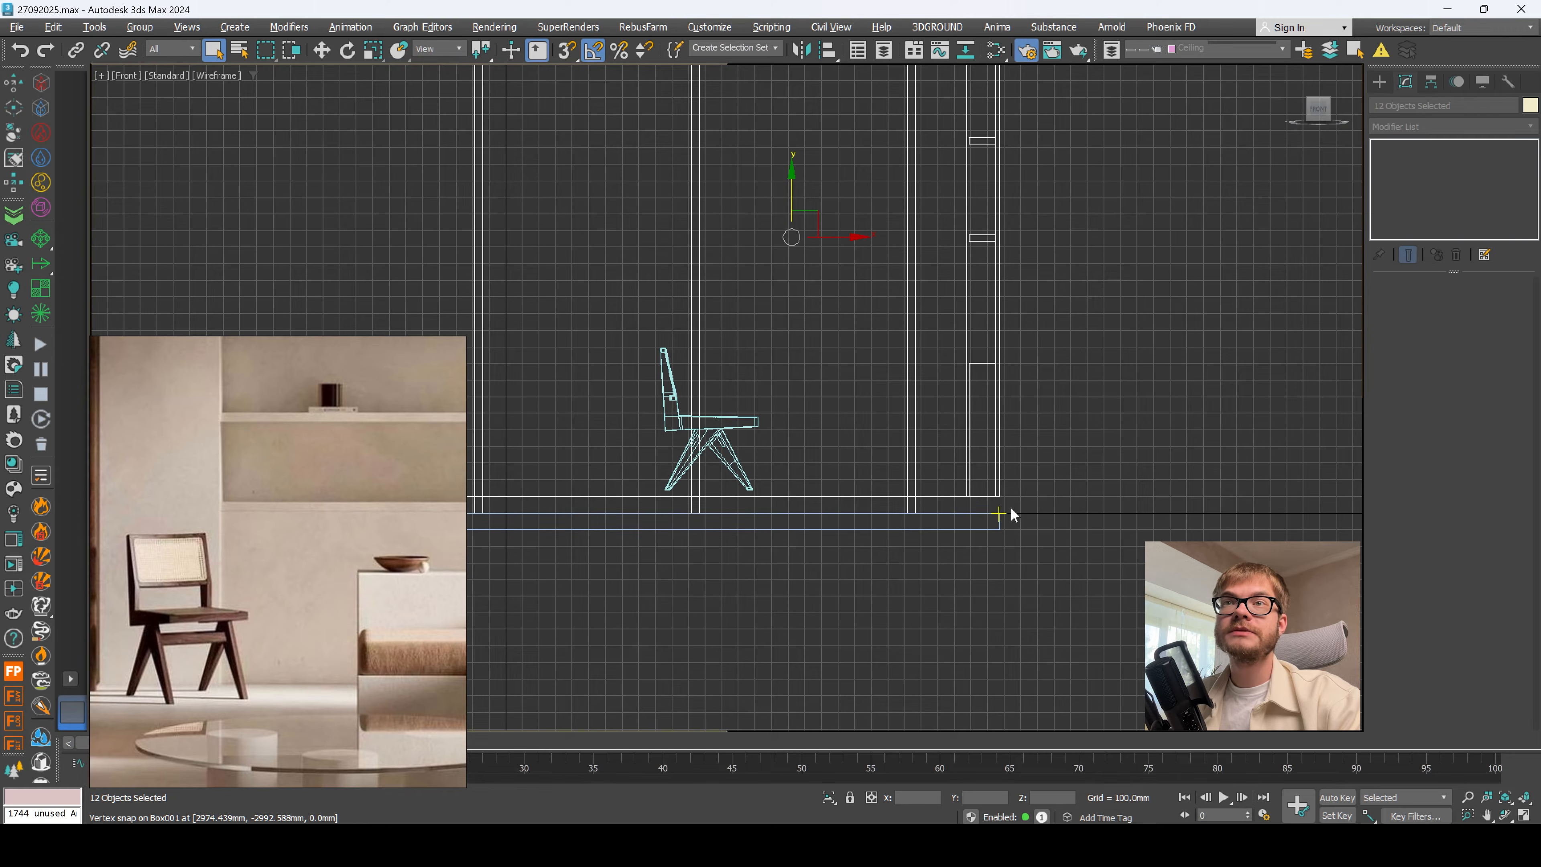
scroll(929, 511, "down", 5)
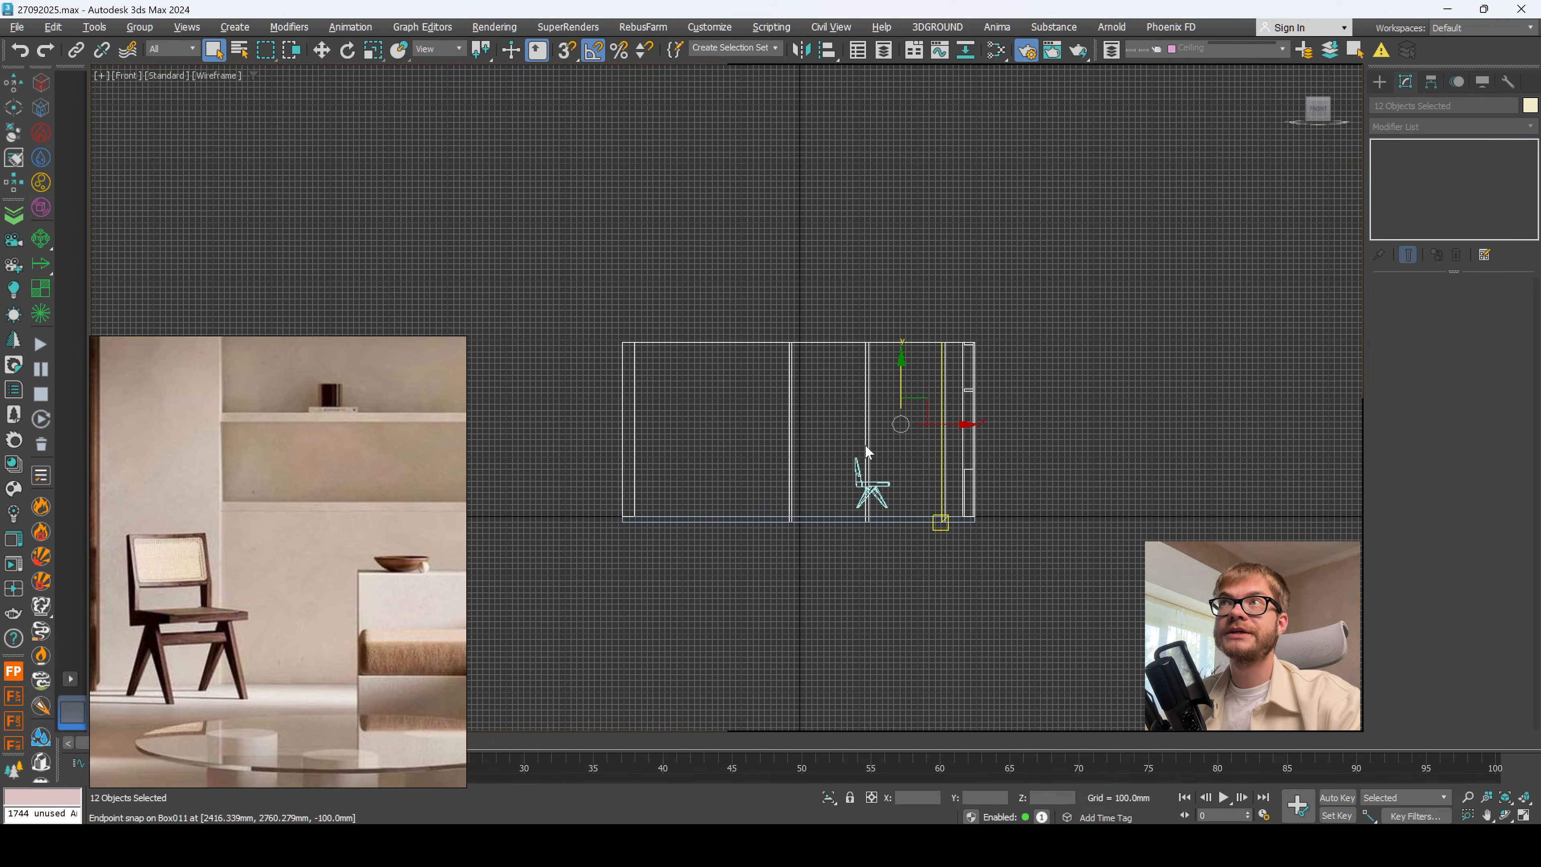
right_click(583, 55)
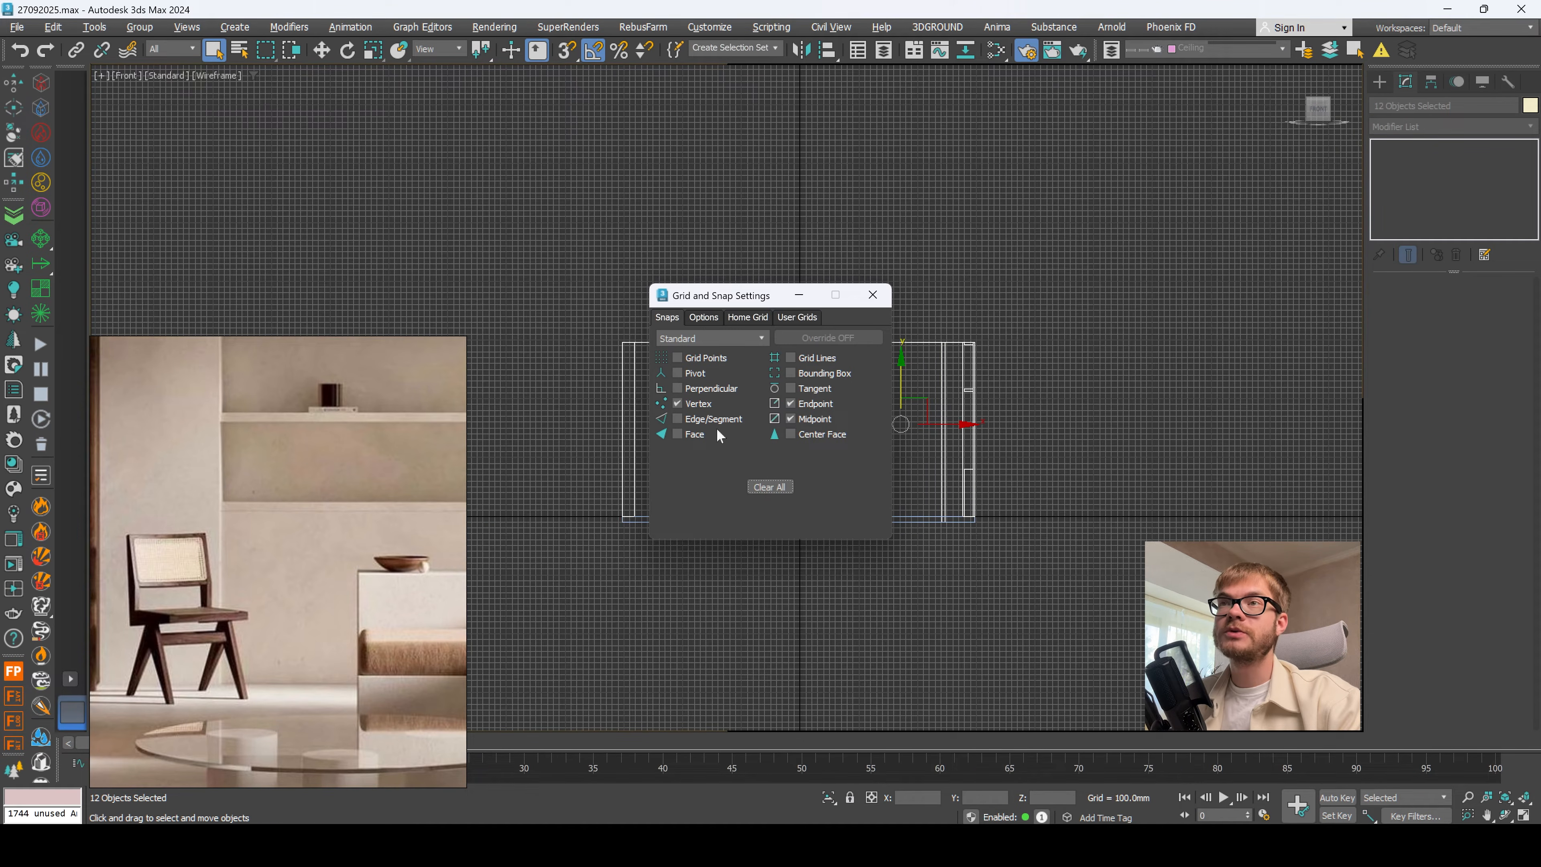
left_click(711, 316)
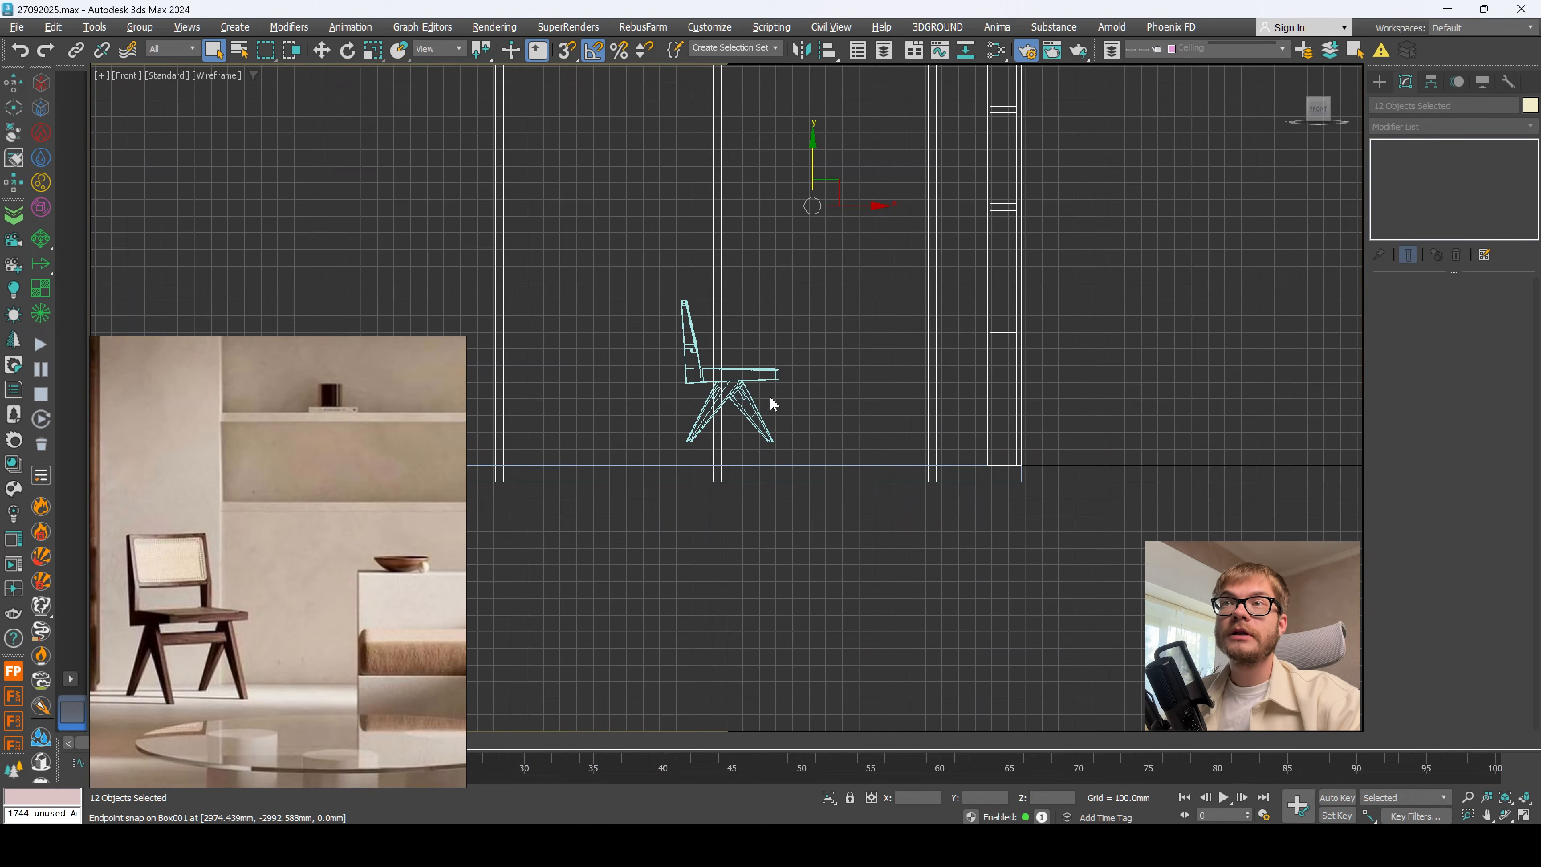
Step: Lower the chair in the front view until its legs rest on the top of the floor slab
left_click(769, 398)
scroll(772, 434, "up", 2)
scroll(772, 434, "up", 4)
mouse_move(766, 437)
left_mouse_down()
mouse_move(661, 496)
mouse_move(745, 431)
left_mouse_up()
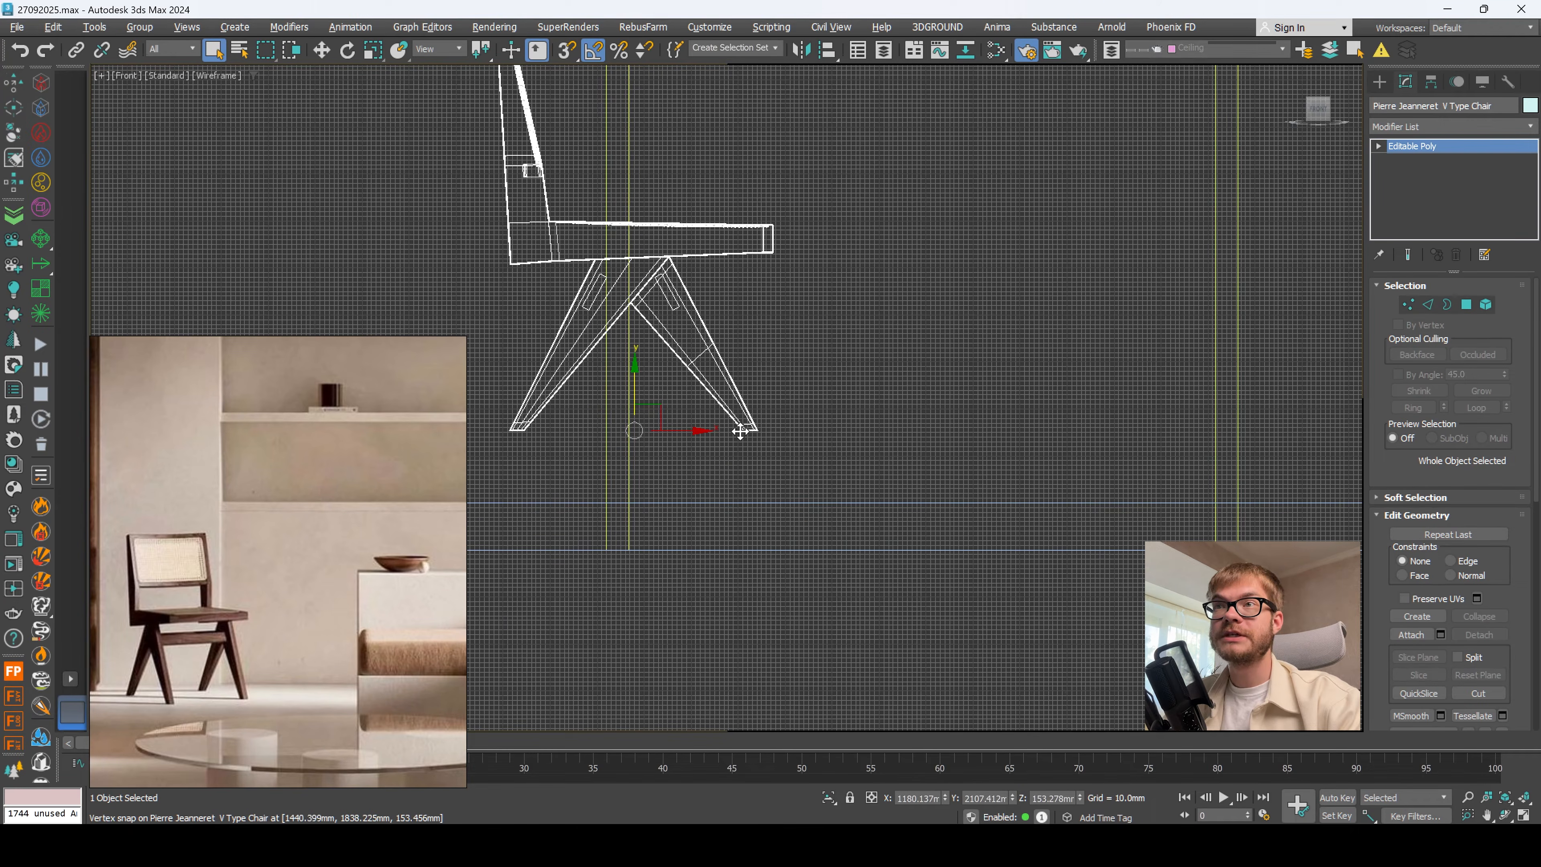
scroll(752, 438, "up", 5)
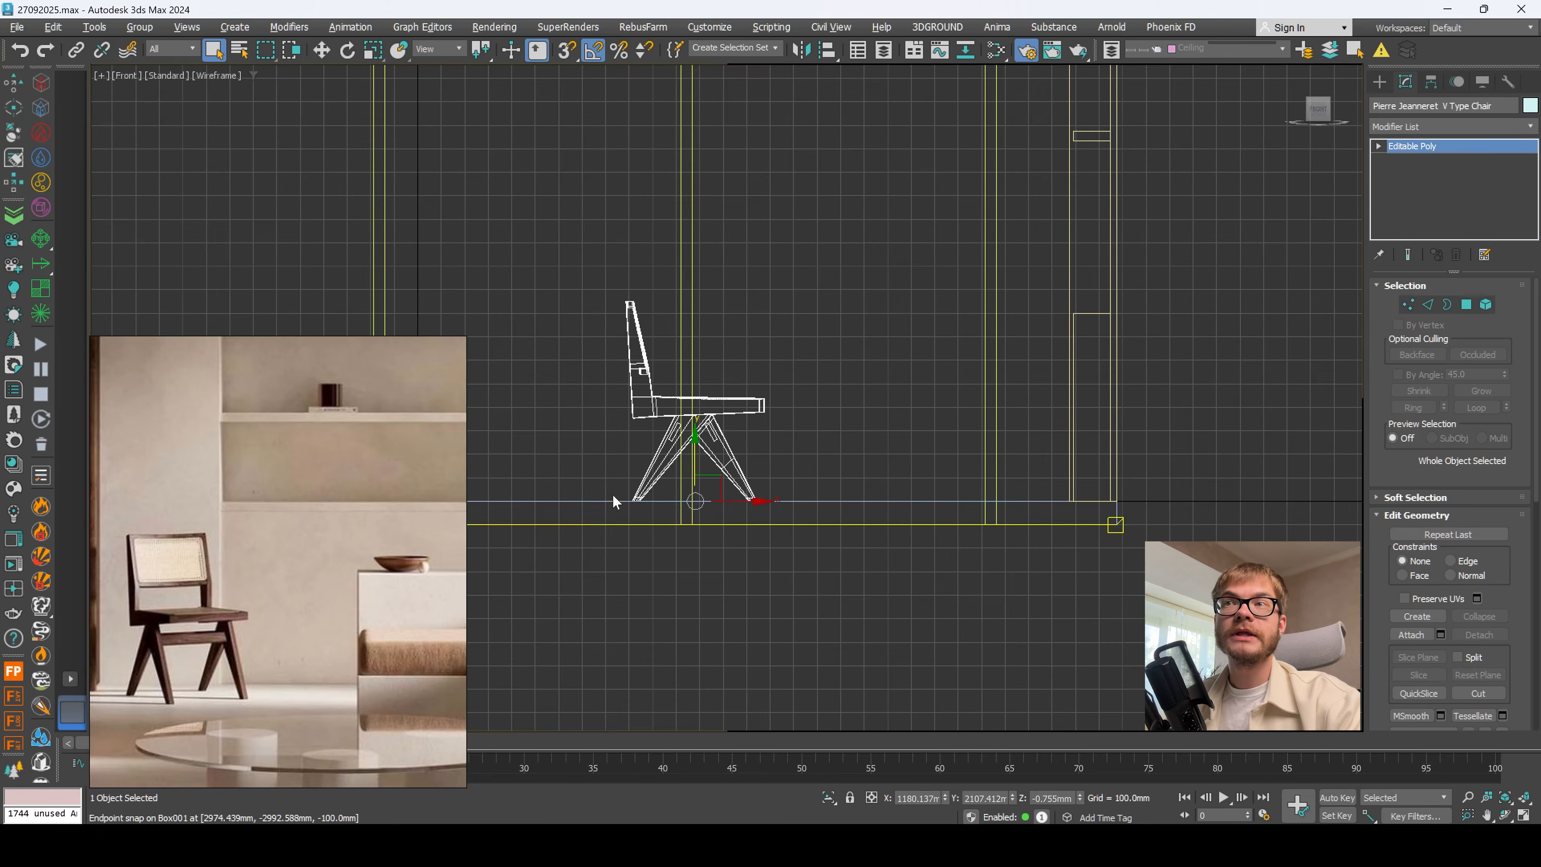
Step: Attach the separate vertical wall posts into one editable poly in the perspective wireframe view
key("alt+w")
key("alt+w")
key("F3")
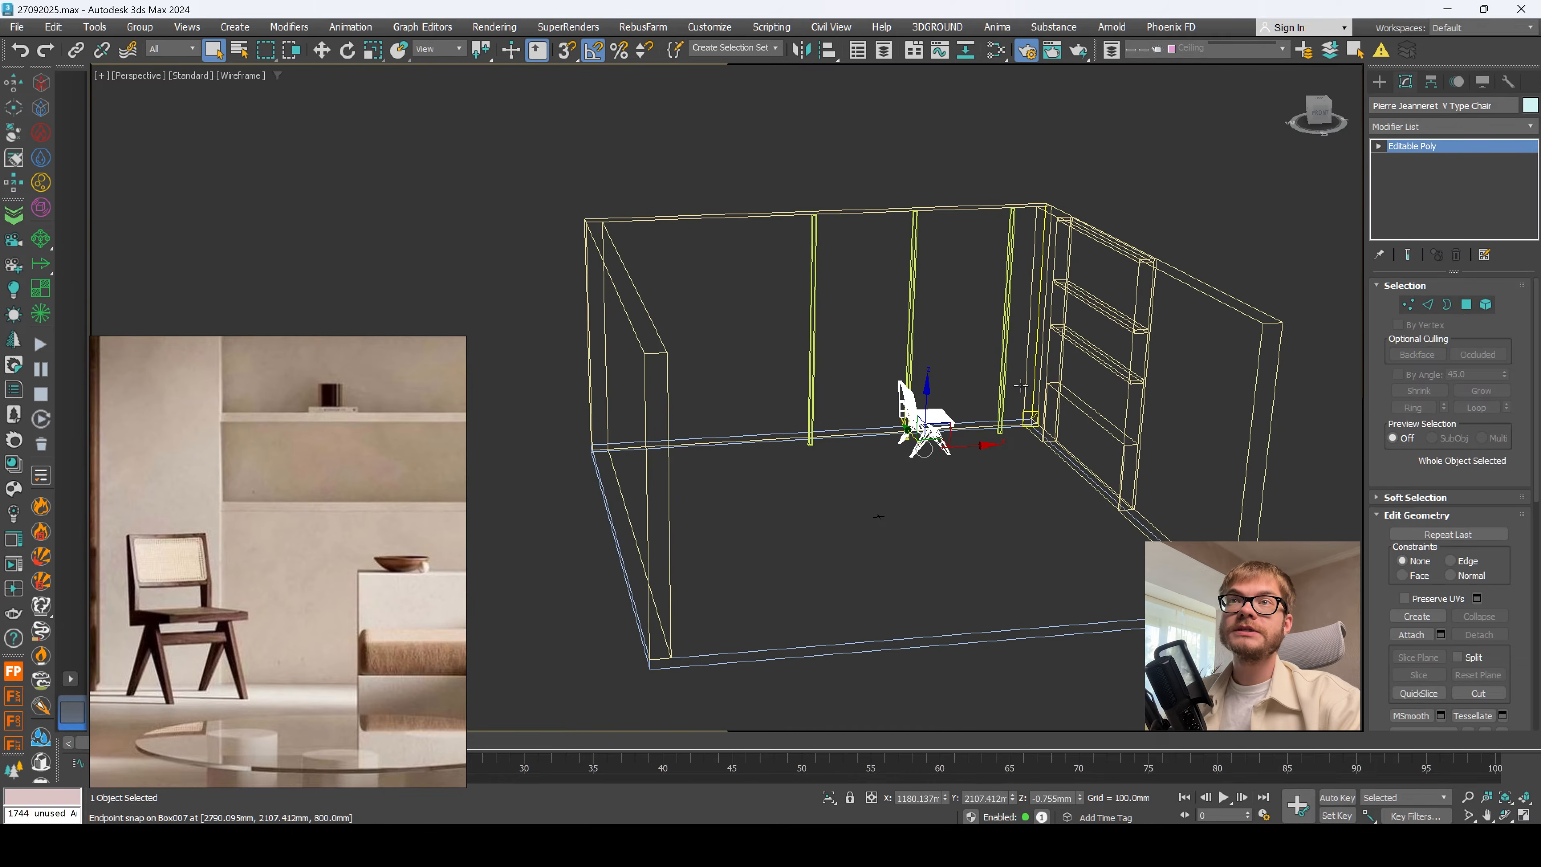
left_click(1003, 375)
scroll(808, 261, "up", 5)
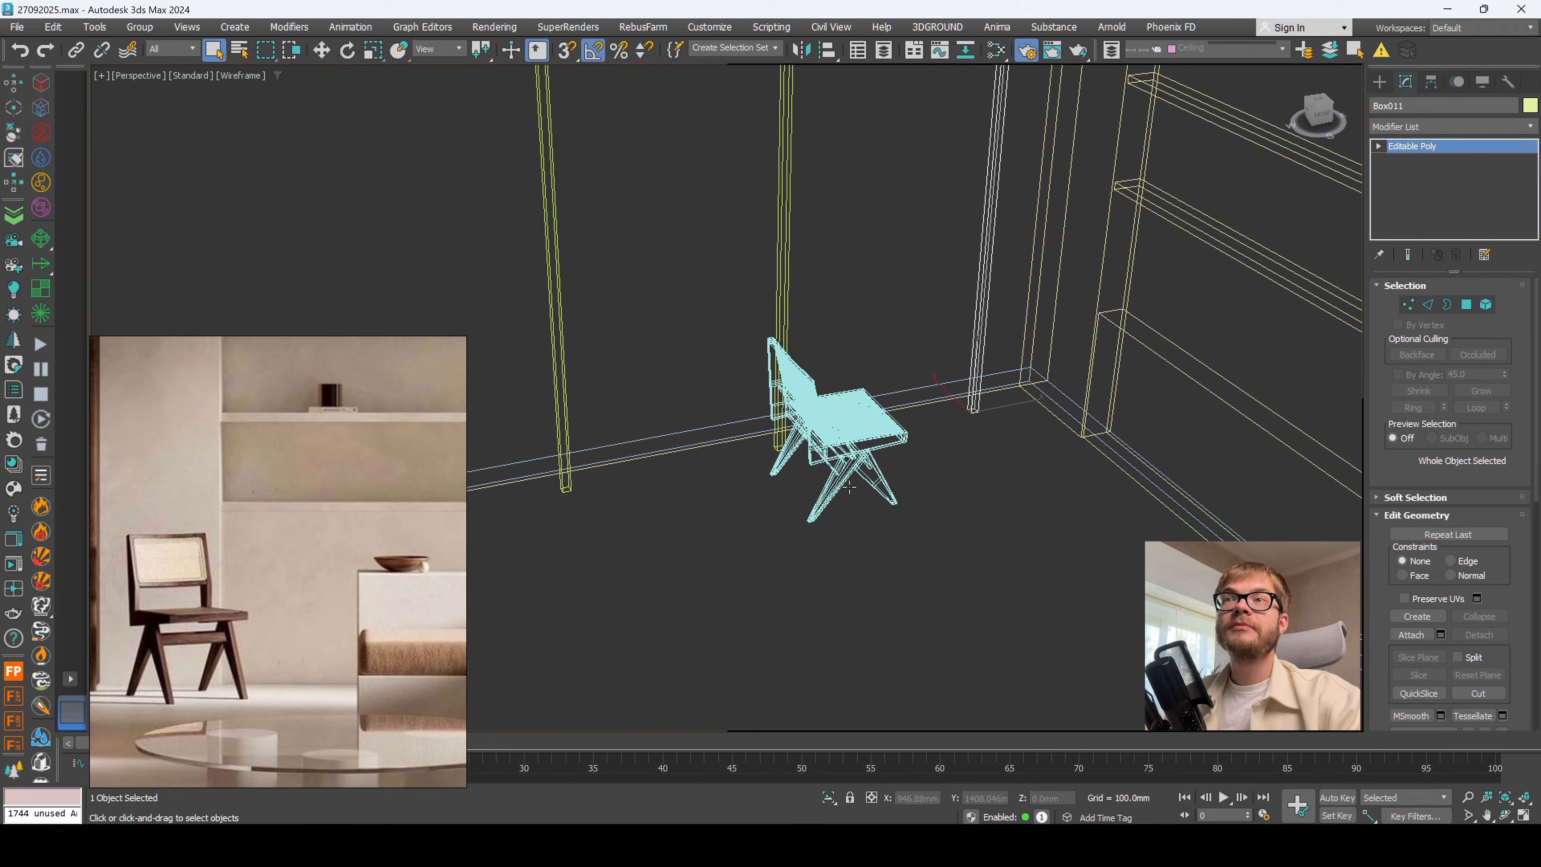
key("s")
middle_click_drag(807, 261, 934, 425, "alt")
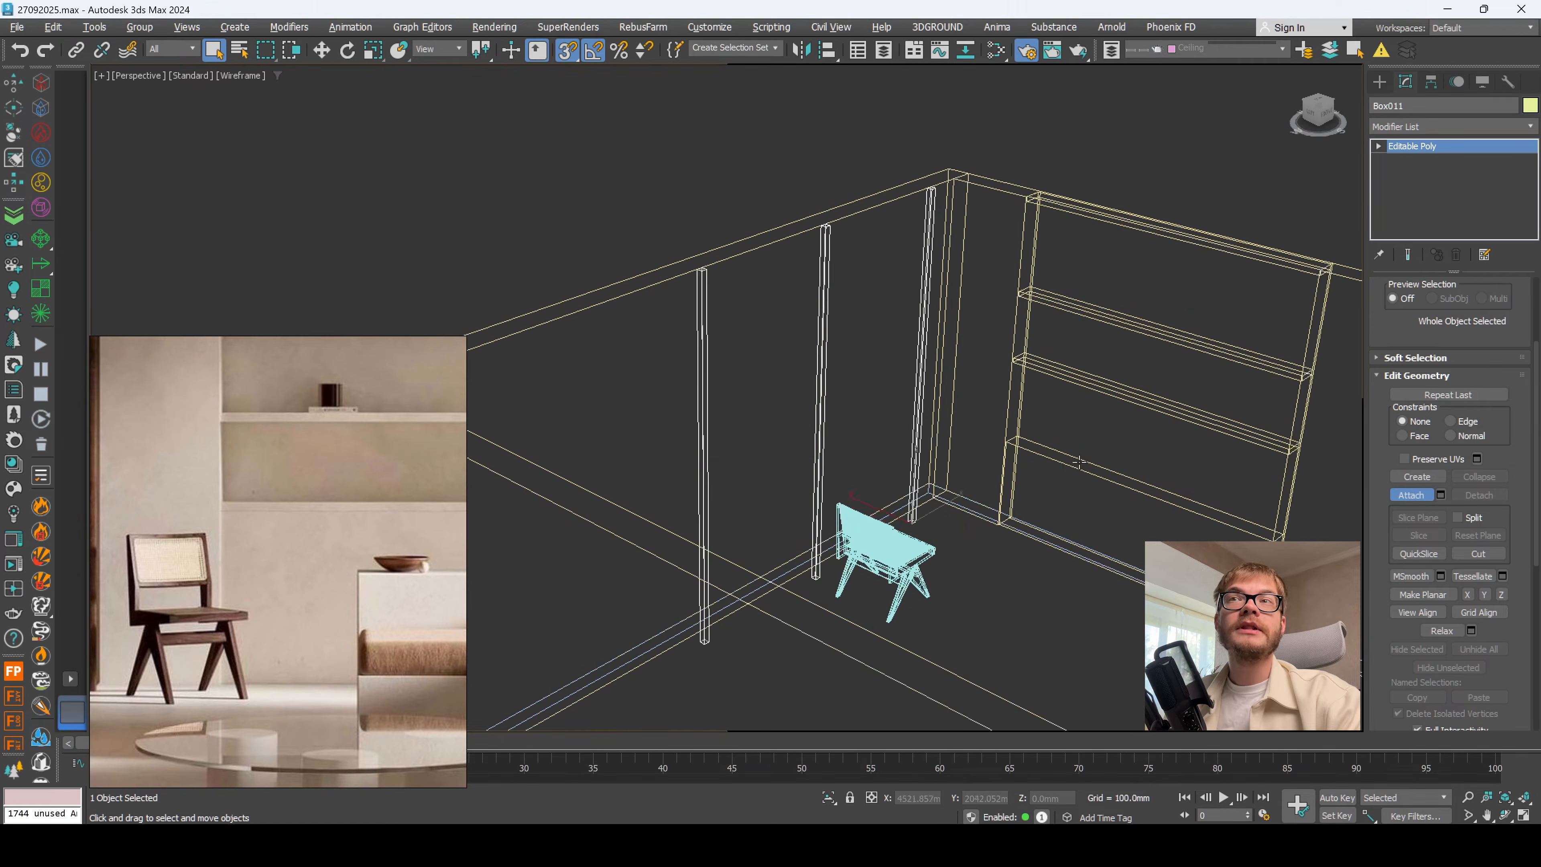
middle_click_drag(1129, 437, 1044, 499, "alt")
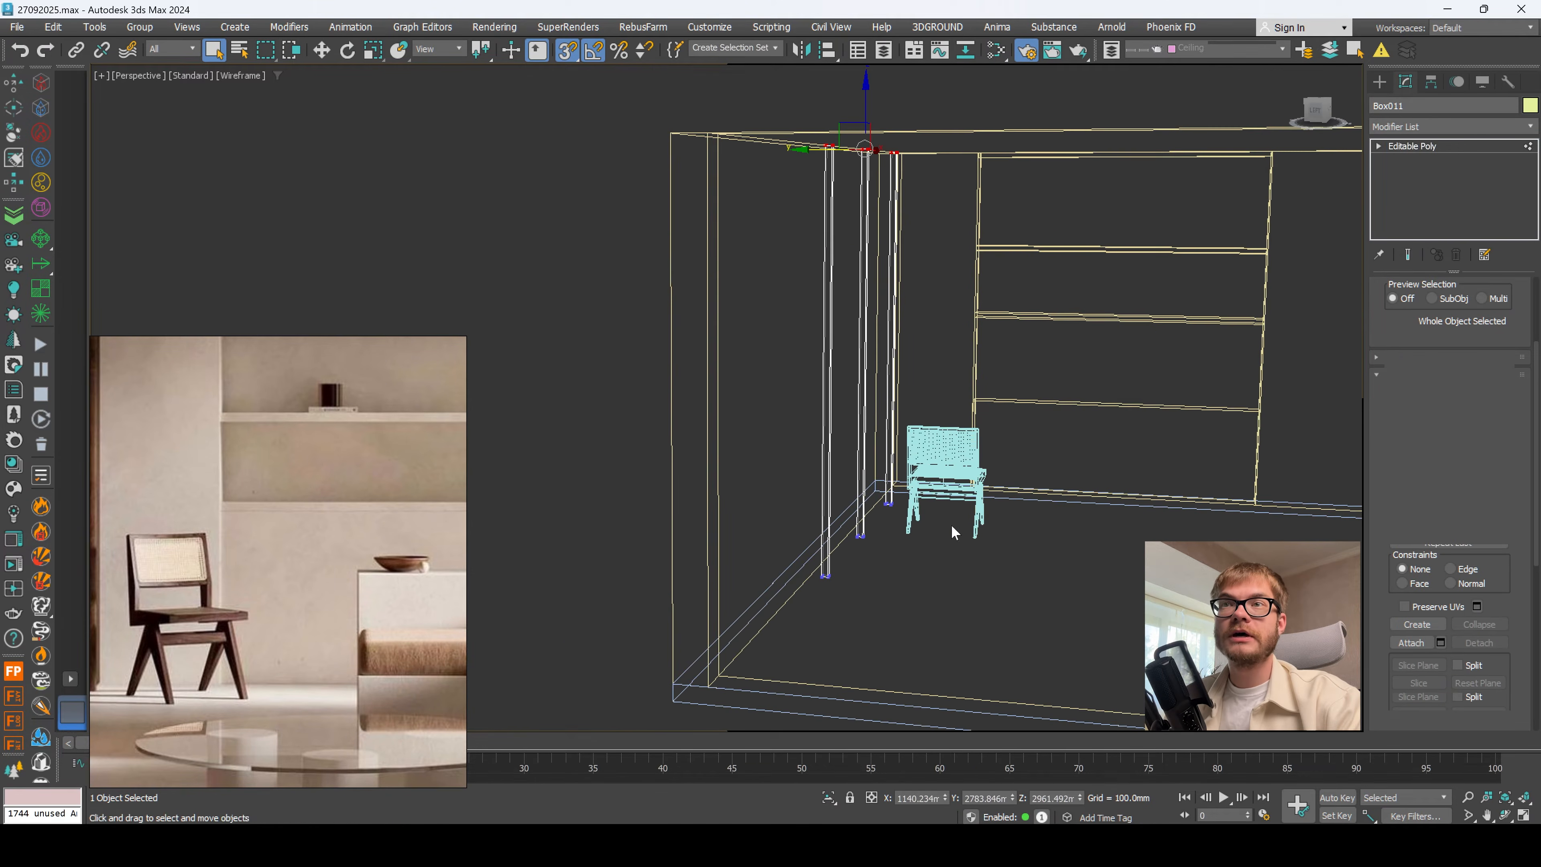
Step: Select the 12 bottom vertices of the wall posts, snap them up to the floor surface, and restore shaded display
left_click_drag(1007, 460, 734, 659)
scroll(858, 520, "down", 2)
left_click_drag(862, 477, 734, 633)
scroll(850, 582, "up", 2)
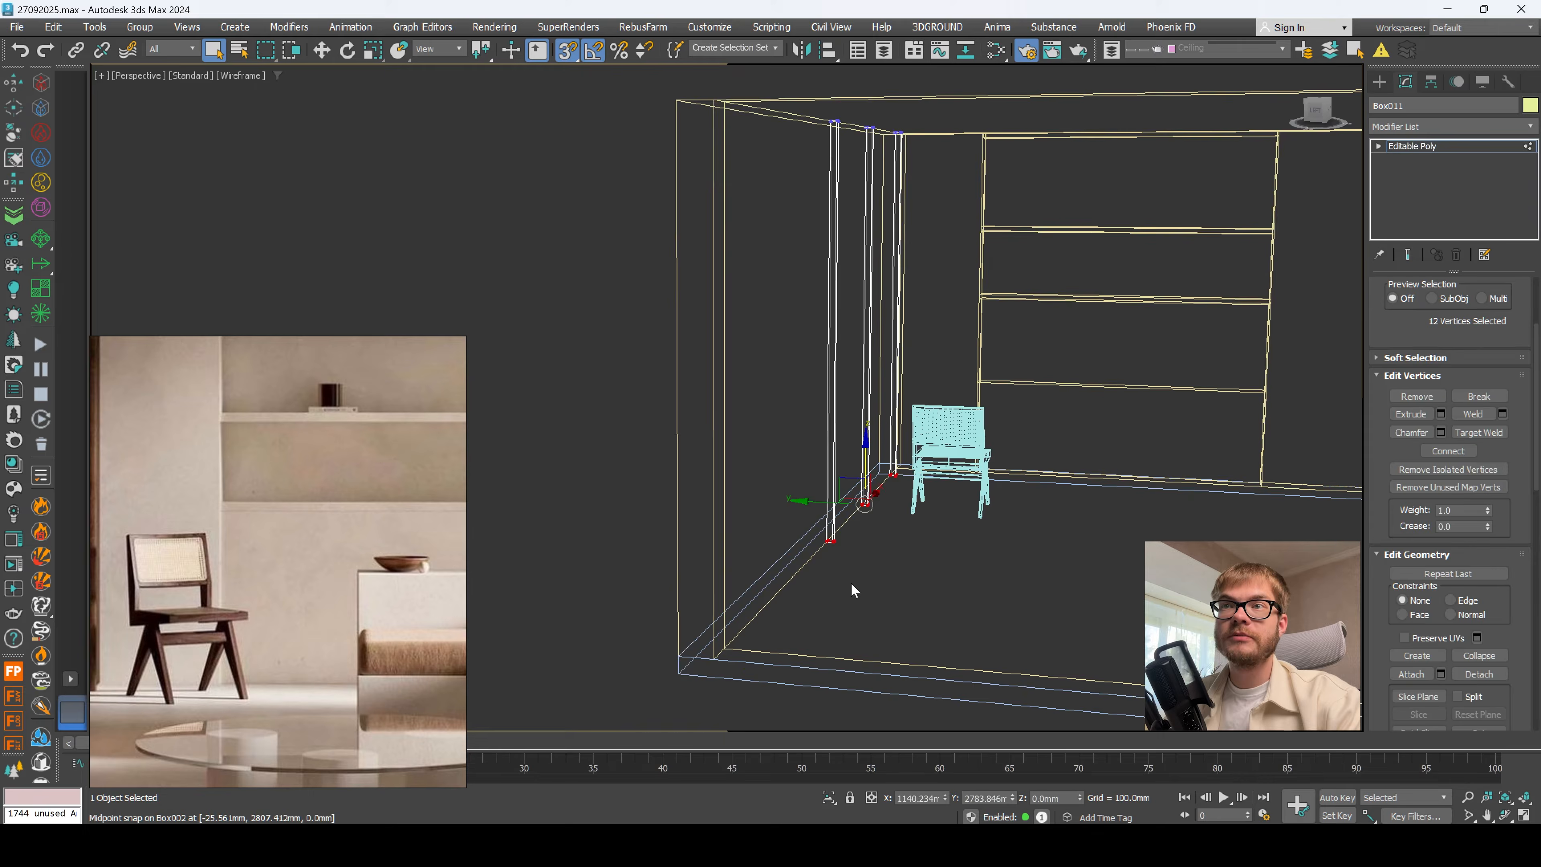
key("F3")
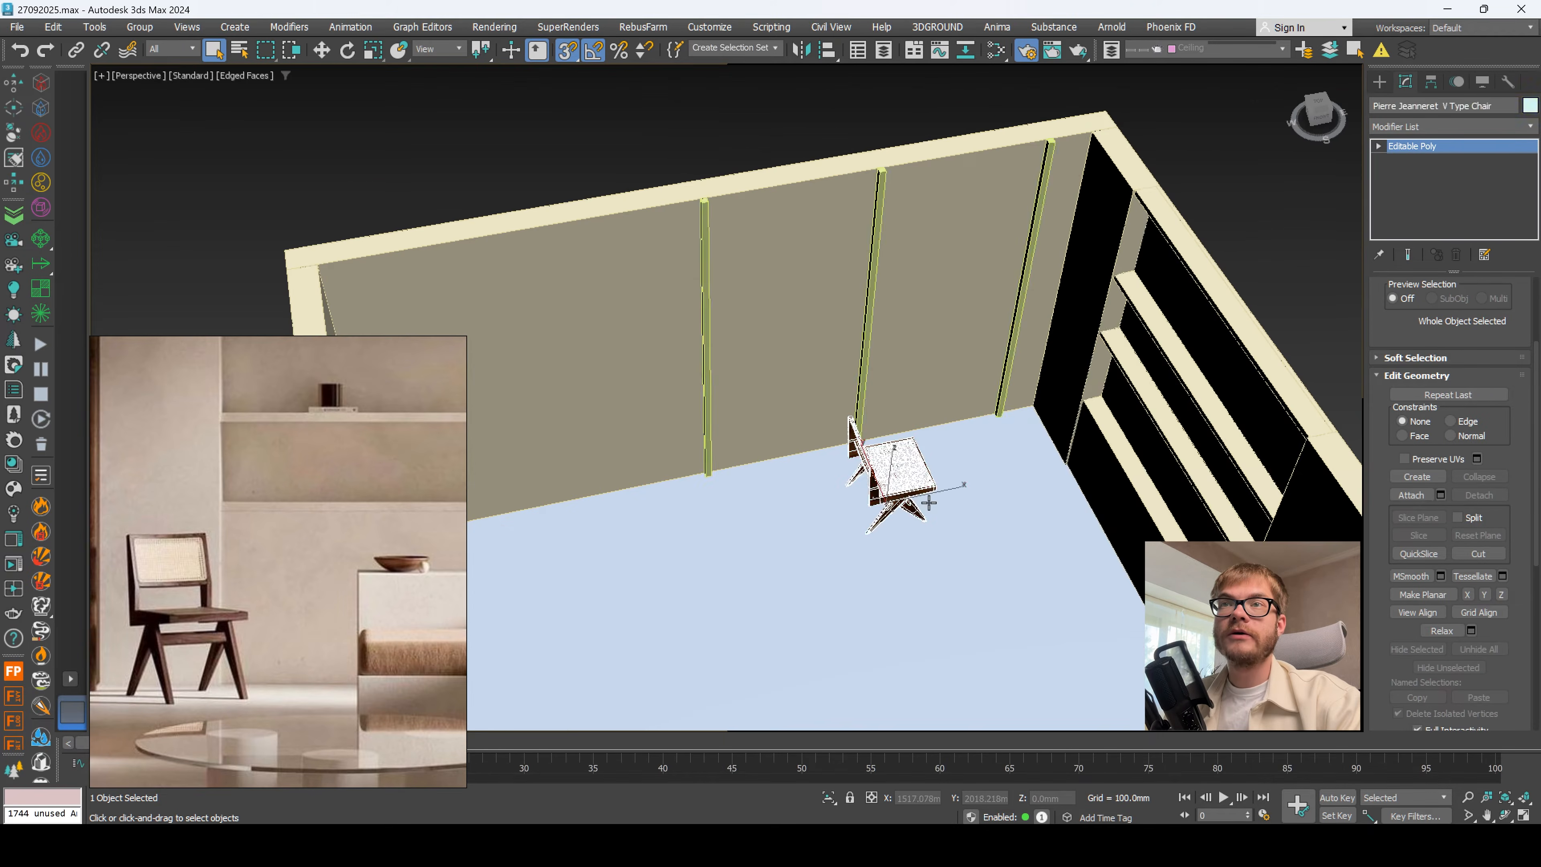
Step: Rotate the chair about its vertical axis to match the reference angle and save the scene
scroll(929, 502, "up", 3)
key("e")
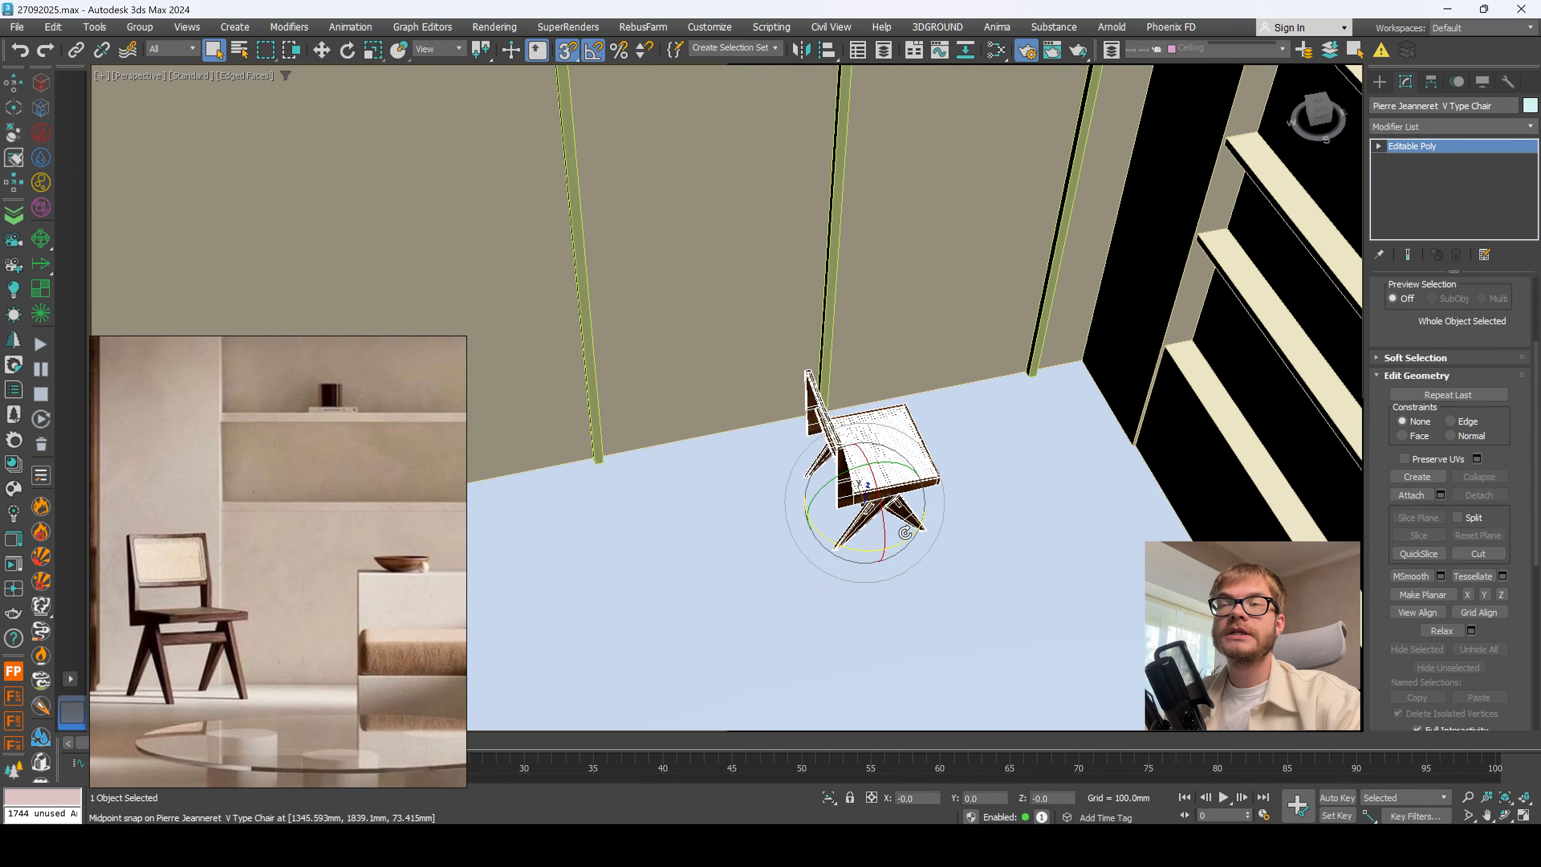
left_click_drag(904, 543, 832, 561)
key("q")
scroll(850, 562, "down", 5)
middle_click_drag(862, 562, 1016, 547, "alt")
middle_click_drag(1017, 548, 890, 489)
left_click(657, 376)
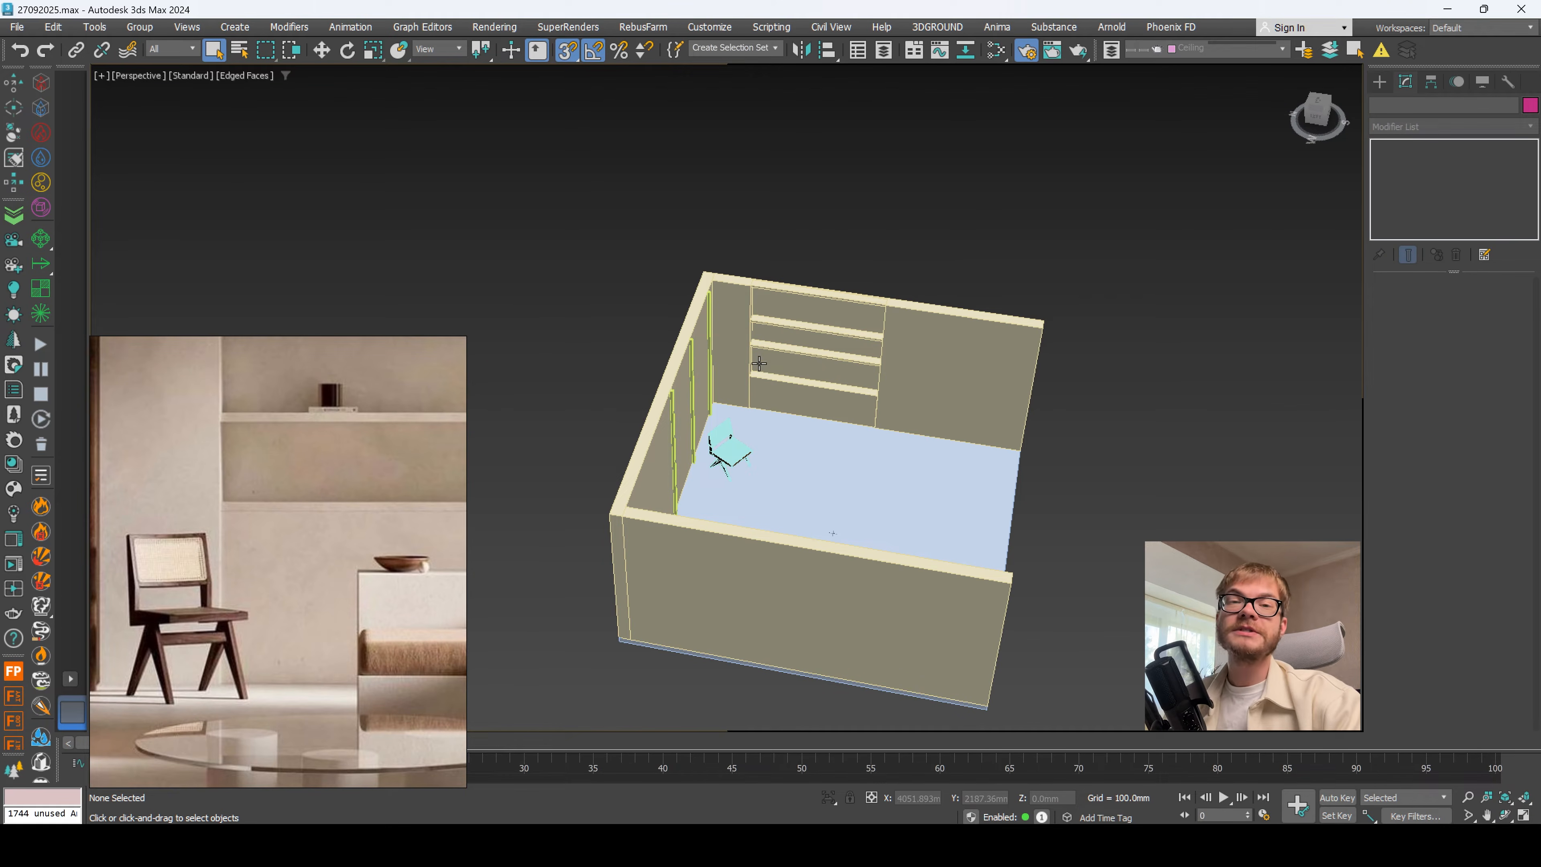
key("ctrl+s")
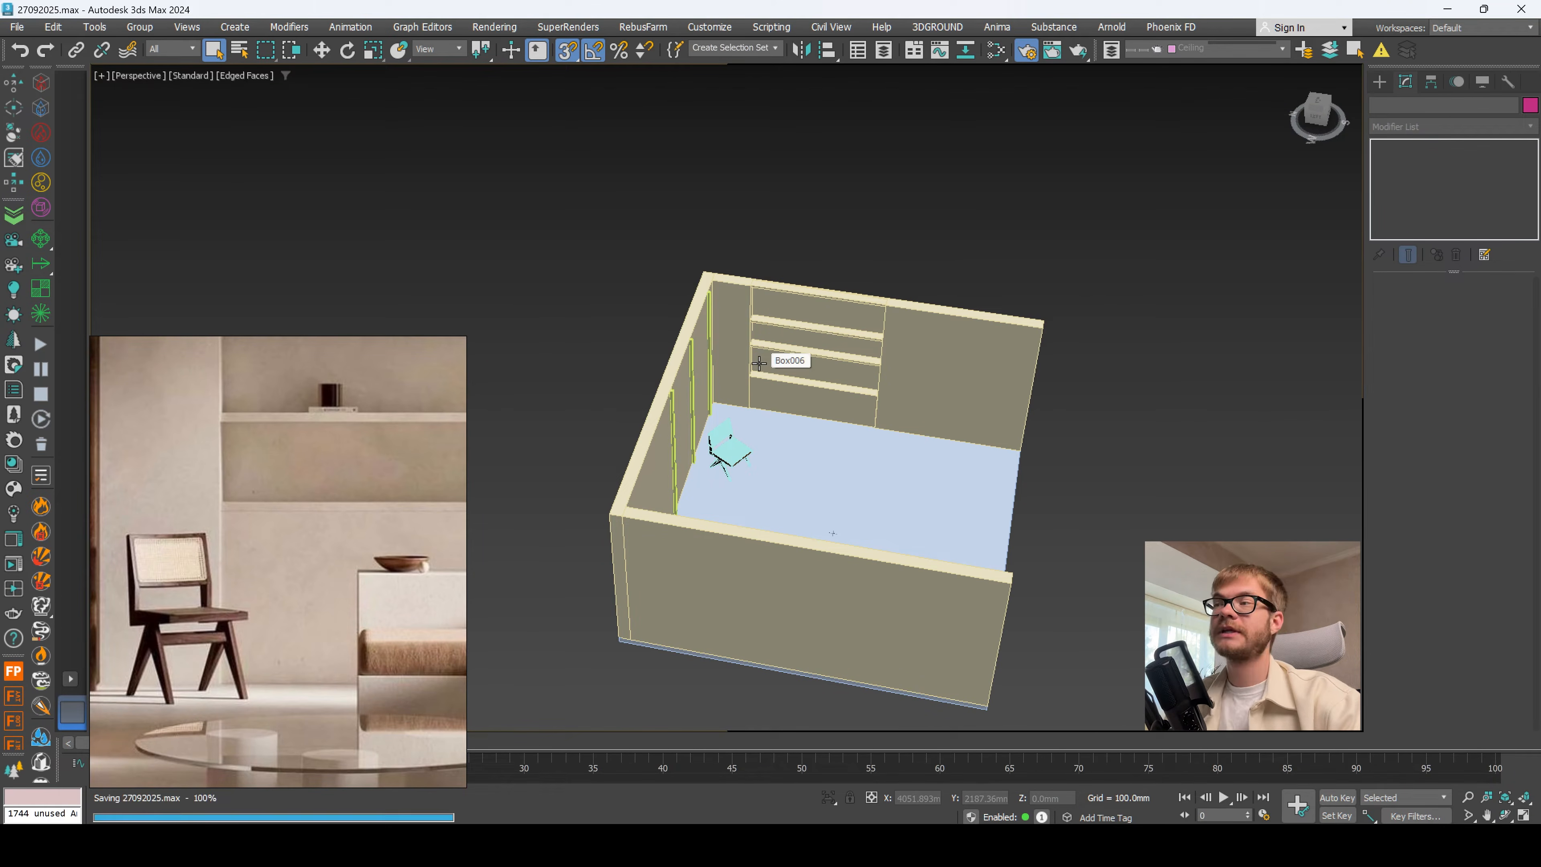
Step: Switch to File Explorer and merge the LEVITATE DAYBED and SOFA by Anne Boysen model from the Sofa folder into the scene
key("alt+Tab")
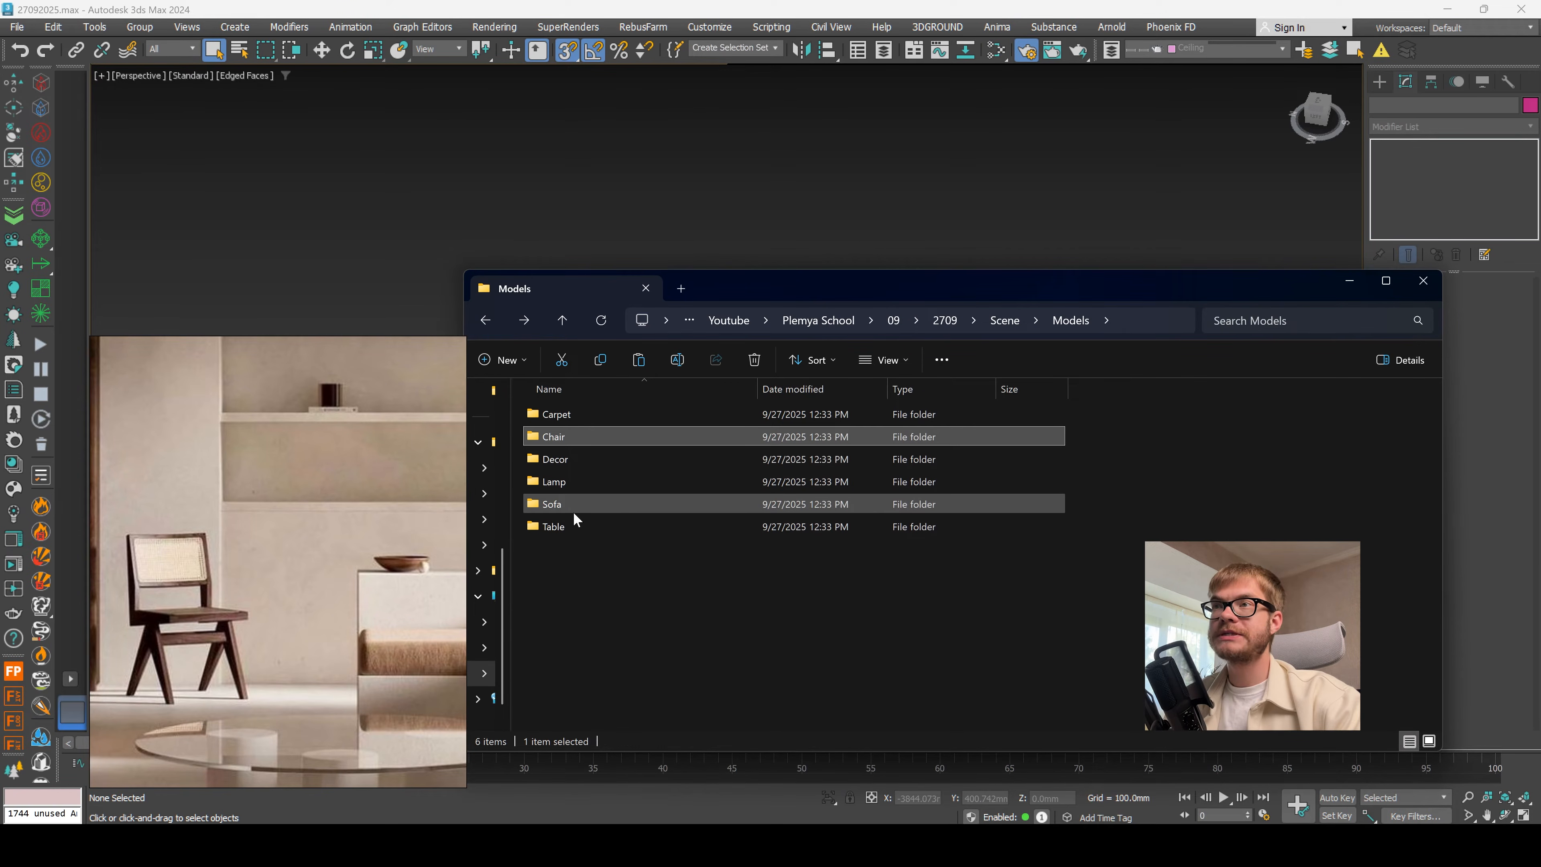
double_click(561, 511)
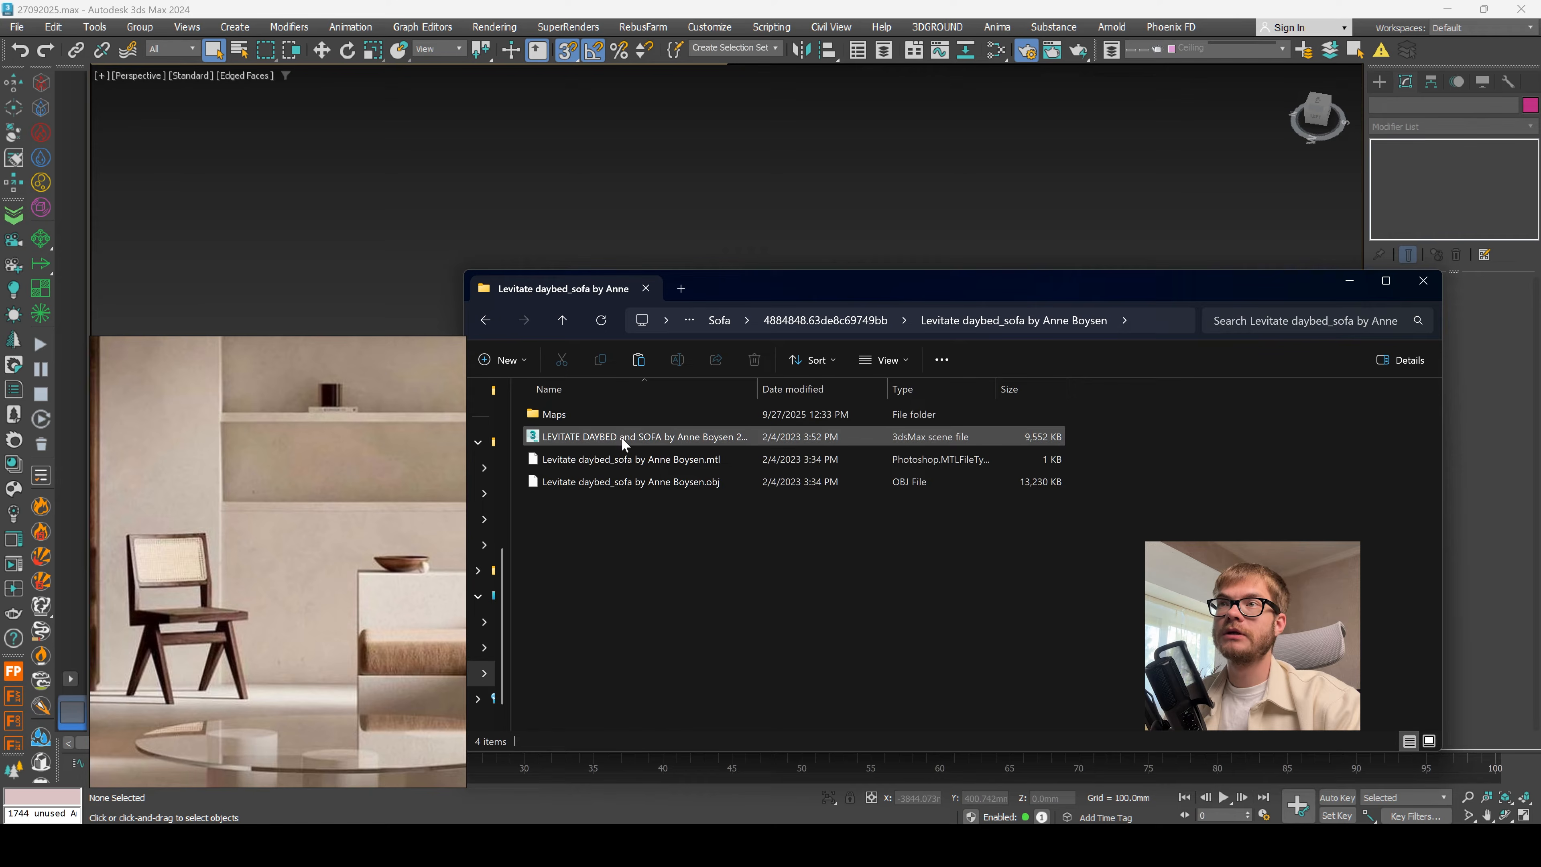
left_click_drag(619, 436, 919, 197)
left_click(919, 199)
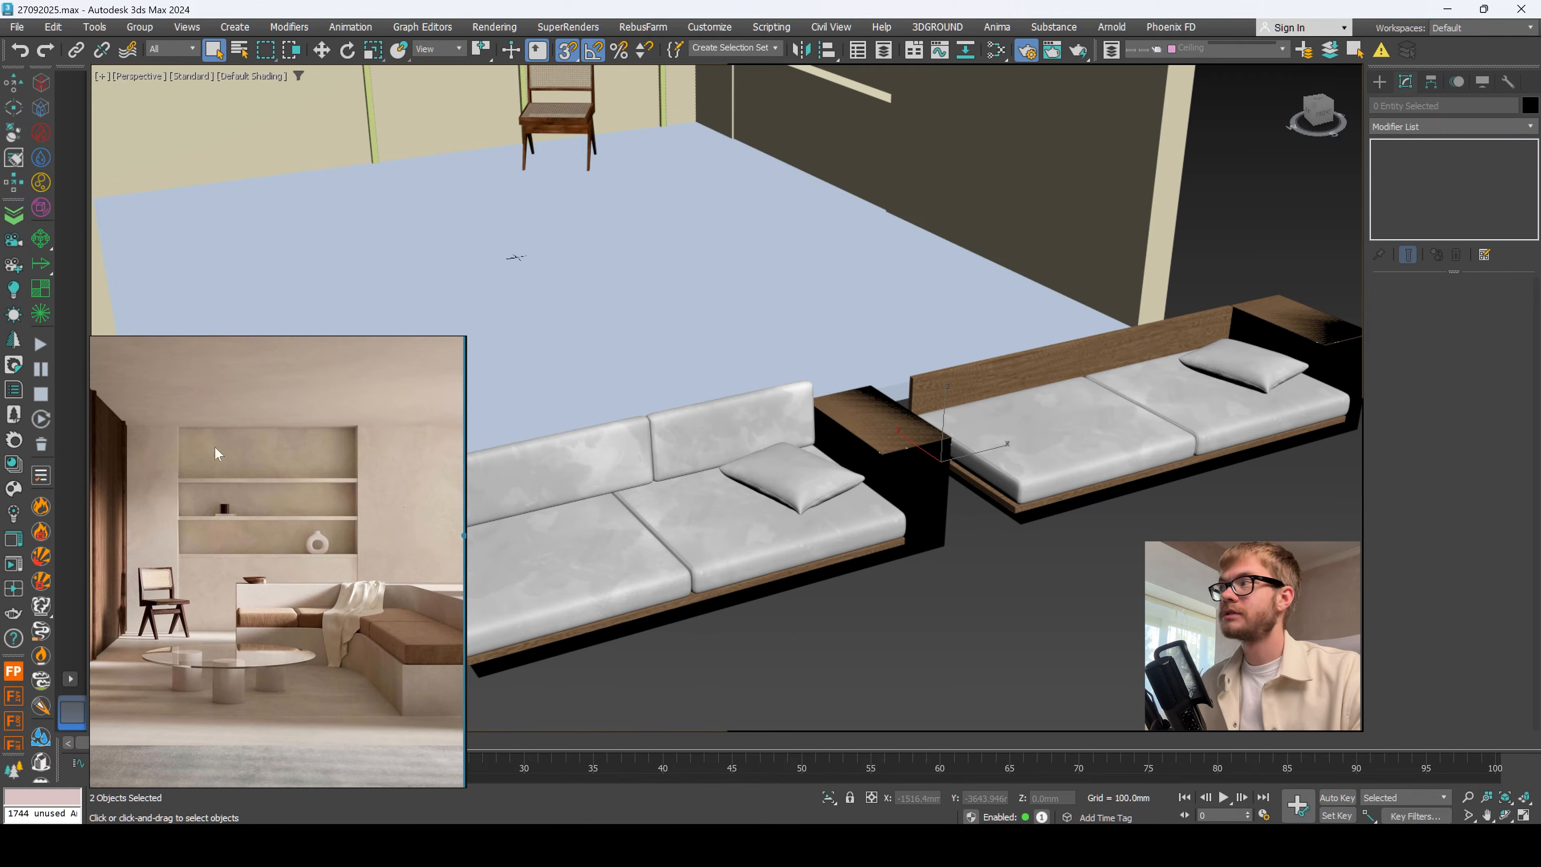
Step: Delete the LEVITATE DAYBED piece from the two imported seating models beside the room
left_click(706, 459)
scroll(1042, 453, "up", 3)
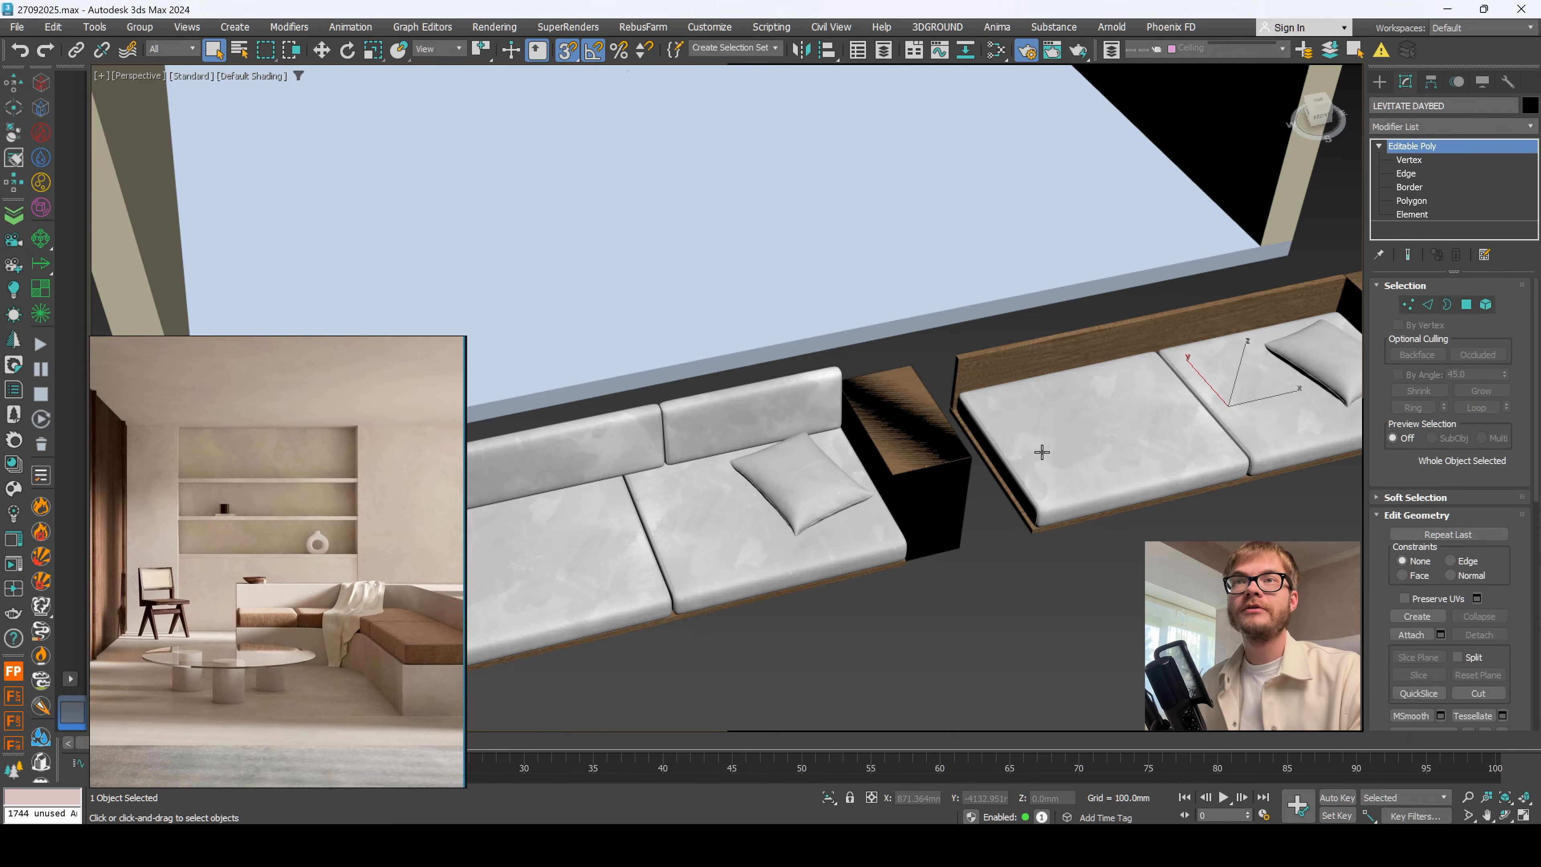
middle_click_drag(1106, 446, 1029, 507)
key("Delete")
Step: Move the remaining sofa from outside the room onto the room's floor
left_click(733, 521)
scroll(733, 520, "down", 5)
middle_click_drag(733, 522, 843, 522, "alt")
middle_click_drag(843, 522, 1099, 516)
key("w")
middle_click_drag(935, 516, 961, 534, "alt")
left_click_drag(937, 517, 485, 255)
middle_click_drag(486, 209, 627, 322)
Step: Rotate the sofa parallel to the niche wall and position it in front of the shelves
key("e")
left_click_drag(673, 431, 604, 453)
middle_click_drag(614, 406, 523, 378, "alt")
key("w")
mouse_move(700, 377)
left_mouse_down()
mouse_move(750, 367)
mouse_move(691, 370)
left_mouse_up()
middle_click_drag(692, 371, 697, 441, "alt")
left_click_drag(672, 438, 735, 456)
Step: Move the chair closer to the corner between the post wall and the niche wall
left_click_drag(619, 358, 639, 316)
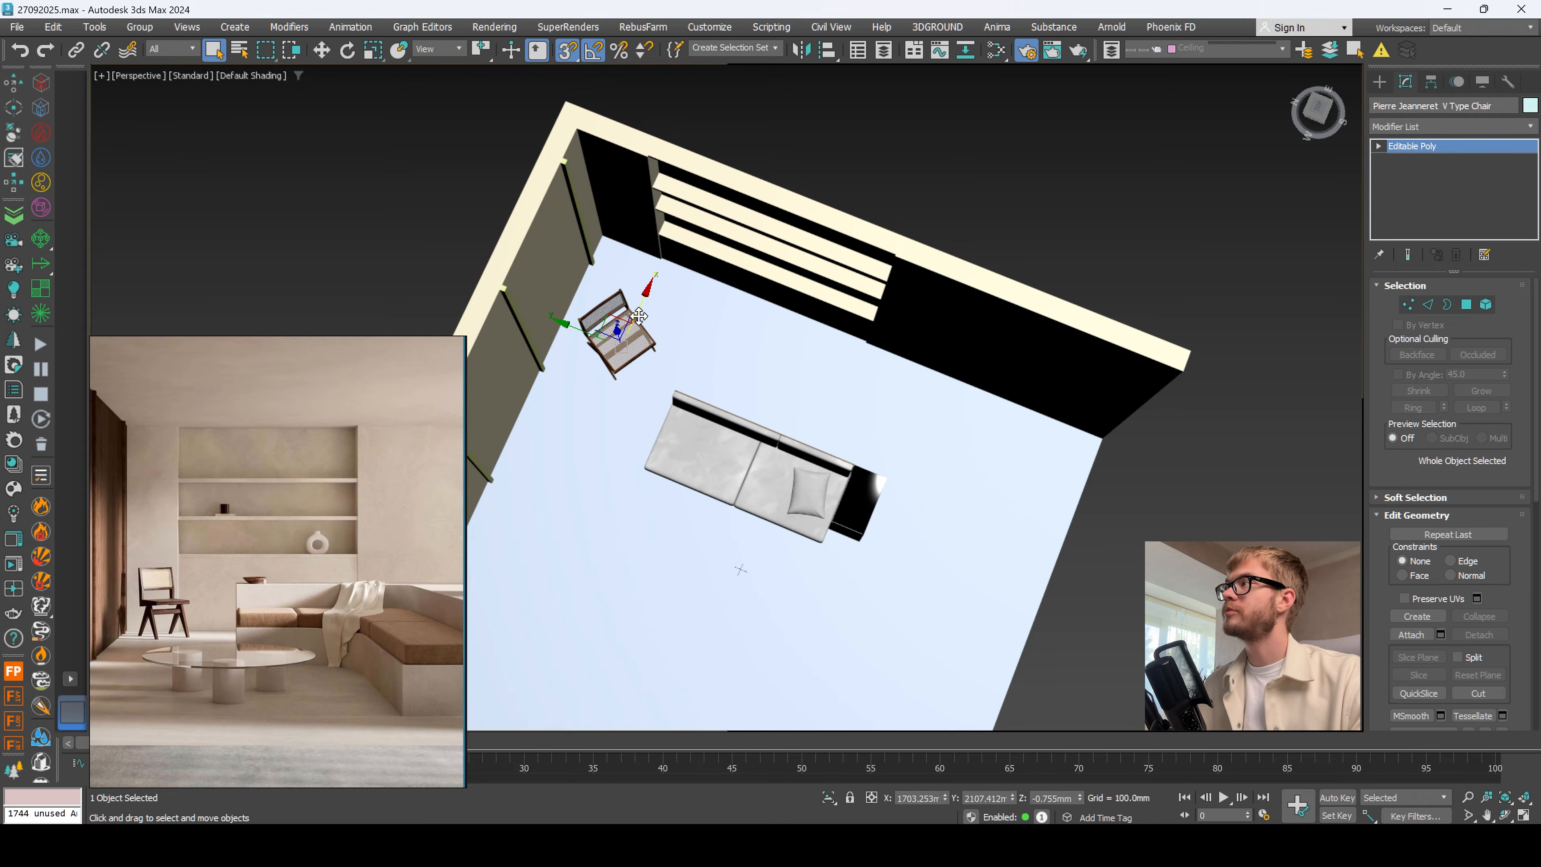
scroll(639, 316, "down", 1)
middle_click_drag(644, 314, 658, 335, "alt")
middle_click_drag(658, 335, 709, 396)
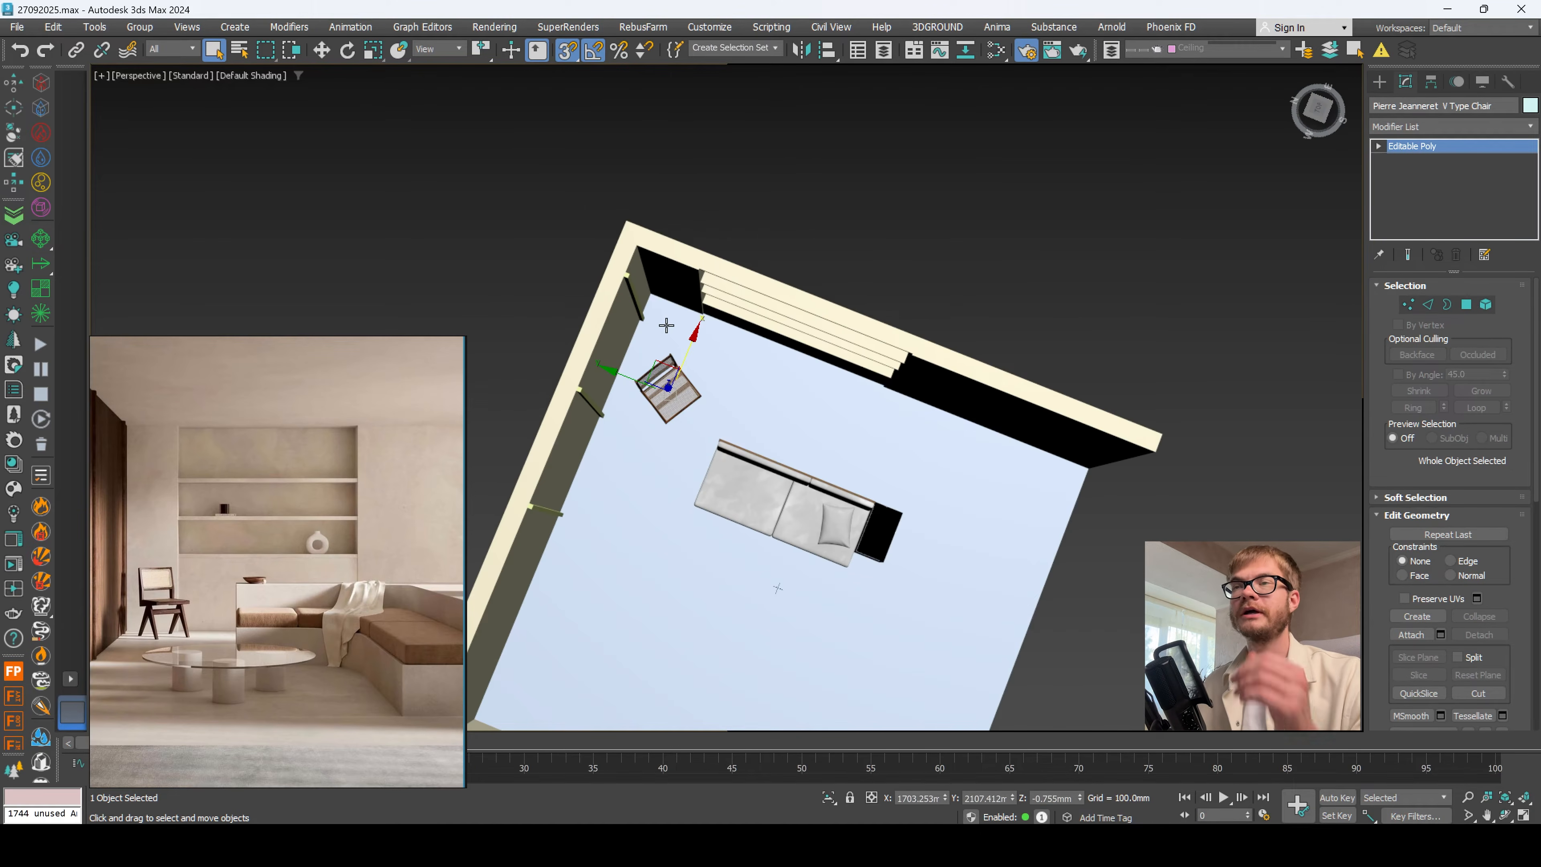
left_click_drag(686, 355, 694, 335)
middle_click_drag(780, 542, 804, 474)
scroll(807, 472, "down", 1)
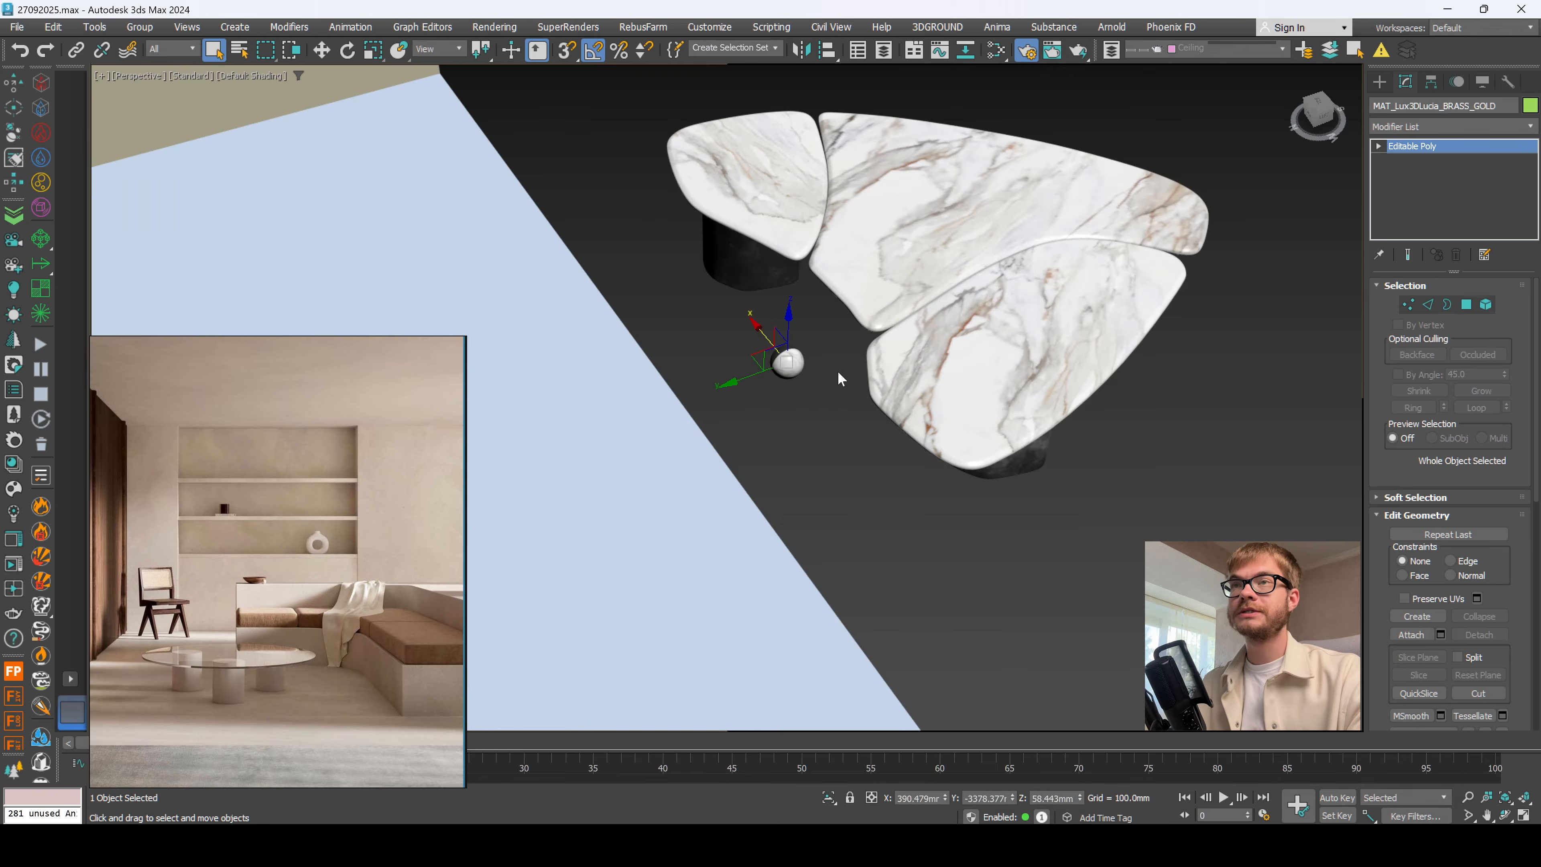
Step: Move the whole marble coffee table from outside into the room, next to the sofa
left_click(817, 372)
left_click(862, 364)
scroll(862, 364, "down", 2)
scroll(948, 352, "up", 2)
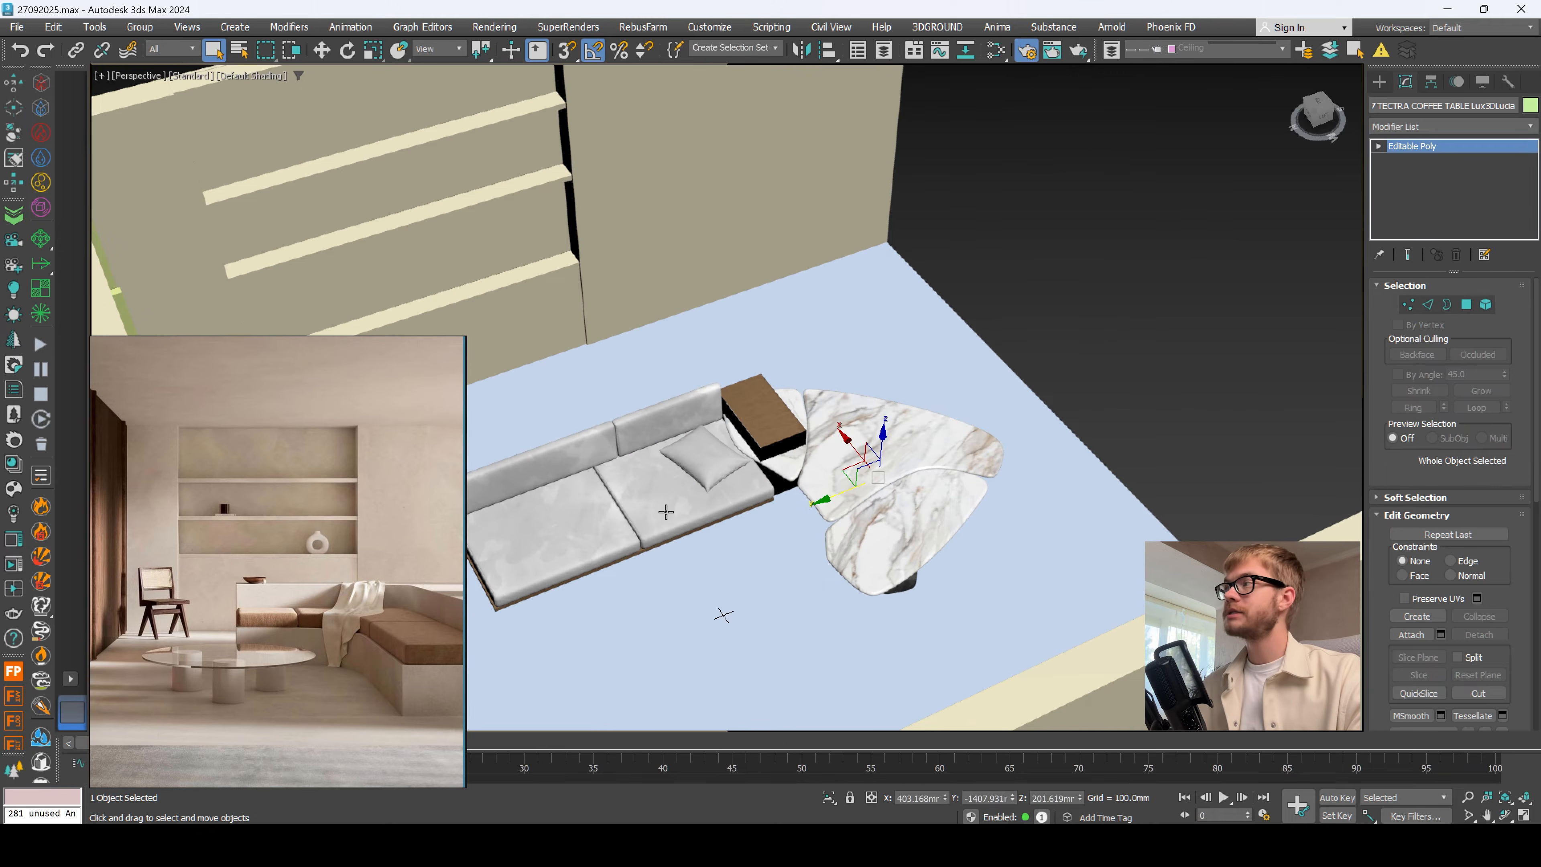
Step: Rotate the marble coffee table about its vertical axis and position it in front of the sofa
key("e")
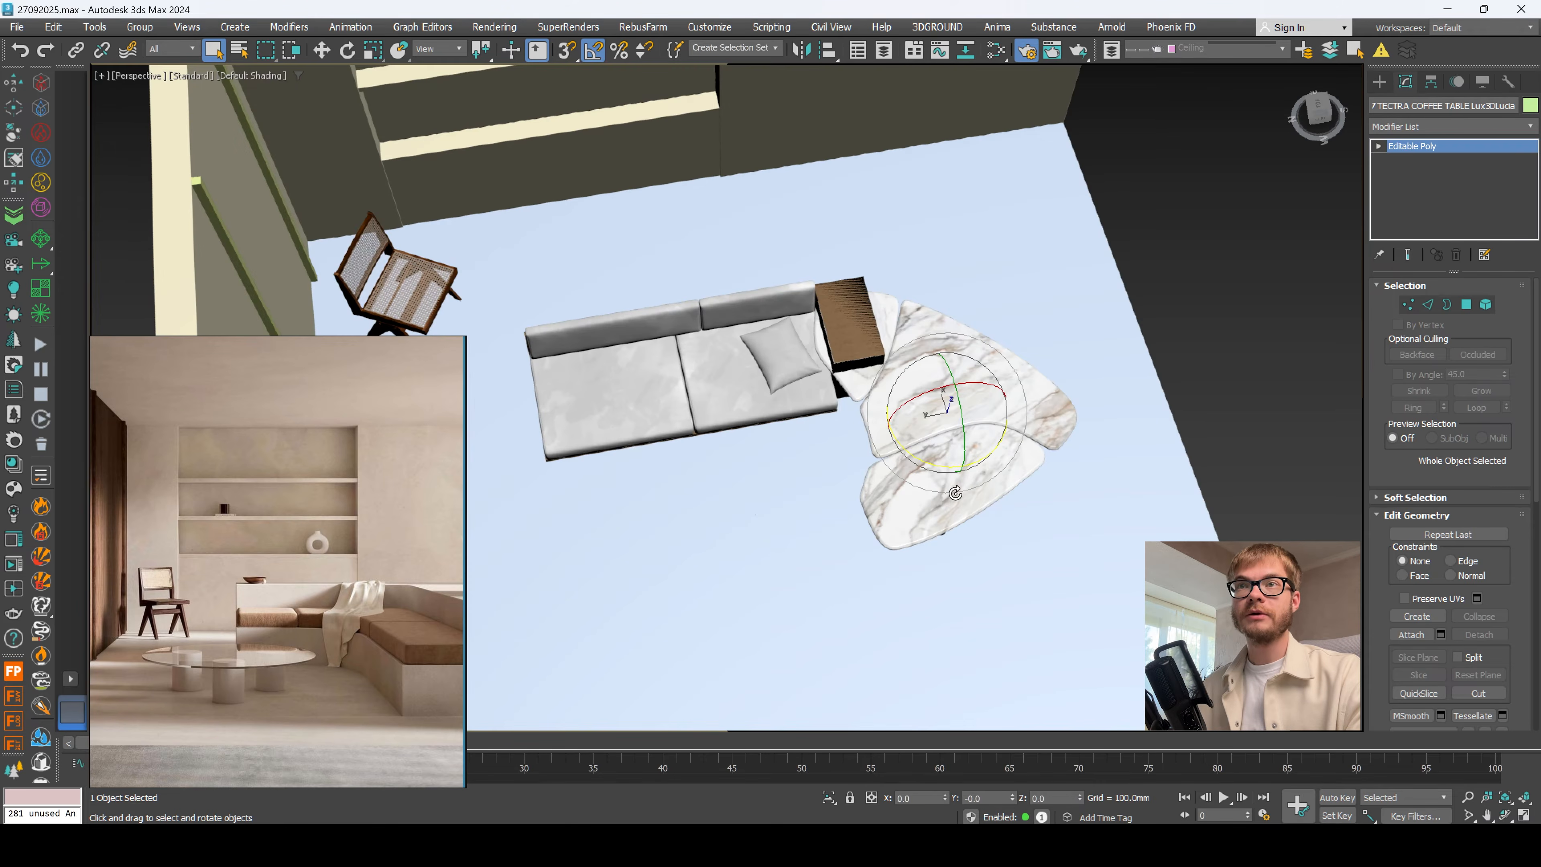
left_click_drag(979, 465, 813, 512)
key("w")
middle_click_drag(861, 492, 933, 399, "alt")
key("q")
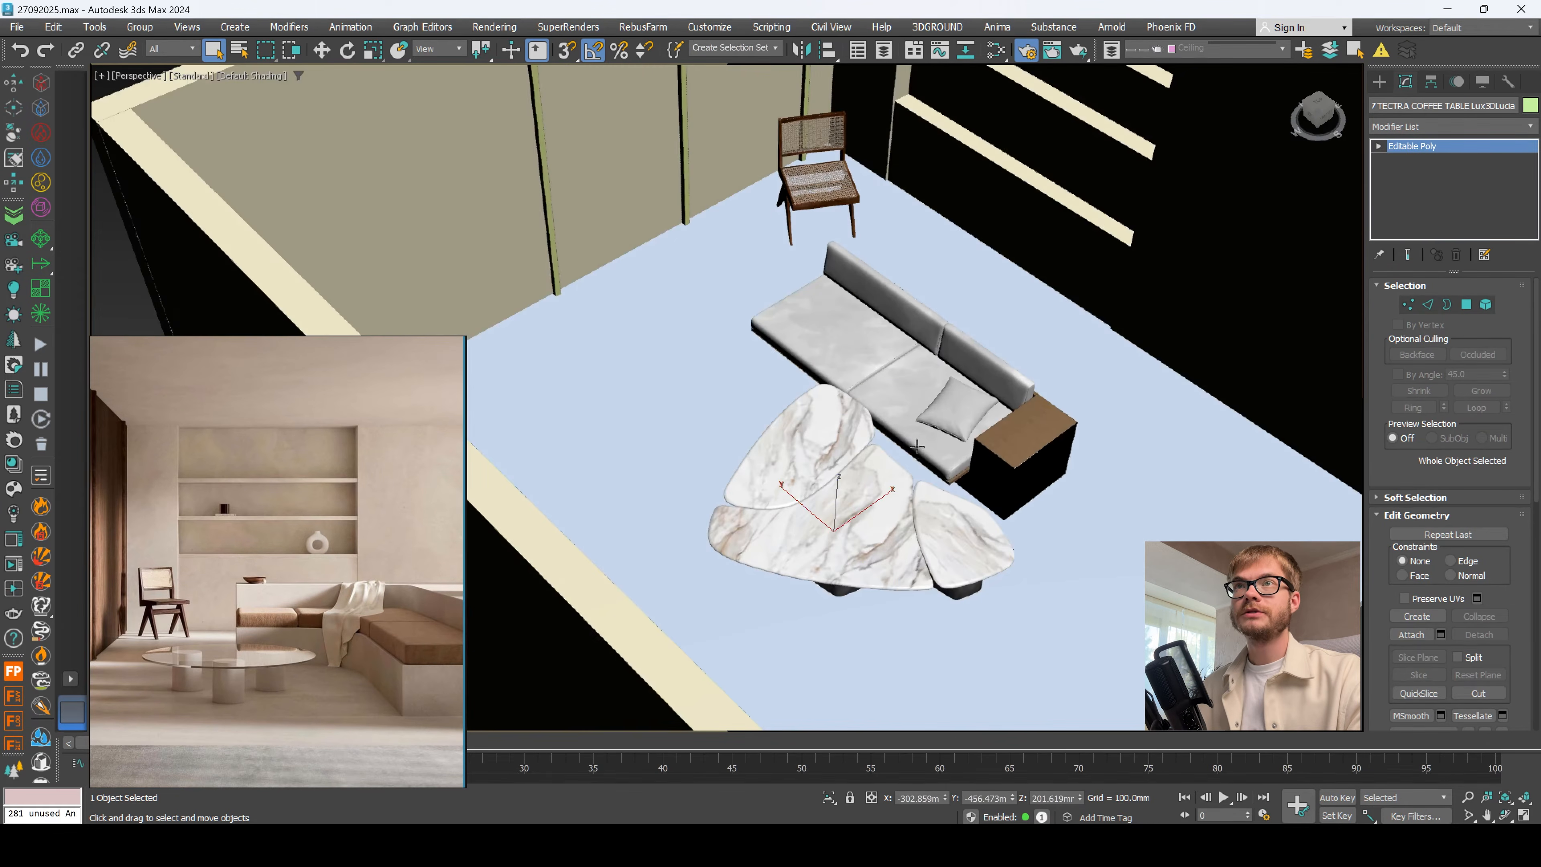
Step: Move the light beige carpet from the samples outside onto the room's floor, near the coffee table
scroll(933, 398, "down", 5)
middle_click_drag(785, 575, 886, 472, "alt")
middle_click_drag(885, 472, 1022, 527)
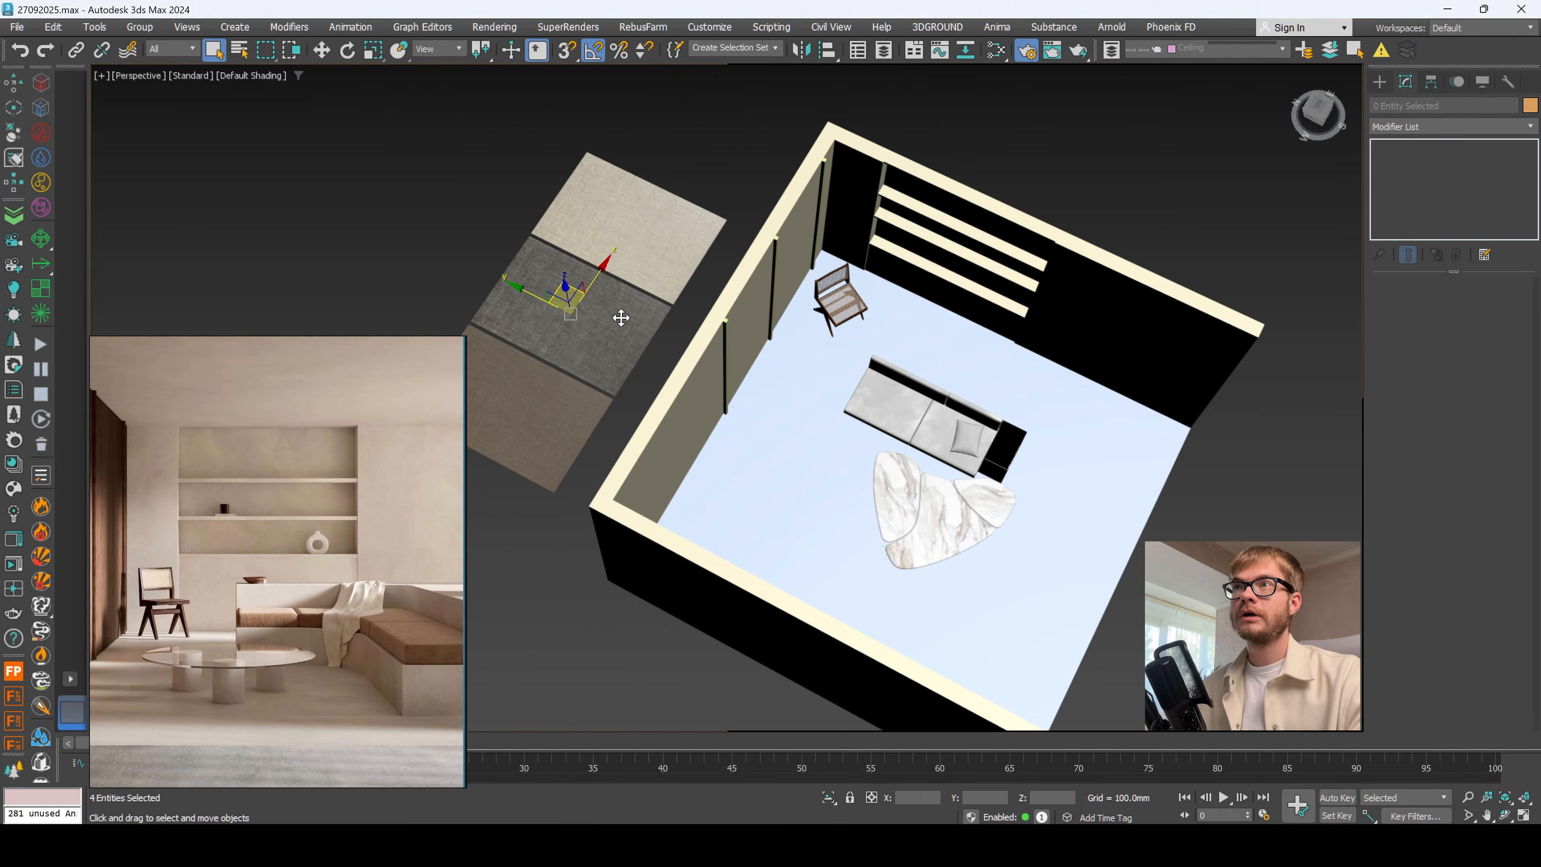
left_click(700, 198)
left_click(672, 219)
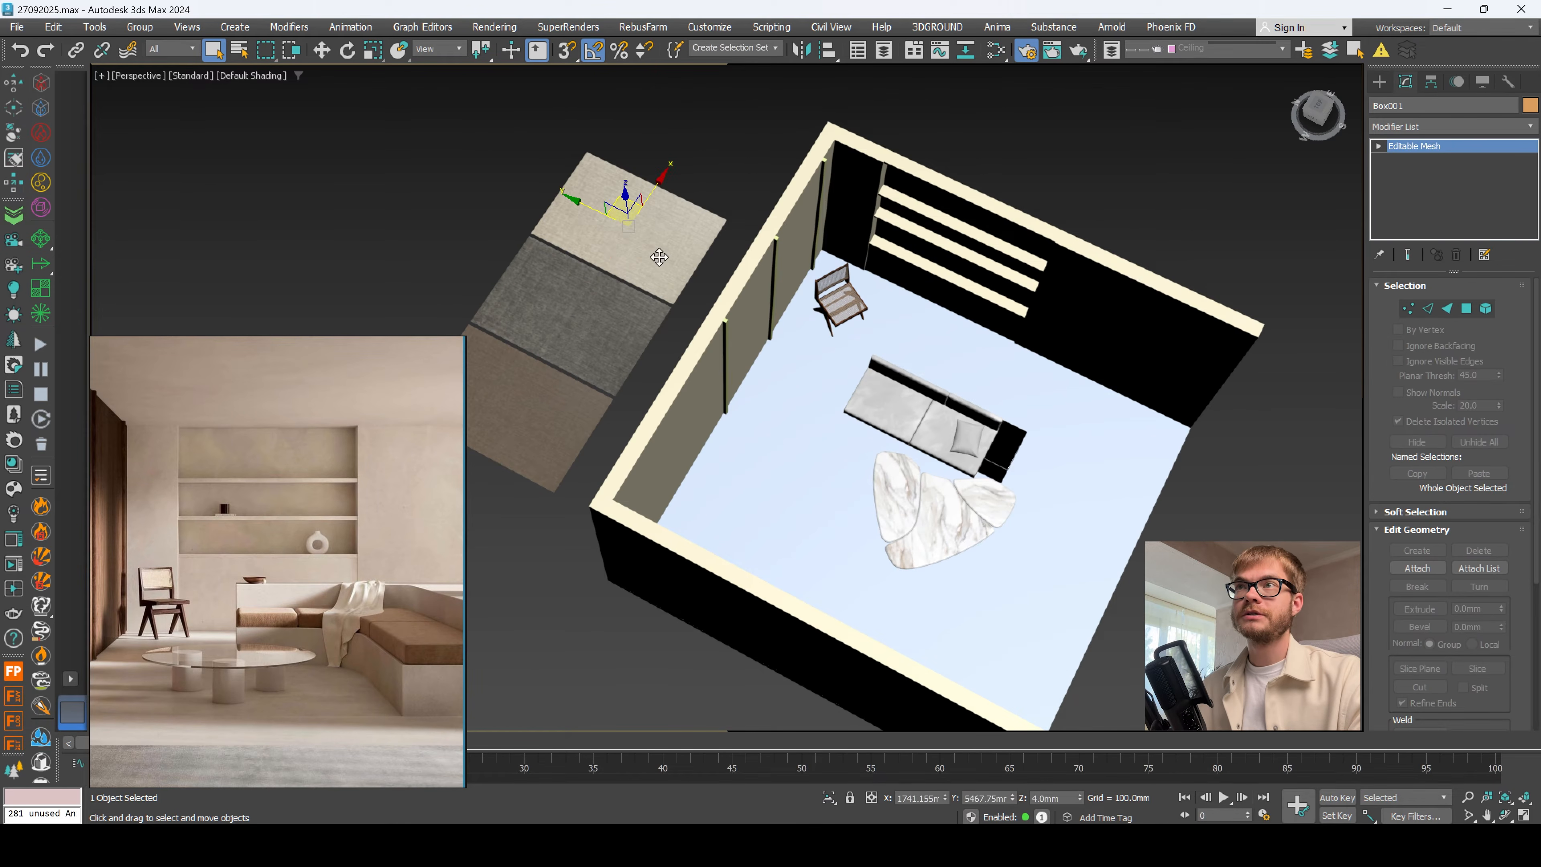
left_click_drag(626, 196, 812, 530)
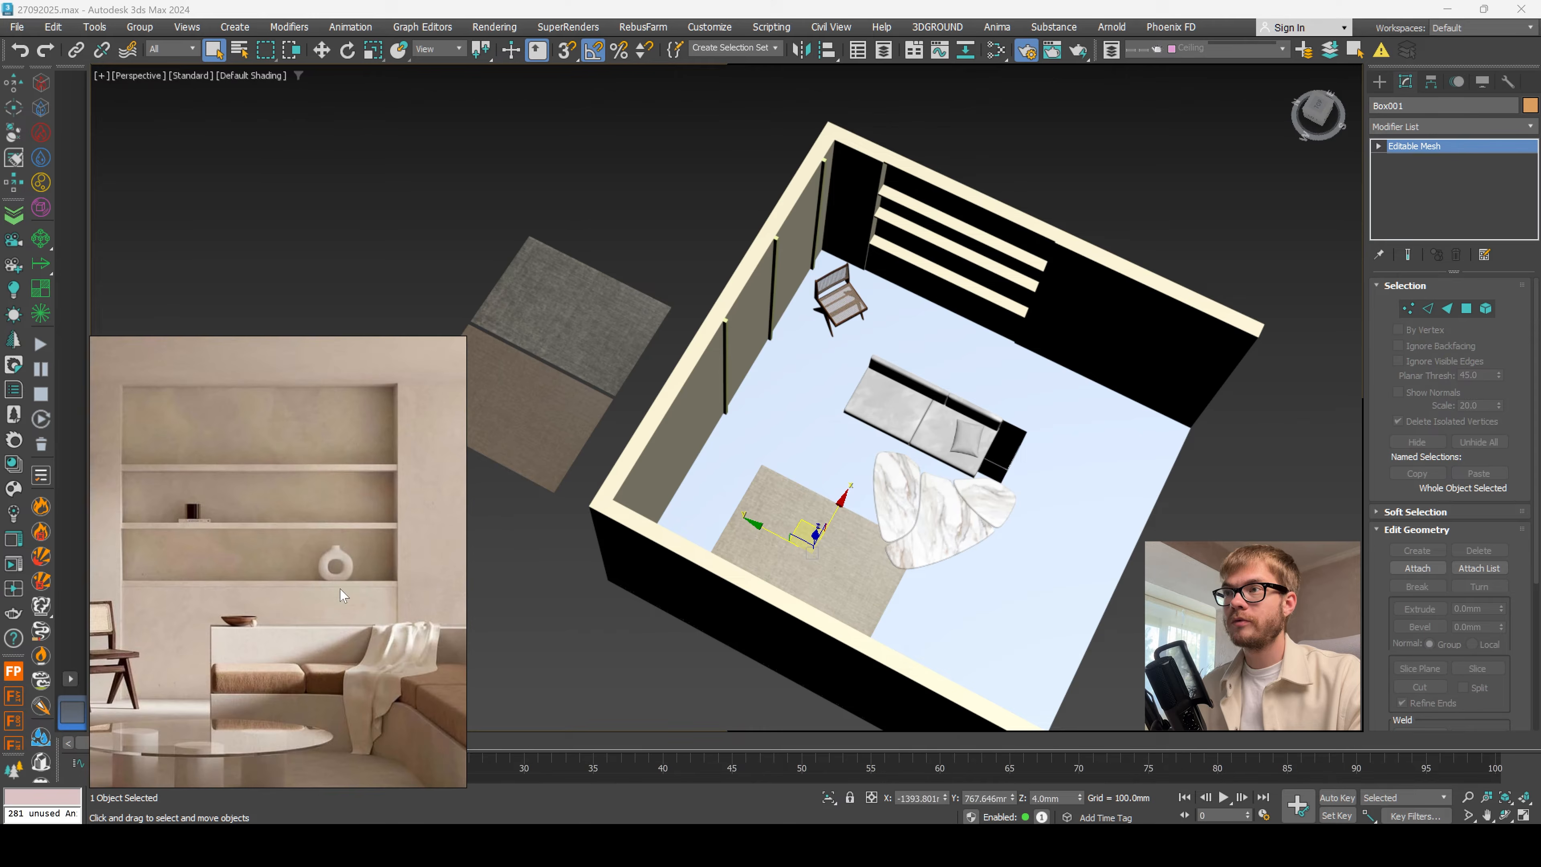
Step: Delete the dark grey and brown carpets remaining outside the room
left_click_drag(643, 275, 557, 396)
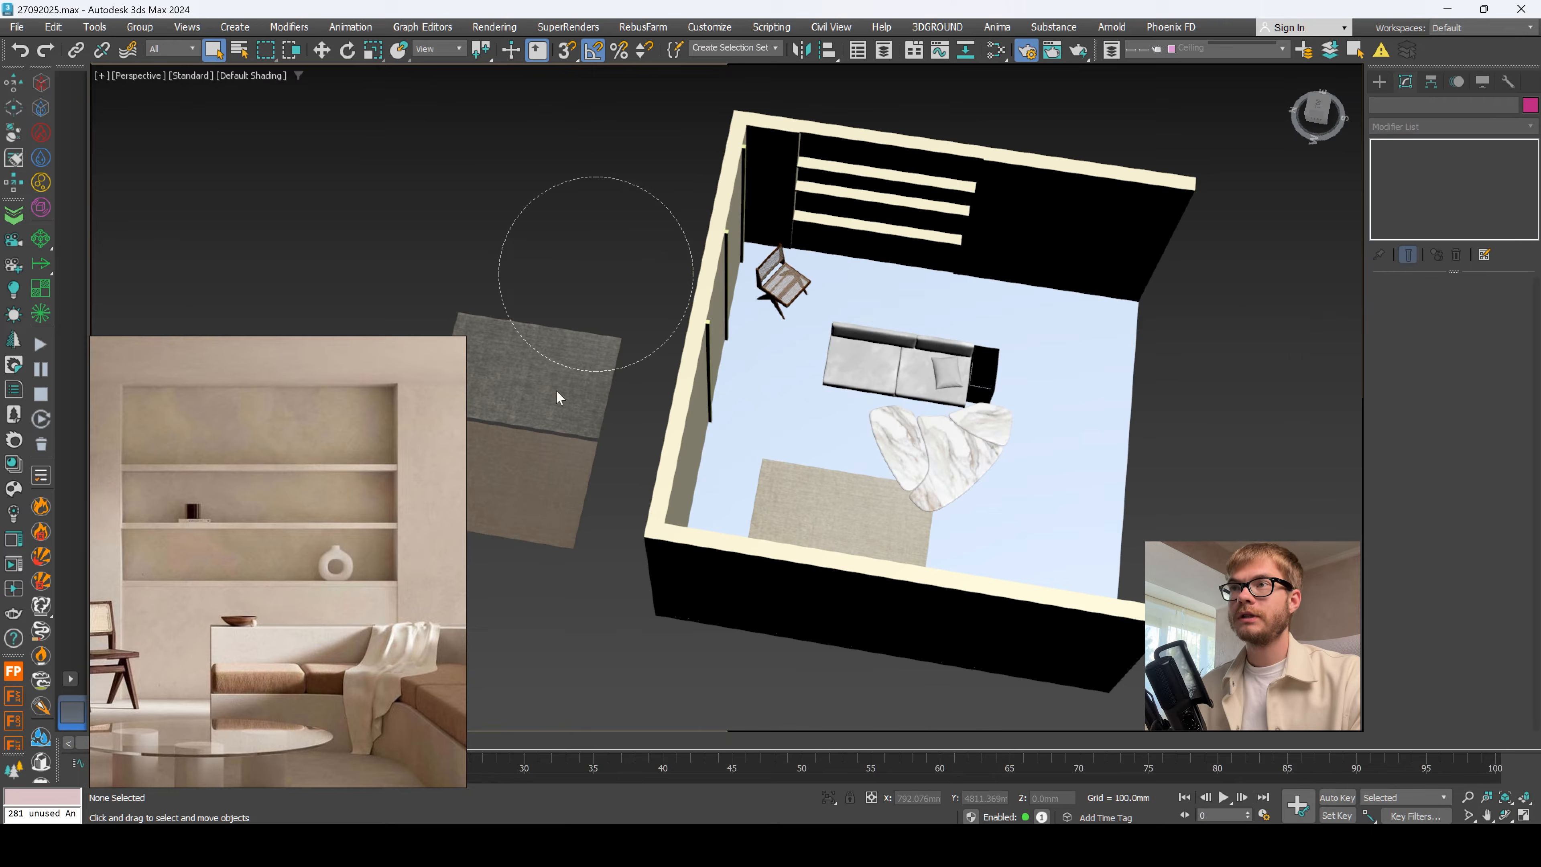
middle_click_drag(519, 499, 559, 547)
left_click_drag(564, 443, 588, 459)
key("Delete")
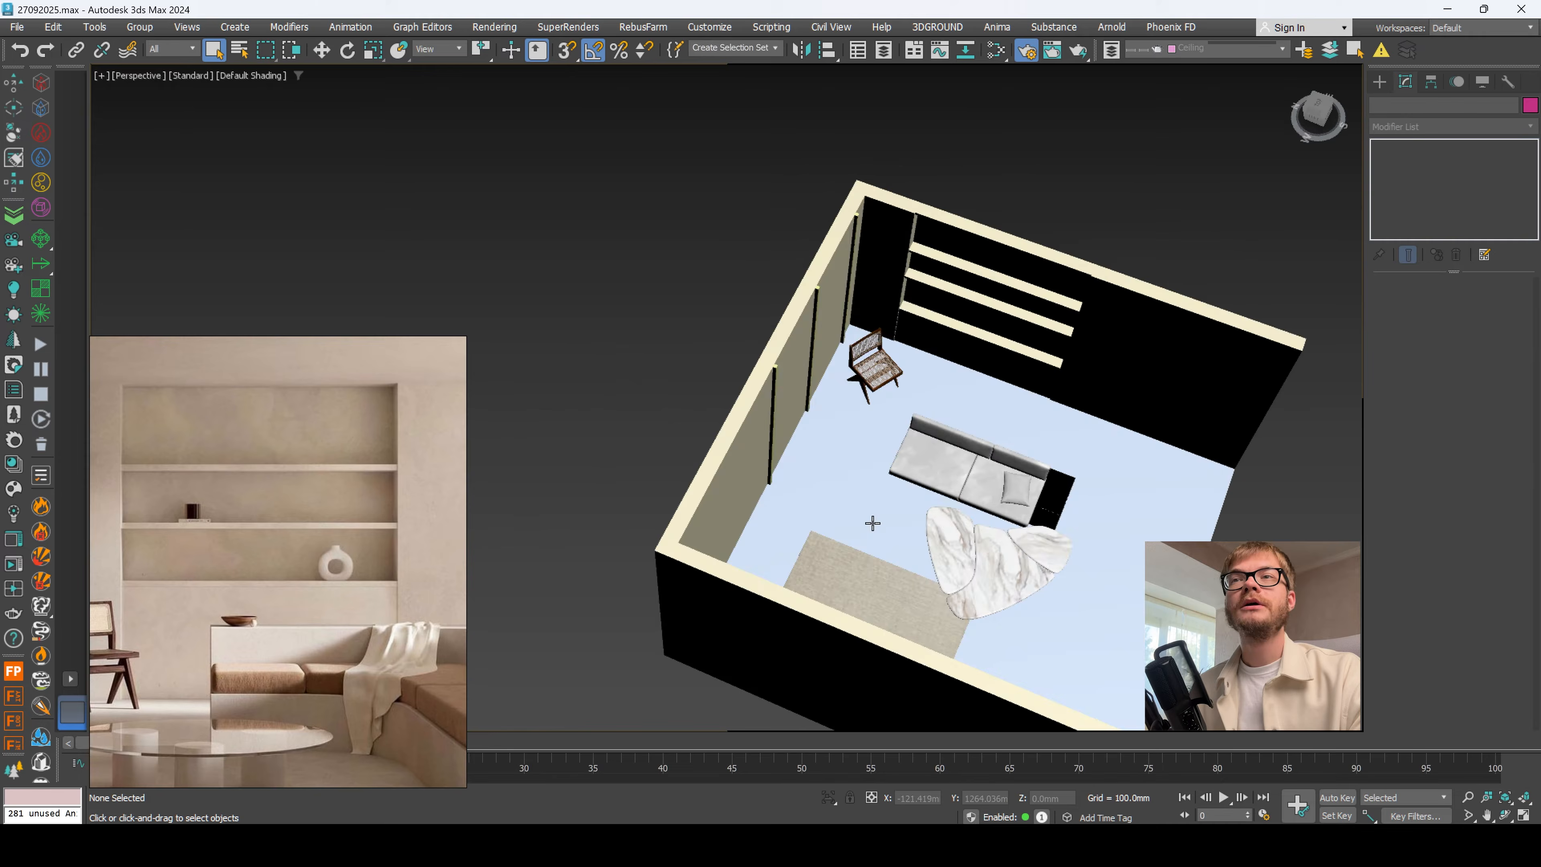
Step: Merge the Corona version of the "Minimalistic decor with a carafe" model from the Decor folder into the scene
middle_click_drag(874, 524, 938, 563, "alt")
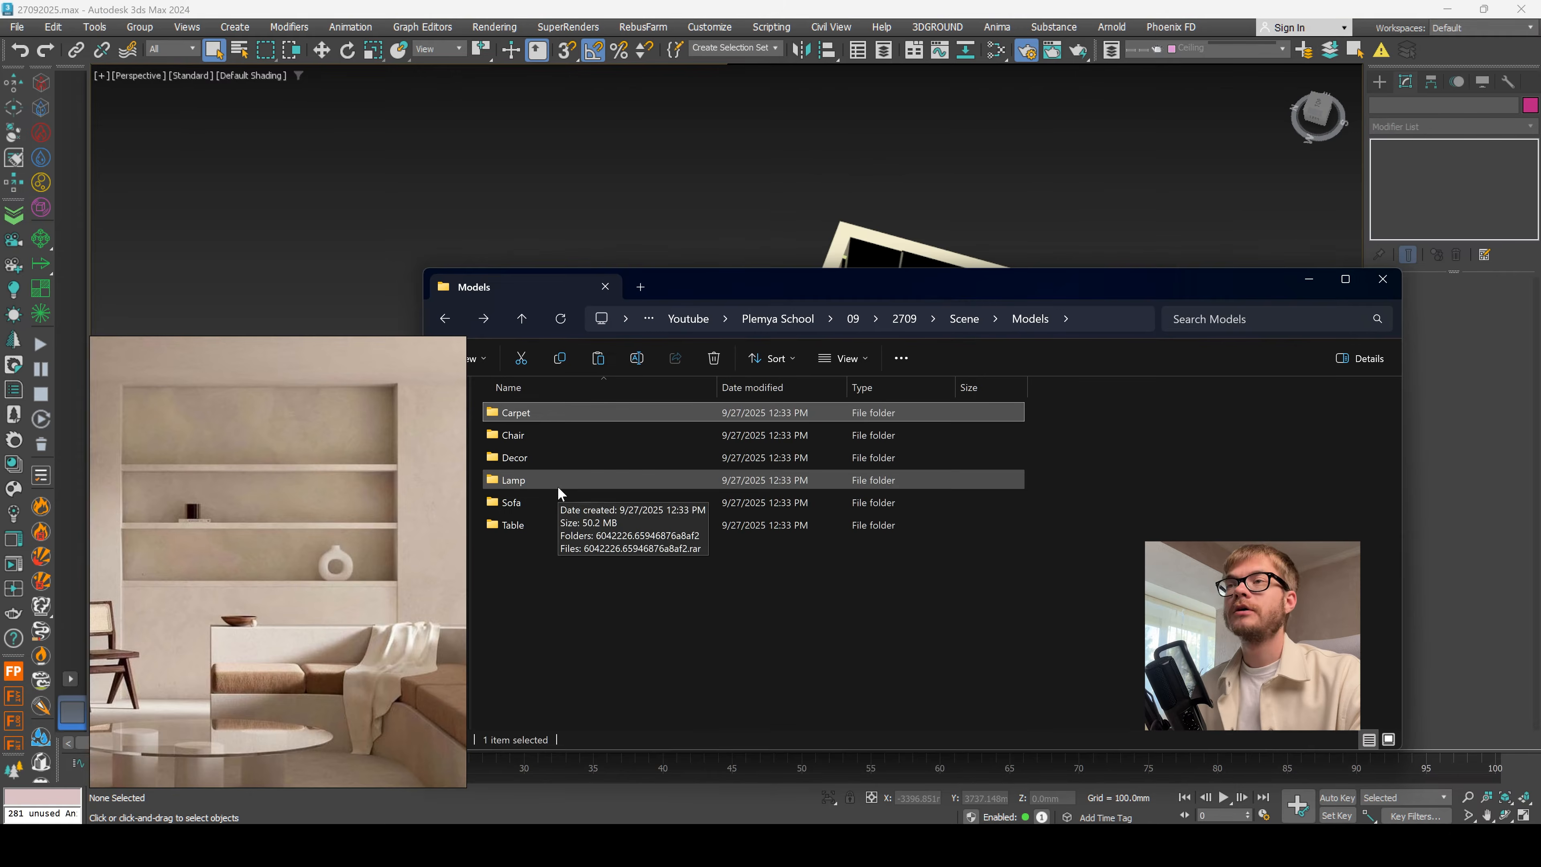
double_click(545, 455)
double_click(540, 412)
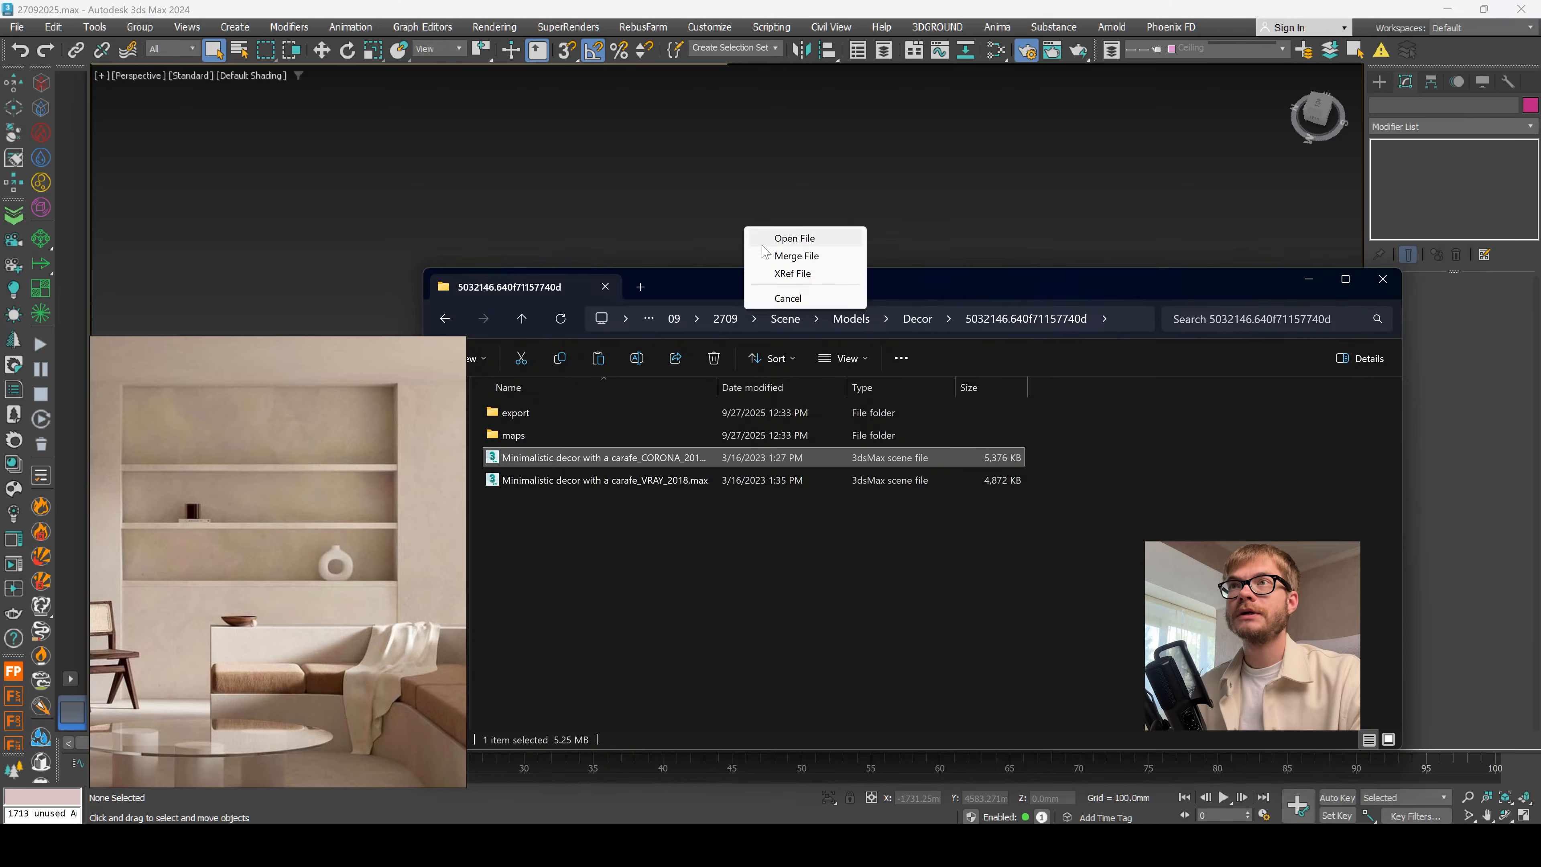
left_click(786, 255)
scroll(704, 381, "up", 8)
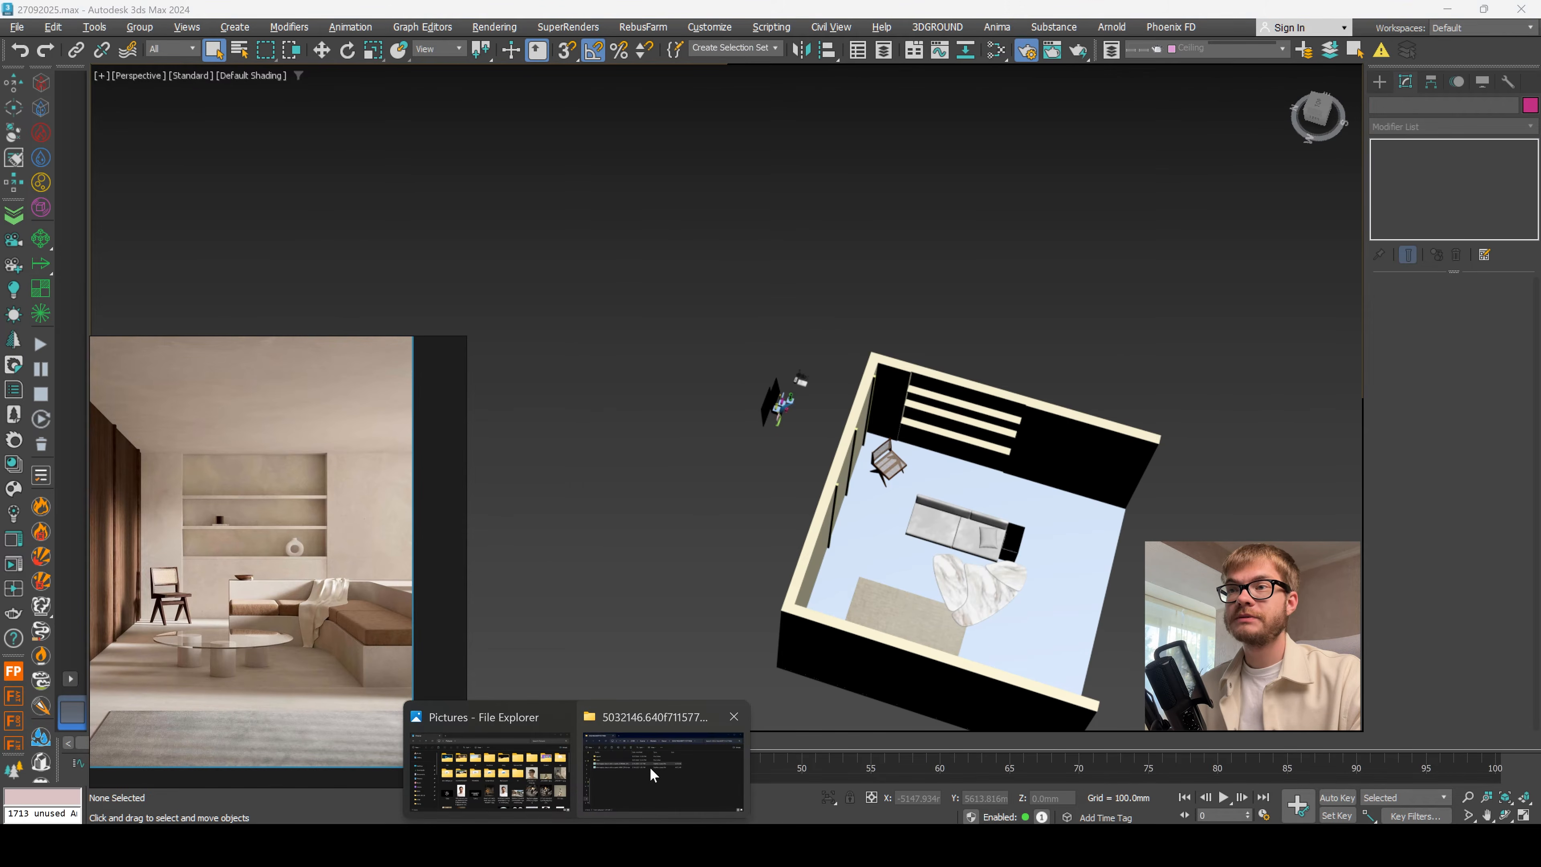
Step: Merge "Odette lamp max2021 corona.max" from the Lamp models folder into the scene
left_click(654, 777)
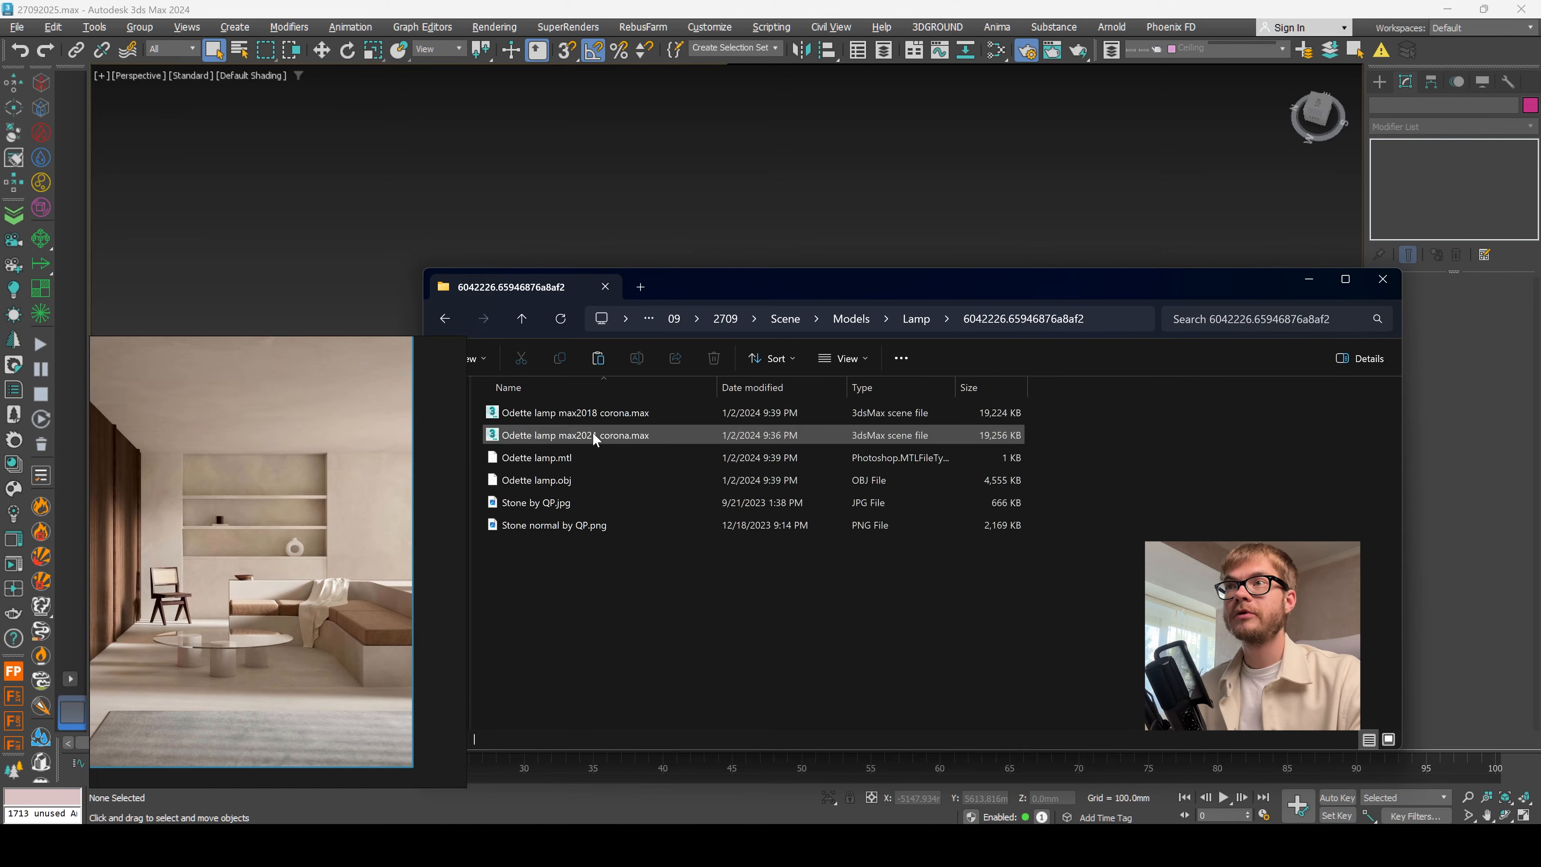
left_click_drag(595, 414, 705, 244)
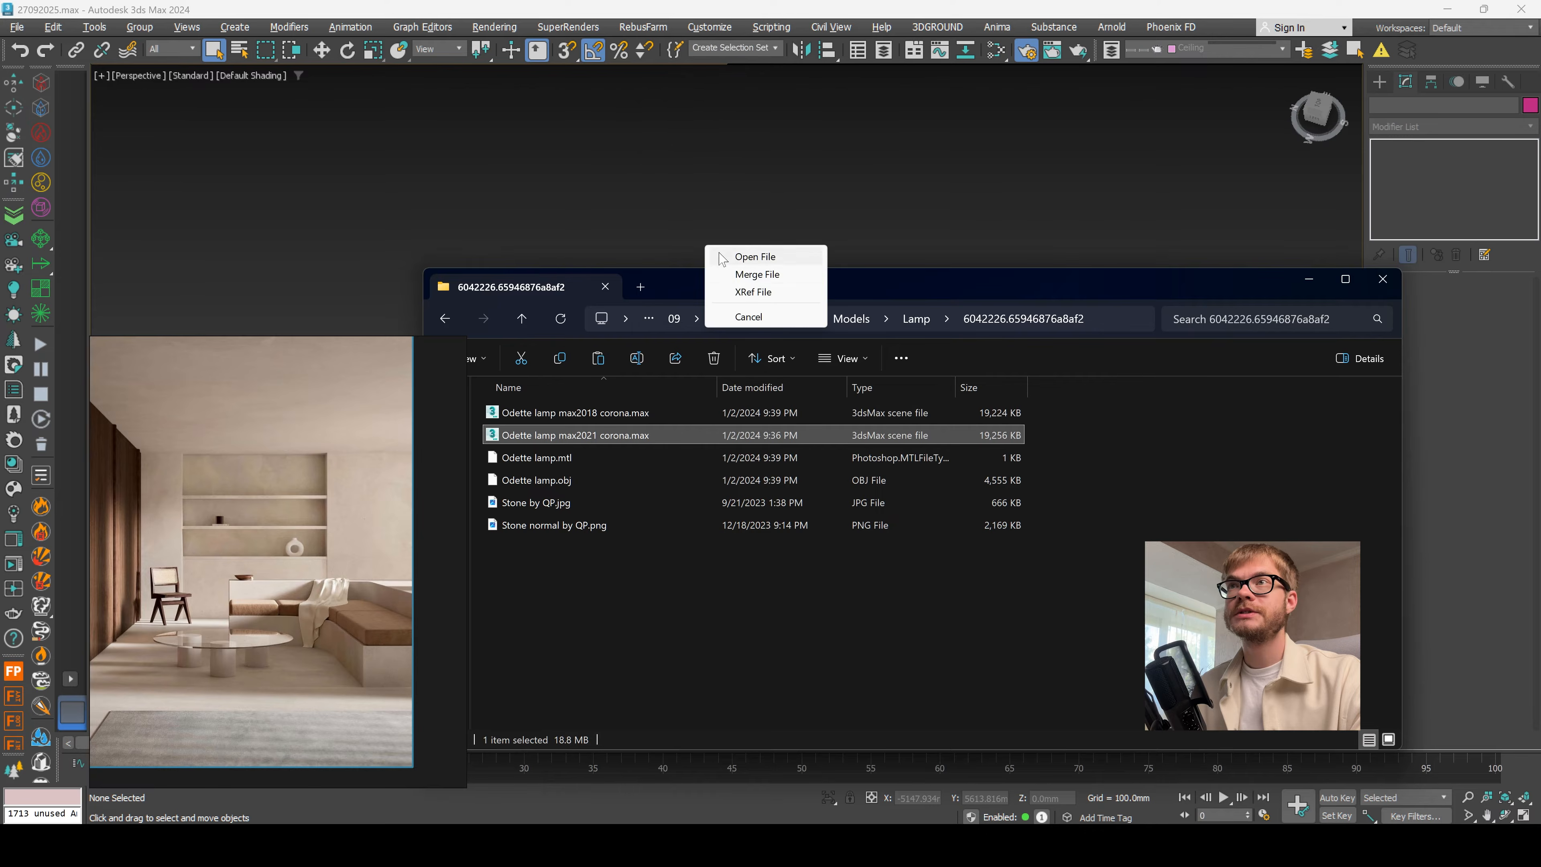
left_click(751, 274)
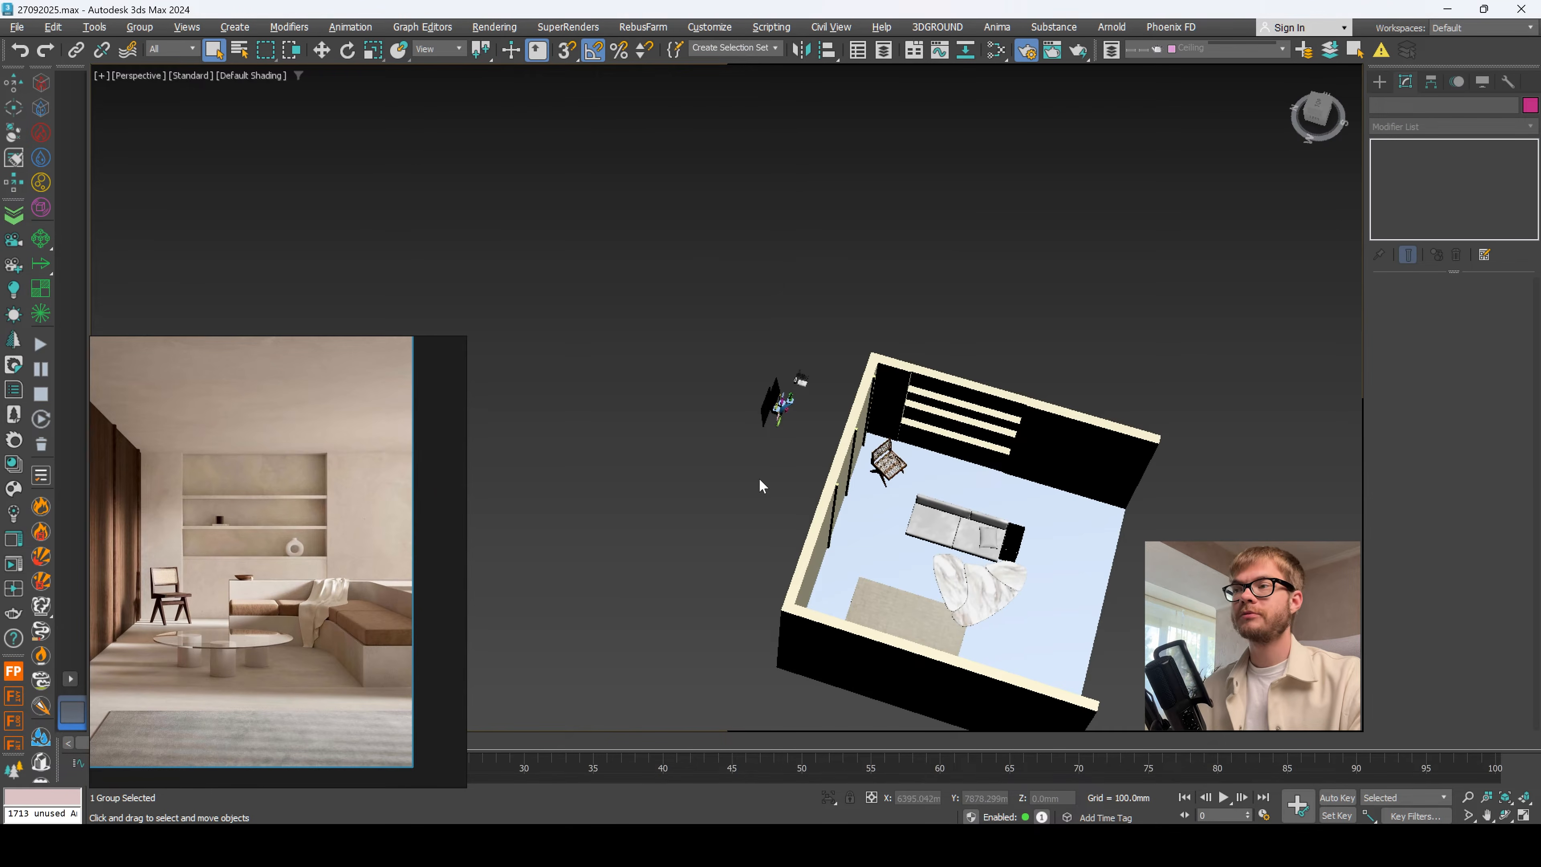
Step: Move the Odette lamp from outside the room onto the floor beside the sofa
scroll(758, 479, "up", 10)
scroll(764, 474, "down", 10)
middle_click_drag(801, 484, 730, 485, "alt")
scroll(730, 486, "up", 3)
left_click(730, 486)
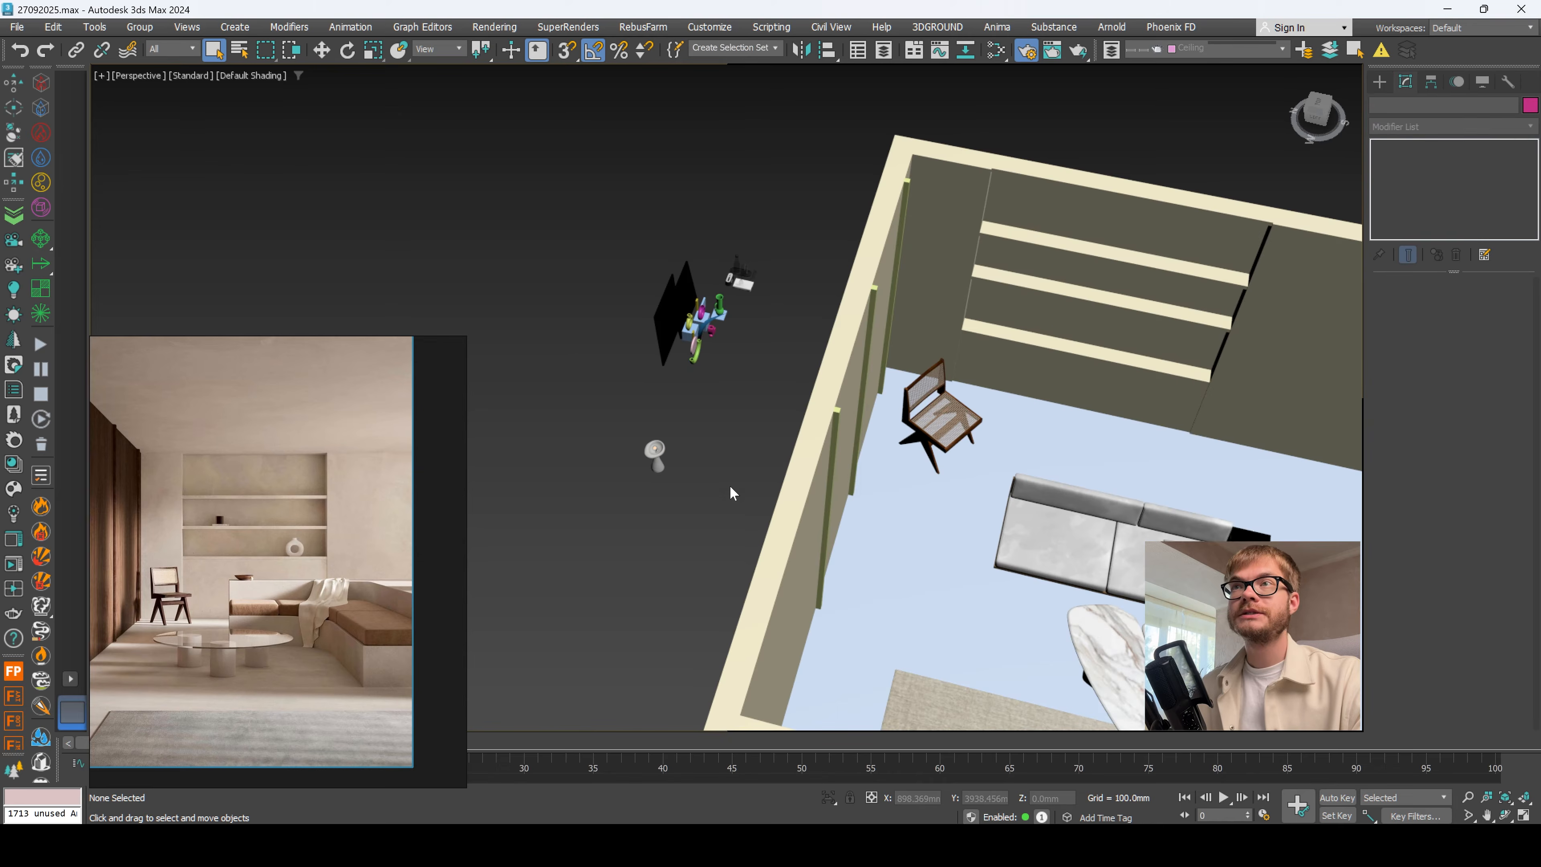
left_click(657, 465)
middle_click_drag(657, 466, 604, 532, "alt")
left_click_drag(605, 532, 922, 452)
scroll(661, 515, "up", 3)
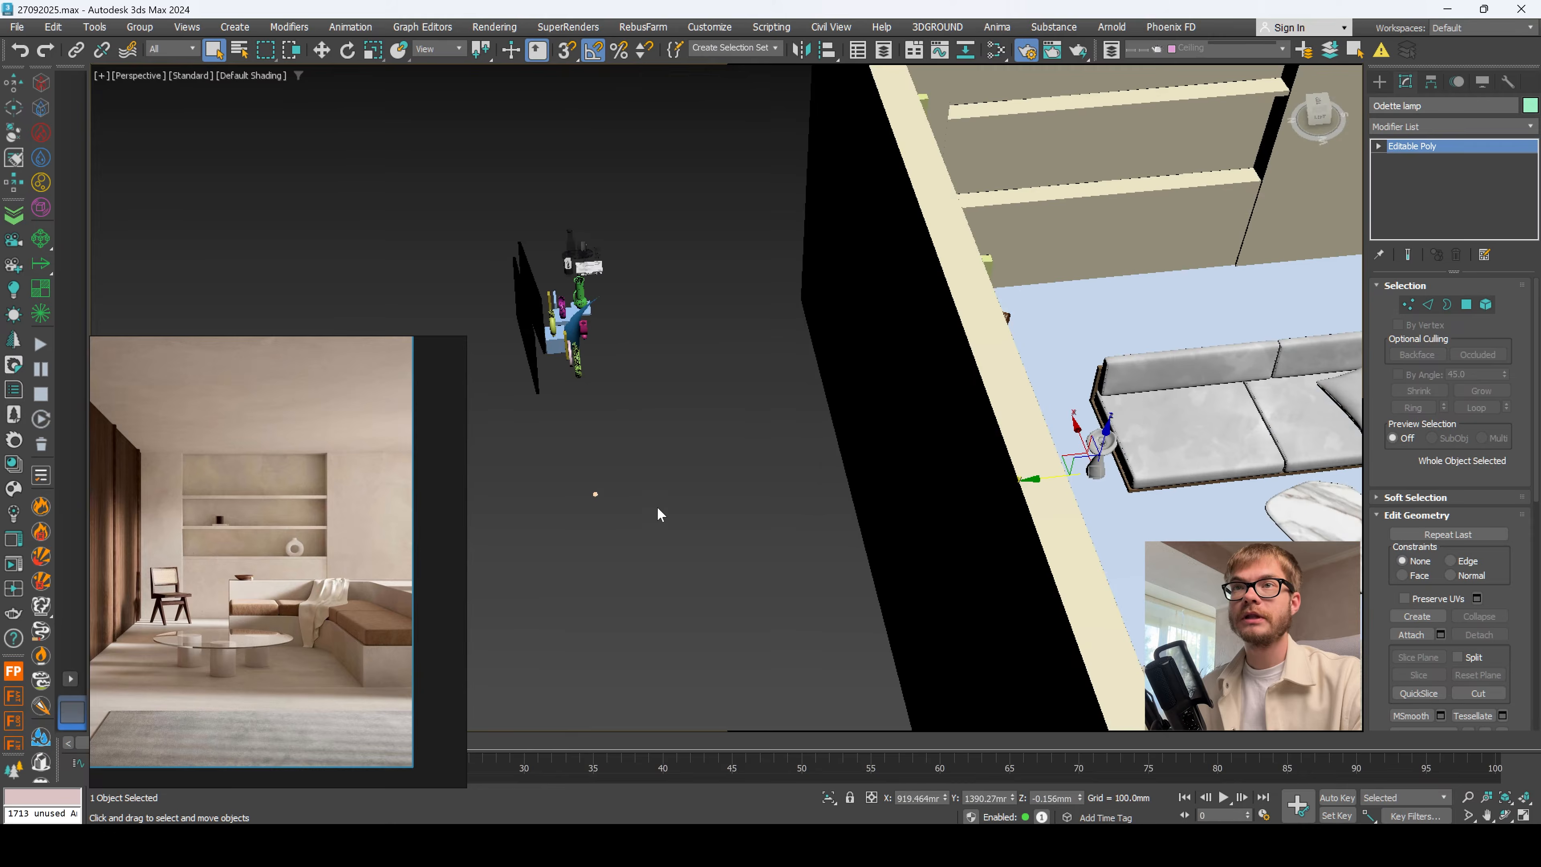
Step: Try scaling the Odette lamp inside the room
middle_click_drag(661, 515, 661, 412, "alt")
left_click(616, 352)
key("q")
scroll(1032, 425, "up", 3)
left_click(978, 505)
middle_click_drag(978, 507, 790, 398, "alt")
key("r")
left_click_drag(775, 407, 782, 305)
key("ctrl+z")
Step: Position the Odette lamp at the end of the marble coffee table farthest from the sofa's wooden side block
middle_click_drag(789, 316, 927, 412, "alt")
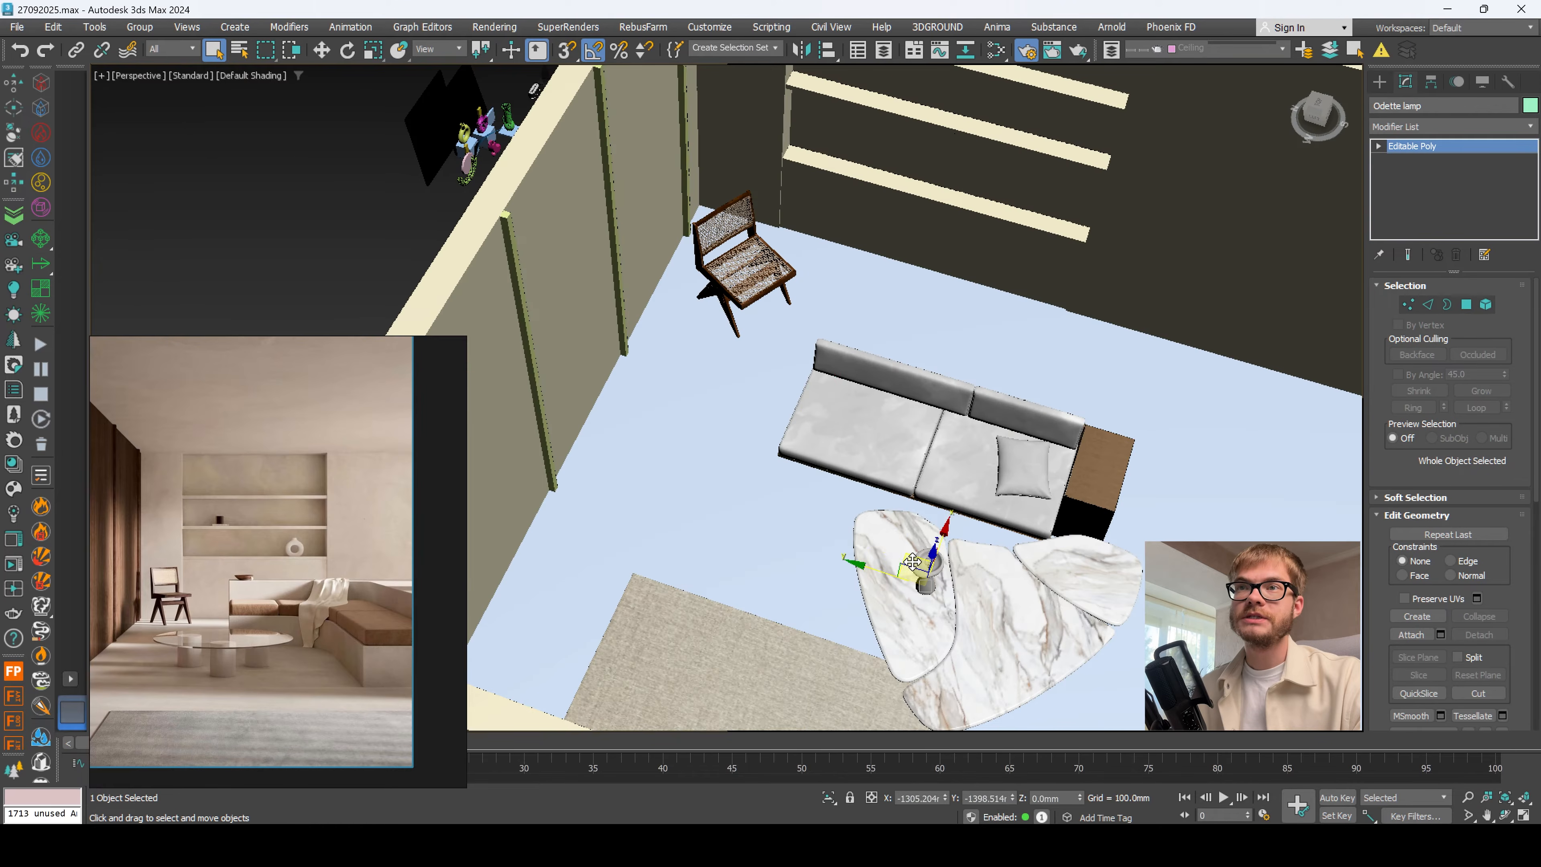
left_click_drag(928, 556, 912, 537)
middle_click_drag(973, 573, 916, 510, "alt")
left_click_drag(918, 526, 917, 513)
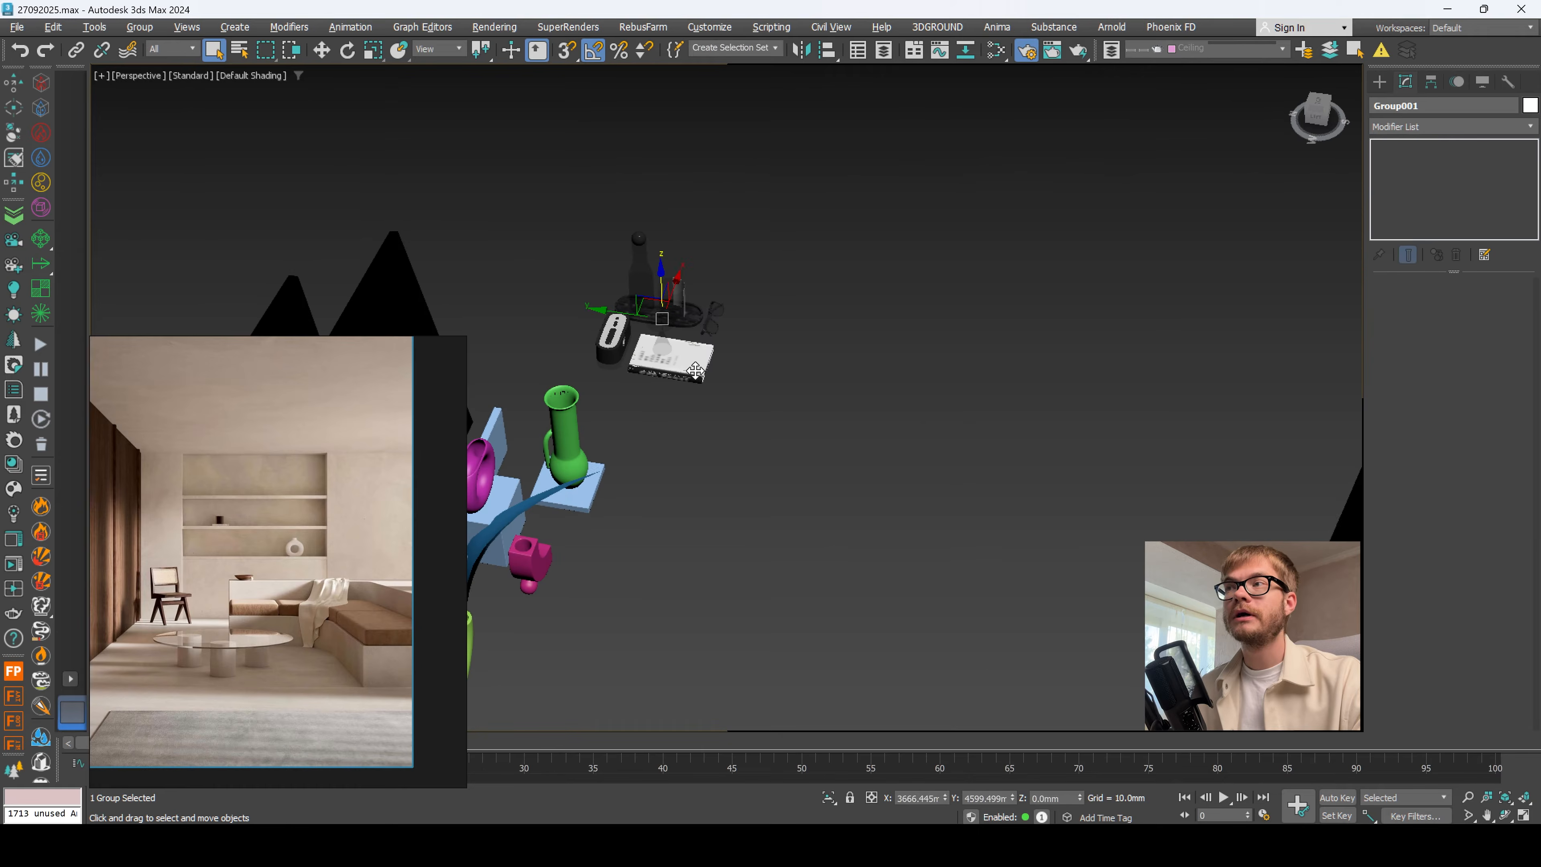
Step: Show the scene in wireframe and open the carafe decor group to reach its separate pieces
scroll(220, 515, "up", 5)
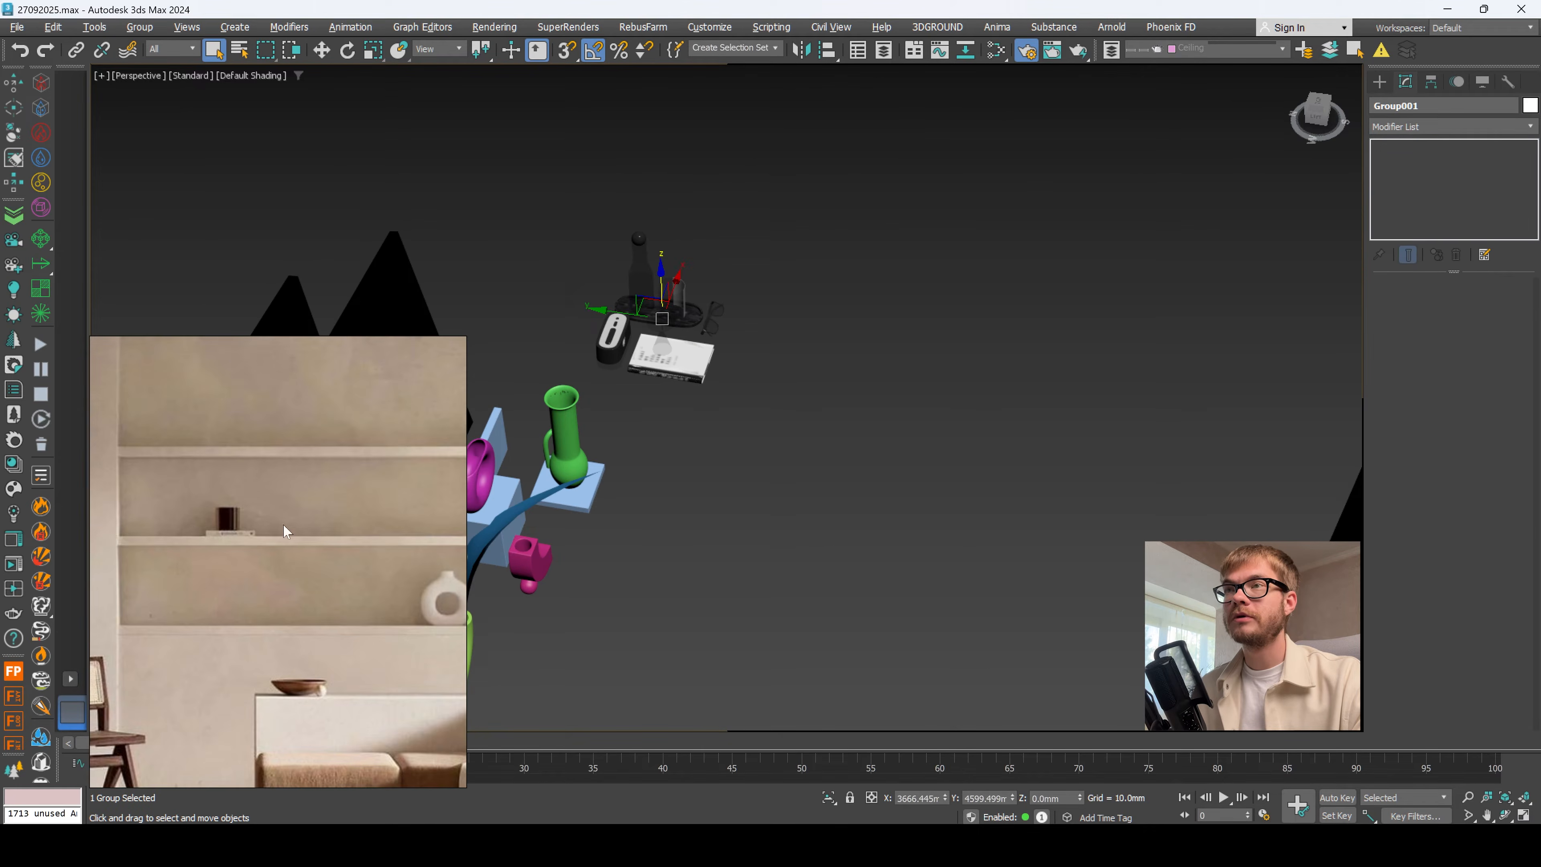
scroll(672, 346, "up", 7)
key("F3")
middle_click_drag(738, 374, 754, 456)
key("Delete")
key("ctrl+z")
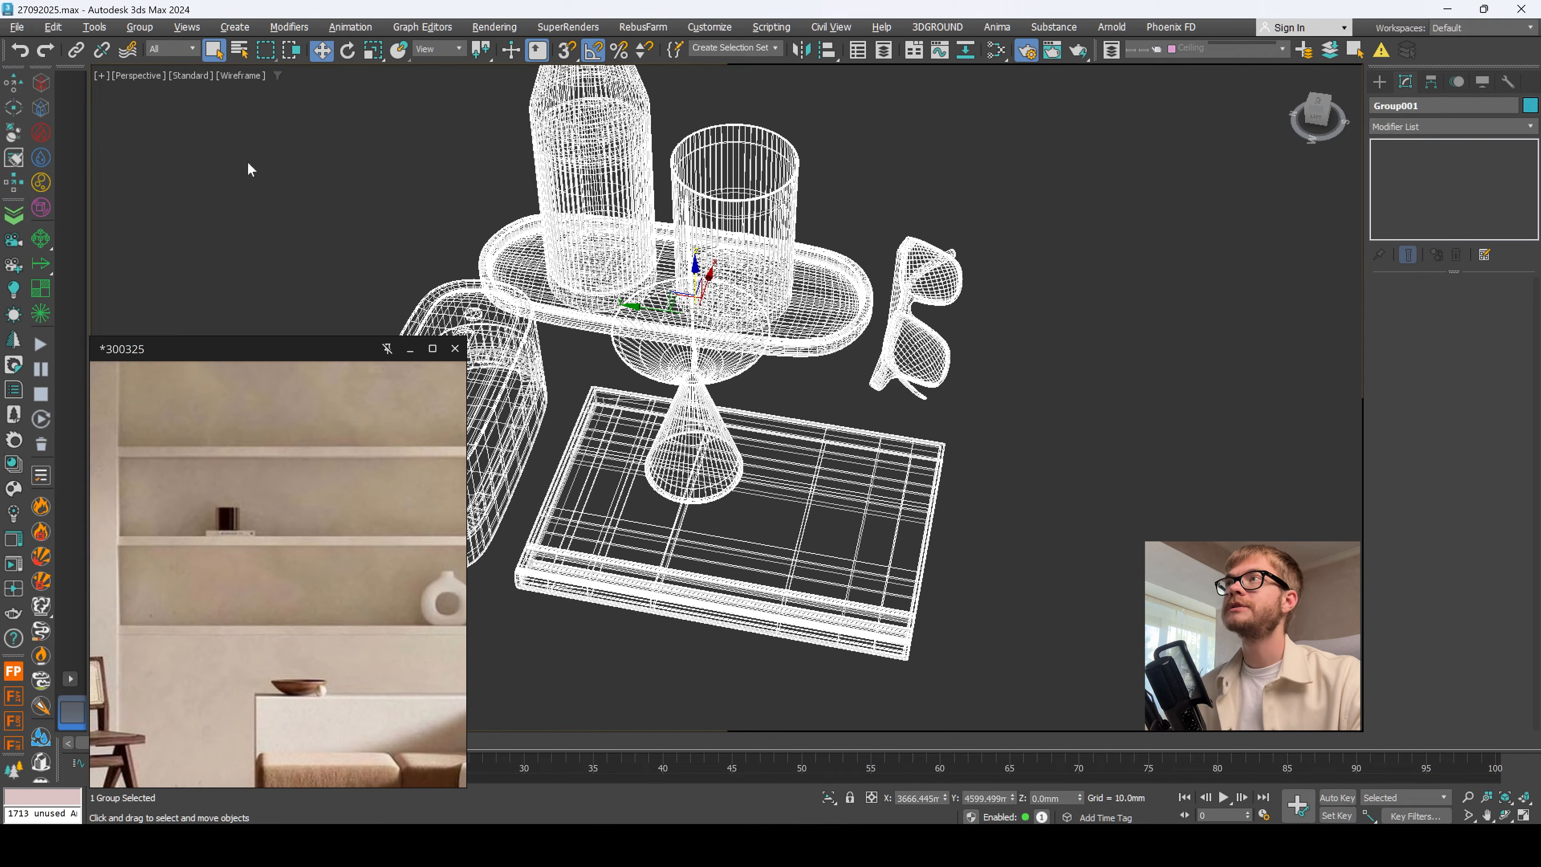
left_click(140, 26)
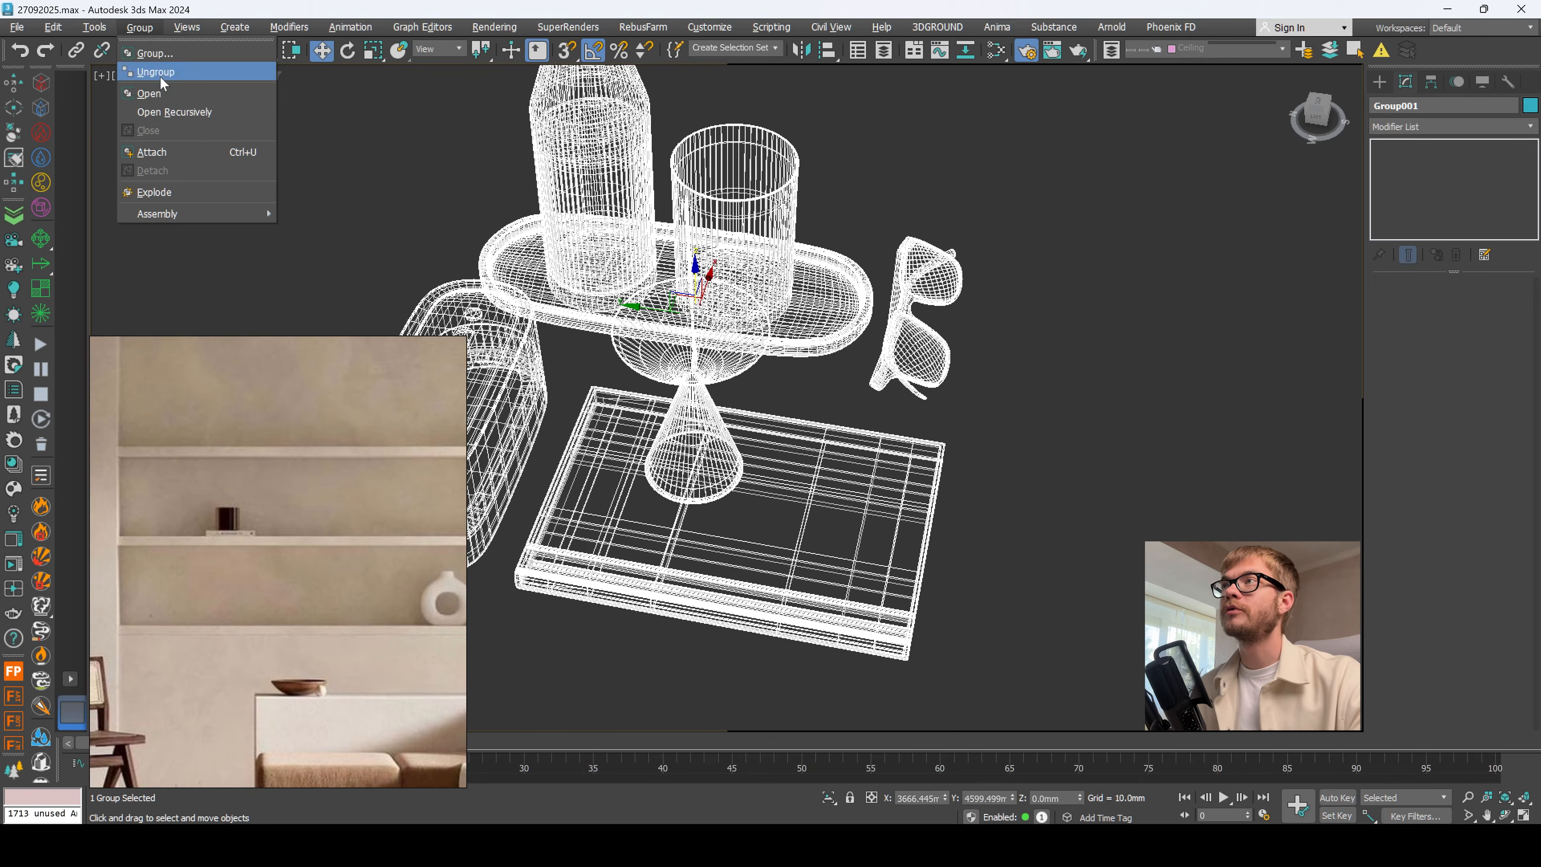
left_click(156, 72)
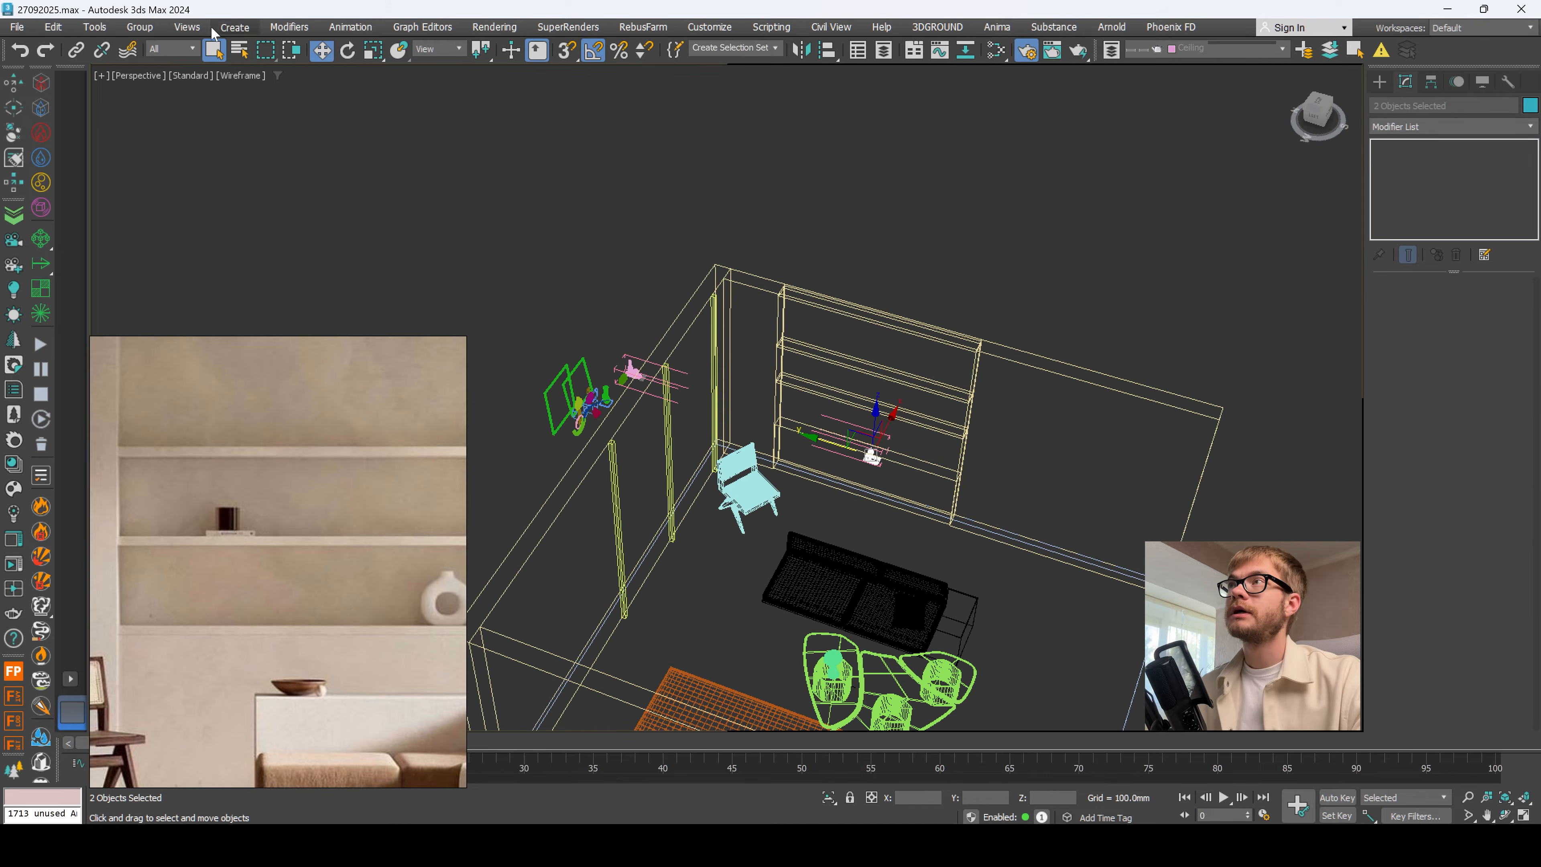
Step: Detach the book and the goblet on it from the carafe decor group and place them on a middle niche shelf
left_click(145, 29)
left_click(188, 174)
scroll(878, 459, "up", 7)
middle_click_drag(915, 442, 874, 453, "alt")
left_click_drag(834, 422, 734, 355)
left_click_drag(776, 337, 774, 151)
middle_click_drag(783, 195, 804, 237, "alt")
middle_click_drag(804, 237, 828, 493)
scroll(798, 413, "up", 7)
key("F3")
Step: Open the Decor group containing the picture frames, pedestals and vases outside the room
scroll(739, 504, "down", 8)
scroll(613, 328, "up", 4)
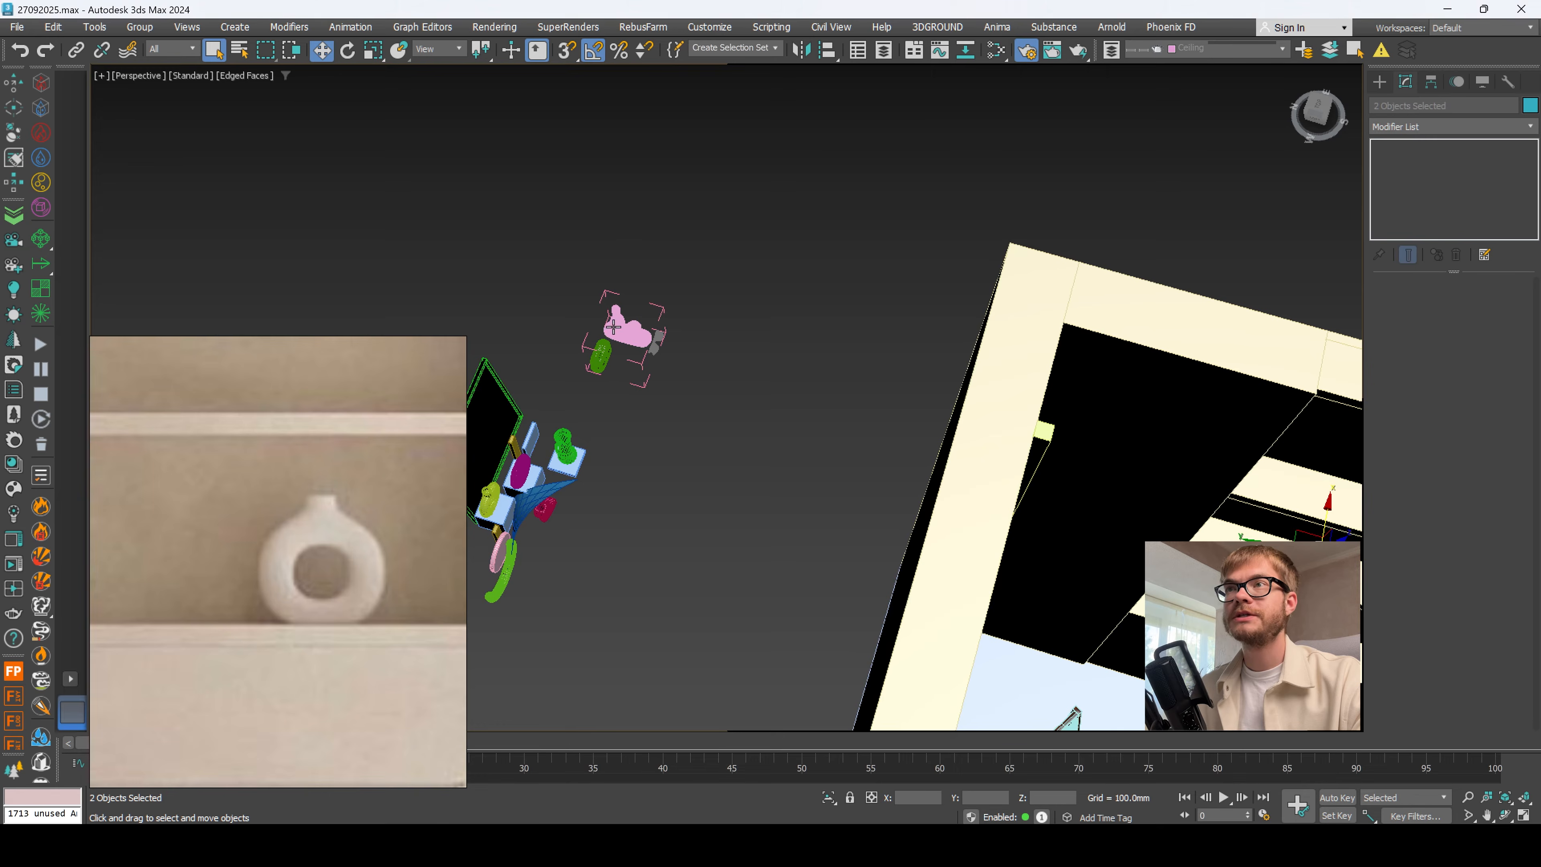
left_click(613, 328)
scroll(619, 338, "up", 4)
middle_click_drag(619, 339, 784, 389, "alt")
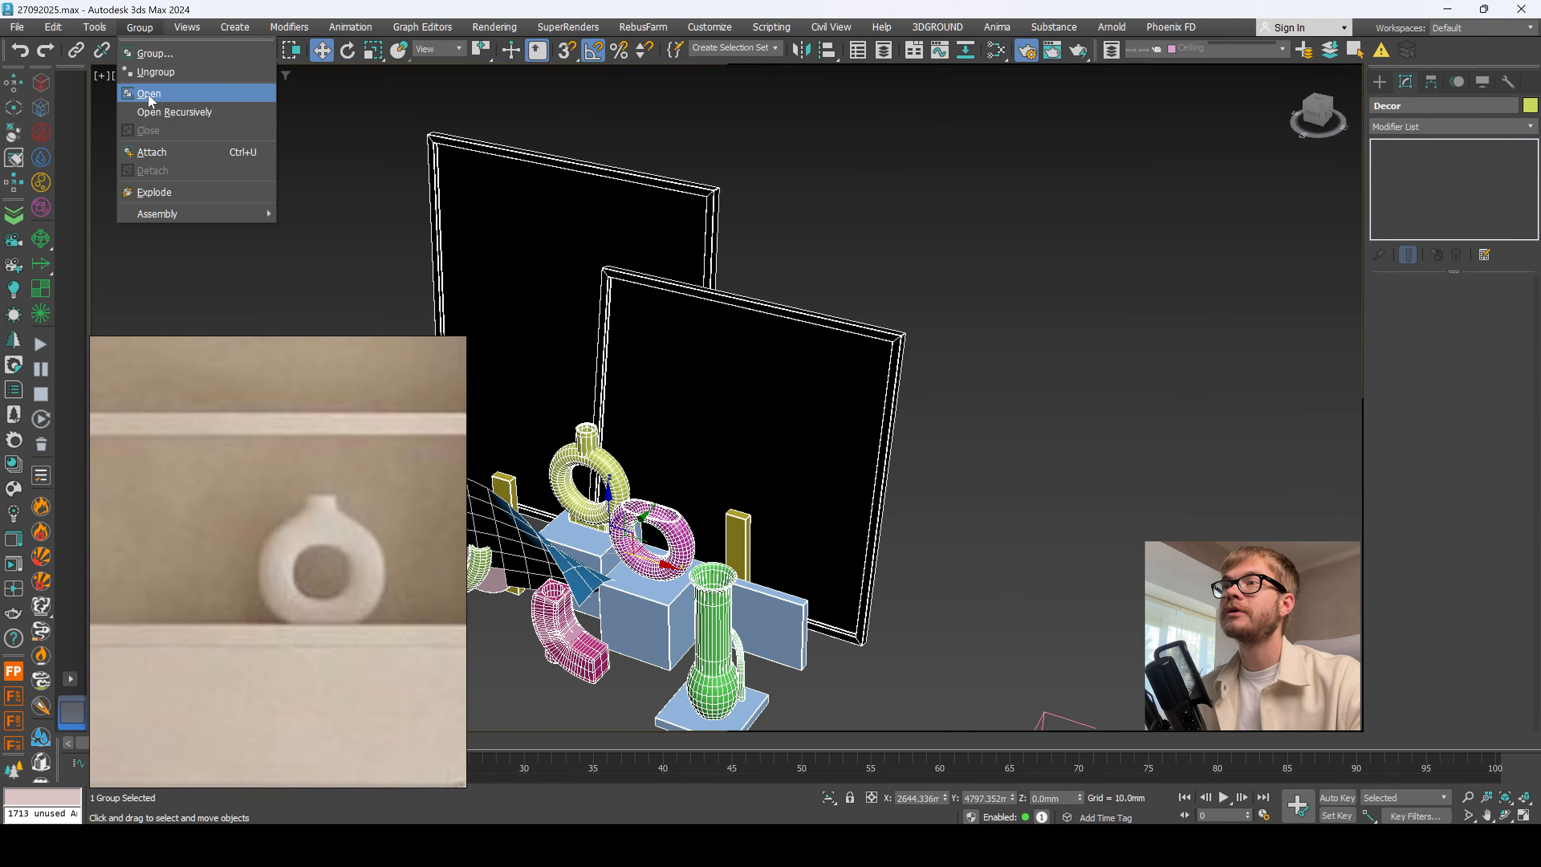
left_click(145, 96)
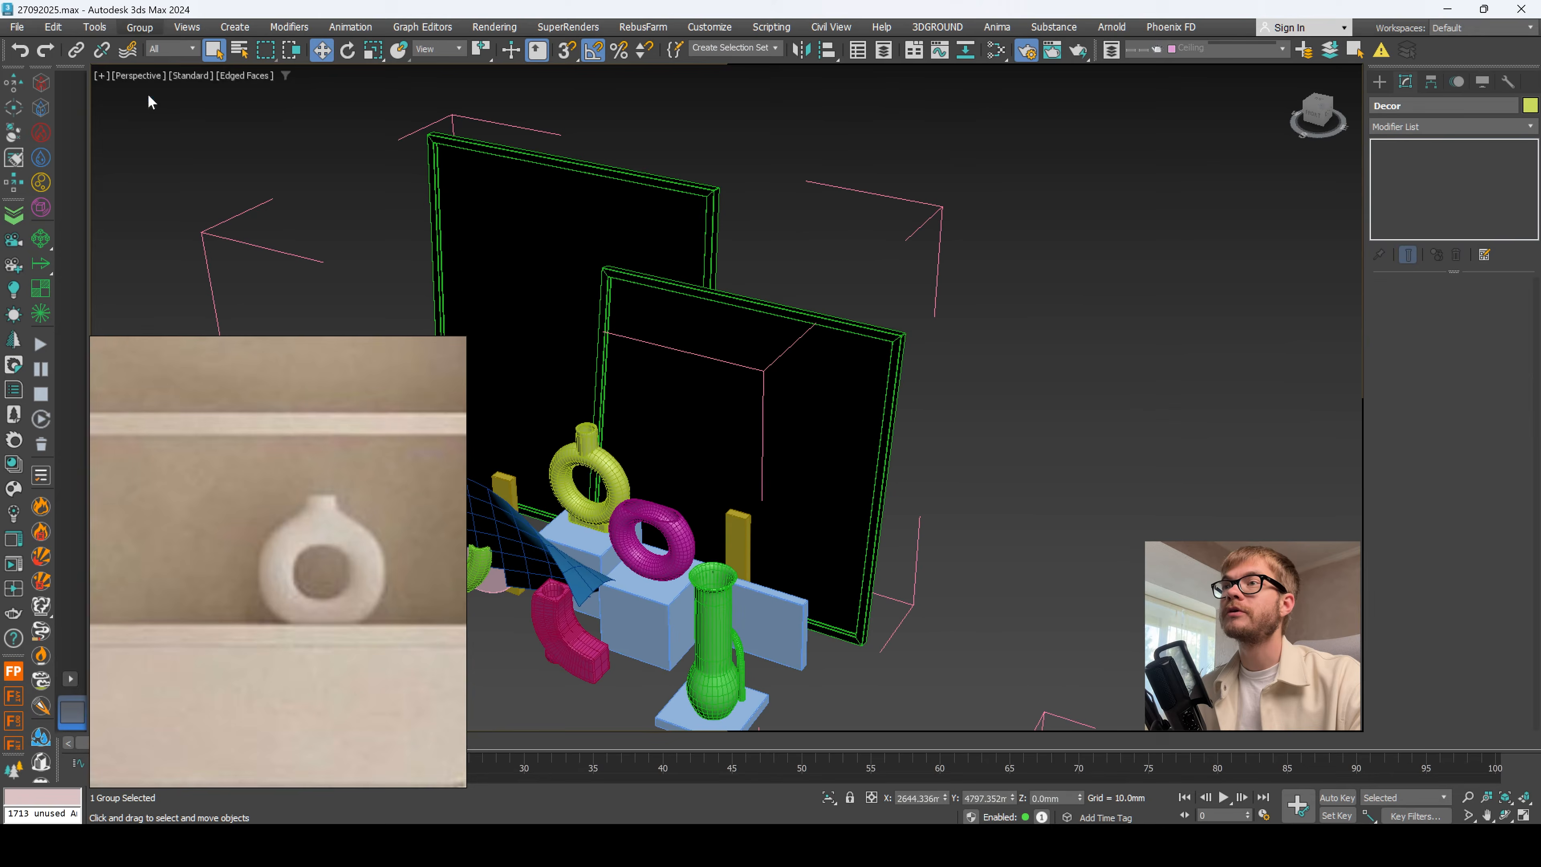
Step: Move the yellow ring-shaped vase clear of the other Decor pieces and detach it from the group
left_click(599, 461)
scroll(601, 465, "down", 3)
middle_click_drag(601, 465, 686, 456, "alt")
left_click_drag(666, 481, 841, 571)
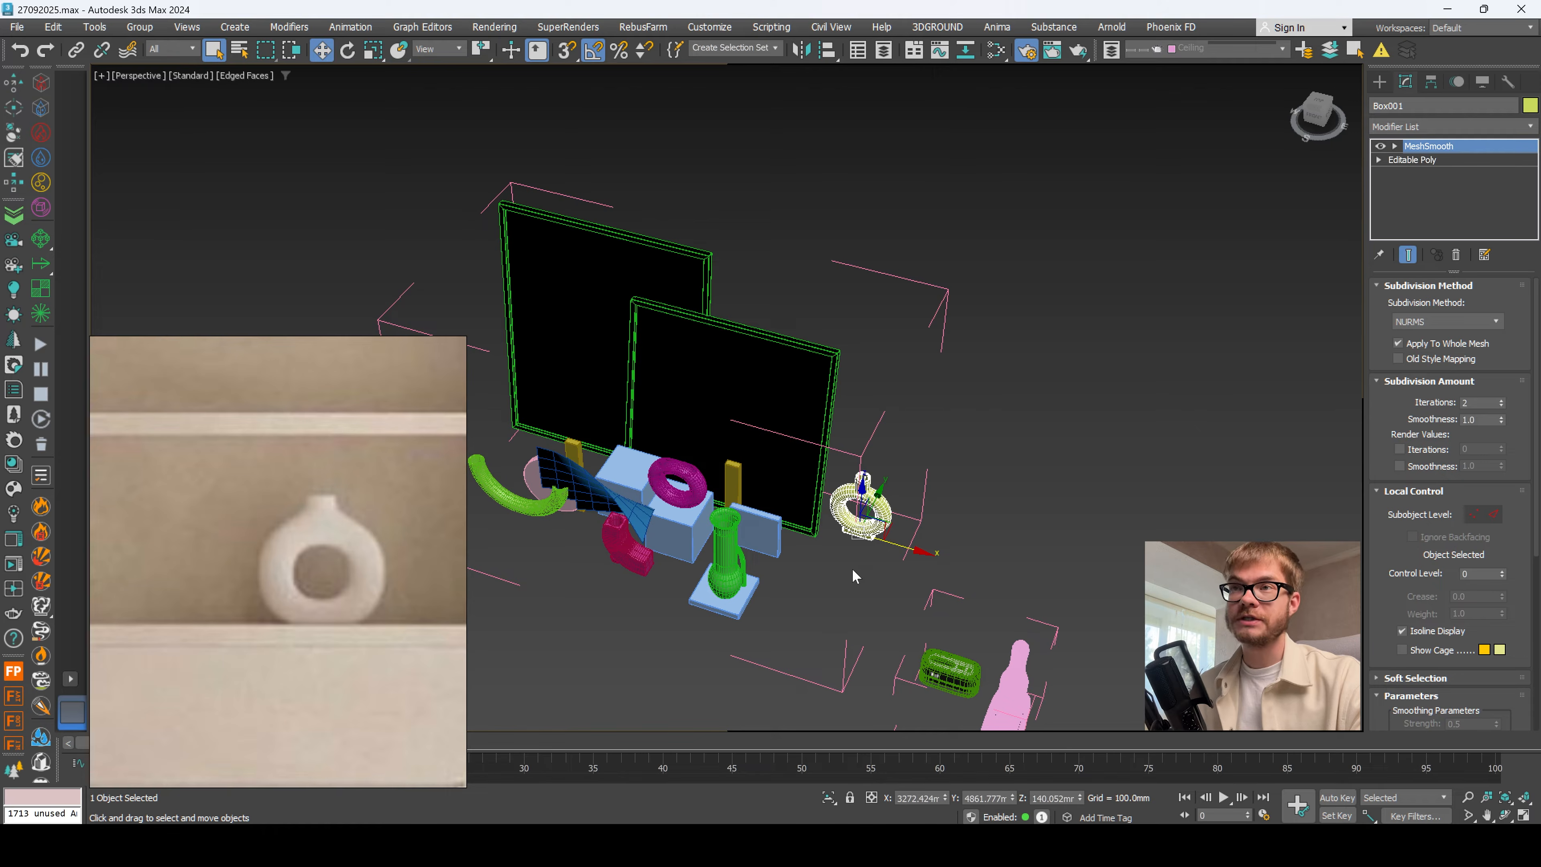
left_click(145, 28)
left_click(161, 168)
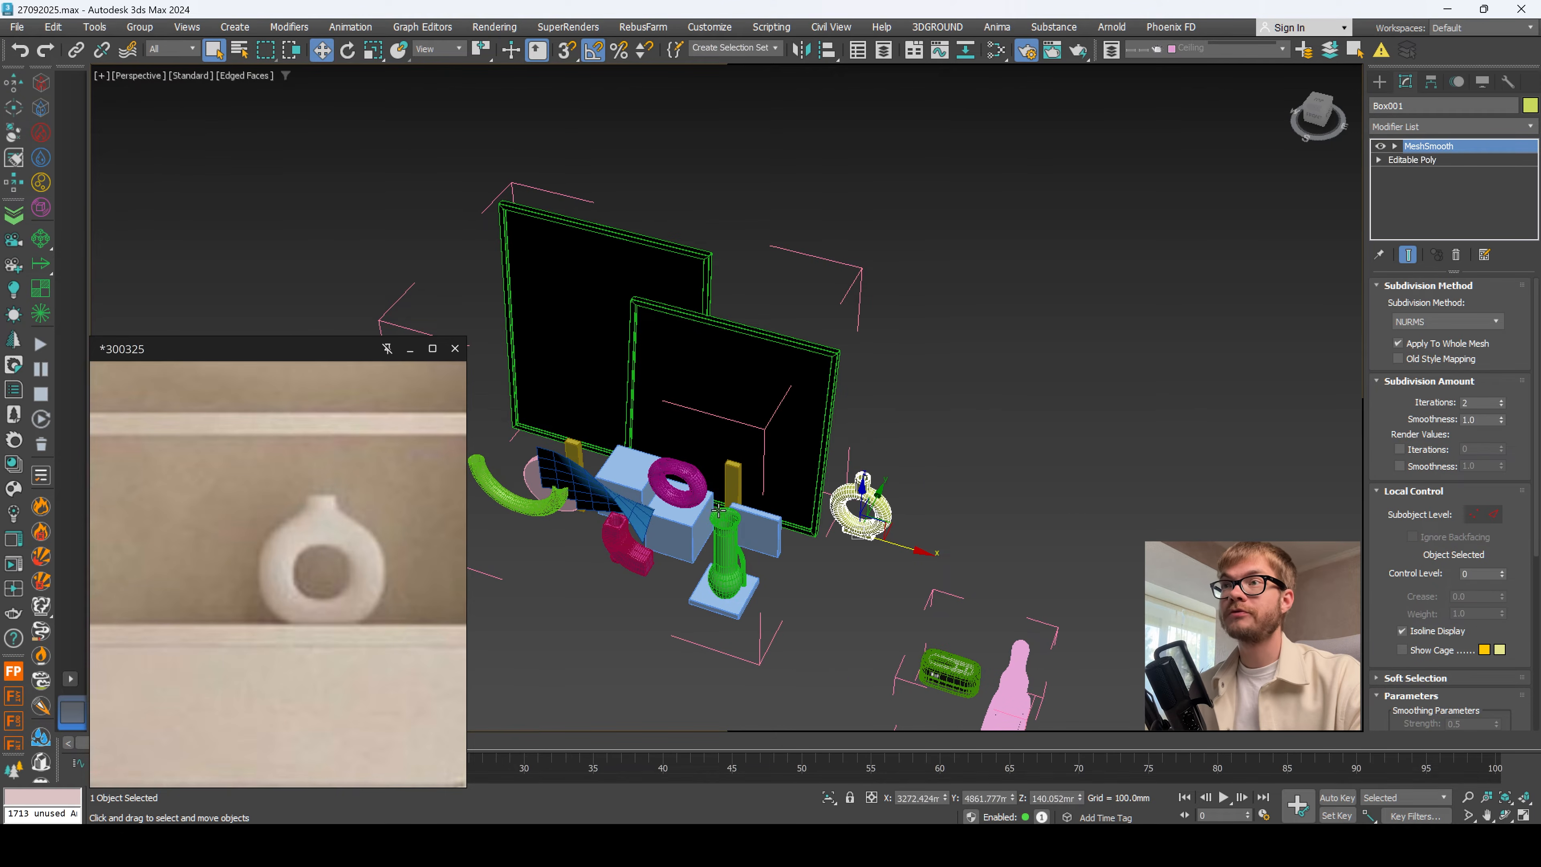
Step: Delete the remaining Decor group pieces, including the picture frames, pedestals and other vases
middle_click_drag(730, 506, 781, 414)
left_click(709, 448)
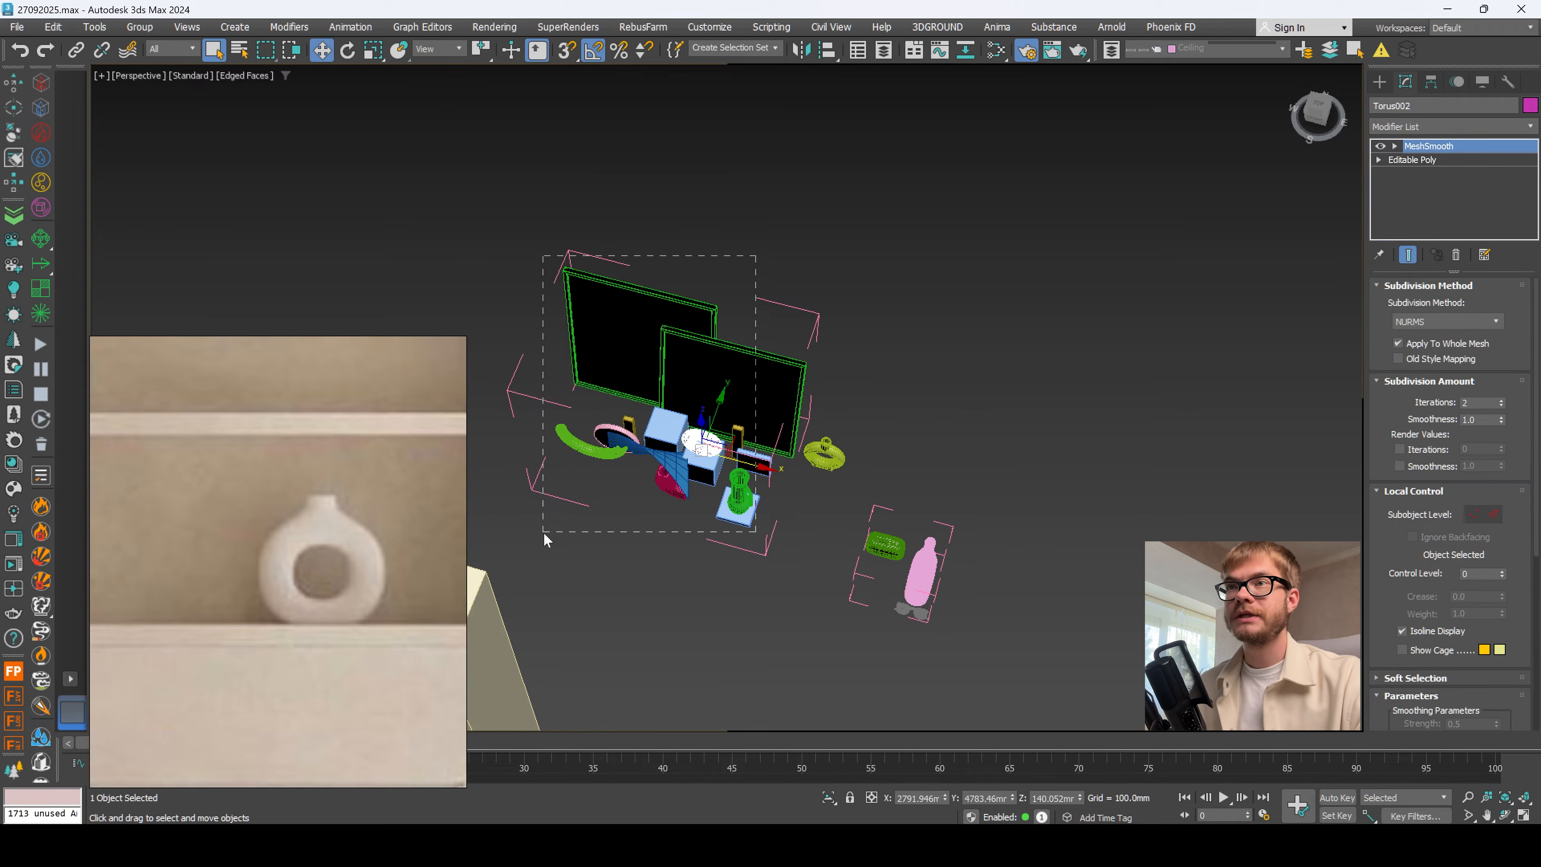
left_click_drag(544, 539, 546, 538)
key("Delete")
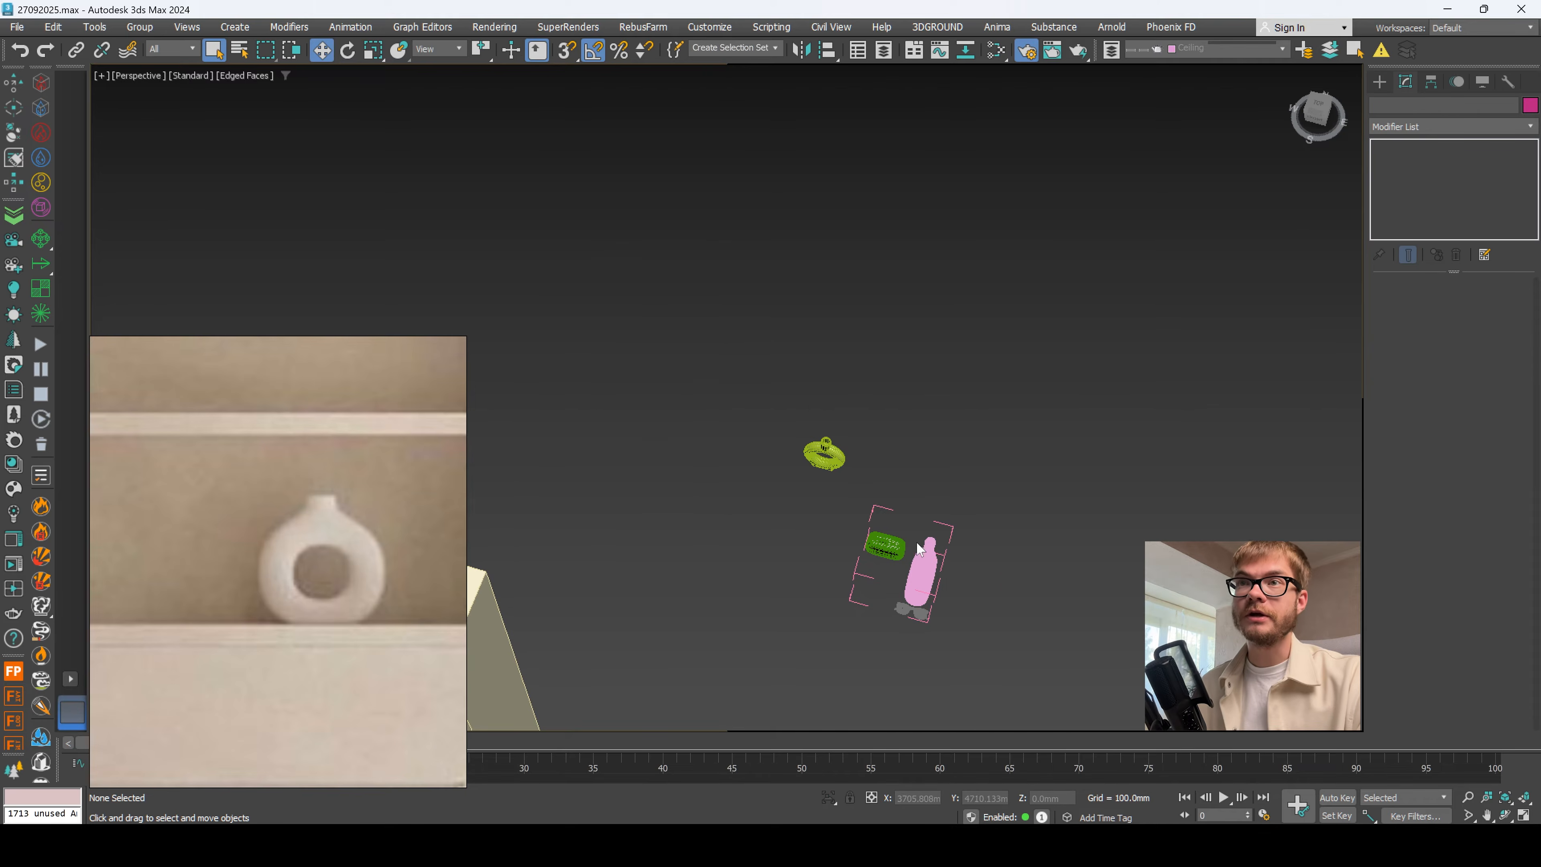
Step: Place the ring-shaped vase on the lowest niche shelf, scaled to about 174.5% and rotated about its vertical axis
left_click(824, 457)
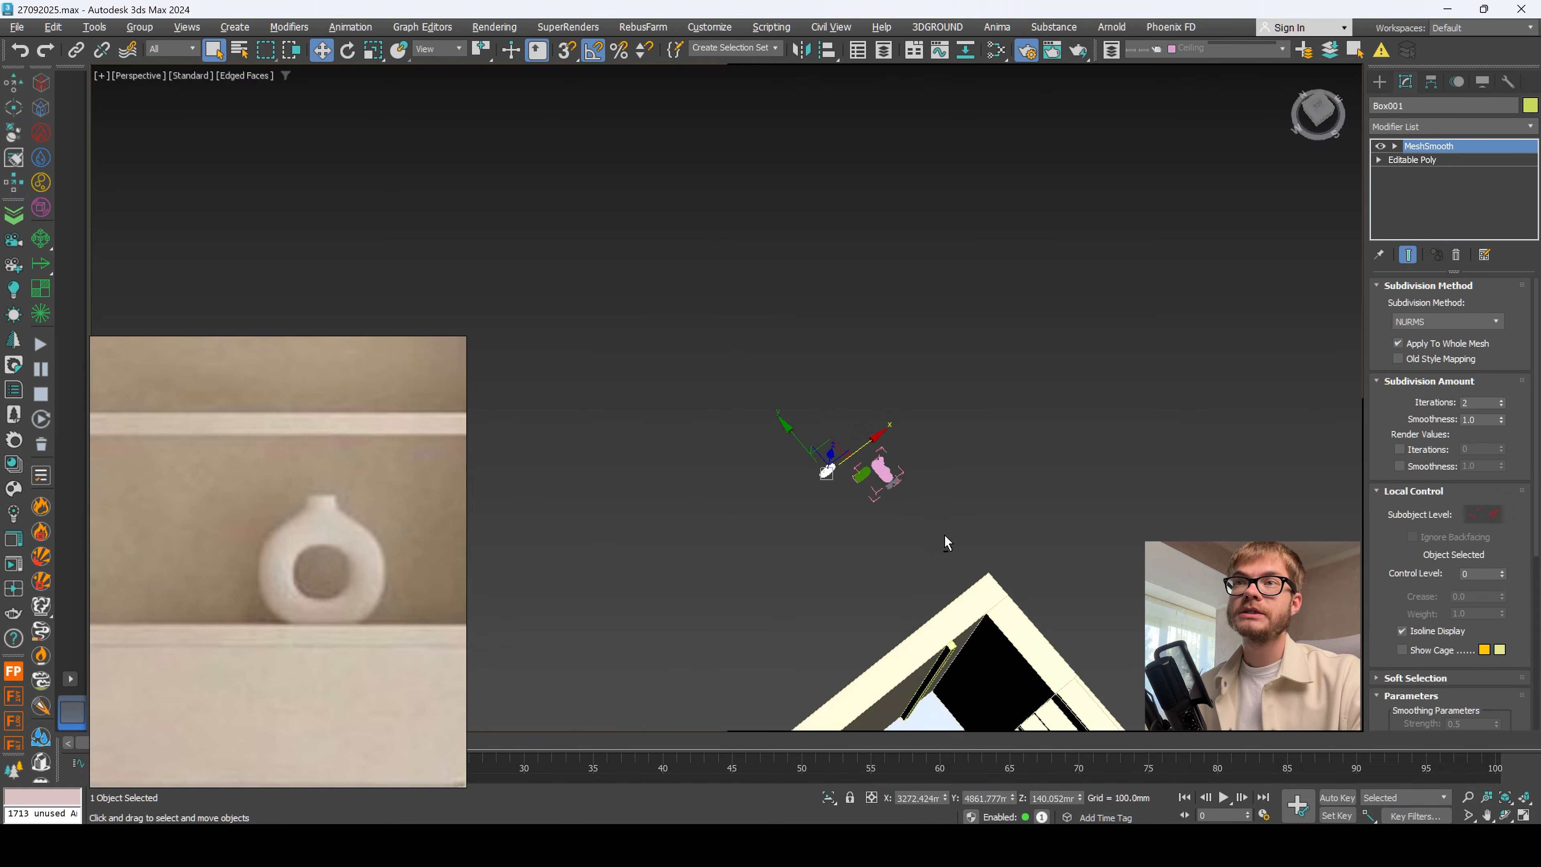
middle_click_drag(944, 535, 750, 466, "alt")
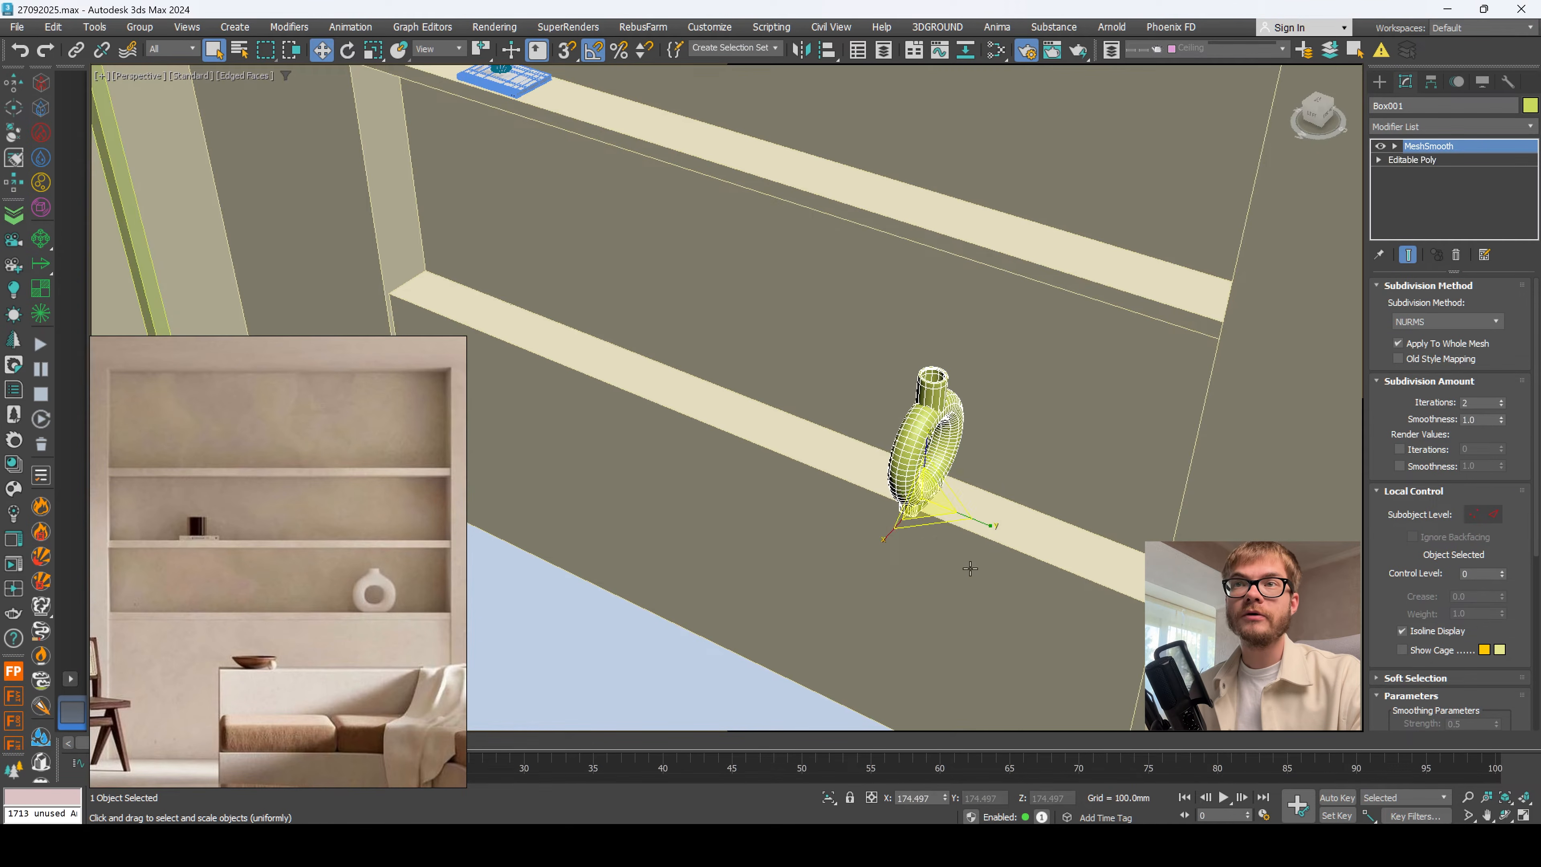
key("e")
mouse_move(941, 528)
left_mouse_down()
mouse_move(923, 534)
mouse_move(941, 537)
left_mouse_up()
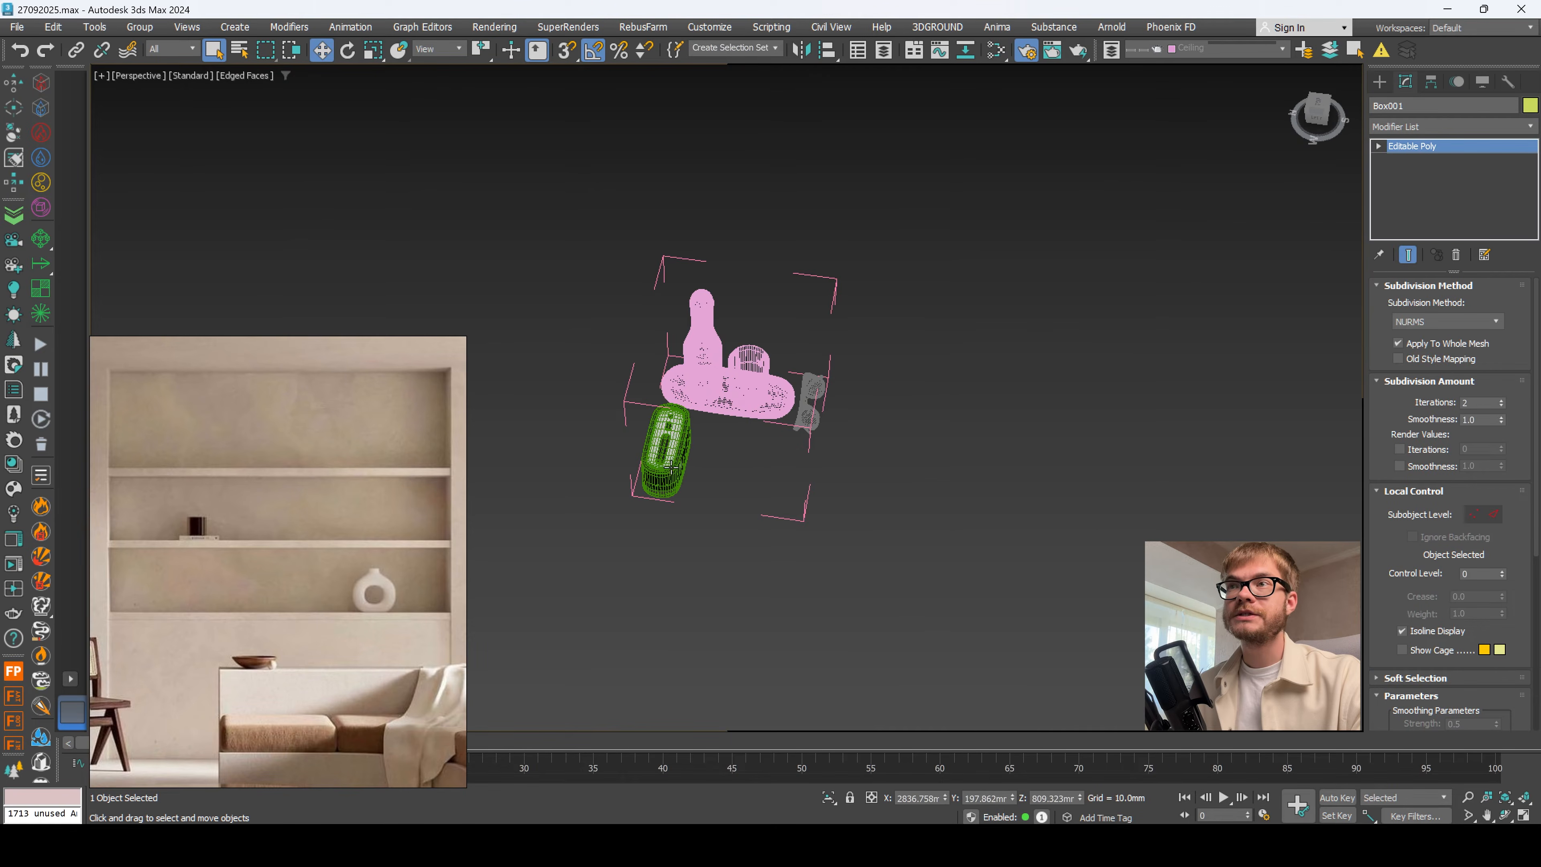
Step: Delete the green rounded box and the sunglasses from the carafe decor group
left_click(671, 468)
mouse_move(672, 468)
middle_mouse_down("alt")
mouse_move(625, 434)
mouse_move(643, 455)
middle_mouse_up("alt")
scroll(686, 453, "up", 8)
scroll(710, 471, "down", 6)
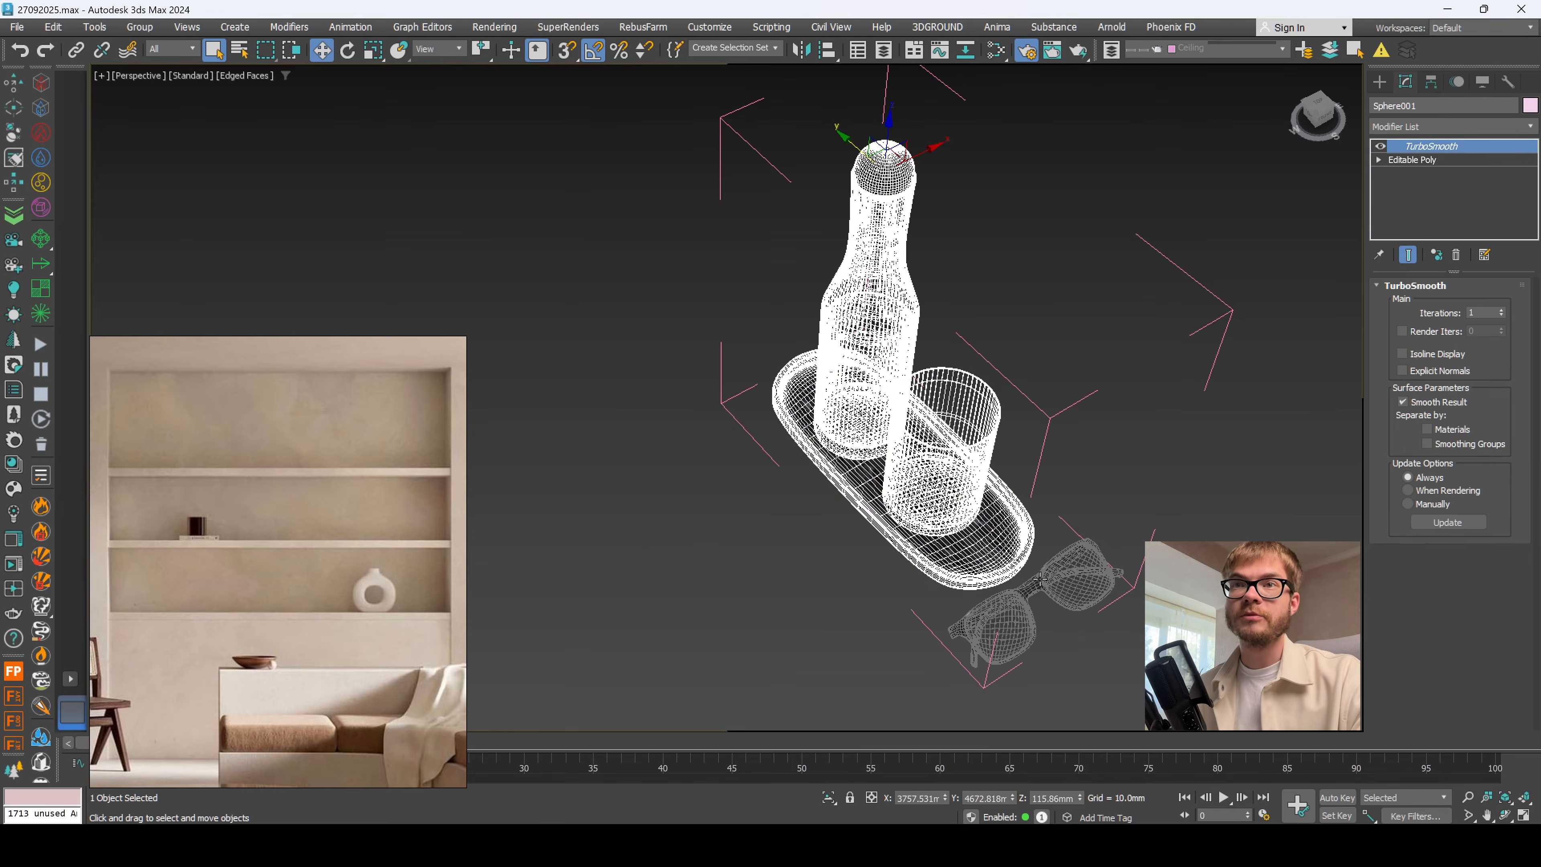
scroll(1031, 516, "down", 5)
left_click(1059, 522)
key("Delete")
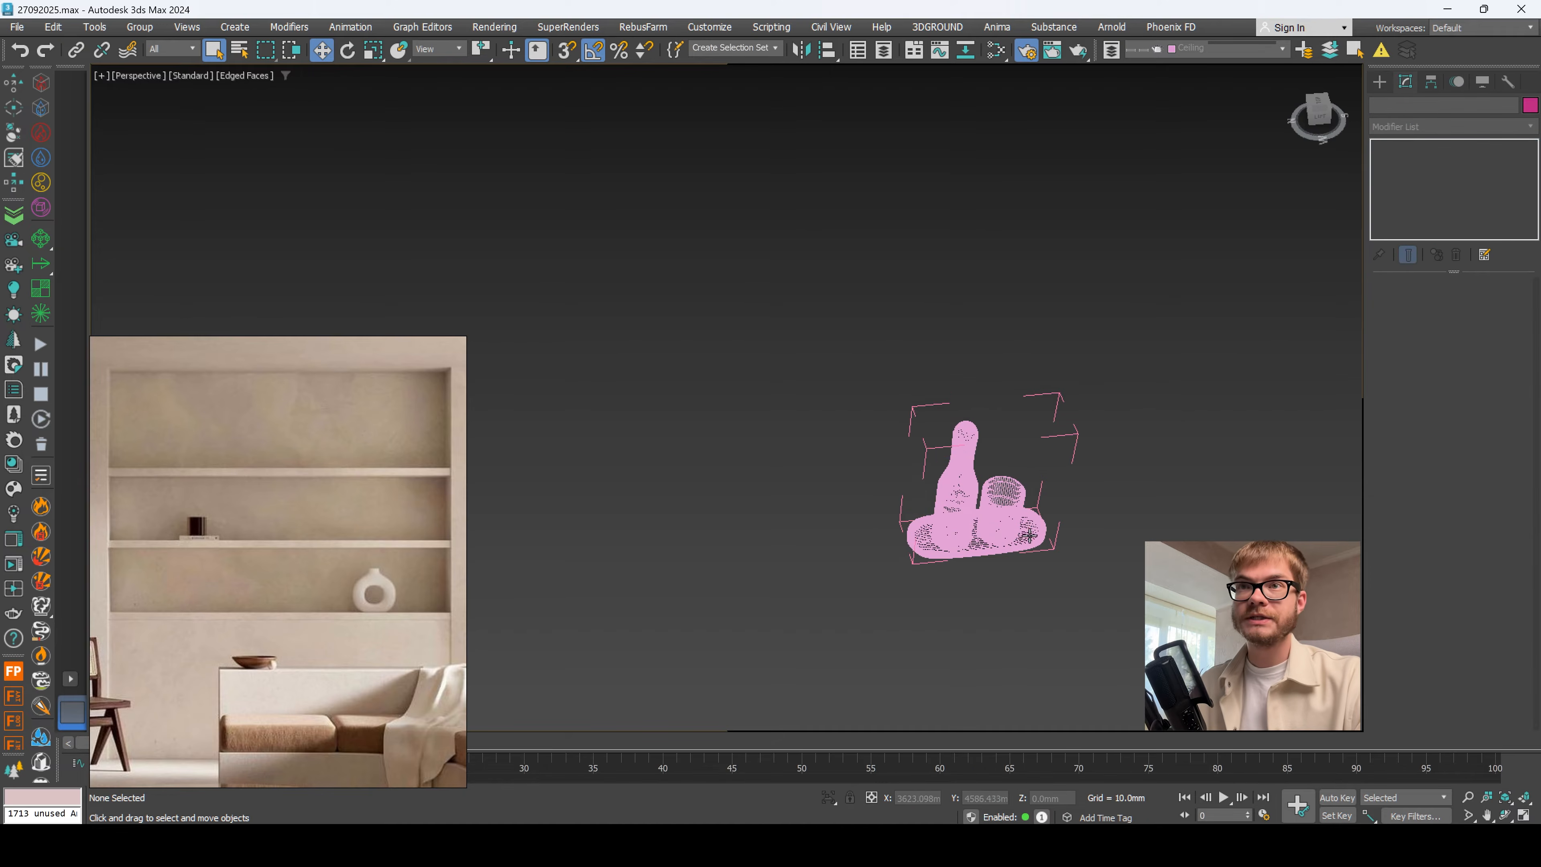
Step: Close the carafe decor group and select the bottle, glass and tray as one group
left_click(1040, 498)
left_click(140, 28)
left_click(147, 131)
left_click(915, 441)
left_click(959, 479)
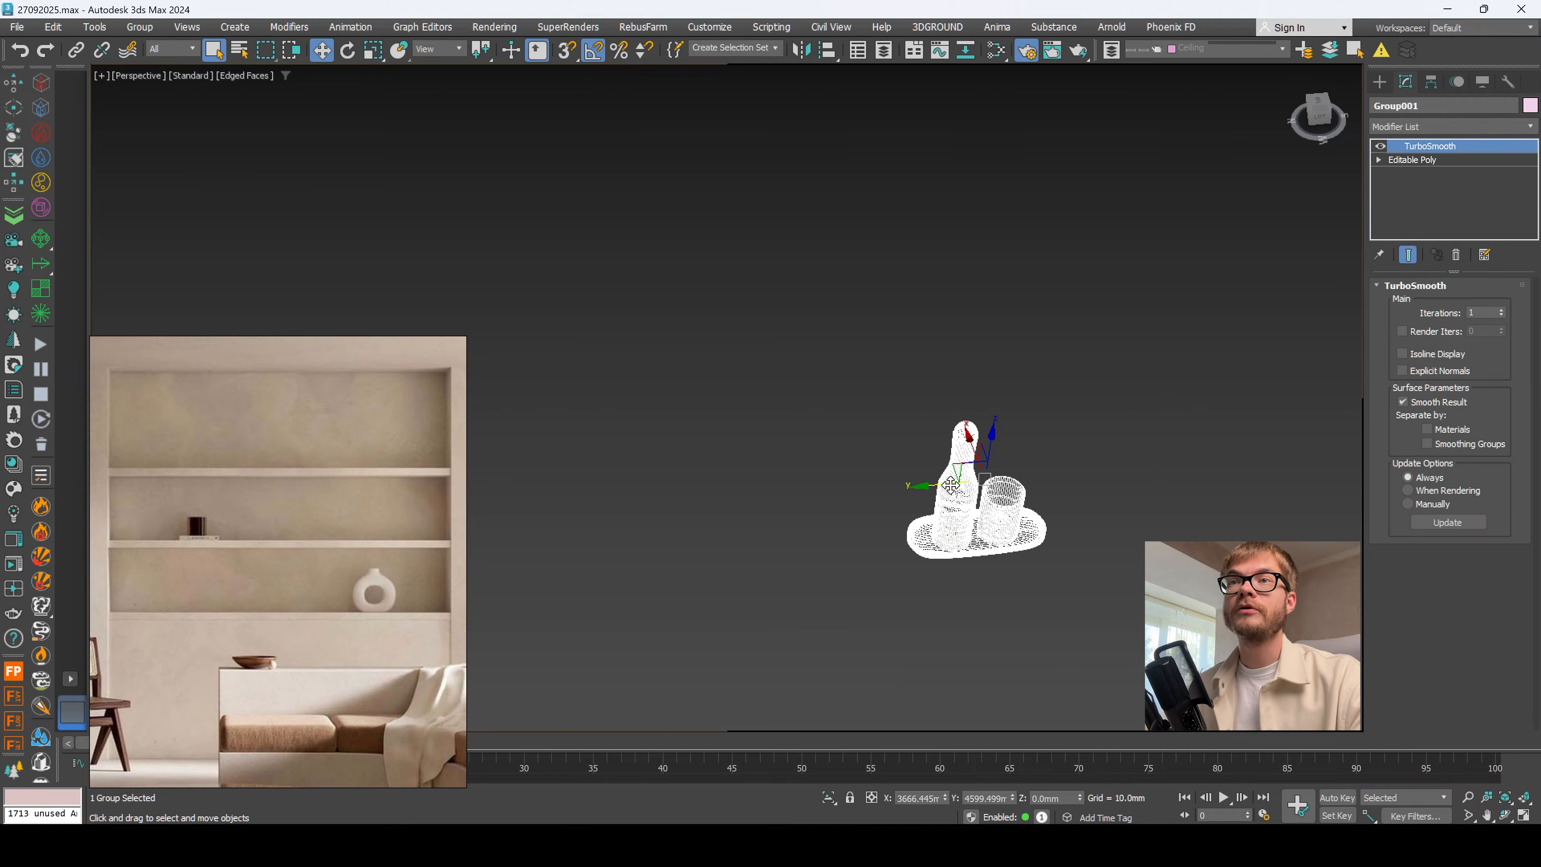
Step: Move the bottle, glass and tray group onto the marble coffee table beside the mushroom lamp and deselect it
scroll(947, 473, "down", 10)
middle_click_drag(758, 388, 719, 384, "alt")
left_click_drag(715, 380, 958, 604)
scroll(976, 641, "up", 10)
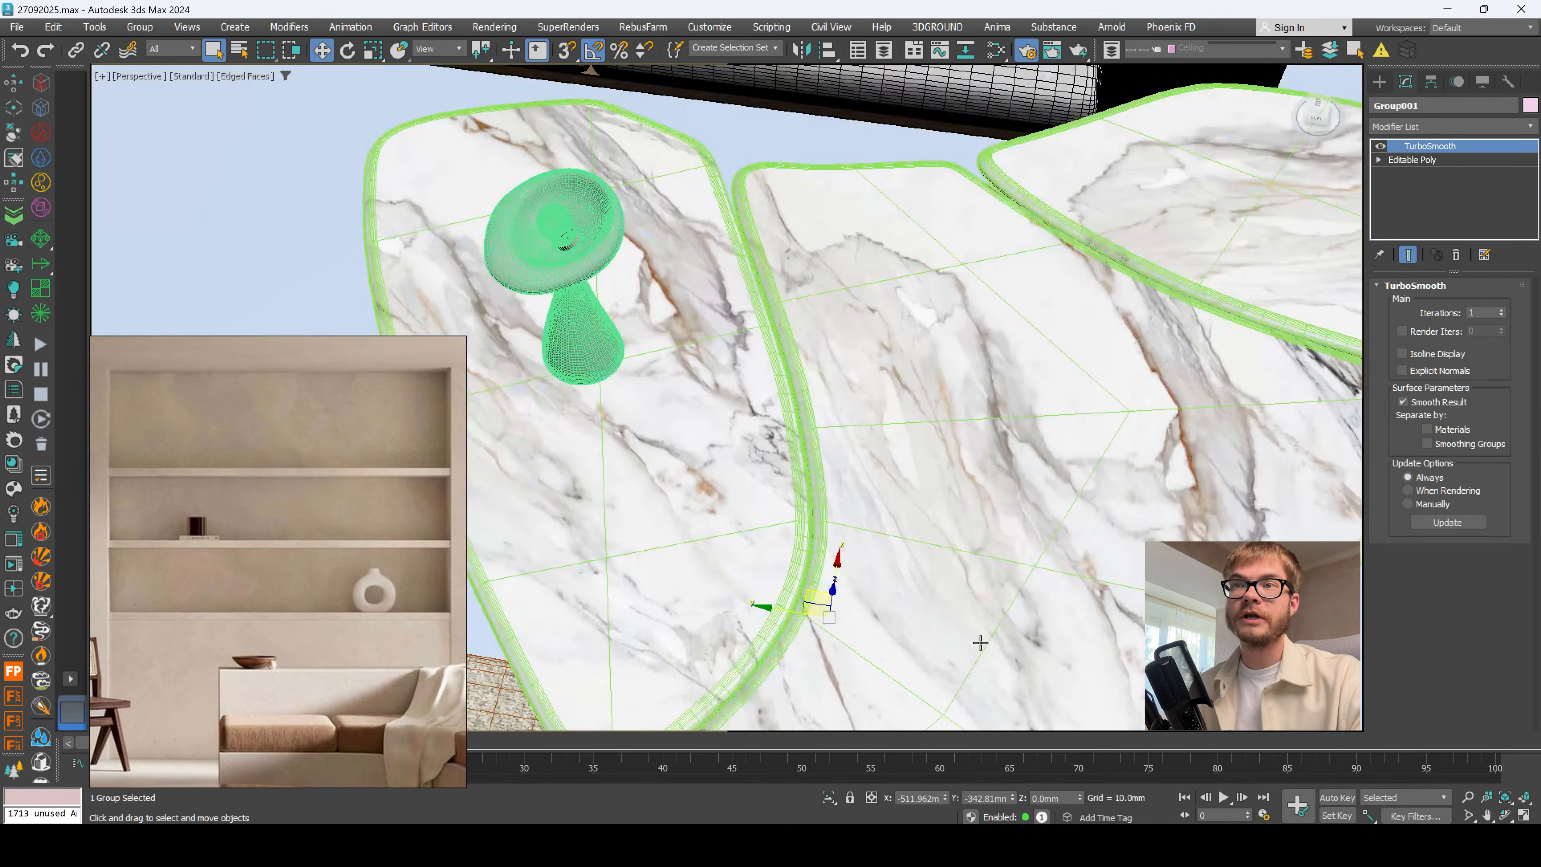
middle_click_drag(977, 644, 953, 486, "alt")
left_click_drag(957, 461, 956, 370)
scroll(954, 461, "down", 8)
middle_click_drag(929, 407, 867, 489, "alt")
key("q")
left_click(796, 478)
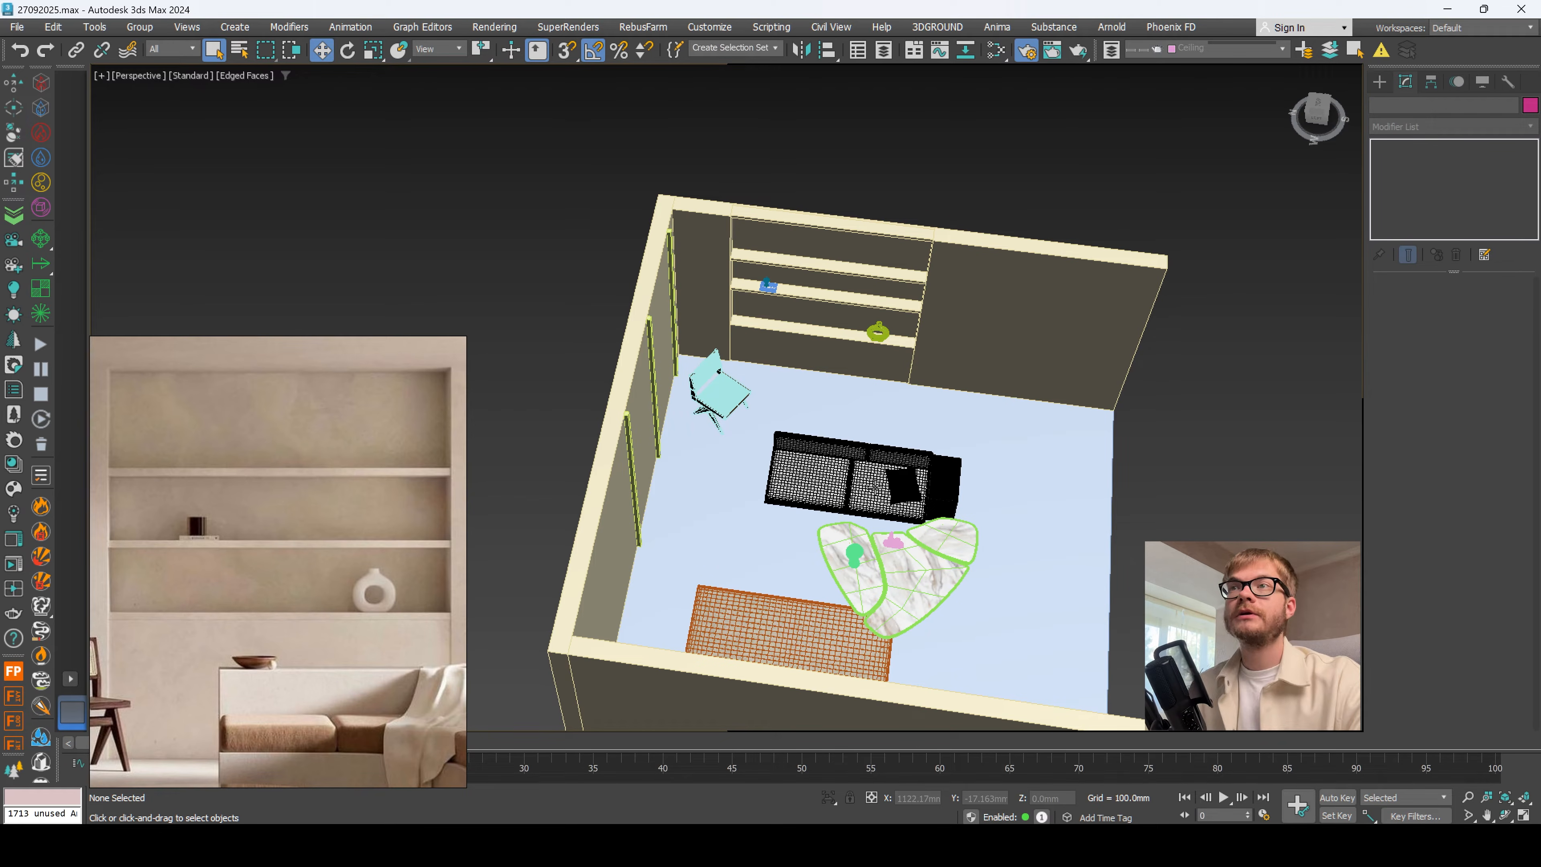
Step: Make 0 (default) the active layer for the new Corona camera
scroll(474, 337, "down", 6)
left_click(1380, 82)
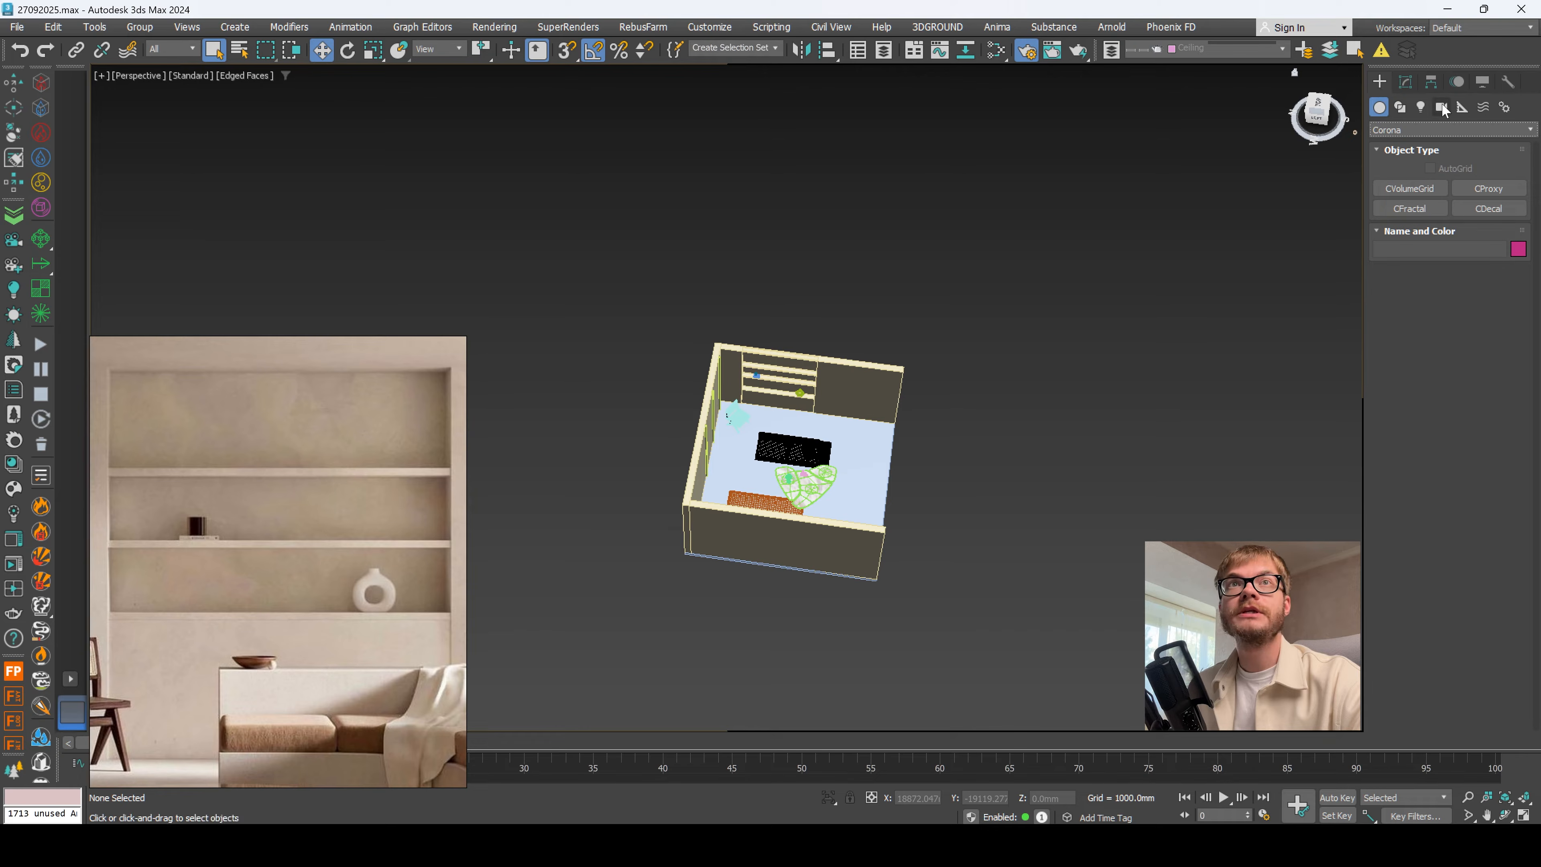
left_click(1489, 208)
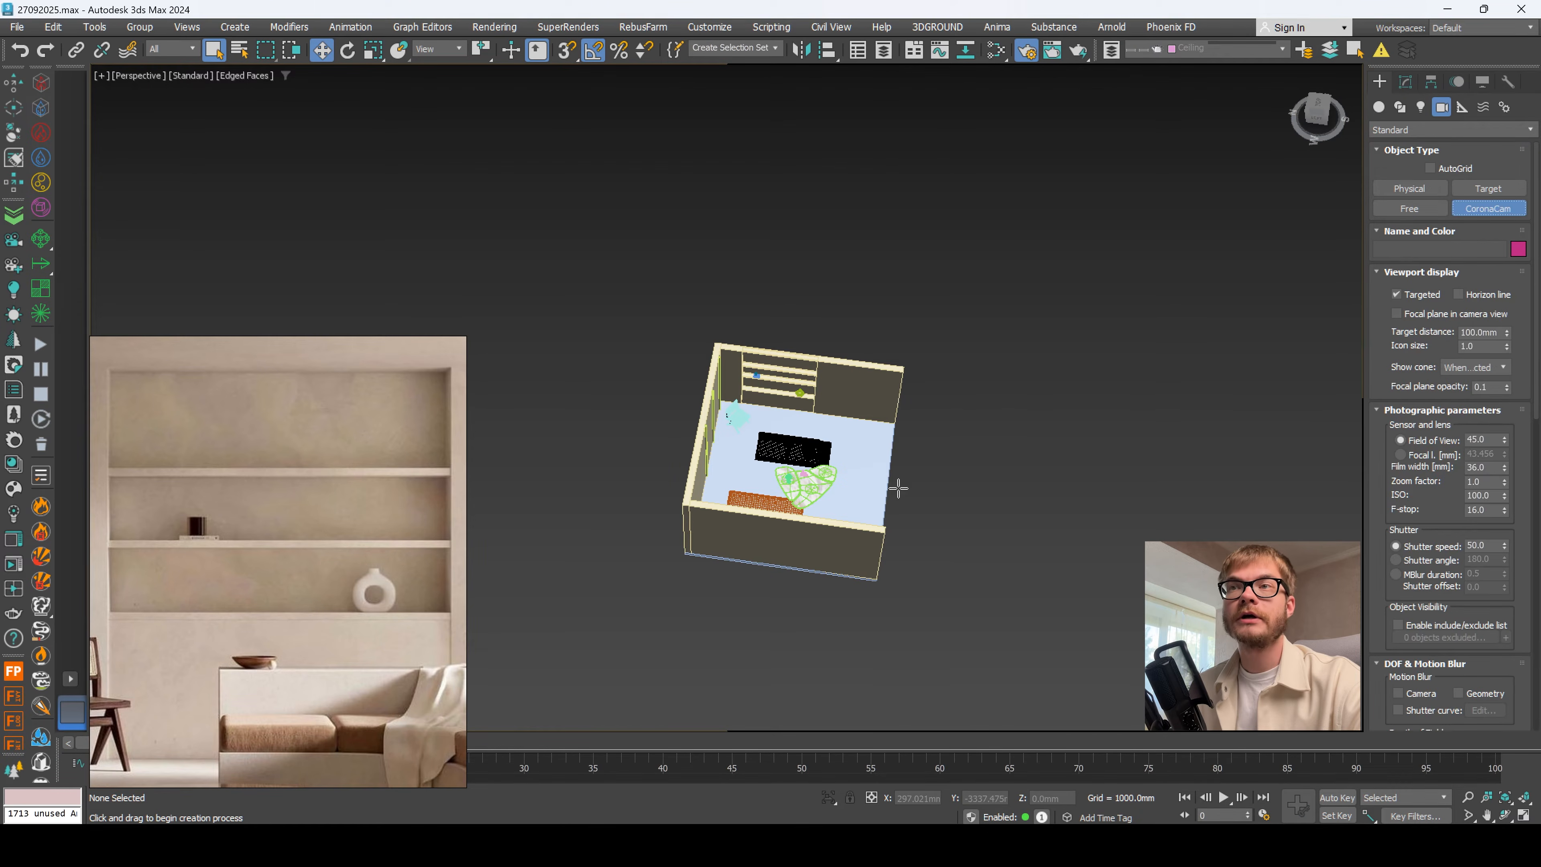
left_click(1181, 50)
left_click(1196, 65)
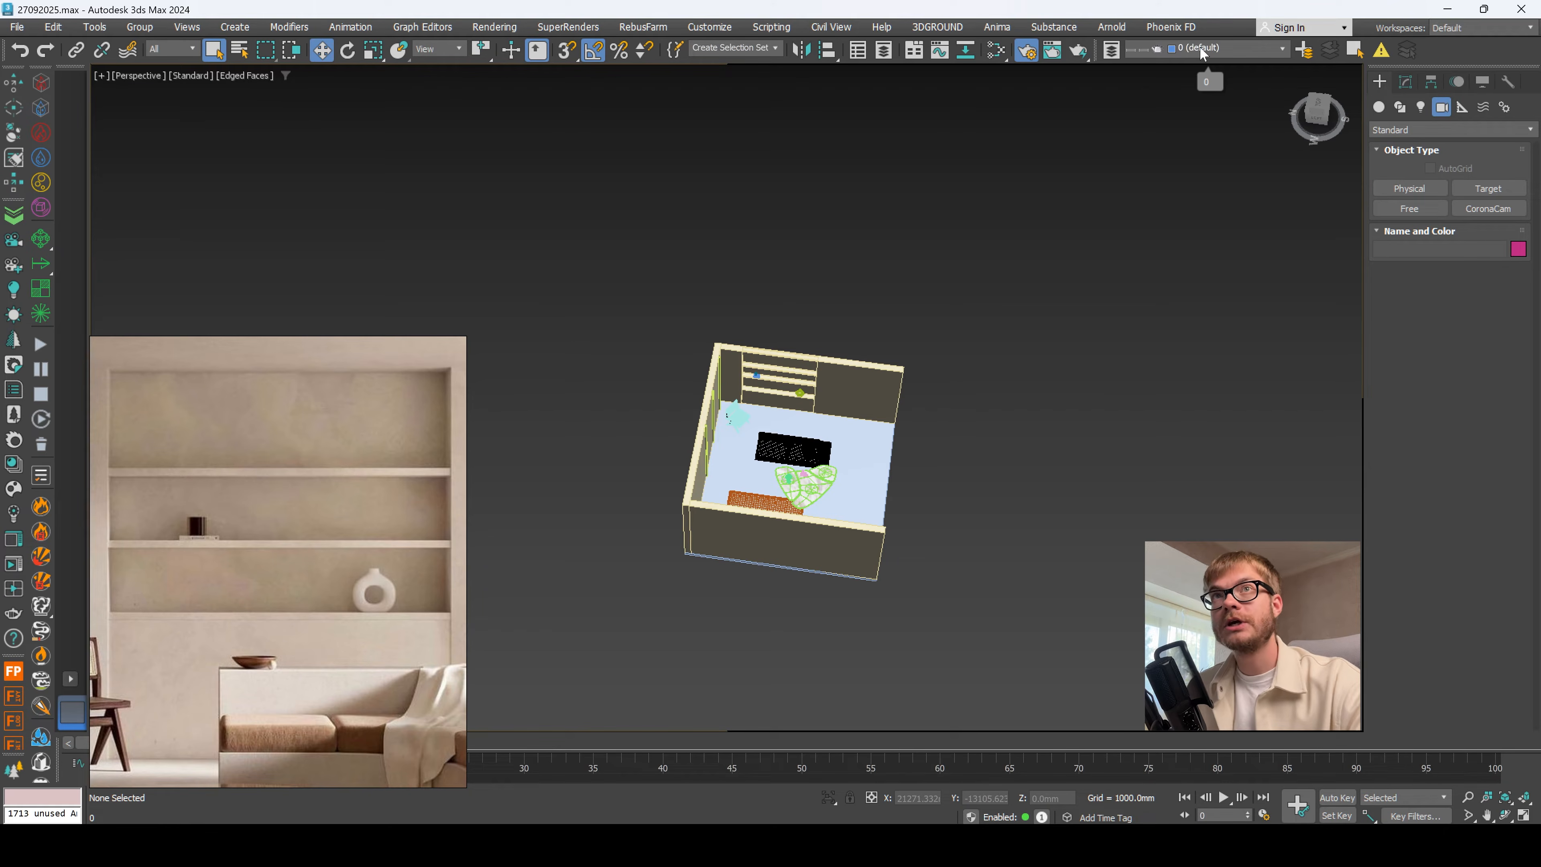
Step: Create a targeted CoronaCam outside the room with a target distance of about 7996 mm
left_click(1488, 208)
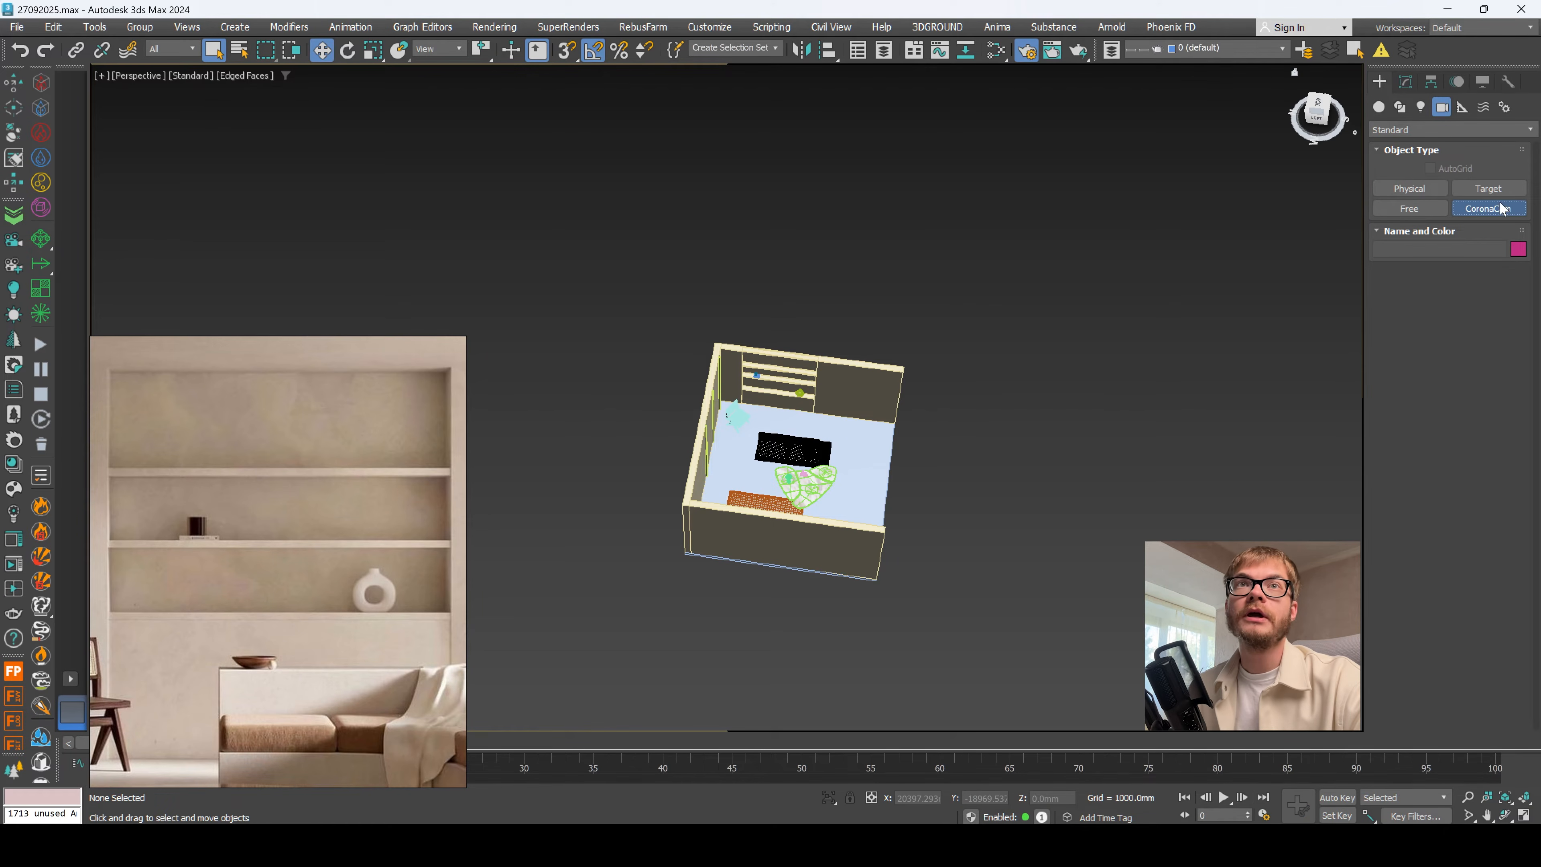
left_click_drag(768, 673, 965, 526)
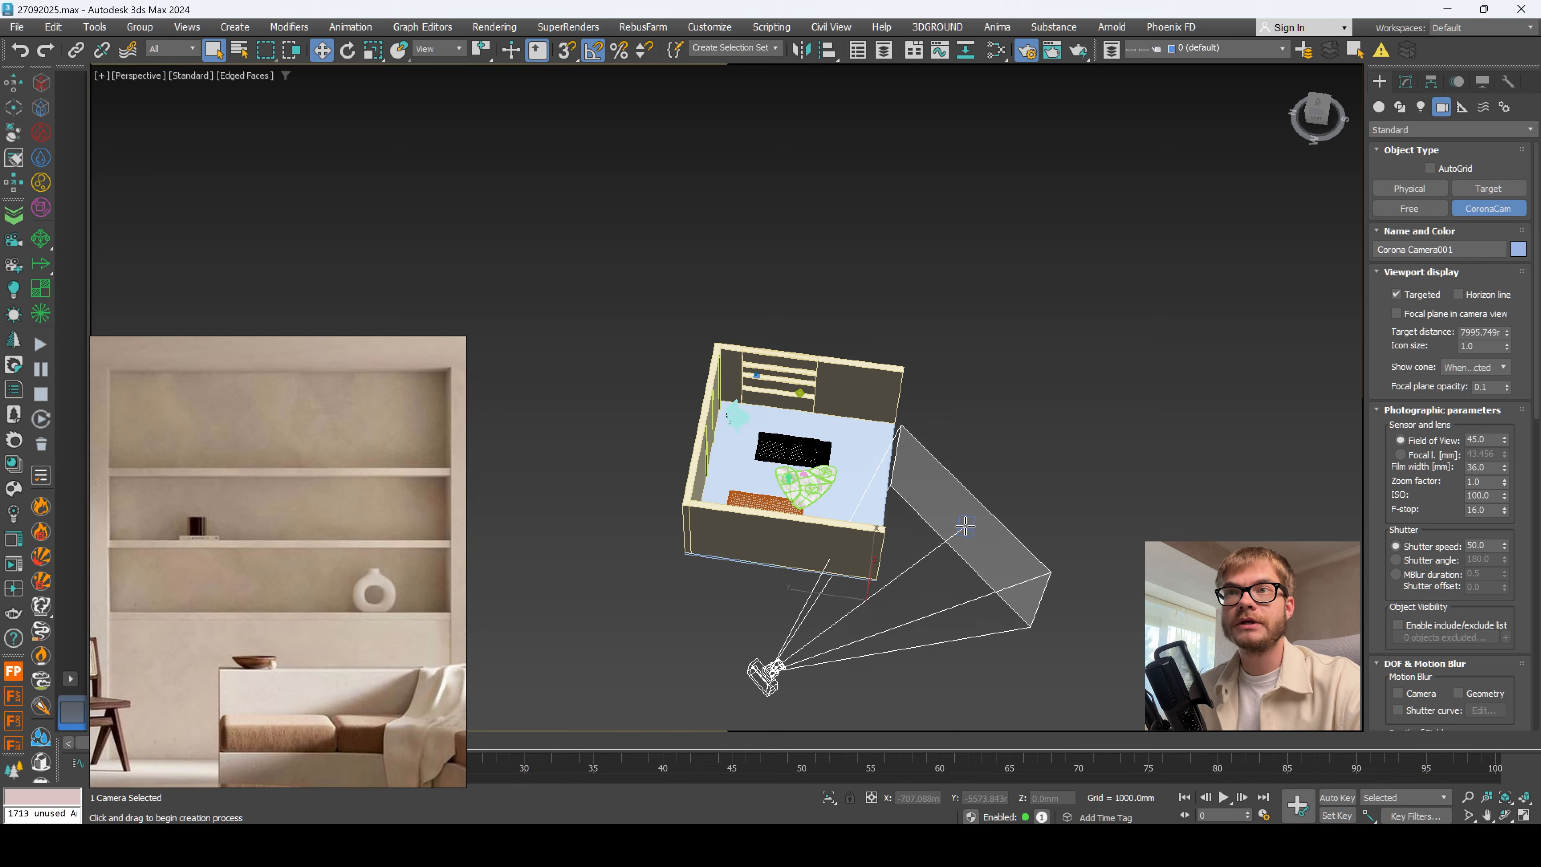
right_click(975, 543)
scroll(973, 547, "up", 3)
scroll(971, 551, "down", 4)
middle_click_drag(971, 552, 972, 513)
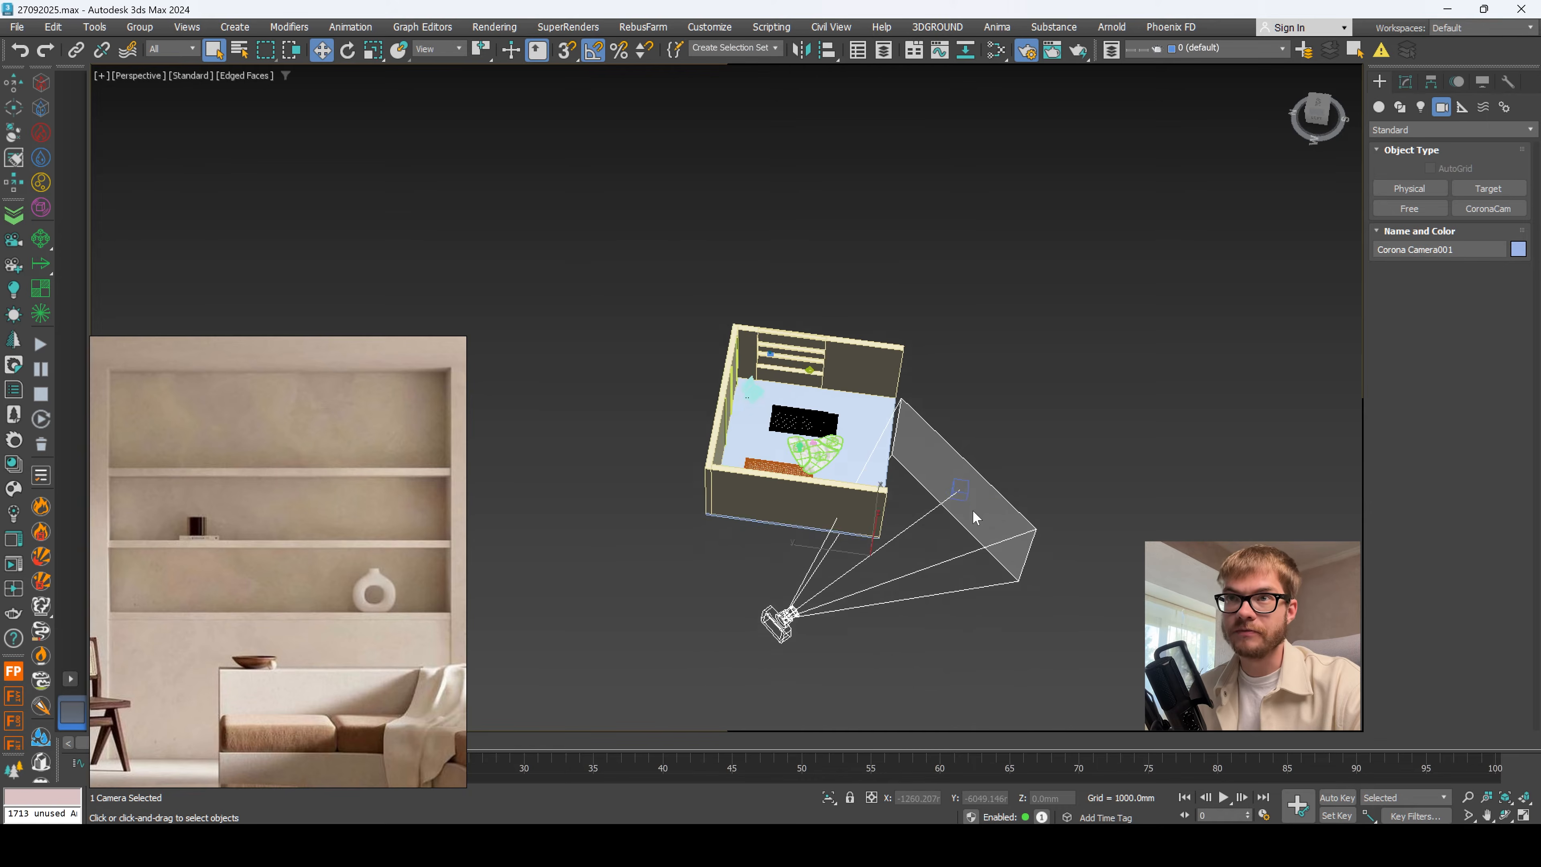
Step: In the top view, set the Corona camera target's X and Y coordinates to 0 mm
key("alt+w")
middle_click(704, 376)
key("alt+w")
scroll(738, 417, "down", 3)
middle_click_drag(749, 422, 941, 324)
left_click(981, 663)
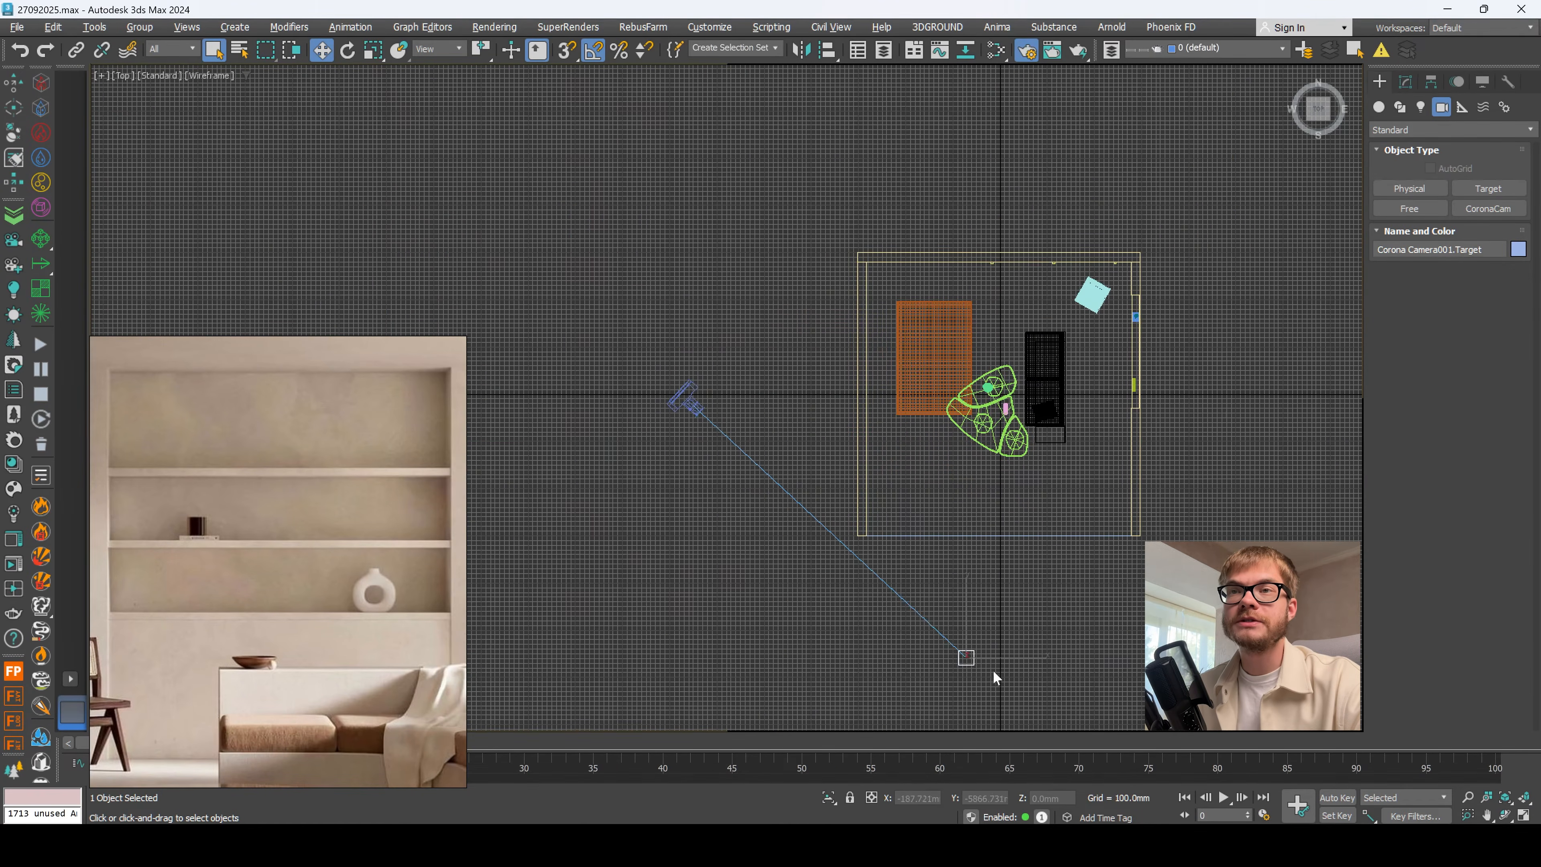
middle_click_drag(994, 675, 963, 602)
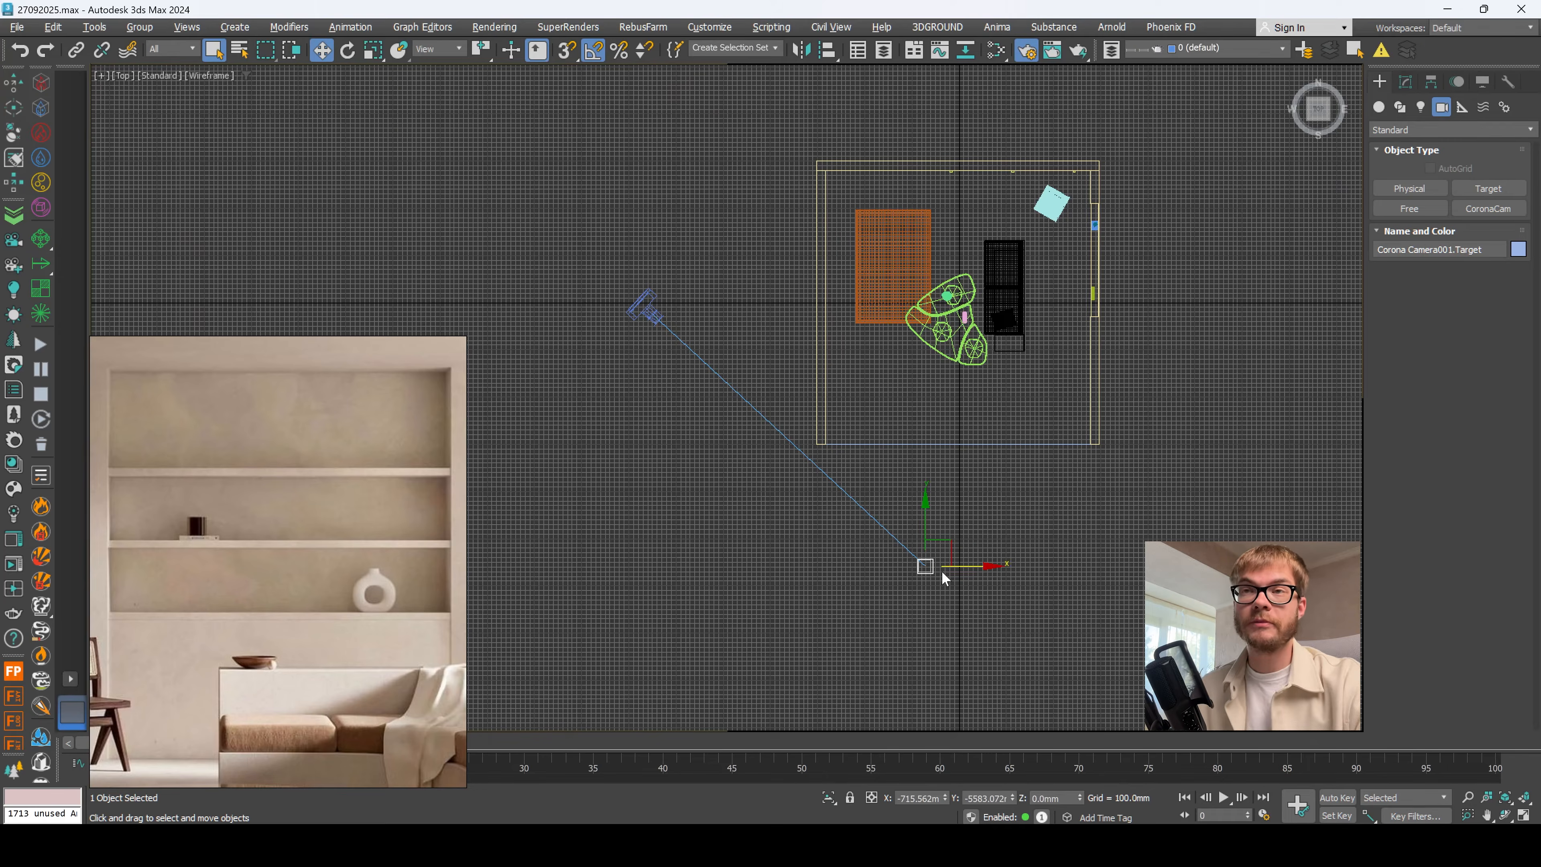
right_click(1013, 799)
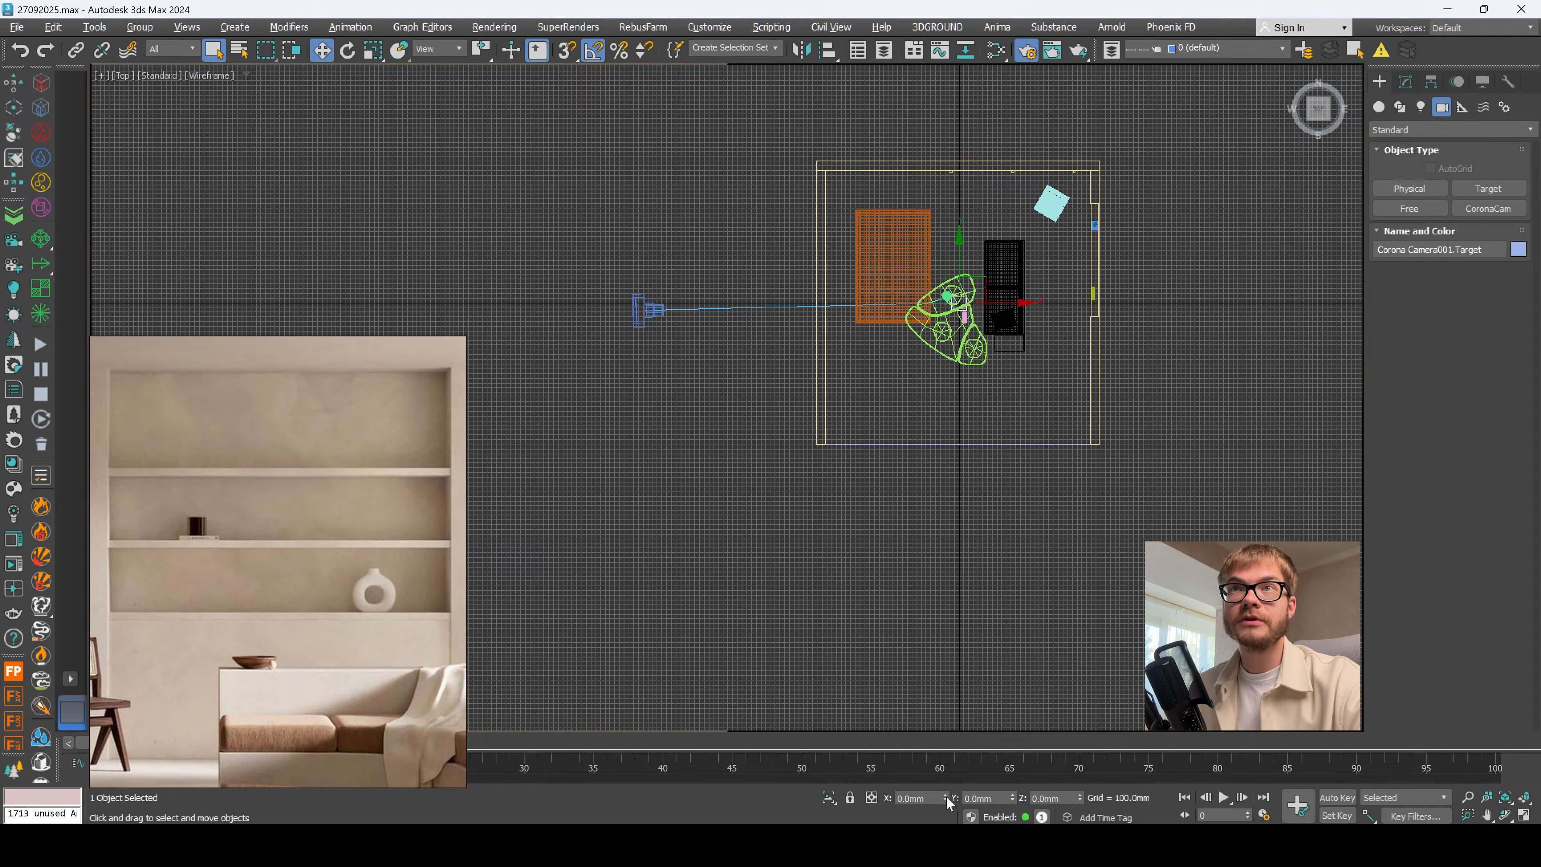
scroll(965, 278, "up", 5)
scroll(965, 278, "down", 5)
Step: Zero the Corona camera's X and Y position, and move it back along X to about -5480 mm, outside the room
left_click(650, 322)
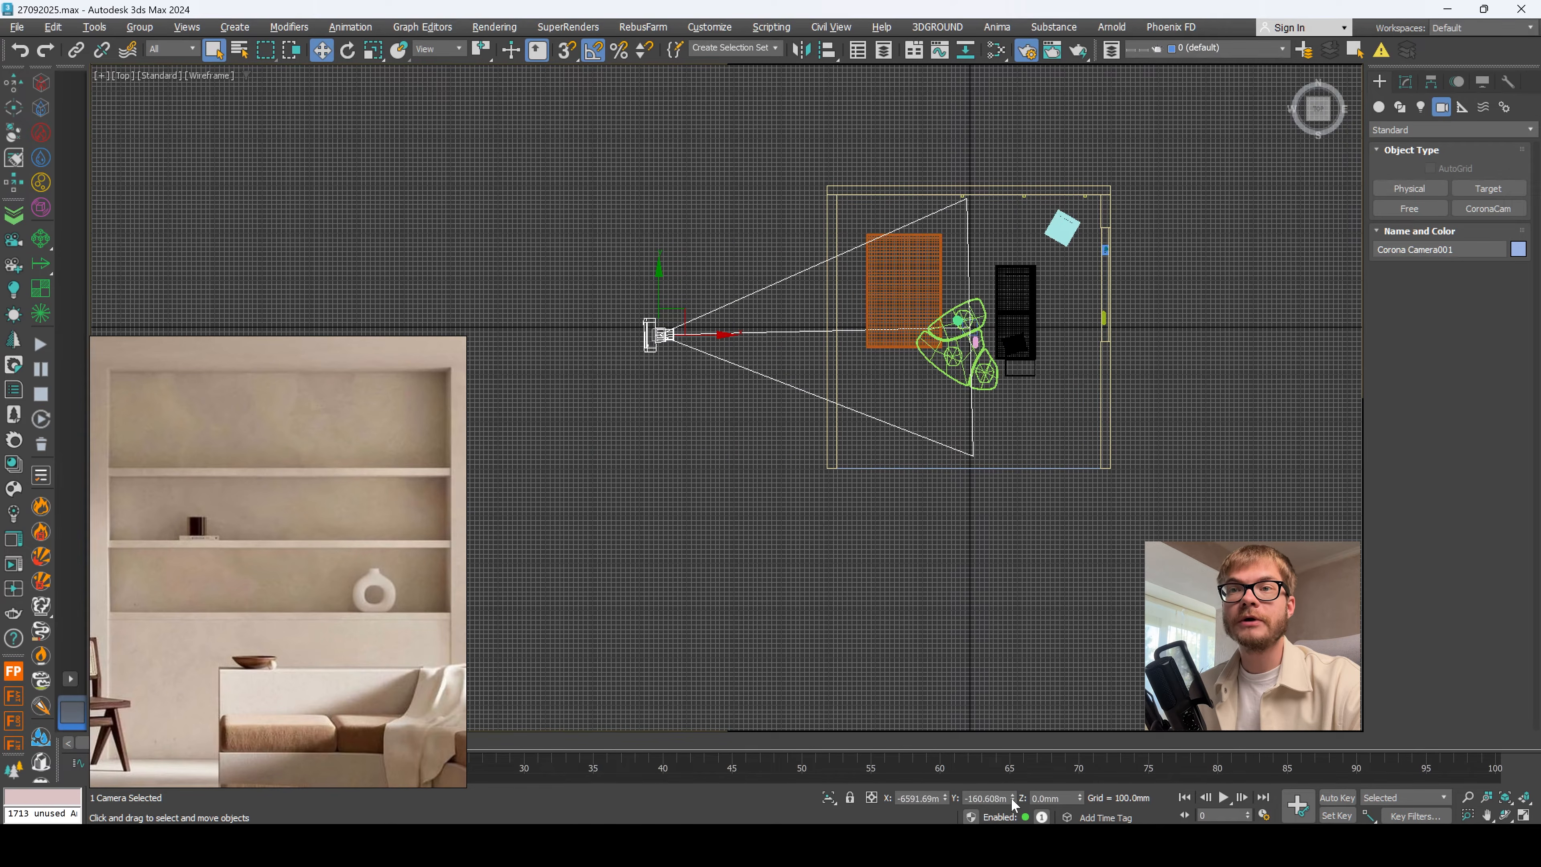
right_click(945, 799)
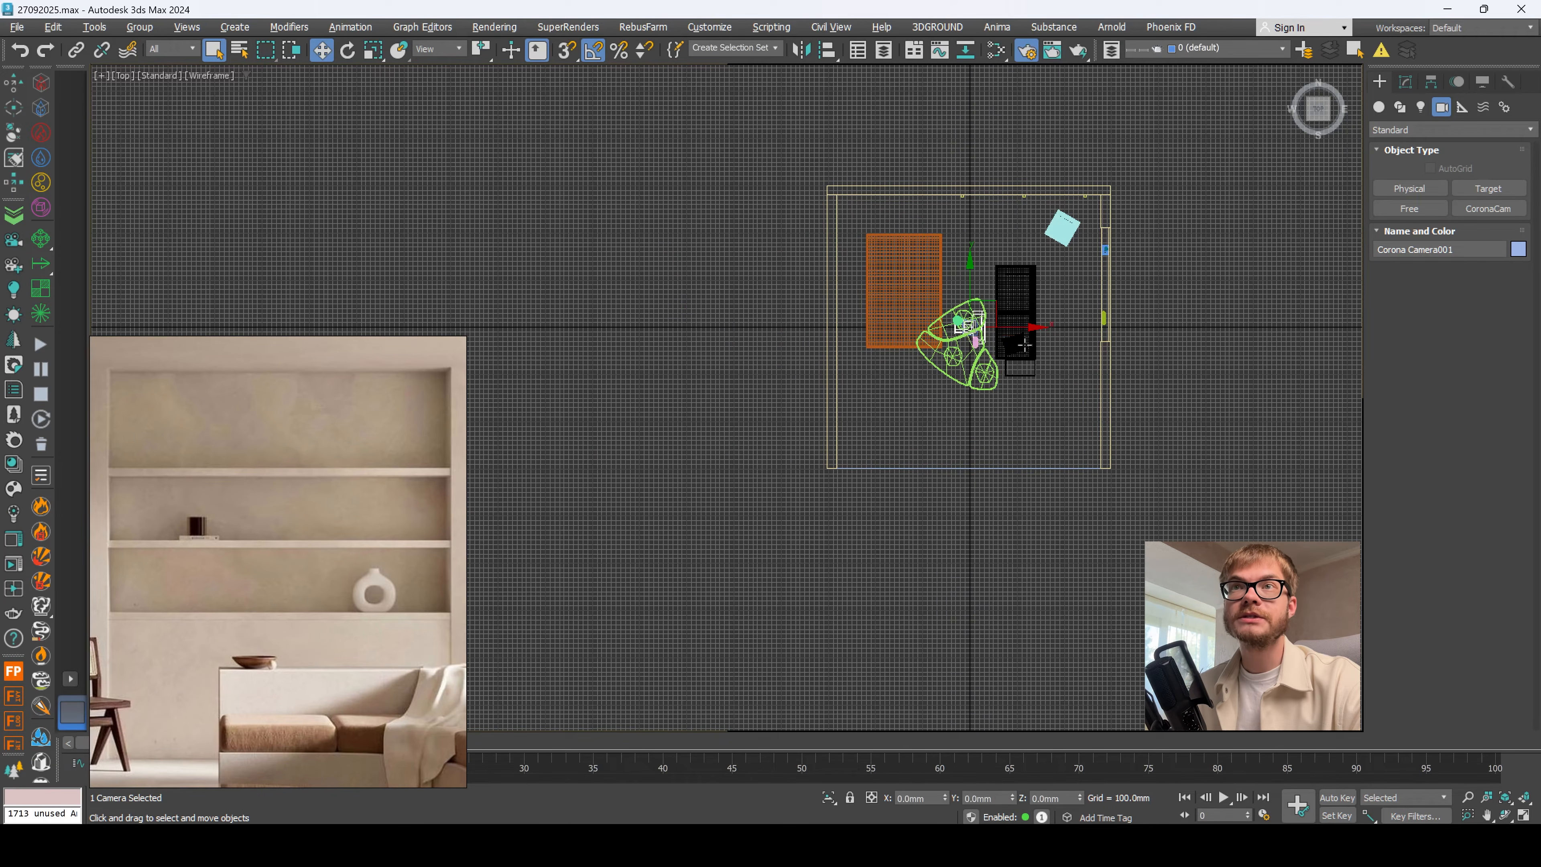
left_click_drag(1013, 327, 754, 327)
Step: Switch the perspective view to Corona Camera001, raise the camera to about 866 mm, and clear the selection
key("alt+w")
middle_click(969, 528)
key("alt+w")
key("alt+w")
key("alt+w")
key("alt+w")
key("alt+w")
key("c")
middle_click_drag(836, 239, 826, 471)
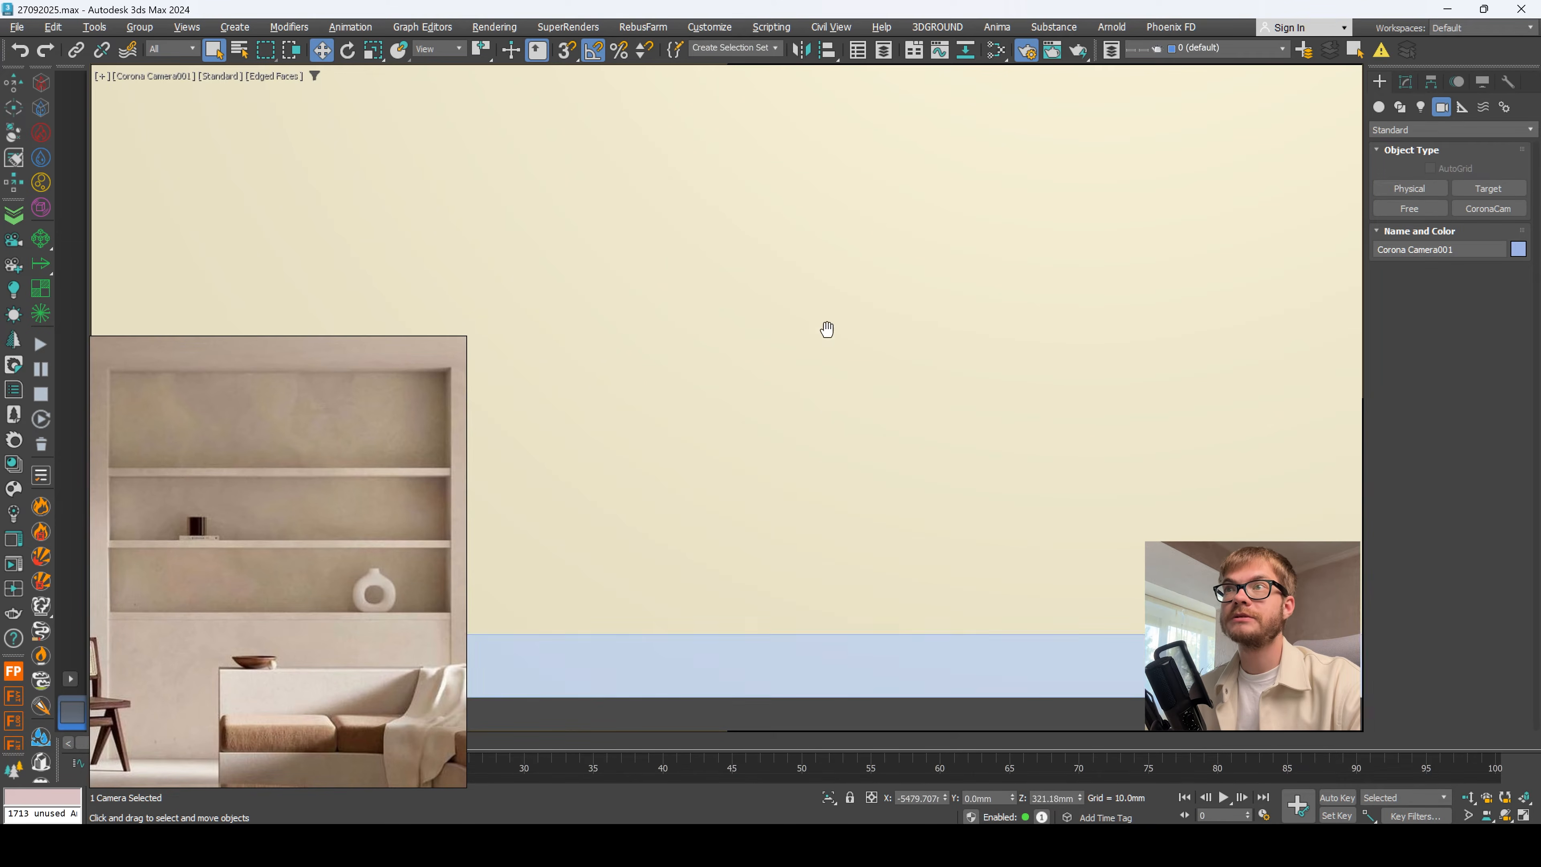
key("alt+w")
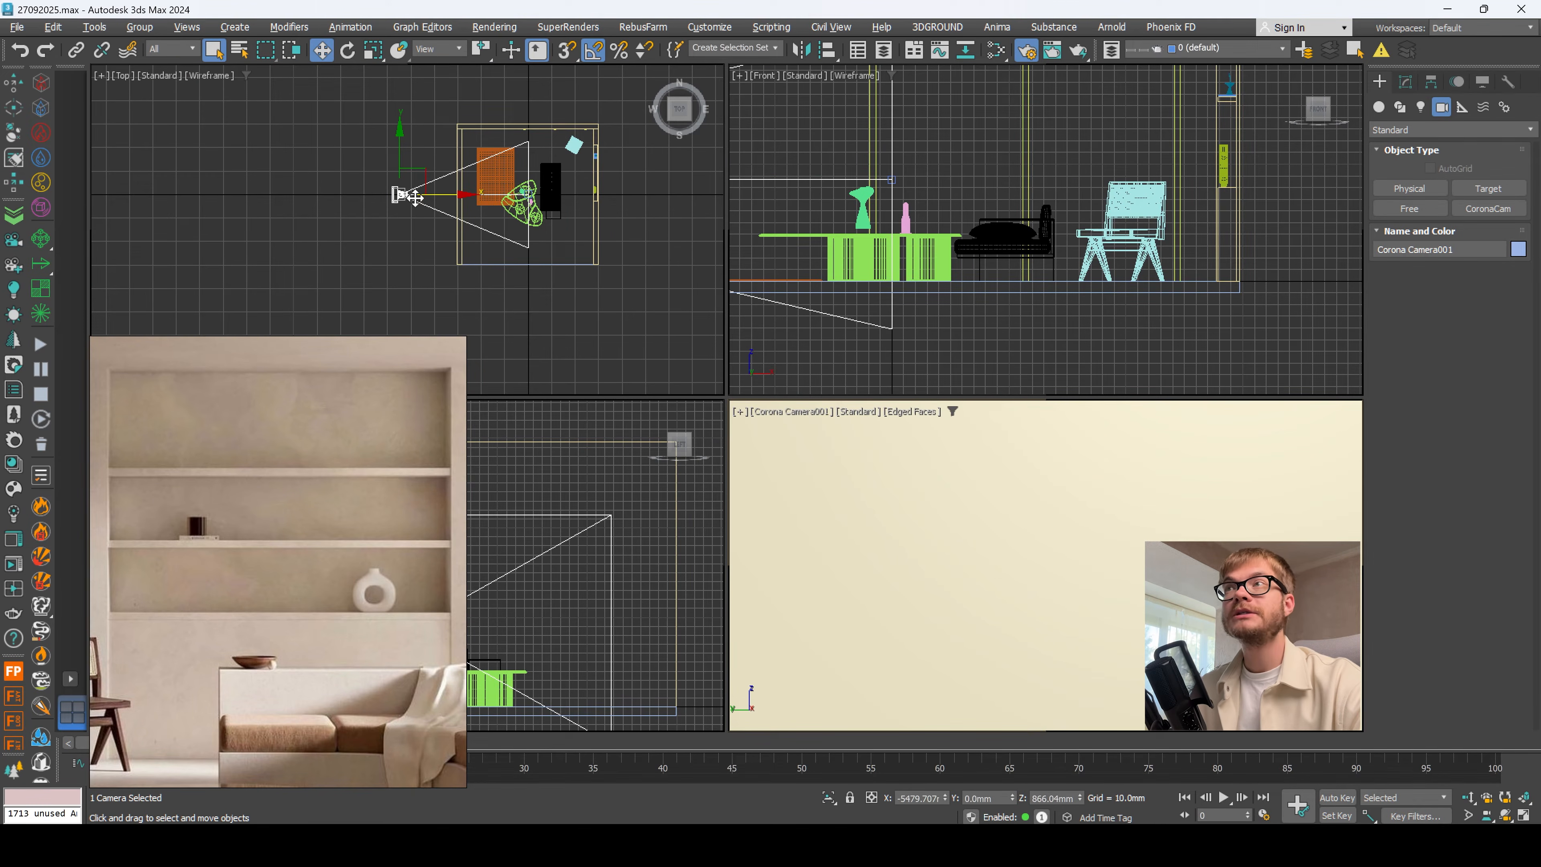
left_click(470, 225)
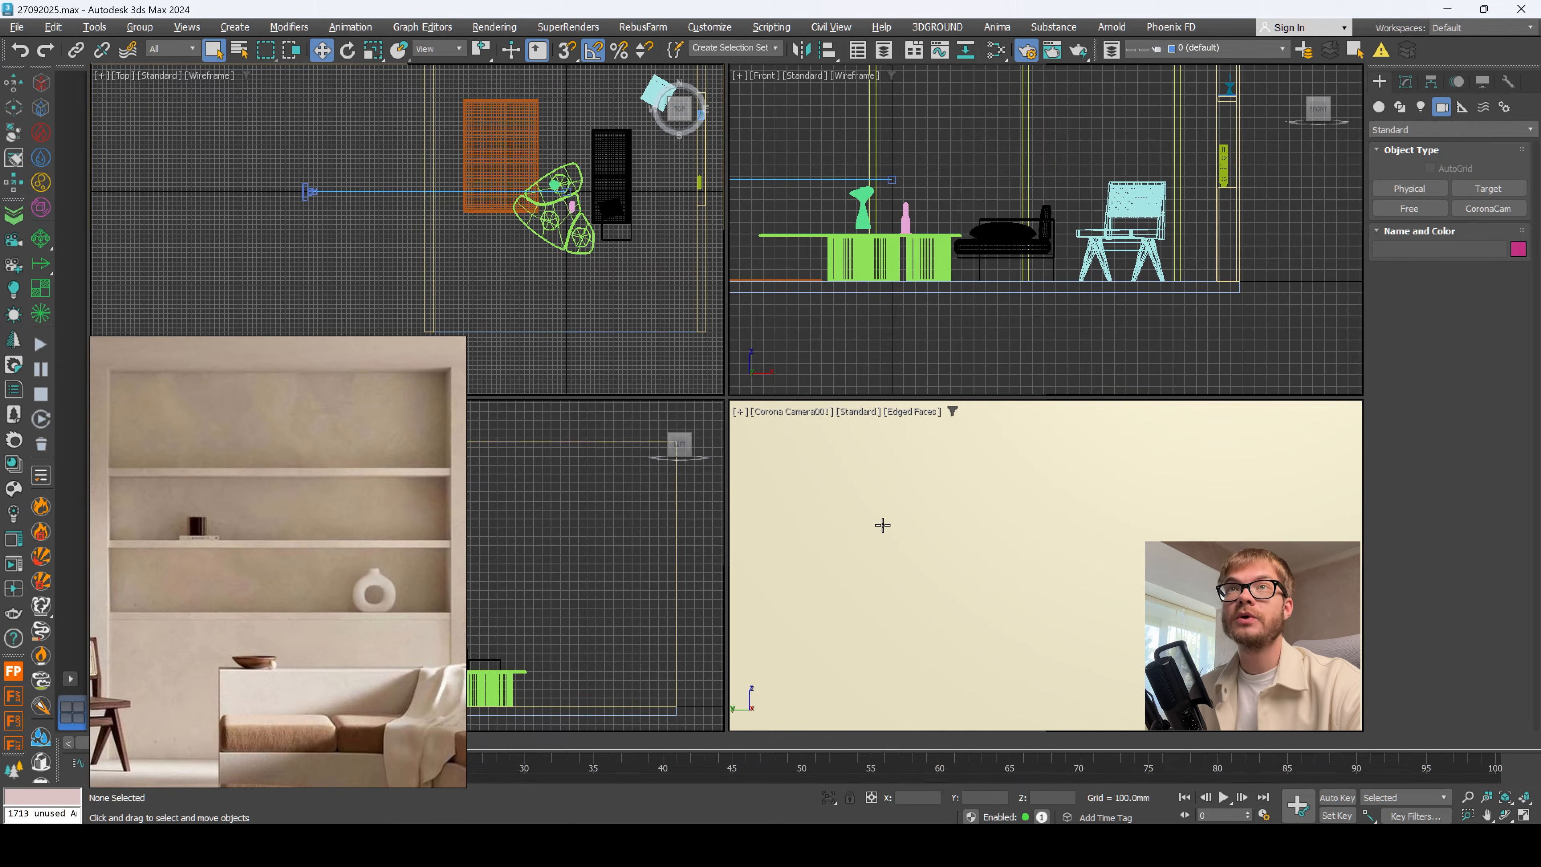
Step: Open the render setup and show its scene settings
left_click(1028, 51)
left_click_drag(837, 129, 878, 90)
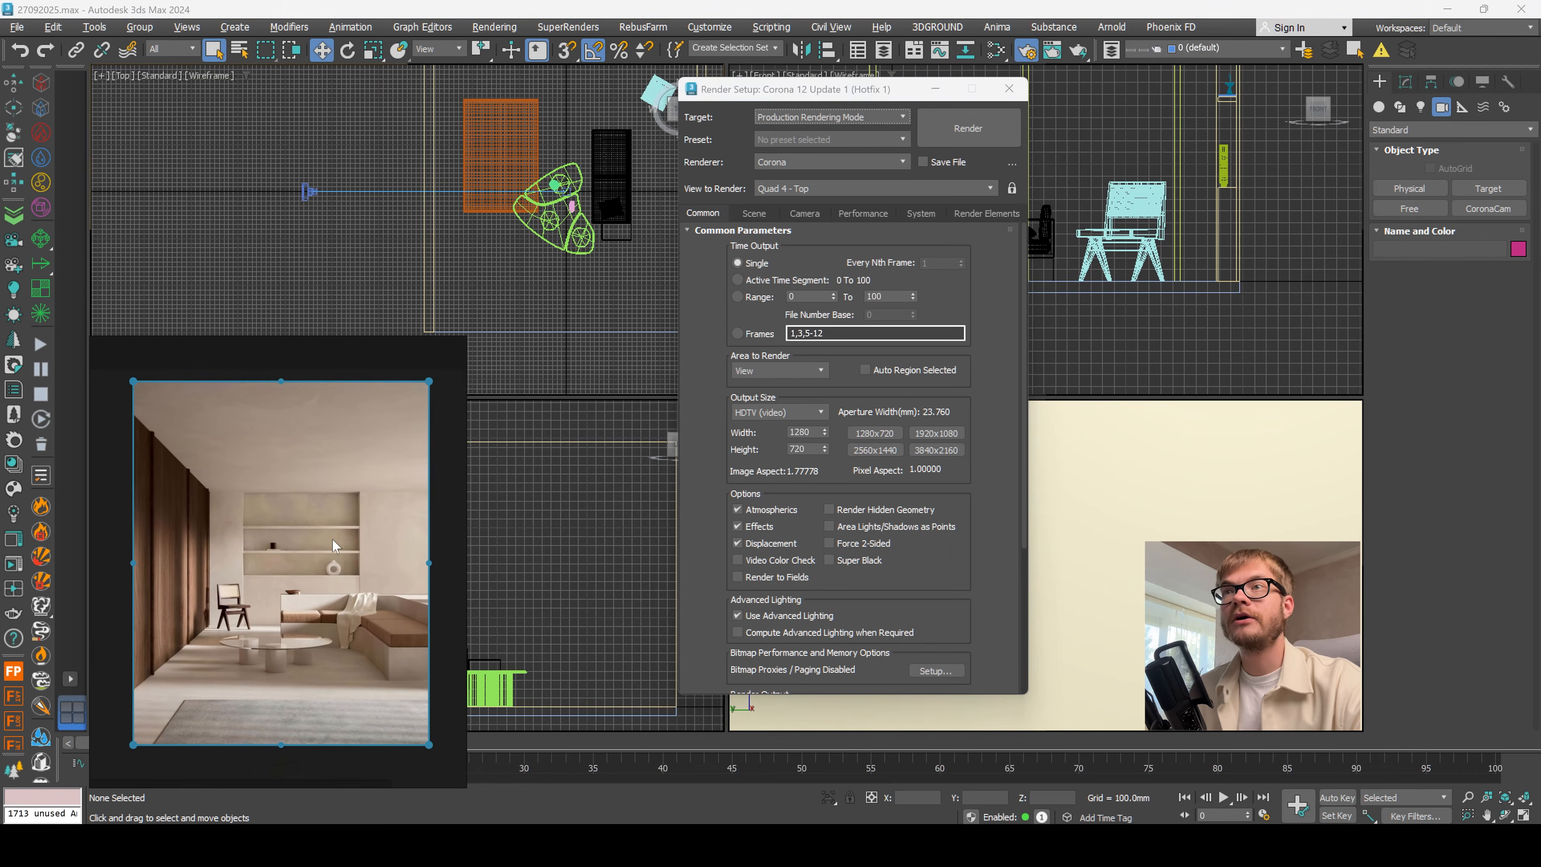
left_click(750, 215)
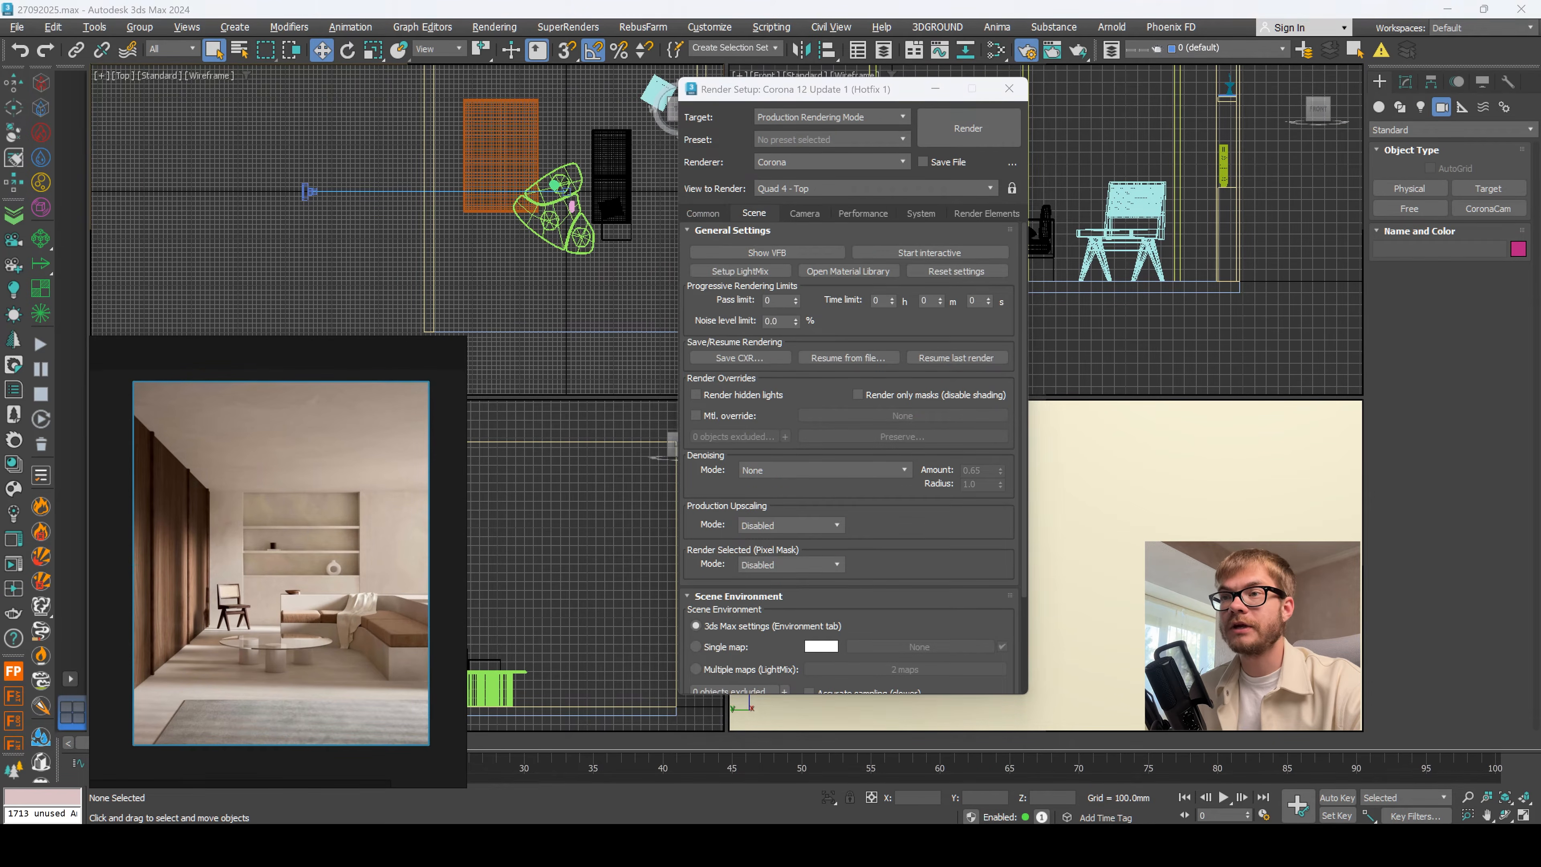
Step: Switch to File Explorer and check the reference JPEG's pixel dimensions in its file properties
left_click(650, 807)
key("alt+Up")
left_click(596, 479)
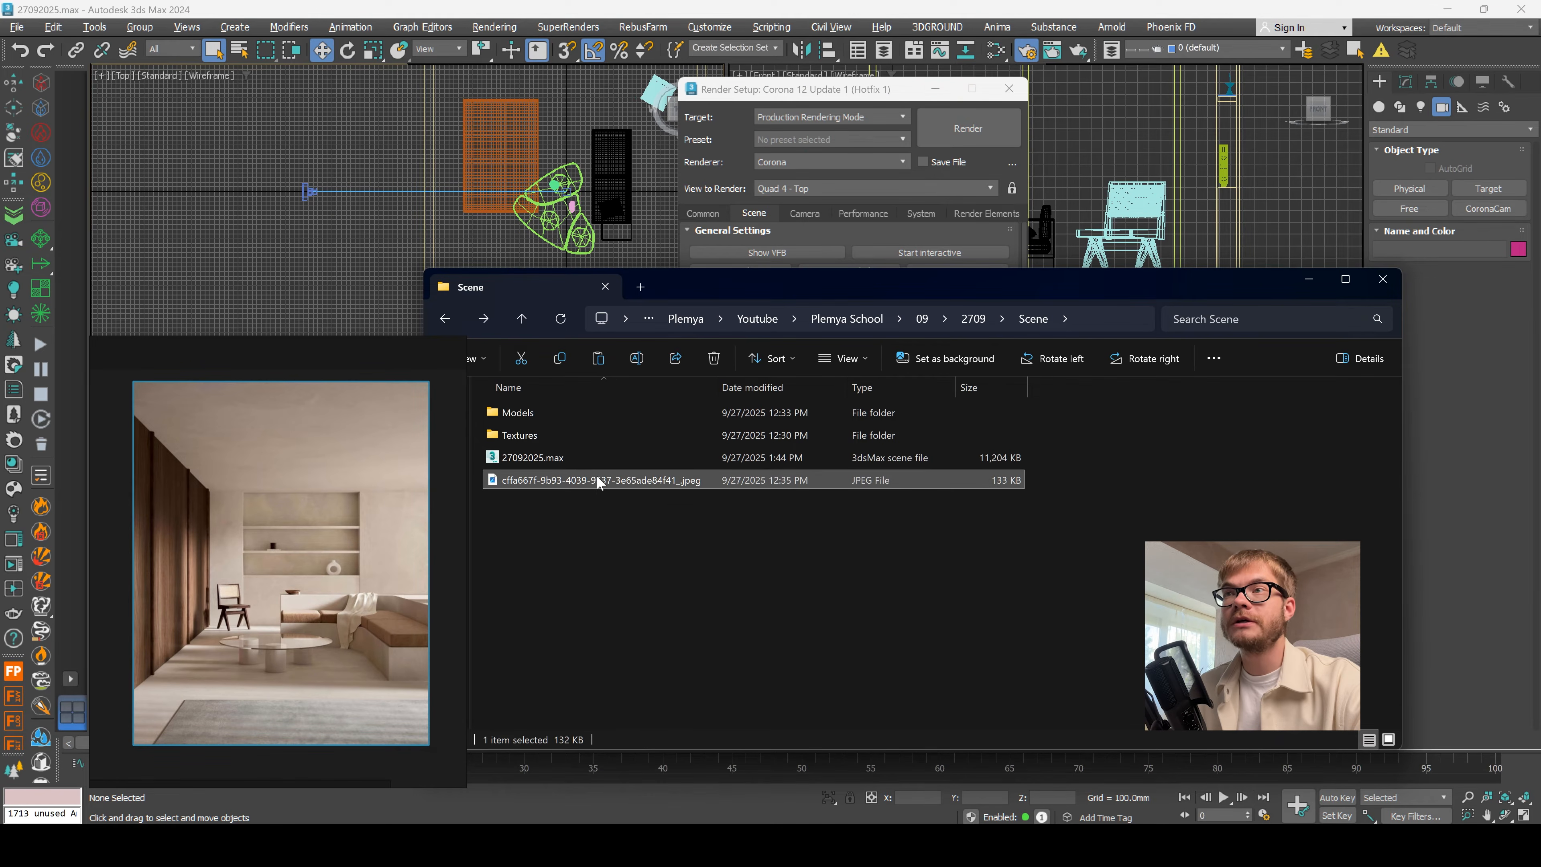
right_click(596, 480)
left_click(646, 454)
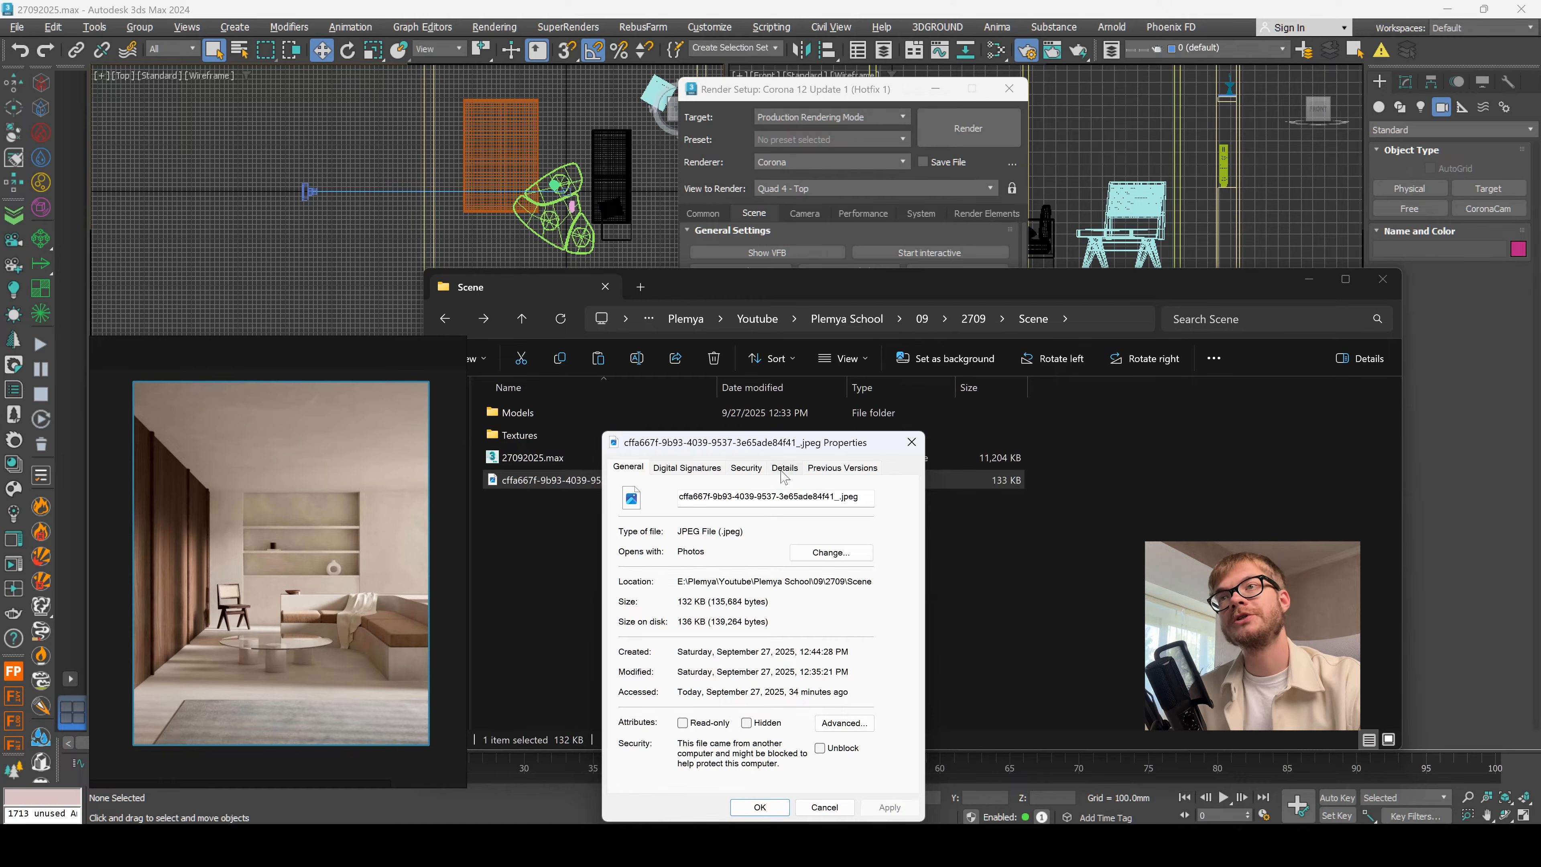
left_click(784, 468)
scroll(746, 493, "down", 2)
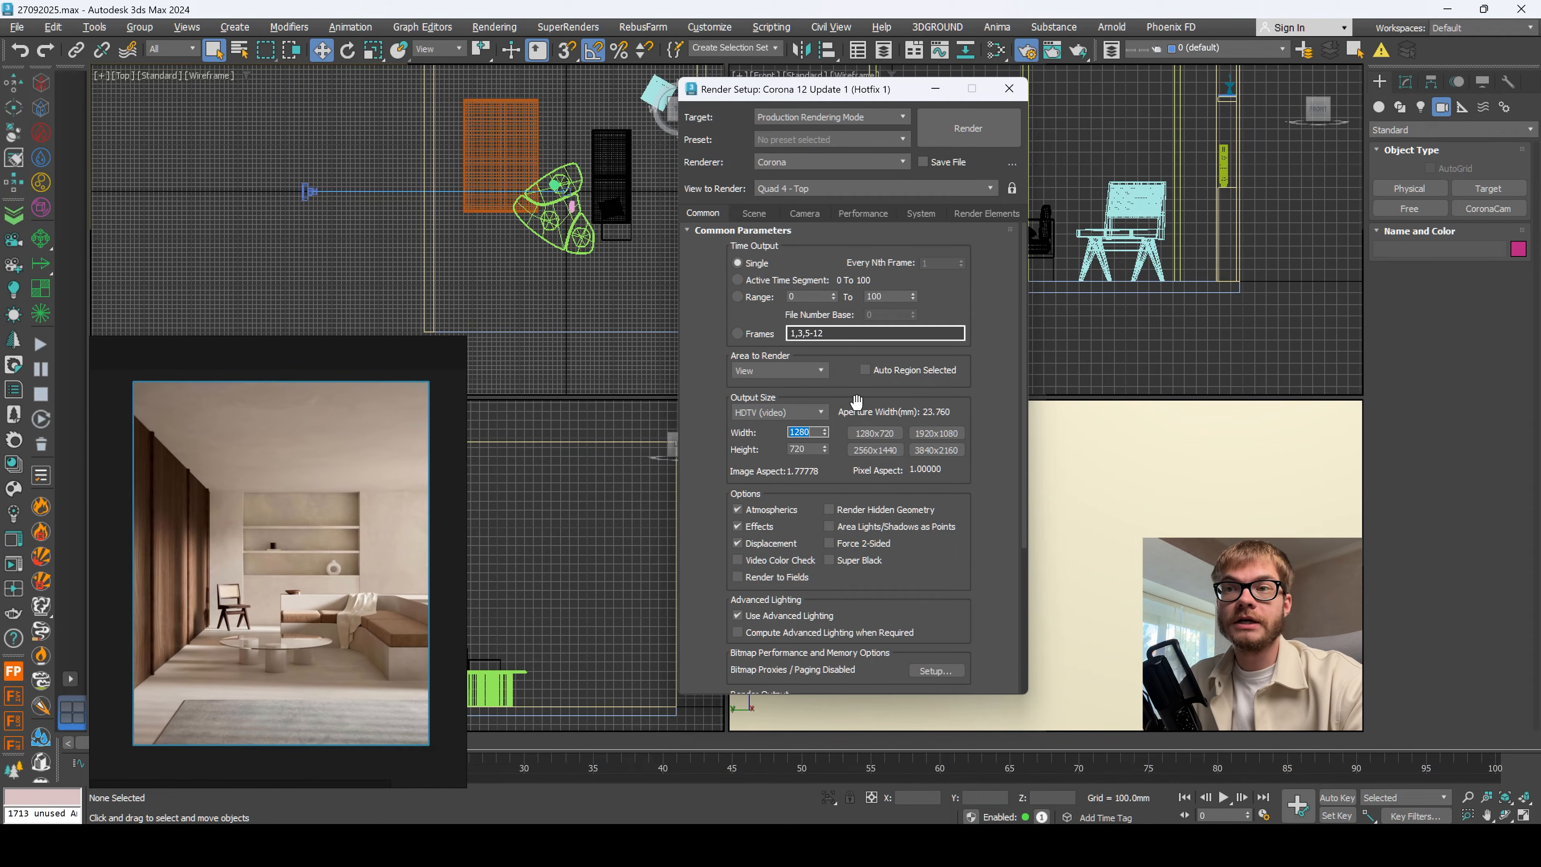
Step: Set the render output size to Custom, 1100 wide by 1400 high, and lock the image aspect
left_click(753, 413)
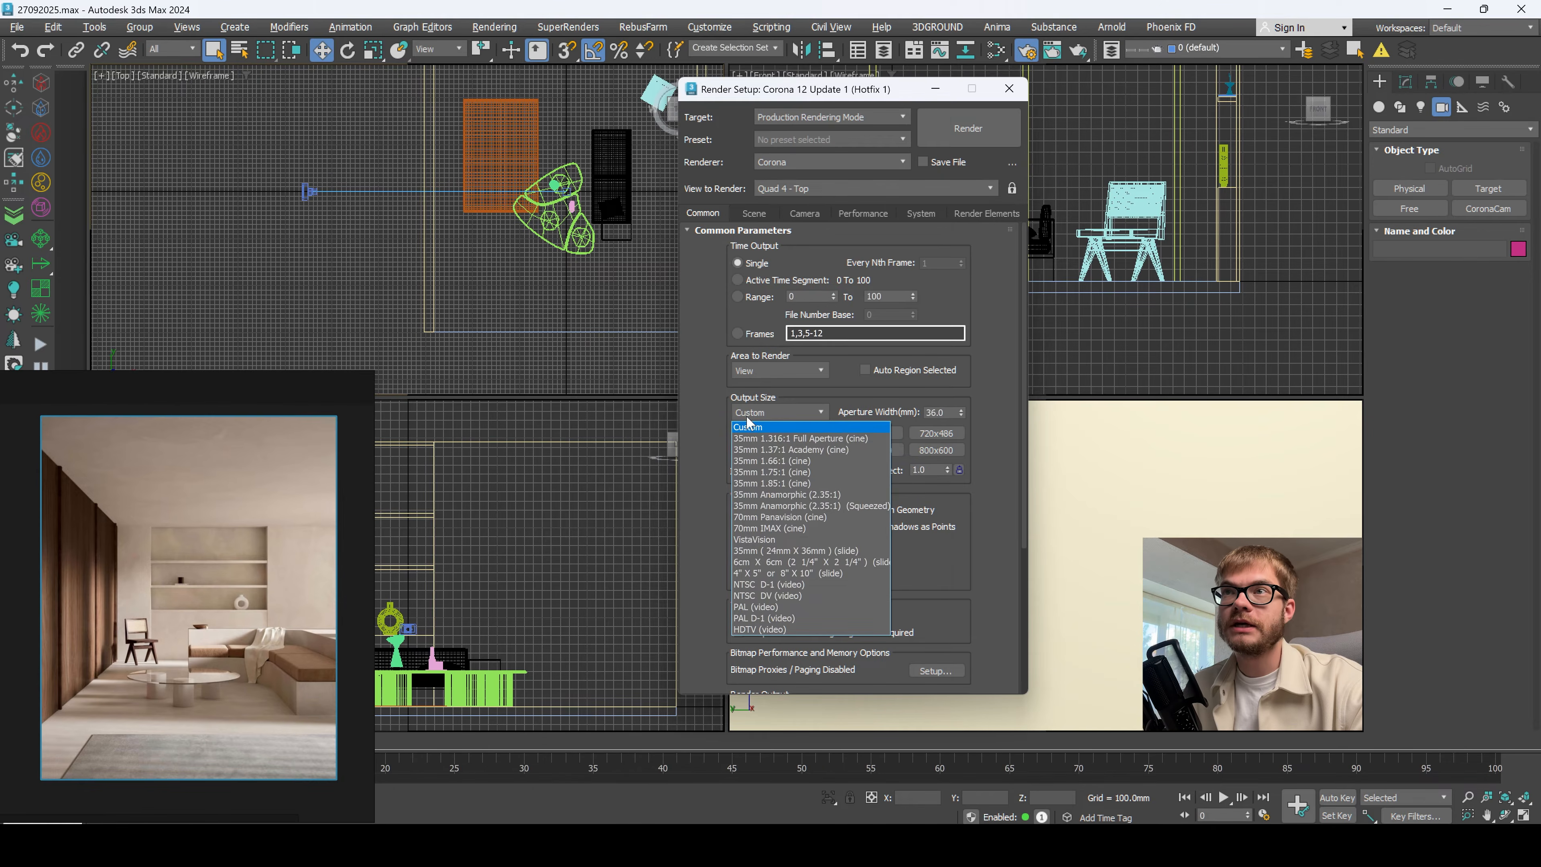
left_click(748, 426)
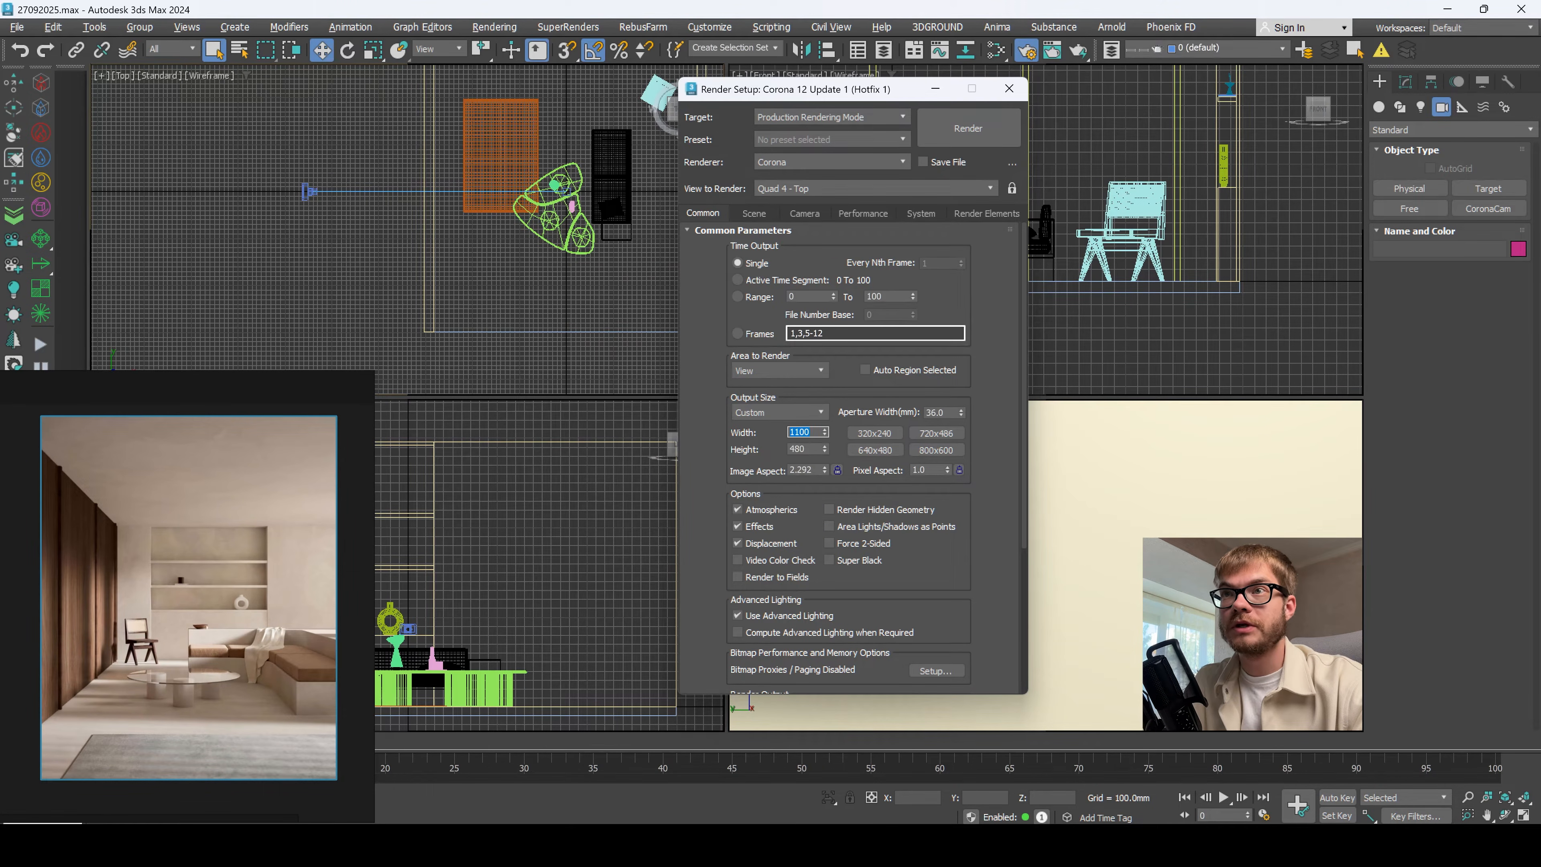
key("Tab")
type("14")
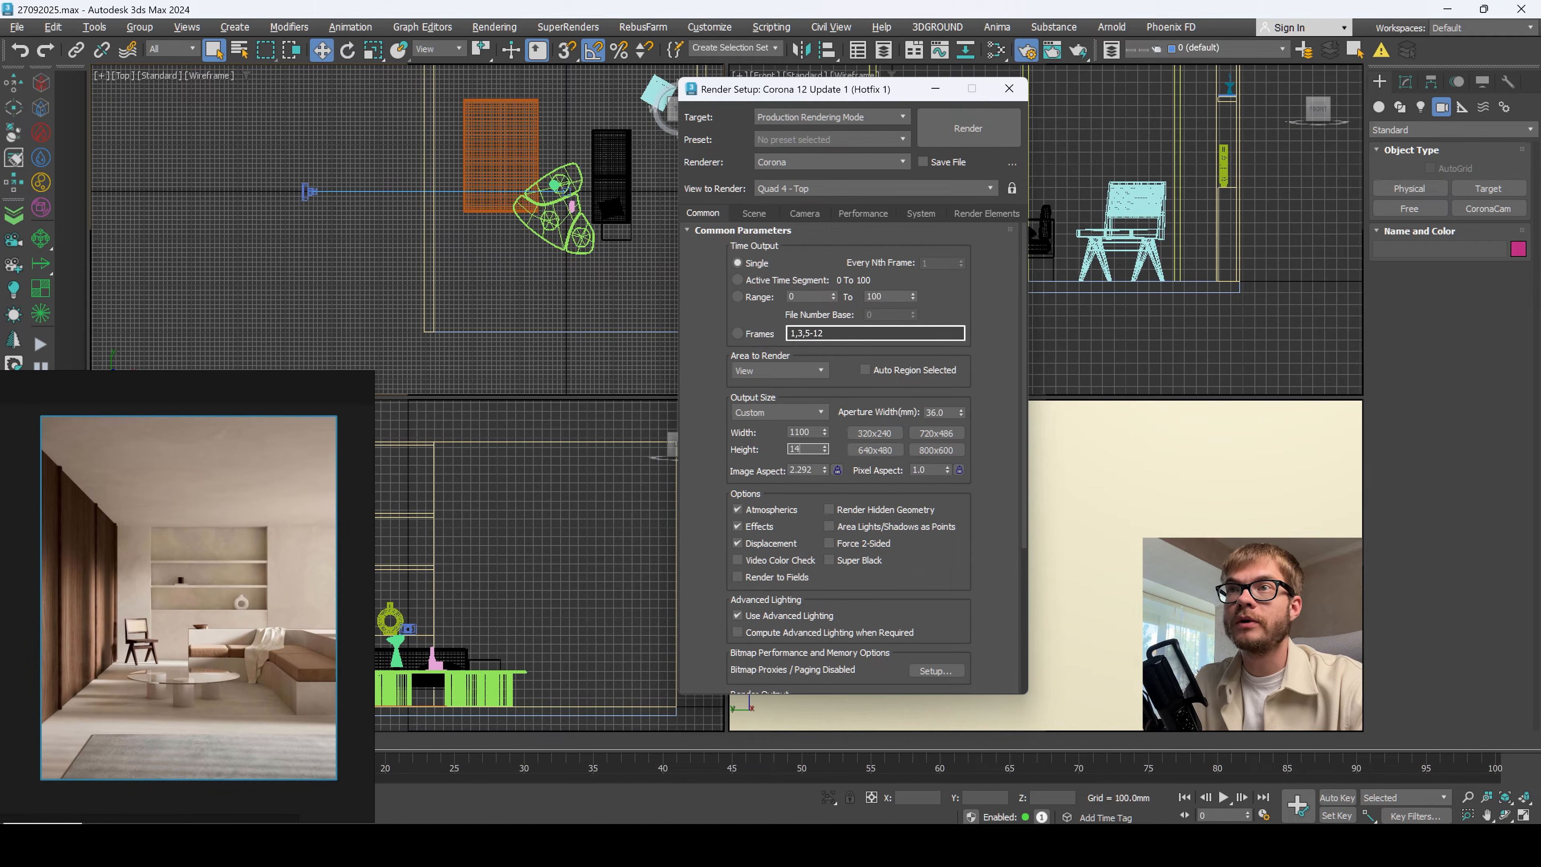
type("00")
key("Return")
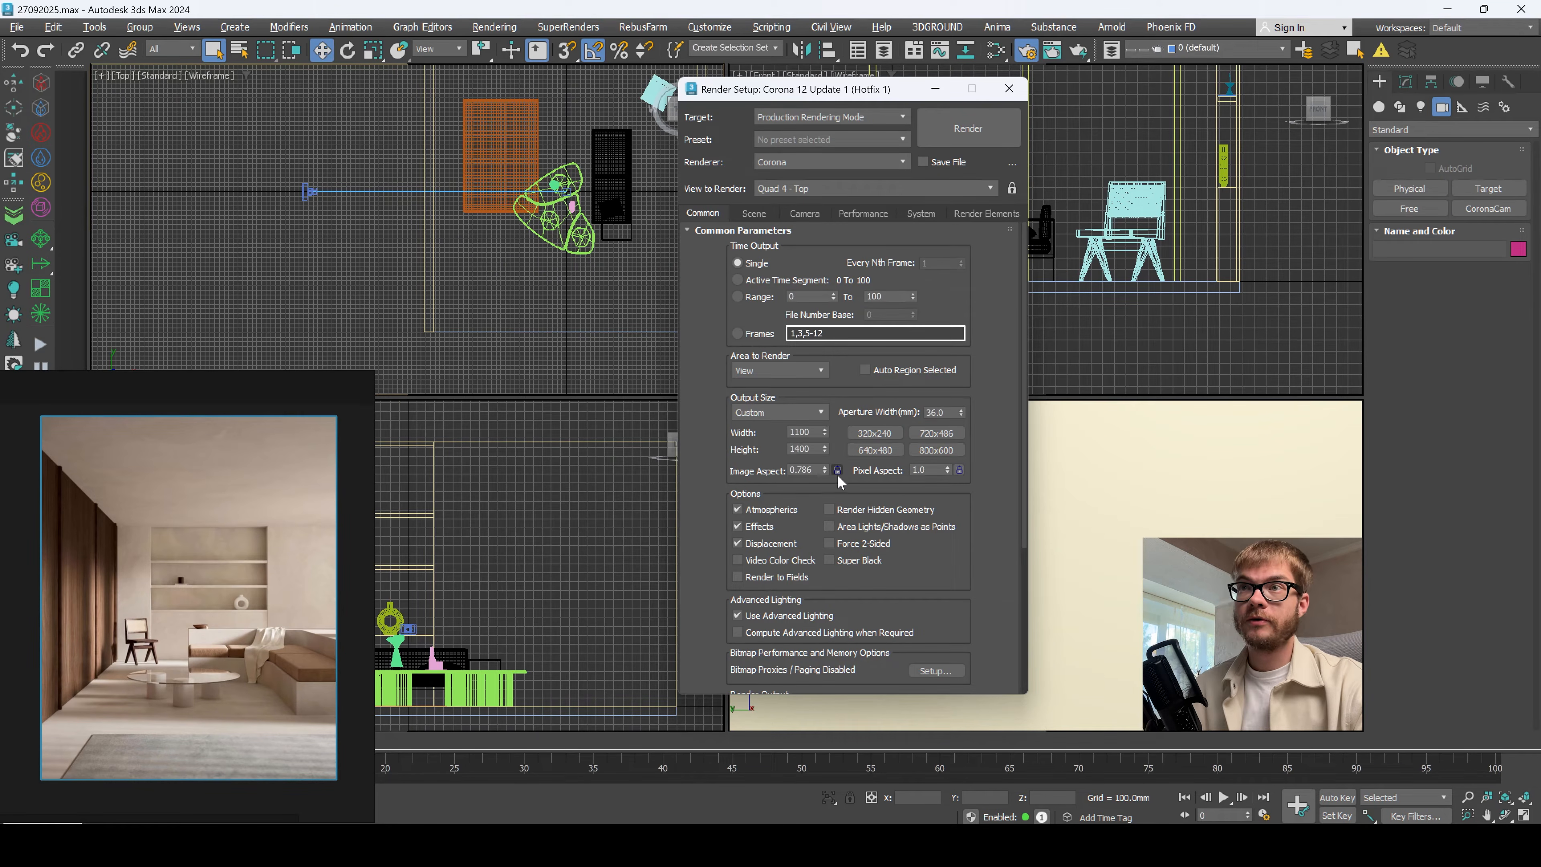
left_click(838, 474)
Step: Lock the view to render to Quad 4 - Corona Camera001 and show safe frames in the camera view
left_click(1128, 479)
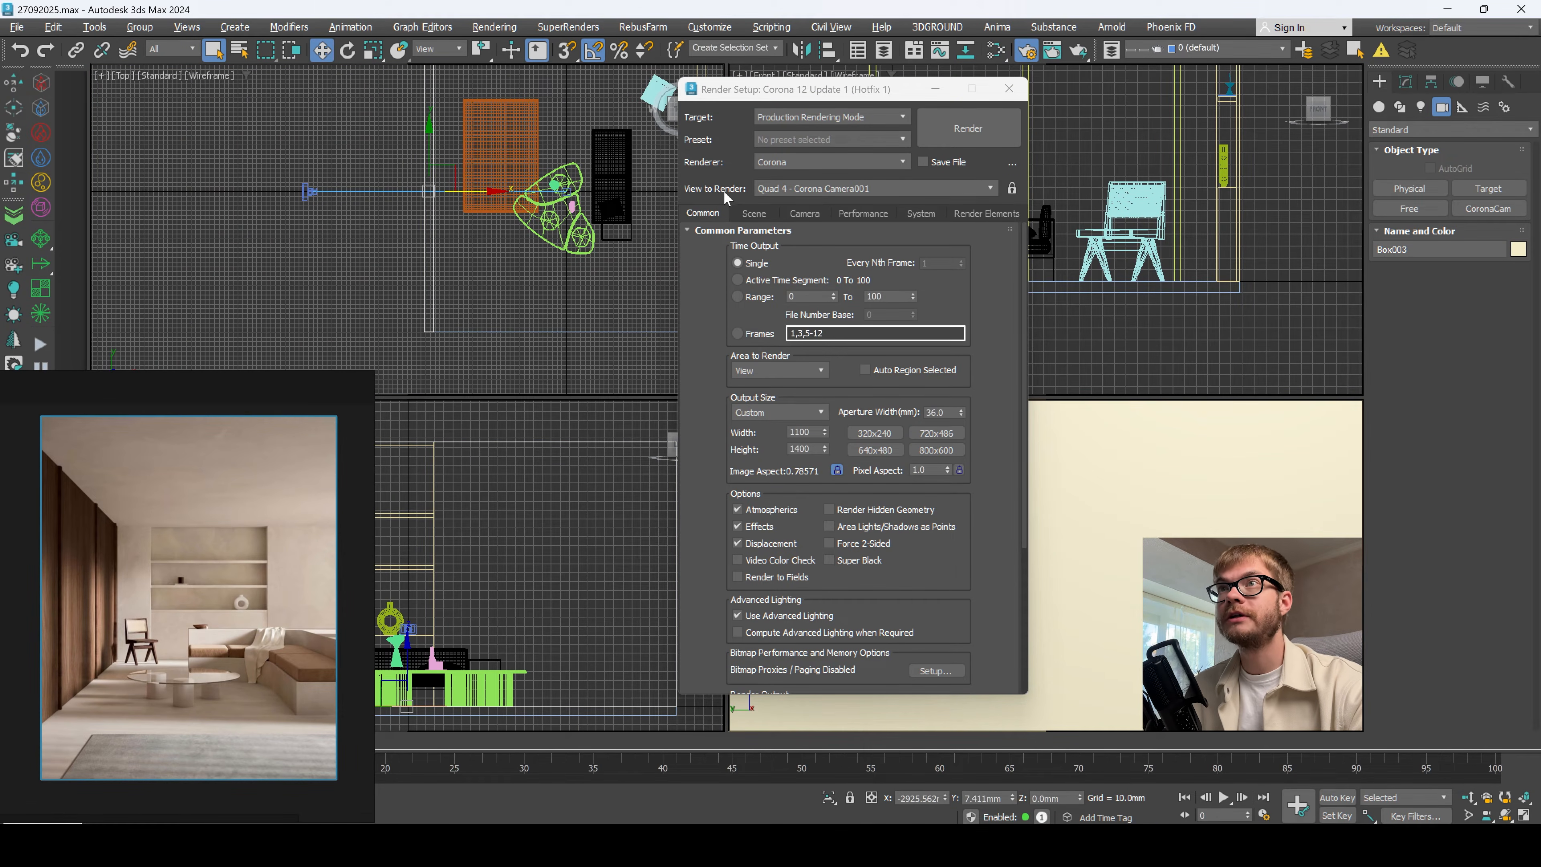
left_click(1012, 189)
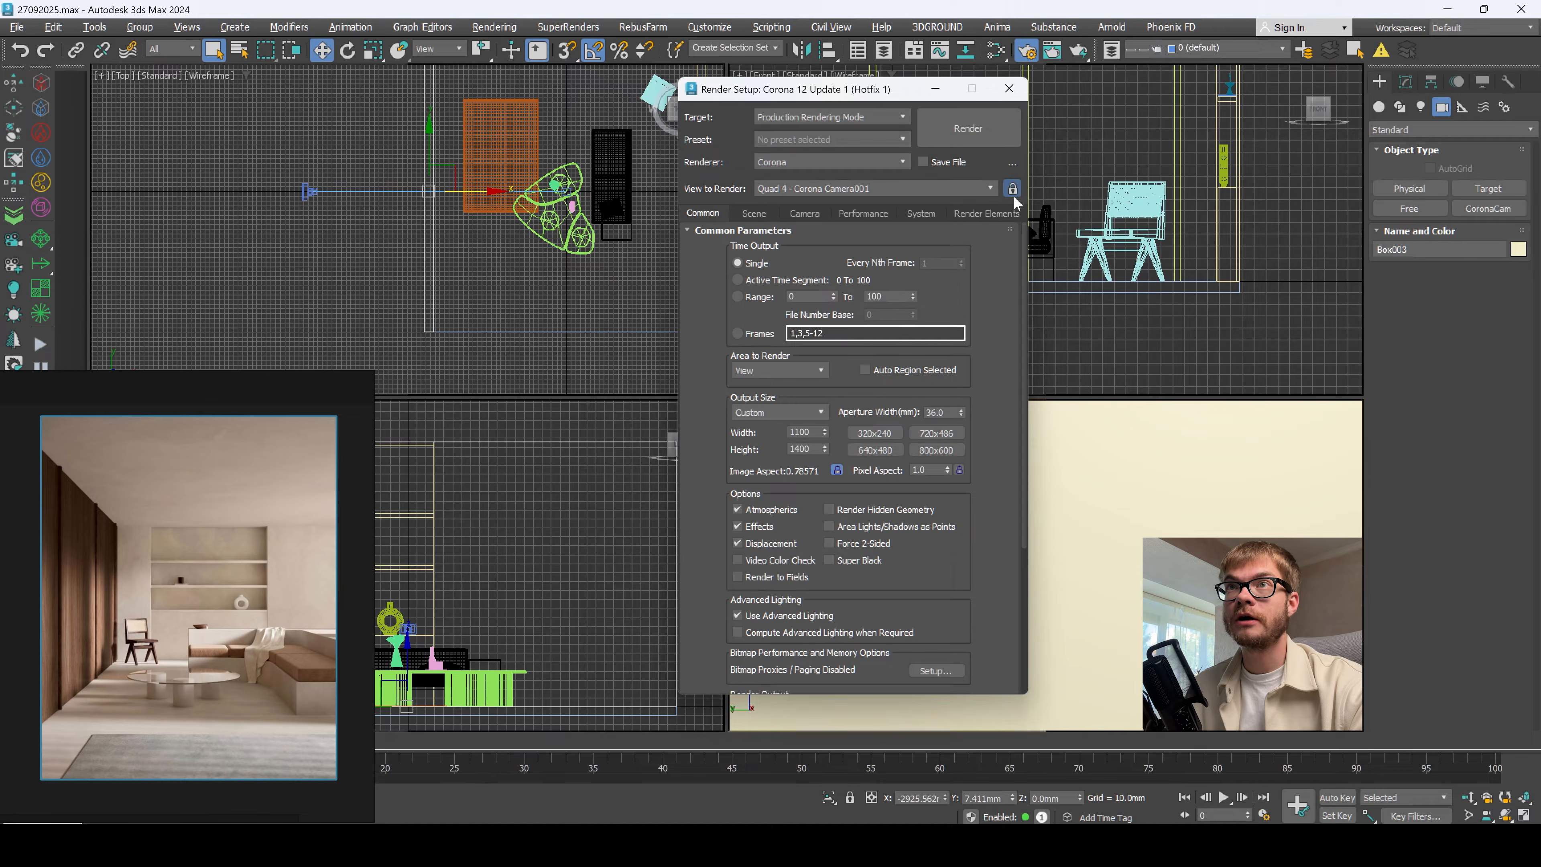
key("shift+q")
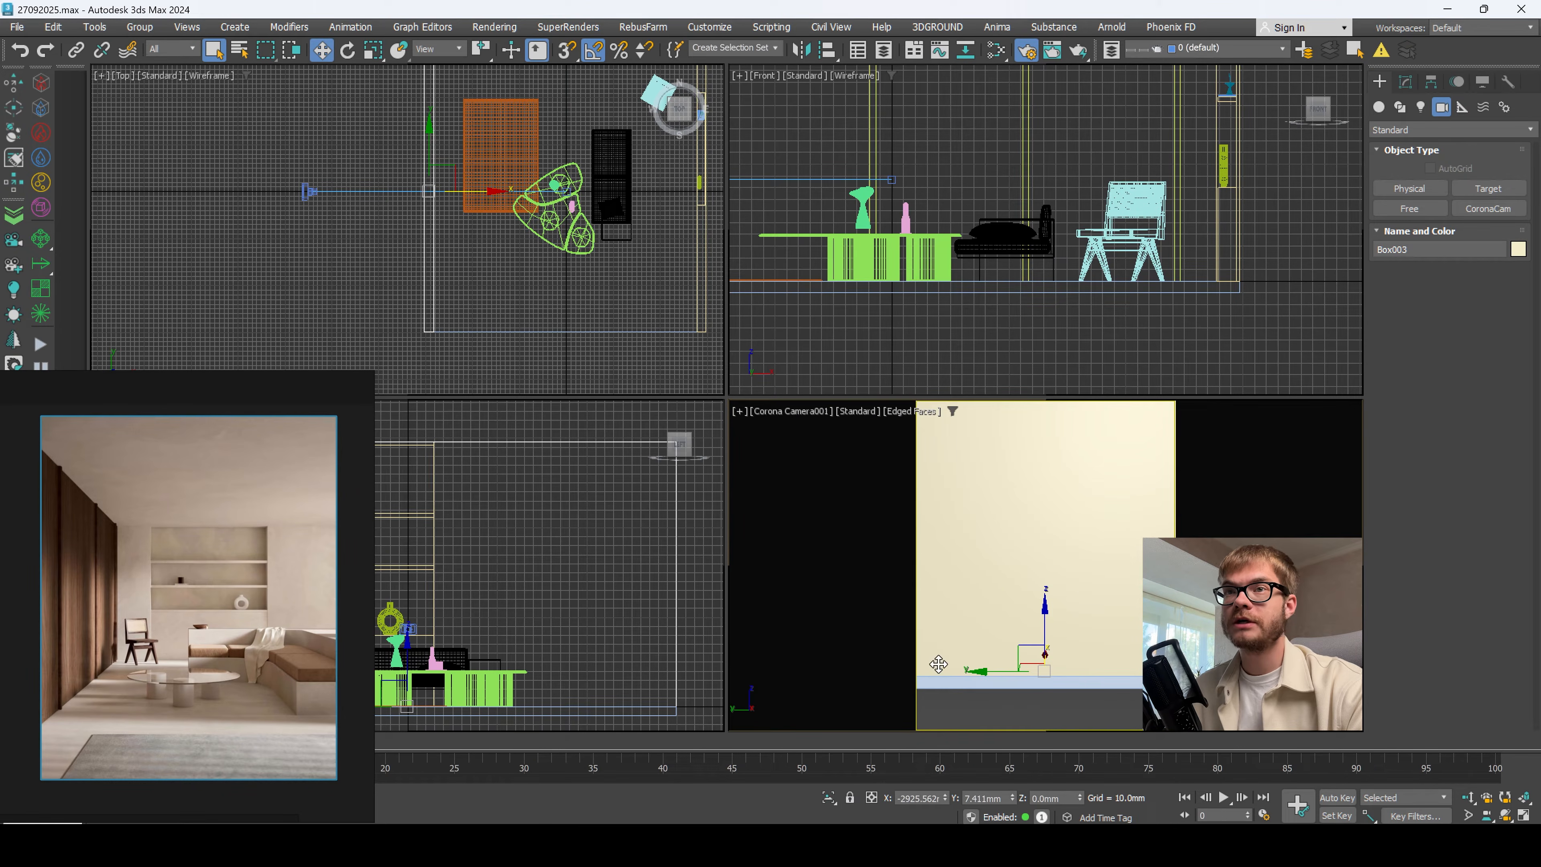
Step: Dolly the camera through the near wall and shift it to frame the niche shelves, chair, sofa and table
left_click(1469, 797)
left_click_drag(1063, 578, 1085, 539)
key("alt+w")
middle_click_drag(905, 519, 1025, 524)
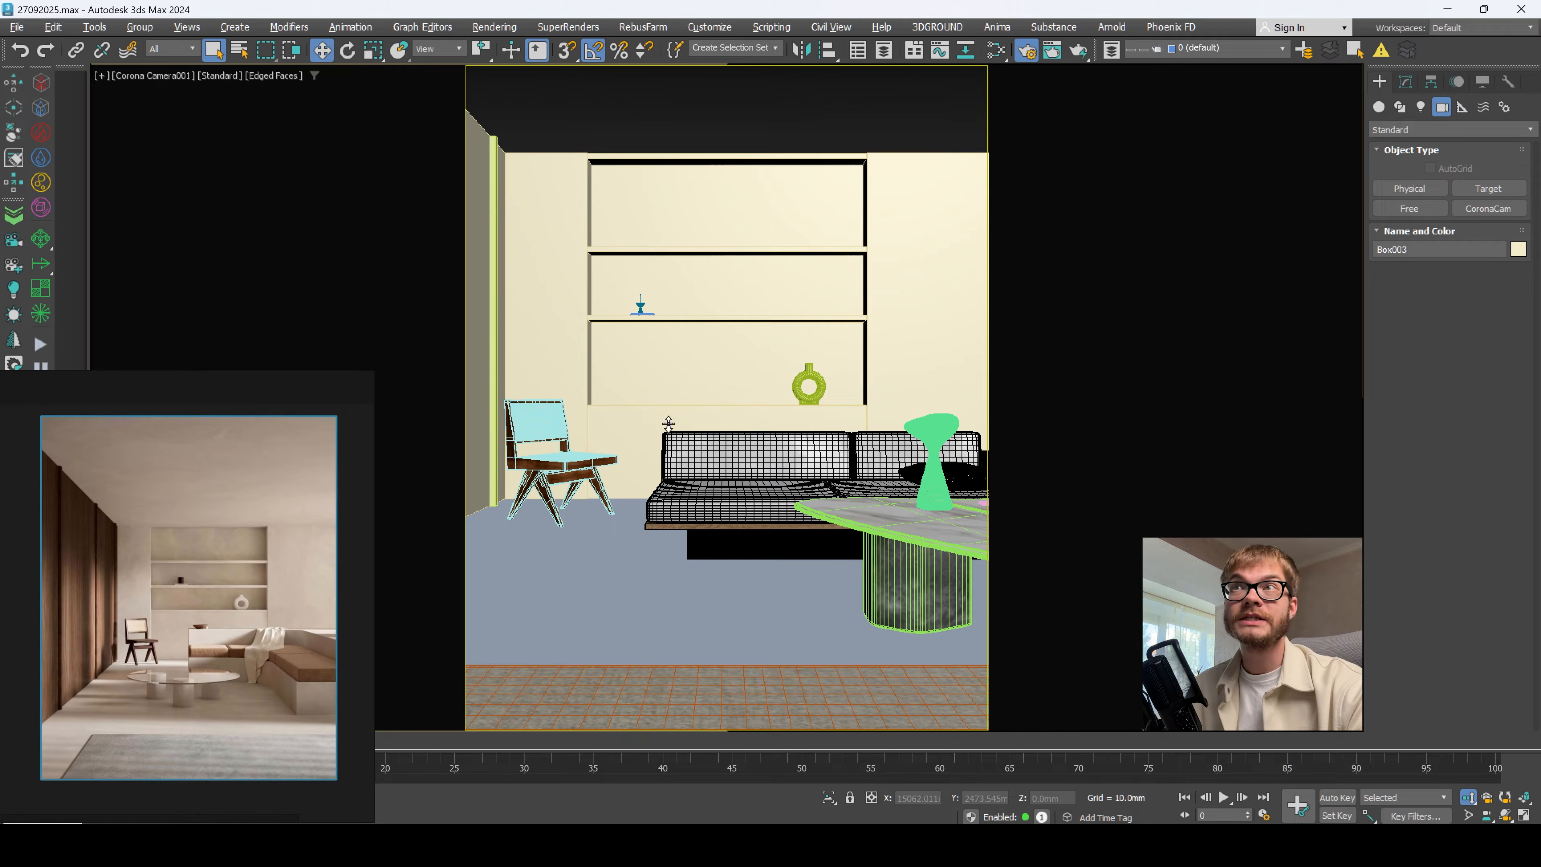
middle_click_drag(689, 446, 697, 485)
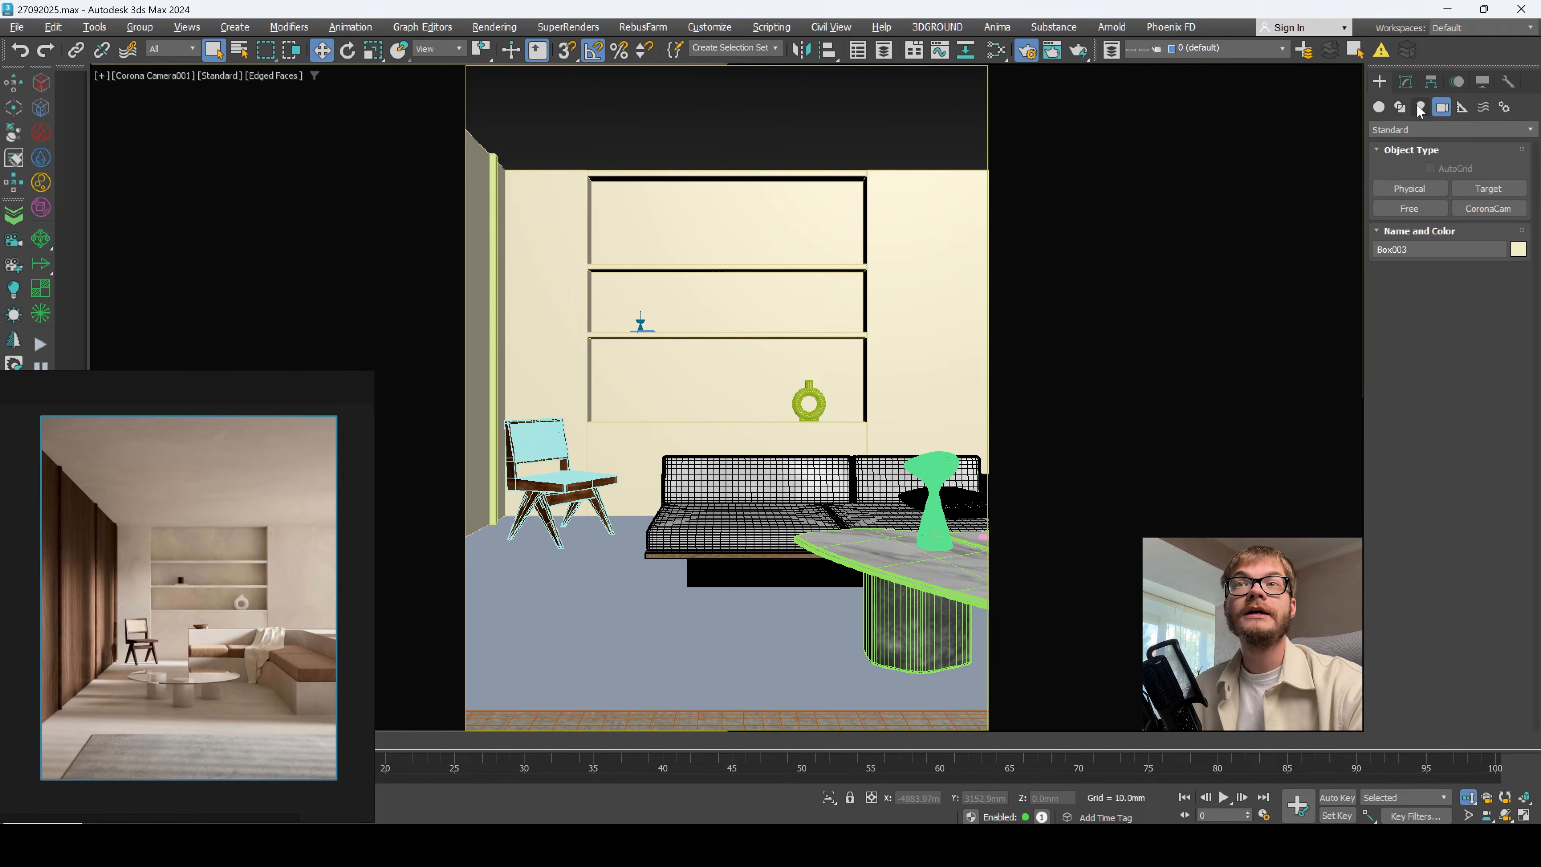
Step: Select Corona Camera001 and widen its field of view through 50 and 55 to 60
left_click(133, 74)
left_click(201, 382)
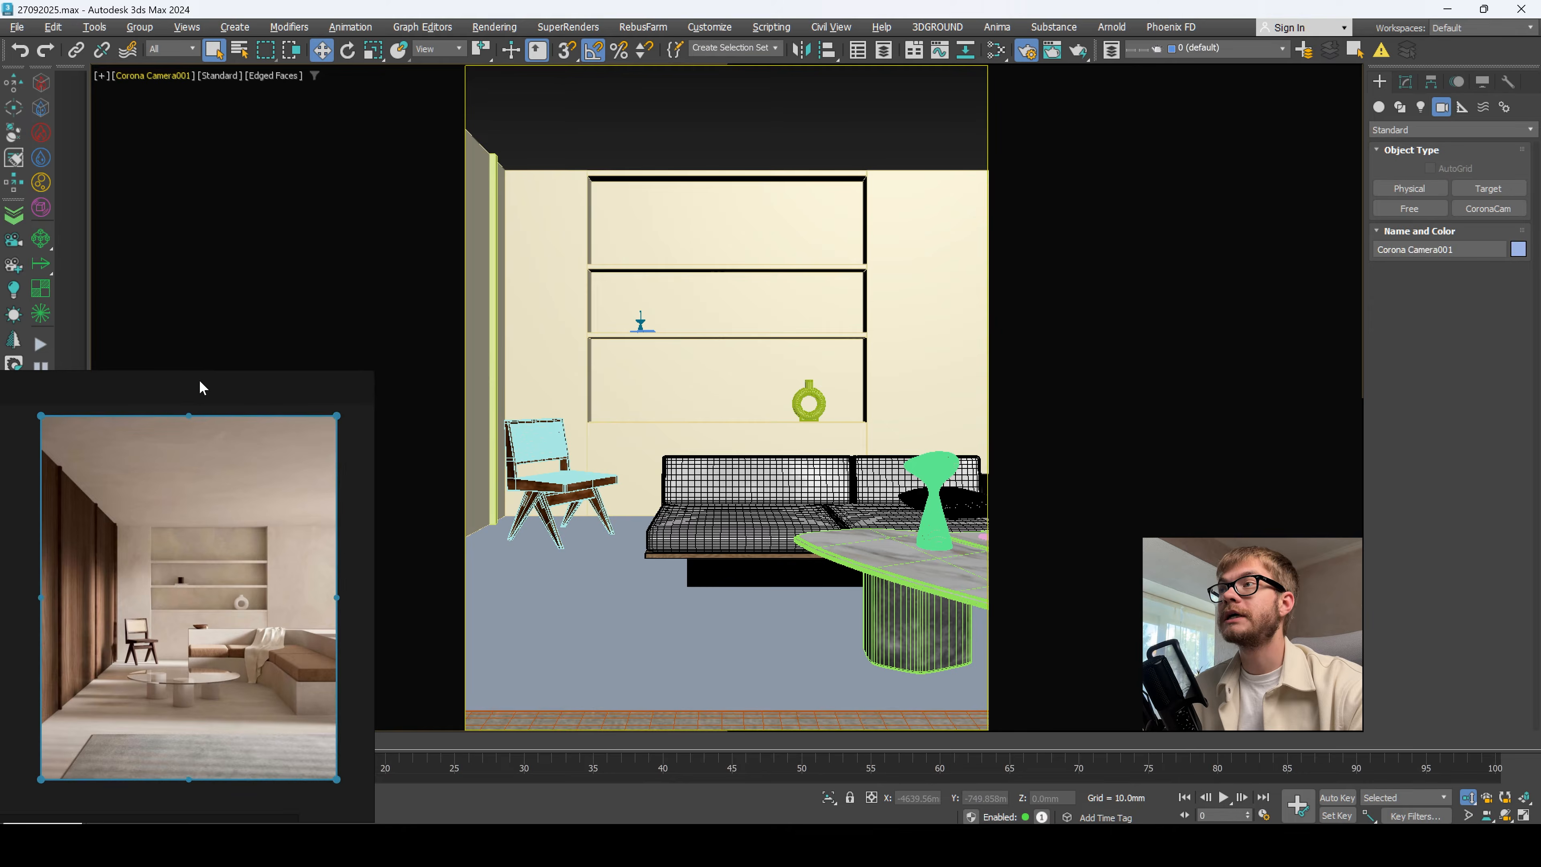
left_click(1406, 82)
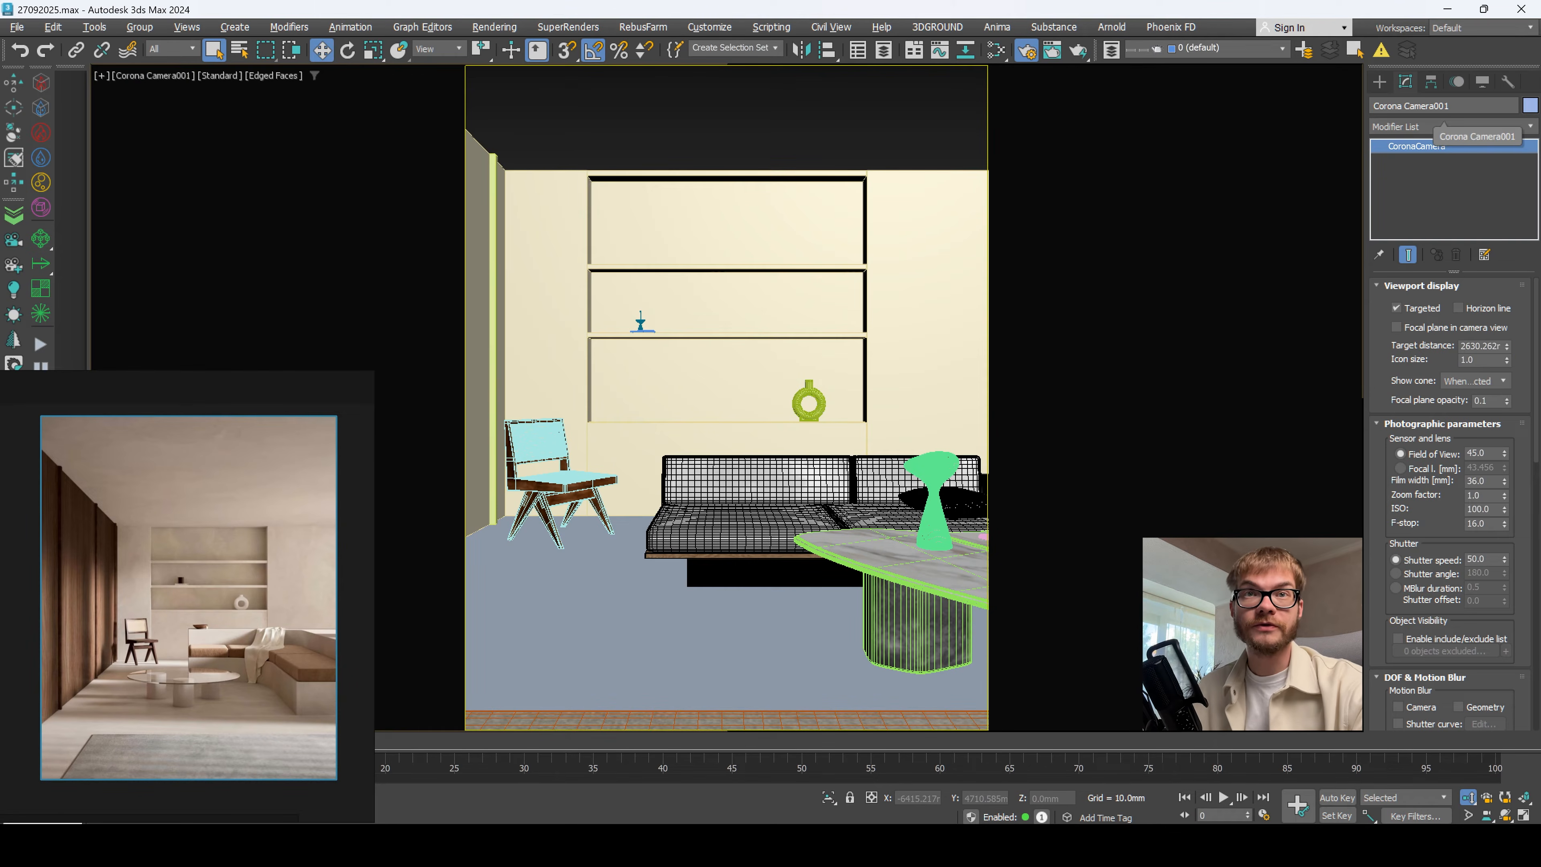
double_click(1480, 454)
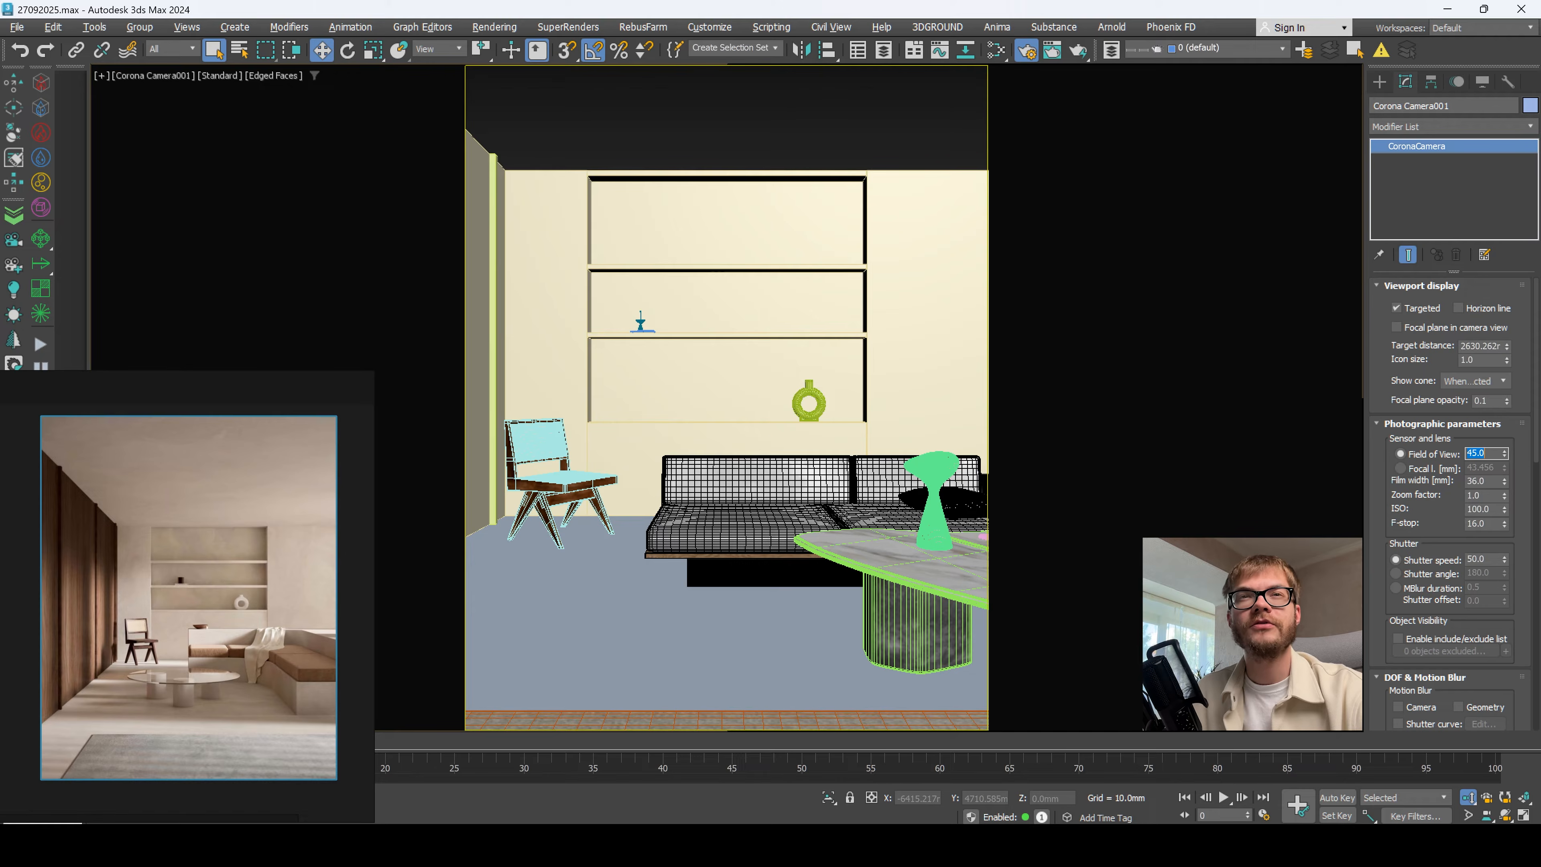
type("50")
key("Return")
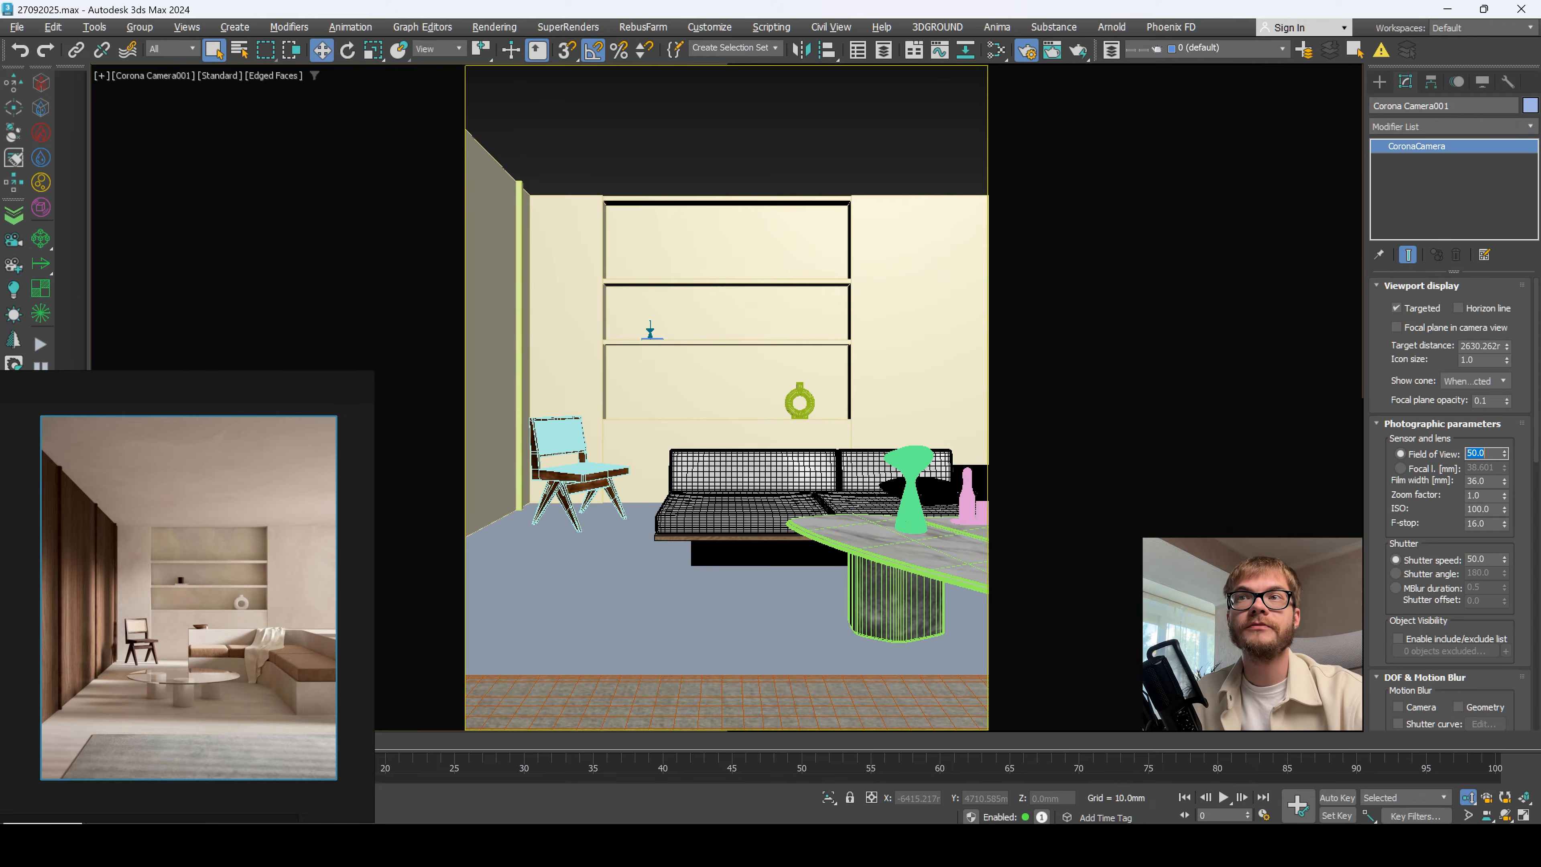
type("55")
key("Return")
double_click(1479, 455)
type("60")
key("Return")
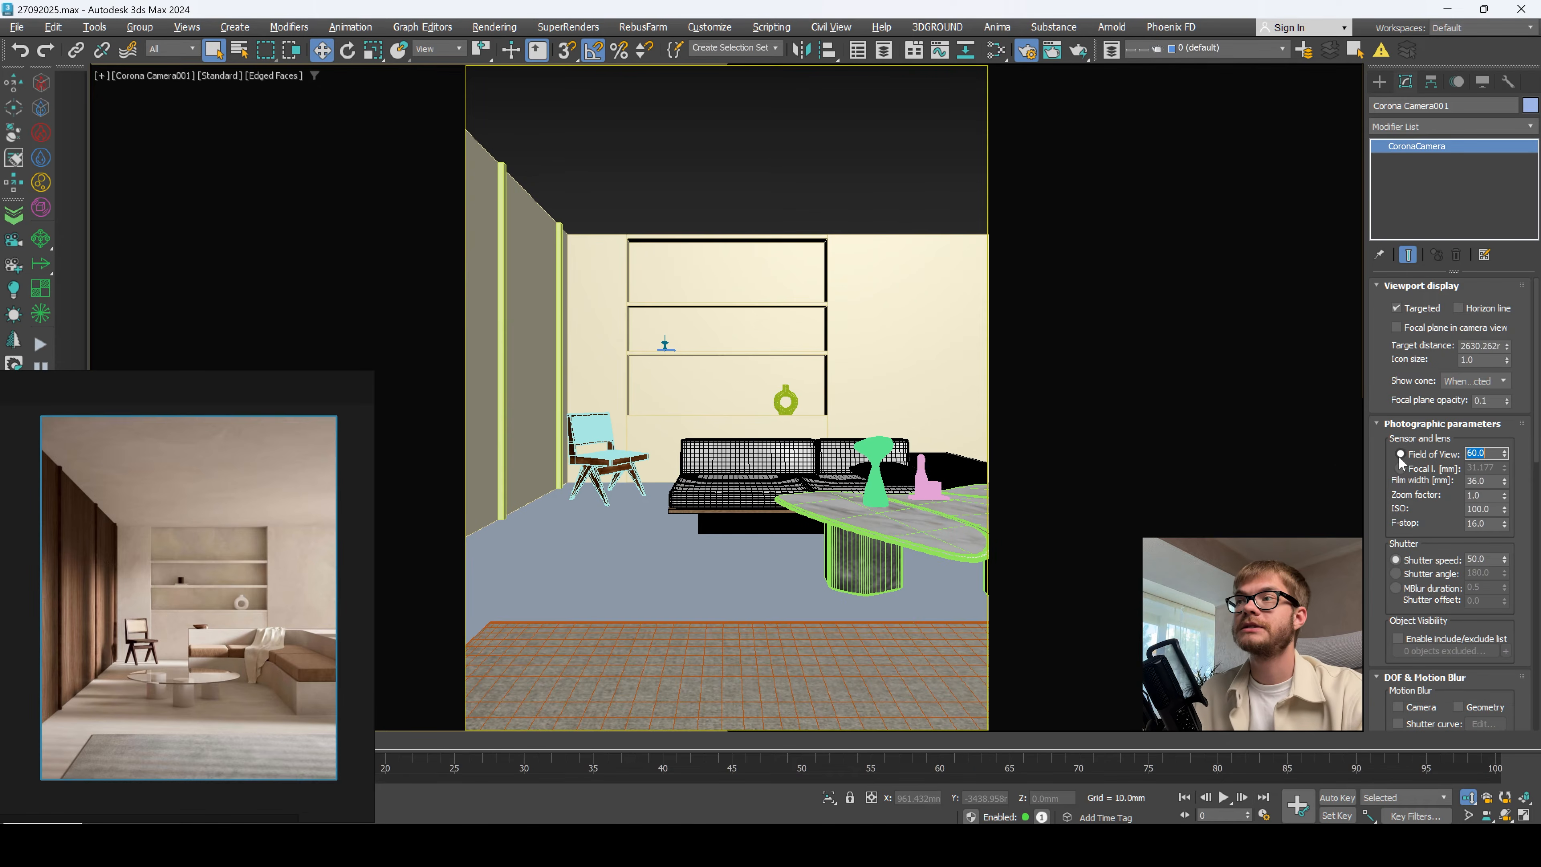
Step: Dolly the camera back slightly and shift the rug across the floor toward the camera, to about X -1684, Y 367 mm
scroll(857, 425, "down", 2)
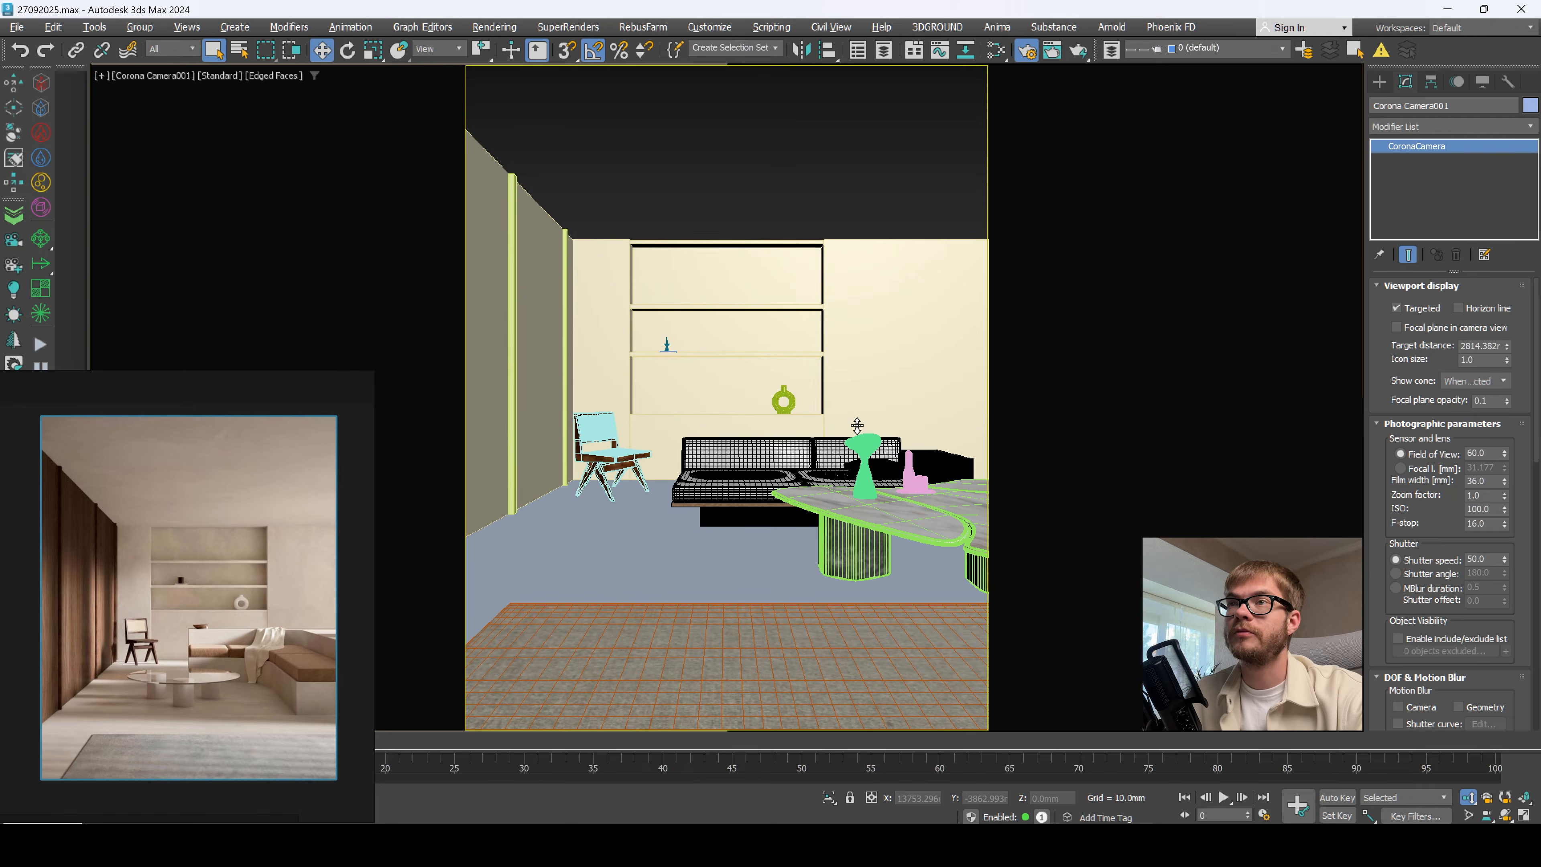
left_click(725, 631)
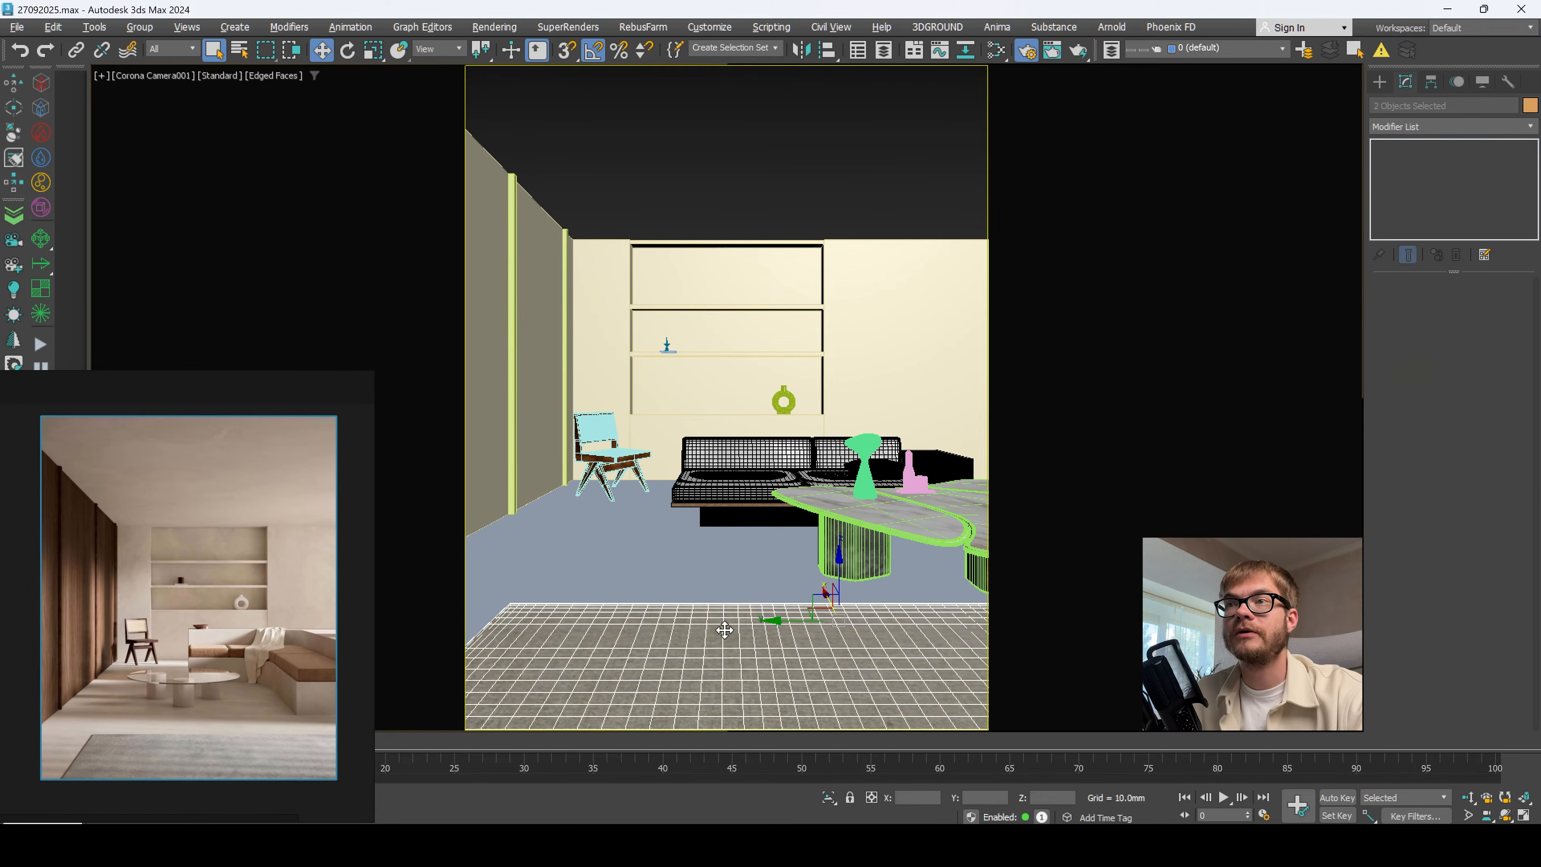
key("F3")
left_click(672, 577)
left_click(673, 604)
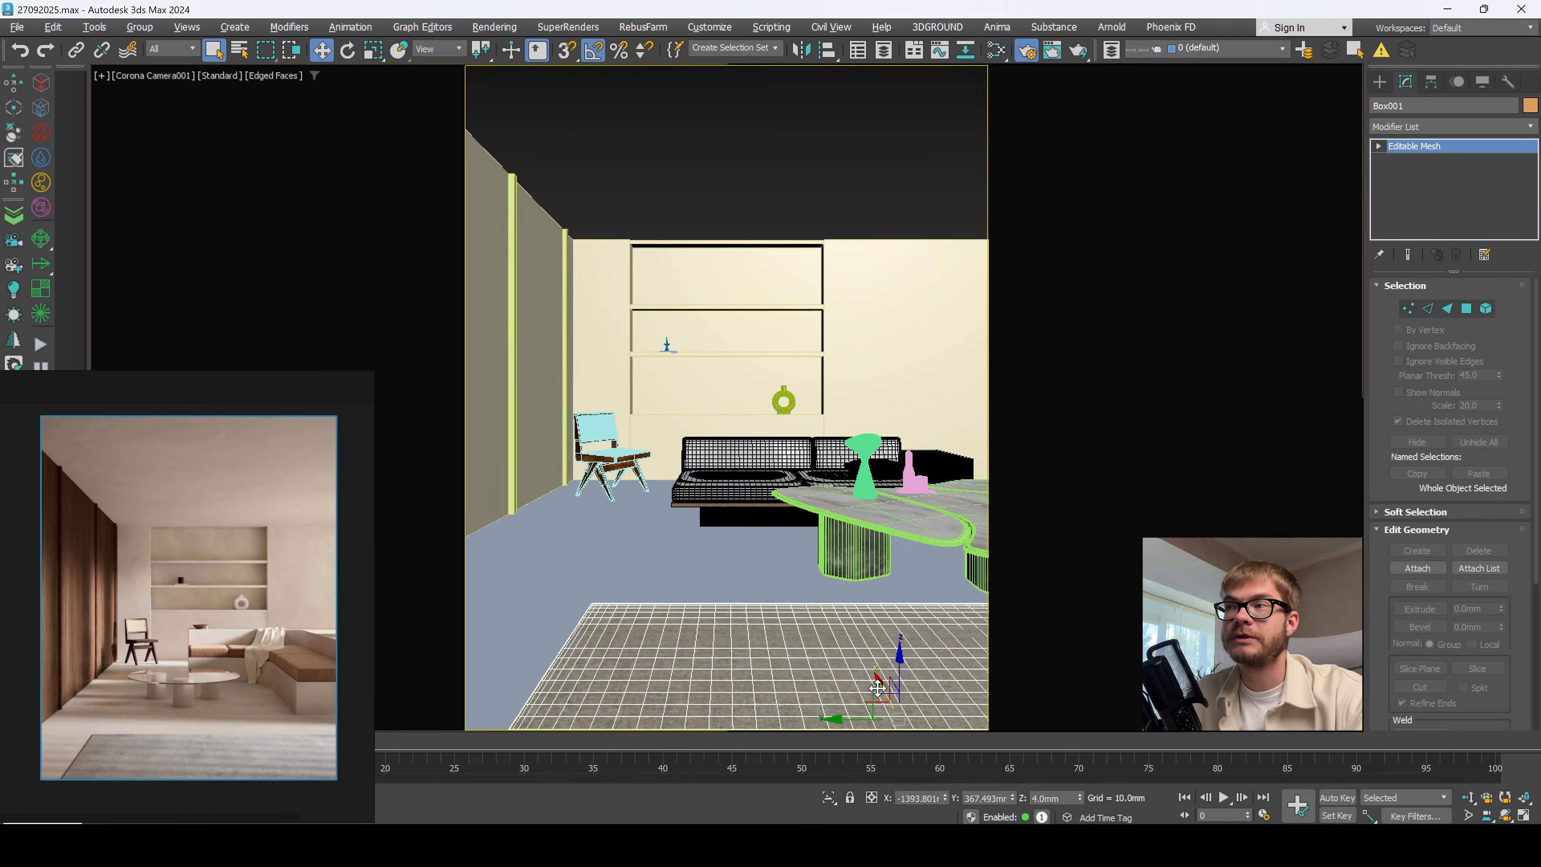
mouse_move(879, 687)
left_mouse_down()
mouse_move(895, 736)
mouse_move(856, 671)
left_mouse_up()
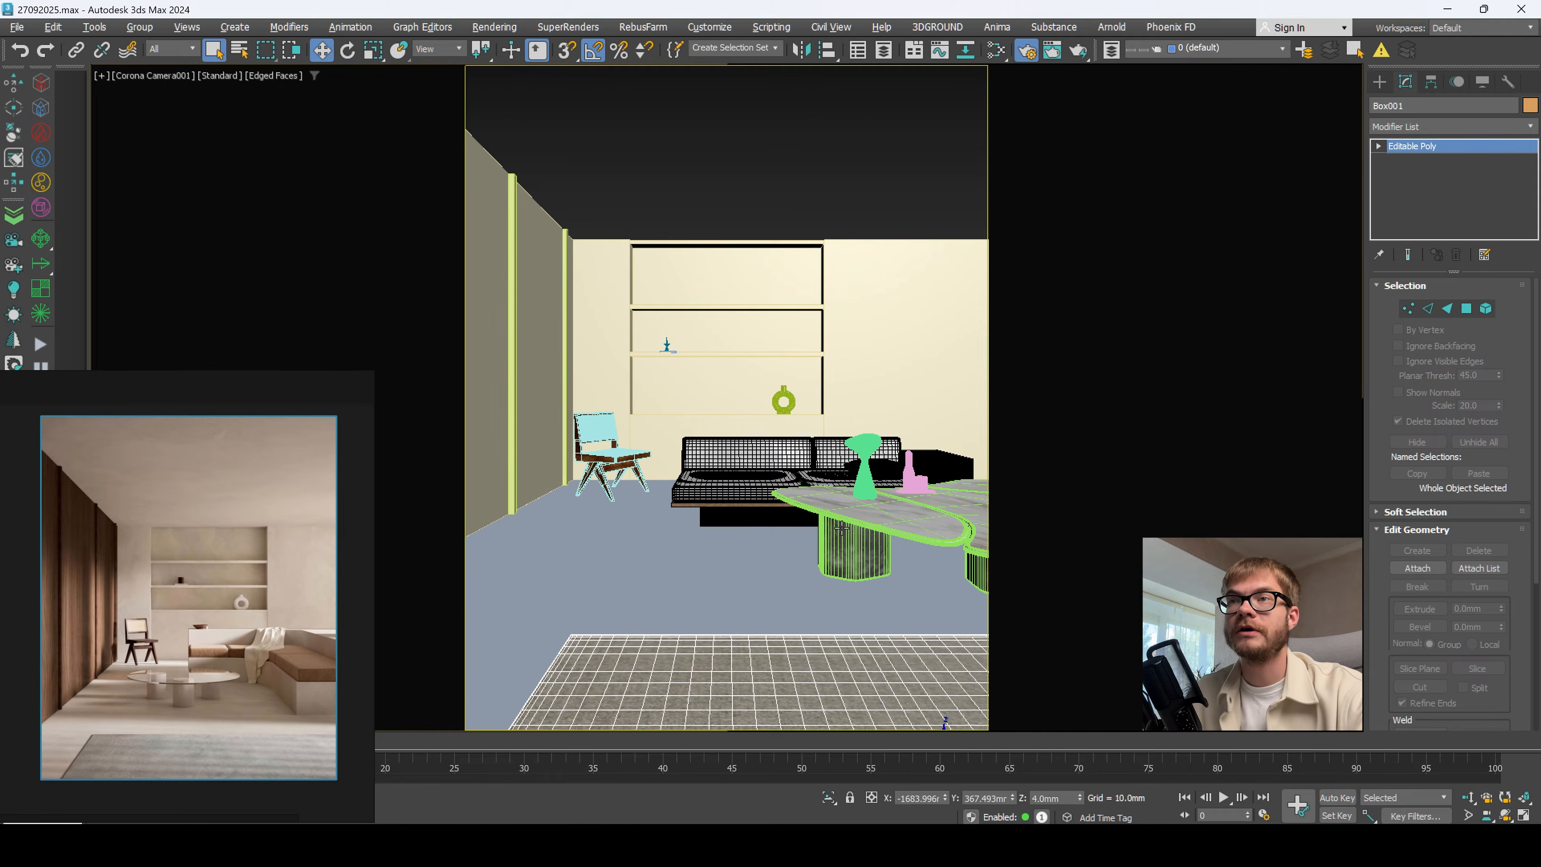
Step: Turn on the visibility of the Ceiling layer
left_click(842, 527)
left_click(1188, 55)
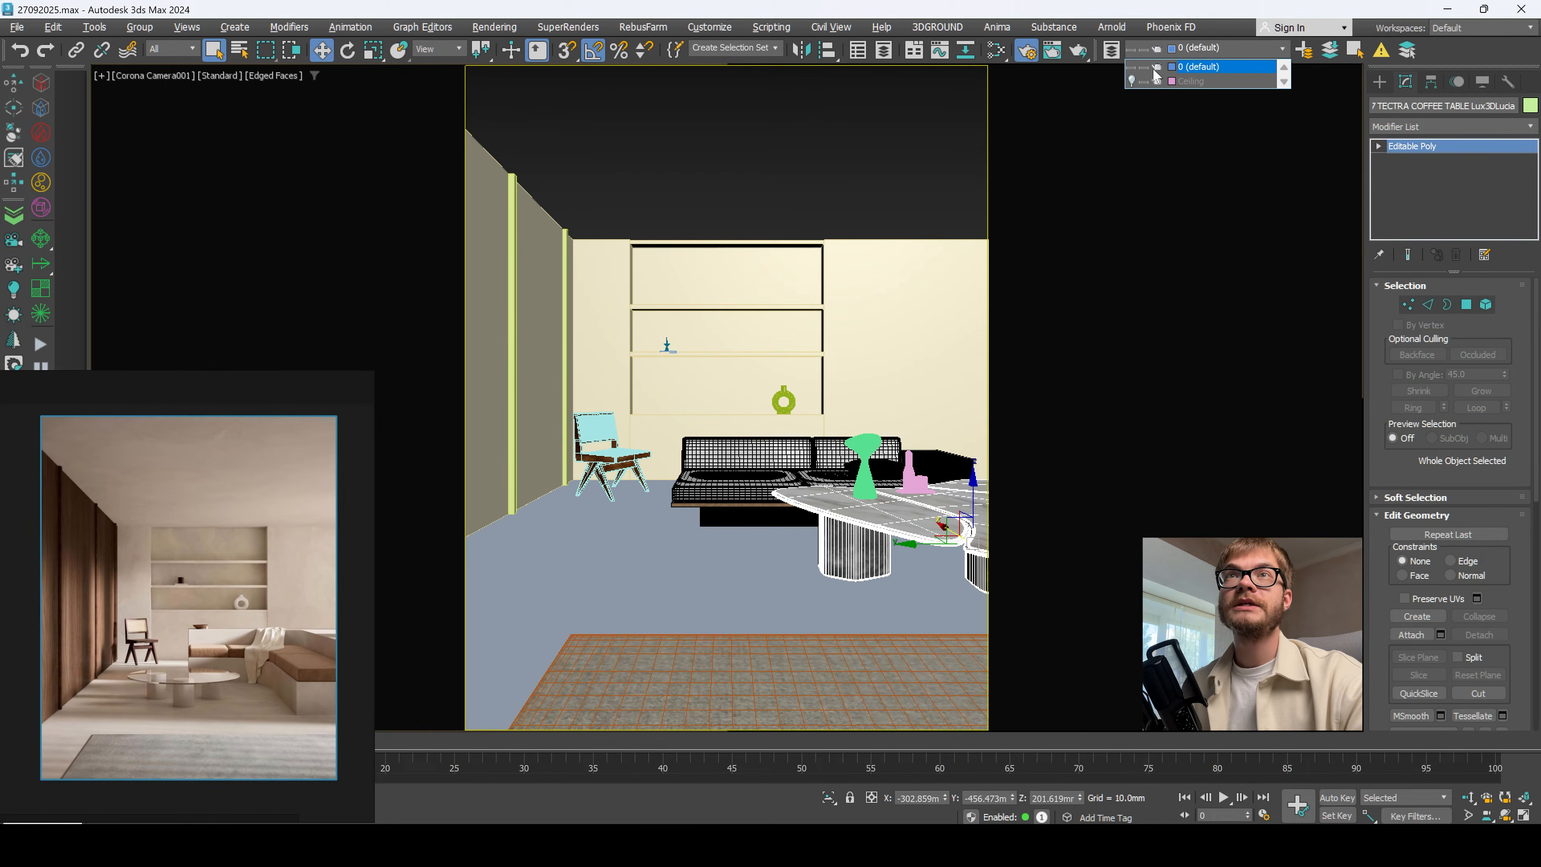
left_click(1130, 79)
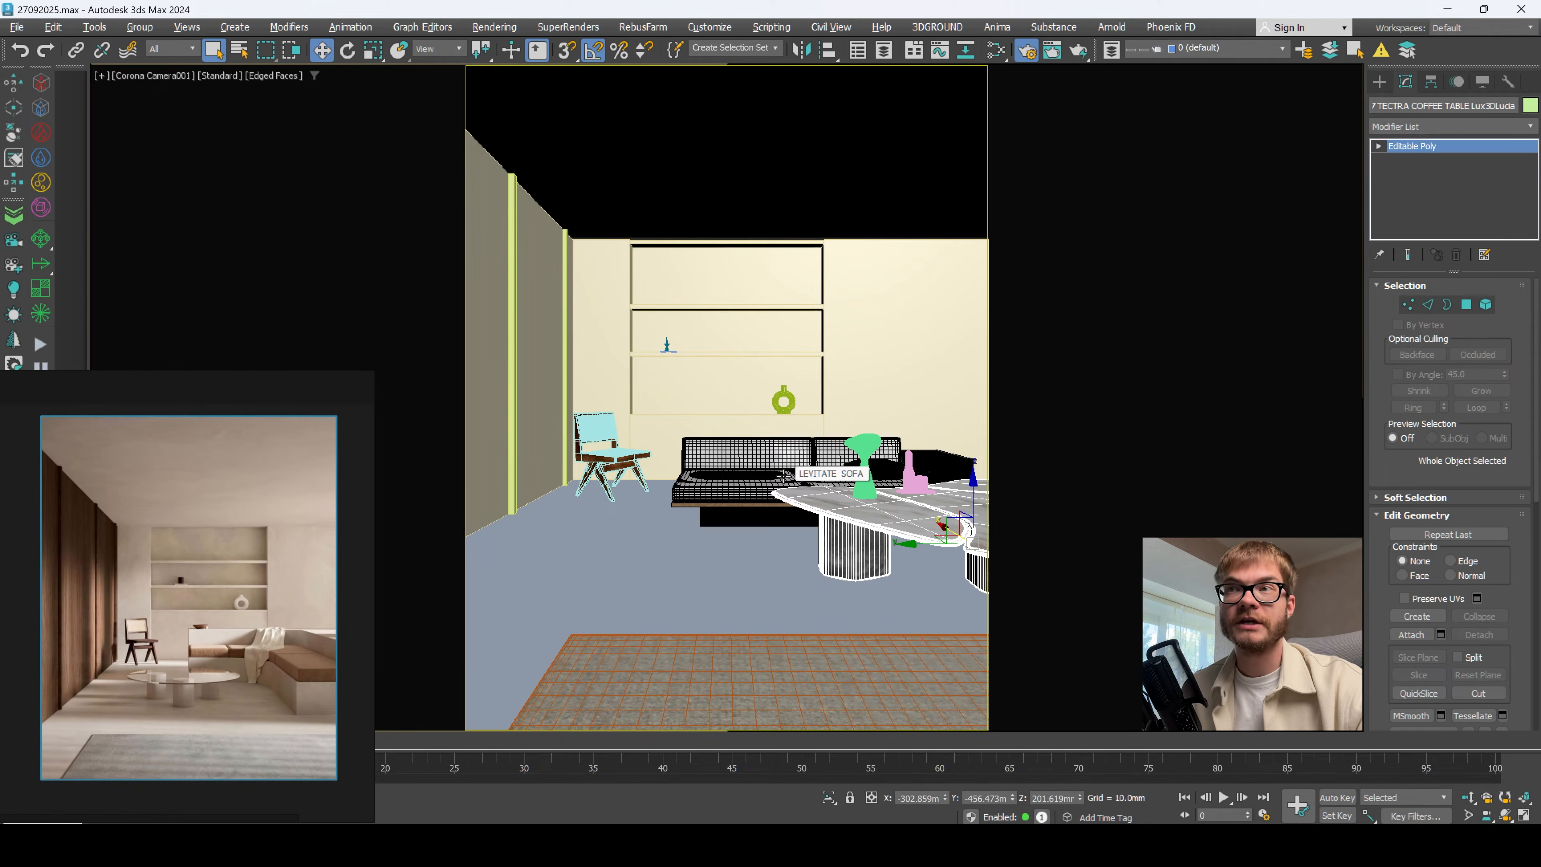
Step: Show the whole room from outside in a maximized Perspective view and select the ceiling slab
key("alt+w")
right_click(526, 540)
key("alt+w")
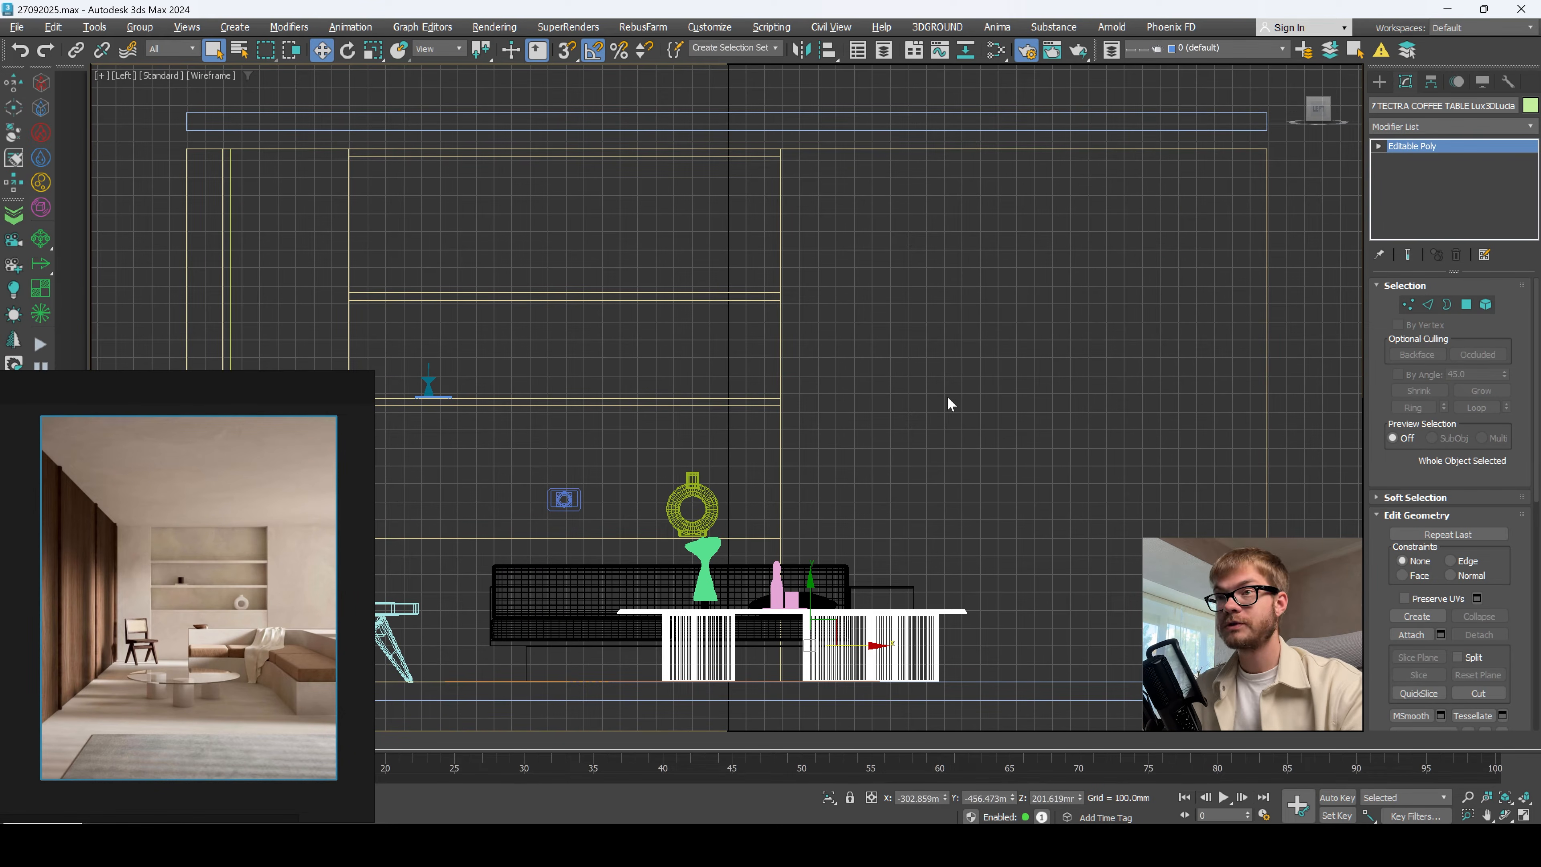
key("p")
scroll(946, 401, "down", 4)
middle_click_drag(934, 316, 810, 441)
left_click(804, 372)
mouse_move(805, 386)
middle_mouse_down("alt")
mouse_move(698, 389)
mouse_move(783, 388)
middle_mouse_up("alt")
left_click(1220, 47)
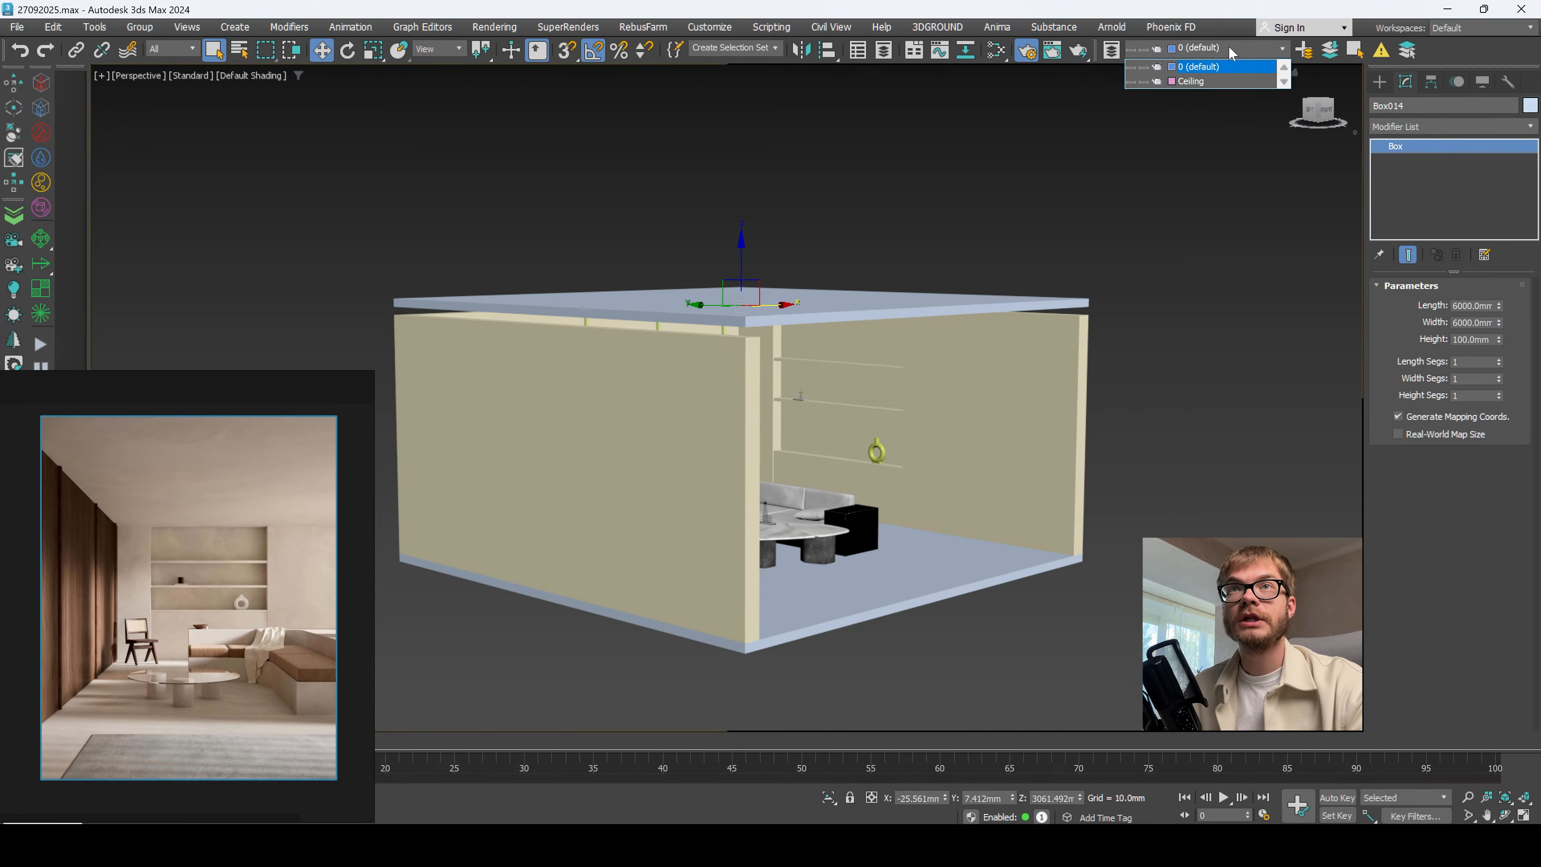
left_click(1230, 50)
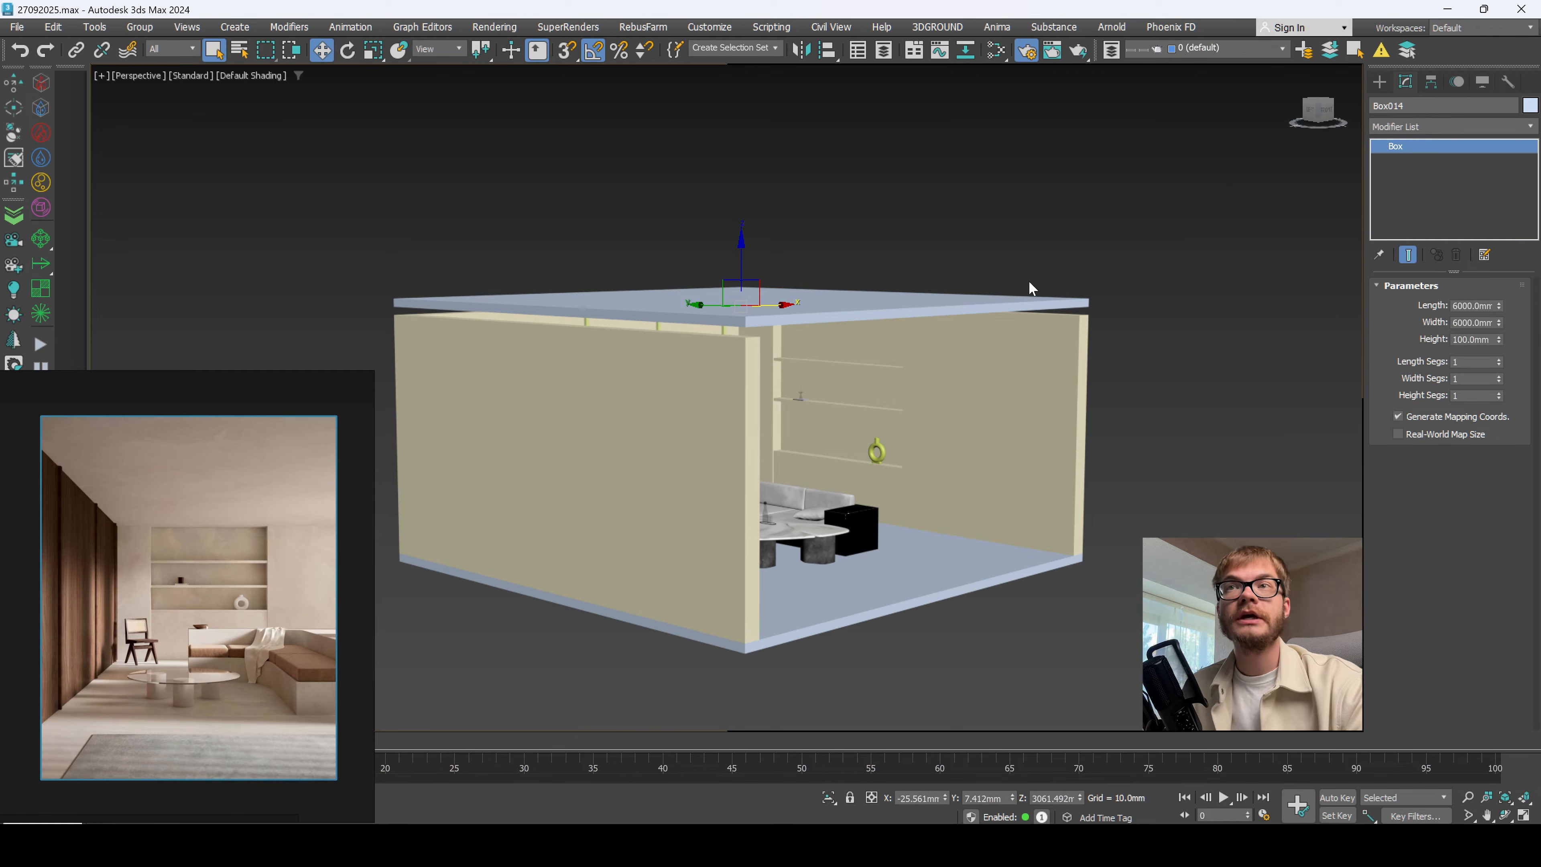
Step: Lower the ceiling slab with snapping so it sits directly on top of the walls
middle_click_drag(919, 322, 953, 331, "alt")
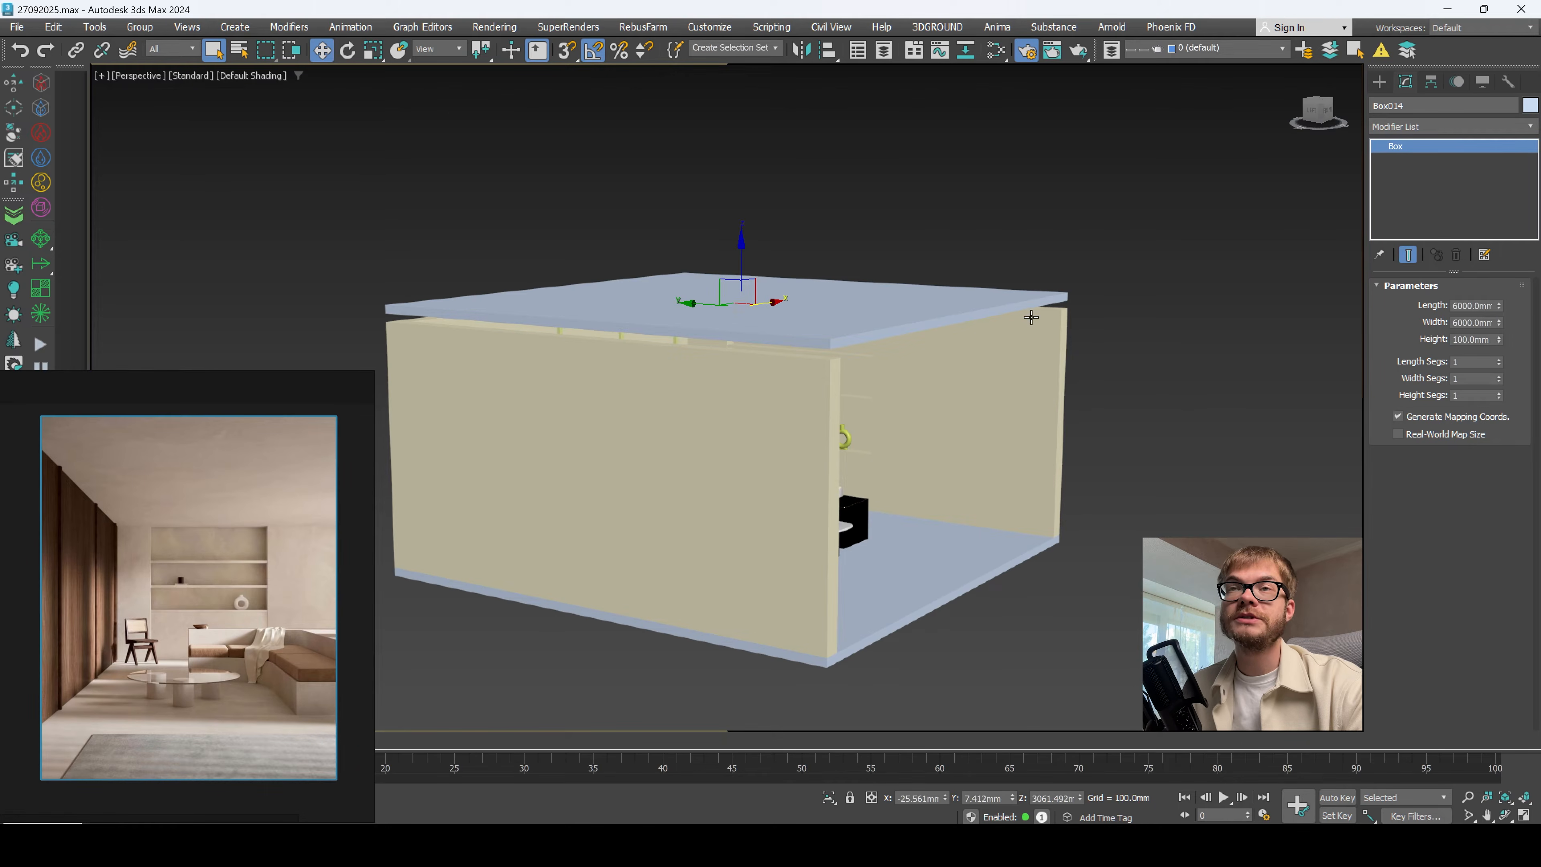
scroll(1063, 303, "up", 3)
scroll(1068, 297, "down", 6)
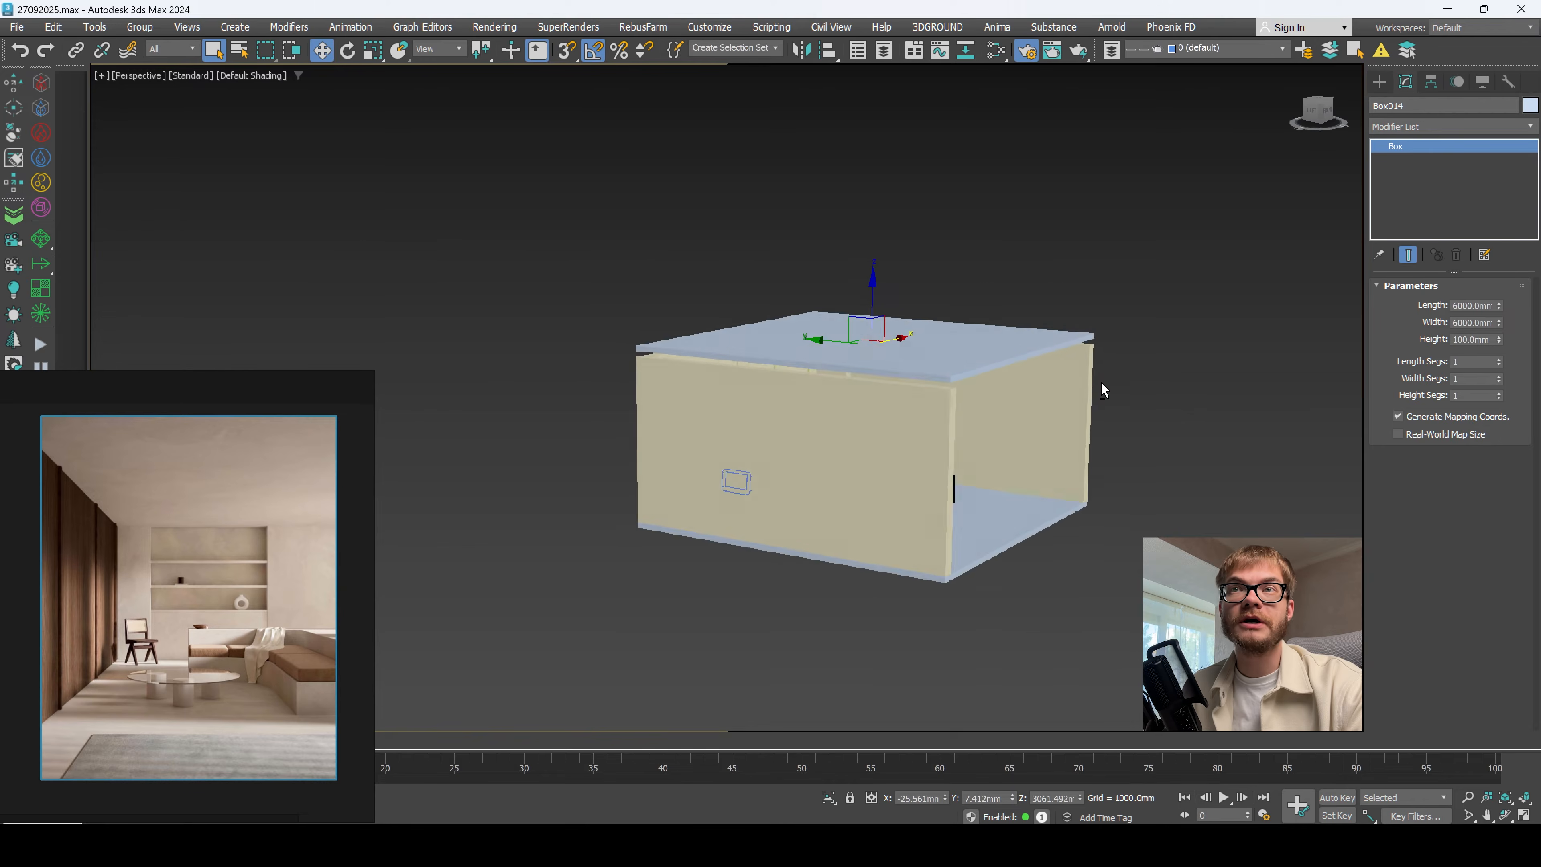
scroll(1089, 349, "up", 3)
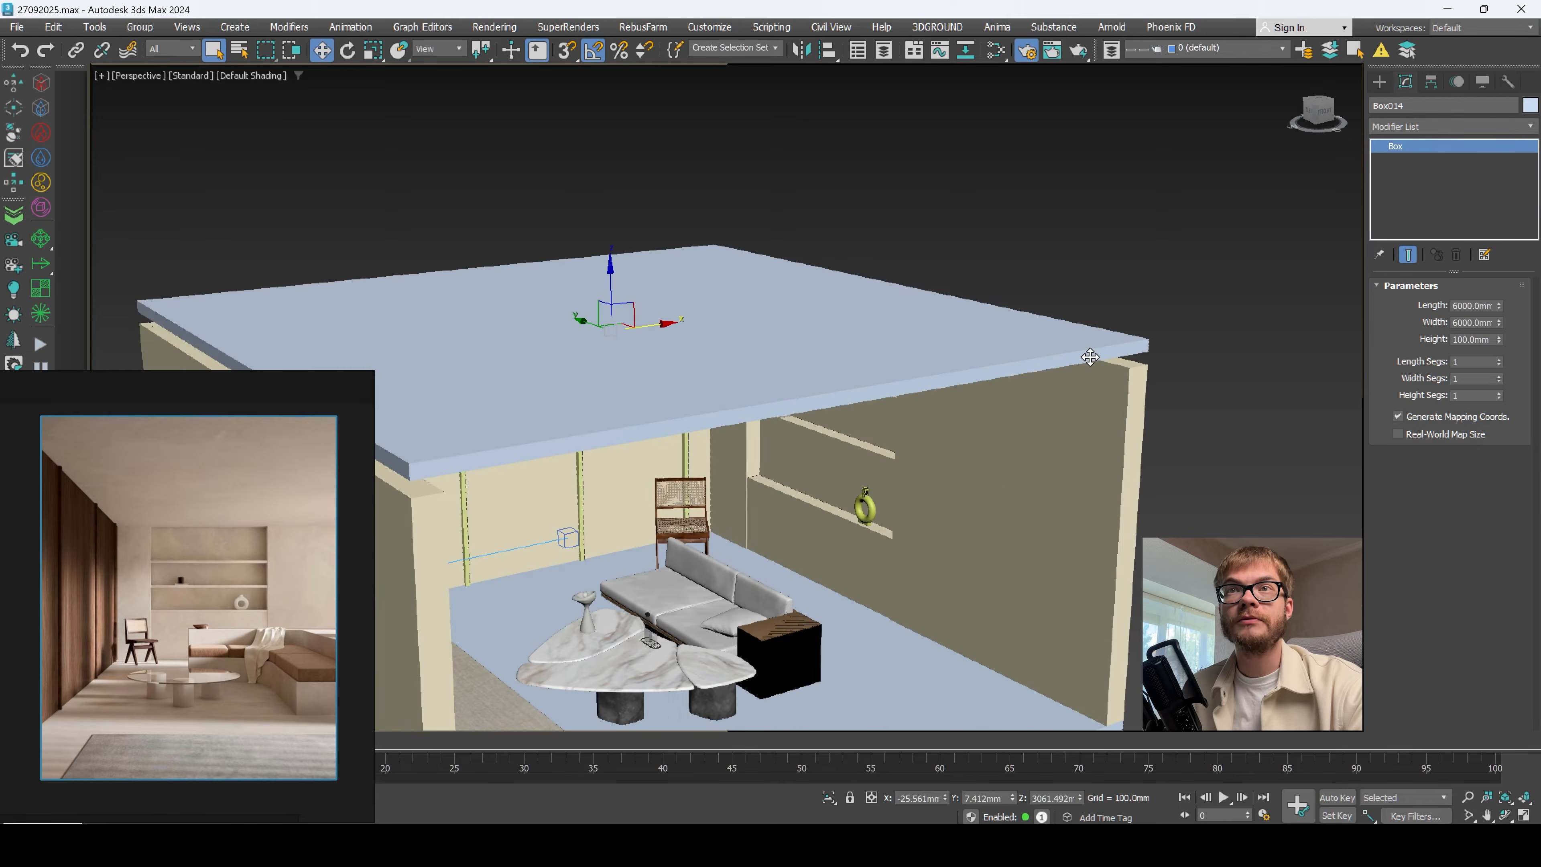
scroll(862, 358, "up", 3)
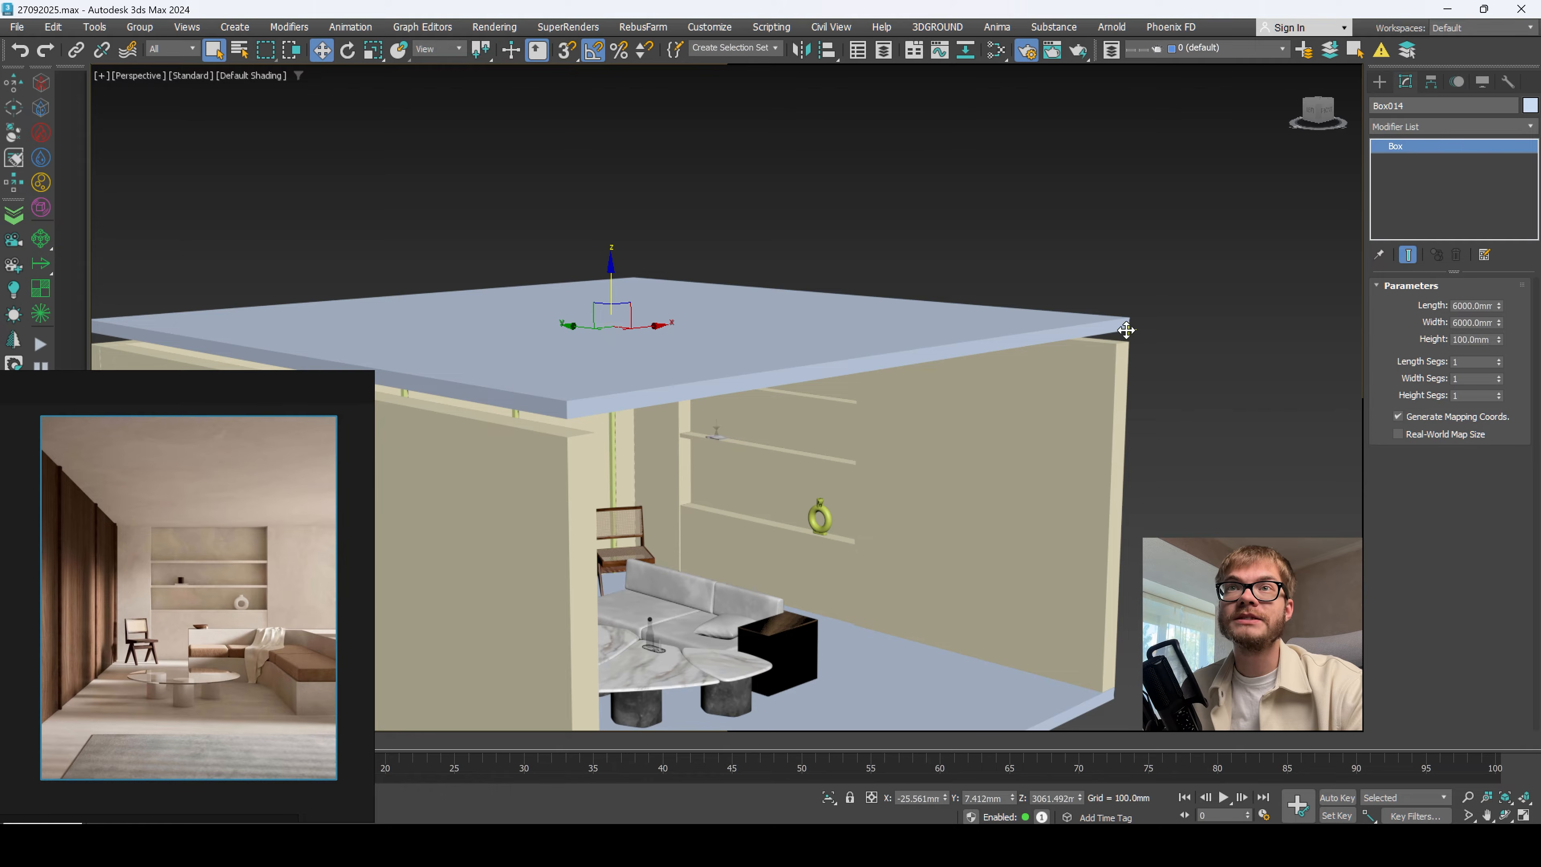
key("s")
left_click_drag(1127, 330, 1129, 343)
Step: Hide the Ceiling layer to open the room from above
middle_click_drag(1139, 383, 1112, 418, "alt")
left_click(1218, 50)
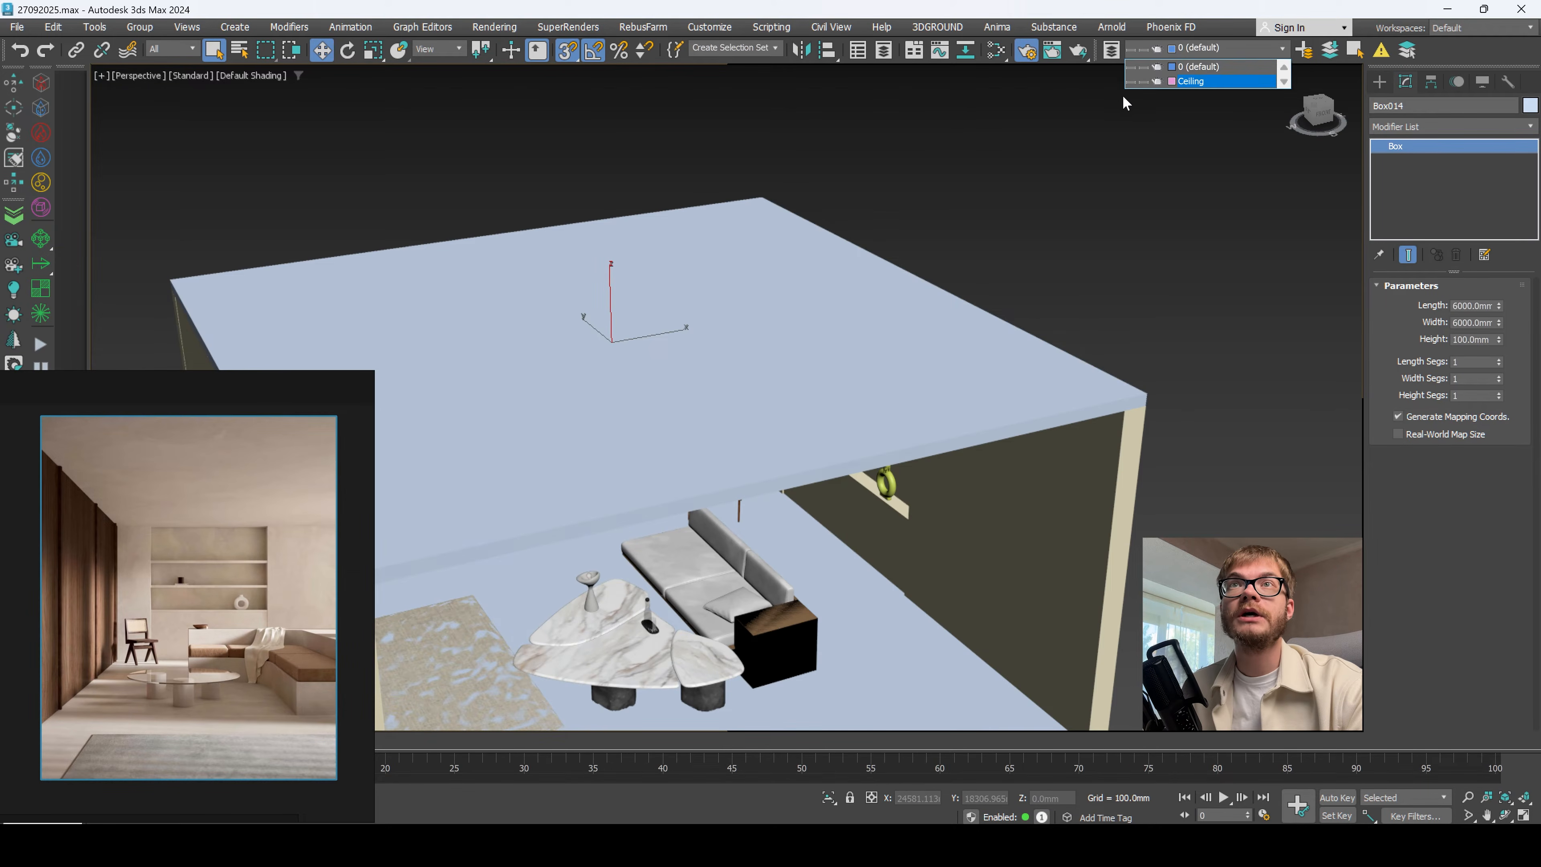
left_click(1133, 84)
left_click(1195, 52)
left_click(1196, 52)
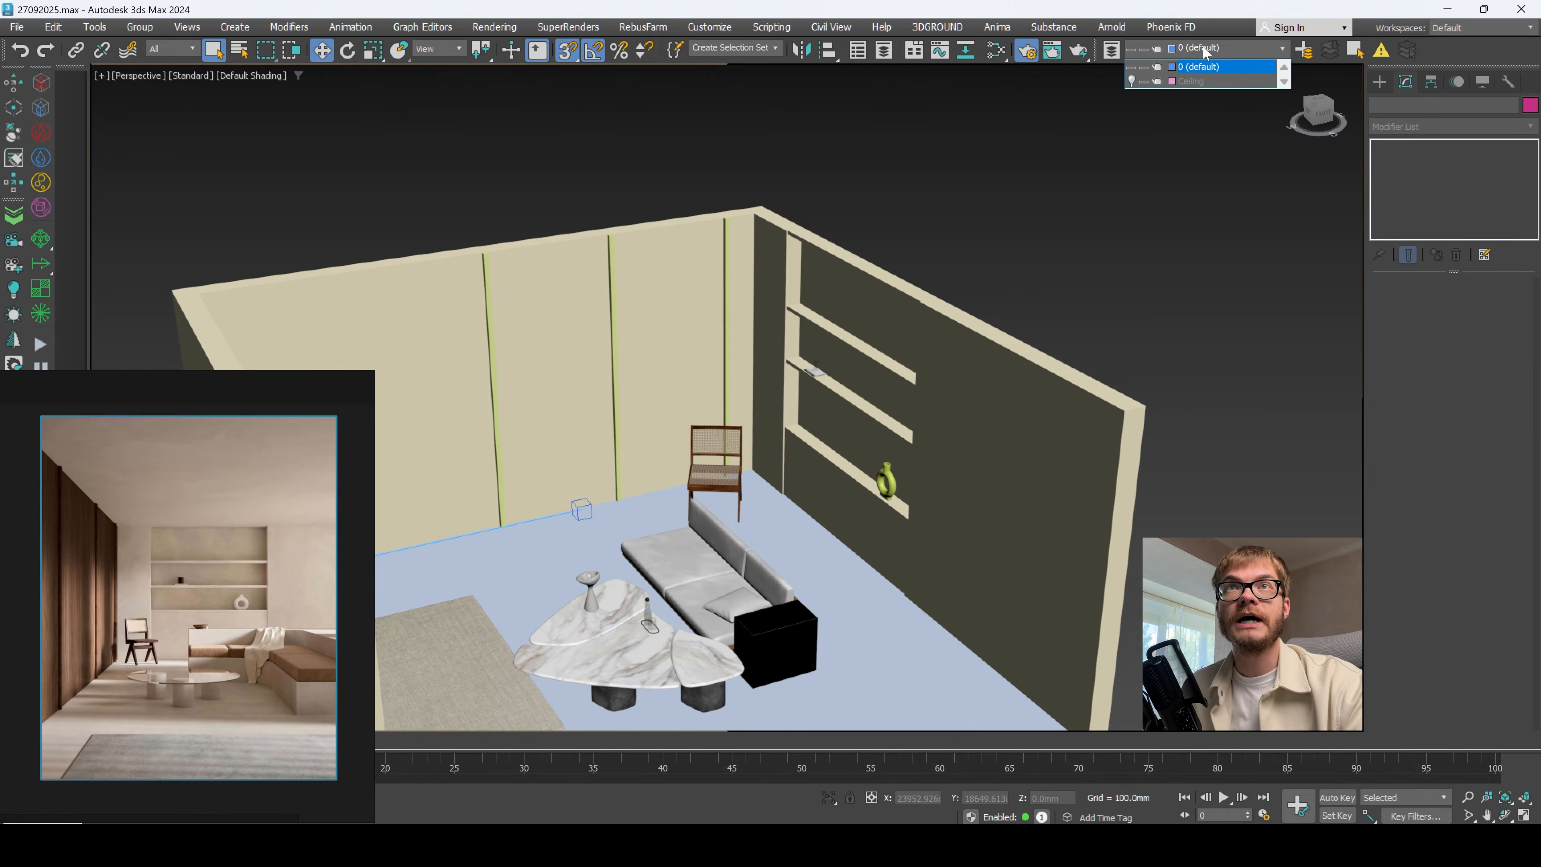
left_click(1205, 49)
Step: Create a new layer, display the model with edged faces and select the wall beside the niche
left_click(1307, 54)
left_click(755, 448)
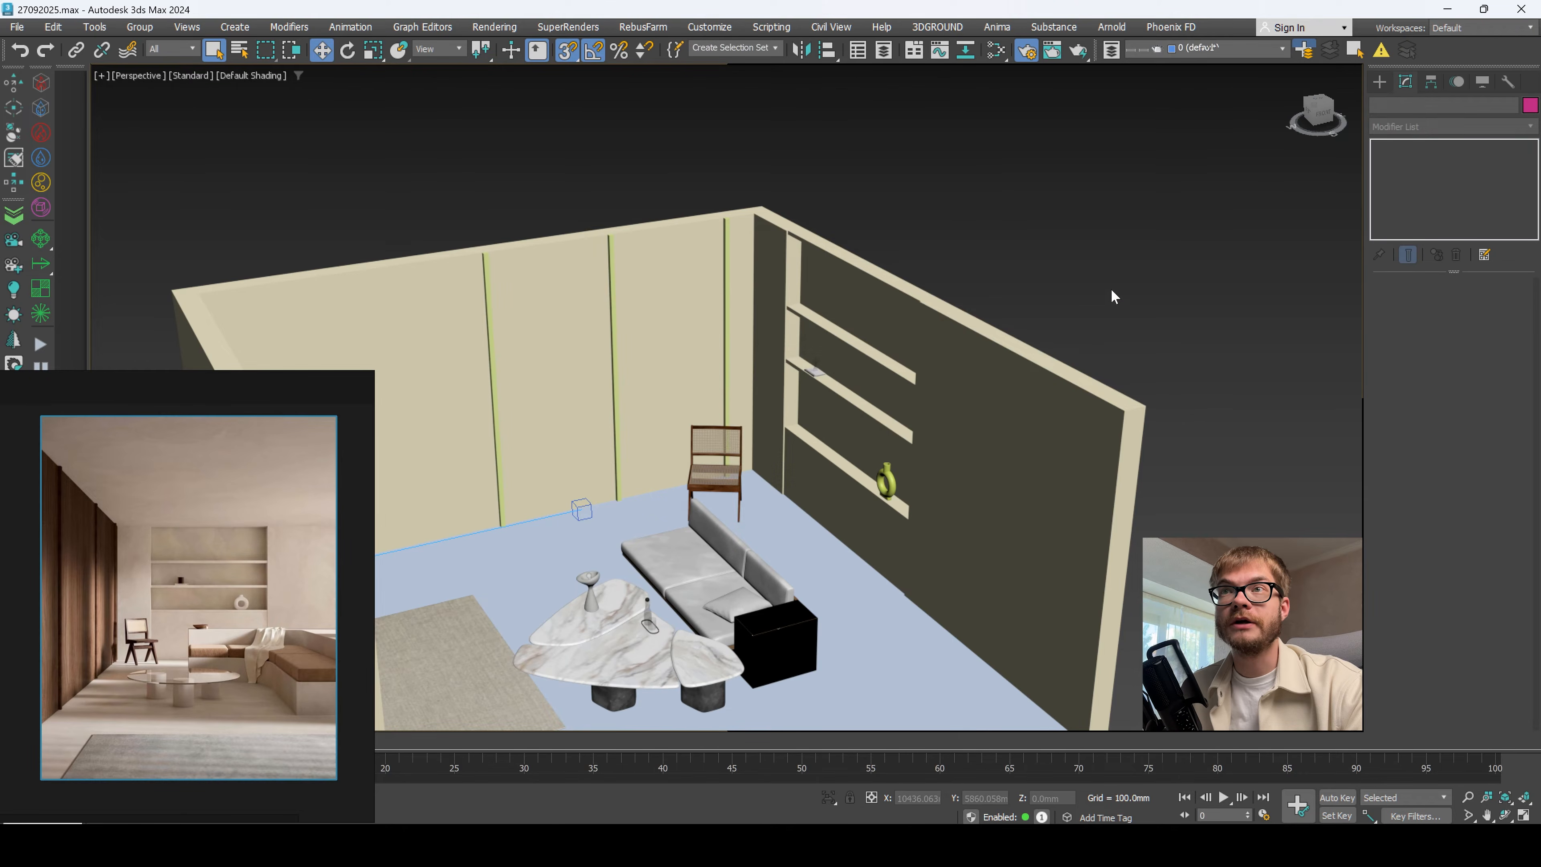
key("F4")
left_click(1050, 425)
middle_click_drag(1050, 425, 1059, 462, "alt")
Step: Rename the new layer Arch and turn off its visibility
left_click(1212, 50)
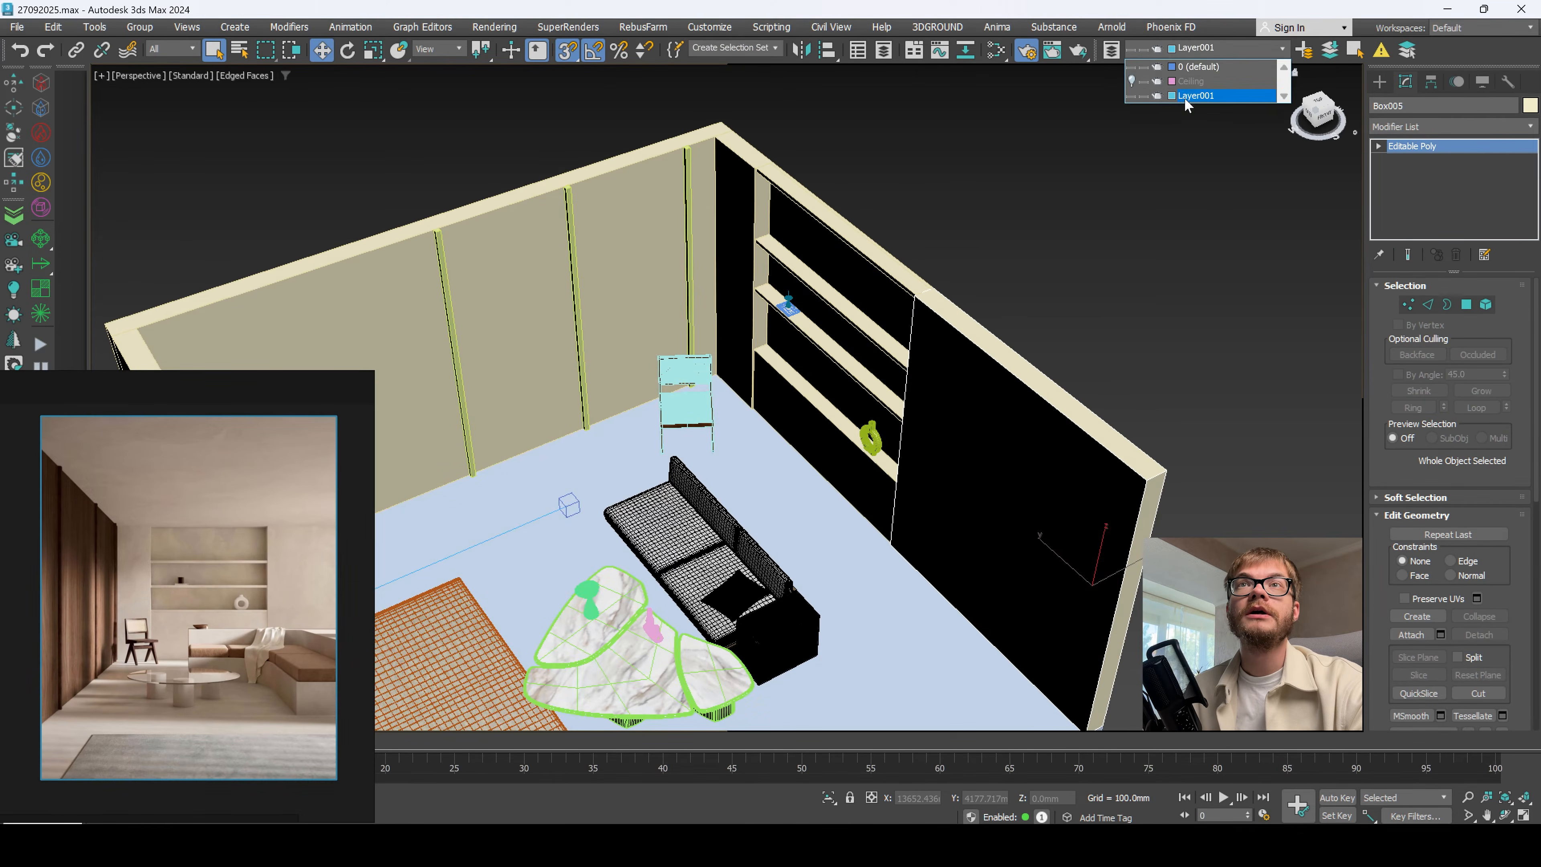
right_click(1188, 99)
type("W")
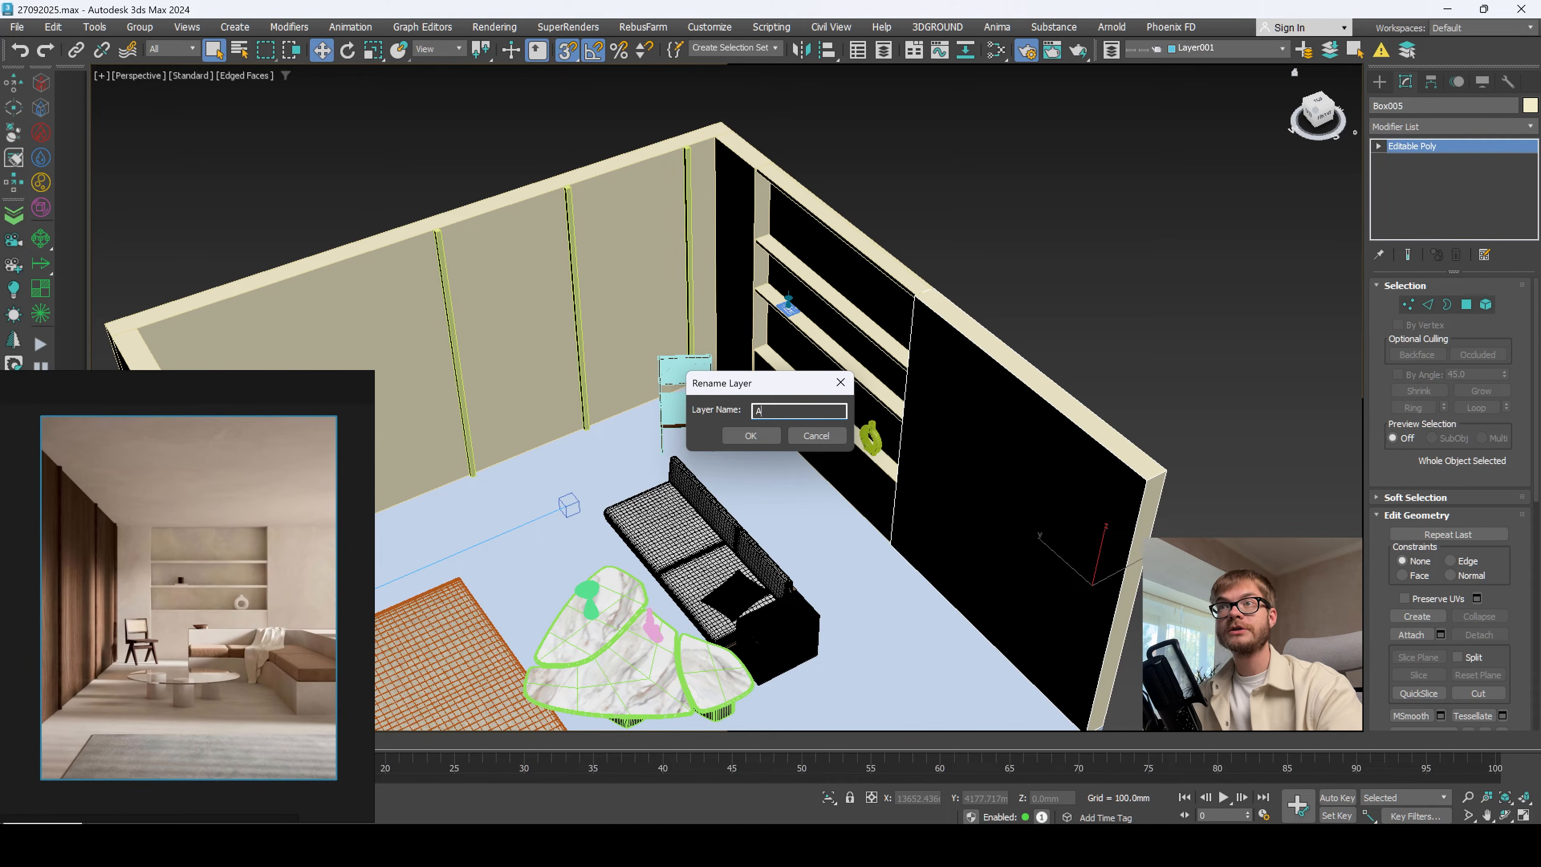
key("Return")
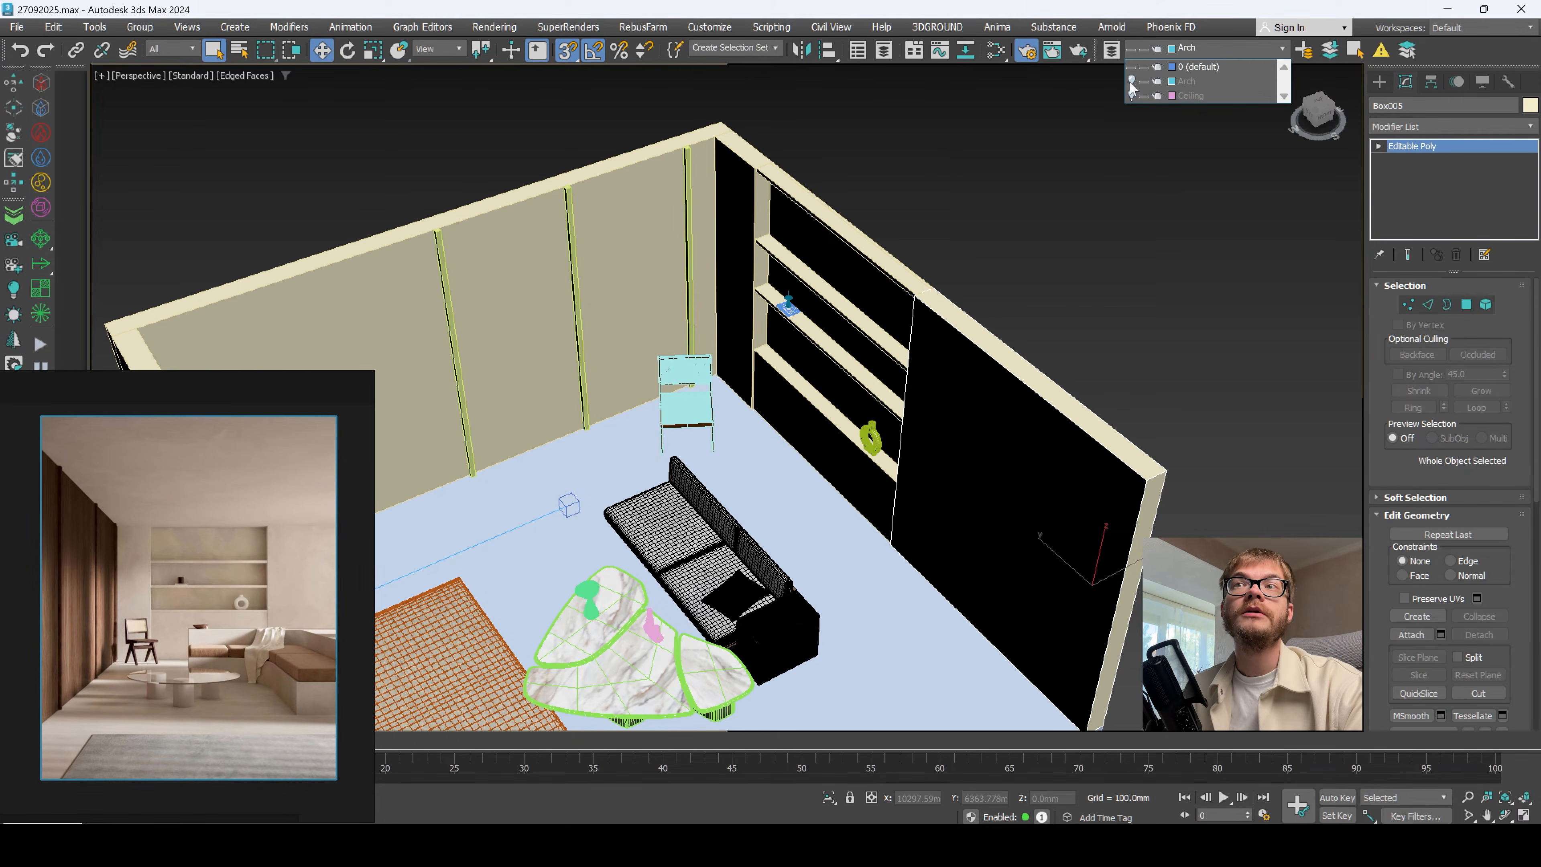
left_click(1030, 262)
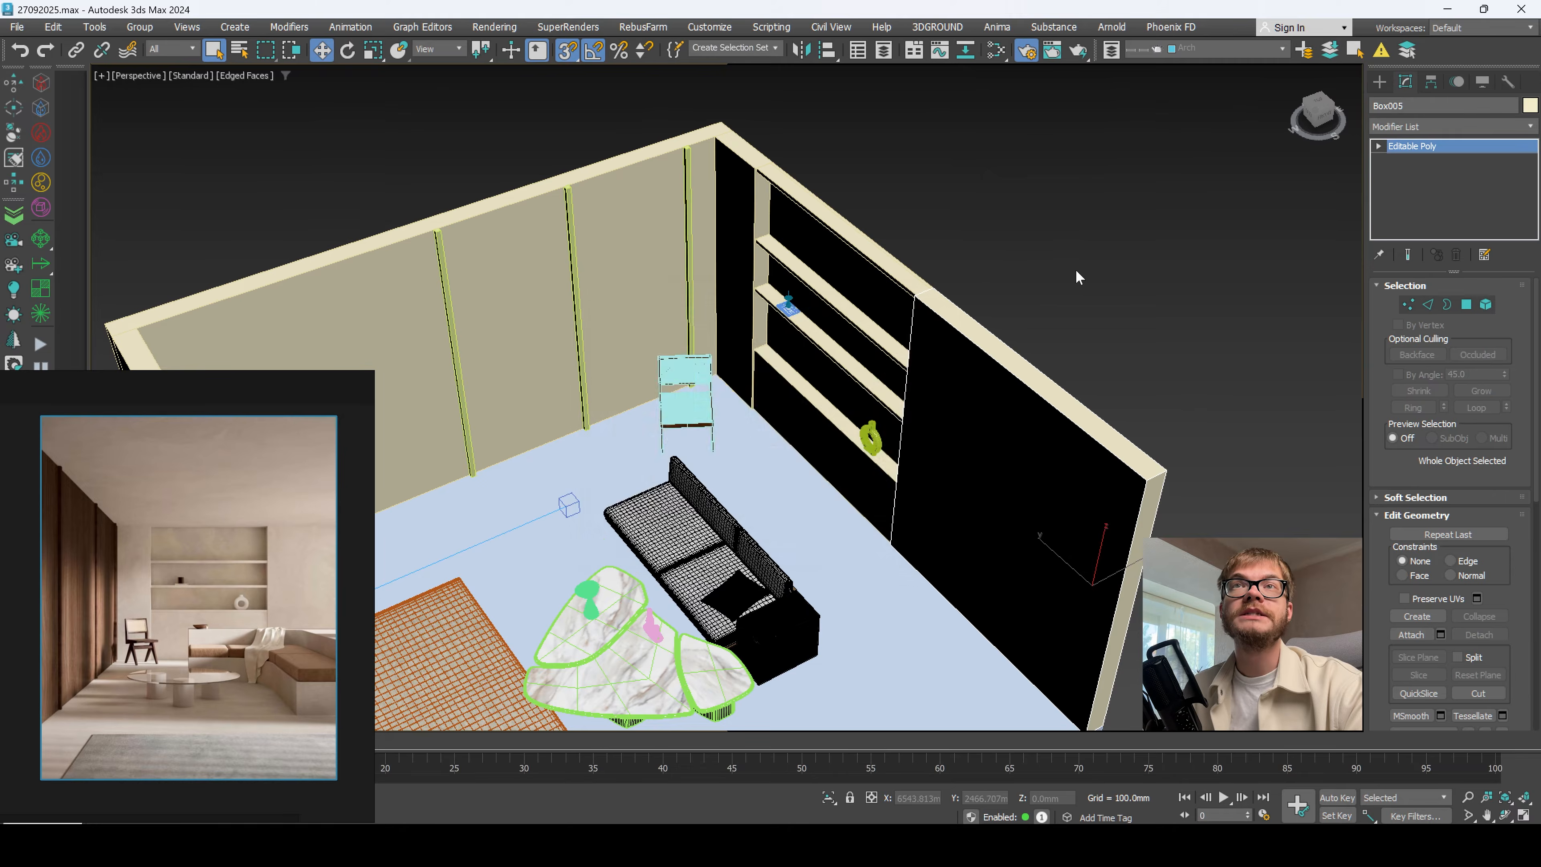
Step: Move the walls, niche shelves and vertical wall strips onto the hidden Arch layer
left_click(1331, 53)
middle_click_drag(955, 262, 1009, 331)
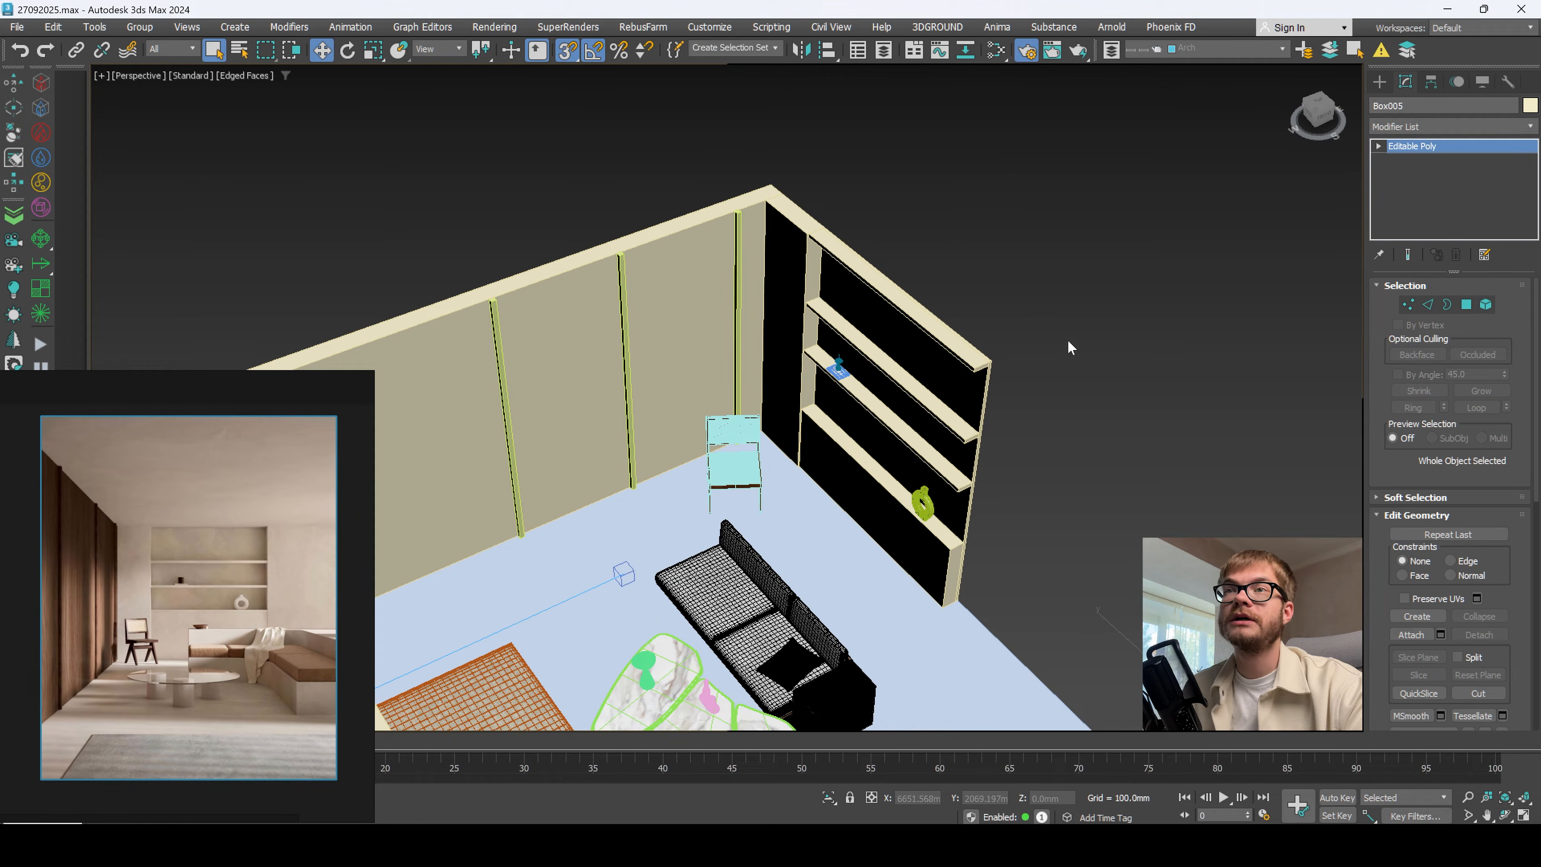
left_click_drag(992, 498, 956, 557)
key("alt+h")
left_click_drag(856, 202, 684, 248)
key("alt+h")
left_click_drag(860, 163, 492, 307)
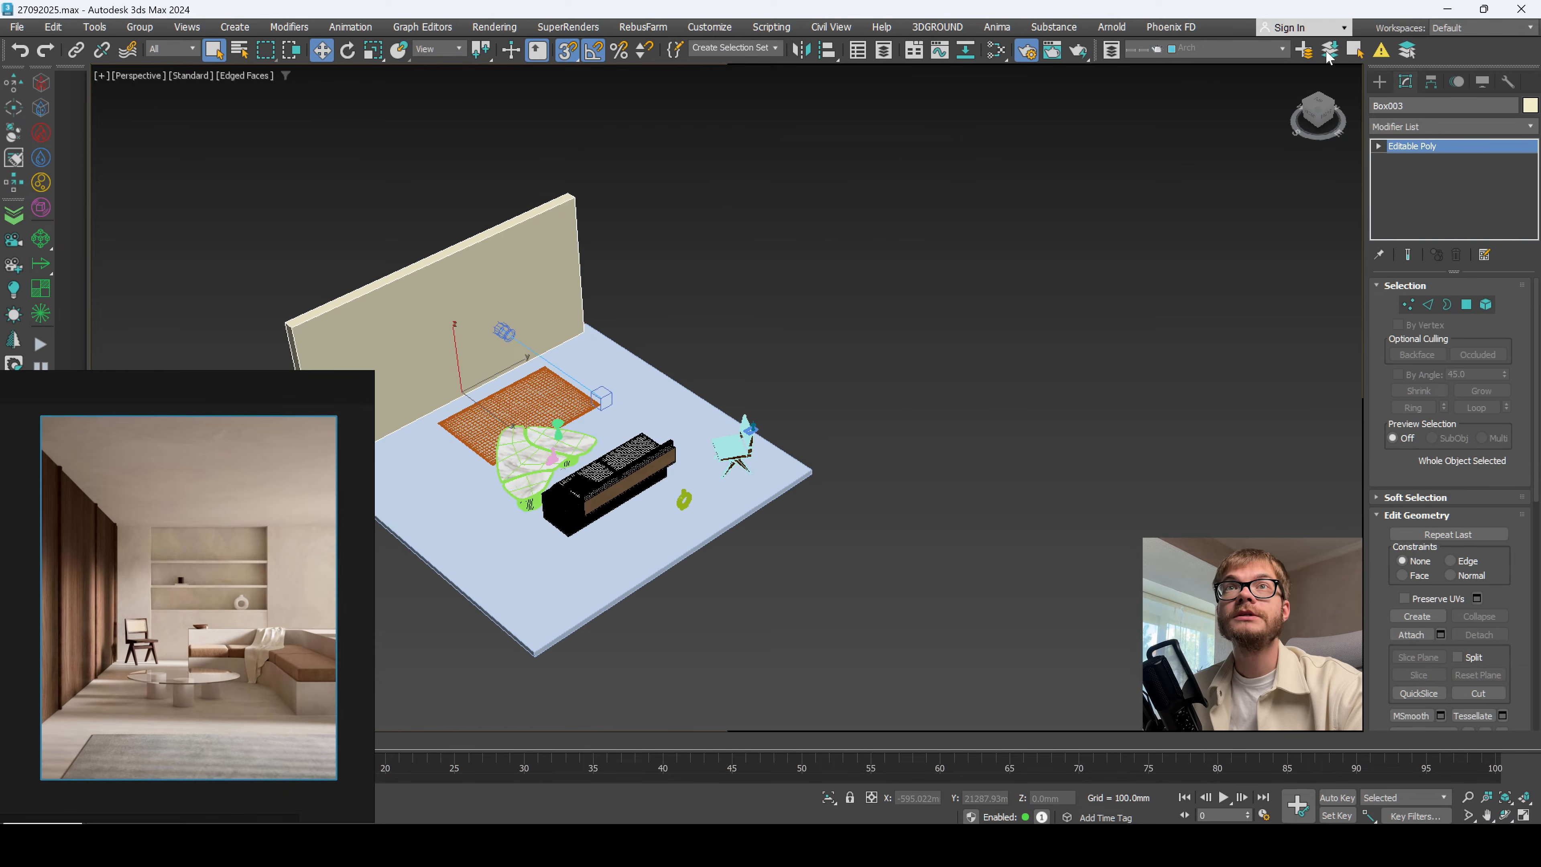
left_click(1328, 51)
Step: Create another new layer and rename it Floor
middle_click_drag(762, 327, 819, 511, "alt")
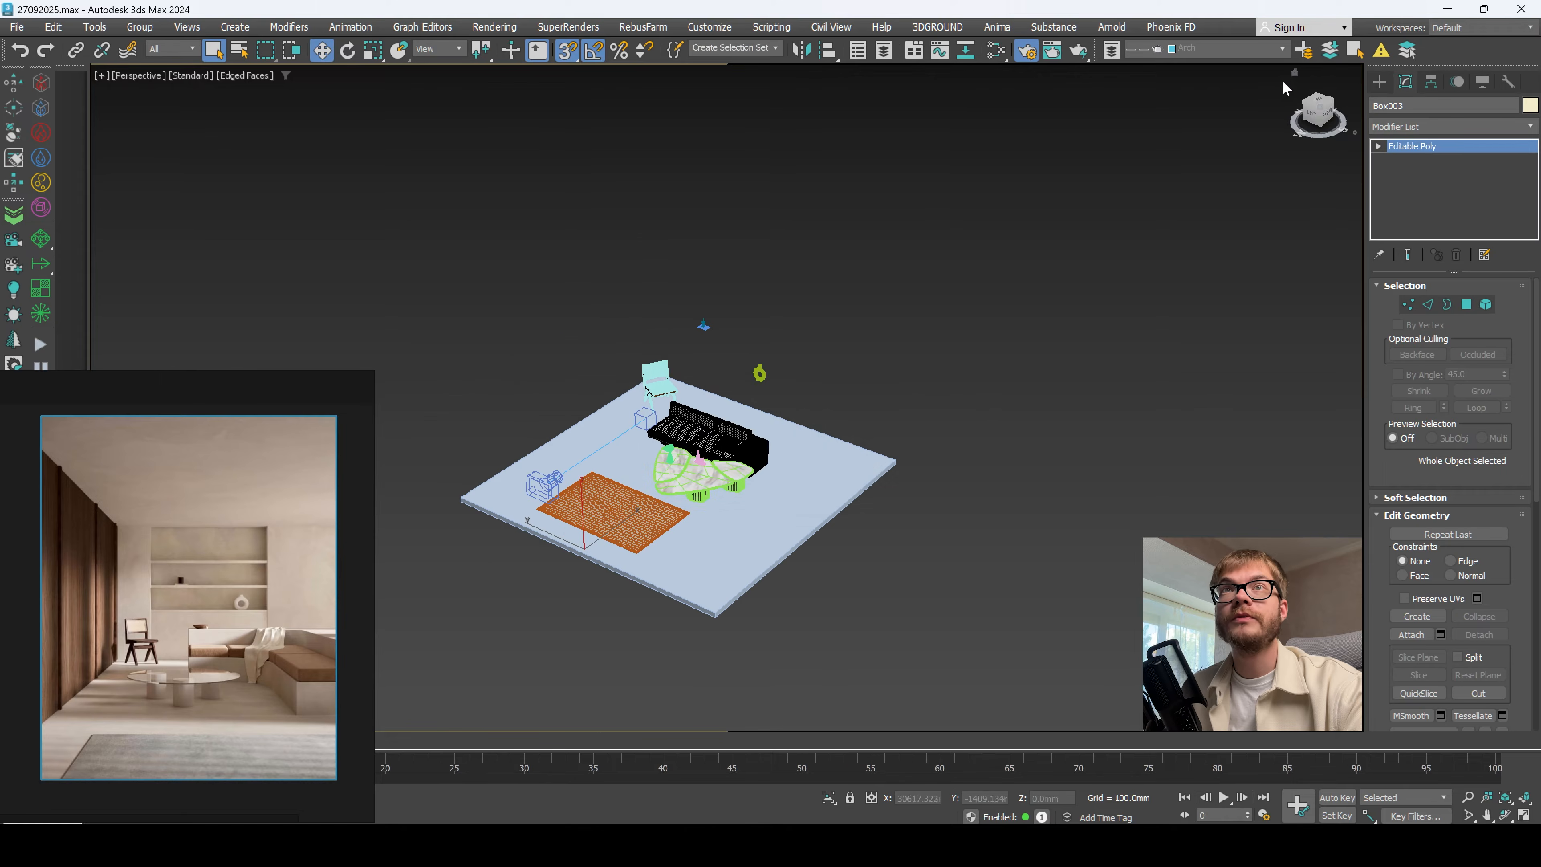
left_click(1305, 50)
left_click(732, 447)
left_click(1225, 52)
right_click(1220, 109)
type("Floo")
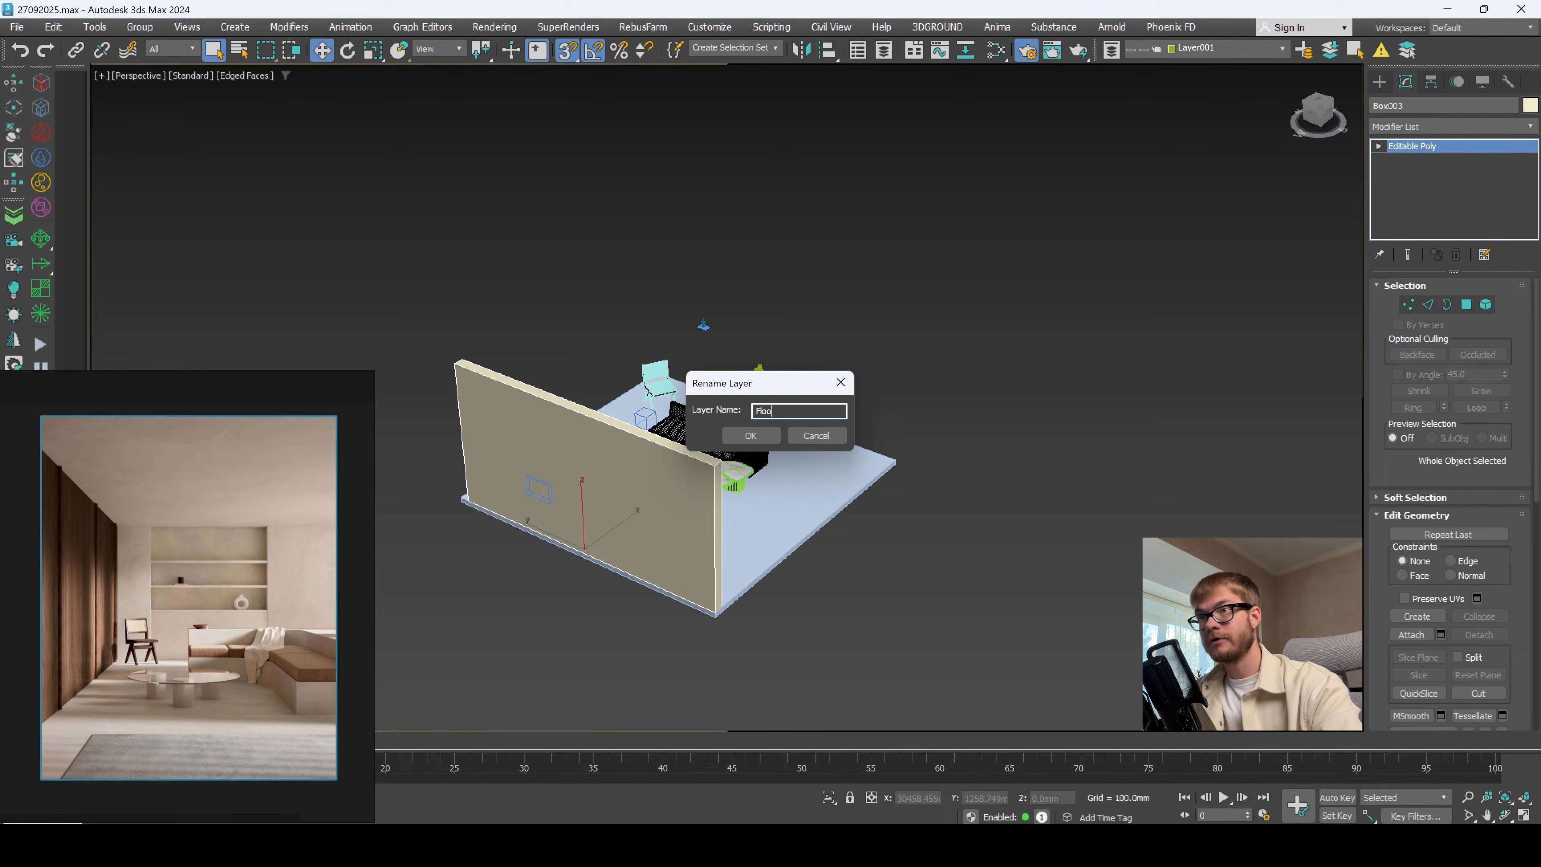
type("r")
key("Return")
Step: Assign the floor slab to the Floor layer and return the near wall to the Arch layer
left_click(799, 496)
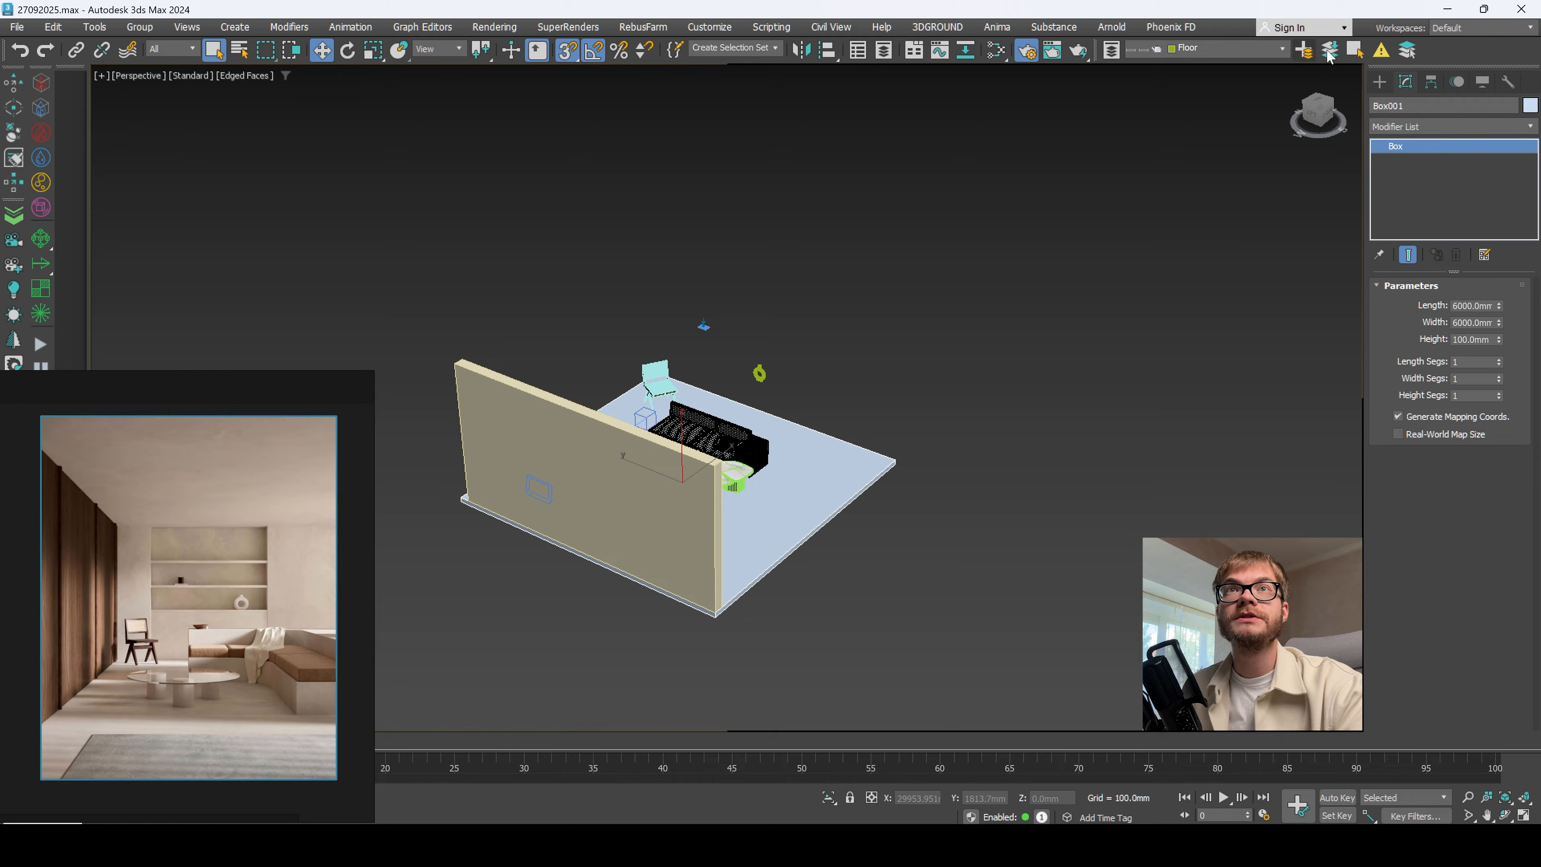
left_click(1275, 49)
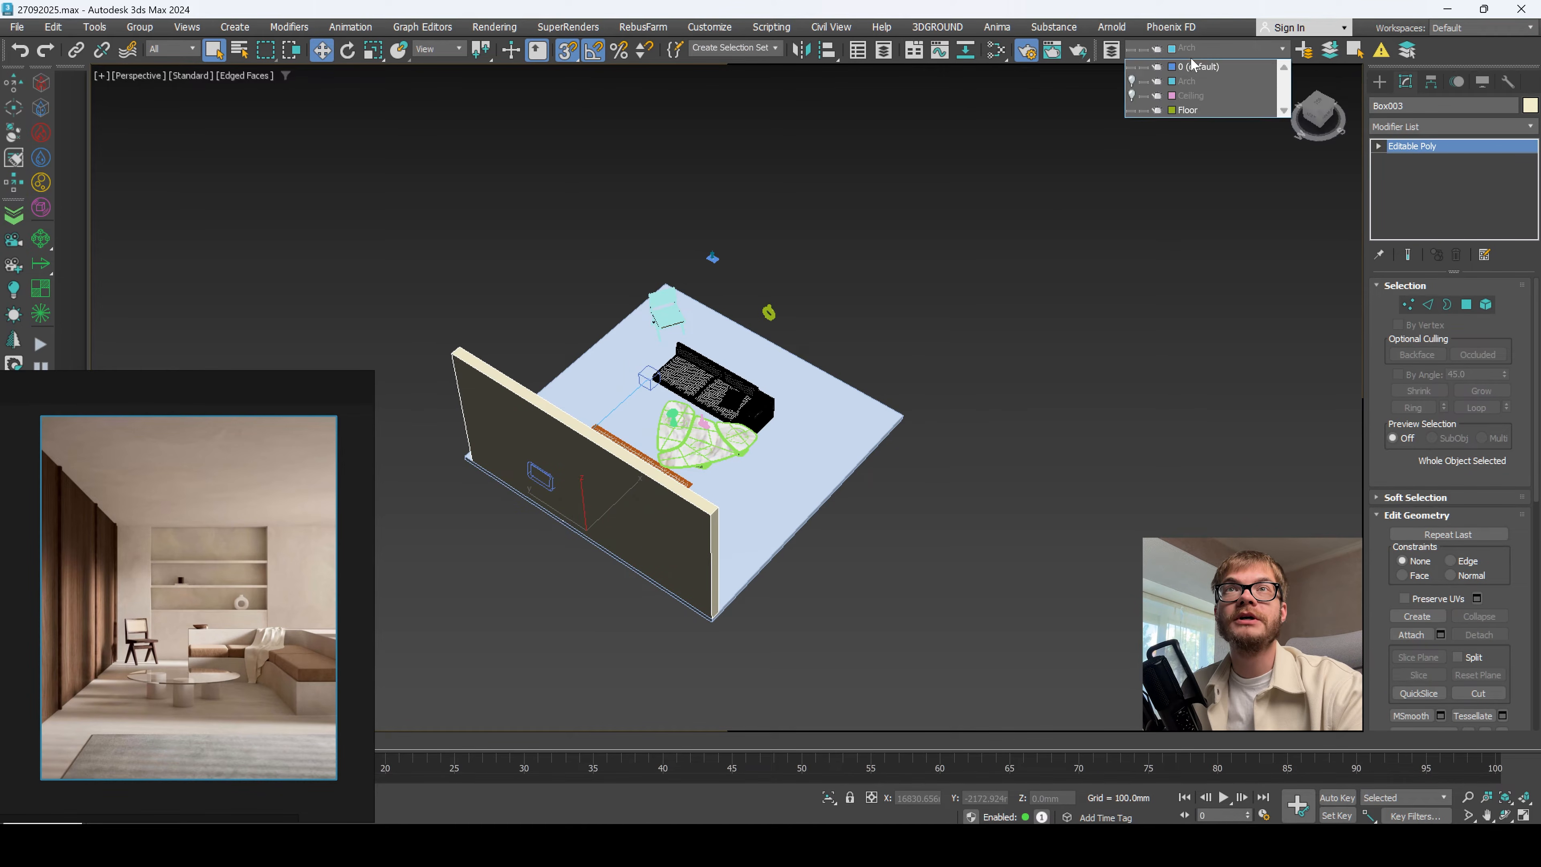
left_click(1335, 52)
Step: Turn off the visibility of the Floor layer
left_click(784, 426)
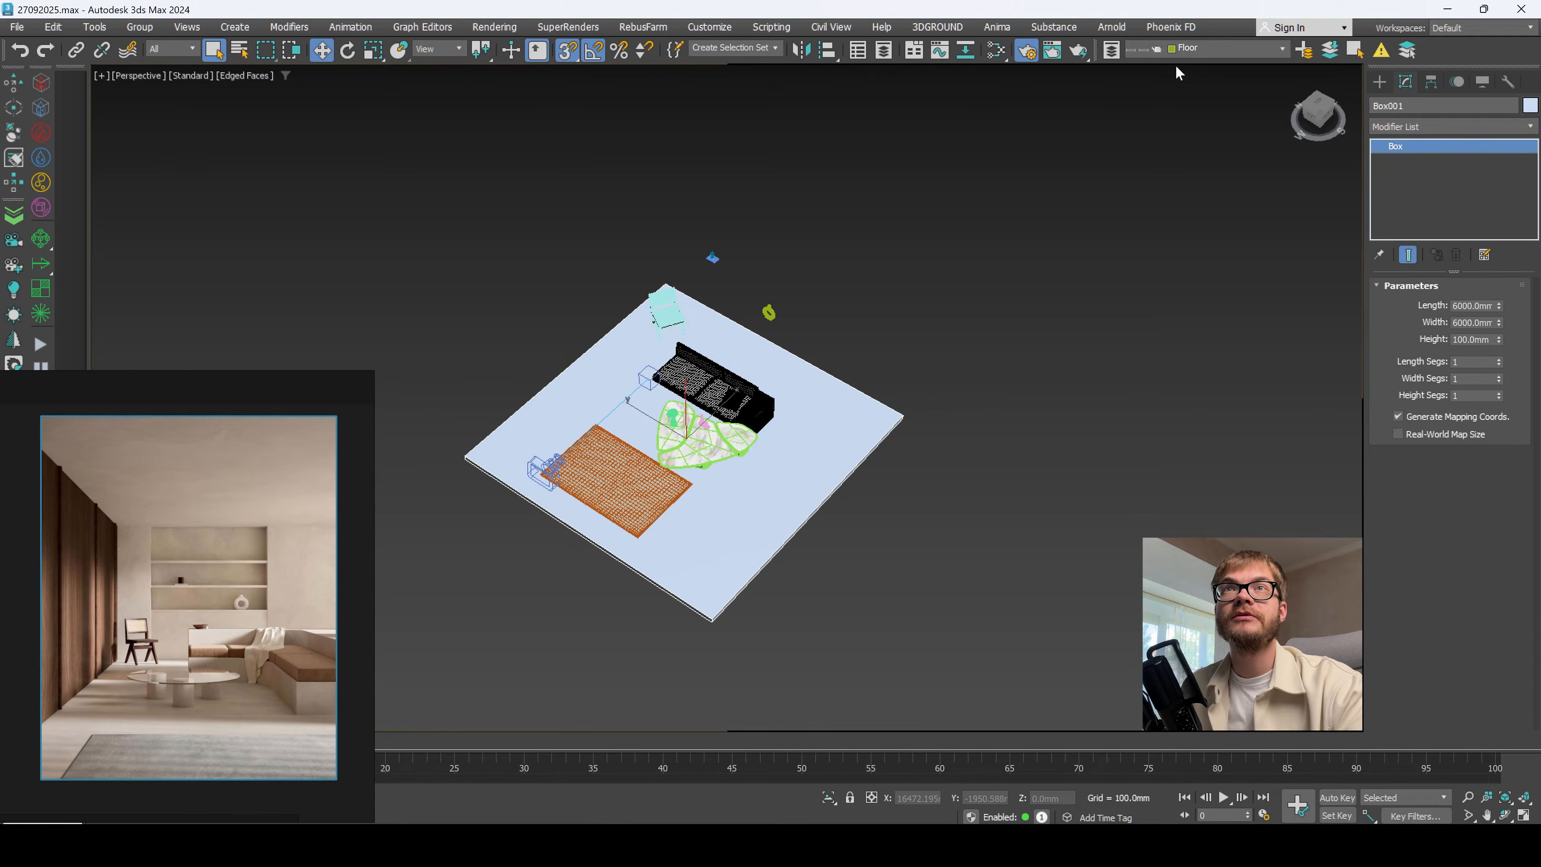
left_click(1184, 51)
left_click(1130, 114)
Step: With nothing selected, create a new layer and rename it Furniture
left_click(637, 480)
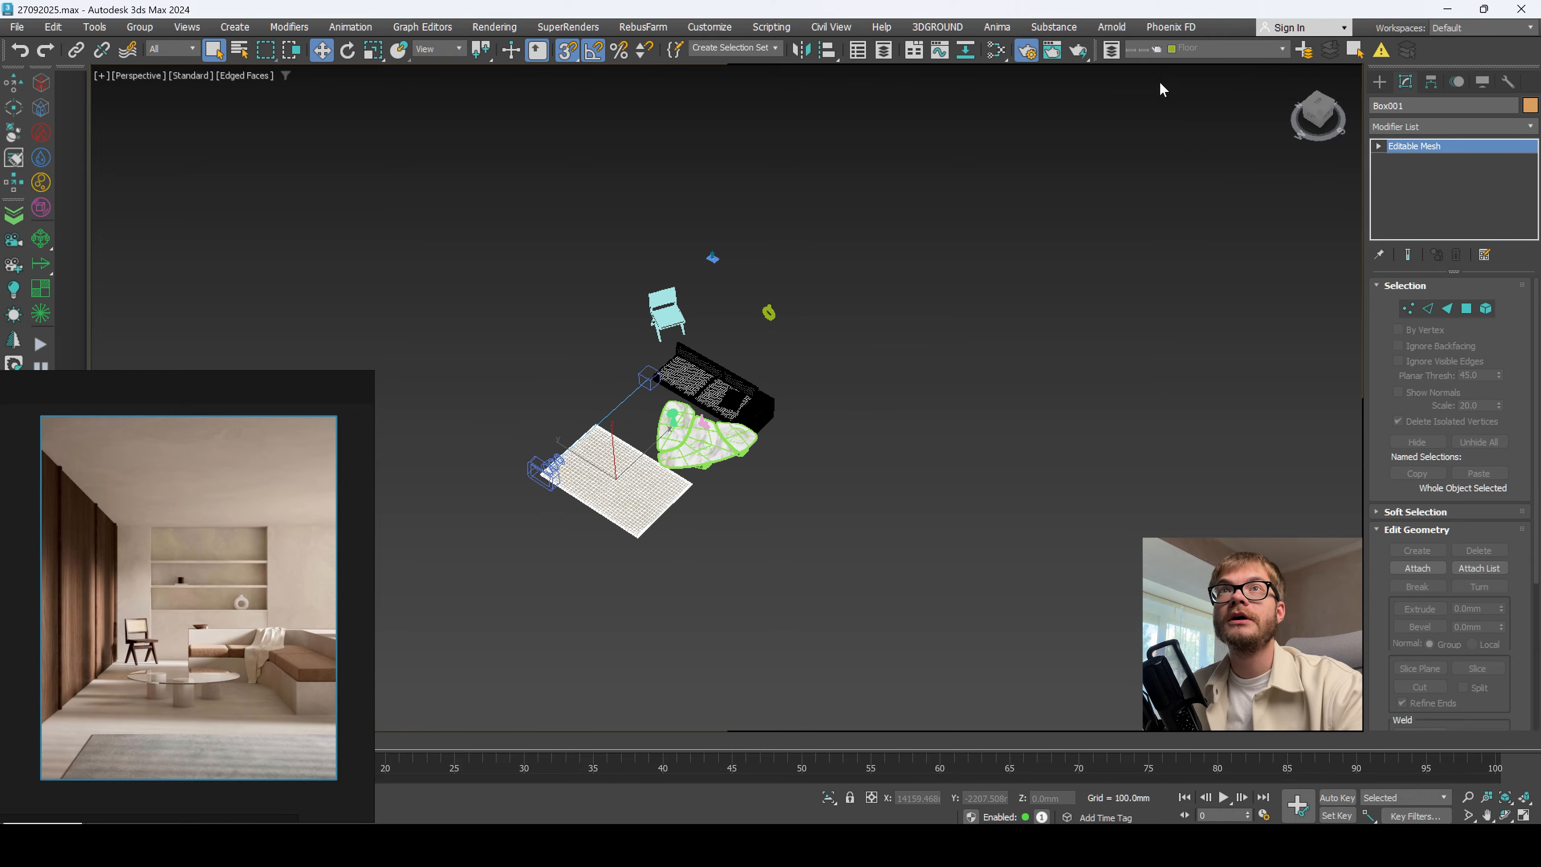
left_click(1193, 143)
left_click(1304, 51)
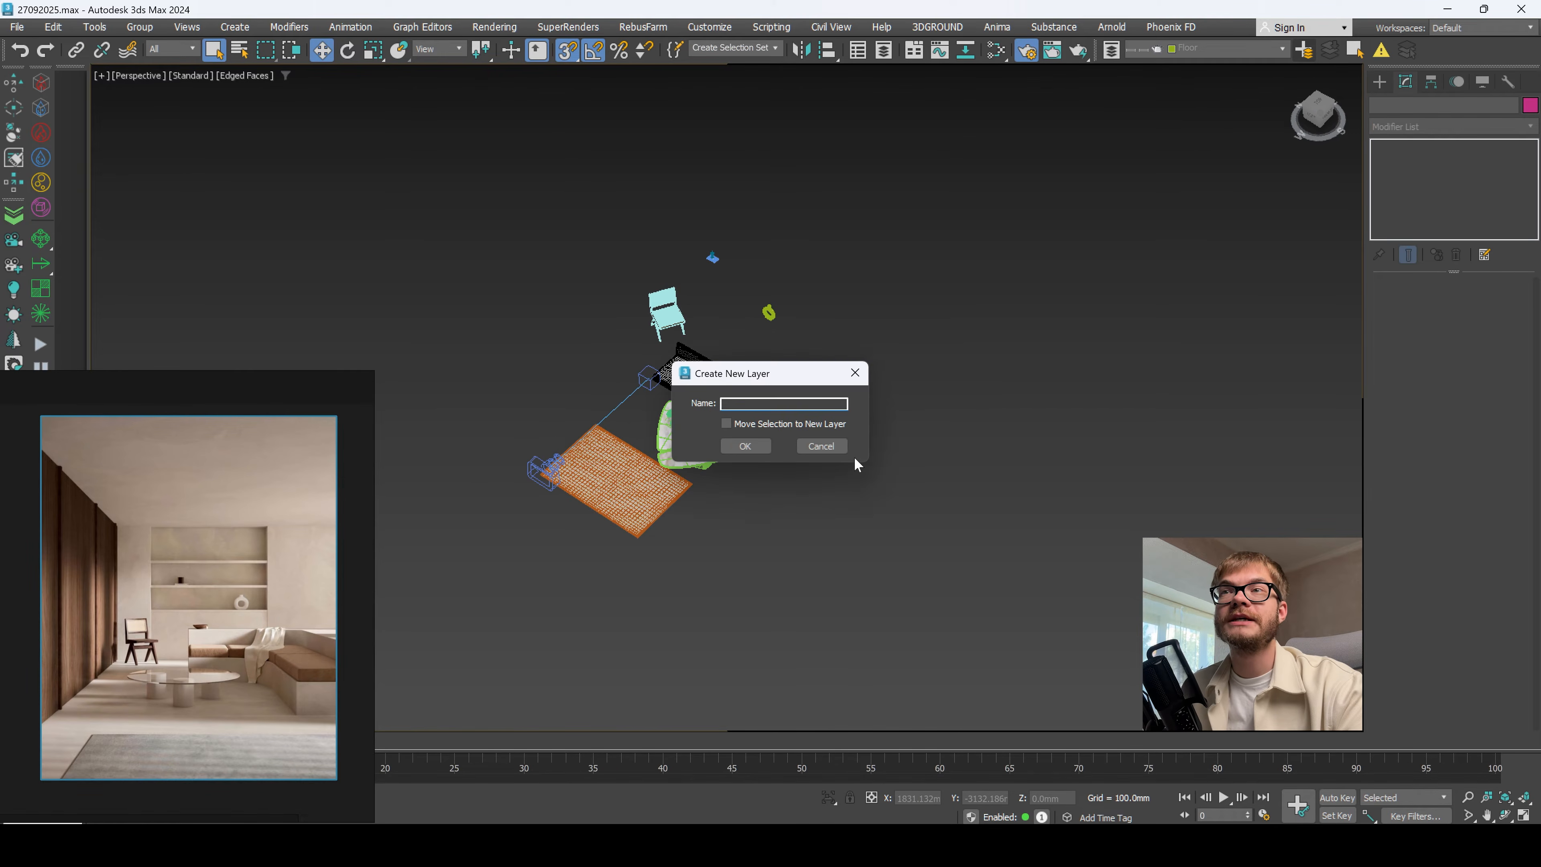
left_click(745, 446)
left_click(1189, 50)
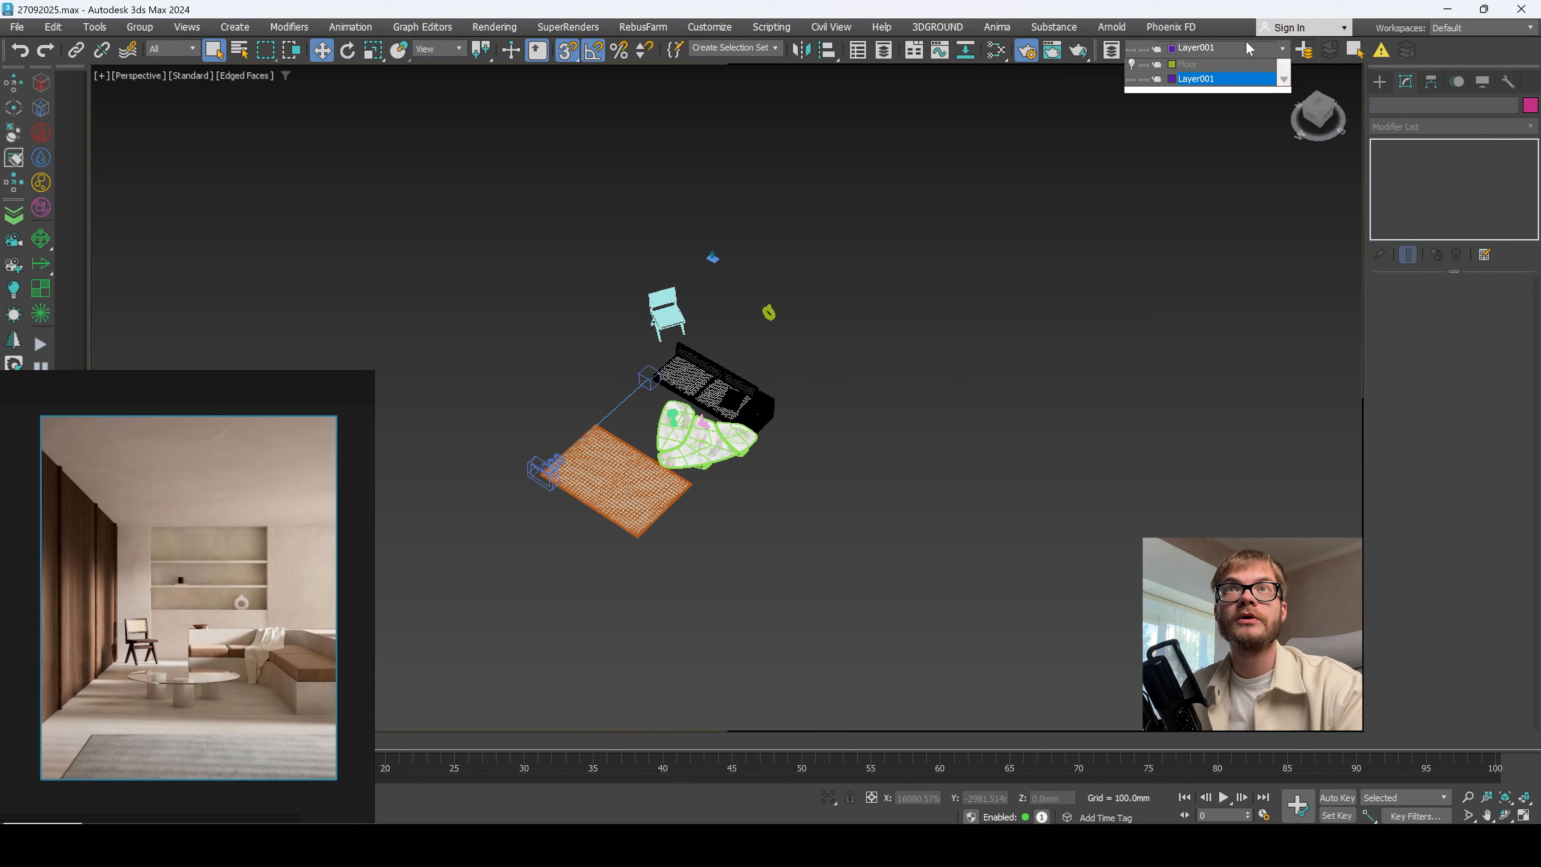
right_click(1191, 127)
type("Furniture")
left_click(755, 444)
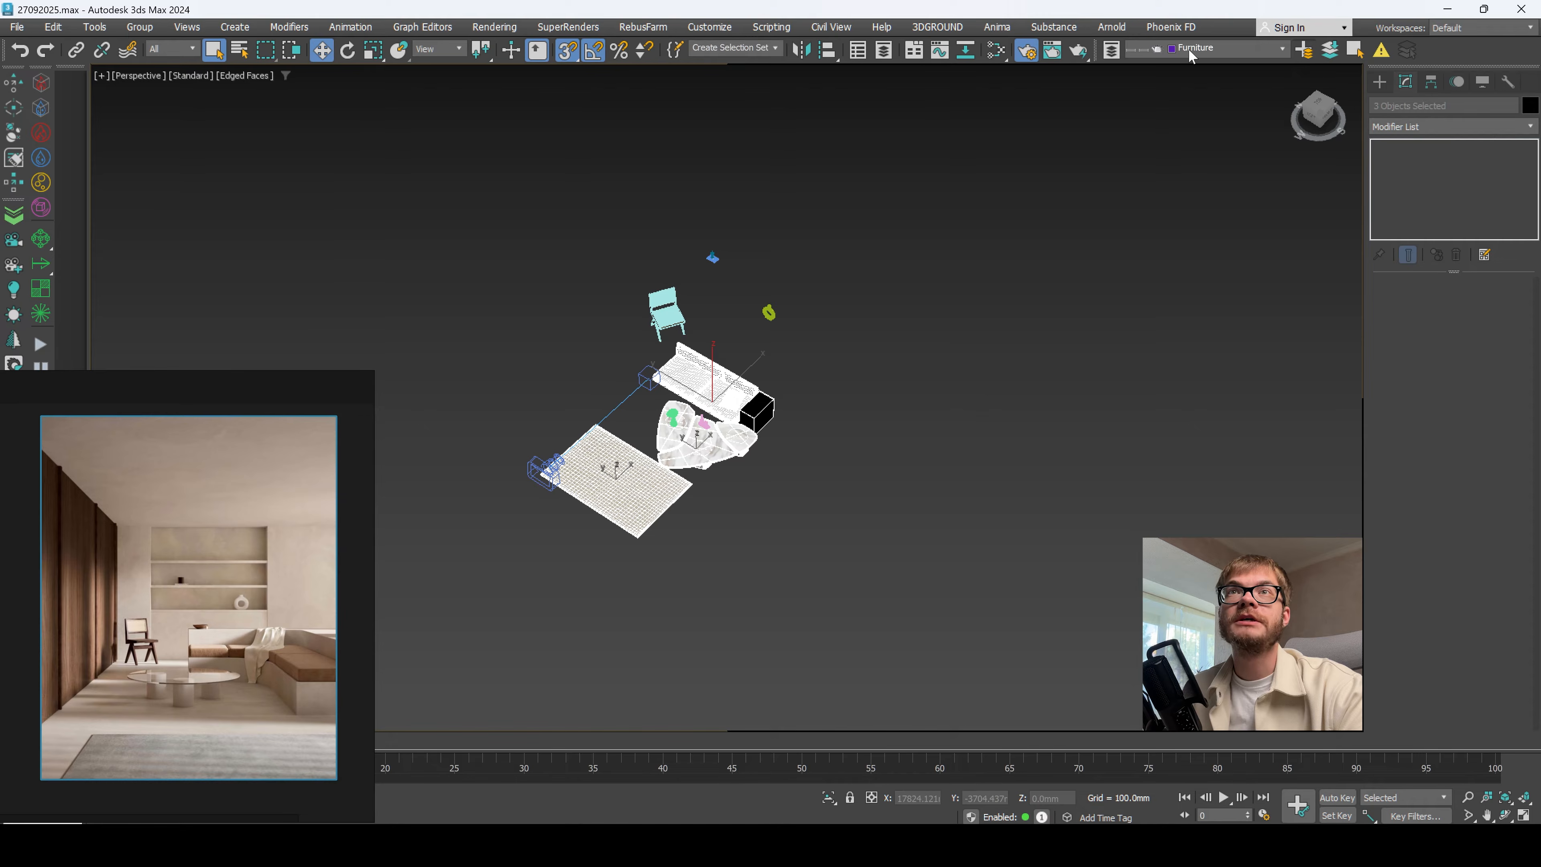
Step: Put the rug, sofa, coffee table and chair on the Furniture layer and hide that layer
left_click(1190, 50)
left_click(1133, 127)
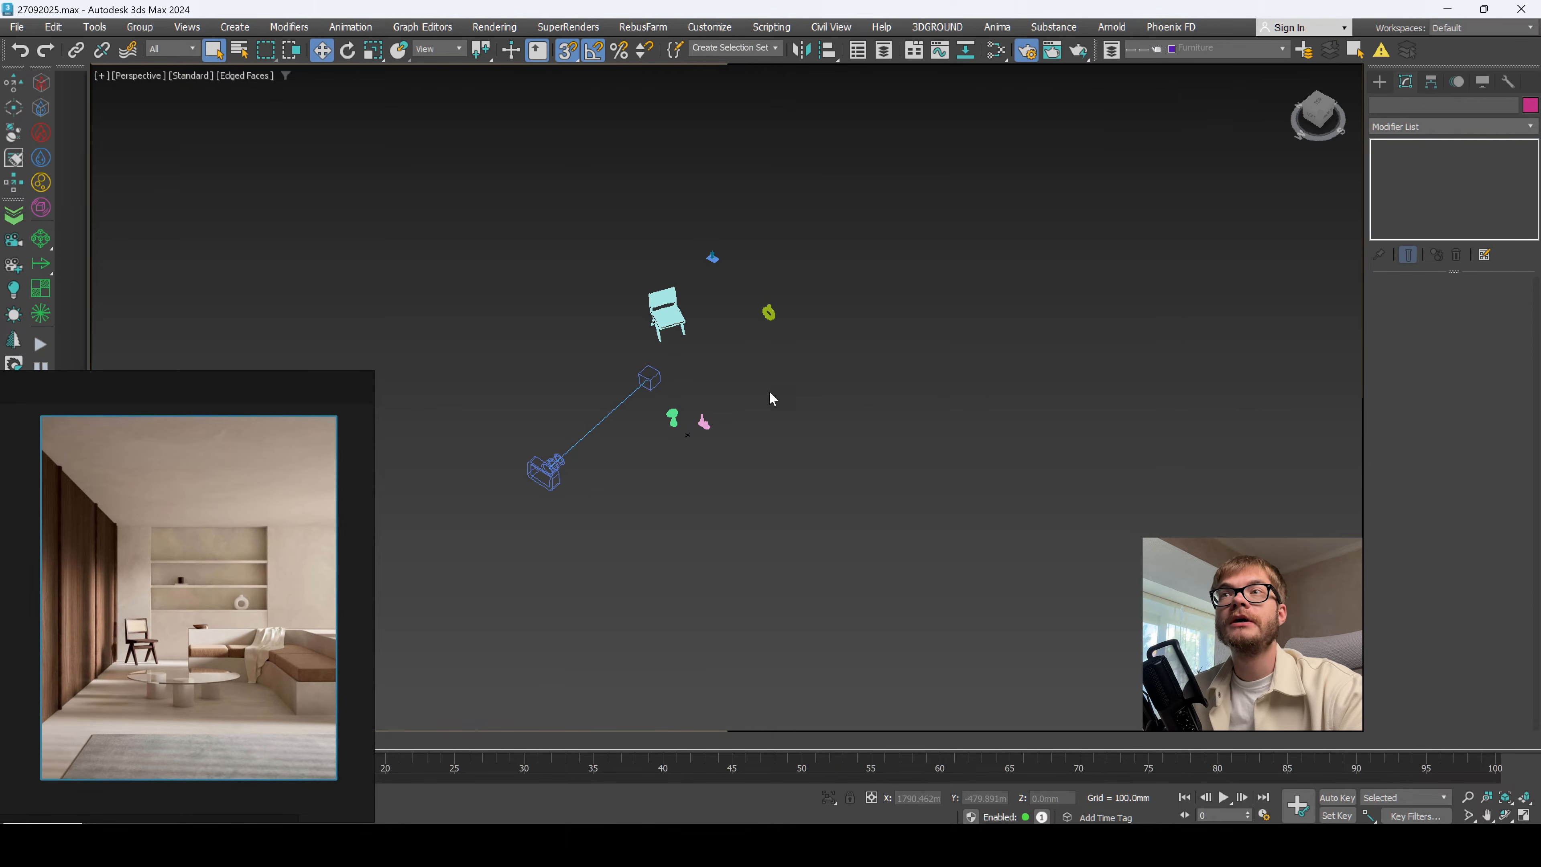
left_click(657, 315)
left_click(1339, 51)
Step: Move the shelf and table accessories onto a new layer named Decor and hide it
left_click_drag(791, 224, 693, 323)
left_click_drag(764, 390, 672, 459, "ctrl")
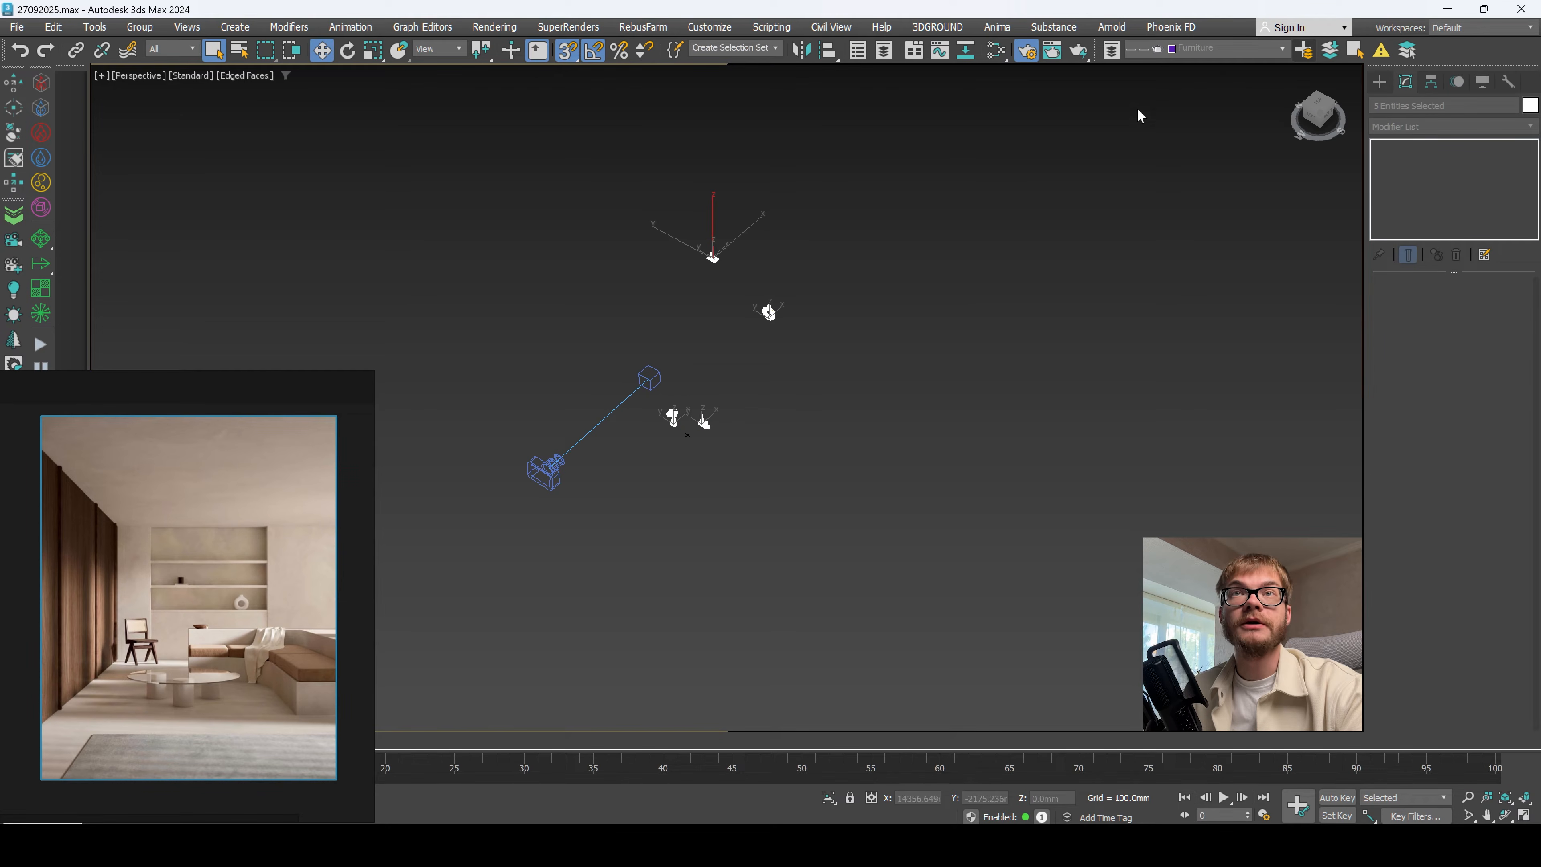
left_click(1306, 51)
left_click(737, 446)
type("Decor")
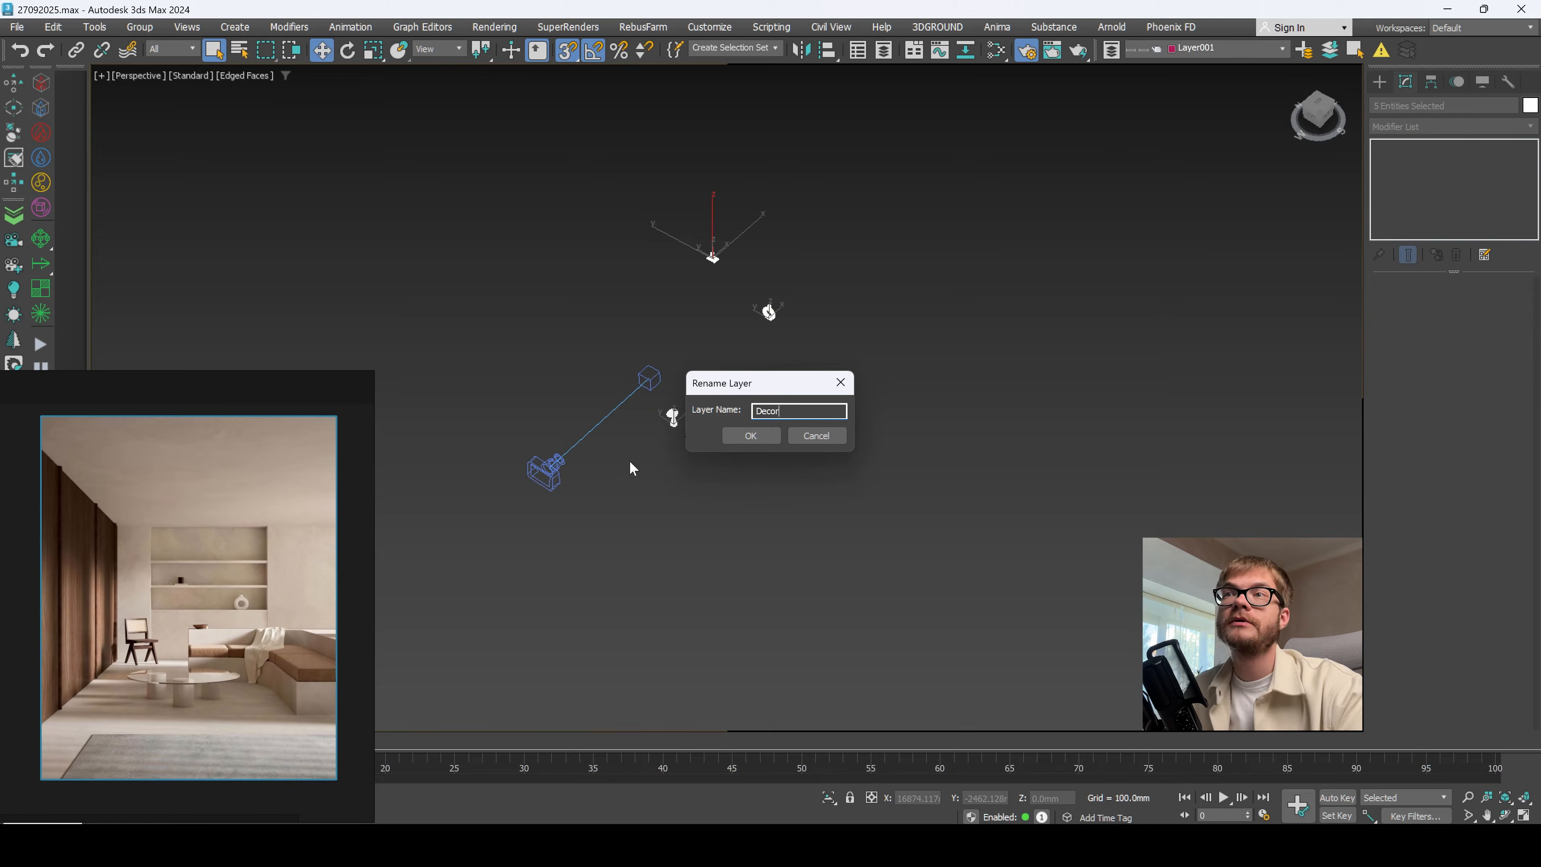
key("Return")
left_click(1220, 48)
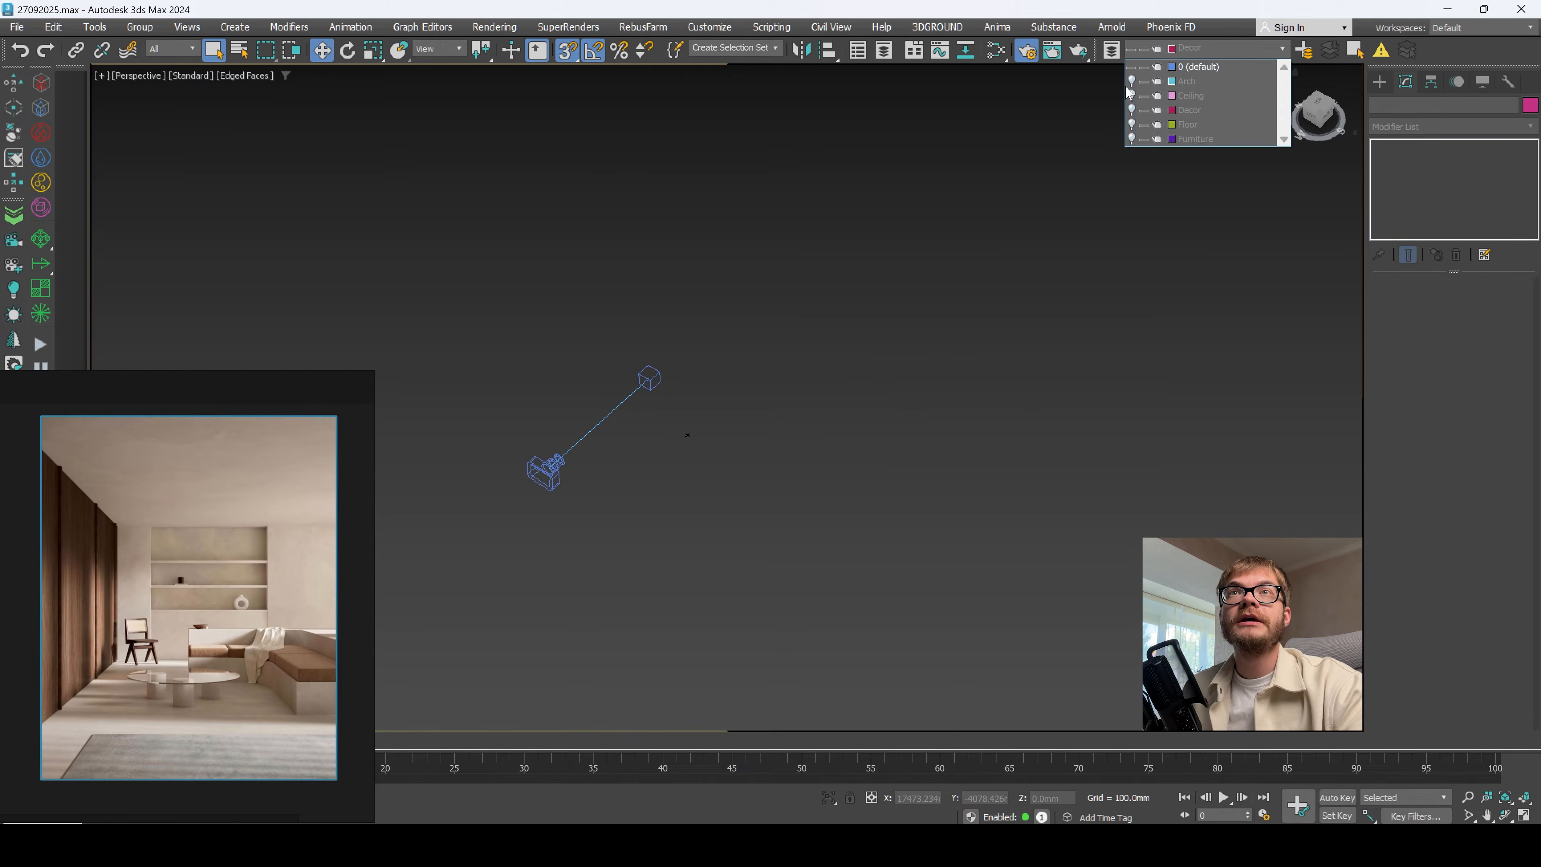
Step: Make the hidden Arch, Decor, Floor and Furniture layers visible again, leaving the Ceiling layer hidden
left_click(1131, 82)
left_click(1131, 96)
left_click(1131, 111)
middle_click_drag(932, 434, 896, 385, "alt")
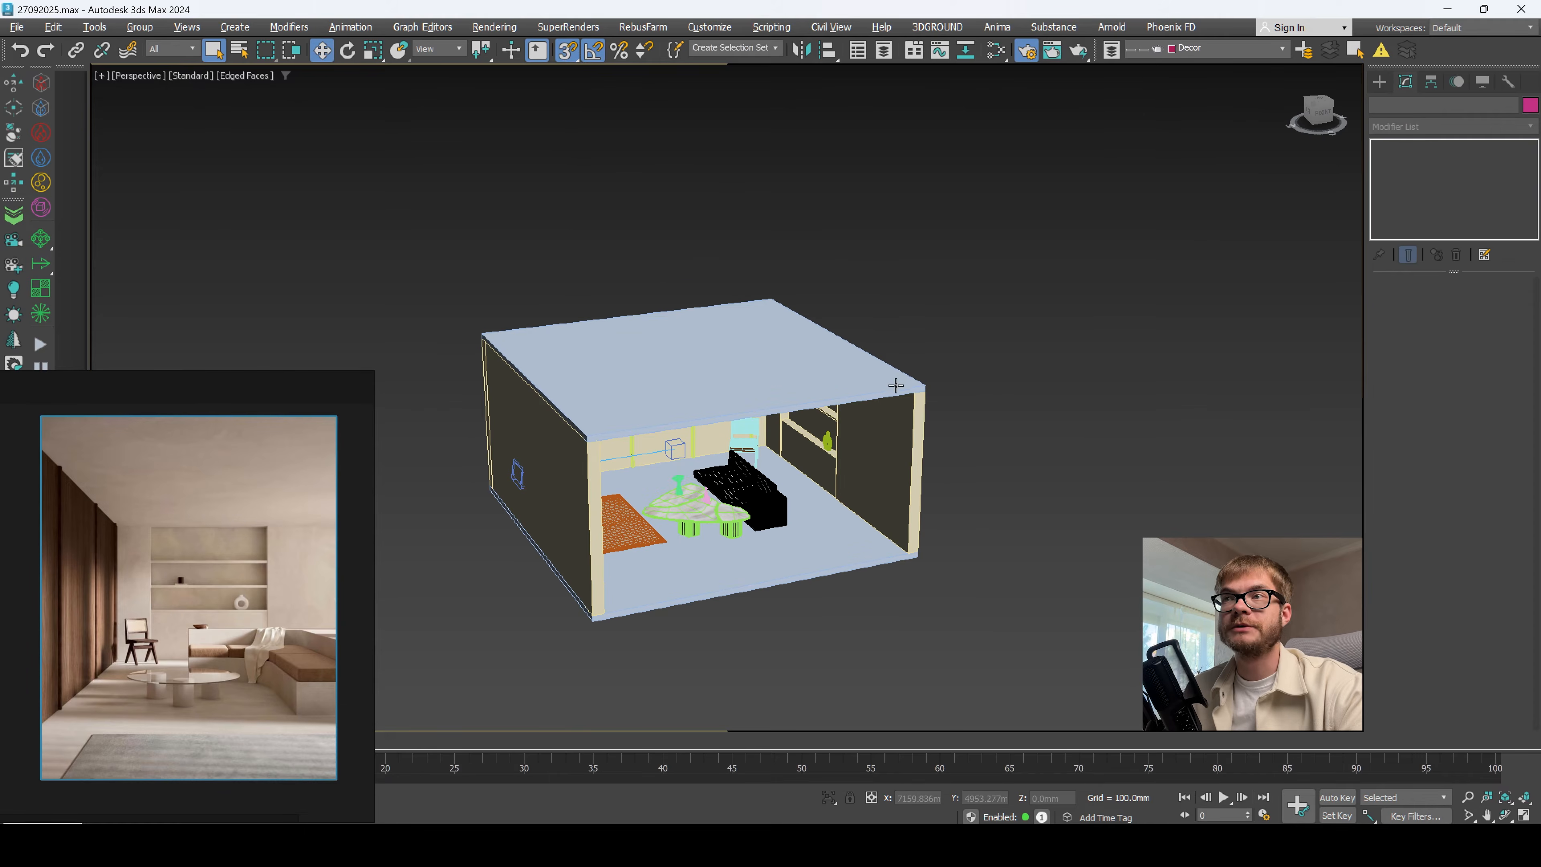
left_click(1238, 49)
left_click(1131, 96)
middle_click_drag(1050, 389, 867, 526, "alt")
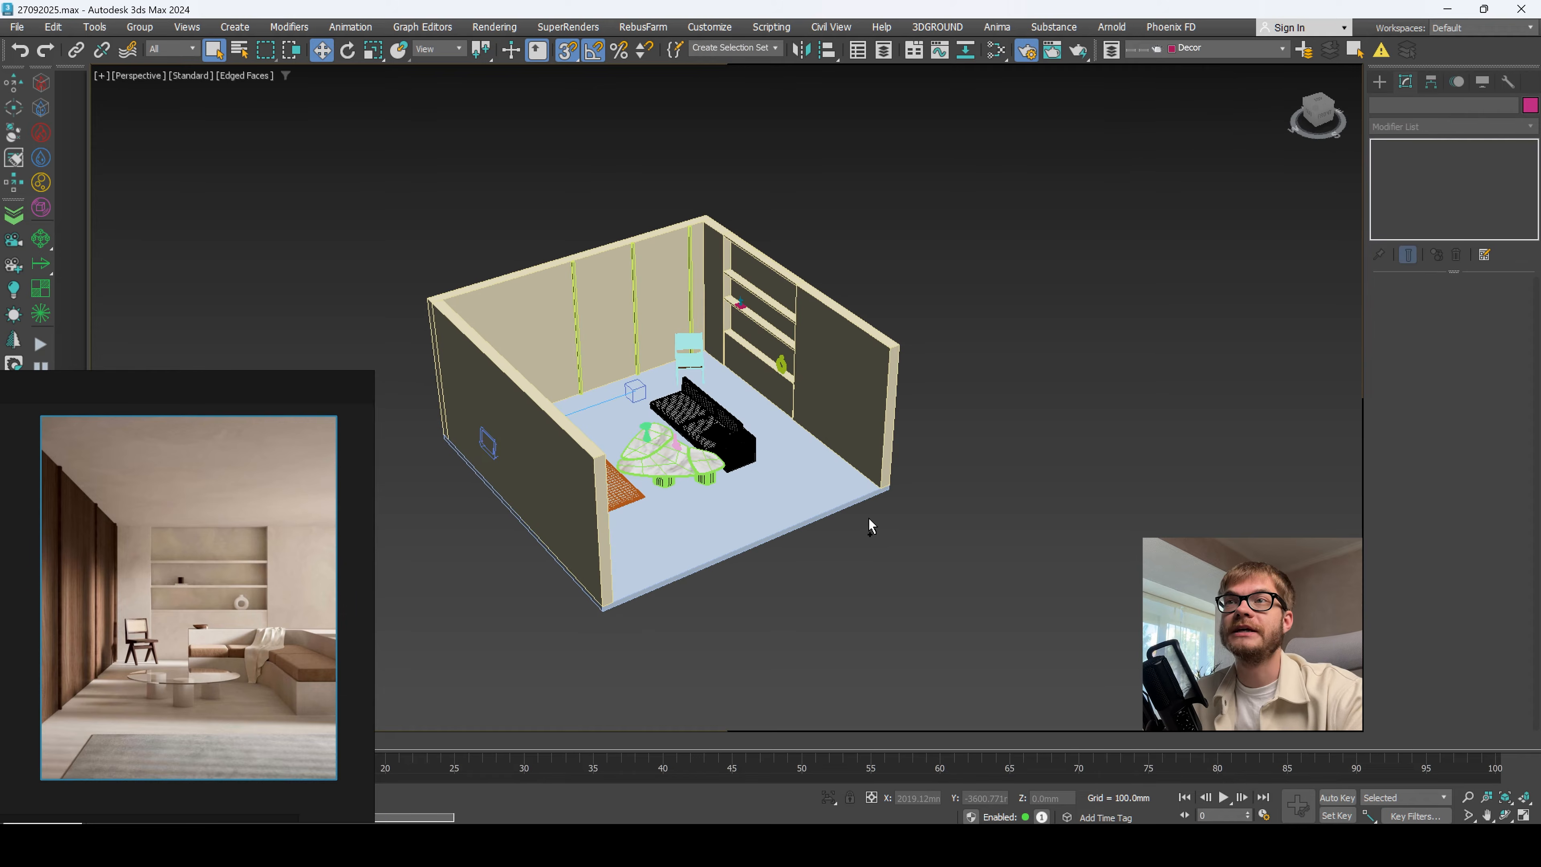
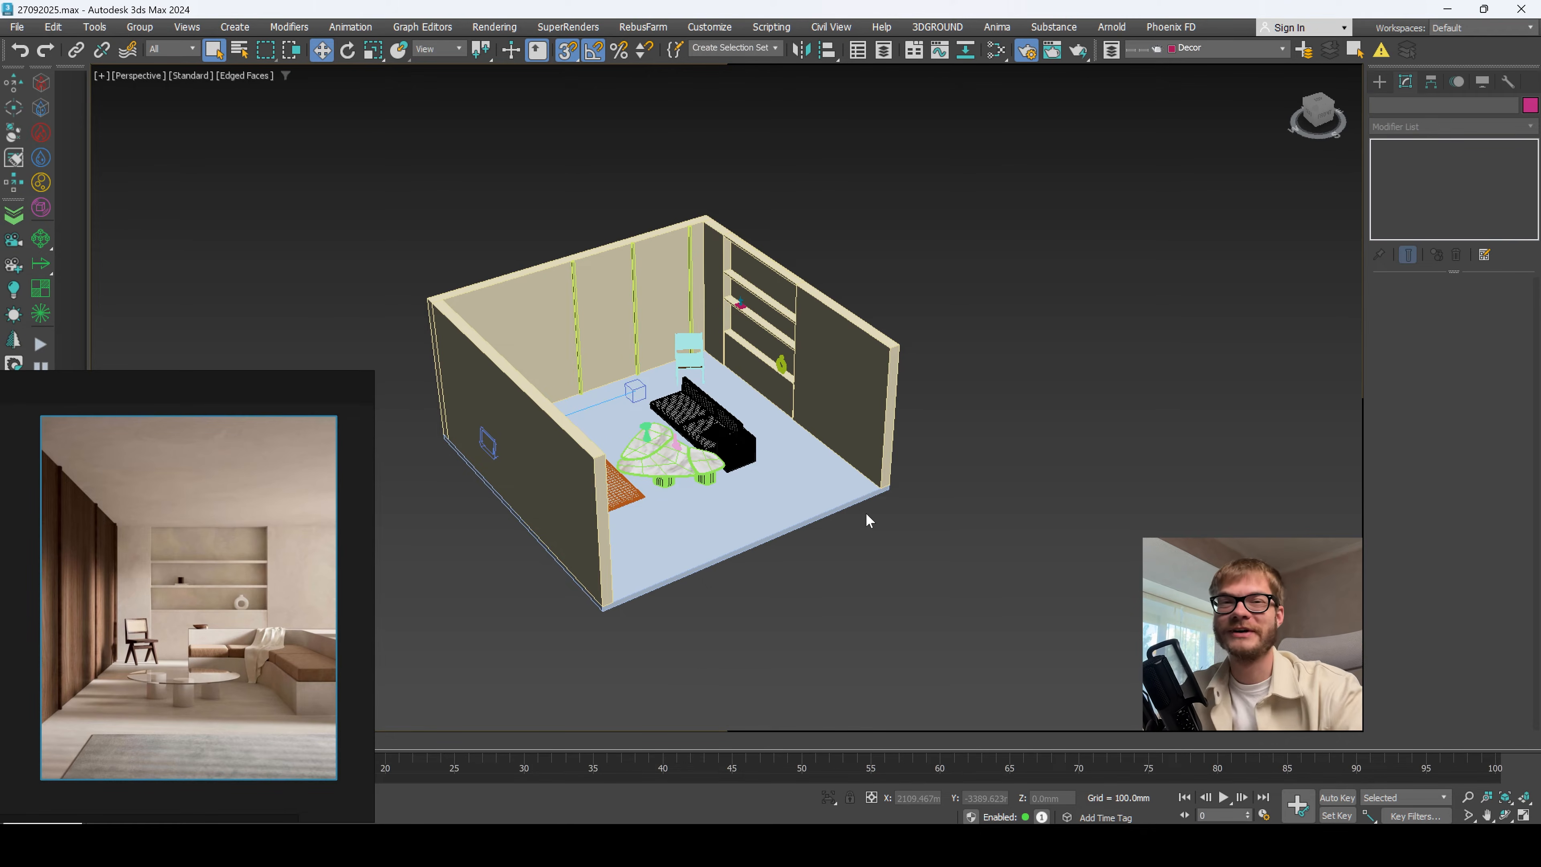
Step: Maximize the Corona Camera001 view and put the reference image away
middle_click_drag(896, 458, 926, 530)
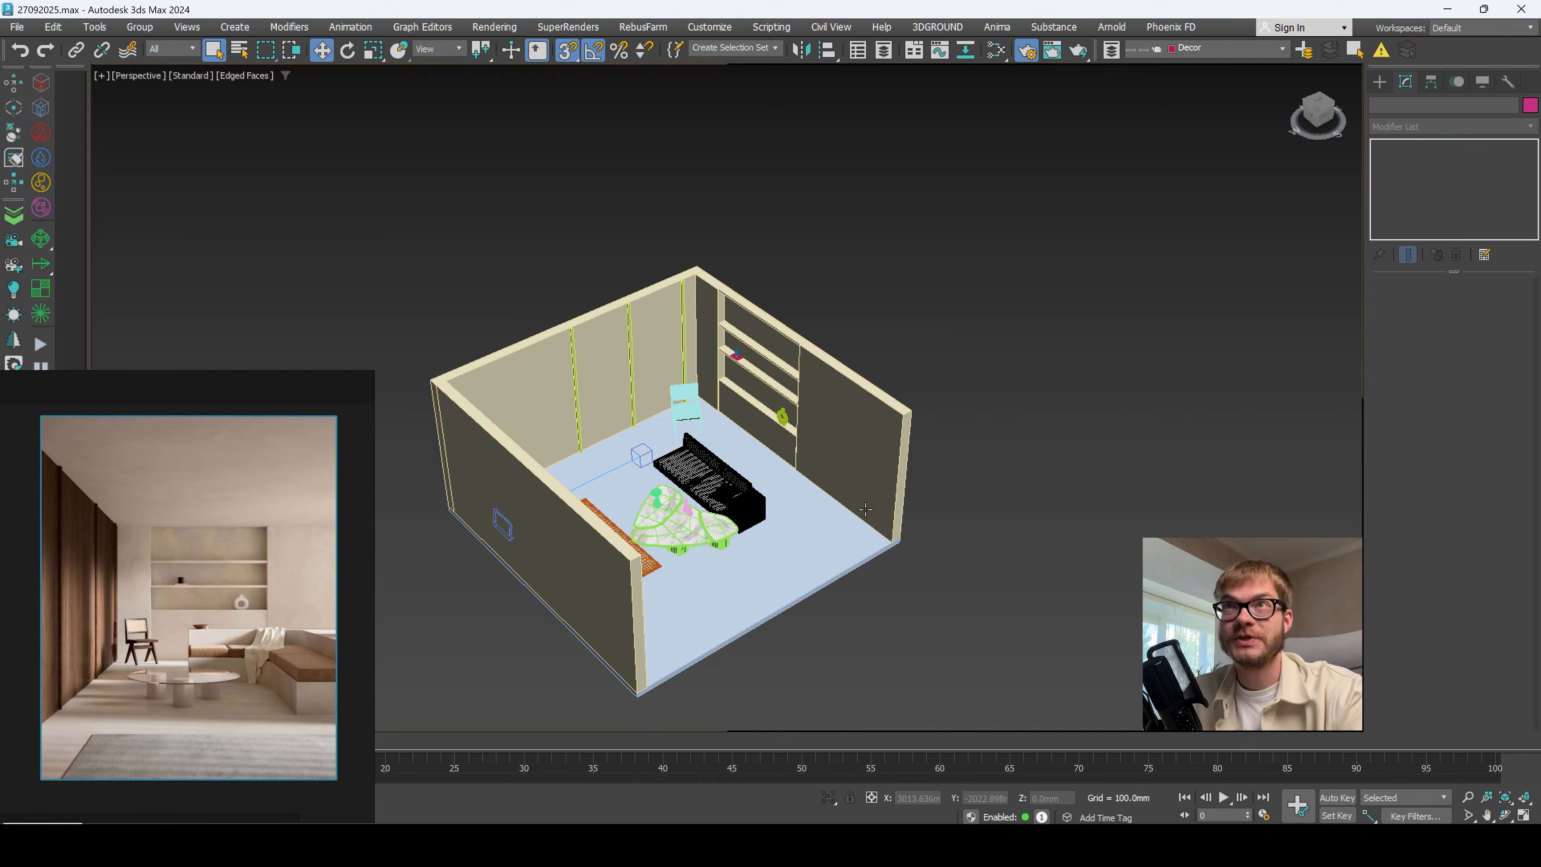
middle_click_drag(865, 509, 946, 490, "alt")
key("alt+w")
middle_click(1026, 530)
key("alt+w")
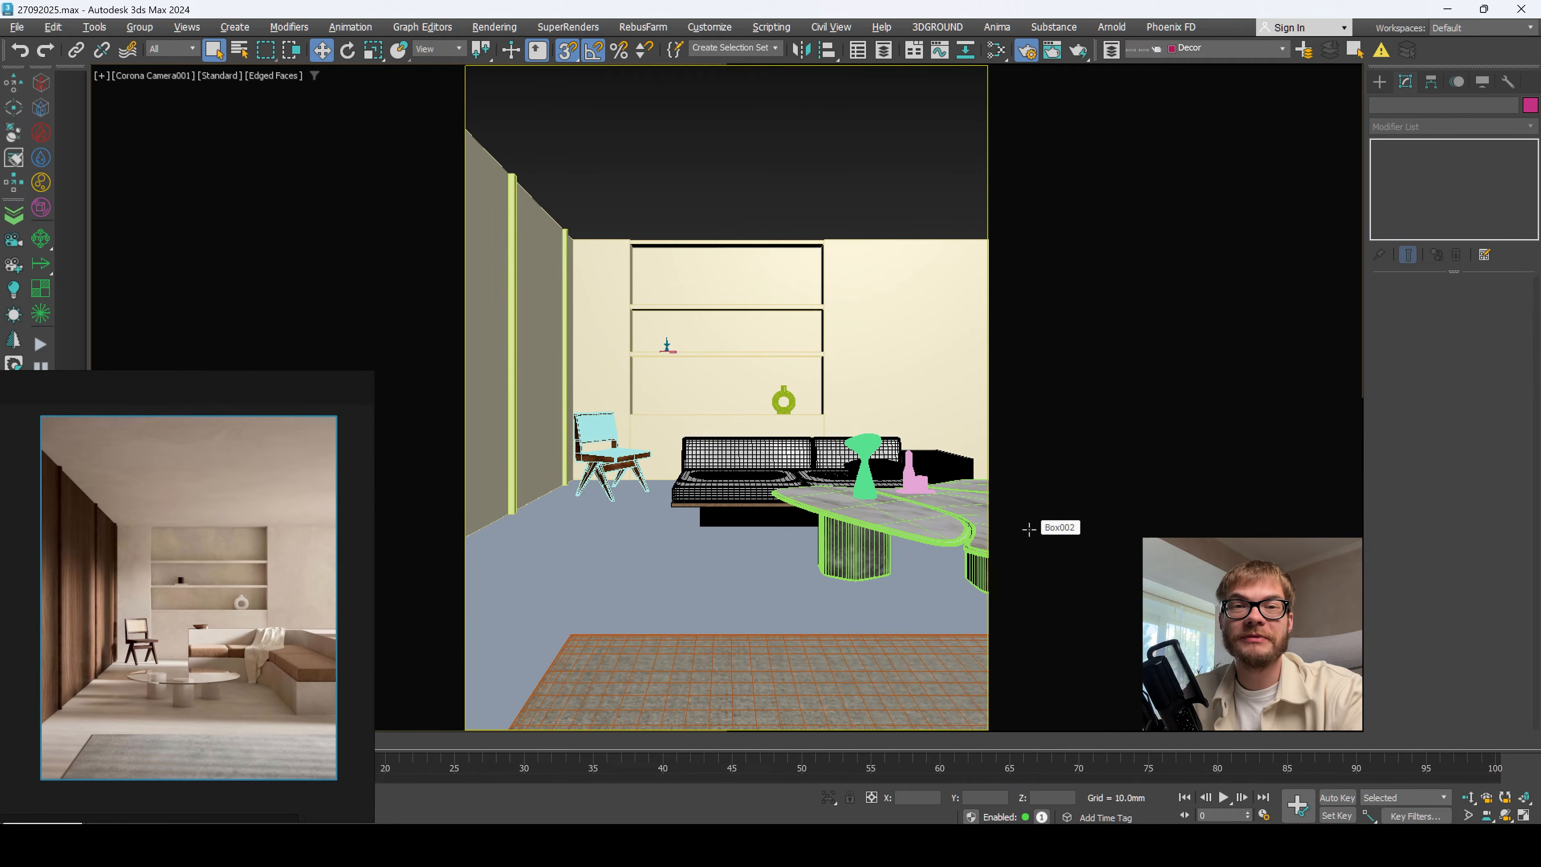
left_click(327, 448)
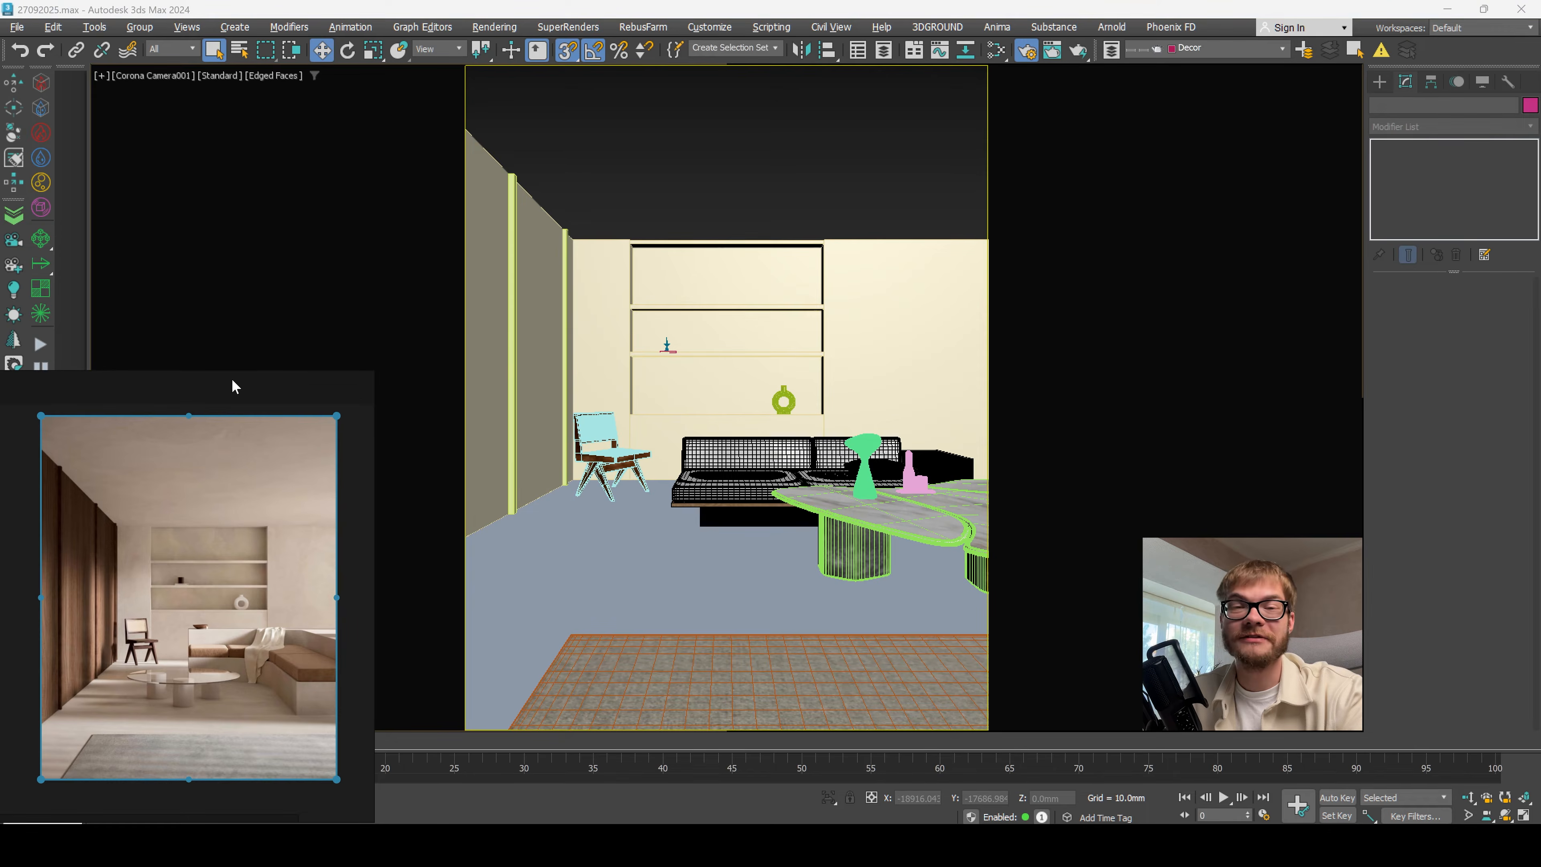
Step: Create a CoronaLegacyMtl material in the Slate Material Editor
left_click(997, 52)
right_click(576, 341)
mouse_move(604, 351)
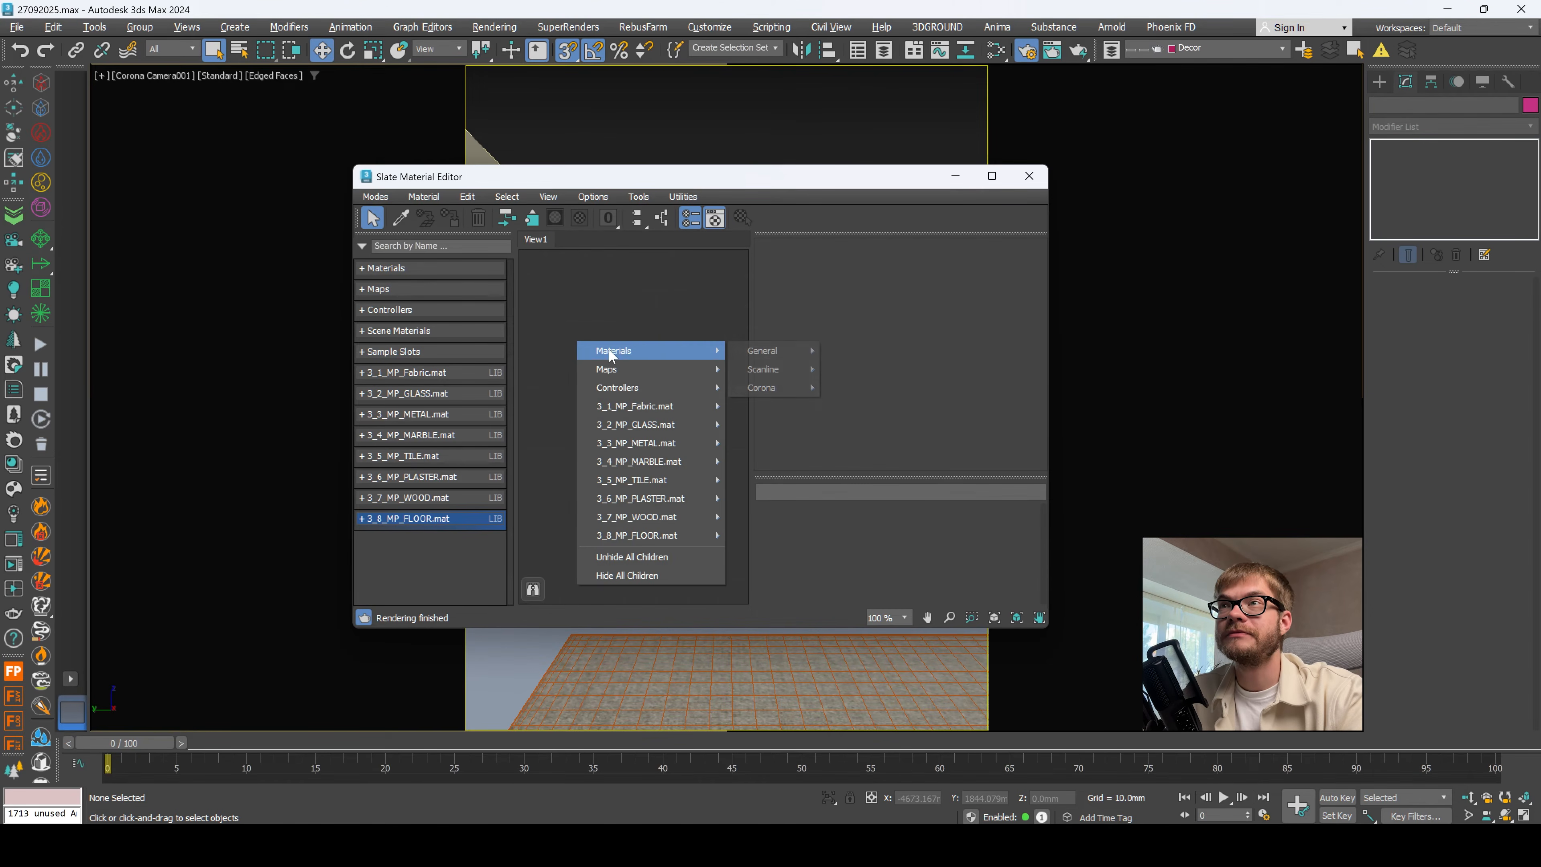
mouse_move(757, 388)
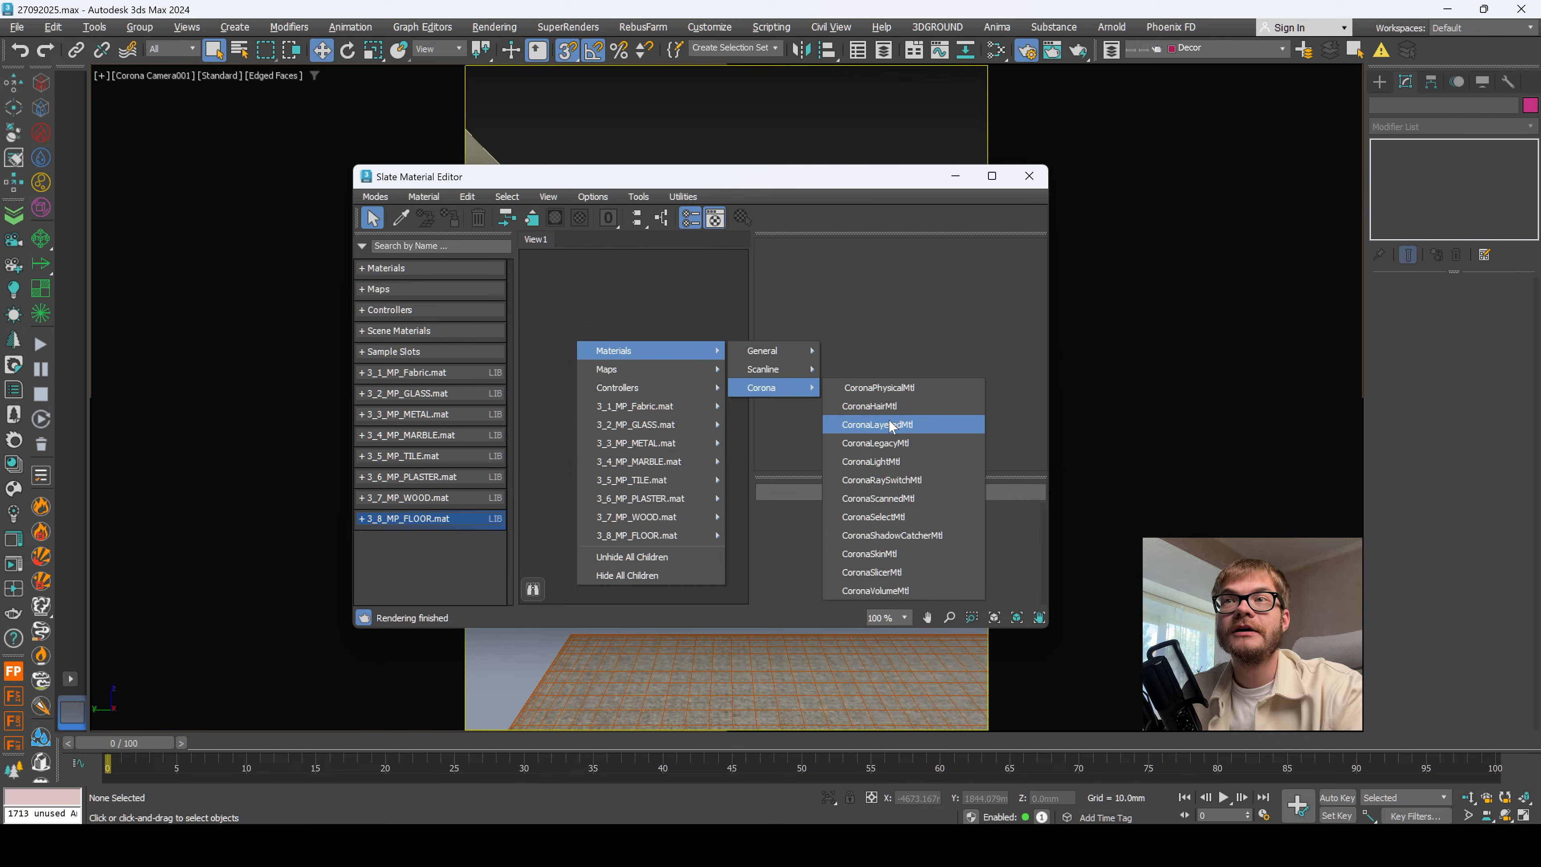
left_click(898, 444)
scroll(605, 466, "up", 8)
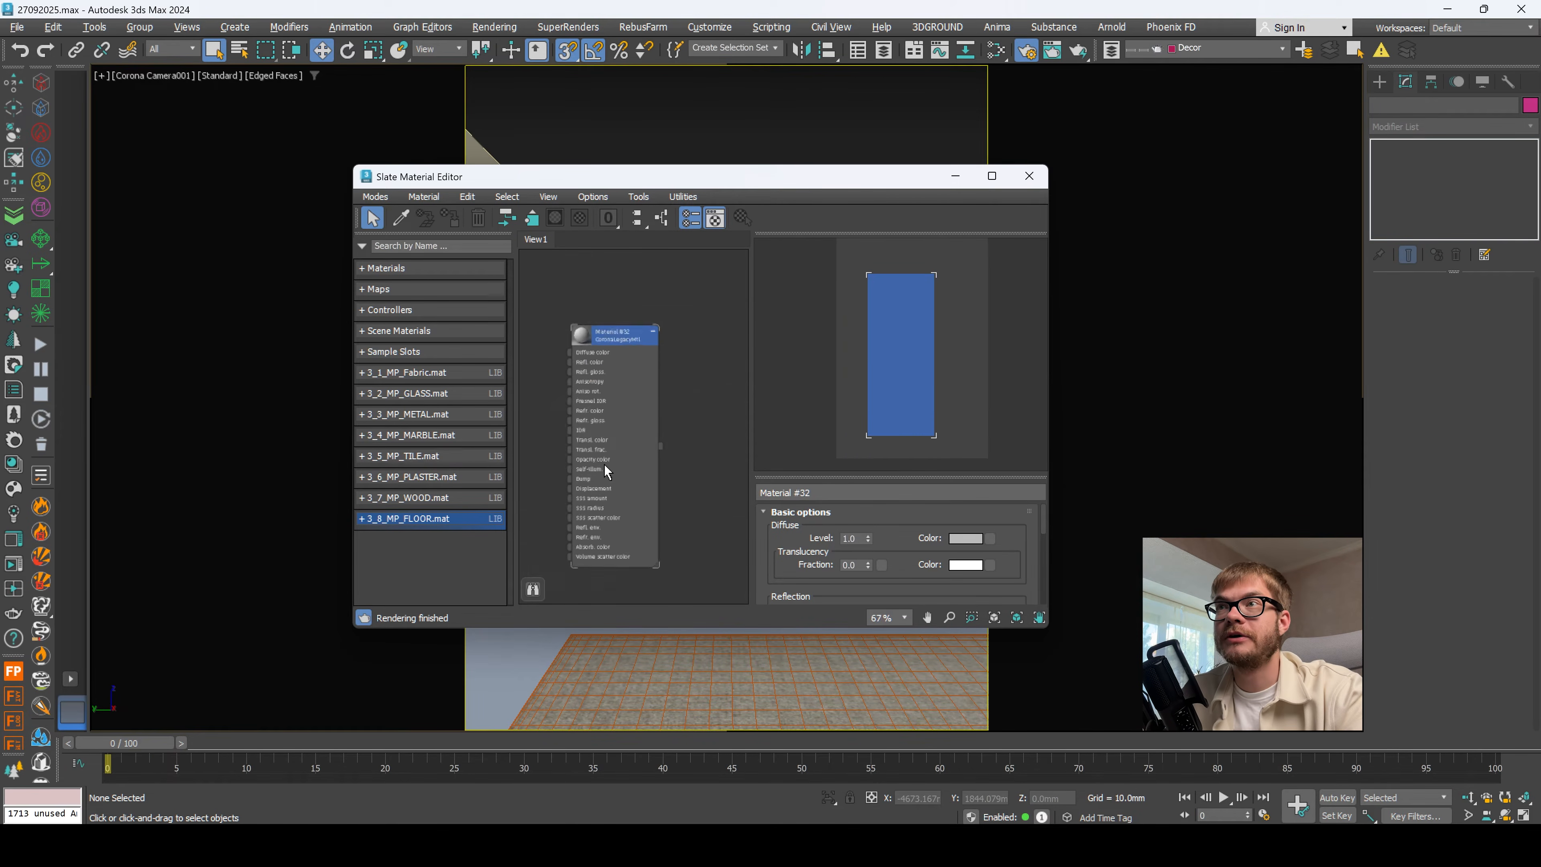
scroll(609, 492, "down", 2)
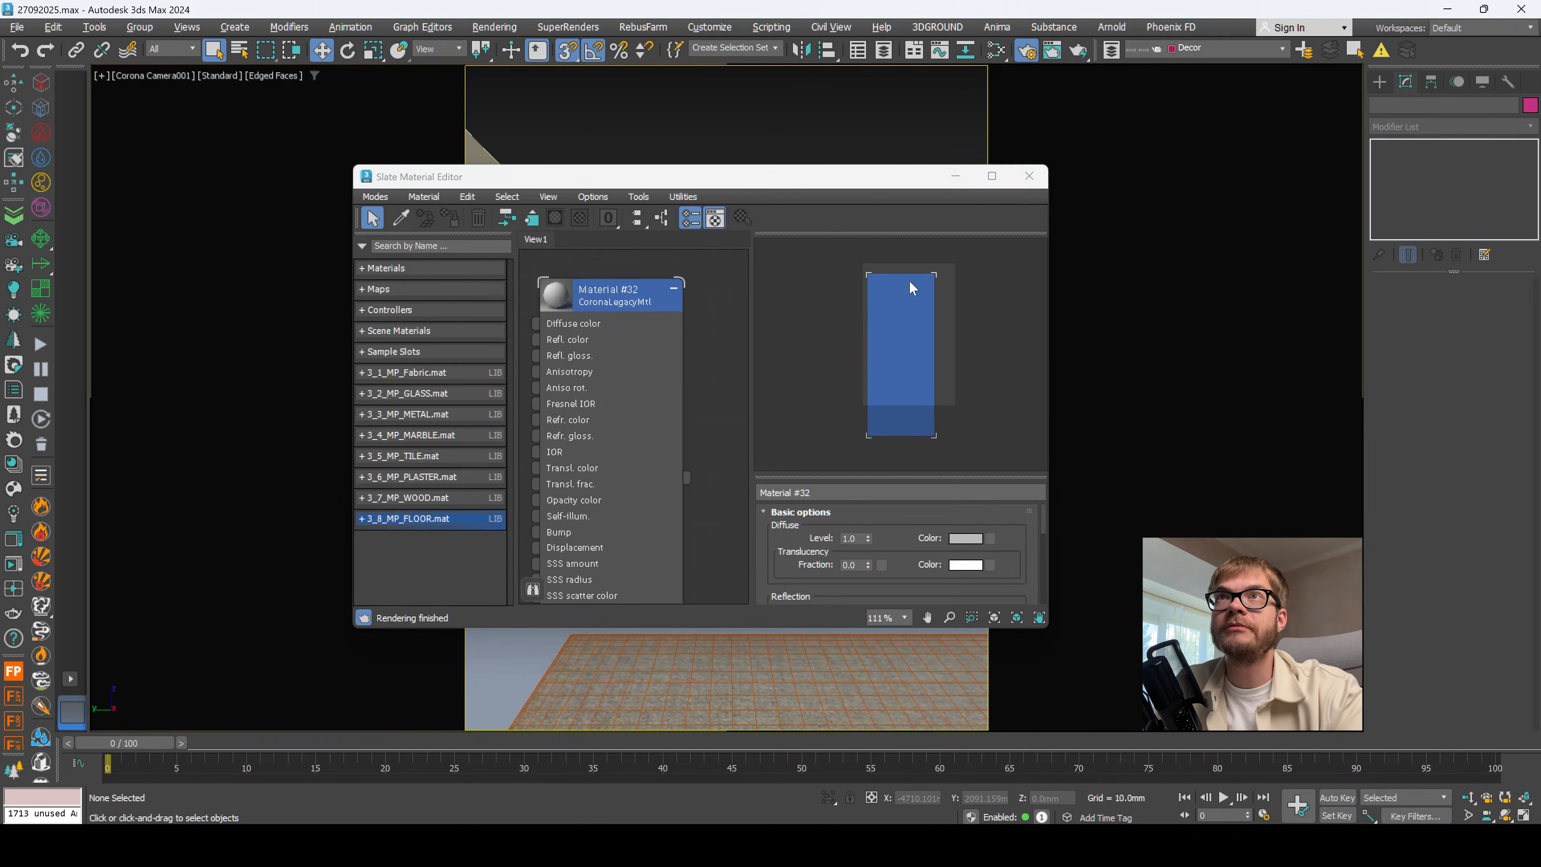
Step: Enable the material override in the render setup and assign the new Corona legacy material to it as an instance
key("F10")
left_click(749, 413)
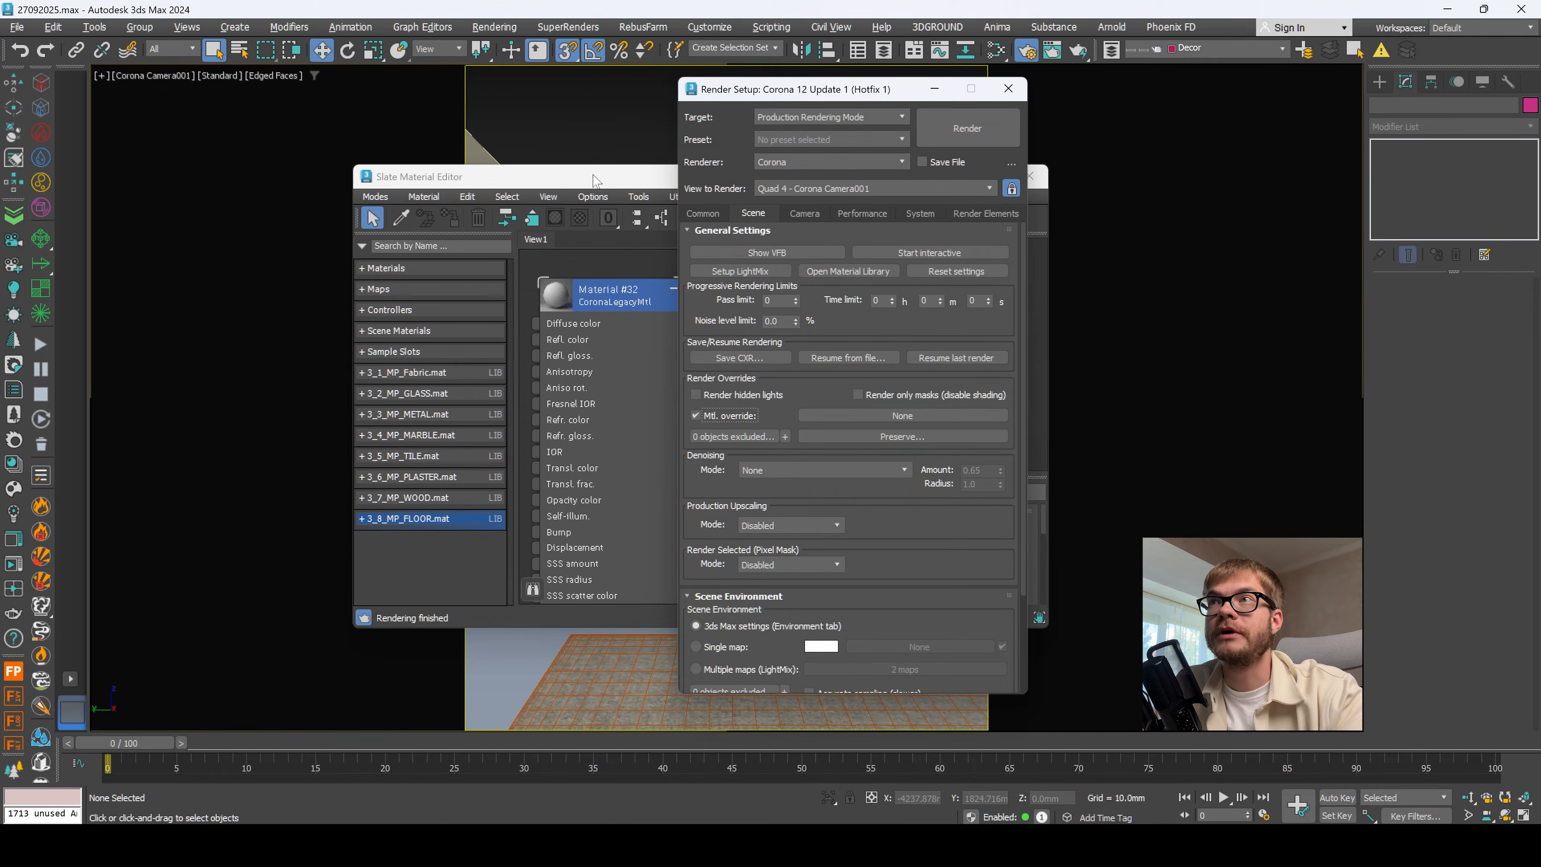
left_click_drag(593, 175, 389, 185)
left_click_drag(834, 90, 964, 105)
left_click_drag(484, 488, 1025, 428)
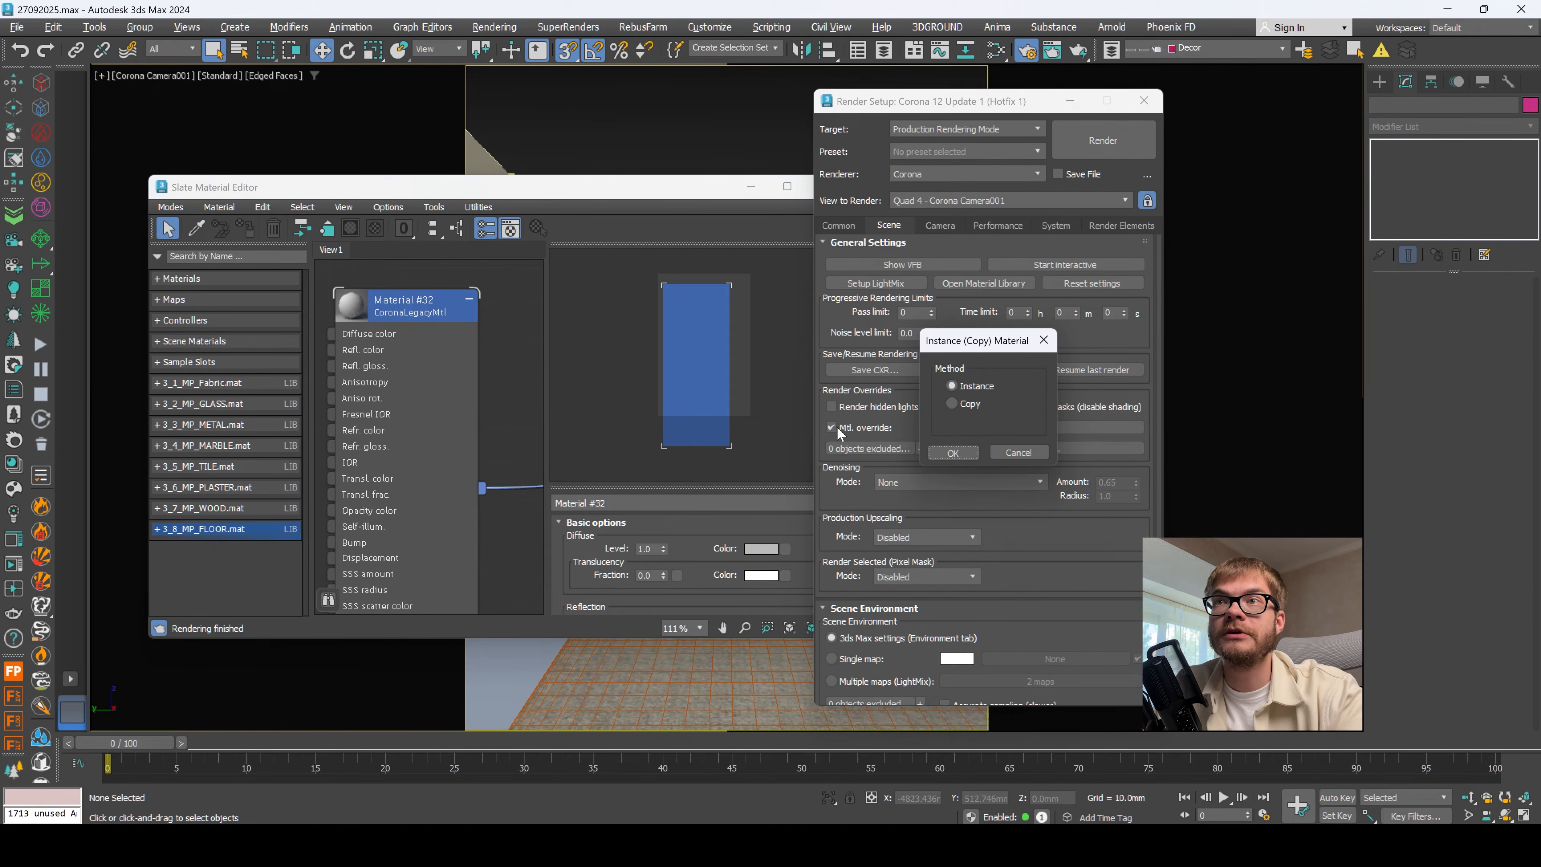
left_click(951, 453)
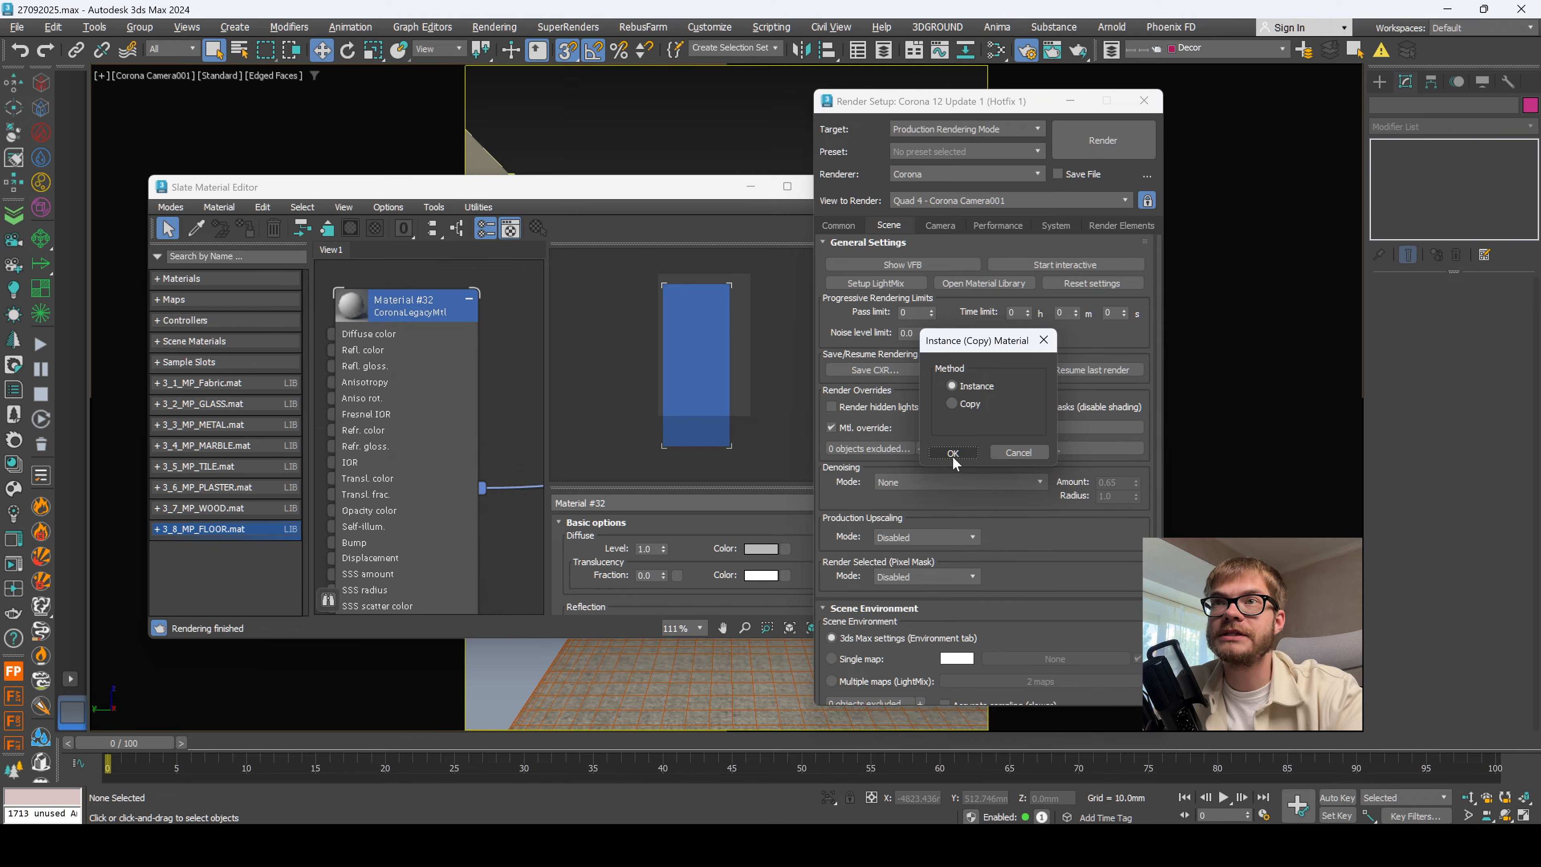
Step: Add a CoronaSky map to the material graph, placing its node below the legacy material
scroll(446, 419, "down", 4)
left_click_drag(481, 458, 471, 193)
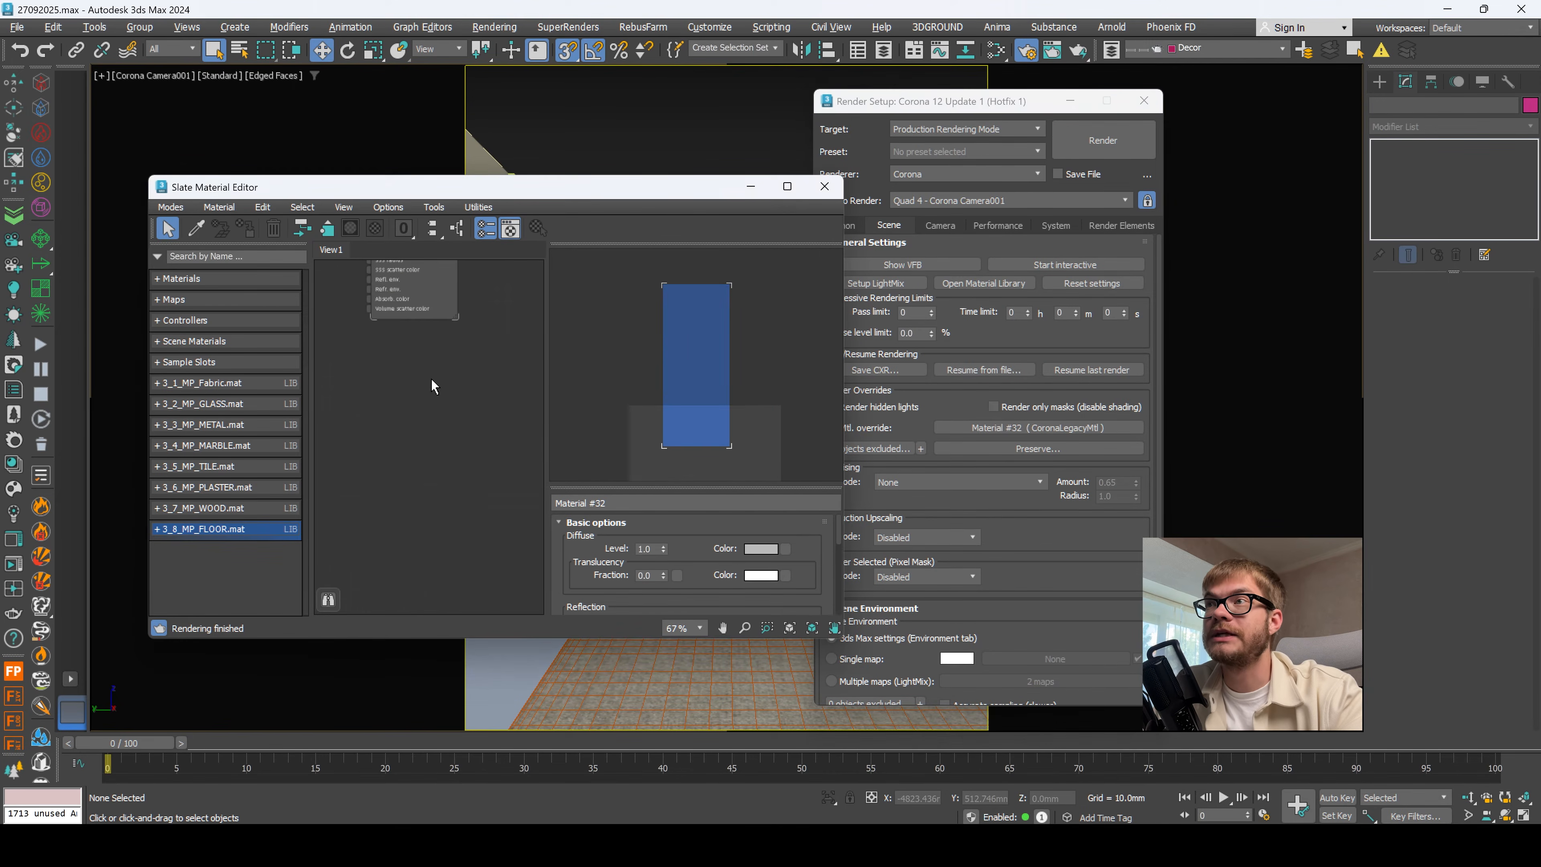
right_click(420, 377)
mouse_move(517, 410)
mouse_move(627, 480)
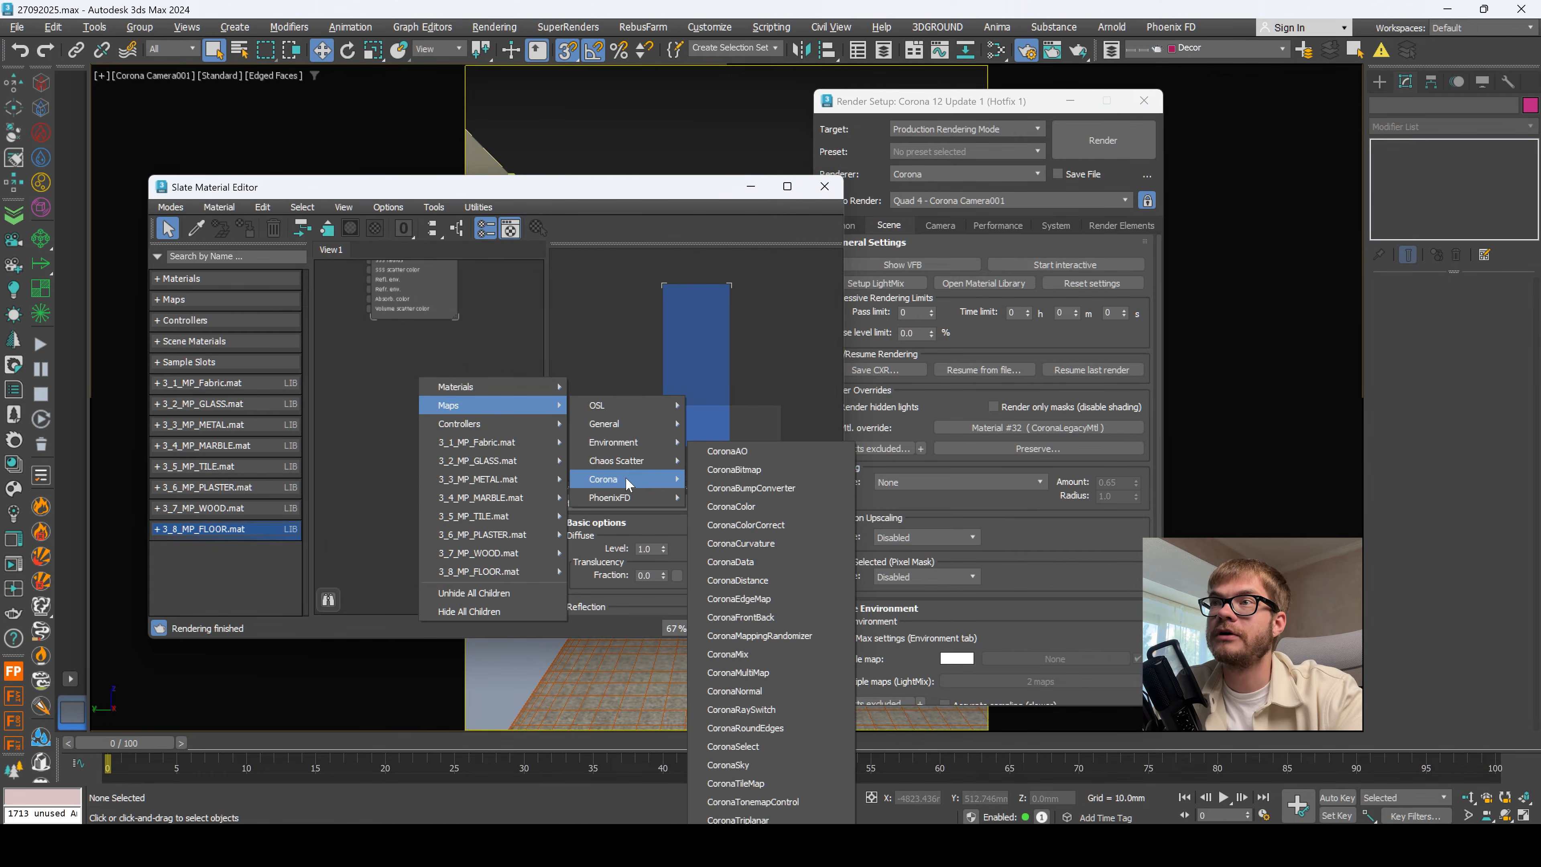
left_click(776, 766)
scroll(433, 386, "up", 4)
scroll(434, 389, "down", 4)
middle_click_drag(472, 433, 506, 469)
left_click_drag(479, 422, 351, 432)
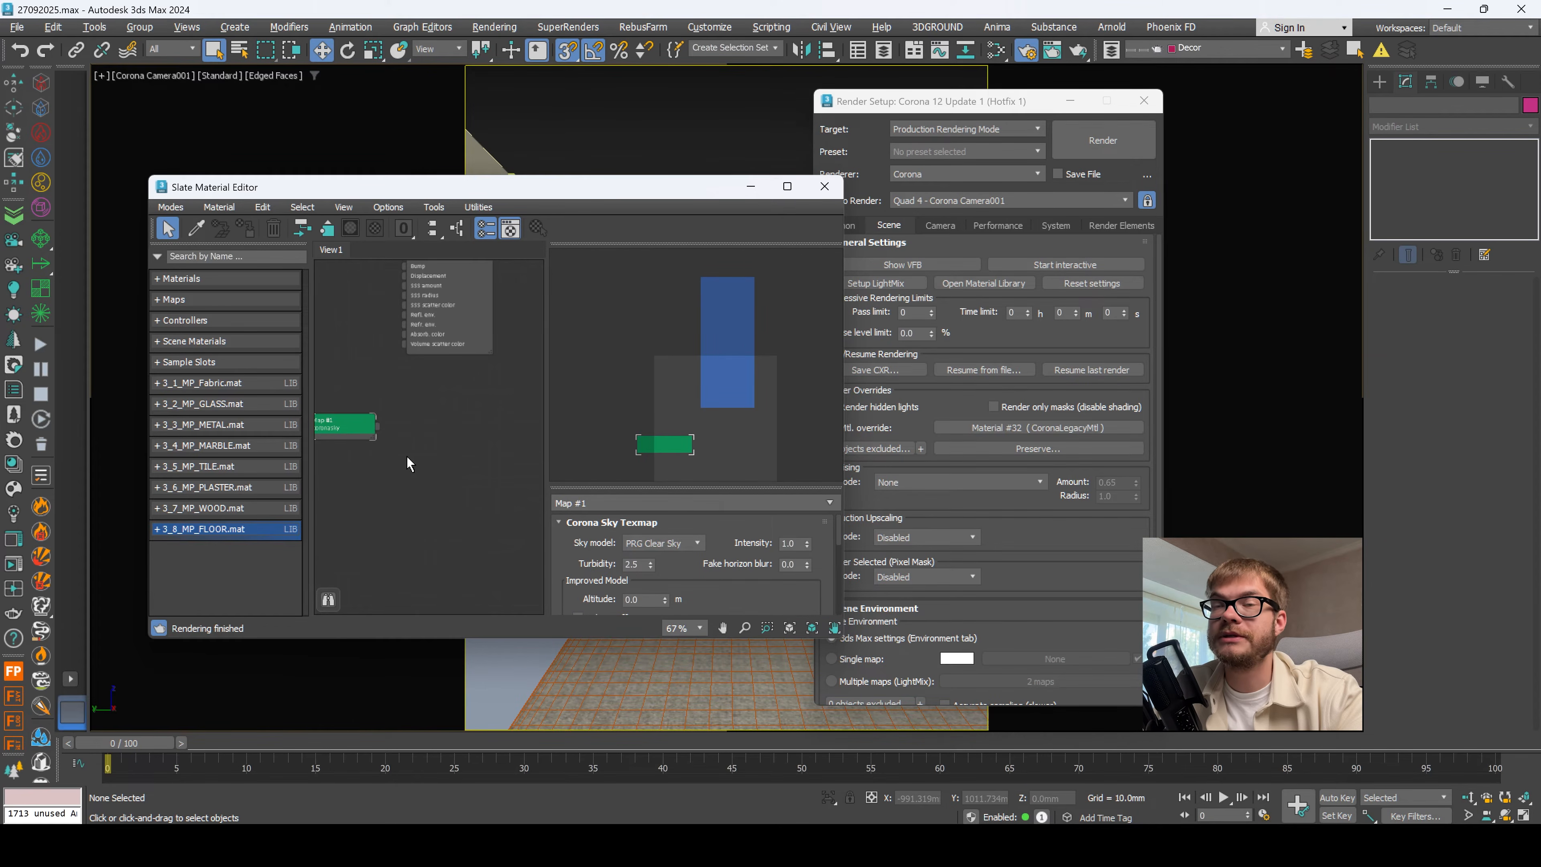
middle_click_drag(407, 456, 438, 472)
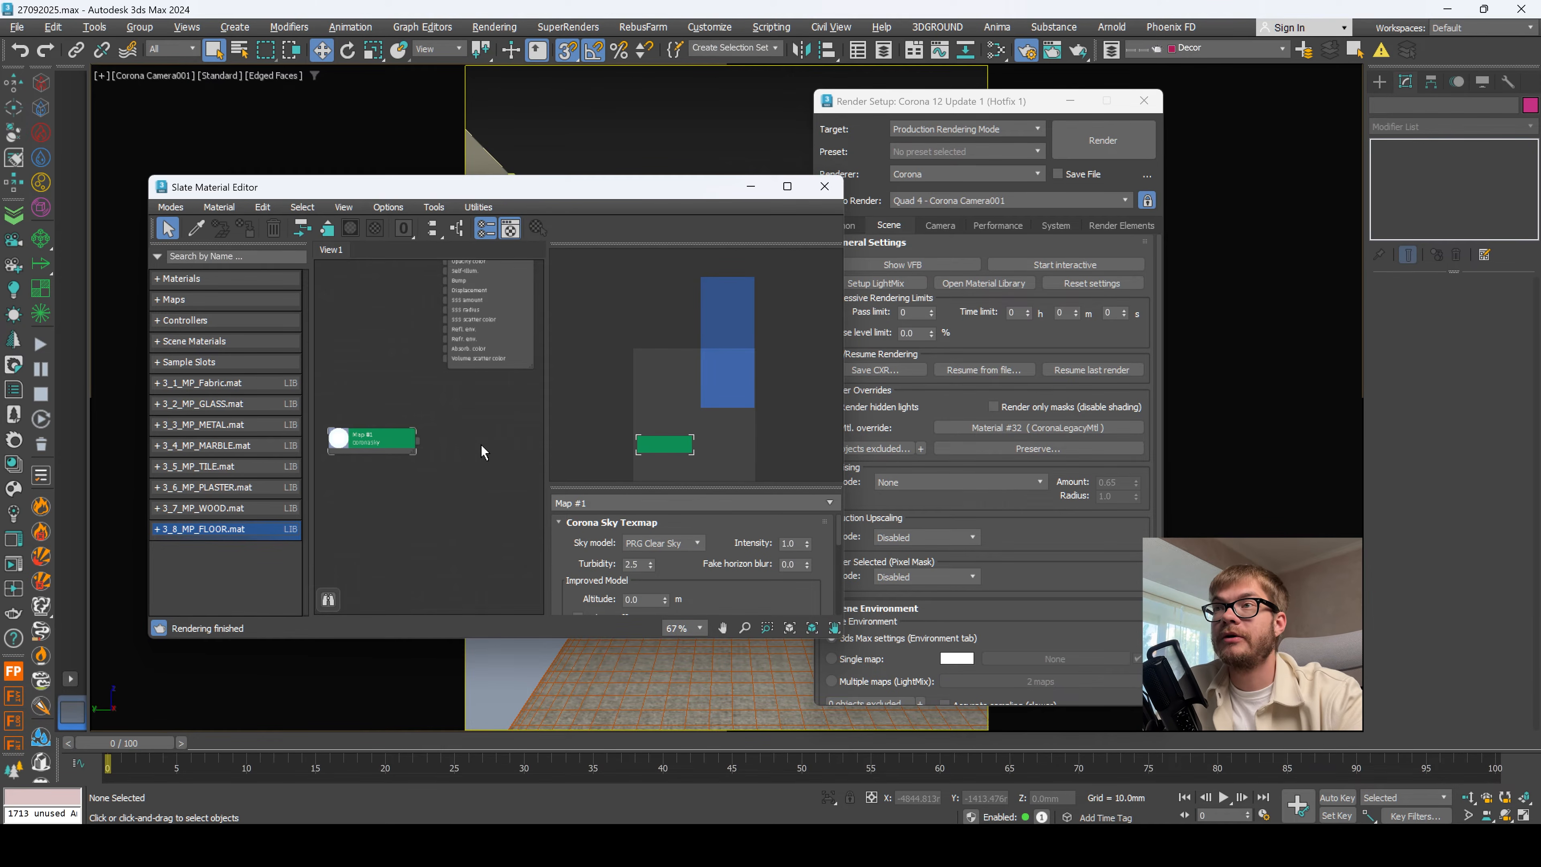
Step: Enlarge the material editor window and set the CoronaSky map's turbidity to 1.7
left_click(377, 447)
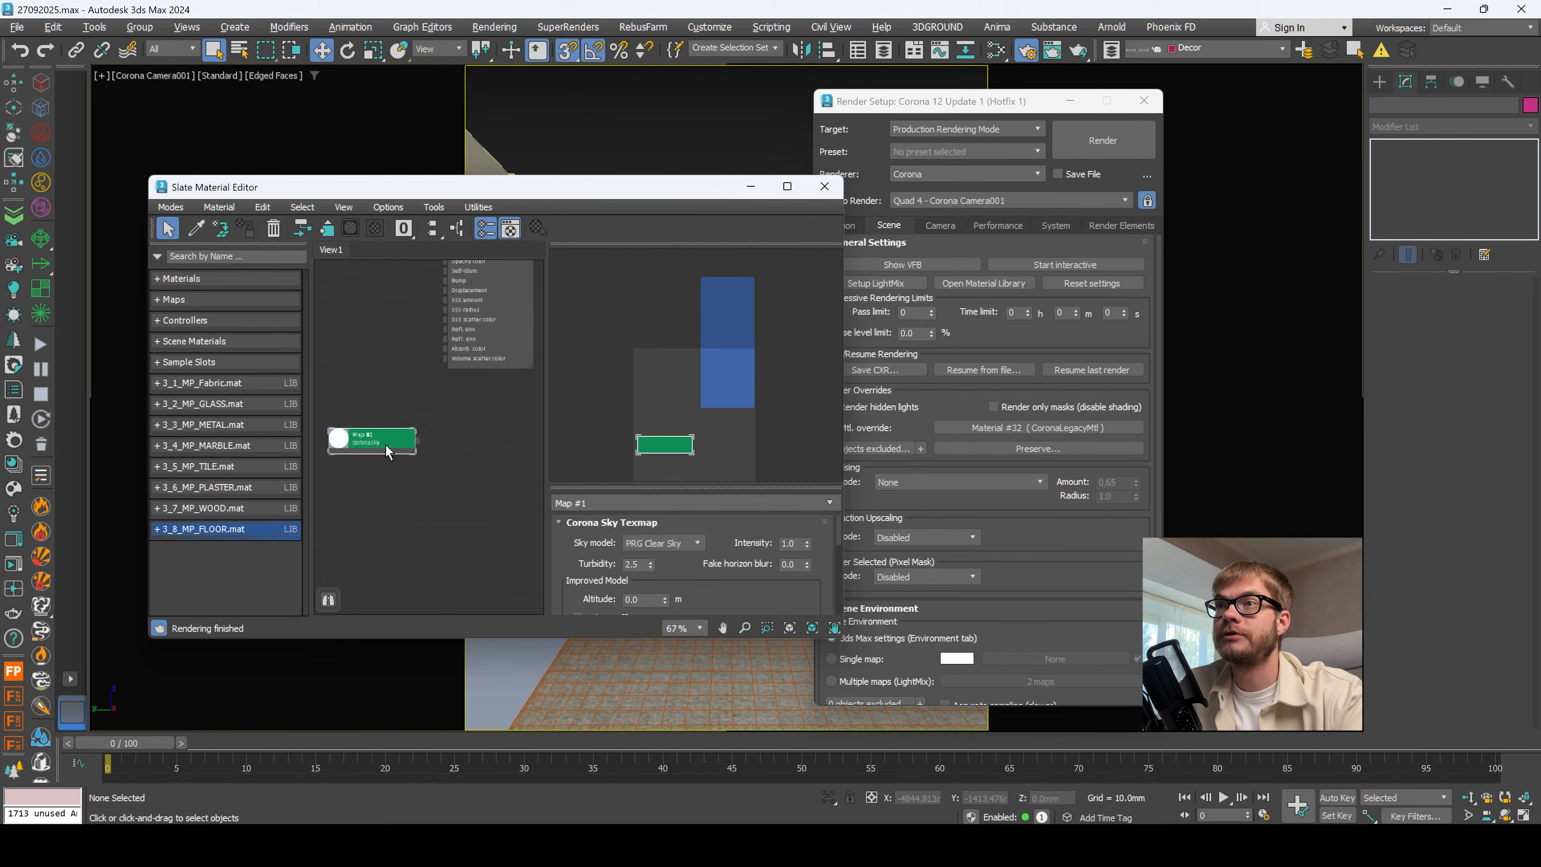
left_click_drag(674, 637, 674, 776)
left_click_drag(619, 187, 642, 94)
scroll(622, 546, "up", 2)
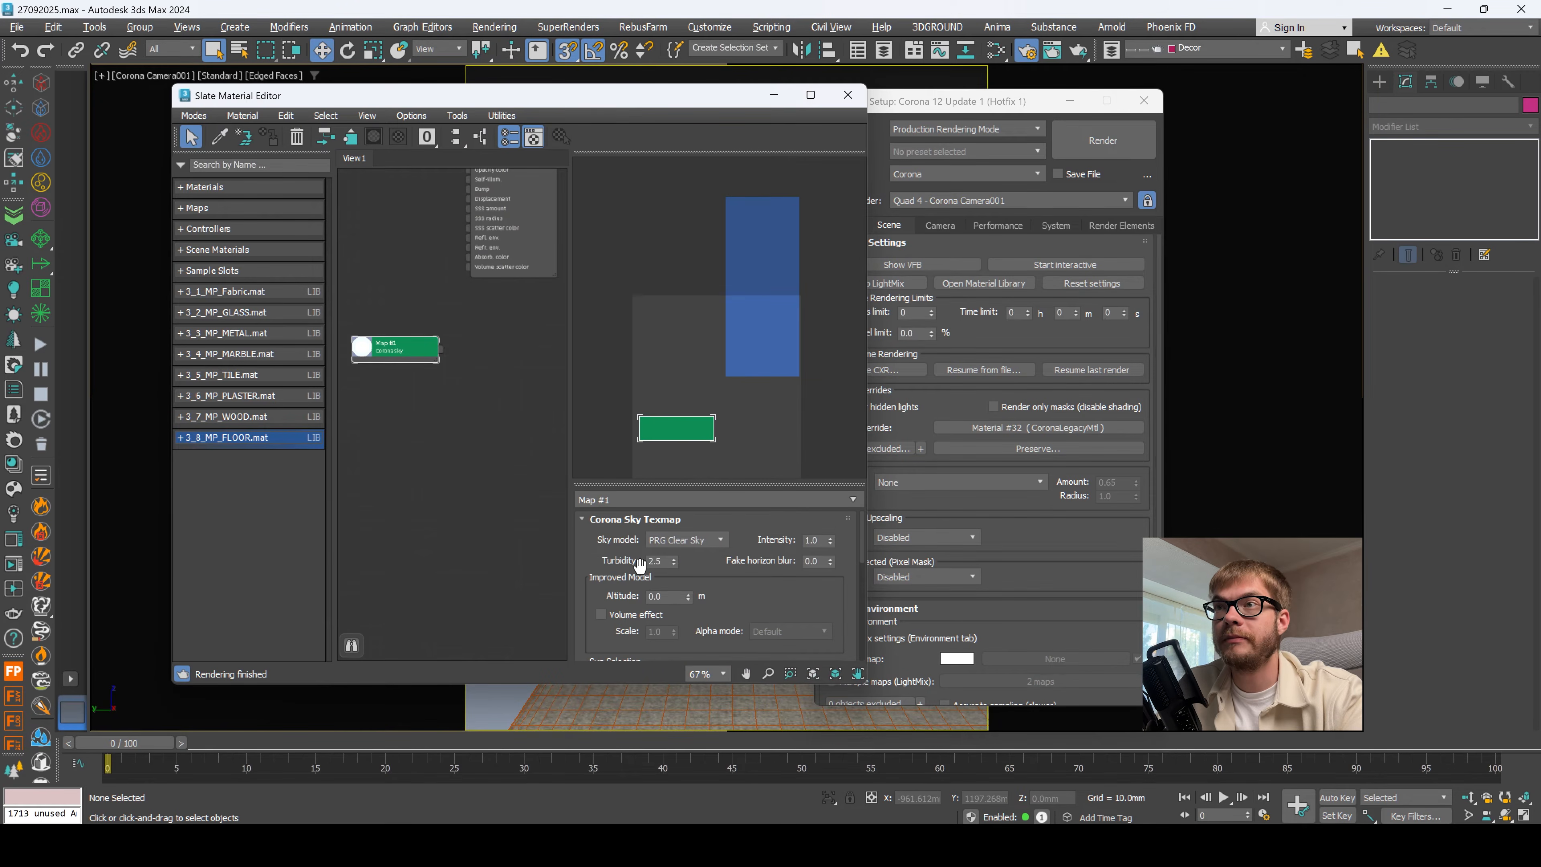
left_click_drag(674, 563, 640, 567)
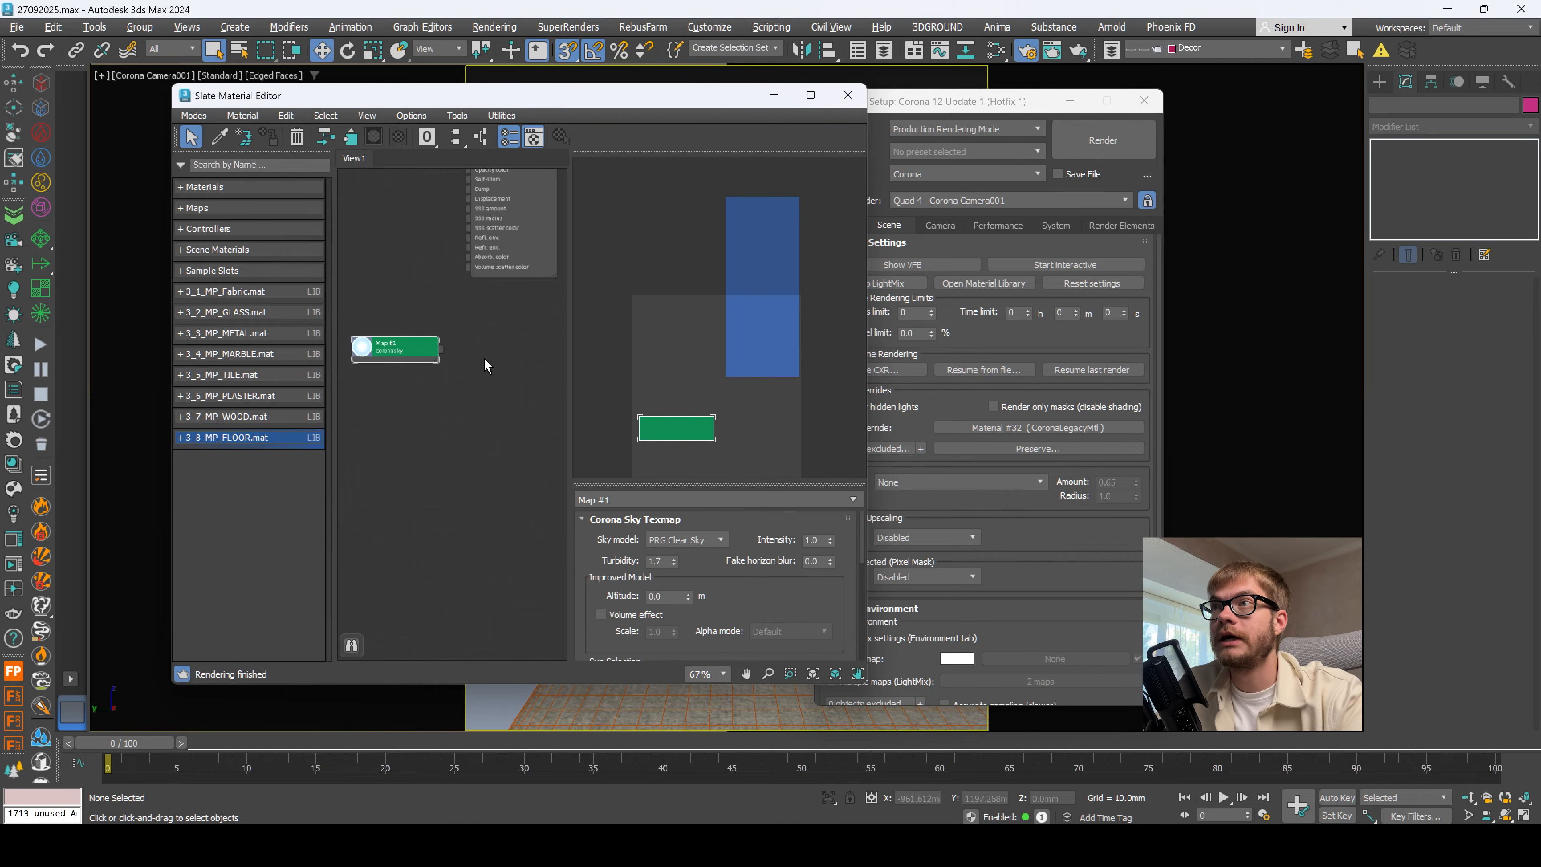
Step: Connect the CoronaSky map's output to a new Color Correction map
scroll(447, 347, "up", 3)
left_click_drag(436, 353, 490, 383)
mouse_move(517, 411)
mouse_move(677, 430)
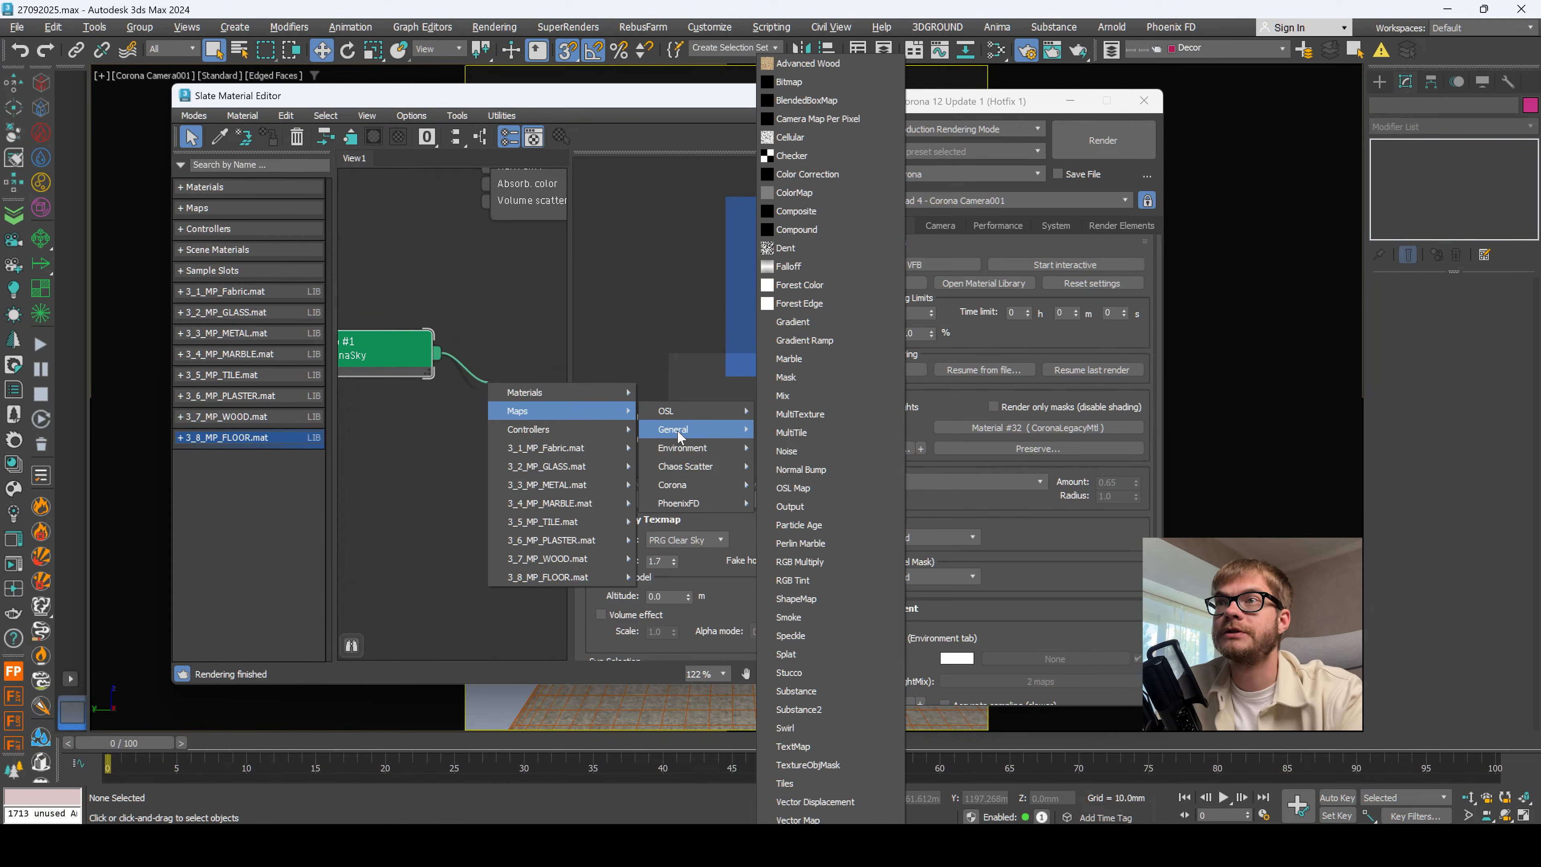
left_click(834, 173)
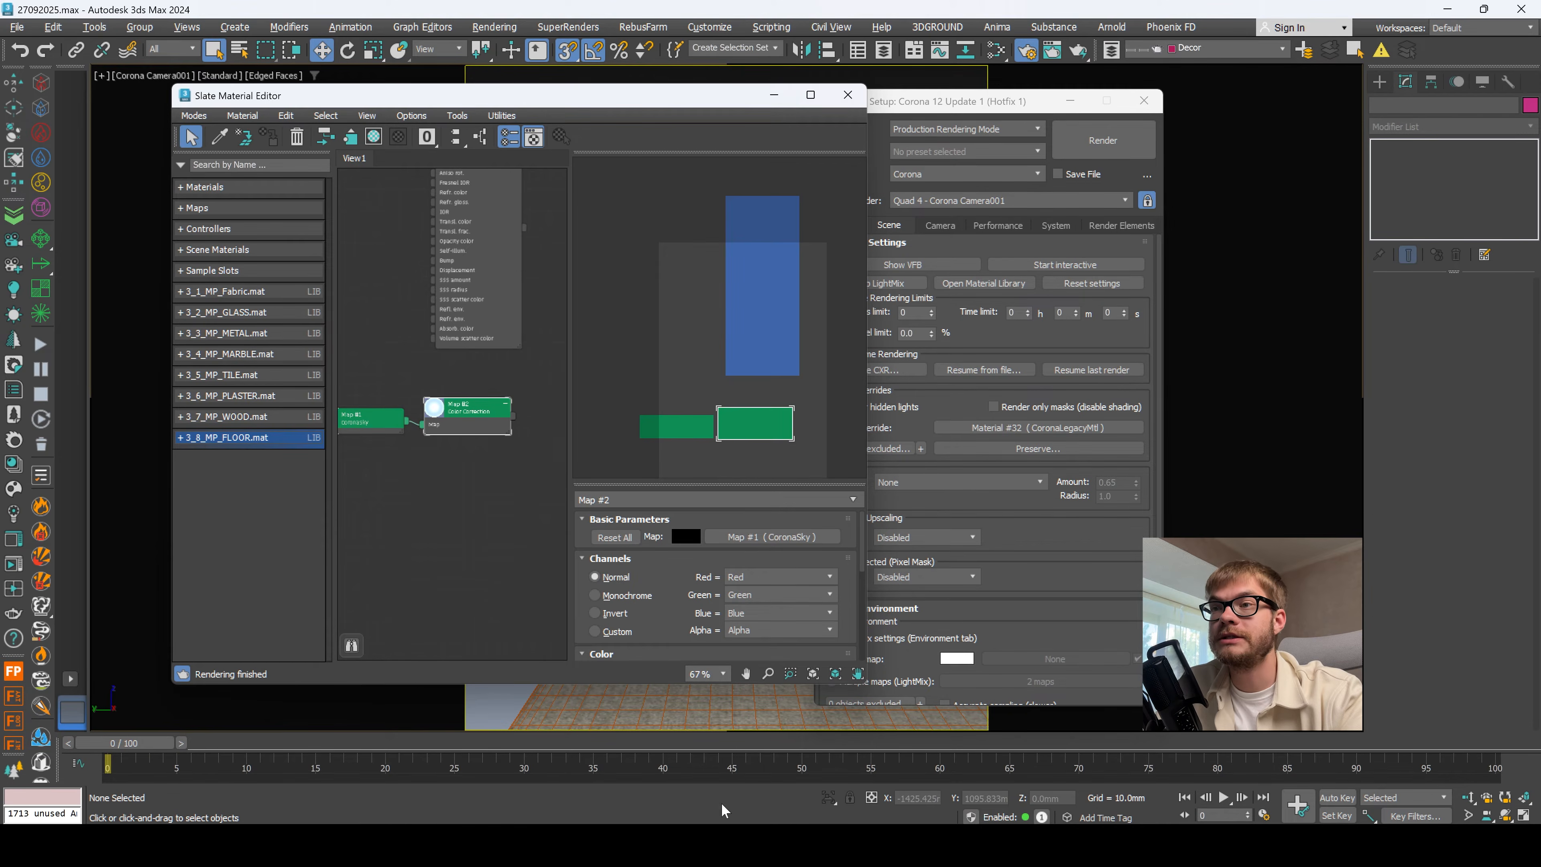
Step: Desaturate the sky fully by setting the Color Correction map's saturation to -100, and enlarge its node preview
left_click(418, 845)
middle_click_drag(422, 510, 463, 513)
left_click_drag(693, 592, 700, 468)
left_click_drag(715, 614, 614, 601)
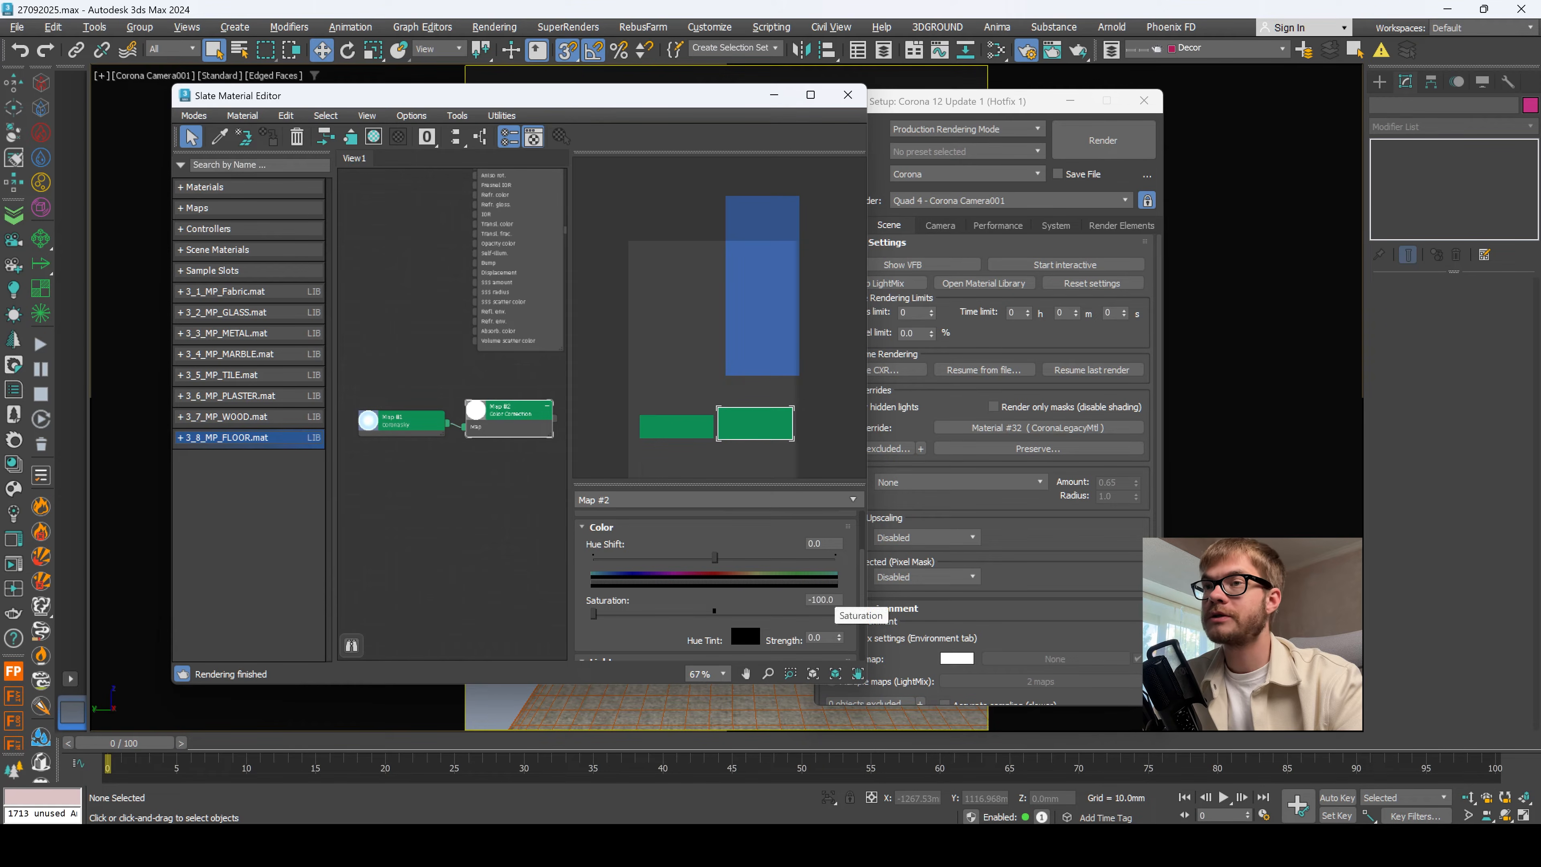
double_click(479, 417)
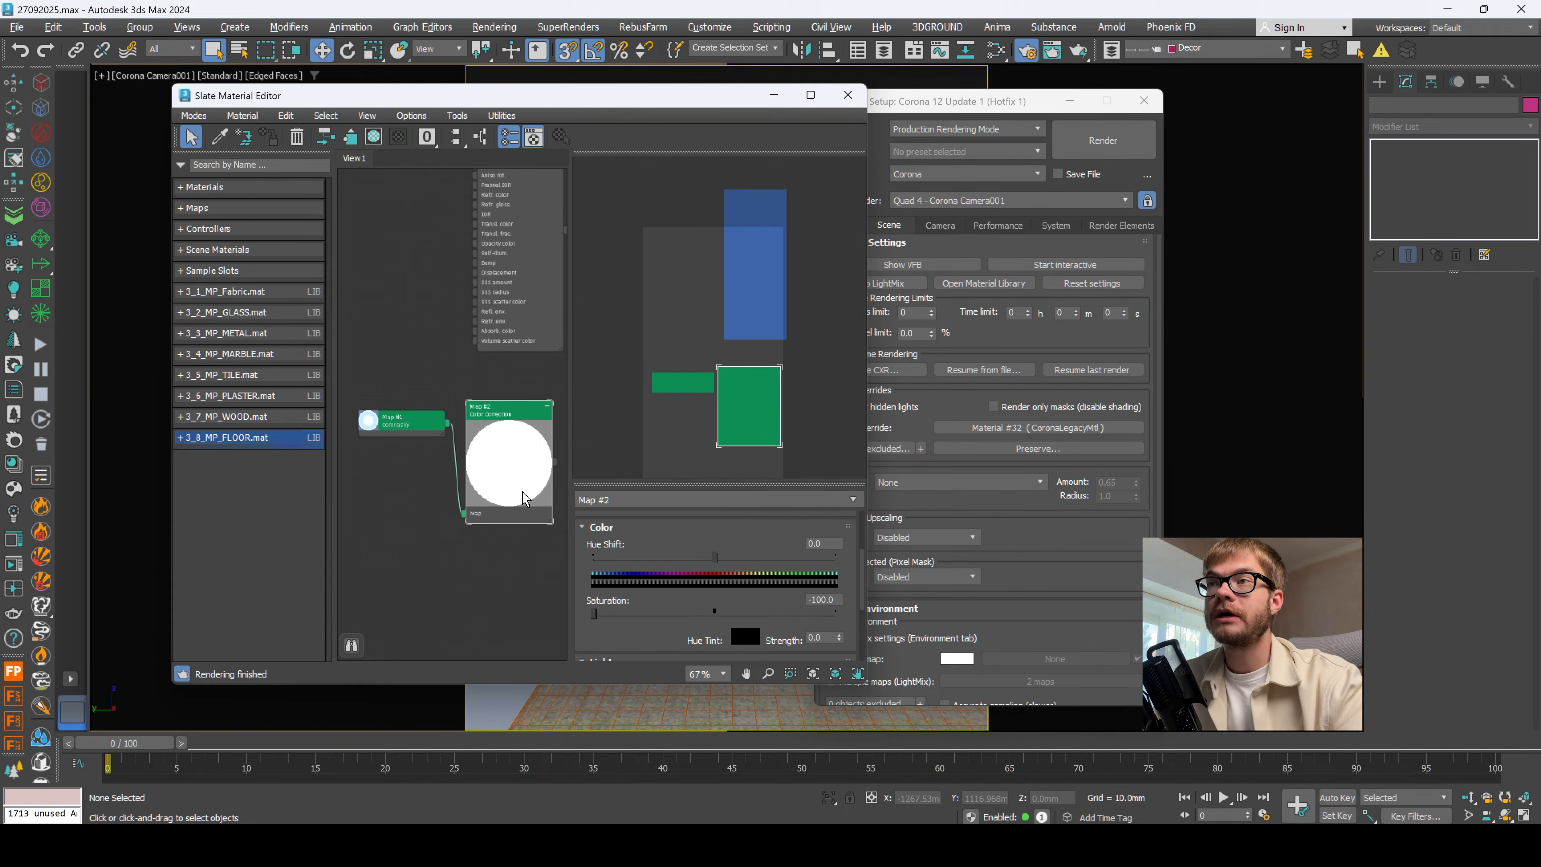
scroll(480, 571, "down", 2)
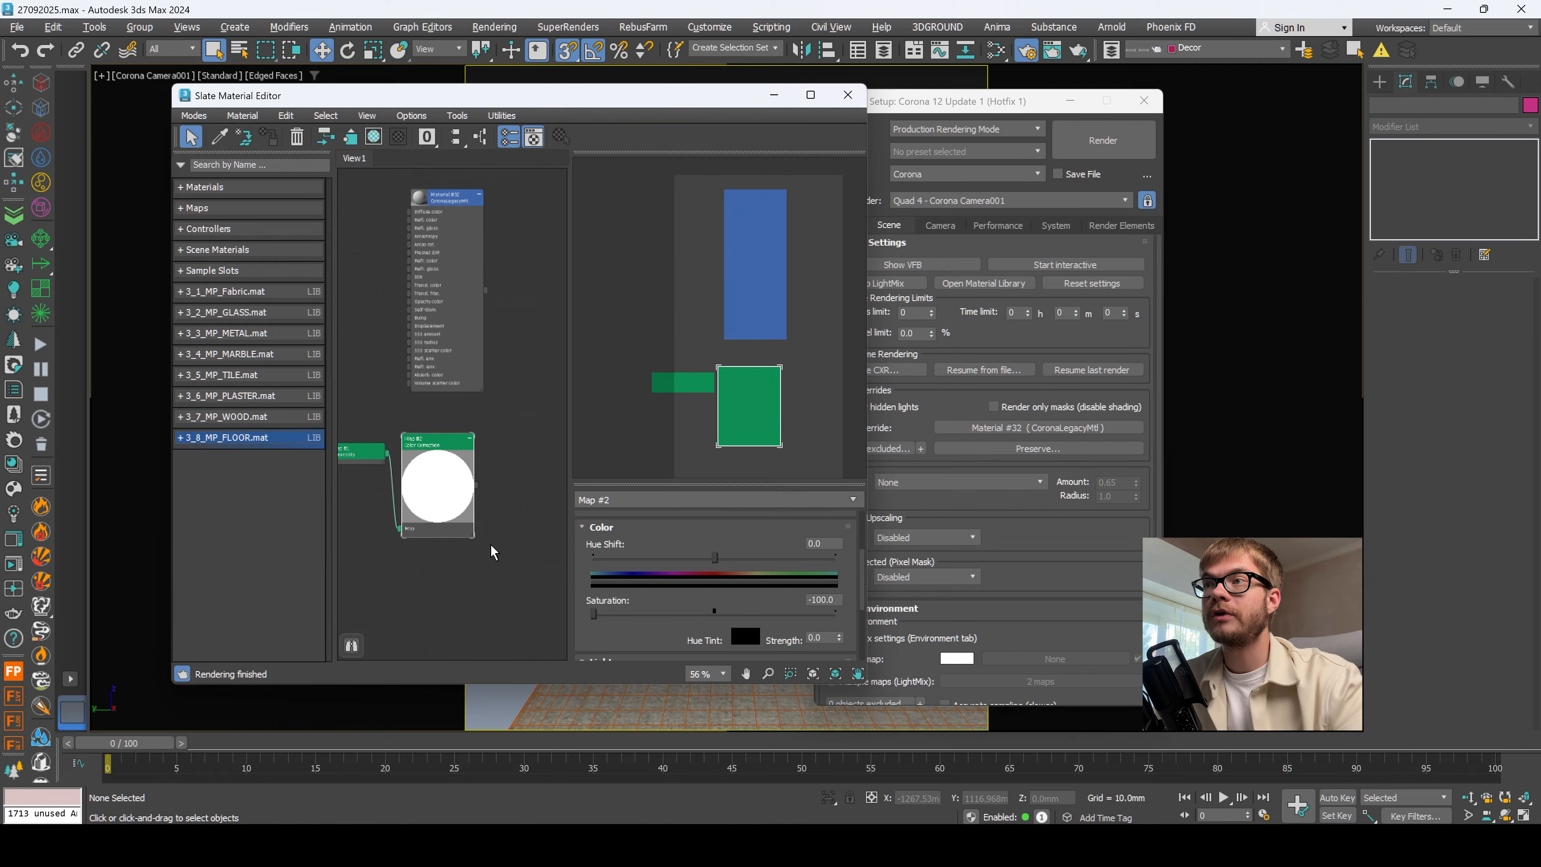
Step: Switch the scene environment to a single map and assign the Color Correction map to it as an instance
left_click_drag(971, 100, 1045, 80)
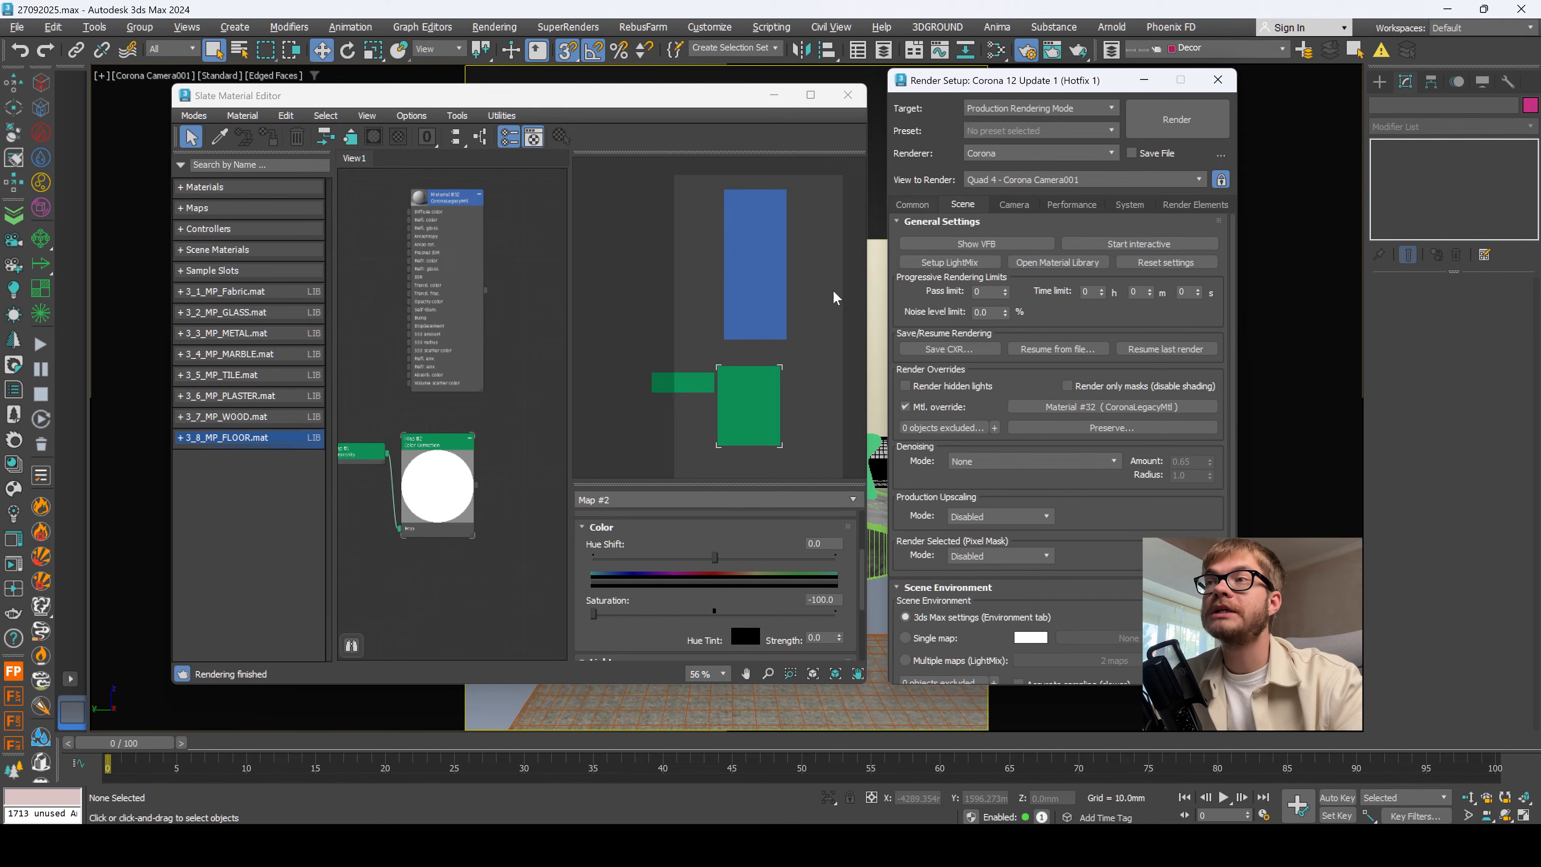
scroll(1099, 568, "down", 3)
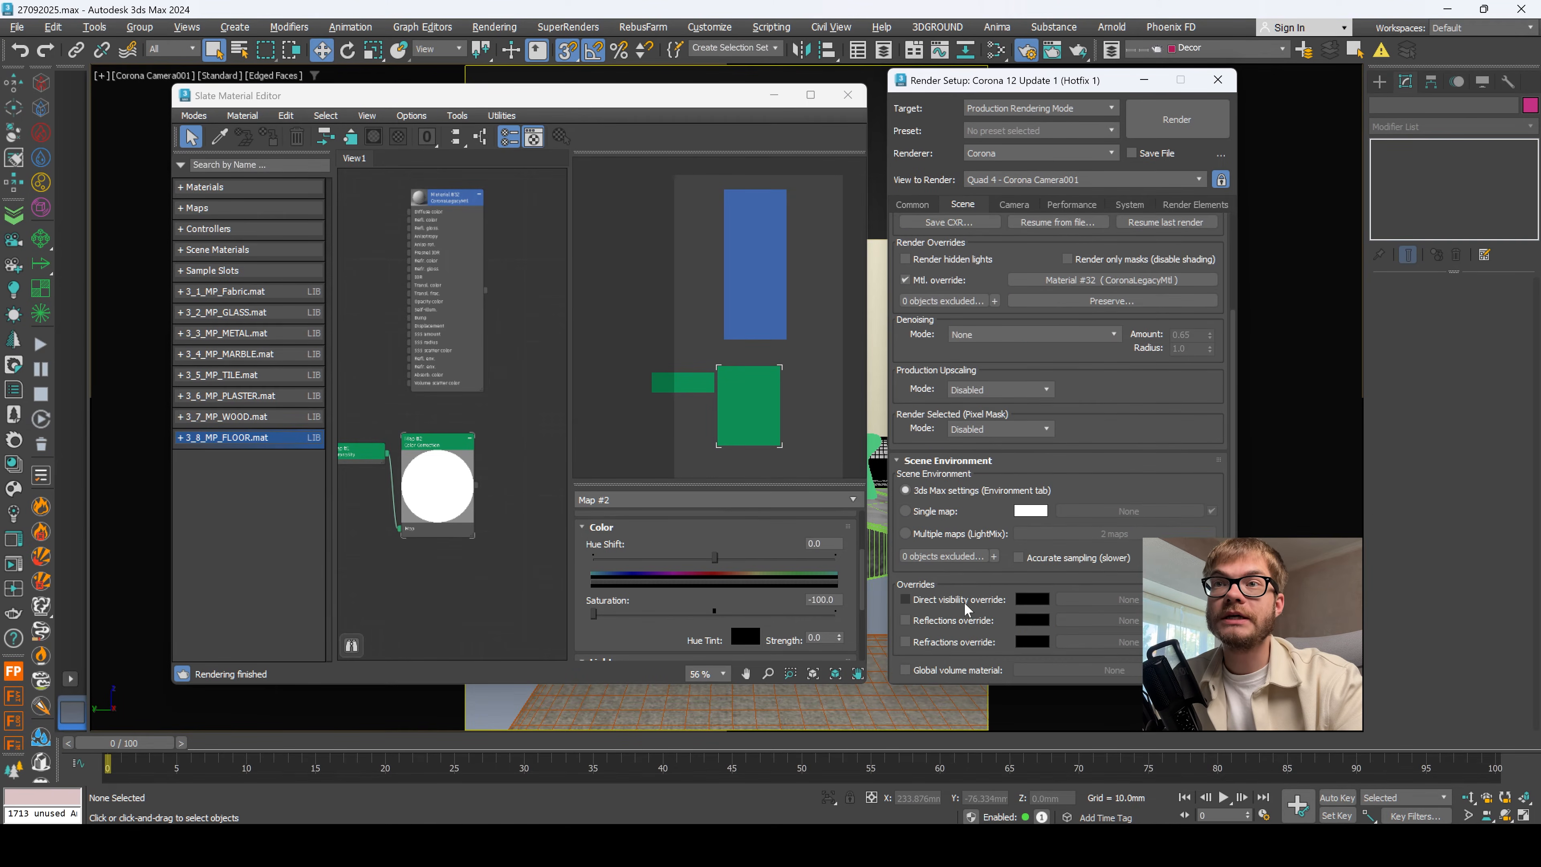
left_click(941, 513)
left_click_drag(477, 486, 1129, 512)
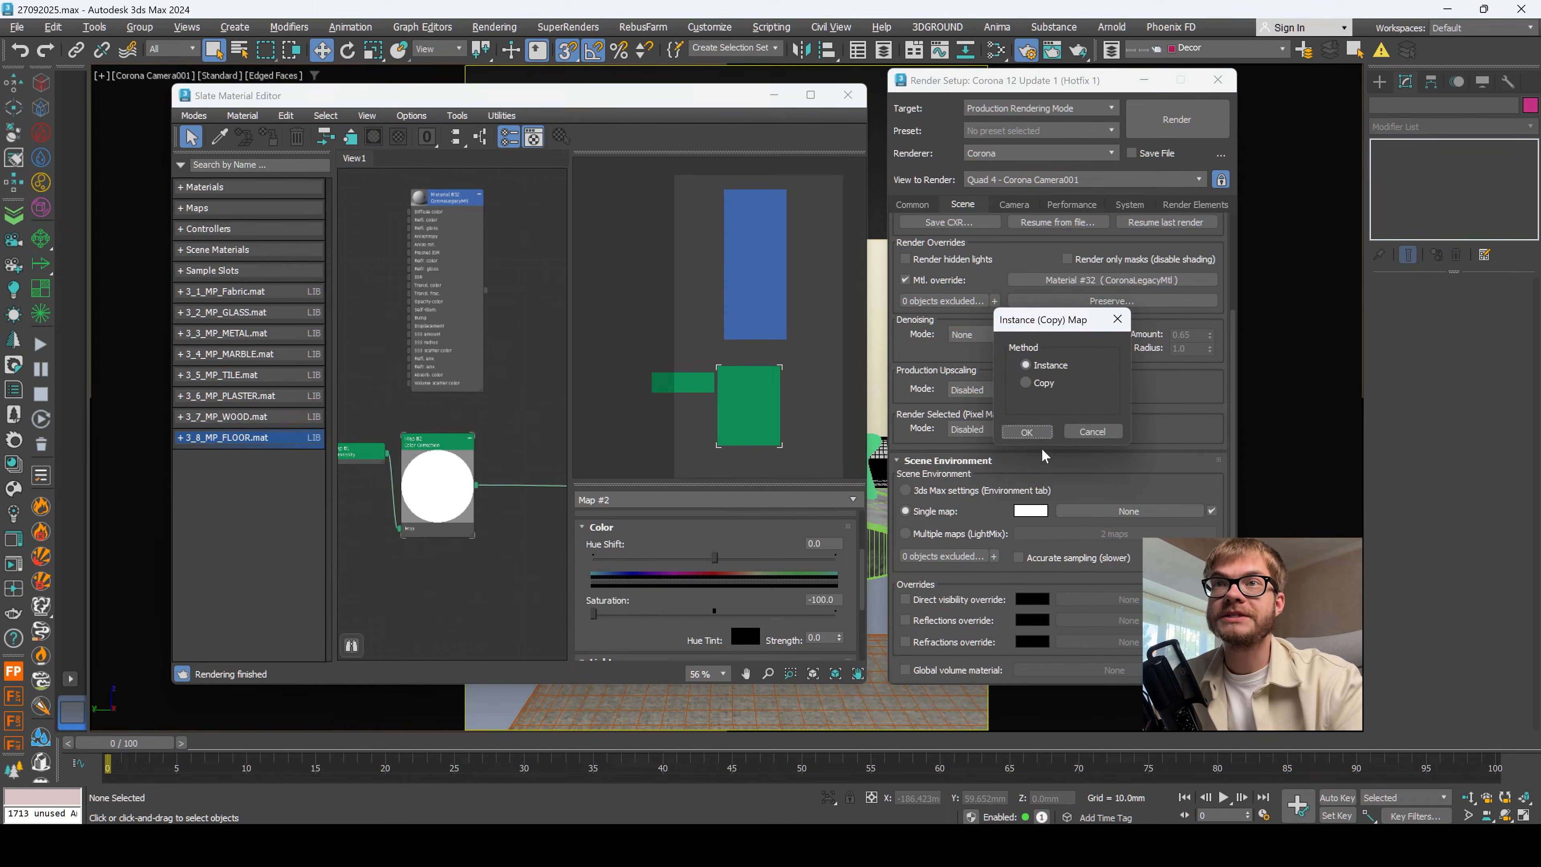
left_click(1027, 432)
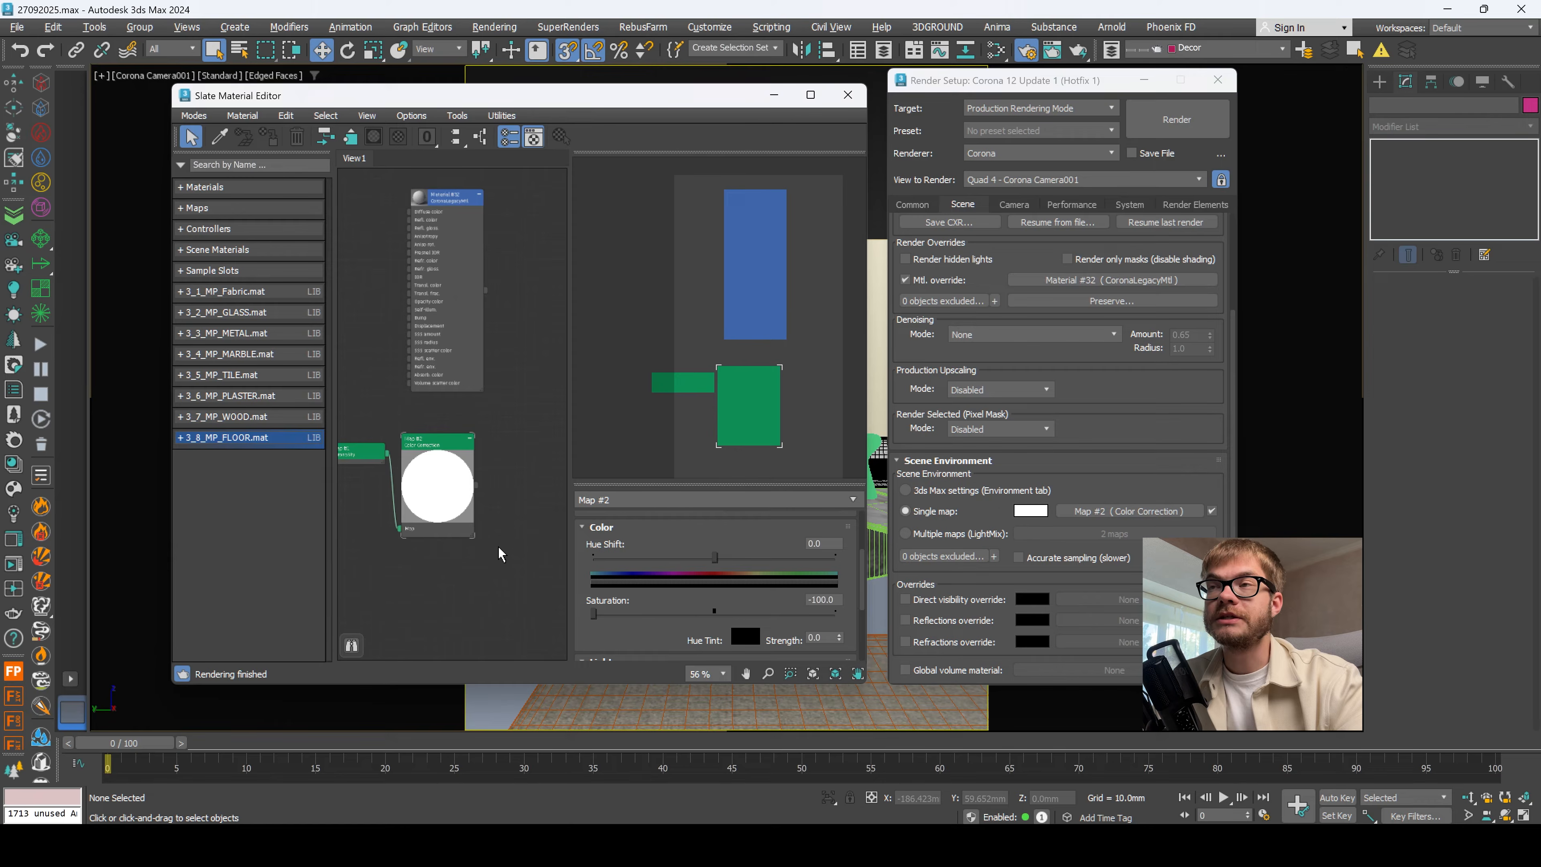
double_click(445, 467)
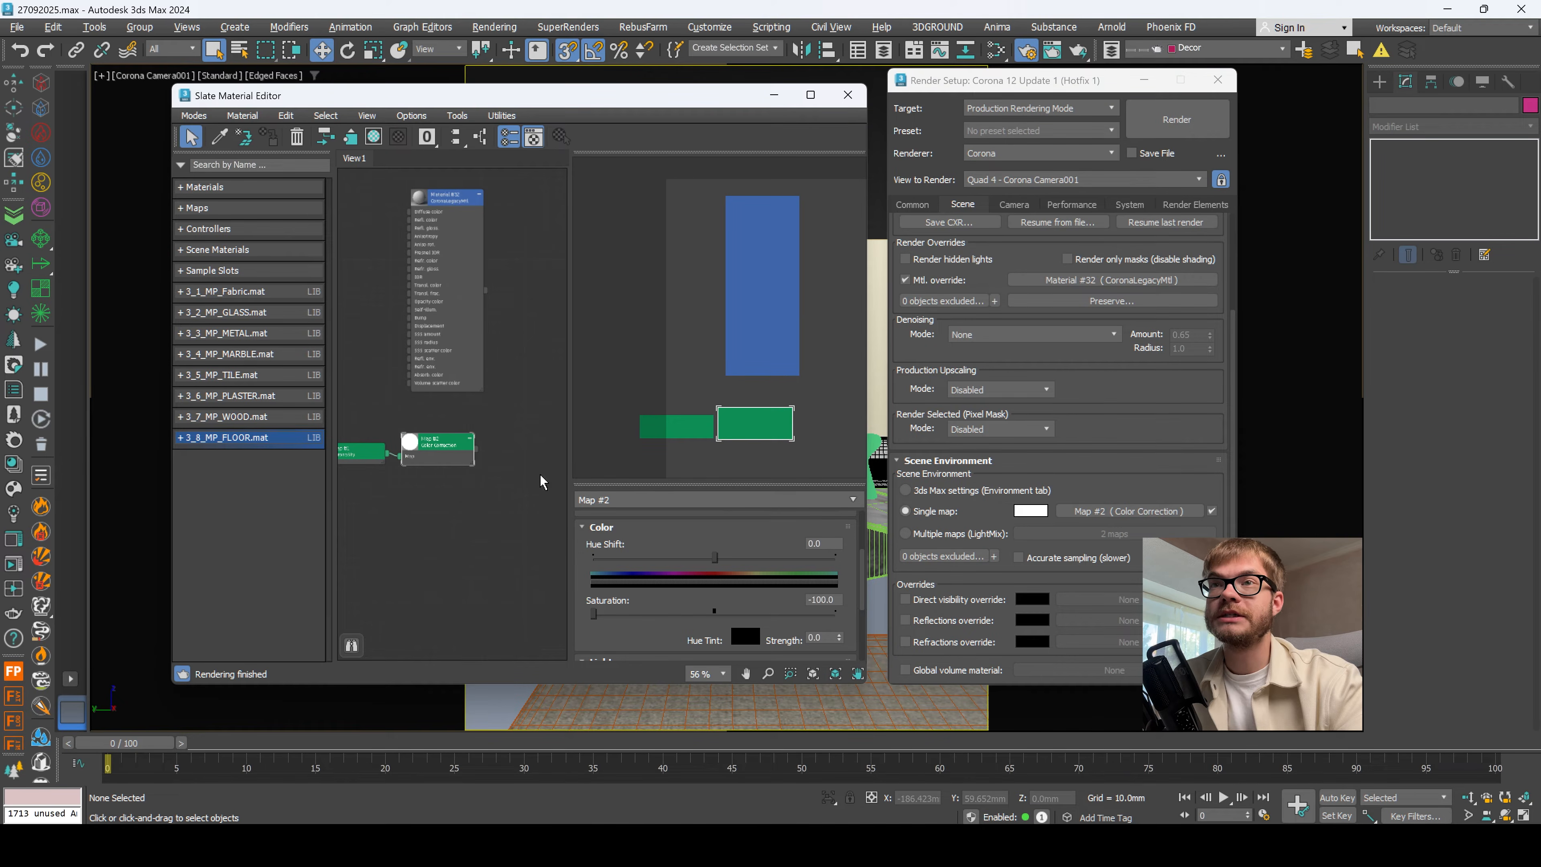
Step: Minimize the material editor and render setup, and start interactive rendering of the camera view in the Corona frame buffer
left_click(775, 95)
left_click(1144, 80)
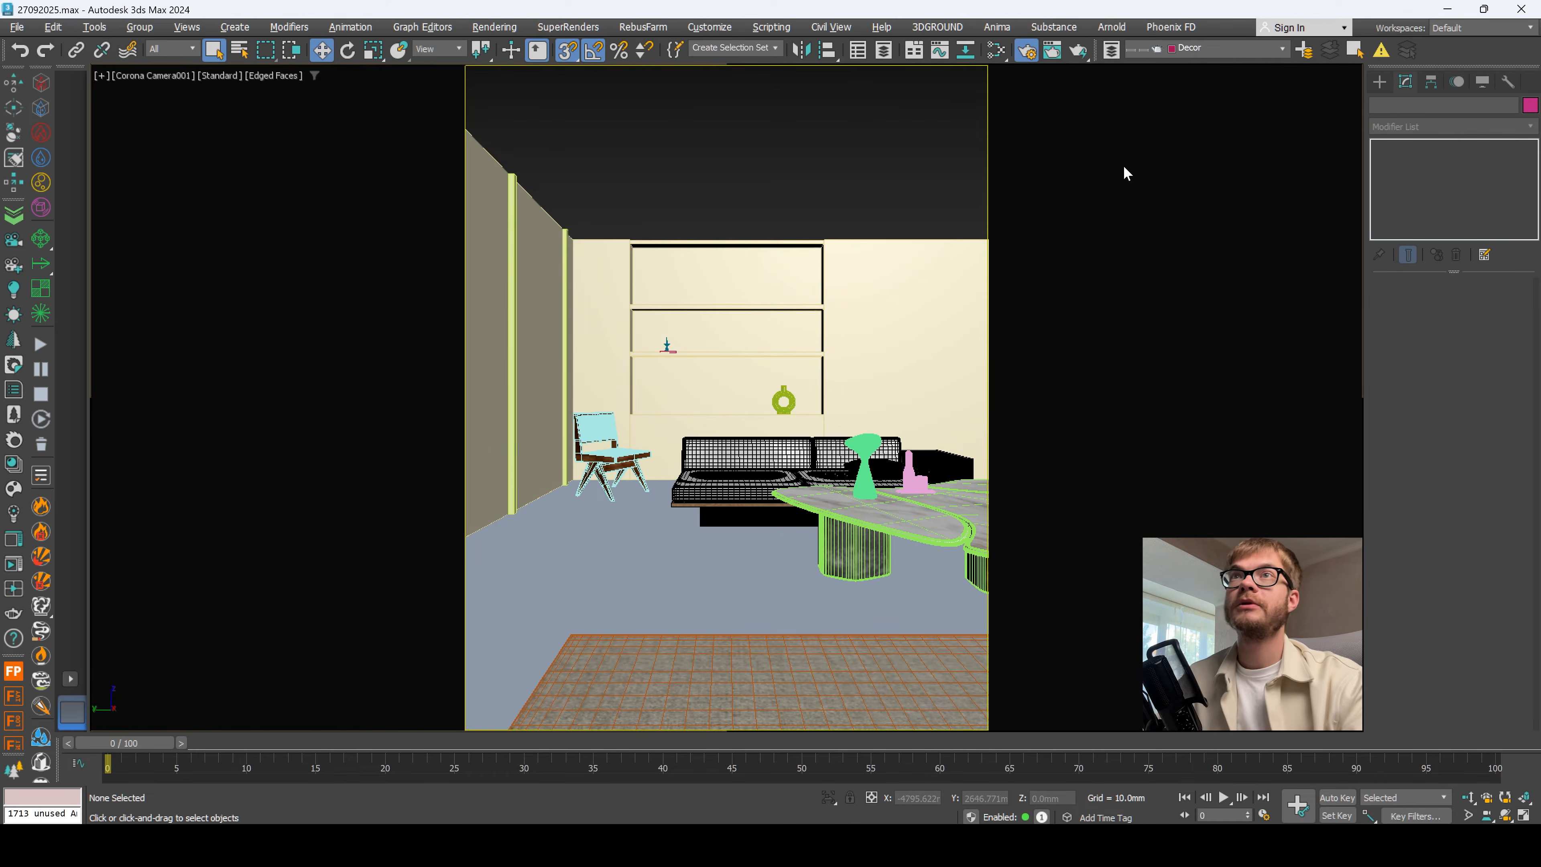
left_click(1408, 51)
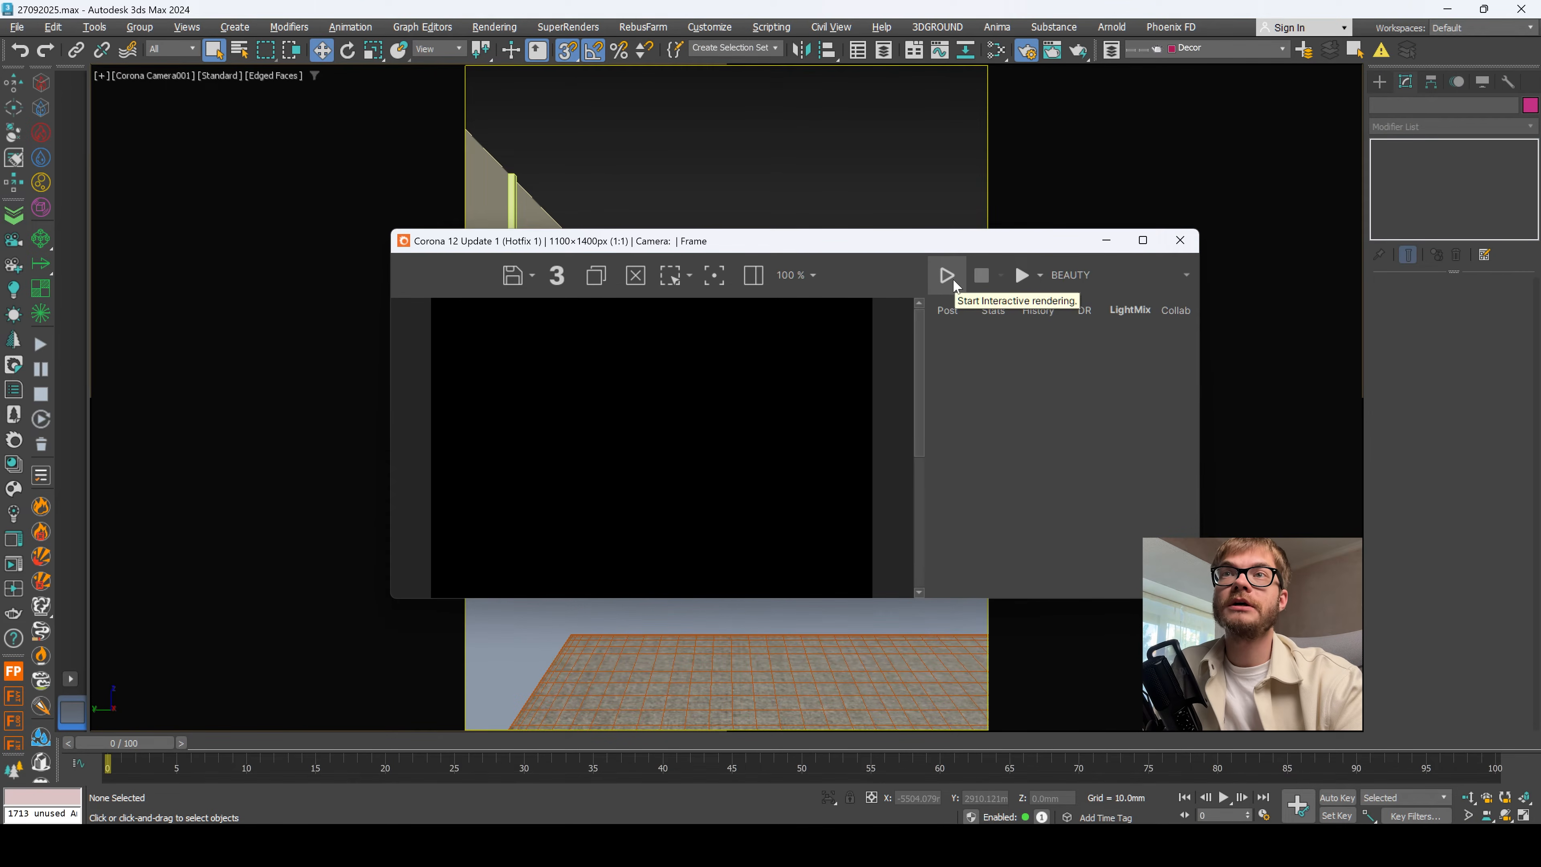
left_click(948, 275)
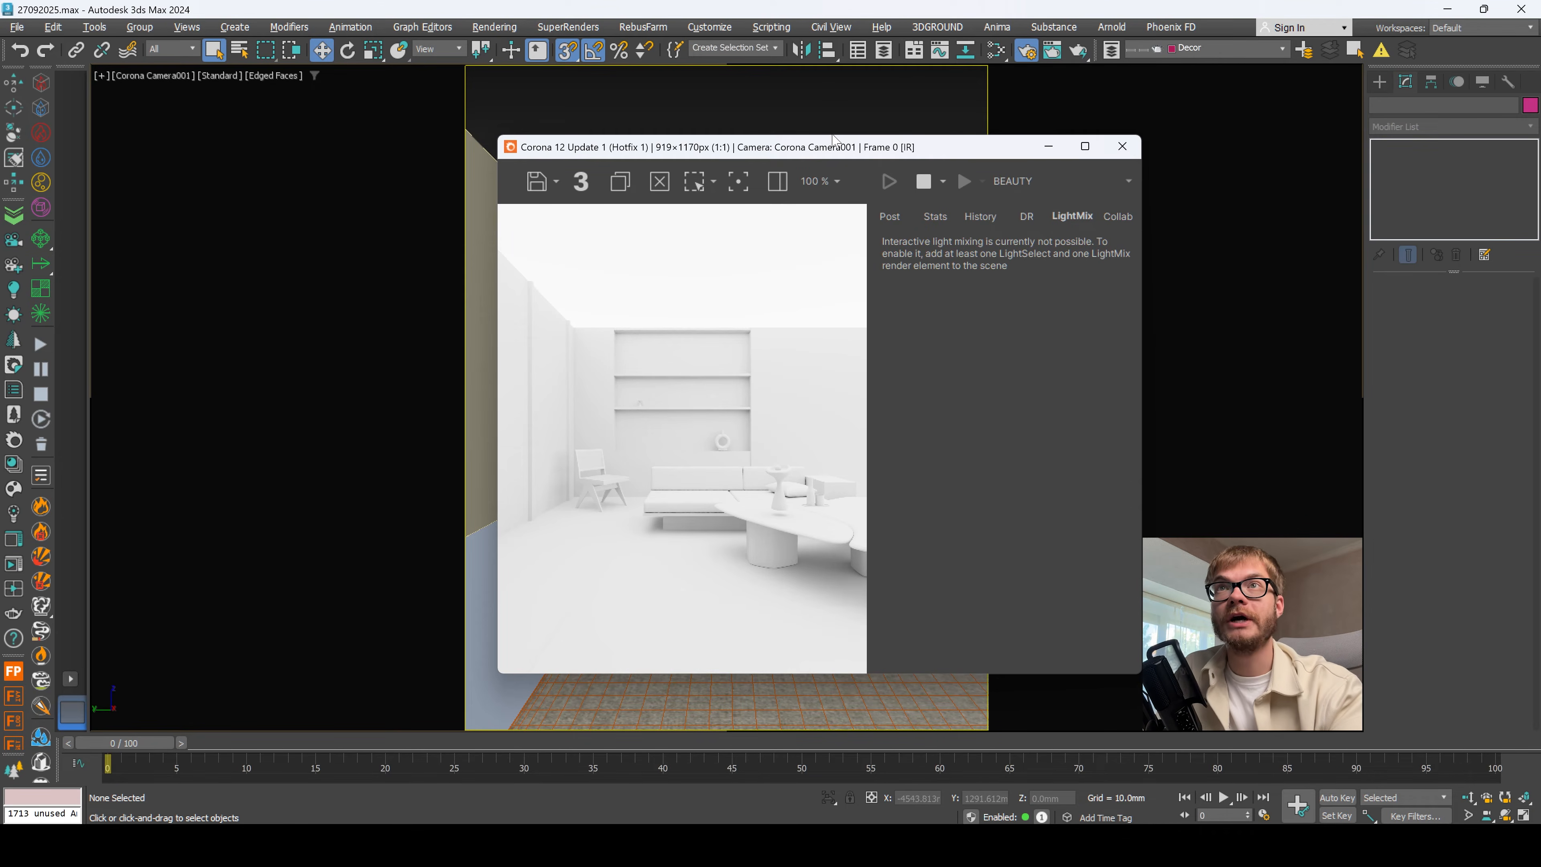
Step: Turn on the visibility of the Ceiling layer while the interactive render runs
left_click(1191, 50)
left_click(1132, 95)
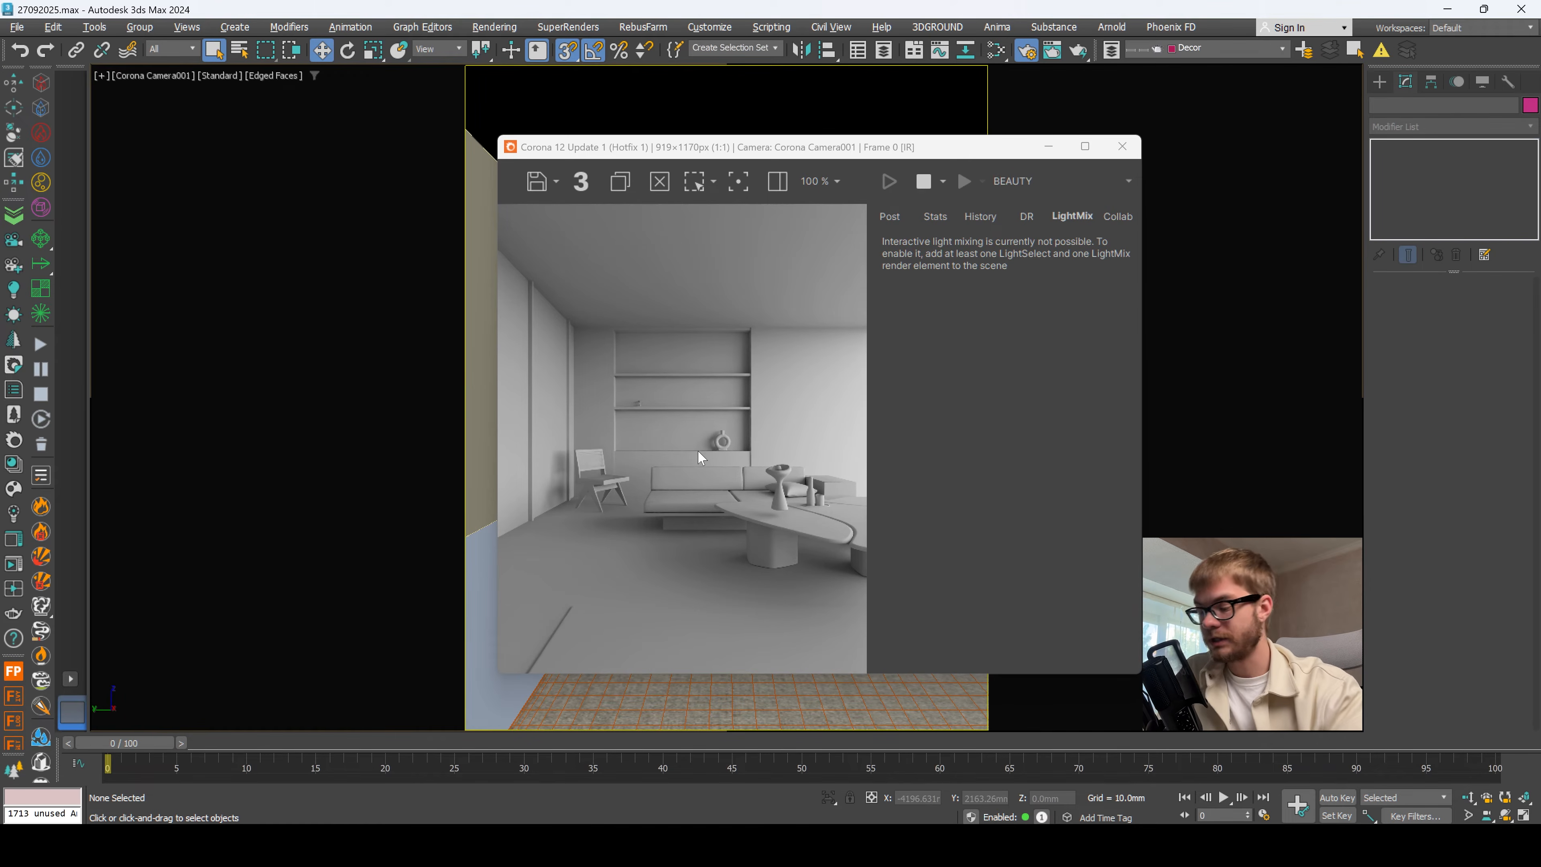
Step: Turn off denoising during interactive rendering in the Corona performance settings
left_click(1027, 53)
left_click(1028, 206)
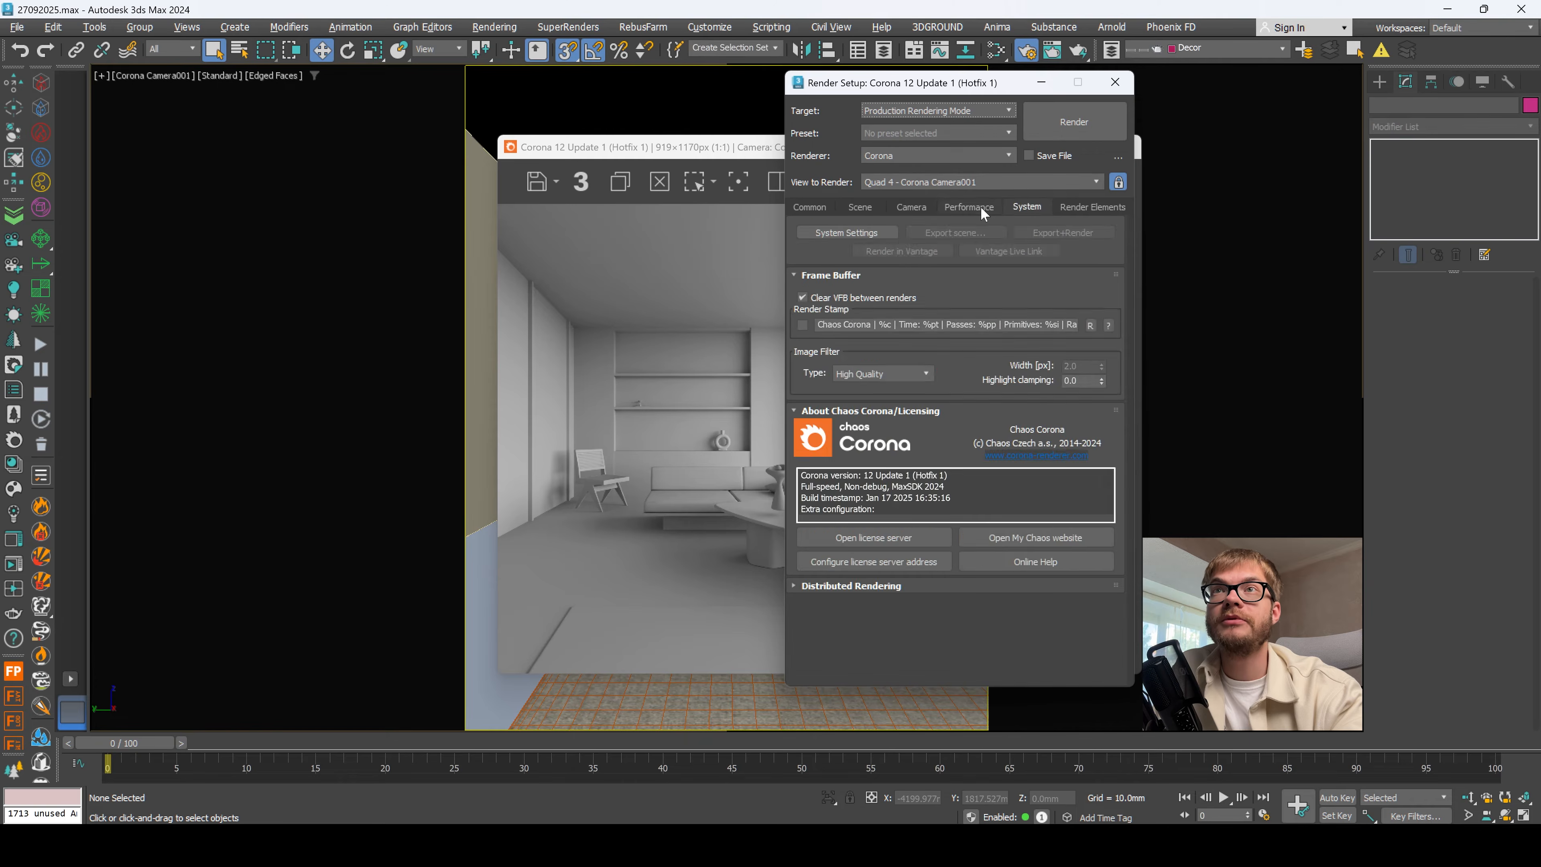
left_click(982, 209)
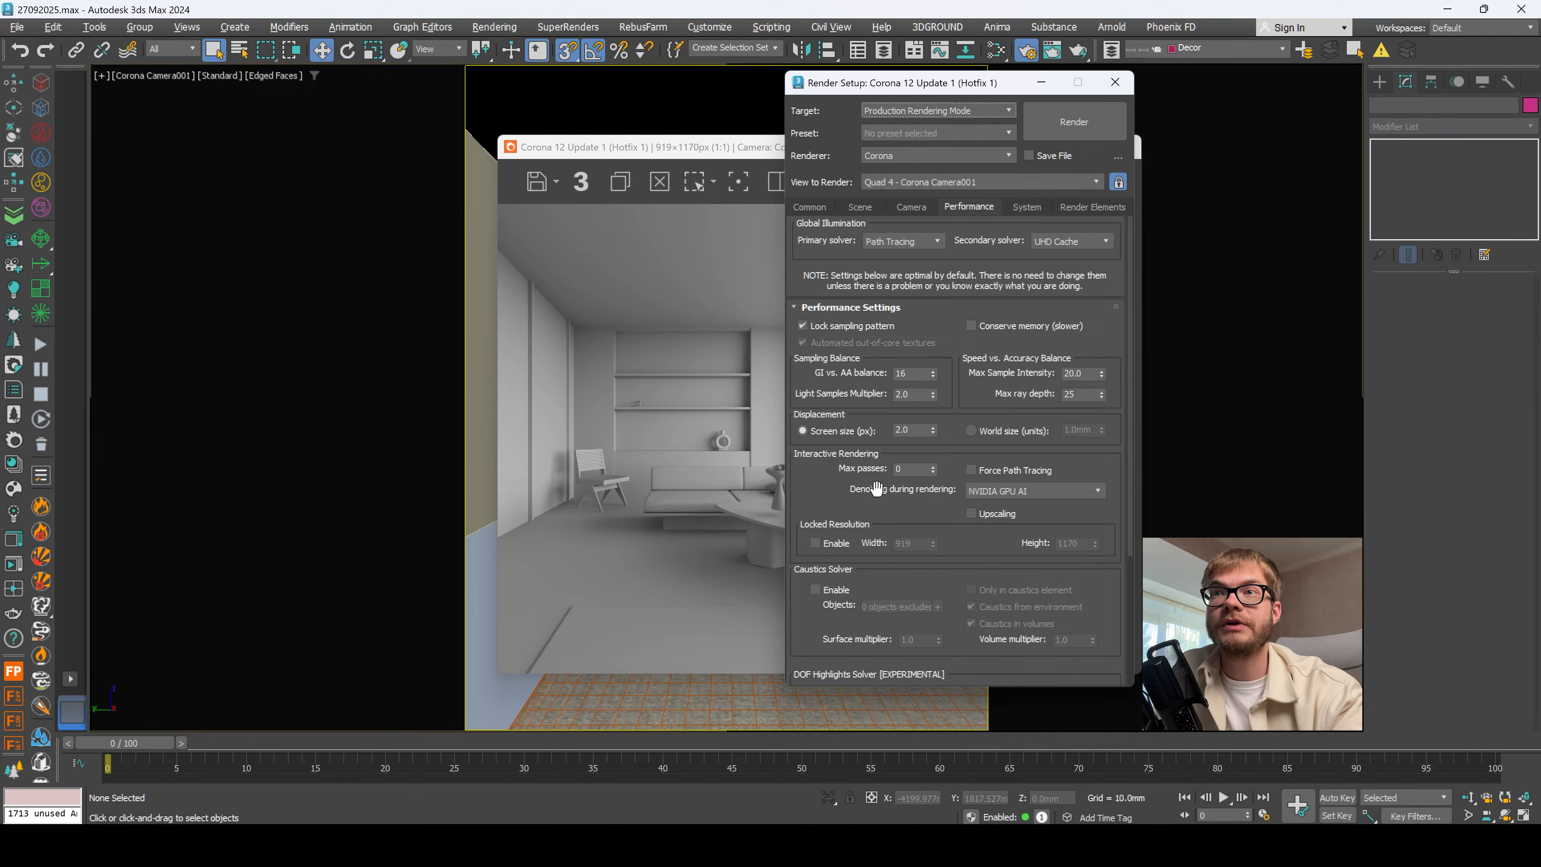
left_click(978, 498)
left_click(997, 504)
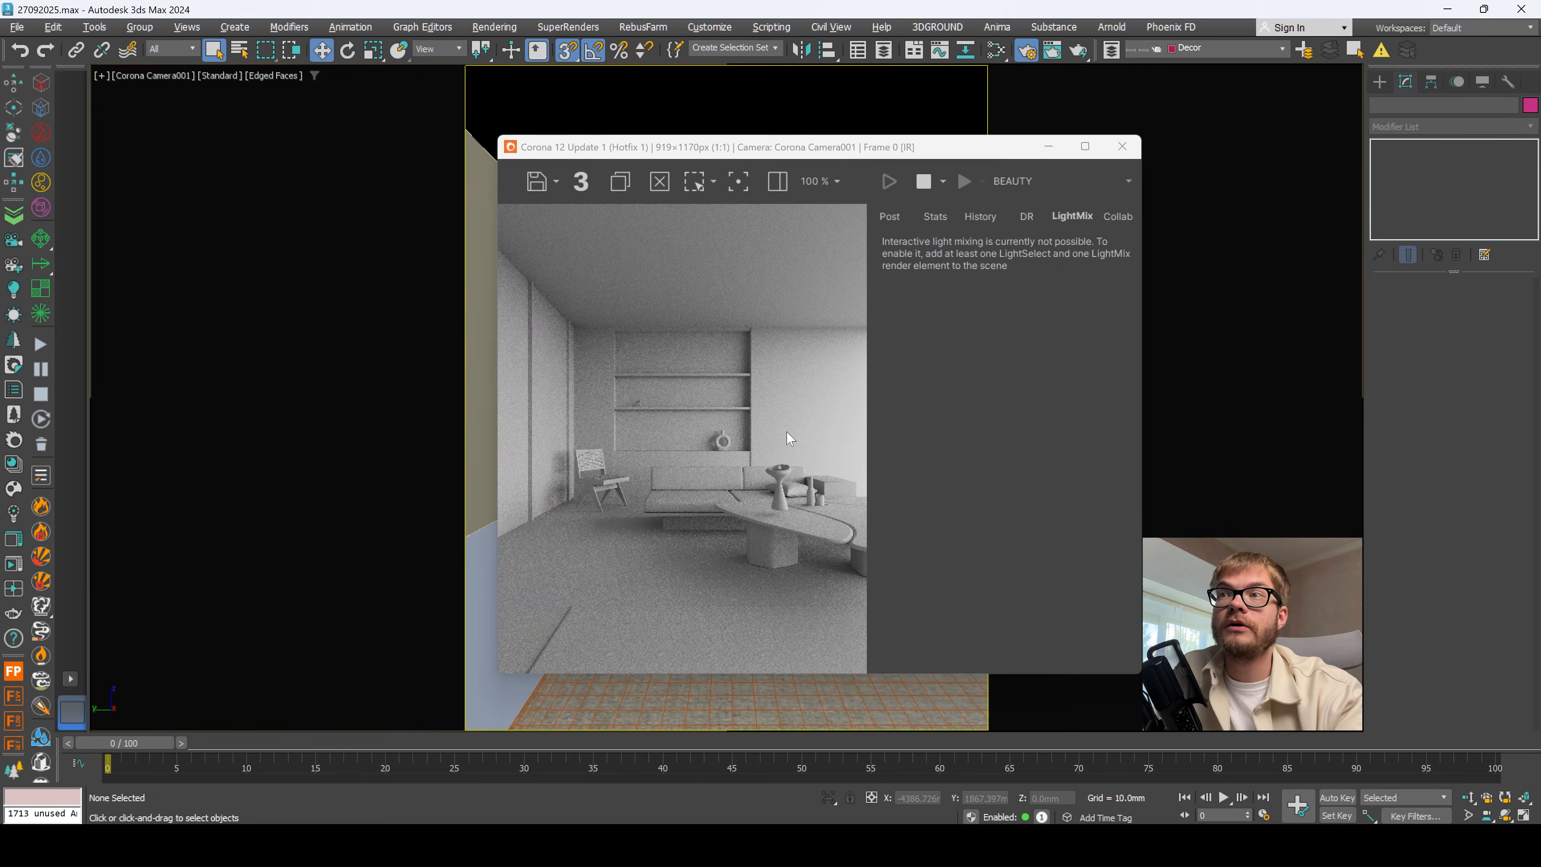
Step: Place the 300325 reference board beside the Corona frame buffer and examine its window side and floor for the direction of the light
left_click(767, 845)
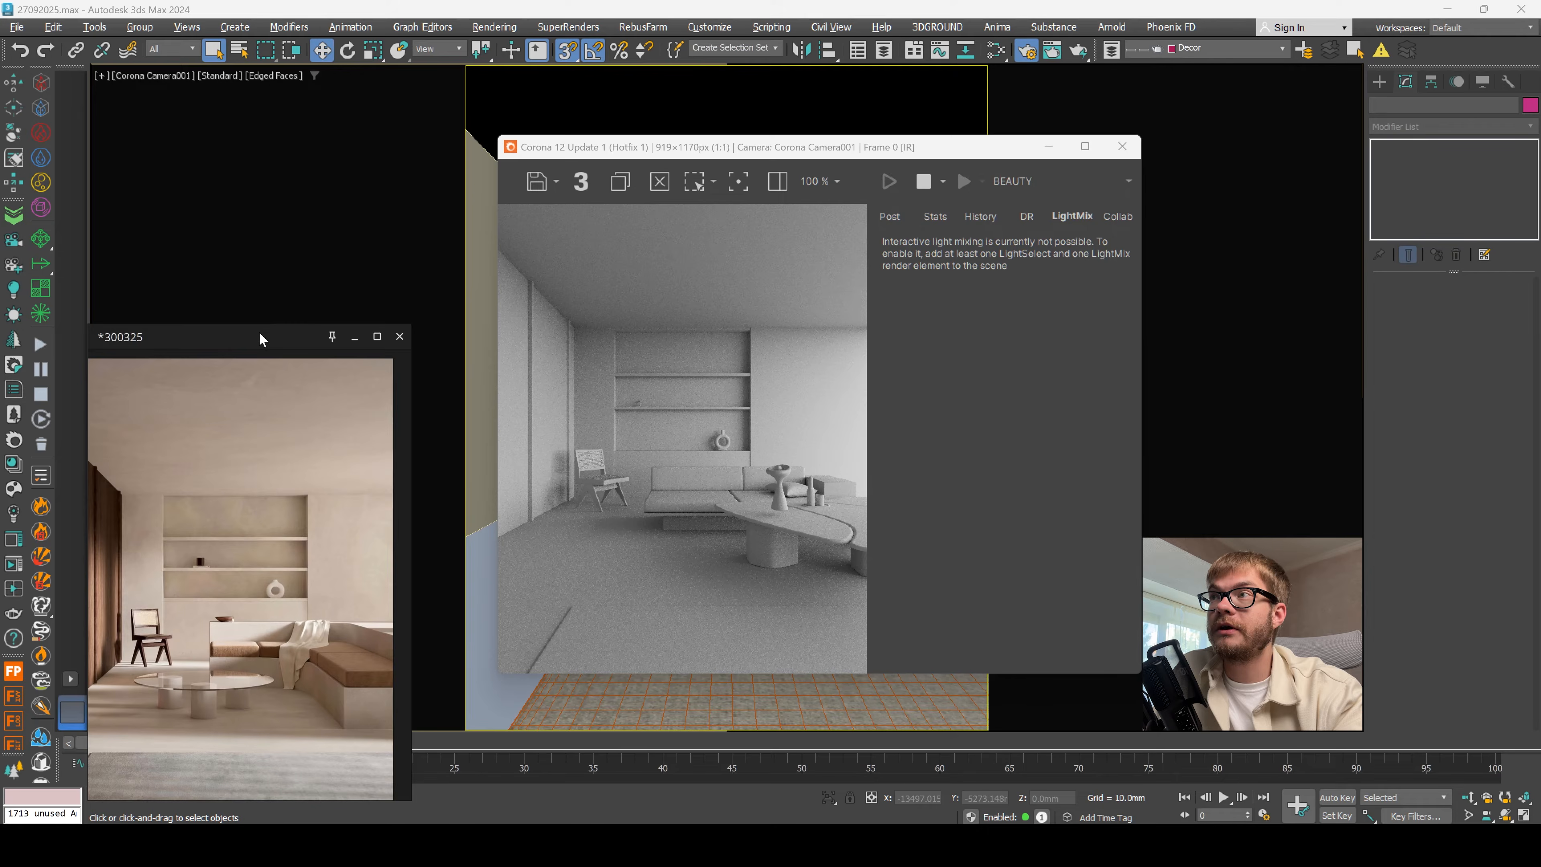
left_click_drag(261, 339, 302, 165)
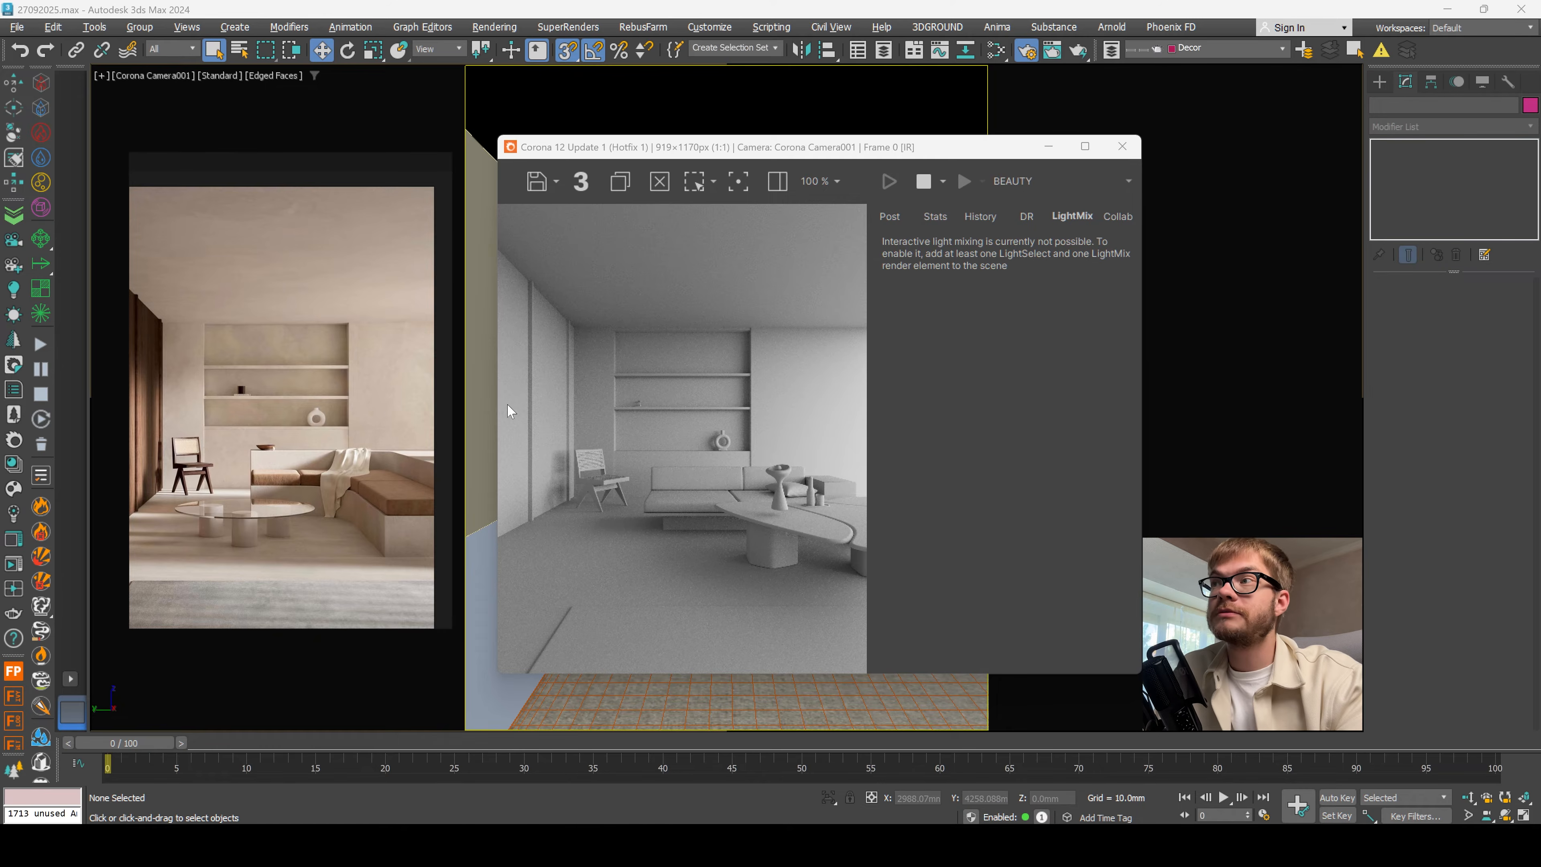
scroll(160, 468, "up", 2)
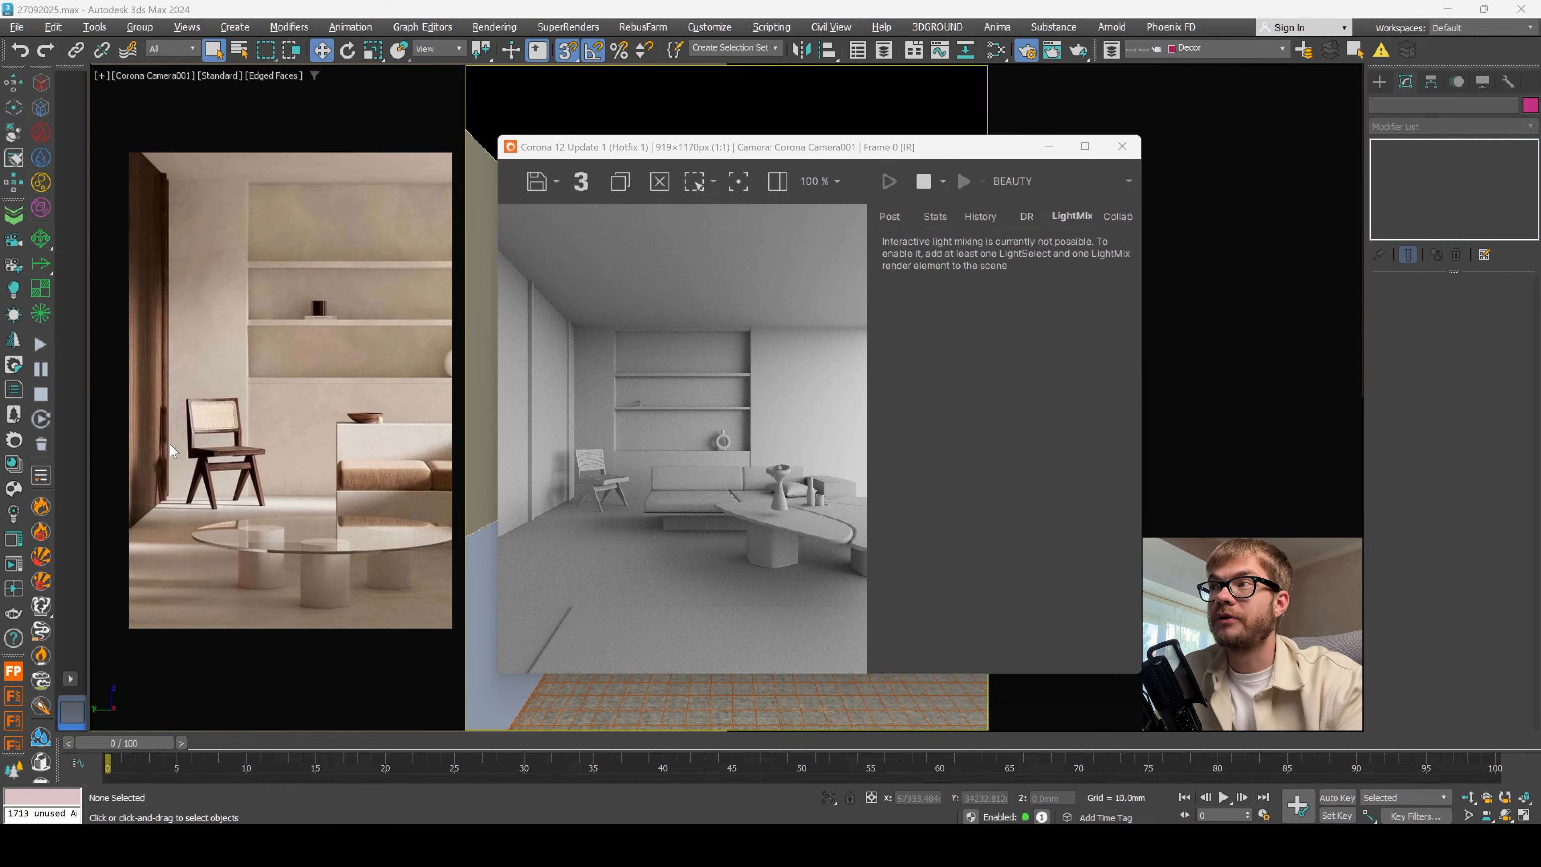
scroll(174, 465, "down", 2)
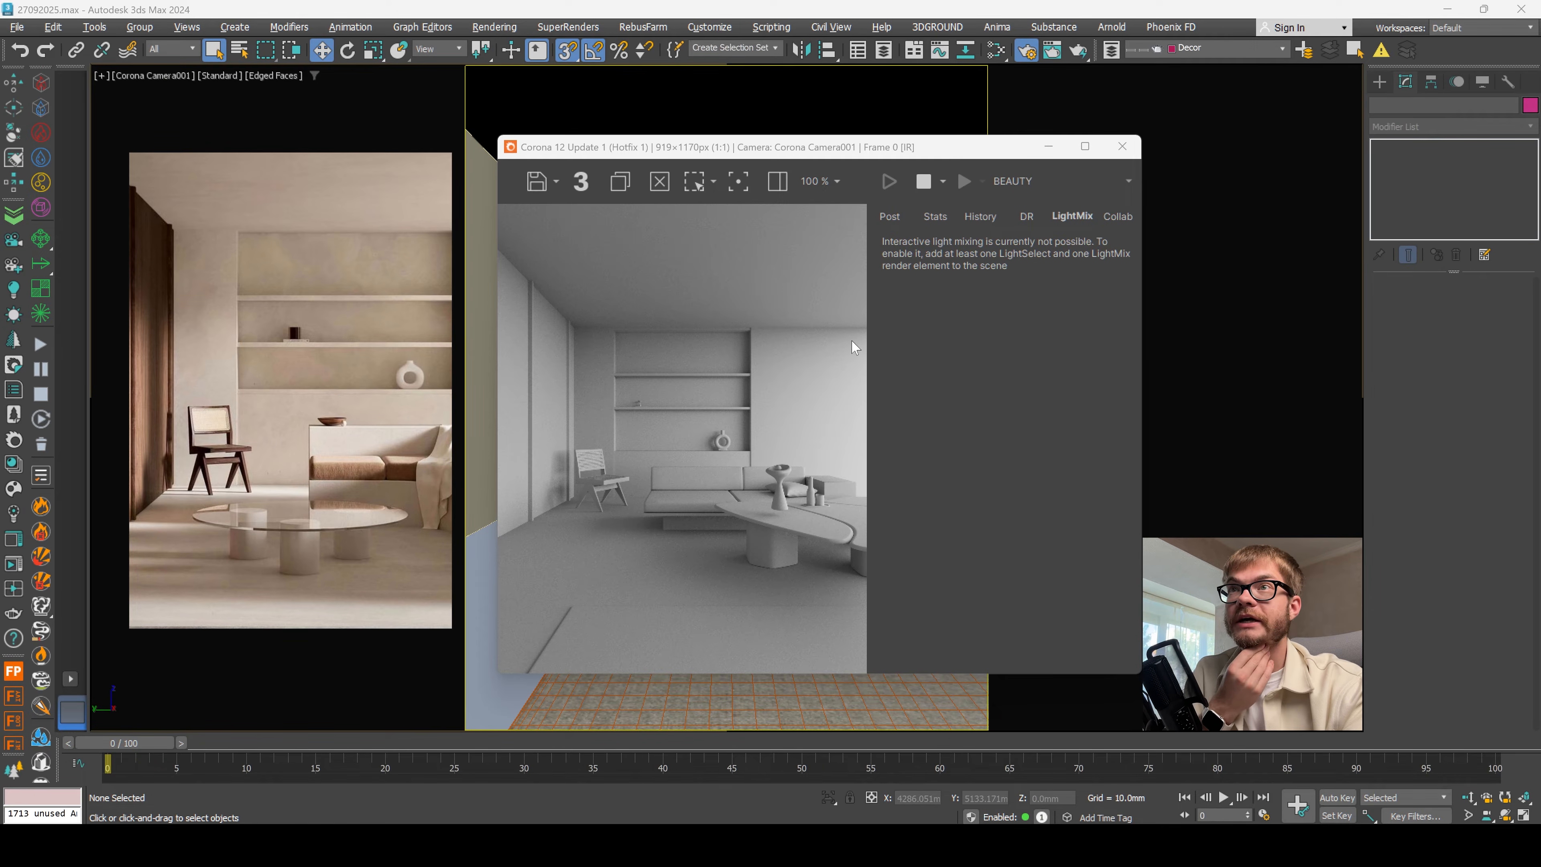
scroll(365, 372, "down", 2)
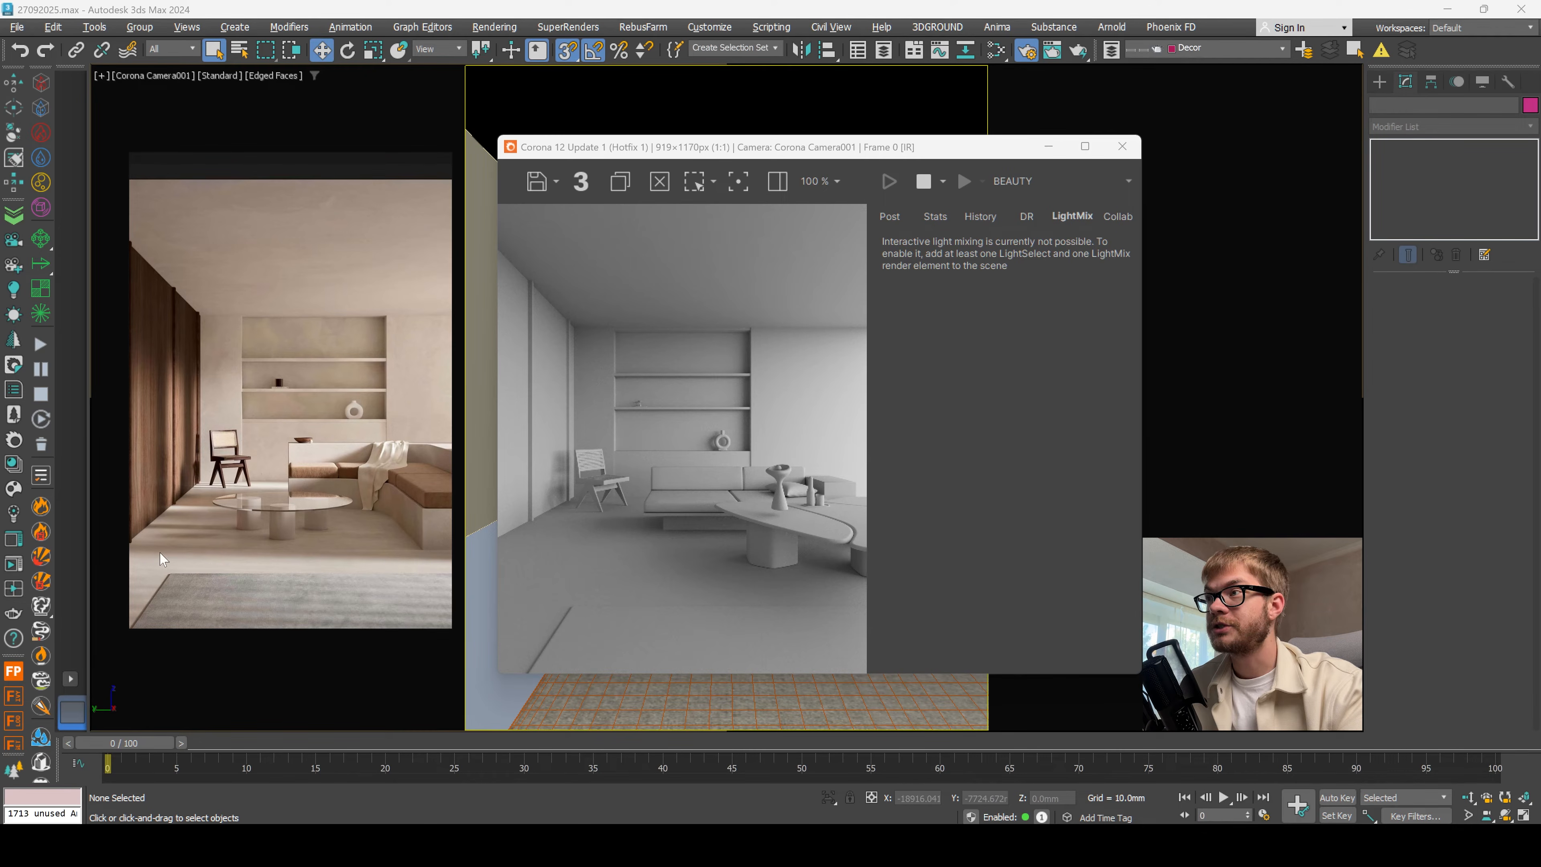
scroll(163, 559, "down", 3)
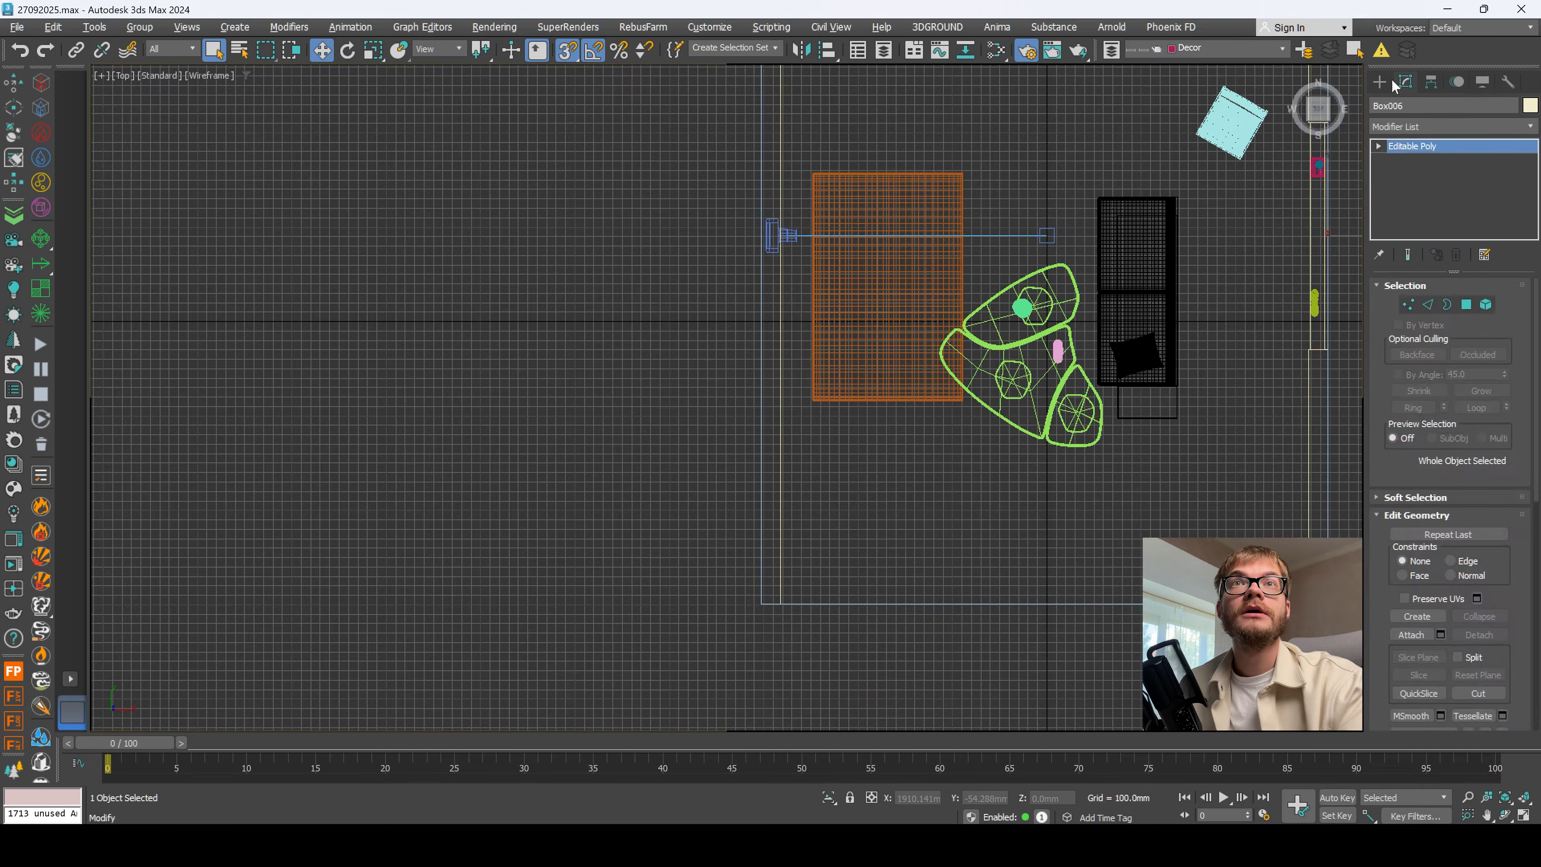
Step: Create a targeted CoronaSun in the Top view, placed outside the room's open side and aimed just inside that side
left_click(1381, 83)
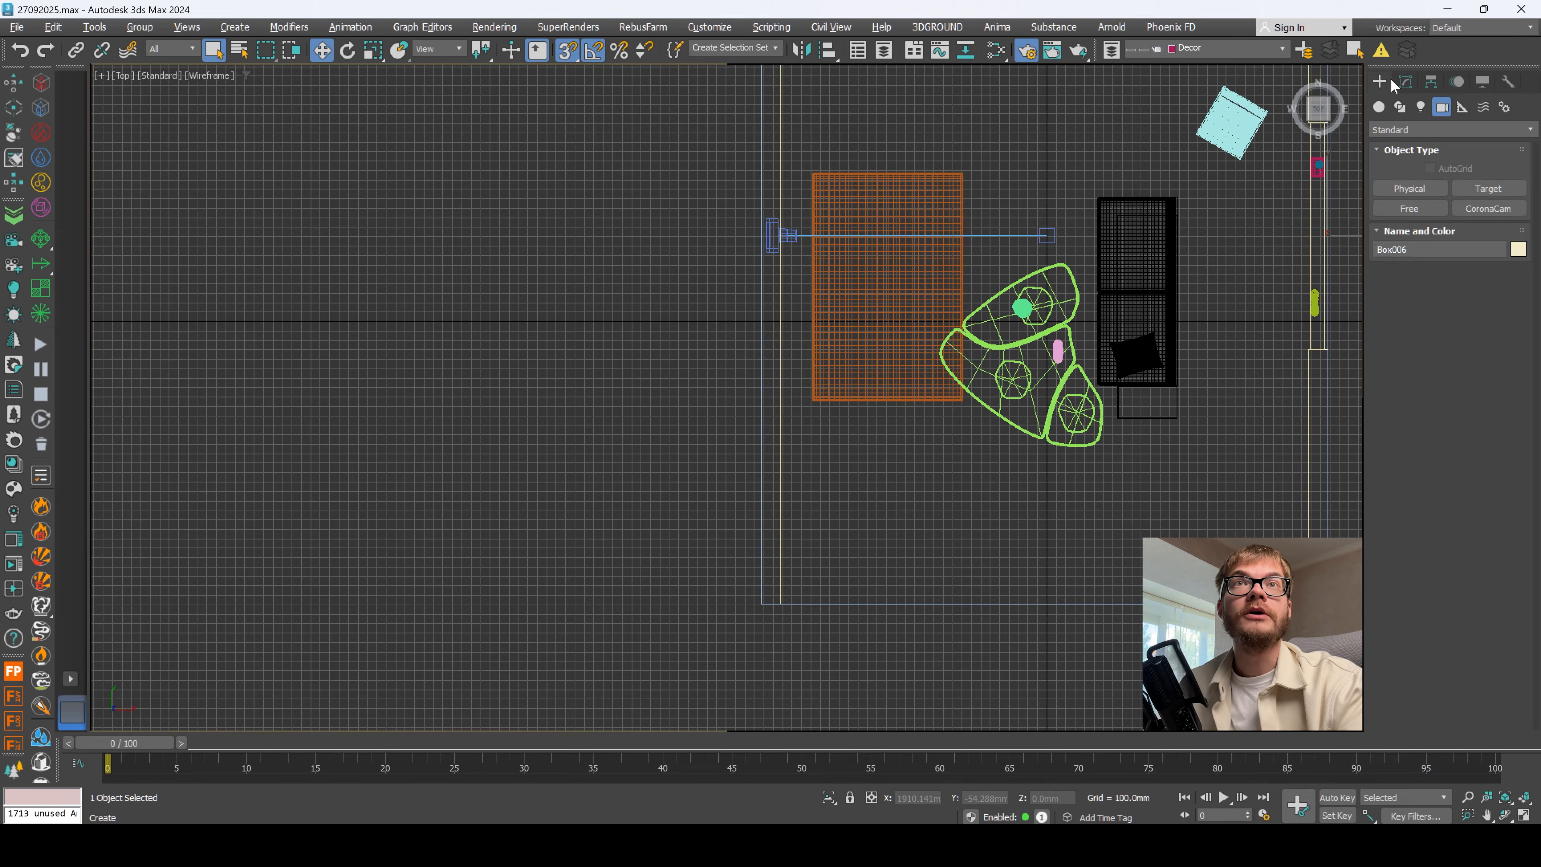
left_click(1420, 107)
left_click(1421, 130)
left_click(1414, 185)
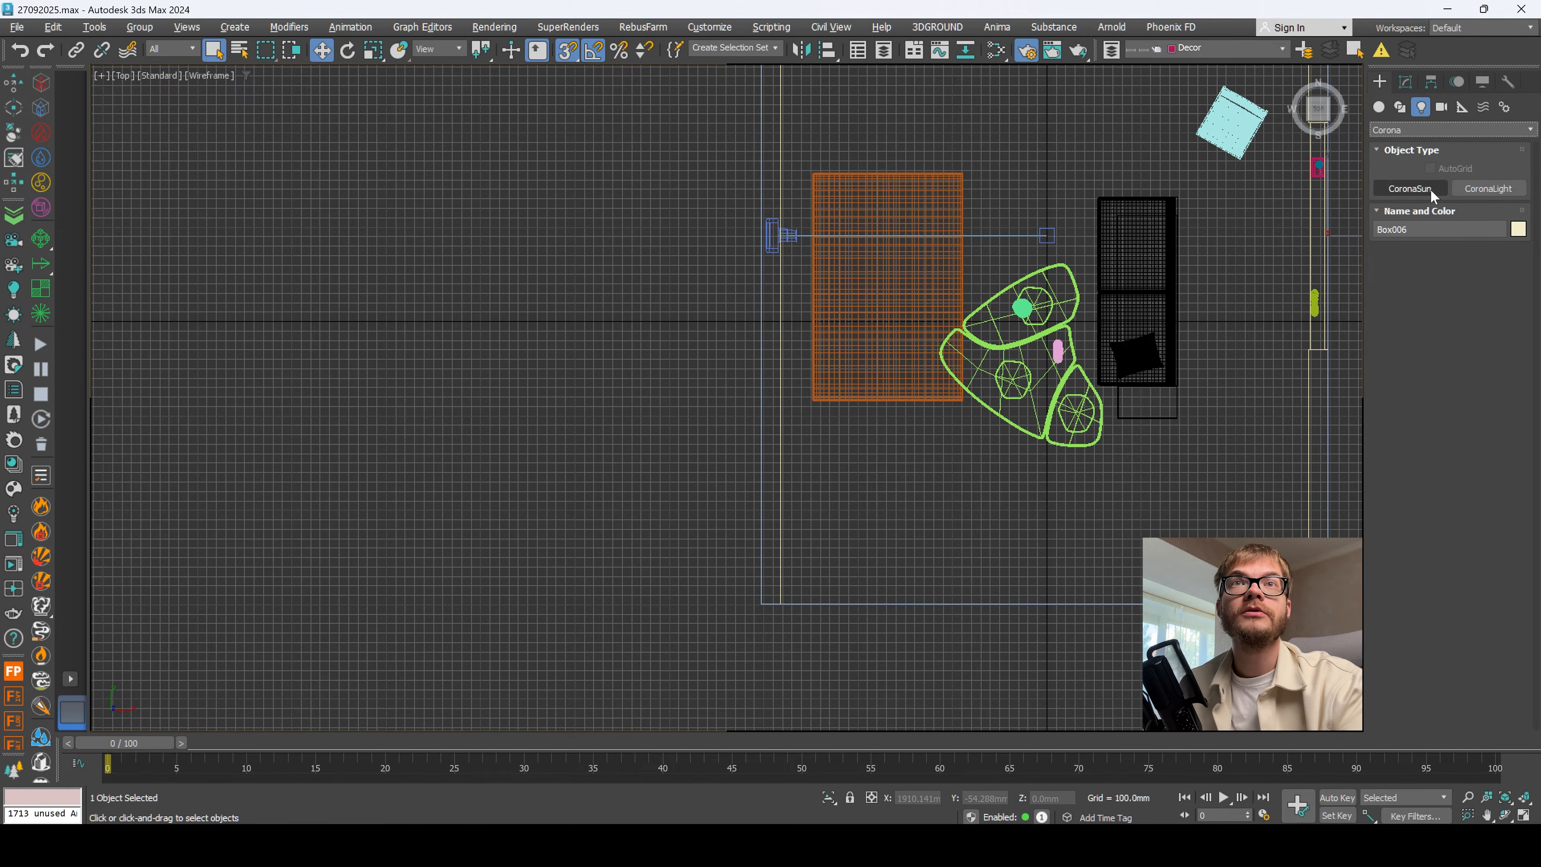
left_click(1431, 192)
scroll(978, 377, "down", 2)
middle_click_drag(978, 376, 782, 392)
left_click_drag(839, 700, 842, 516)
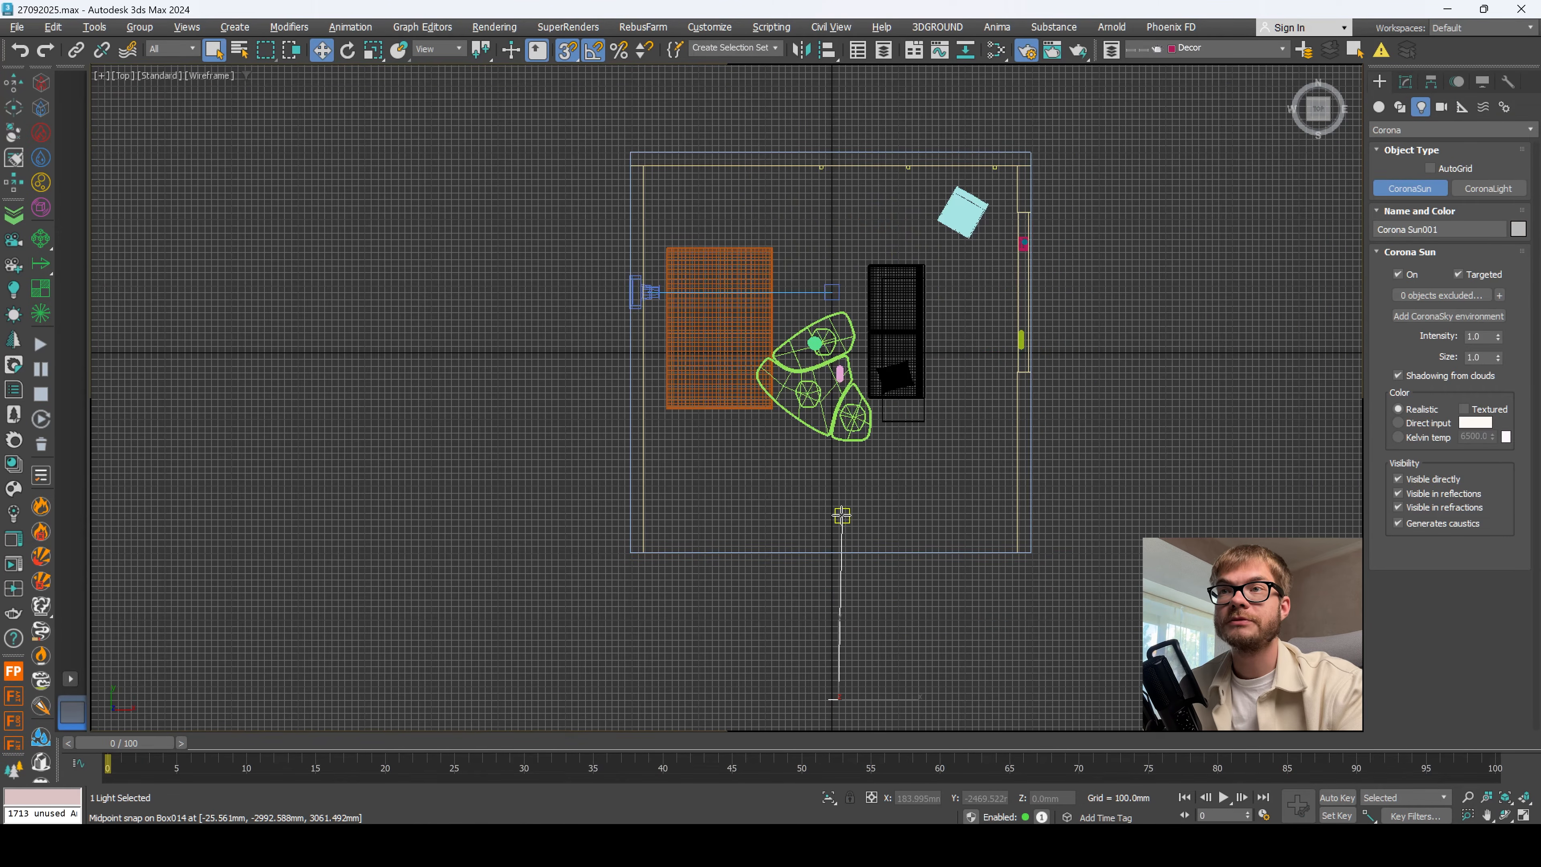
Step: Return to the maximized Corona camera view and show the frame buffer to see the sunlight in the interactive render
key("alt+w")
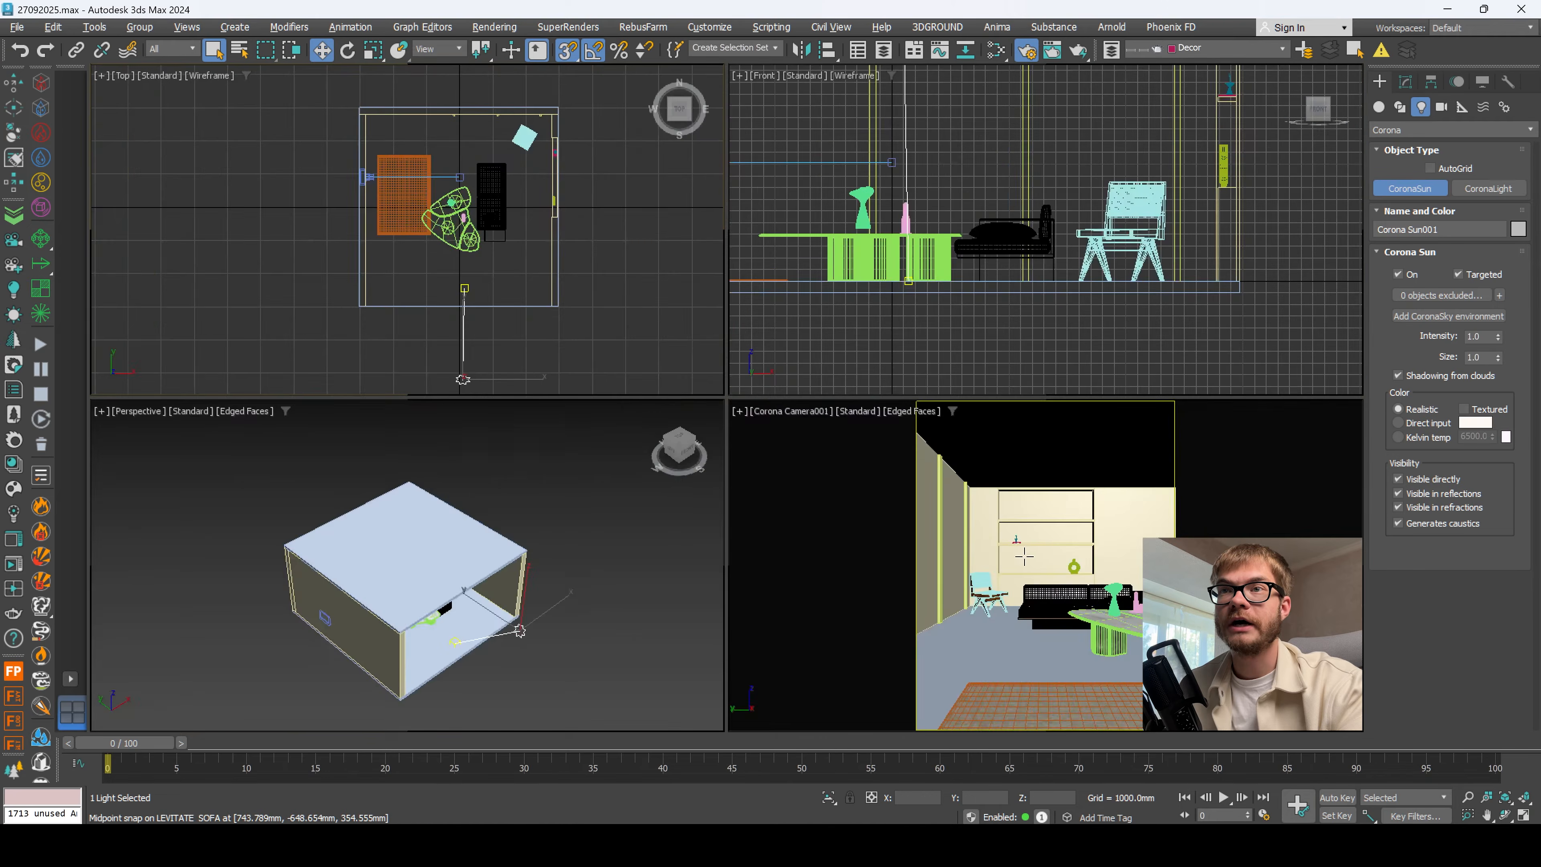
right_click(1021, 556)
key("alt+w")
left_click(16, 541)
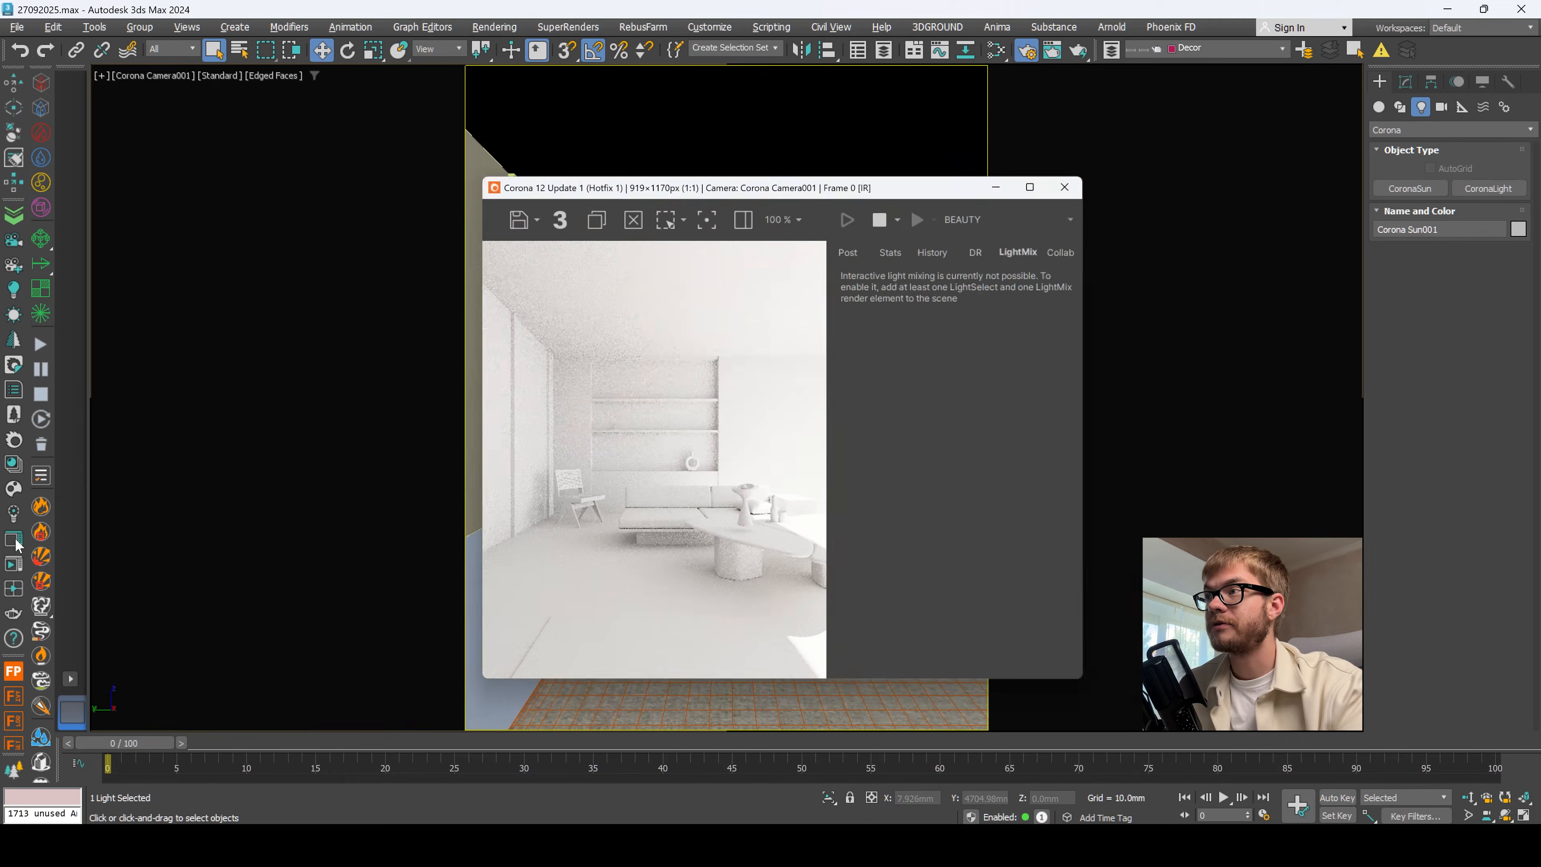
Step: Lower the Corona sun in the Front view to a height of about 206 mm, keeping the frame buffer clear of it
left_click_drag(879, 150, 1069, 322)
key("alt+w")
middle_click(896, 203)
key("alt+w")
scroll(895, 208, "down", 8)
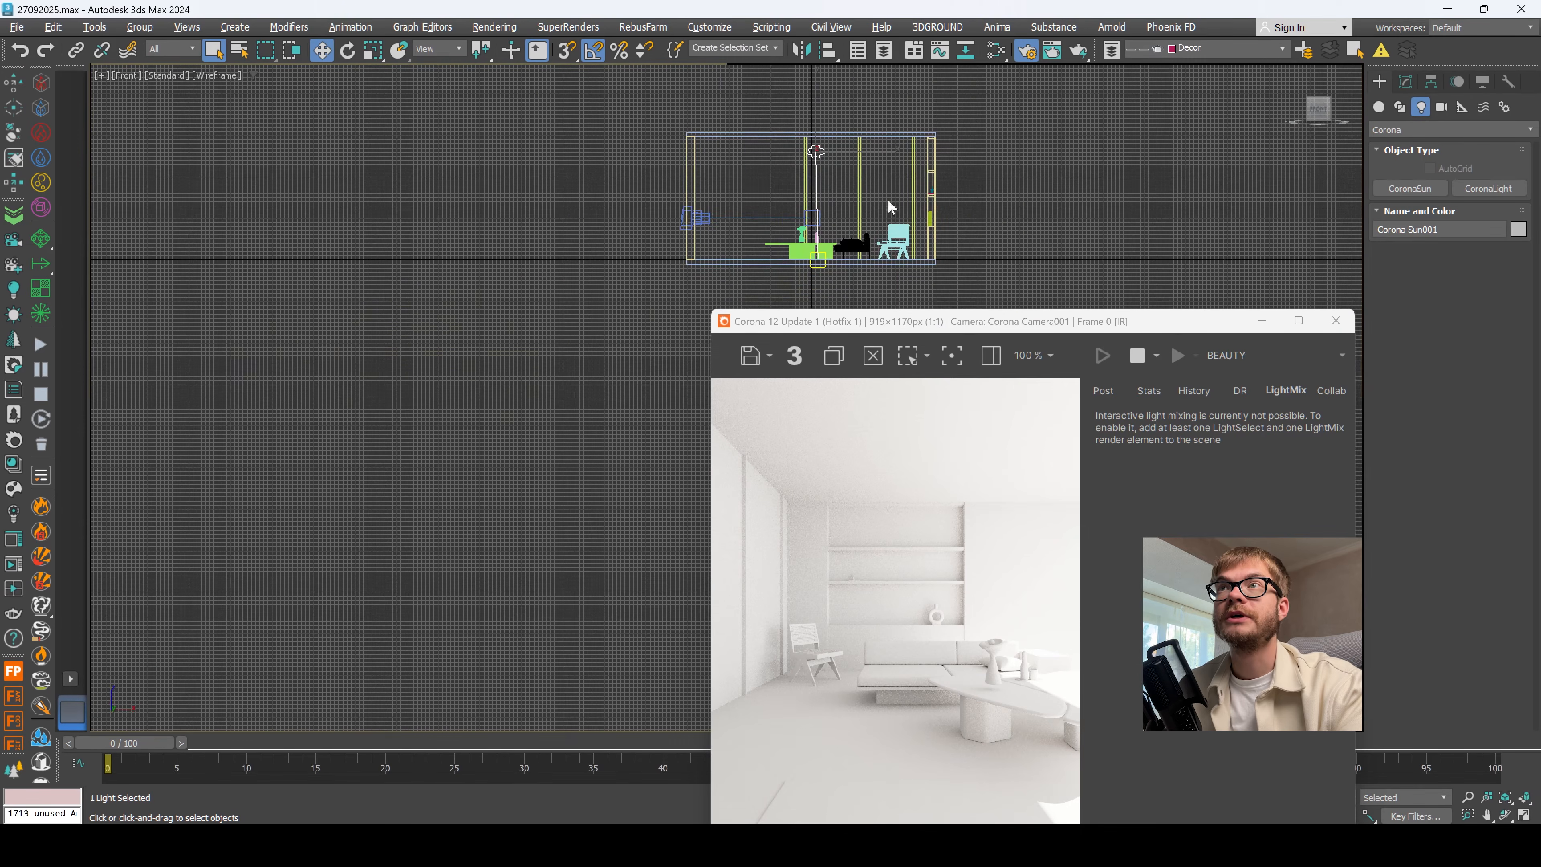
scroll(852, 187, "up", 4)
left_click_drag(774, 180, 788, 333)
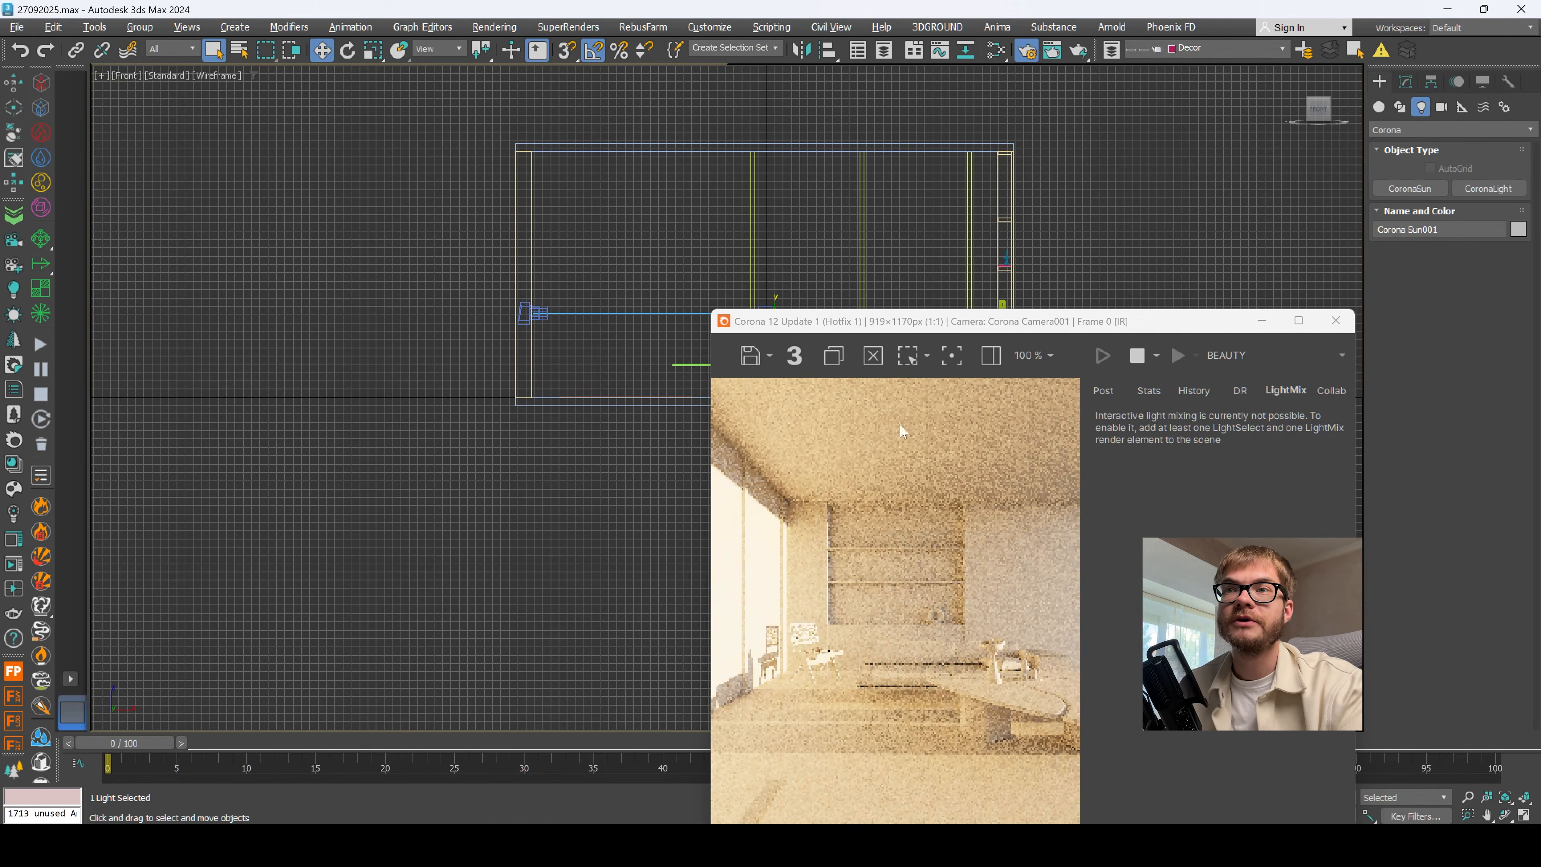
Step: Set the reference board to stay always on top and arrange it beside the frame buffer to compare its lighting with the render
left_click_drag(868, 321, 768, 208)
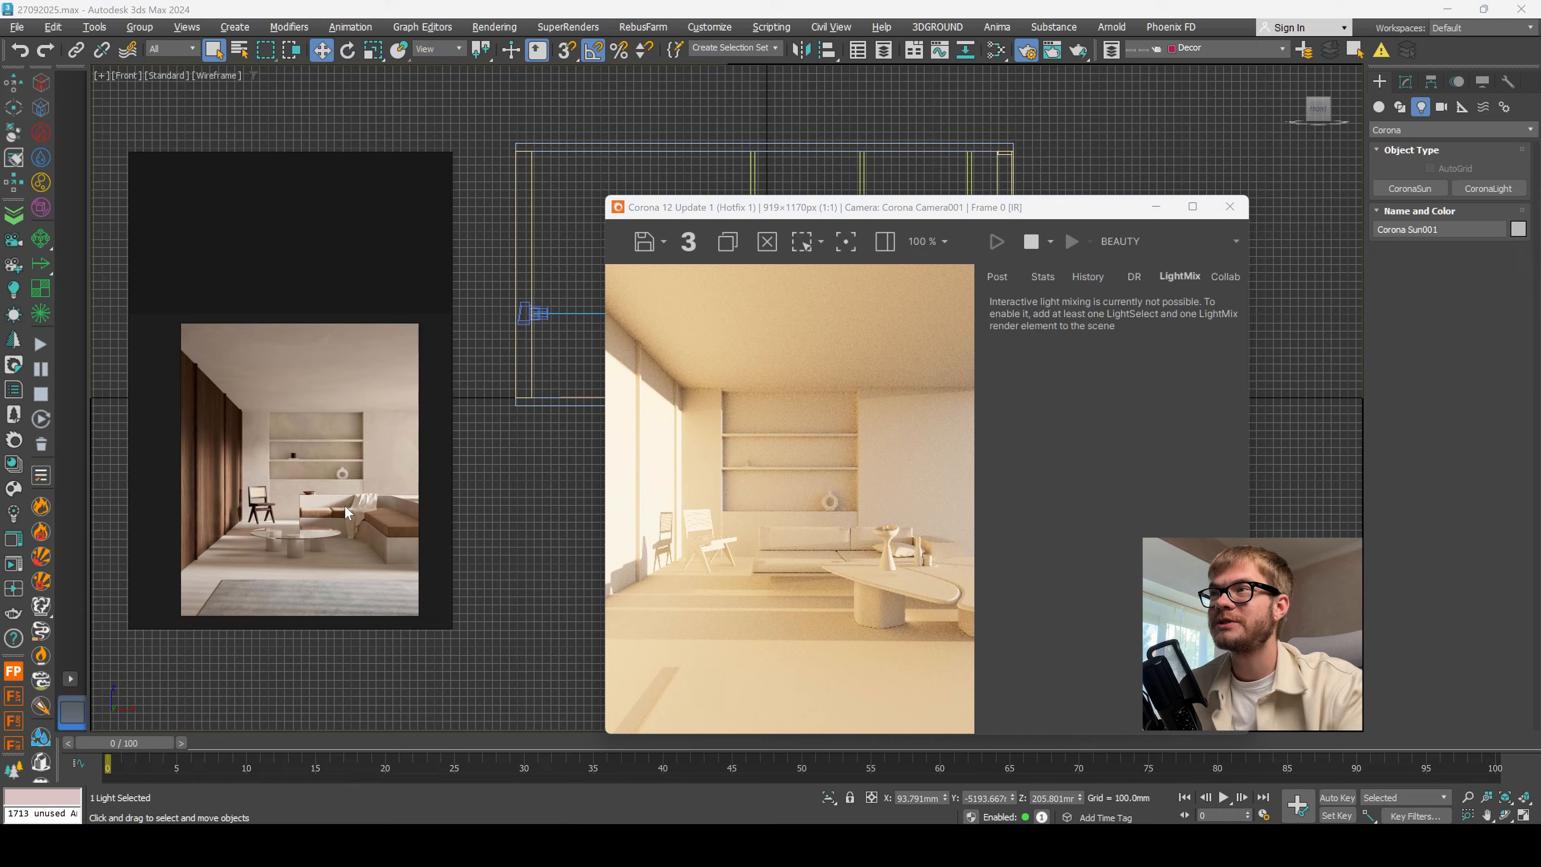
scroll(279, 449, "up", 3)
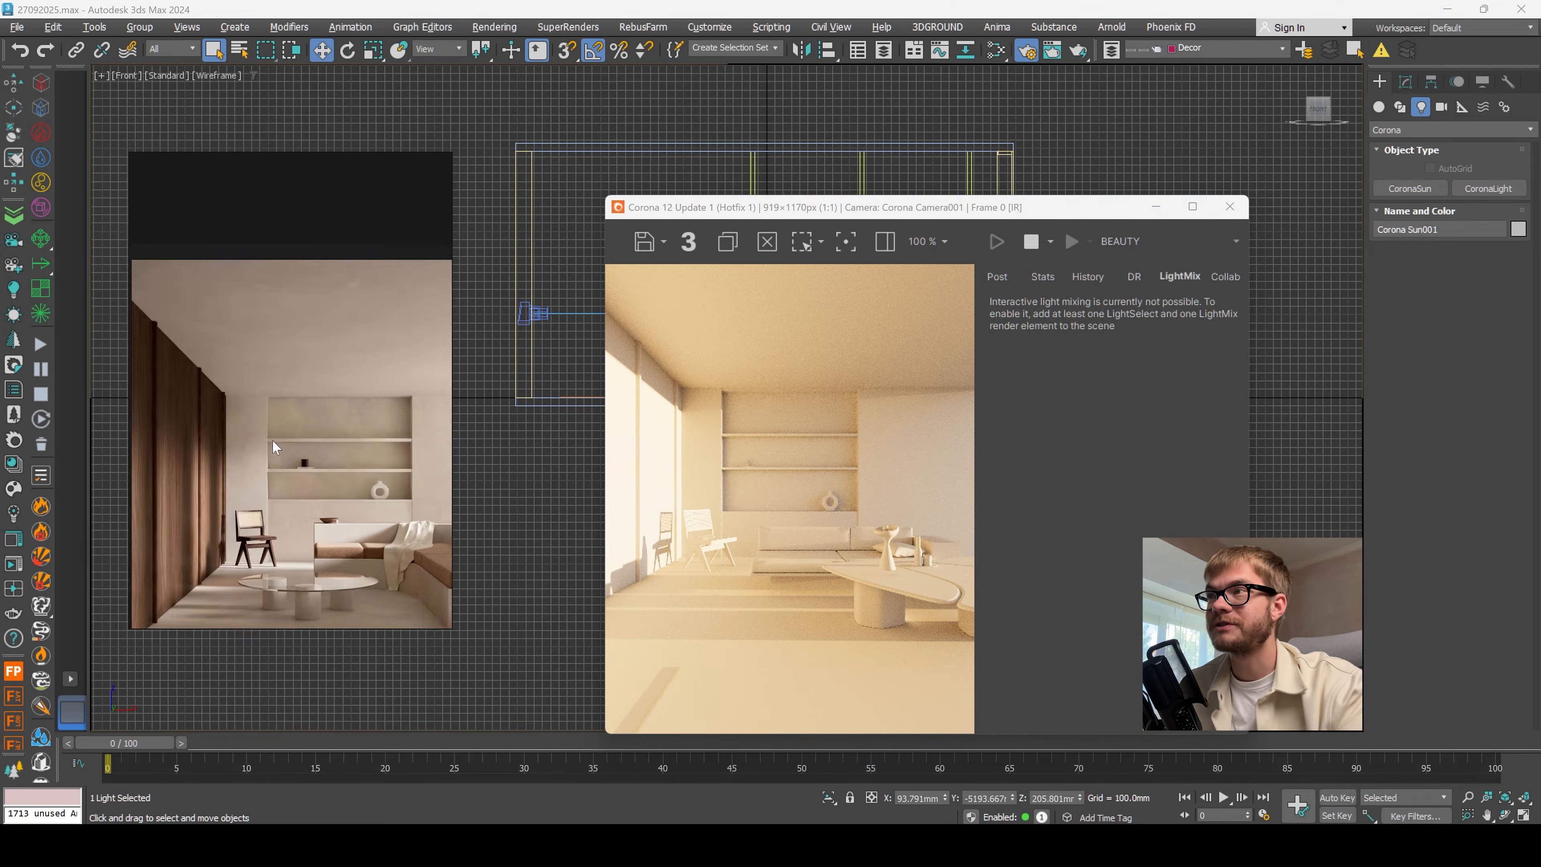
scroll(886, 538, "down", 1)
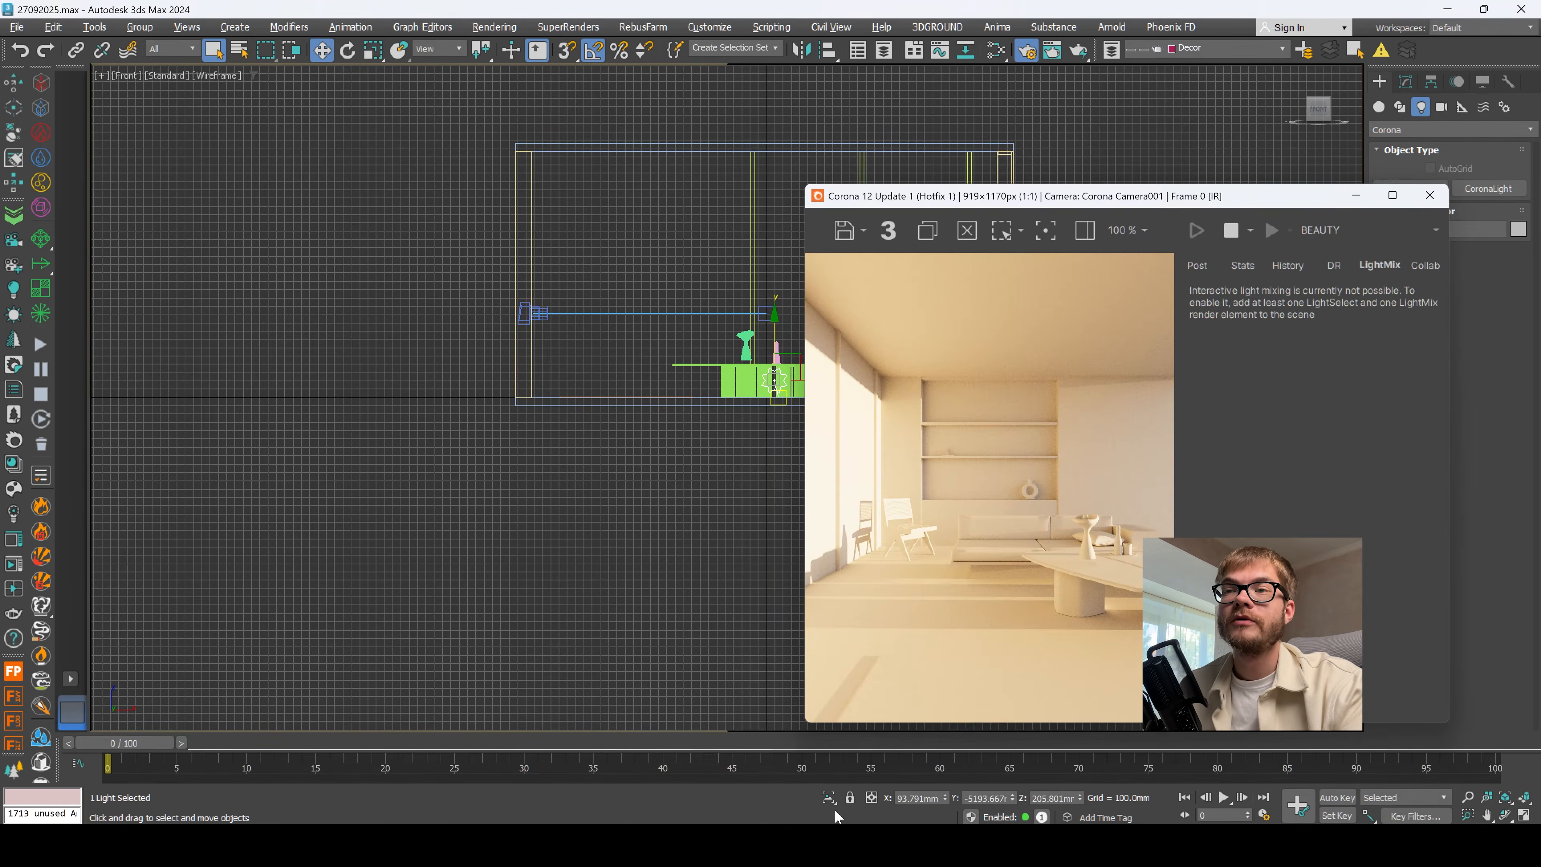
left_click(839, 841)
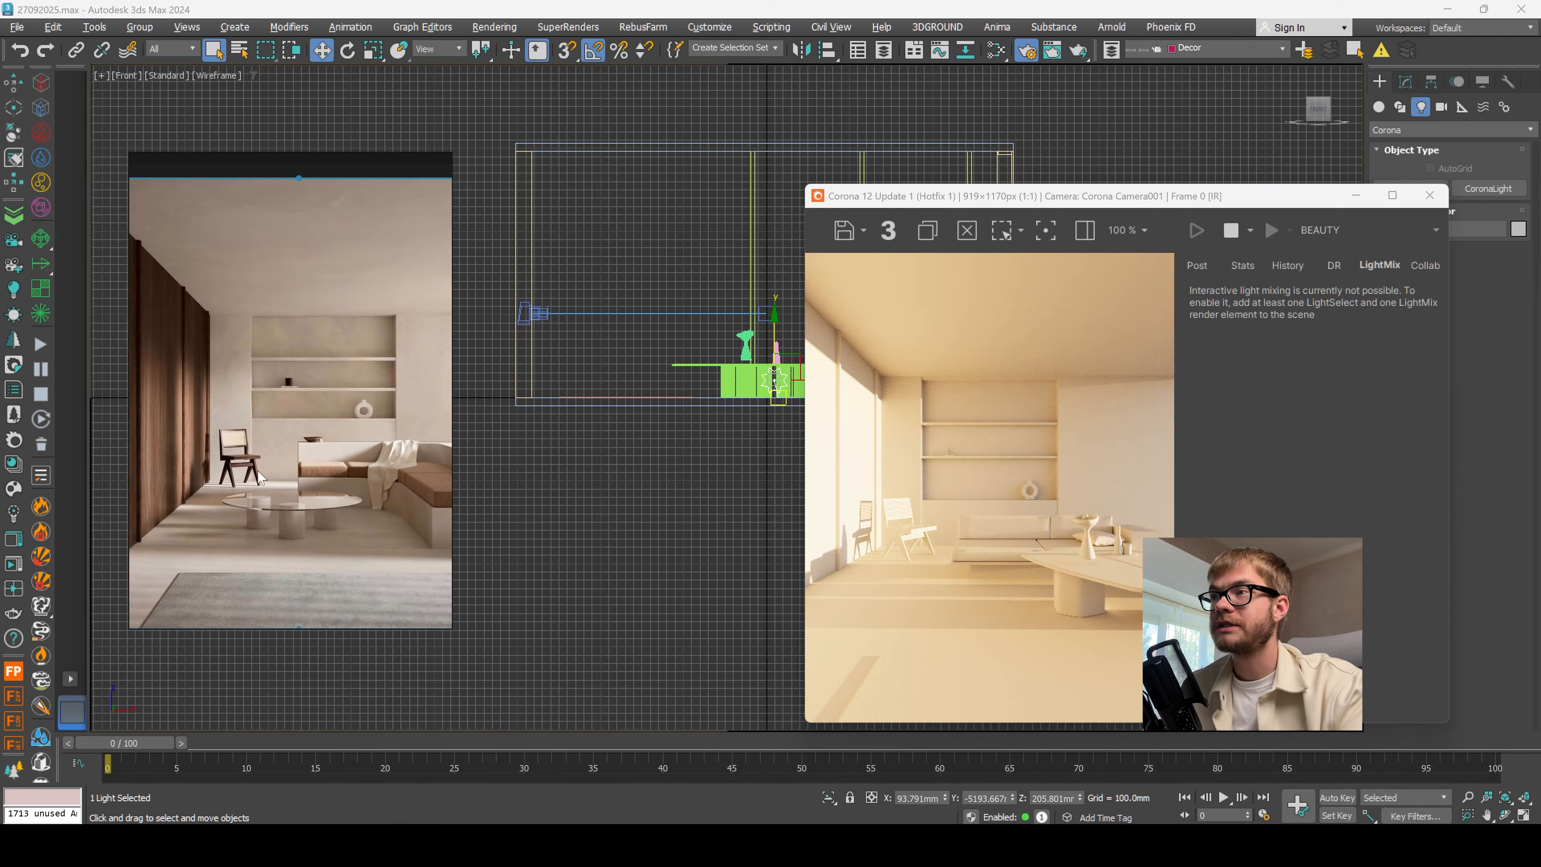
key("ctrl+shift+a")
left_click_drag(276, 159, 267, 253)
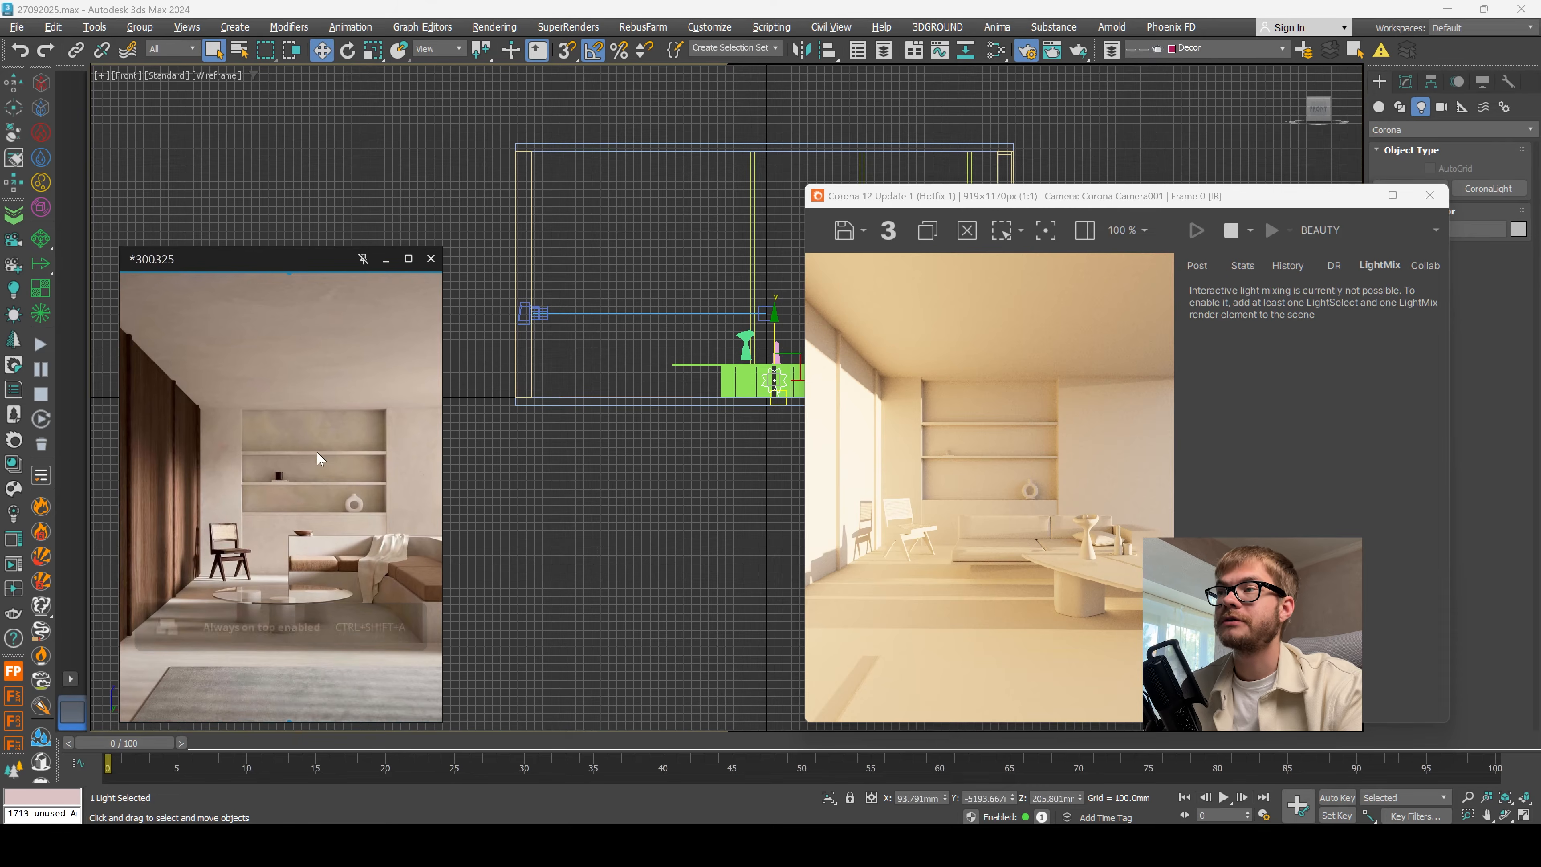
Step: Try a different height for the Corona sun in the Front view and check the sunlight against the reference
left_click_drag(928, 196, 681, 404)
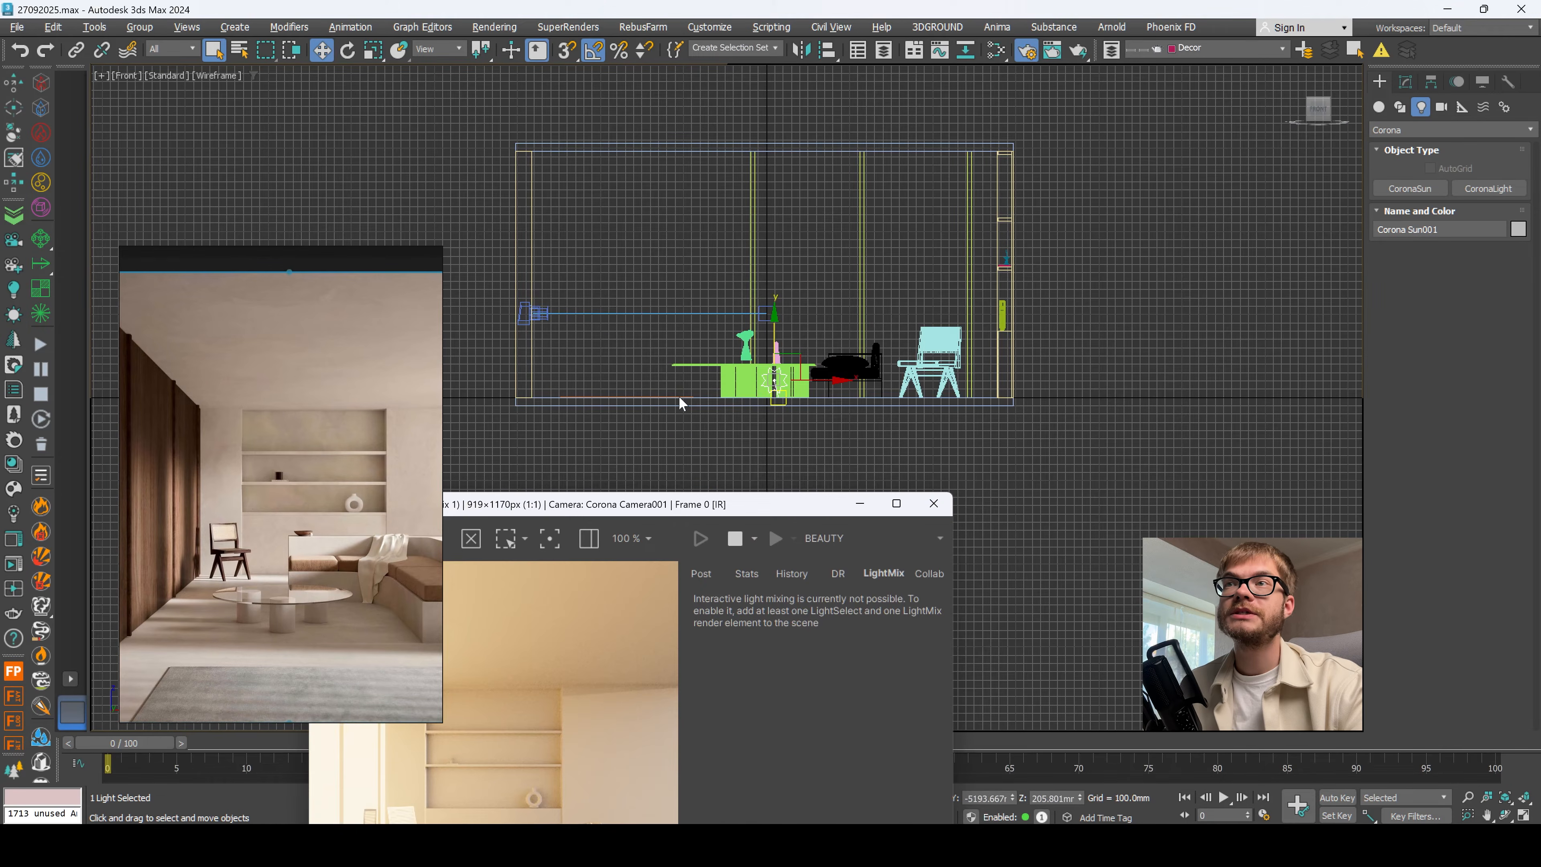
left_click_drag(777, 331, 785, 286)
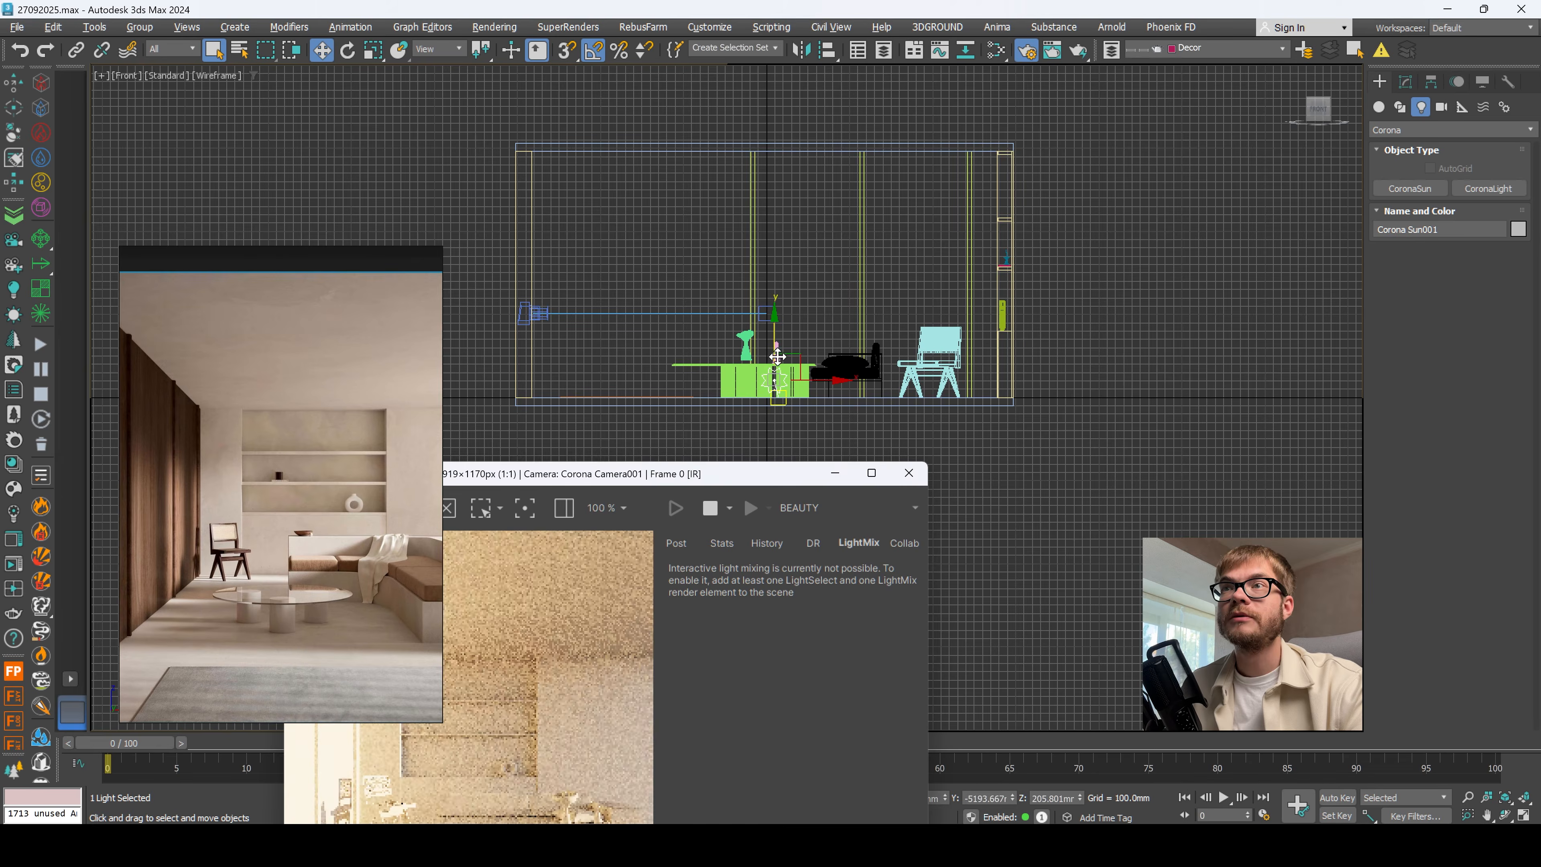
left_click_drag(711, 477, 898, 249)
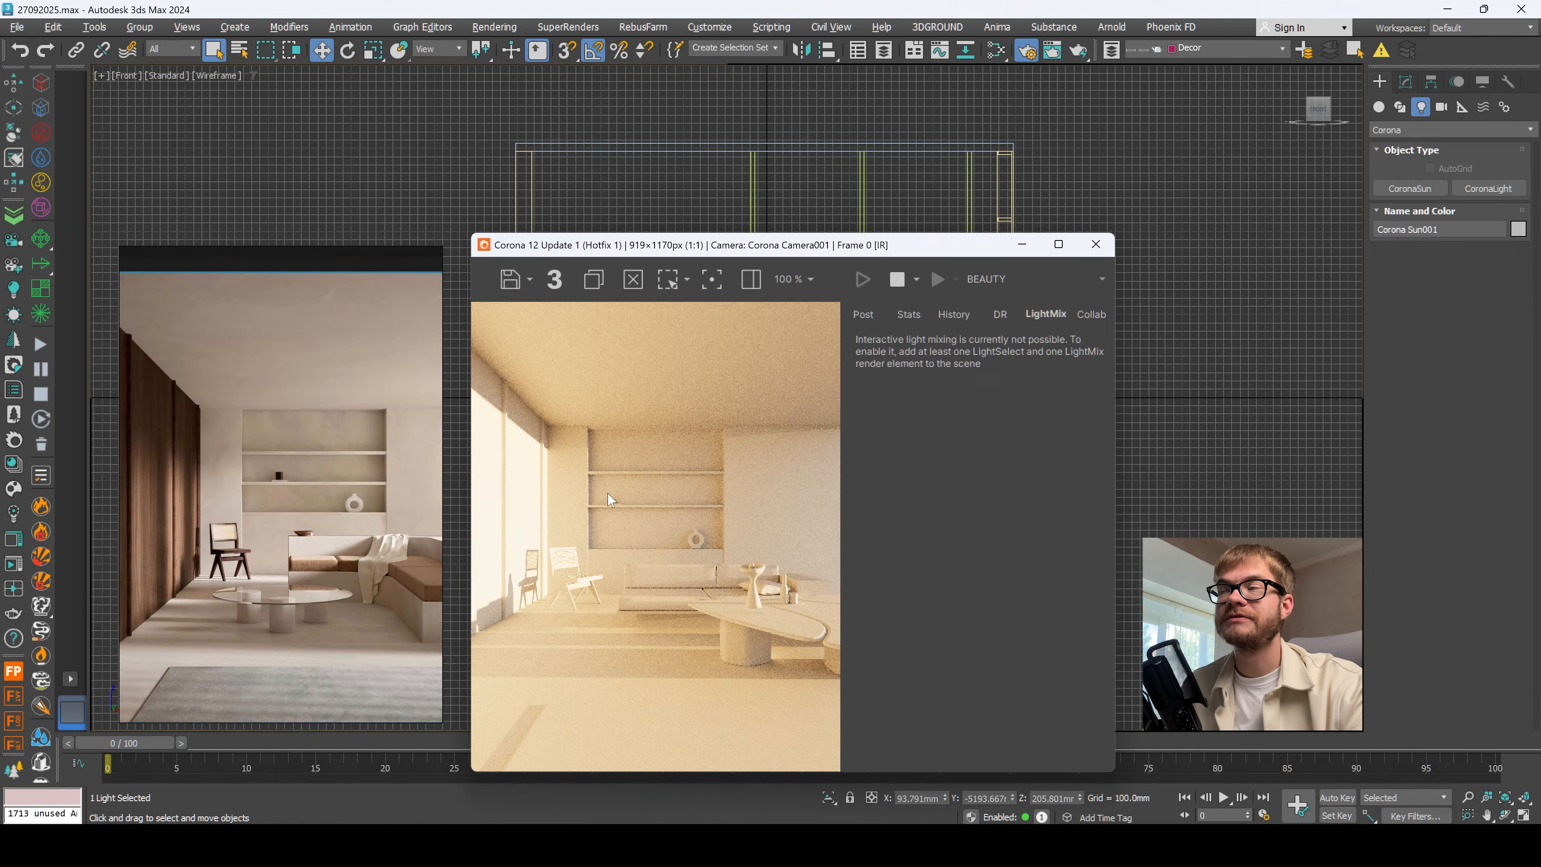
Step: Switch the Corona sun's color to direct input and set it to the warm off-white FFF1E2
left_click(1406, 82)
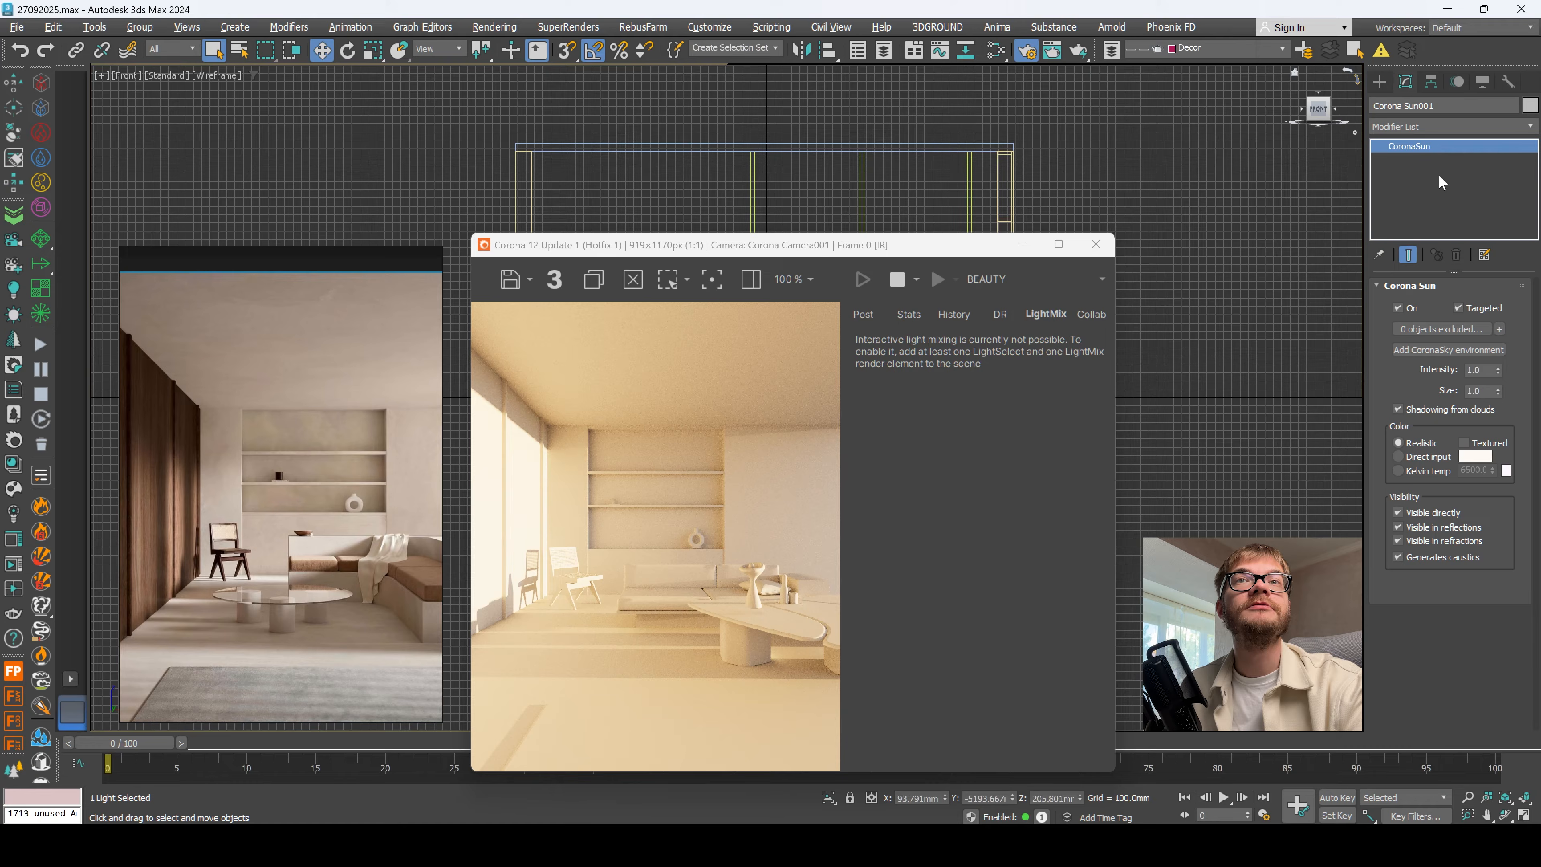
left_click(1415, 460)
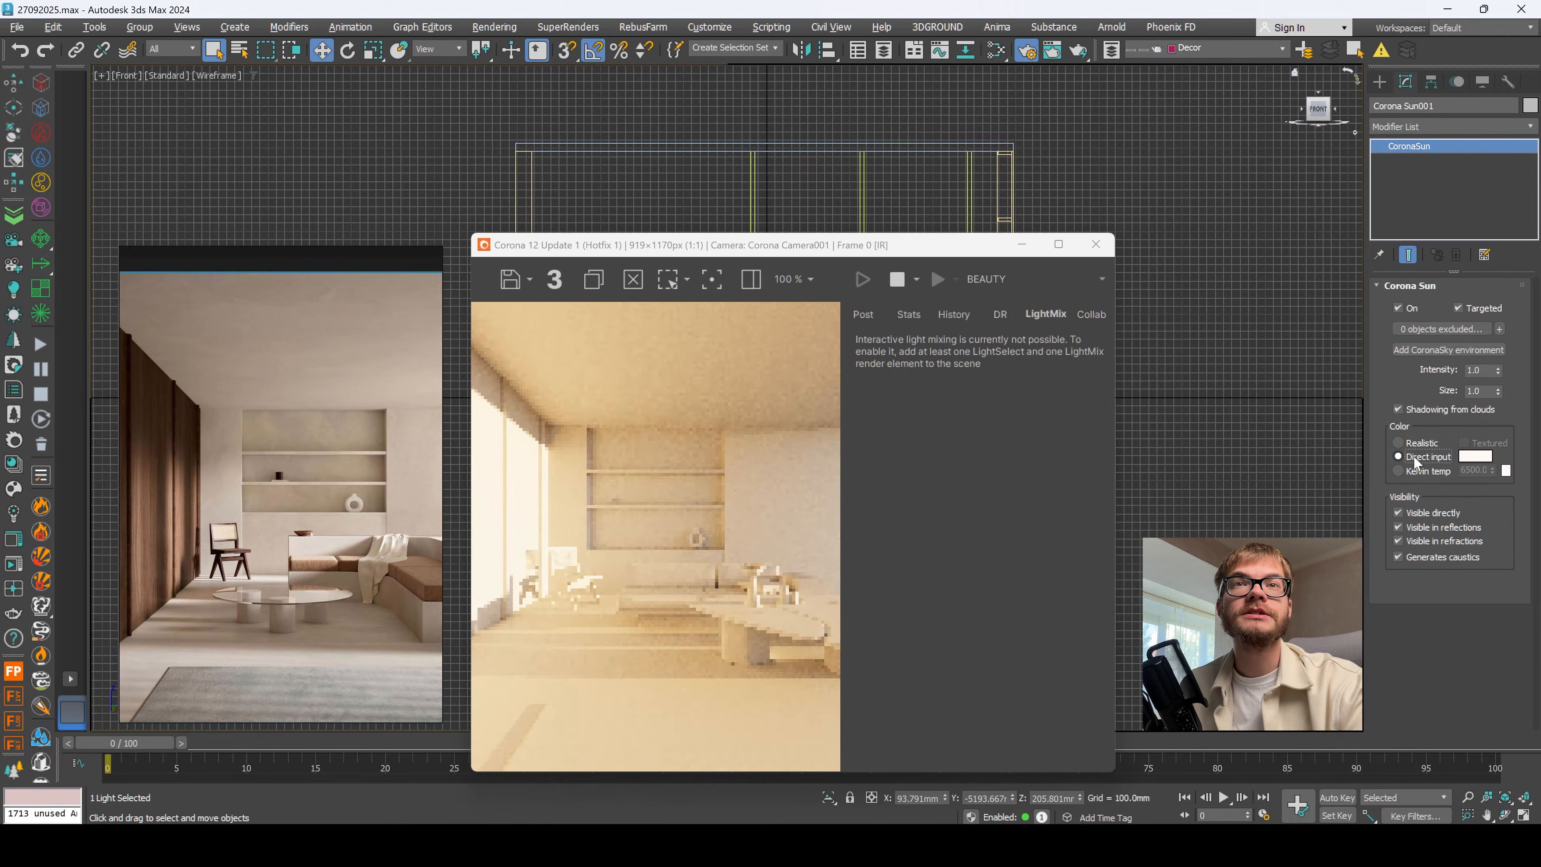
left_click(1480, 458)
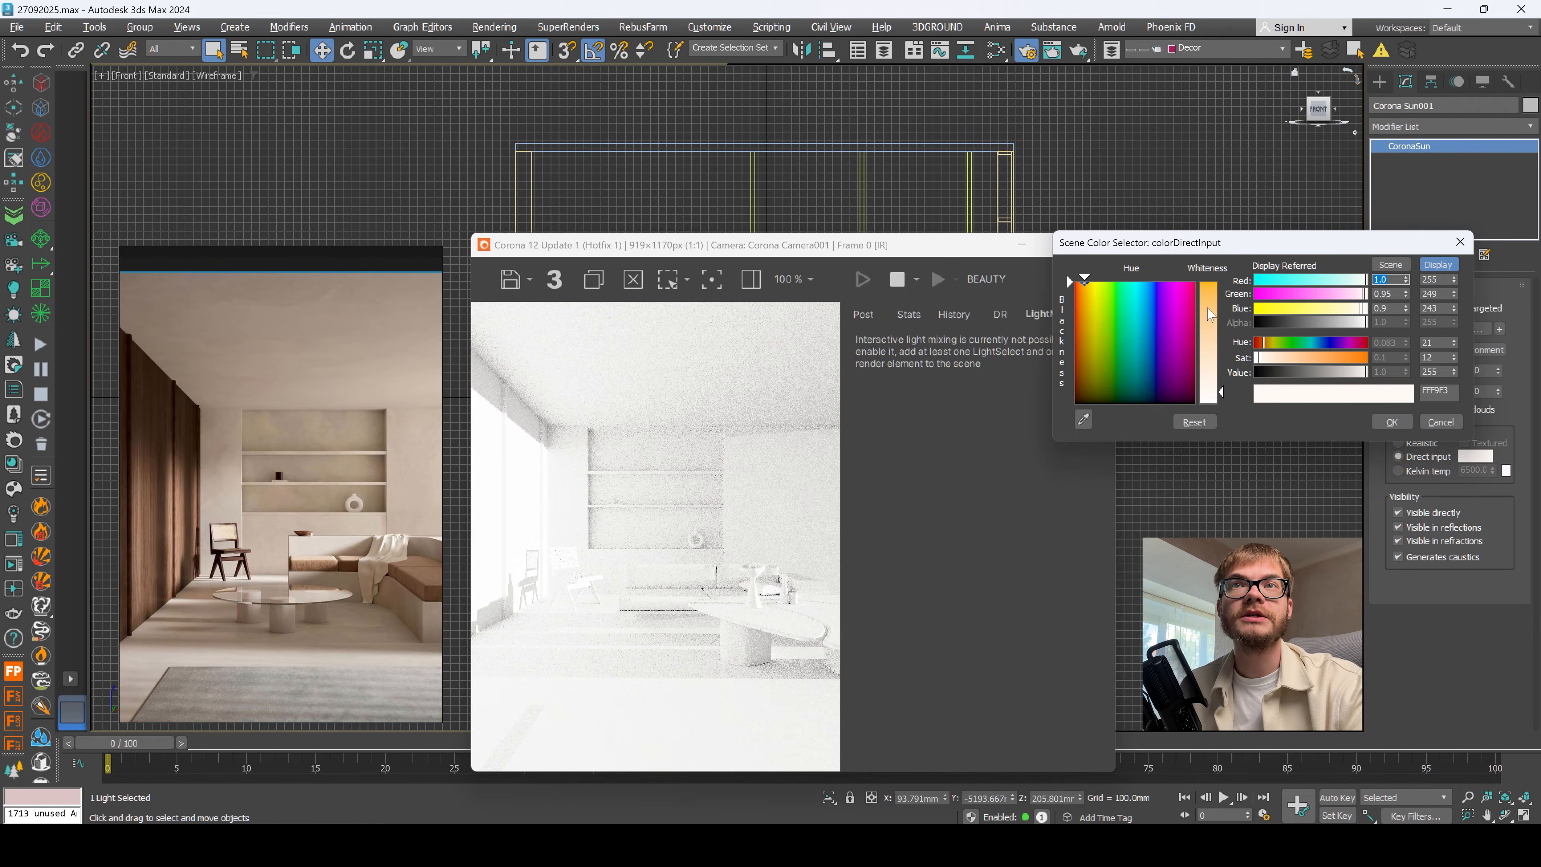
left_click_drag(1224, 393, 1227, 378)
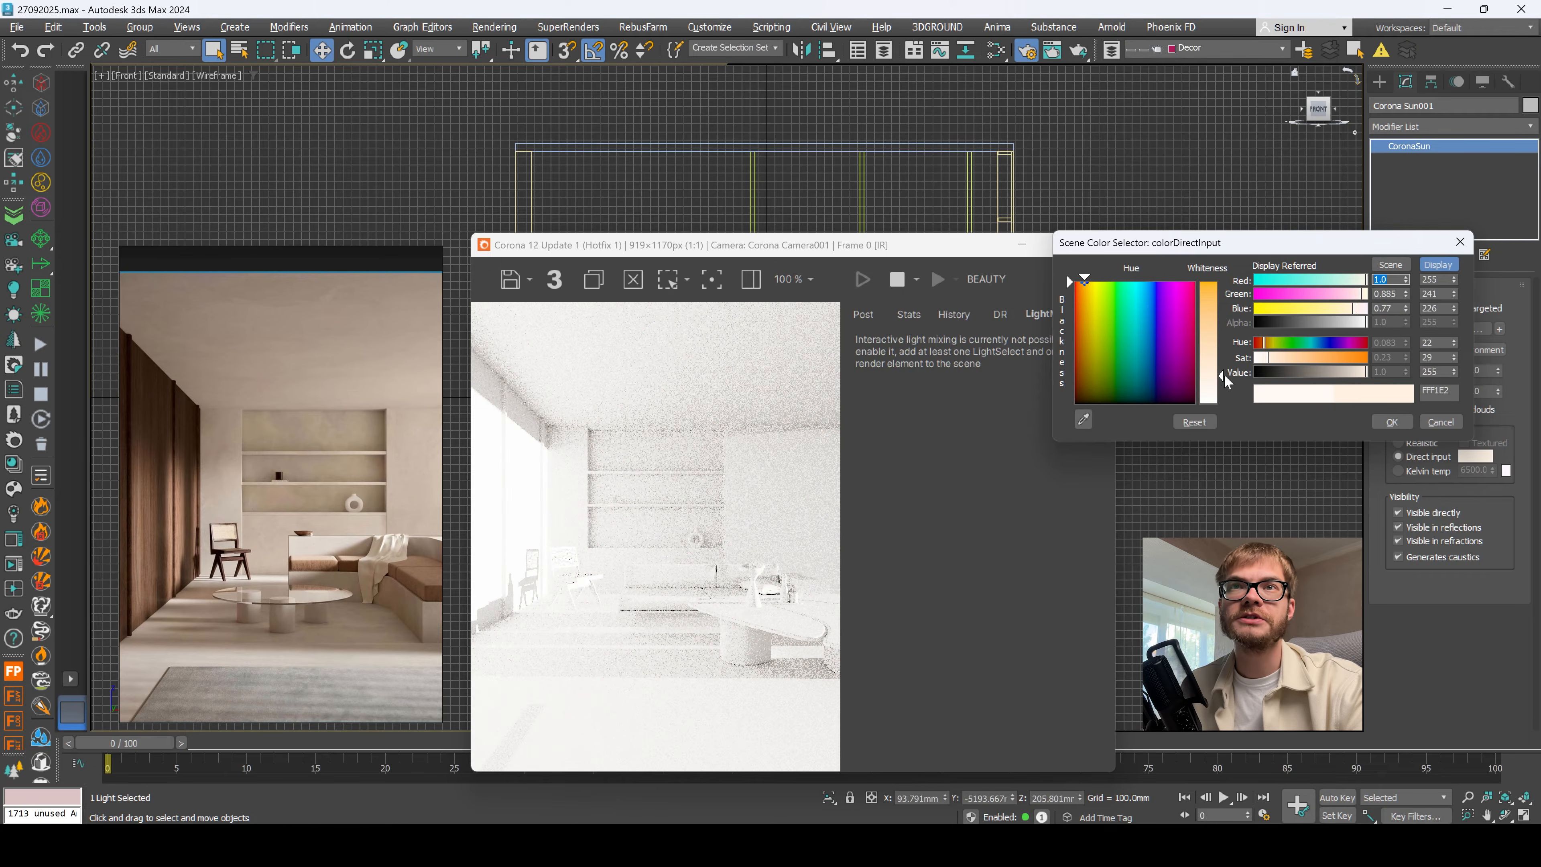
left_click(1392, 422)
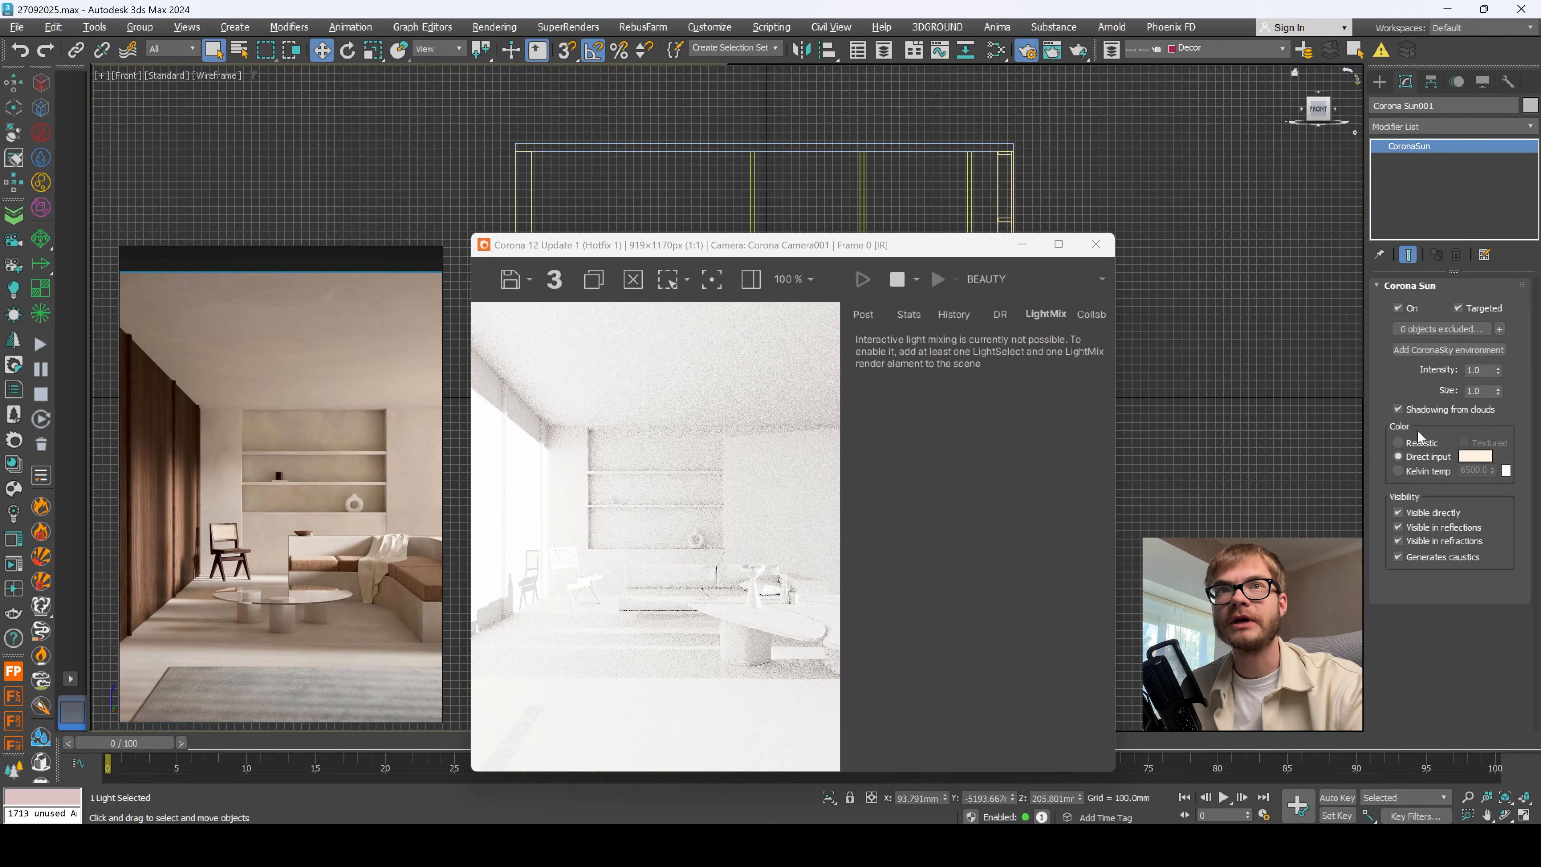
Step: Set the Corona sun's intensity to 0.1
right_click(1498, 375)
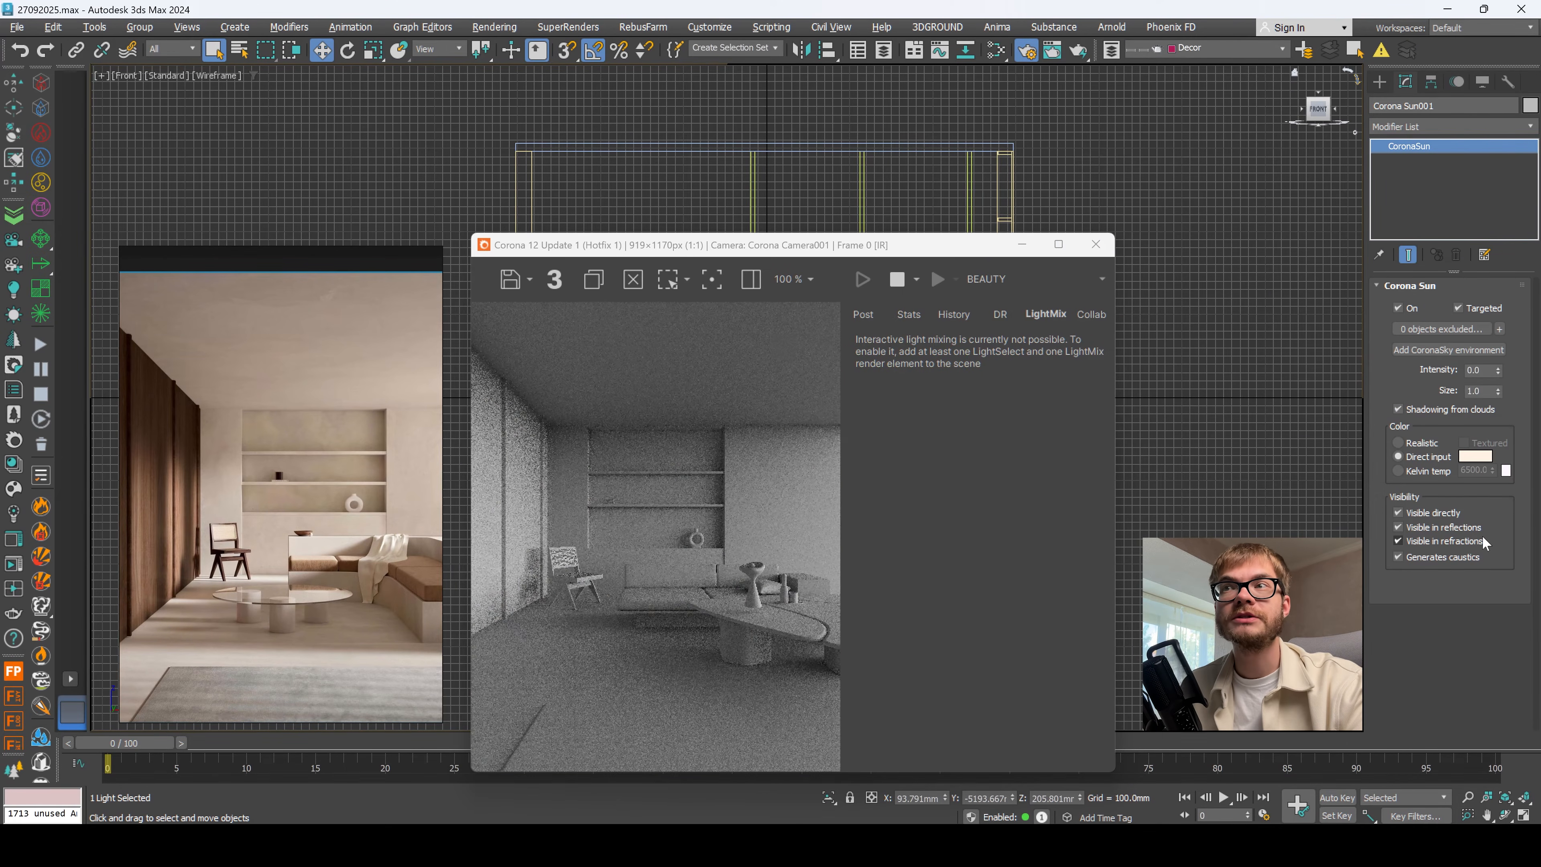
left_click_drag(754, 252, 820, 174)
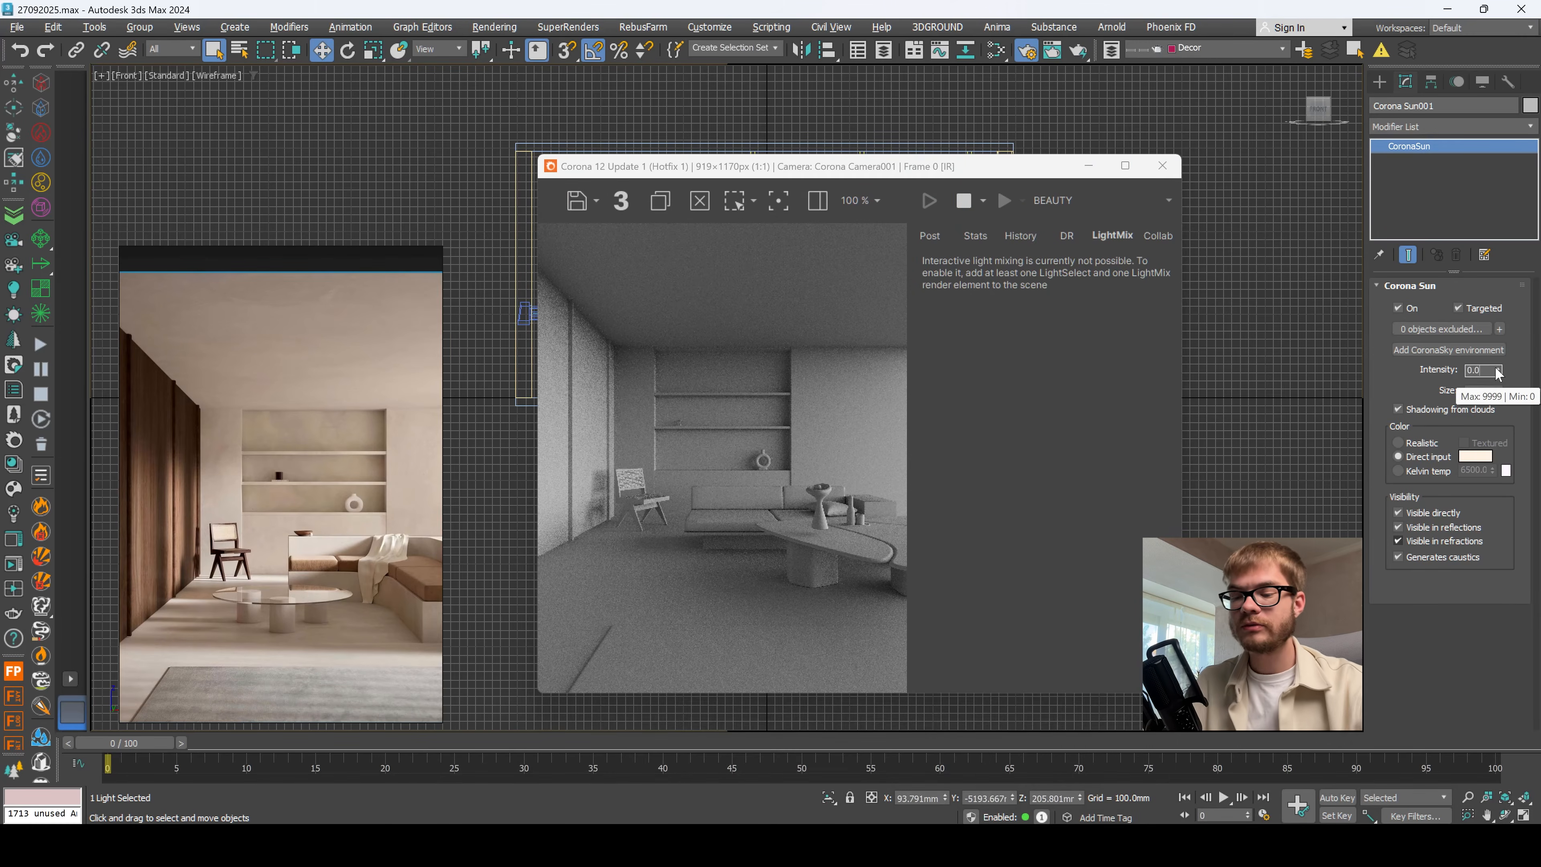
left_click(1498, 368)
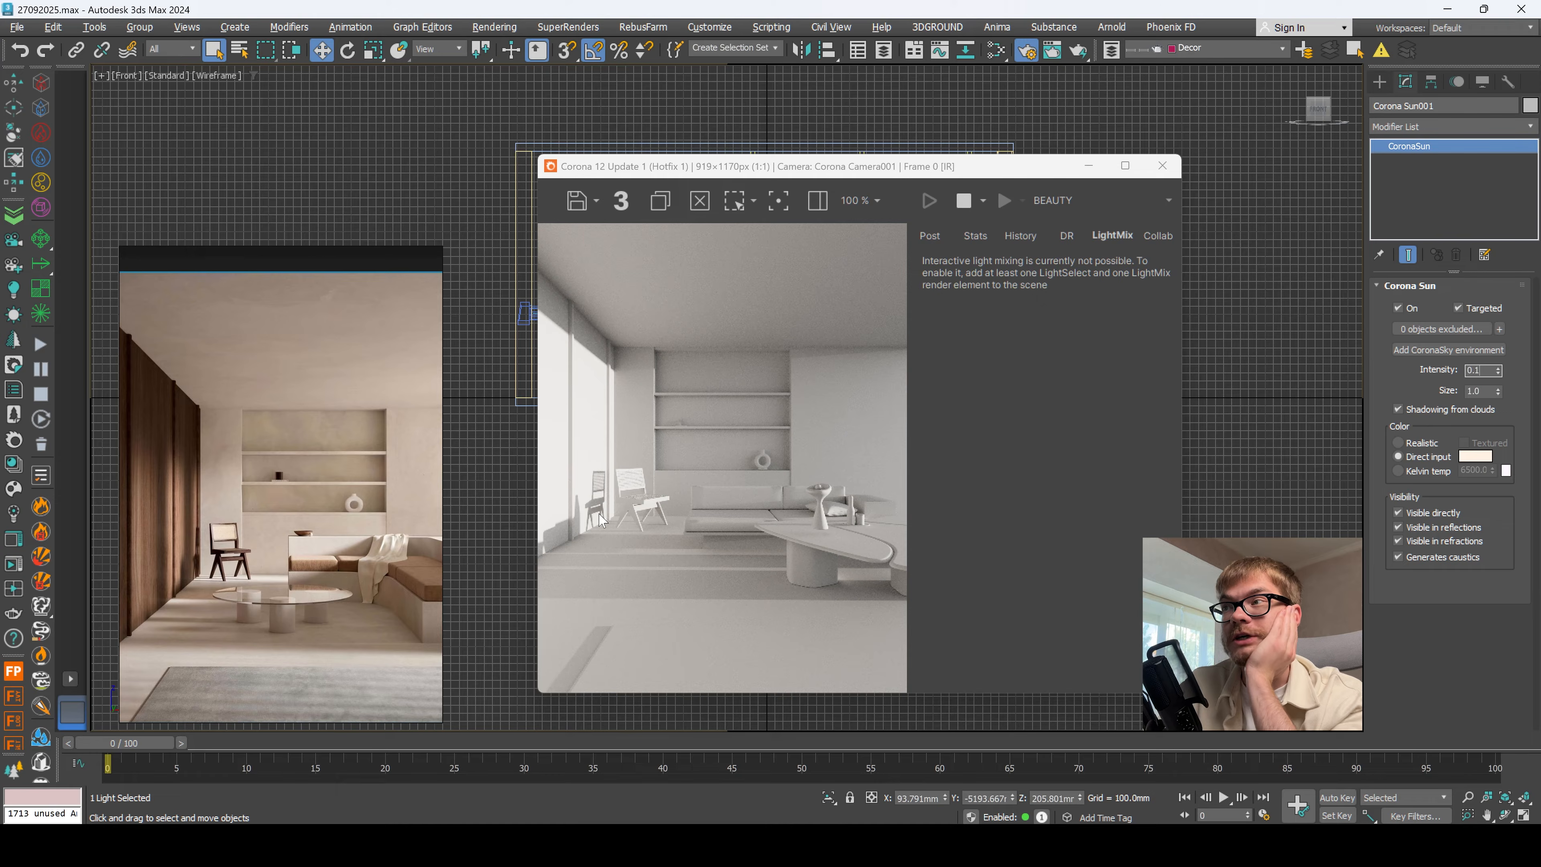
Step: Compare the chair's shadow in the reference and the render, and set the Corona sun's size to 10
scroll(197, 567, "up", 7)
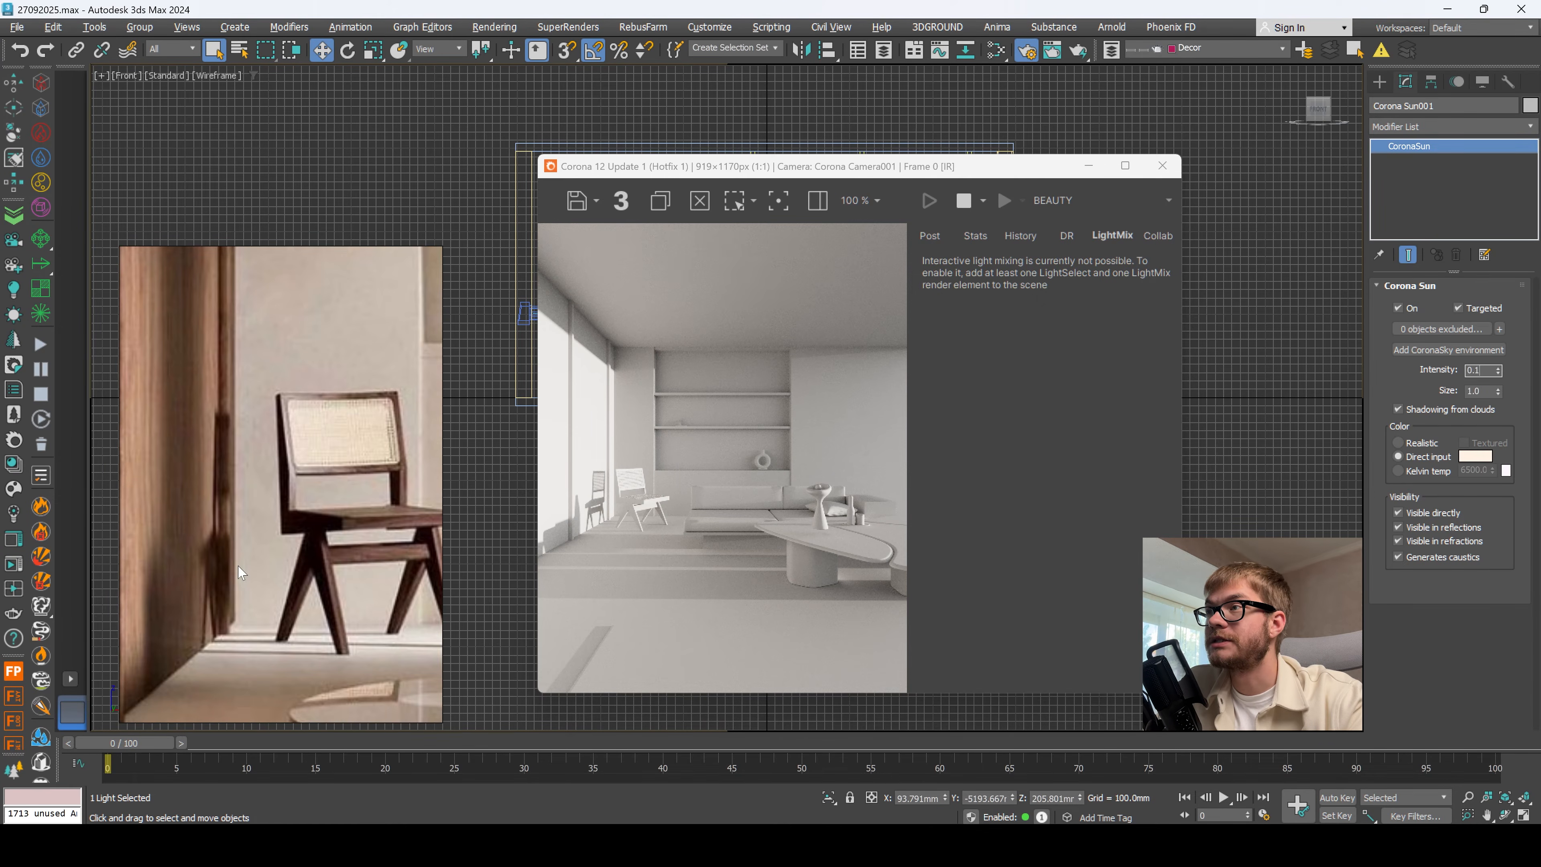
scroll(569, 521, "up", 2)
key("Tab")
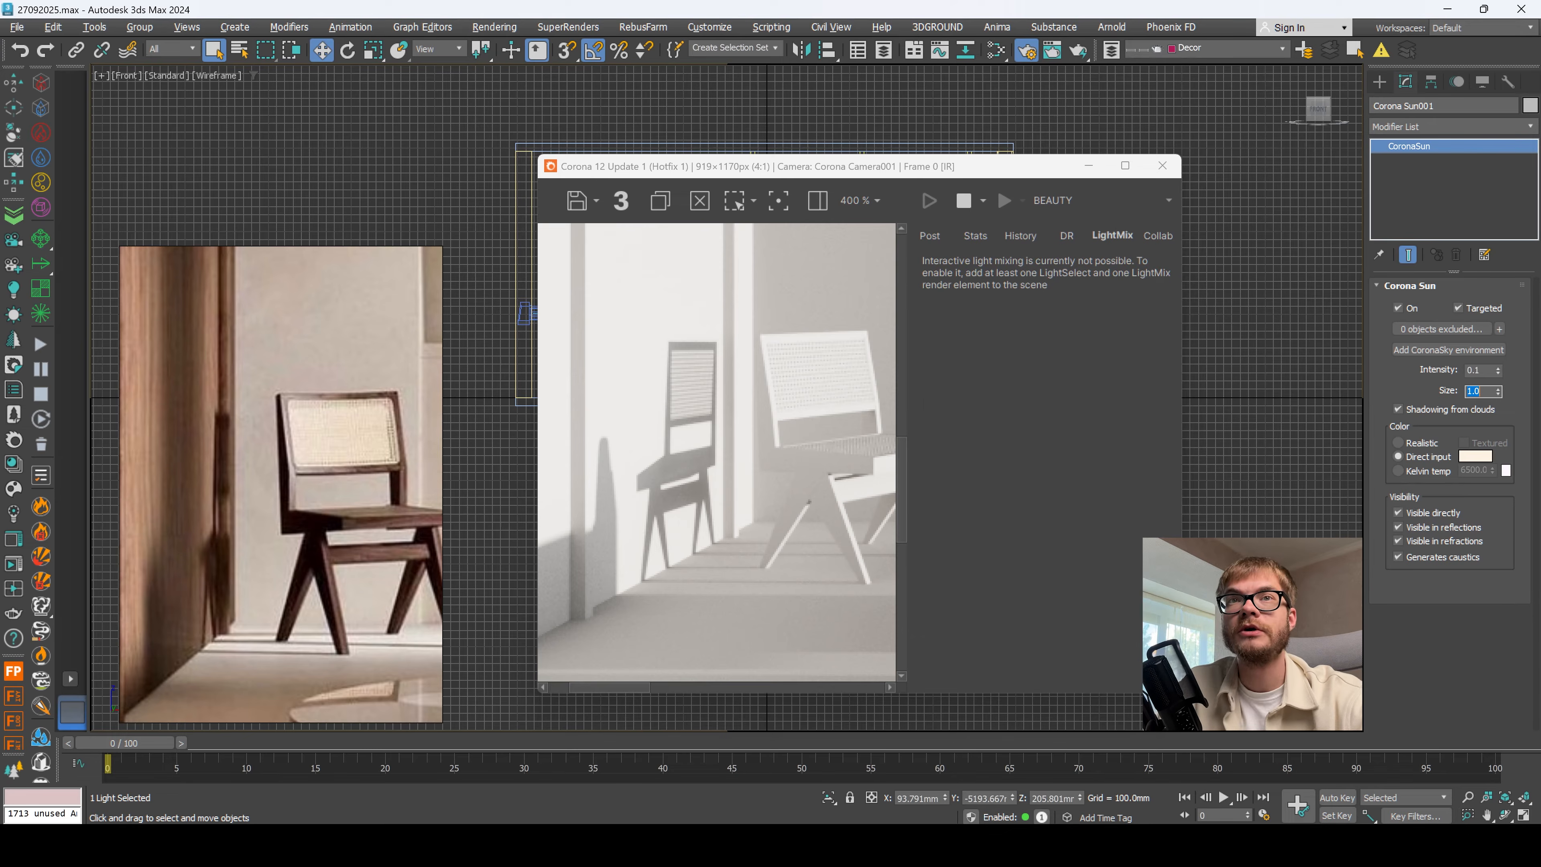
key("Return")
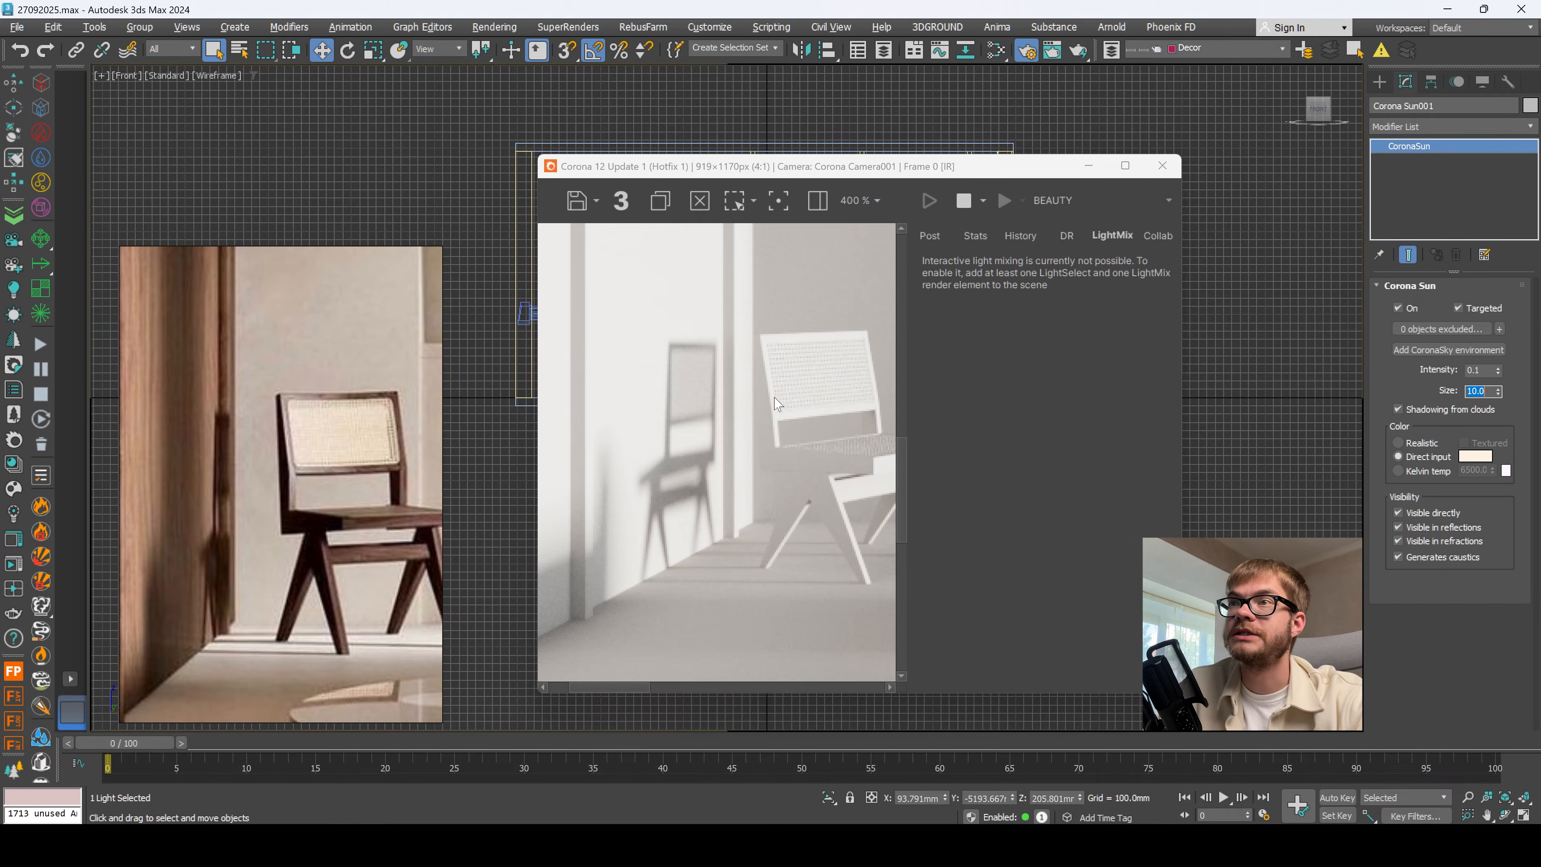
Step: Compare the render's shadow softness with the reference and set the Corona sun's size to 20
scroll(779, 403, "down", 2)
scroll(782, 570, "up", 3)
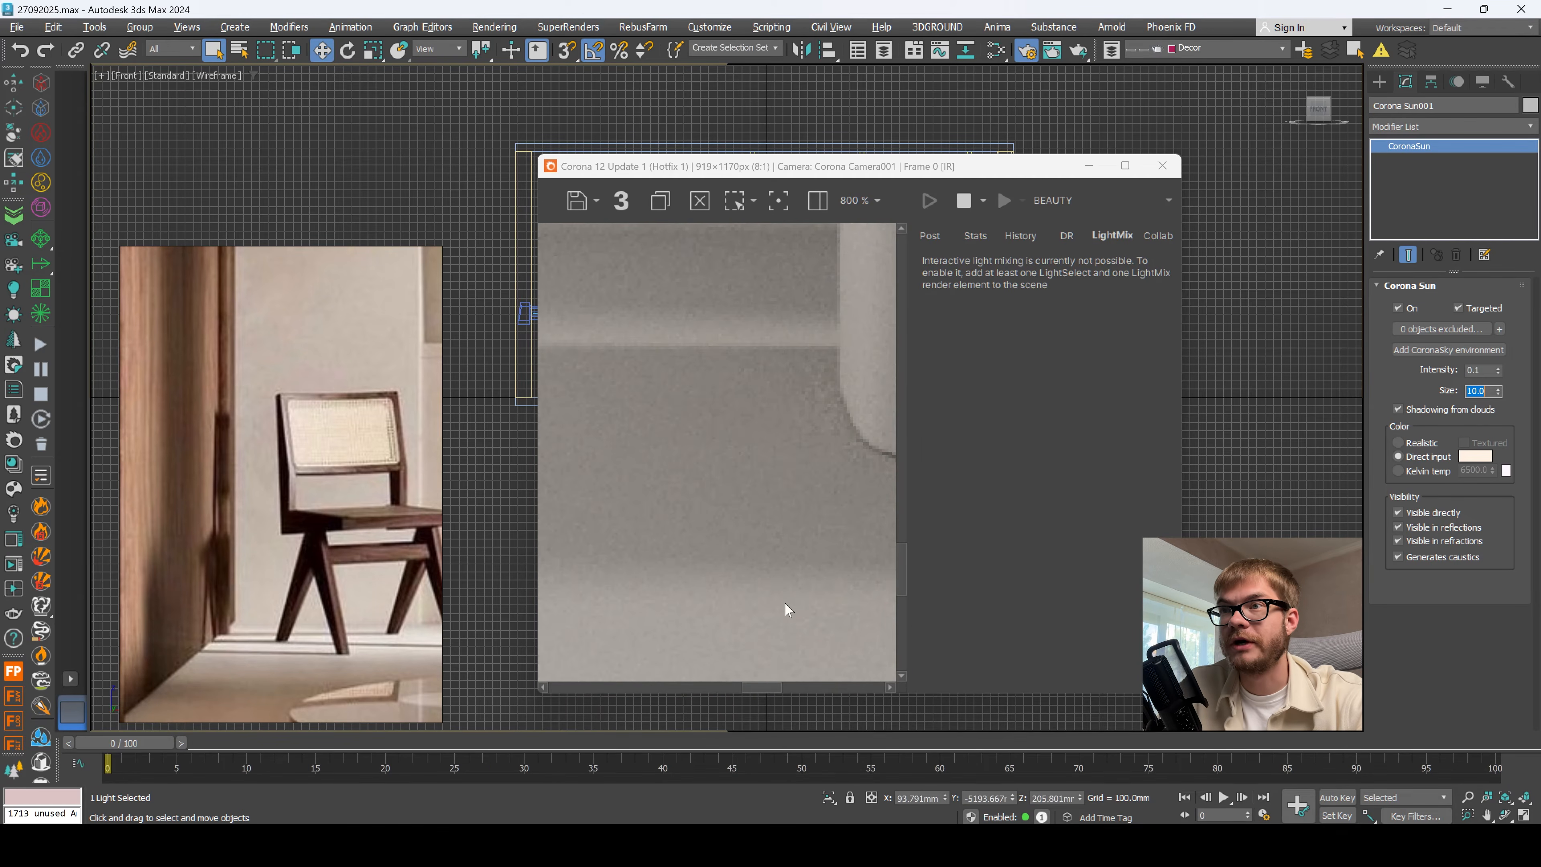
scroll(848, 535, "down", 2)
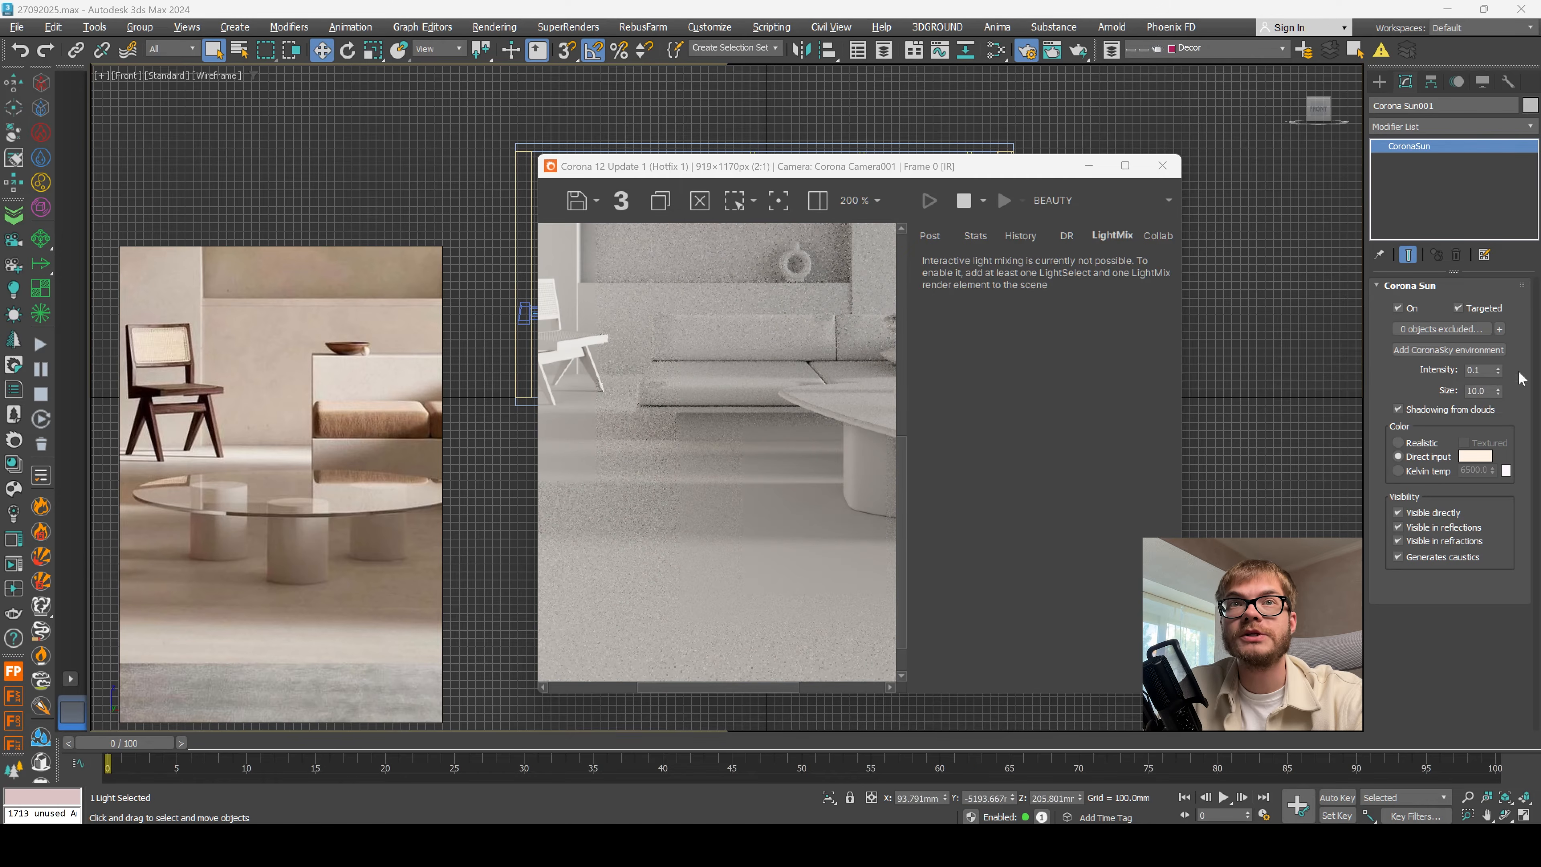
double_click(1477, 391)
type("20")
key("Return")
scroll(681, 422, "down", 1)
left_click_drag(953, 172, 1008, 159)
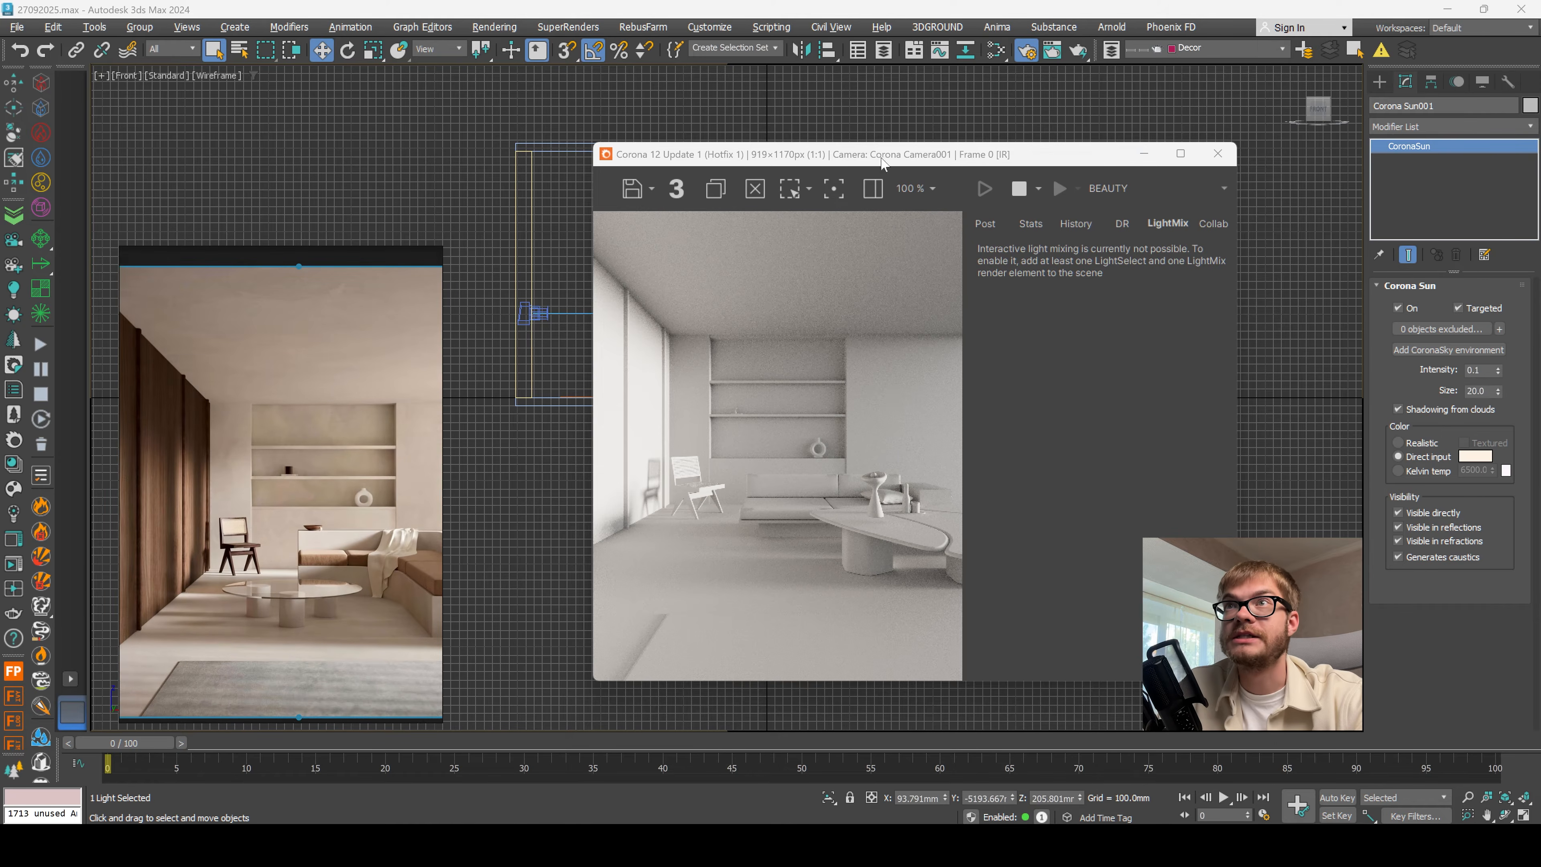
left_click_drag(882, 162, 906, 158)
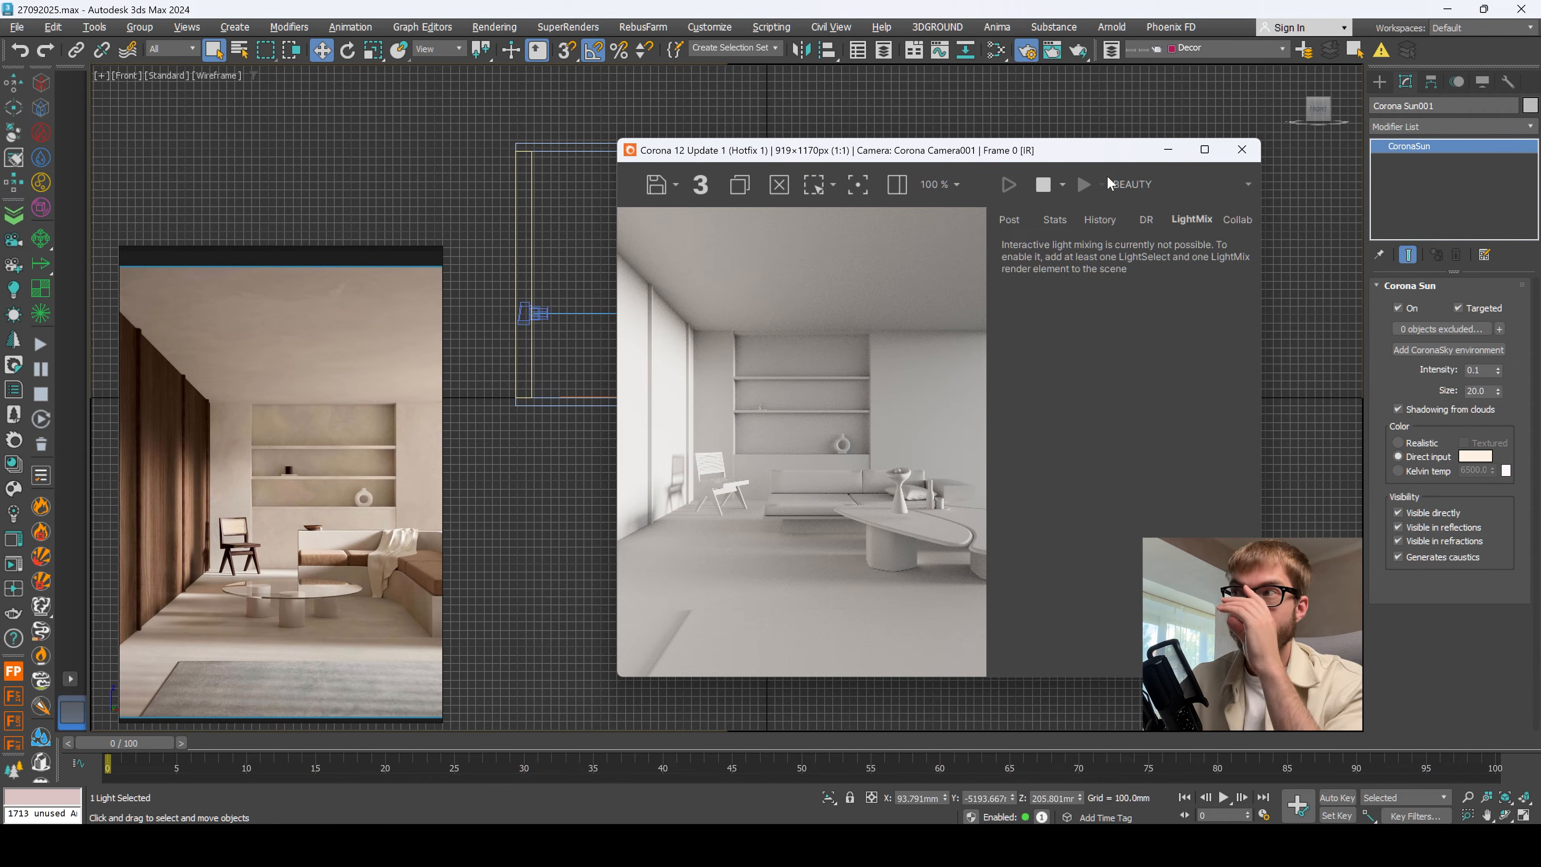
Step: Stop the interactive render, generate an interactive LightMix setup separated by instanced lights, and restart the interactive render
left_click(1044, 188)
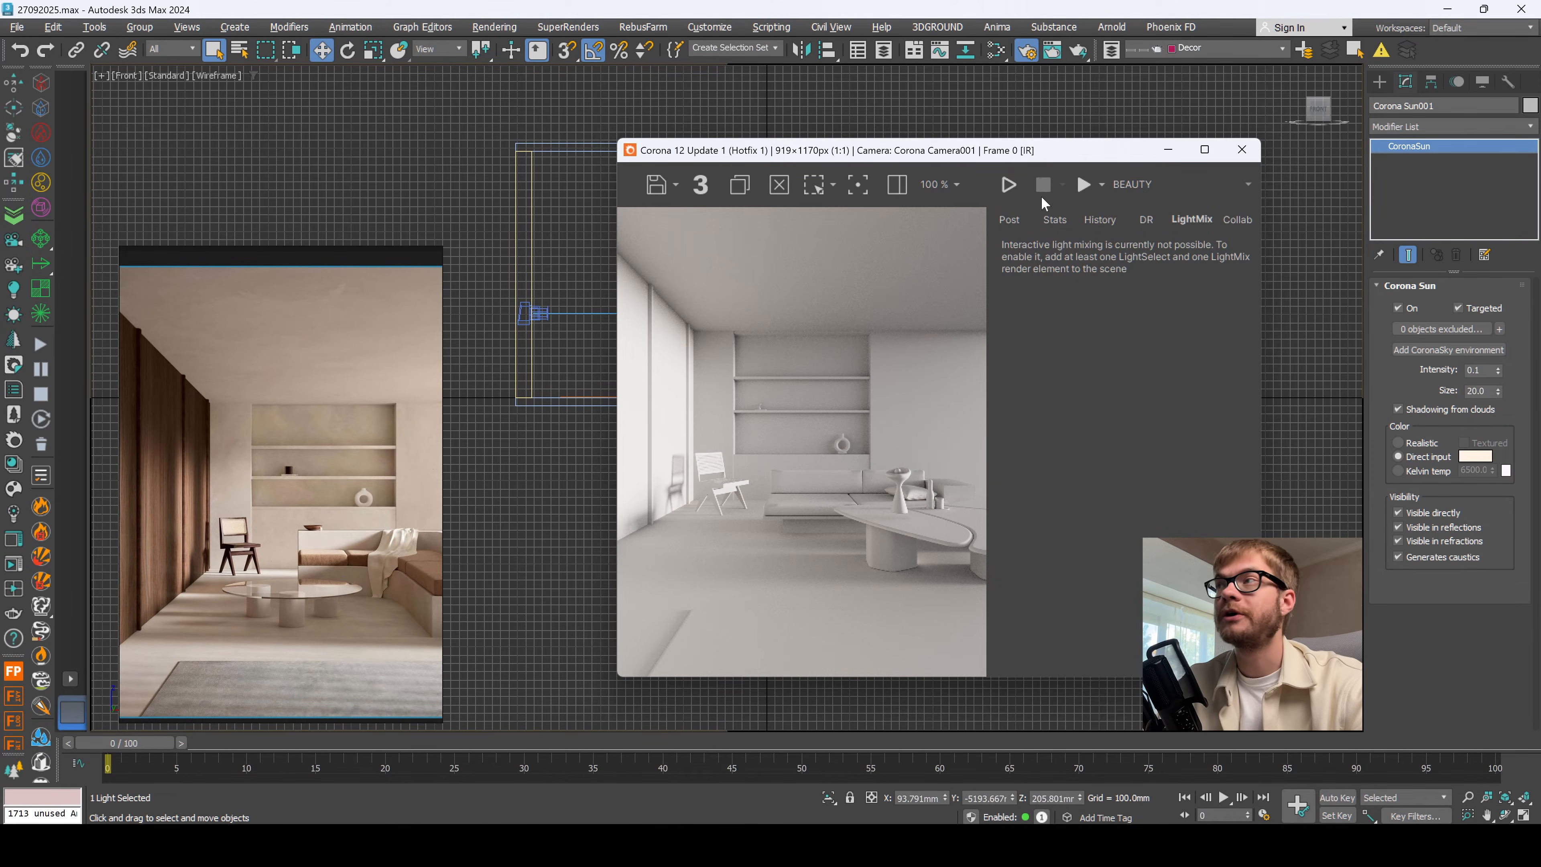
left_click_drag(54, 441, 475, 112)
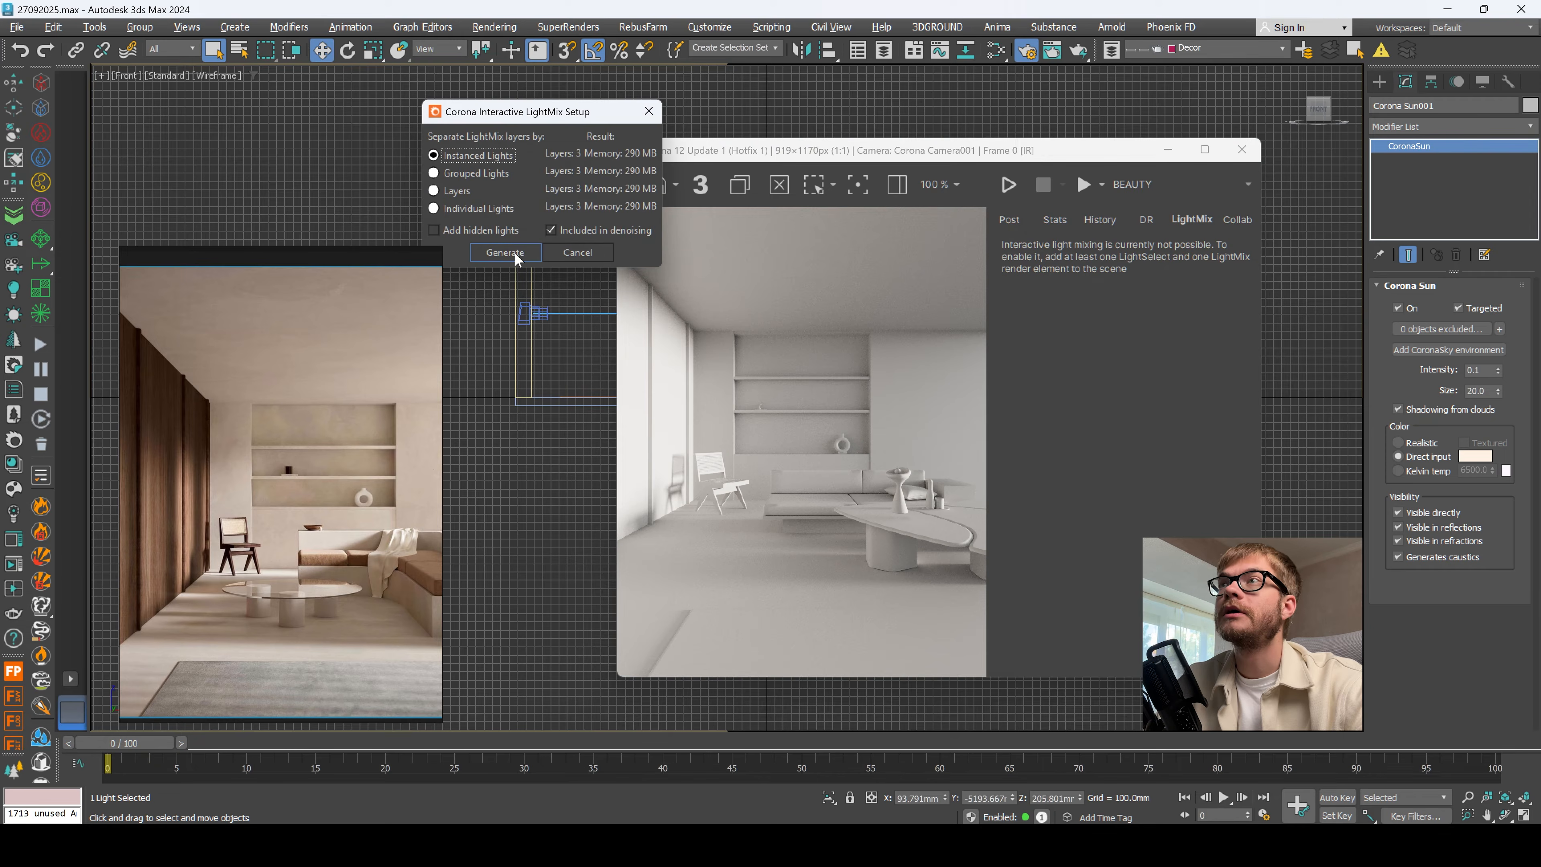
left_click(505, 252)
left_click(994, 190)
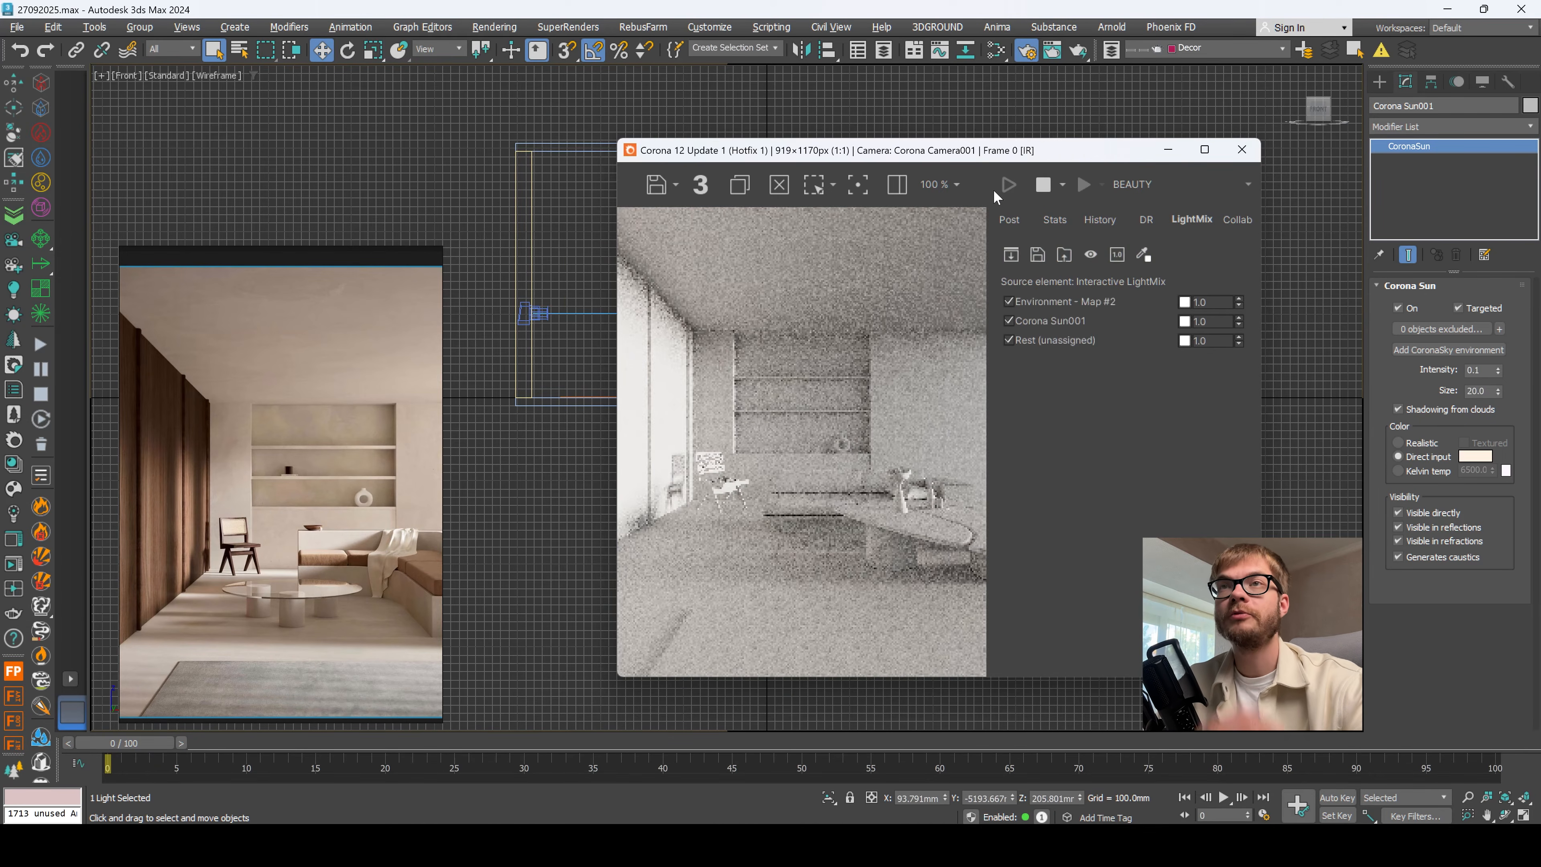
Step: Disable the Corona Sun001 layer in the LightMix and keep the Environment - Map #2 layer on to isolate the sky light
left_click(1009, 302)
left_click(1009, 320)
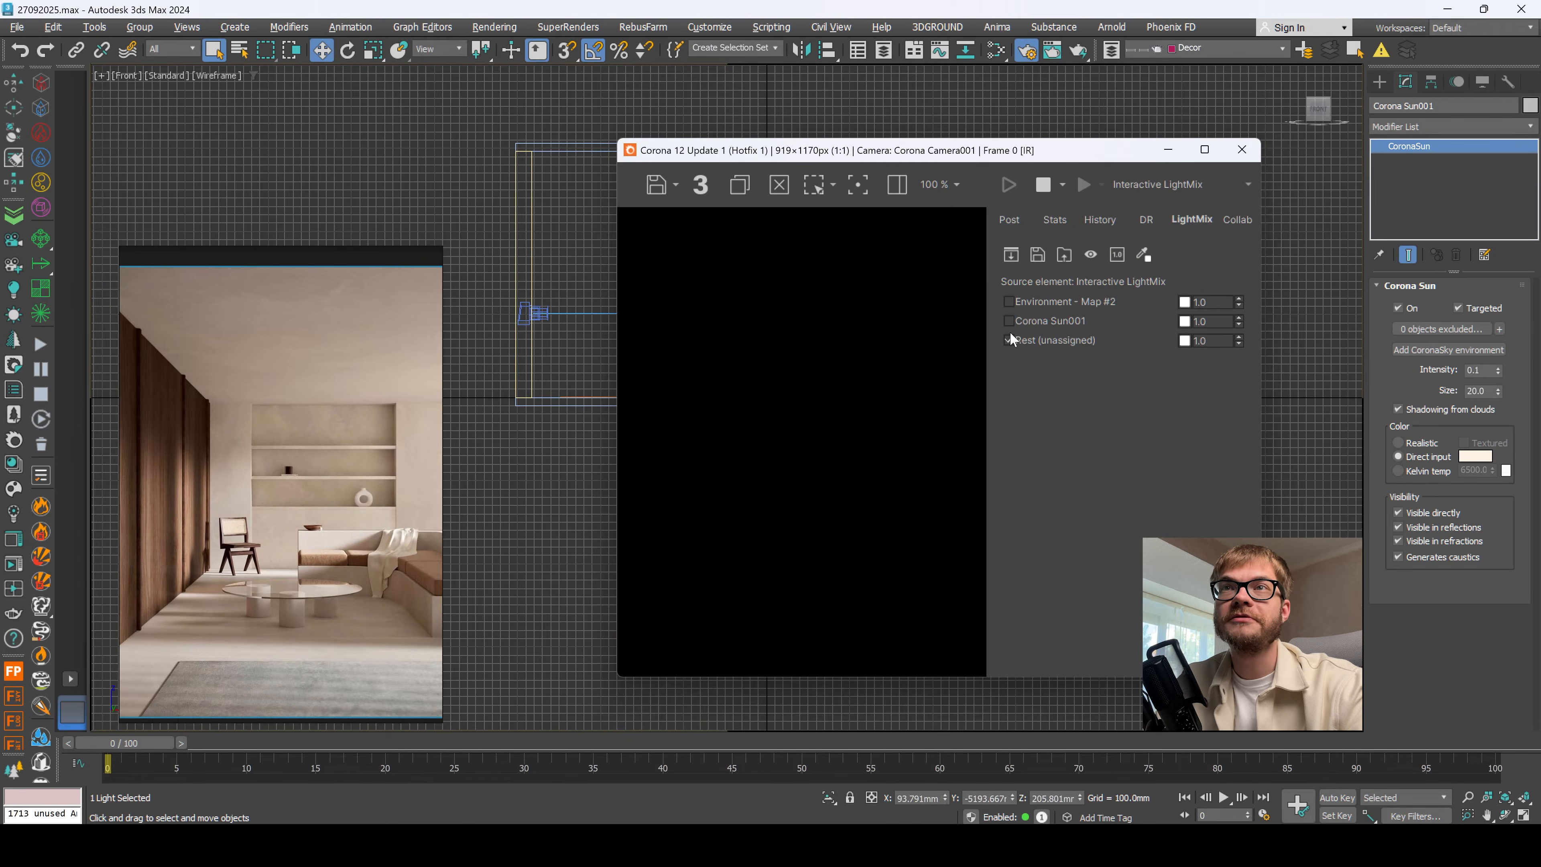
left_click(1010, 301)
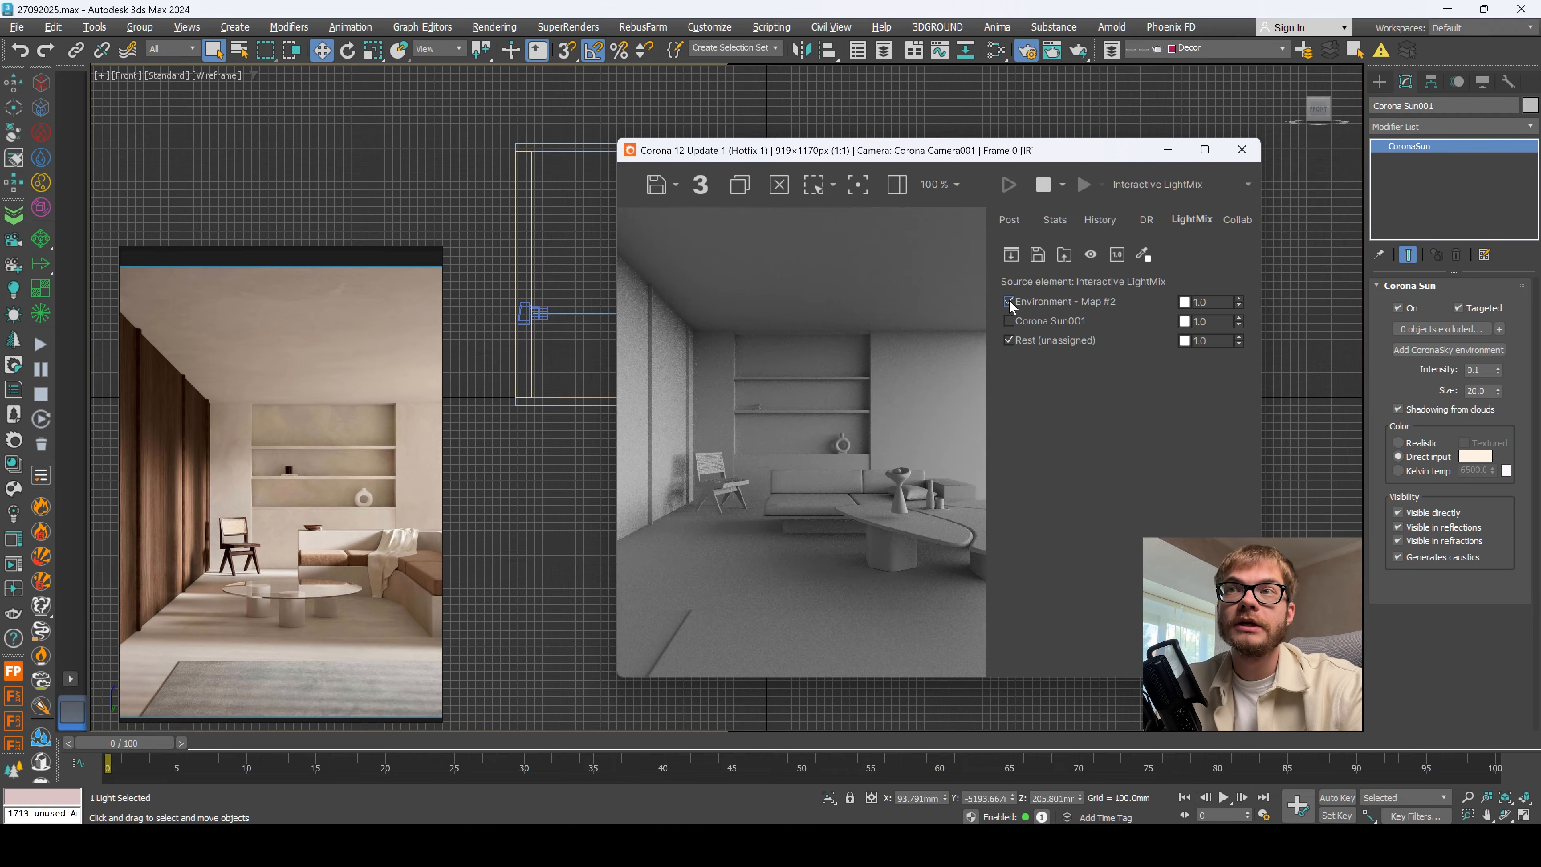
Step: In LightMix, set the Environment layer to 0.488, enable Corona Sun001 and set it to 0.776, checking against the reference image
left_click_drag(1239, 302, 1232, 408)
left_click(1008, 318)
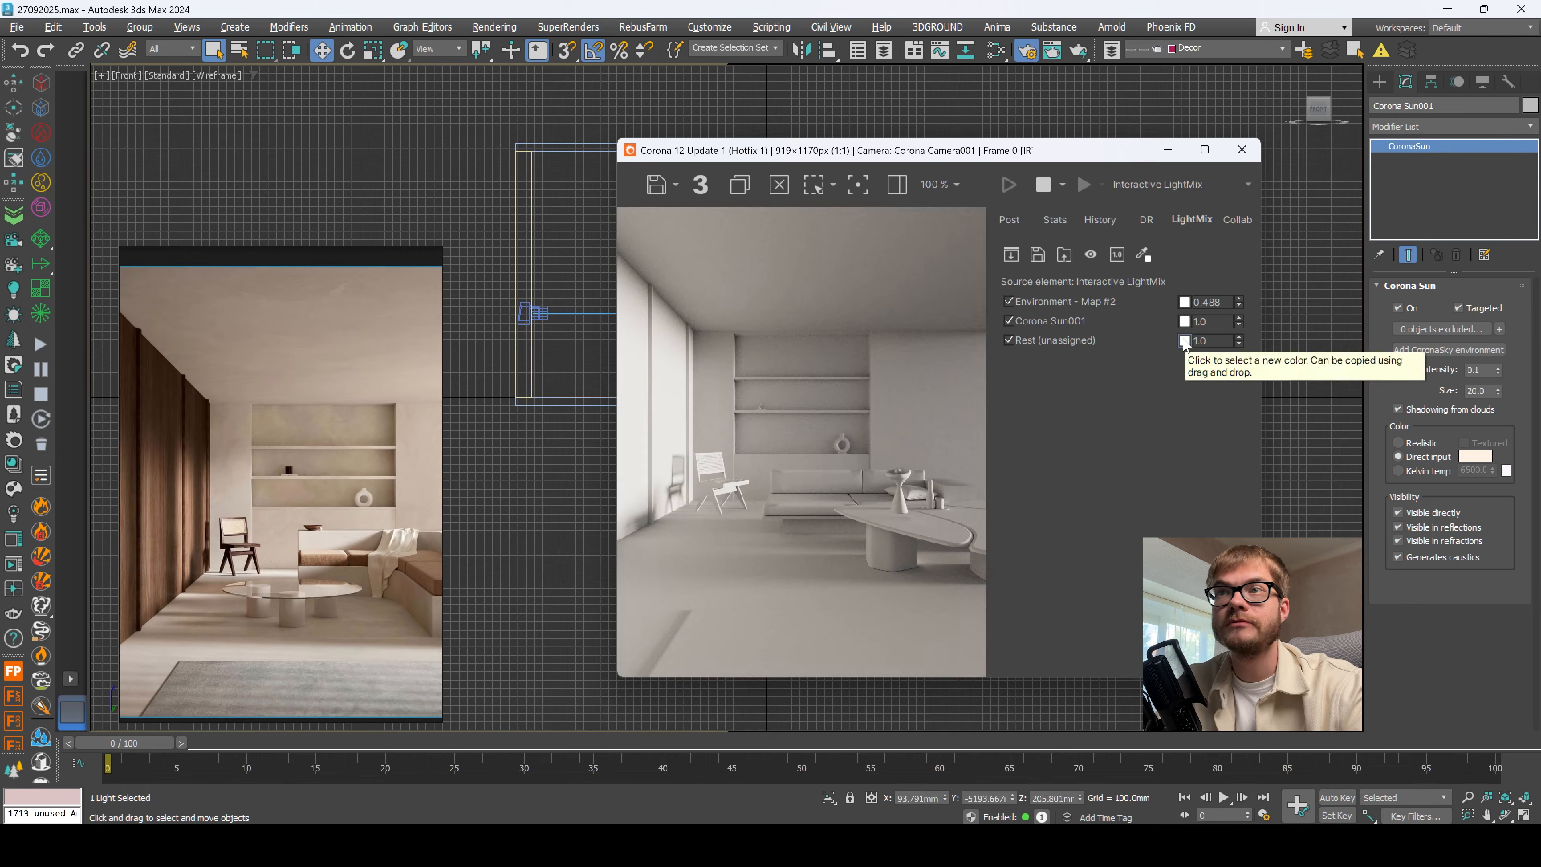
left_click_drag(1239, 321, 1239, 368)
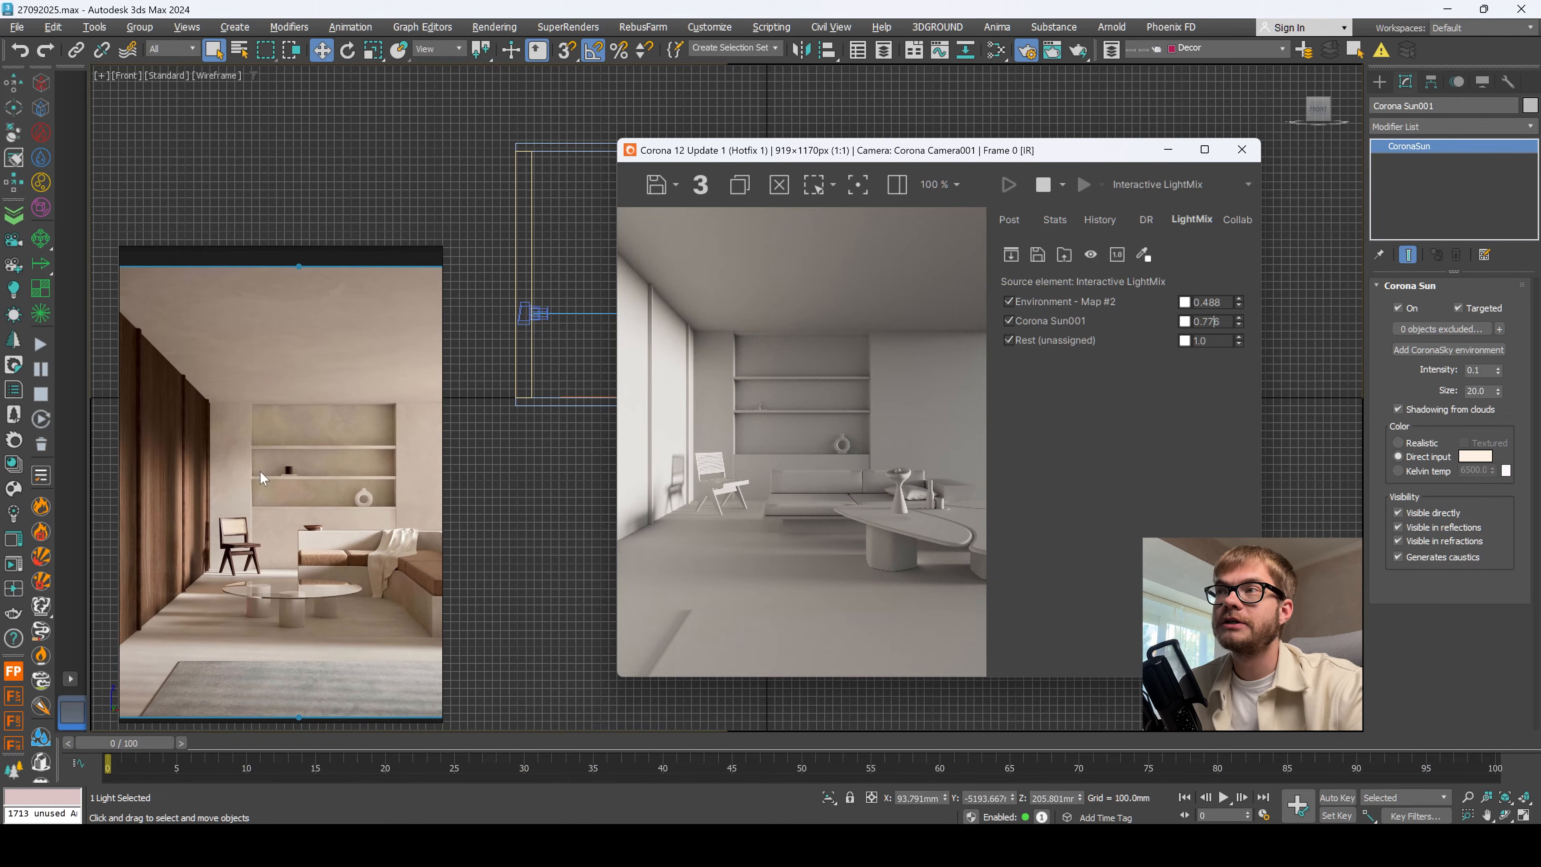
scroll(182, 388, "up", 3)
scroll(189, 414, "down", 3)
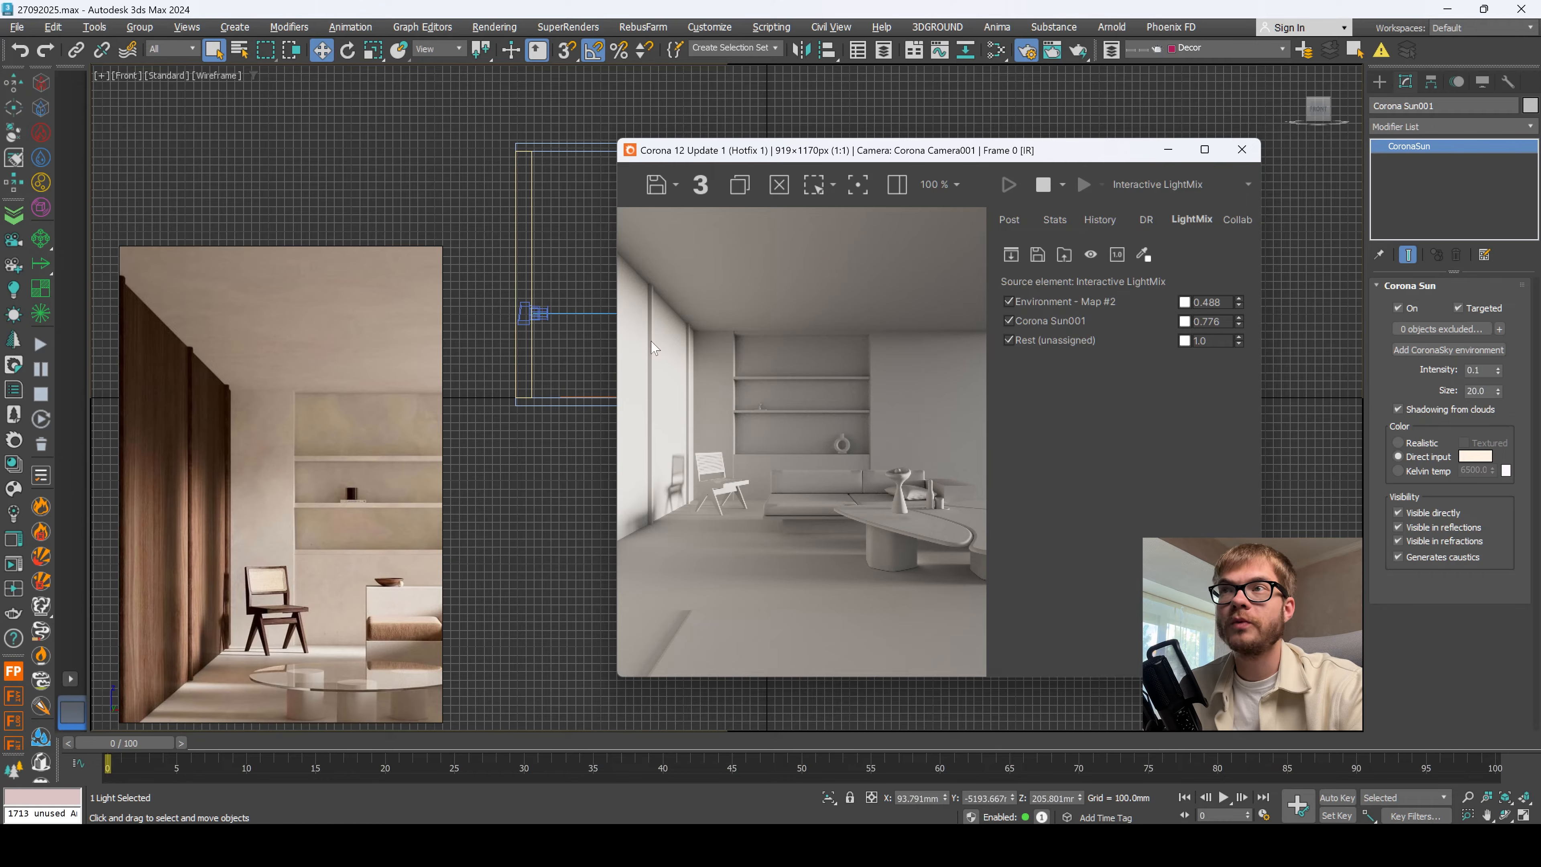
Step: Convert the room's ceiling box to an Editable Poly in the perspective view
left_click(1169, 149)
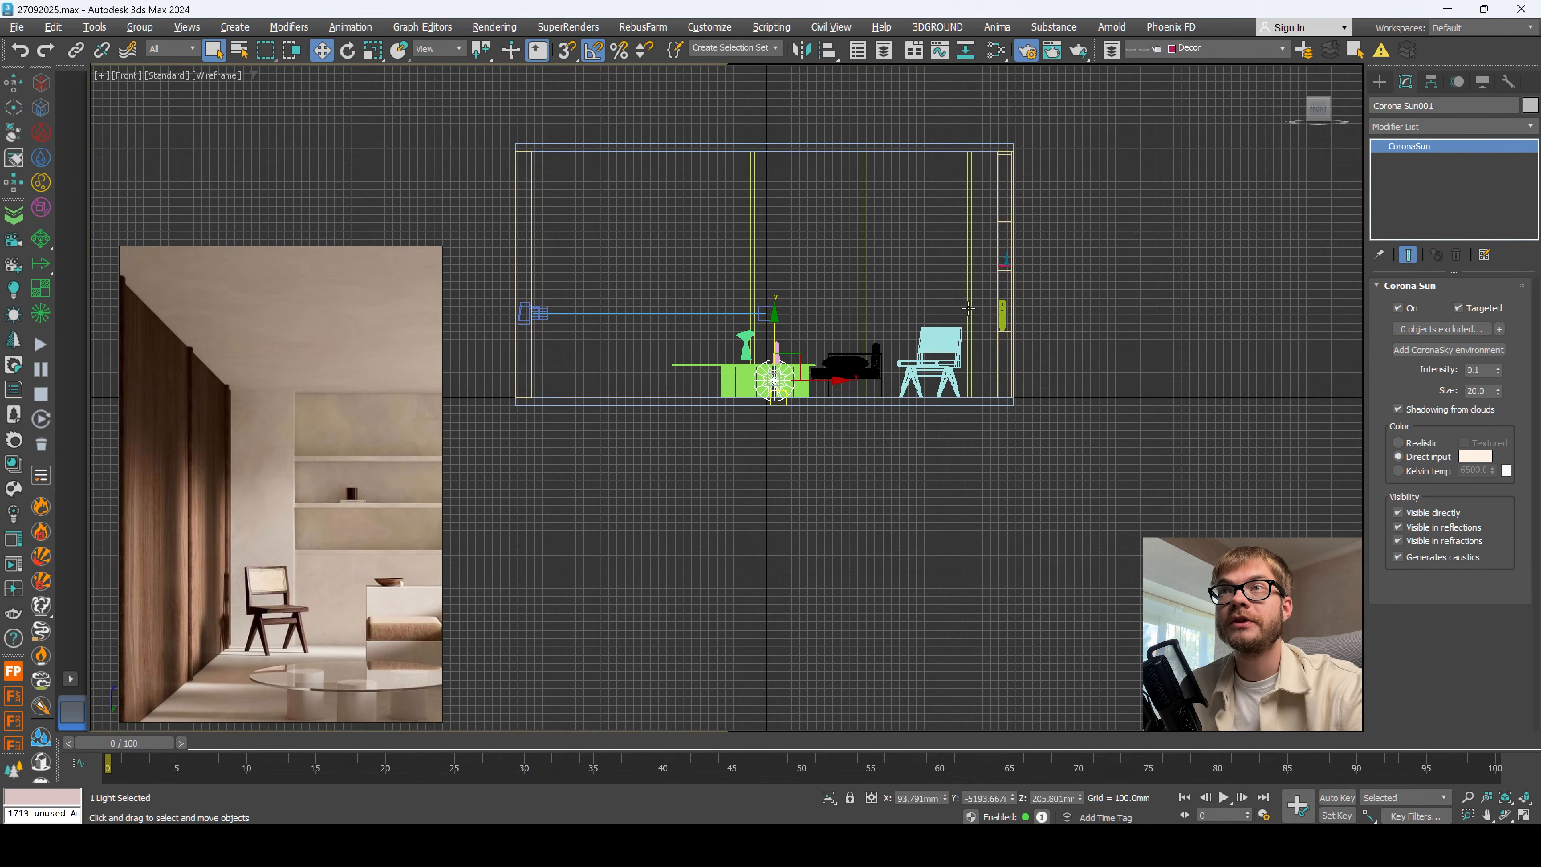
key("p")
scroll(698, 574, "down", 3)
middle_click_drag(783, 564, 784, 474, "alt")
left_click(784, 474)
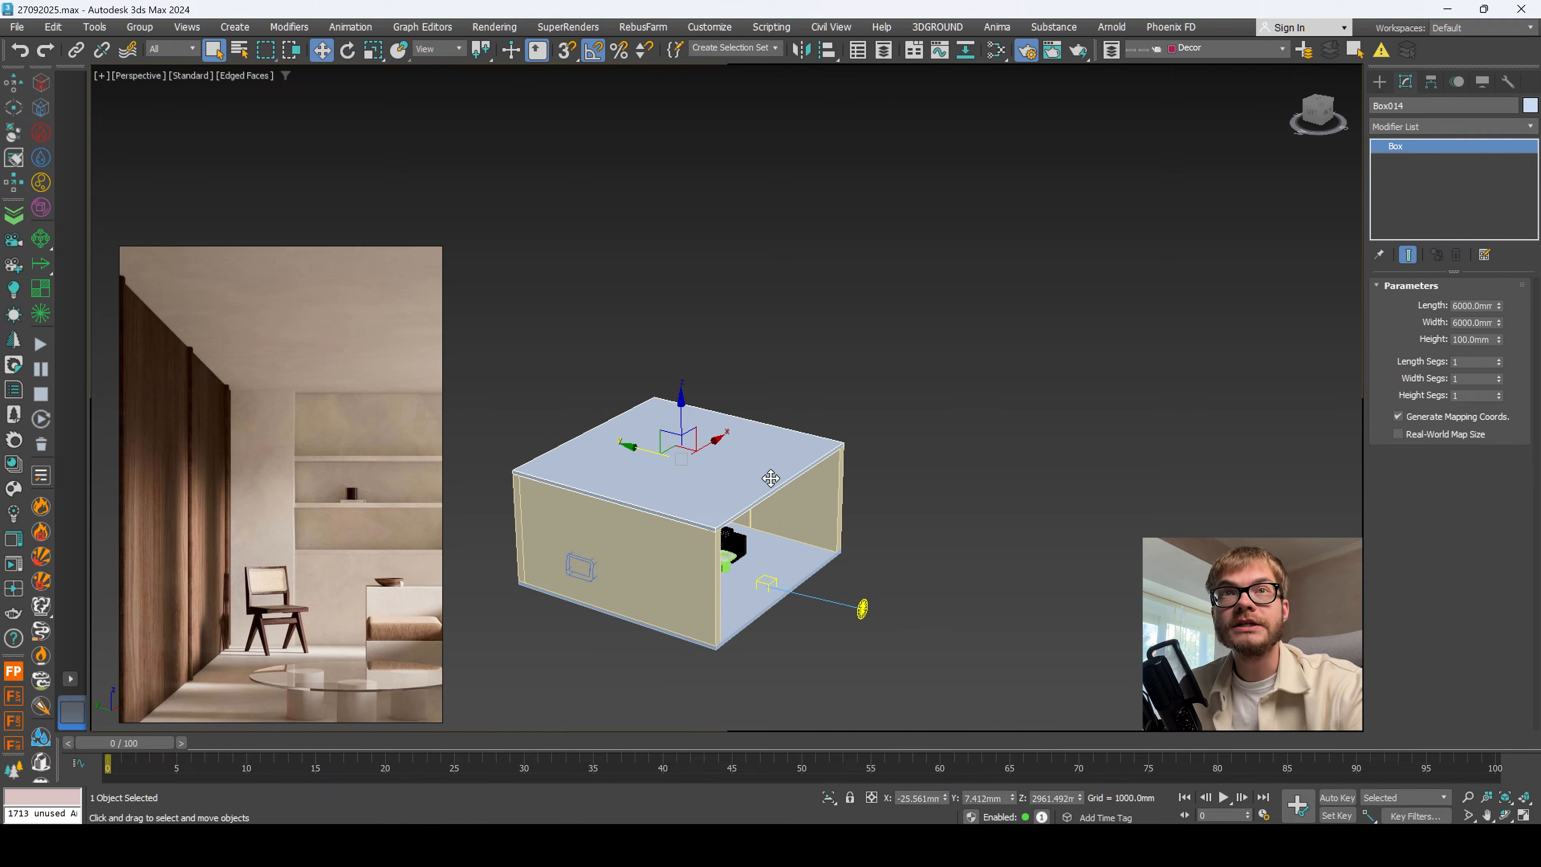
right_click(771, 479)
mouse_move(850, 679)
left_click(984, 693)
Step: Try pulling the ceiling's vertices inward along the room's open side
key("1")
middle_click_drag(905, 516, 767, 523, "alt")
left_click_drag(266, 51, 267, 78)
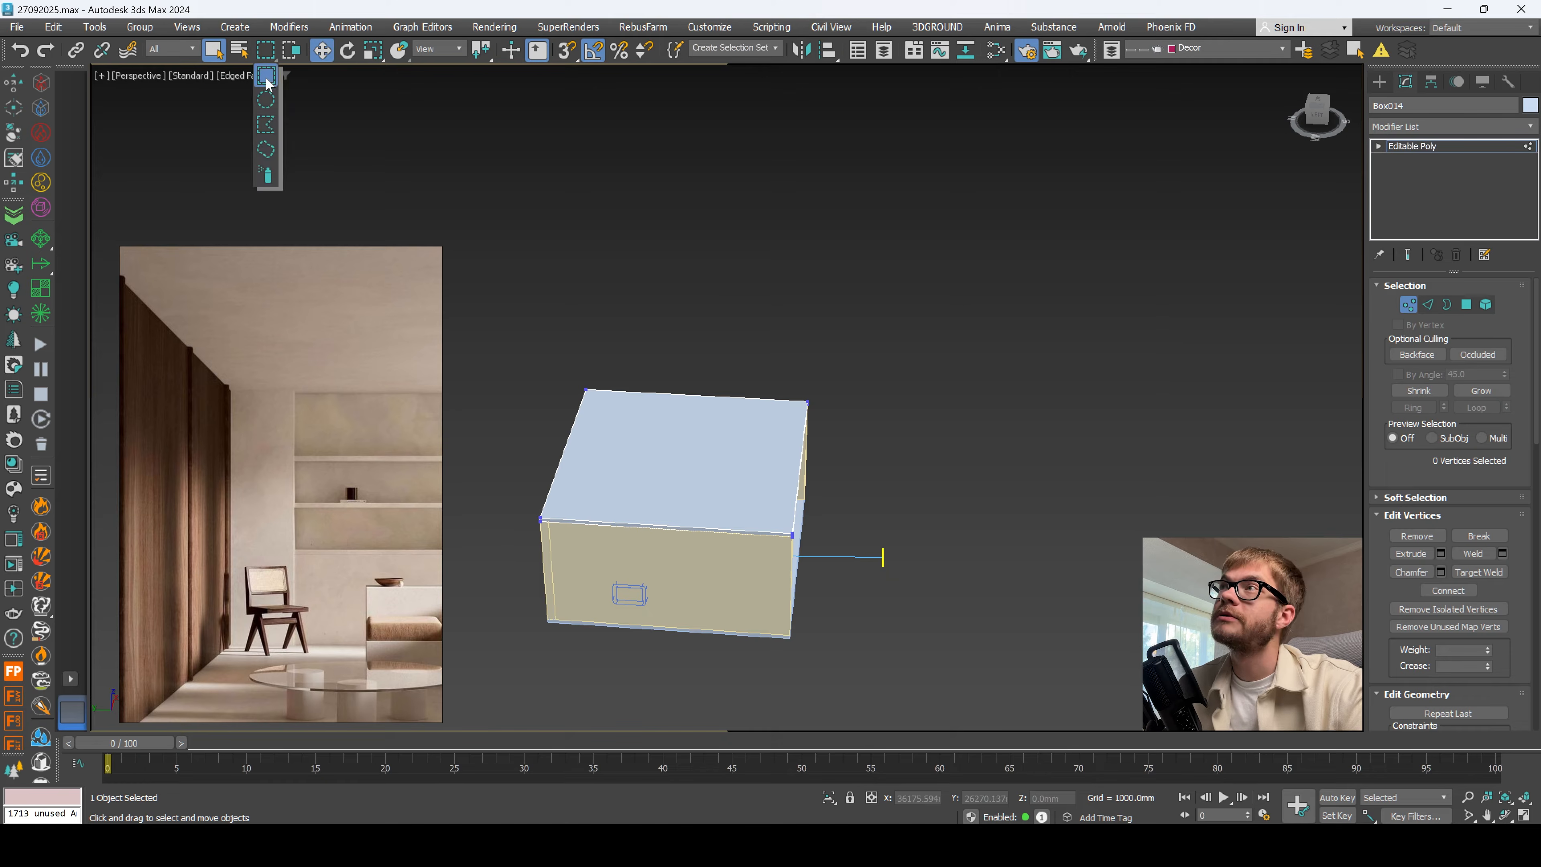
left_click_drag(919, 310, 762, 630)
middle_click_drag(867, 441, 702, 348, "alt")
left_click_drag(759, 372, 758, 371)
key("1")
Step: Try shortening the walls at the open side by snapping their end vertices to the ceiling's edge
left_click(872, 369)
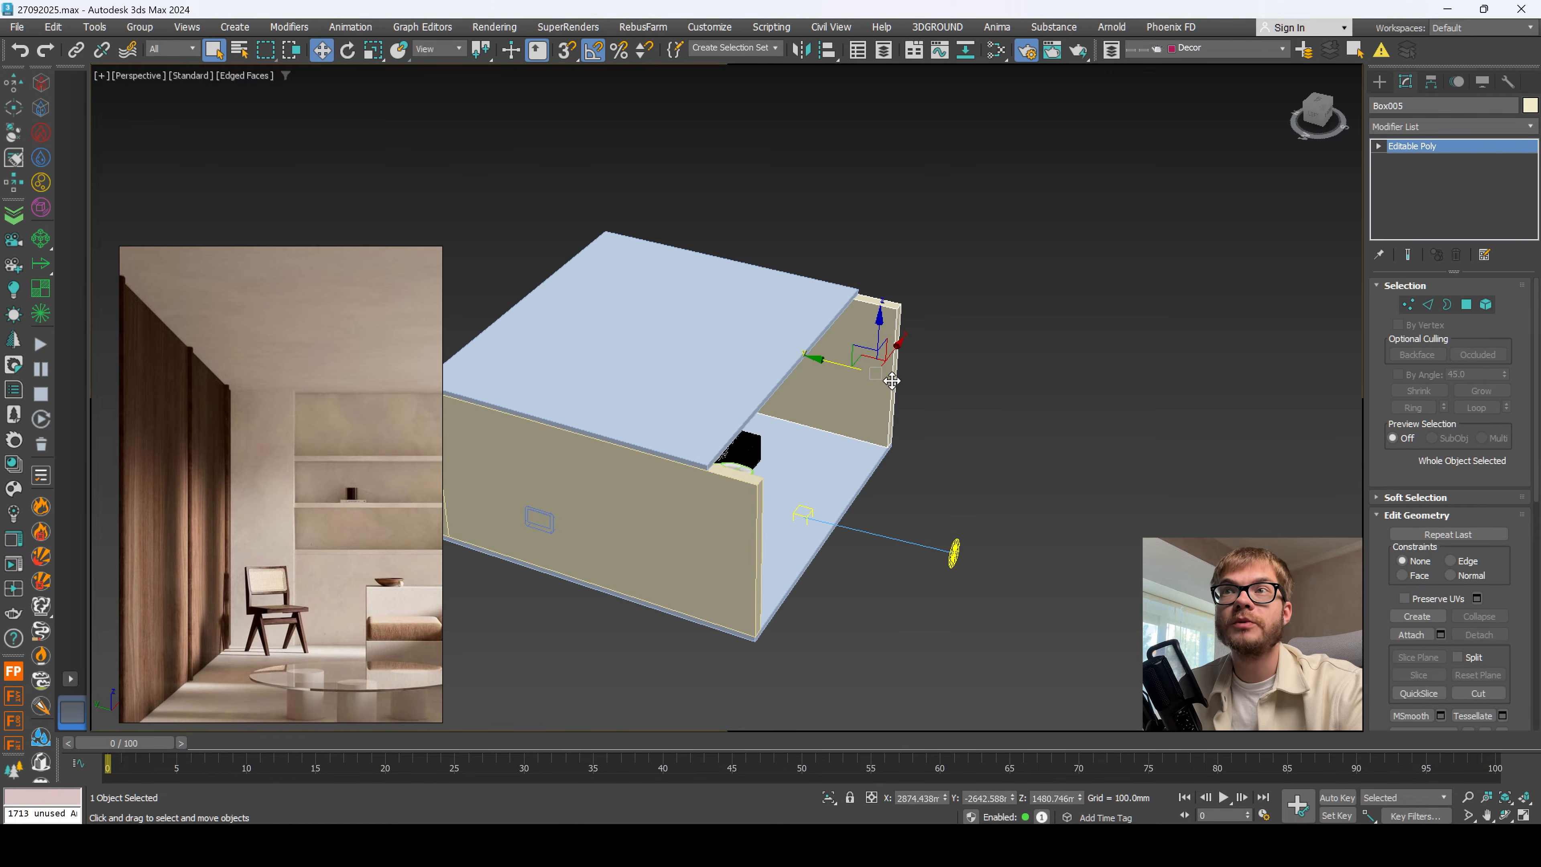
key("1")
left_click_drag(960, 286, 865, 474)
key("s")
left_click_drag(861, 369, 865, 294)
key("1")
left_click(746, 536)
middle_click_drag(745, 537, 781, 534, "alt")
Step: Try converting the floor box to an Editable Poly
left_click(874, 489)
right_click(895, 483)
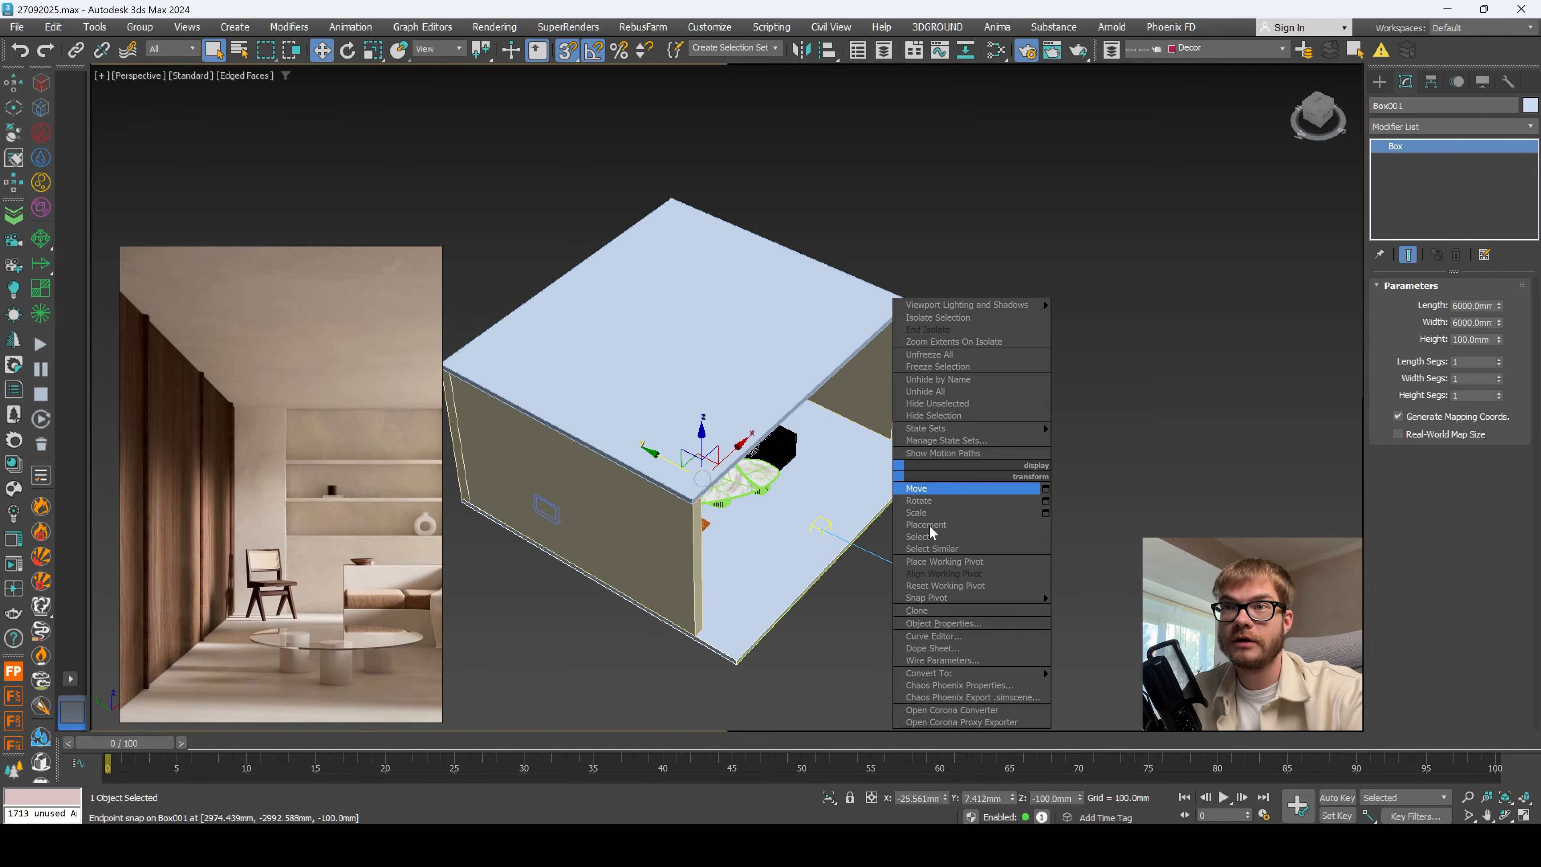
left_click(971, 674)
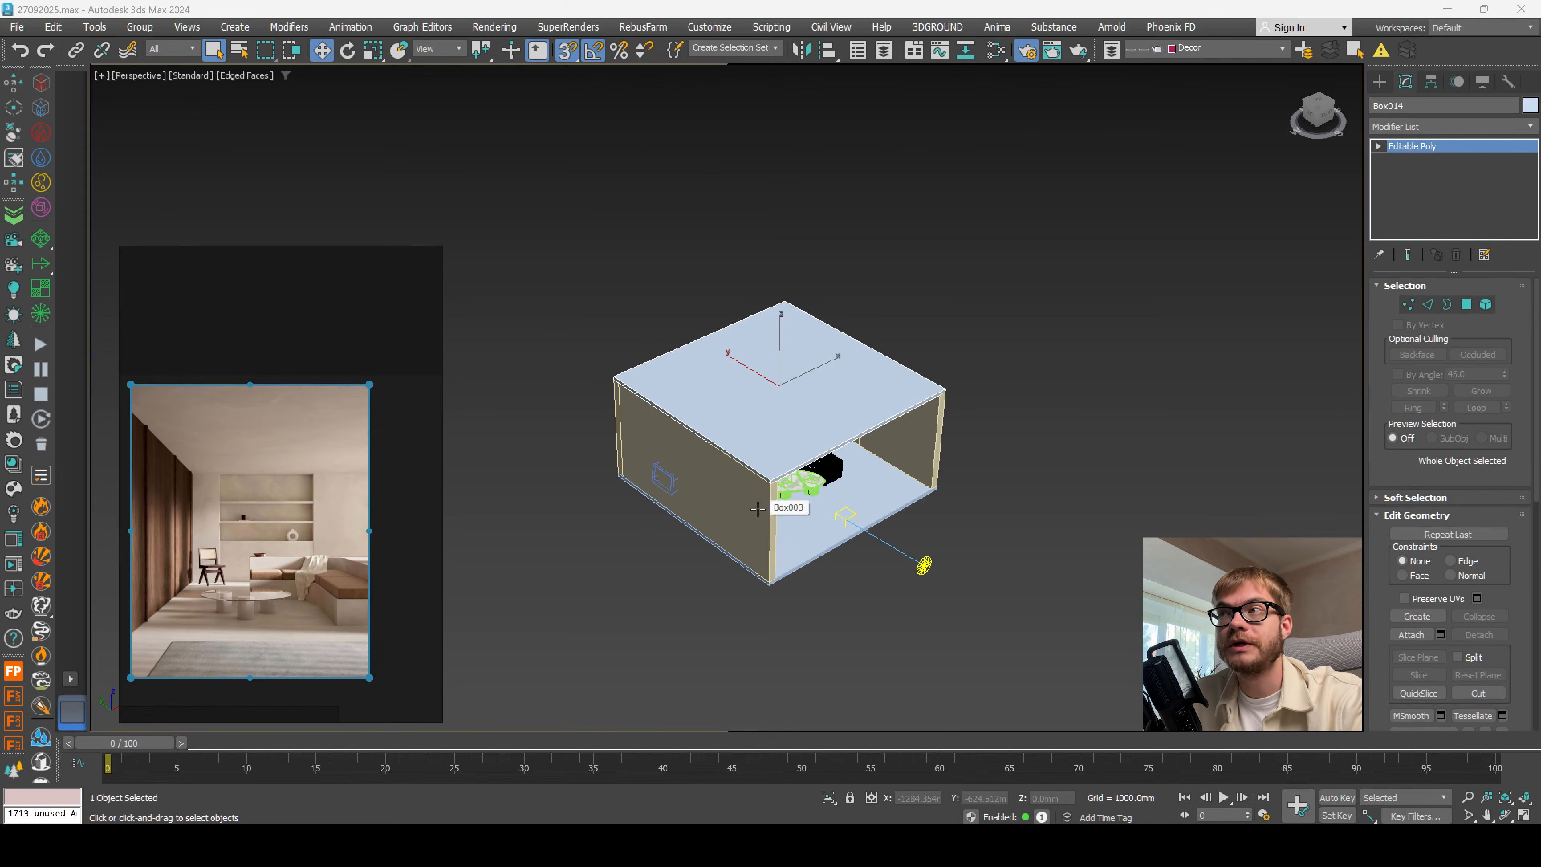
Step: Clone the wall behind the camera out in front of the room and rotate the copy parallel to the open side
left_click(770, 500)
left_click(770, 500)
scroll(770, 501, "up", 3)
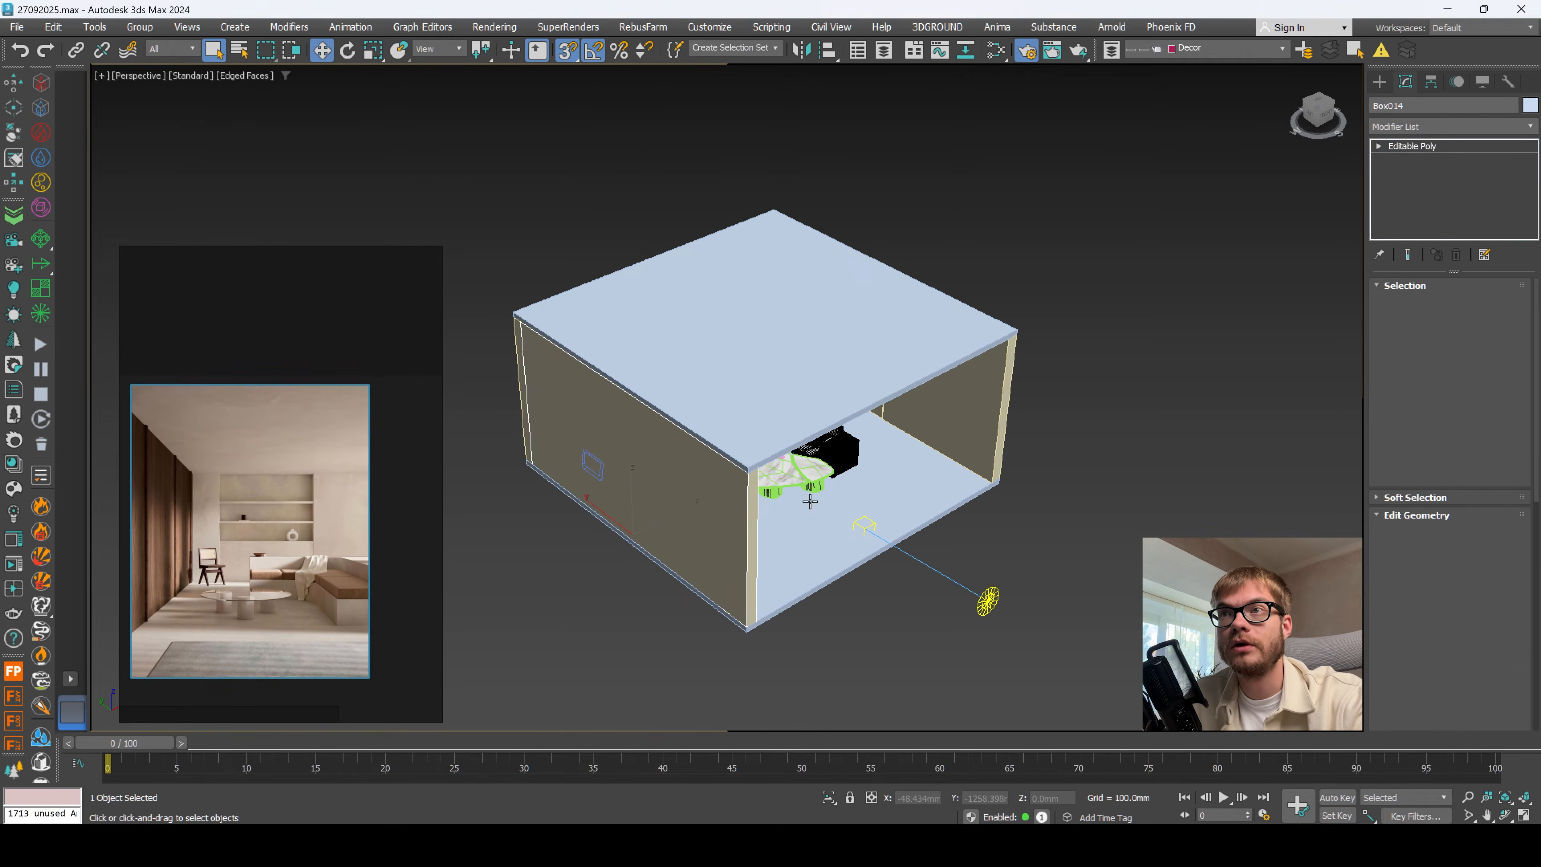
mouse_move(934, 445)
middle_mouse_down("alt")
mouse_move(913, 427)
mouse_move(977, 389)
middle_mouse_up("alt")
key("w")
left_click_drag(596, 539, 934, 595, "shift")
left_click(758, 489)
middle_click_drag(771, 493, 852, 560, "alt")
key("e")
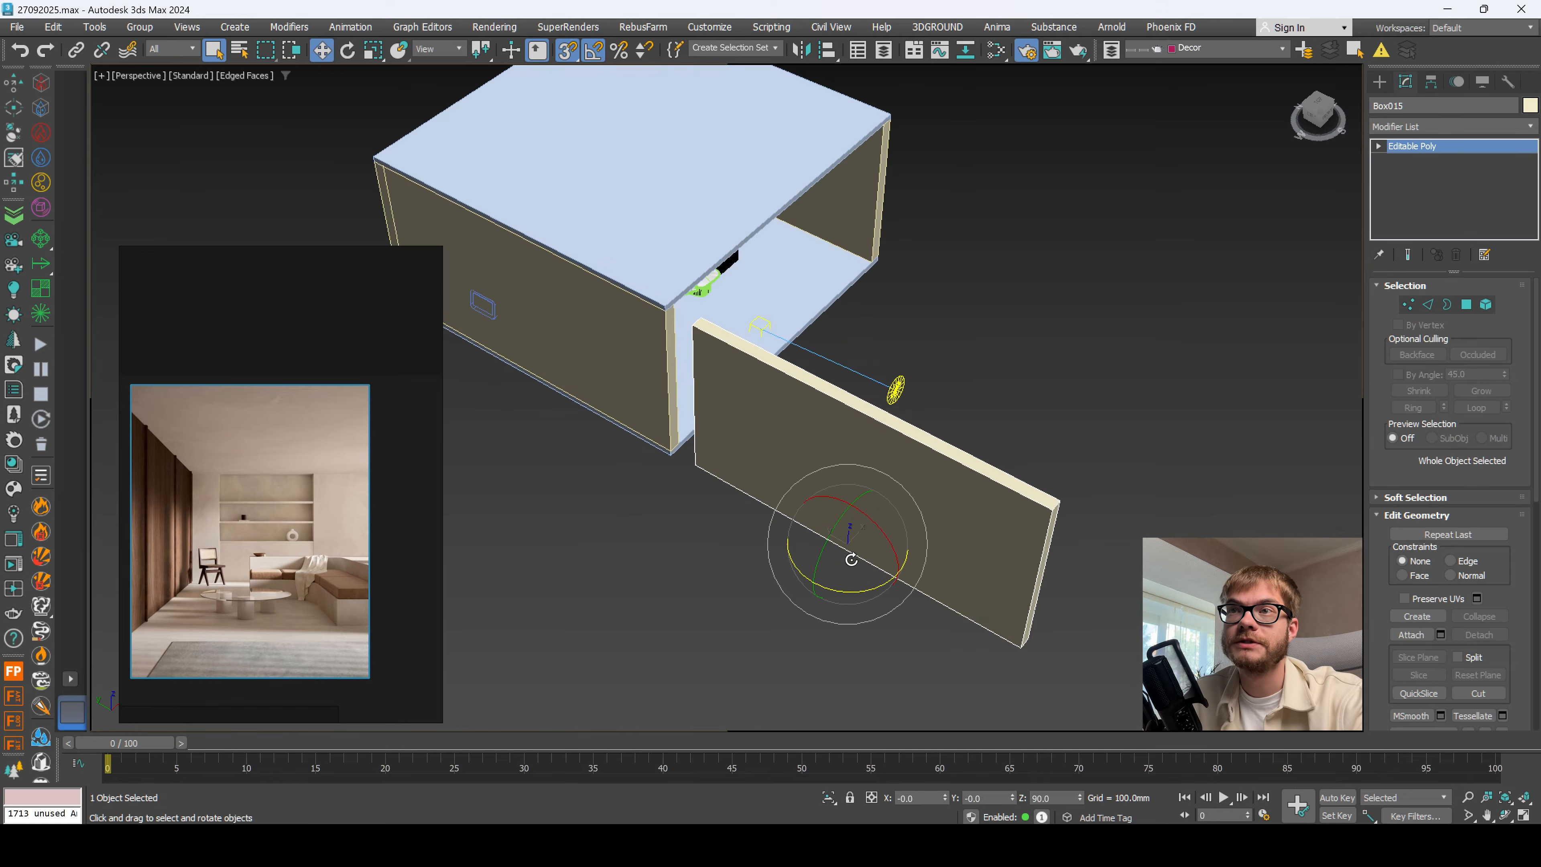
left_click_drag(855, 591, 915, 602)
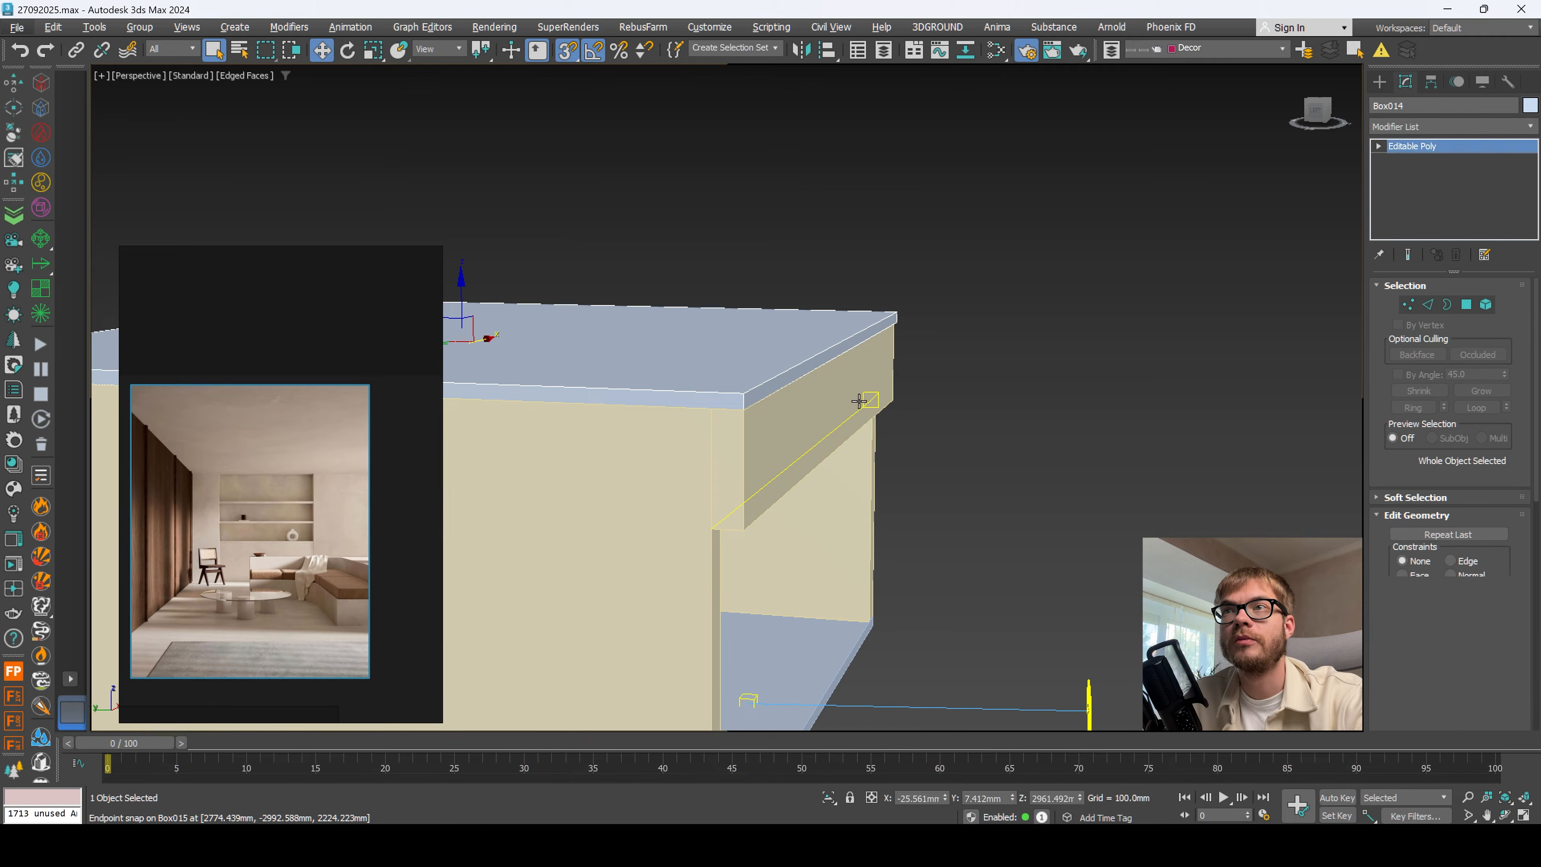
Step: Switch to the four-viewport layout and examine the interactive render's lighting against details of the reference image
left_click(859, 401)
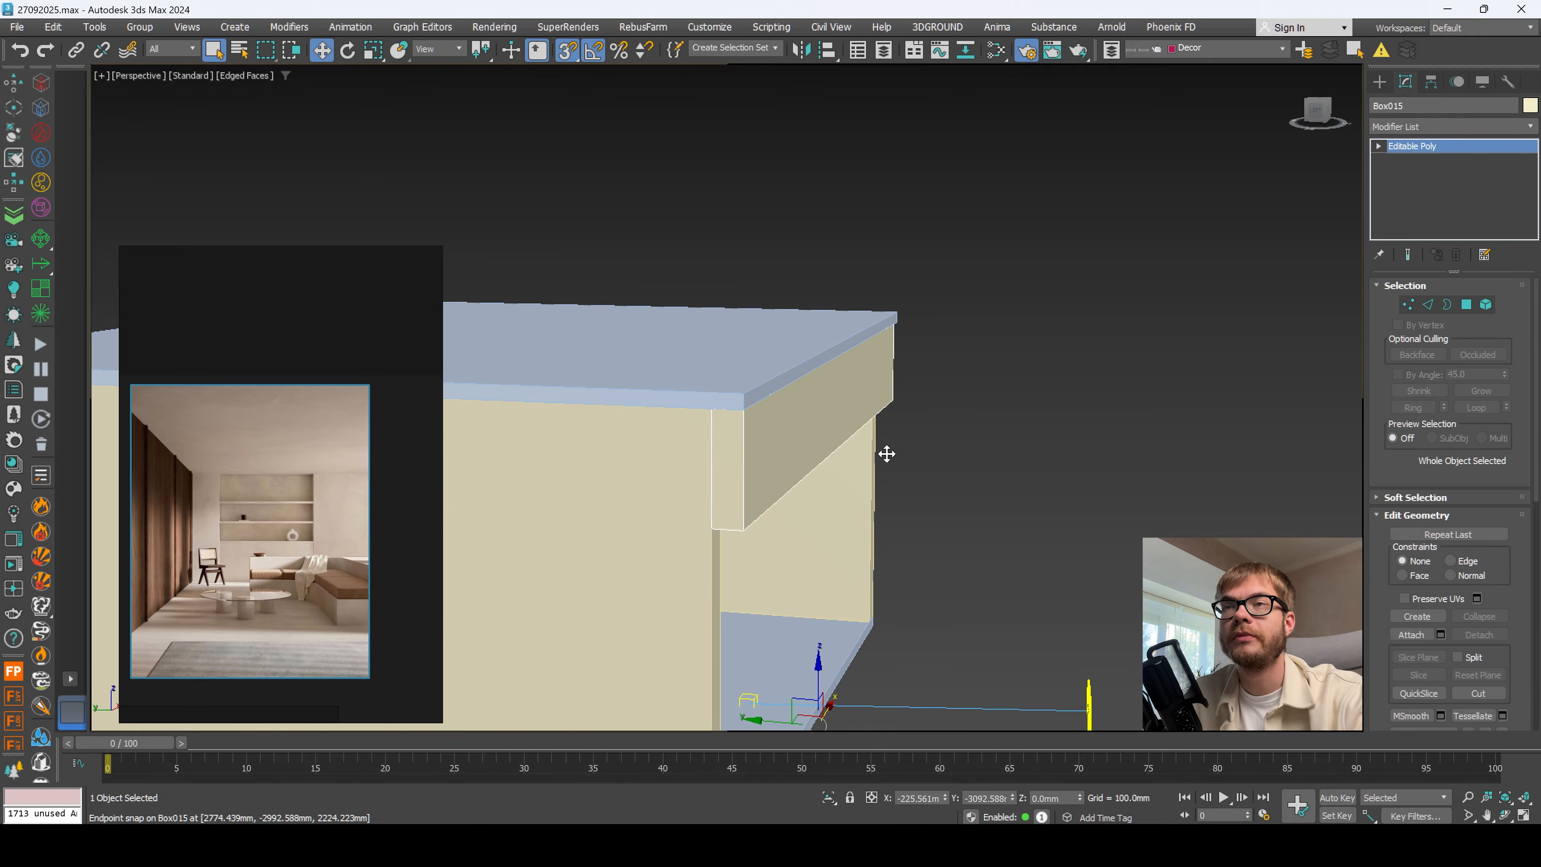
key("alt+w")
left_click(15, 539)
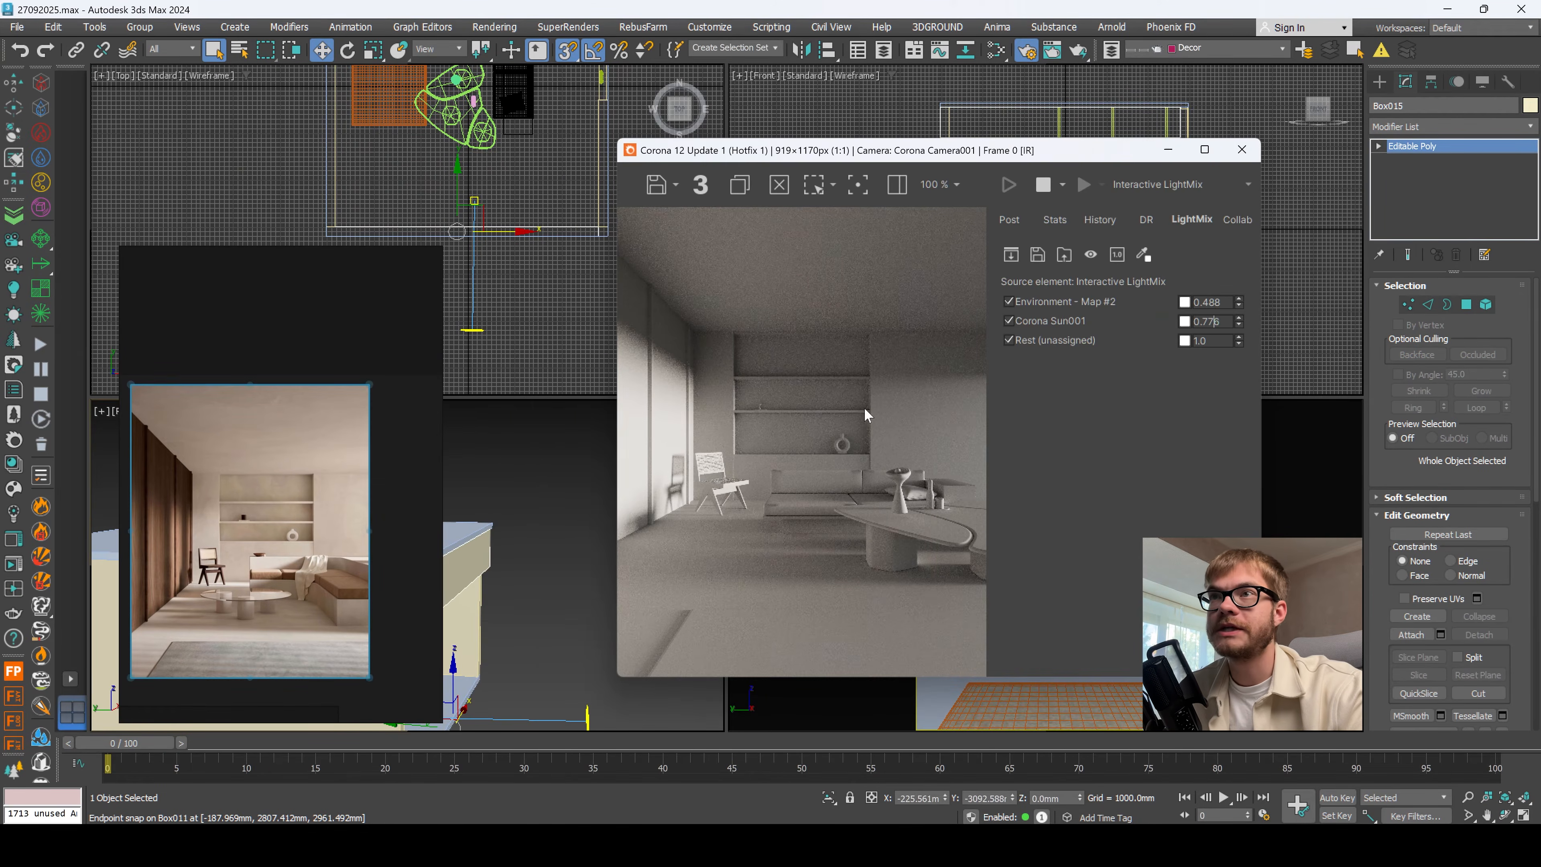
scroll(273, 522, "up", 1)
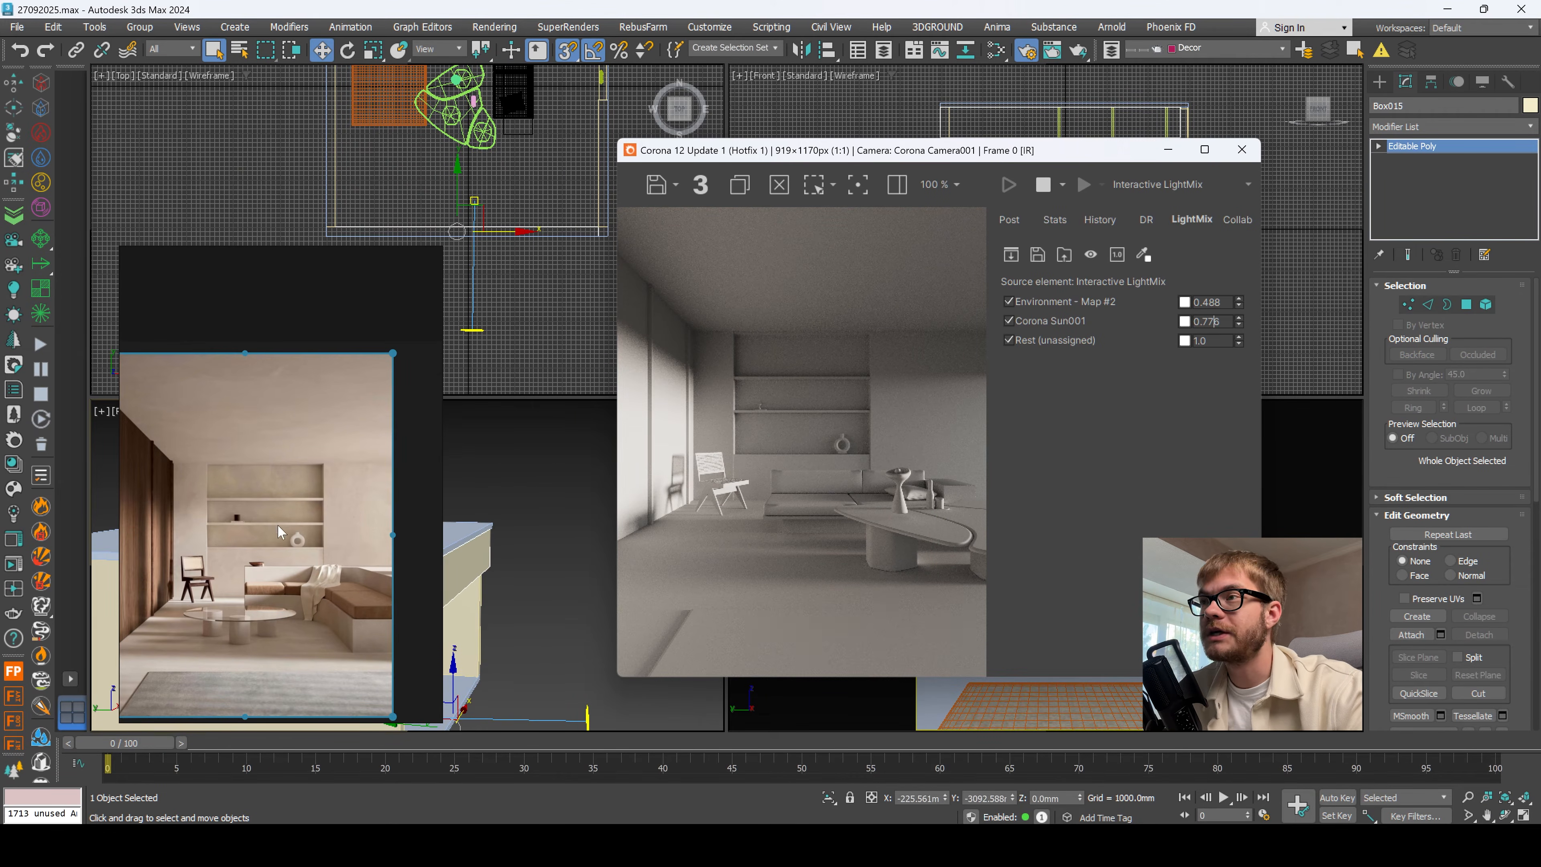
scroll(279, 531, "down", 1)
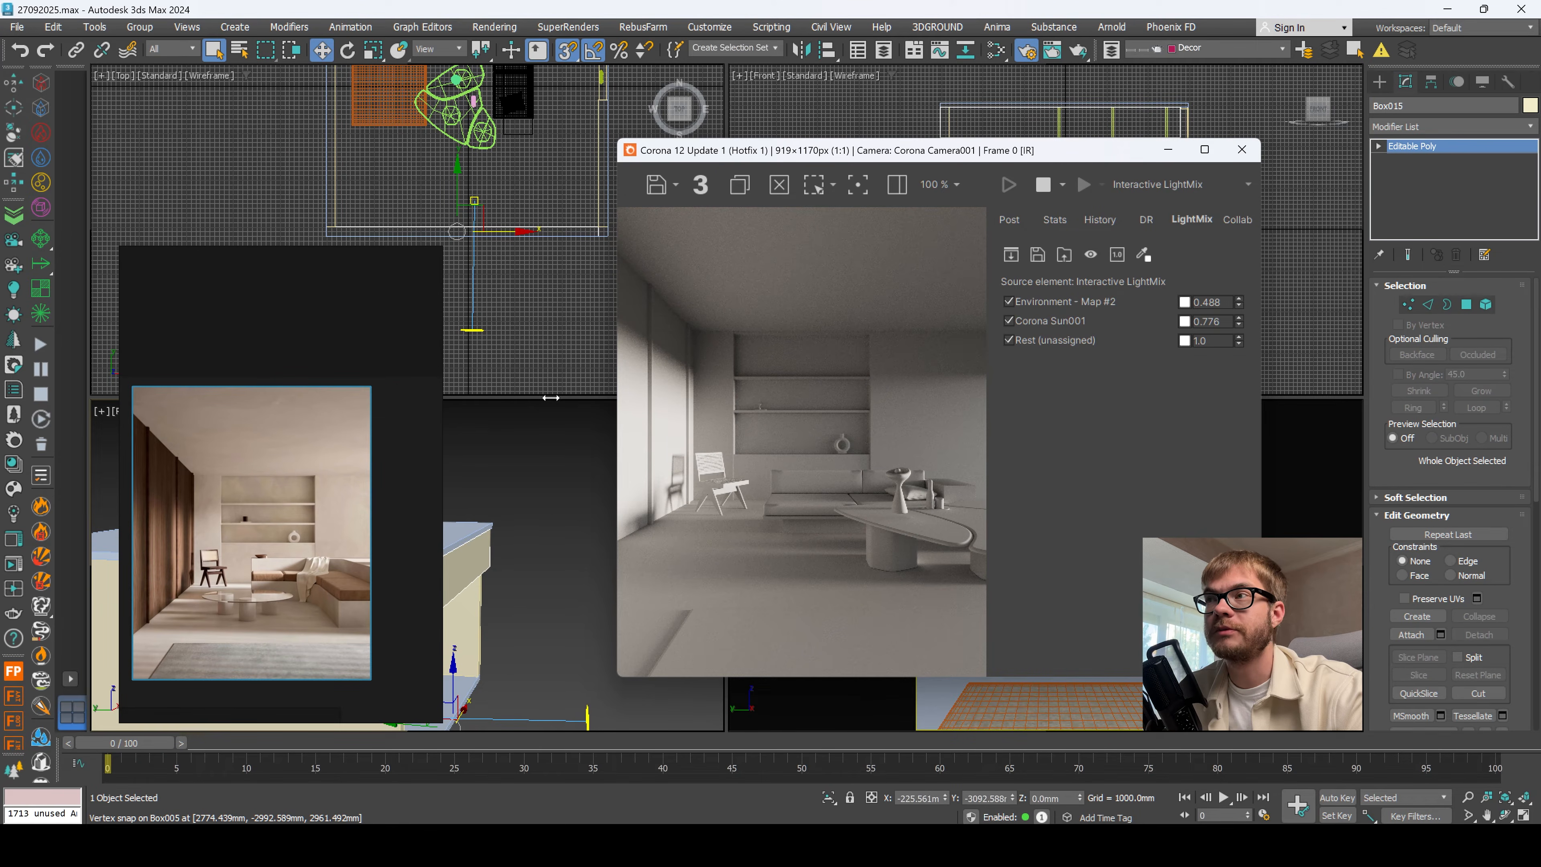
scroll(344, 515, "up", 5)
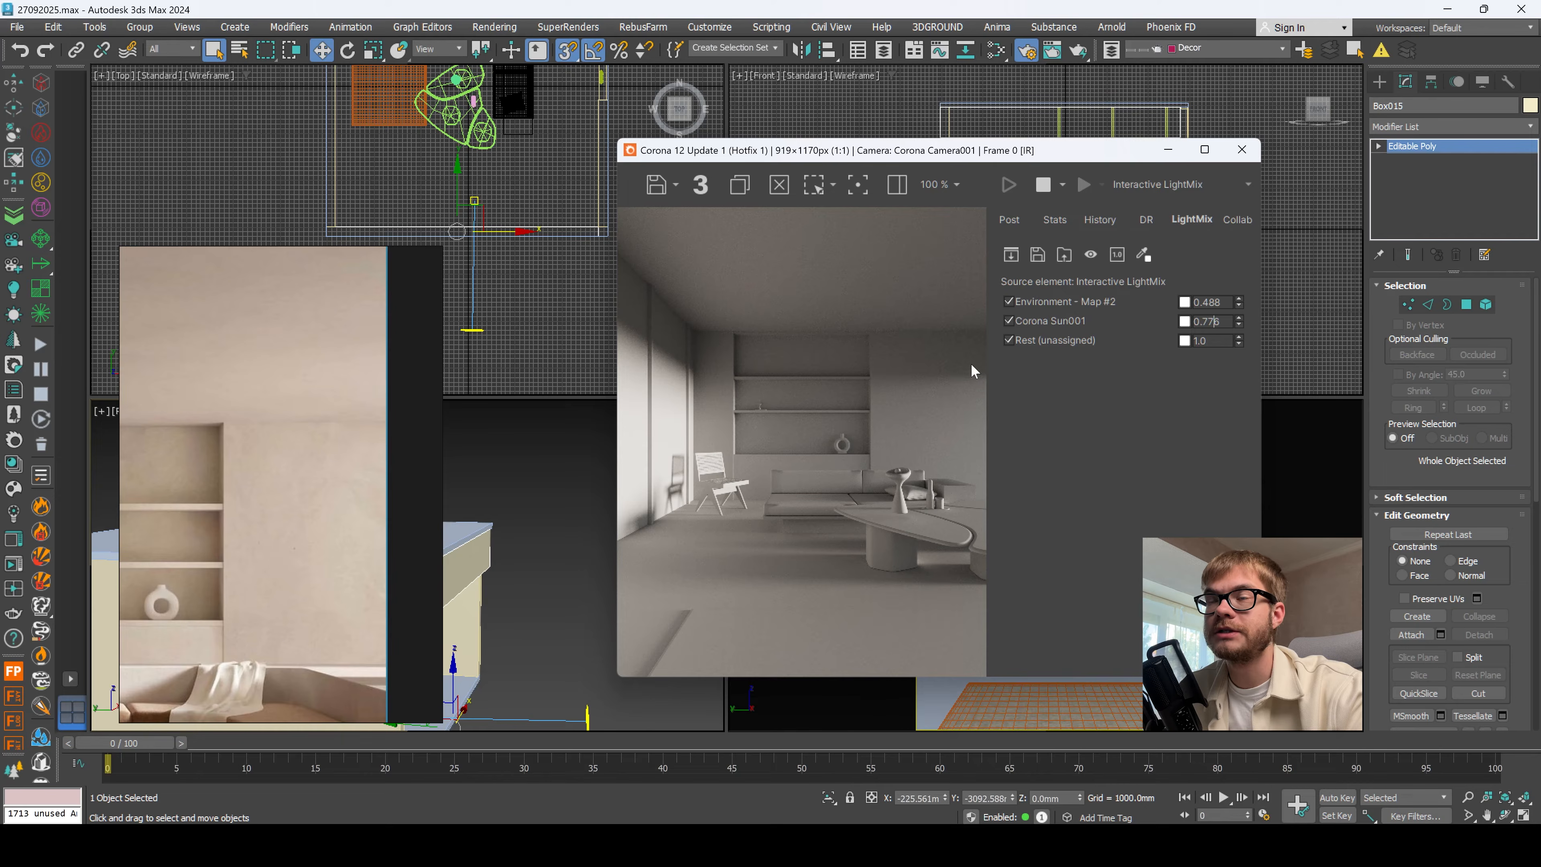
scroll(867, 405, "down", 5)
scroll(859, 405, "up", 5)
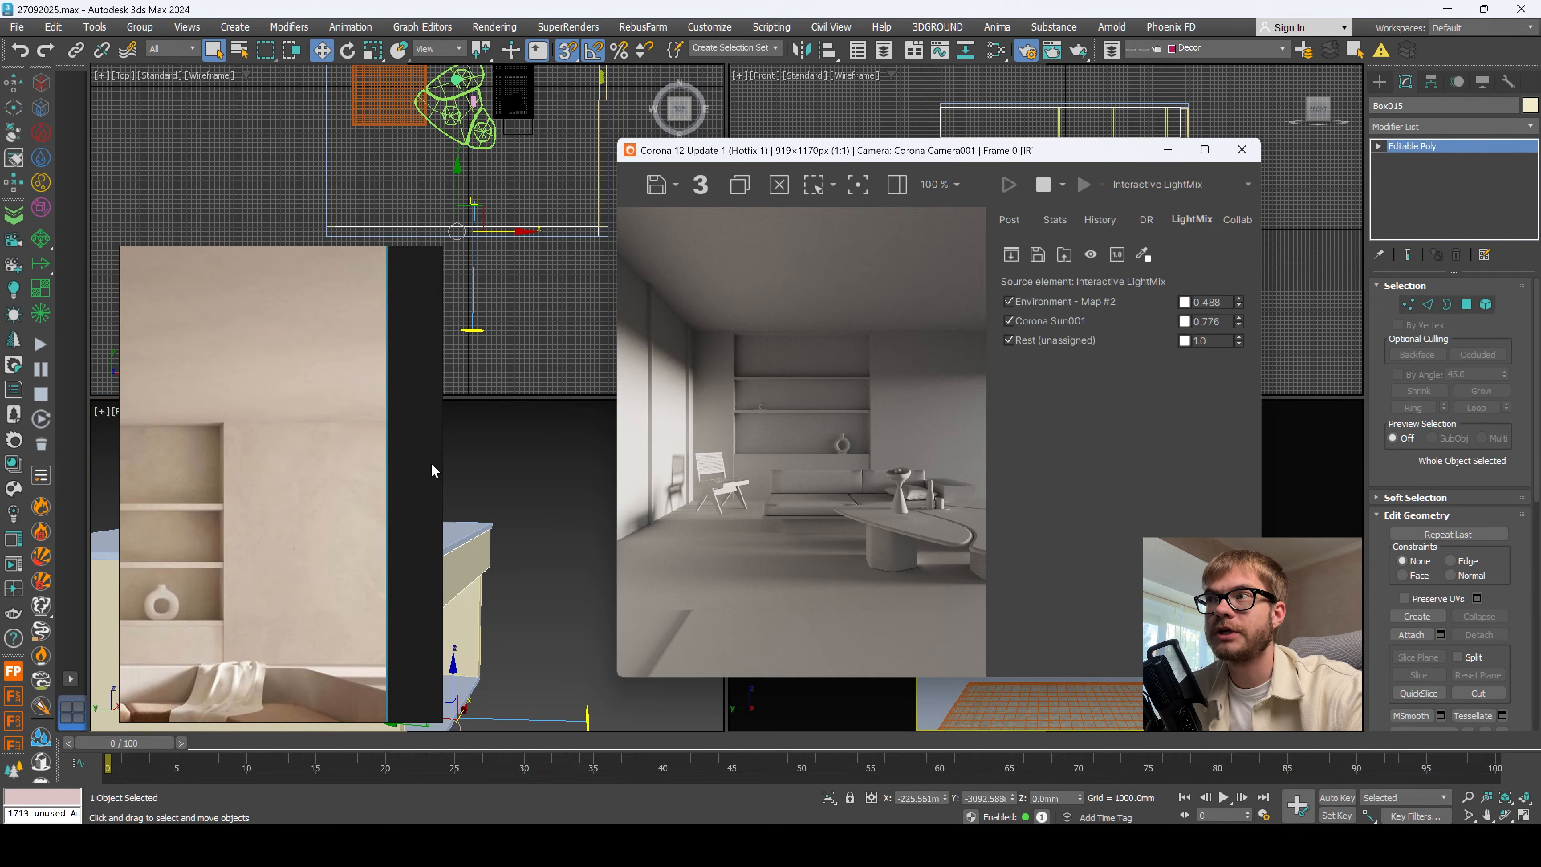
scroll(432, 470, "down", 5)
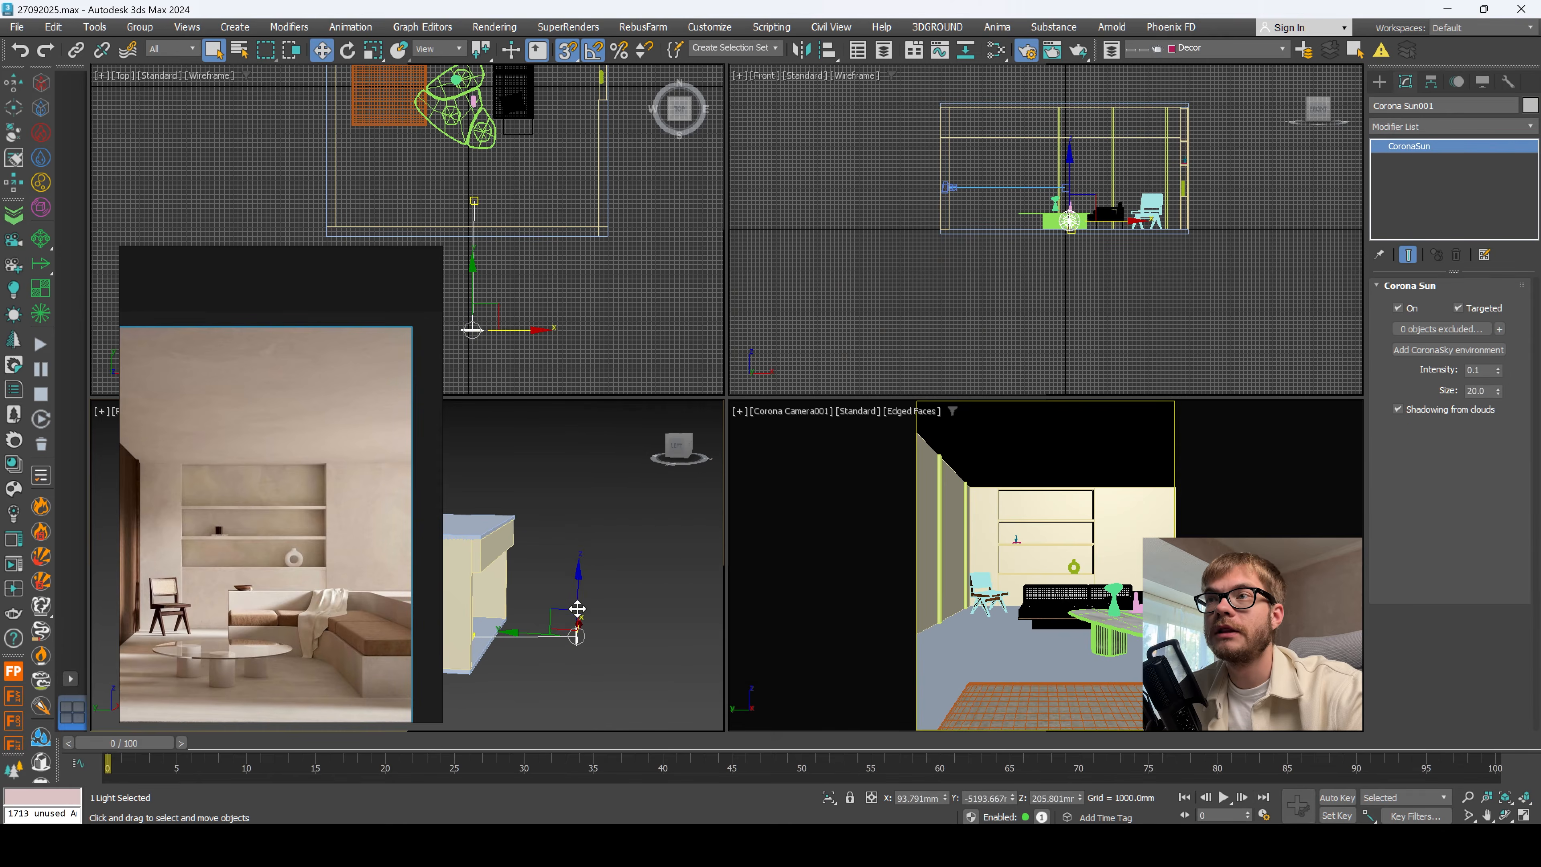
Step: Raise the Corona Sun vertically to a Z height of about 3070 mm and compare the render with the reference image
left_click_drag(579, 601, 581, 490)
left_click(12, 541)
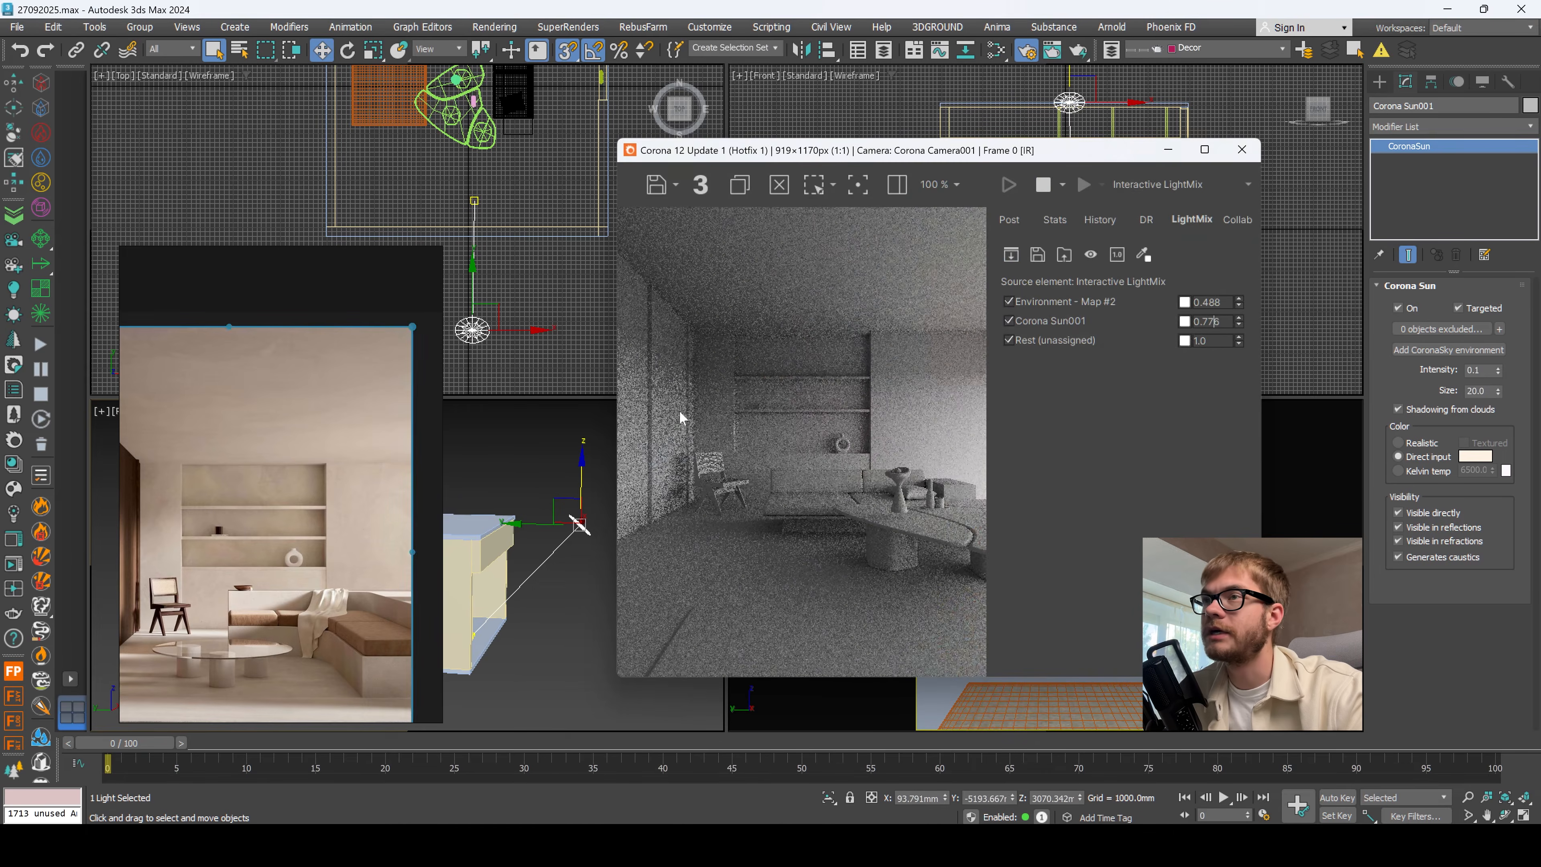
left_click_drag(830, 152, 819, 158)
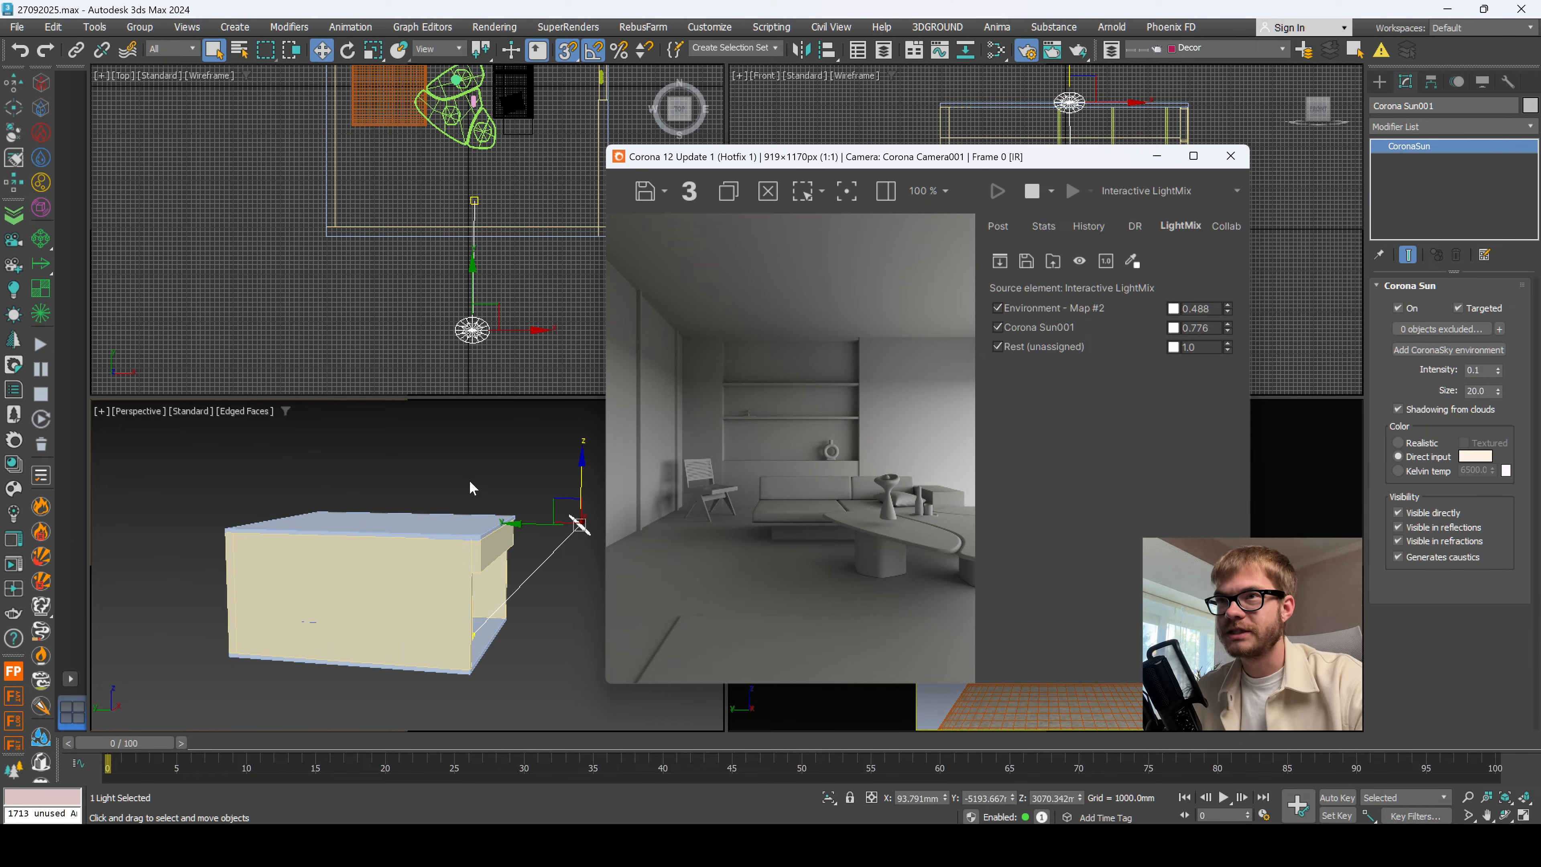
middle_click_drag(471, 488, 450, 601, "alt")
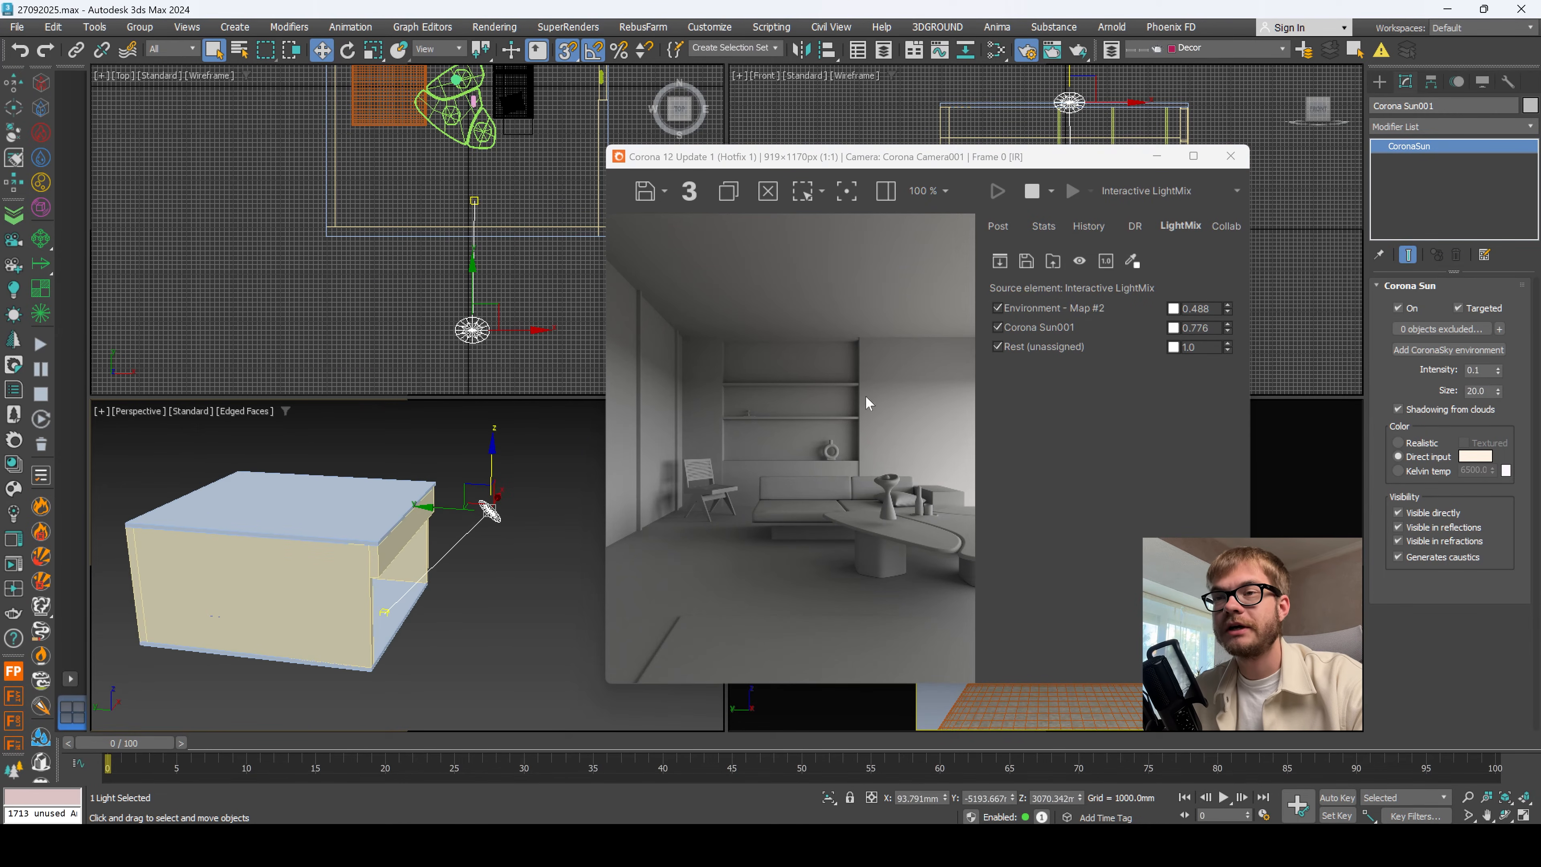
left_click(644, 845)
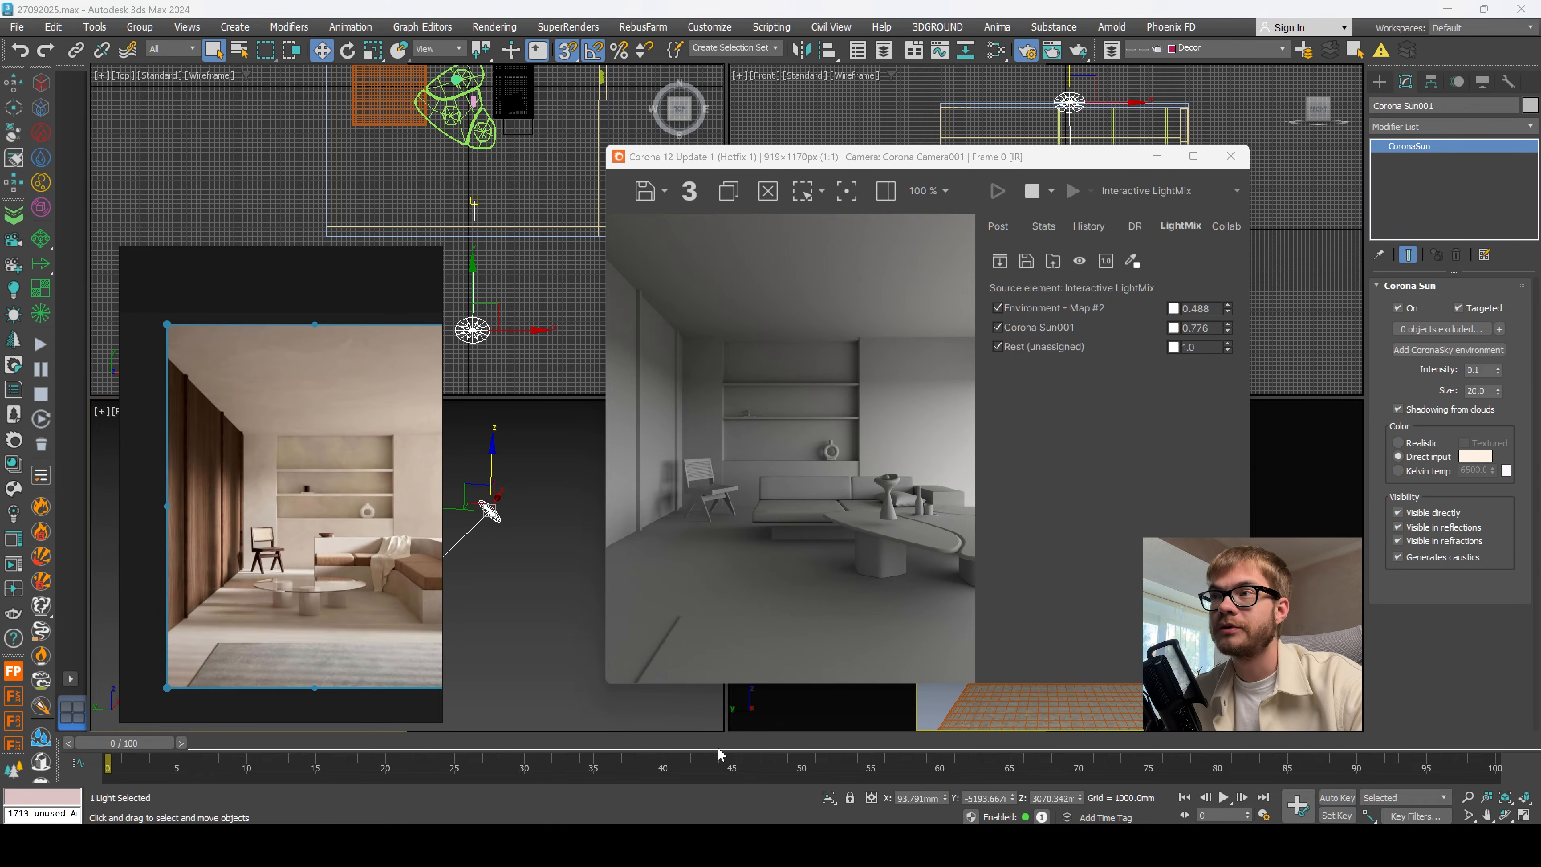
key("ctrl+shift+a")
left_click(395, 260)
Step: Move the ceiling's front vertices outward past the open side to form a deep overhang, and compare the lighting with the reference image
middle_click_drag(464, 518, 338, 506)
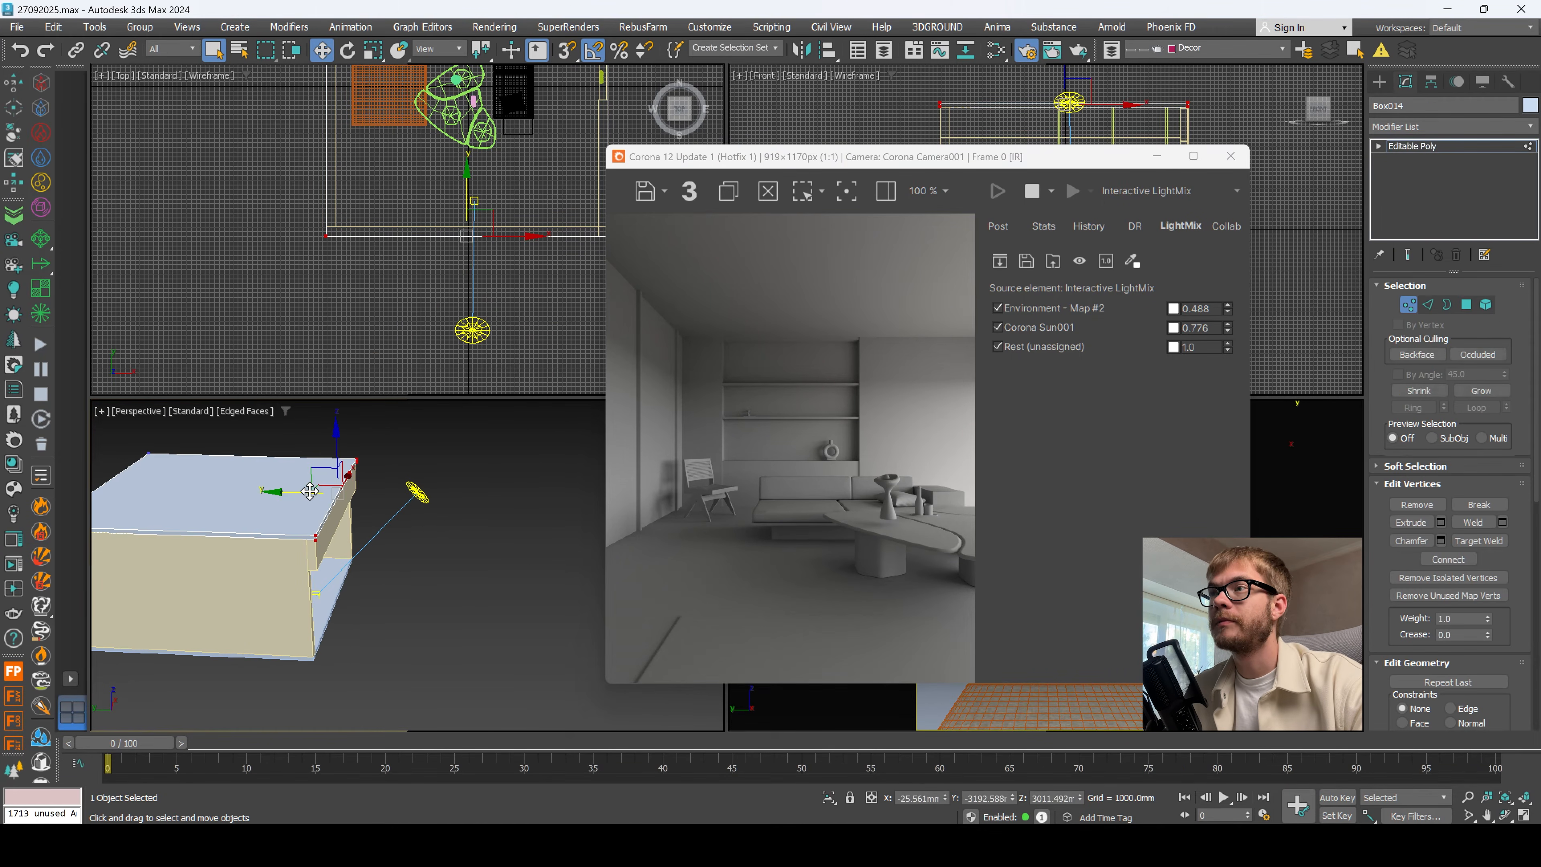
left_click_drag(305, 493, 395, 499)
key("1")
middle_click_drag(346, 560, 379, 534, "alt")
left_click(364, 520)
left_click(767, 842)
scroll(225, 450, "up", 5)
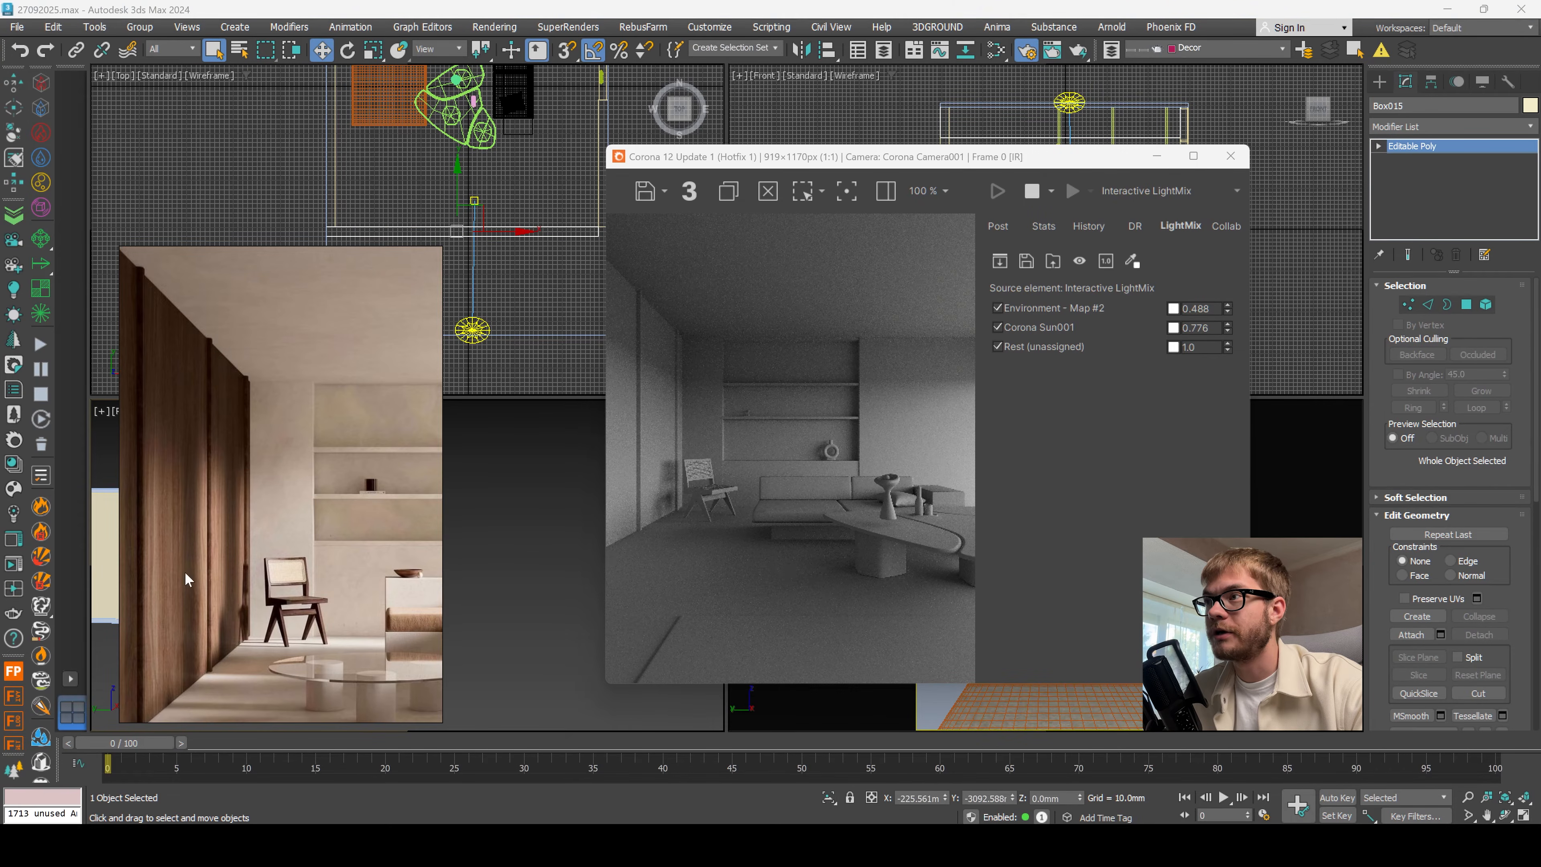
scroll(190, 583, "down", 5)
left_click(387, 263)
left_click(443, 456)
middle_click_drag(434, 455, 390, 470, "alt")
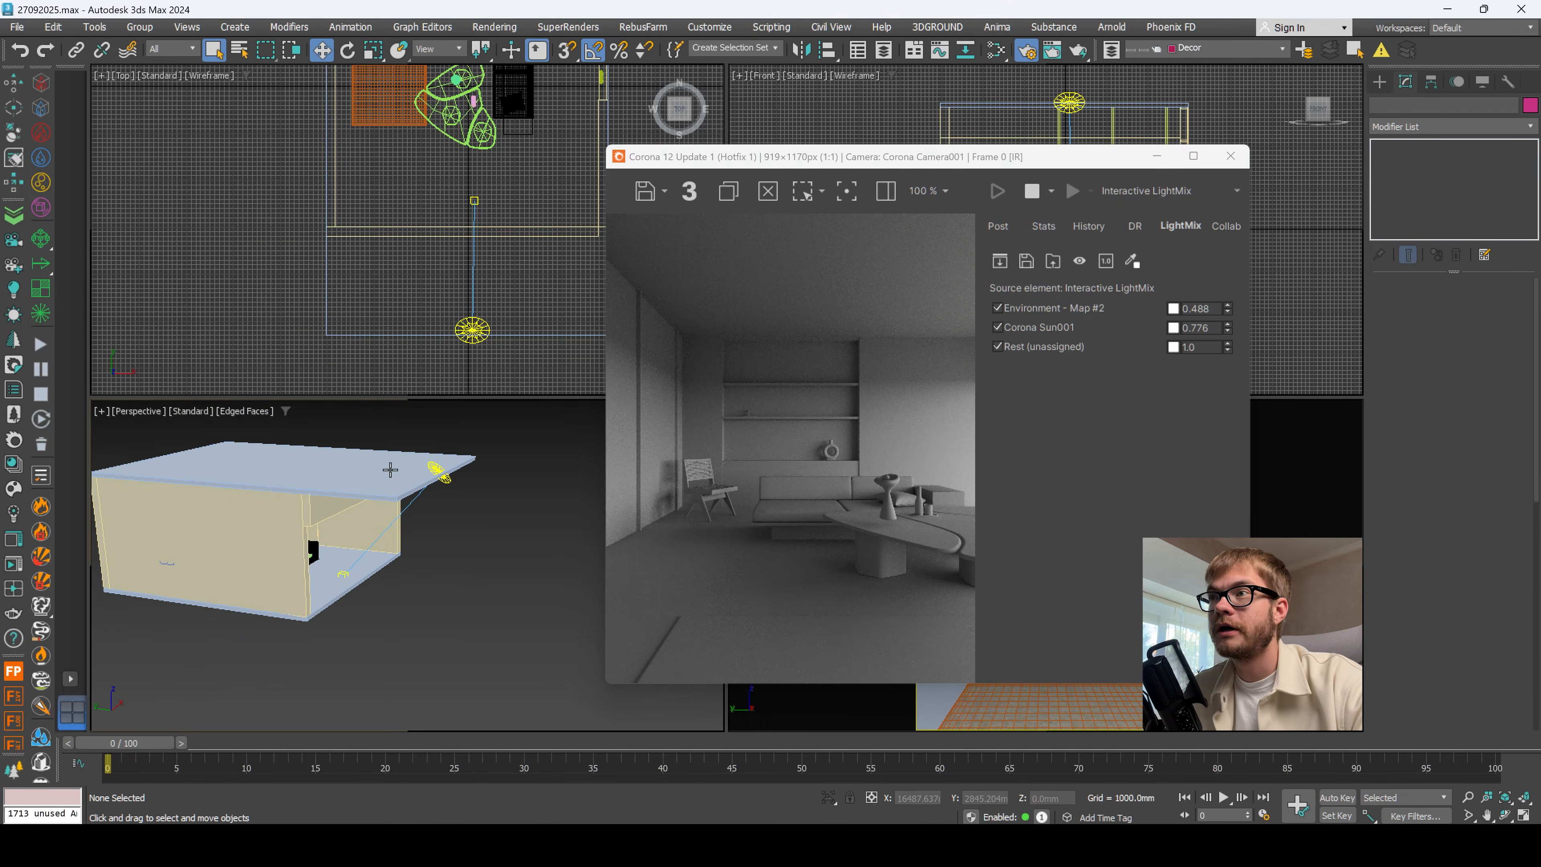
Step: Shorten the beam across the open side to a narrow block near the far wall by moving its end vertices
left_click(315, 536)
key("1")
key("F3")
middle_click_drag(354, 489, 379, 534, "alt")
mouse_move(225, 578)
left_mouse_down()
mouse_move(293, 505)
mouse_move(450, 472)
left_mouse_up()
key("1")
Step: Convert the floor box to an Editable Poly and extend its open side outward, snapping the front vertices to the ceiling overhang's edge
left_click(316, 584)
right_click(336, 530)
mouse_move(412, 733)
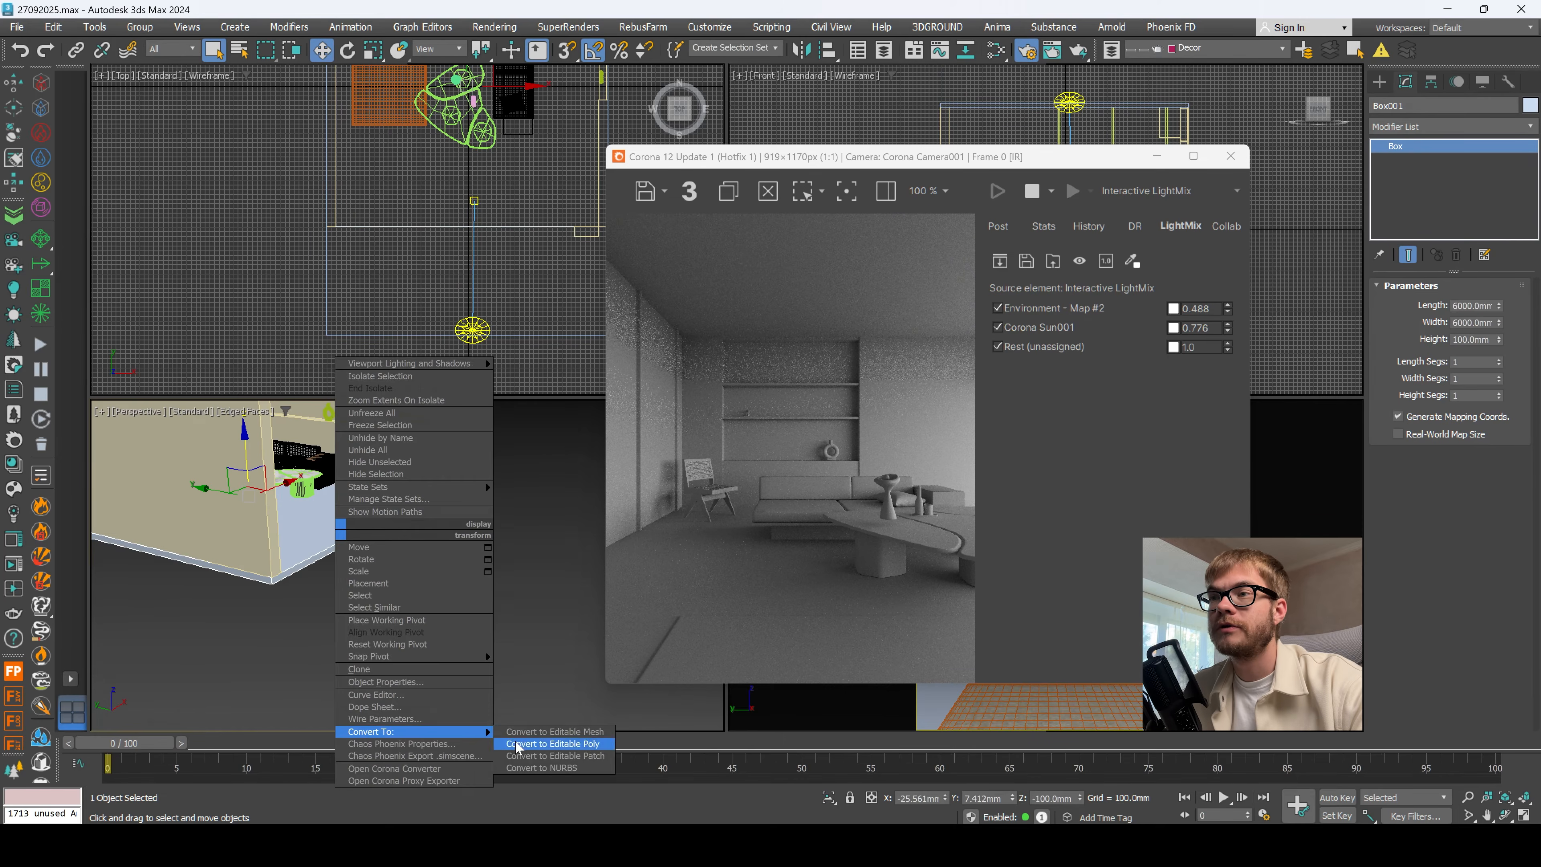
left_click(516, 744)
scroll(394, 567, "down", 4)
middle_click_drag(394, 567, 383, 605)
key("1")
left_click_drag(464, 522, 348, 626)
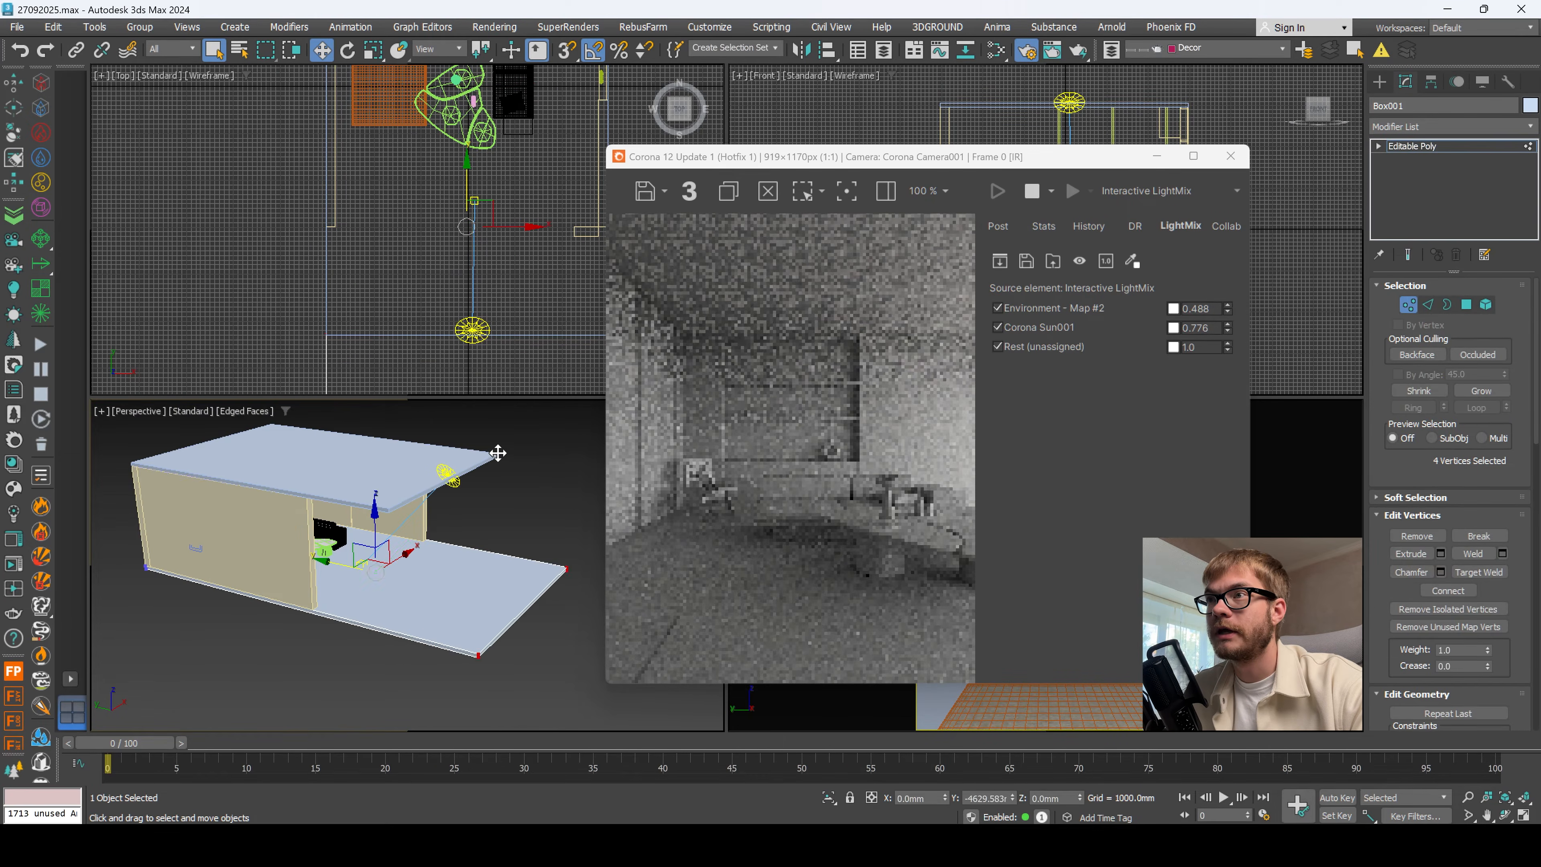
key("s")
left_click_drag(496, 451, 497, 454)
key("1")
scroll(456, 532, "up", 3)
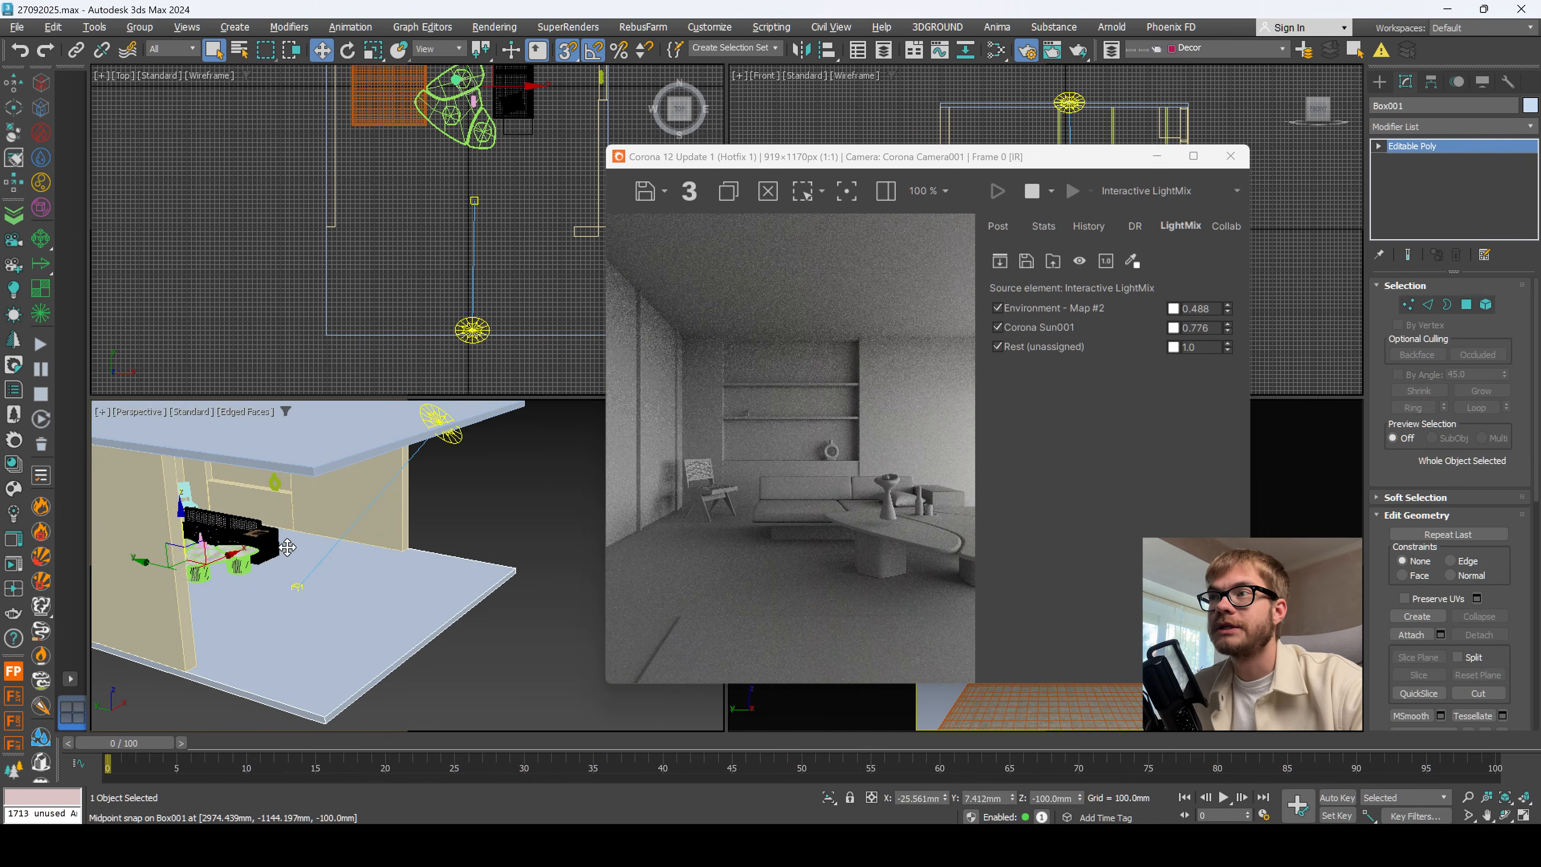
Step: Center the pivot of the narrow block at the open side on the object itself
key("F3")
left_click(402, 433)
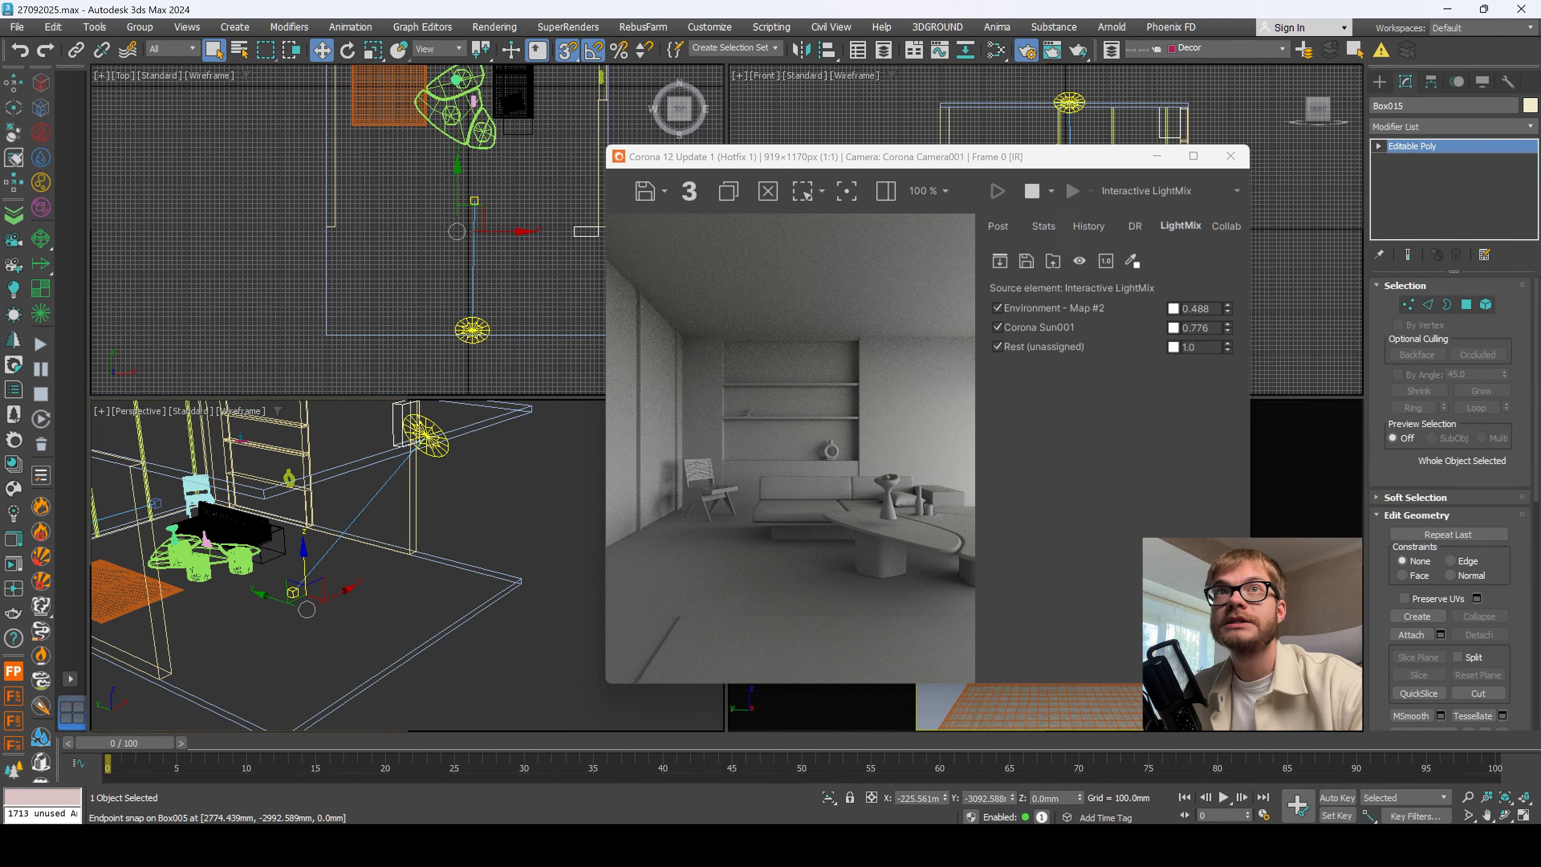
left_click(1431, 82)
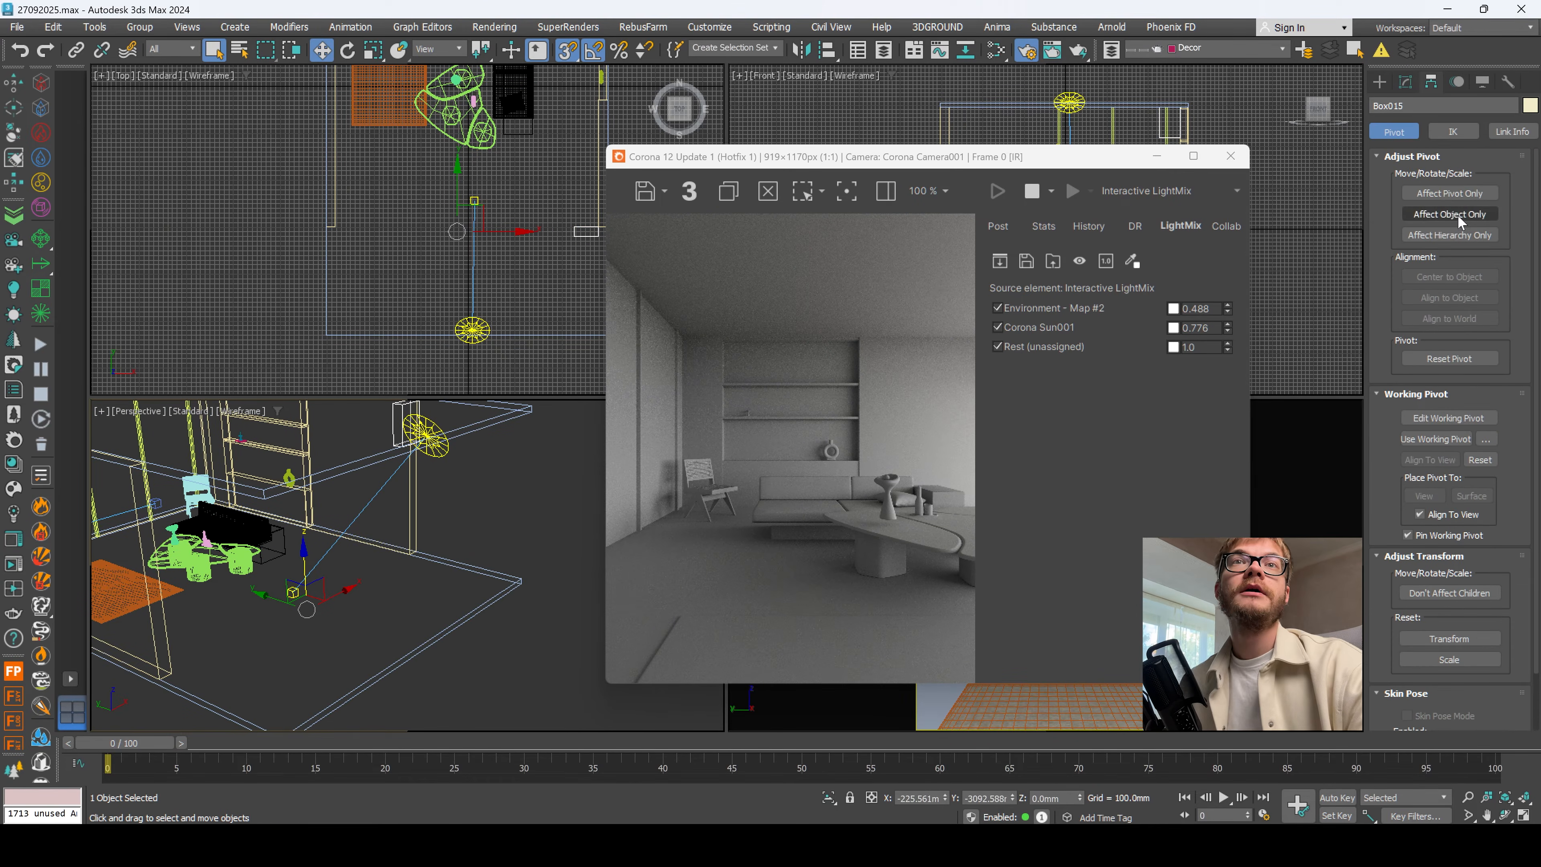
left_click(1437, 195)
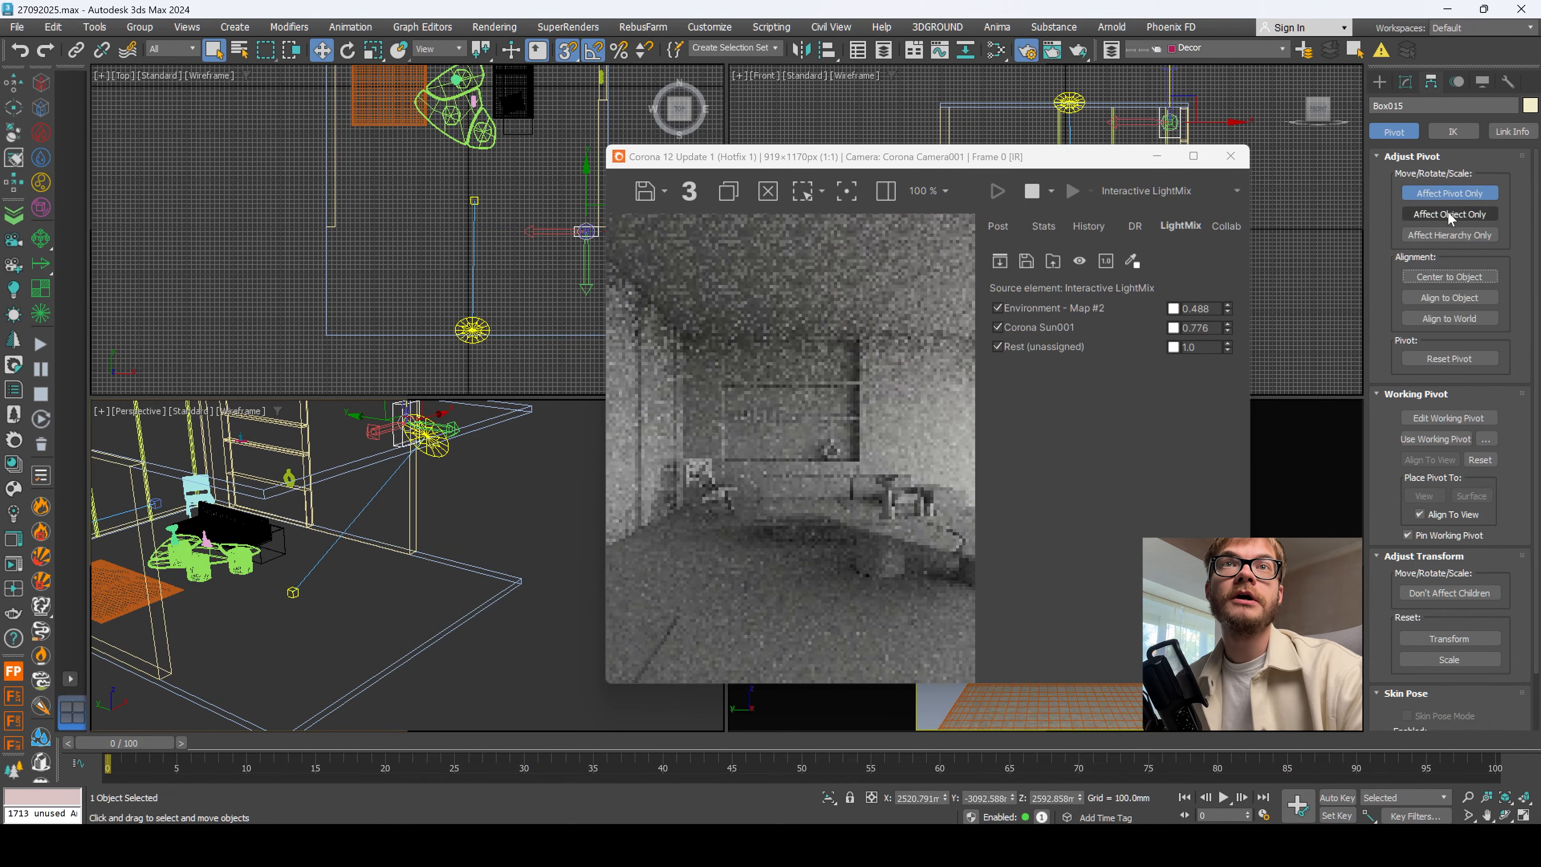
left_click(1450, 193)
key("F3")
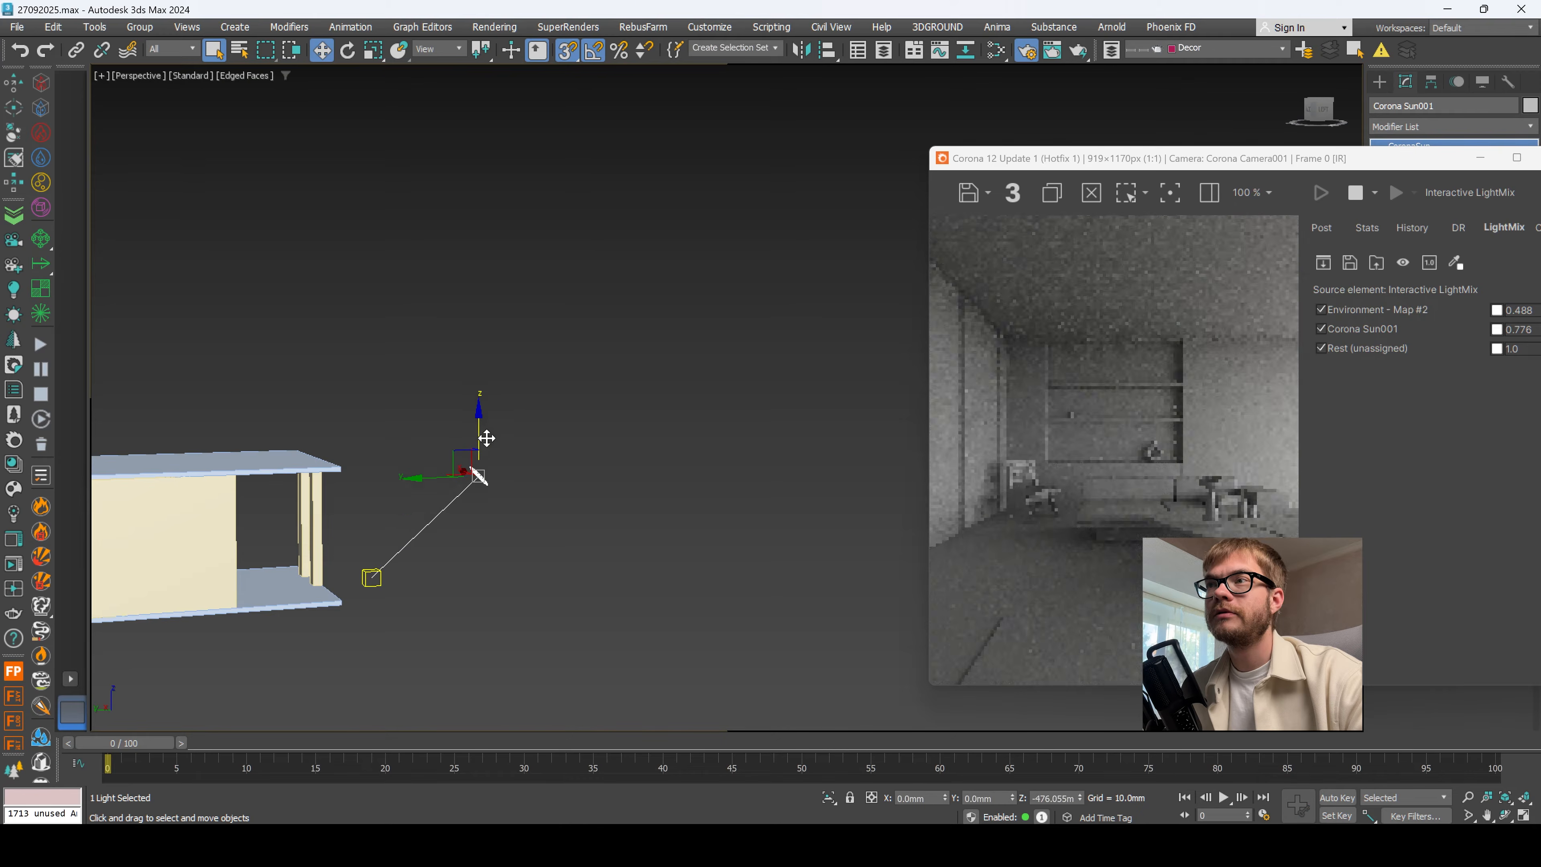
Step: Lower the Corona Sun, select the column nearest the far wall and place the render window beside the reference image
left_click_drag(486, 438, 501, 498)
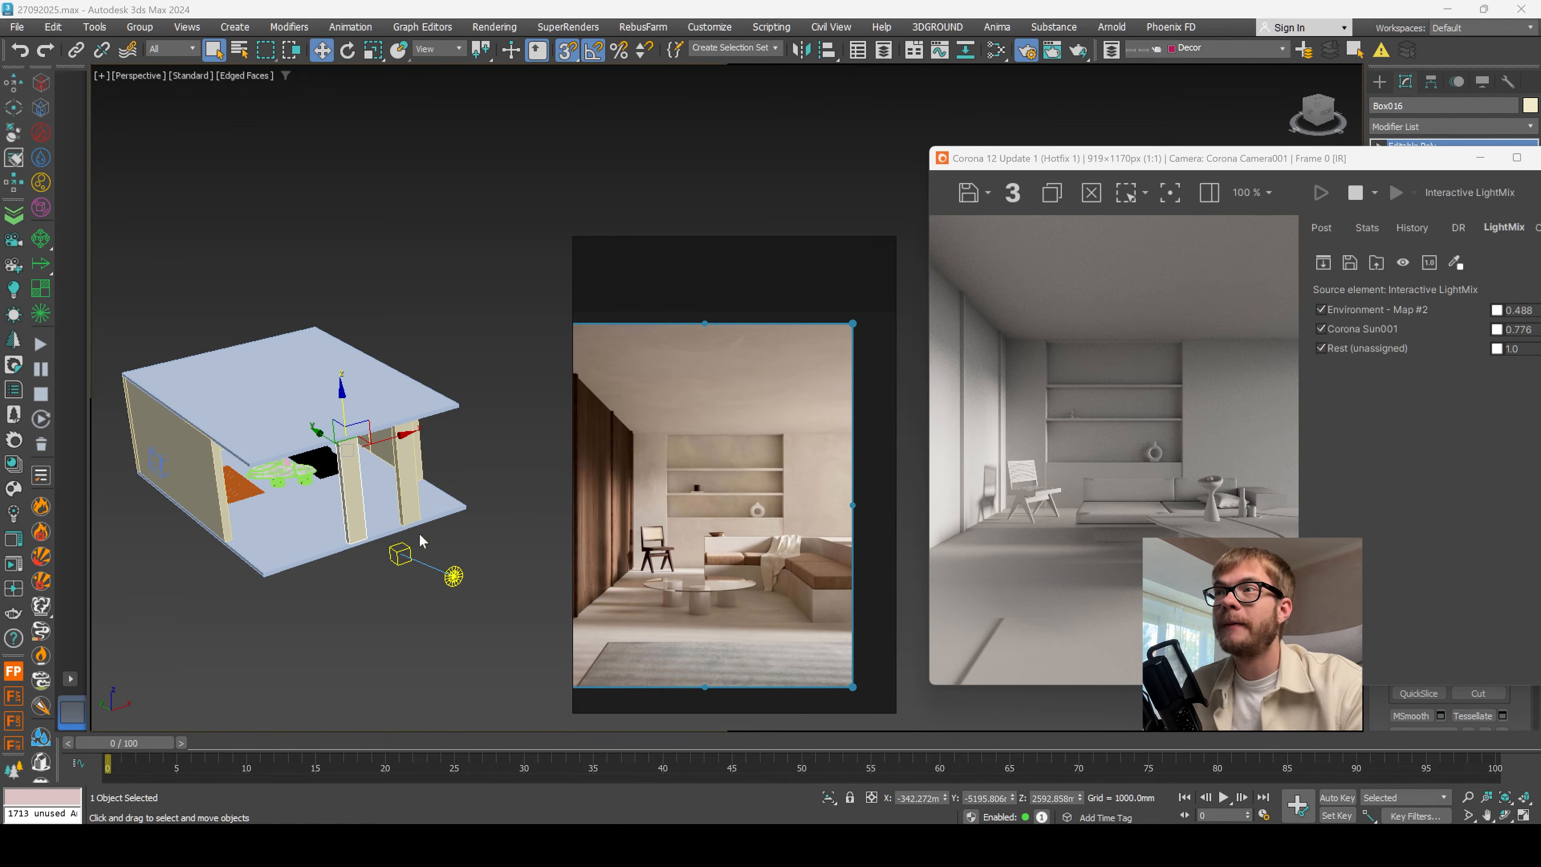
left_click(405, 478)
left_click_drag(1314, 162, 1267, 160)
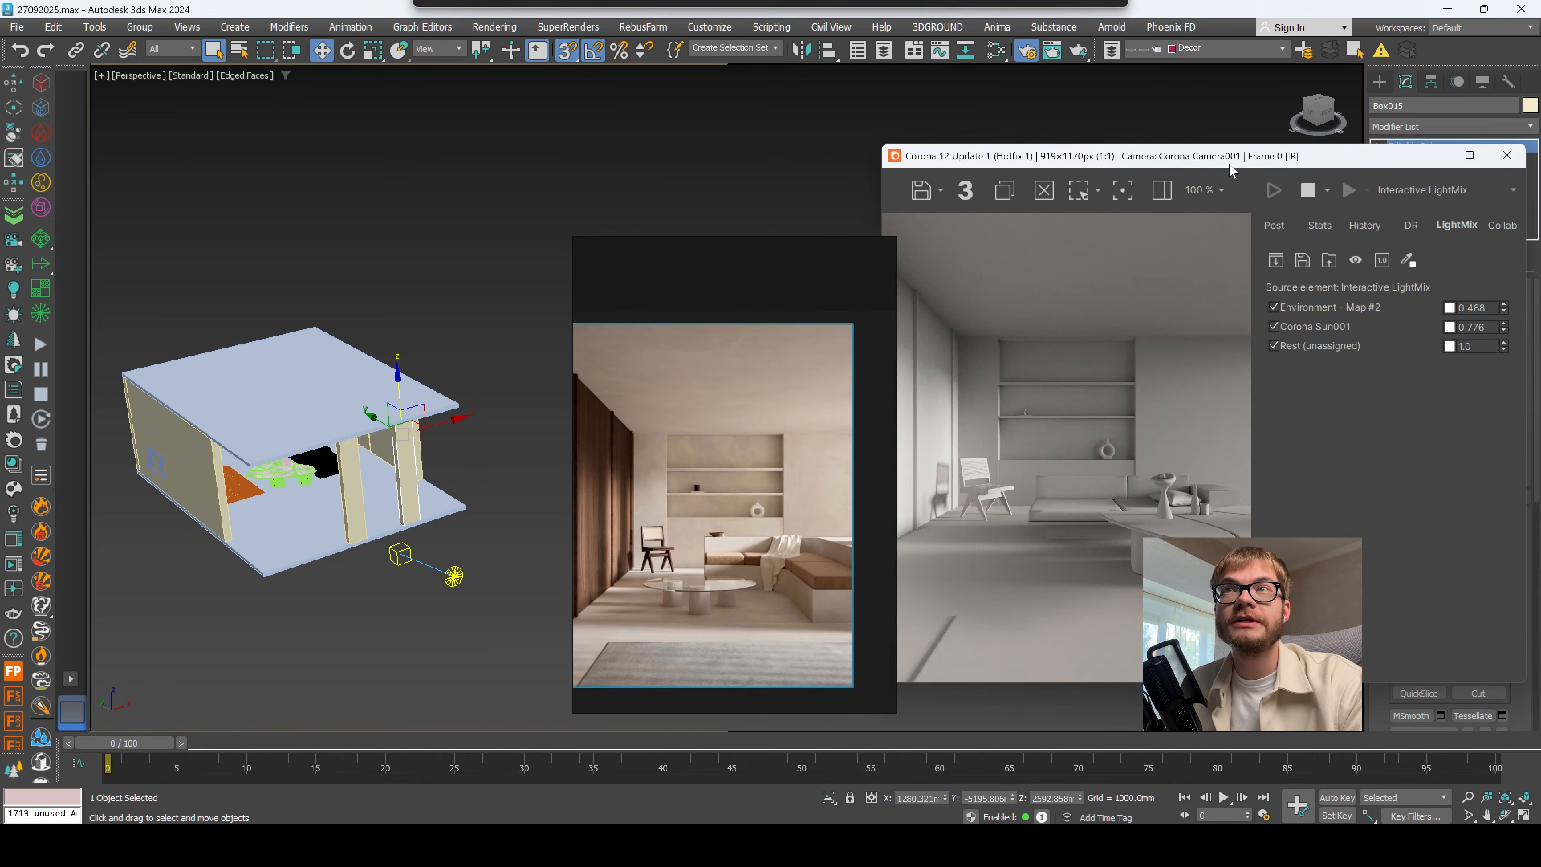
Step: Move the reference image away from the render window and slide the selected column slightly toward the far wall
left_click_drag(800, 255, 736, 220)
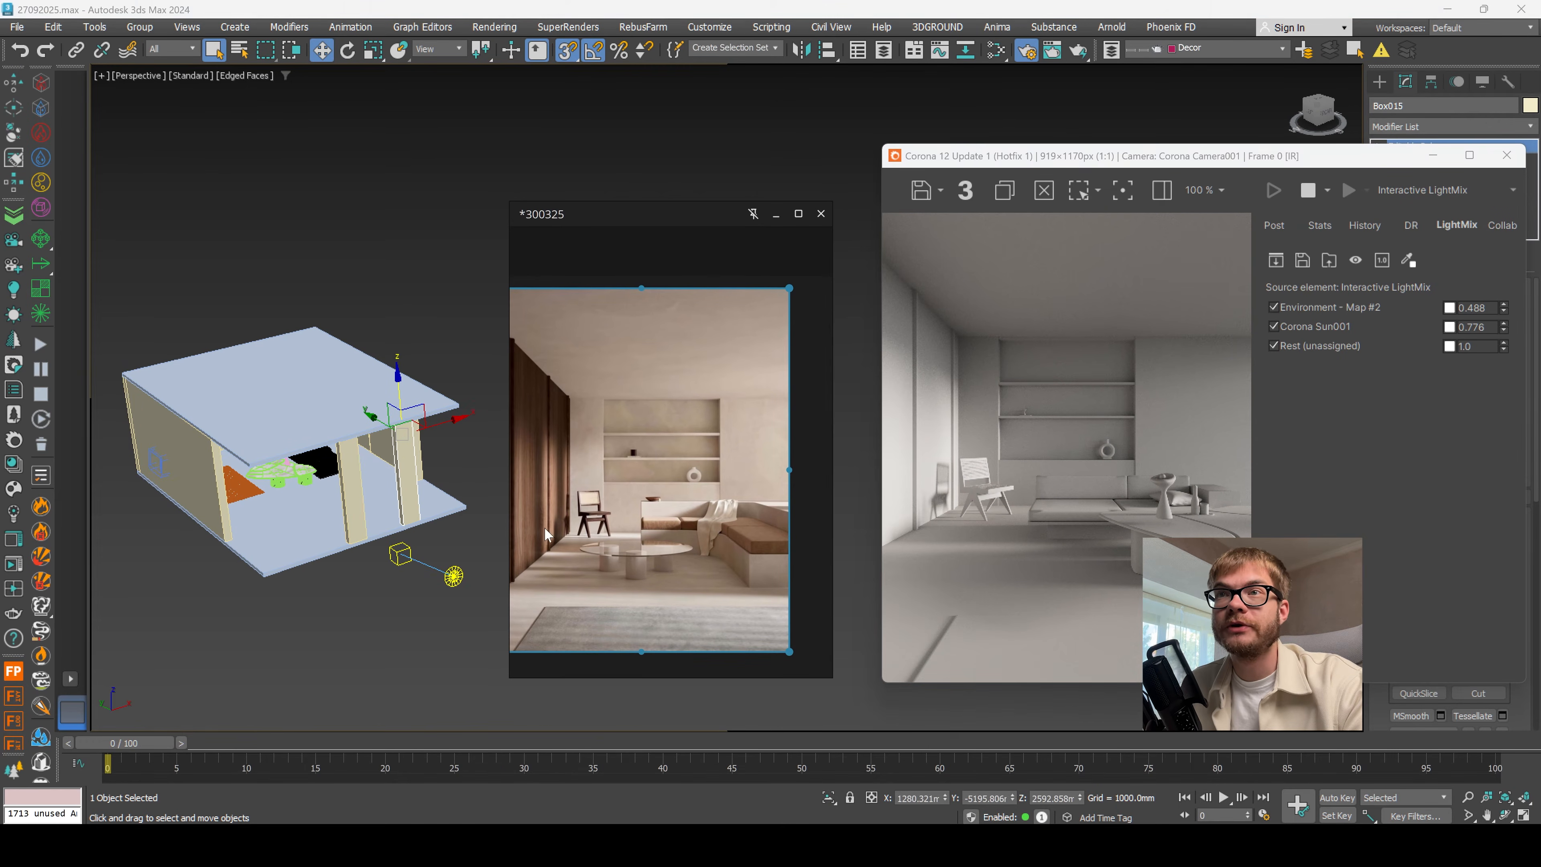
scroll(389, 467, "up", 5)
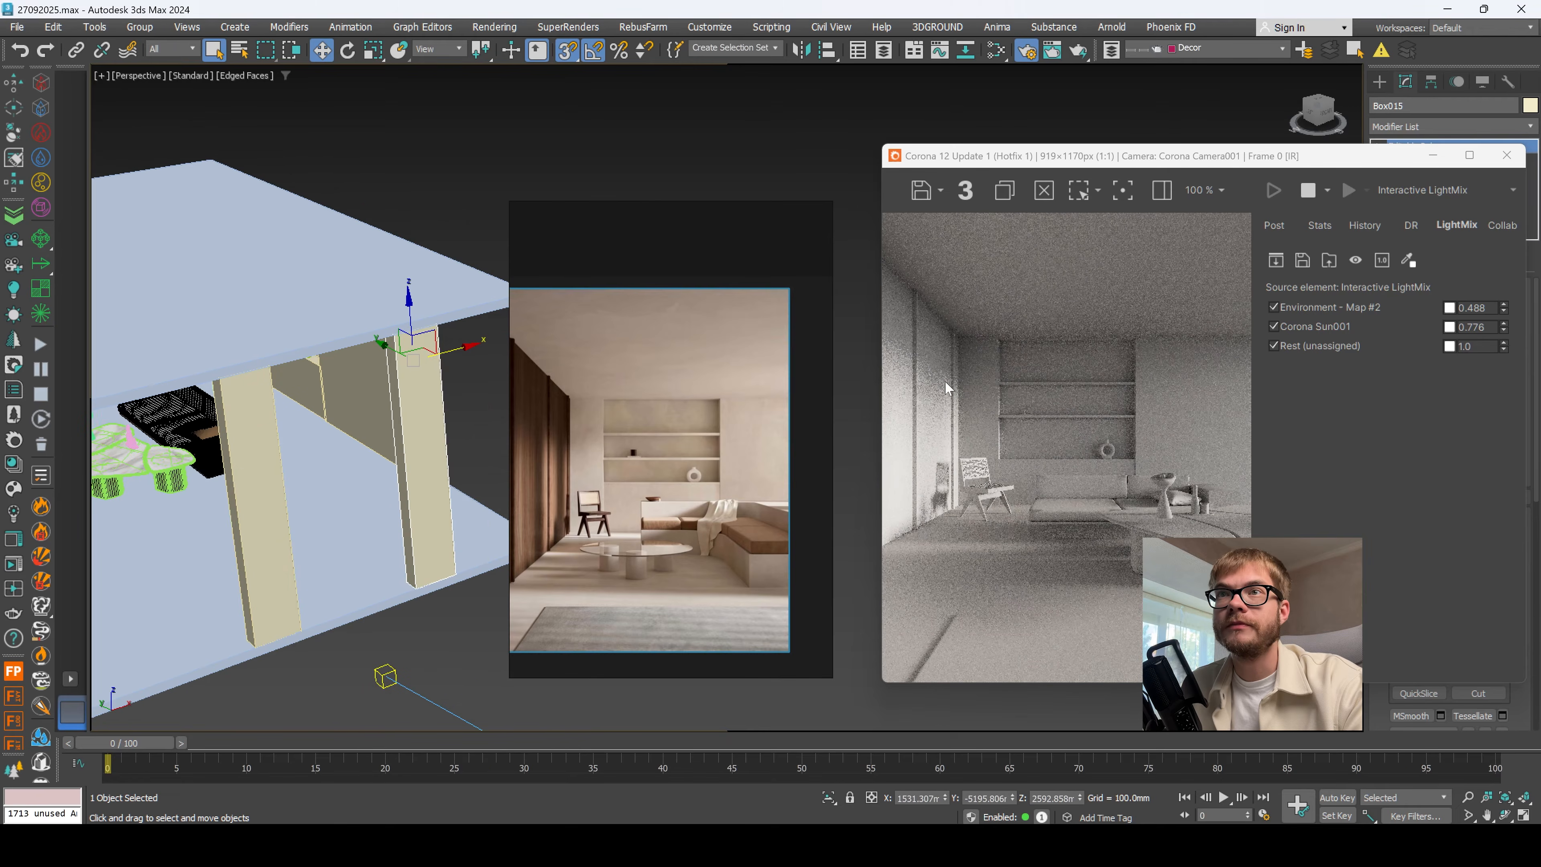
scroll(398, 529, "down", 3)
left_click_drag(395, 480, 364, 526)
Step: Select the second column at the open side and align it with the column nearest the far wall by snapping base vertices
middle_click_drag(363, 514, 445, 551, "alt")
left_click(444, 452)
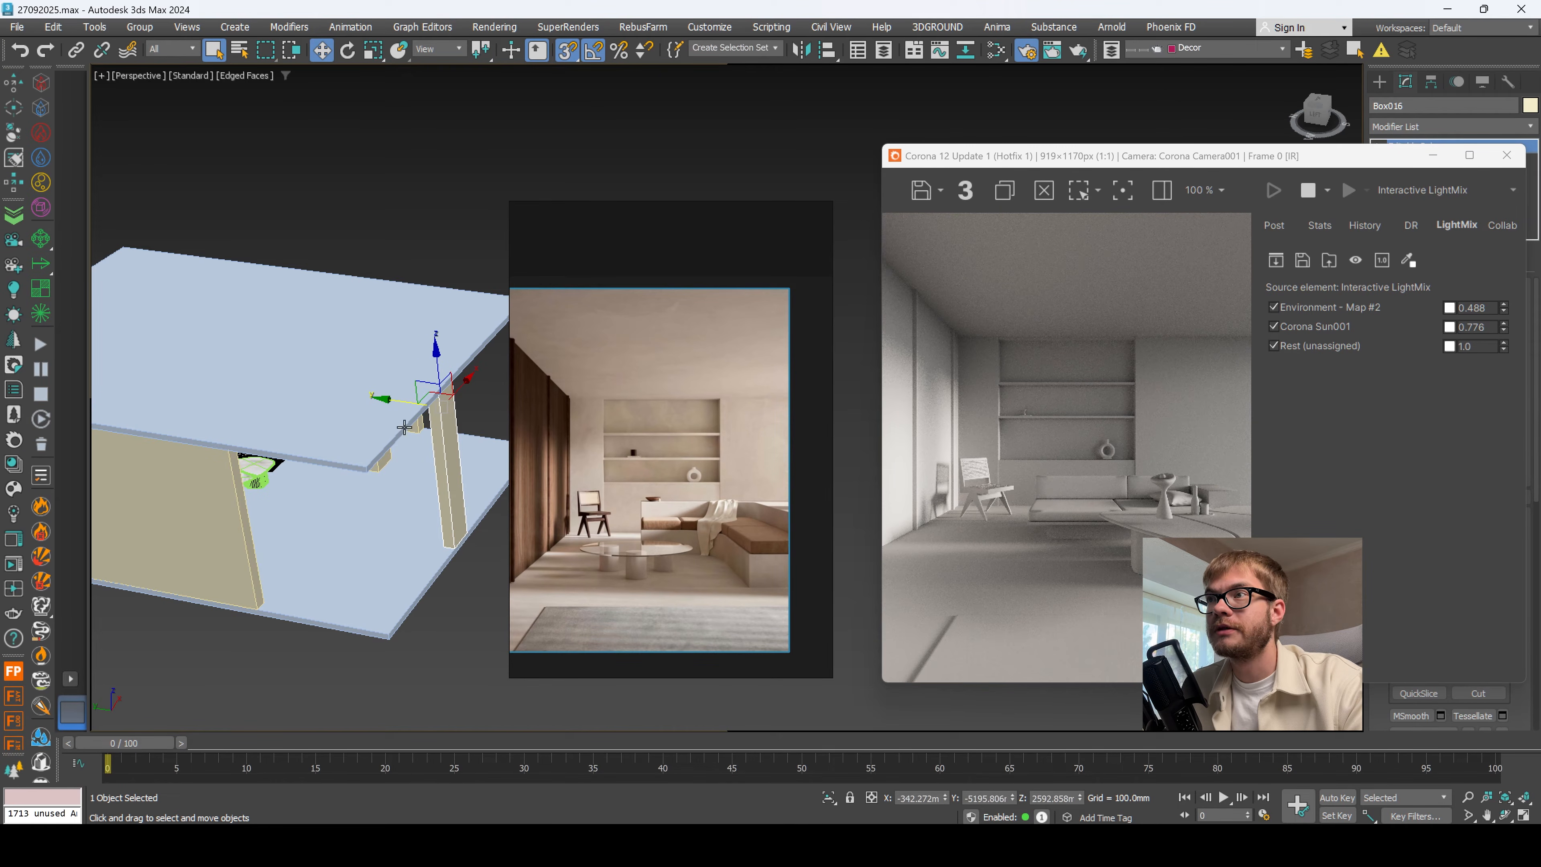
left_click_drag(405, 401, 348, 393)
scroll(370, 497, "up", 5)
middle_click_drag(370, 498, 340, 482, "alt")
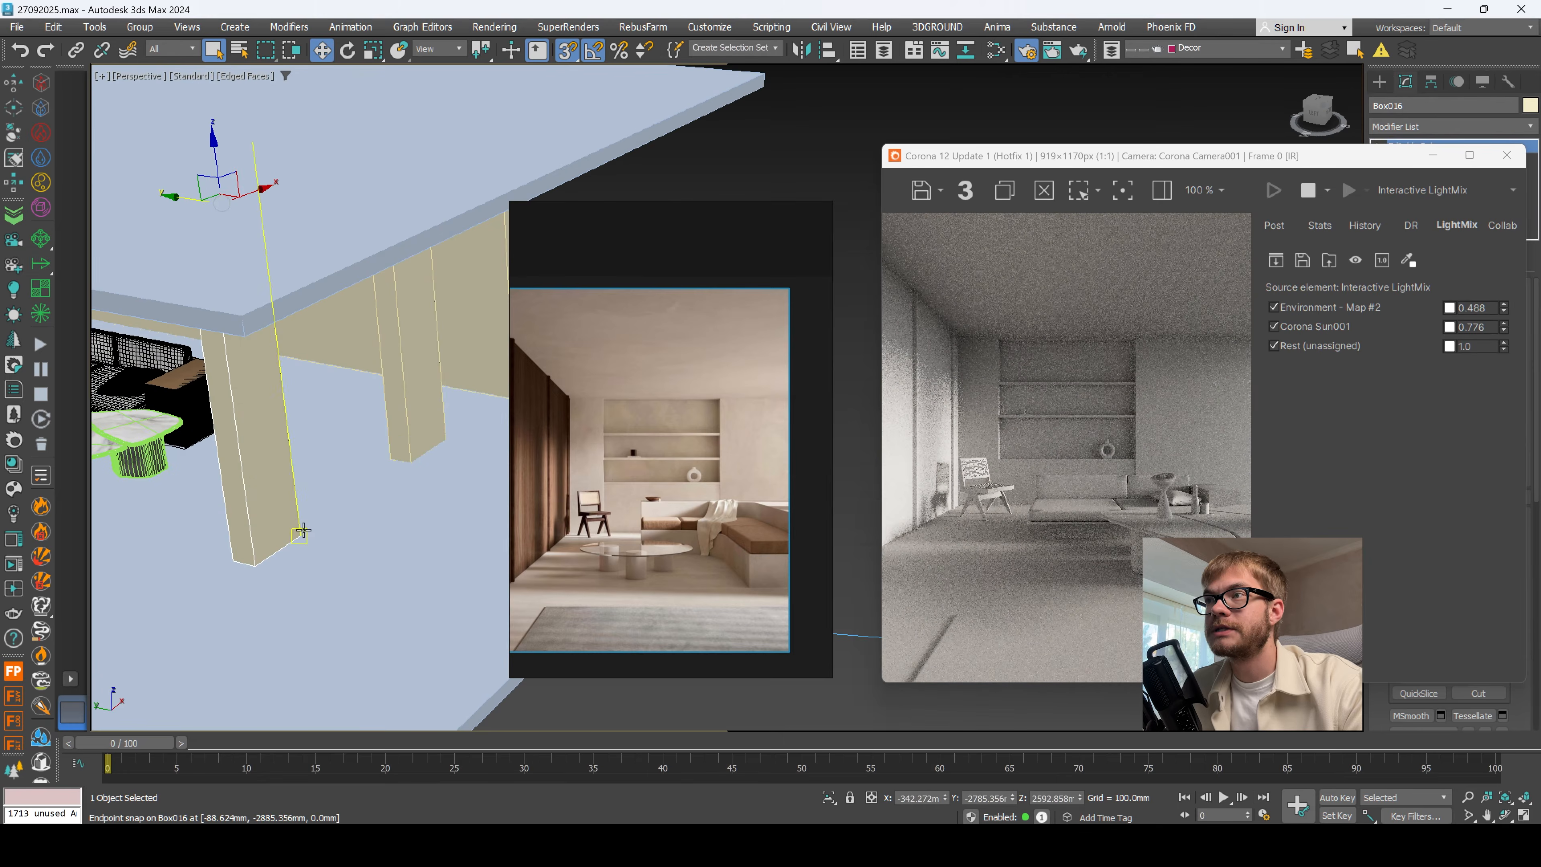
key("F3")
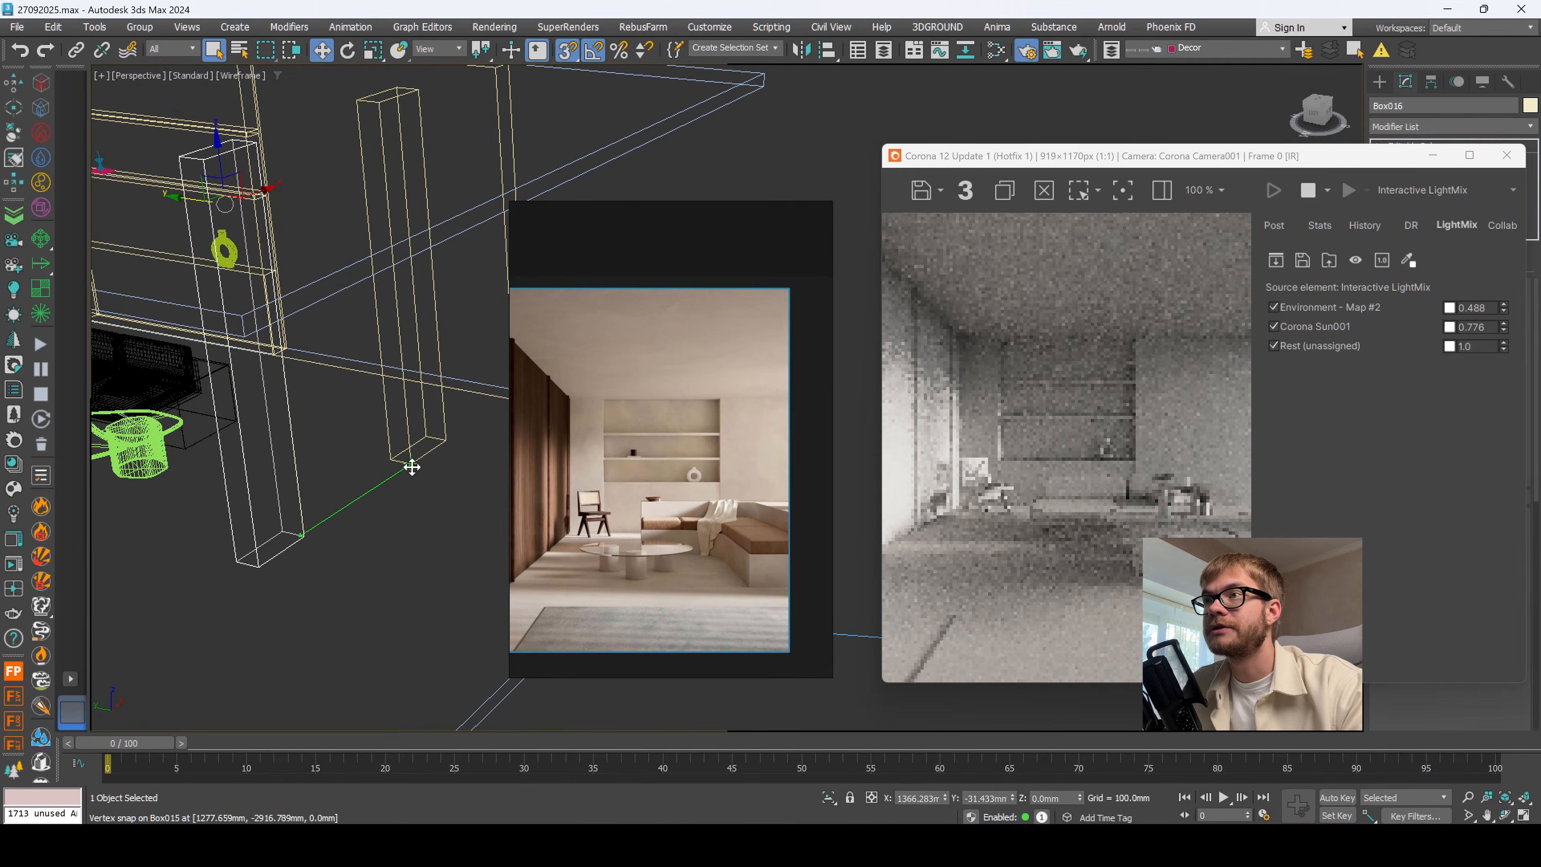
key("F3")
scroll(423, 474, "down", 5)
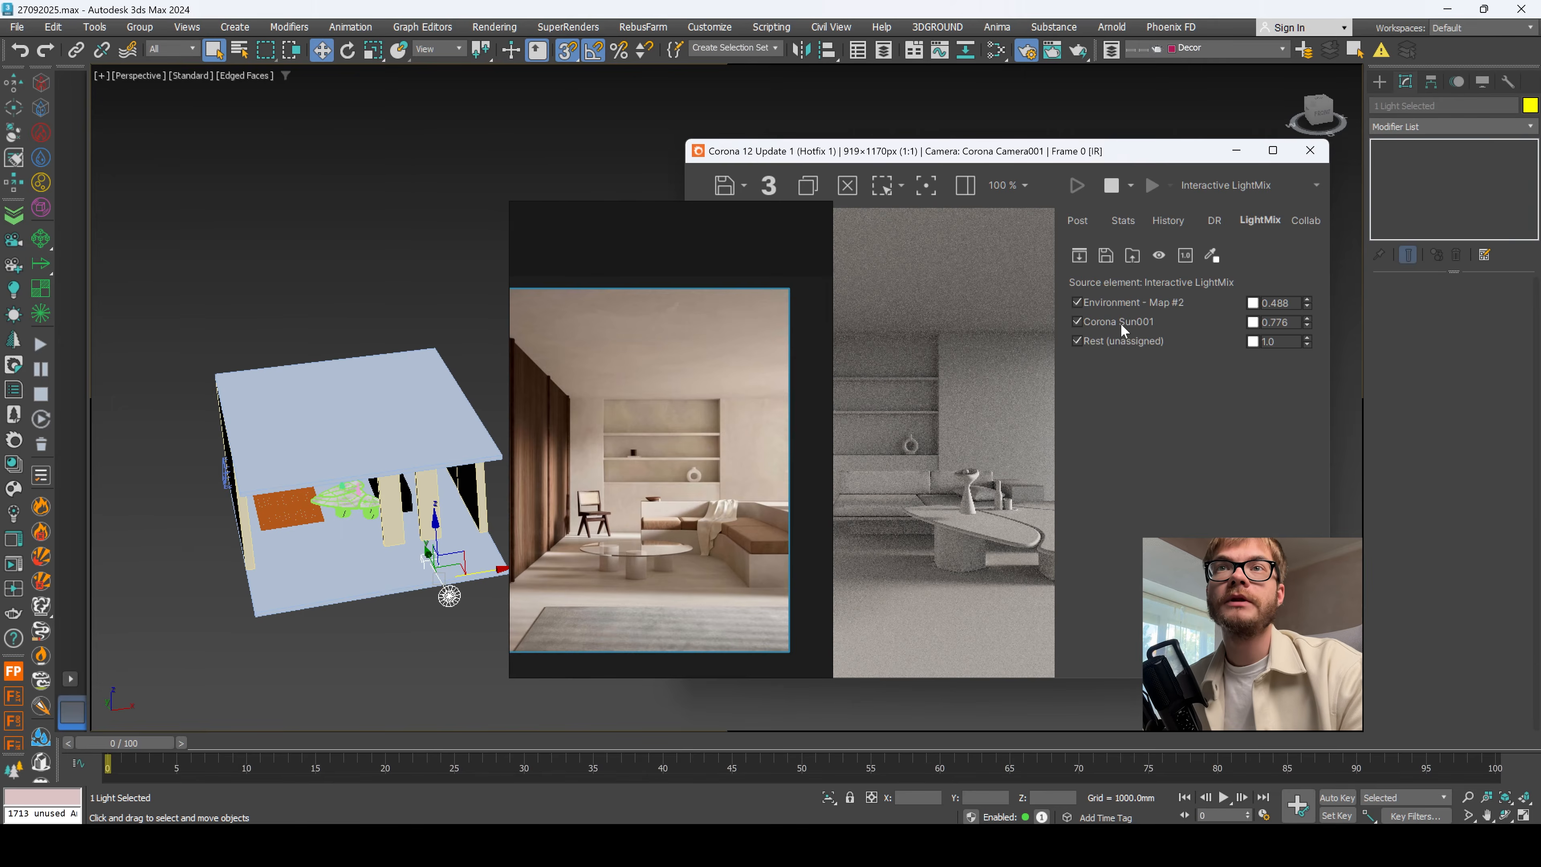
Step: Select Corona Sun001 through the LightMix and try sizes of 0.1 and 10 before setting its size to 5
right_click(1123, 326)
left_click(1156, 335)
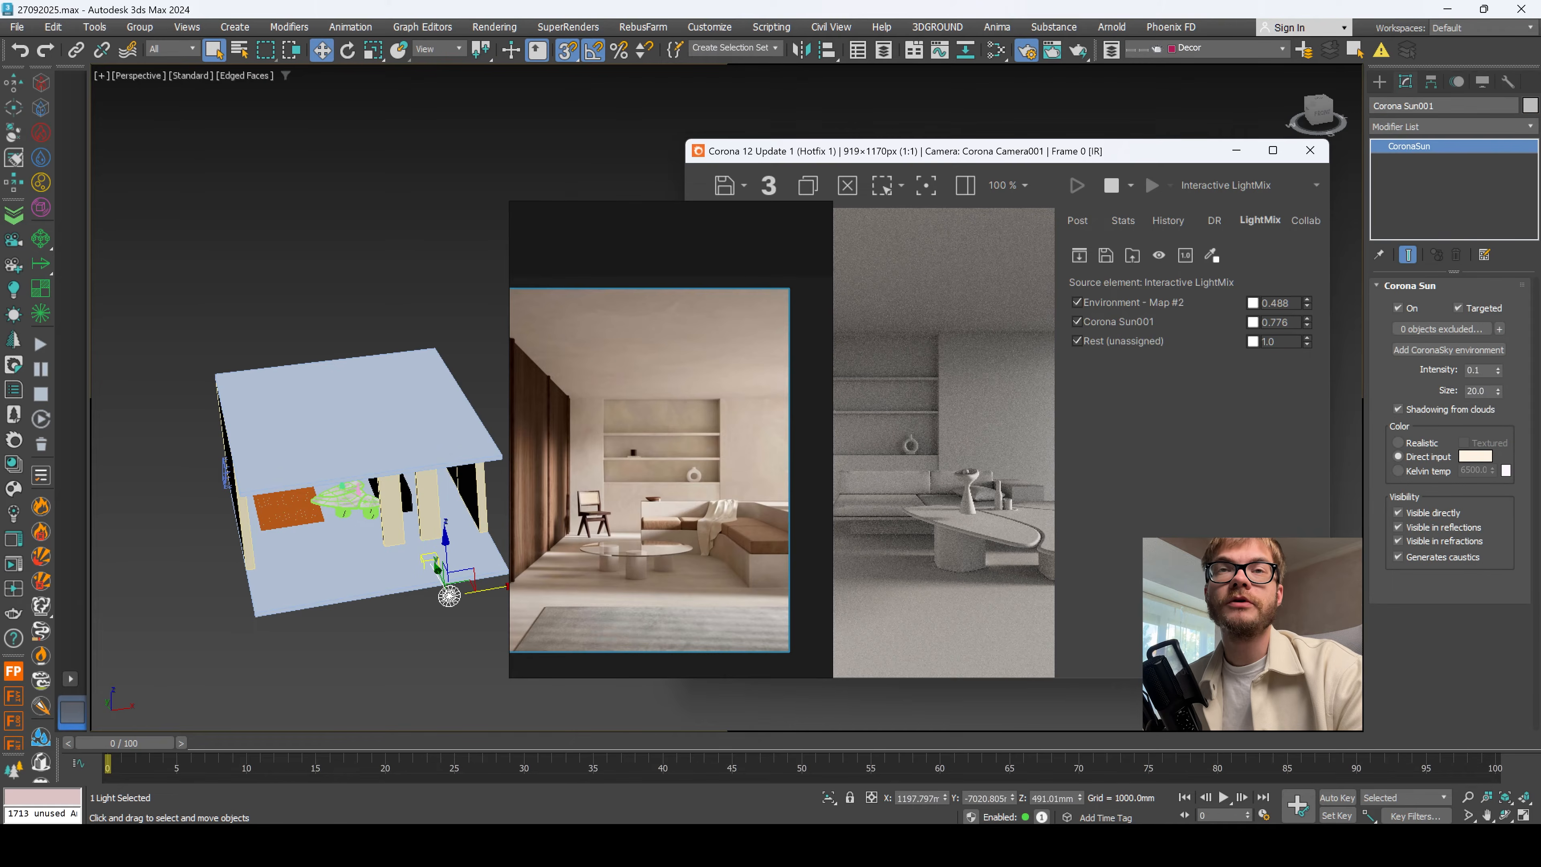
type("0.1")
key("Return")
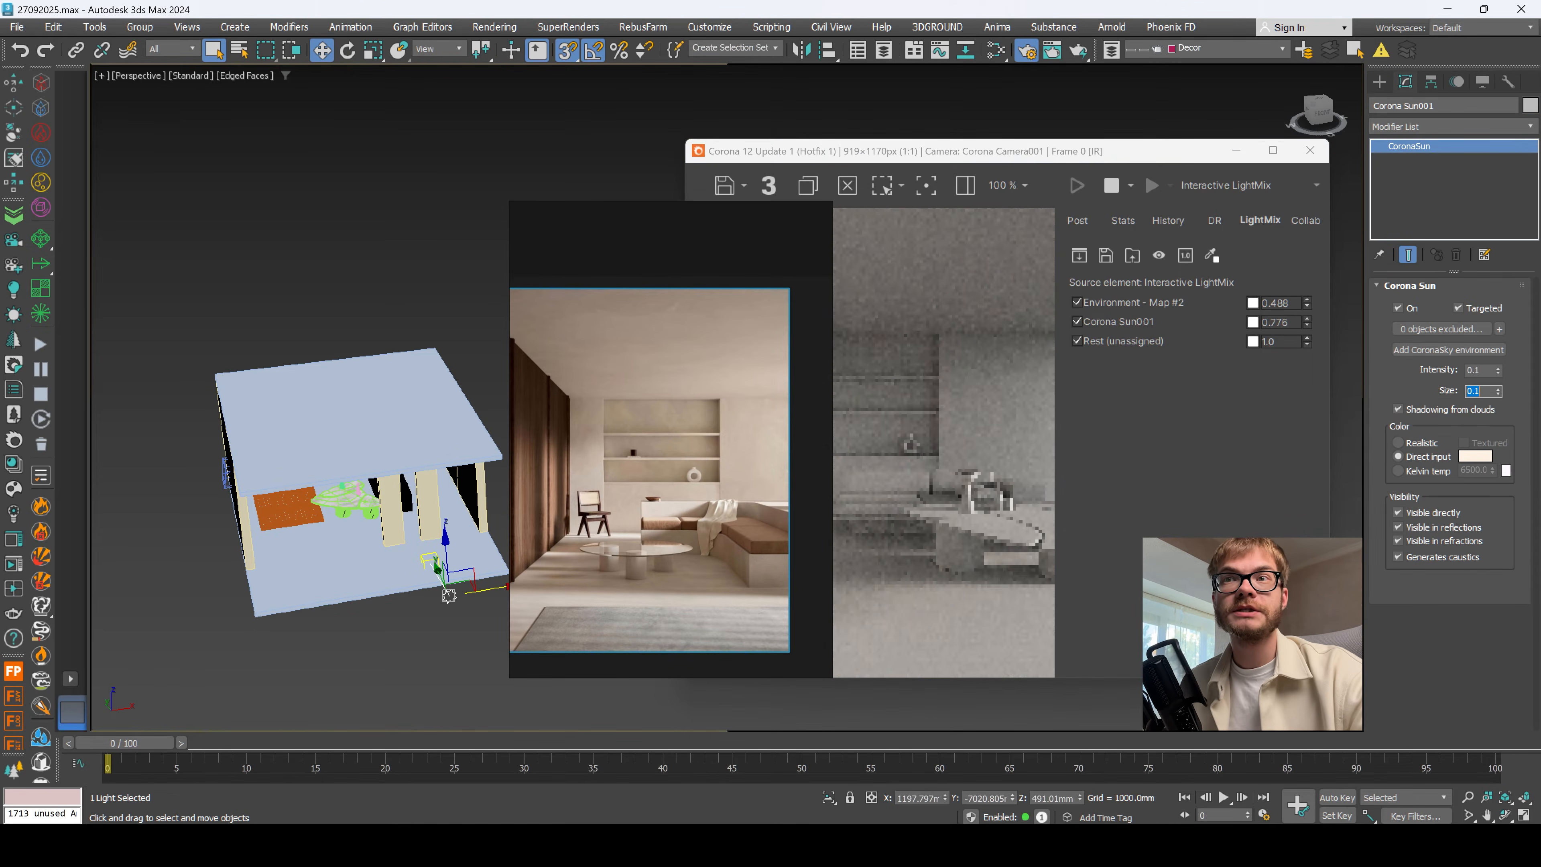
key("BackSpace")
key("BackSpace")
key("BackSpace")
type("10")
key("Return")
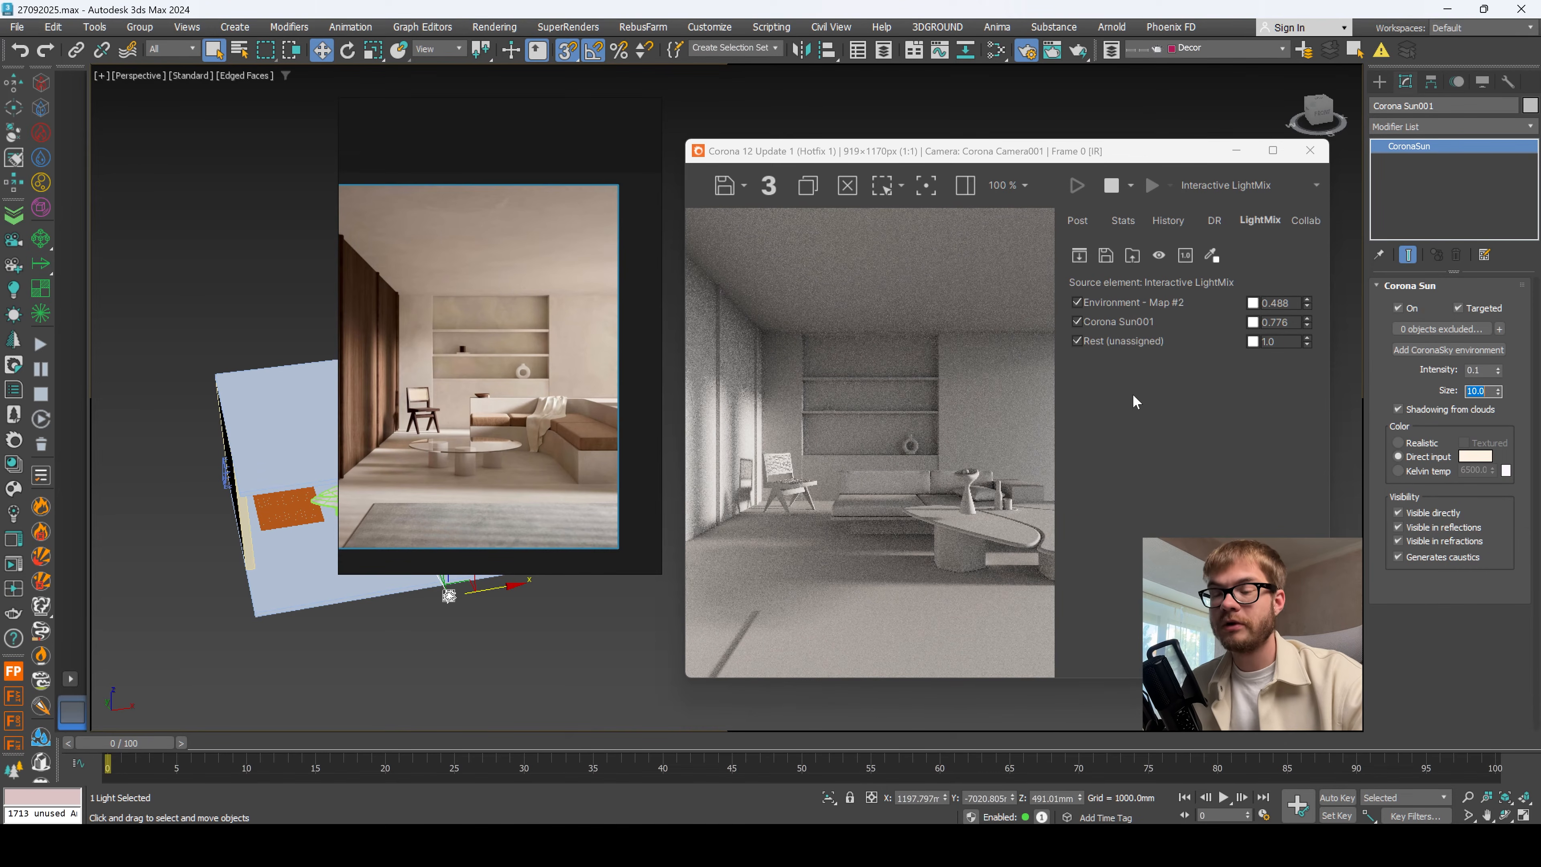
key("Return")
Step: Move the Corona Sun farther out from the open side to Y about -7512 mm and adjust its height
left_click(517, 668)
scroll(415, 378, "up", 4)
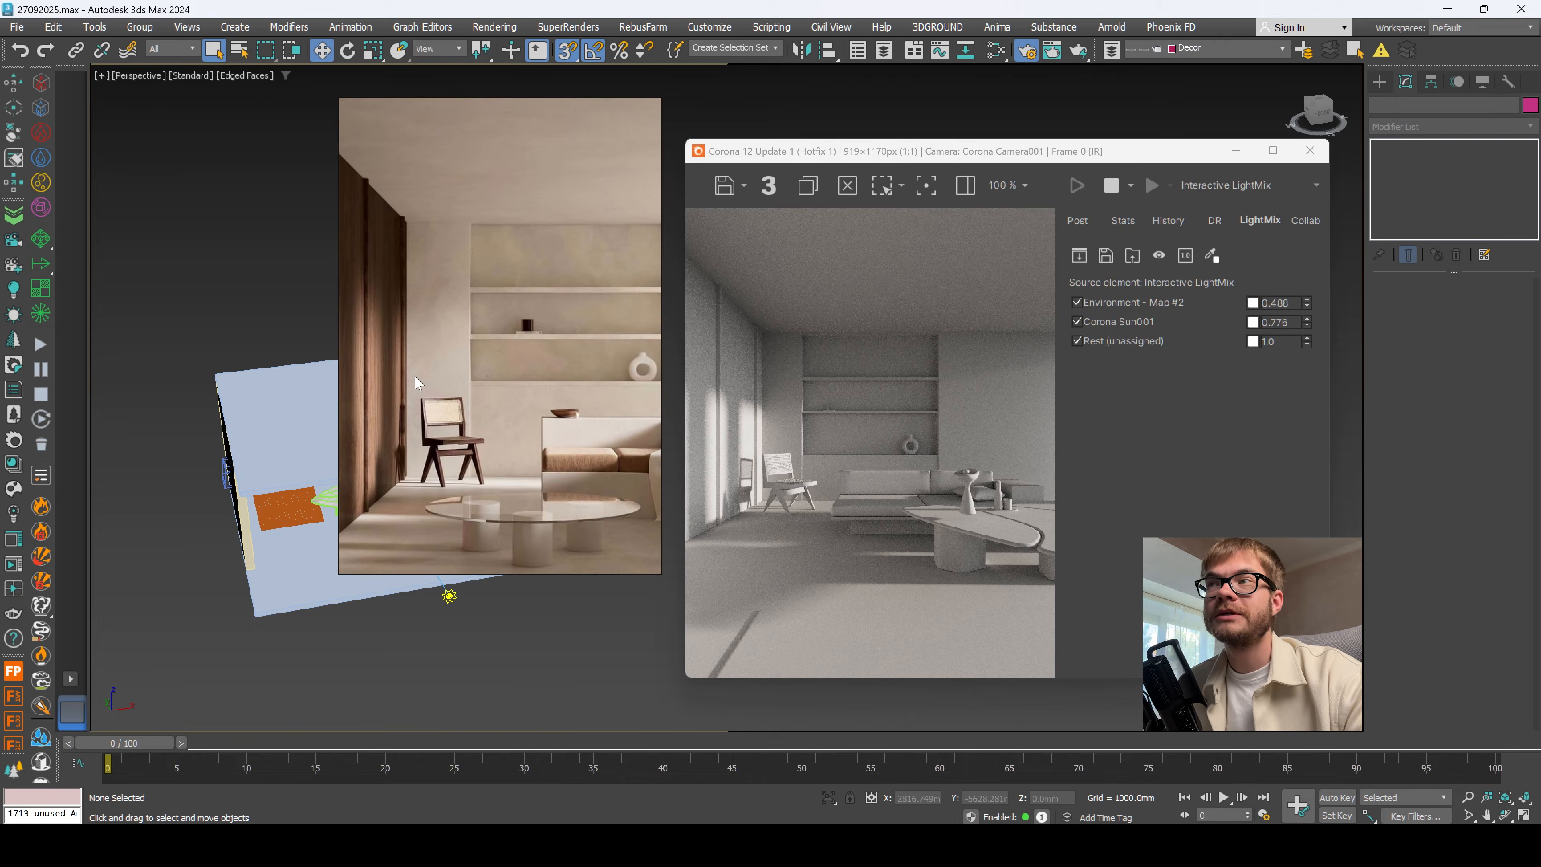
scroll(422, 383, "down", 1)
middle_click_drag(537, 636, 554, 671, "alt")
left_click(513, 665)
scroll(542, 669, "down", 2)
scroll(499, 647, "up", 3)
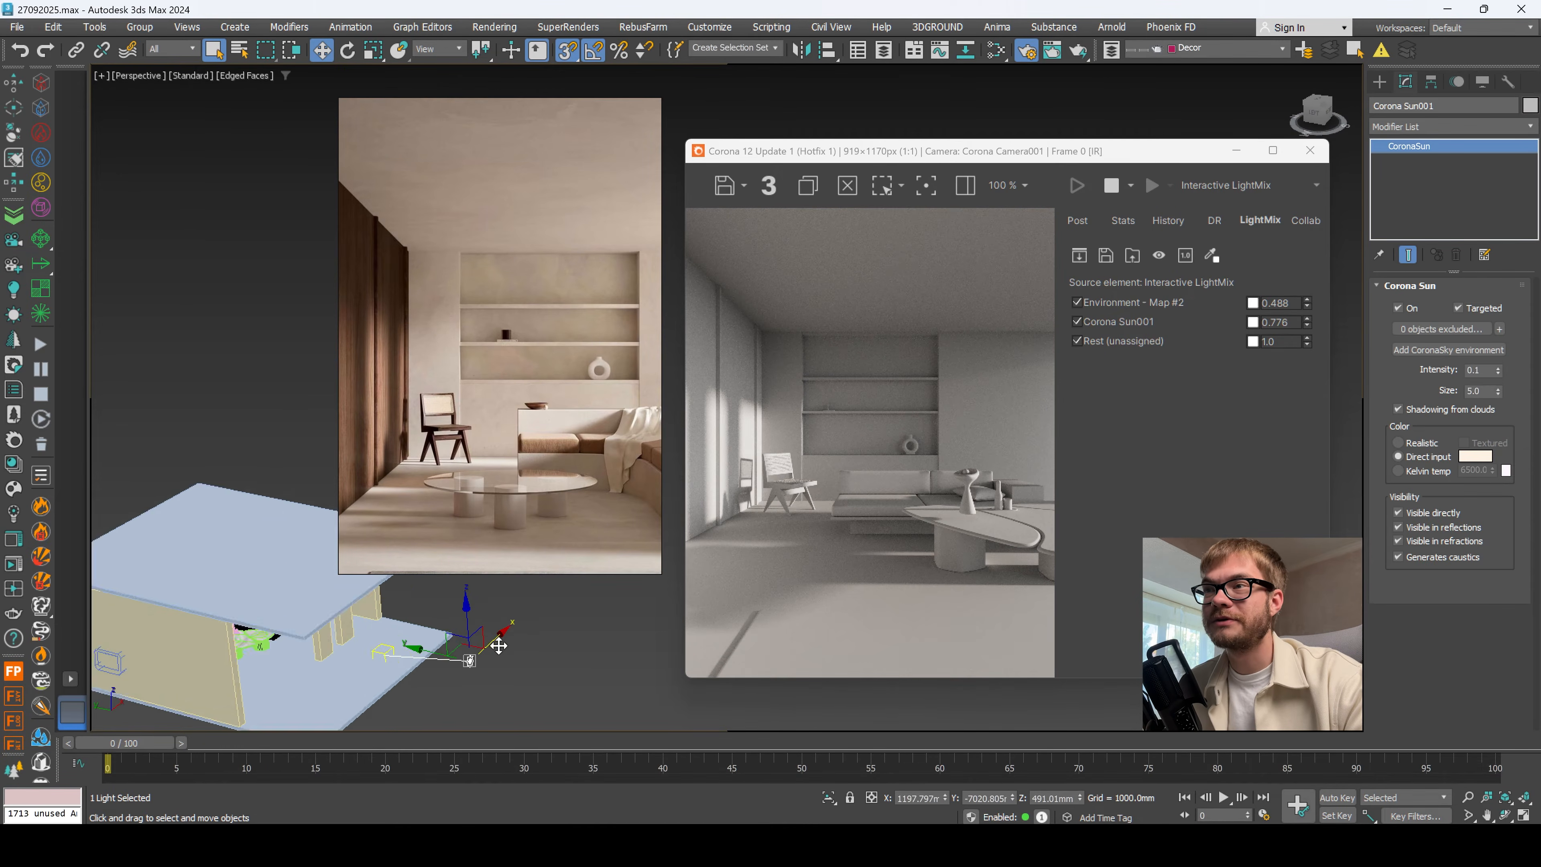
left_click_drag(432, 651, 449, 654)
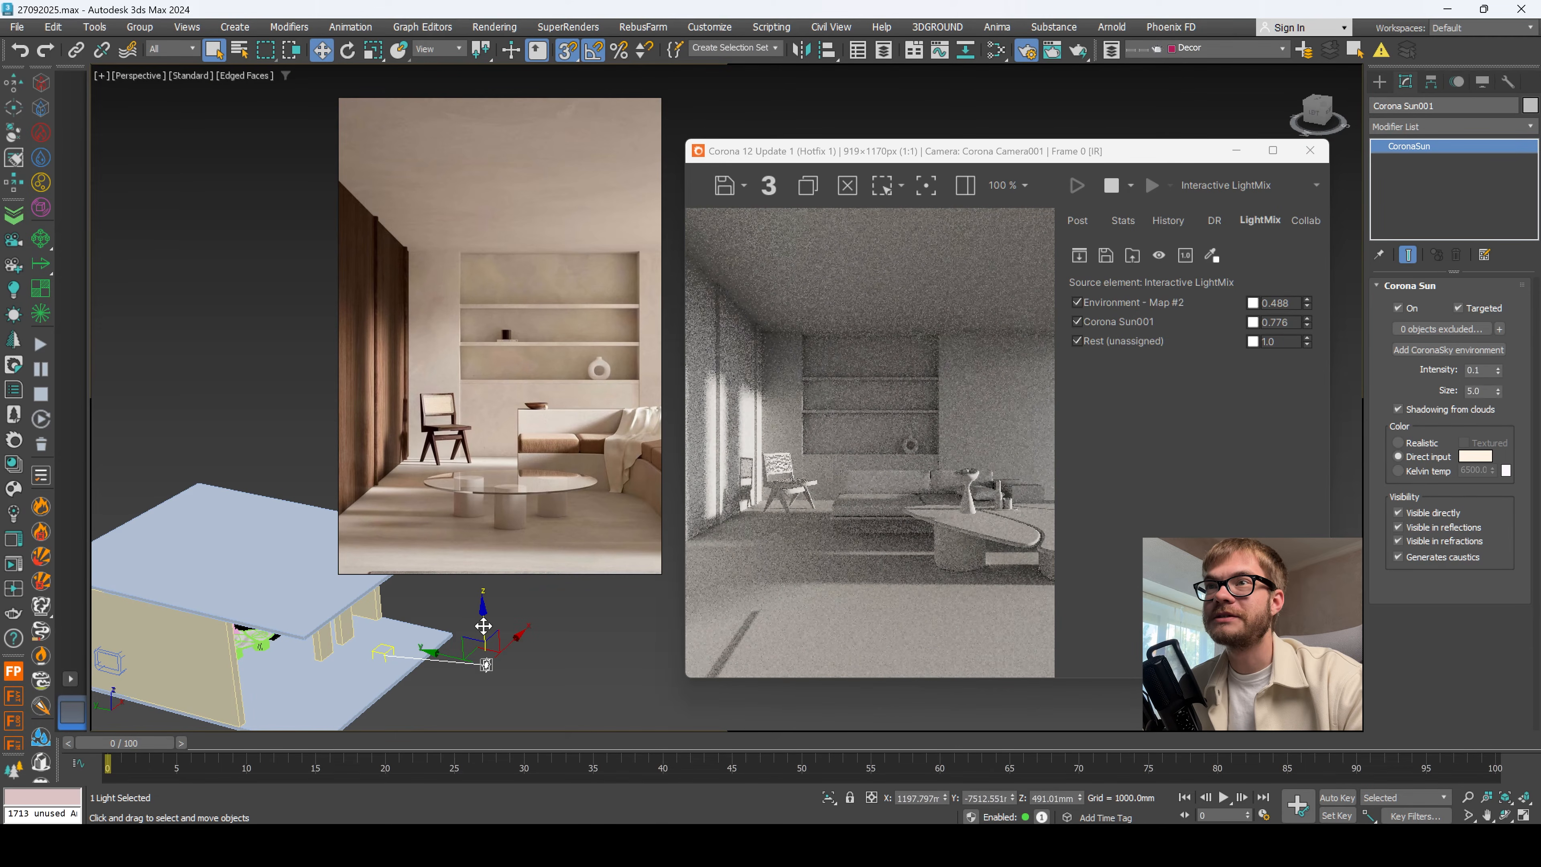
left_click_drag(484, 626, 486, 618)
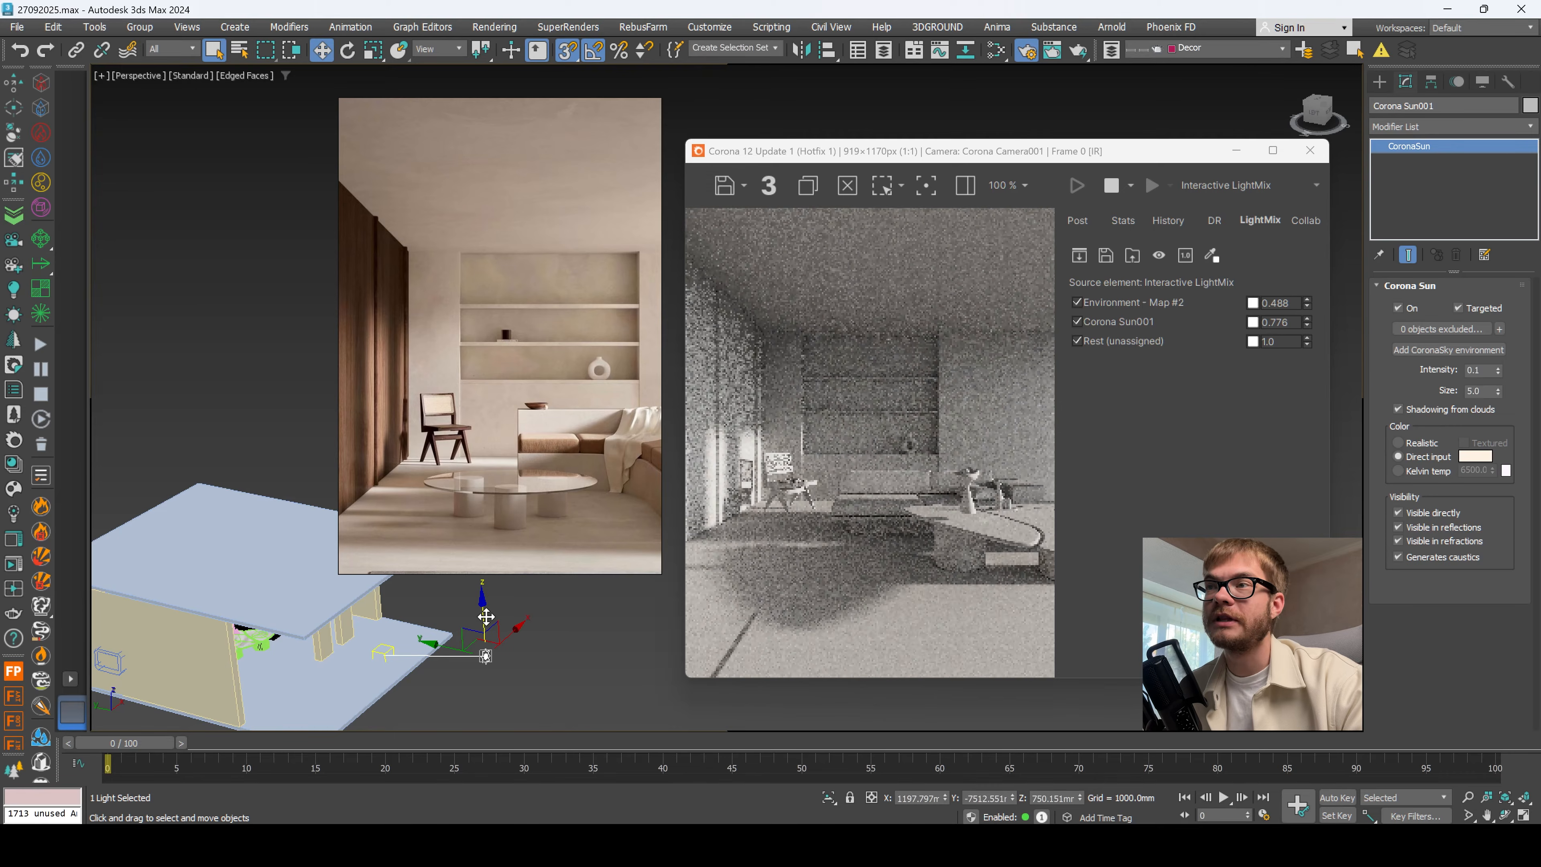
Step: Select the frame along the side wall behind the chair and shift its vertical bars toward the far wall at vertex level
key("F3")
scroll(212, 578, "up", 3)
left_click(222, 603)
scroll(219, 593, "up", 2)
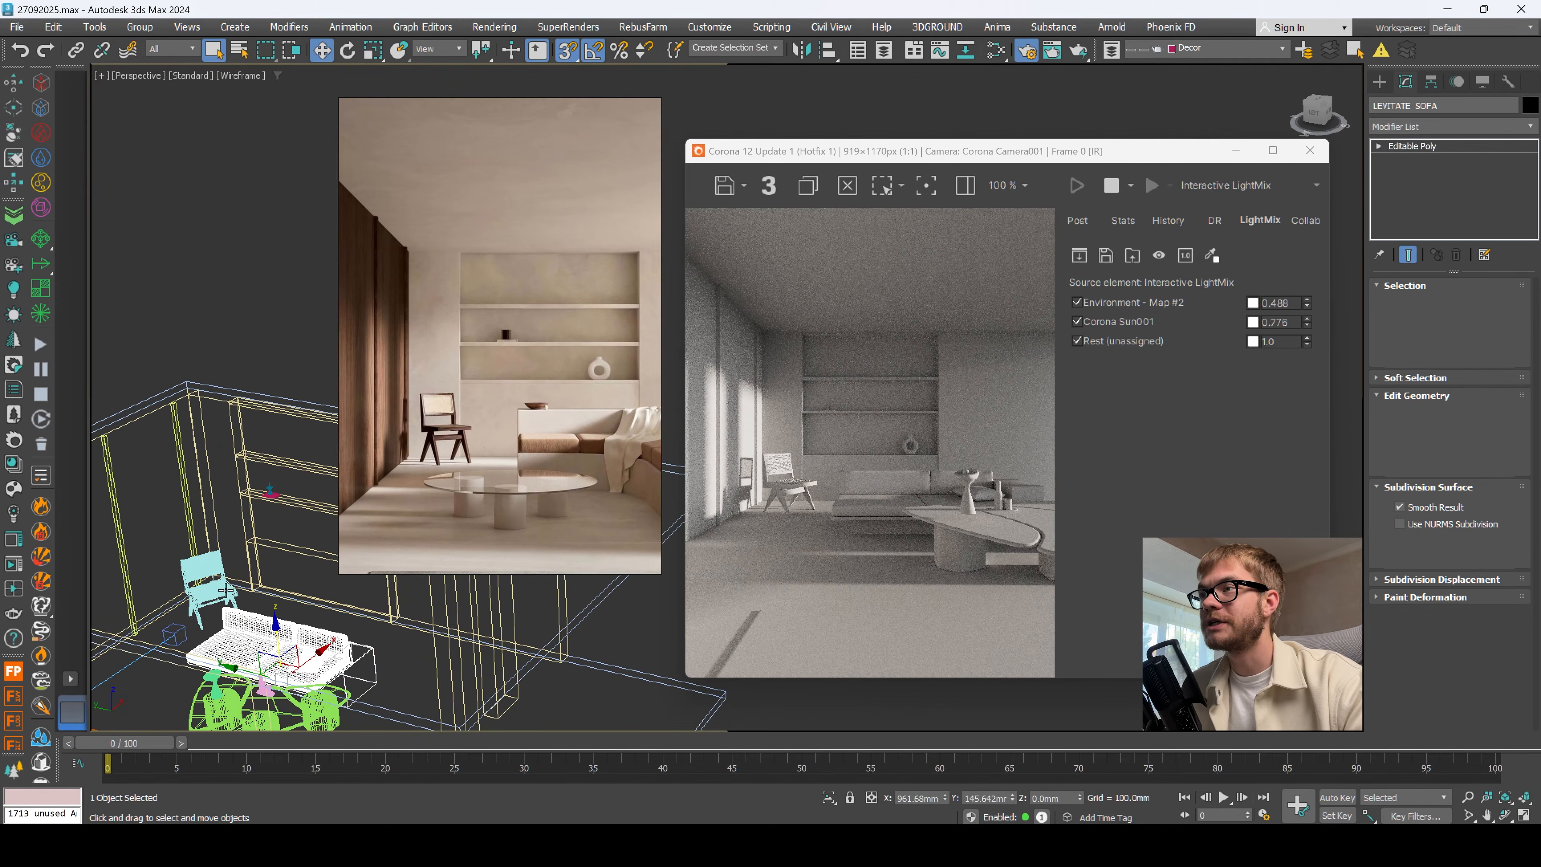
left_click(226, 590)
scroll(226, 590, "up", 5)
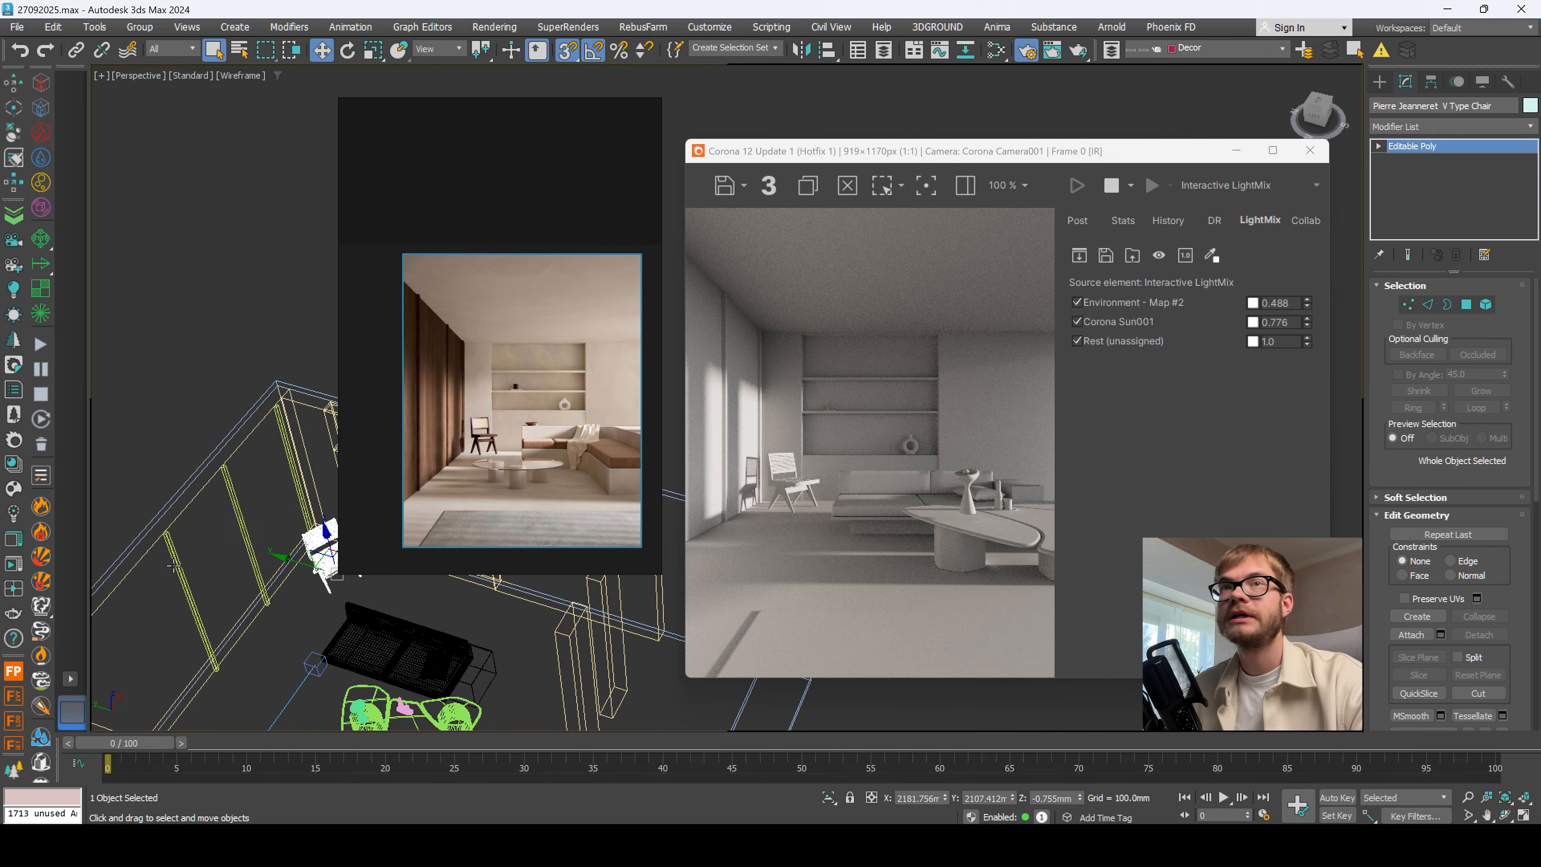
left_click(173, 566)
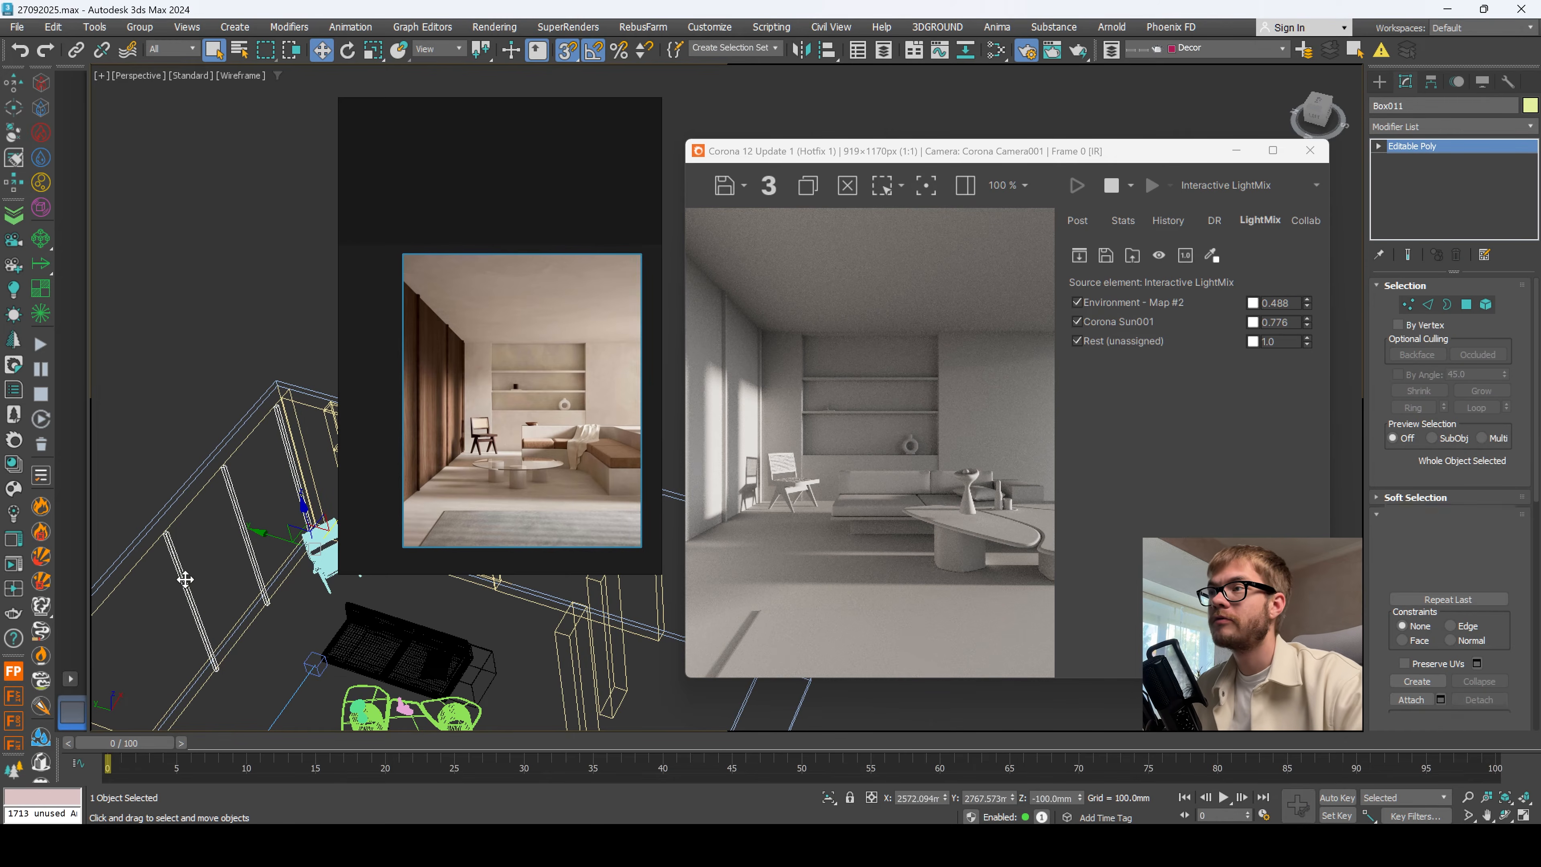
key("1")
Step: Select Corona Sun001 through the LightMix and set its size to 8
left_click(1135, 322)
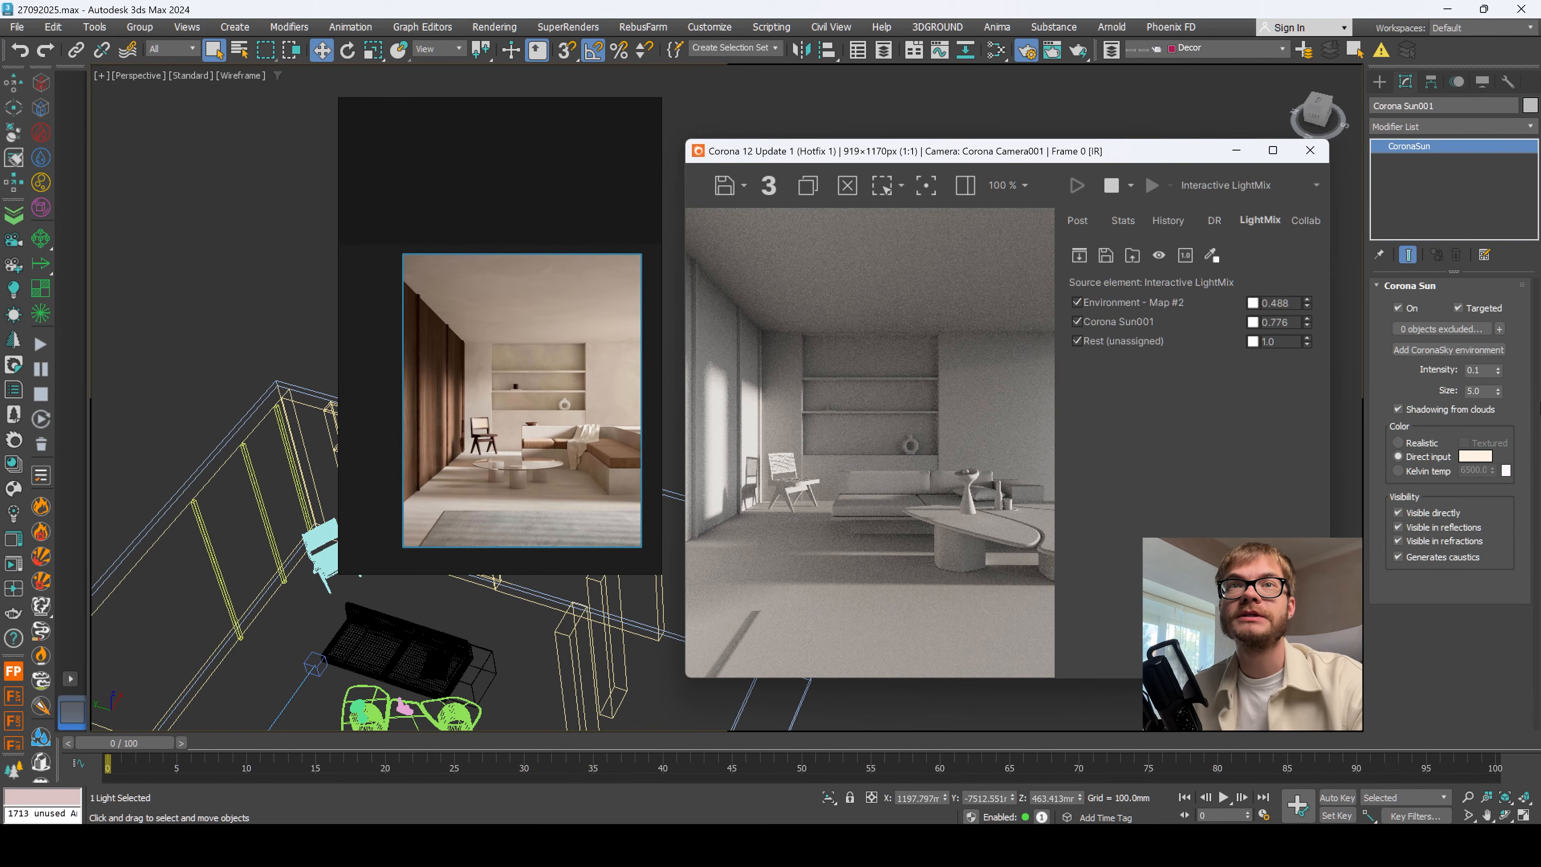
double_click(1478, 391)
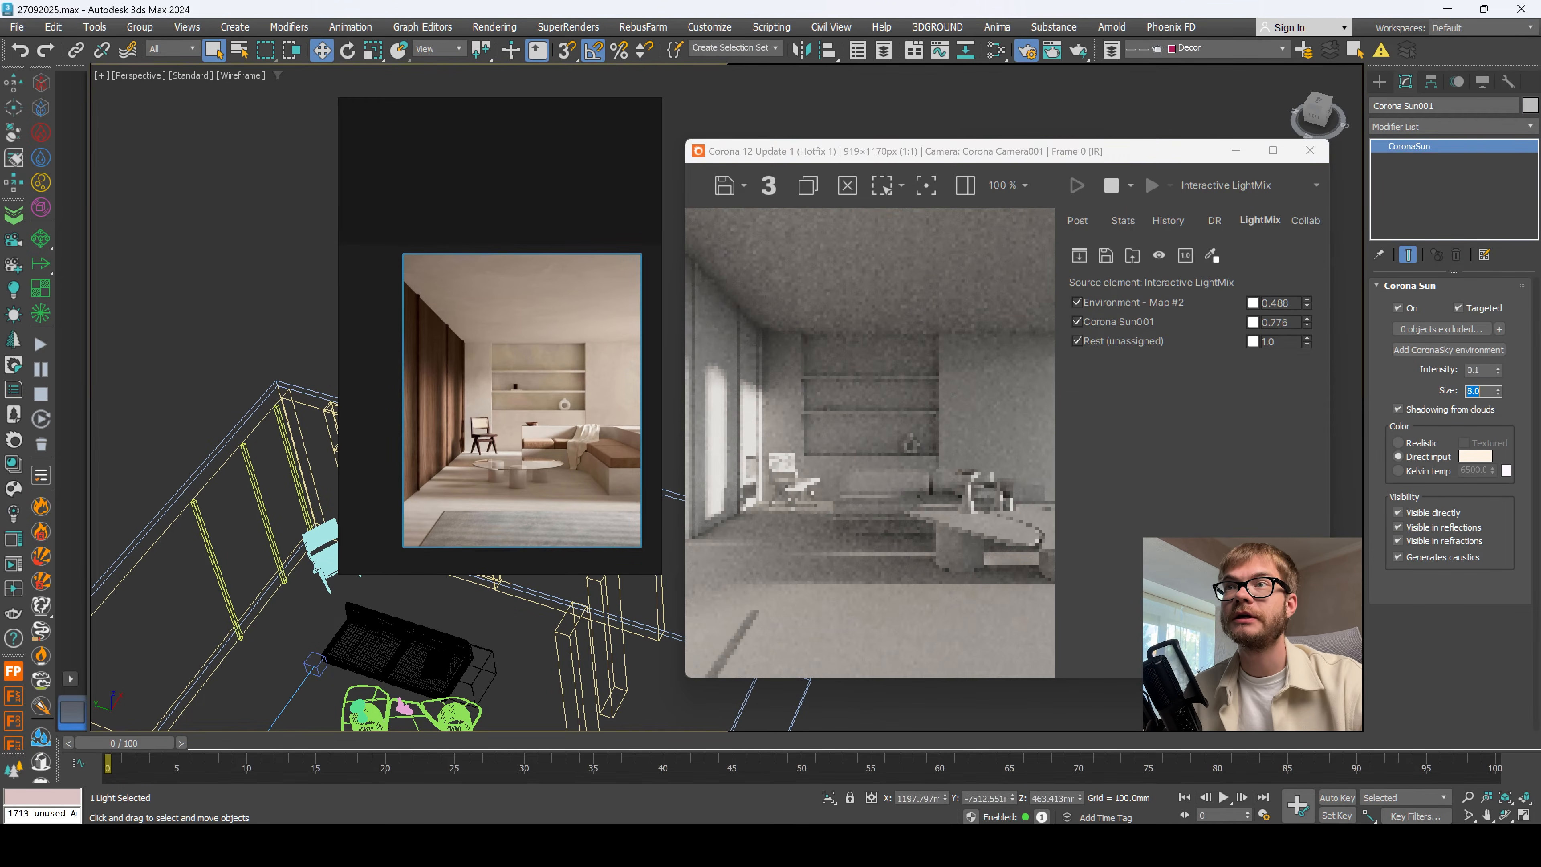
type("8")
key("Return")
Step: Nudge the chair slightly toward the far wall and switch the viewport to the Corona camera view
scroll(770, 478, "up", 1)
left_click(323, 549)
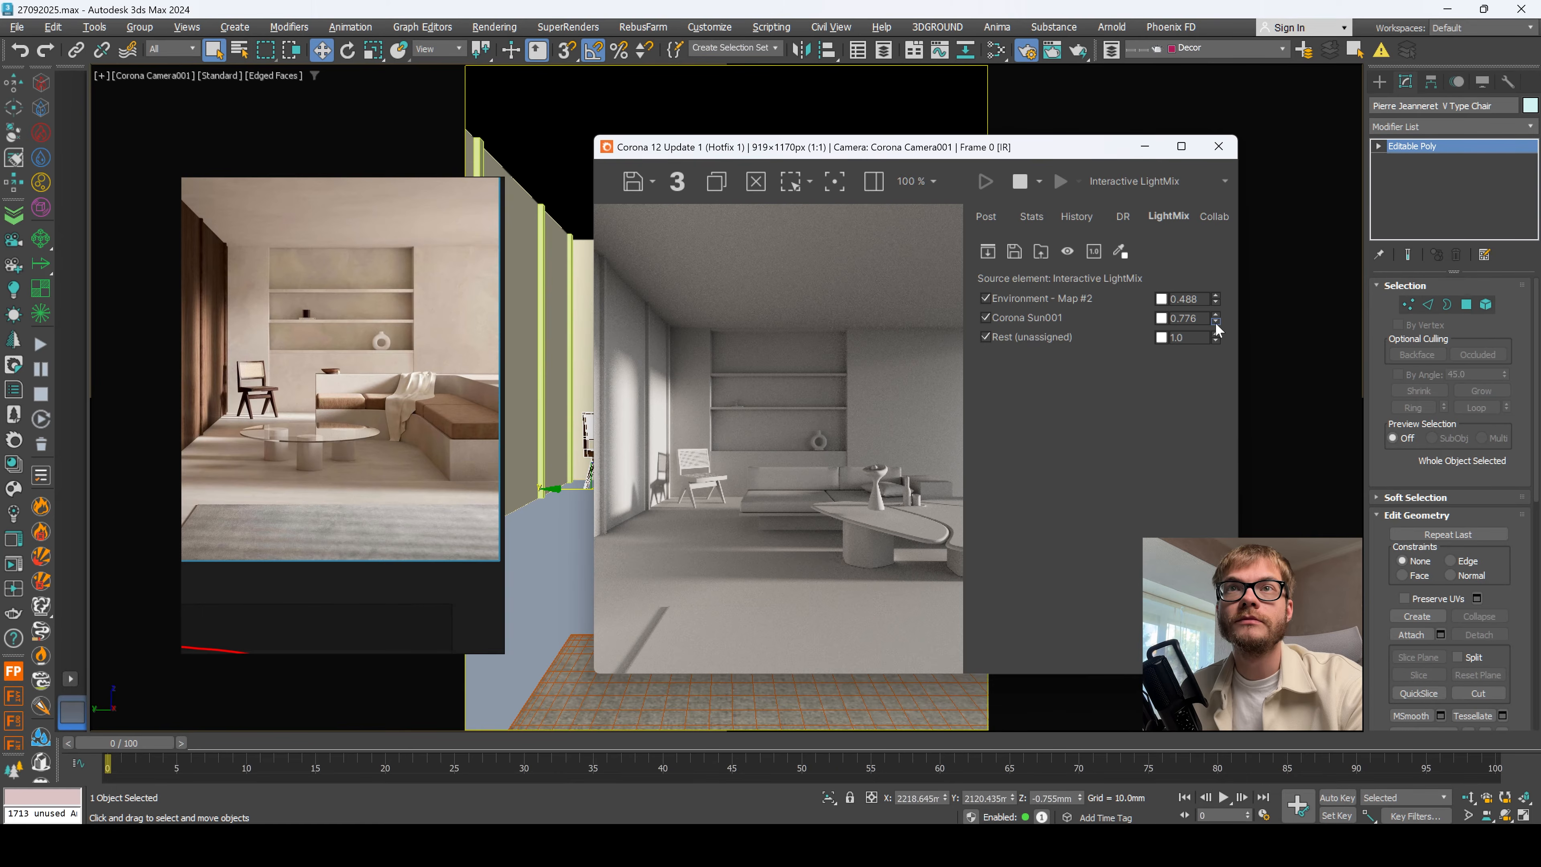
Step: Raise the LightMix intensities to 1.171 for Corona Sun001 and 0.764 for the environment map
left_click_drag(1215, 321, 1225, 242)
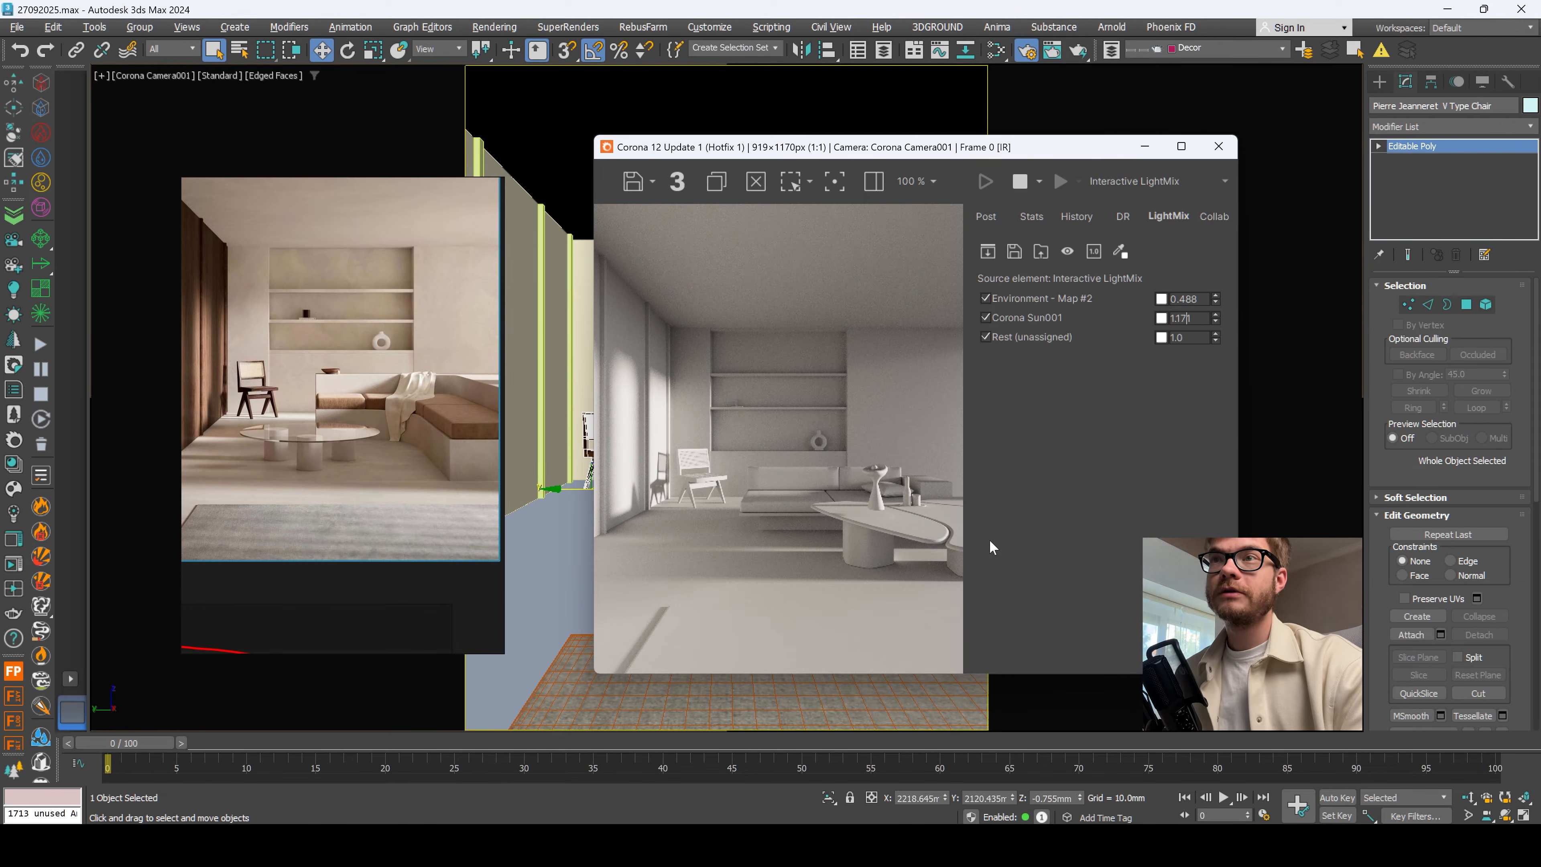
left_click_drag(1216, 302, 1213, 246)
Step: Compare the shading of the shelf niche and wall edges in the reference image with the render
scroll(315, 405, "up", 6)
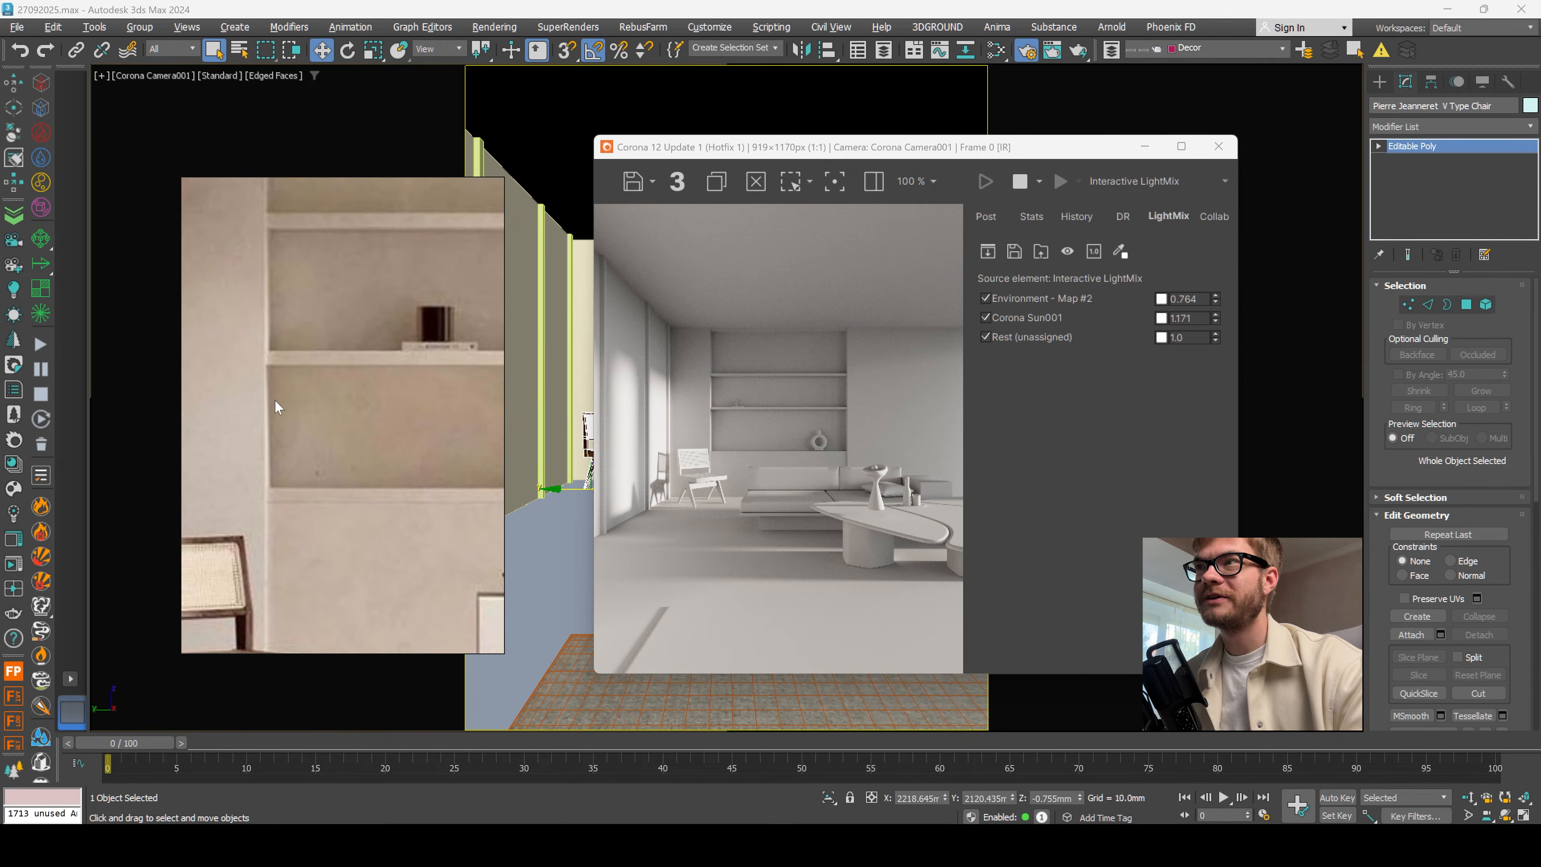
scroll(712, 403, "up", 3)
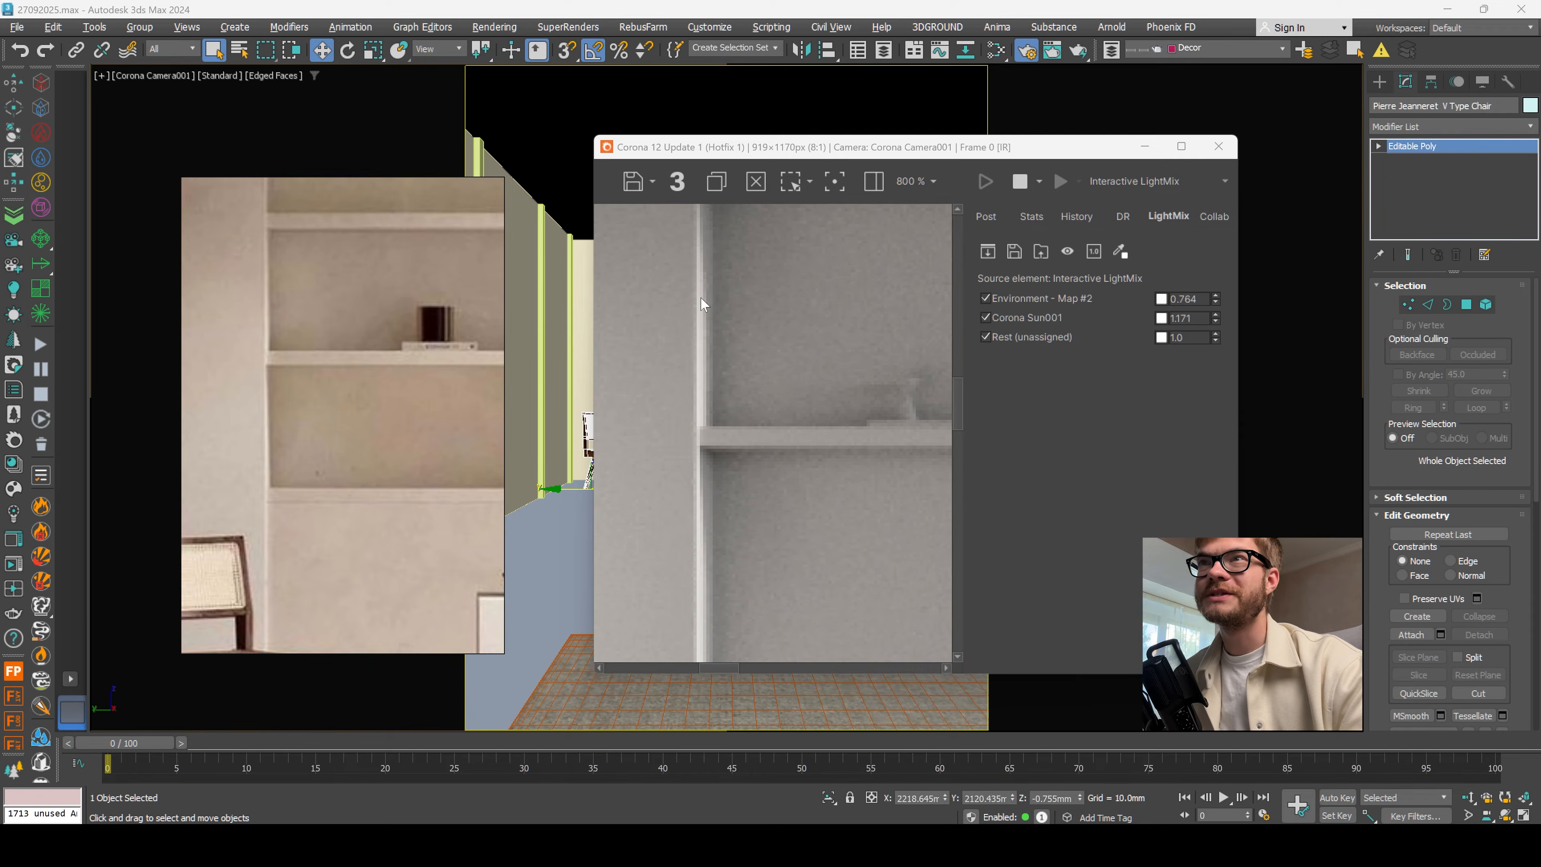
scroll(704, 347, "down", 1)
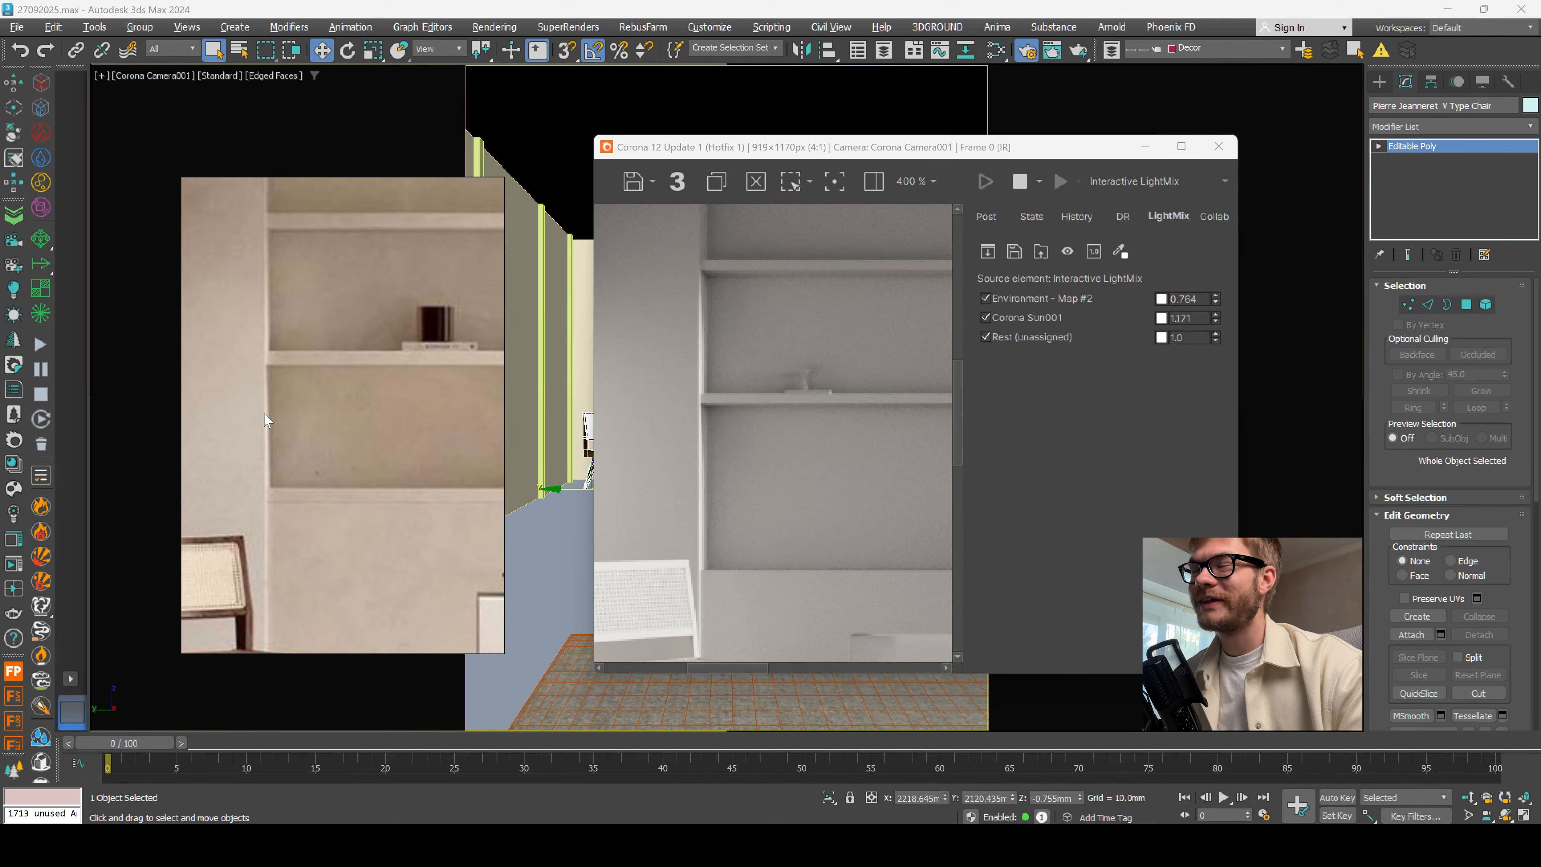
scroll(270, 474, "down", 2)
scroll(270, 473, "down", 3)
scroll(731, 471, "down", 2)
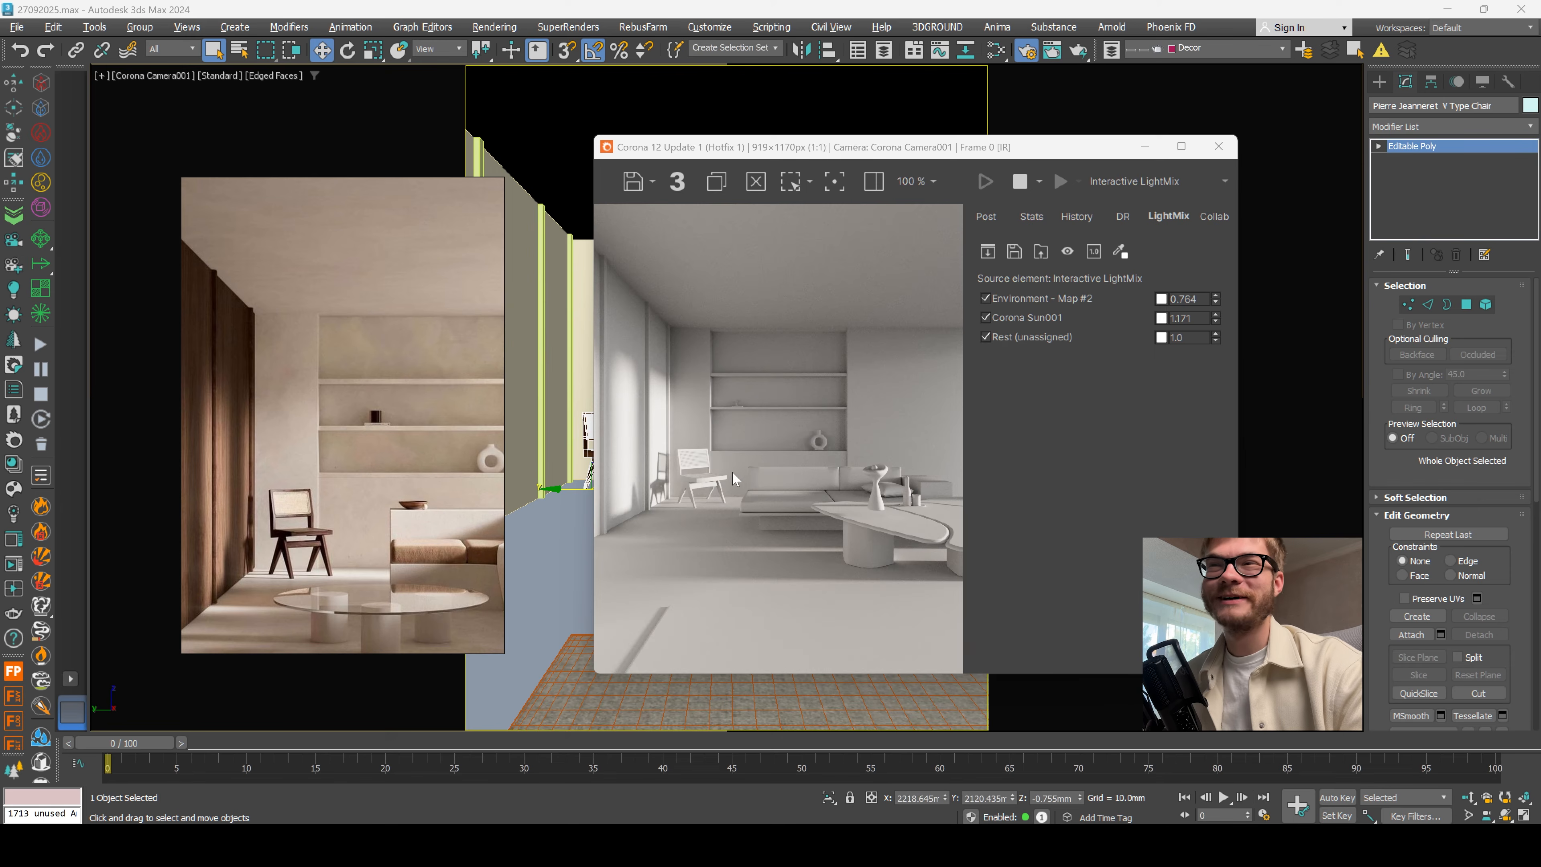
scroll(273, 474, "down", 2)
scroll(750, 481, "down", 1)
scroll(751, 487, "up", 1)
Step: Move the render window clear of the camera view and scale the coffee table down slightly
left_click_drag(840, 157, 1238, 149)
left_click(933, 541)
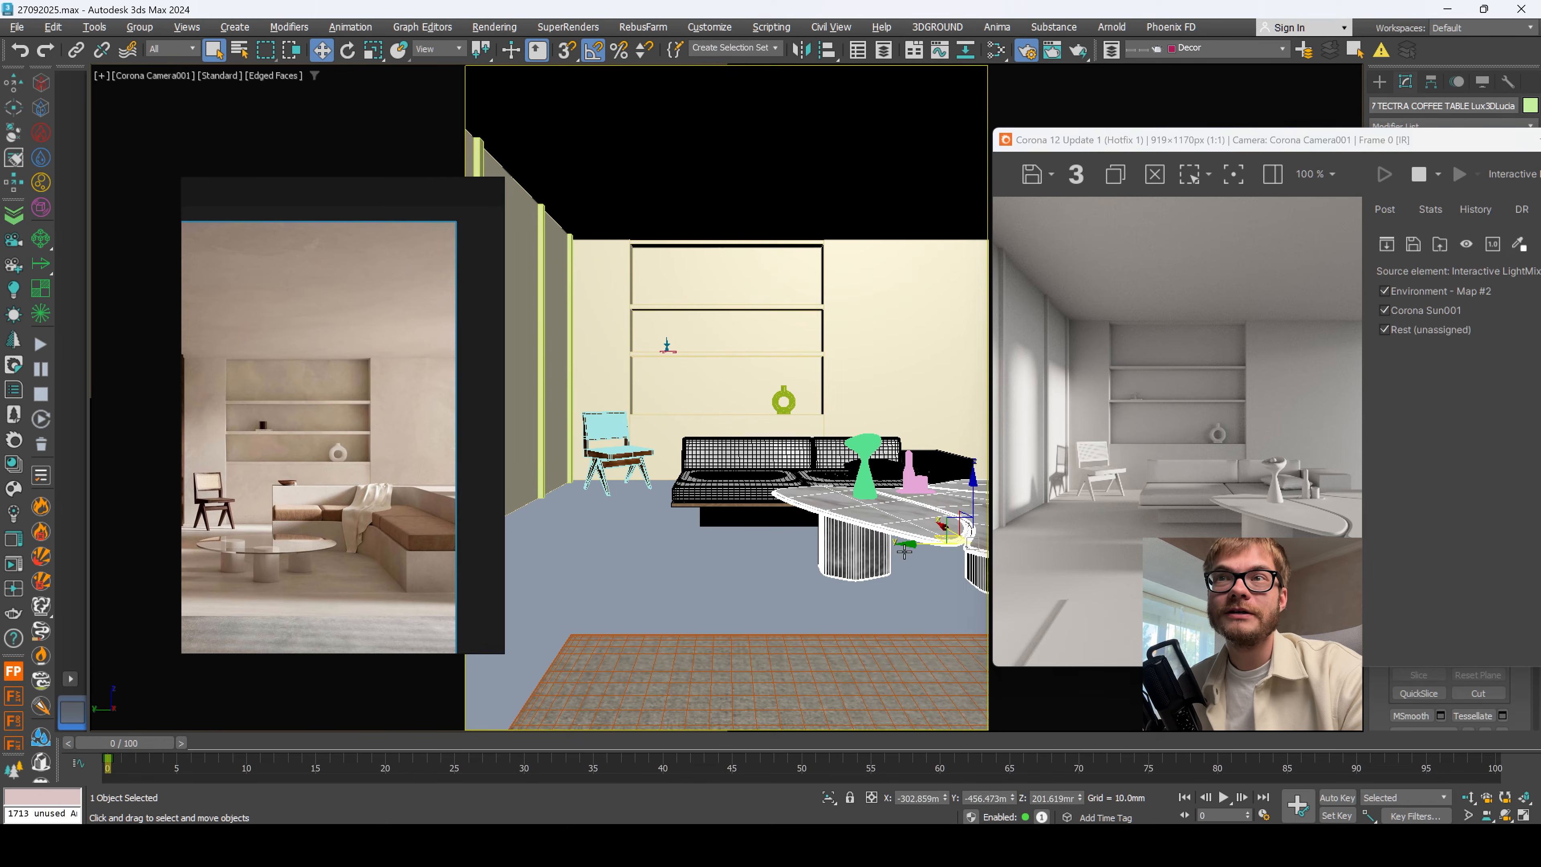
key("r")
left_click_drag(933, 542, 939, 548)
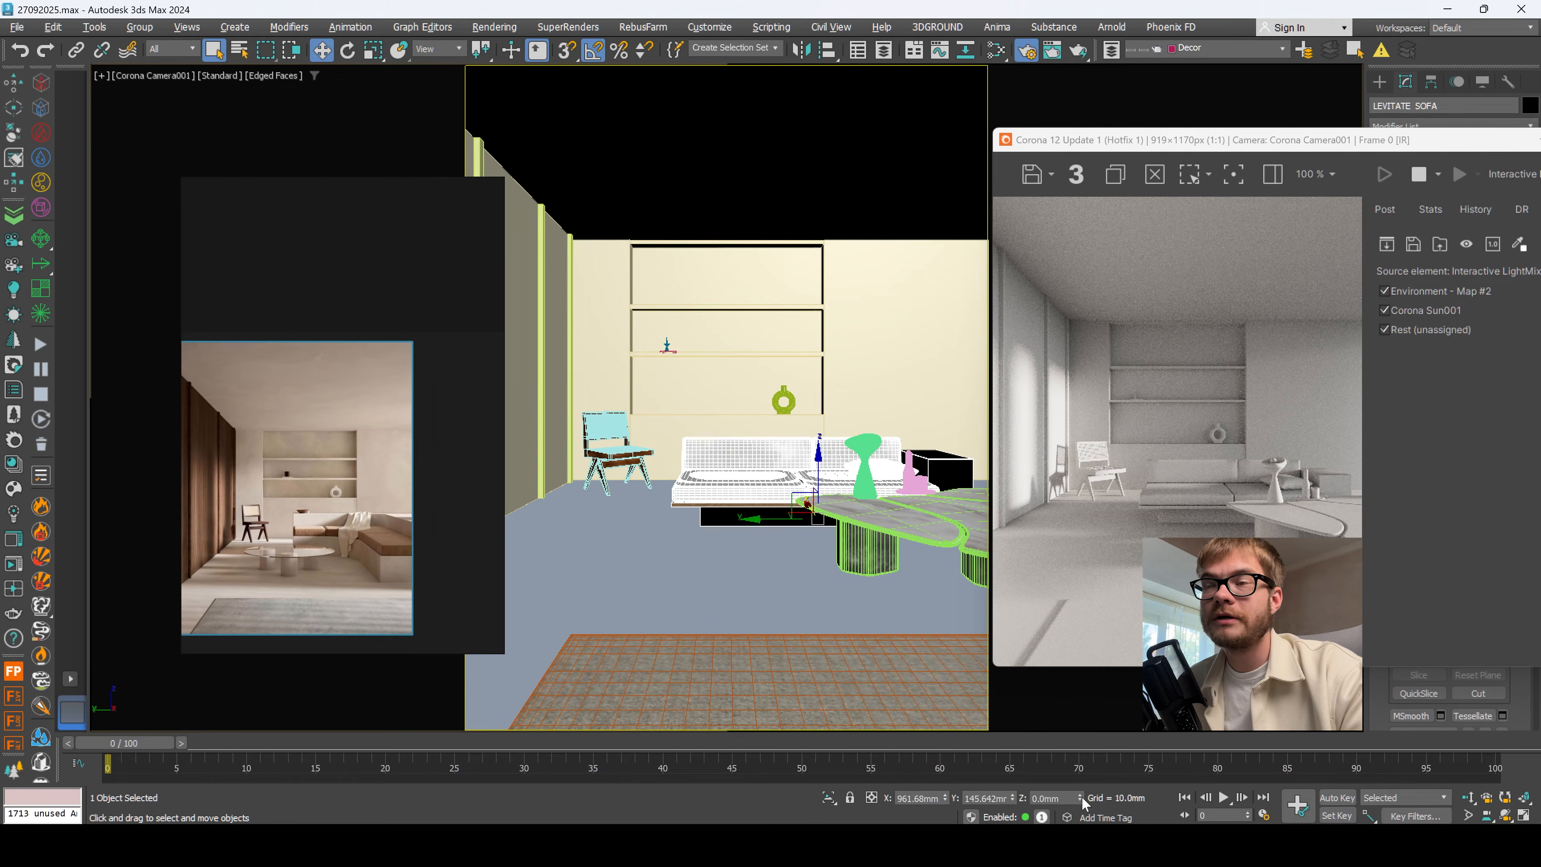
Step: Raise the sofa to a Z position of 6.694 mm and inspect its base up close in the render
left_click(1082, 797)
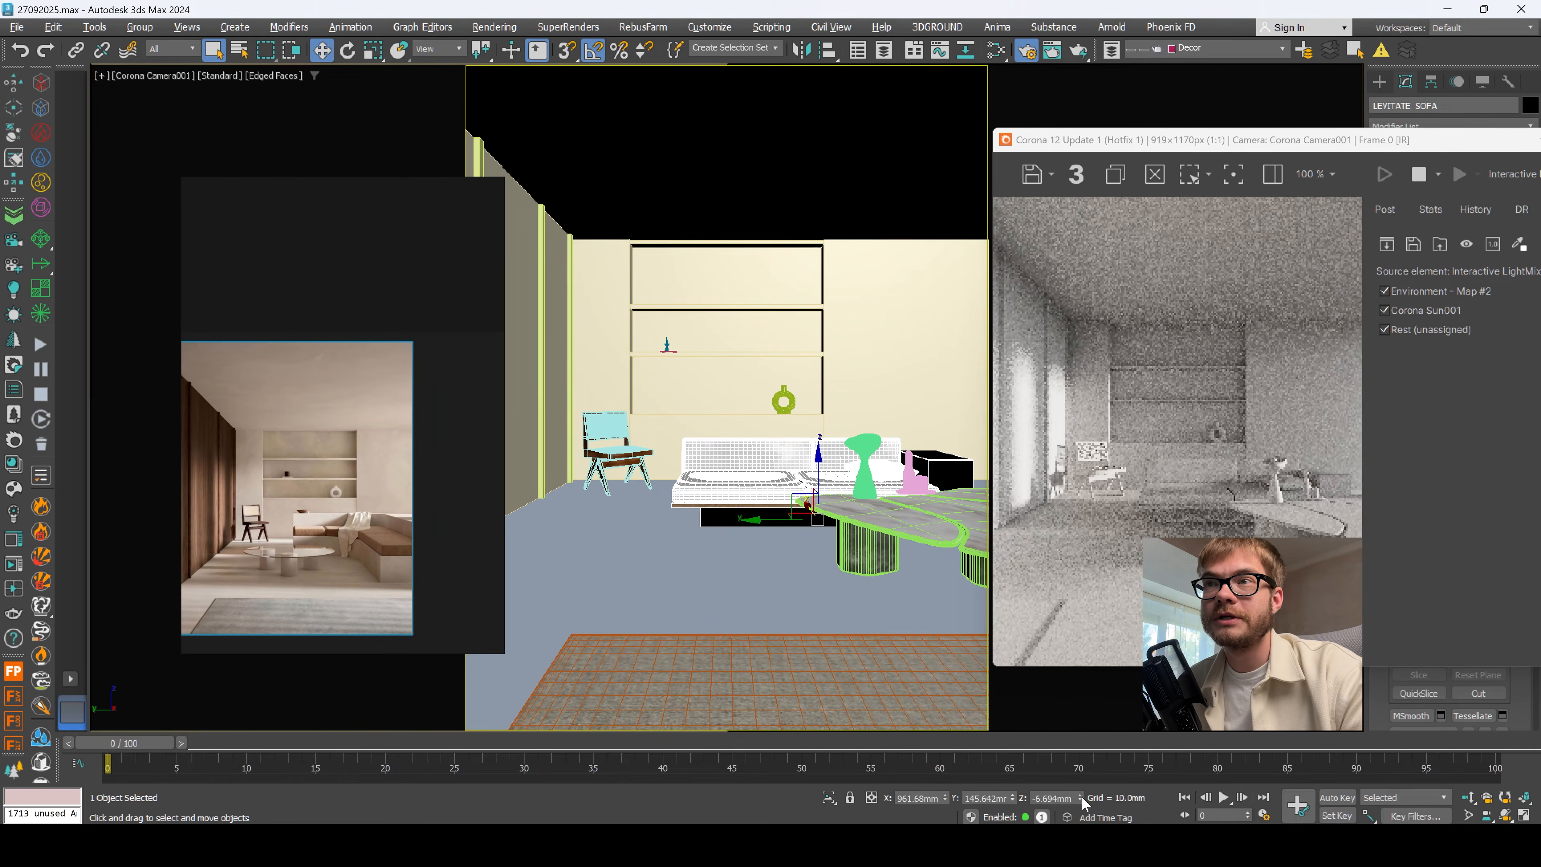
left_click(1081, 794)
left_click(1080, 794)
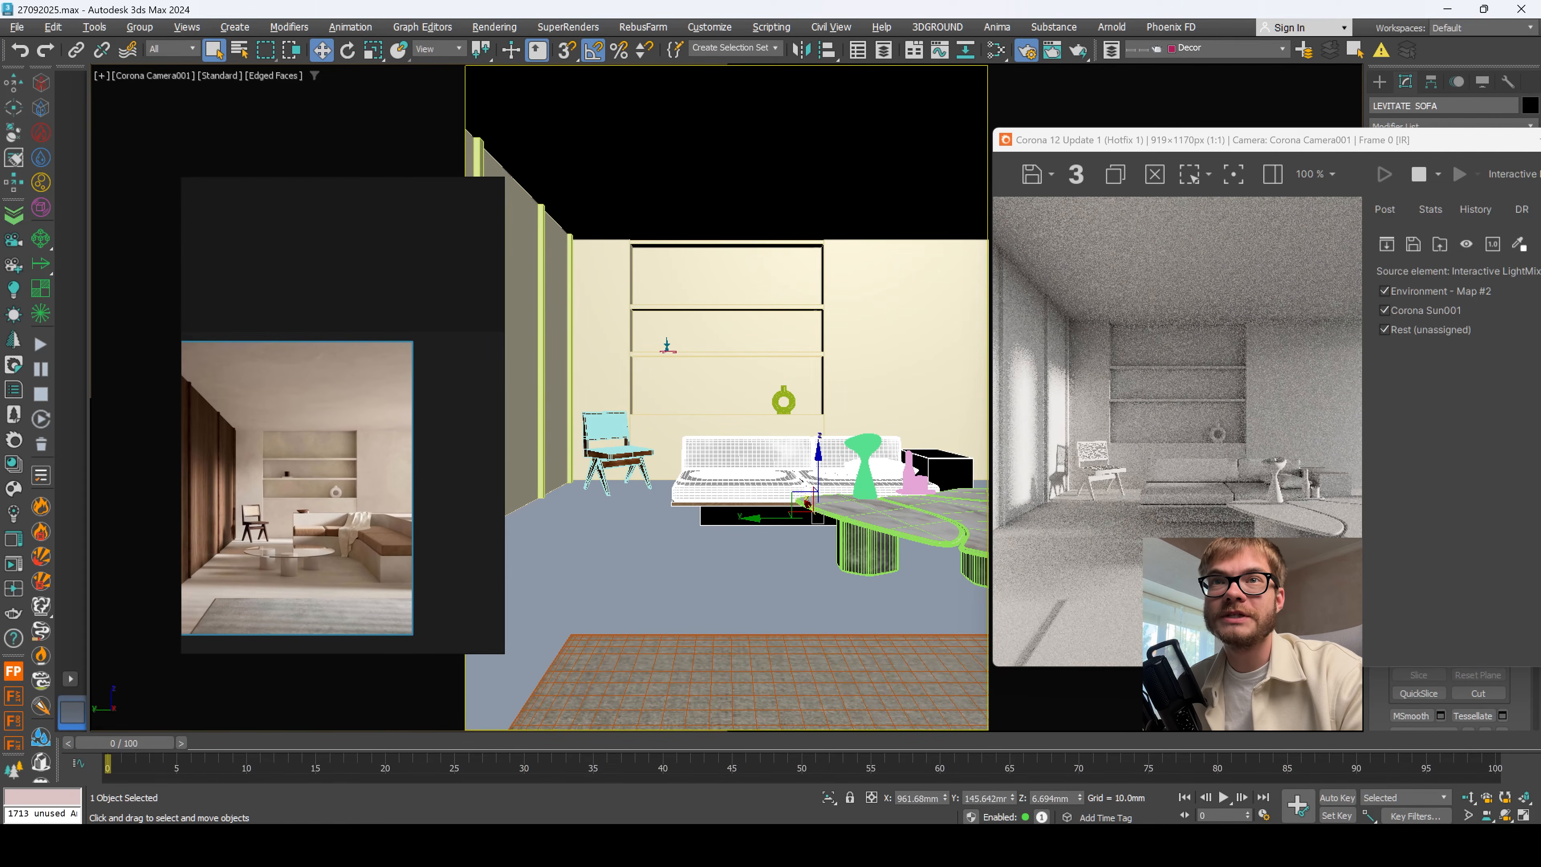
scroll(1199, 521, "up", 3)
scroll(1199, 521, "down", 1)
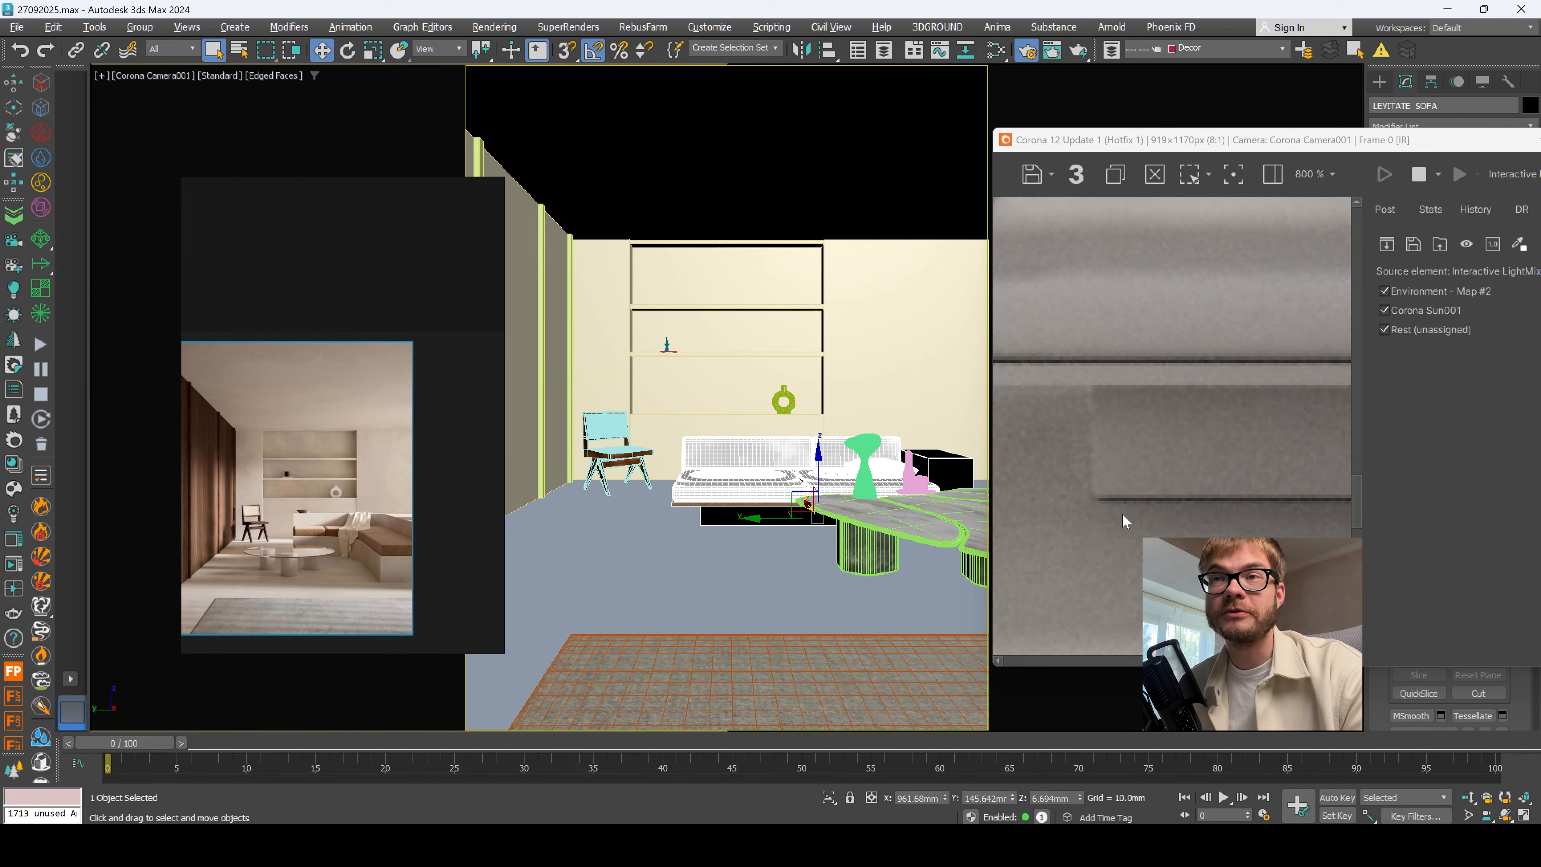
scroll(1191, 518, "down", 2)
scroll(1191, 518, "up", 3)
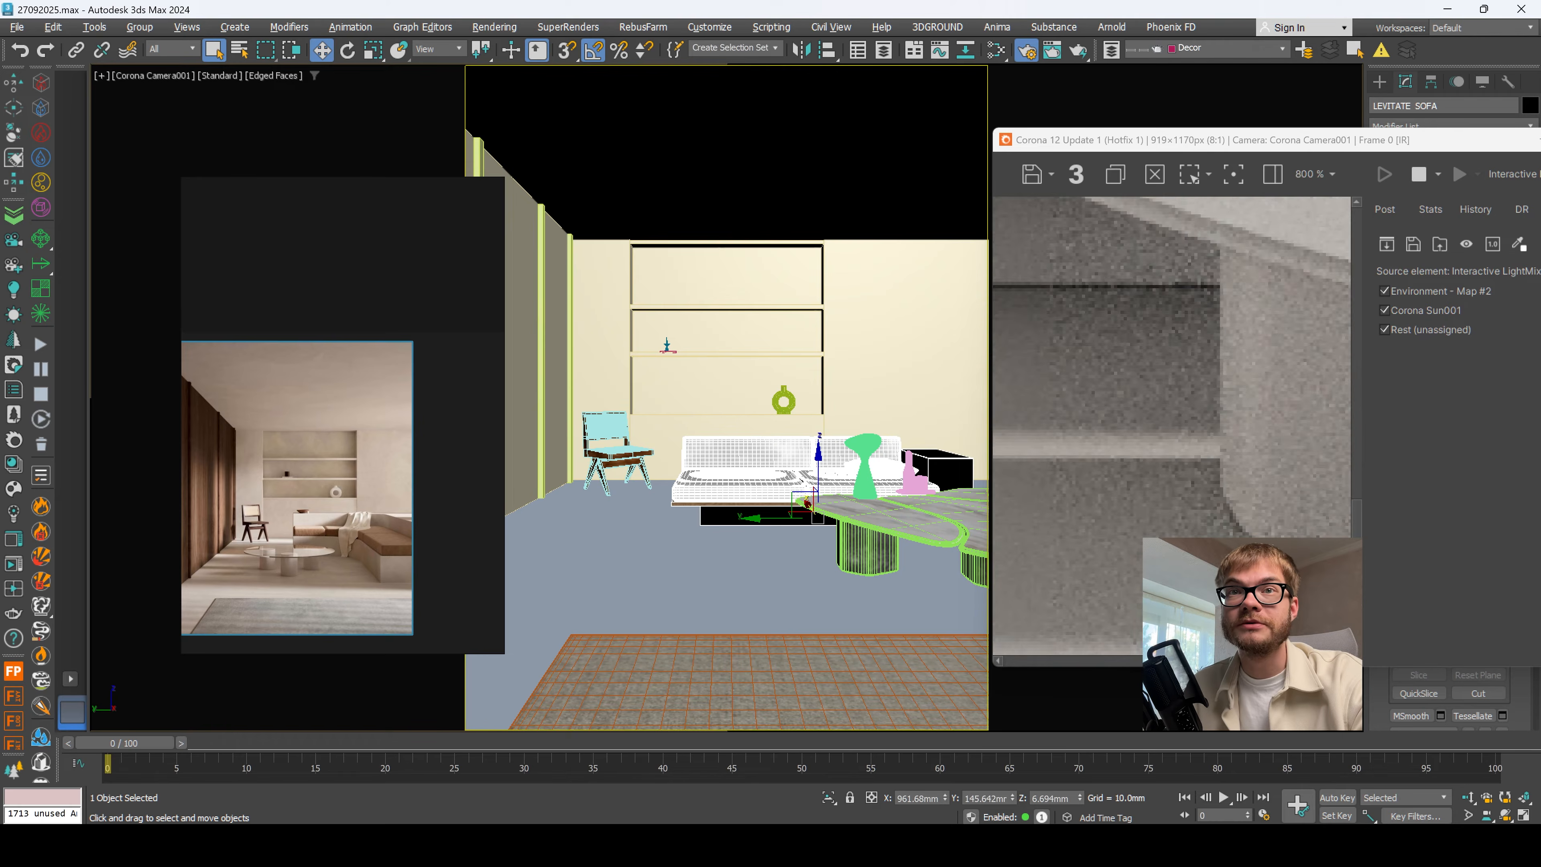
scroll(1192, 518, "down", 3)
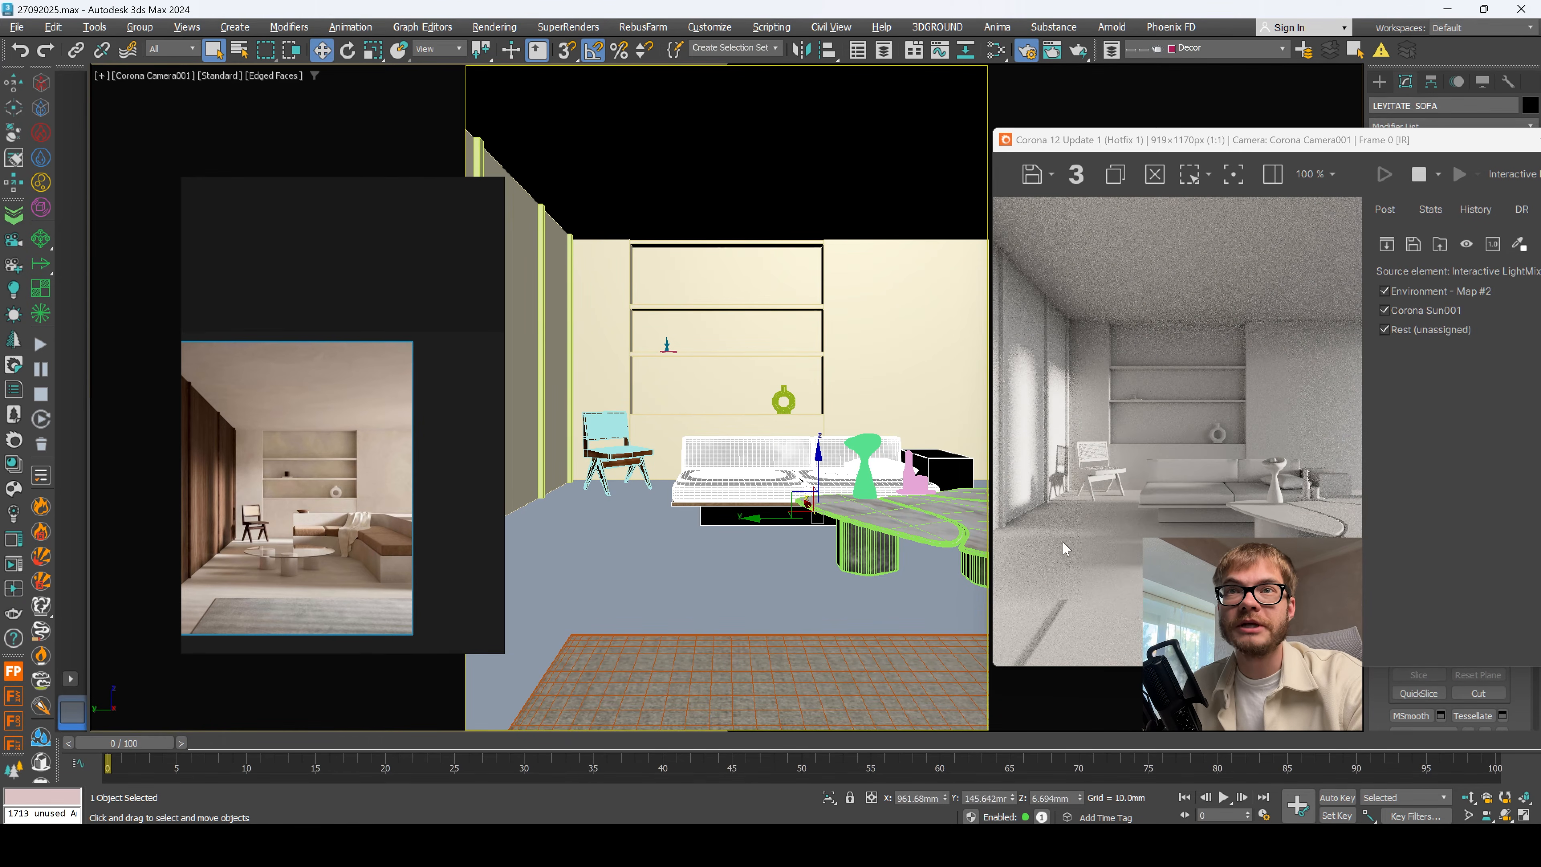
Step: Select the chair beside the sofa, inspect its legs in the render and set its Z position to 5 mm
left_click(629, 450)
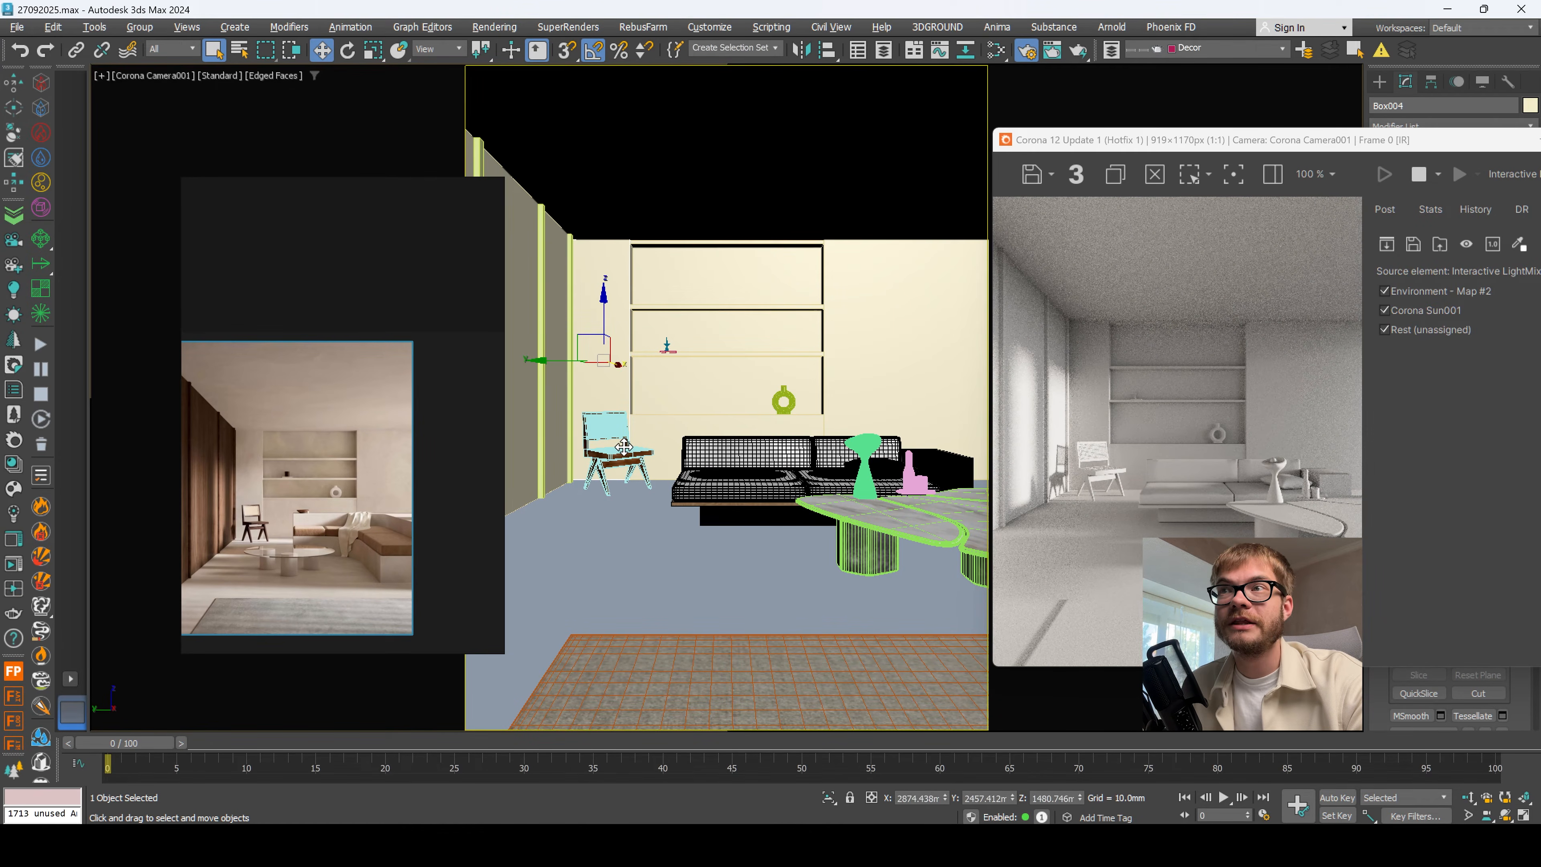
left_click(628, 449)
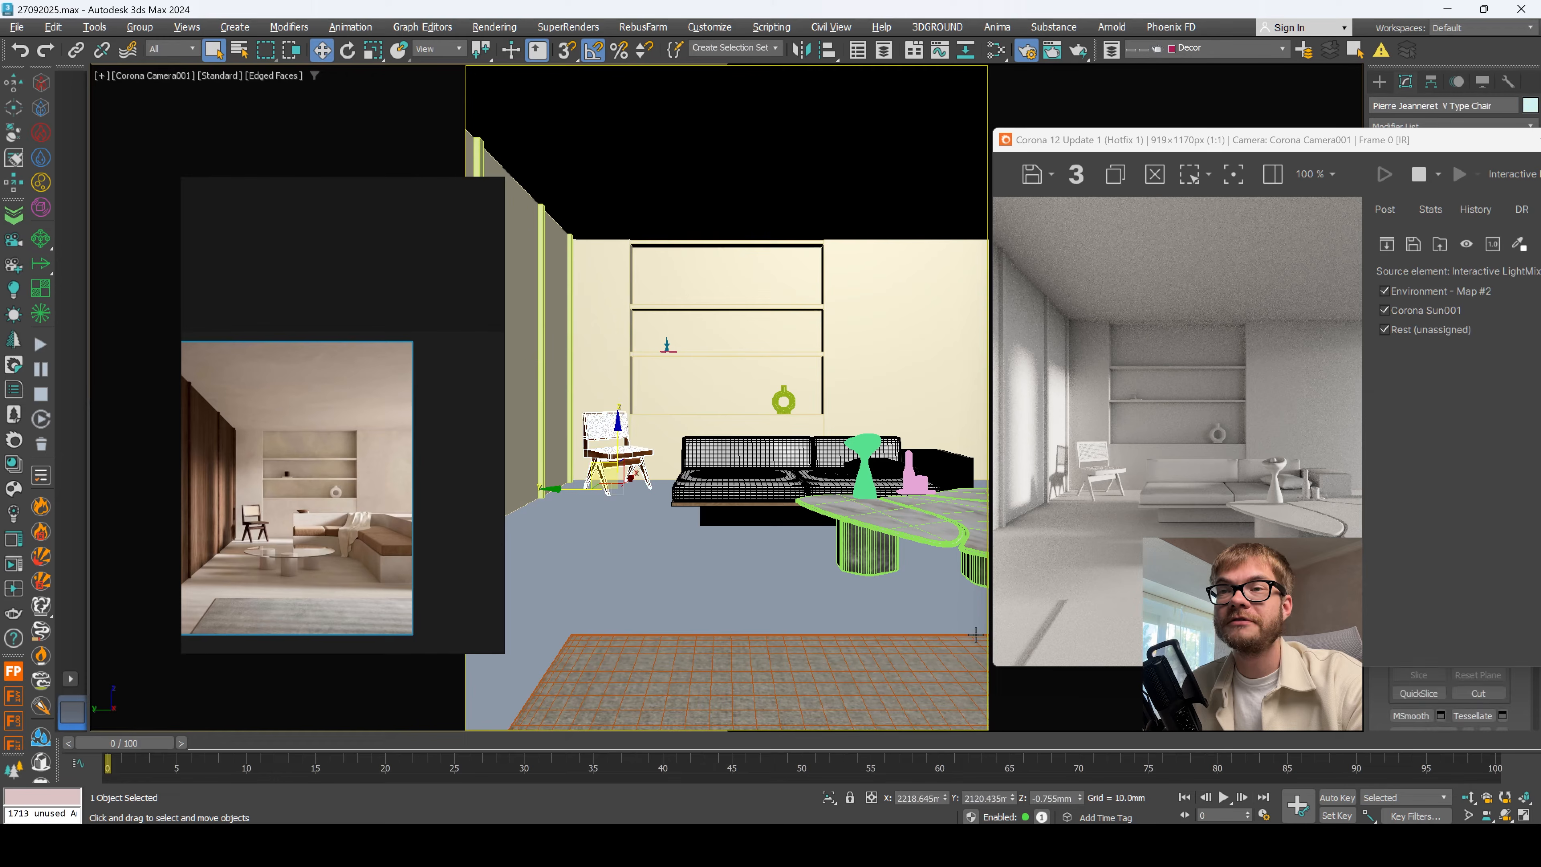
scroll(1092, 502, "up", 3)
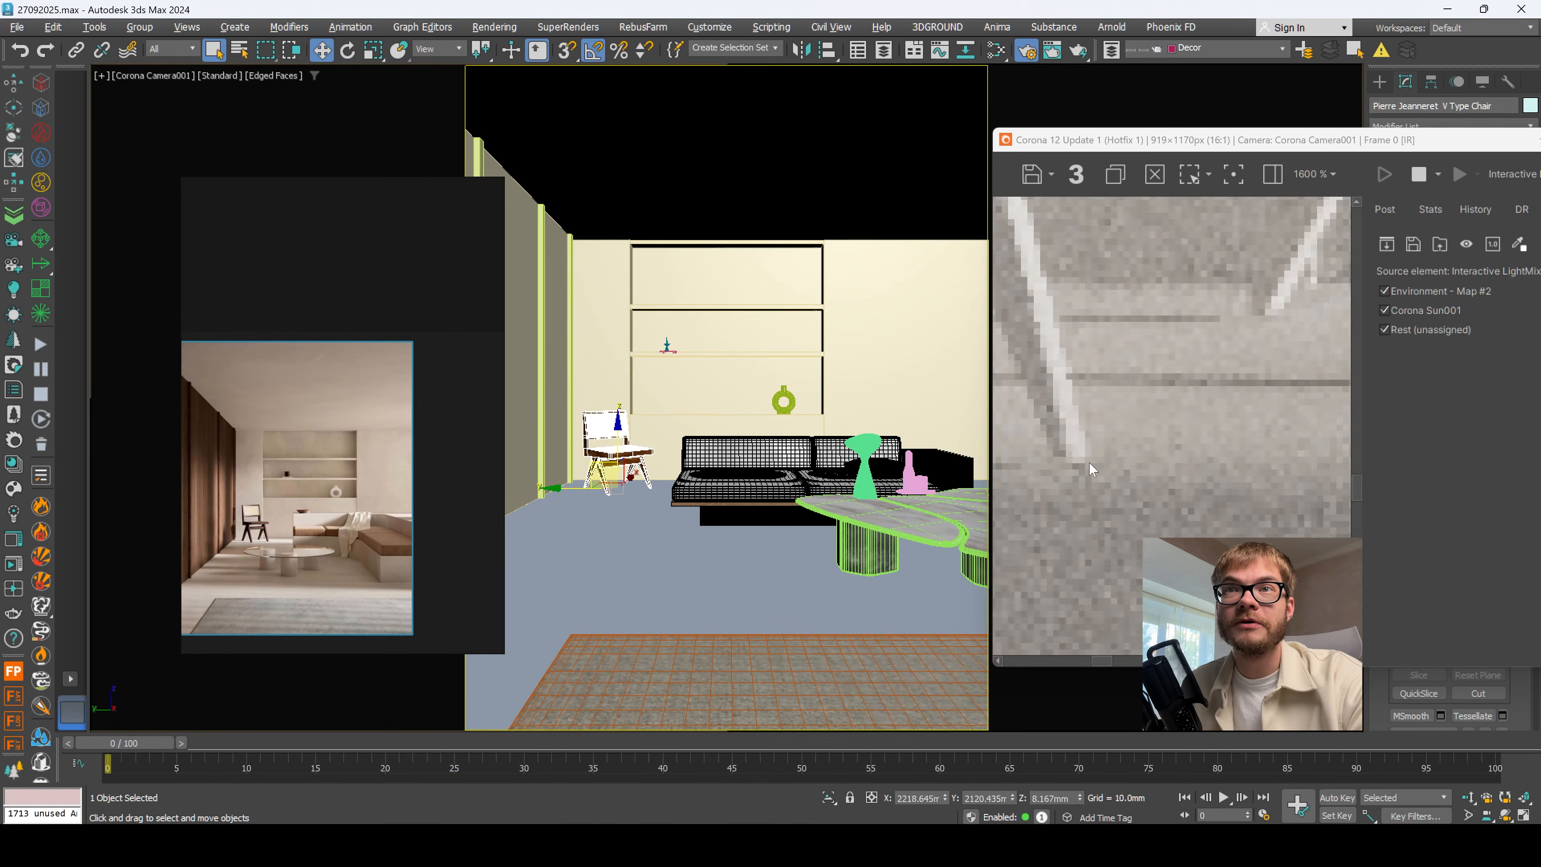
double_click(1055, 799)
type("5")
key("Return")
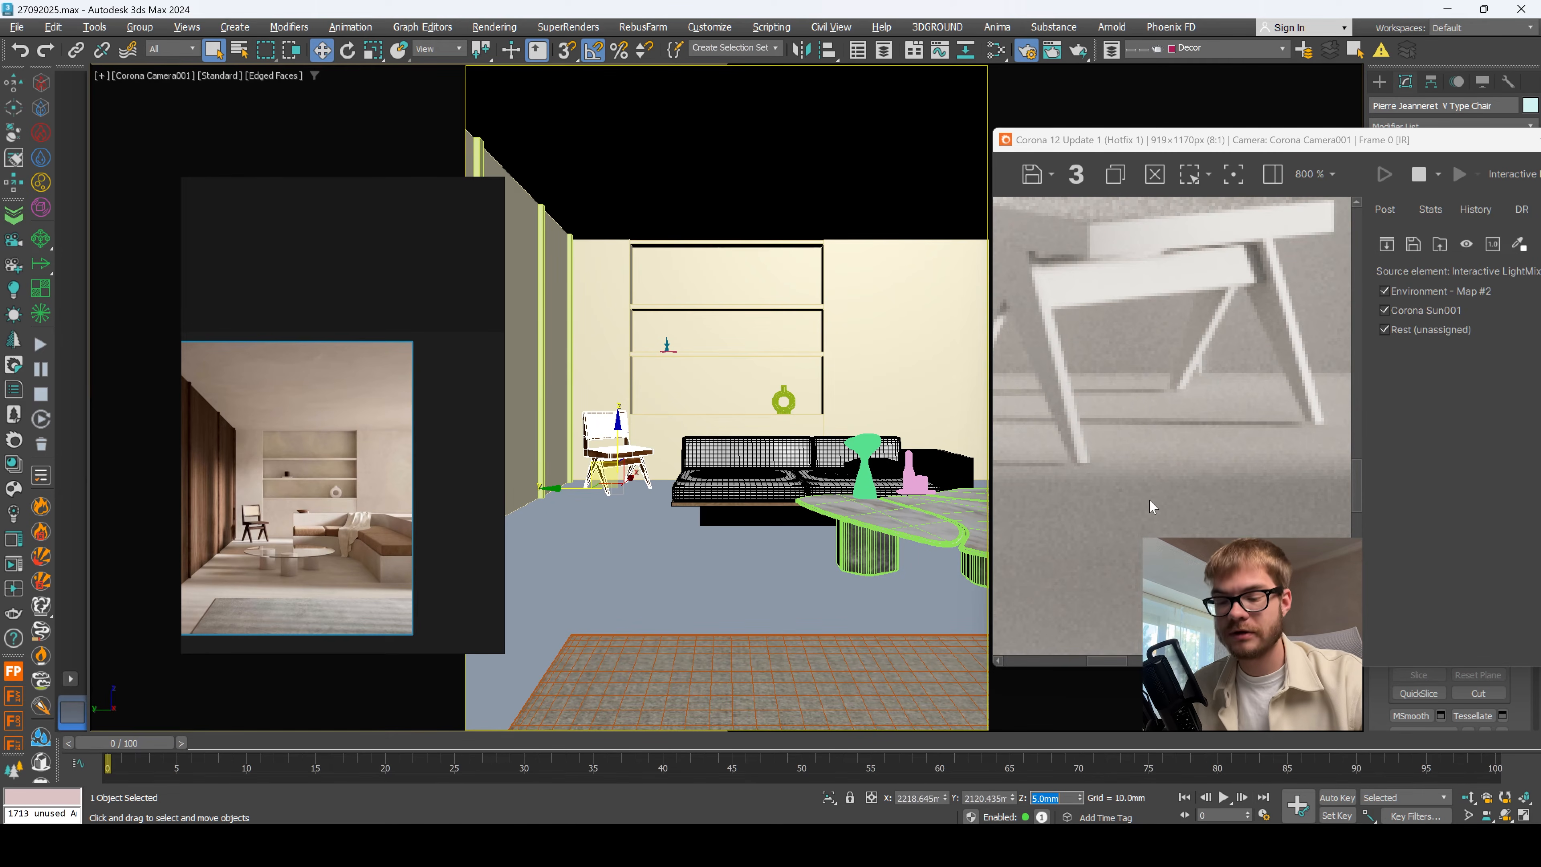
Step: Set the Z position of the chair beside the sofa to 2 mm
type("2")
key("Return")
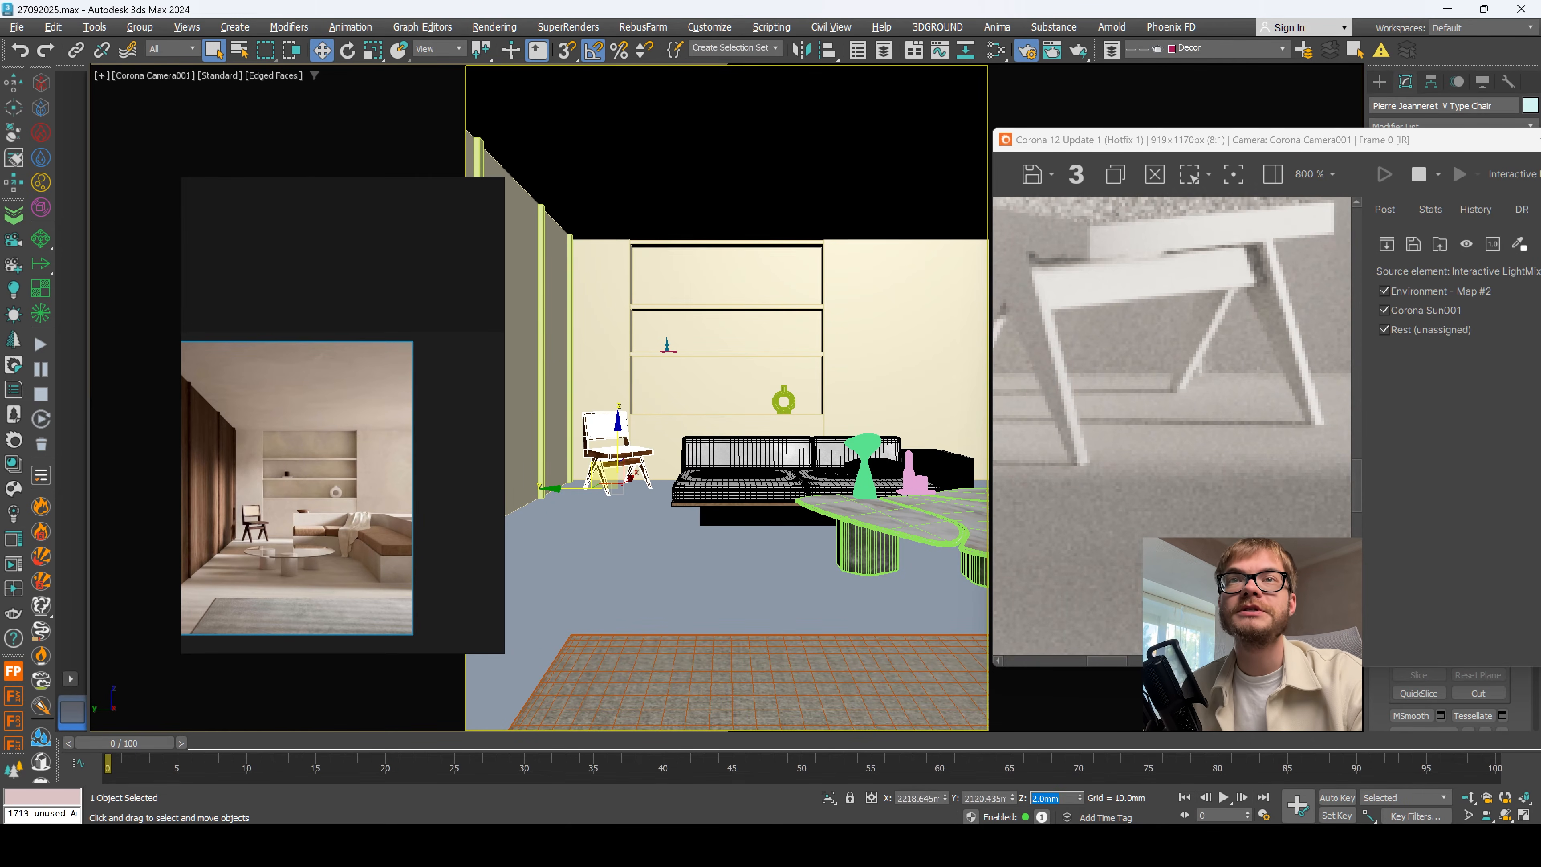
Step: Rotate the Odette lamp and move it off the coffee table to the floor behind the sofa's corner block
left_click(848, 493)
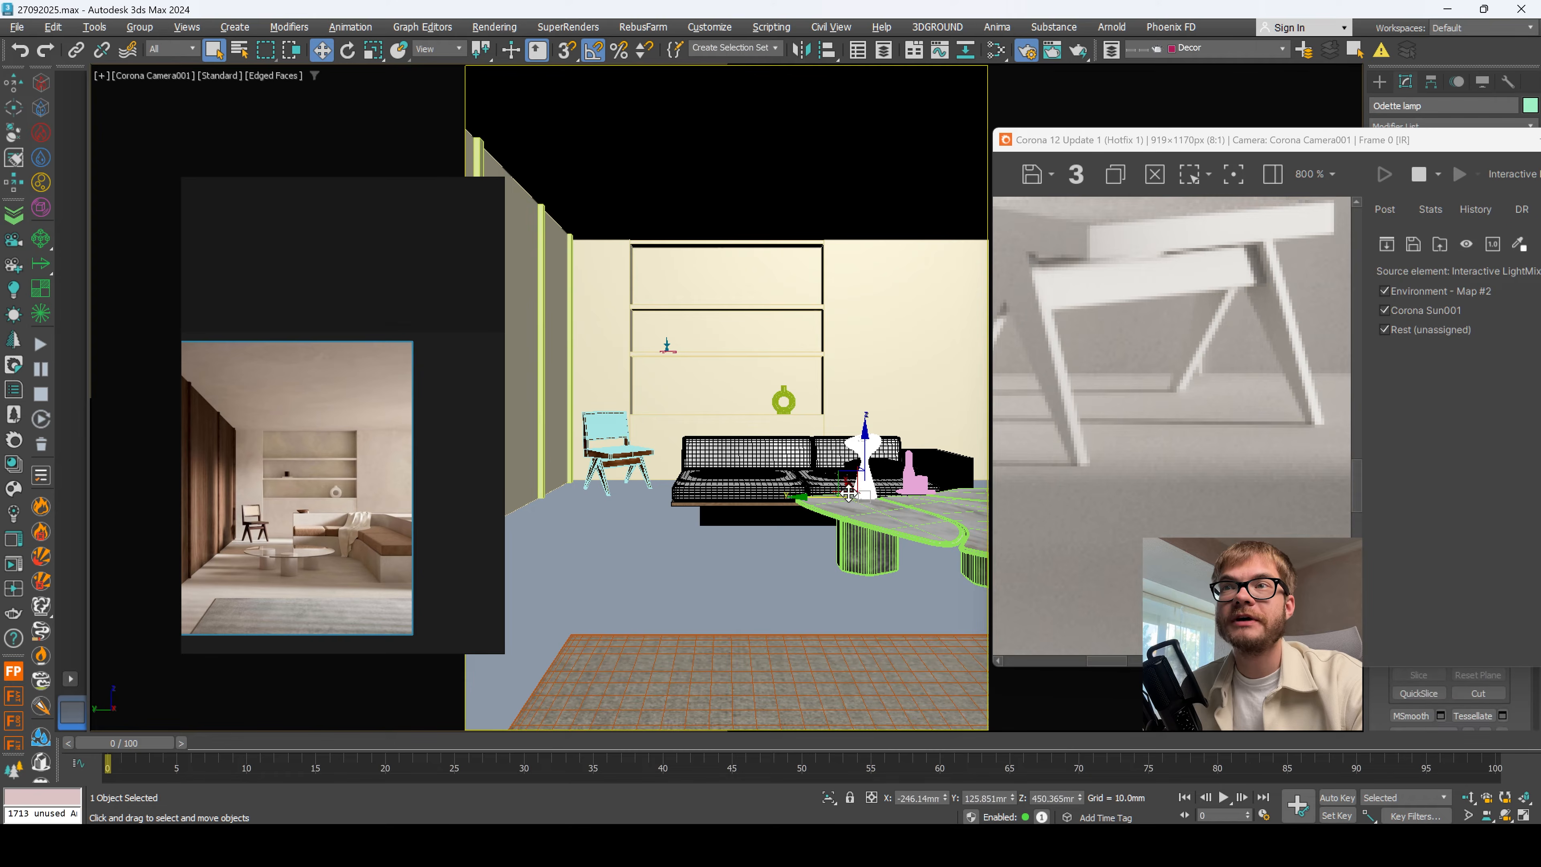
scroll(1072, 446, "down", 4)
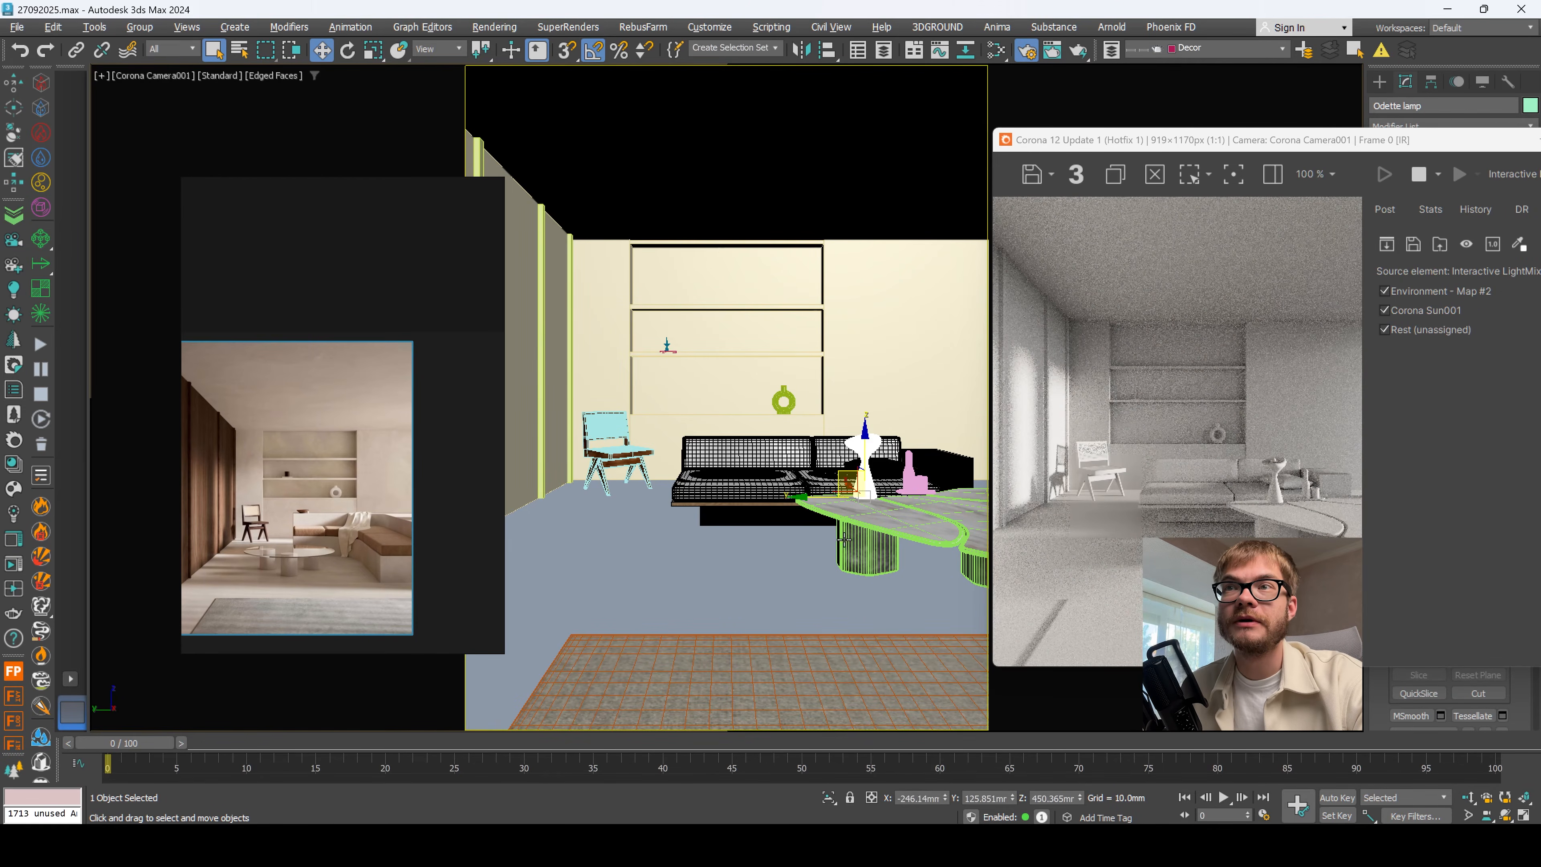
key("e")
left_click_drag(845, 498, 804, 514)
key("w")
left_click_drag(863, 447, 568, 521)
key("r")
key("e")
left_click_drag(574, 606, 725, 590)
key("w")
left_click_drag(576, 565, 938, 488)
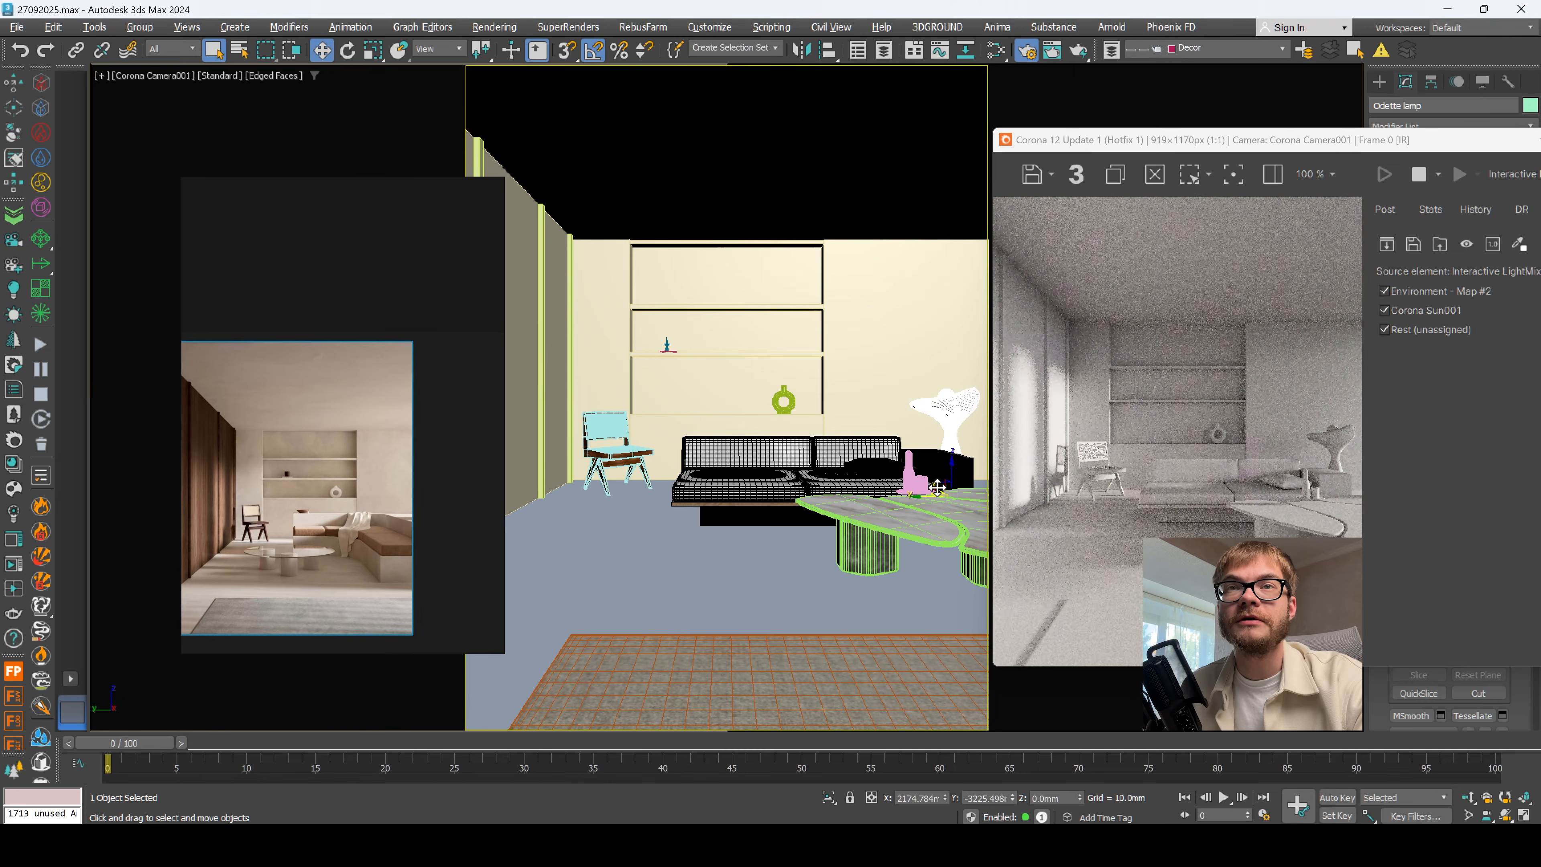
Step: Shift the lamp about 300 mm along Y toward the sofa's middle, checking it against the render and the reference image
scroll(1346, 457, "up", 2)
scroll(1346, 457, "down", 2)
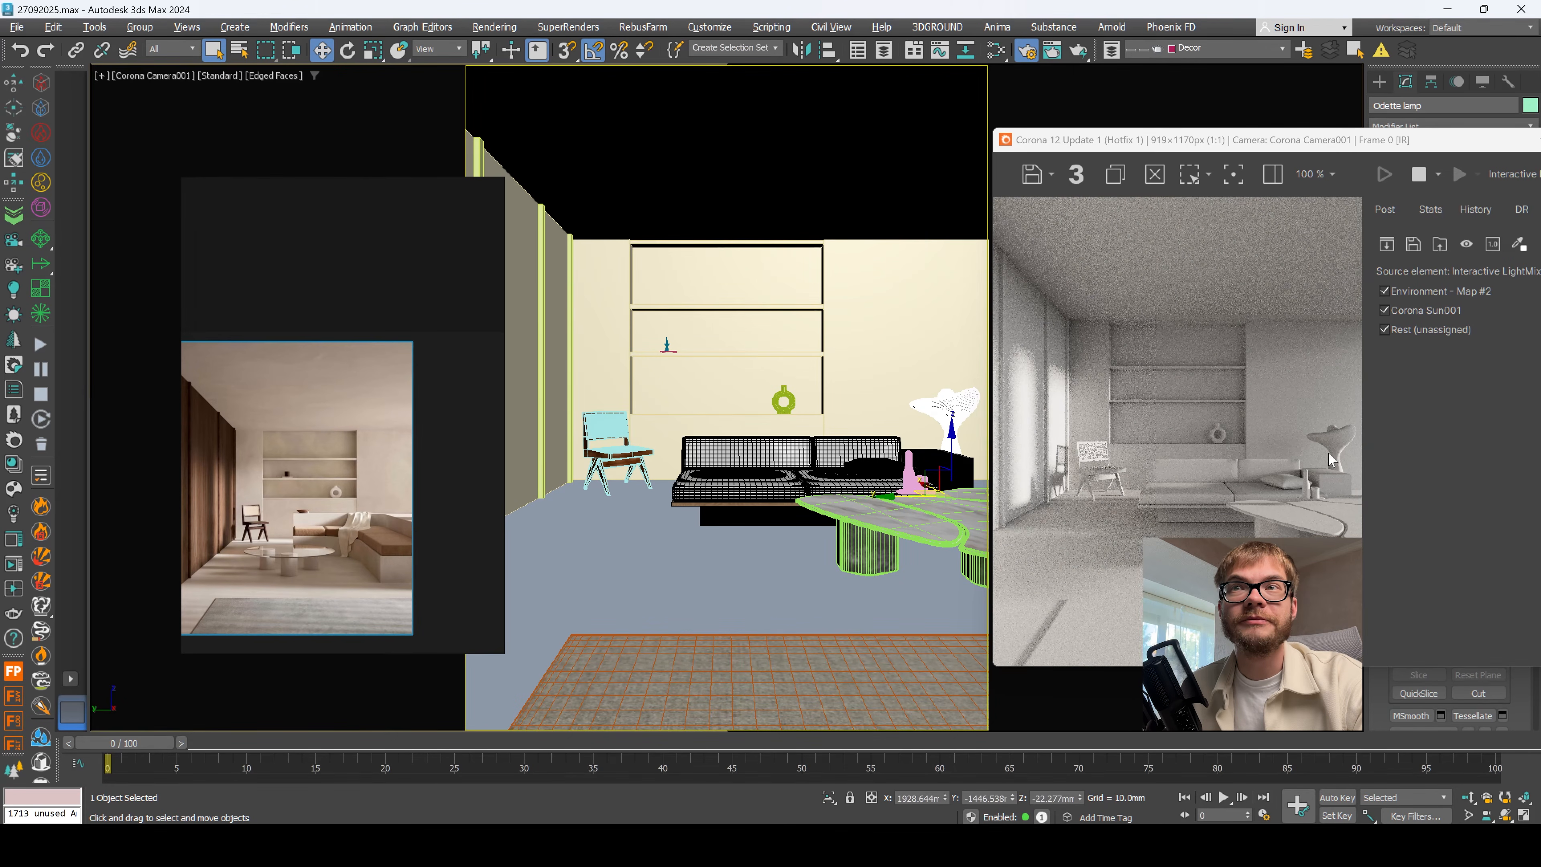
left_click_drag(913, 496, 769, 505)
scroll(460, 510, "up", 2)
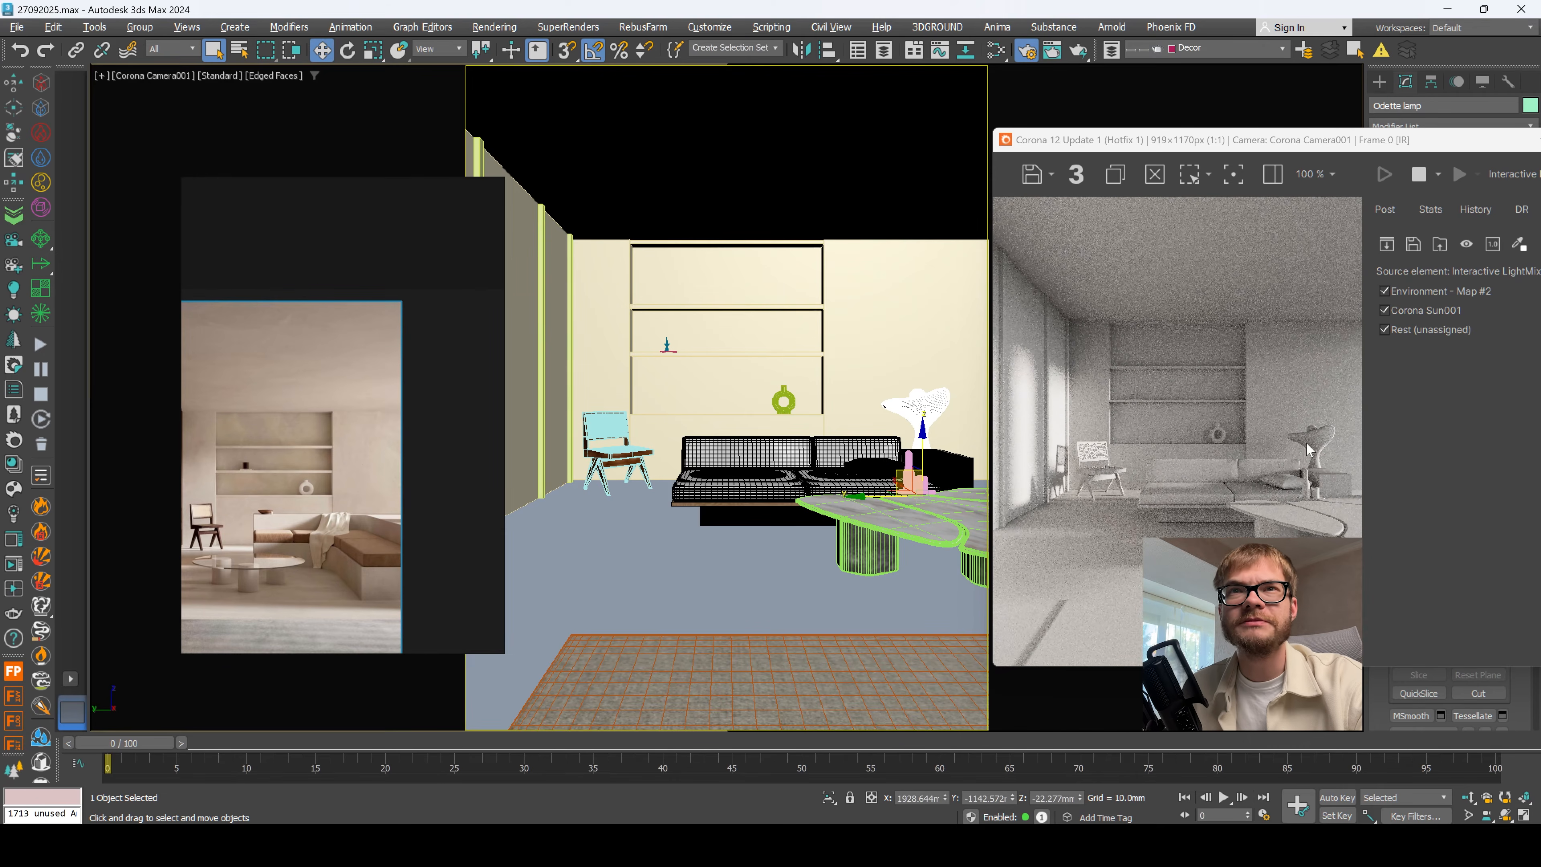
scroll(1337, 480, "up", 1)
Step: Shift the bottle-and-glass tray group slightly on the coffee table and lower it onto the tabletop at a Z position of 484.595 mm
left_click(916, 477)
left_click_drag(894, 470, 873, 479)
key("alt+w")
middle_click(625, 630)
key("alt+w")
key("z")
key("F3")
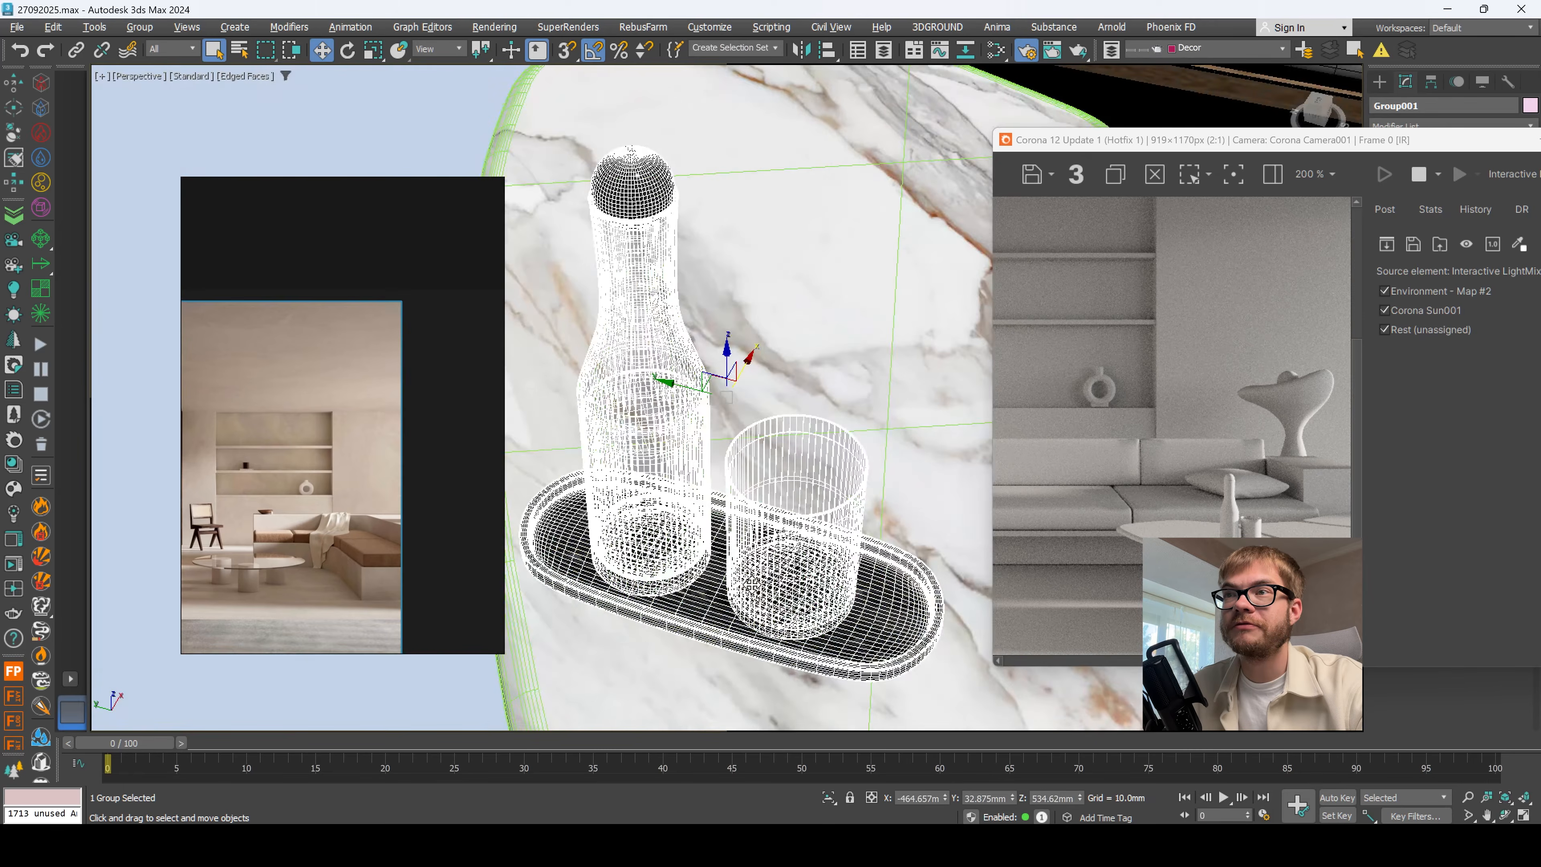
middle_click_drag(751, 584, 810, 492, "alt")
middle_click_drag(825, 592, 873, 423)
left_click_drag(782, 190, 785, 308)
left_click(1080, 794)
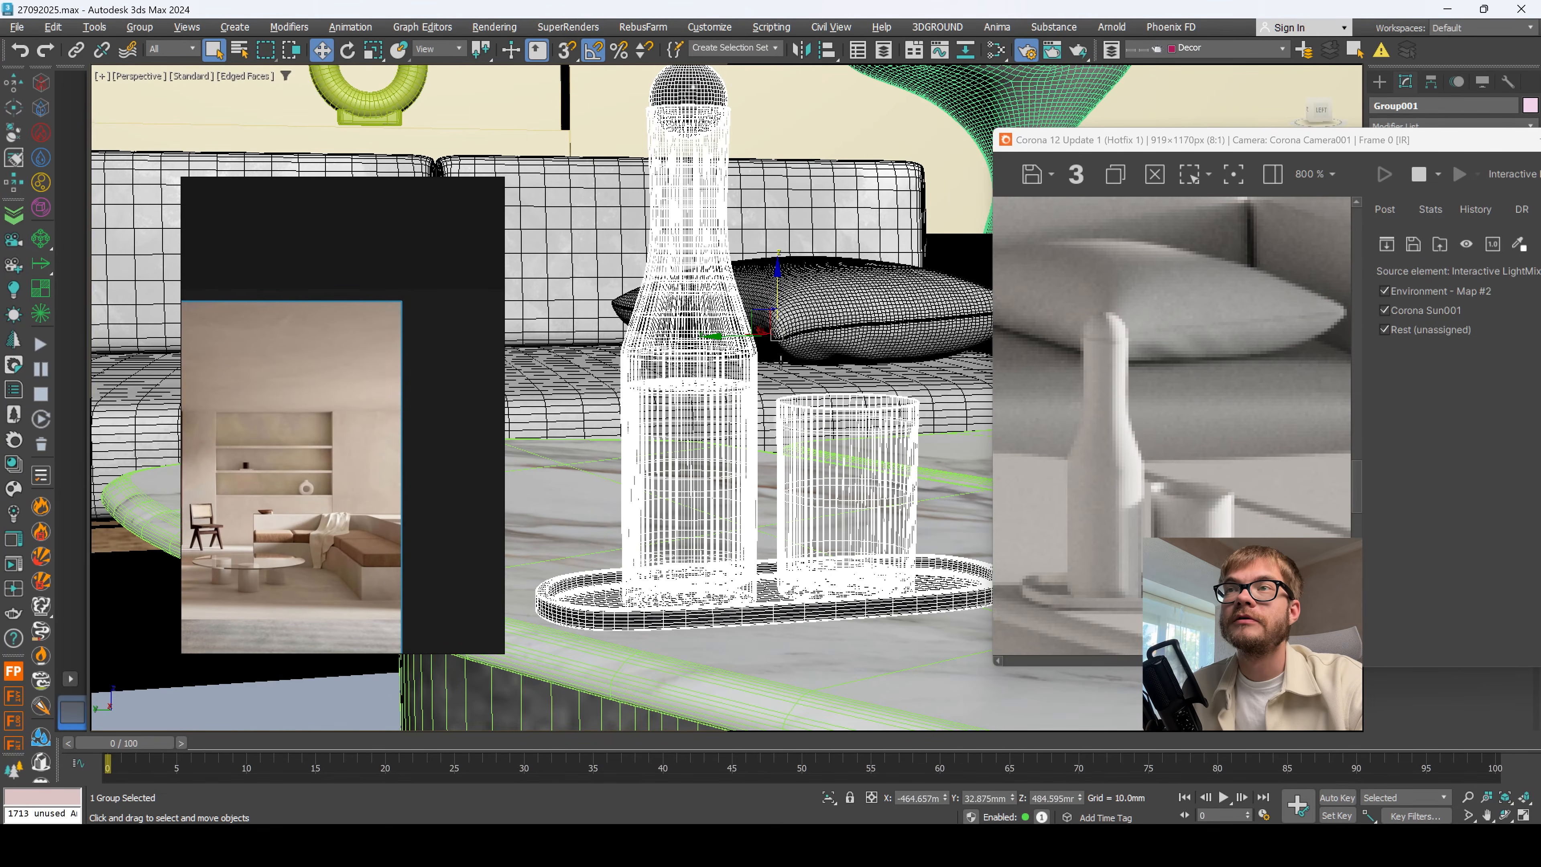
Step: Move the bottle-and-glass tray across the marble tabletop to an X position of -98.801 mm and return to the camera view
middle_click_drag(748, 204, 752, 299, "alt")
left_click_drag(752, 300, 560, 35)
scroll(1163, 496, "down", 3)
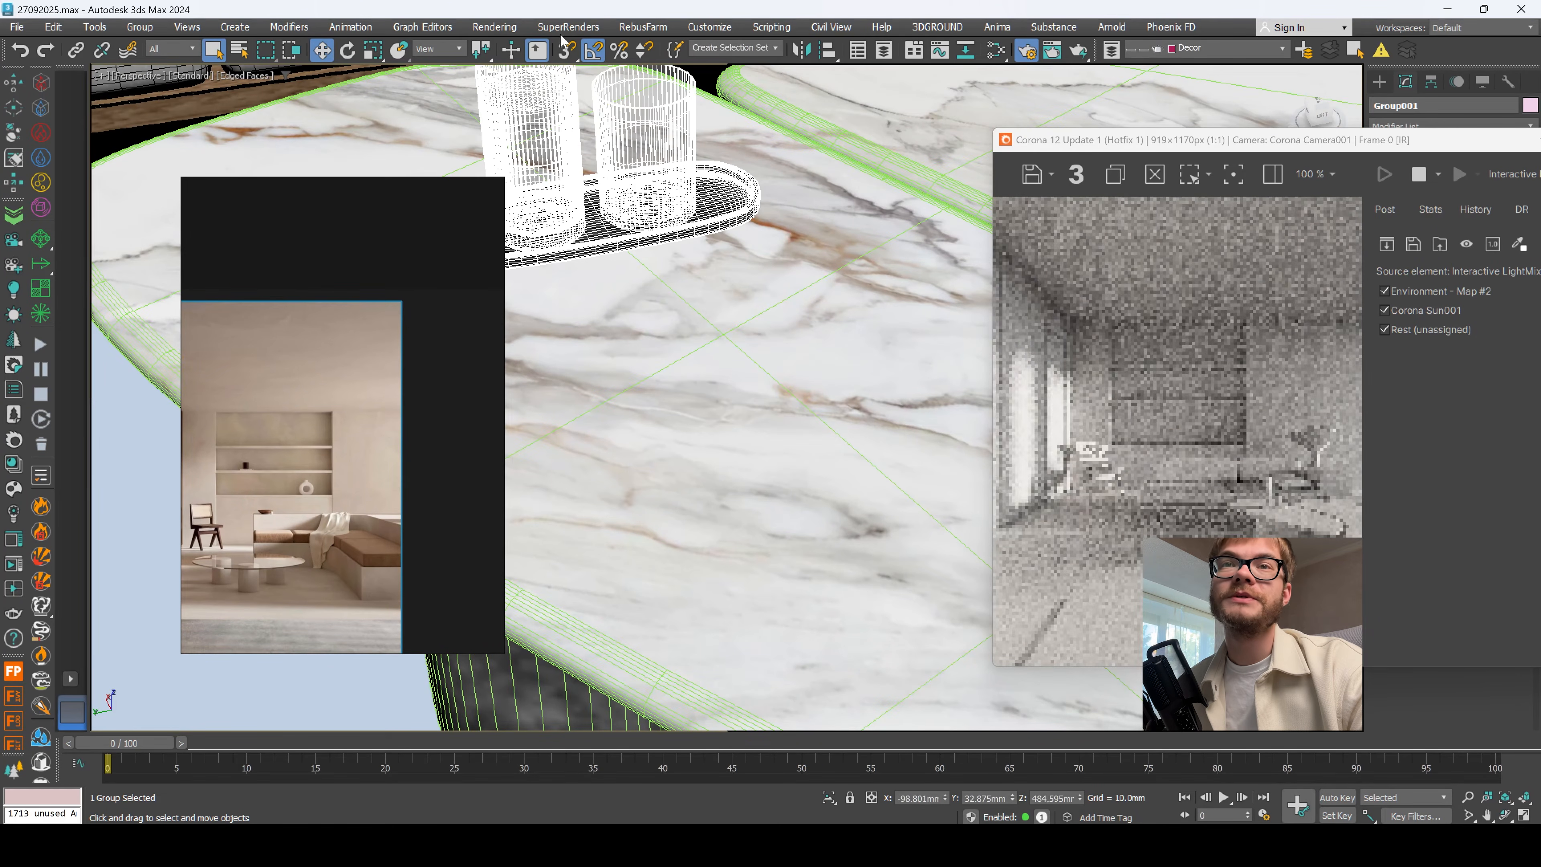
scroll(1298, 505, "up", 2)
scroll(1299, 505, "down", 2)
key("c")
Step: Stop the interactive render, clear the render window out of the way and save the scene
left_click_drag(369, 195, 273, 222)
left_click_drag(1440, 144, 1141, 143)
left_click(1122, 175)
left_click(1242, 148)
key("ctrl+s")
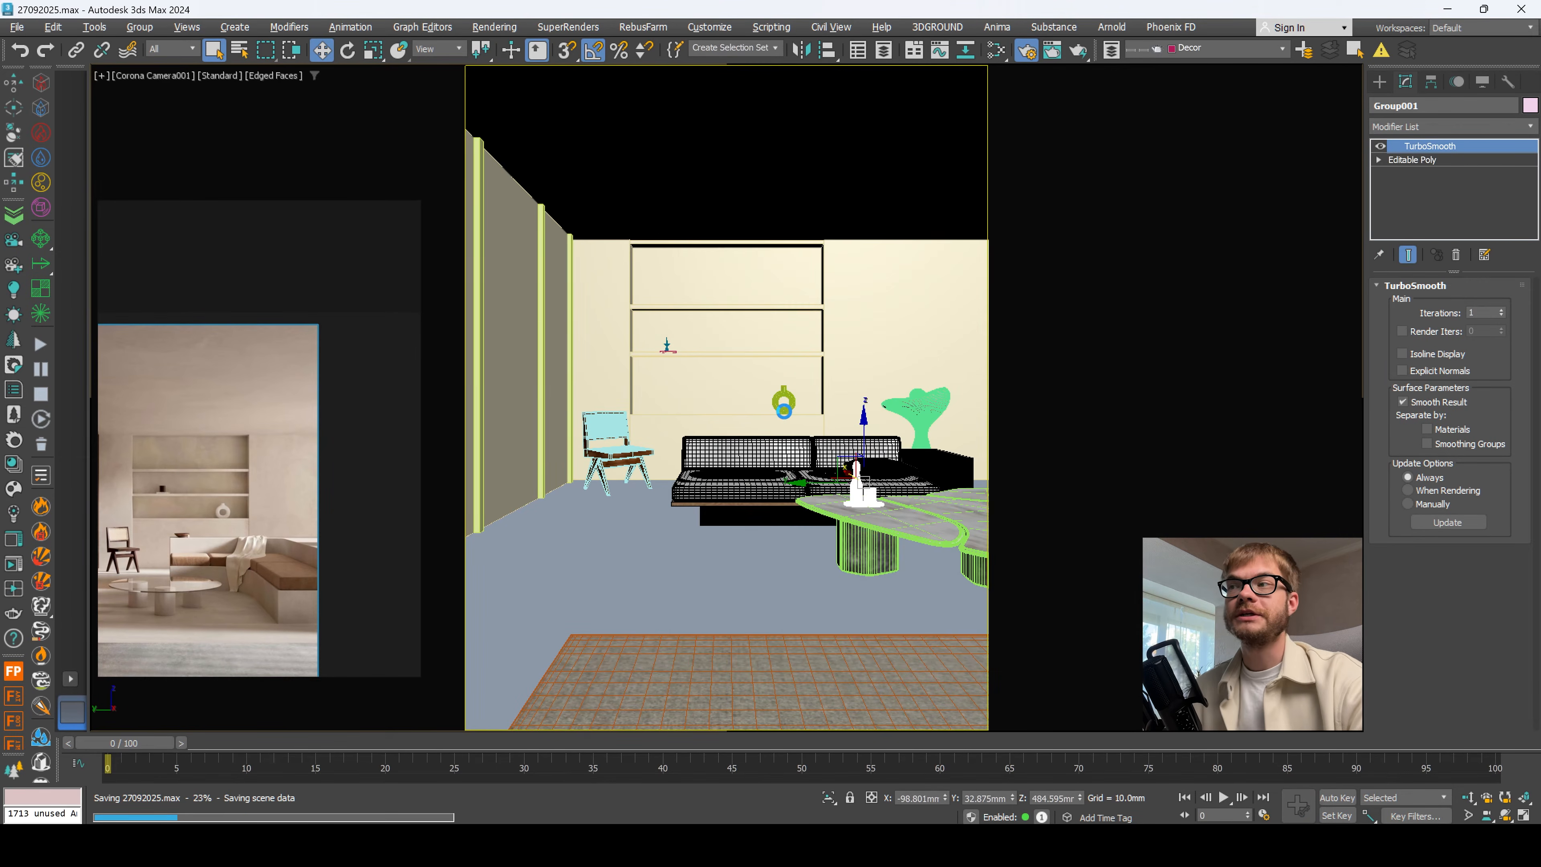
Step: Compare the last render side by side with the reference image's lighting and furniture layout
left_click(14, 539)
middle_click_drag(233, 490, 308, 468)
right_click_drag(308, 469, 525, 413)
middle_click_drag(525, 413, 555, 410)
scroll(555, 410, "down", 1)
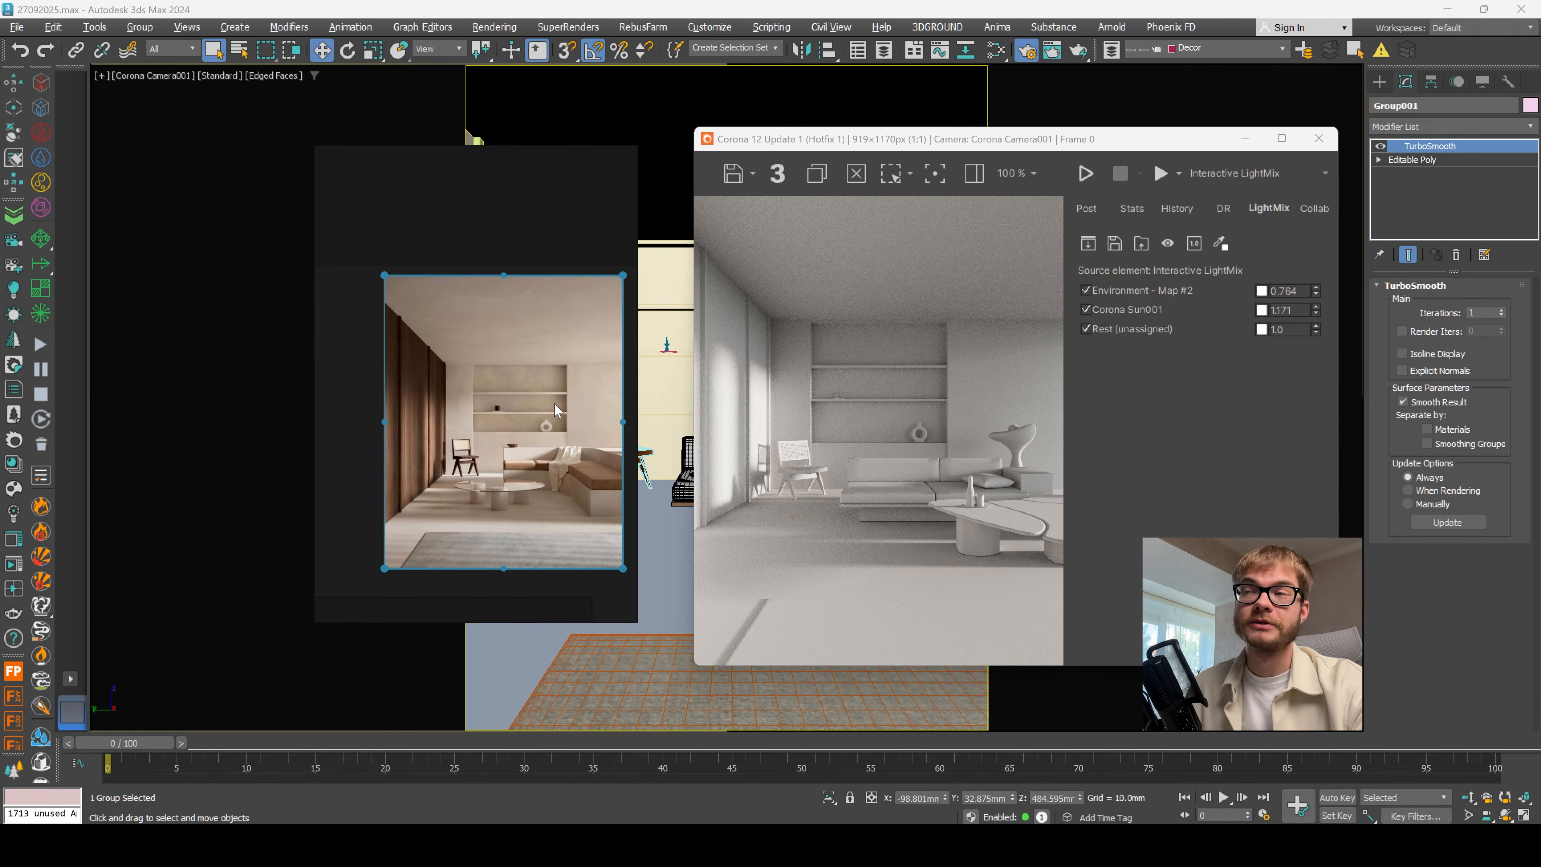
scroll(555, 405, "up", 1)
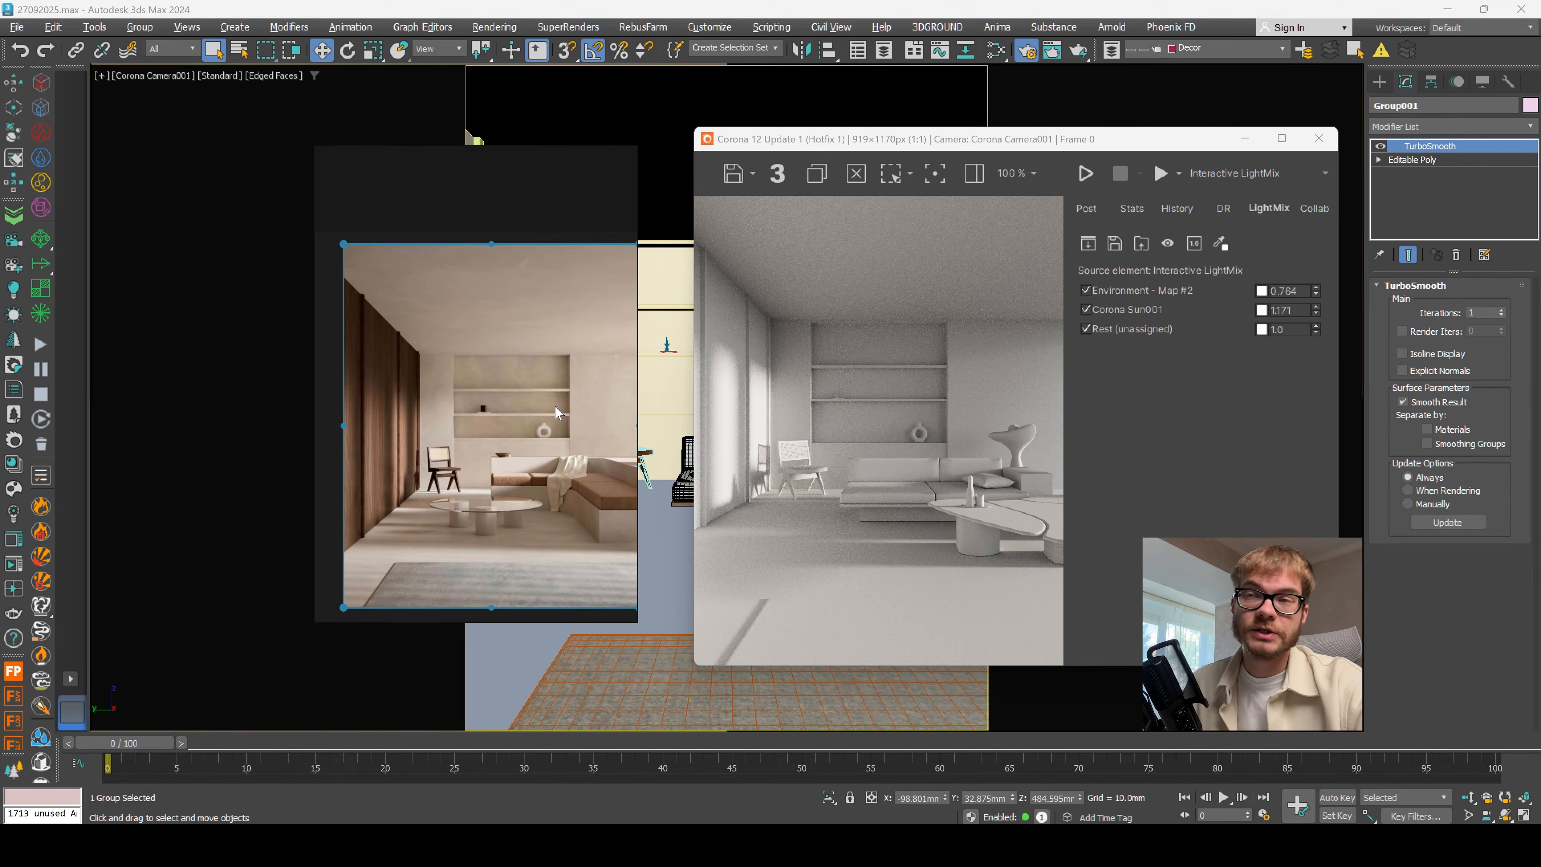
left_click(1209, 141)
left_click(1245, 139)
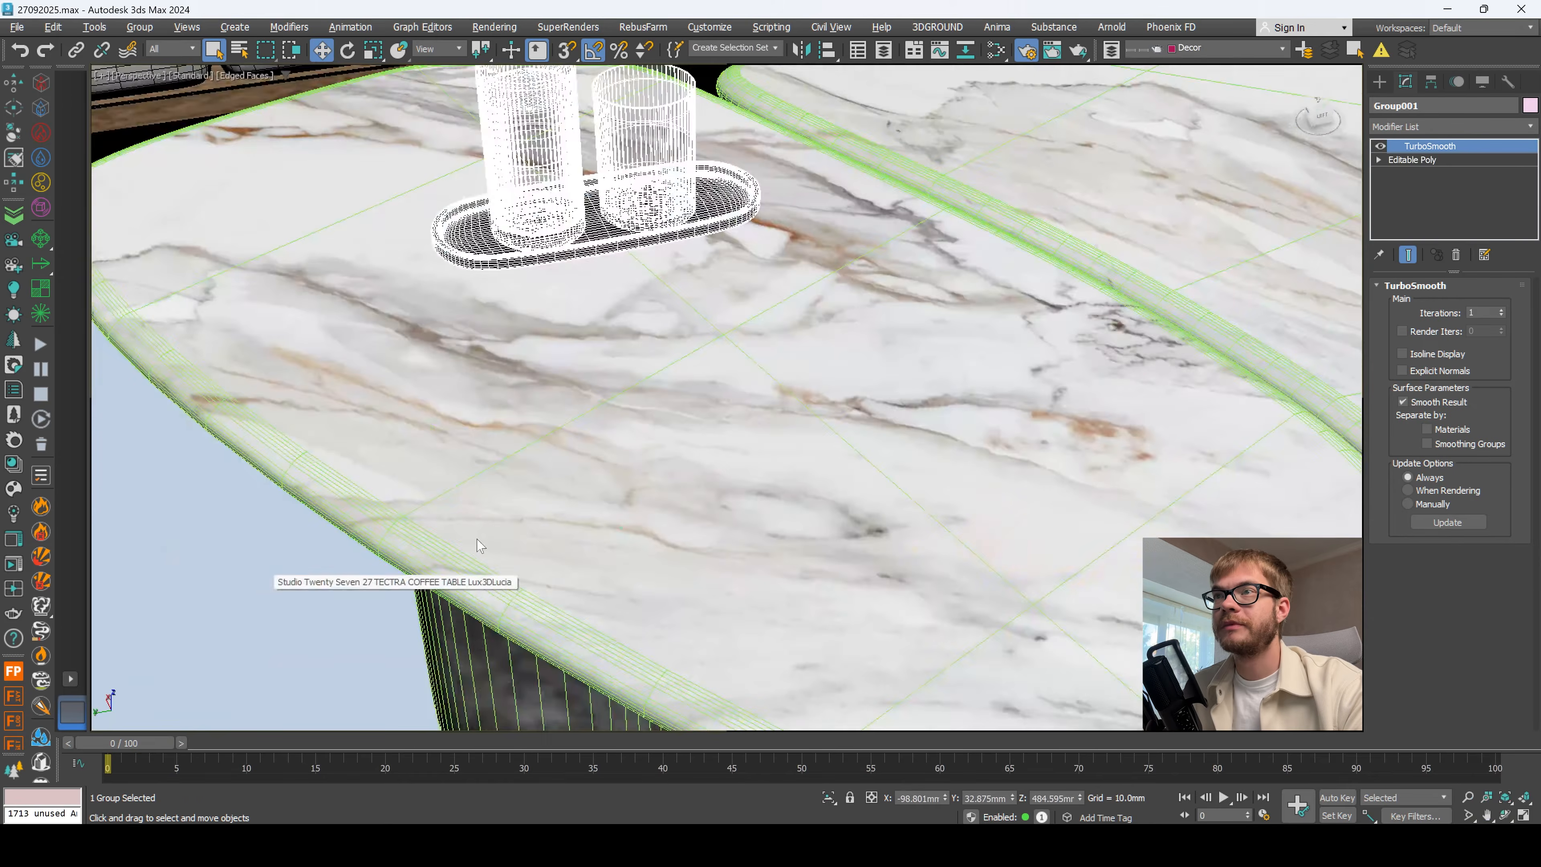
Step: Clone a column of the open side and snap the copy's base against the corner of the end wall
scroll(834, 389, "down", 15)
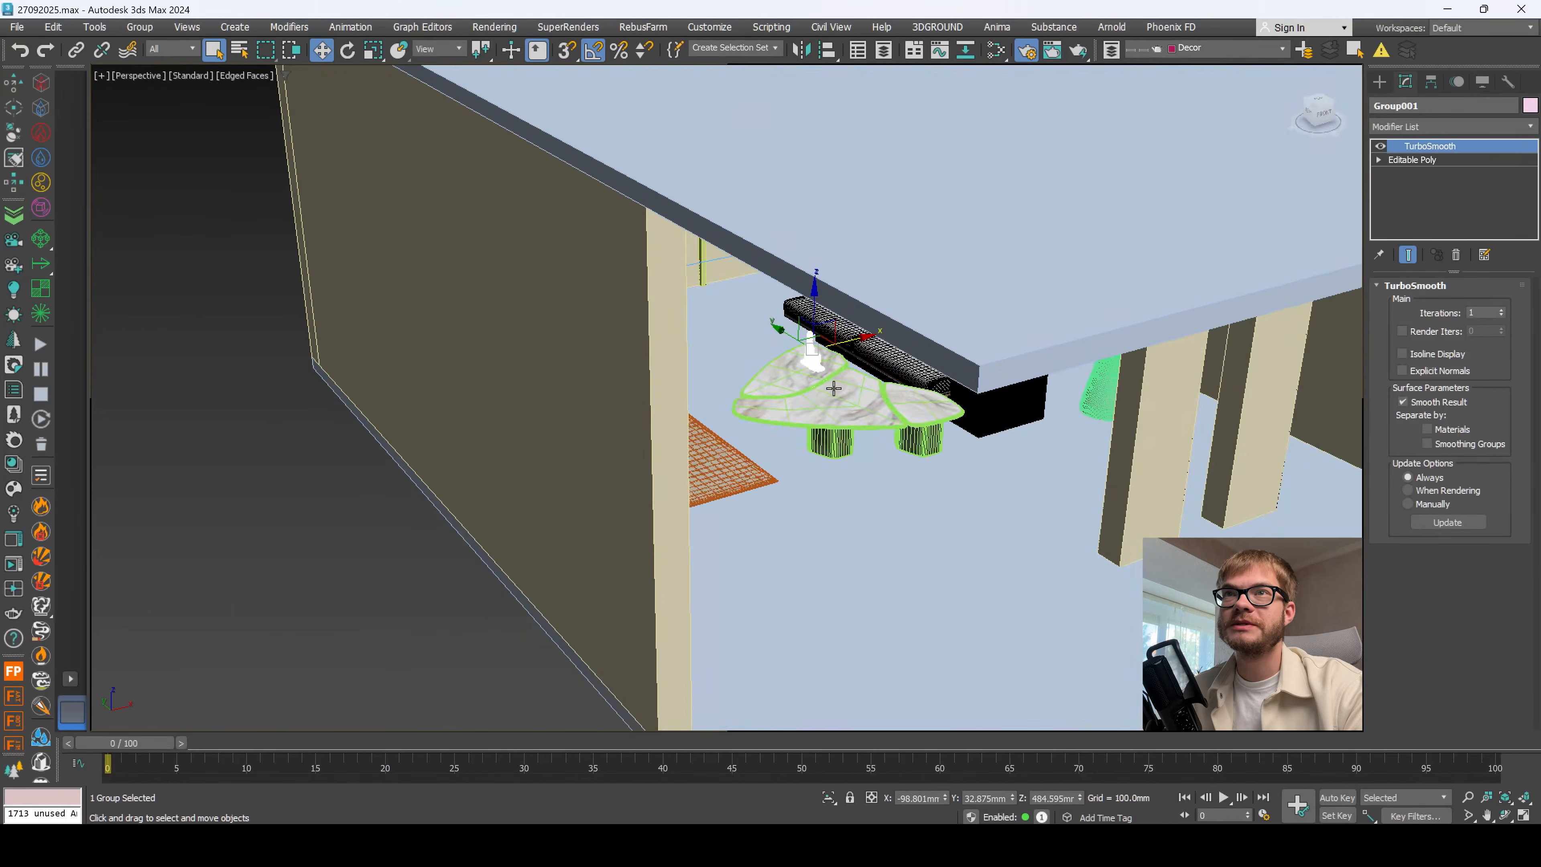
scroll(834, 389, "down", 4)
middle_click_drag(834, 389, 747, 406)
left_click(748, 391)
left_click_drag(787, 217, 879, 212, "shift")
key("Return")
scroll(858, 451, "up", 6)
key("s")
left_click_drag(851, 472, 875, 481)
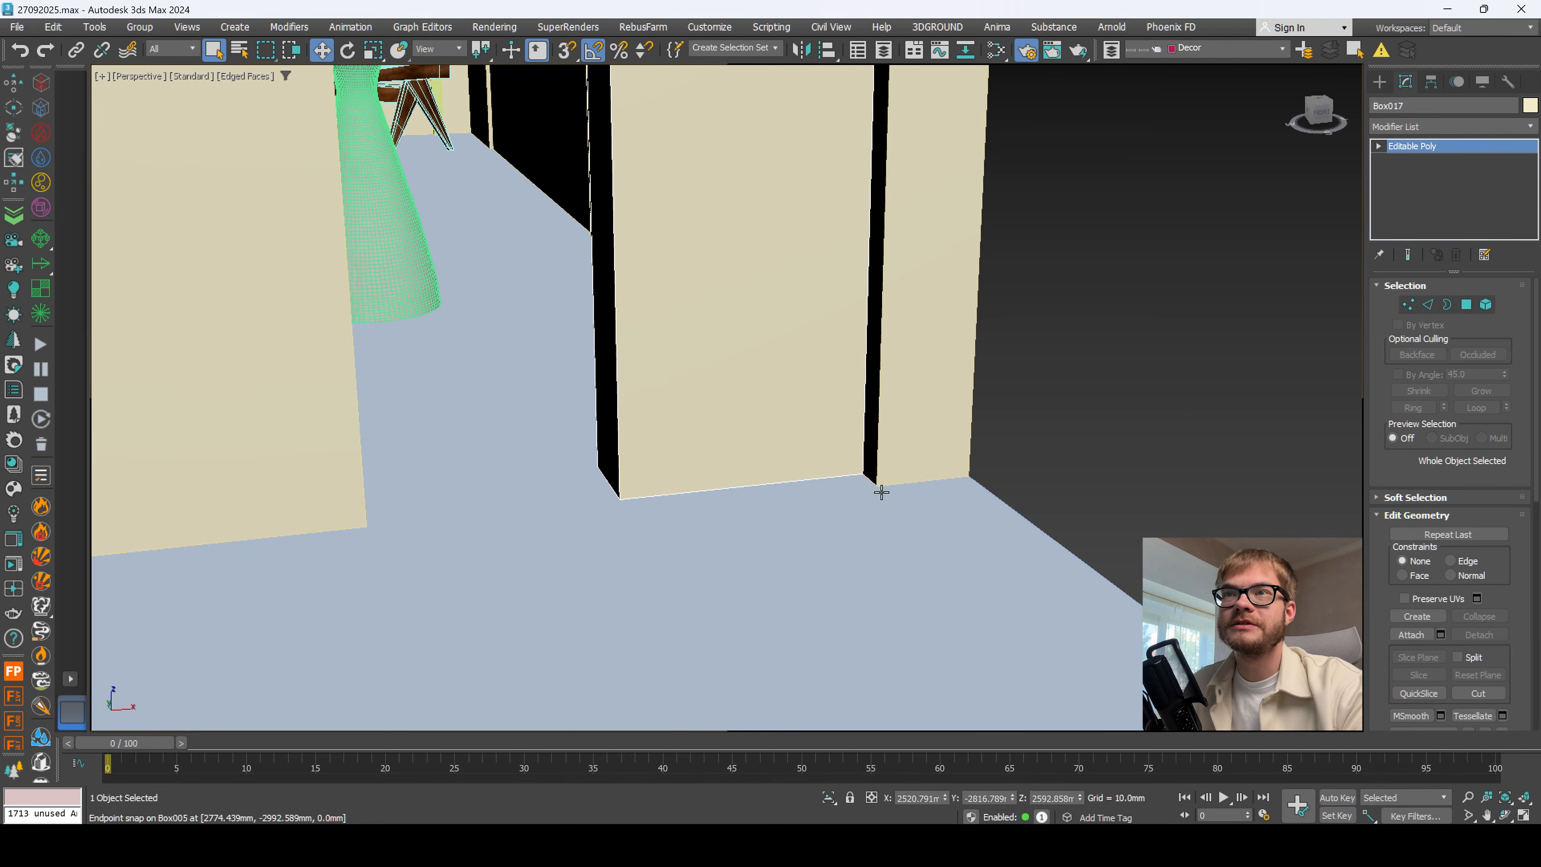
Step: Select the other two columns of the open side together with the new copy
key("F3")
key("F3")
scroll(875, 483, "down", 4)
mouse_move(875, 483)
middle_mouse_down("alt")
mouse_move(919, 500)
mouse_move(880, 479)
middle_mouse_up("alt")
left_click(692, 504, "ctrl")
left_click(534, 522, "ctrl")
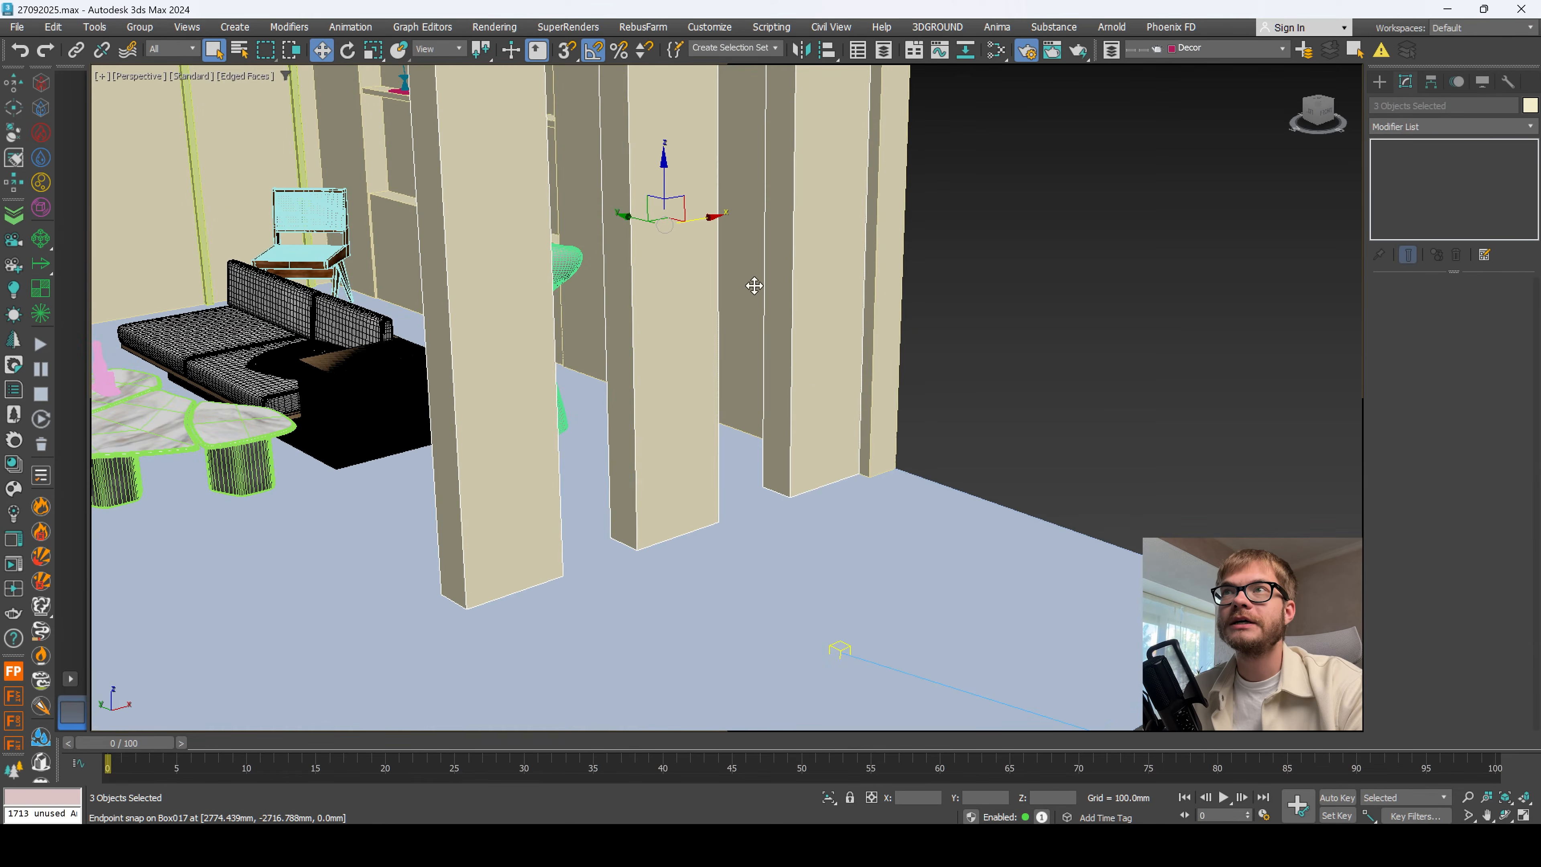
Step: Restart the interactive render from the camera view and raise the Environment light's intensity in LightMix
key("c")
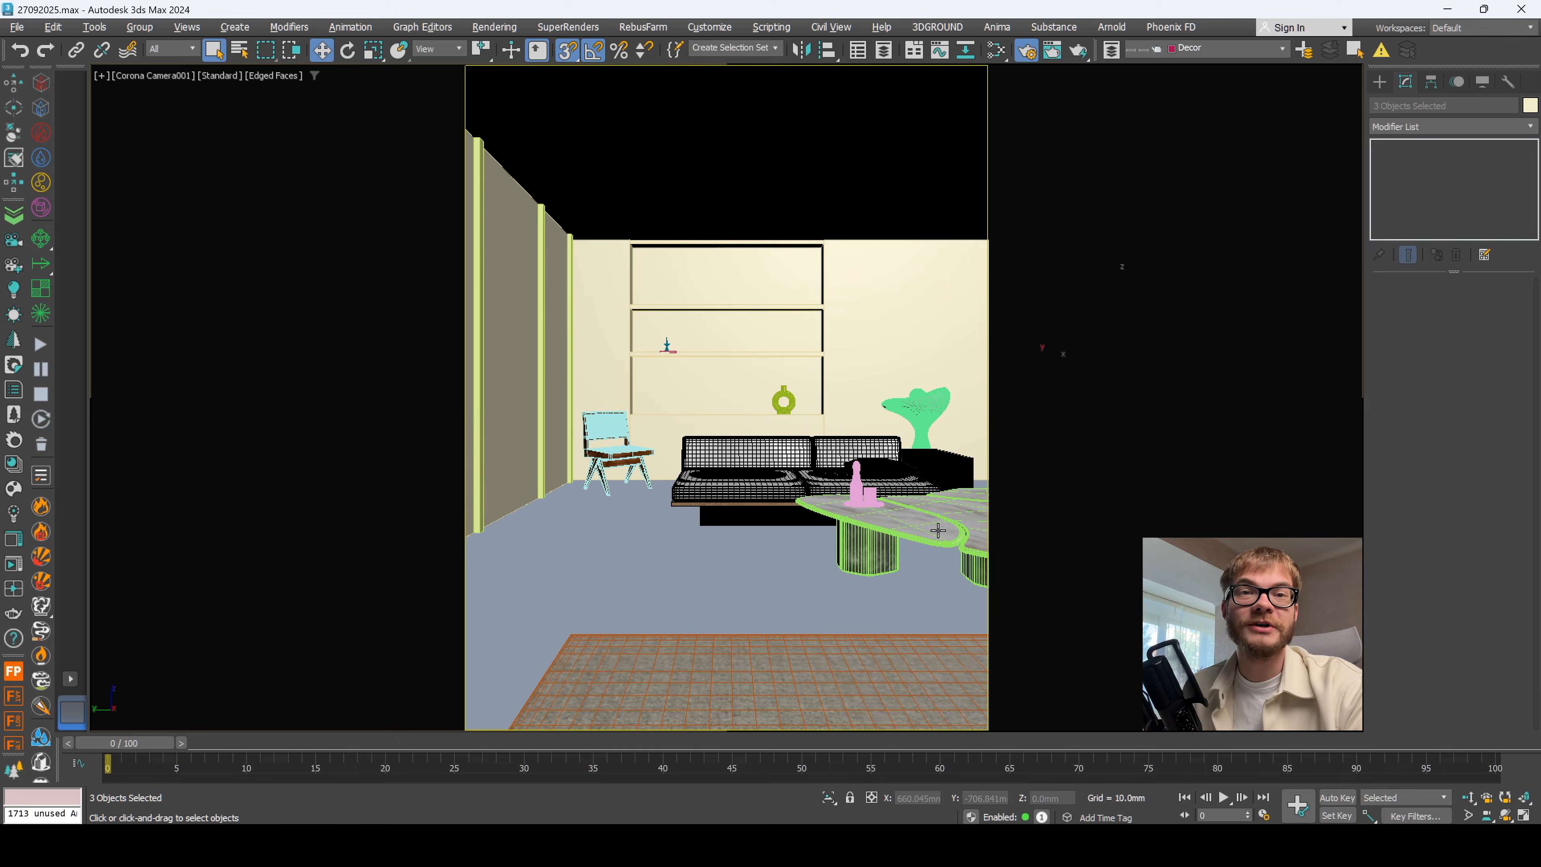
left_click(13, 538)
left_click(1078, 184)
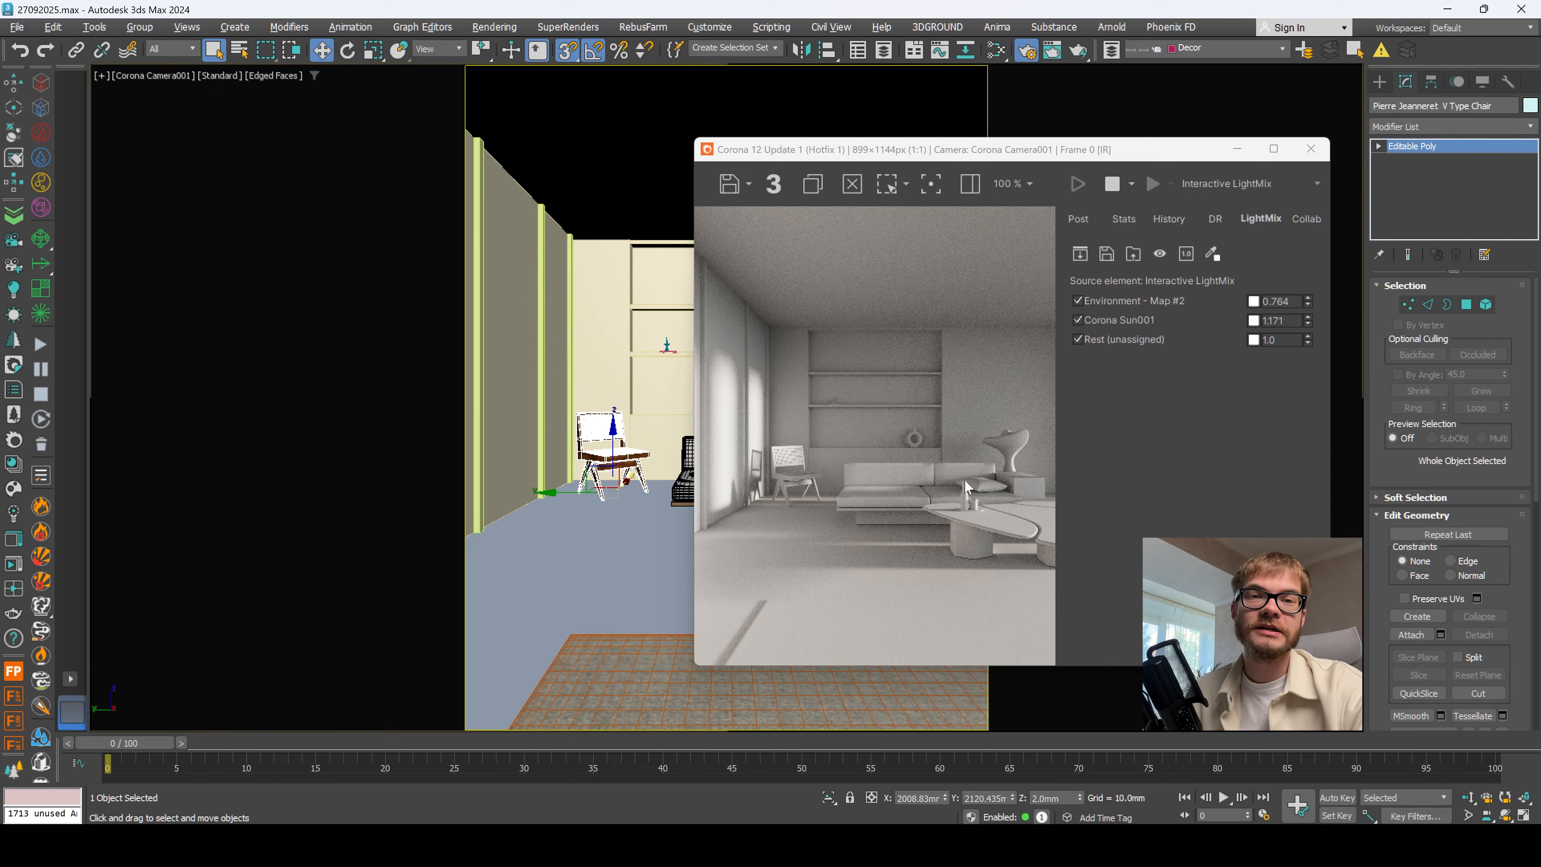
left_click_drag(1307, 301, 1308, 271)
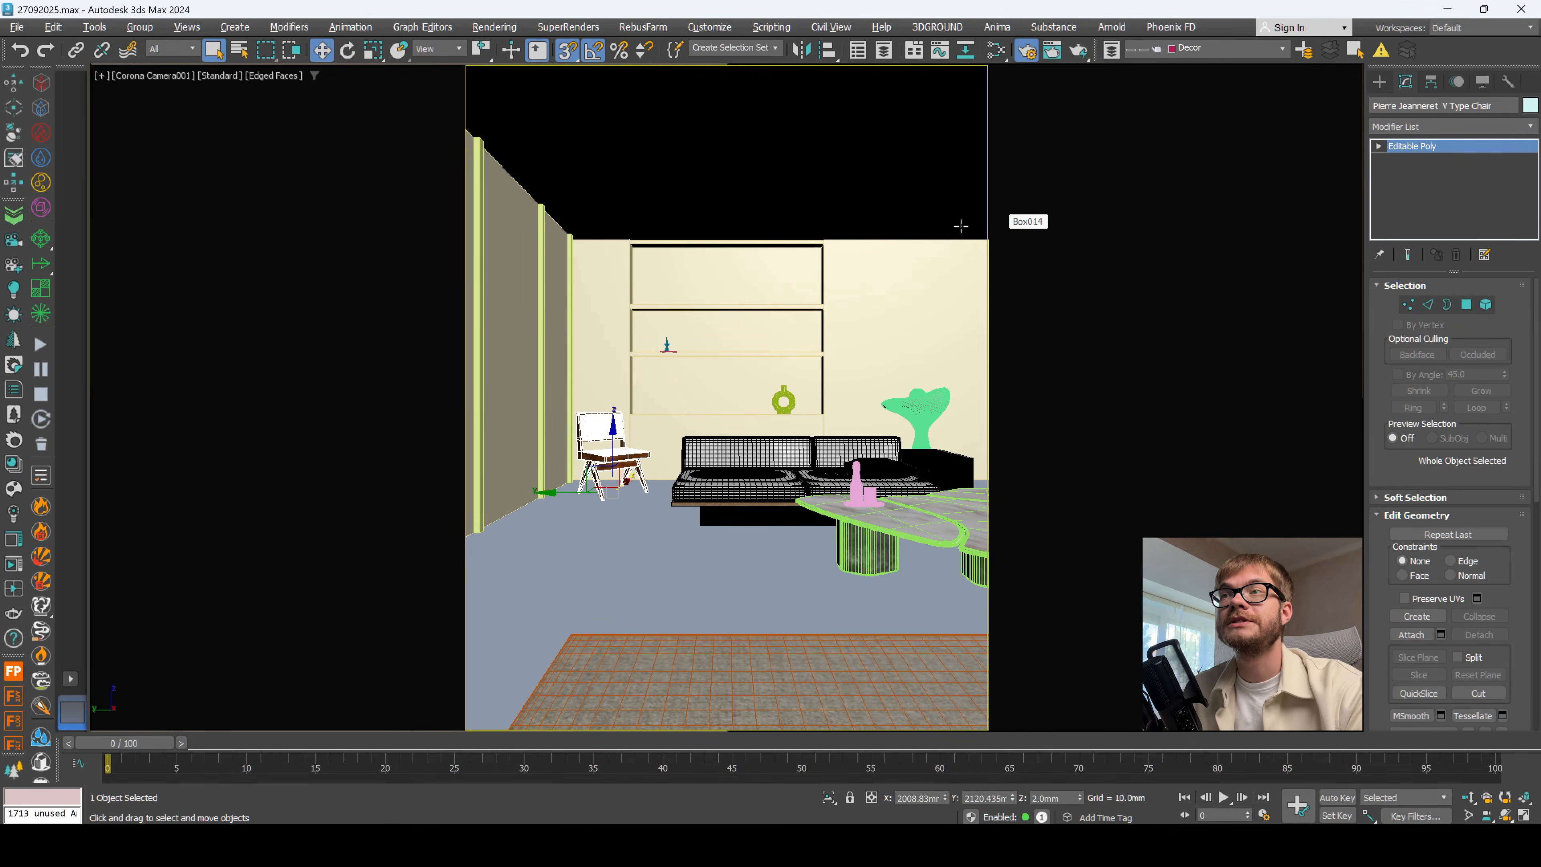
Step: Examine the annotated reference image with its numbered zones for ceiling, back wall, curtain side and floor
key("m")
left_click(775, 95)
middle_click_drag(475, 463, 493, 491)
scroll(493, 489, "up", 3)
middle_click_drag(488, 583, 531, 386)
scroll(522, 379, "down", 5)
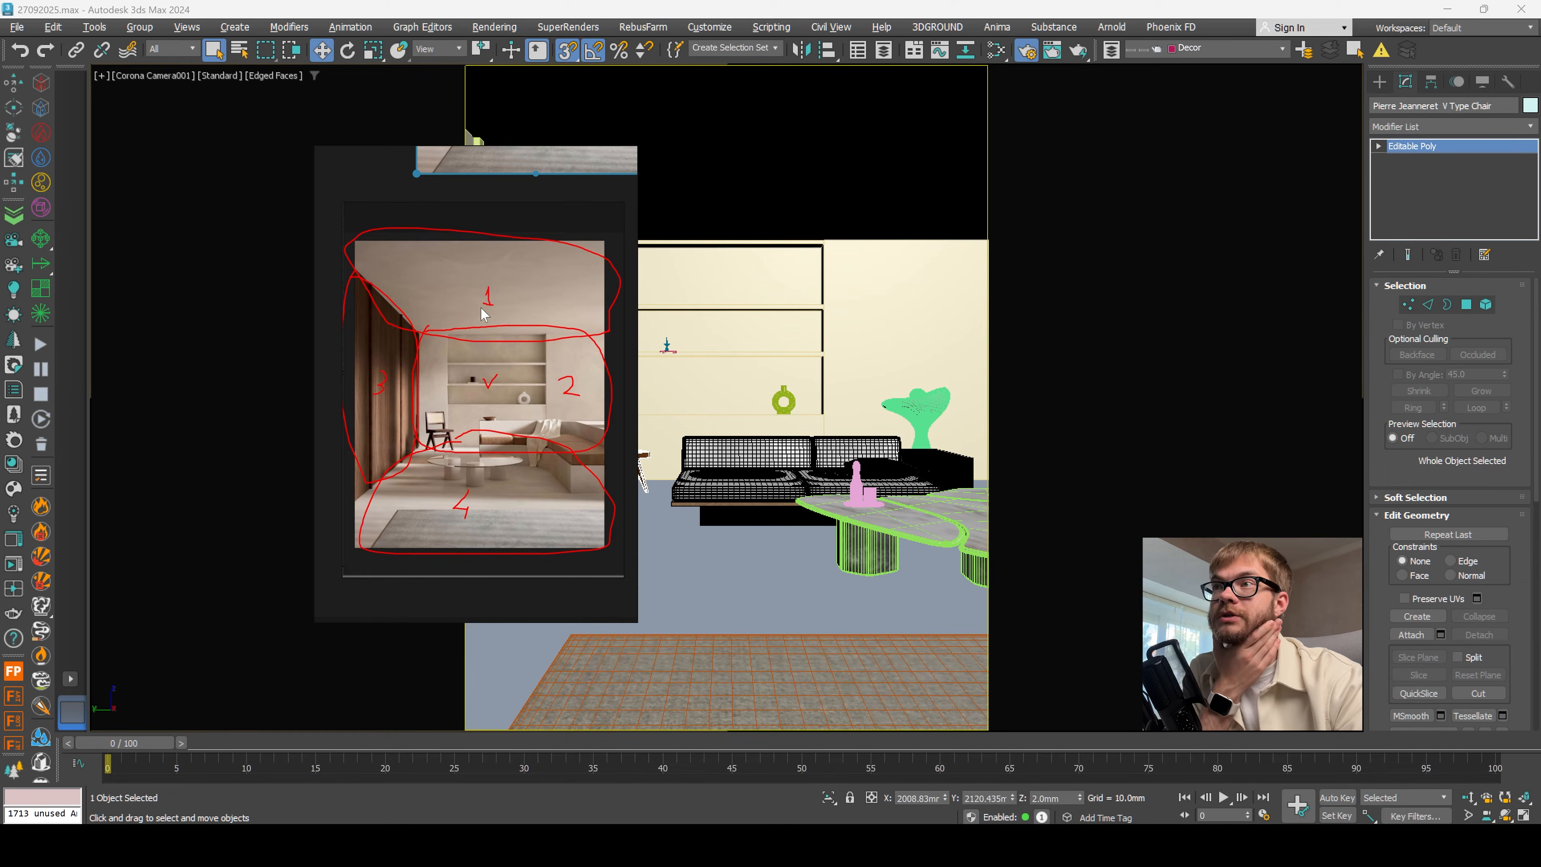
scroll(489, 309, "up", 2)
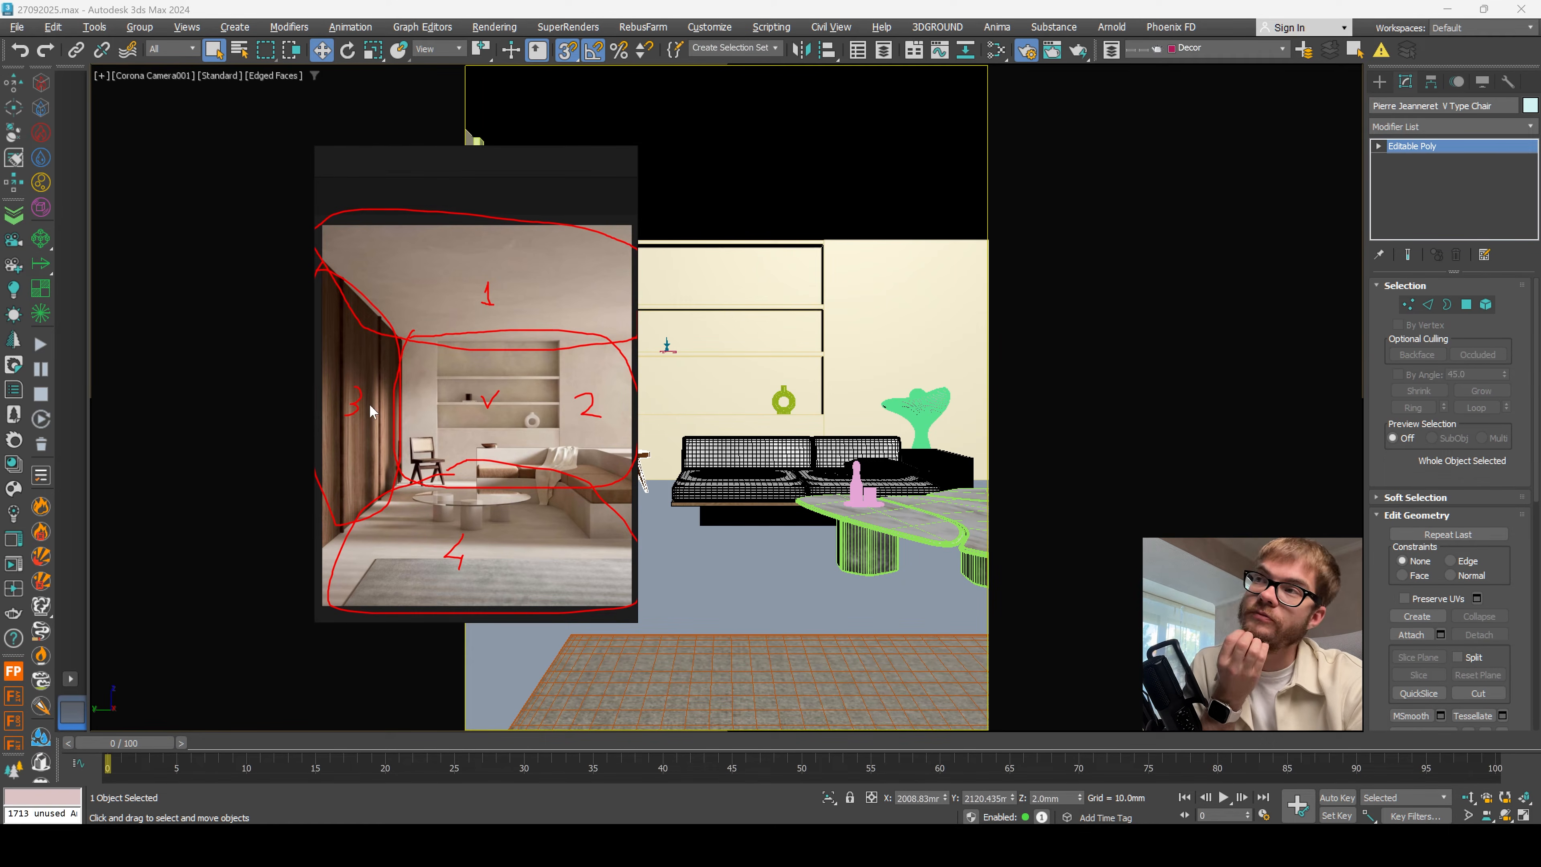
Step: Select the ceiling and open the Slate Material Editor beside it
left_click(576, 157)
left_click(658, 169)
key("m")
left_click_drag(355, 95, 486, 103)
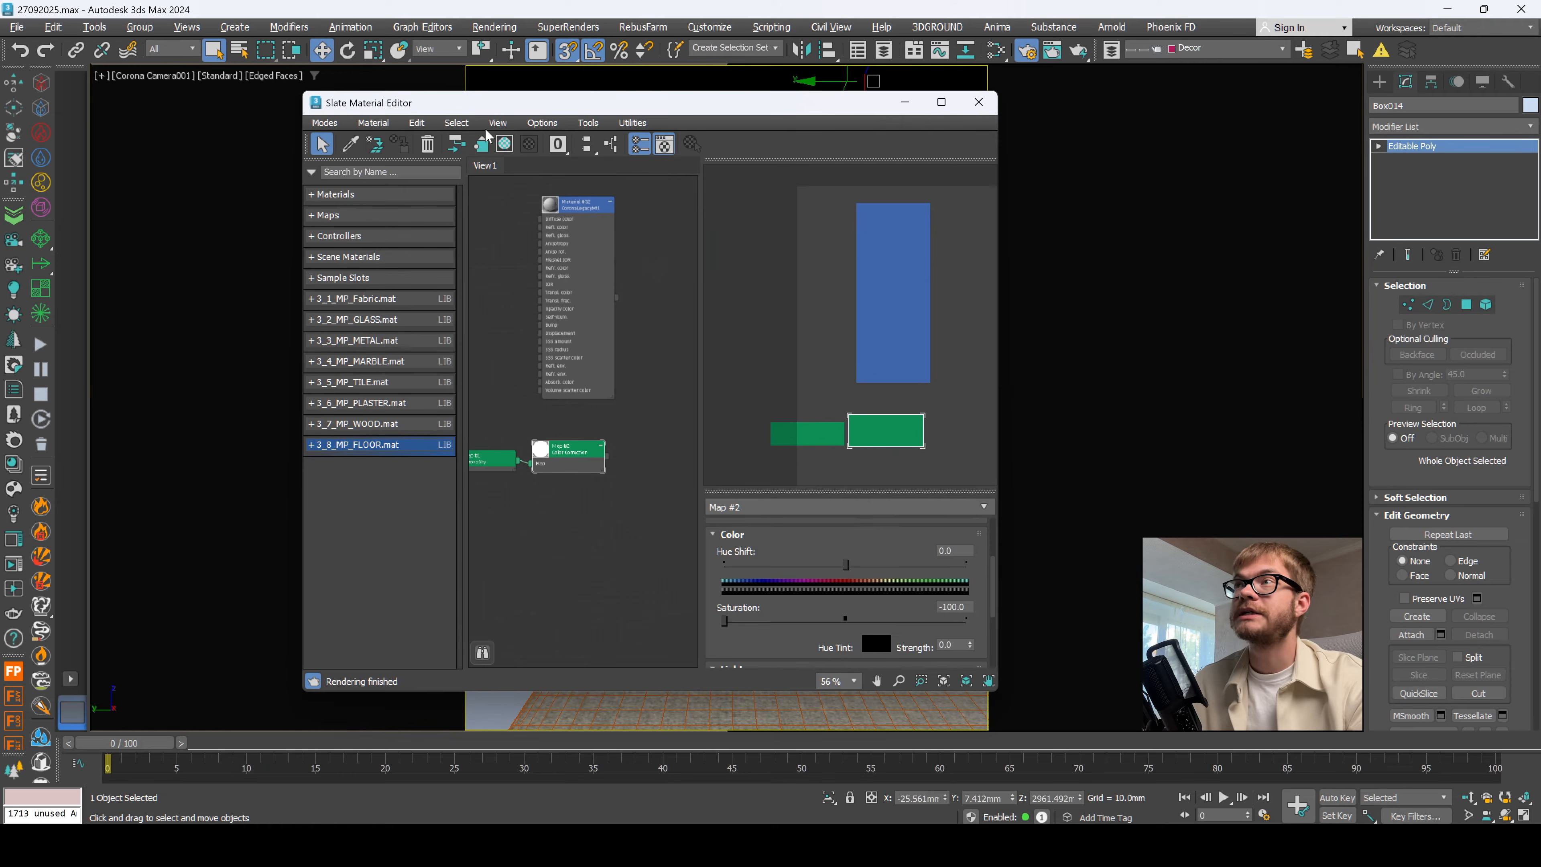
Step: Create a second, empty node view in the material editor
middle_click_drag(629, 518, 636, 412)
middle_click_drag(538, 460, 540, 402)
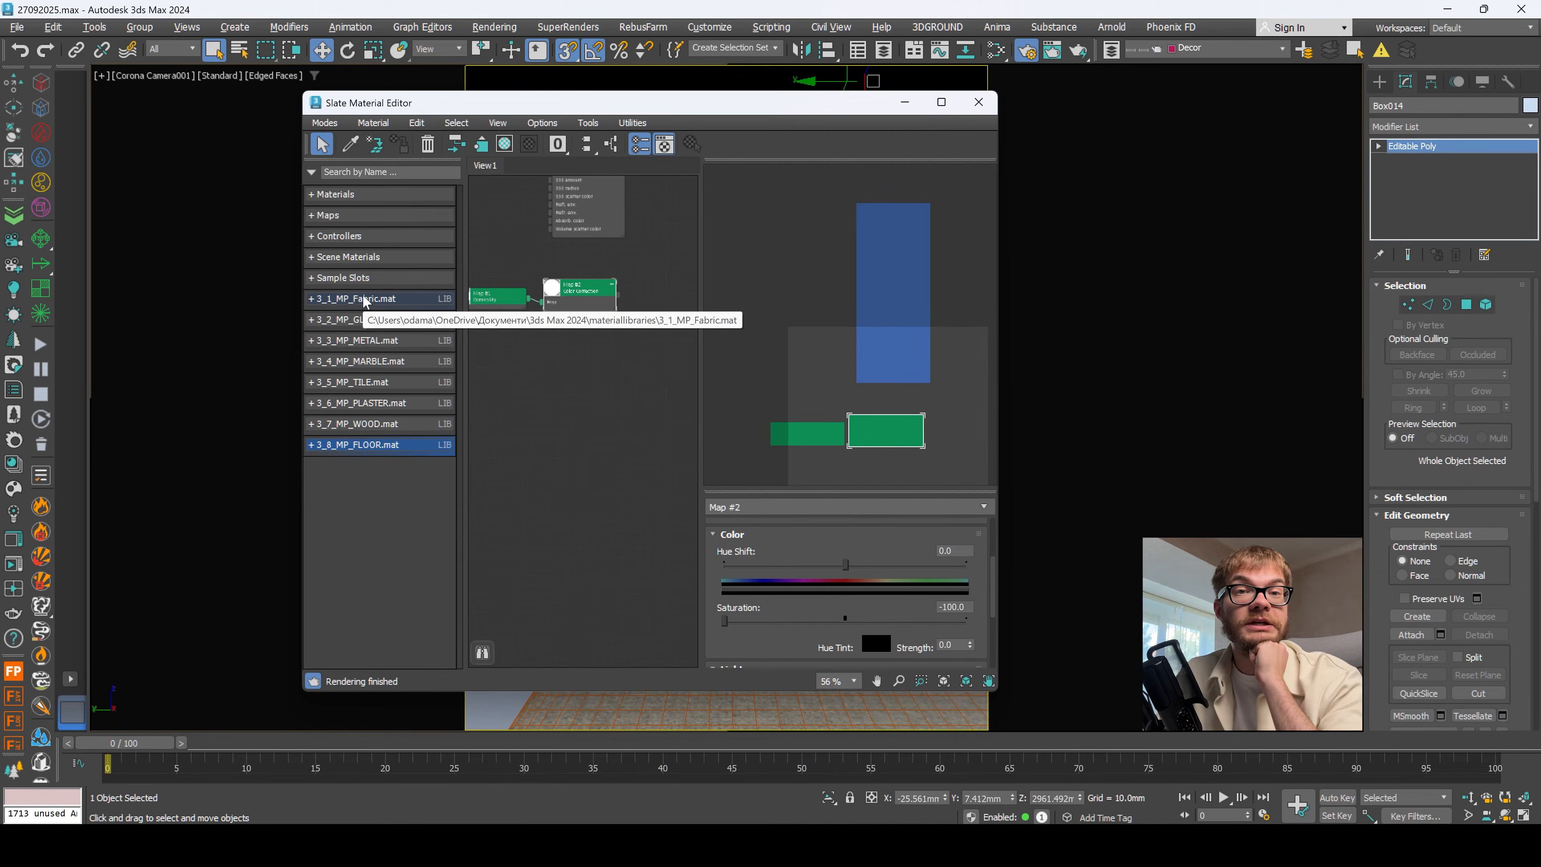
middle_click_drag(624, 395, 669, 432)
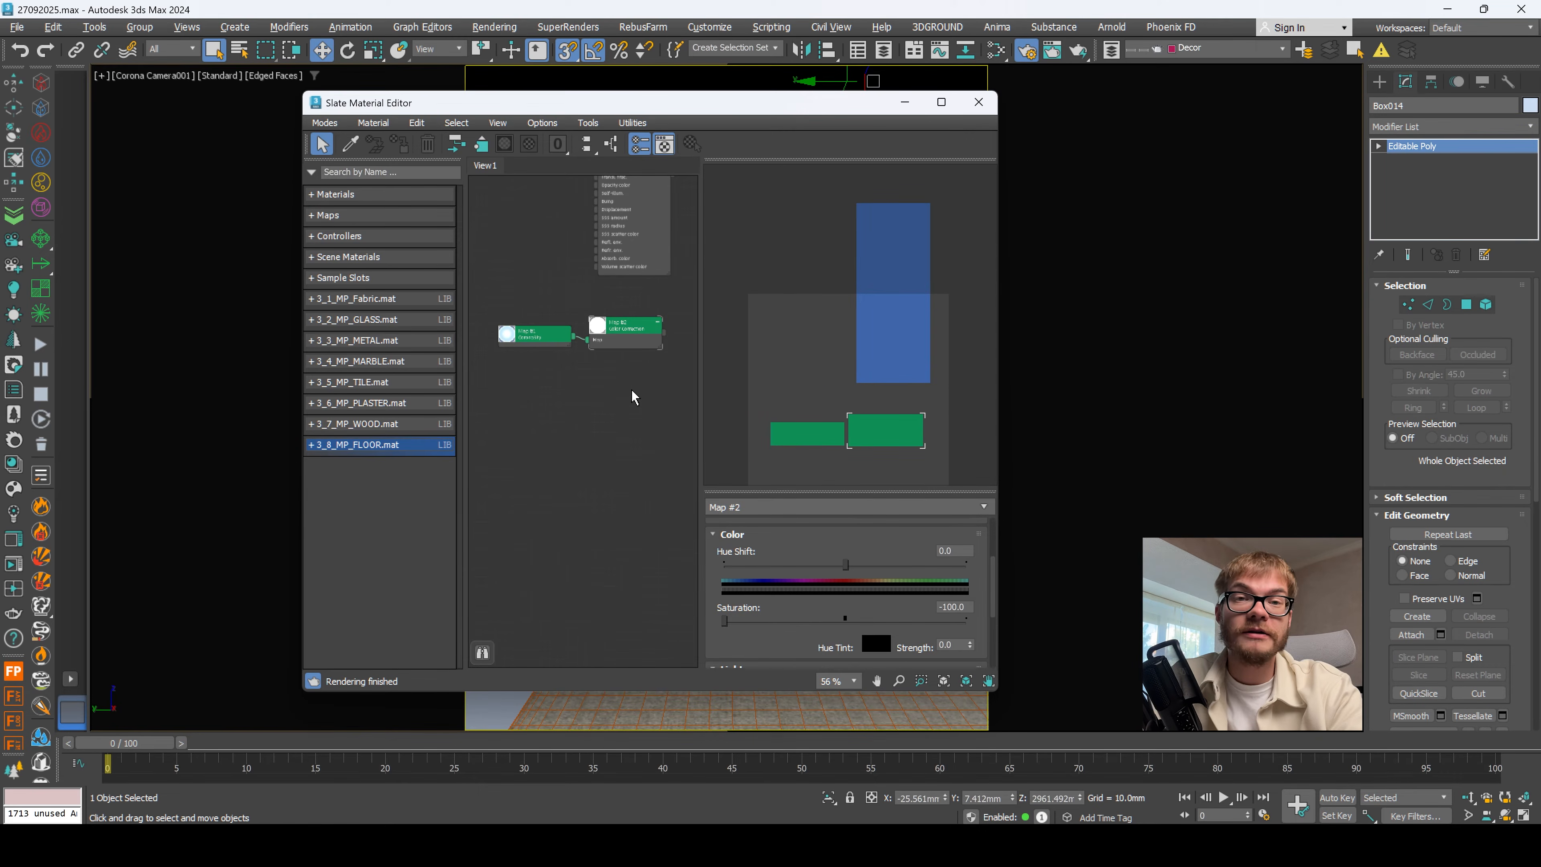
scroll(631, 389, "down", 3)
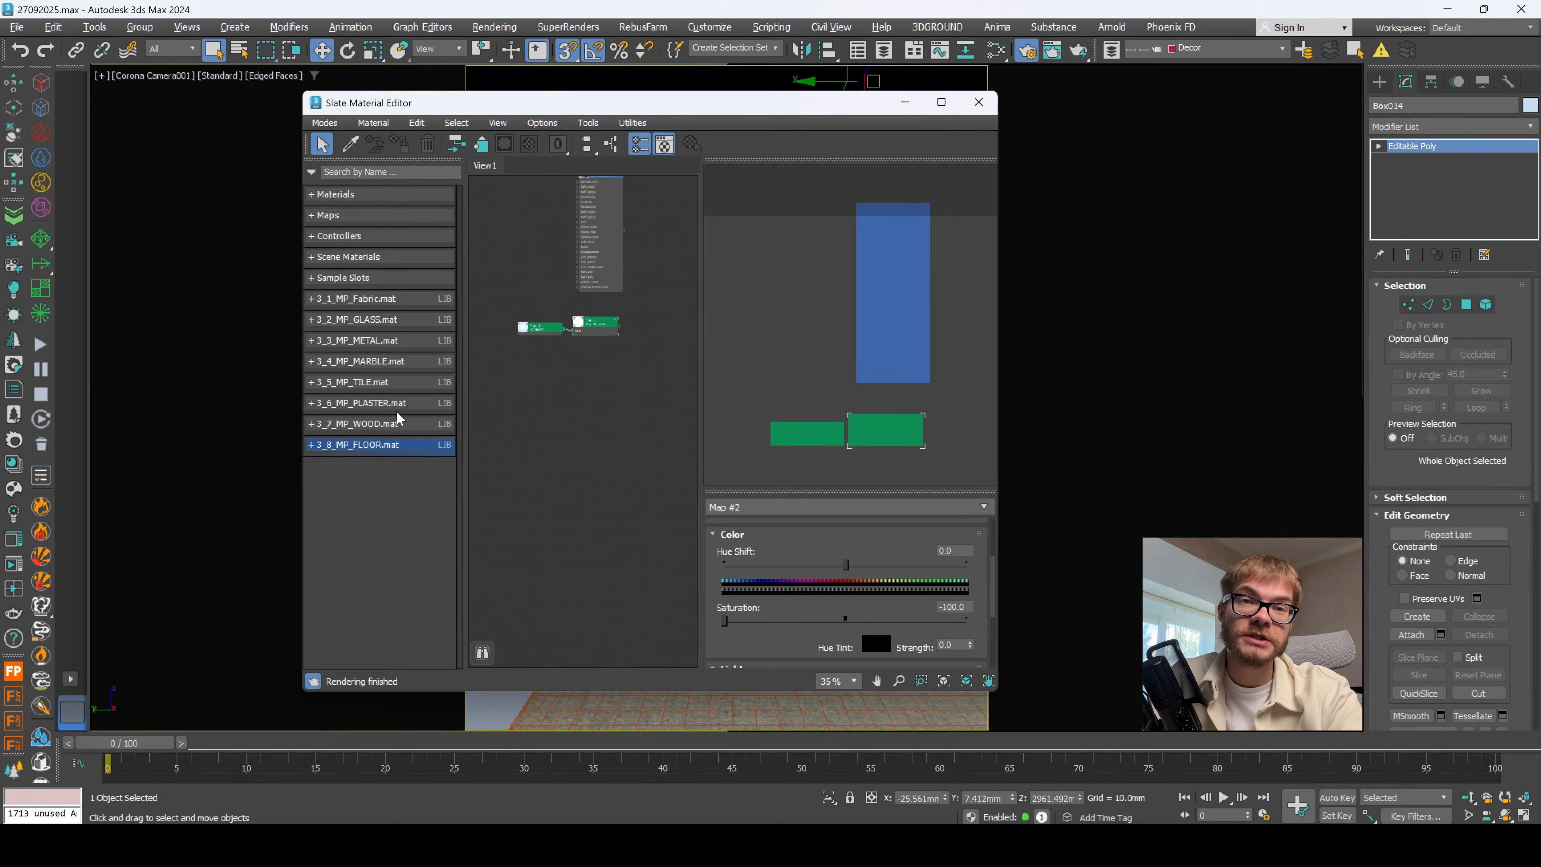
middle_click_drag(532, 199, 527, 164)
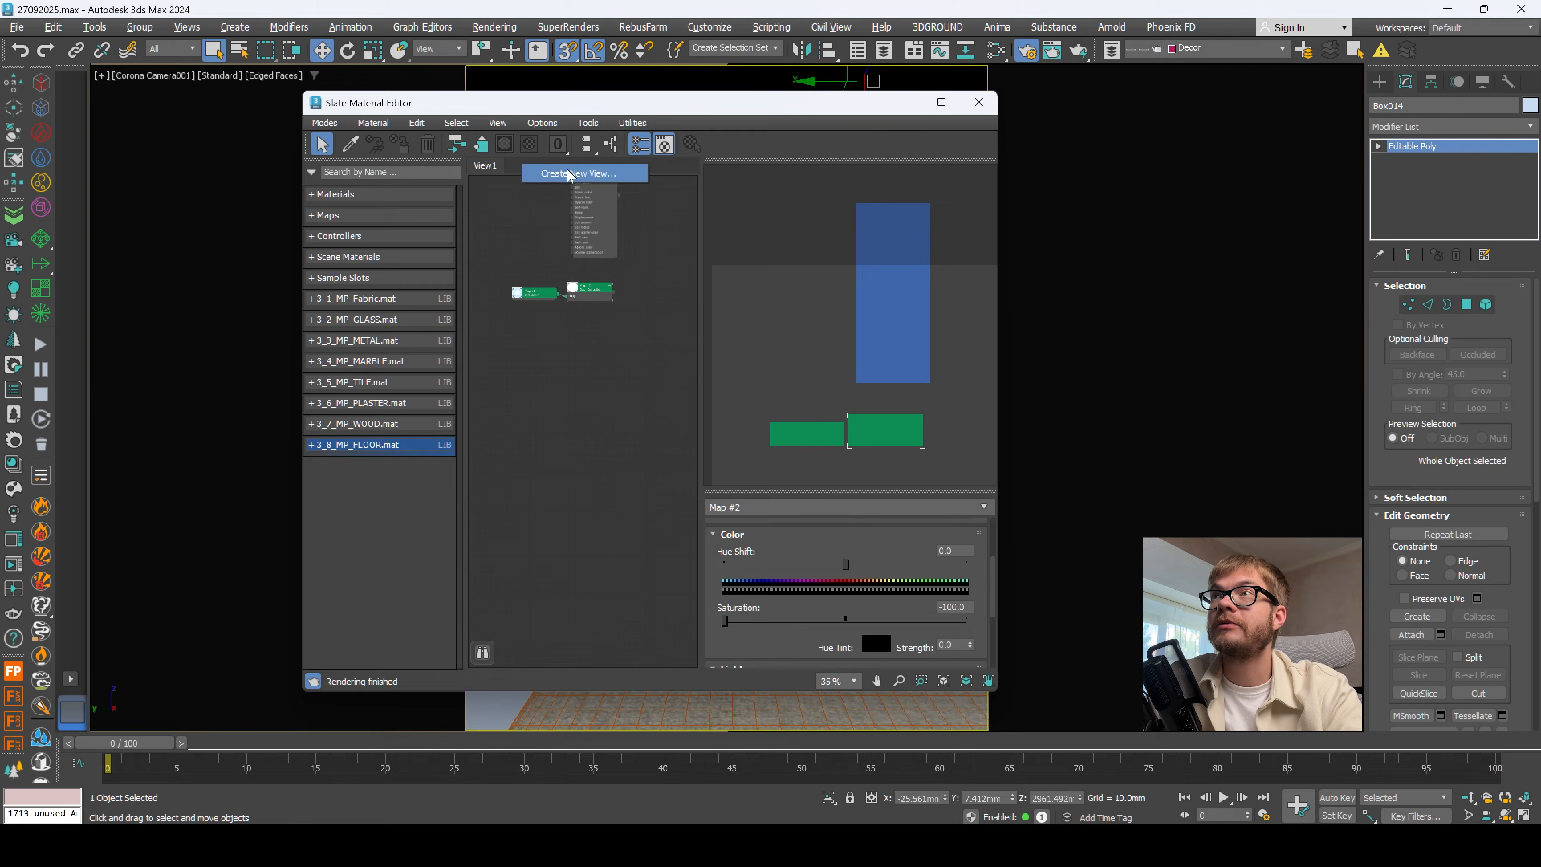
left_click(574, 173)
left_click(642, 416)
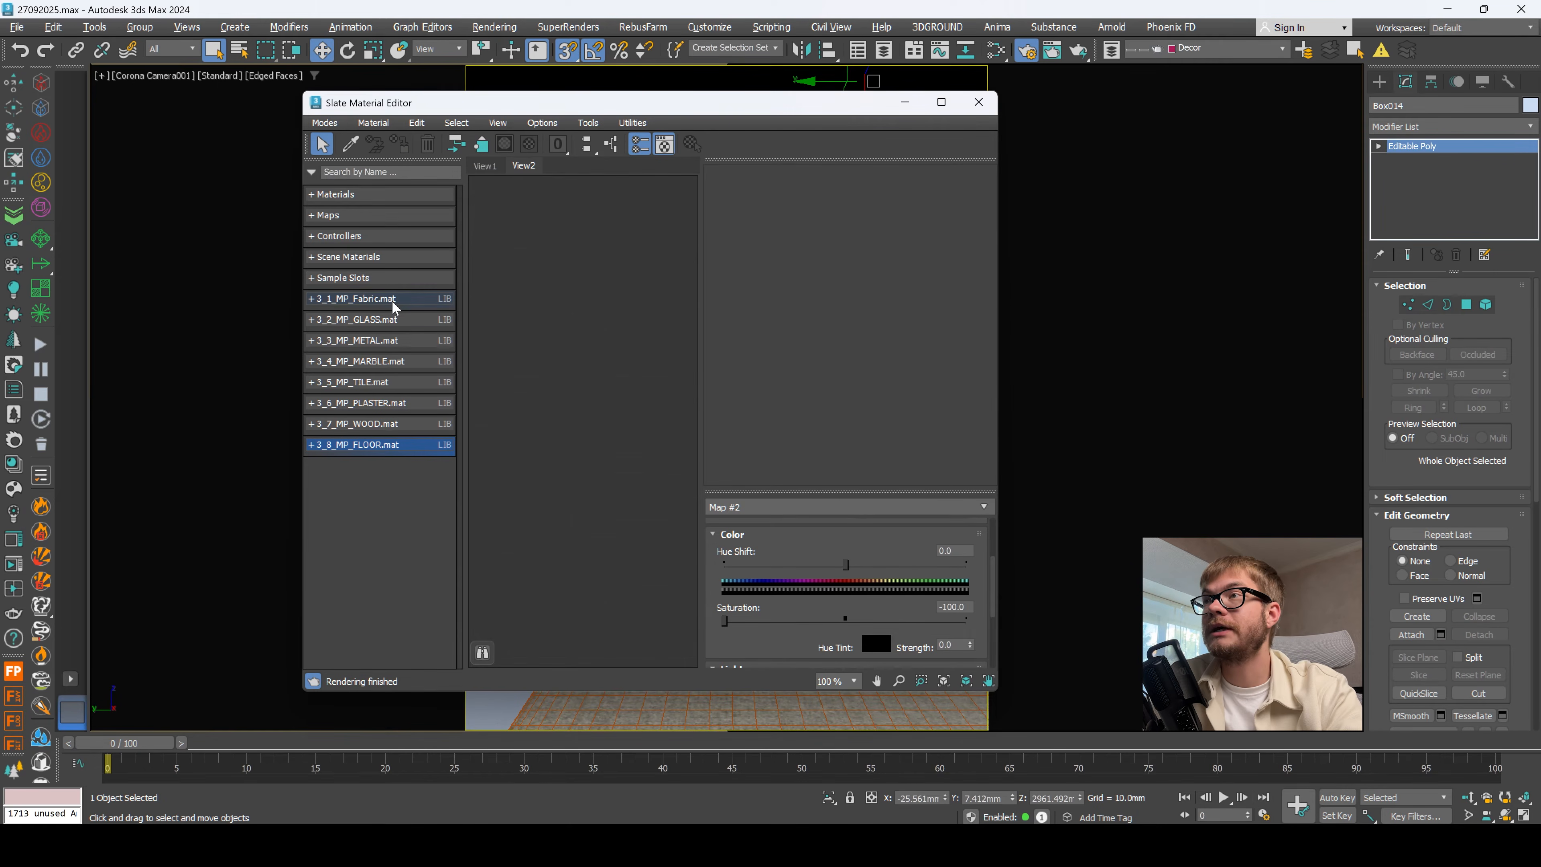
Step: Expand the 3_6_MP_PLASTER.mat library and add its Concrete_01 material to View2
left_click_drag(574, 111, 682, 403)
left_click_drag(664, 326, 629, 165)
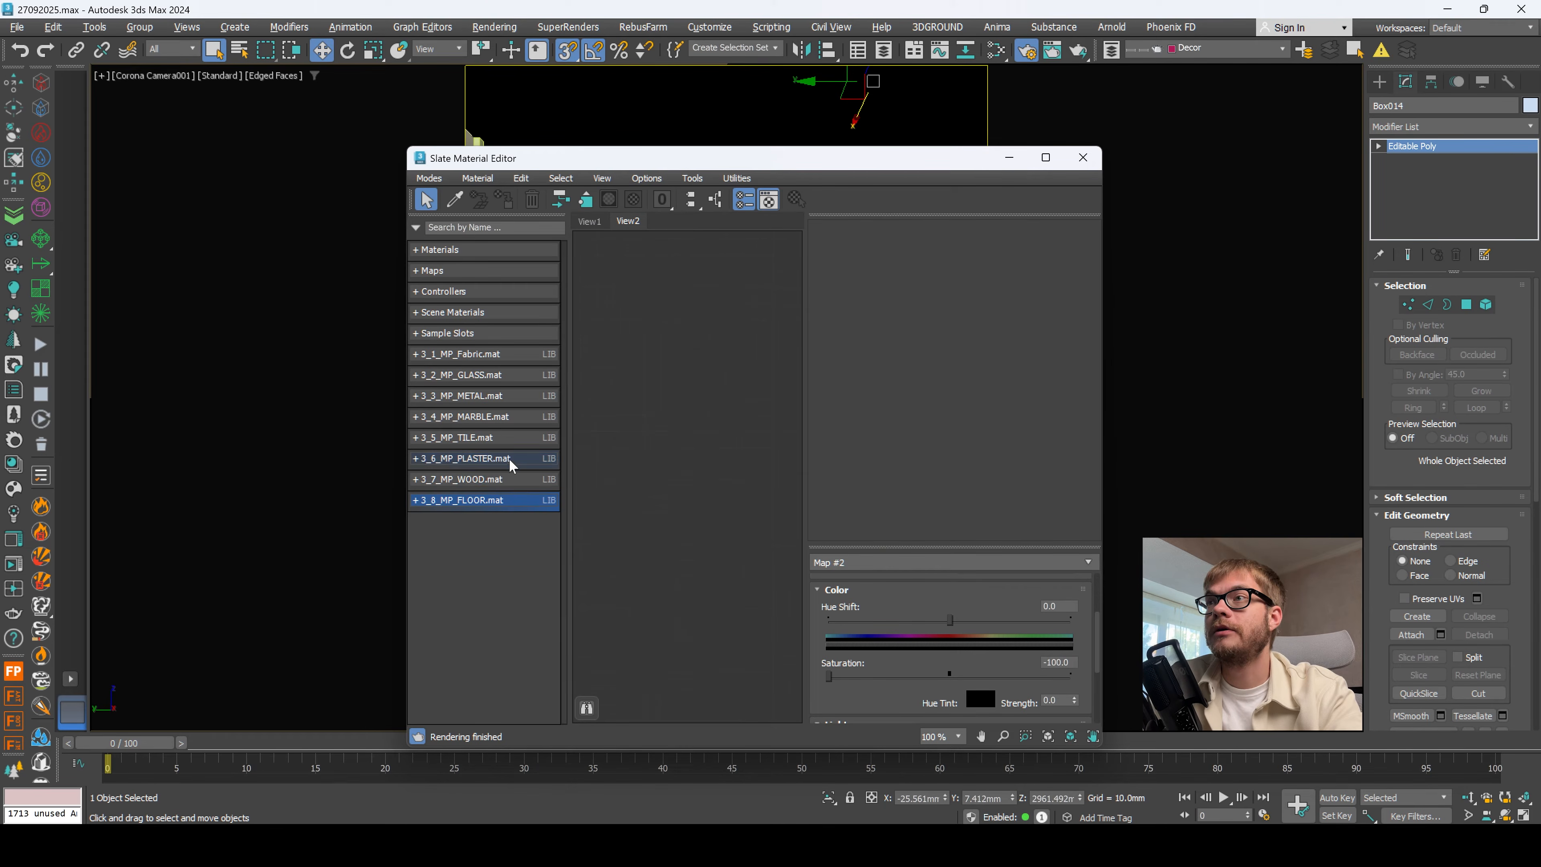
left_click(464, 458)
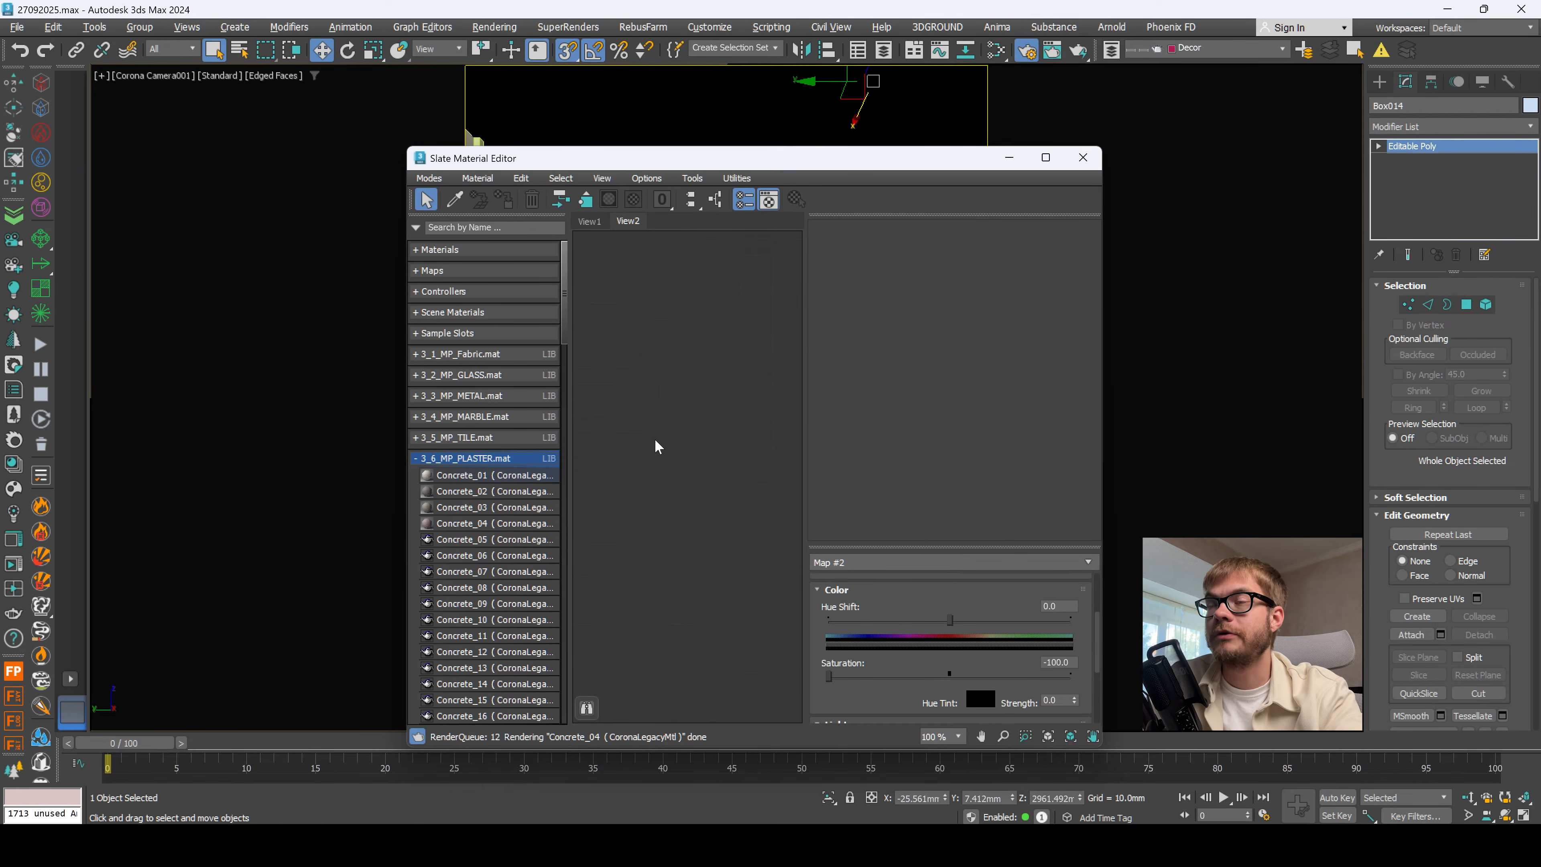
left_click_drag(480, 475, 649, 412)
scroll(710, 383, "down", 3)
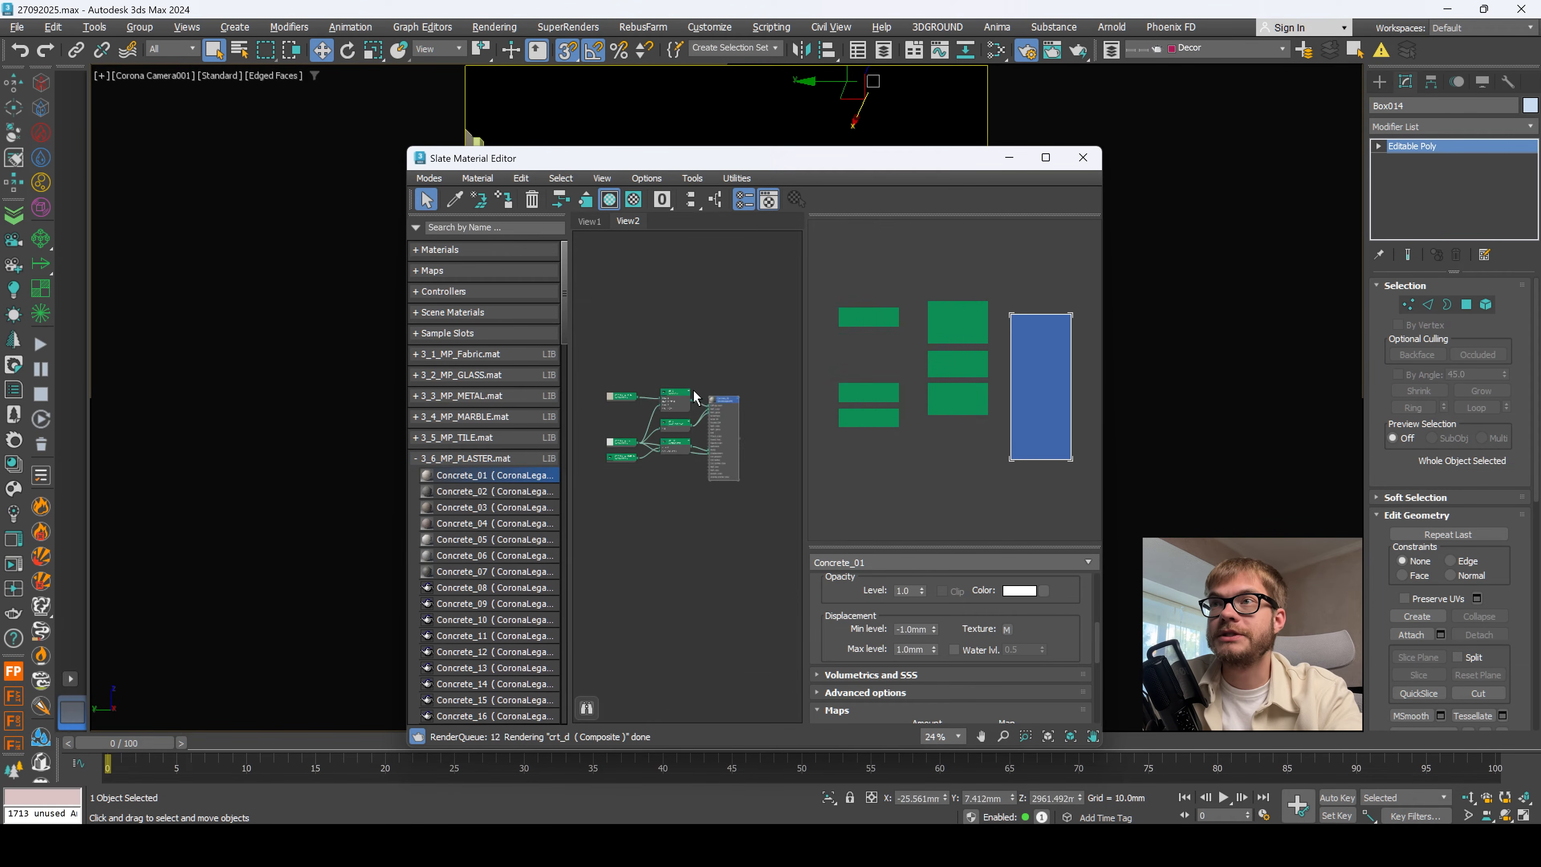
scroll(695, 392, "up", 4)
middle_click_drag(702, 392, 780, 341)
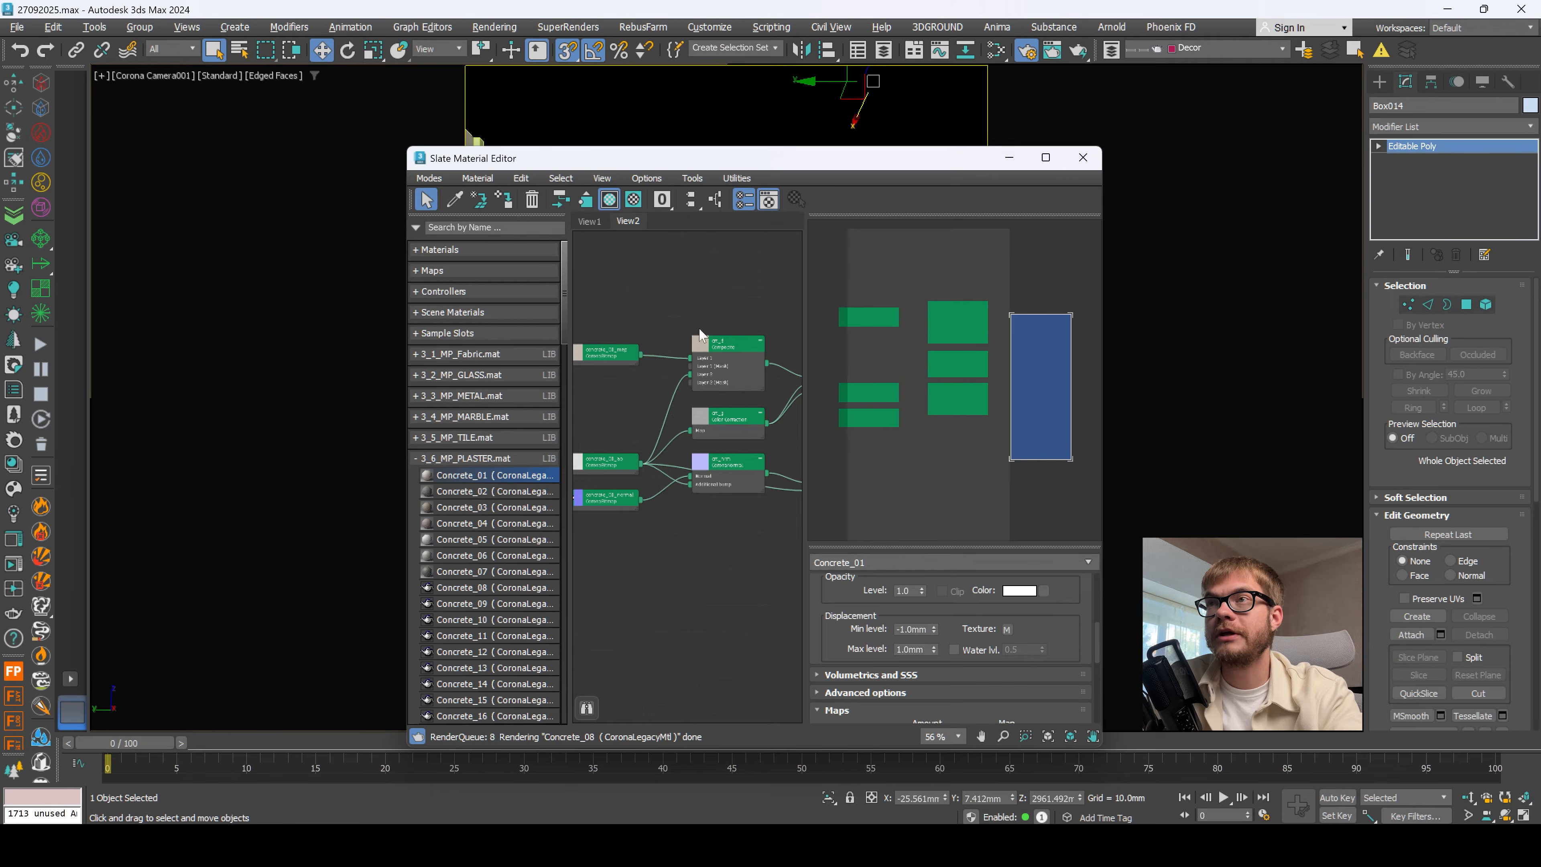
scroll(678, 377, "down", 1)
left_click_drag(886, 162, 878, 250)
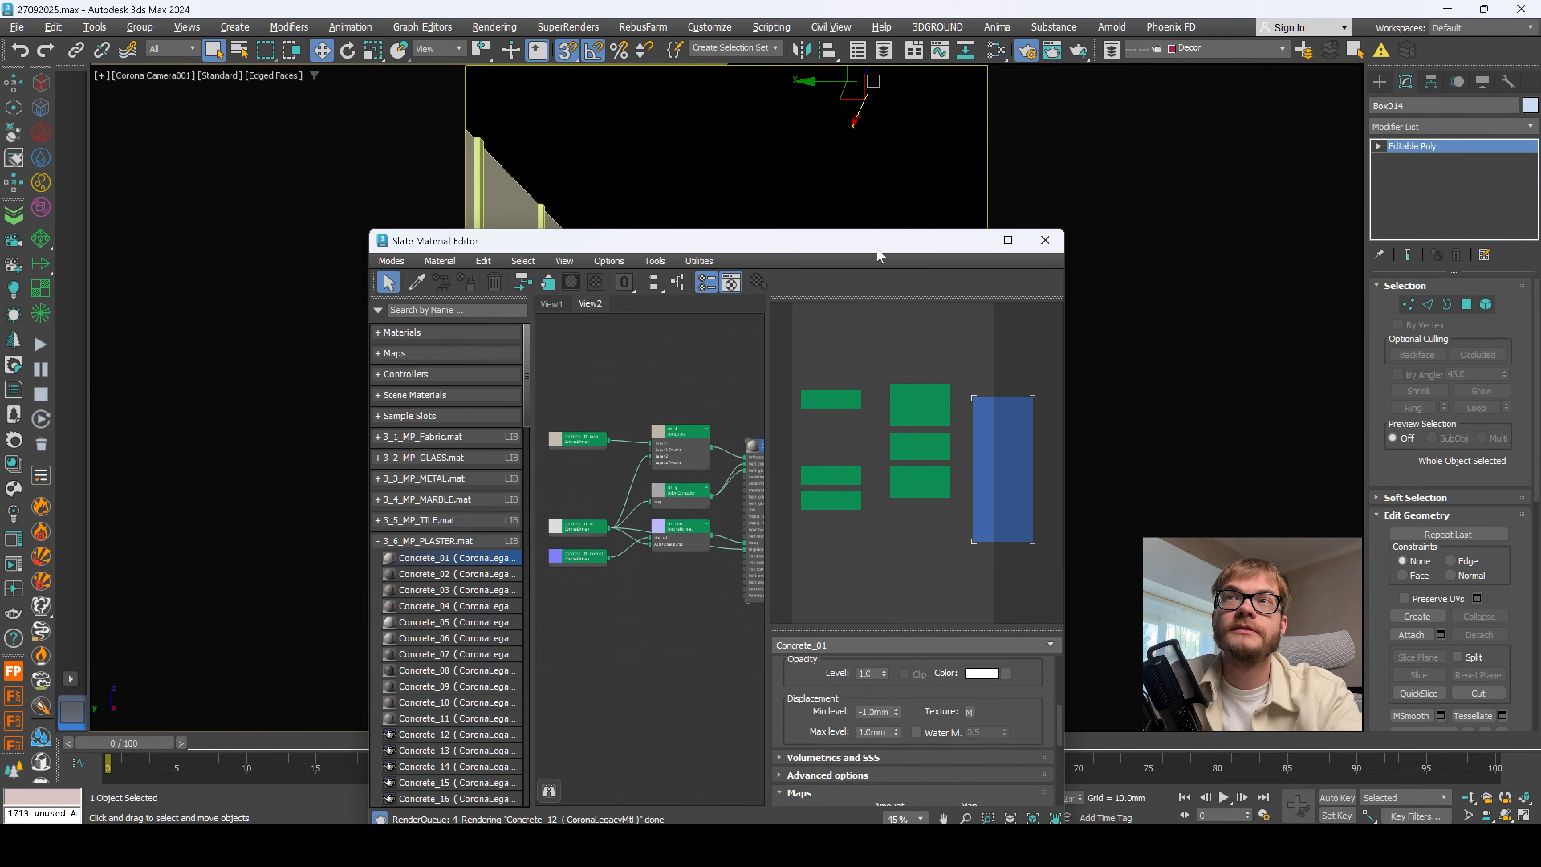
Step: Assign the Concrete_01 material from View2 to the selected ceiling
key("m")
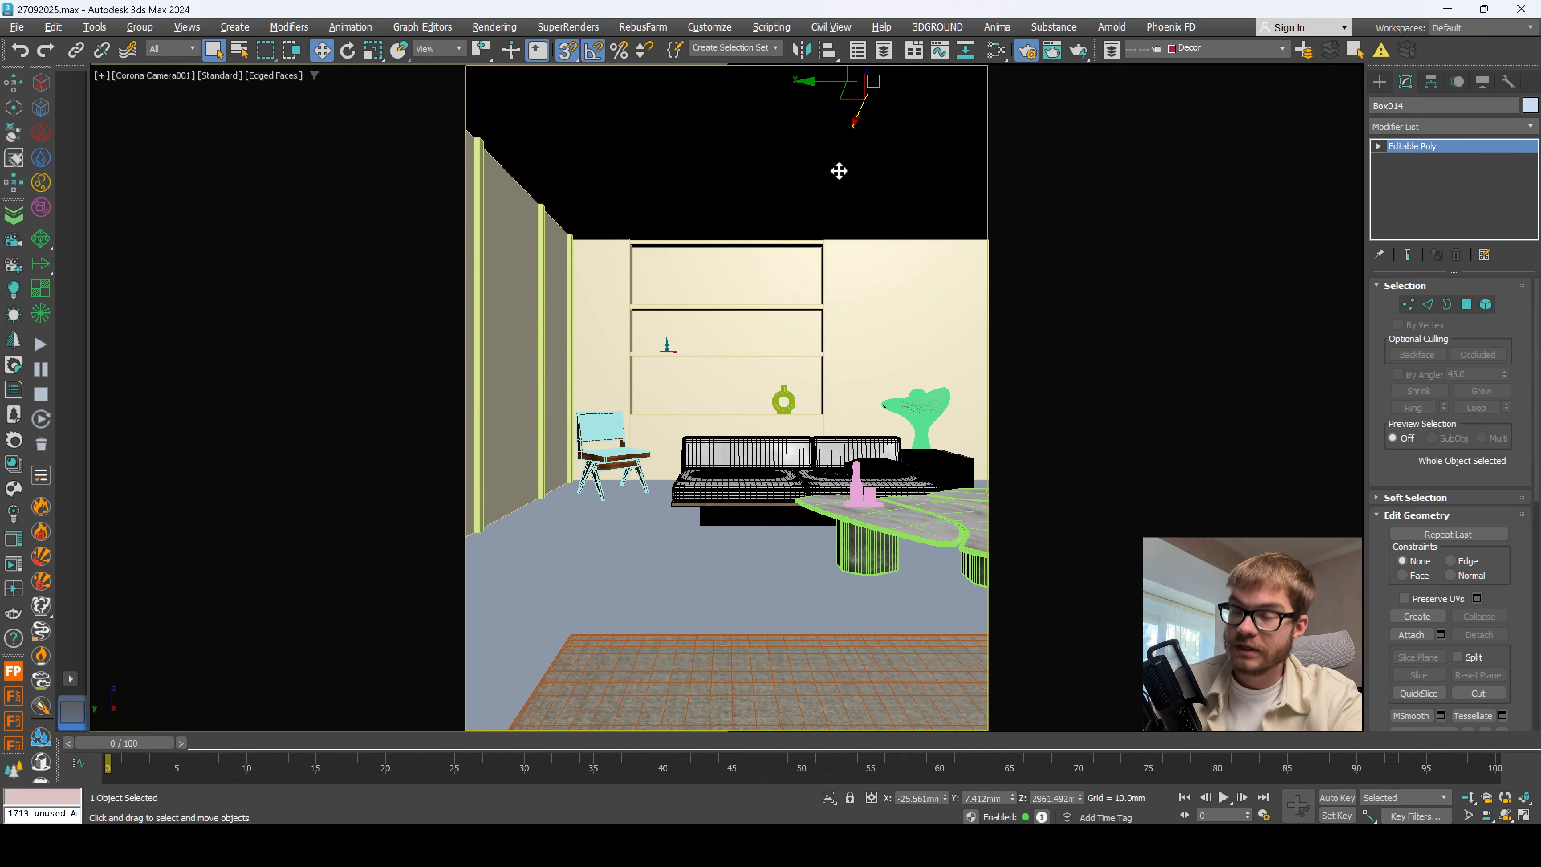
key("m")
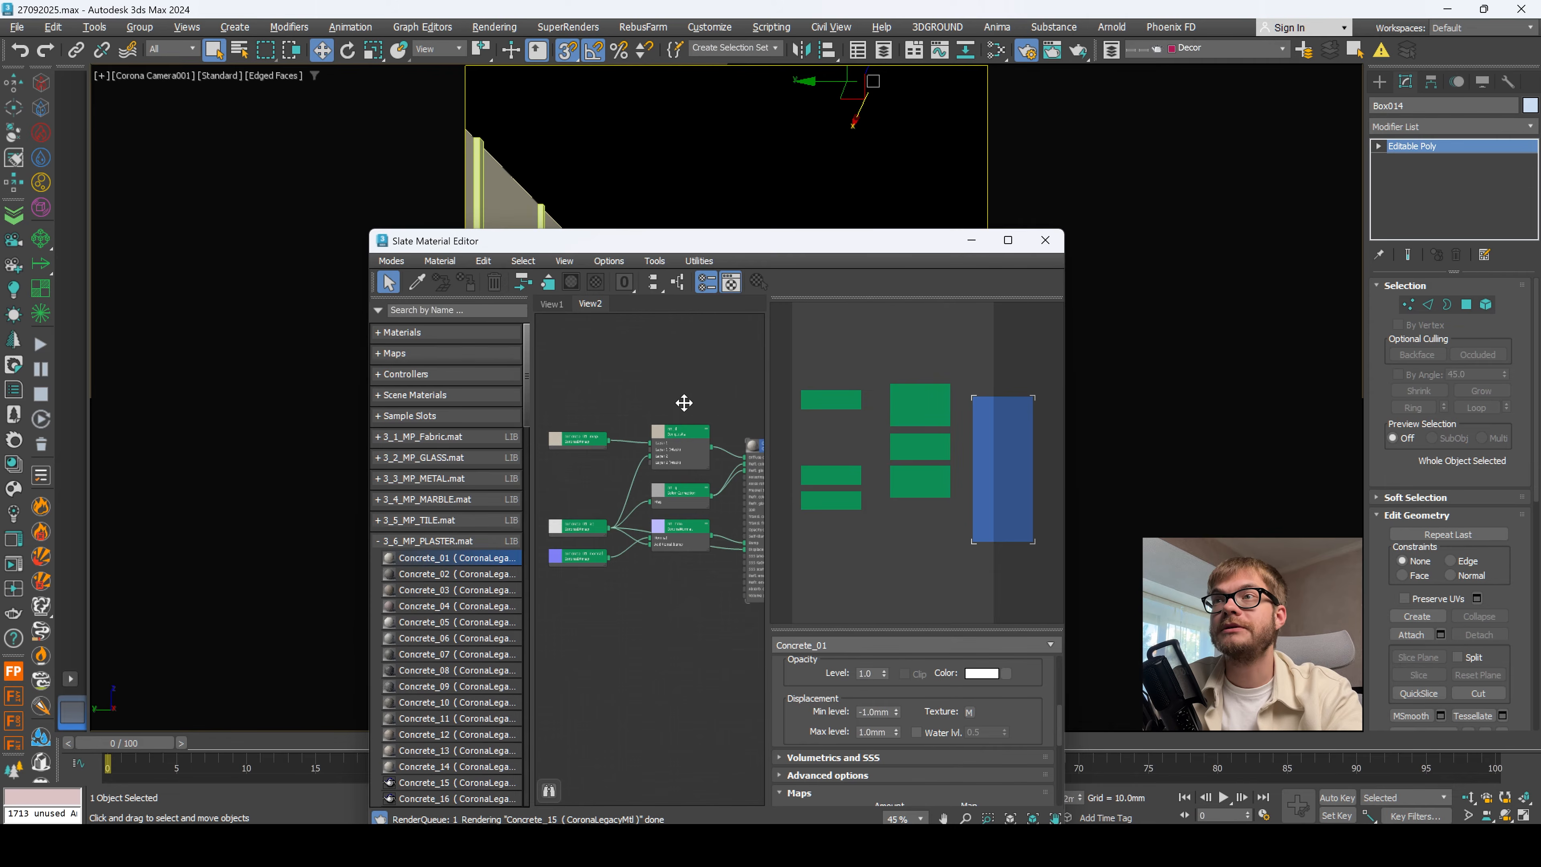
scroll(696, 386, "up", 3)
left_click(731, 432)
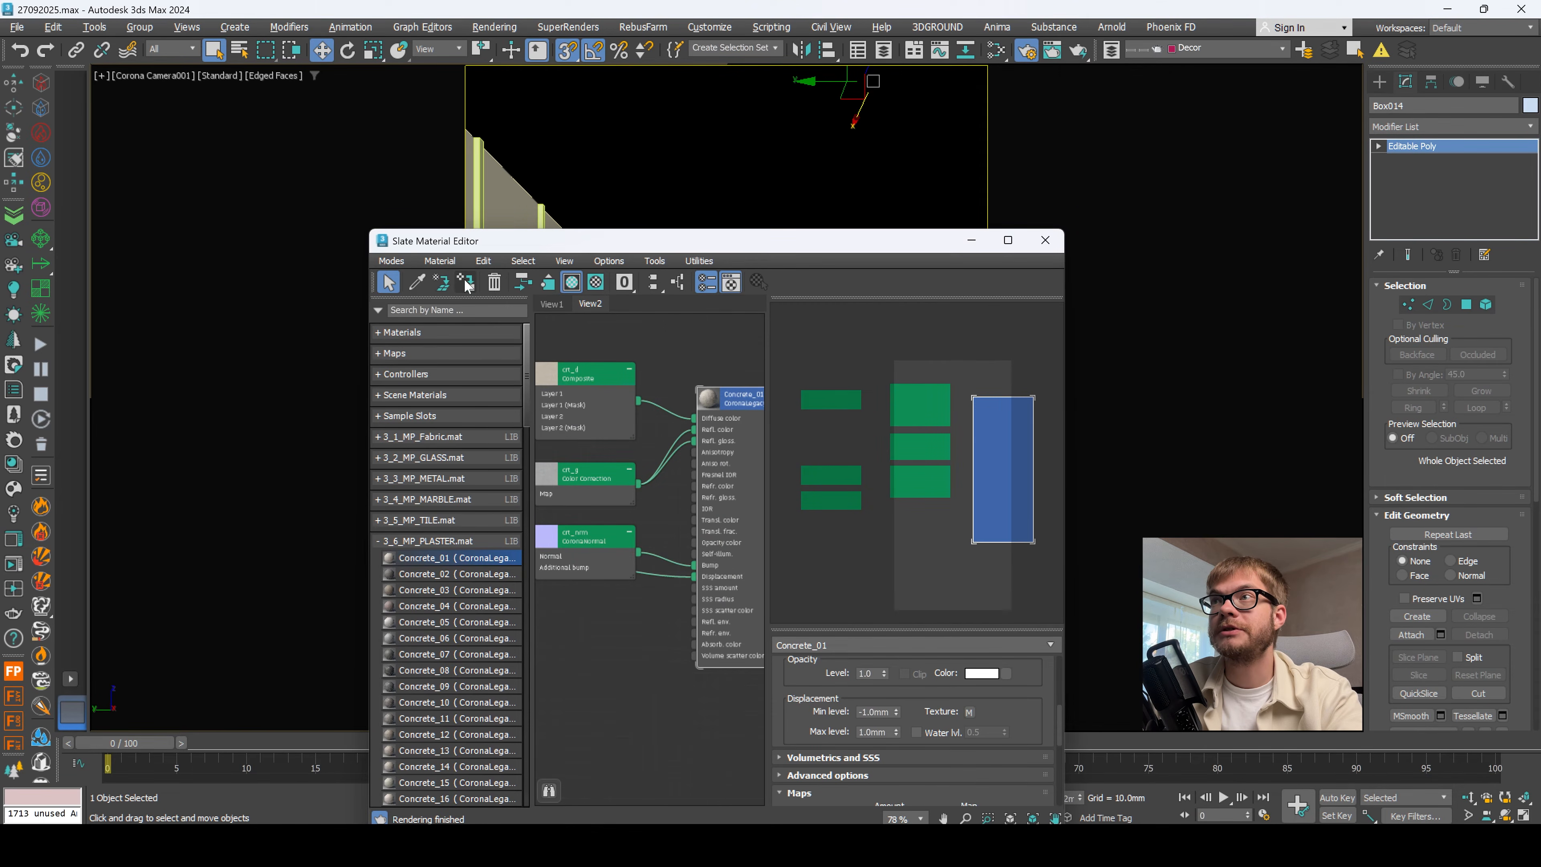
left_click(915, 355)
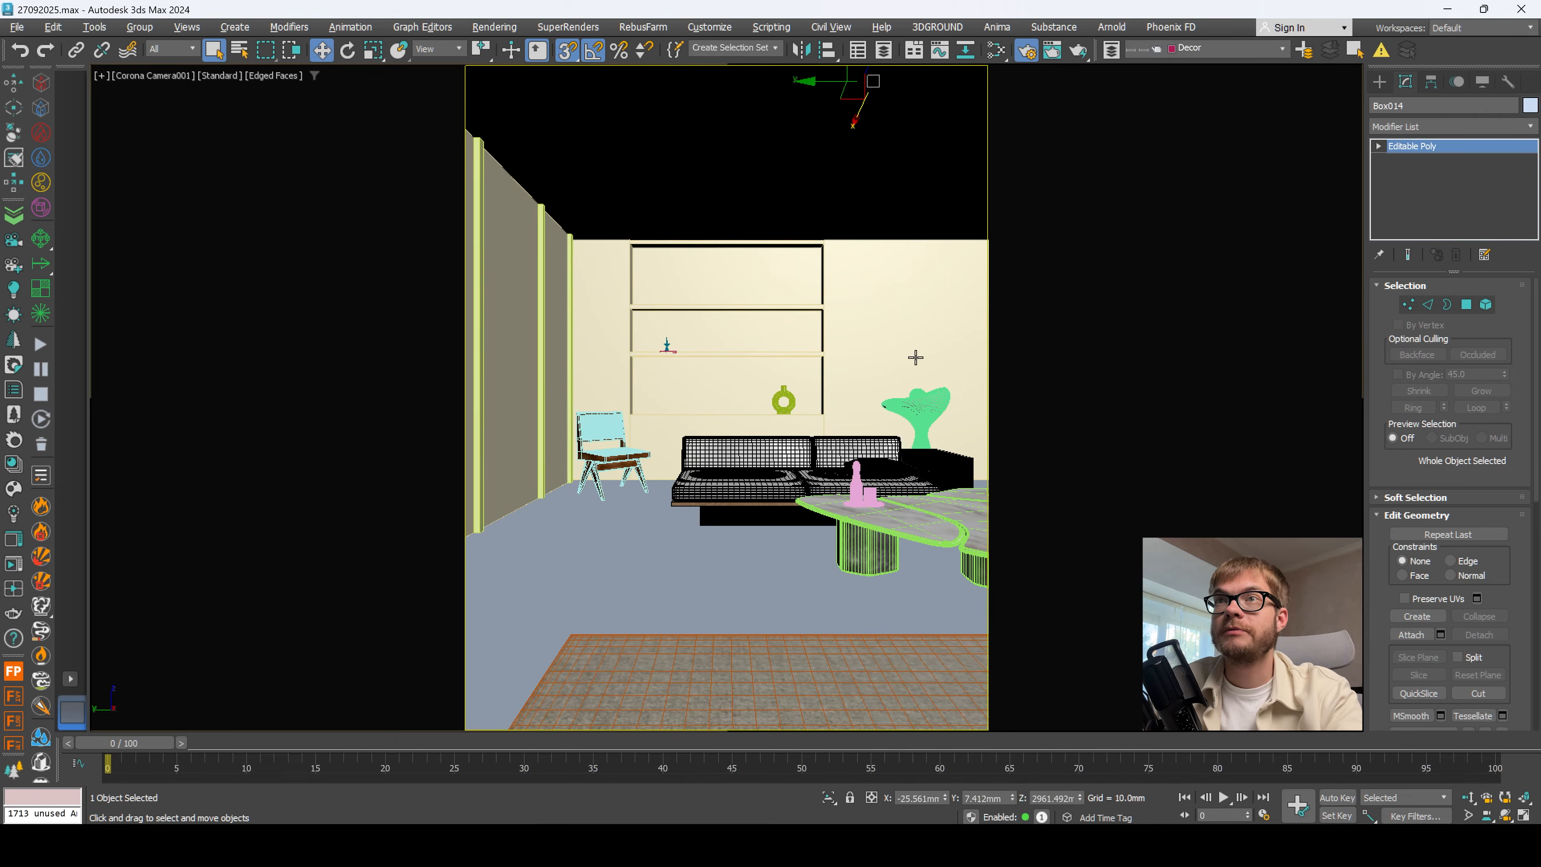
Step: Assign Concrete_01 to the floor and to all matching wall and column boxes, gathering the boxes with Select Similar
left_click(665, 592)
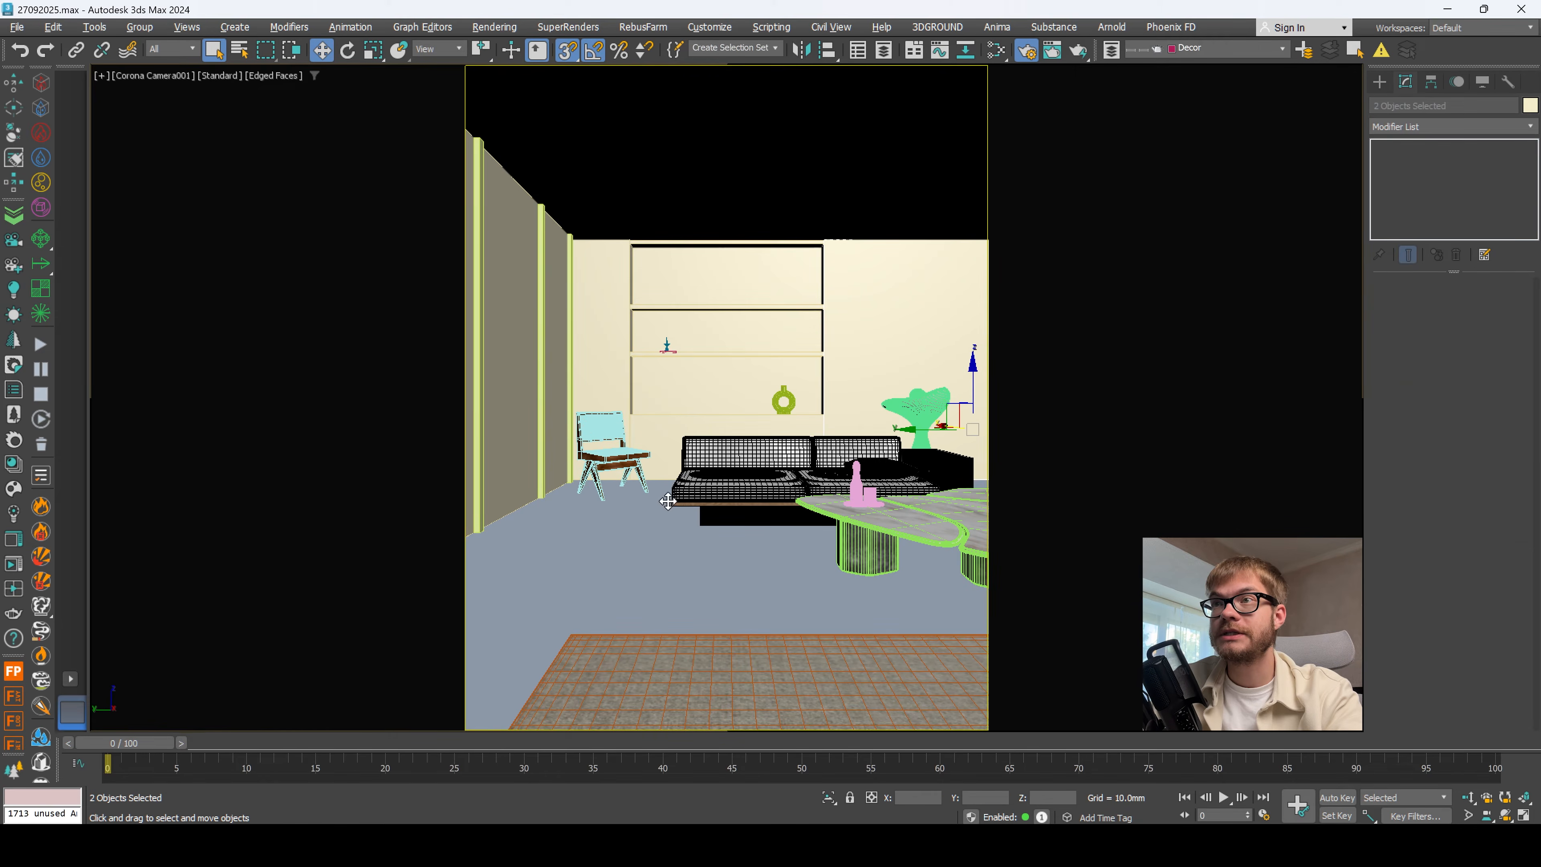
key("p")
right_click(927, 418)
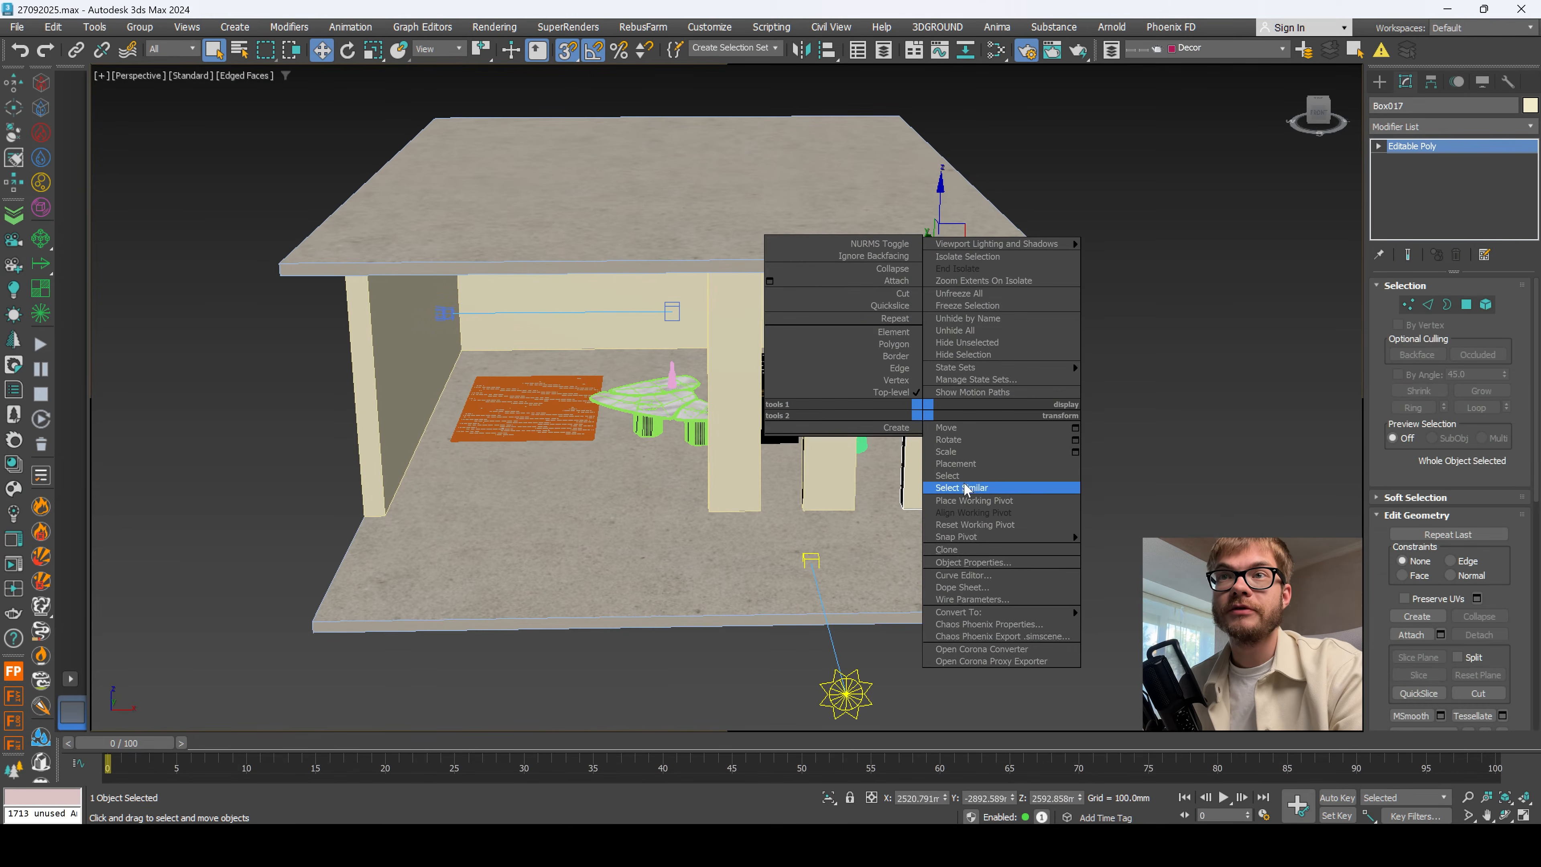
left_click(961, 488)
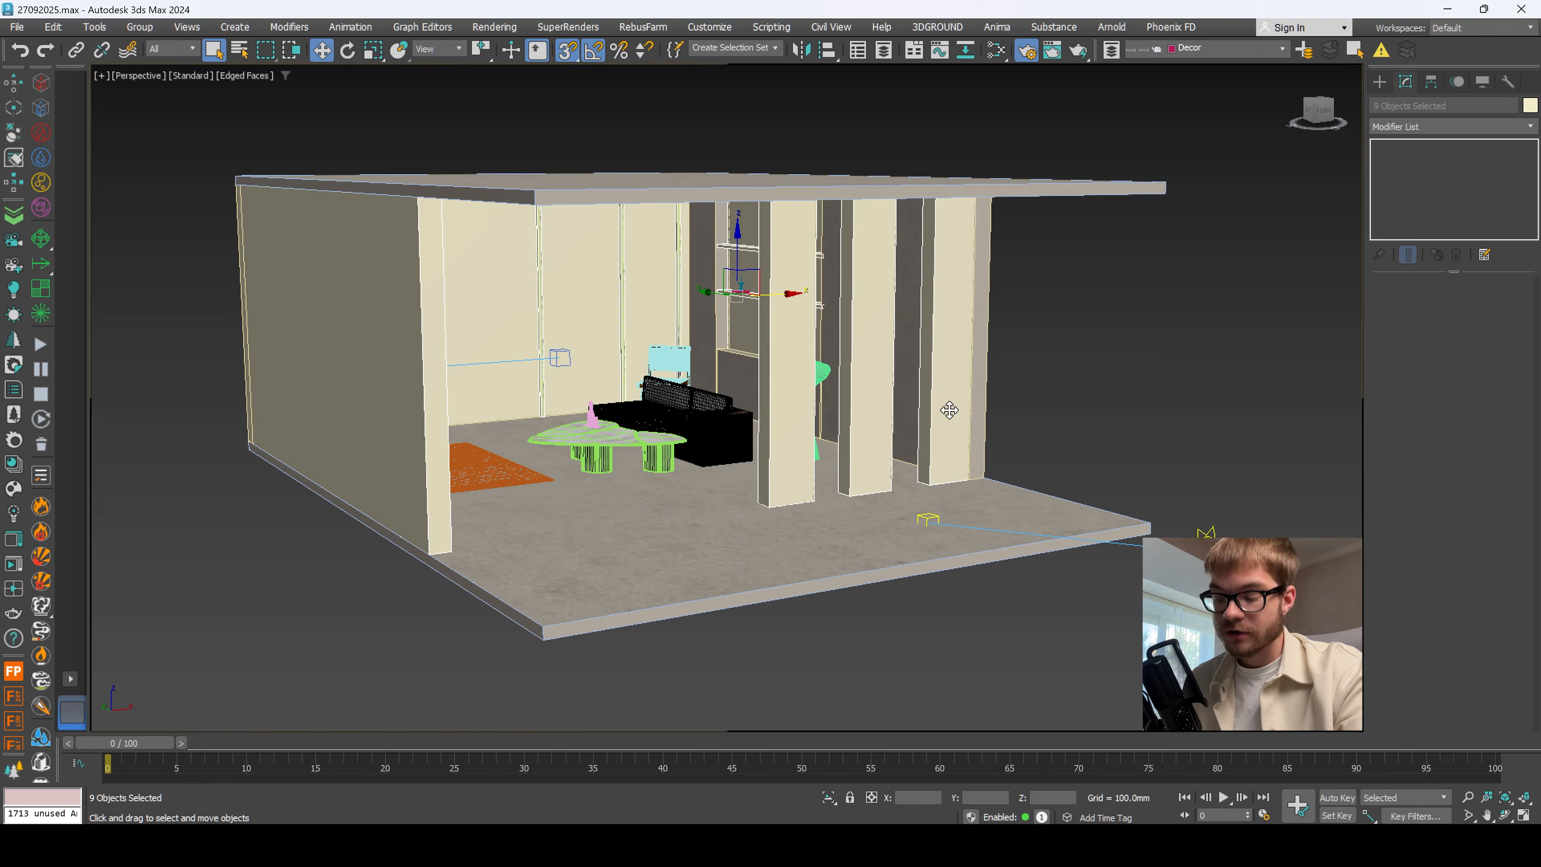
key("m")
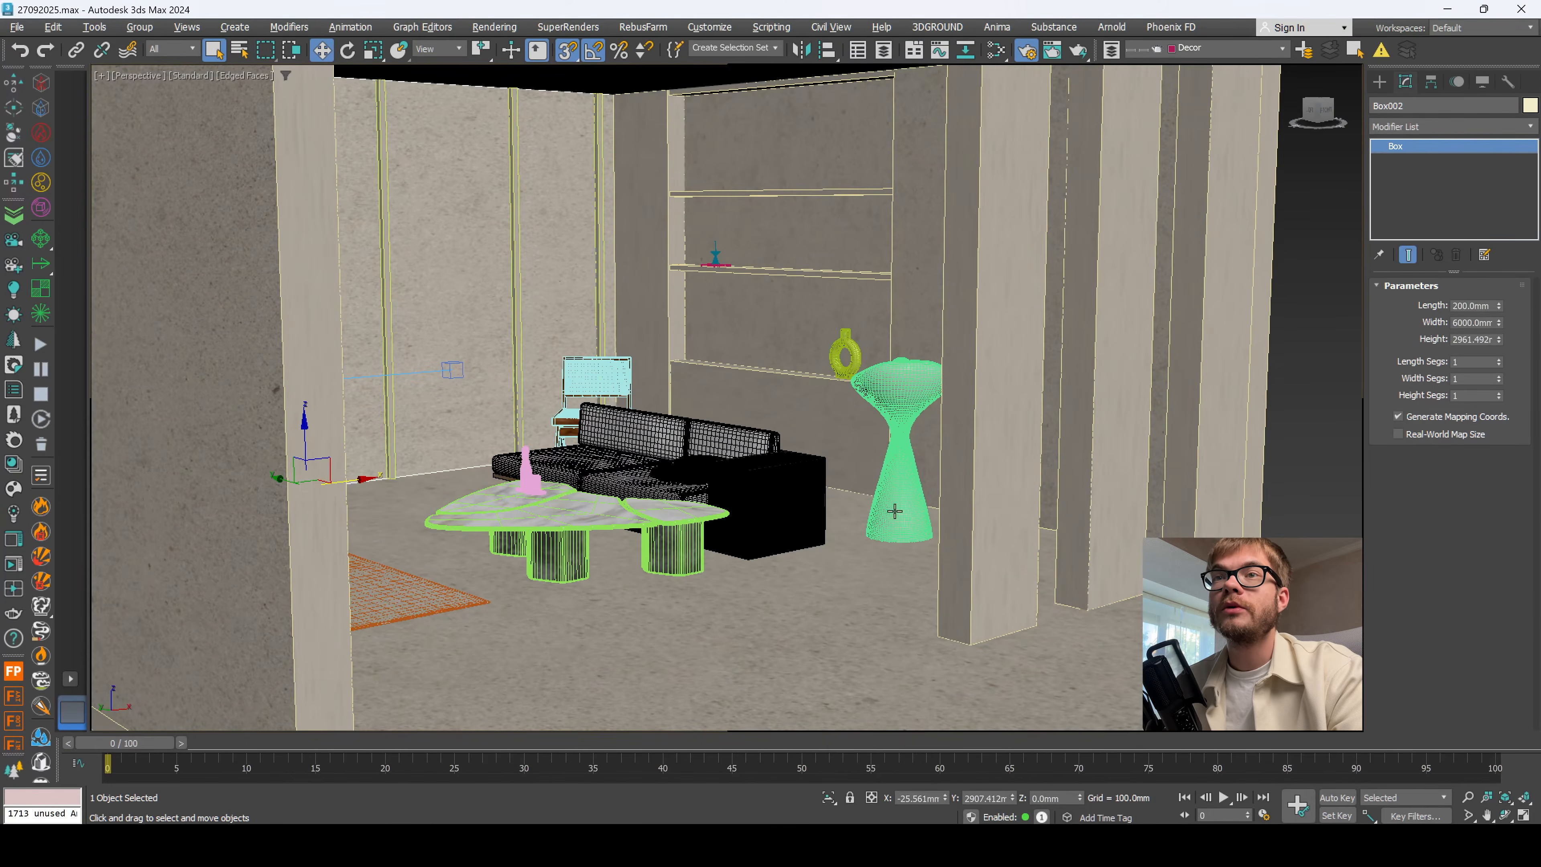
Step: Show the Corona camera view full size without edged faces, turn snapping off and start an interactive render
key("alt+w")
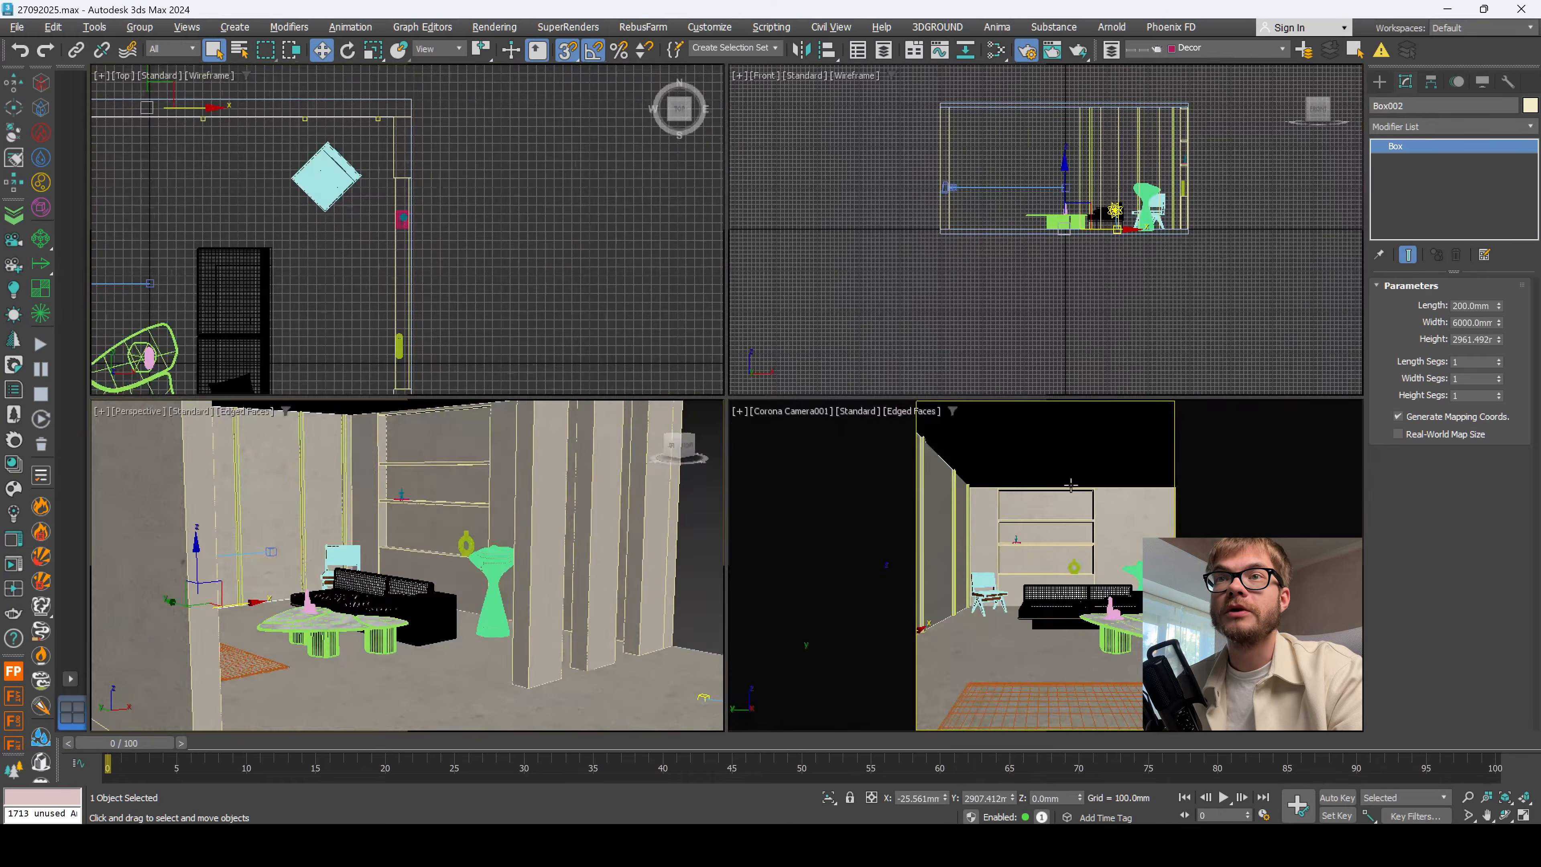
right_click(895, 511)
key("alt+w")
key("s")
key("q")
key("F4")
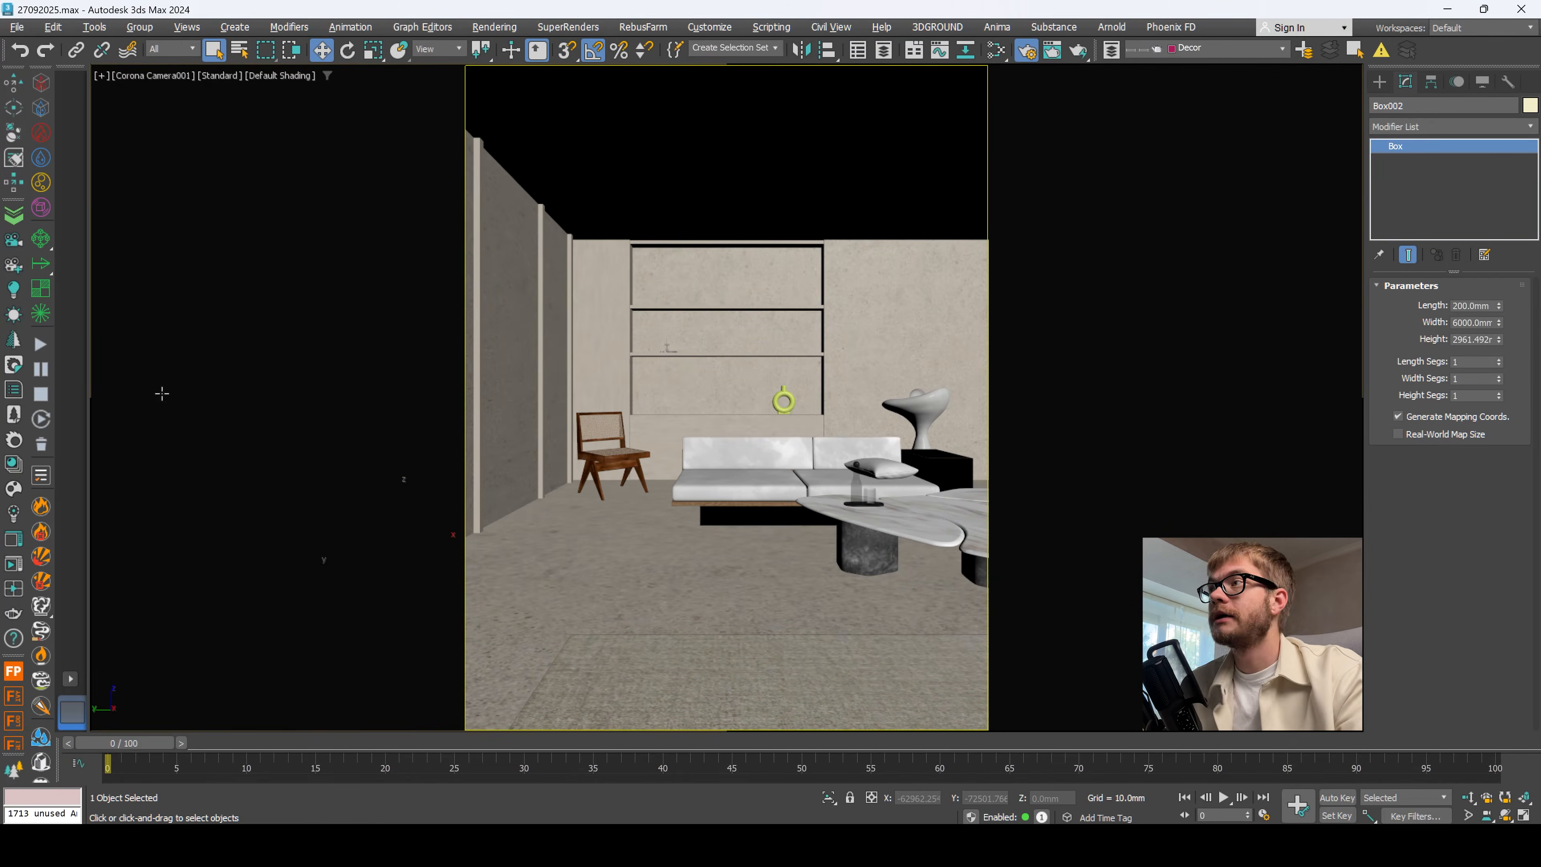
left_click(12, 546)
left_click(1086, 189)
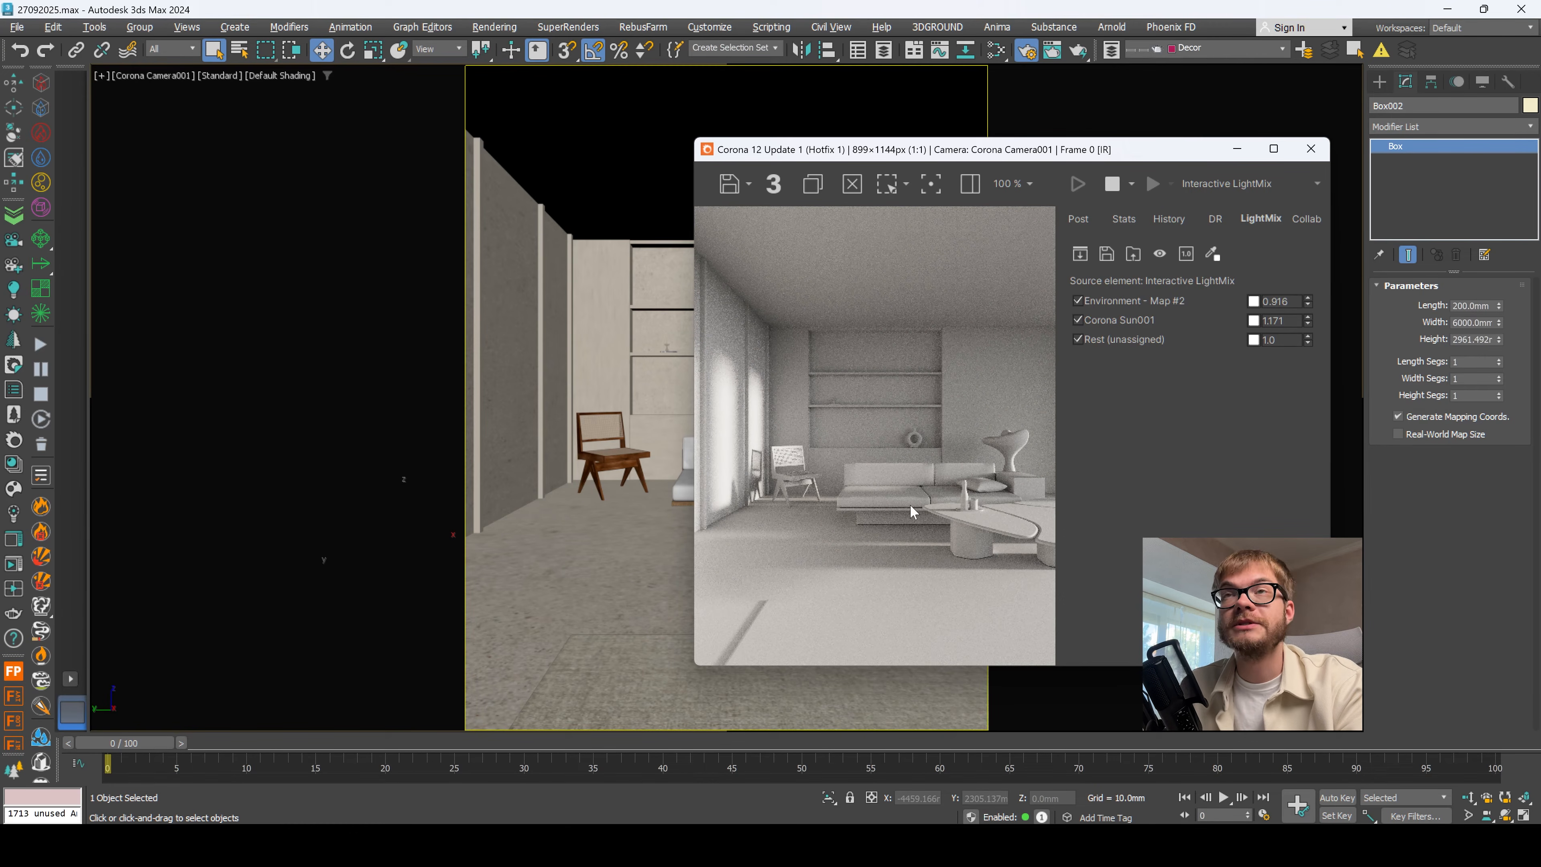
Step: Turn off the material override in the Corona render setup so the interactive render uses the scene materials
left_click(1031, 53)
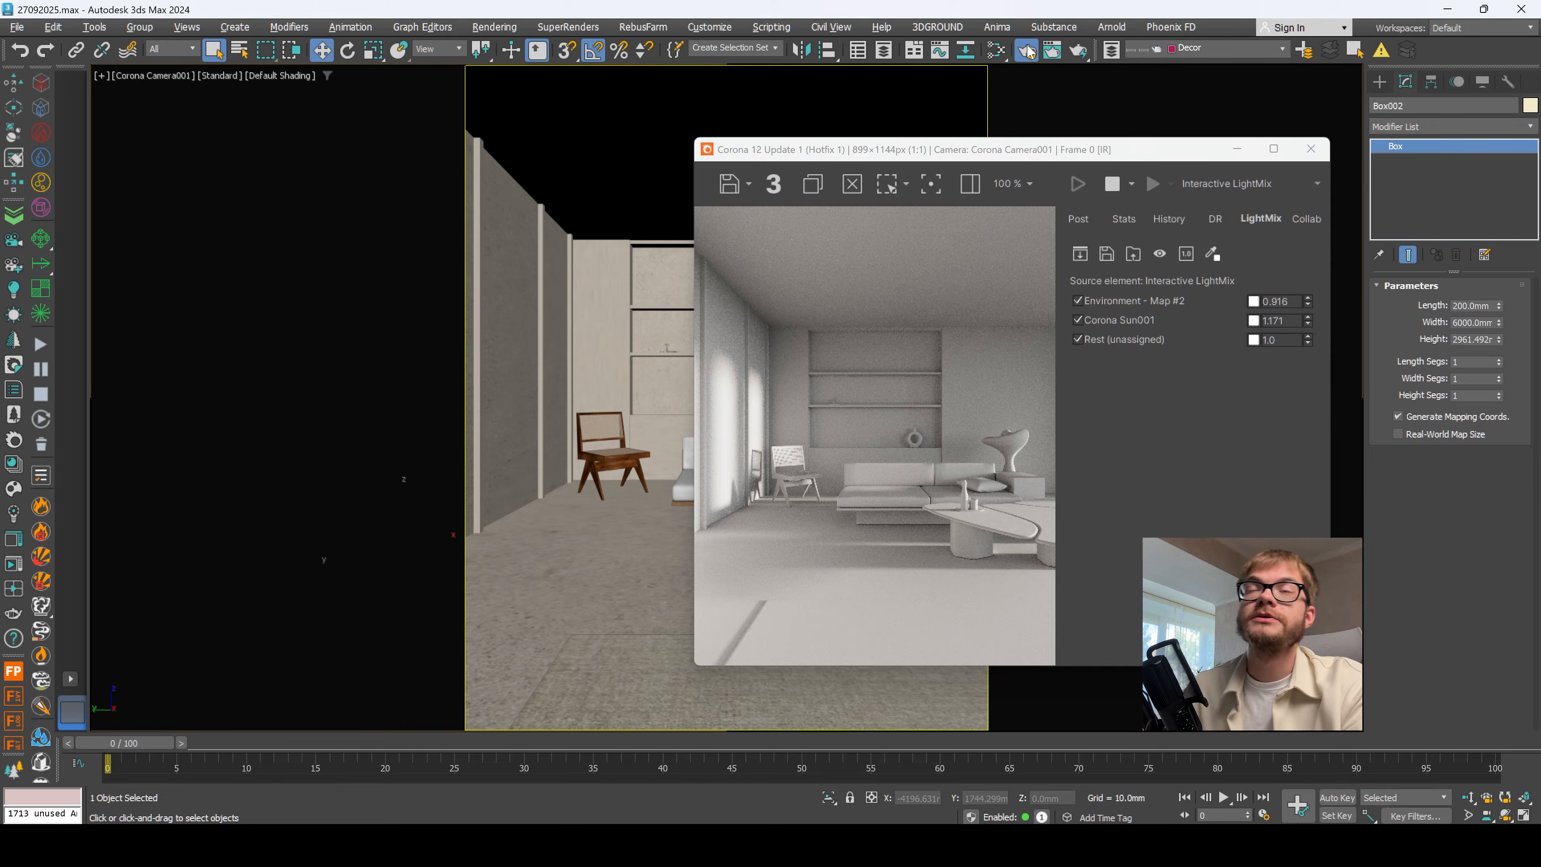
left_click(1024, 66)
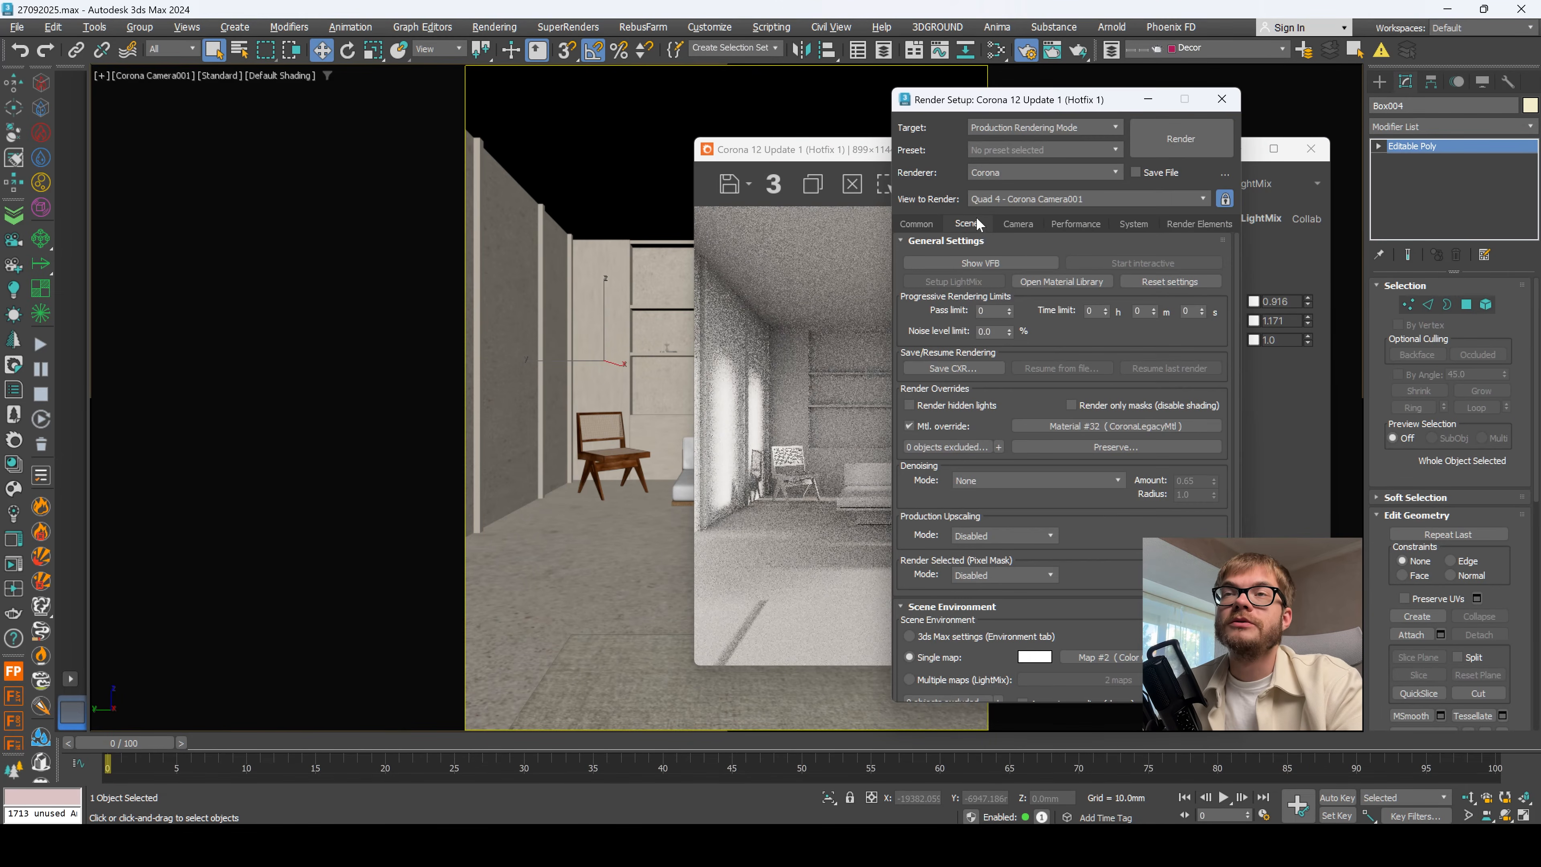
left_click(911, 428)
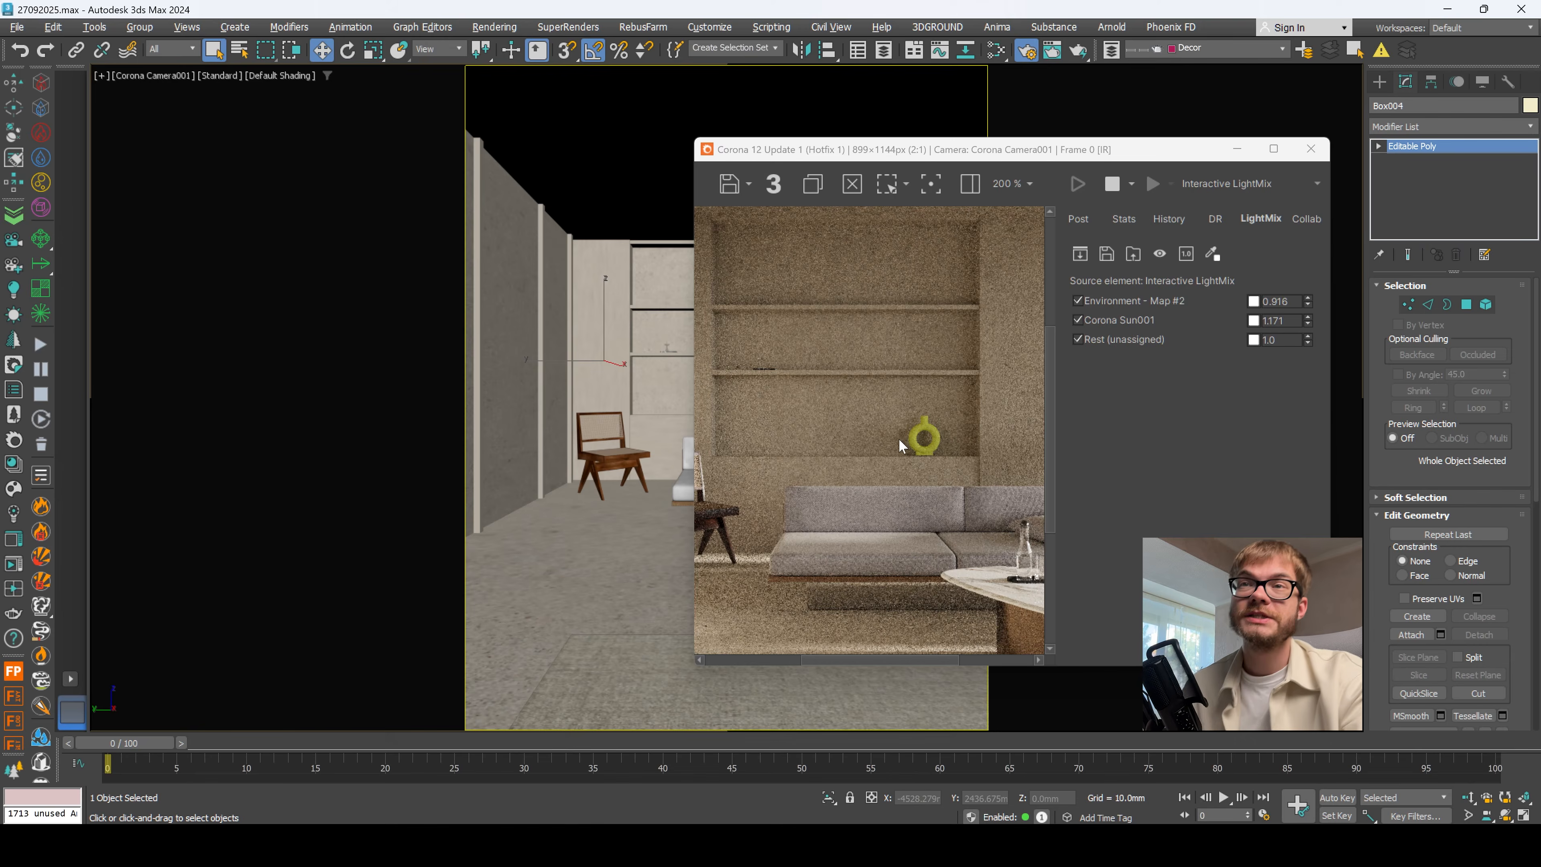
scroll(898, 438, "down", 1)
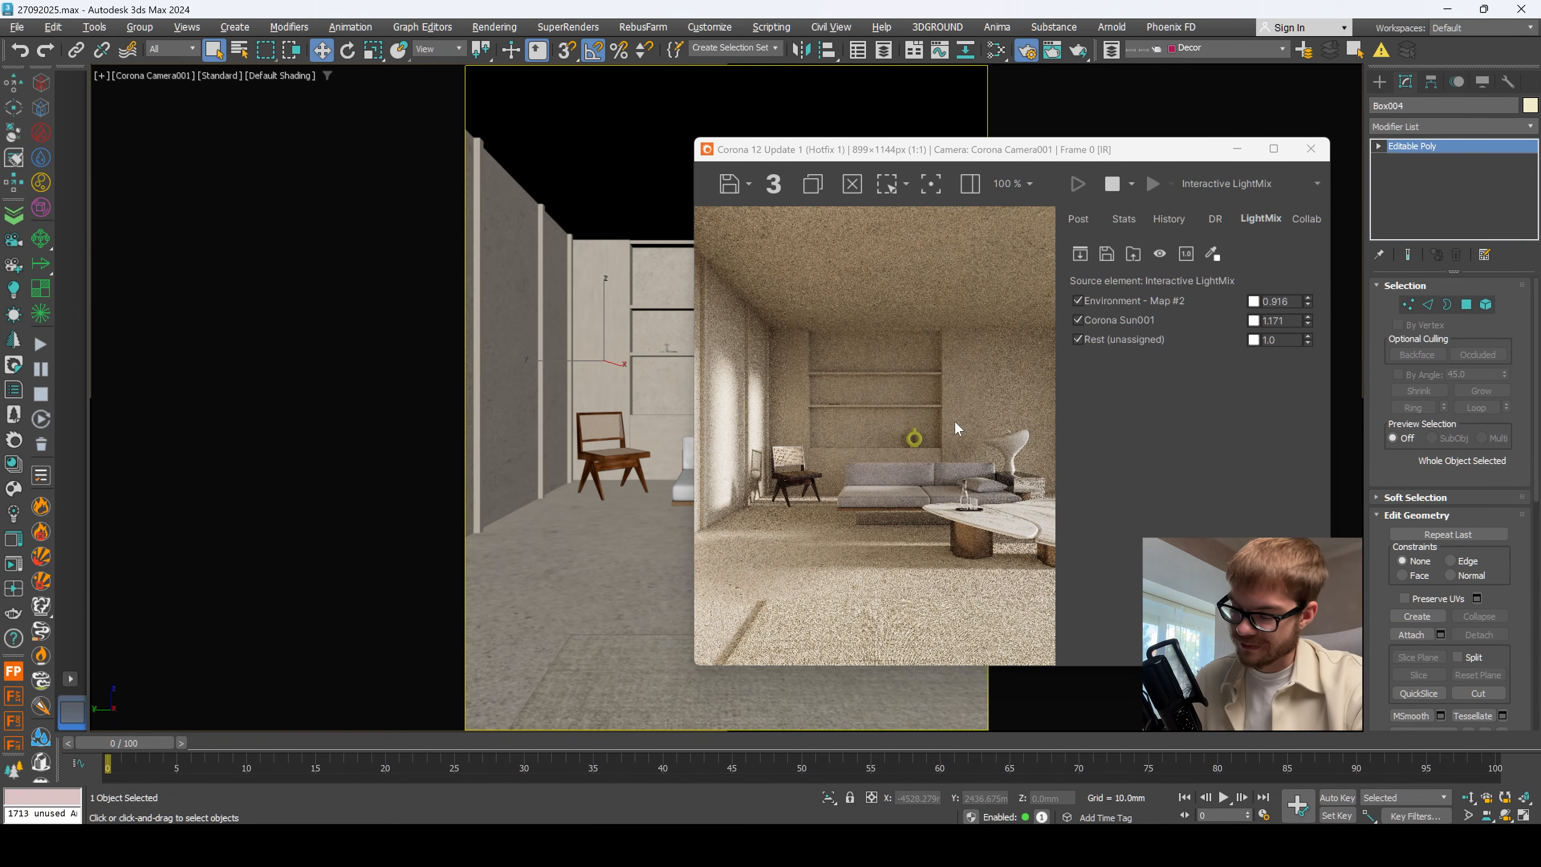
Step: Create a CoronaLegacyMtl in View2 and assign it to the round vase on the back-wall shelf
key("m")
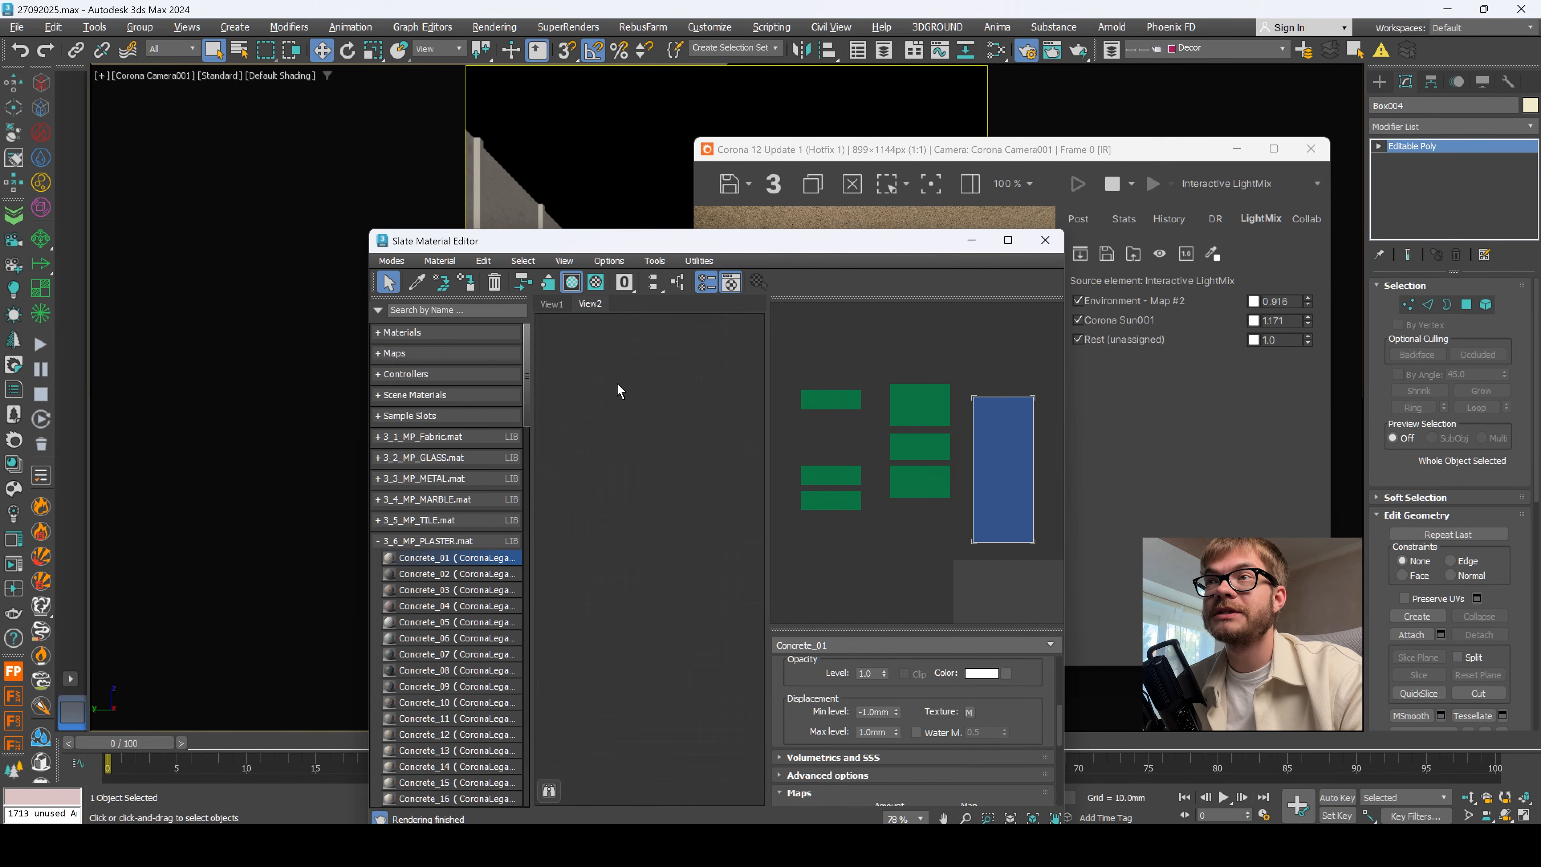
right_click(620, 392)
mouse_move(641, 395)
mouse_move(819, 431)
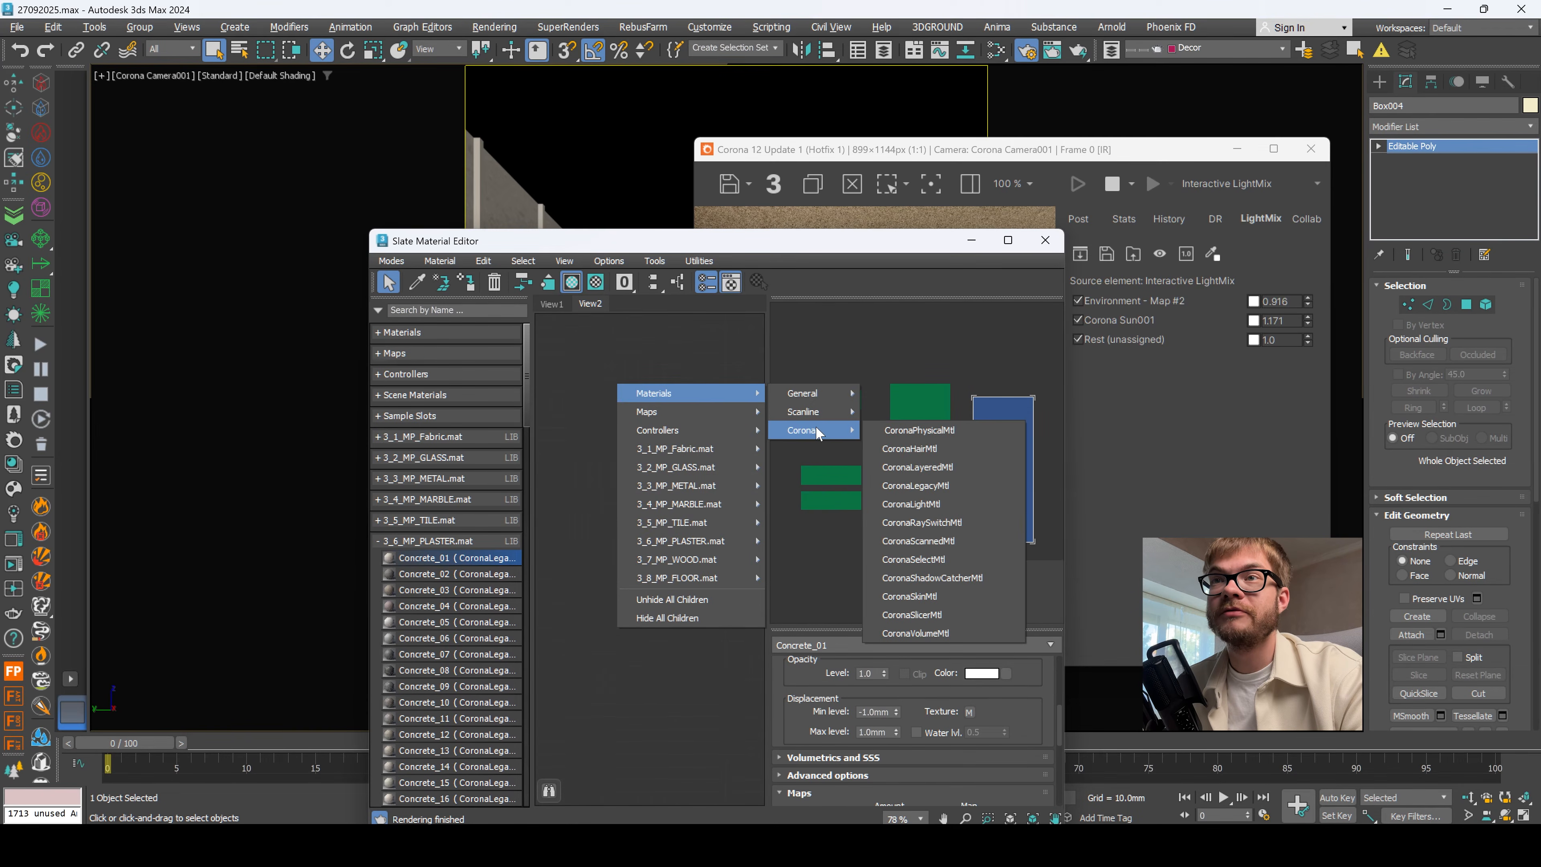
left_click(911, 486)
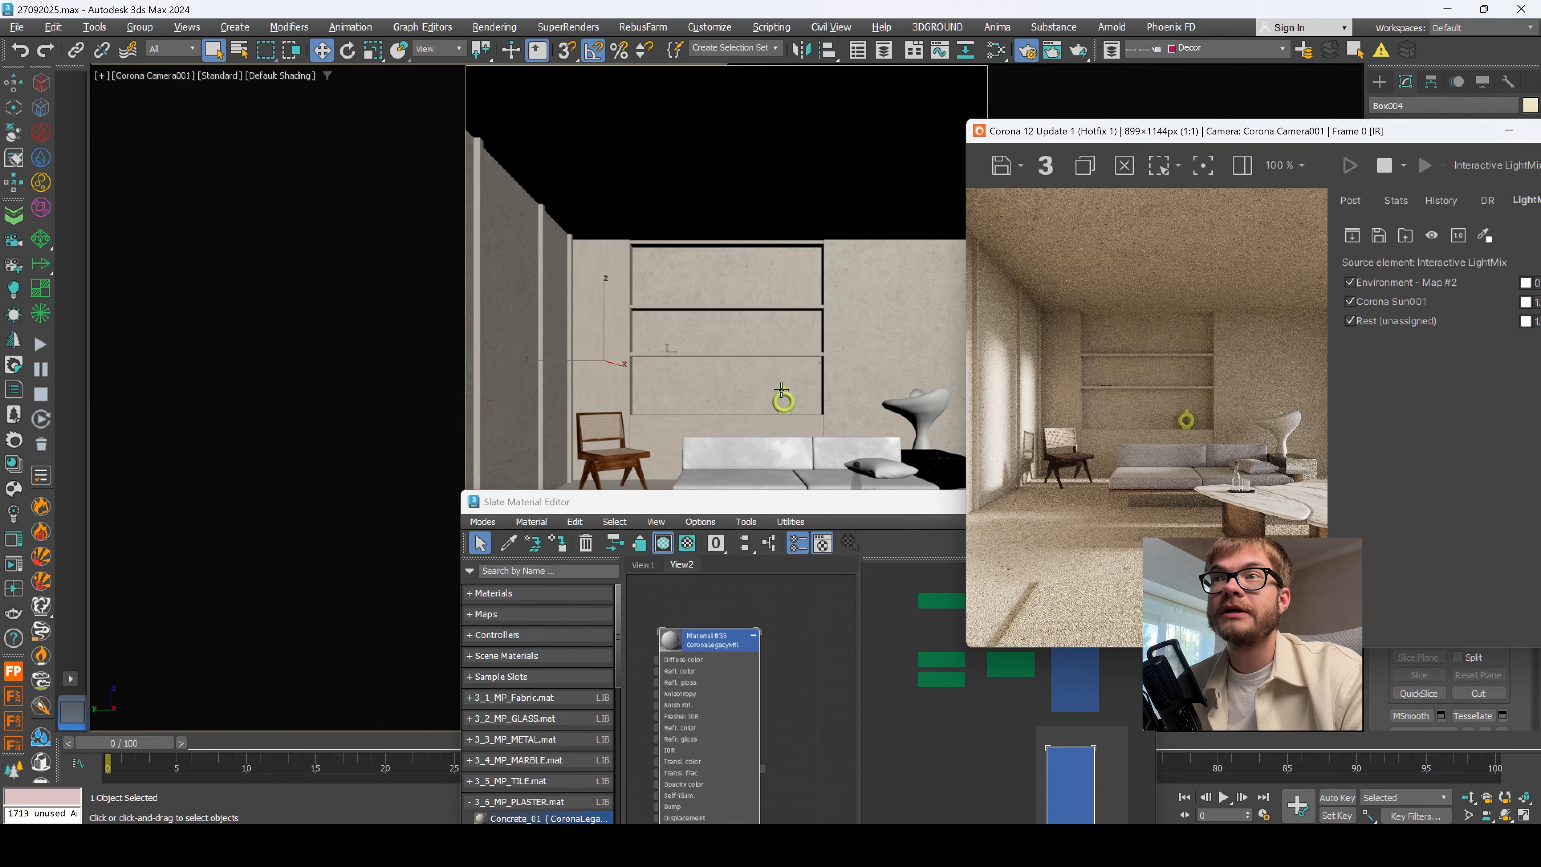
left_click(784, 390)
left_click(701, 635)
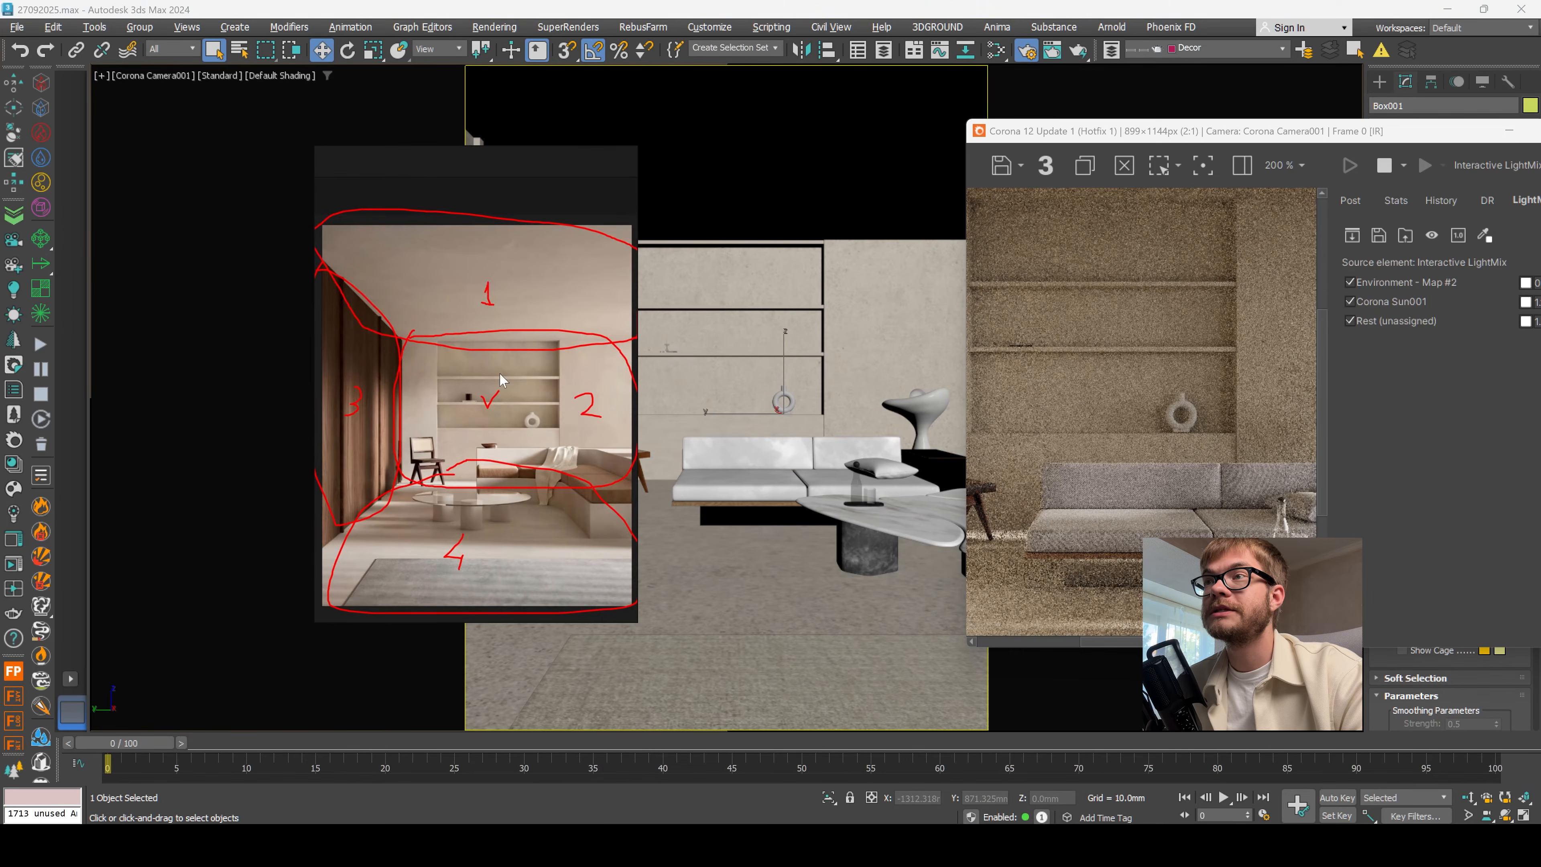
Step: Compare the interactive render with the annotated reference image, checking the back wall and shelving materials
left_click_drag(1102, 131, 774, 118)
left_click_drag(512, 153, 286, 206)
left_click(357, 208)
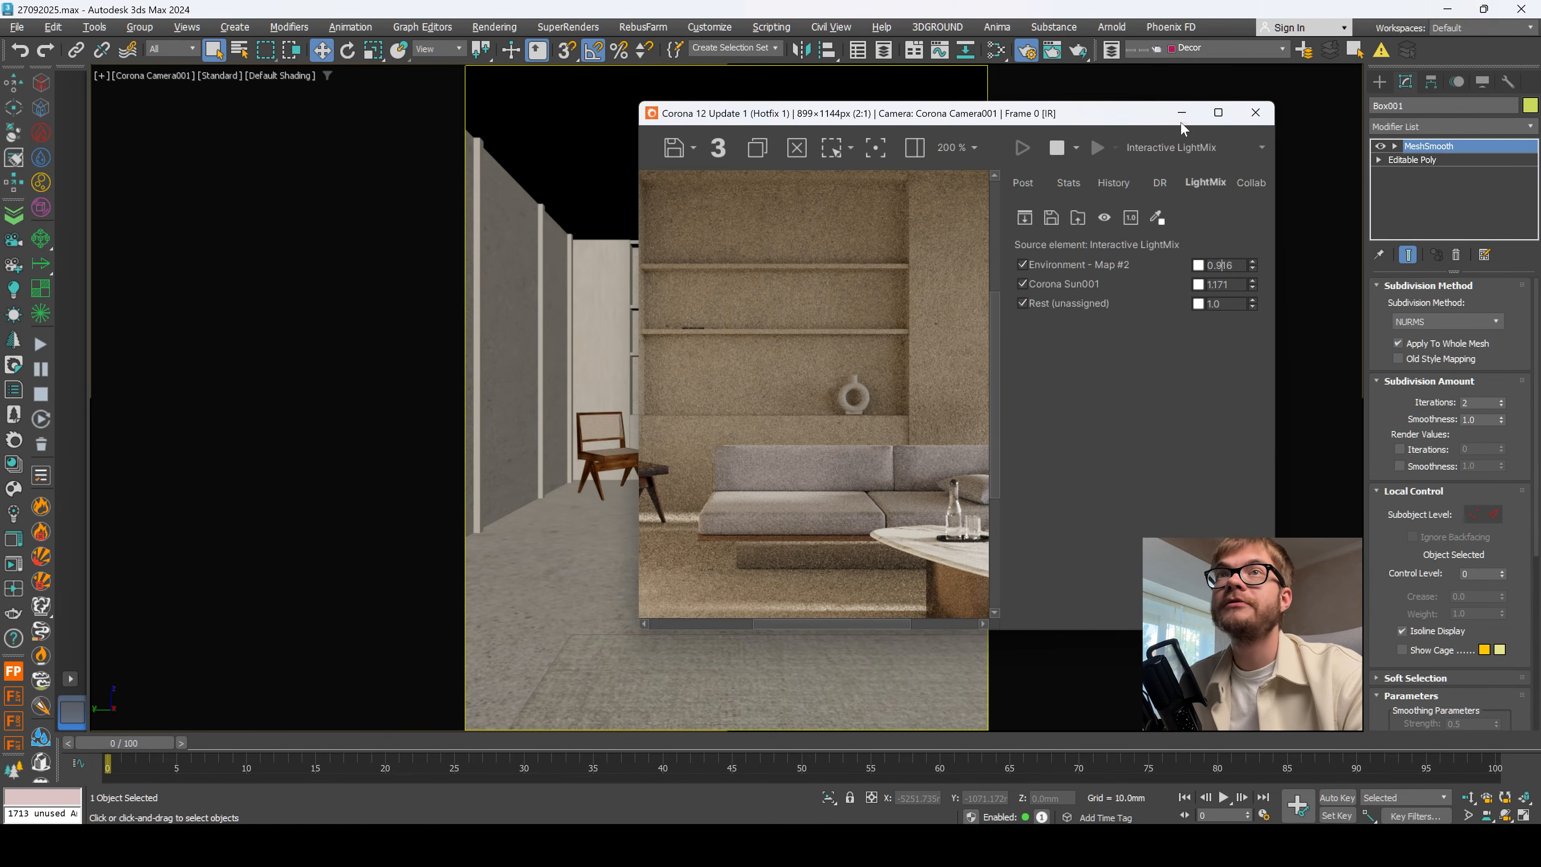
left_click(1181, 112)
left_click(879, 305)
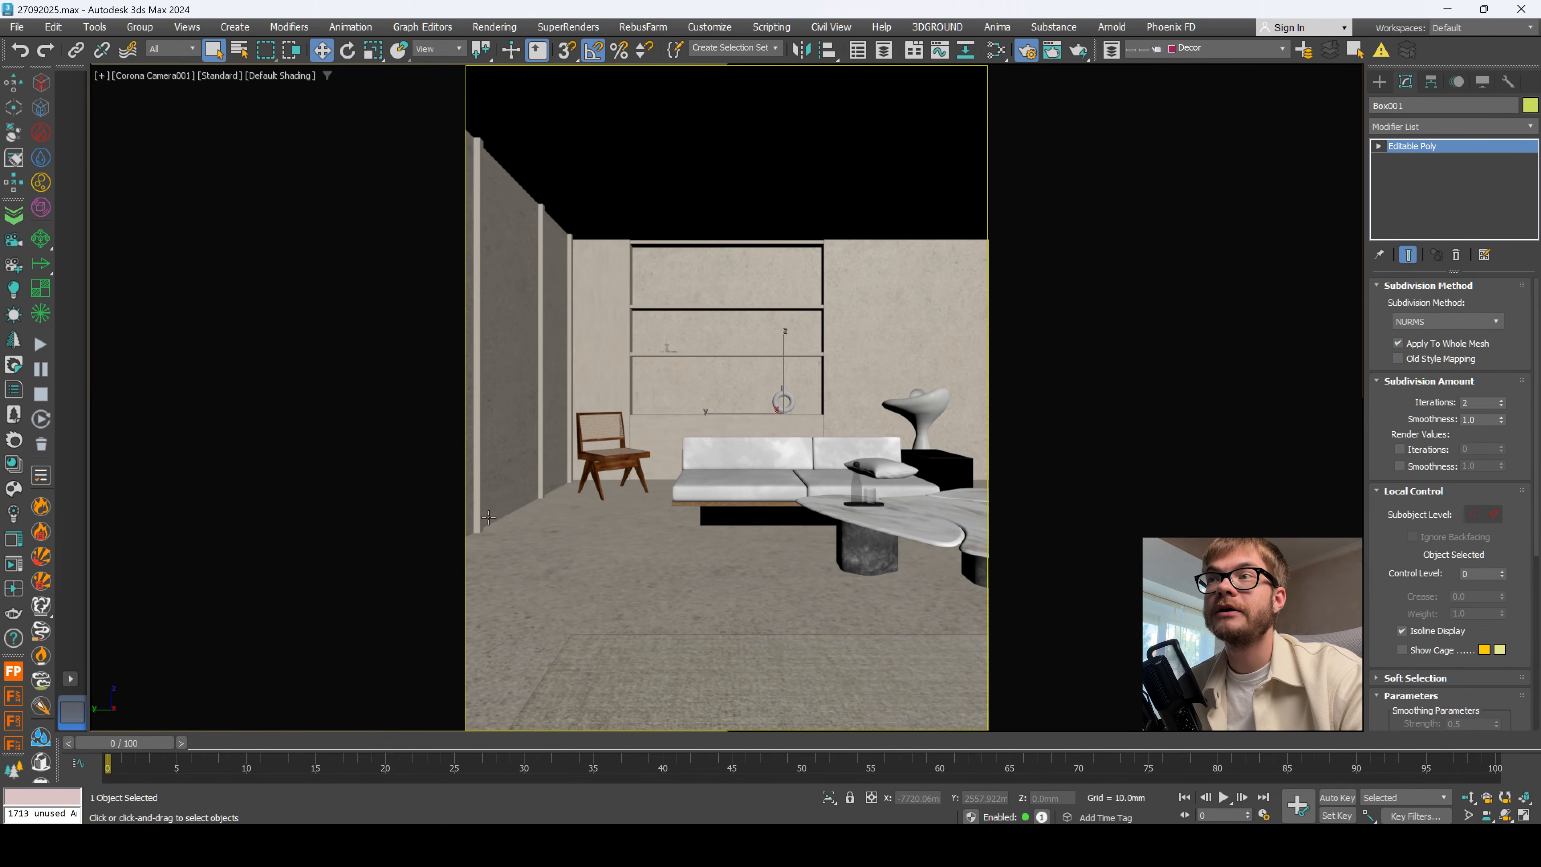
Step: Apply a UVW Map modifier to the ceiling slab with box mapping and 2000 mm length, width and height
key("alt+w")
middle_click(378, 522)
key("alt+w")
scroll(703, 468, "down", 4)
middle_click_drag(732, 478, 686, 534, "alt")
left_click(849, 383)
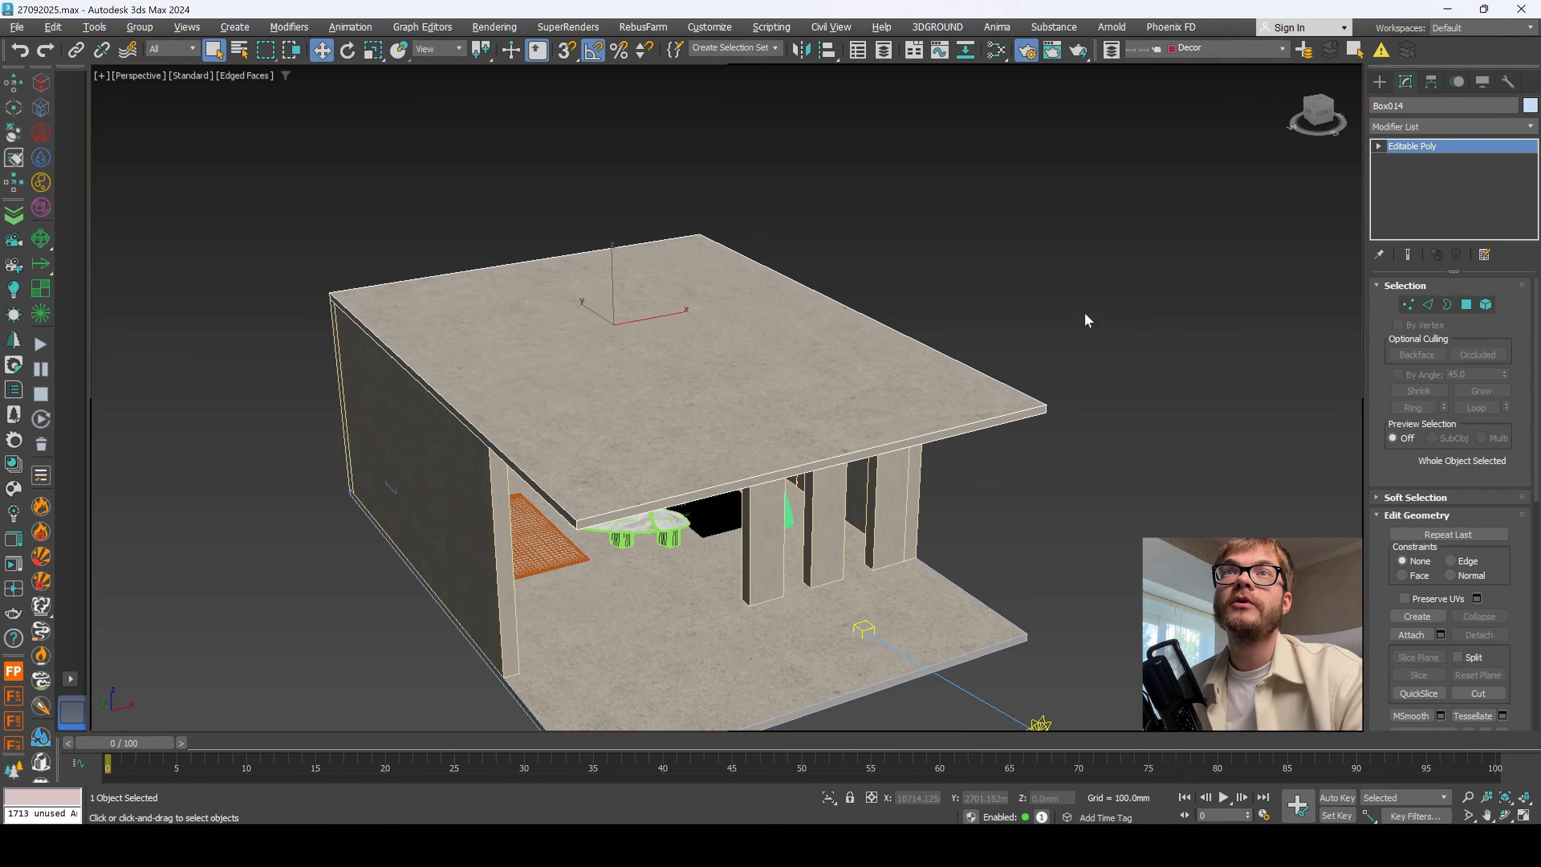
middle_click_drag(1139, 294, 1081, 382, "alt")
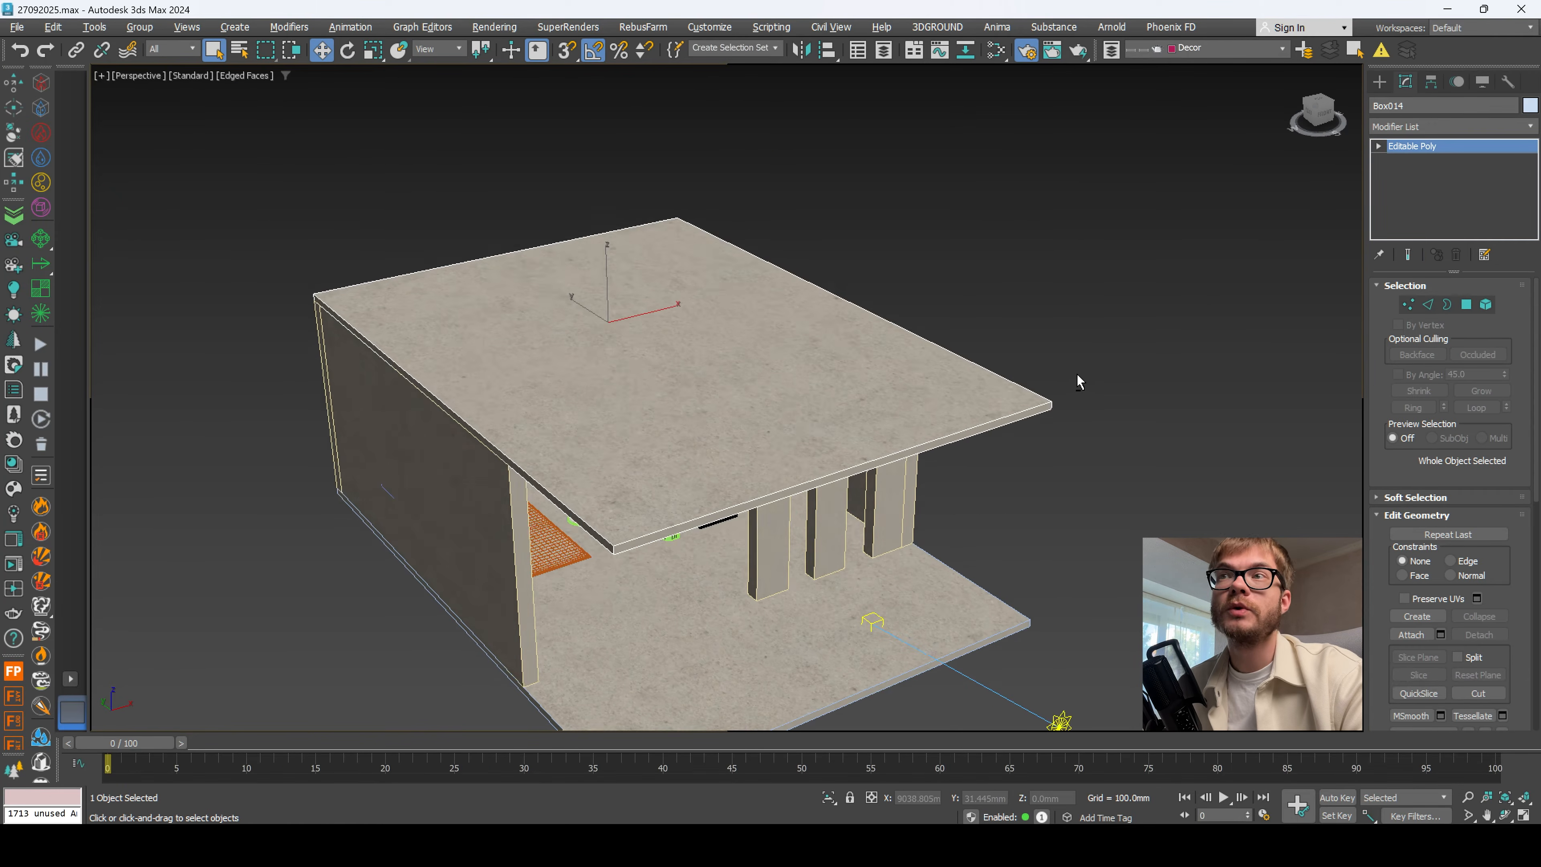
left_click(1490, 125)
type("uv")
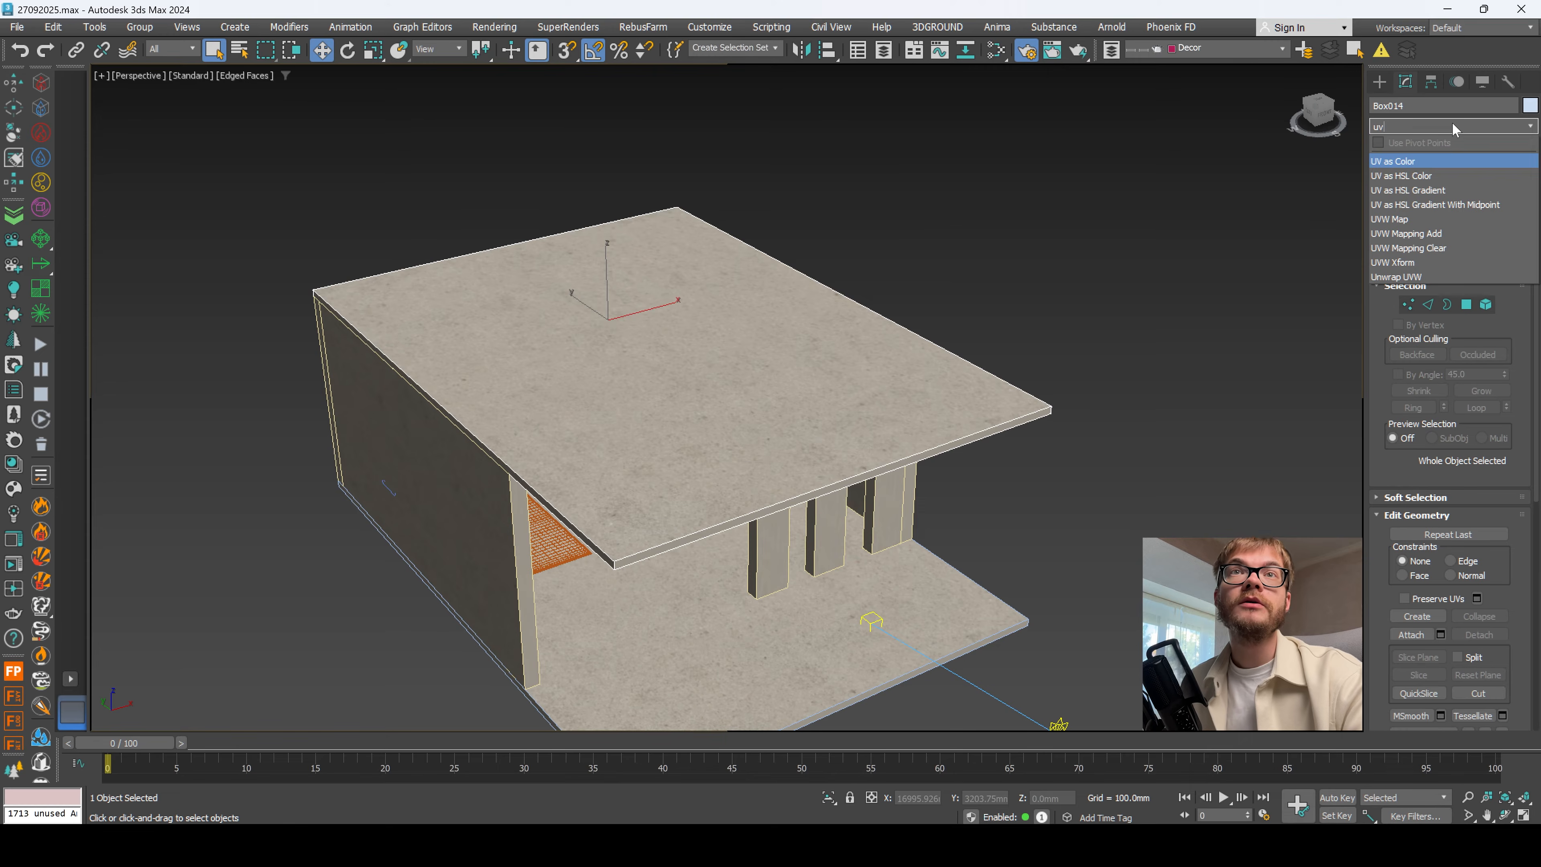
left_click(1414, 219)
left_click(1433, 378)
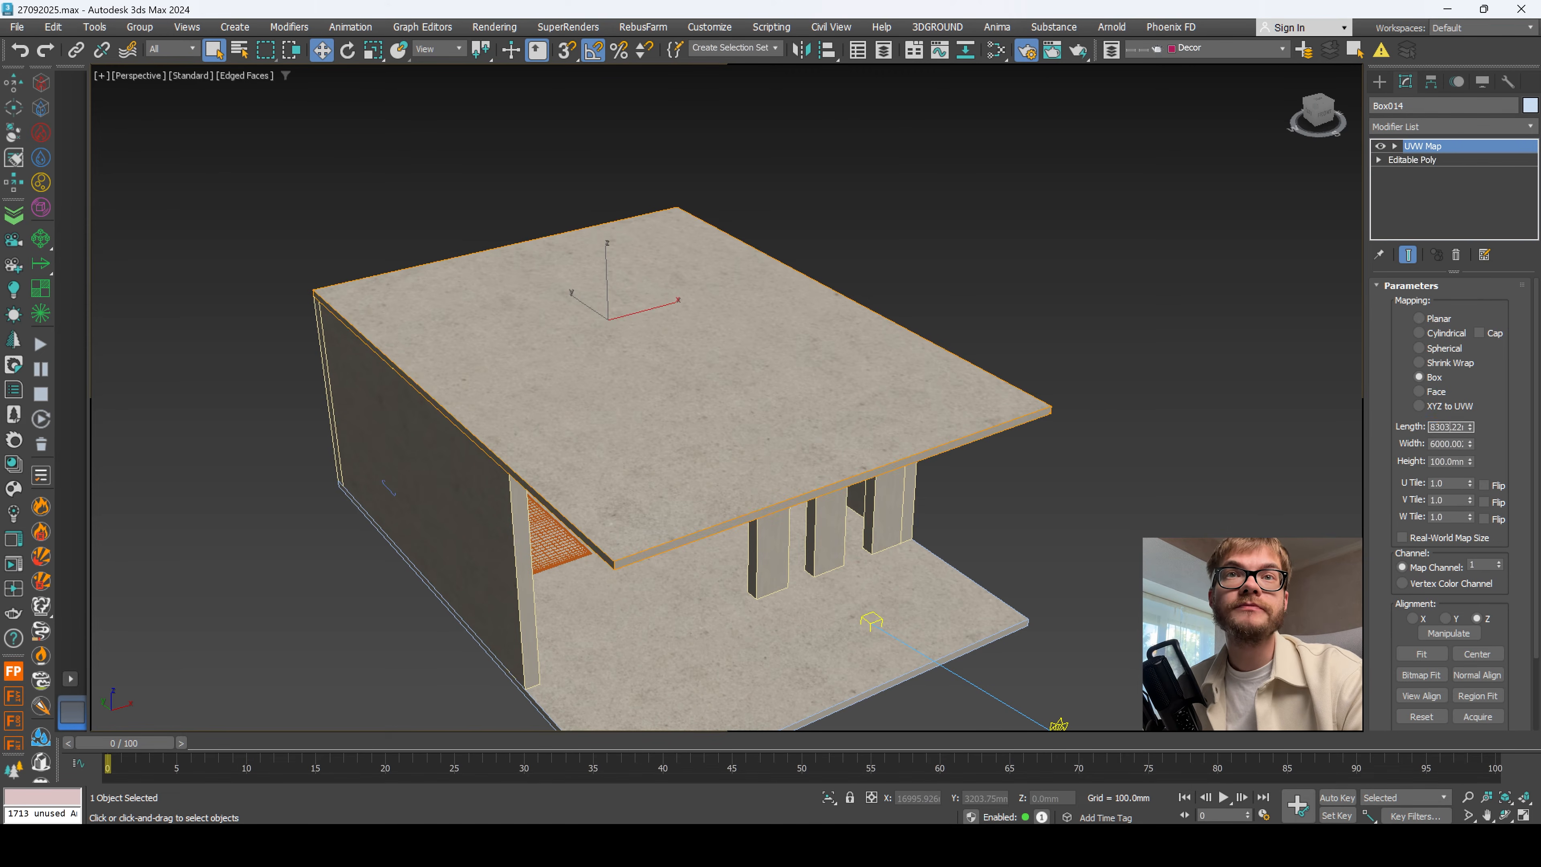
key("Tab")
type("2000")
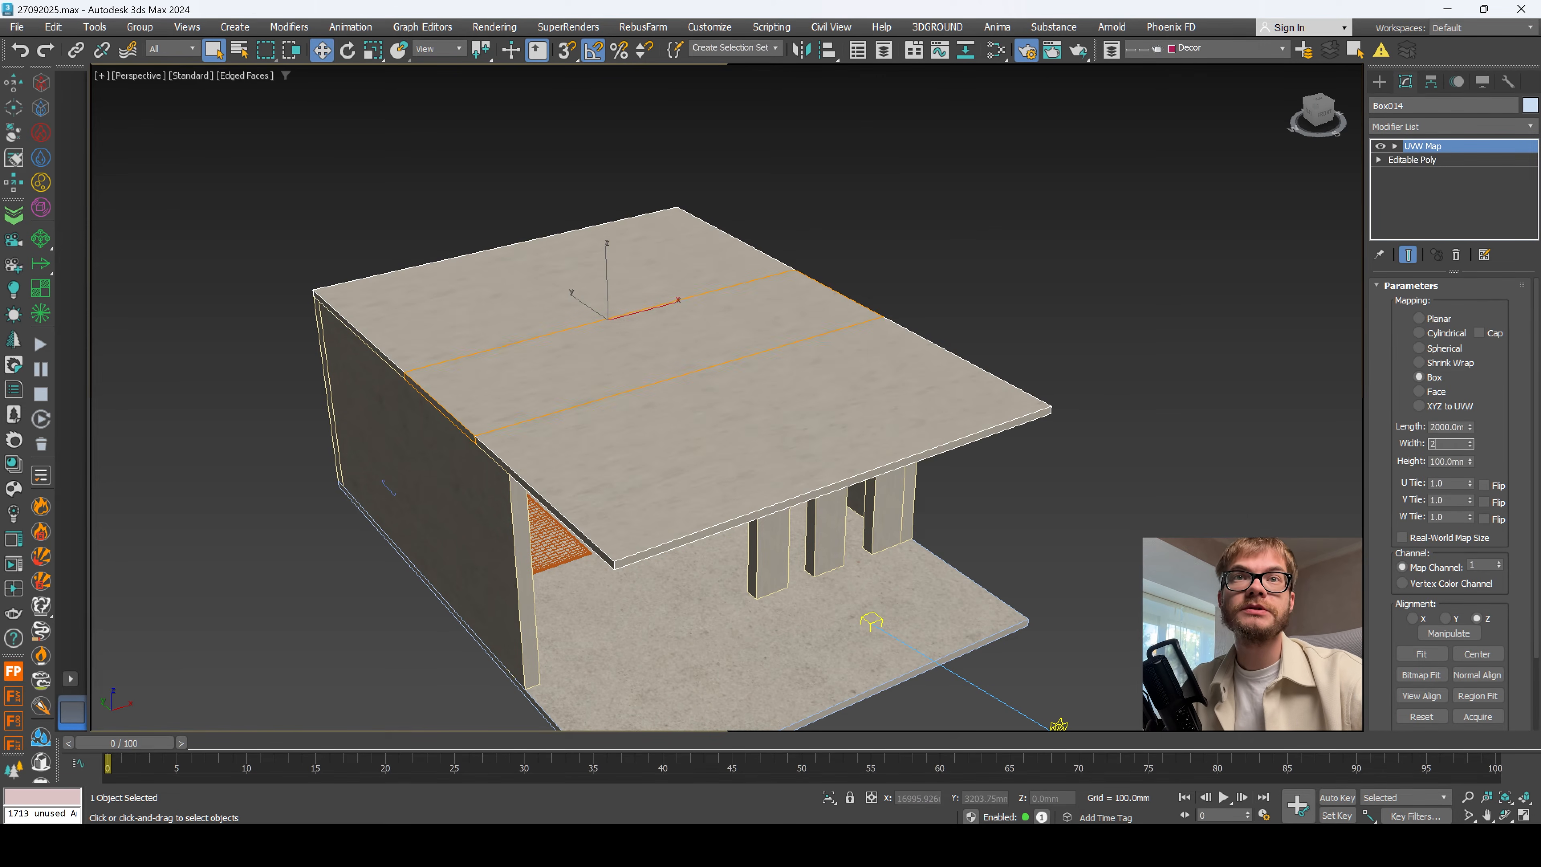
key("Tab")
type("200")
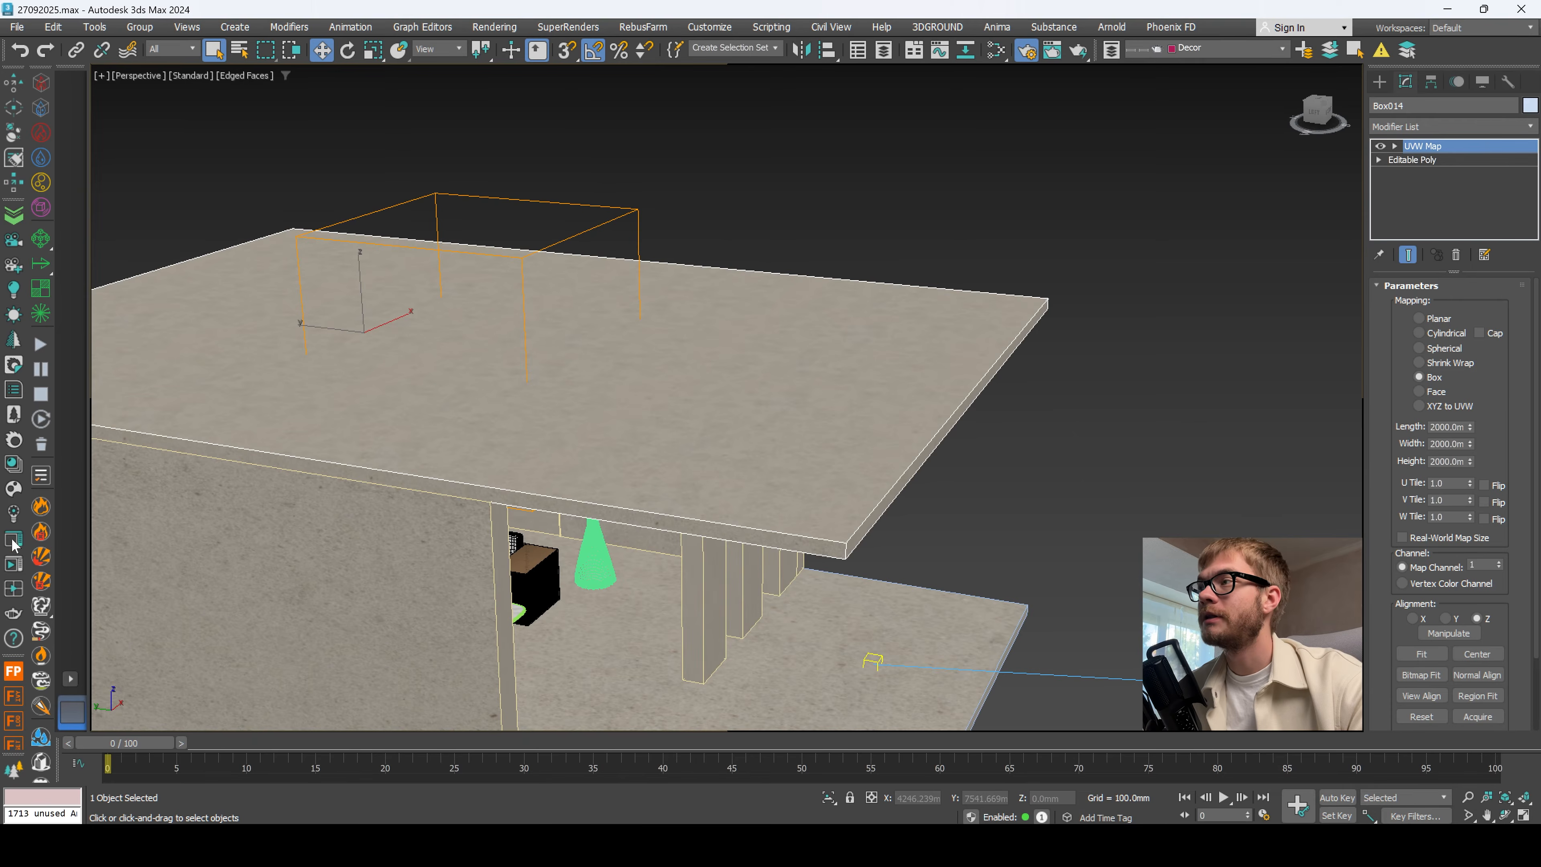
Step: Hide the Ceiling layer to expose the walls in the perspective view
left_click(13, 543)
middle_click_drag(695, 335, 767, 415)
scroll(767, 416, "up", 2)
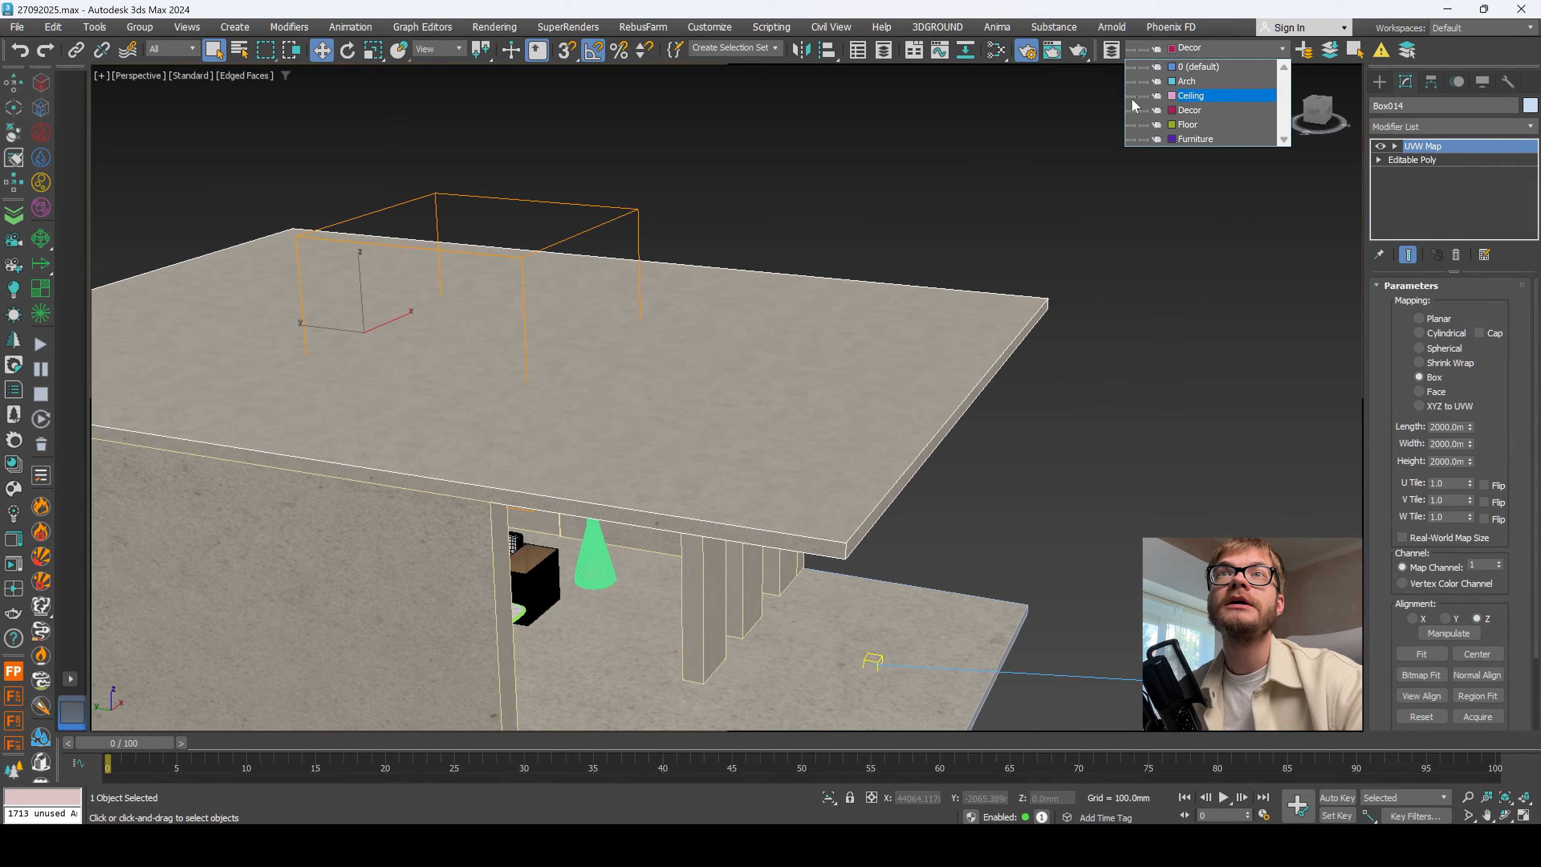
left_click(1132, 97)
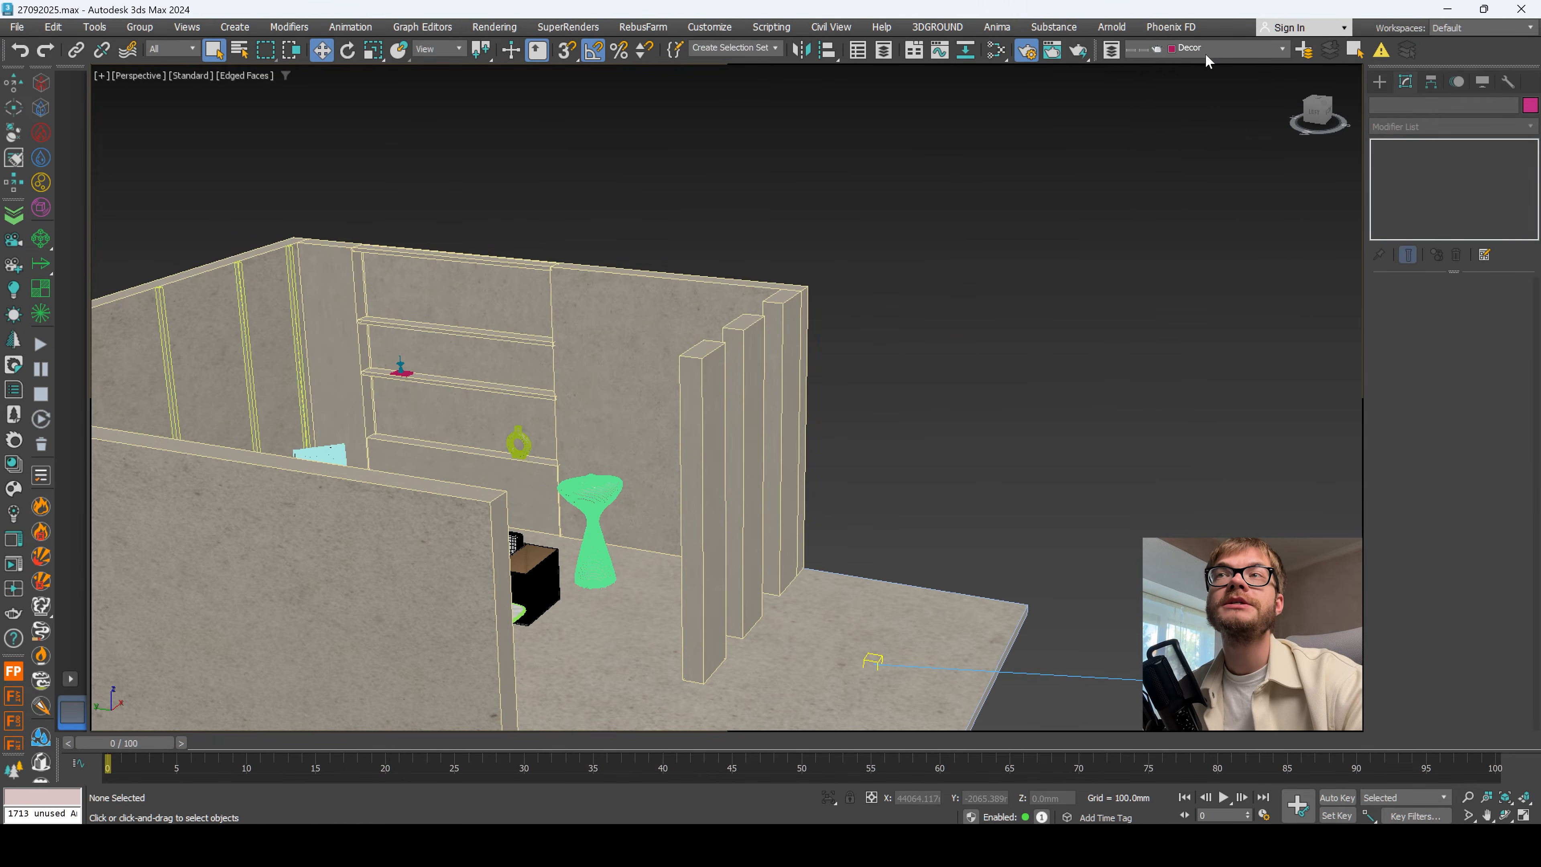
Step: Attach the shelving wall pieces, adjoining walls and open-side columns to the plain back wall section
middle_click_drag(850, 308, 986, 453, "alt")
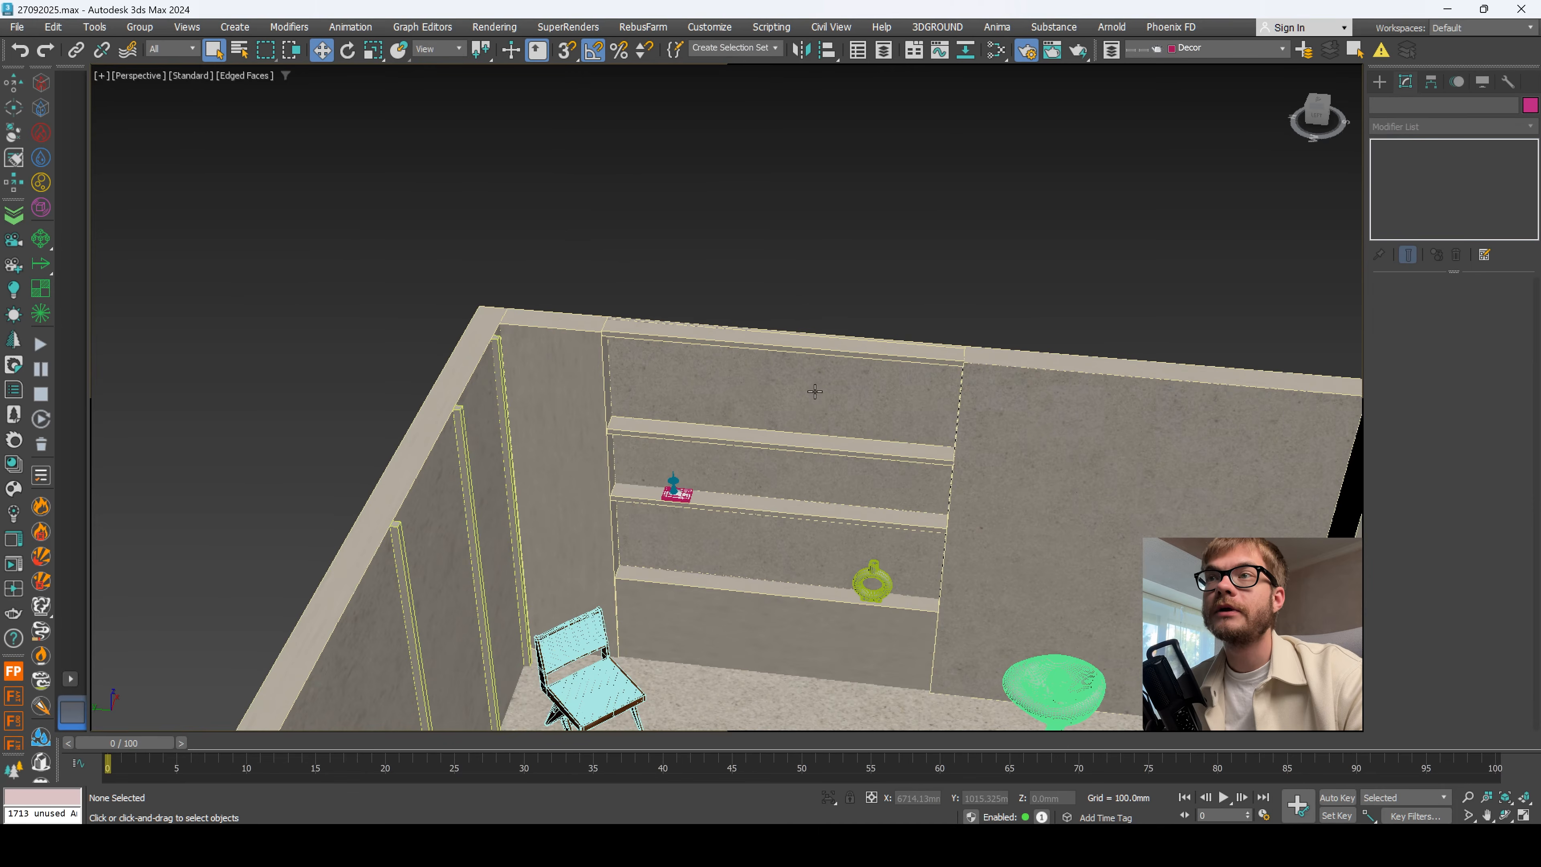
left_click(1040, 430)
middle_click_drag(1129, 523, 995, 428)
left_click(1411, 635)
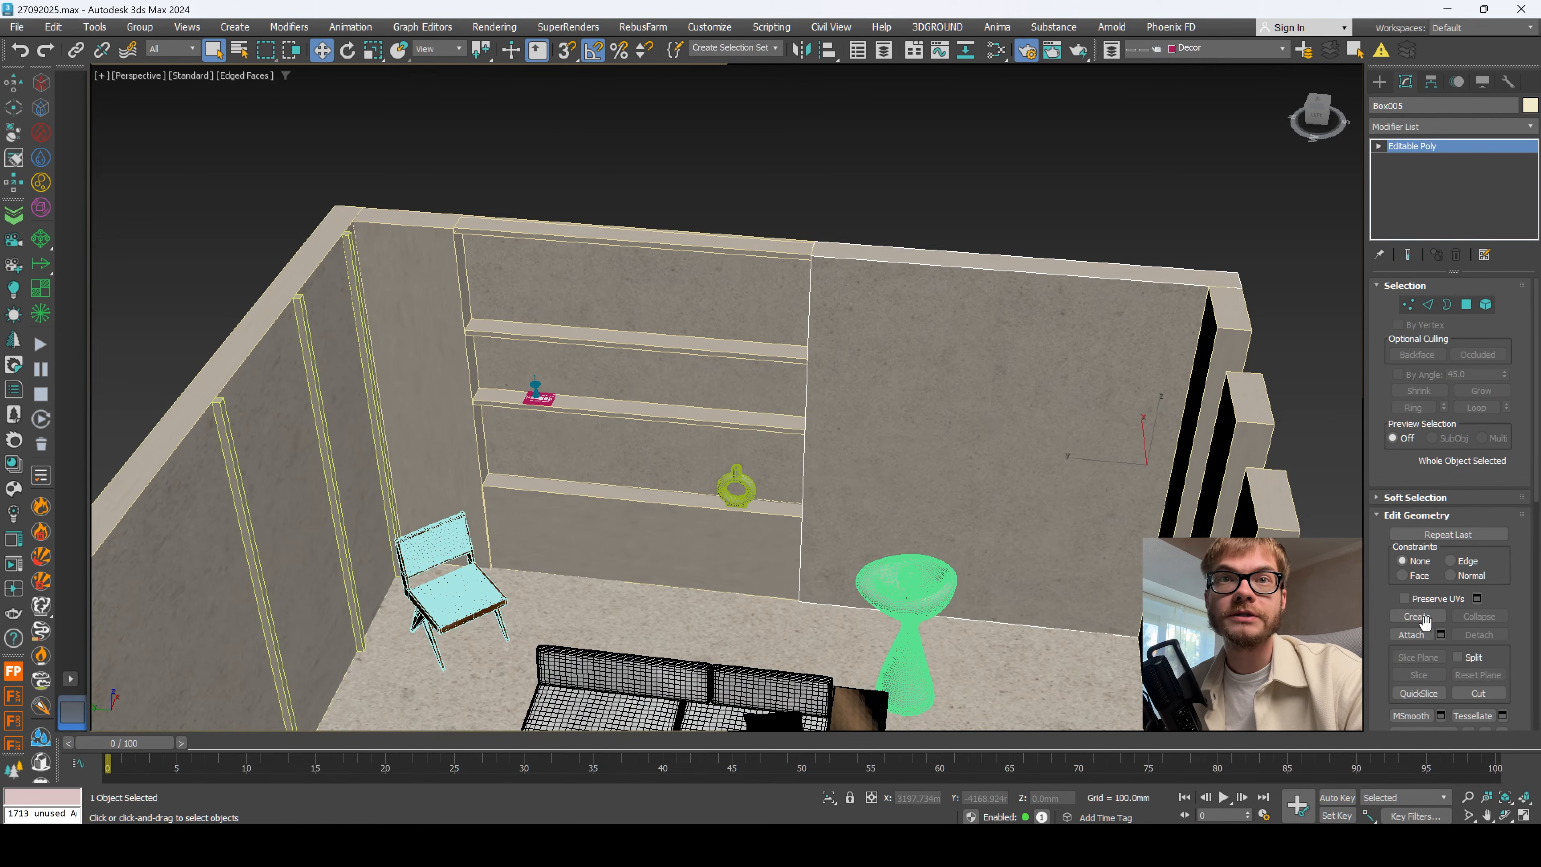
key("F3")
left_click(800, 262)
key("F3")
middle_click_drag(797, 281, 614, 295, "alt")
scroll(723, 386, "down", 3)
left_click(613, 287)
left_click(578, 397)
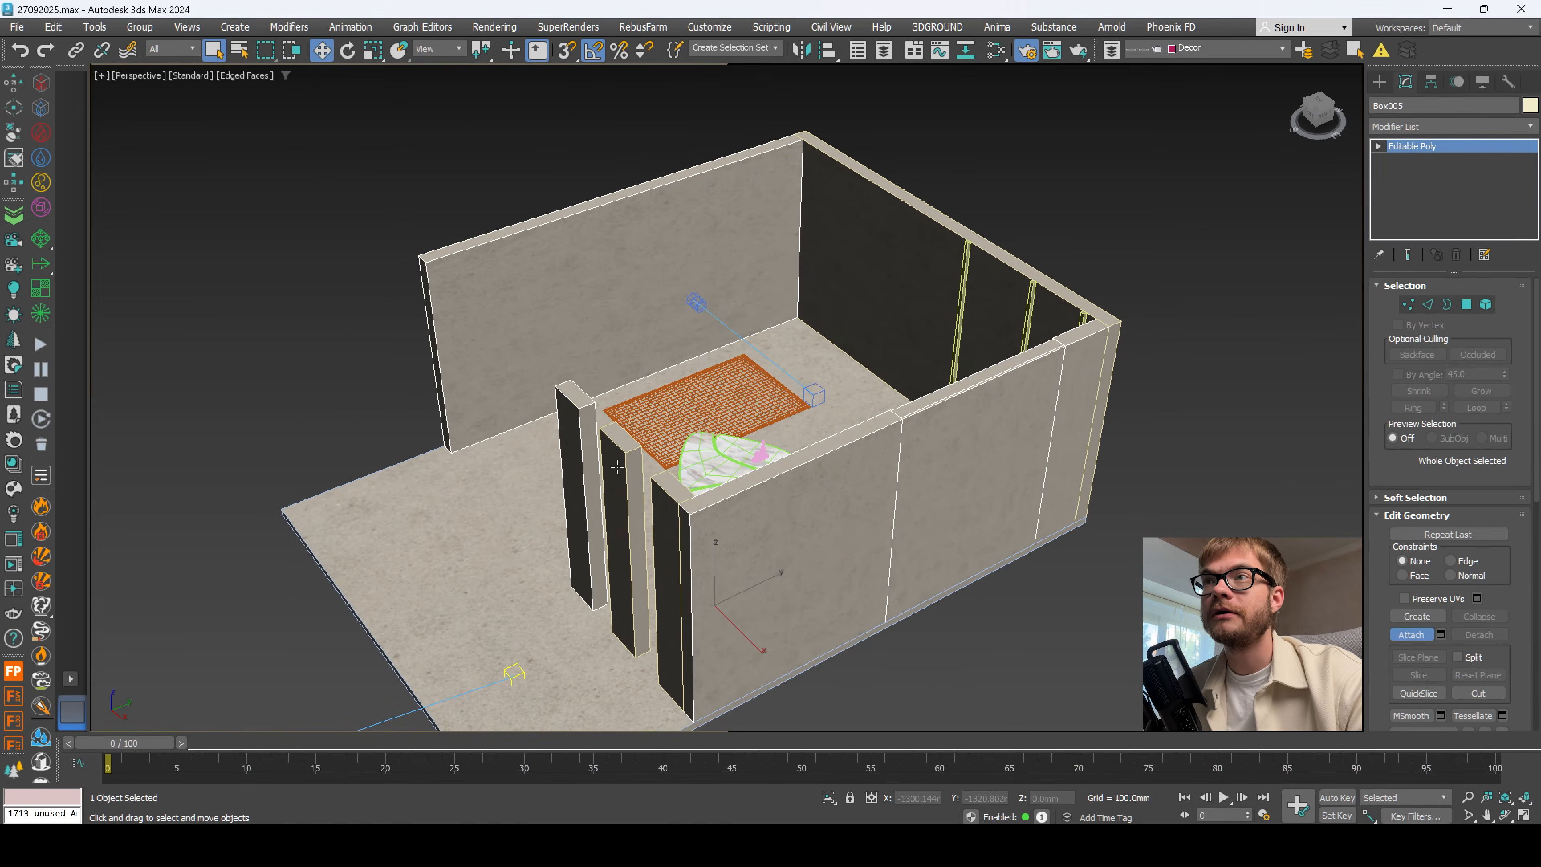
Step: Add a UVW Map modifier to the attached walls with box mapping and 2000 mm length, width and height
left_click(1411, 82)
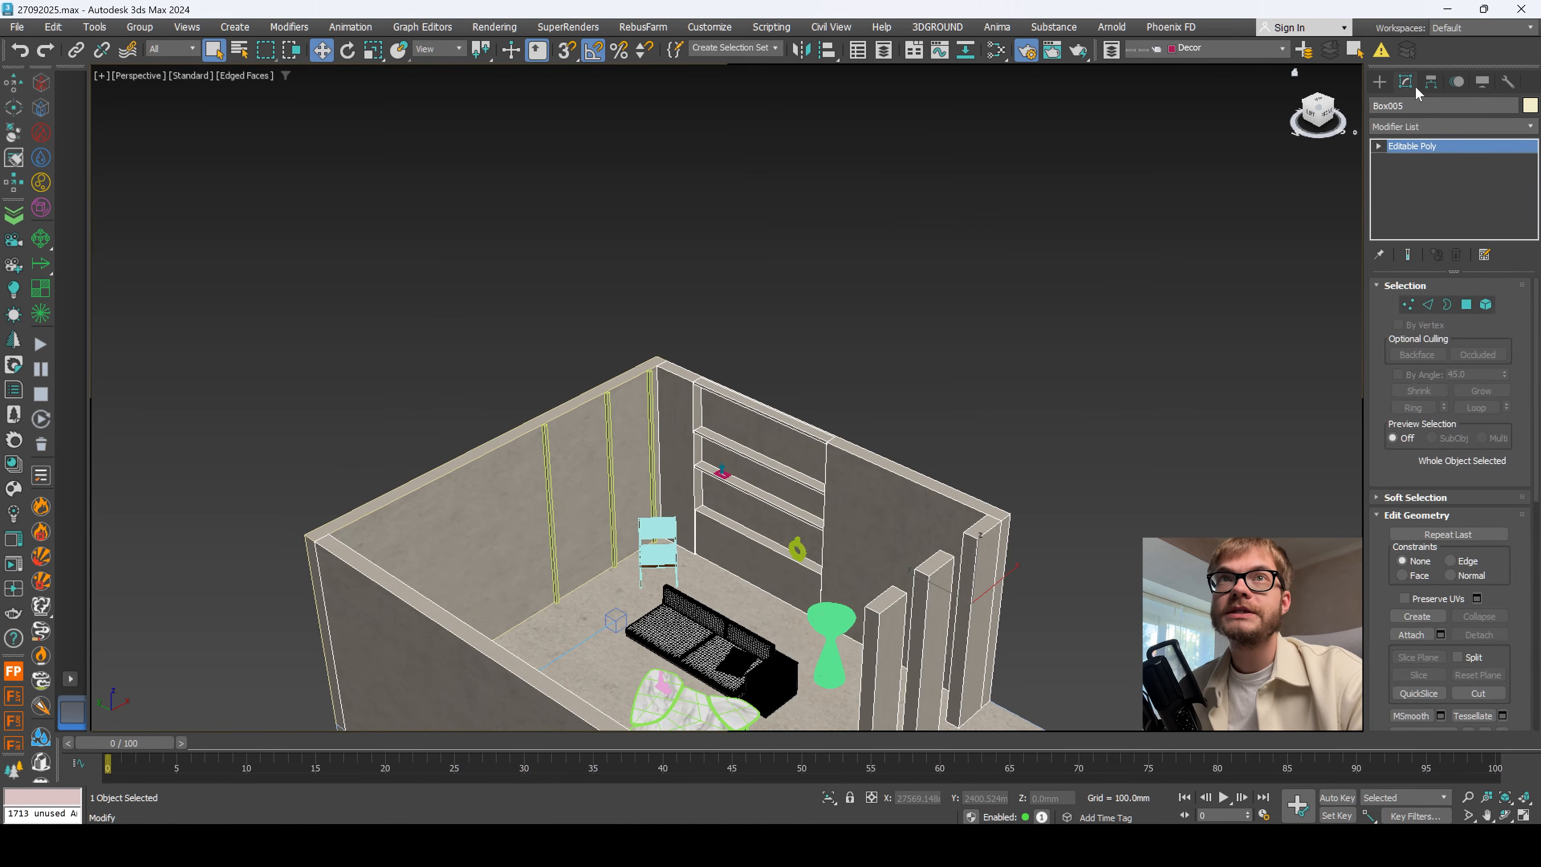
left_click(1411, 128)
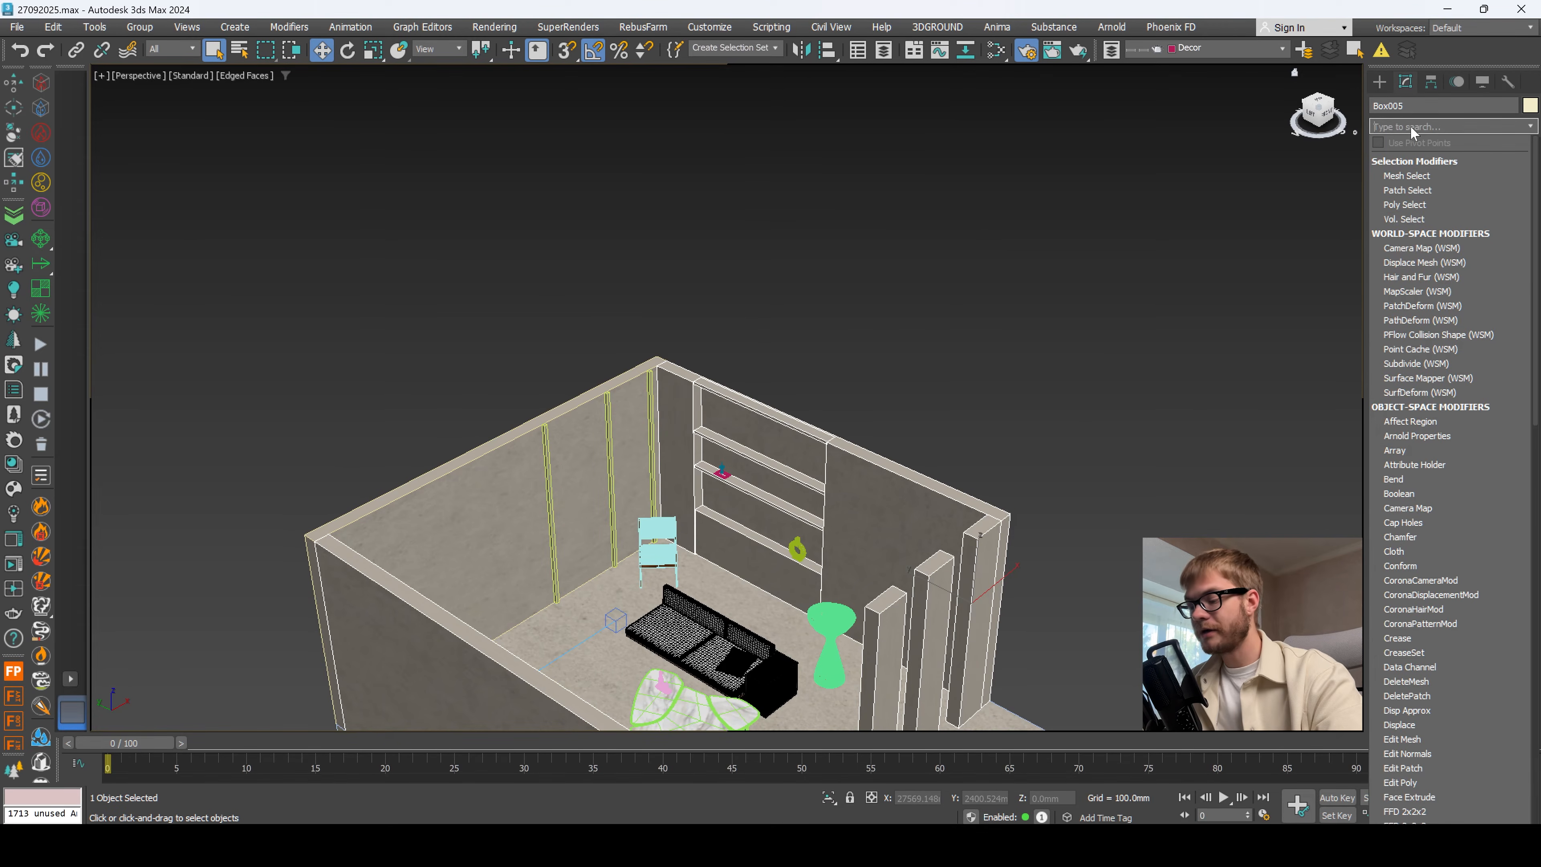
type("uv")
left_click(1415, 219)
left_click(1431, 375)
type("200")
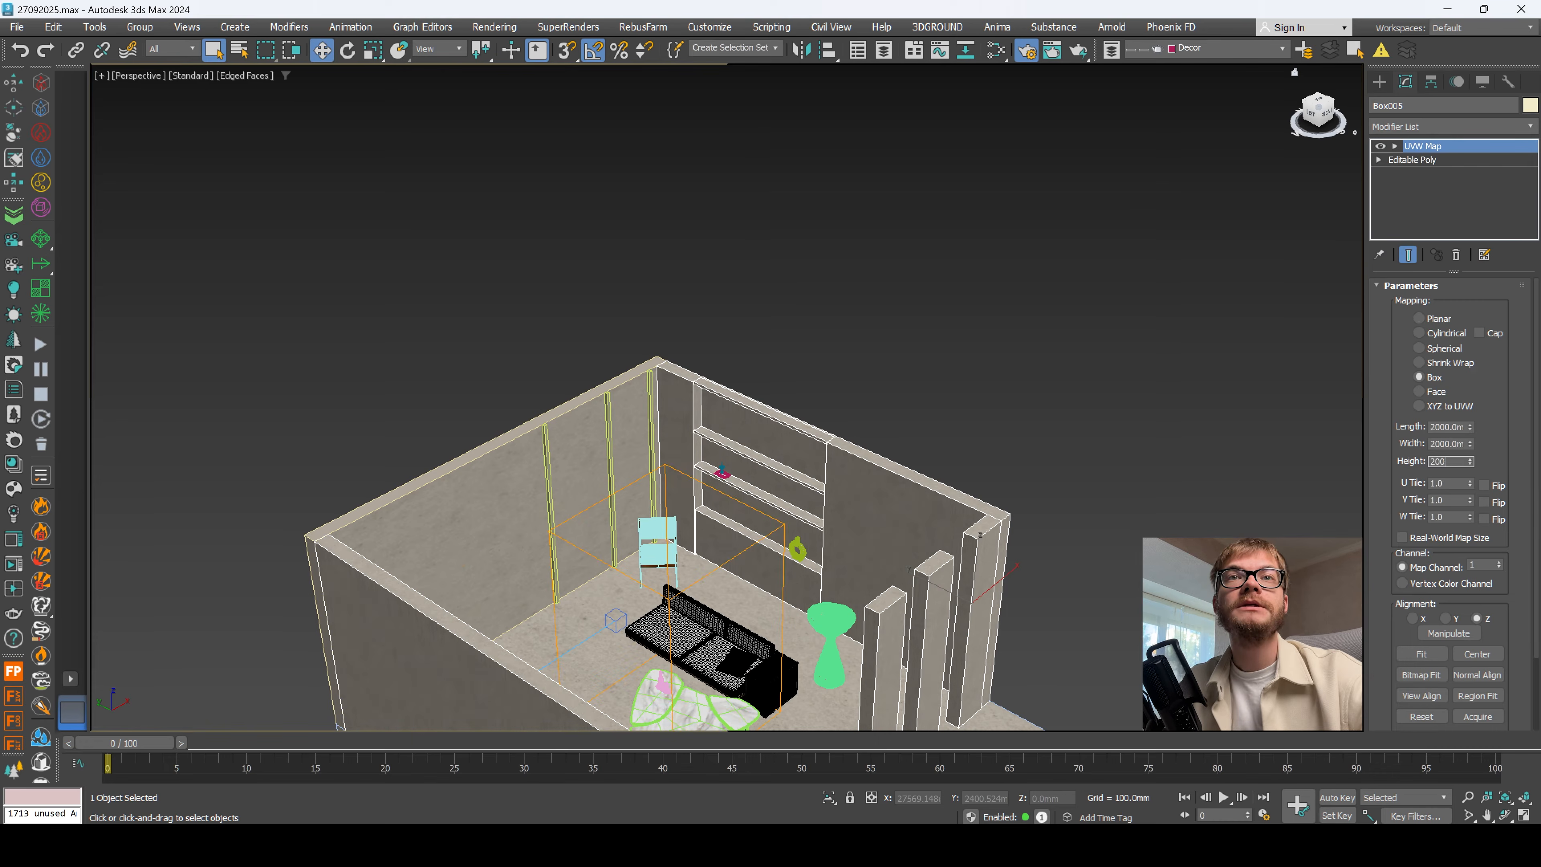
type("0")
key("Return")
scroll(712, 464, "up", 8)
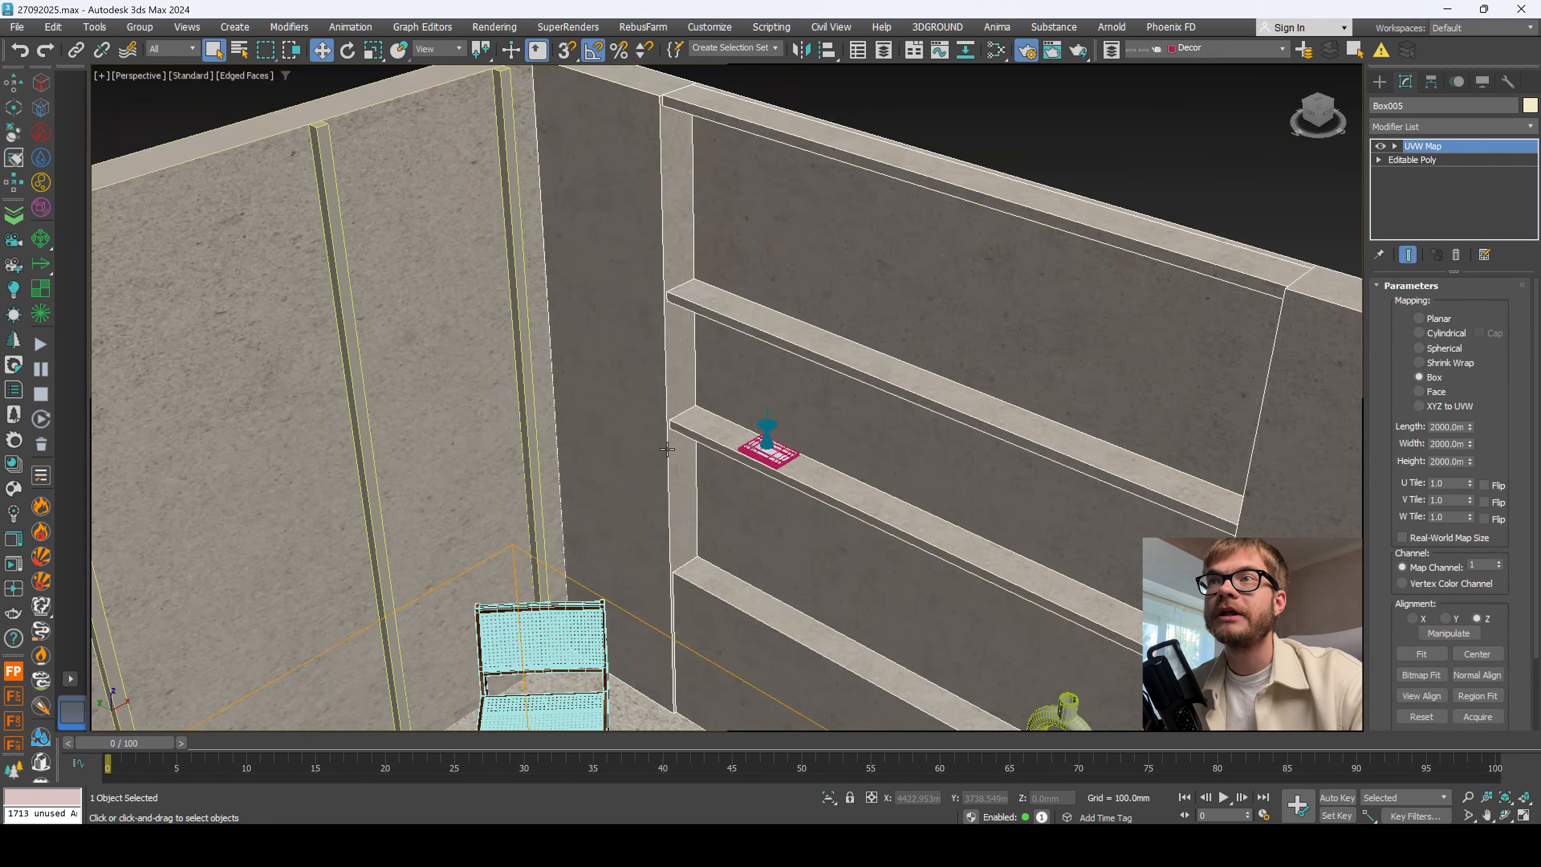
Step: Add a UVW Map modifier to the floor slab
middle_click_drag(712, 464, 734, 373)
scroll(748, 475, "down", 3)
middle_click_drag(734, 373, 767, 475)
scroll(739, 430, "up", 2)
scroll(826, 334, "down", 4)
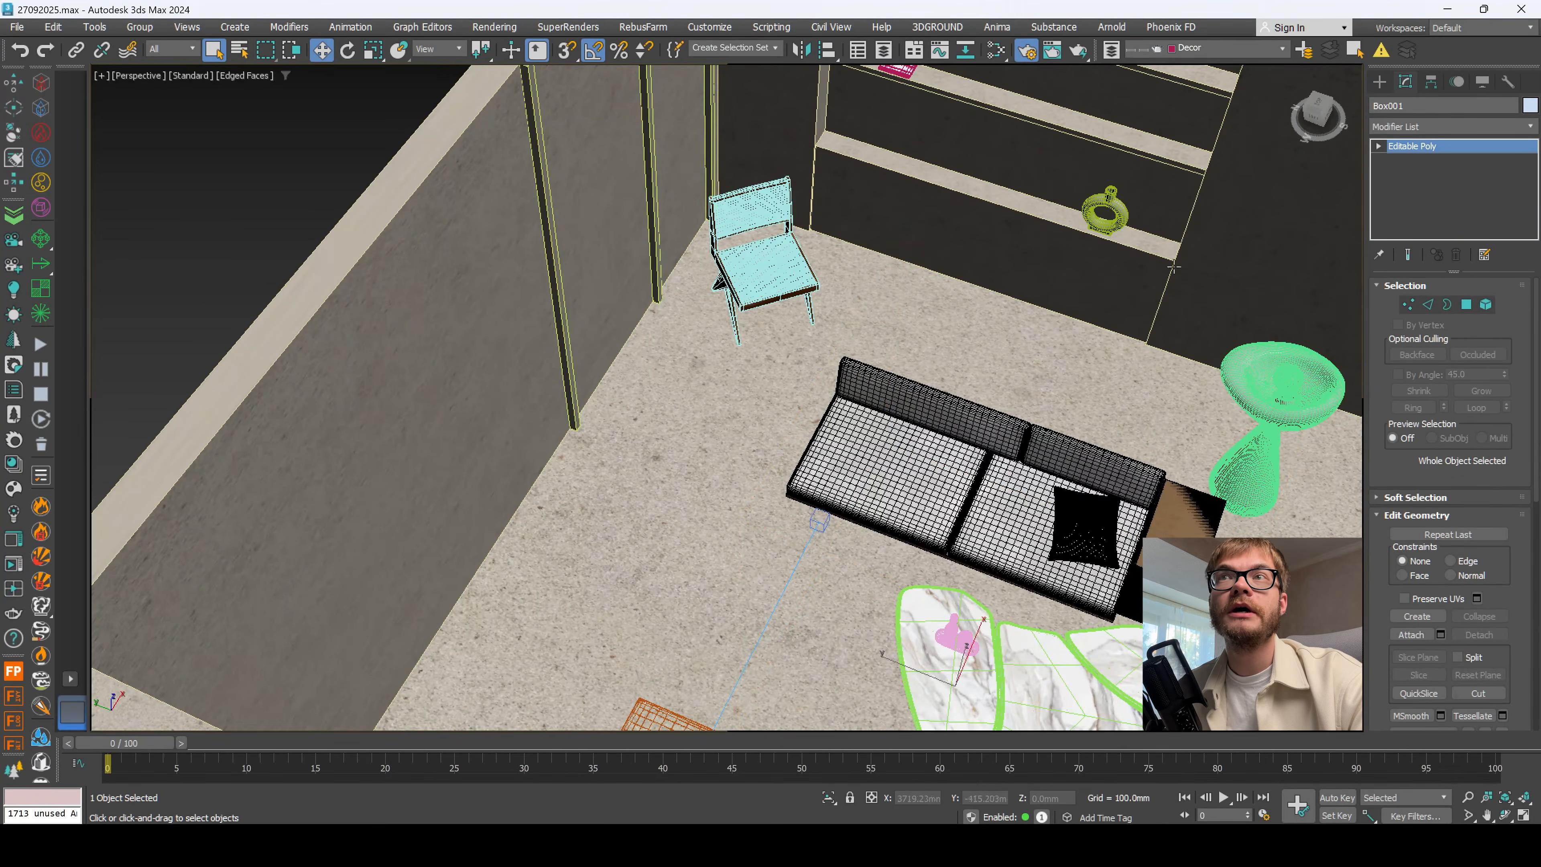
middle_click_drag(953, 388, 849, 455, "alt")
left_click(1421, 125)
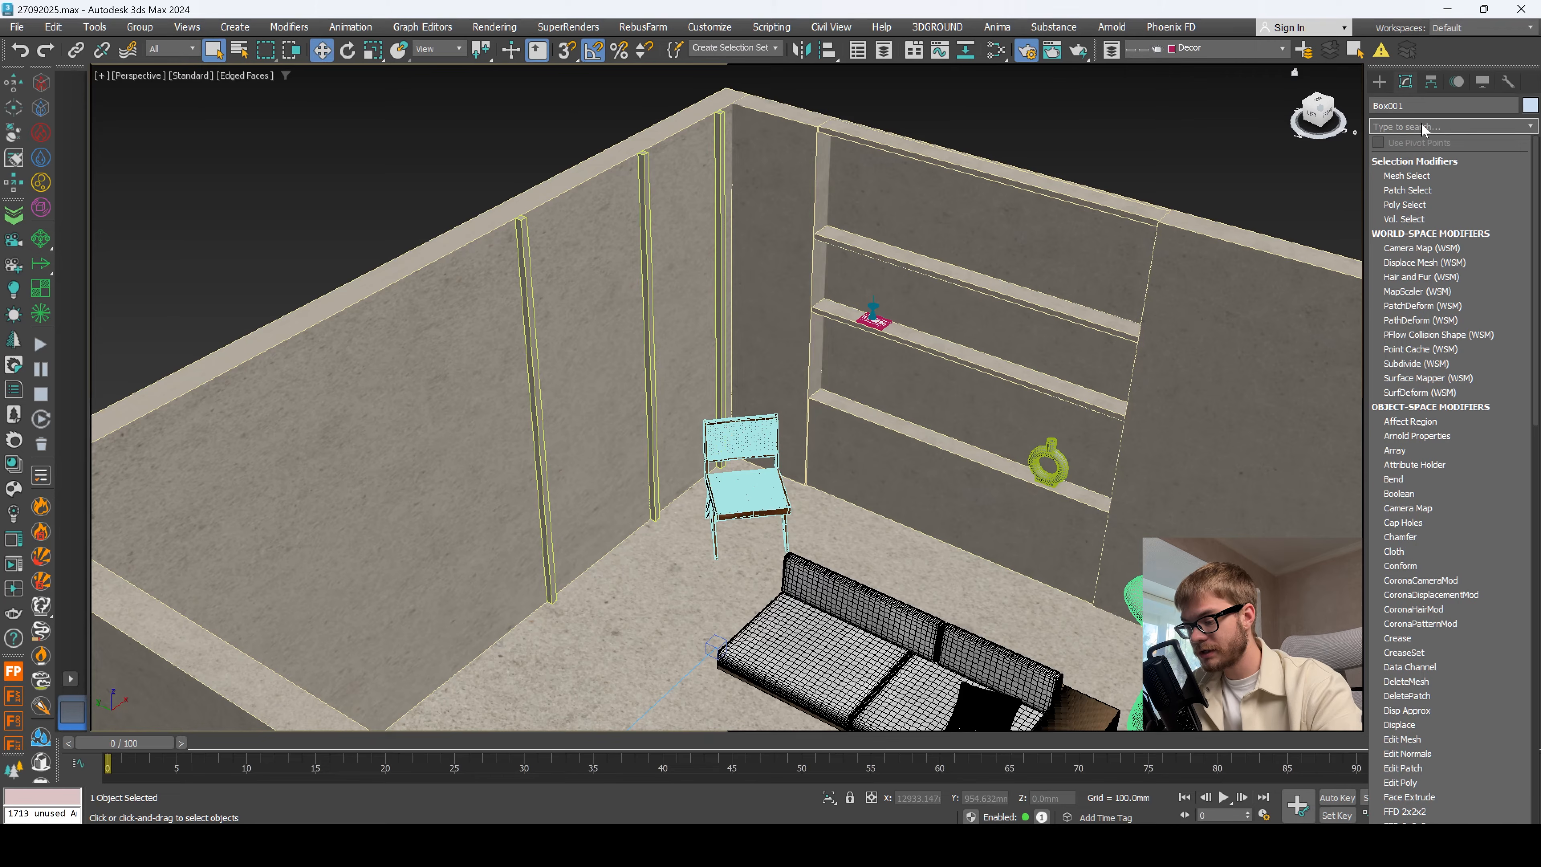
type("uv")
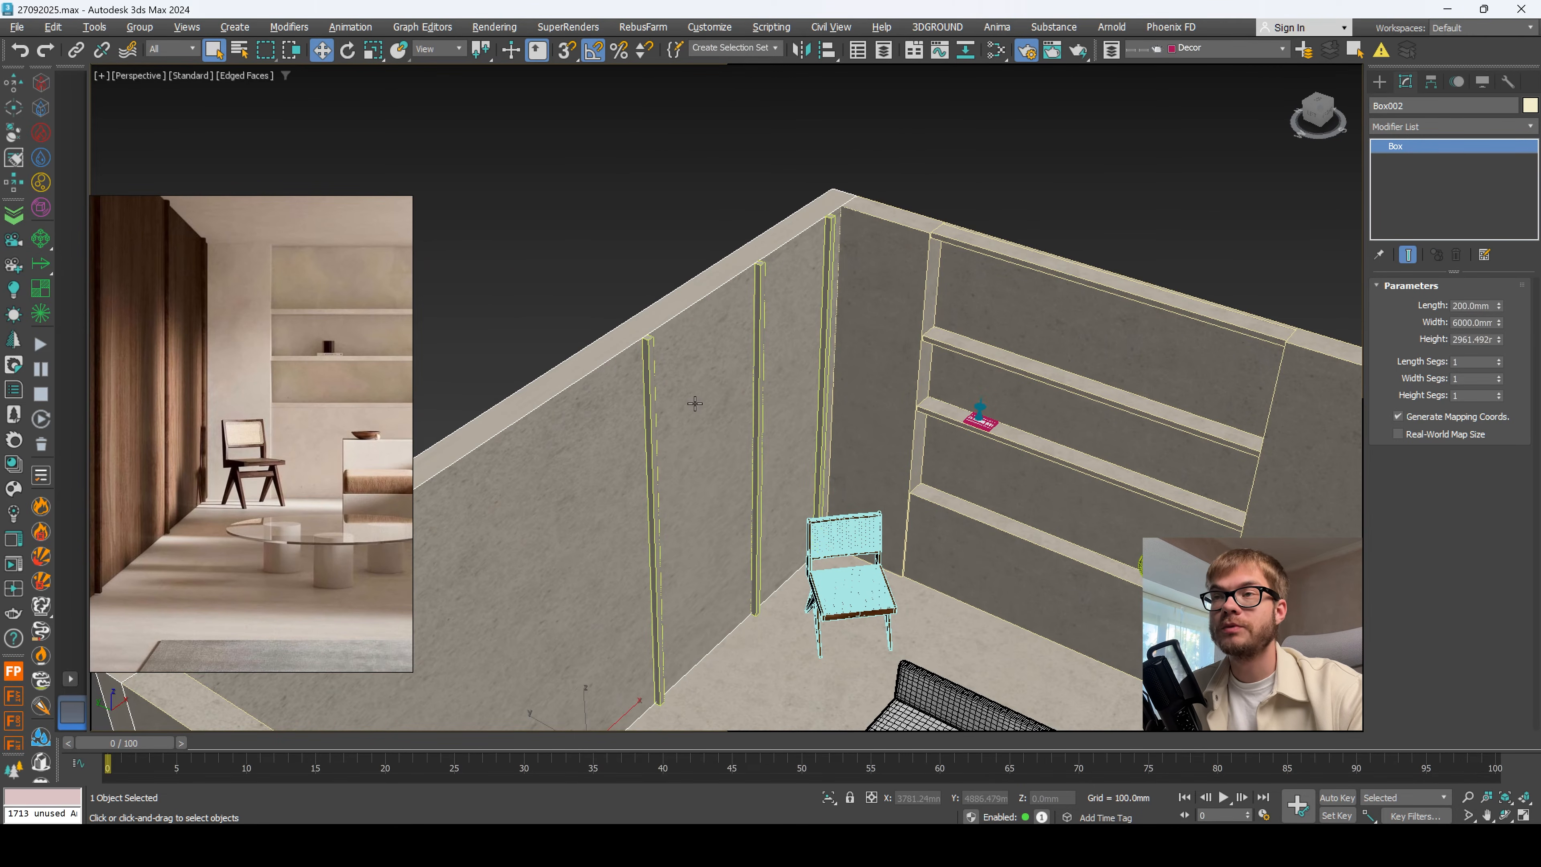
Step: Assign the brown Oak_Wood_Mat library material to the long side wall and its vertical strips
key("m")
left_click_drag(708, 495, 838, 146)
scroll(873, 481, "down", 5)
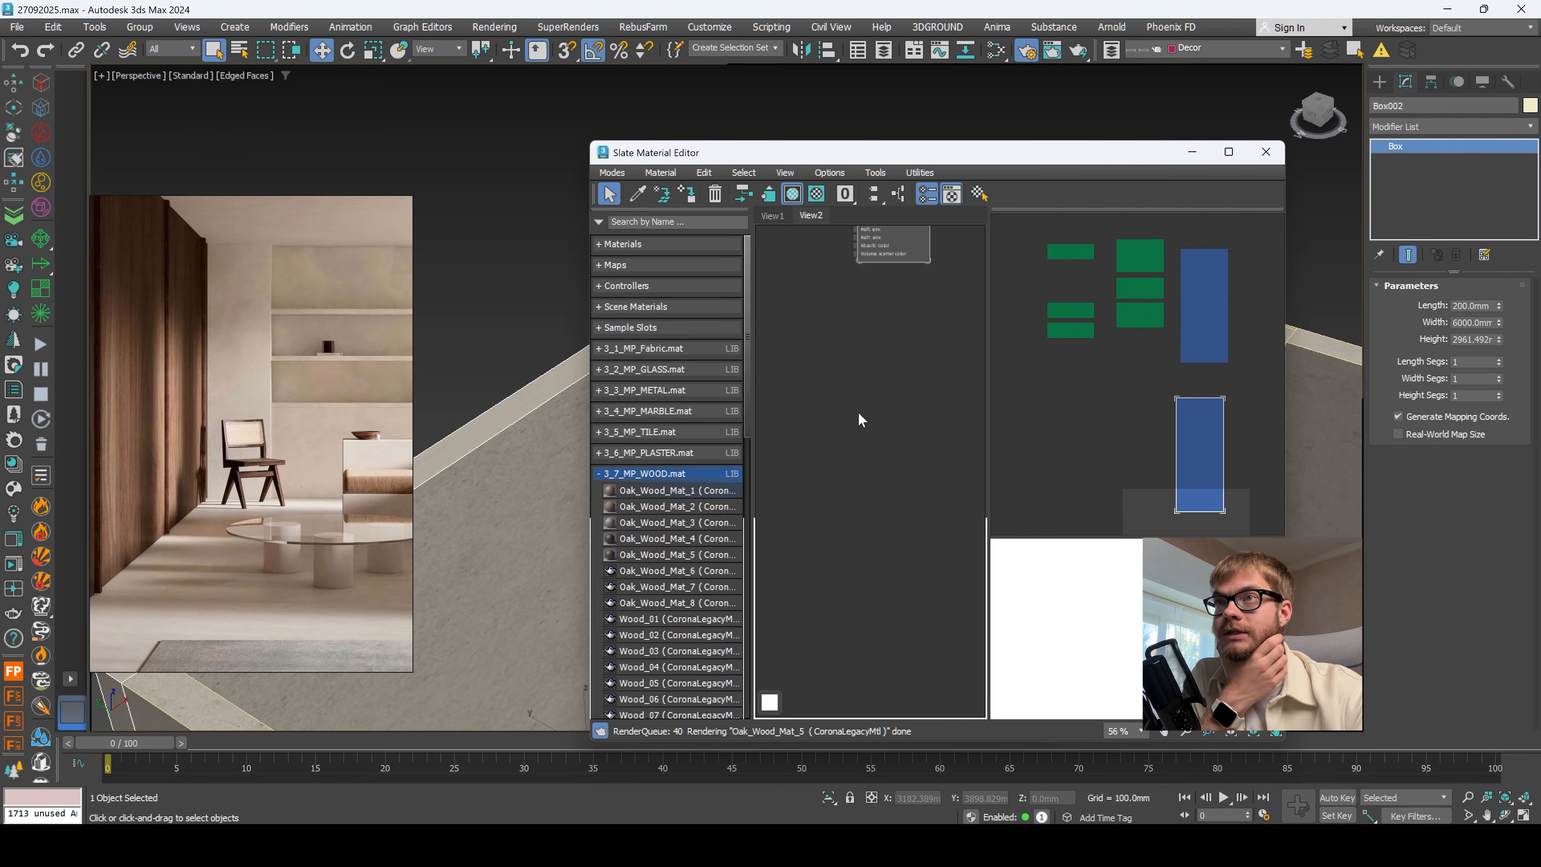
left_click_drag(858, 412, 856, 437)
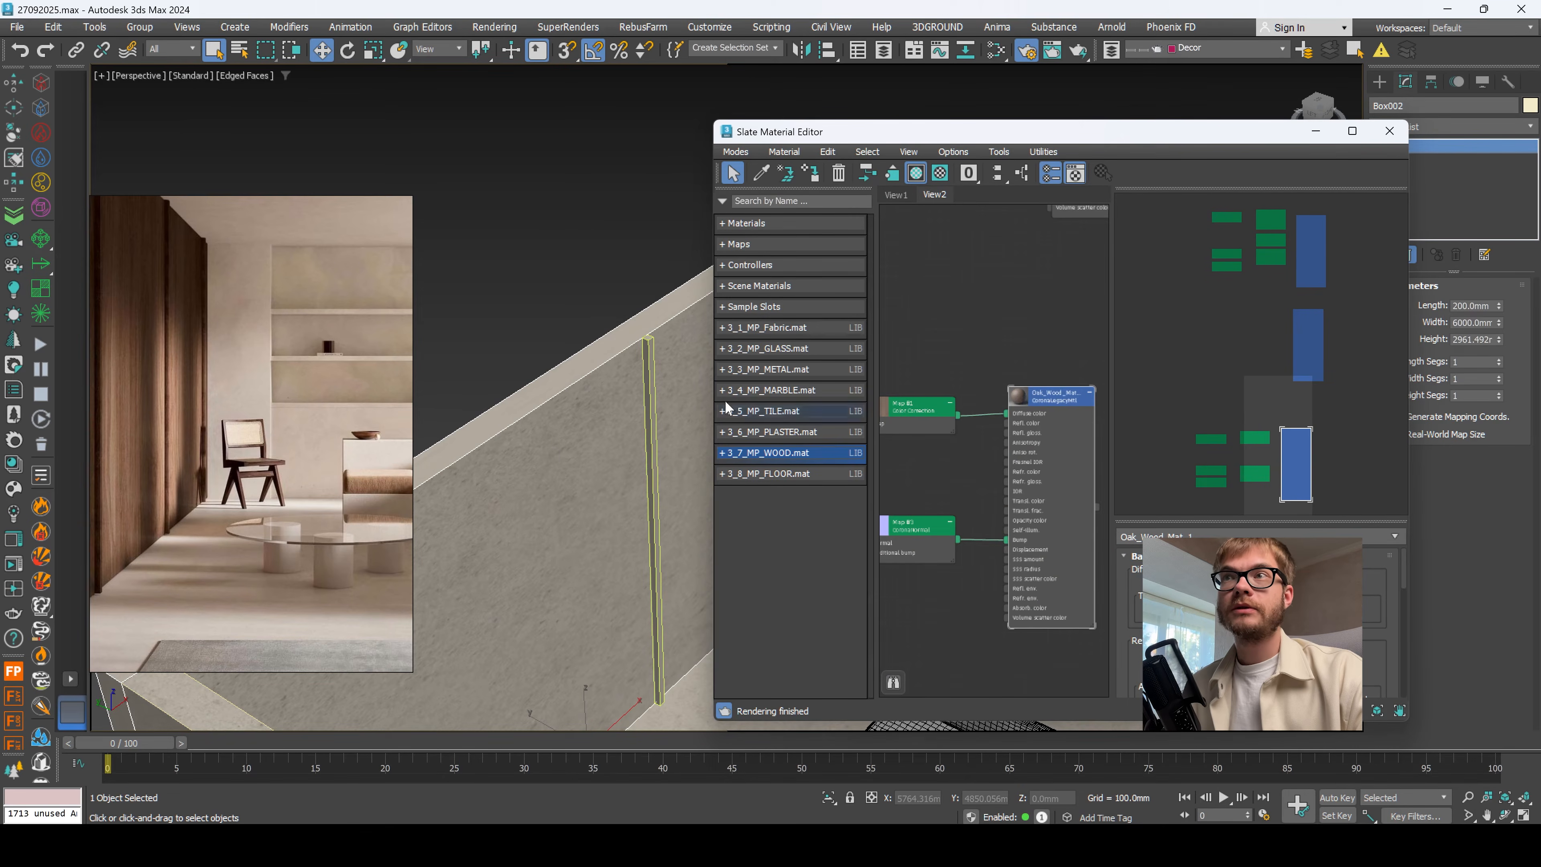
left_click(1046, 424)
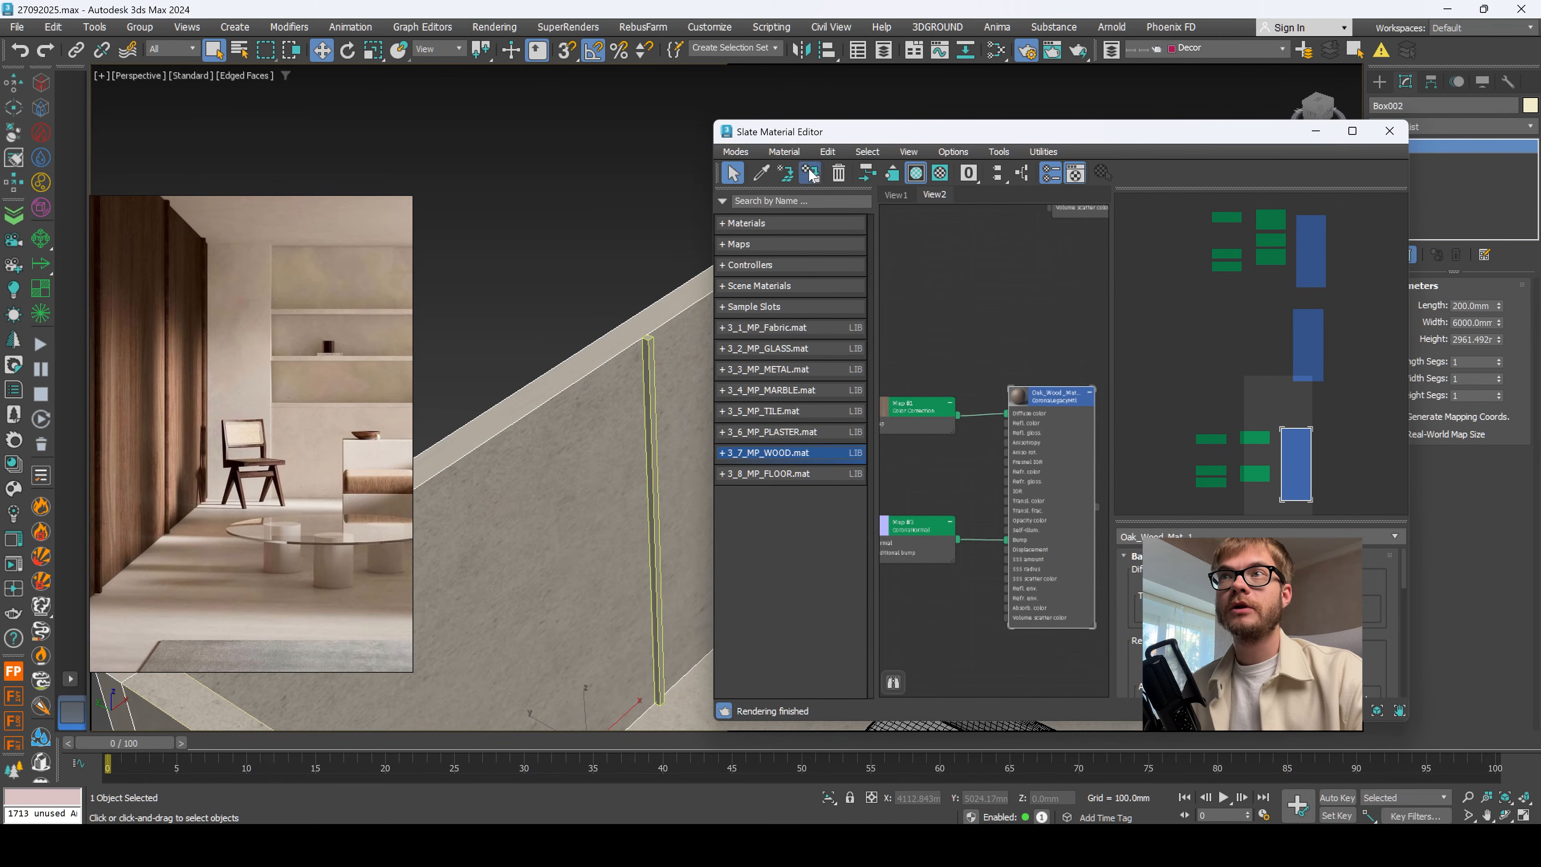
left_click(811, 174)
left_click(651, 389)
middle_click_drag(664, 390, 546, 410)
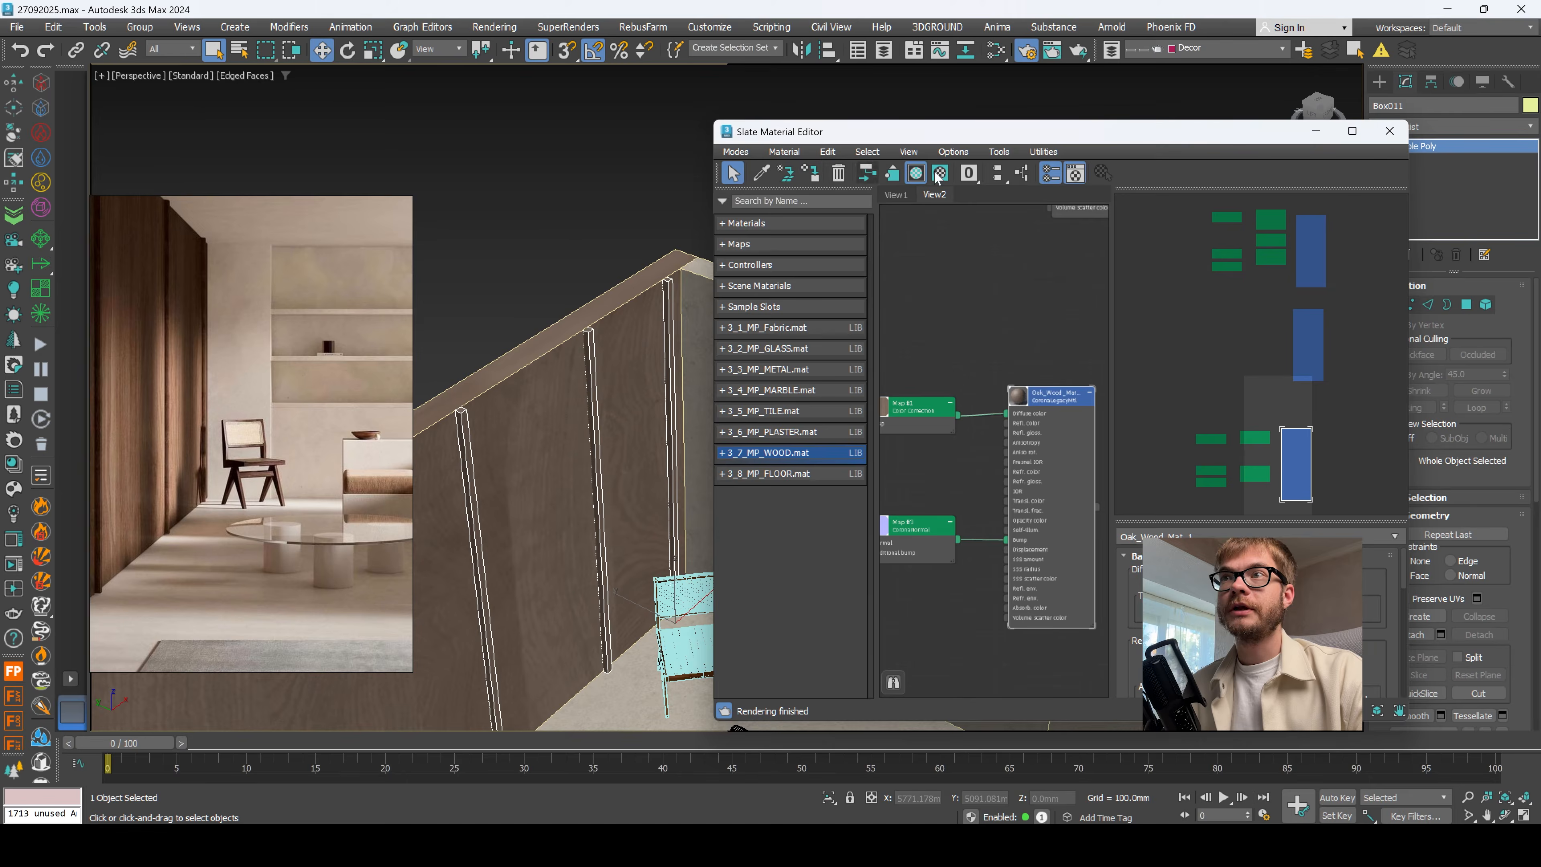
left_click(1390, 130)
Step: Add a box-mapped UVW Map modifier to the oak wall and stretch its mapping to about 2801.6 mm wide and 3555.2 mm high
left_click(1426, 127)
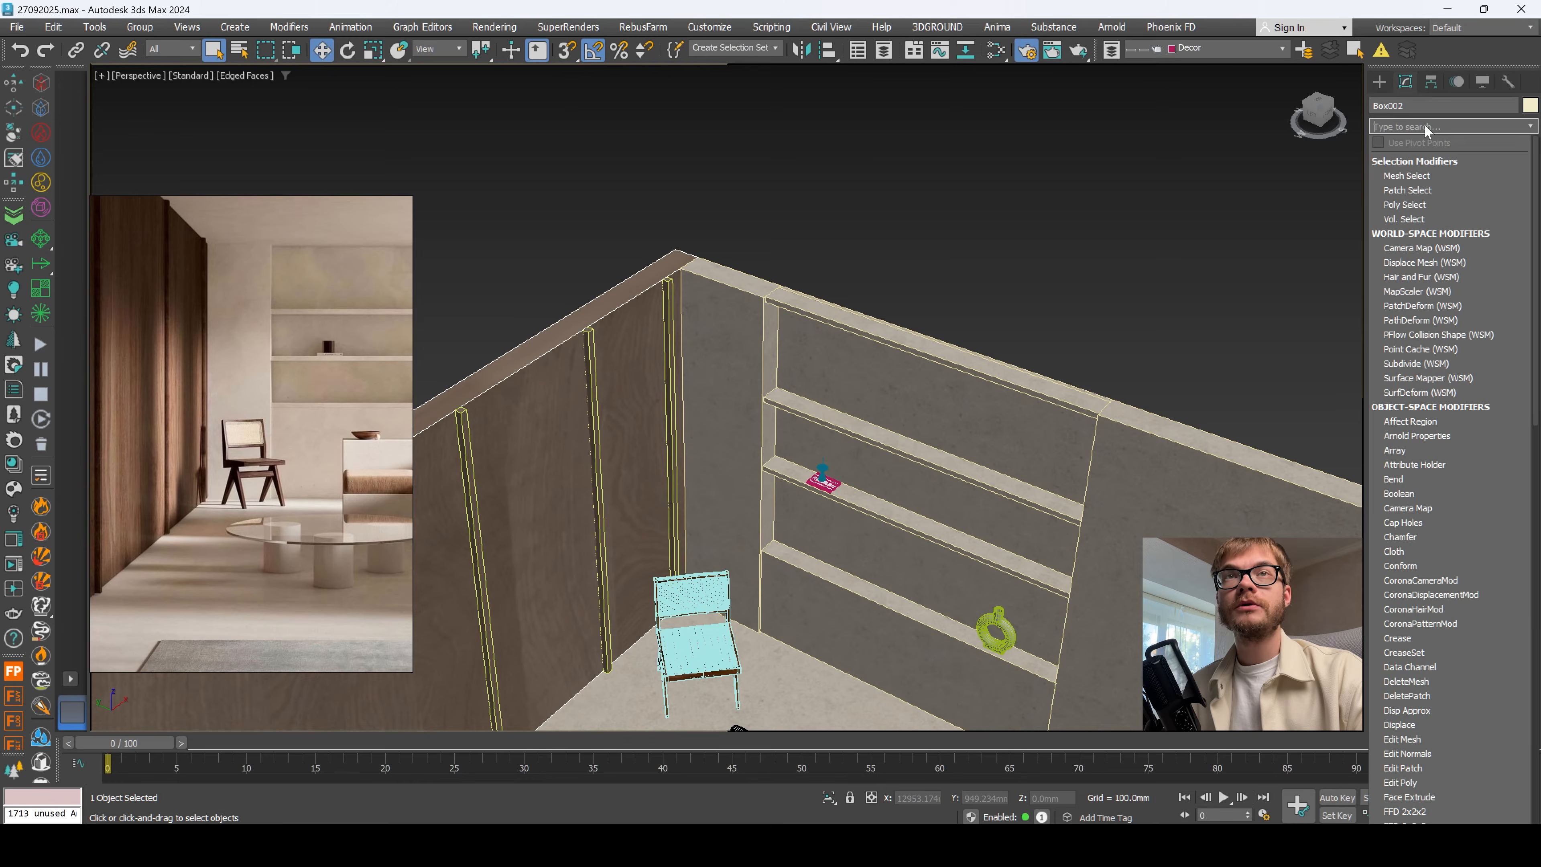
type("uvw")
key("Return")
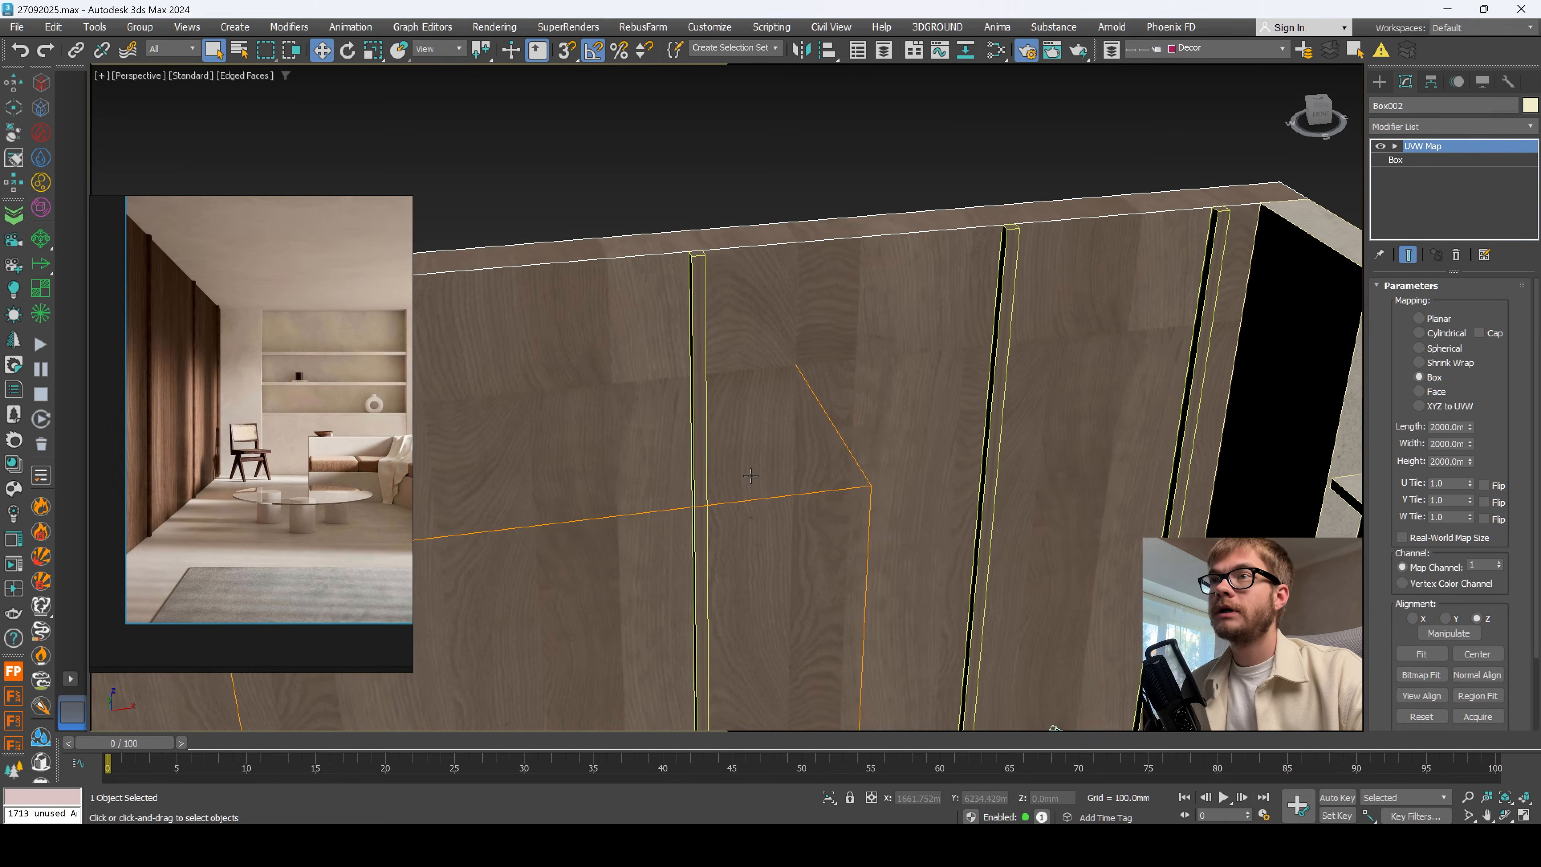
scroll(789, 425, "down", 4)
mouse_move(1470, 444)
left_mouse_down()
mouse_move(1471, 417)
mouse_move(1472, 452)
left_mouse_up()
left_click_drag(1470, 461, 1471, 419)
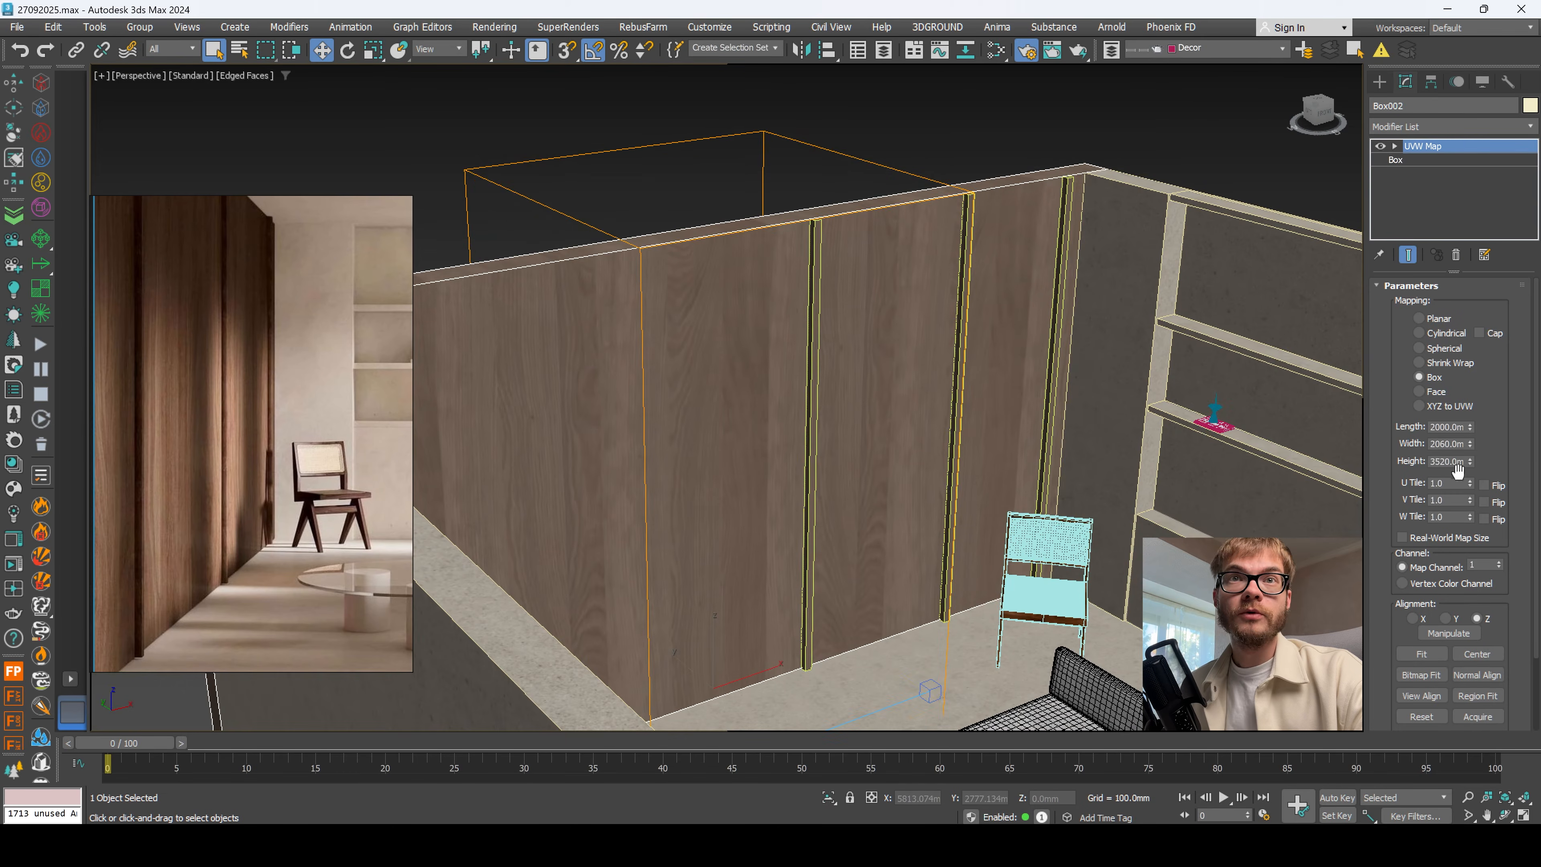
left_click_drag(1471, 465, 1470, 471)
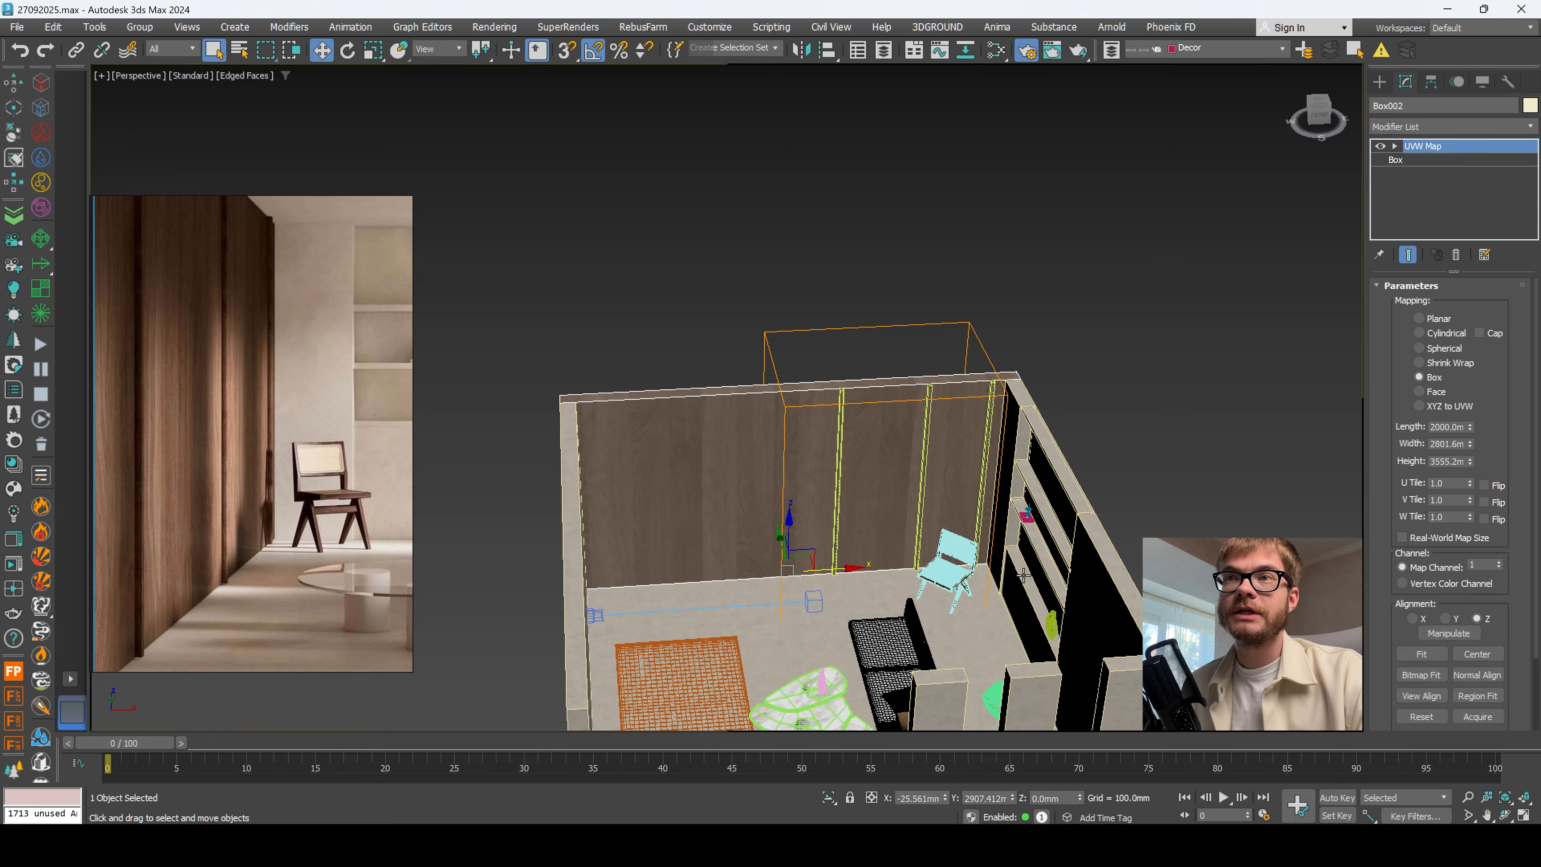
key("1")
scroll(922, 490, "up", 3)
middle_click_drag(935, 495, 988, 505, "alt")
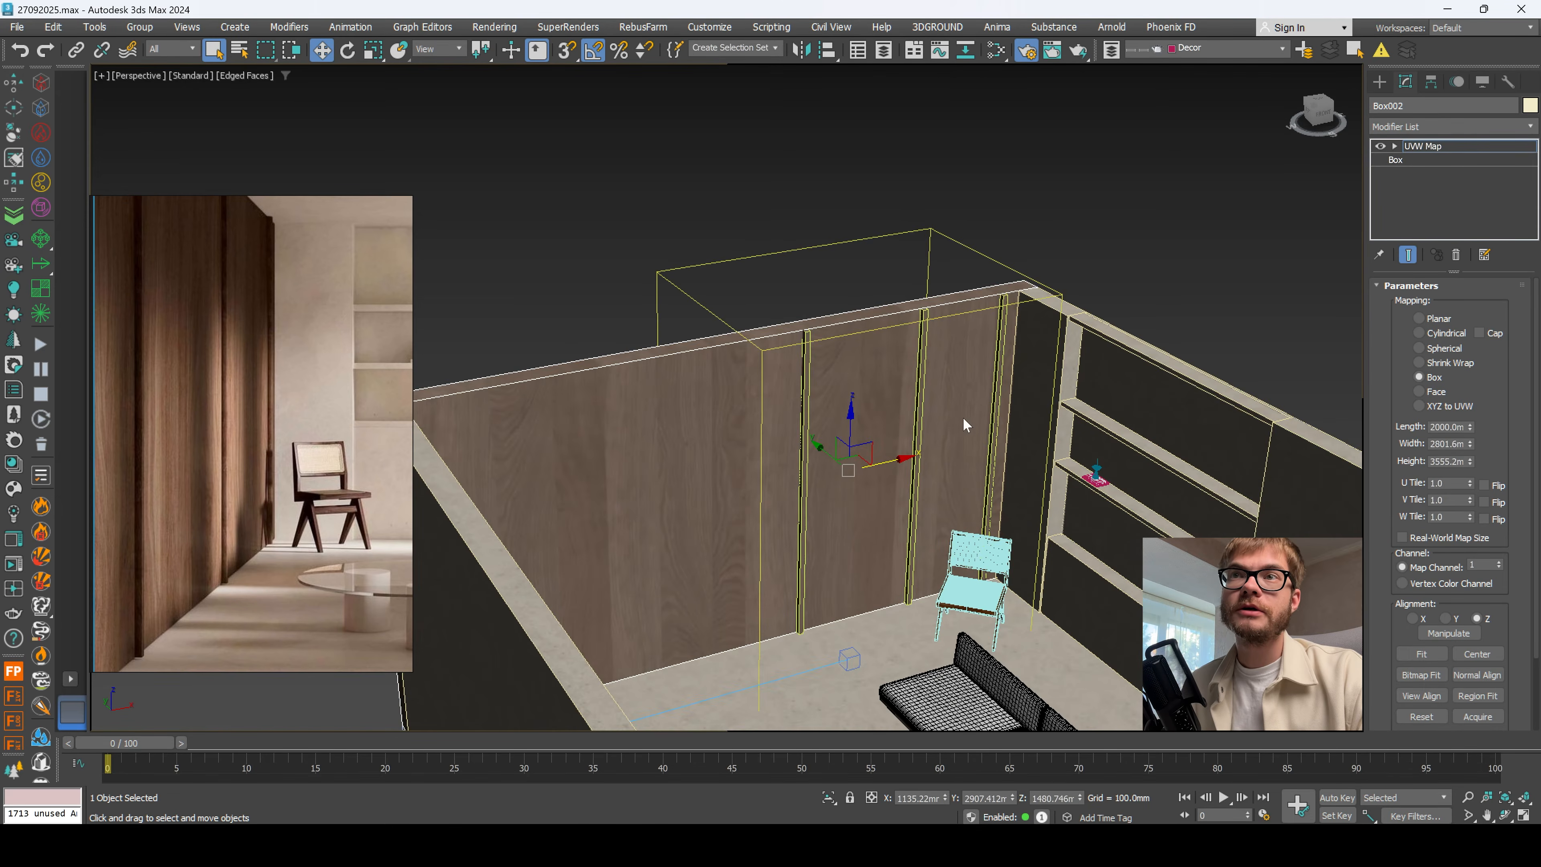
key("alt+w")
key("alt+w")
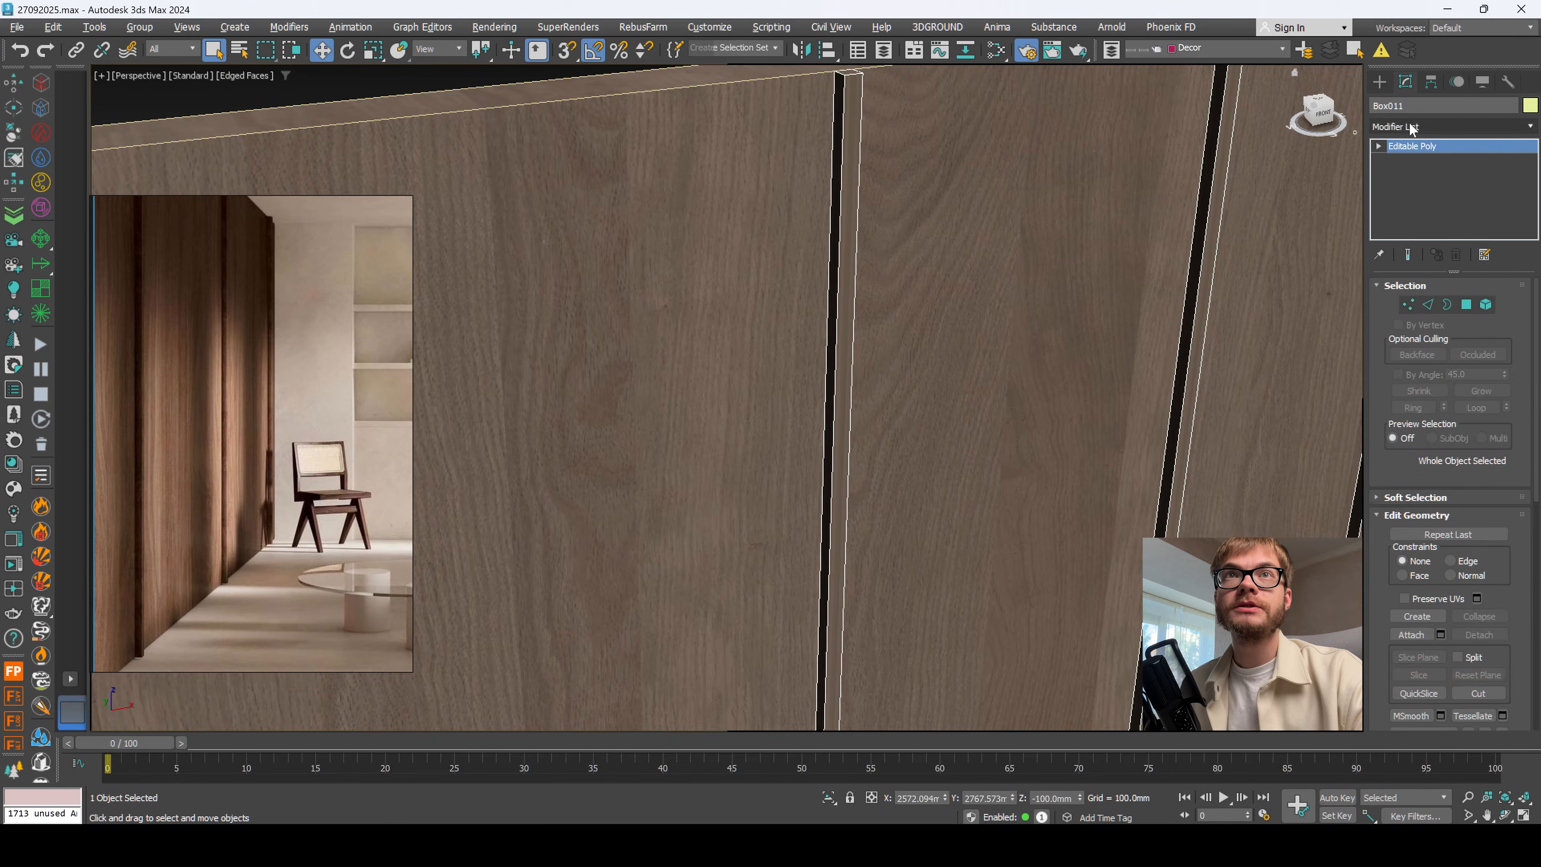
Step: Add a box-mapped UVW Map modifier to the wall's vertical strips with 2000 mm width and 3555.2 mm height
left_click(1430, 125)
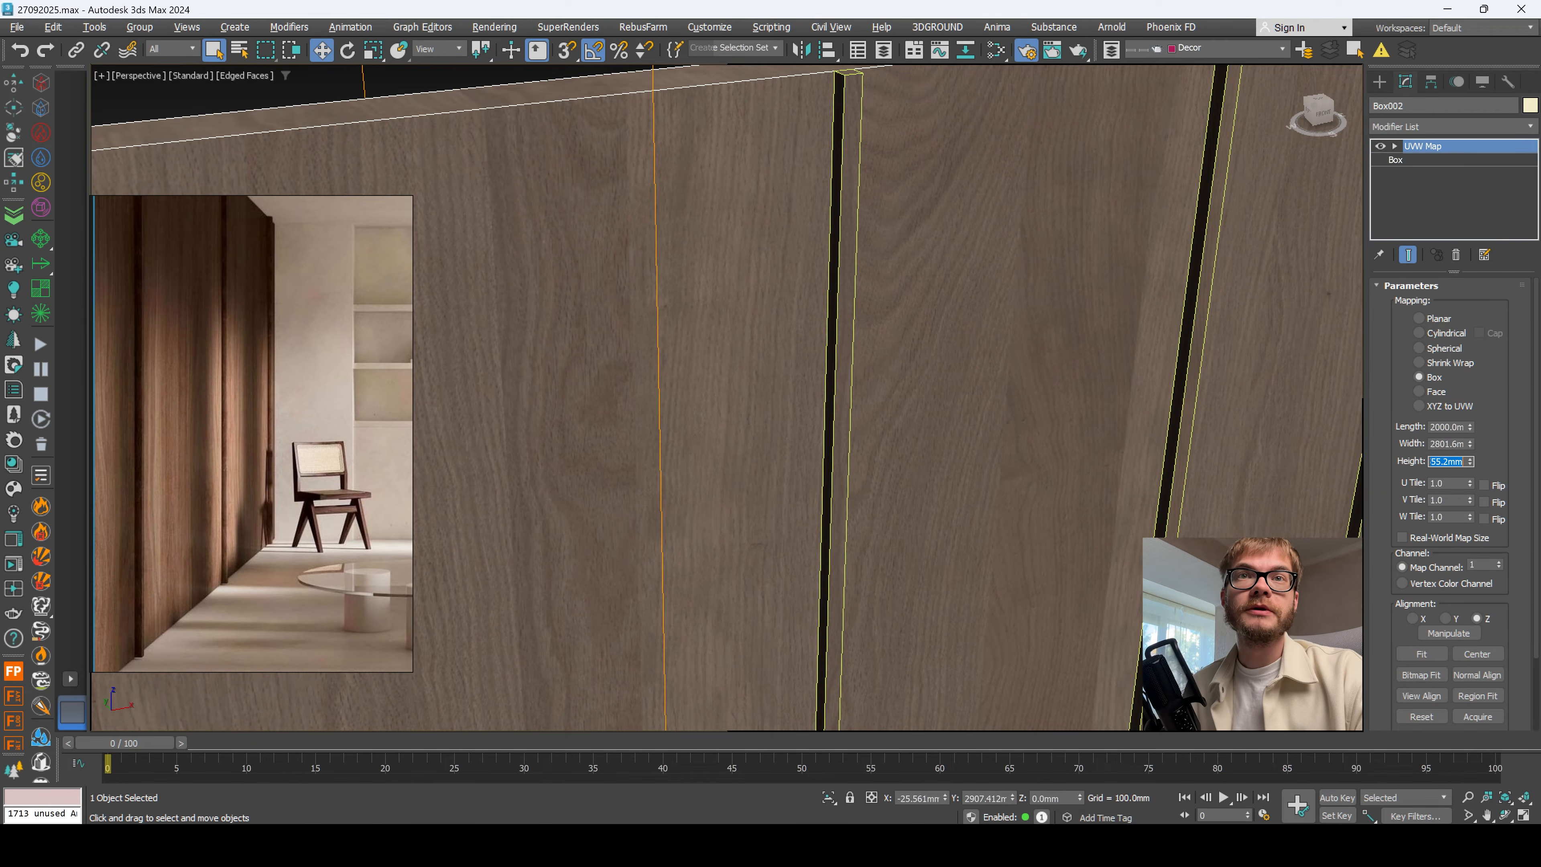
left_click(1193, 340)
type("2000")
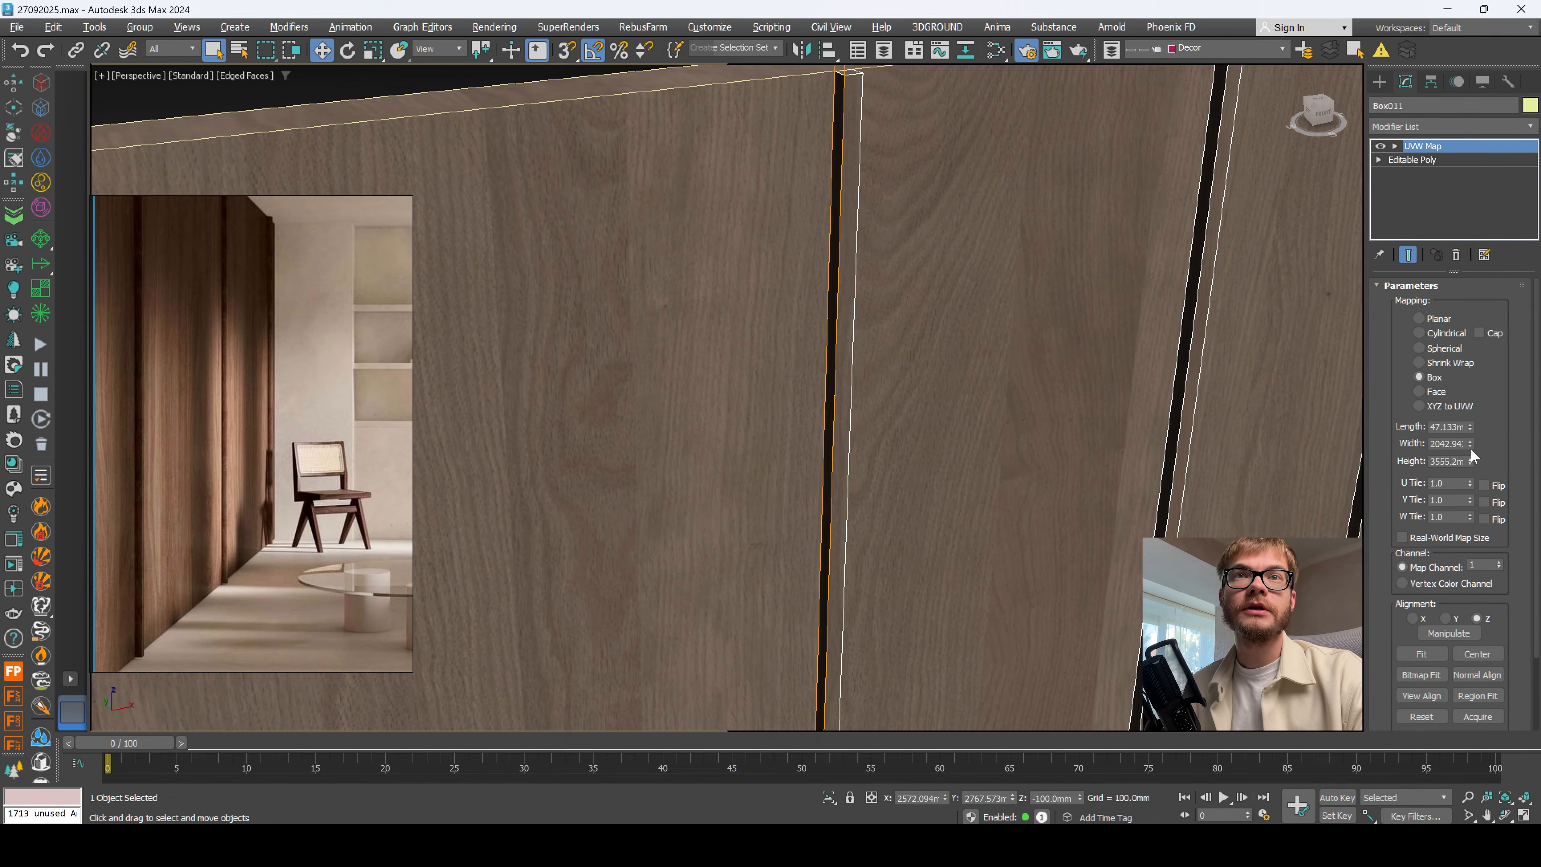
left_click_drag(1466, 444, 1417, 444)
type("2000")
key("Return")
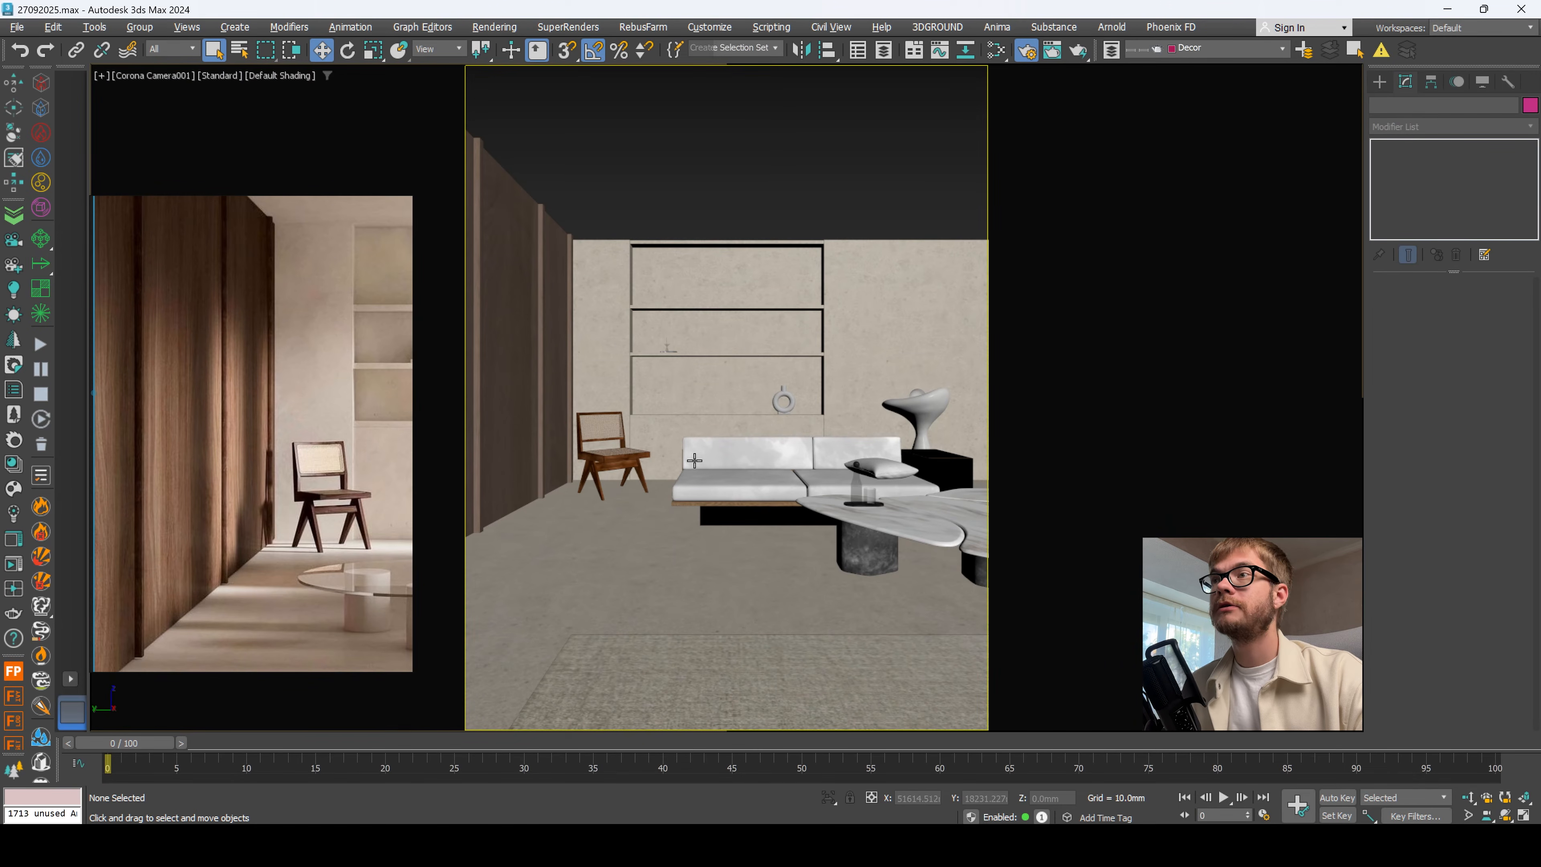
Step: Create a new empty node view in the Slate Material Editor
left_click(994, 53)
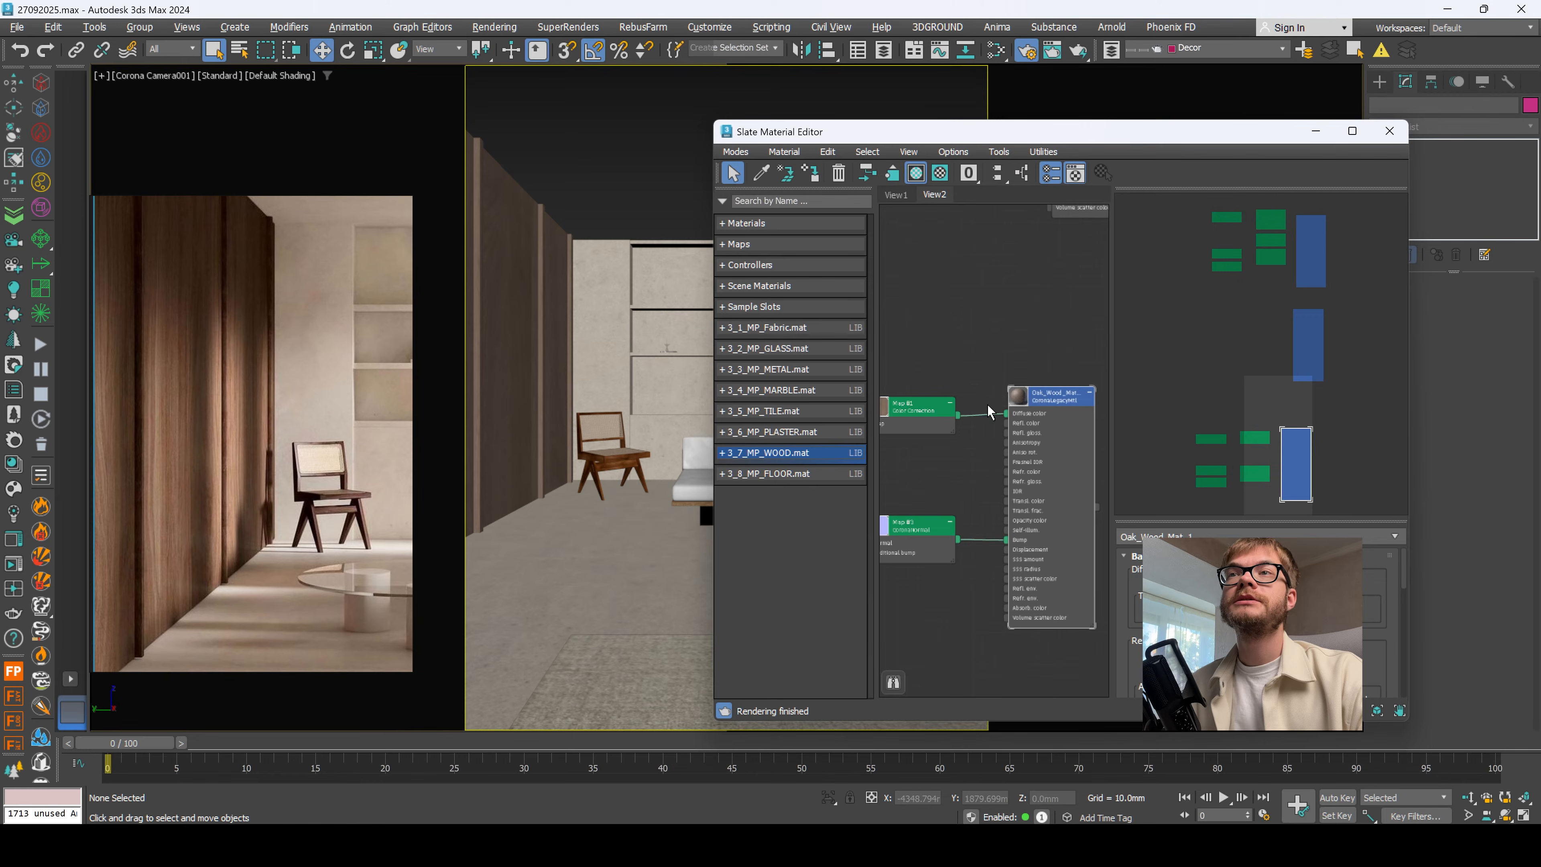
scroll(992, 589, "down", 3)
middle_click_drag(1002, 530, 1019, 377)
middle_click_drag(967, 307, 981, 386)
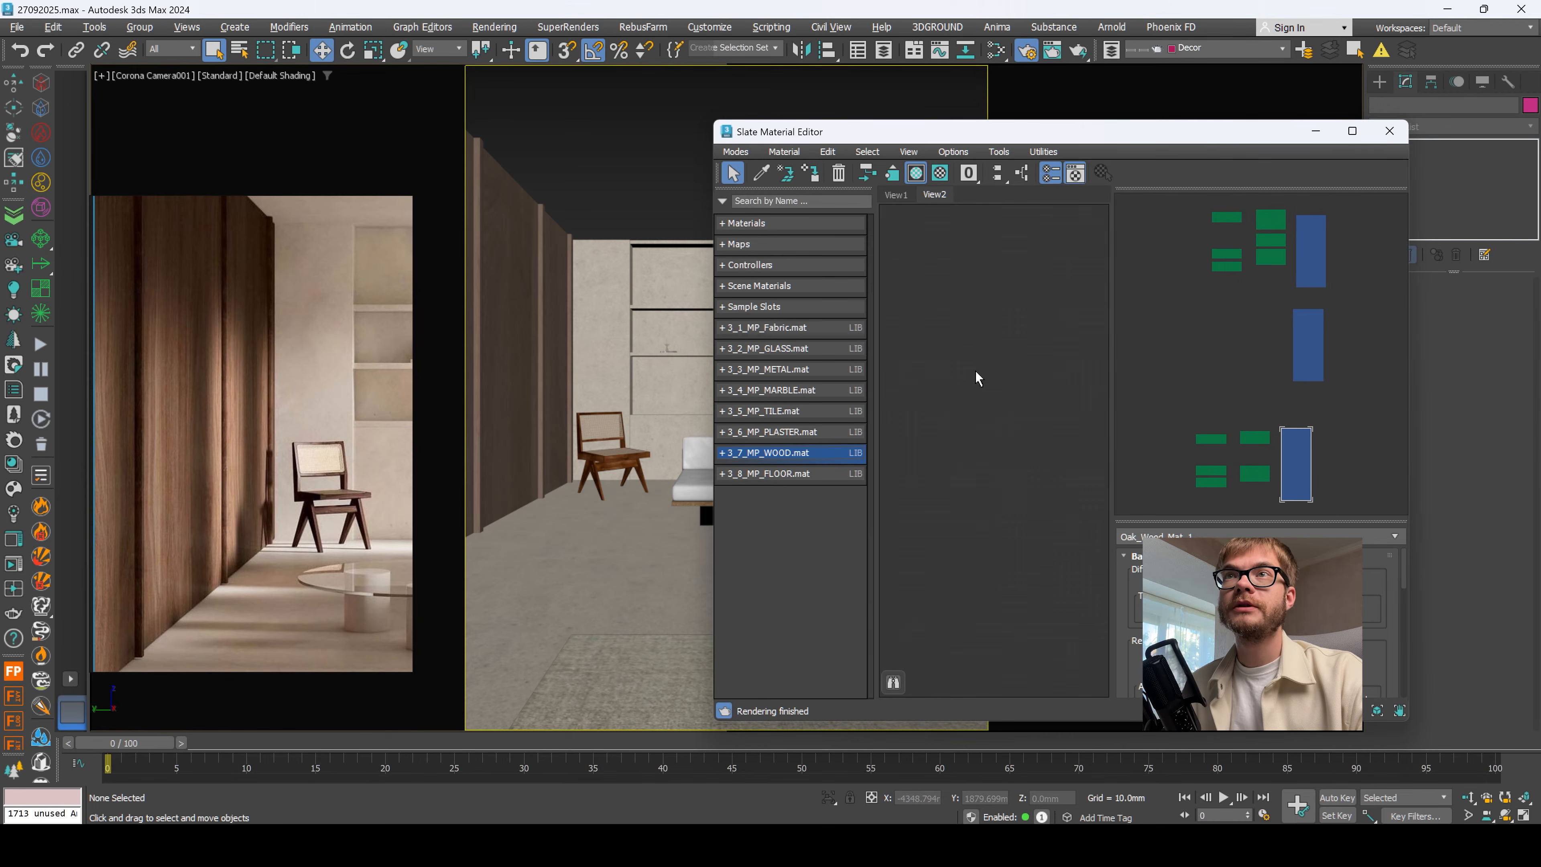
key("ctrl+n")
key("Return")
Step: Load the chair's material from the scene into the new node view and bring up its wood color correction maps
left_click(761, 173)
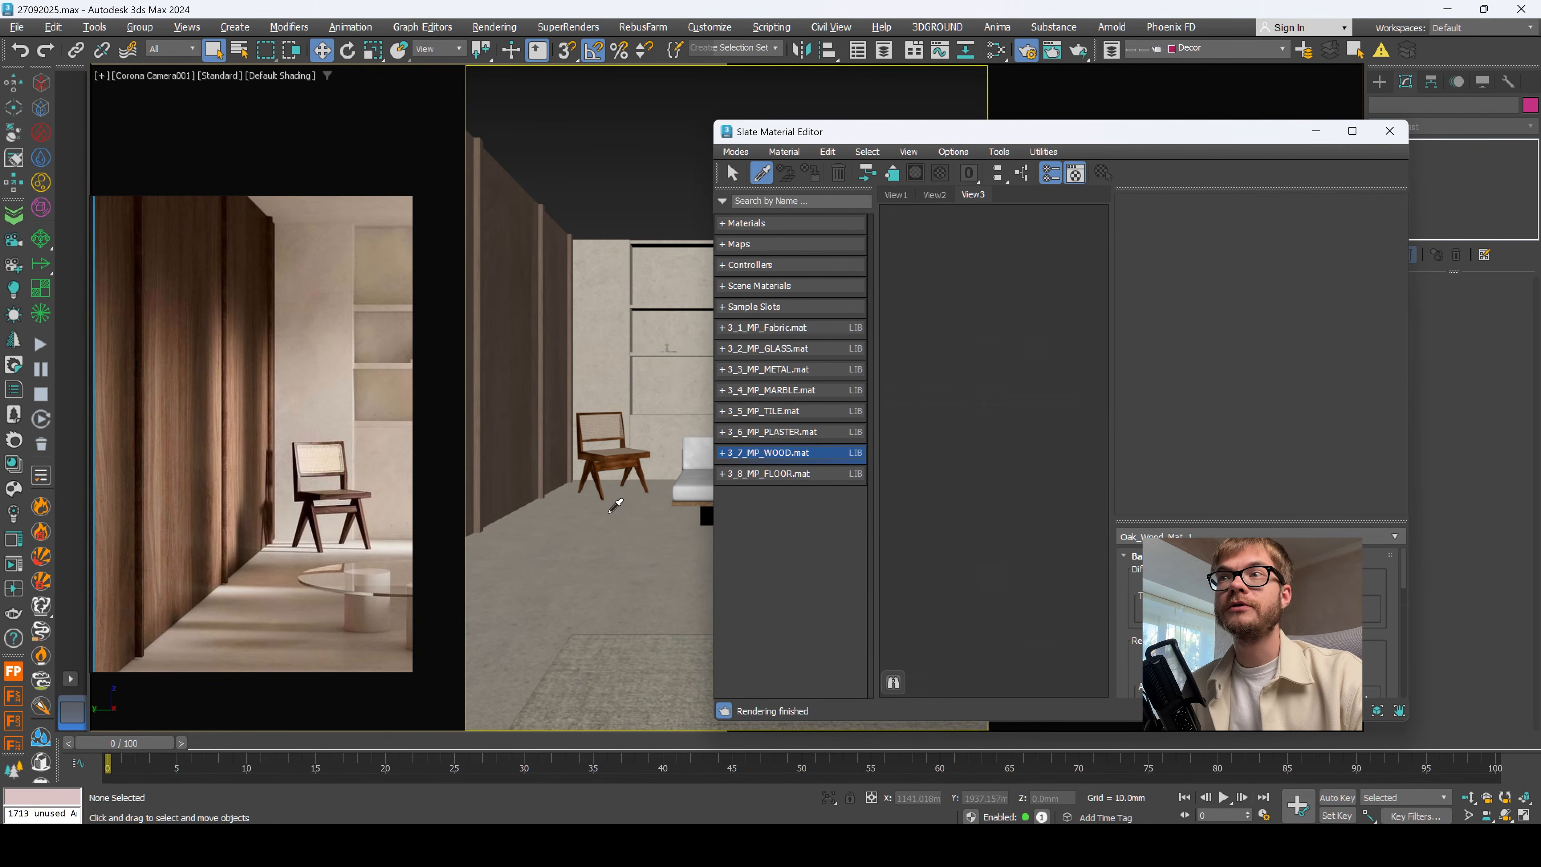
left_click(610, 455)
scroll(988, 427, "down", 1)
middle_click_drag(933, 408, 917, 542)
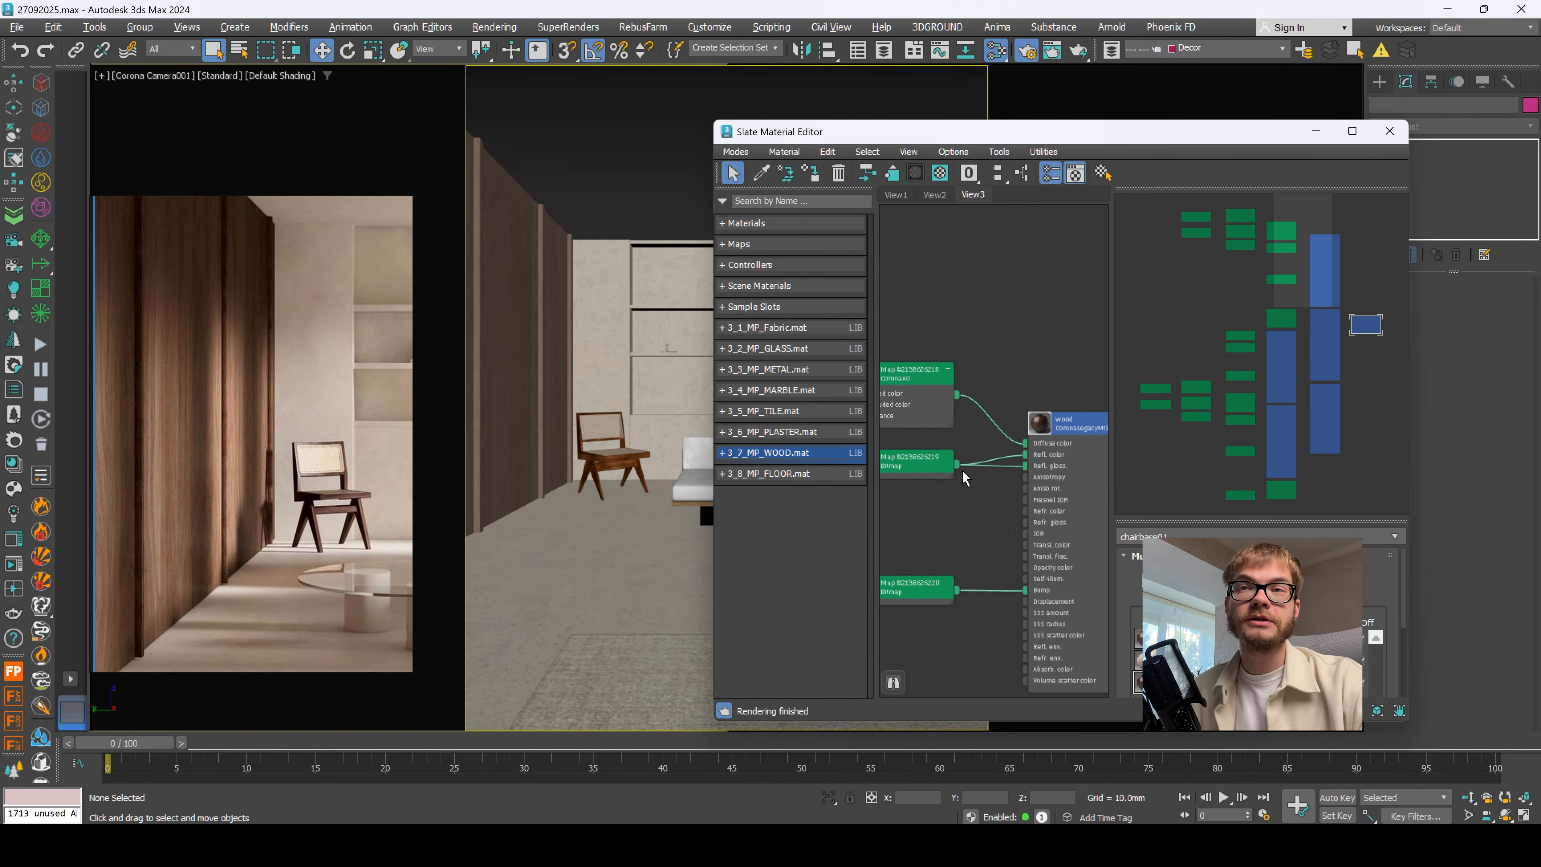
scroll(974, 472, "down", 3)
middle_click_drag(1106, 636, 1029, 606)
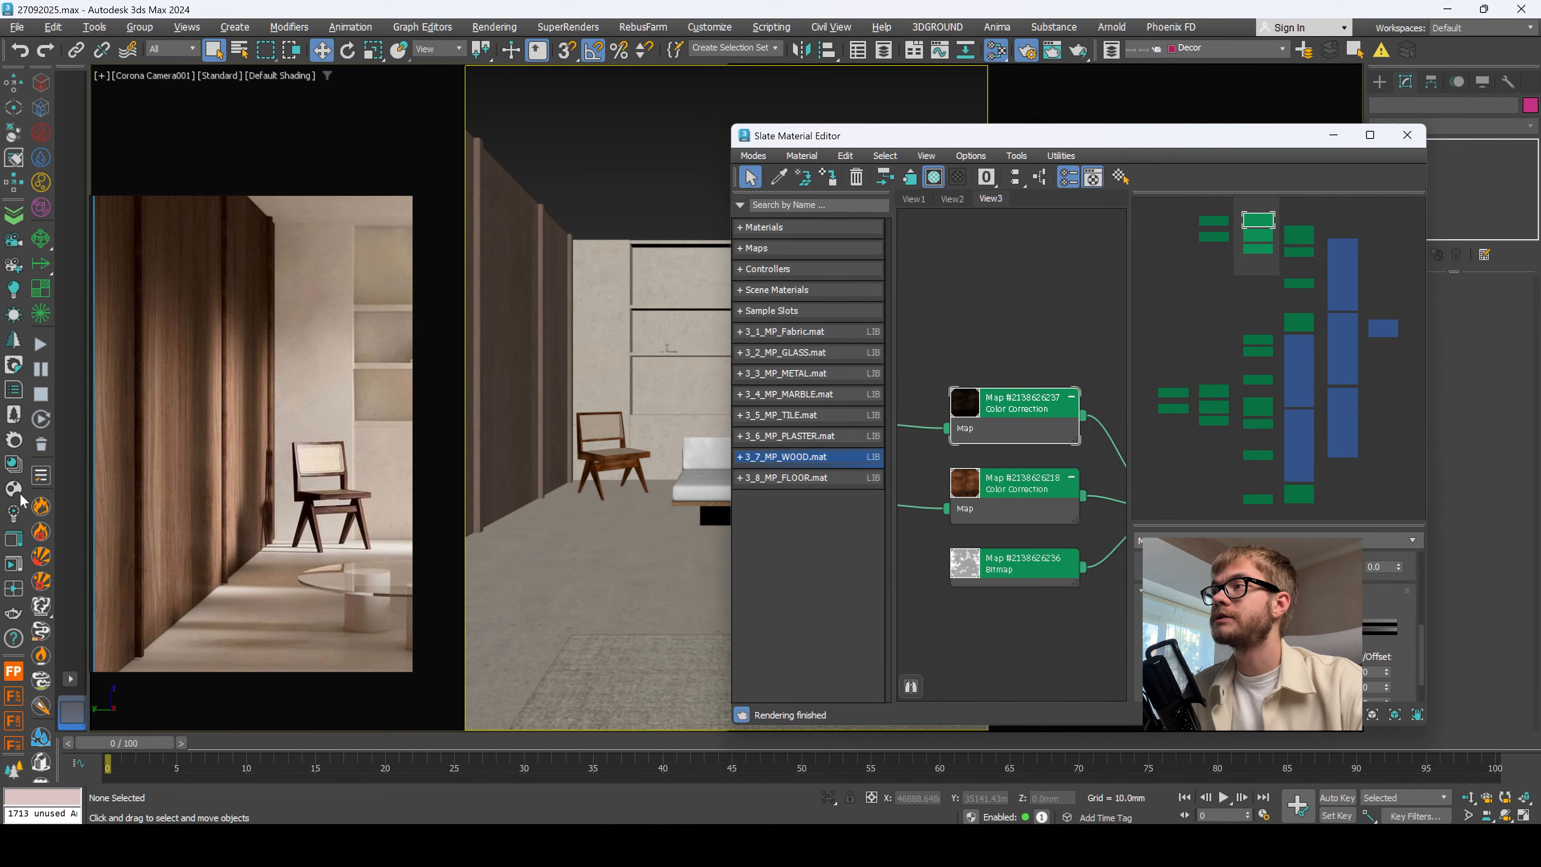
Step: Start an interactive Corona render of the camera view to check the new materials
left_click(15, 540)
scroll(937, 317, "down", 2)
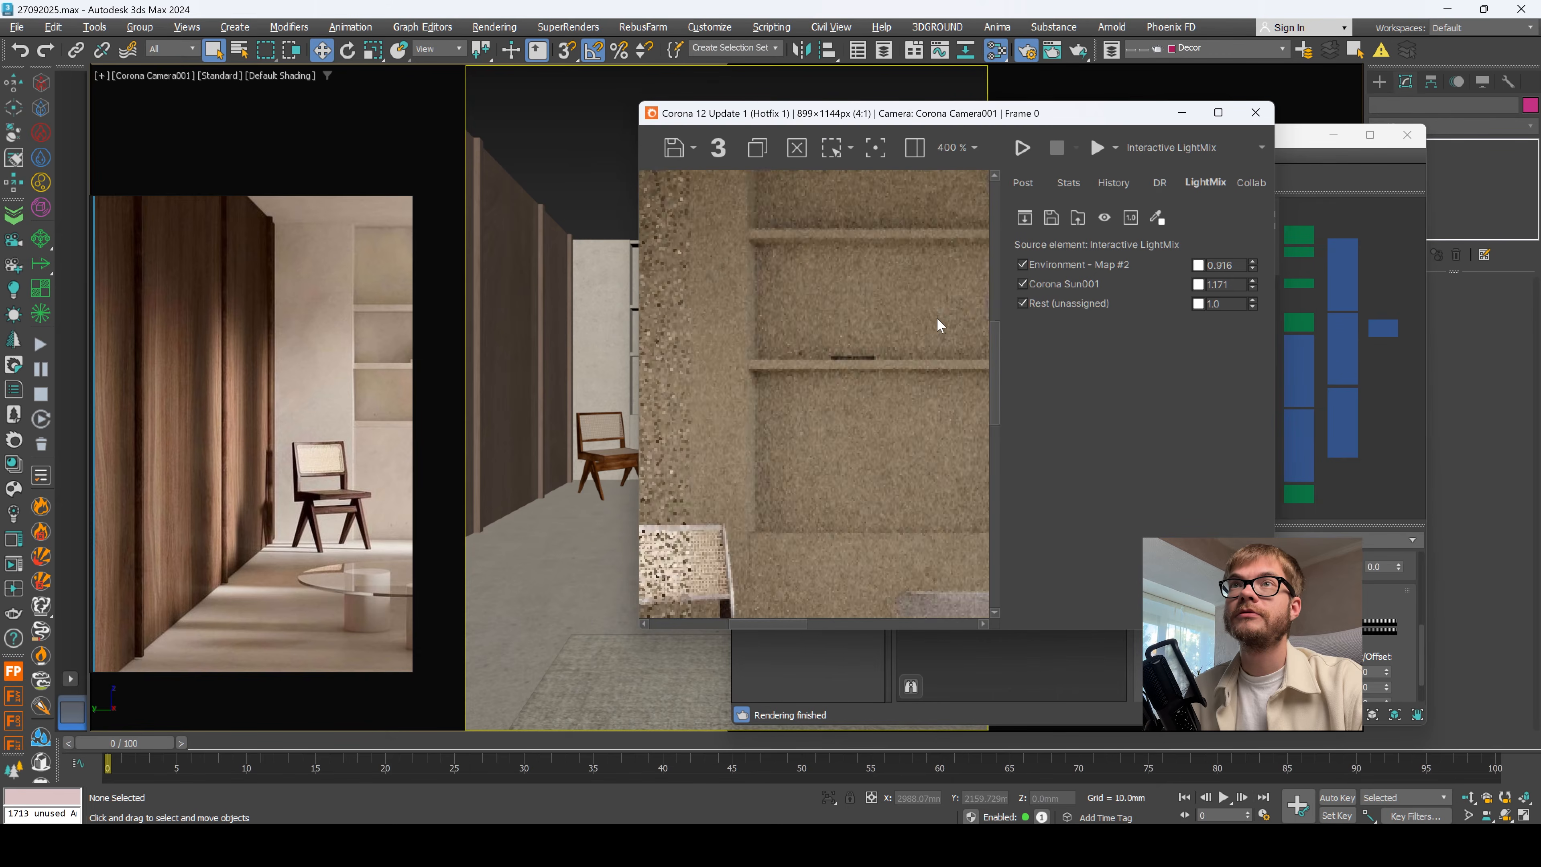
left_click(1016, 148)
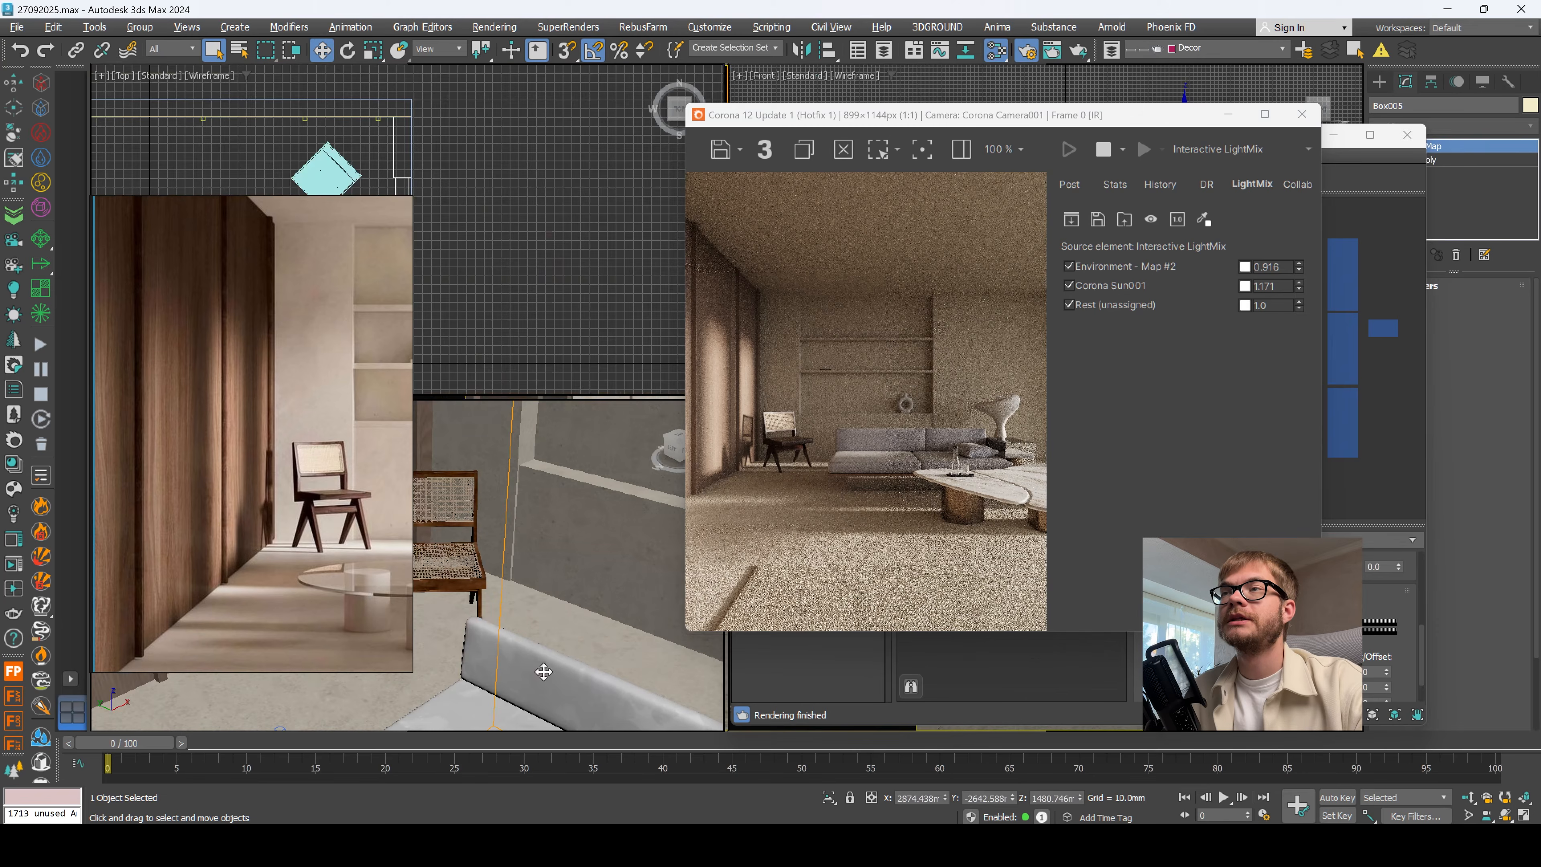
Step: Try to move the attached walls and columns in the perspective view, and undo the move
scroll(499, 637, "up", 5)
key("alt+w")
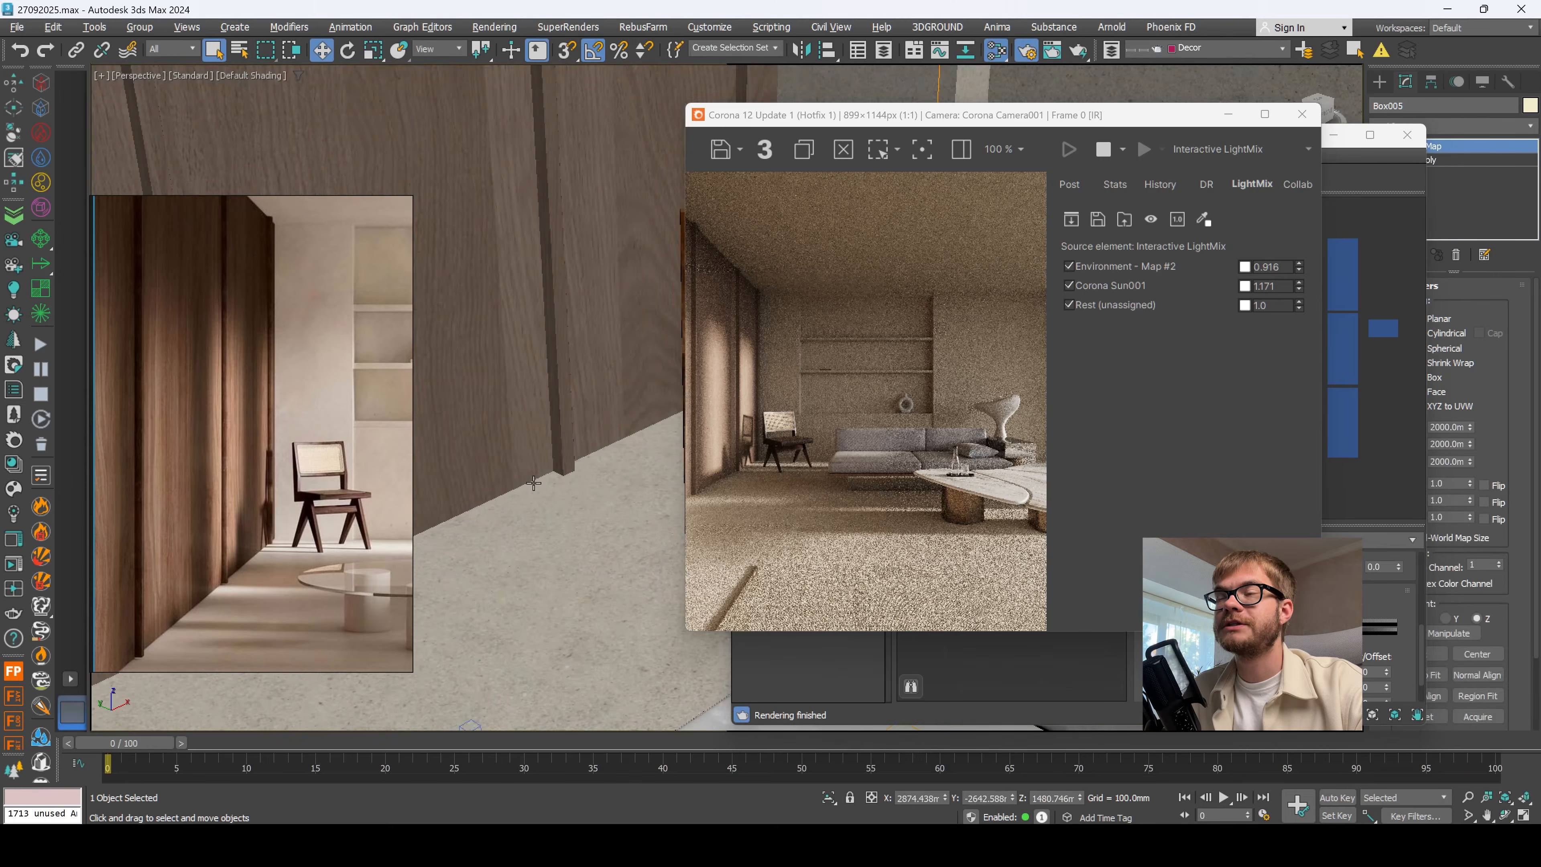
key("alt+w")
scroll(518, 593, "down", 8)
middle_click_drag(561, 546, 523, 544, "alt")
scroll(523, 544, "up", 4)
left_click_drag(514, 558, 606, 542)
key("ctrl+z")
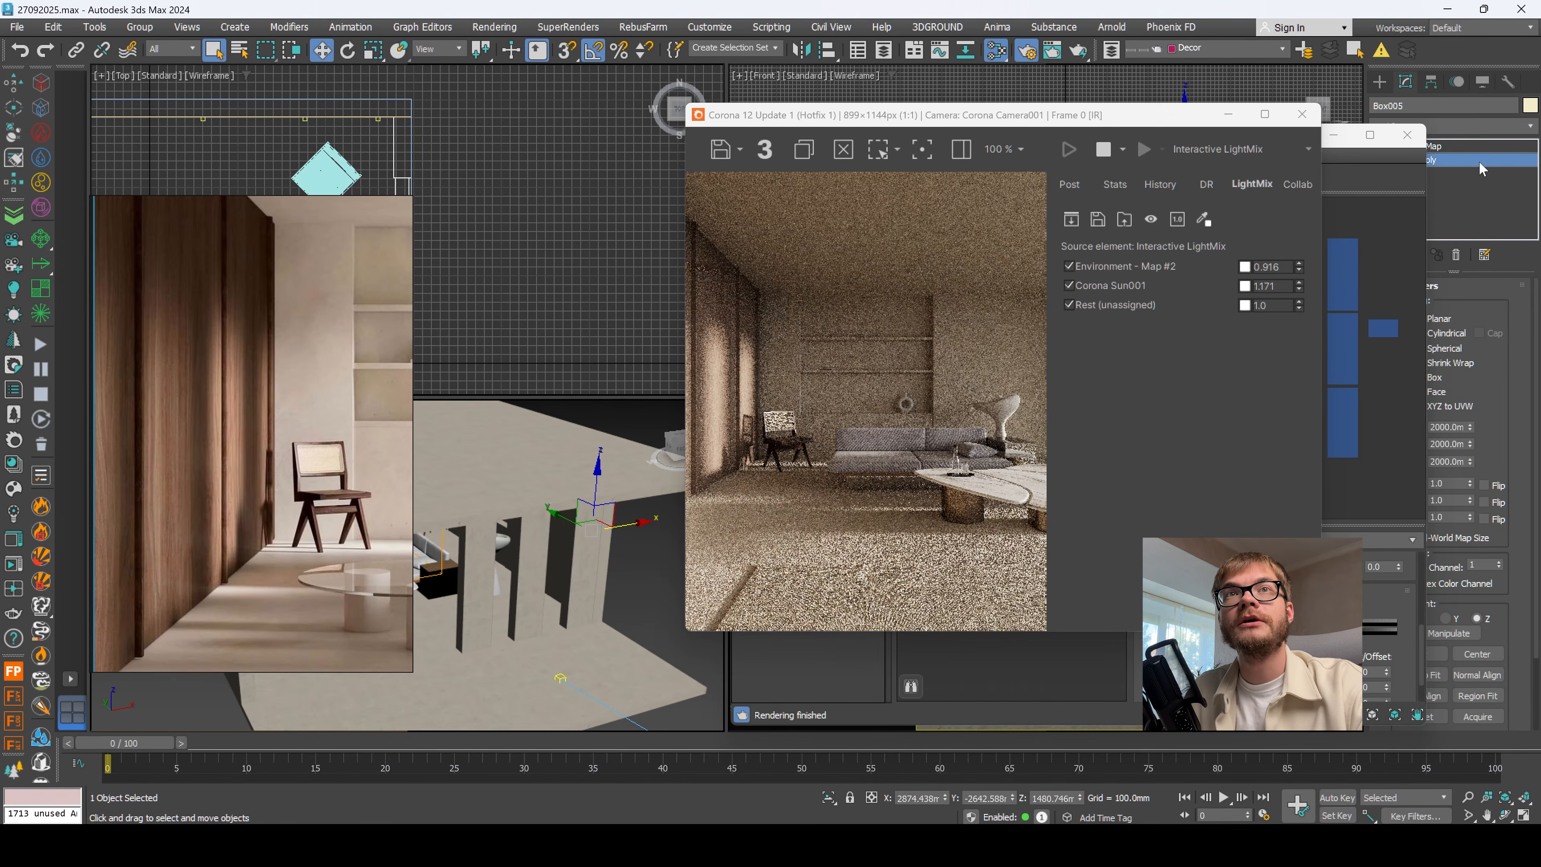
Step: Select an open-side column as a separate element of the attached walls
key("m")
key("5")
left_click(597, 527)
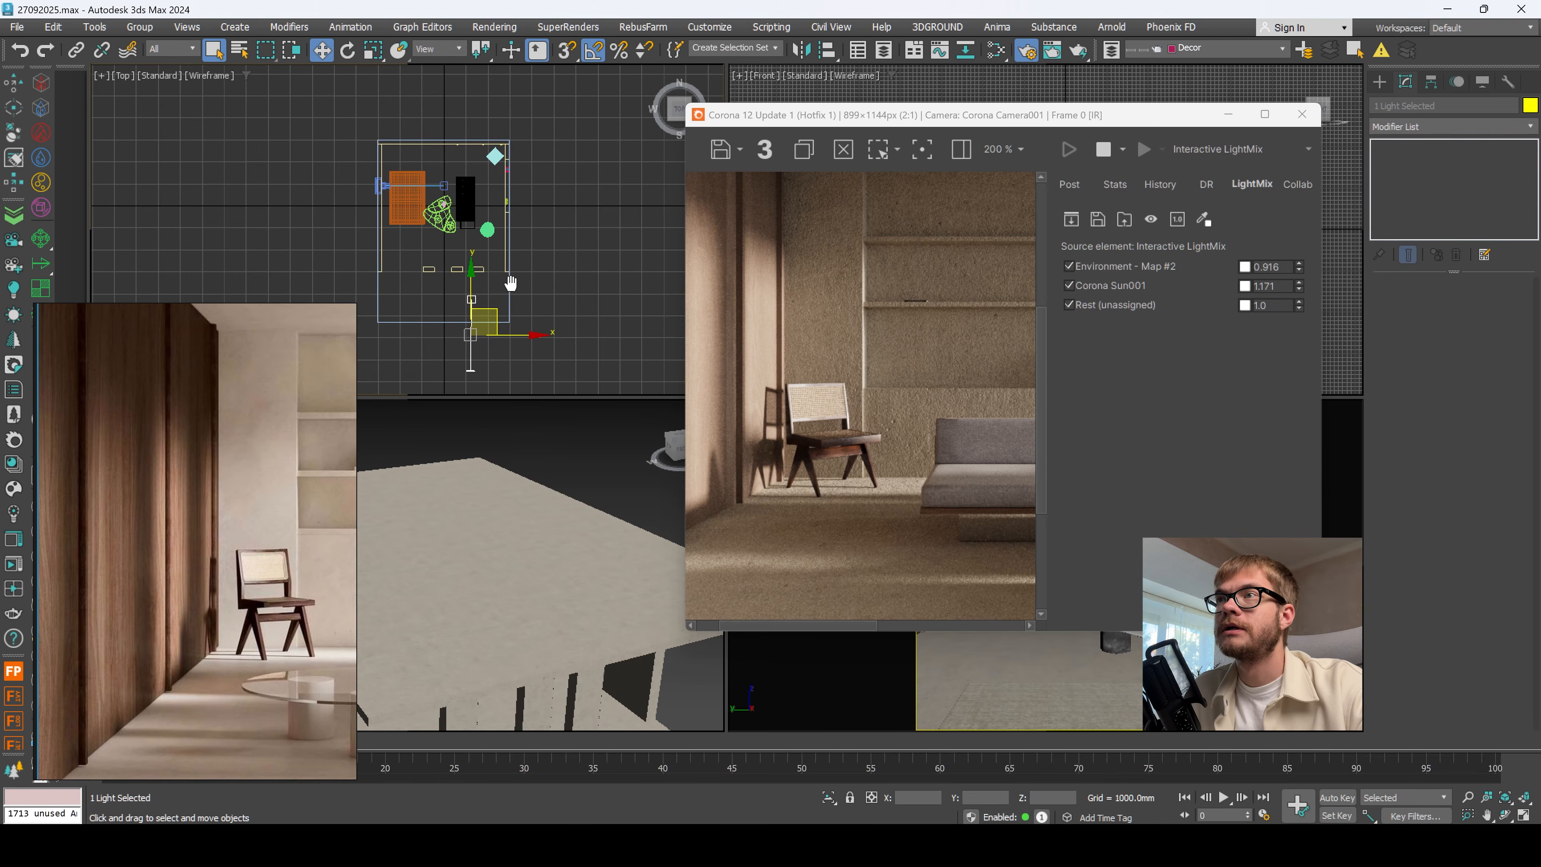
Step: Move the selected sun light slightly farther from the room in the top view
scroll(489, 298, "up", 2)
mouse_move(461, 307)
left_mouse_down()
mouse_move(461, 288)
mouse_move(461, 327)
left_mouse_up()
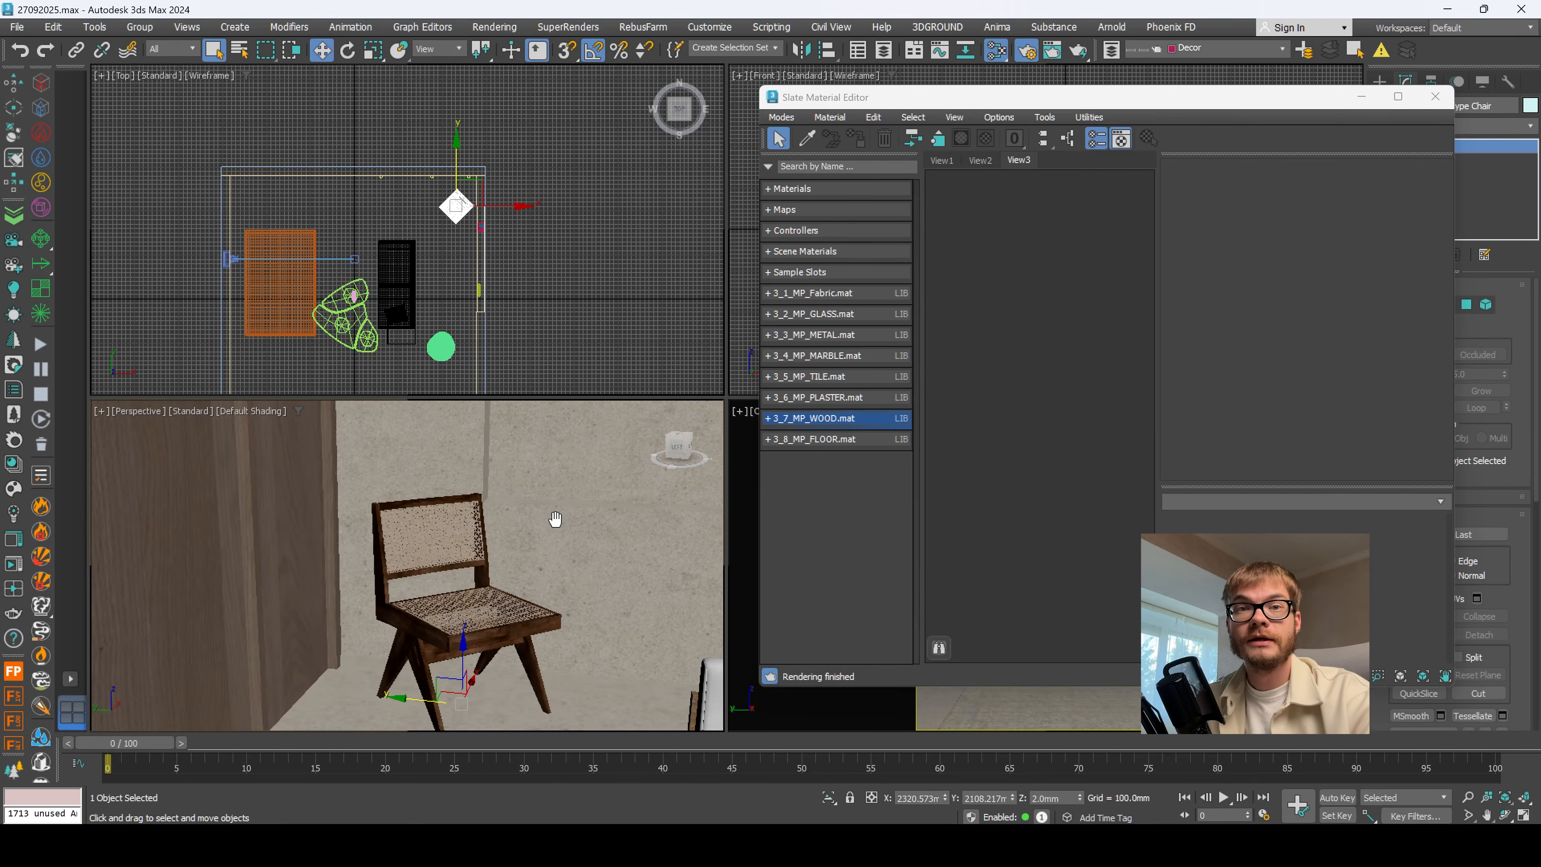
Step: Load the chair's chairbase01 multi-material into the empty node view and show its wood and seat sub-material nodes
middle_click_drag(528, 595, 517, 573)
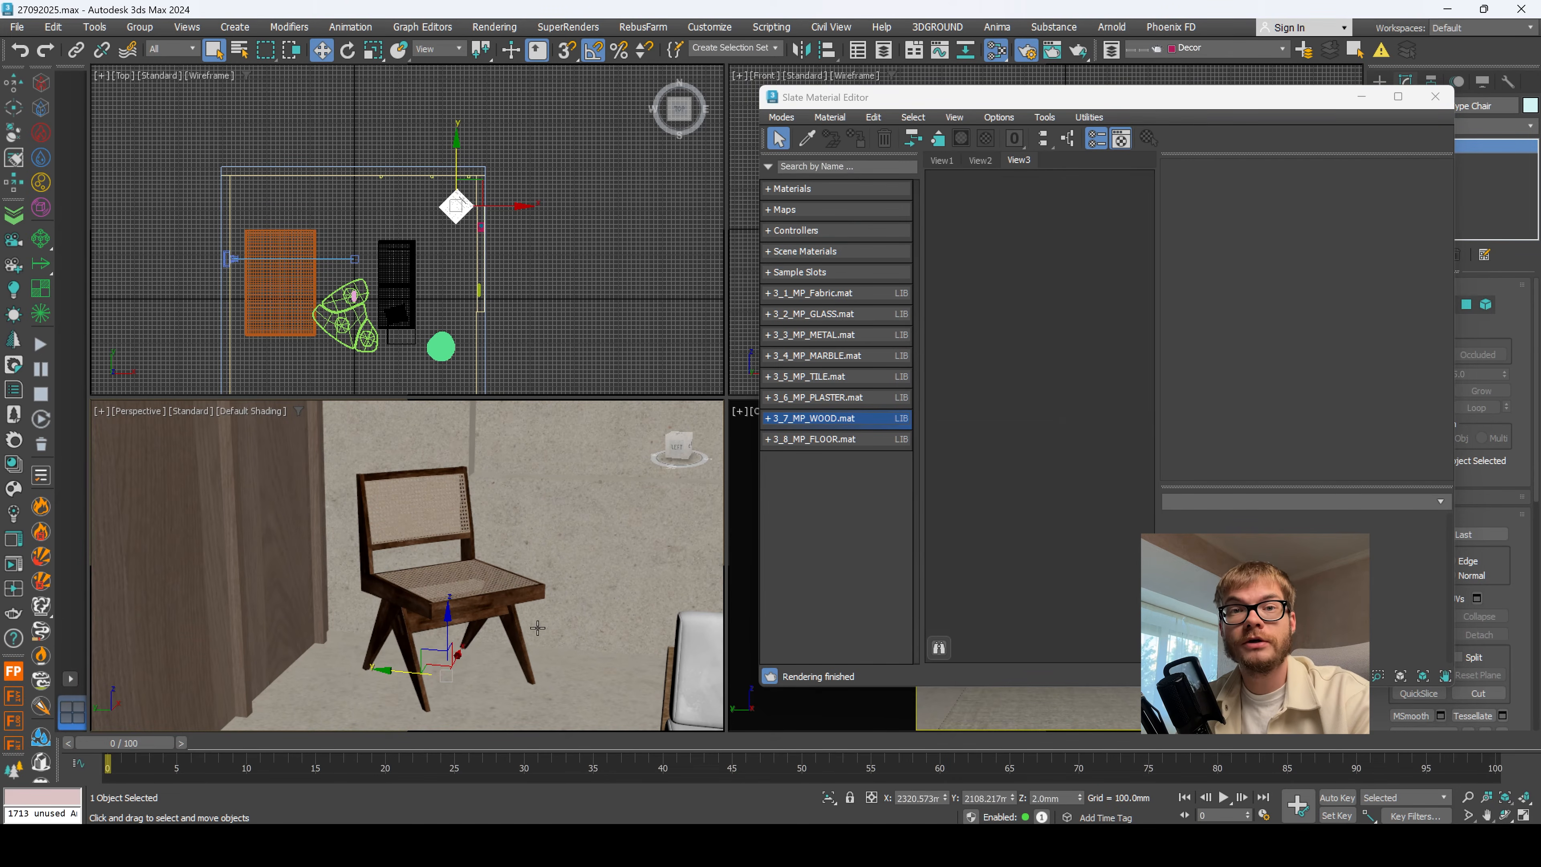
left_click(807, 138)
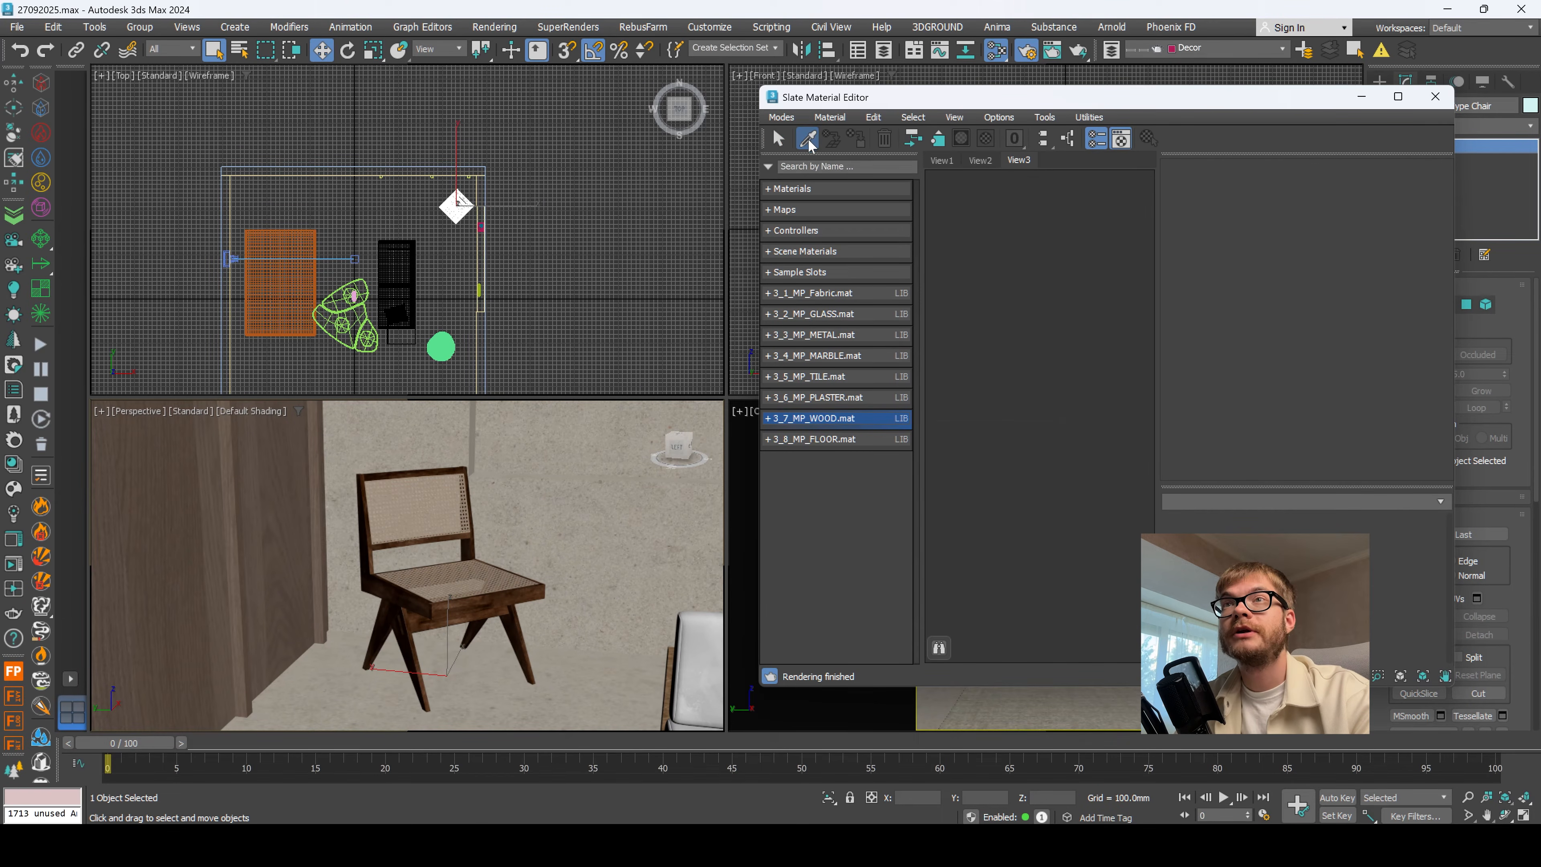
left_click(465, 606)
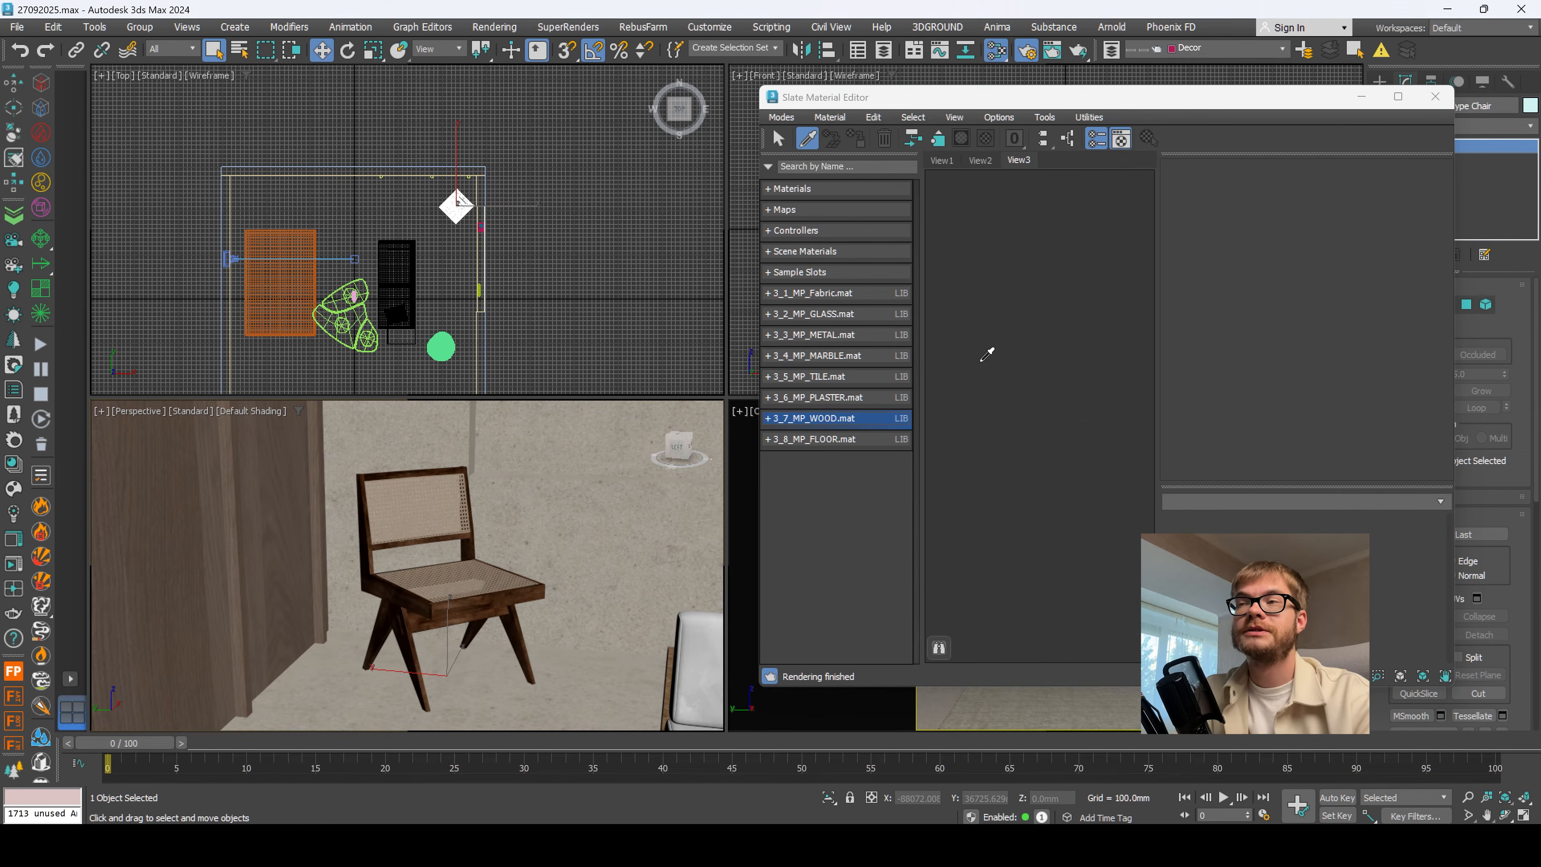
middle_click_drag(978, 416, 1103, 496)
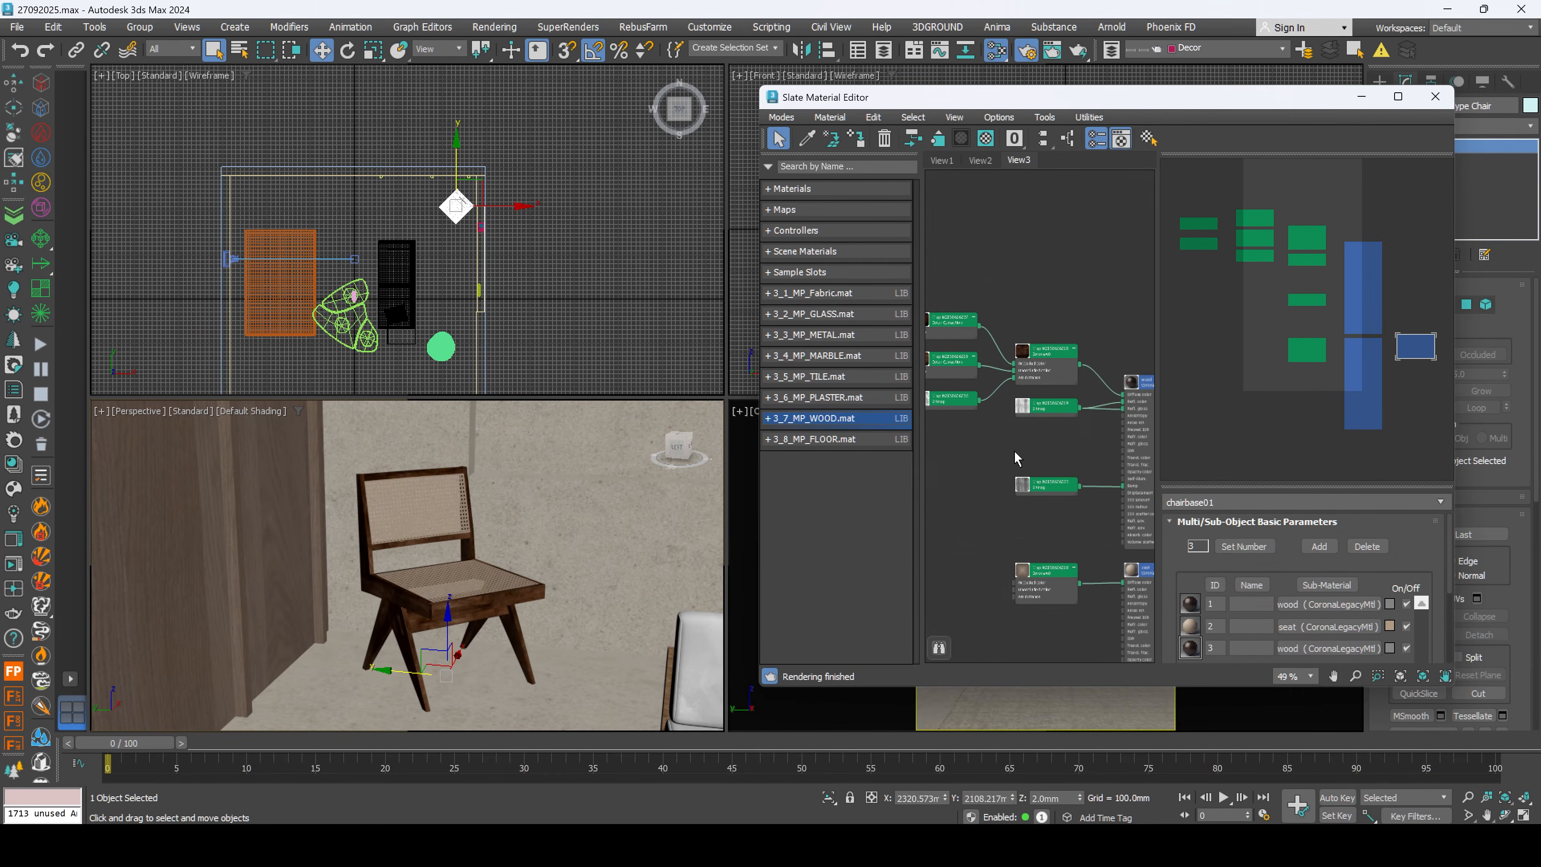
Step: Examine the Color Correction settings feeding the chair's dark wood sub-material
middle_click_drag(1015, 458, 1076, 499)
scroll(1039, 433, "up", 3)
double_click(1030, 375)
left_click_drag(1198, 102, 1098, 80)
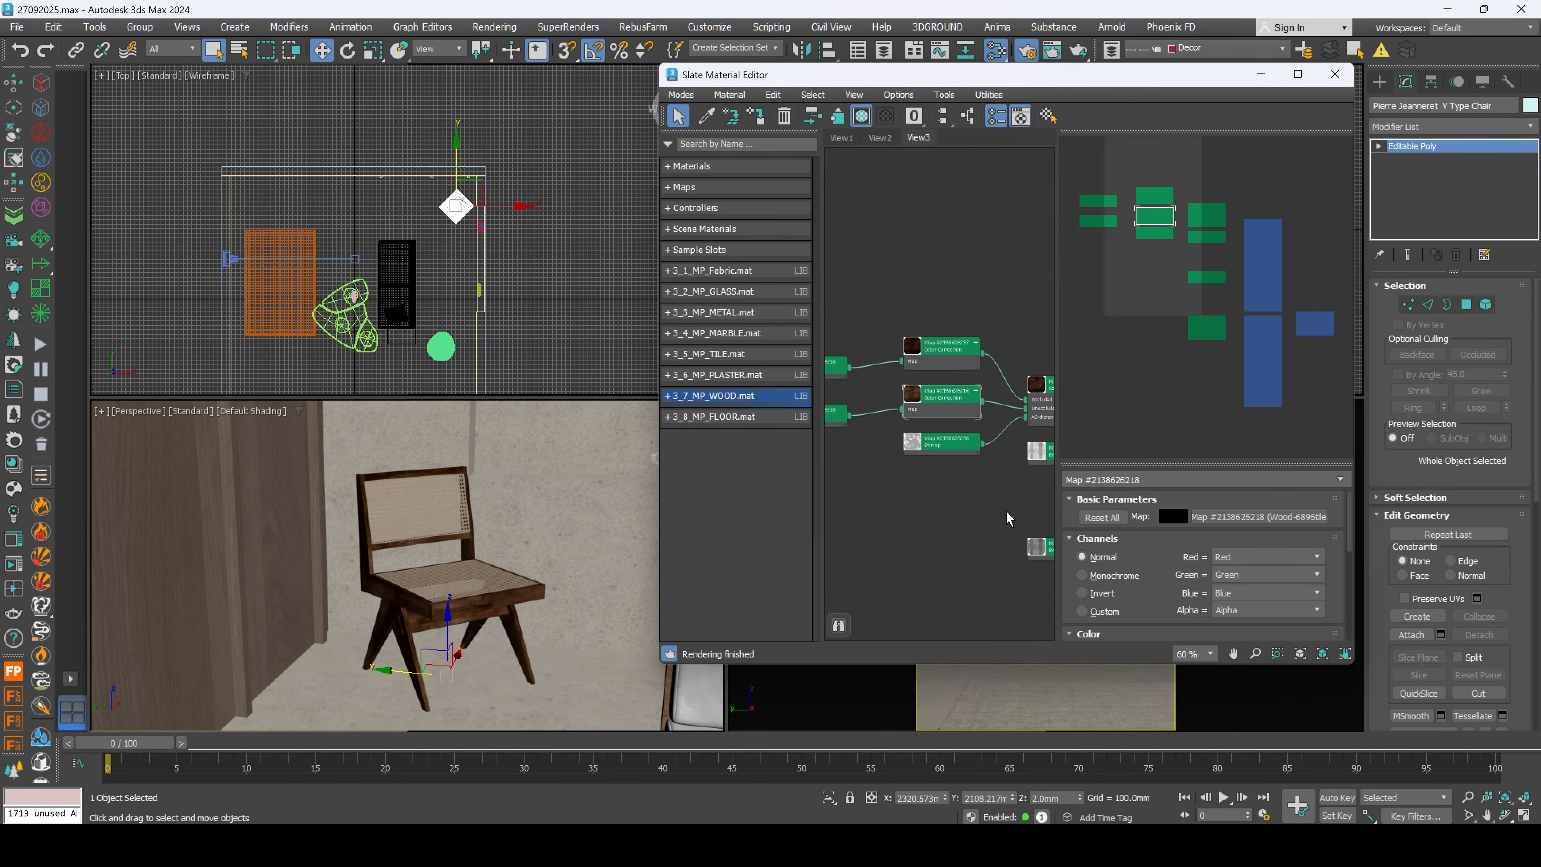
scroll(1044, 535, "down", 2)
left_click(1262, 77)
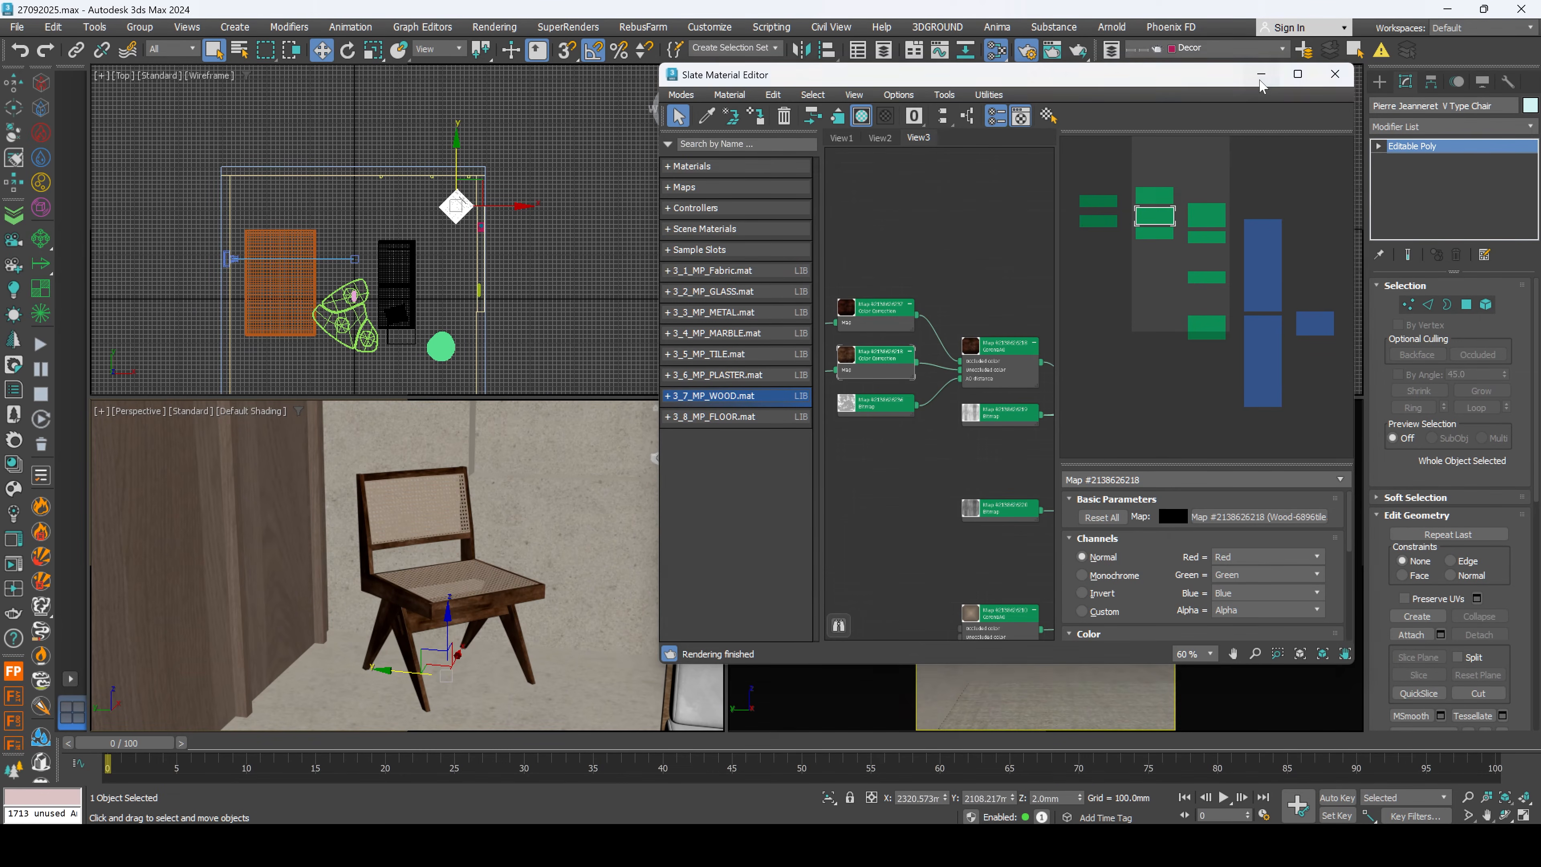
Step: Compare the chair in the Corona interactive render with the chair in the reference image
left_click(12, 540)
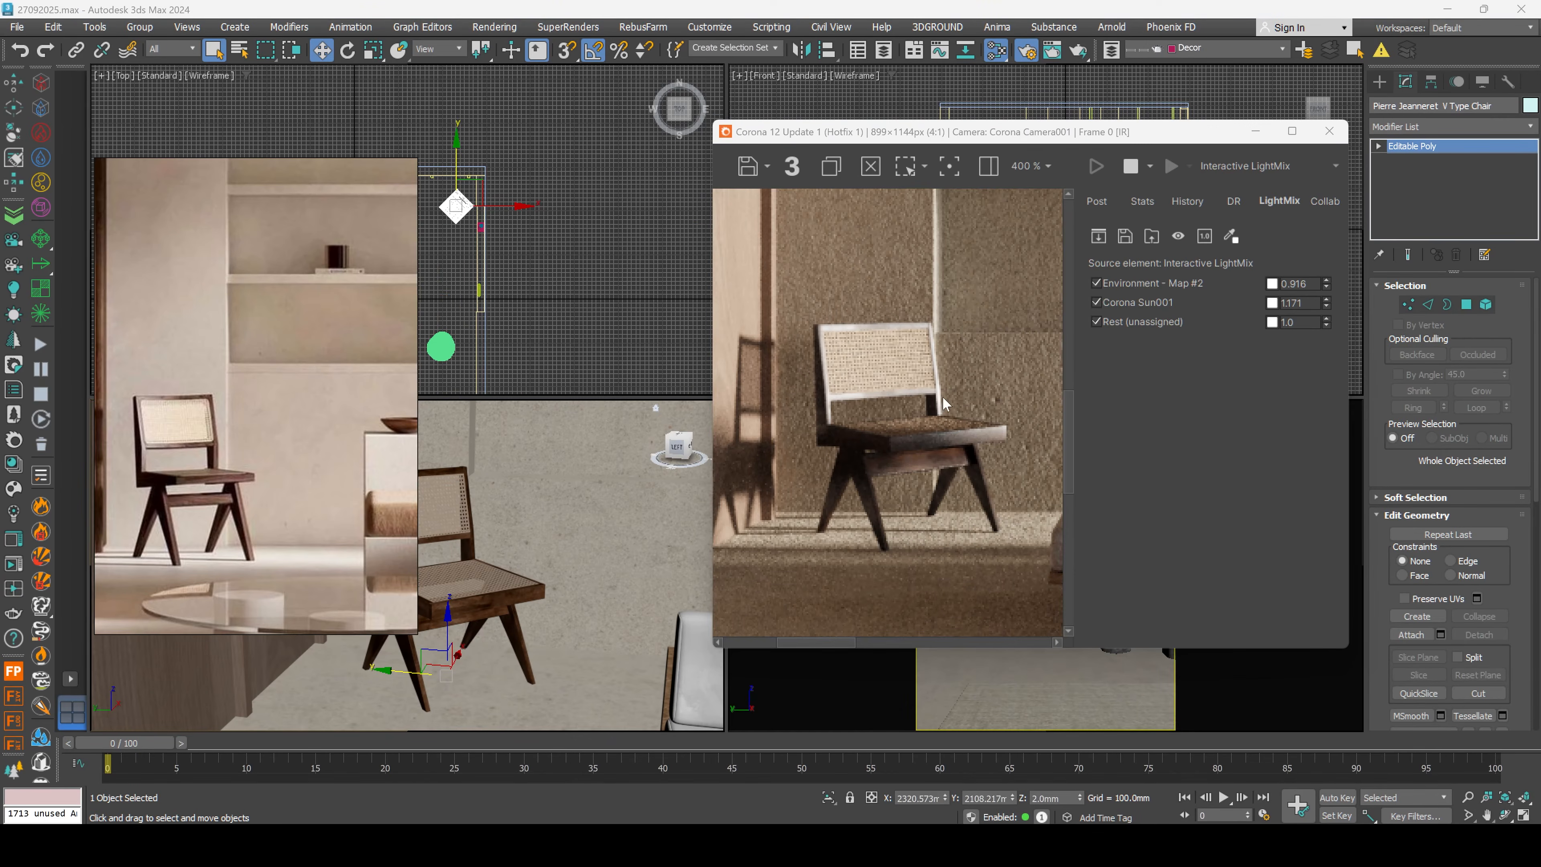
scroll(944, 403, "down", 1)
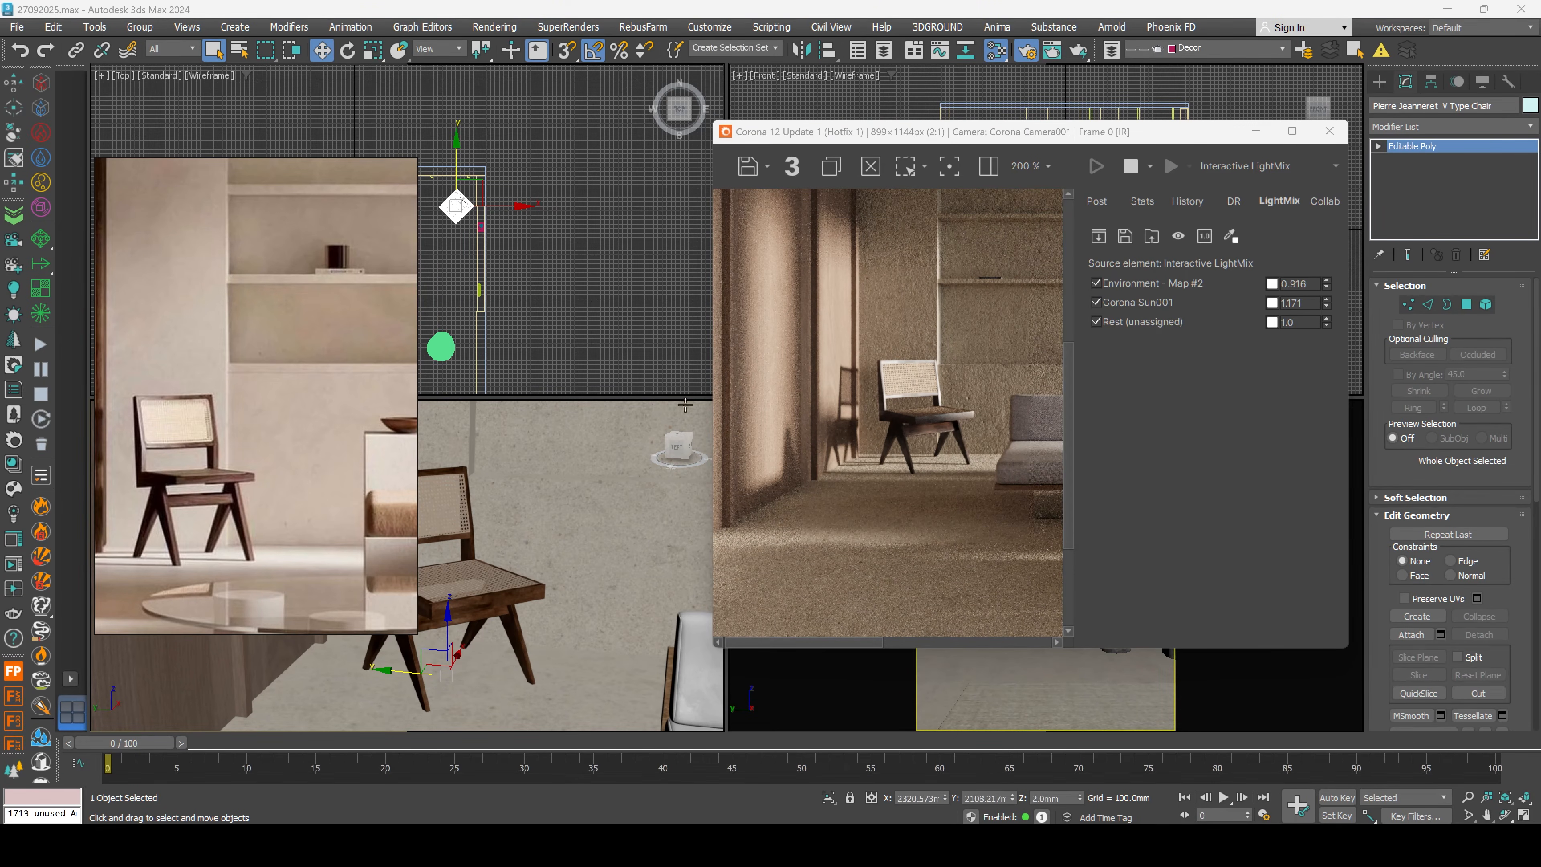
left_click_drag(985, 134, 774, 165)
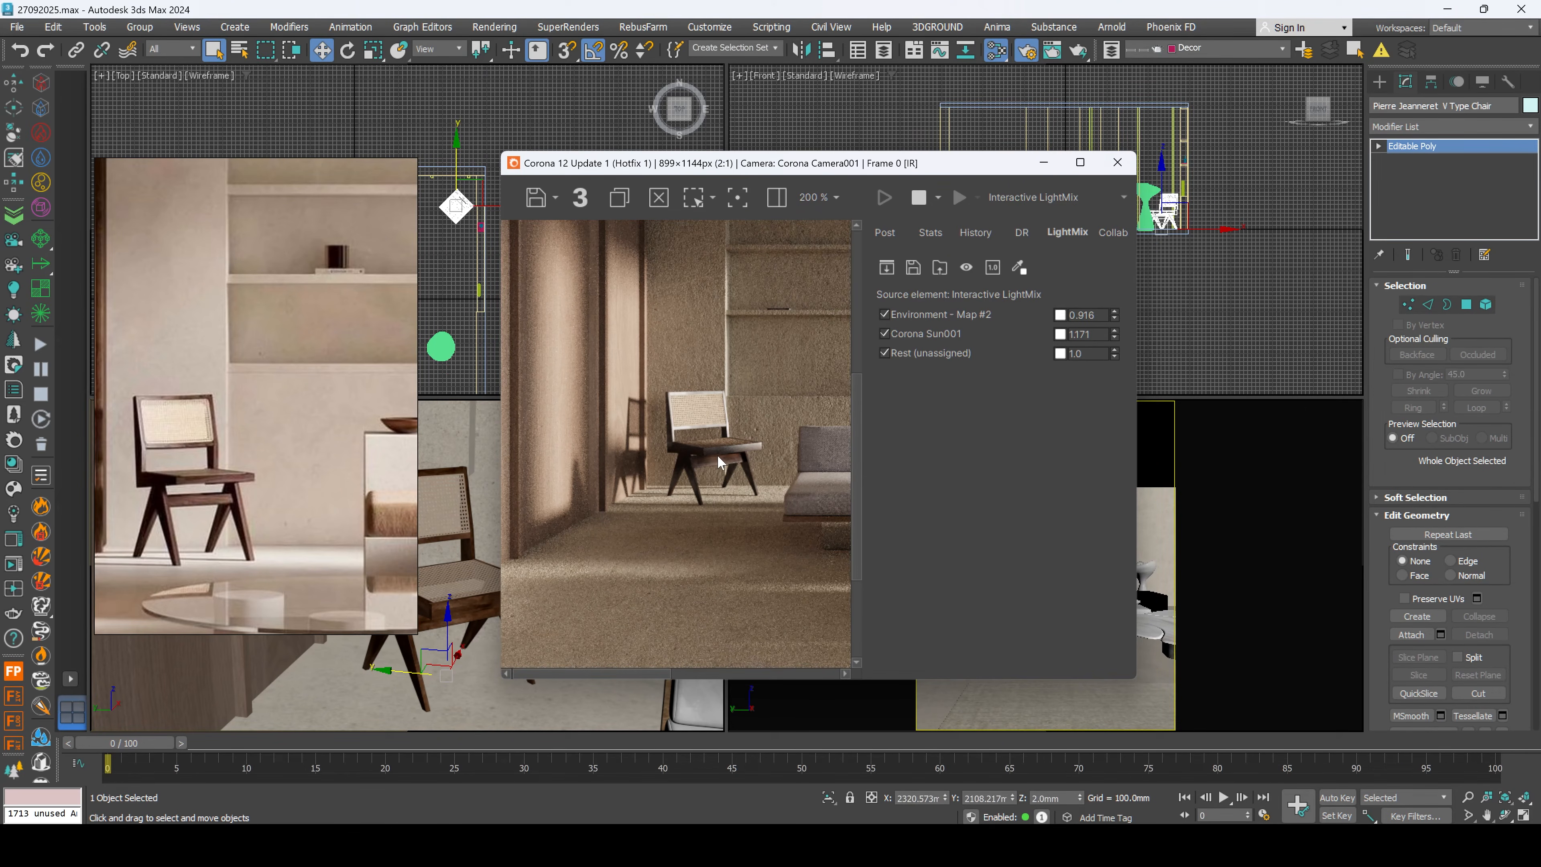
scroll(730, 452, "down", 1)
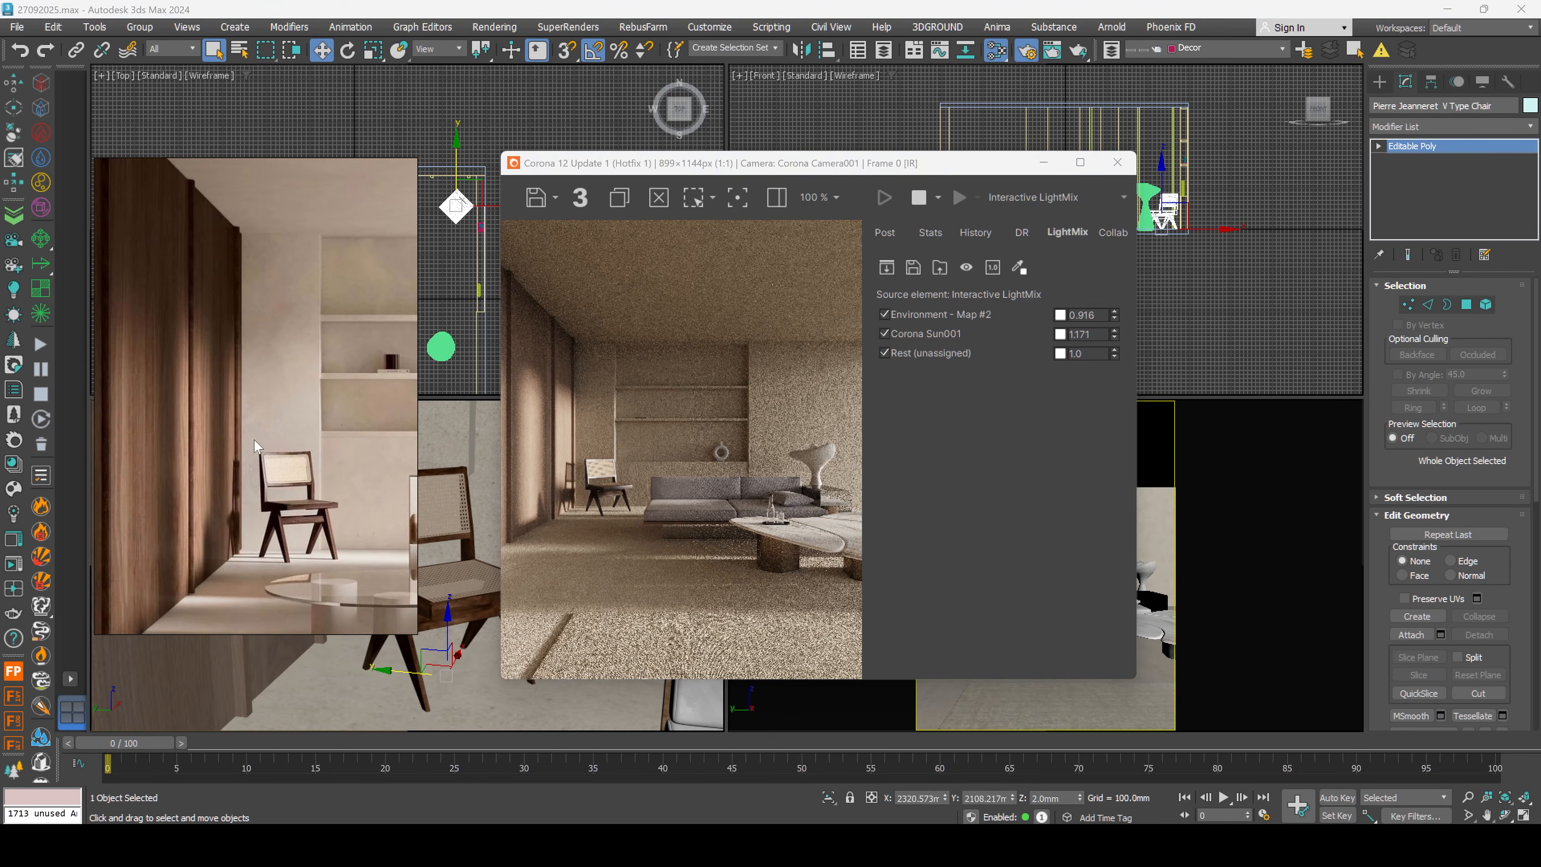
Step: Pick the wood wall panel's Oak_Wood_Mat_1 material into the node view and open the Color Correction map on its diffuse colour
key("m")
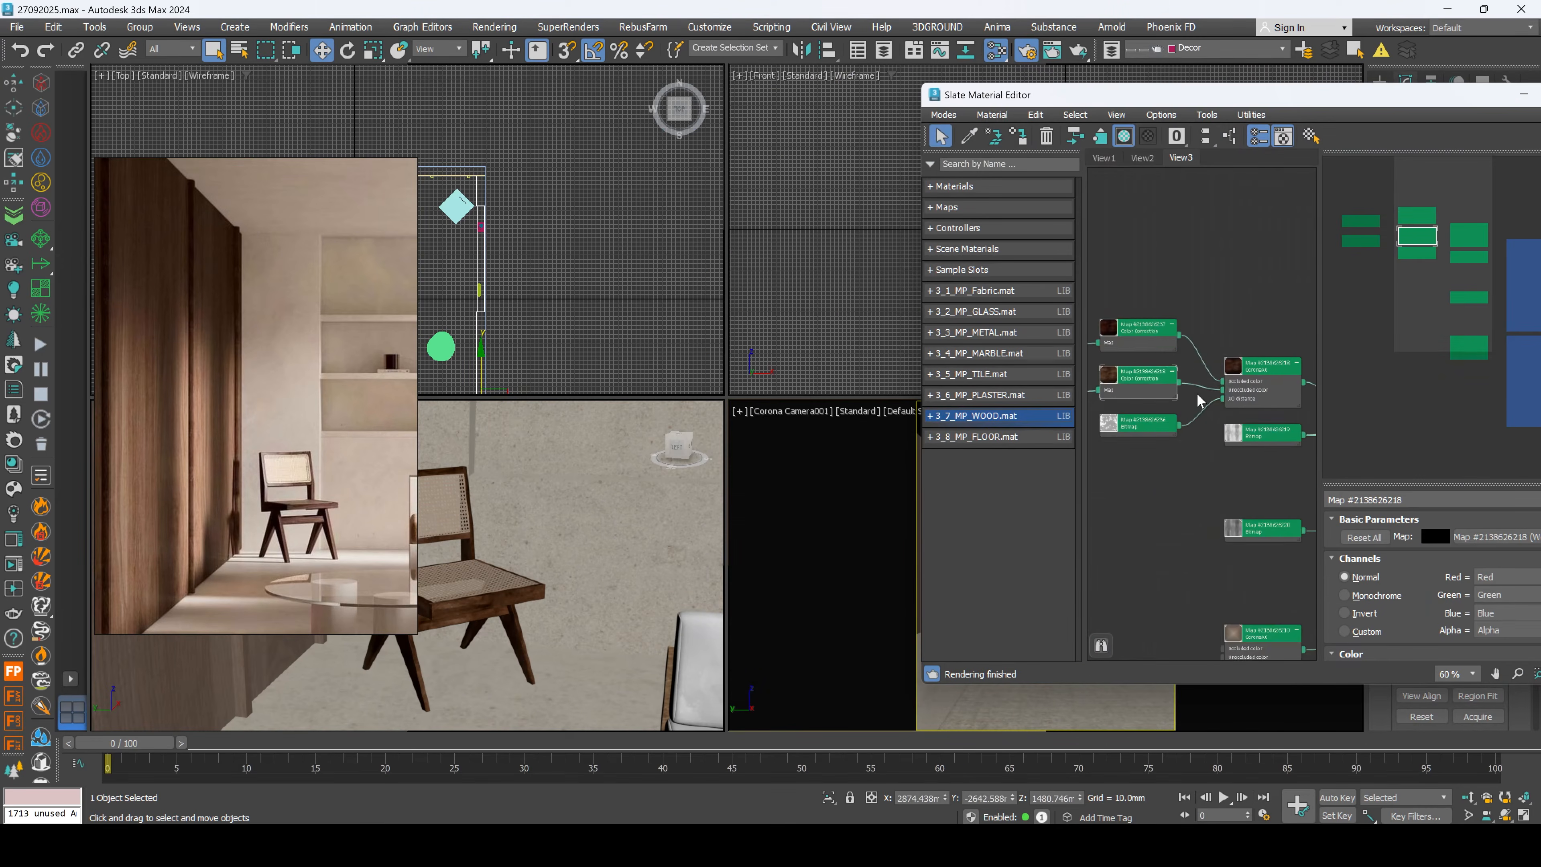
middle_click_drag(1194, 403, 1172, 310)
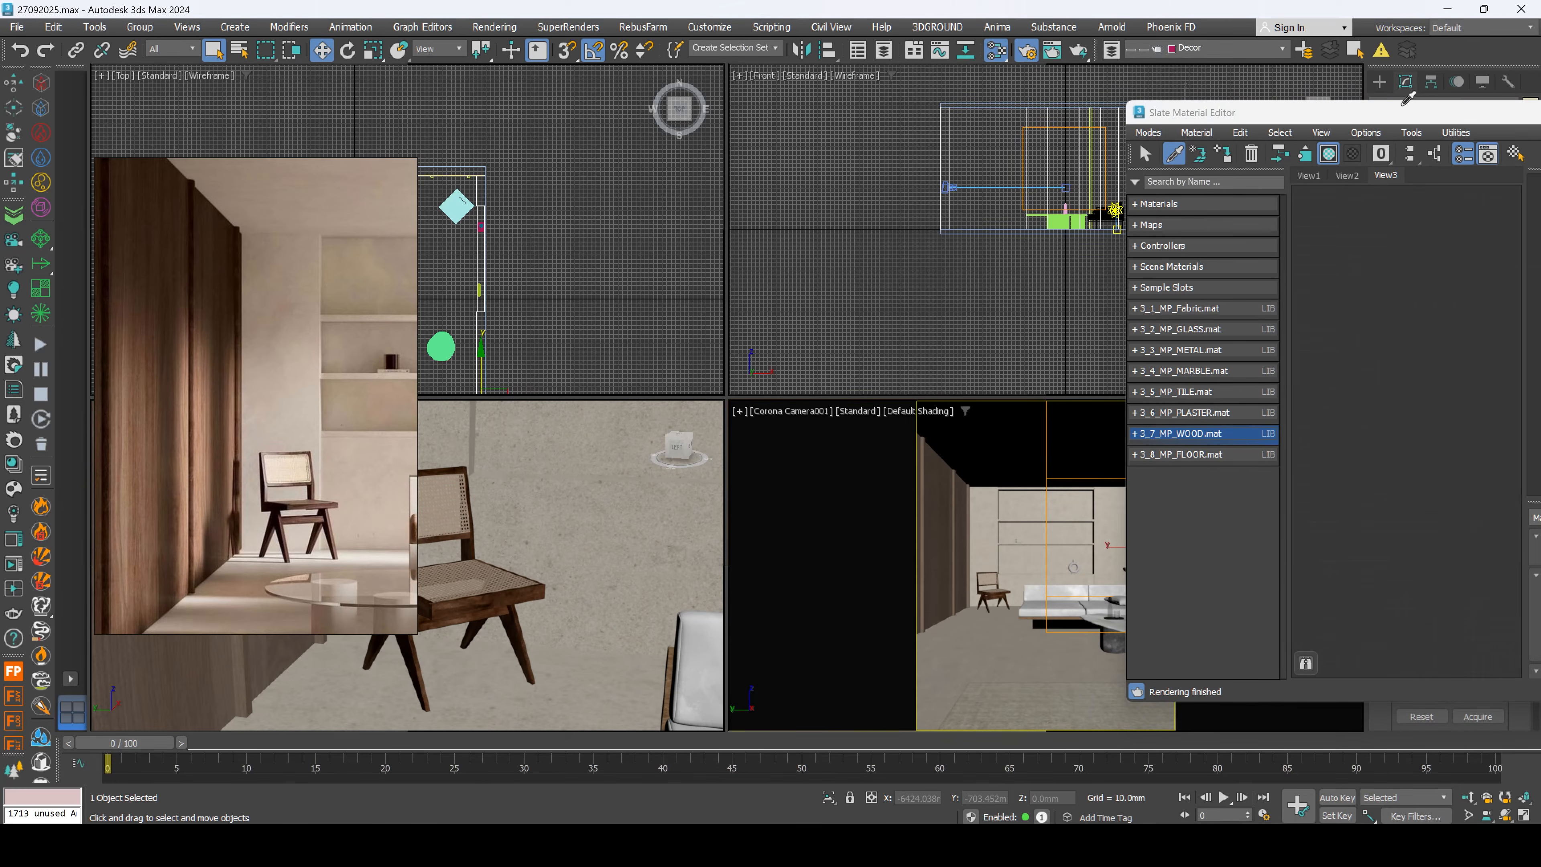
middle_click_drag(1487, 304, 1335, 398)
left_click_drag(1349, 106, 805, 120)
middle_click_drag(759, 358, 874, 399)
double_click(815, 405)
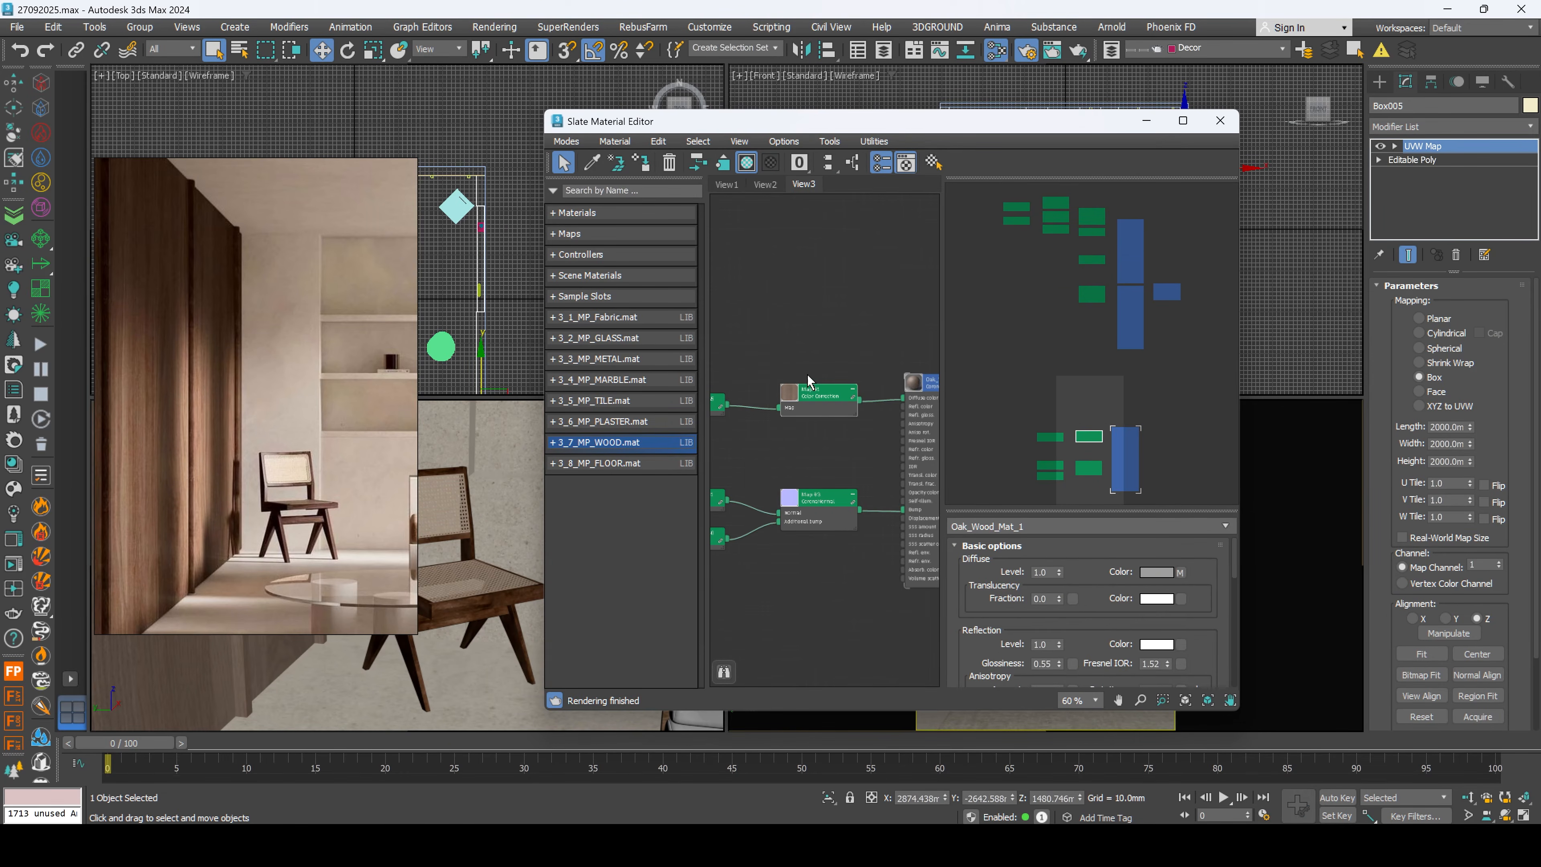
left_click_drag(805, 119, 1013, 172)
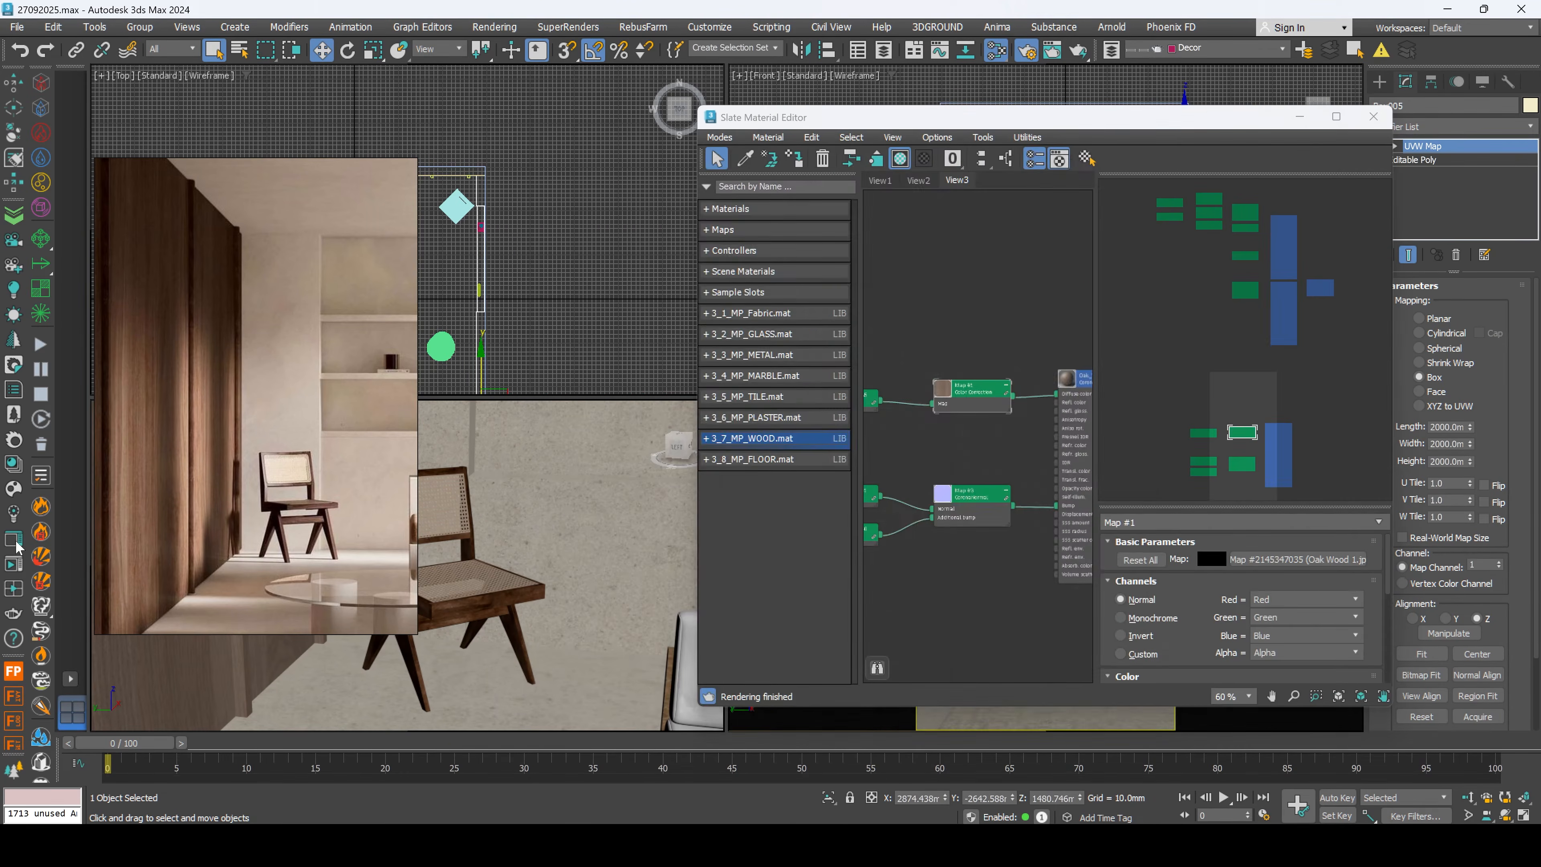
Step: Set the saturation of the oak wood's Color Correction map to 34.884, judging it against the wood in the reference
left_click(13, 564)
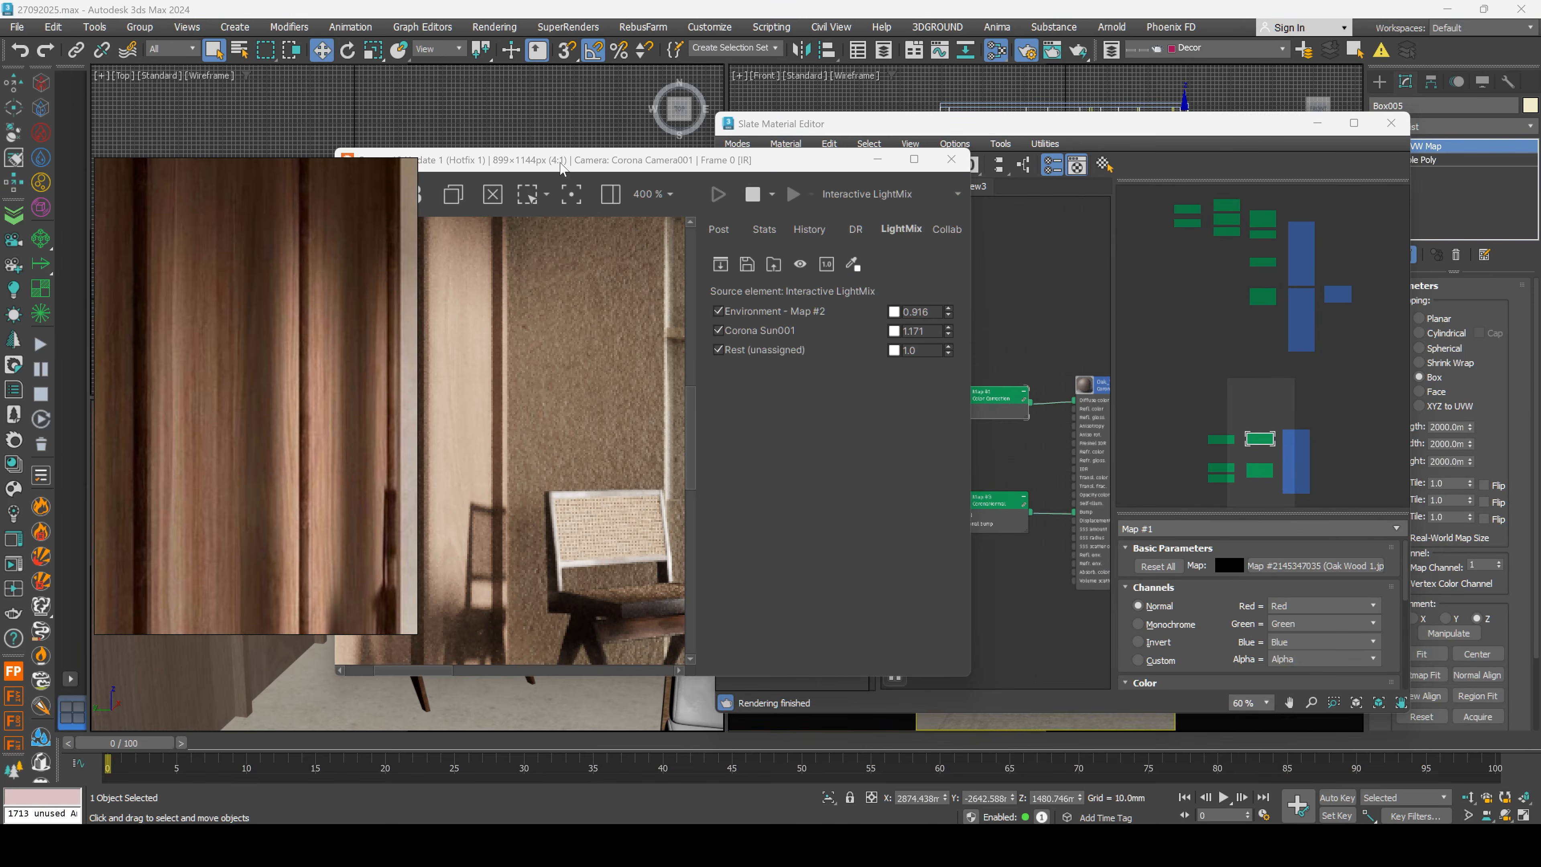
left_click_drag(560, 162, 609, 153)
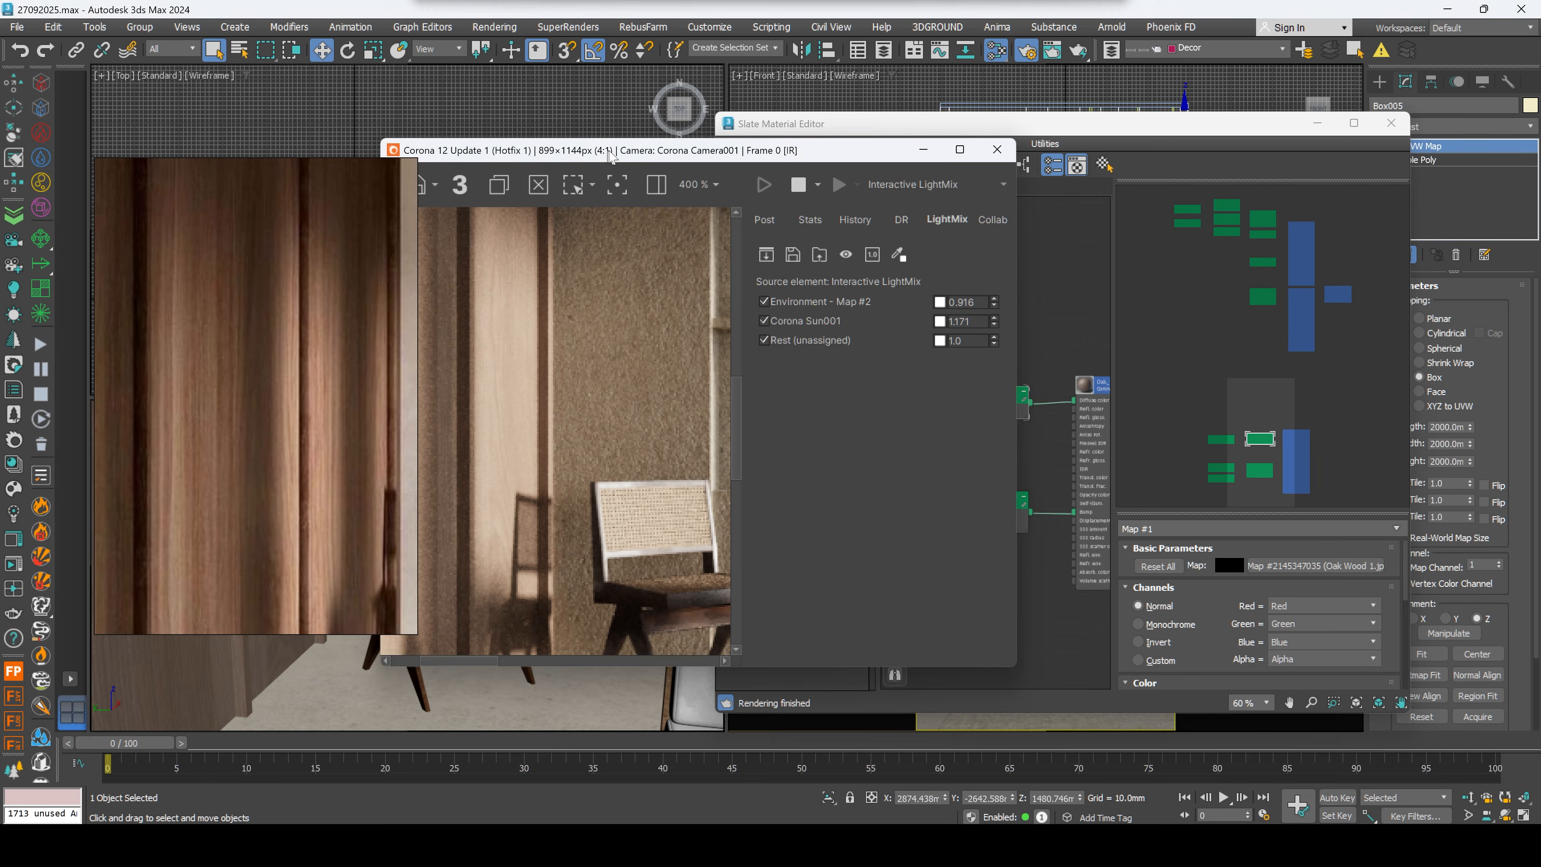
scroll(516, 399, "down", 1)
left_click(1160, 136)
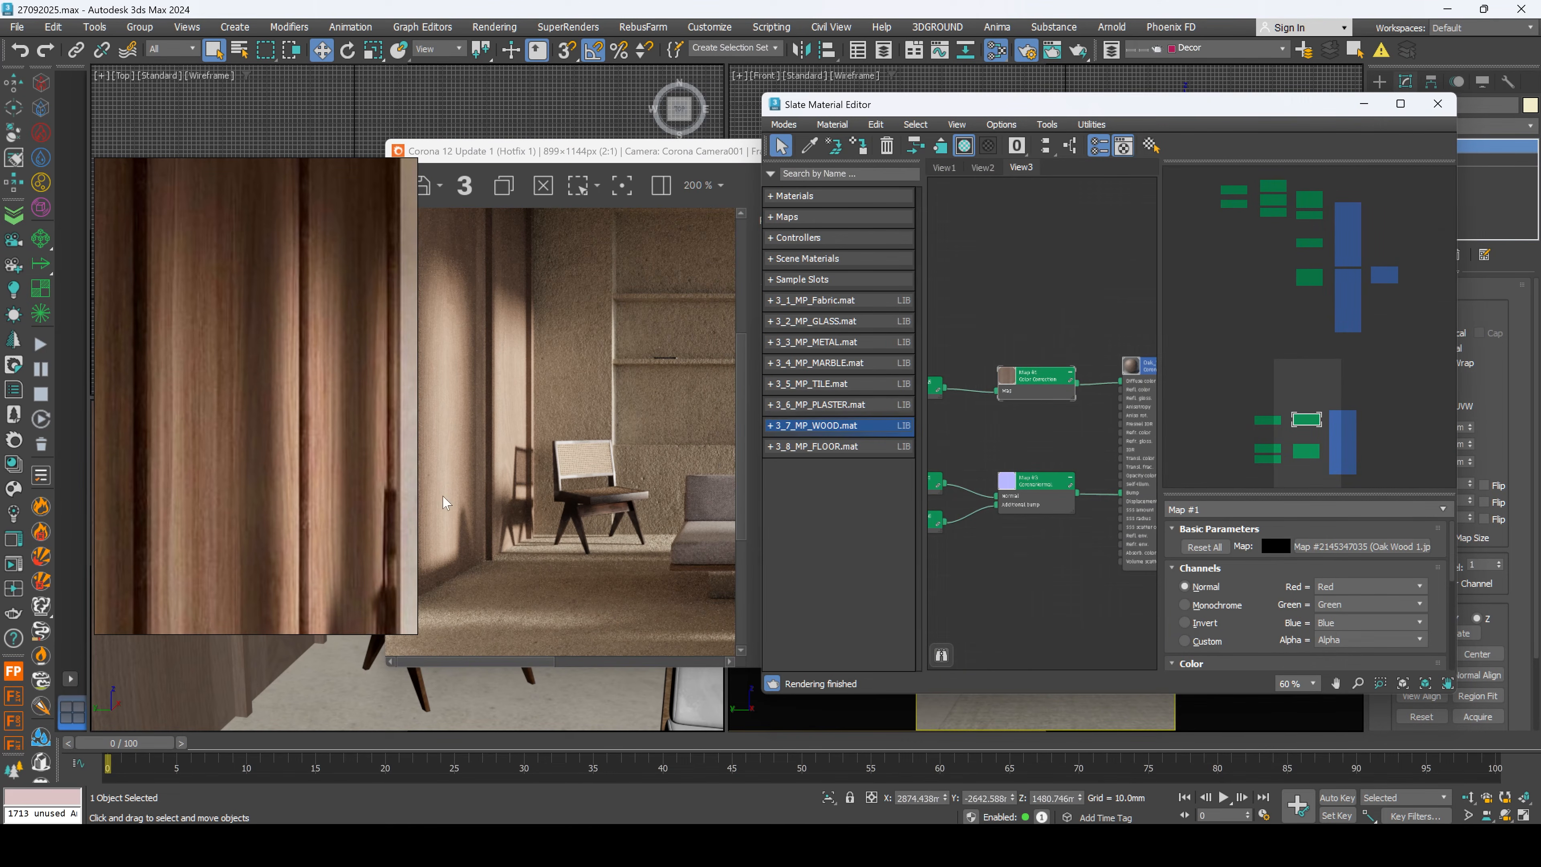
scroll(1085, 456, "down", 1)
middle_click_drag(1107, 490, 1075, 471)
scroll(1091, 524, "up", 2)
left_click_drag(1298, 609, 1300, 438)
left_click_drag(1294, 662, 1295, 585)
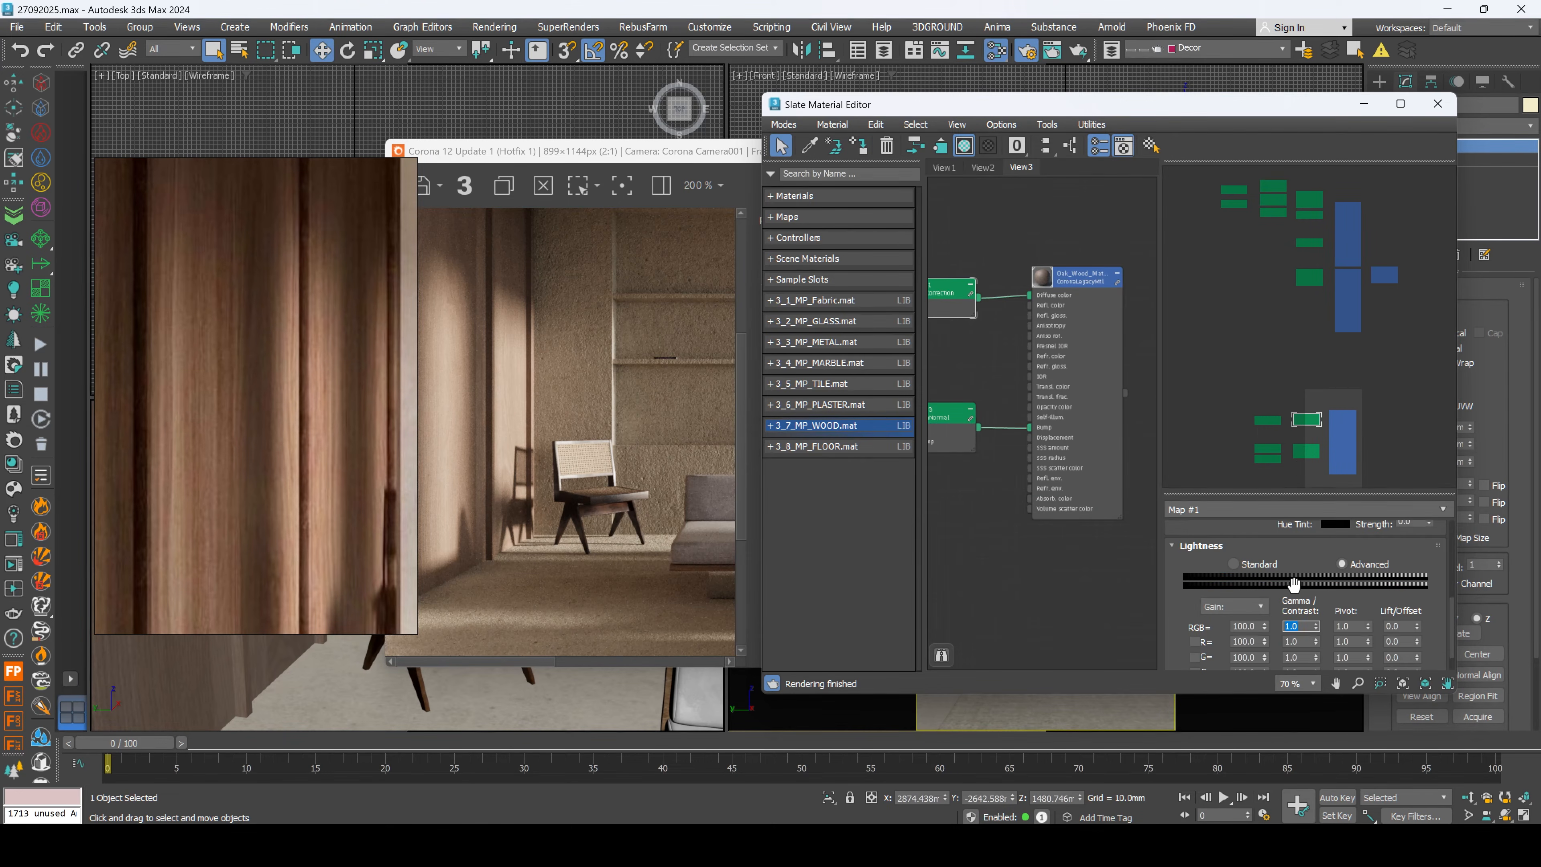
left_click(514, 381)
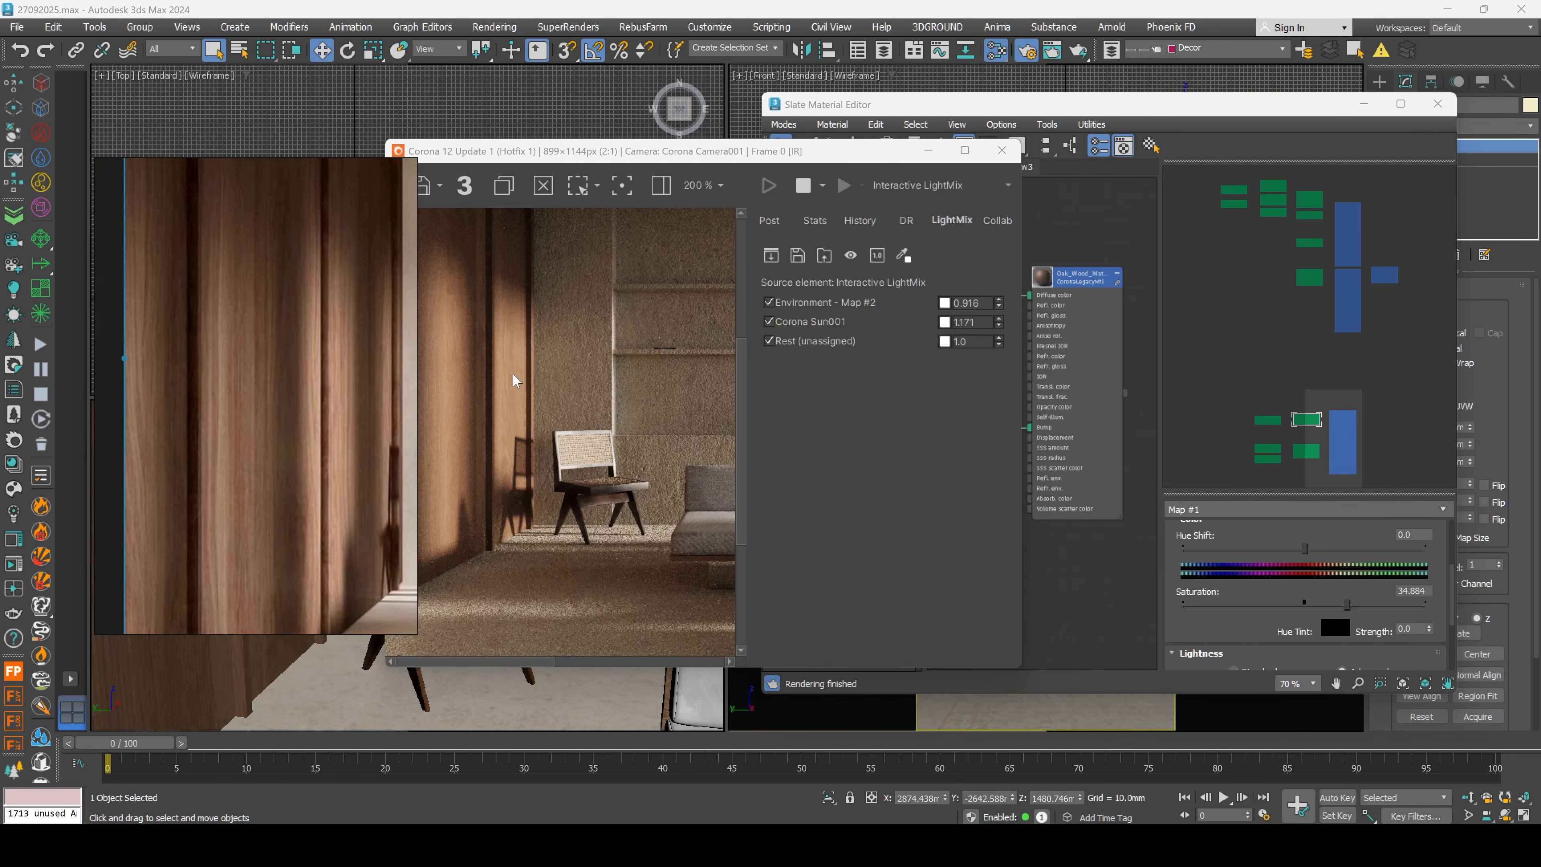
Step: Set the oak wood Color Correction's hue shift to -3.0 and its RGB gamma to 0.8
left_click(1296, 548)
double_click(1428, 535)
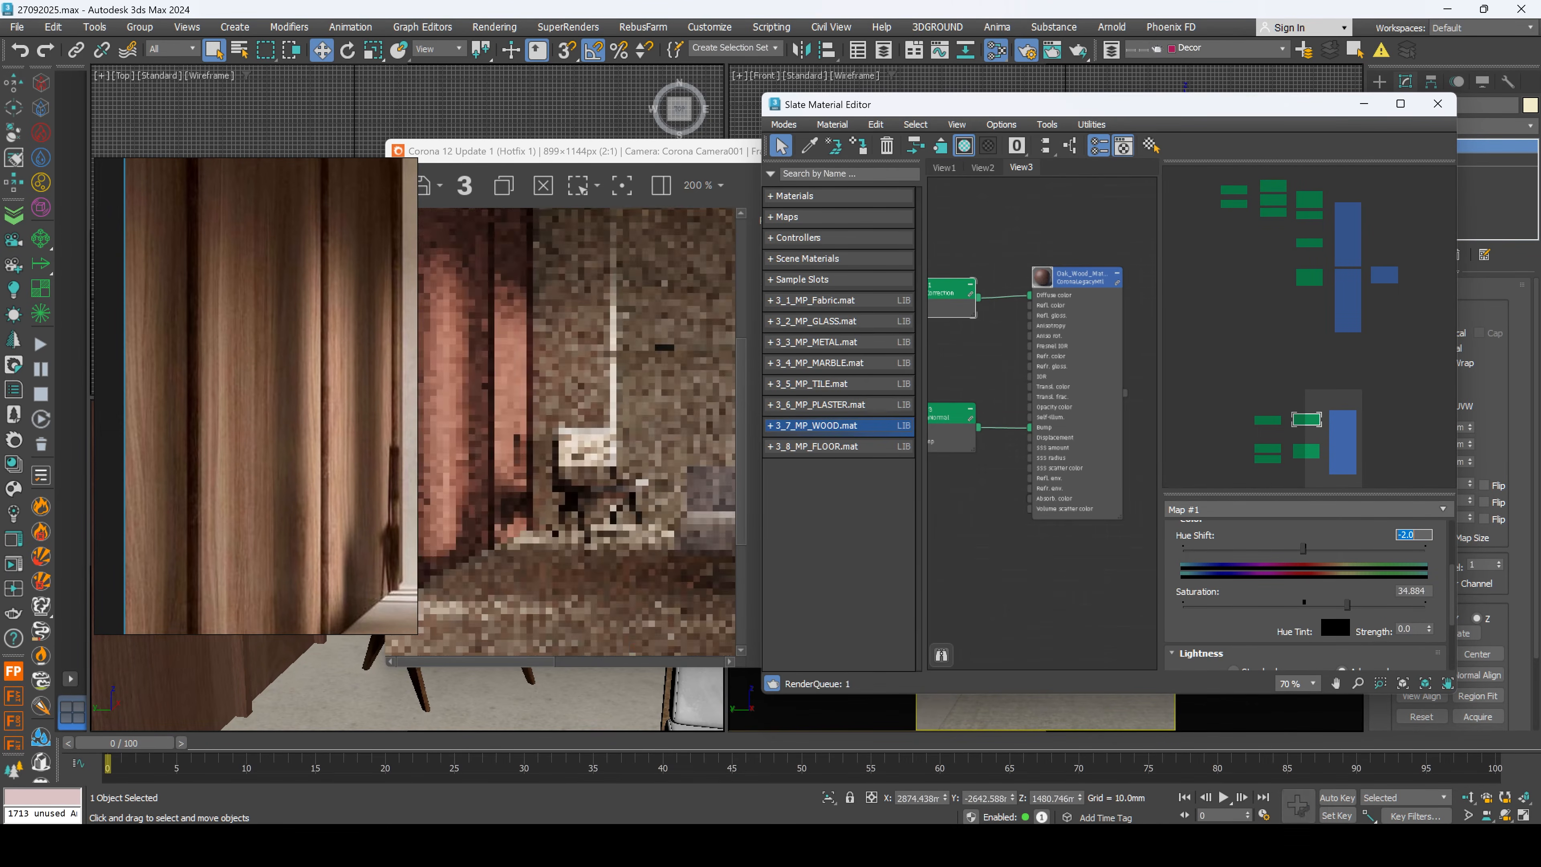
key("Return")
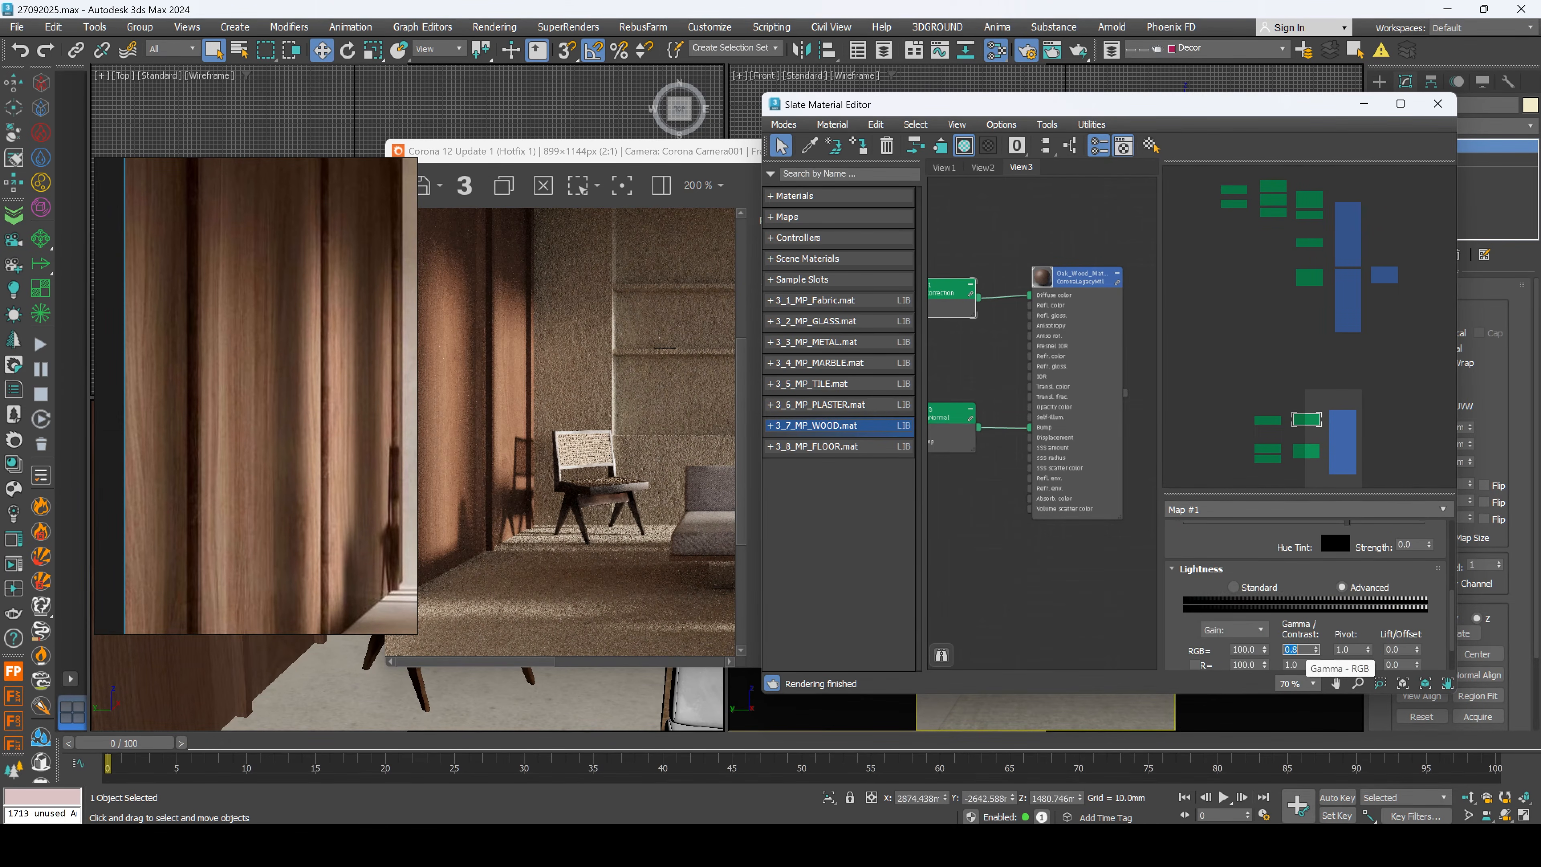
type("0.8")
key("Return")
Step: Compare the corrected wood panels in the interactive render with the wood in the reference image
scroll(1309, 628, "up", 2)
middle_click_drag(1041, 478, 1155, 571)
scroll(1049, 405, "up", 5)
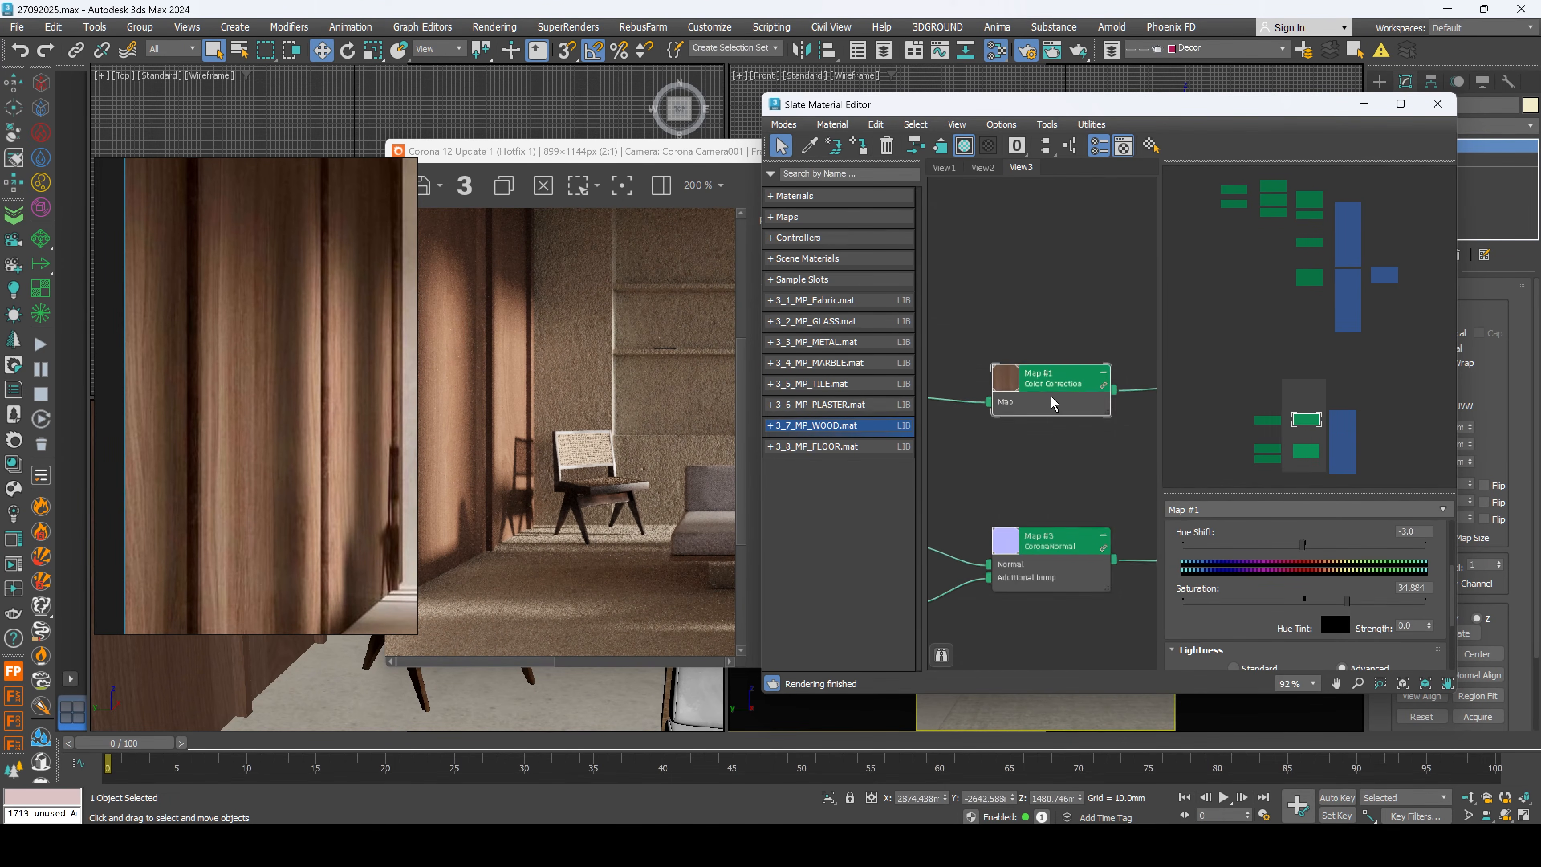
scroll(511, 393, "down", 1)
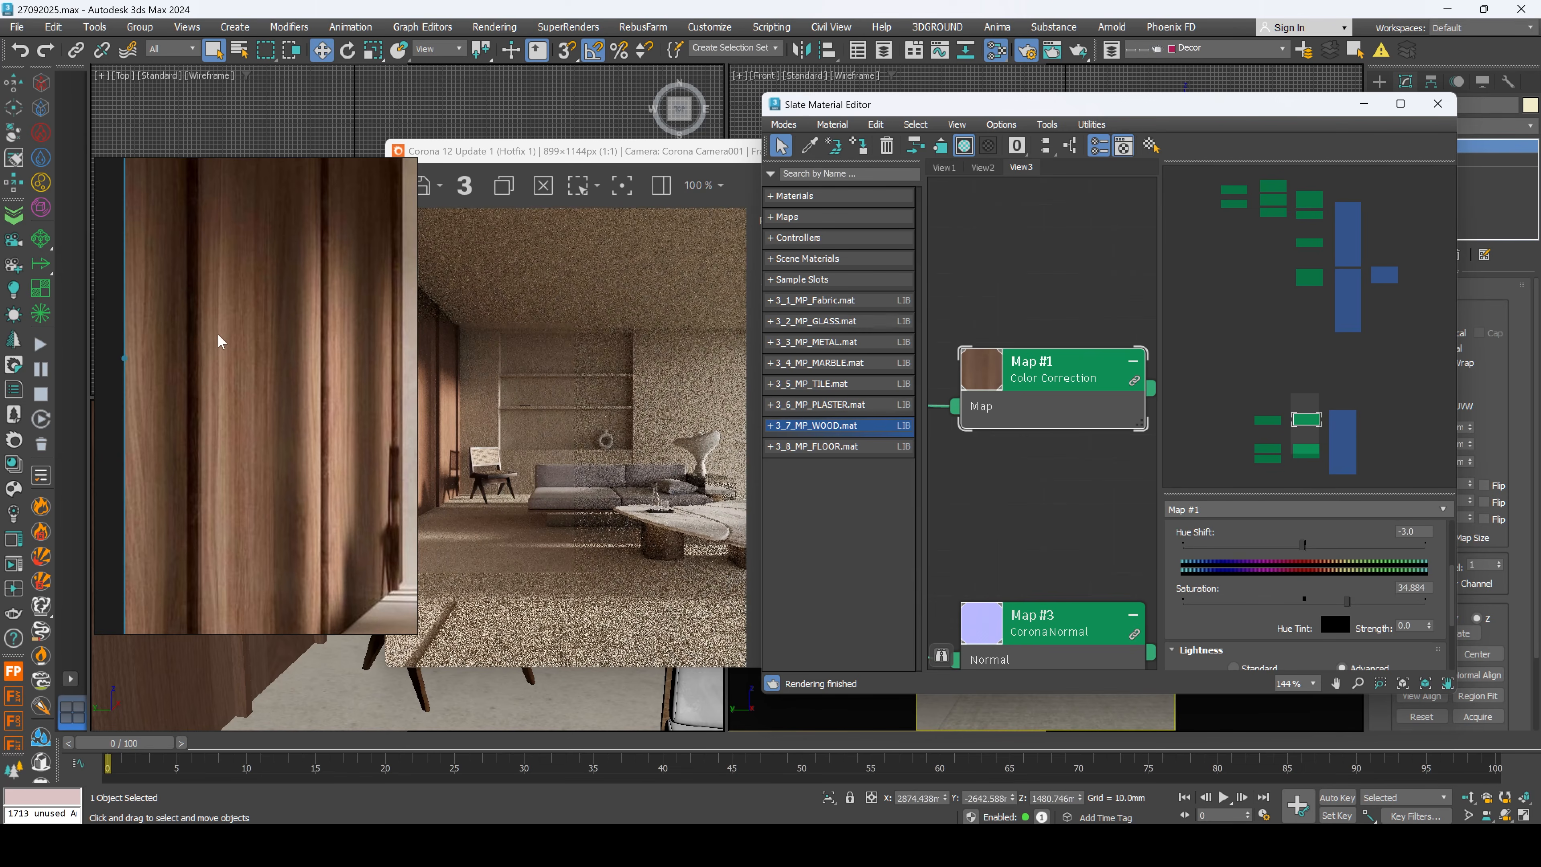
scroll(262, 363, "down", 2)
left_click_drag(502, 154, 542, 151)
scroll(285, 417, "up", 2)
mouse_move(303, 438)
middle_mouse_down()
mouse_move(334, 485)
mouse_move(317, 455)
middle_mouse_up()
scroll(322, 428, "down", 2)
Step: Try a saturation of 20 on the oak wood's Color Correction map, and settle on 25
left_click(1011, 108)
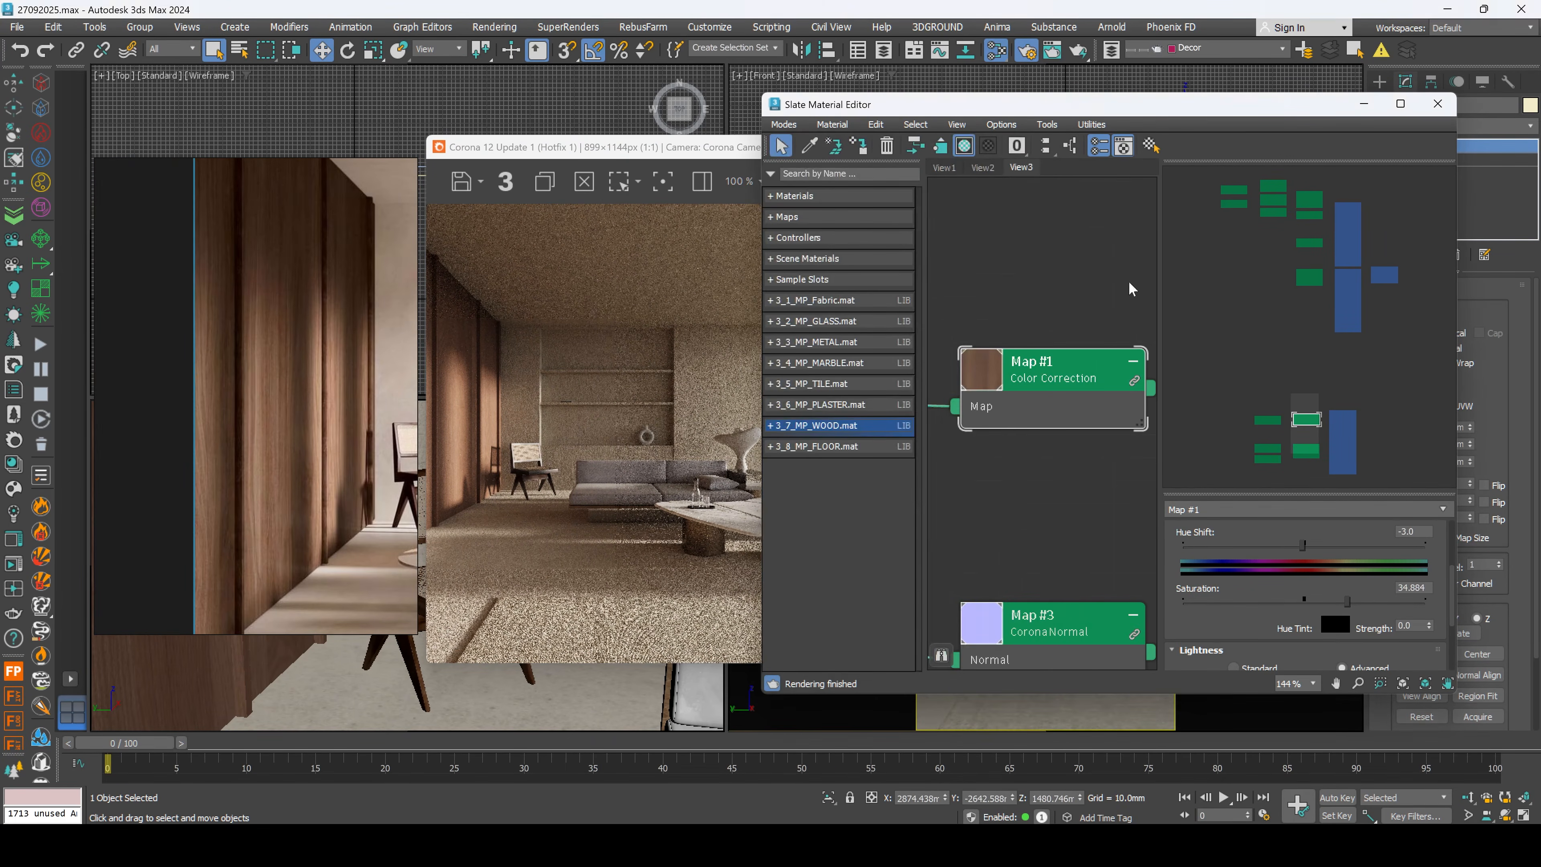
type("20")
key("Return")
scroll(457, 413, "up", 1)
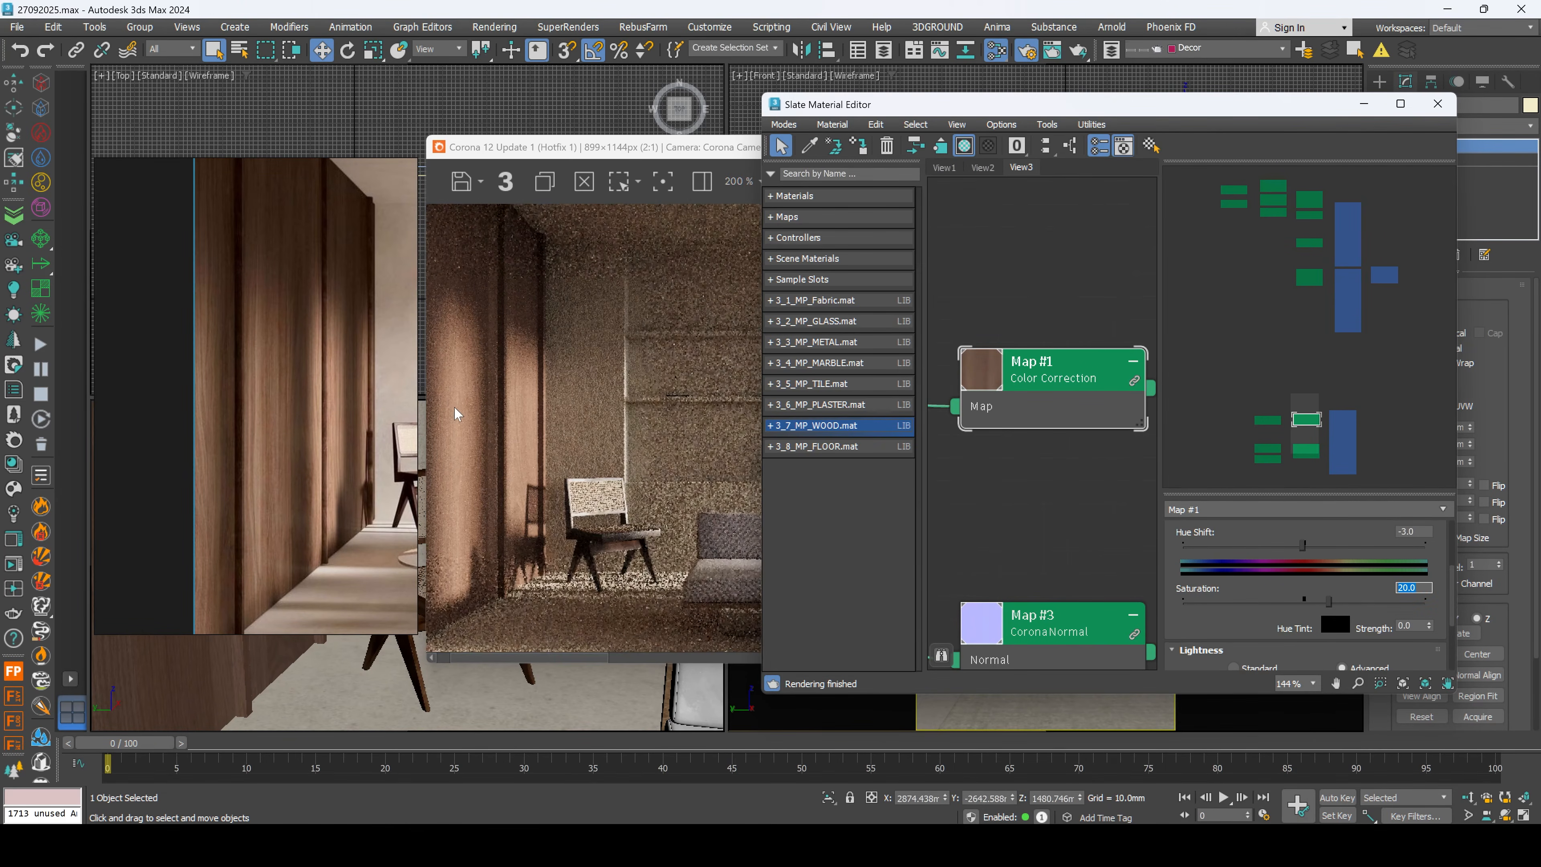
double_click(1413, 589)
type("25")
key("Return")
scroll(647, 420, "down", 1)
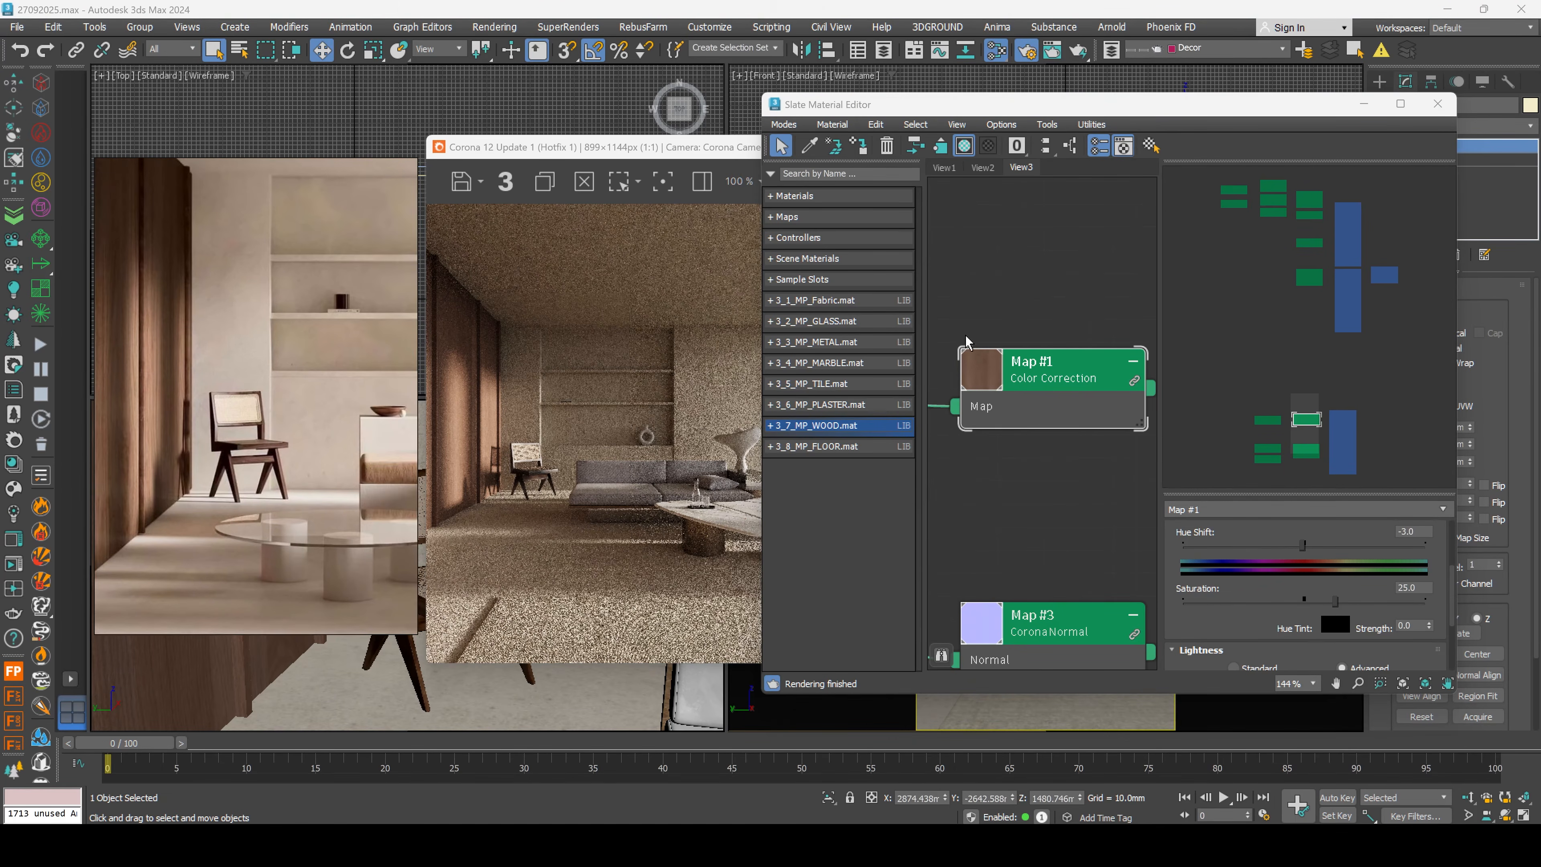
Step: Show the Concrete_01 material's displacement settings in the second node view
scroll(967, 342, "down", 6)
left_click(983, 167)
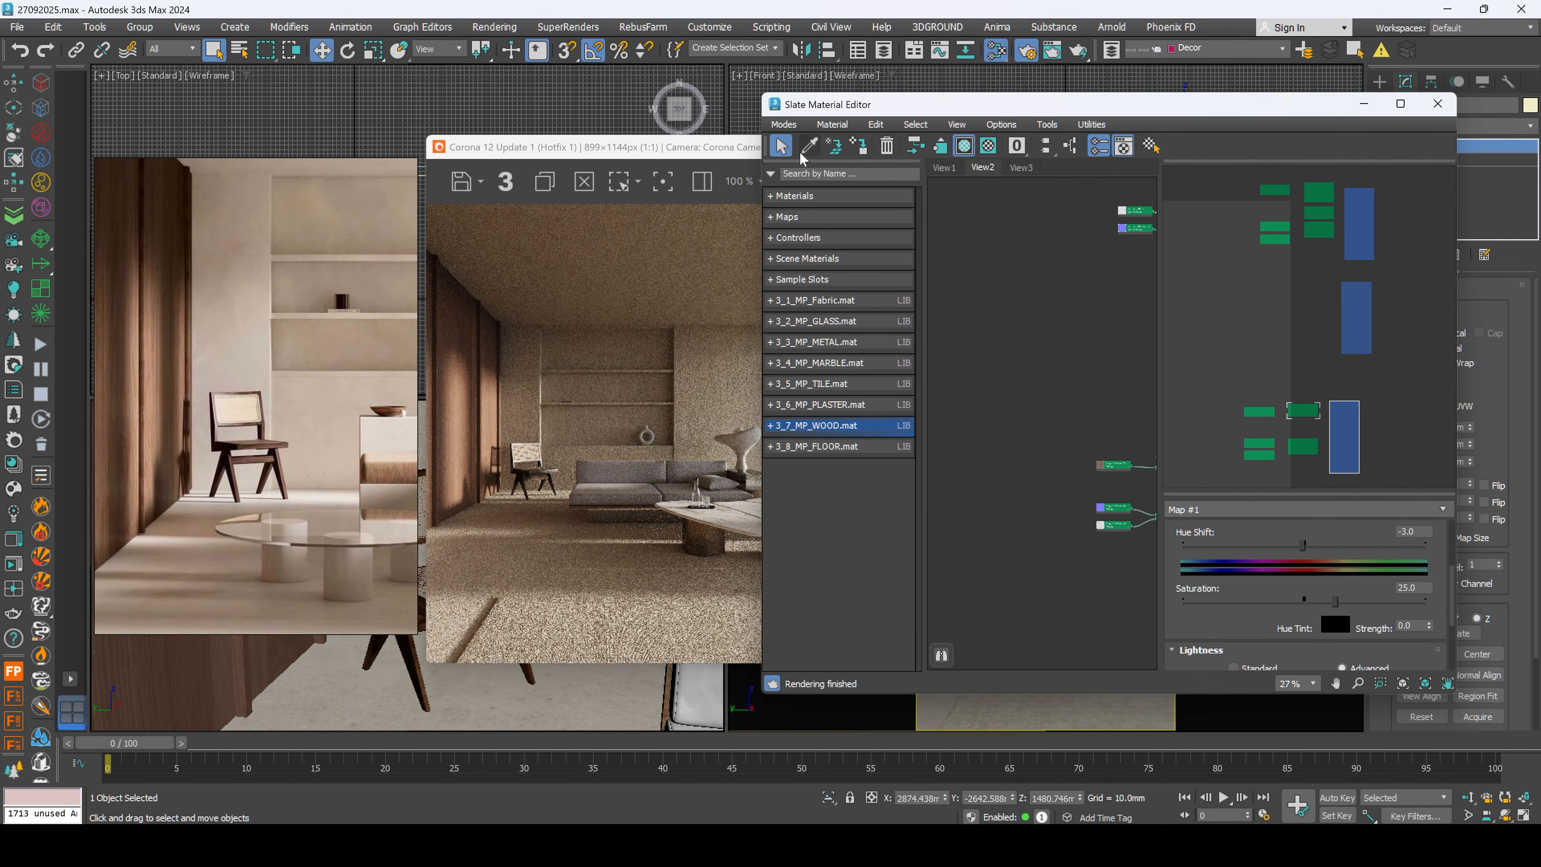
left_click(1360, 107)
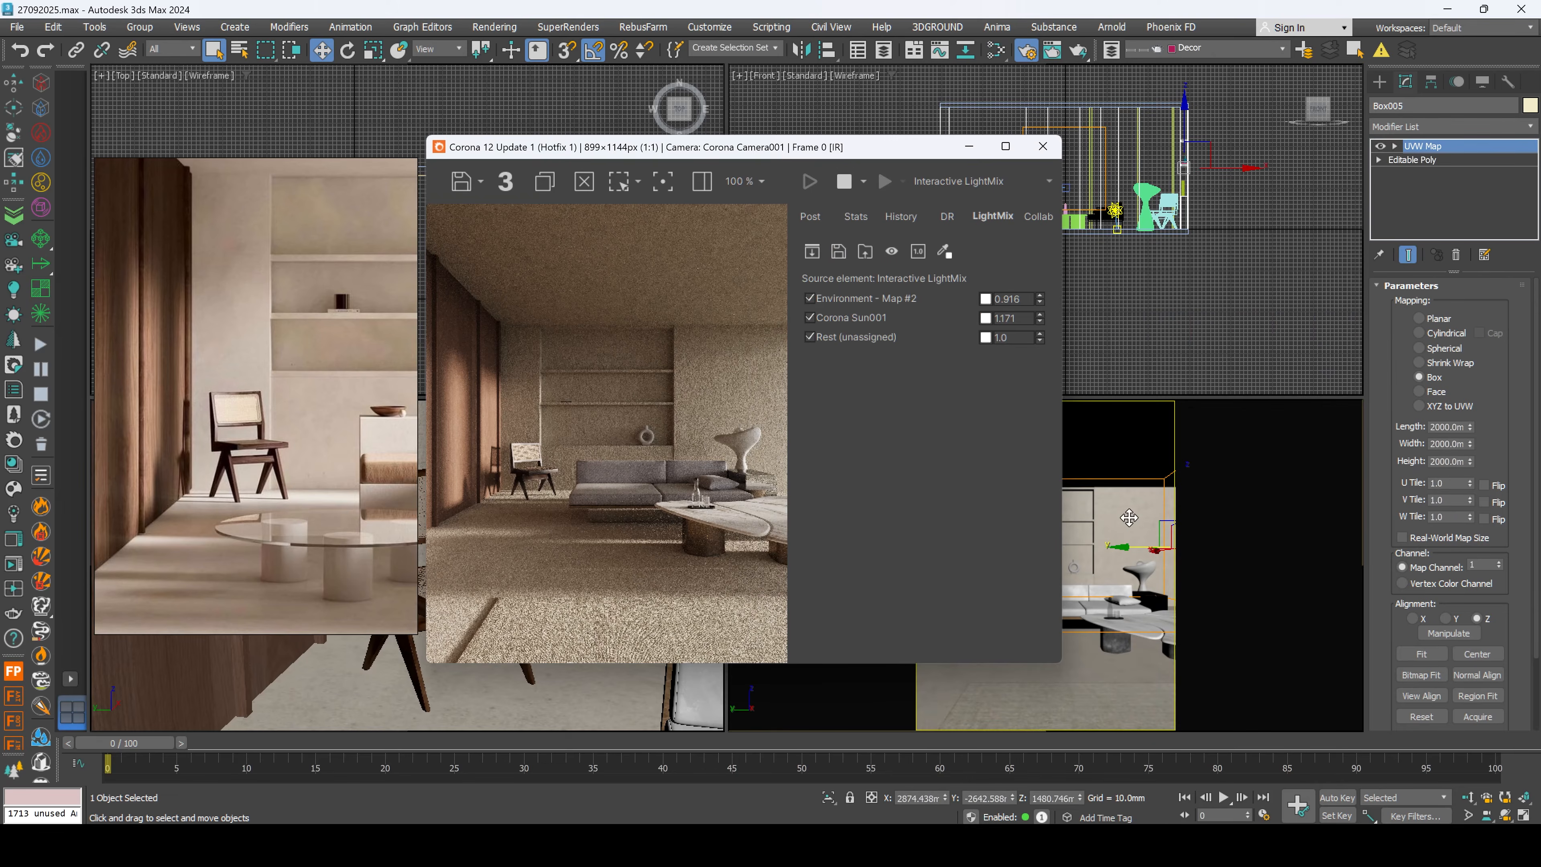
key("m")
left_click(591, 338)
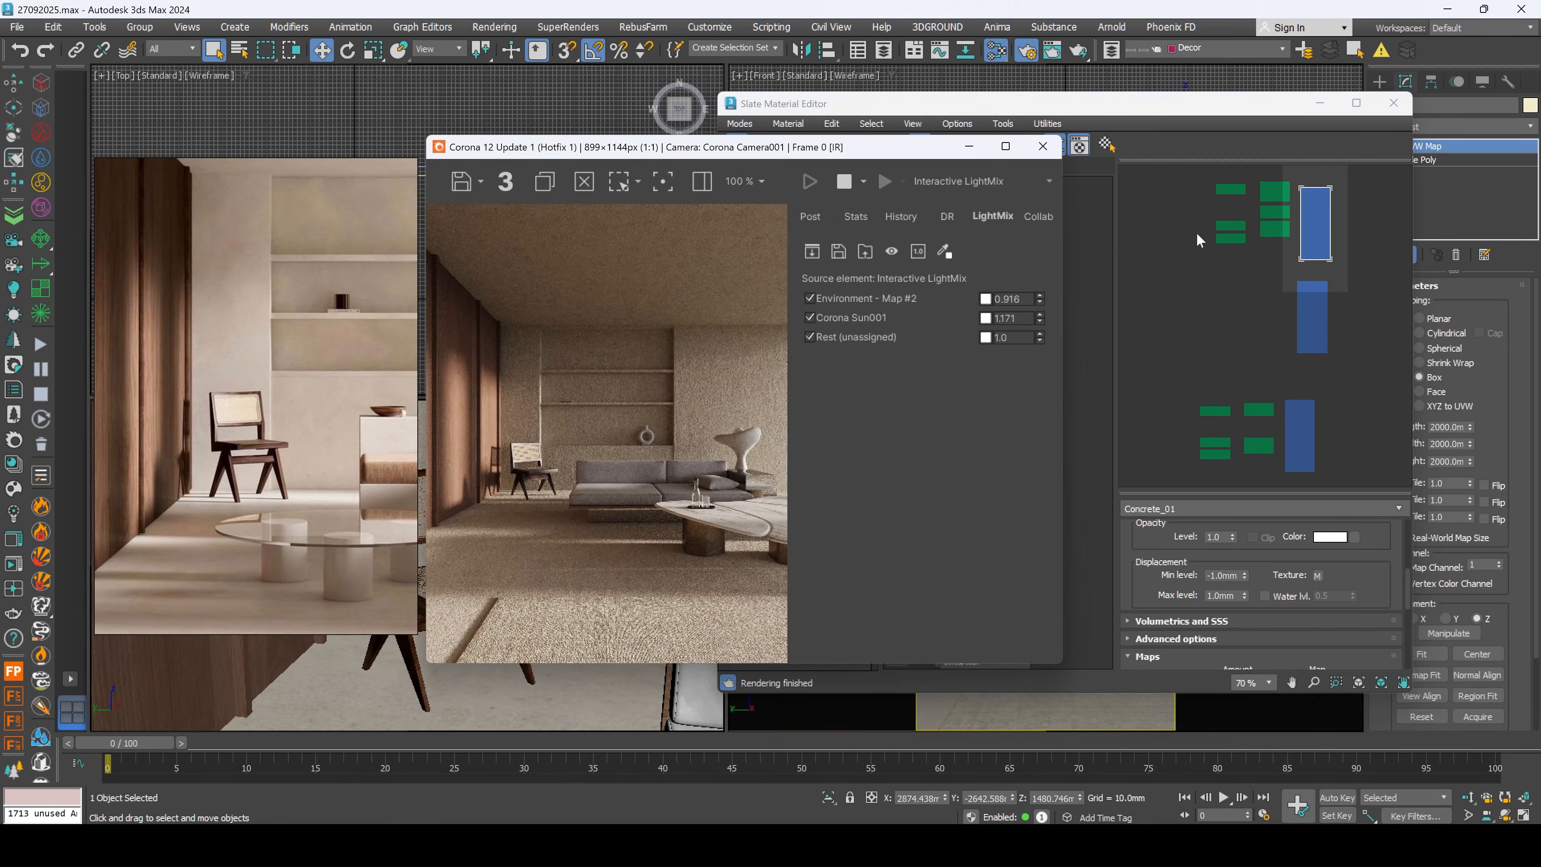
left_click(1133, 105)
Step: Raise the environment light's LightMix intensity to 1.592, judging the overall brightness against the full reference image
left_click(597, 243)
scroll(320, 325, "down", 3)
middle_click_drag(320, 324, 247, 366)
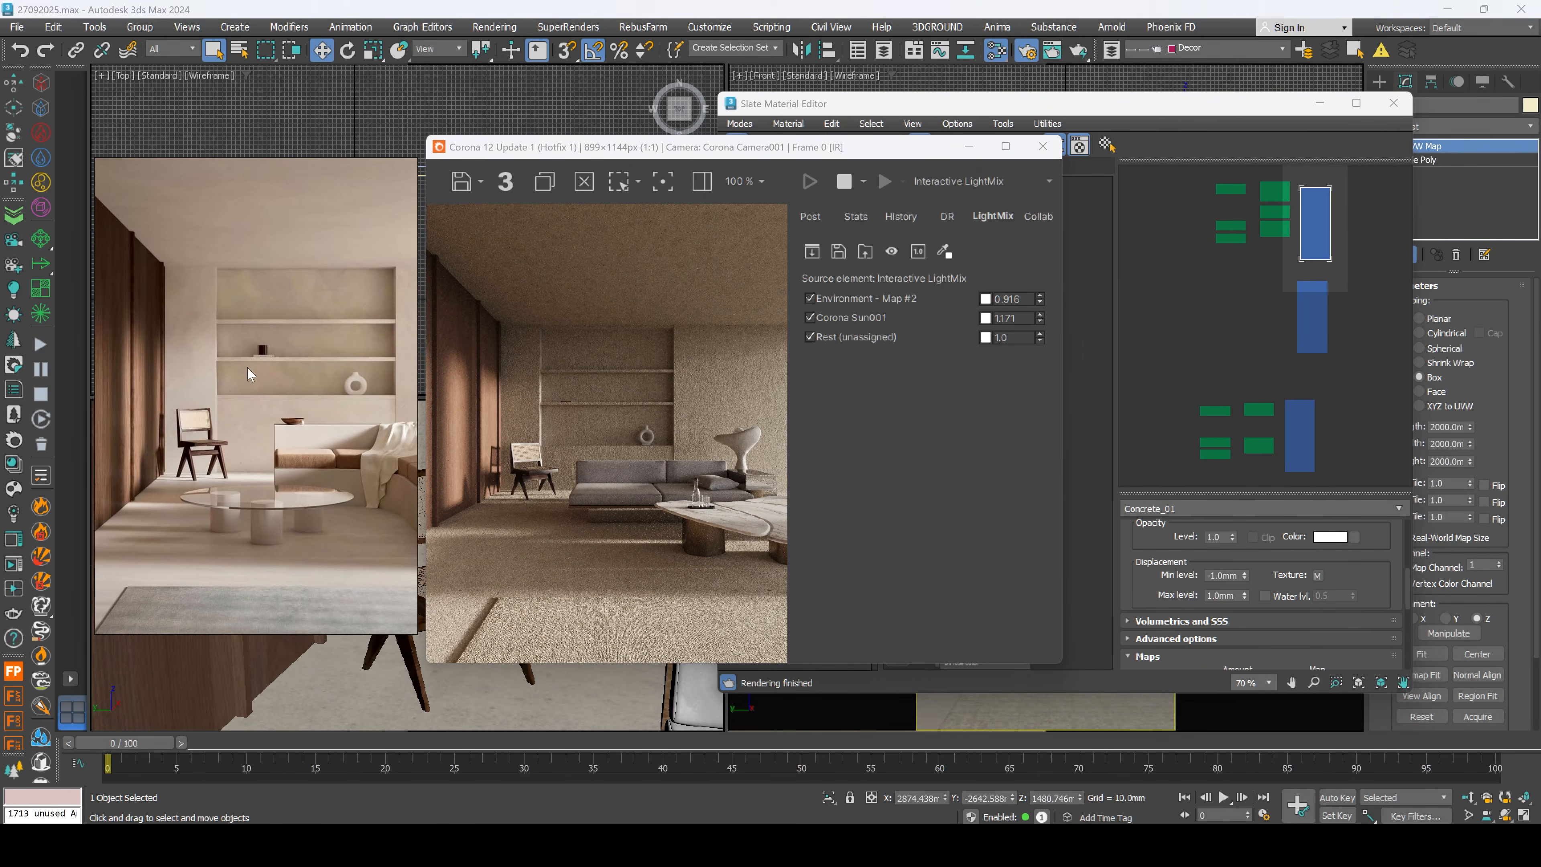
scroll(274, 361, "down", 3)
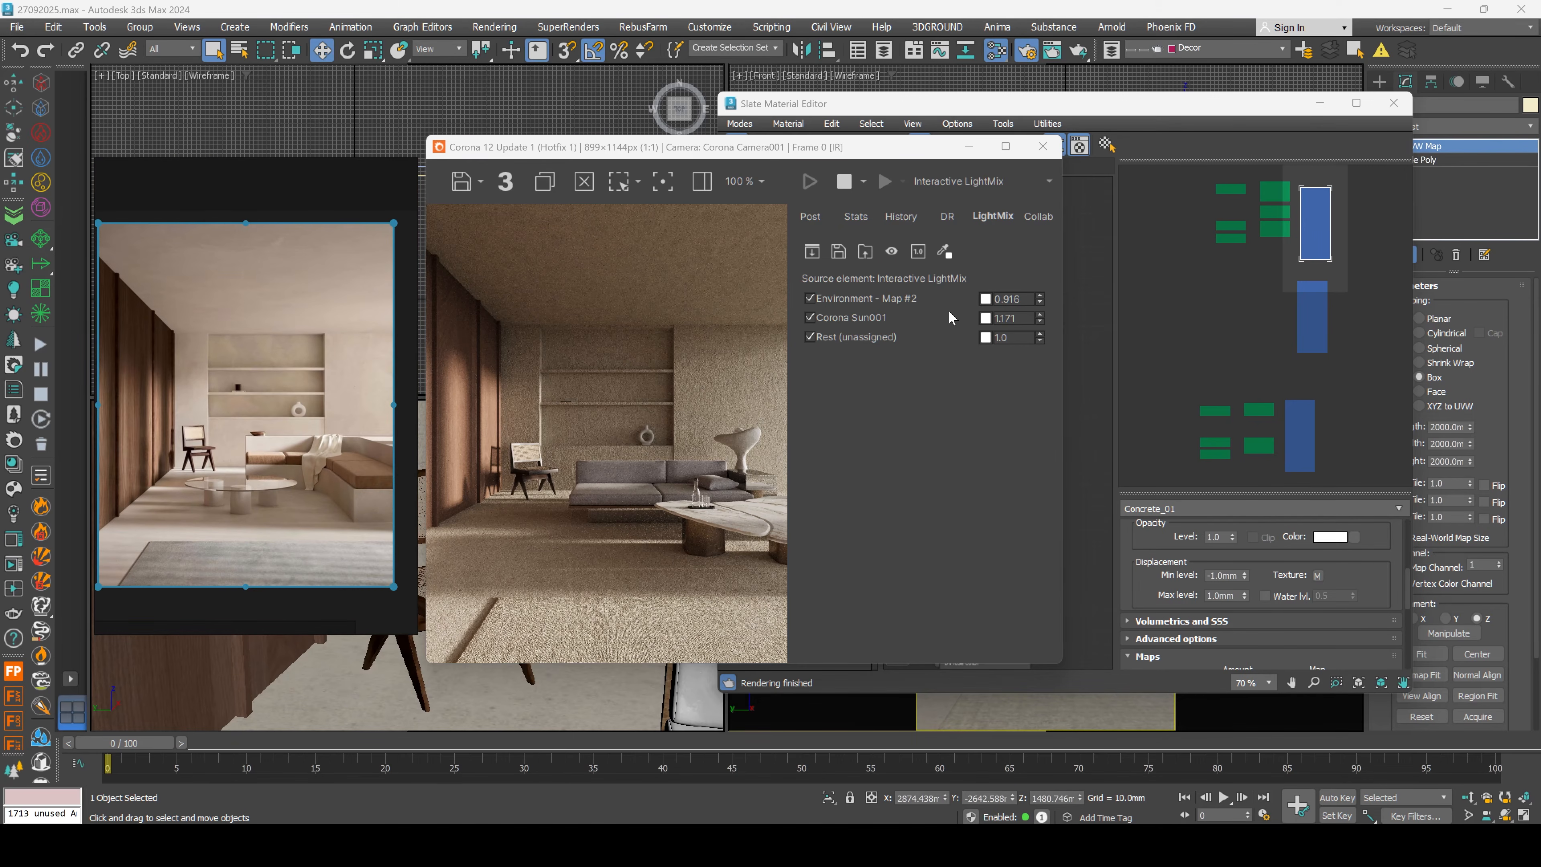
left_click_drag(1040, 298, 1054, 190)
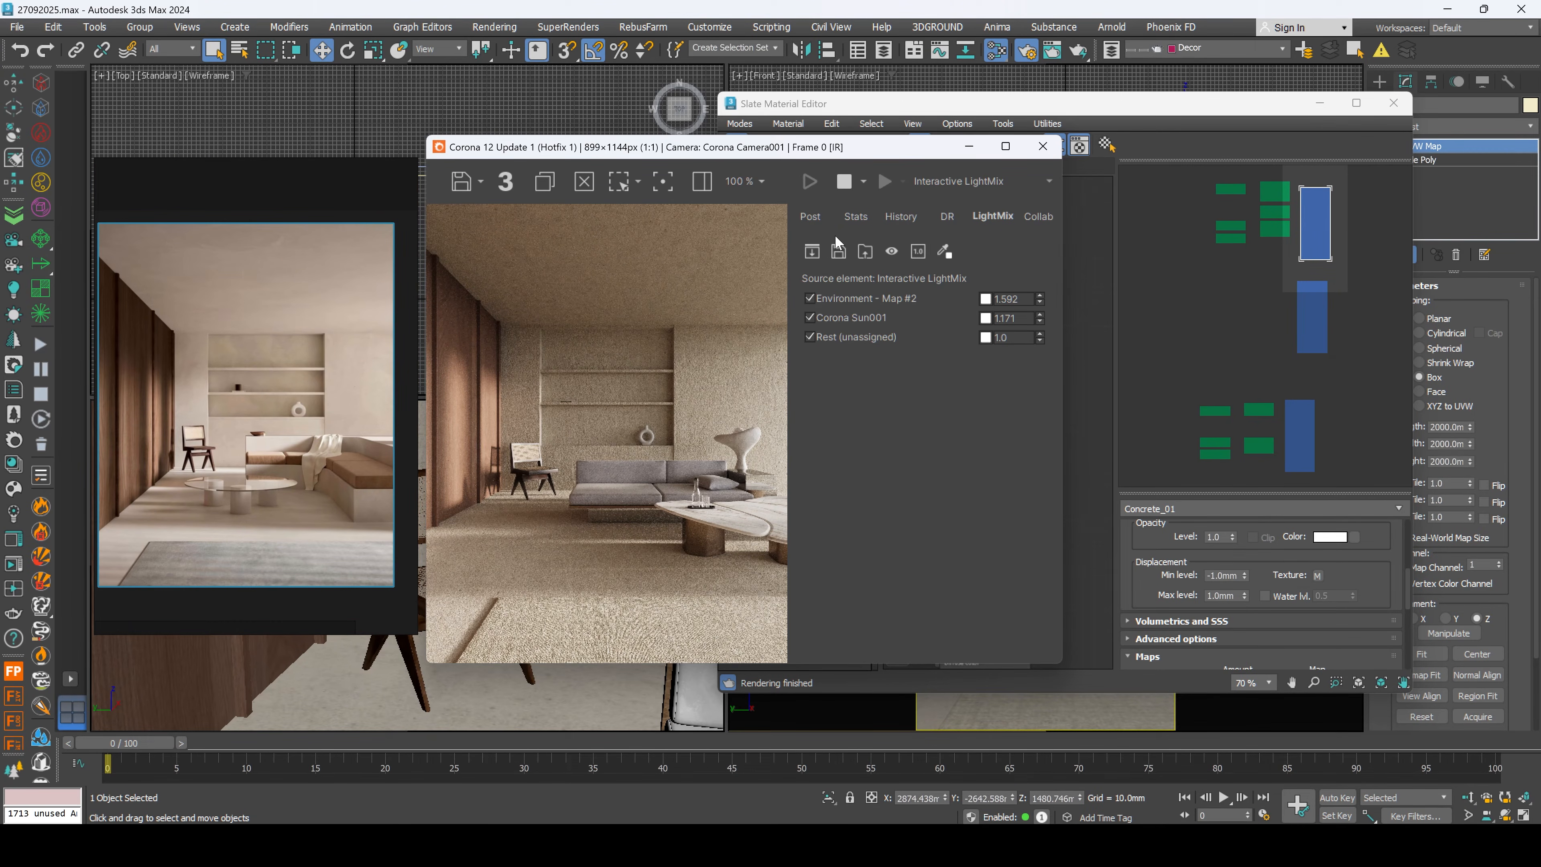
Step: Add a LUT using GroundControl_Grunge and an Advanced Filmic operator to the render's tone mapping
left_click(811, 217)
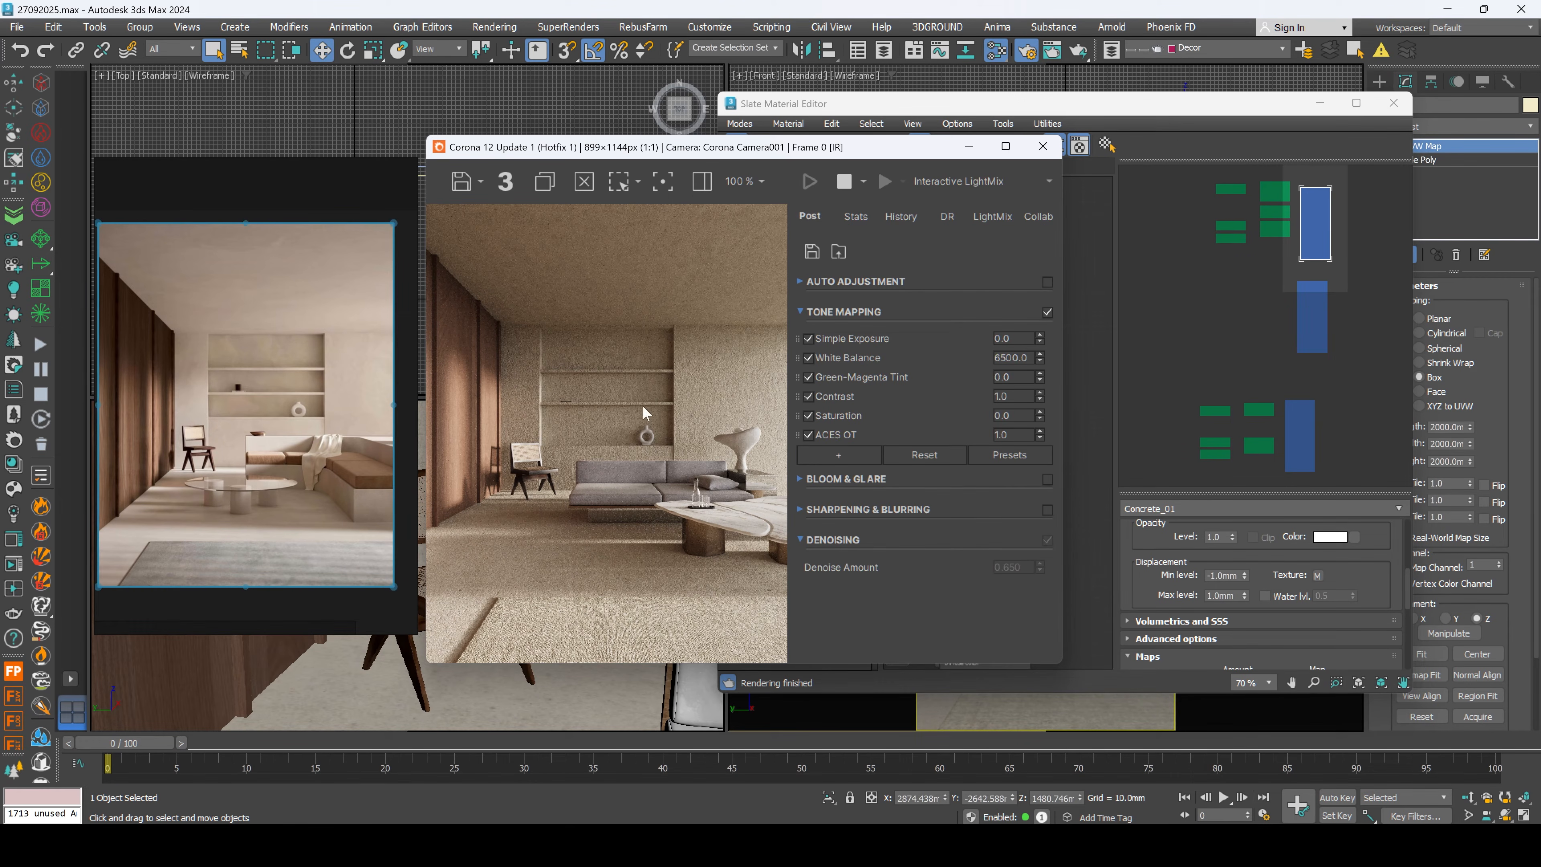
left_click(836, 455)
left_click(845, 454)
left_click(850, 452)
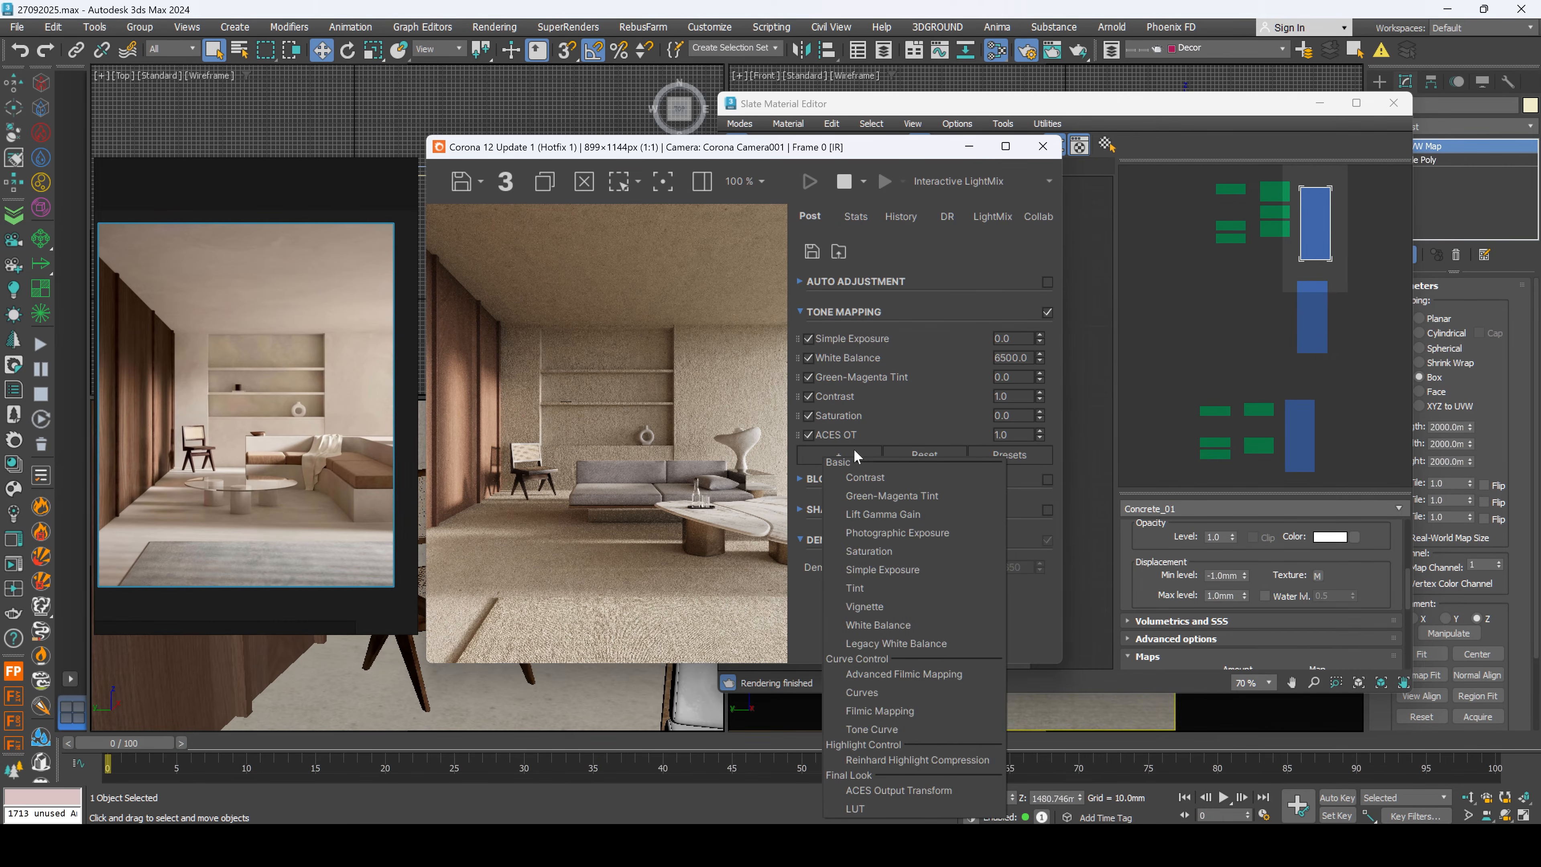
left_click(874, 805)
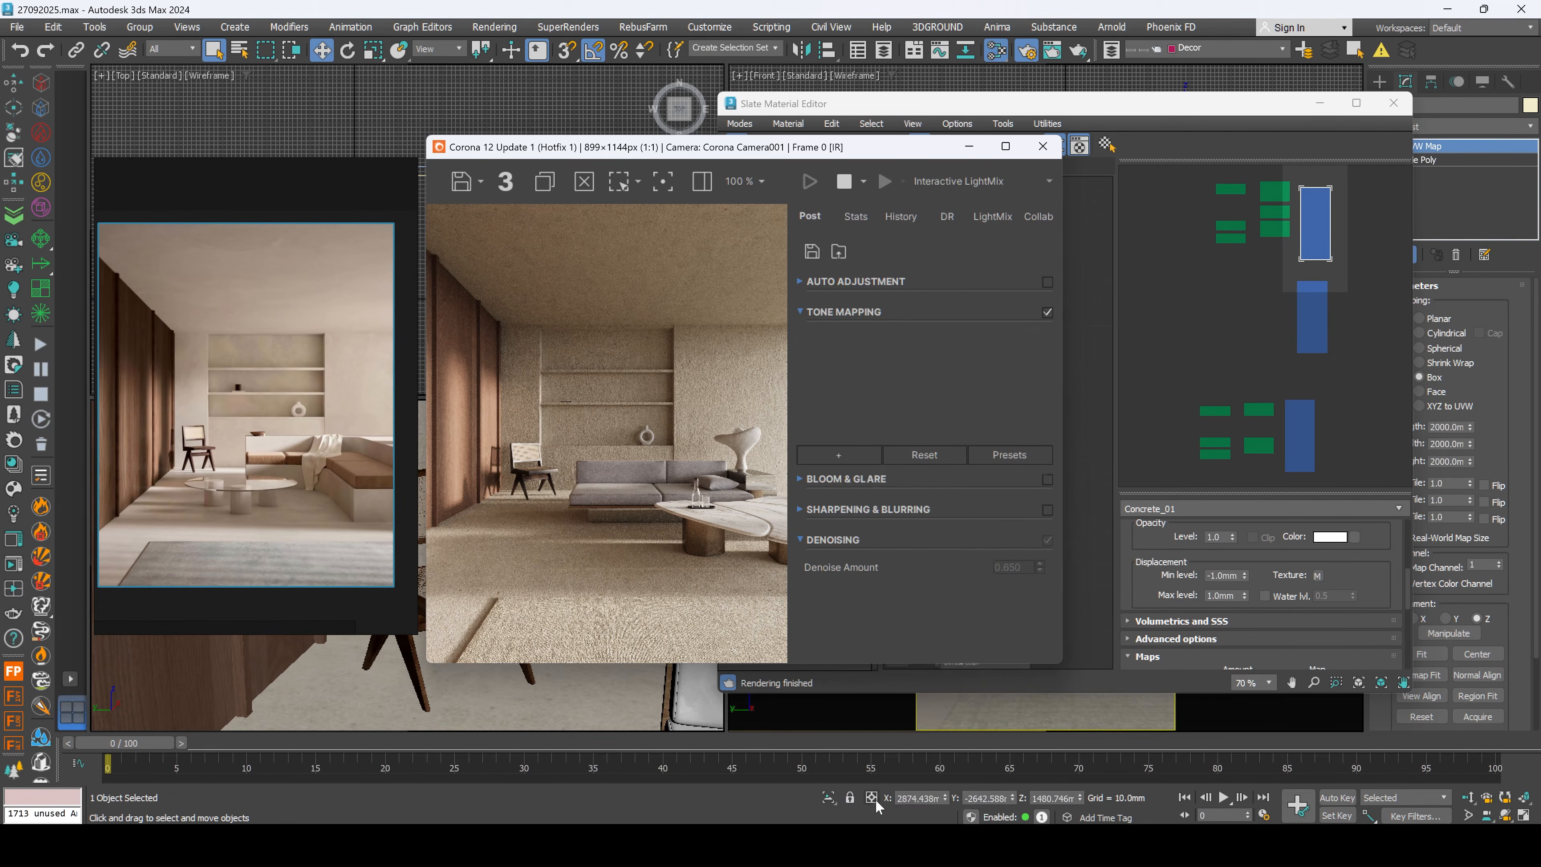
left_click(972, 458)
left_click(1010, 474)
scroll(1008, 546, "down", 3)
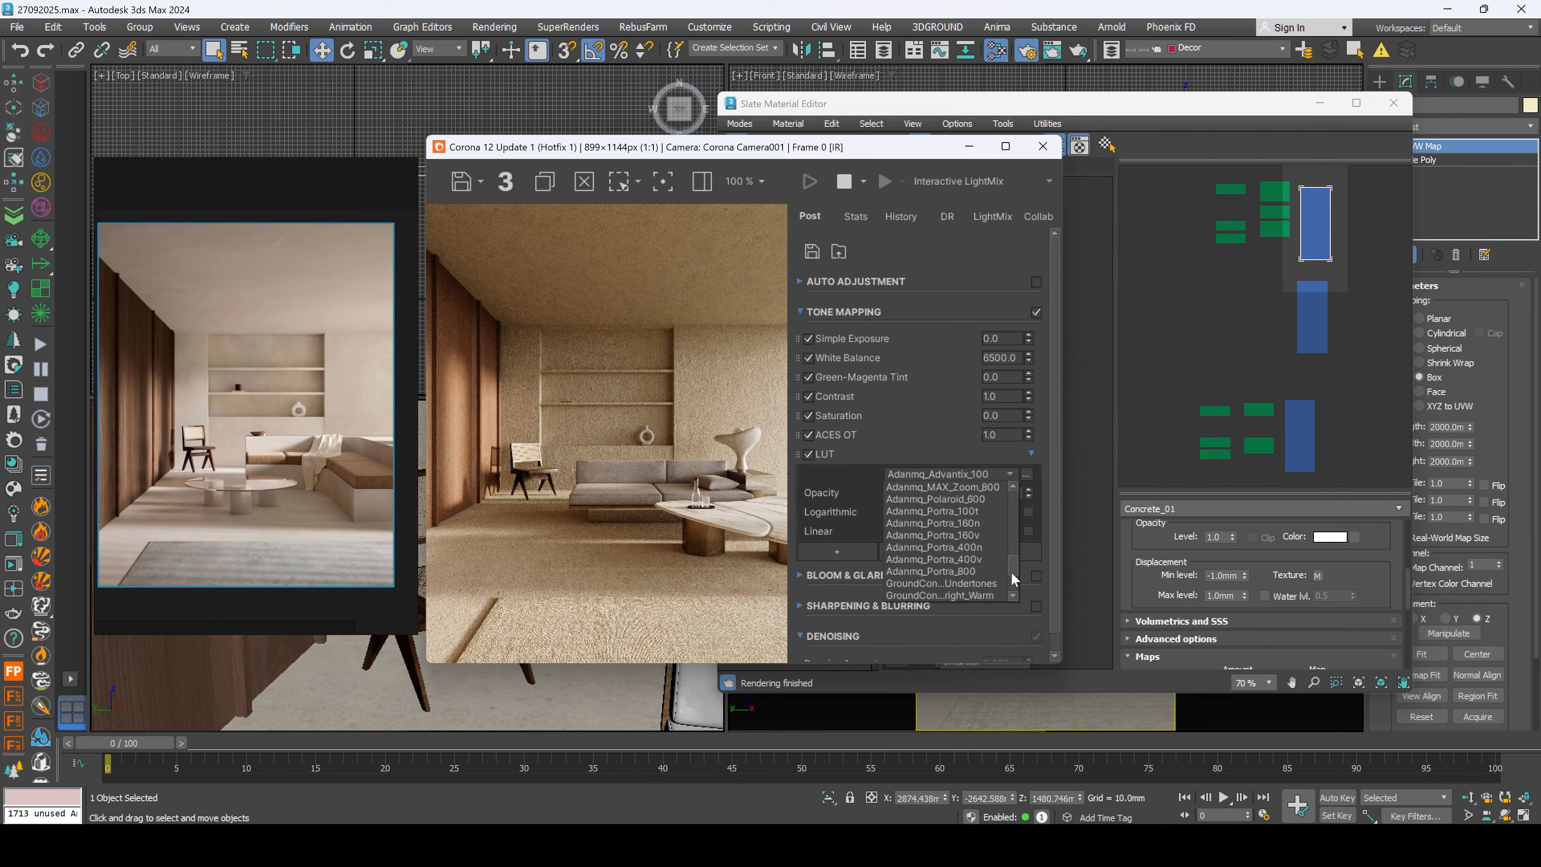
scroll(983, 516, "up", 2)
left_click(983, 510)
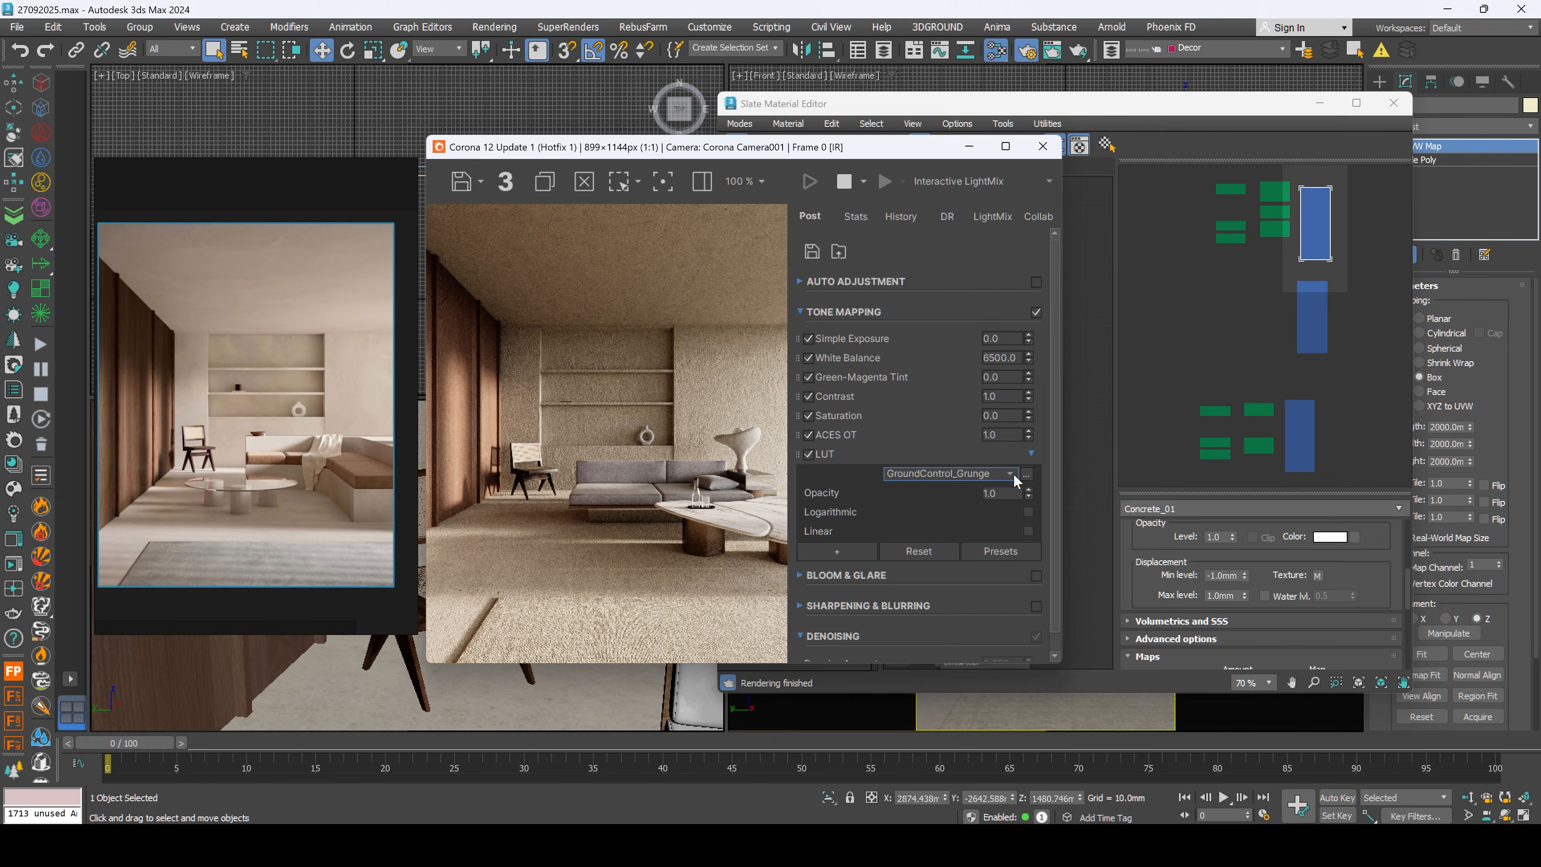
left_click(852, 552)
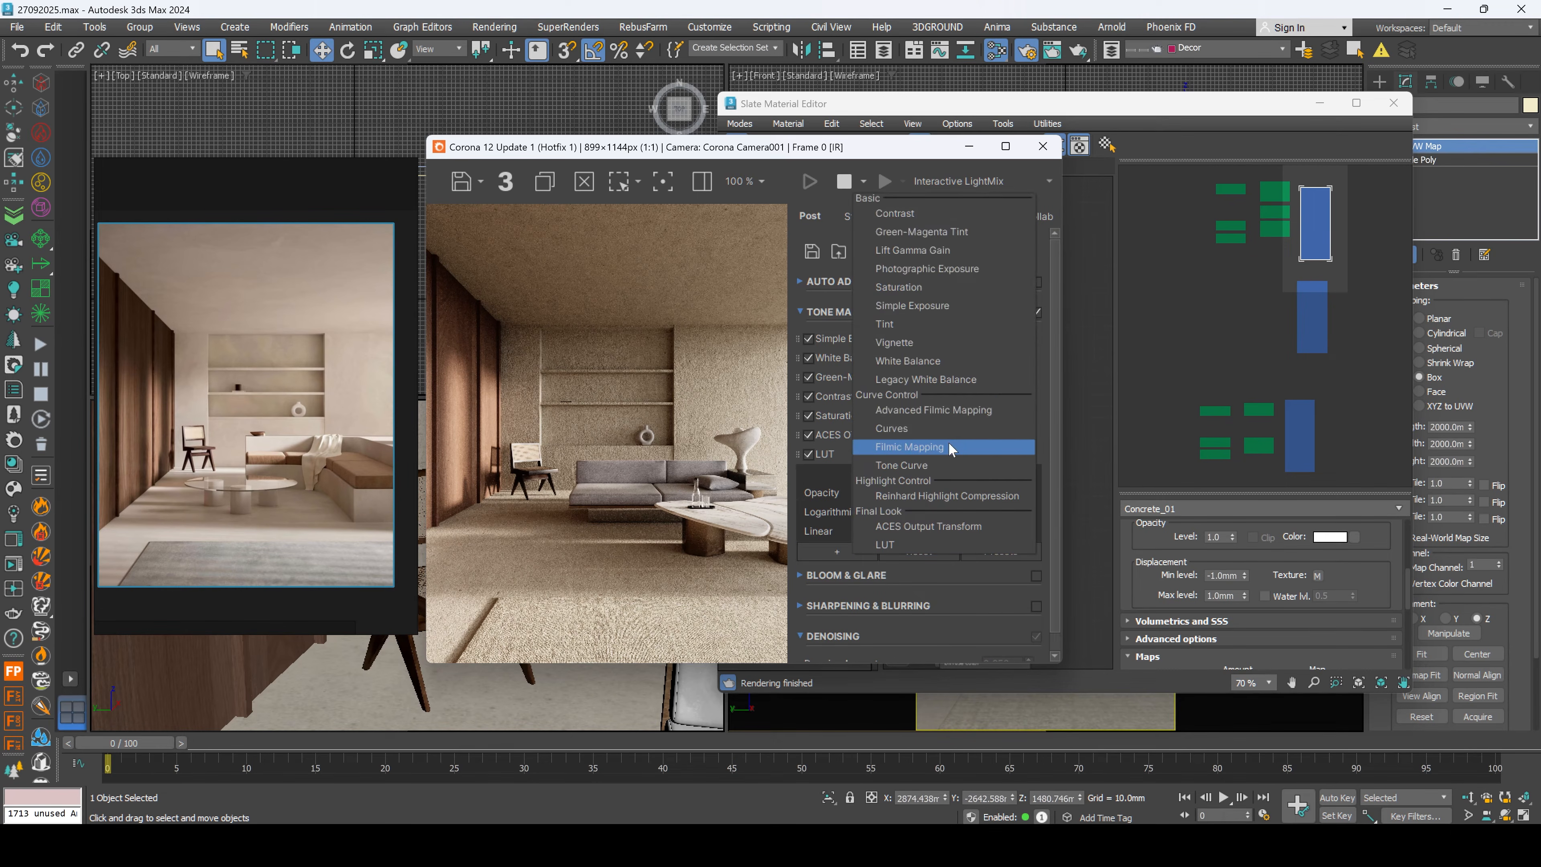
left_click(950, 411)
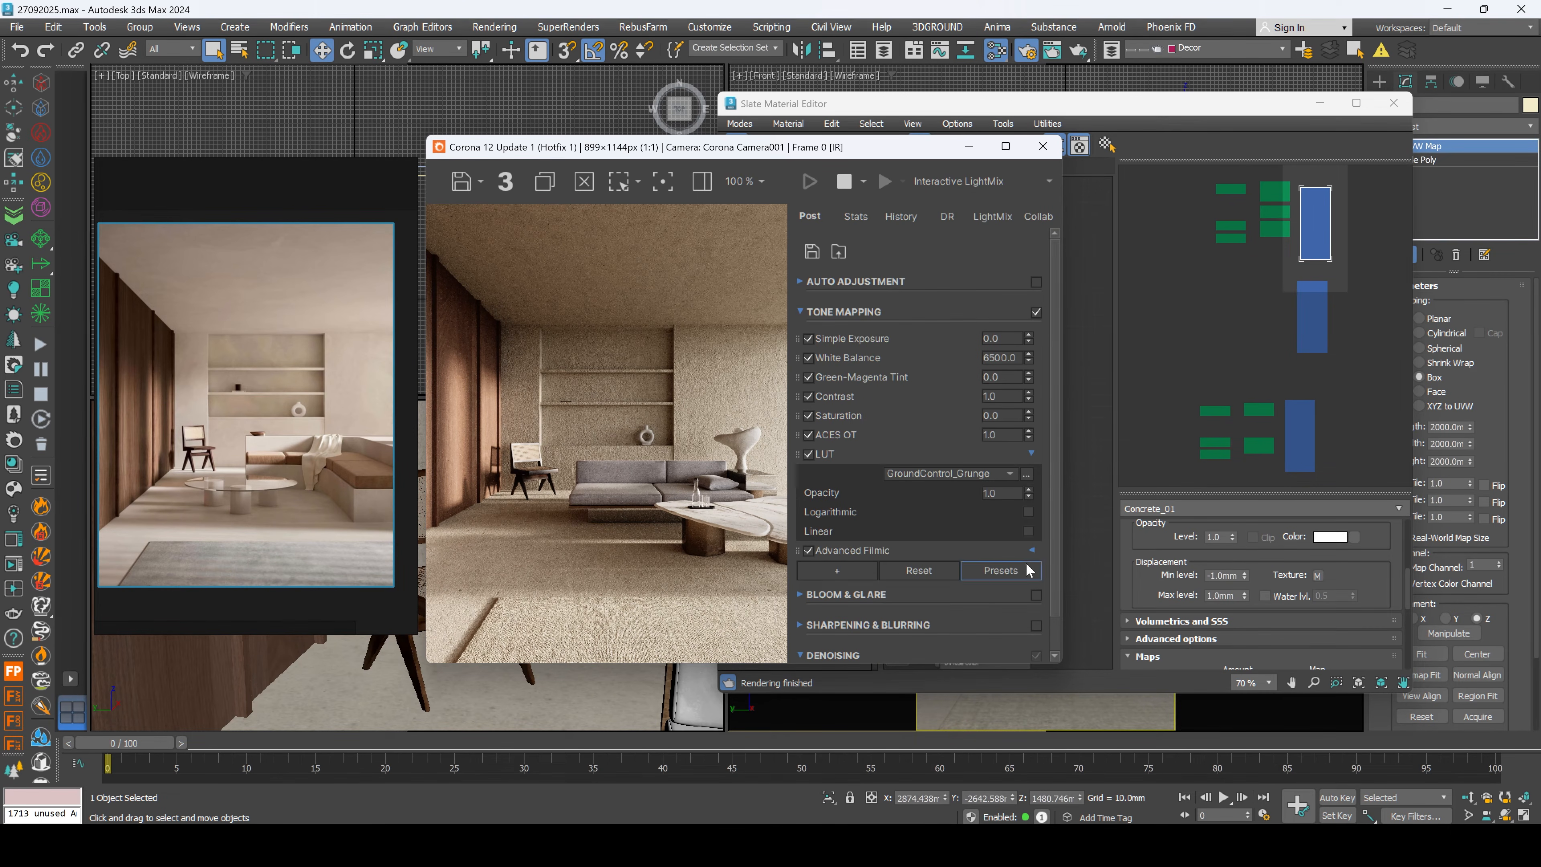
Step: Replace Advanced Filmic with a Filmic Mapping operator at highlight compression 0.748 and rich shadows 0.252, and lower the LUT opacity to 0.356
left_click(1033, 549)
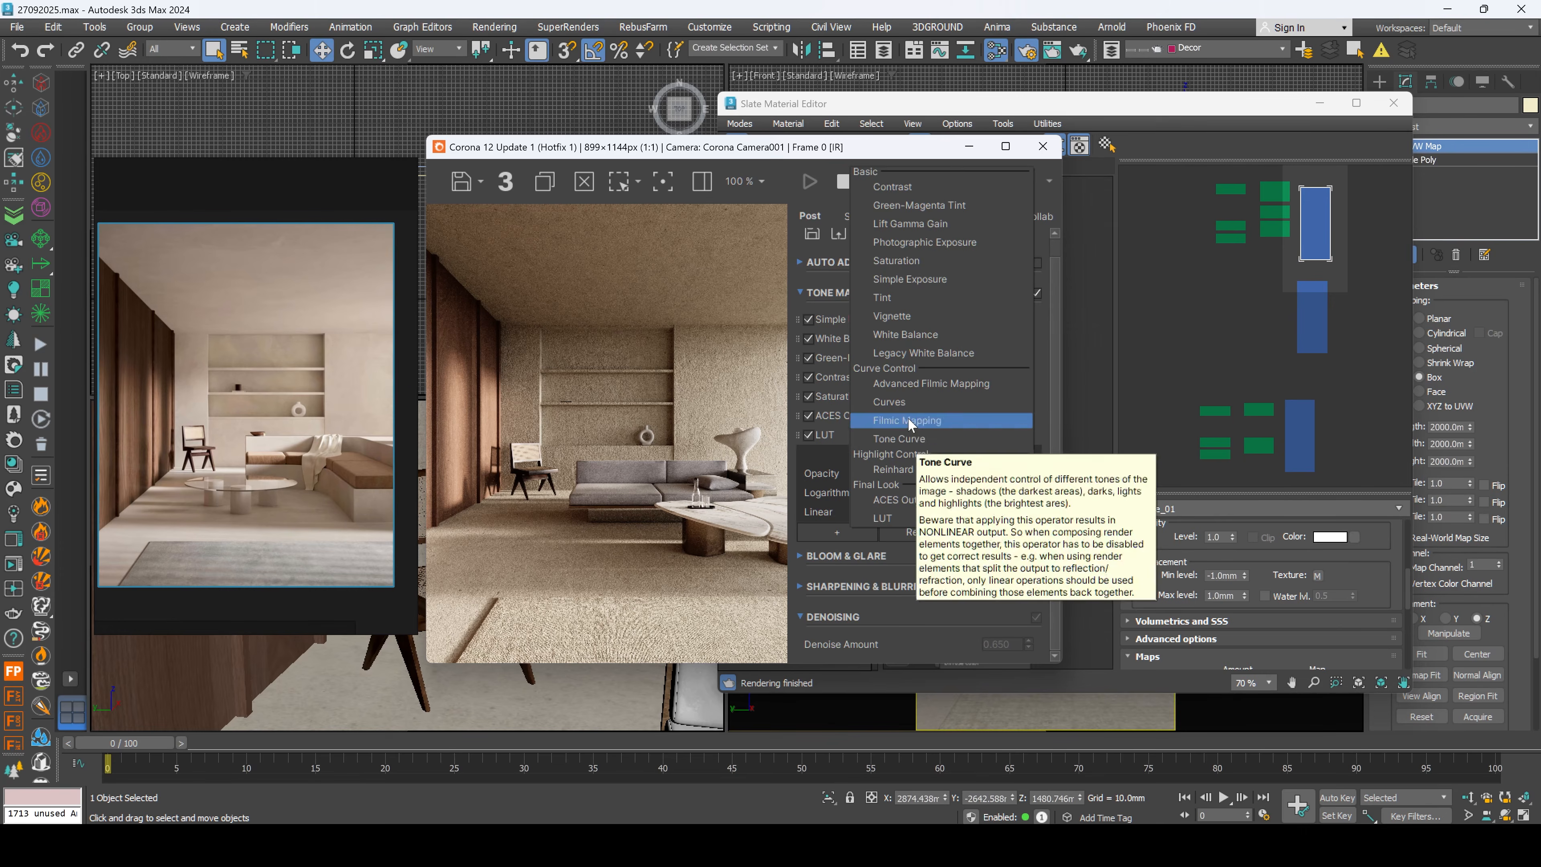
left_click(908, 418)
left_click(1033, 531)
left_click_drag(1029, 473, 1025, 601)
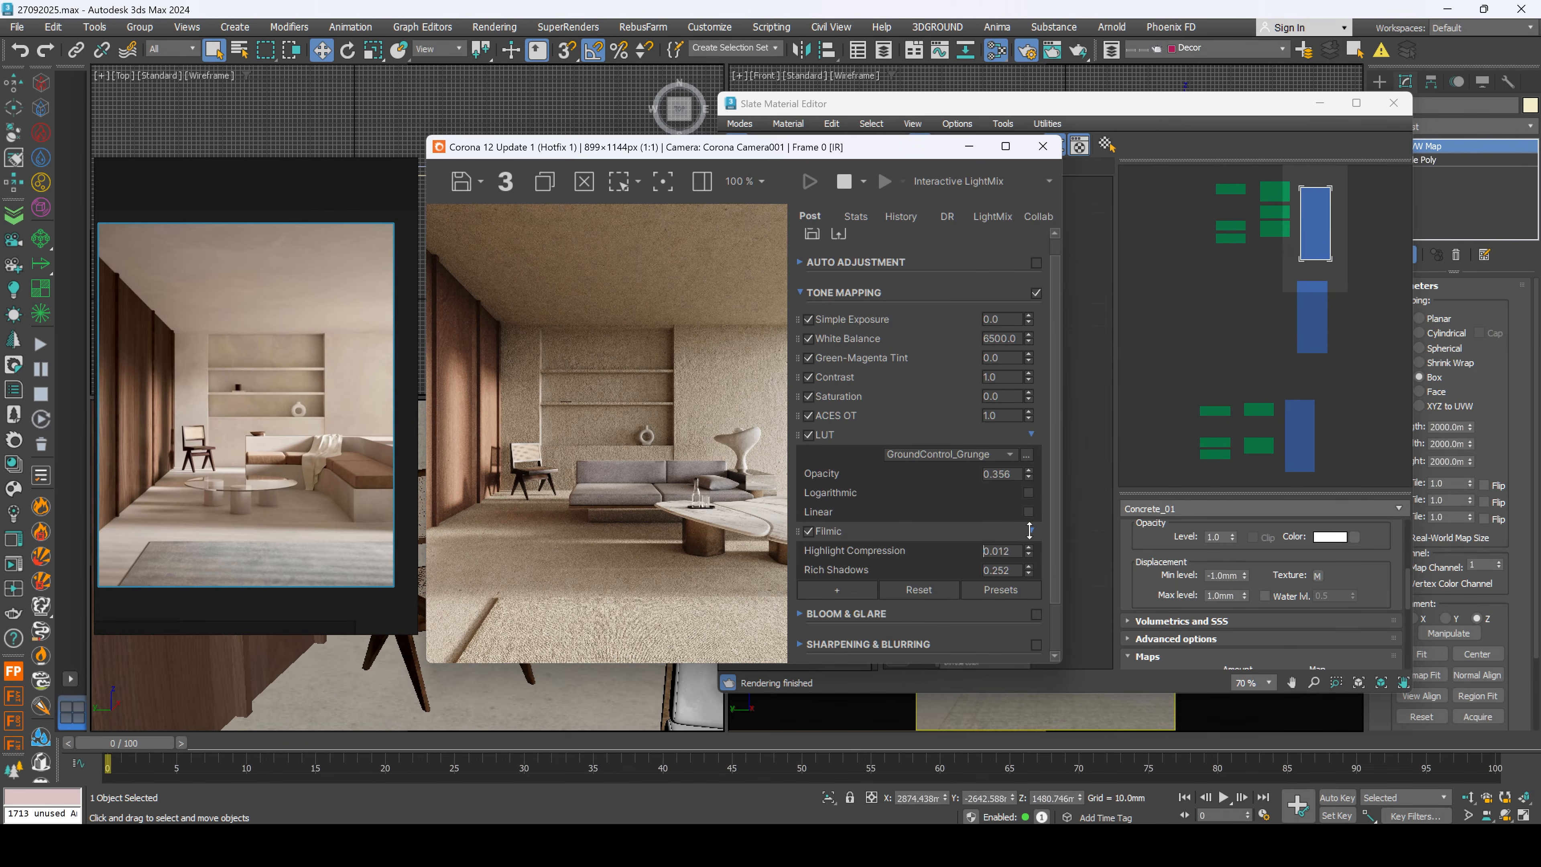
scroll(549, 446, "up", 2)
middle_click_drag(519, 489, 622, 465)
scroll(211, 447, "up", 6)
scroll(571, 476, "down", 3)
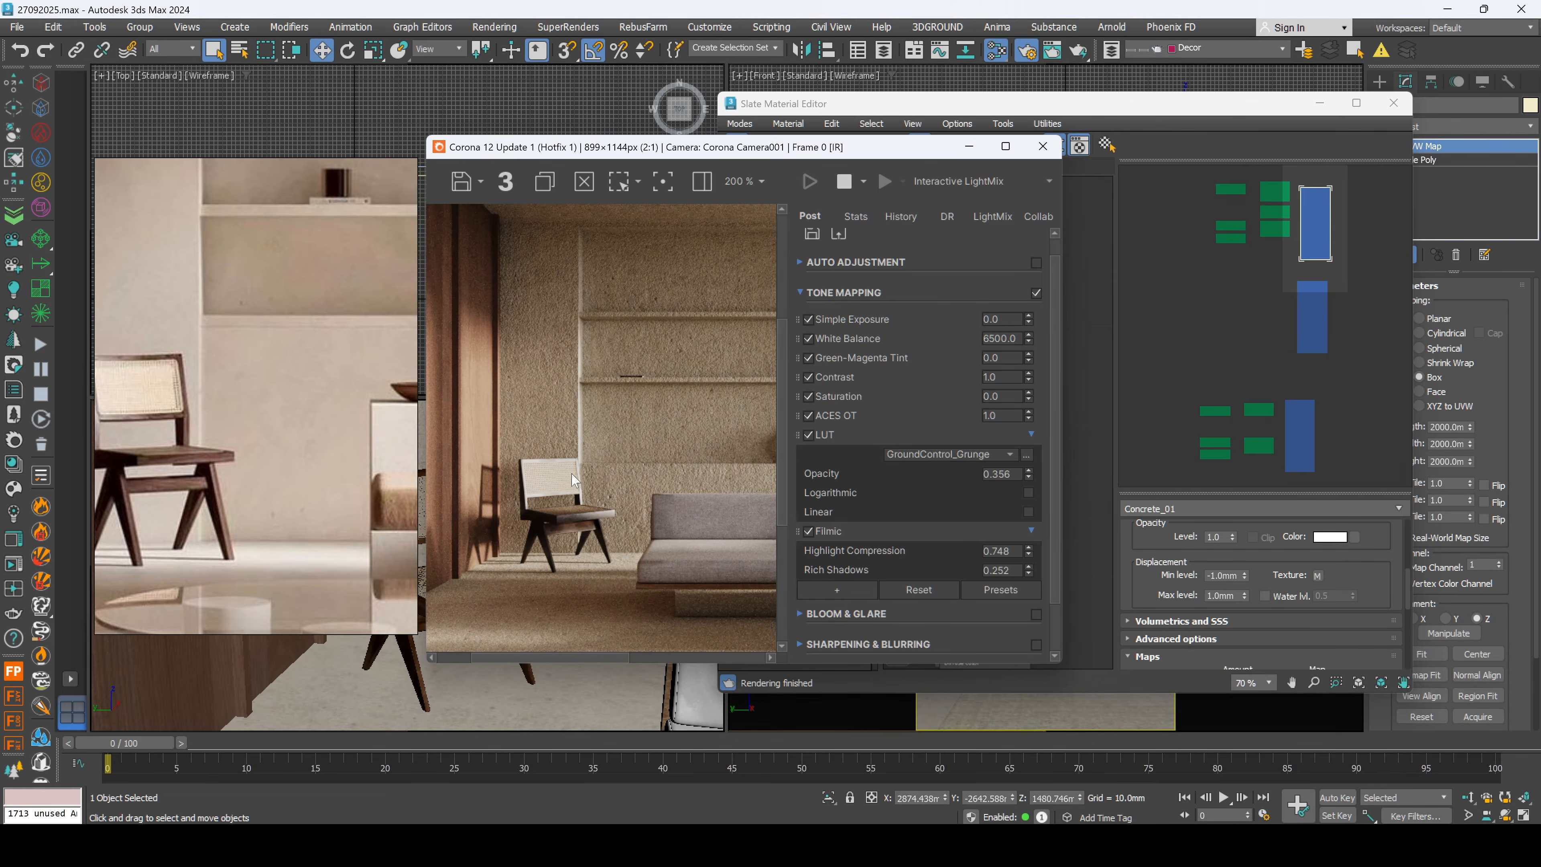
Step: Disconnect the maps from the Bump and Displacement inputs of the Concrete_01 material
scroll(340, 453, "down", 6)
middle_click_drag(346, 449, 299, 488)
left_click(1045, 104)
left_click_drag(1043, 109, 1170, 114)
scroll(1134, 396, "up", 7)
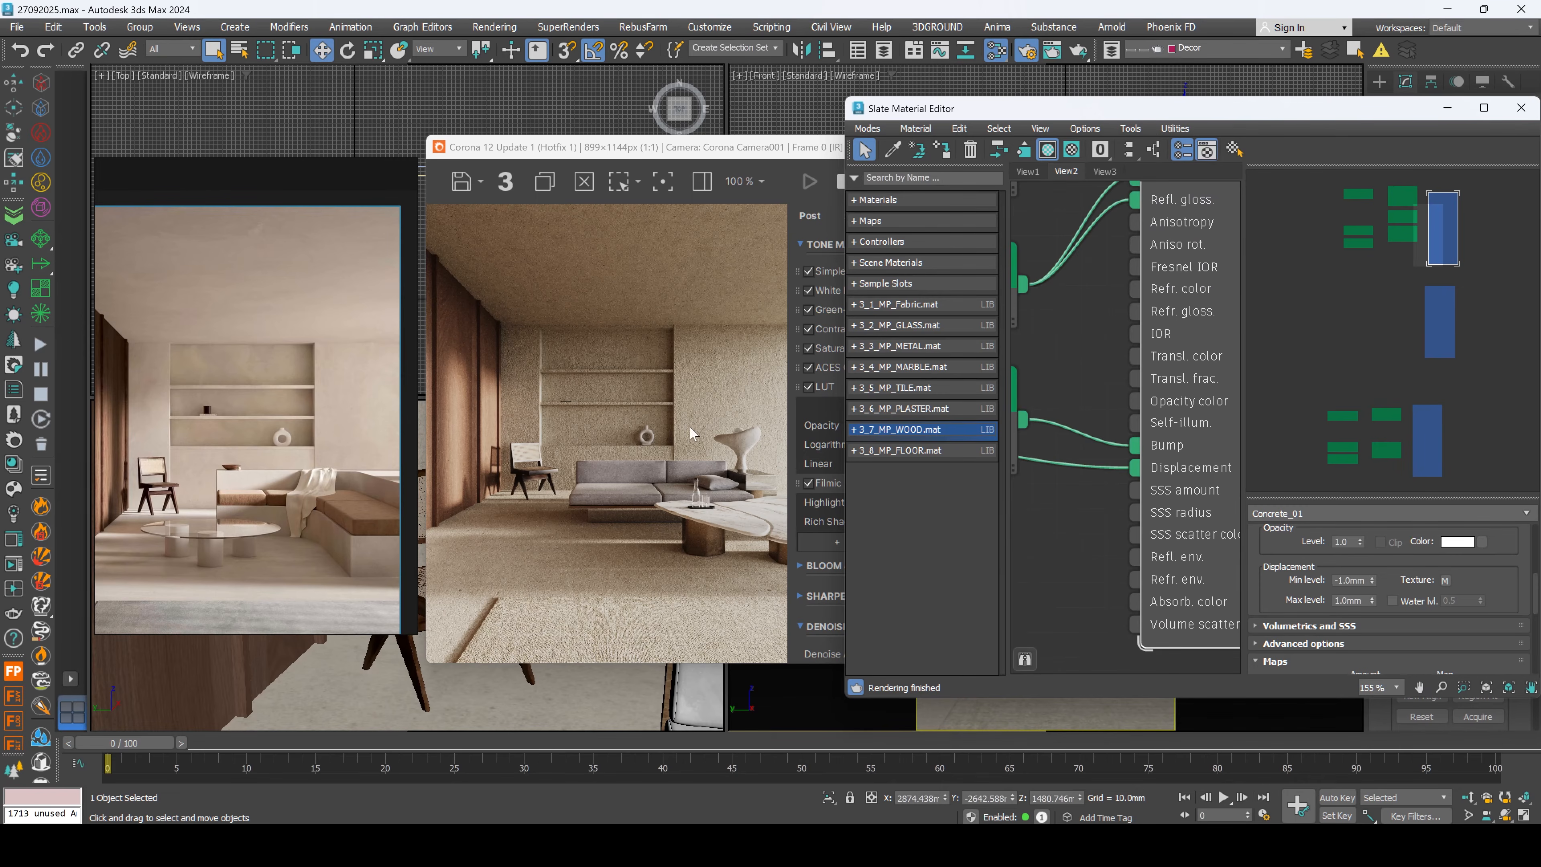
left_click_drag(1135, 449, 1088, 478)
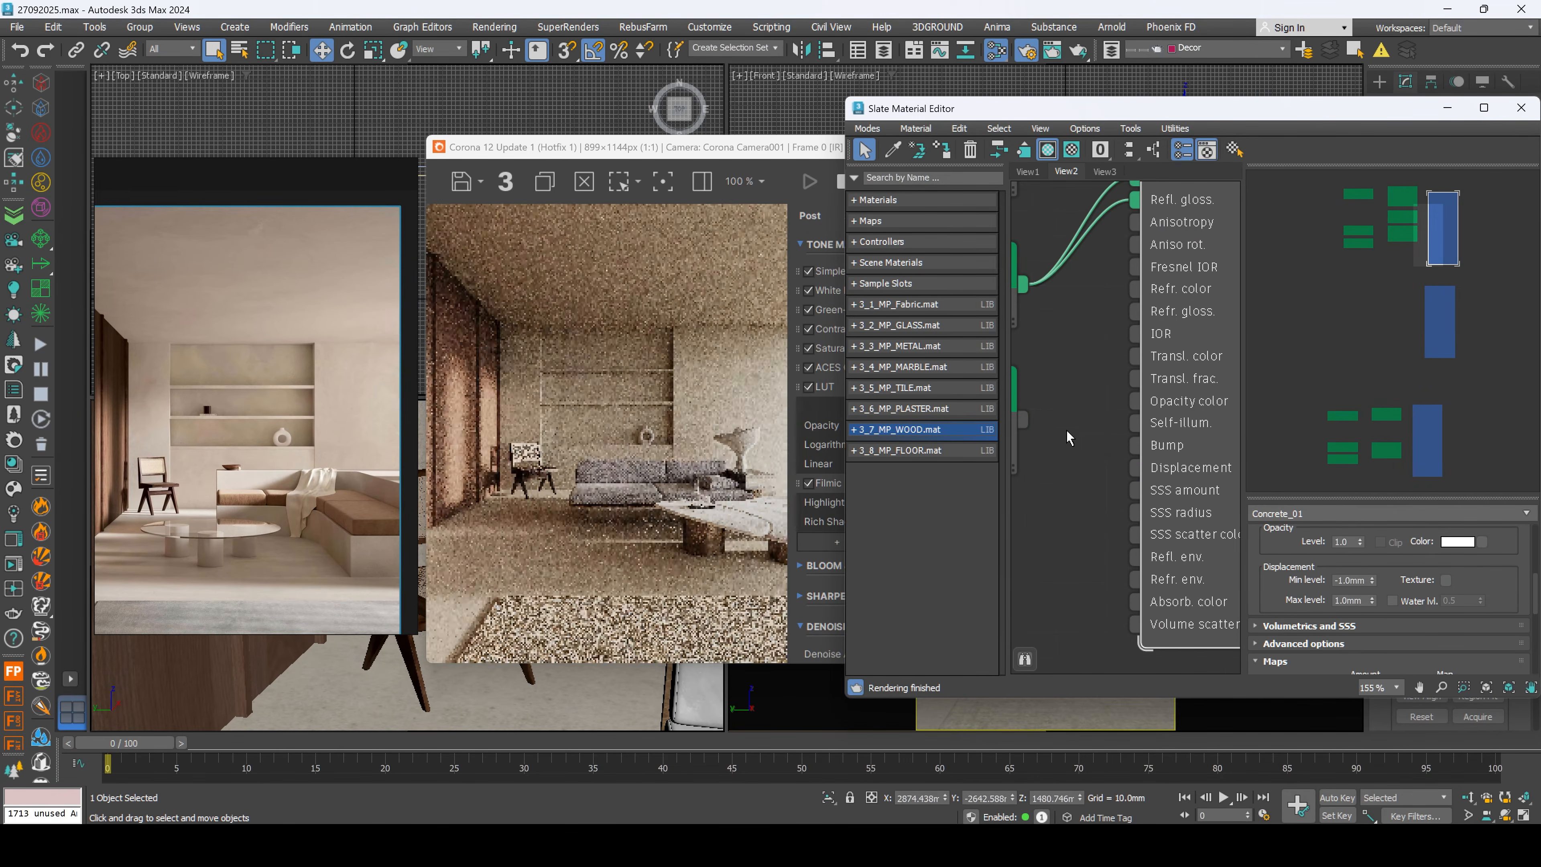
Step: Insert a Color Correction map between the composite map and the diffuse color of Concrete_01
scroll(1135, 468, "down", 7)
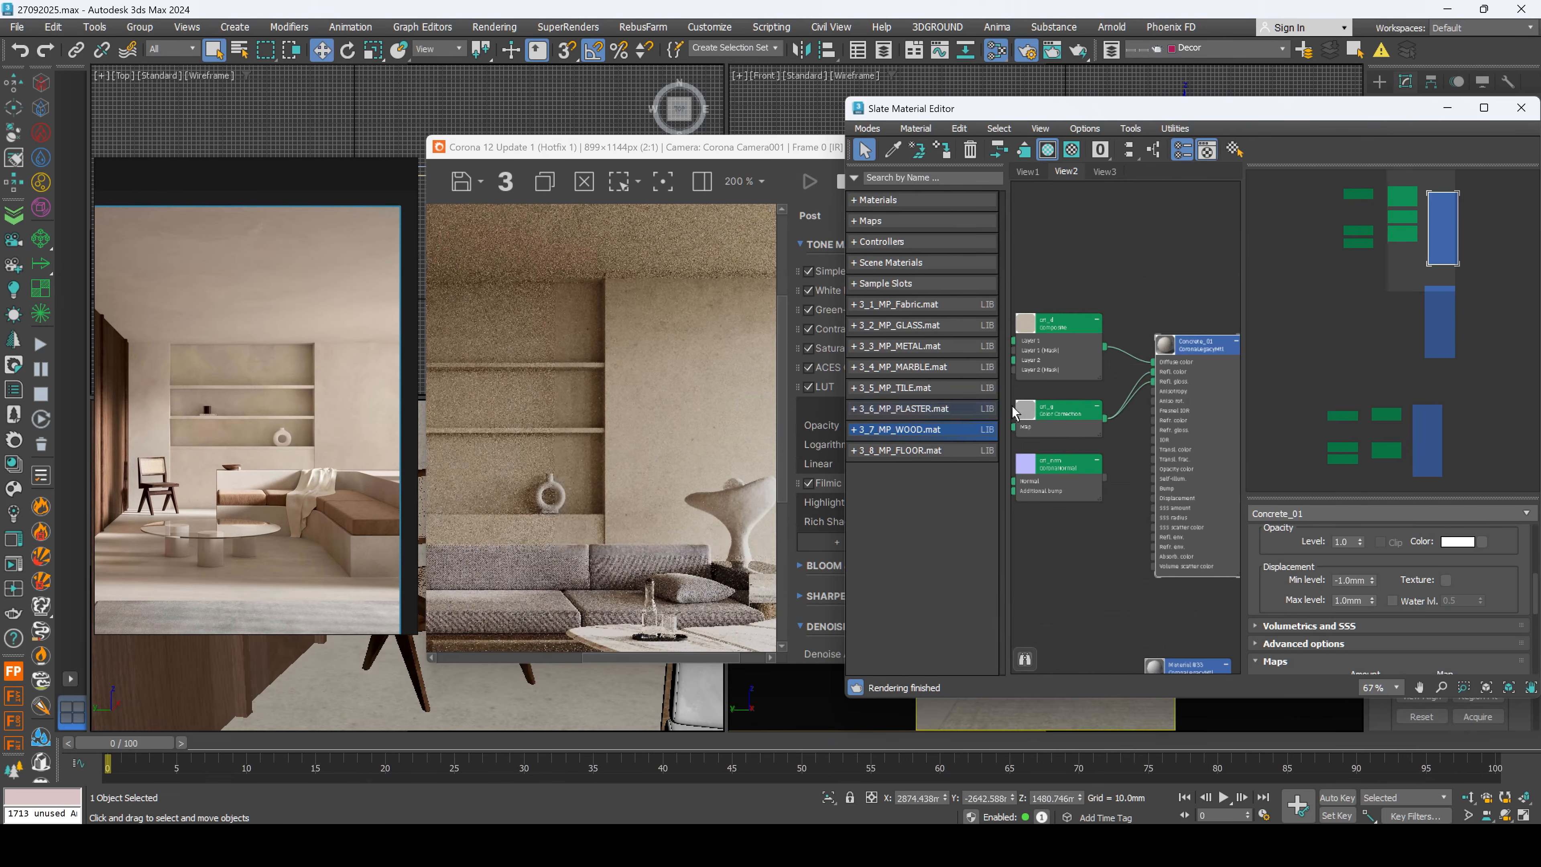
scroll(1080, 416, "down", 2)
middle_click_drag(1086, 416, 1031, 435)
scroll(1077, 419, "up", 4)
scroll(1101, 455, "down", 2)
middle_click_drag(1100, 455, 1205, 480)
scroll(1115, 433, "up", 2)
left_click_drag(1199, 461, 1127, 434)
left_click_drag(1028, 604, 890, 508)
middle_click_drag(1172, 429, 1094, 416)
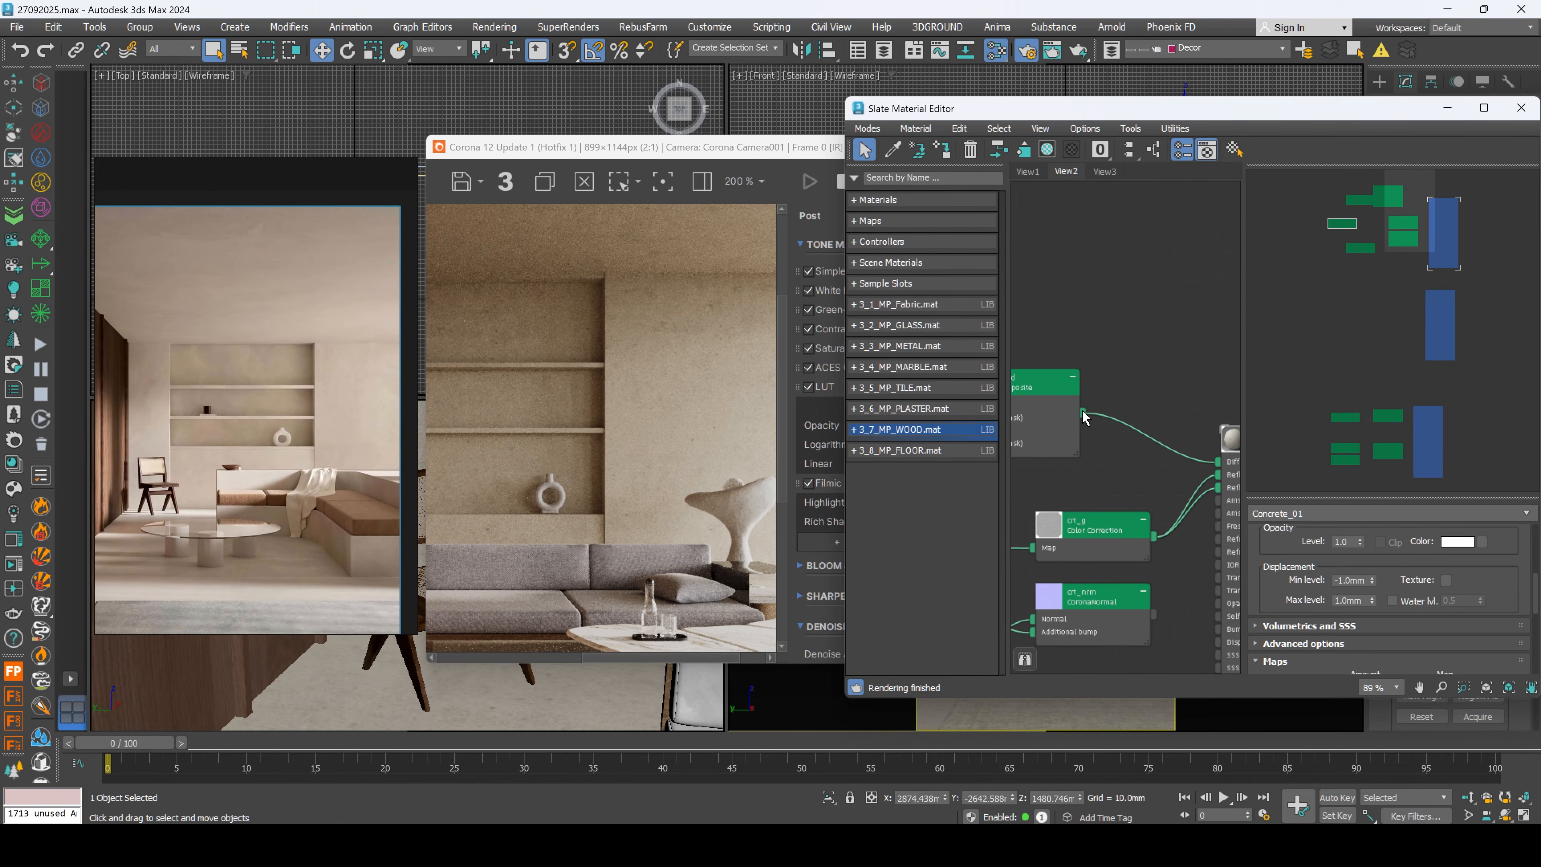
left_click_drag(1085, 417, 1112, 397)
mouse_move(1141, 423)
mouse_move(1297, 442)
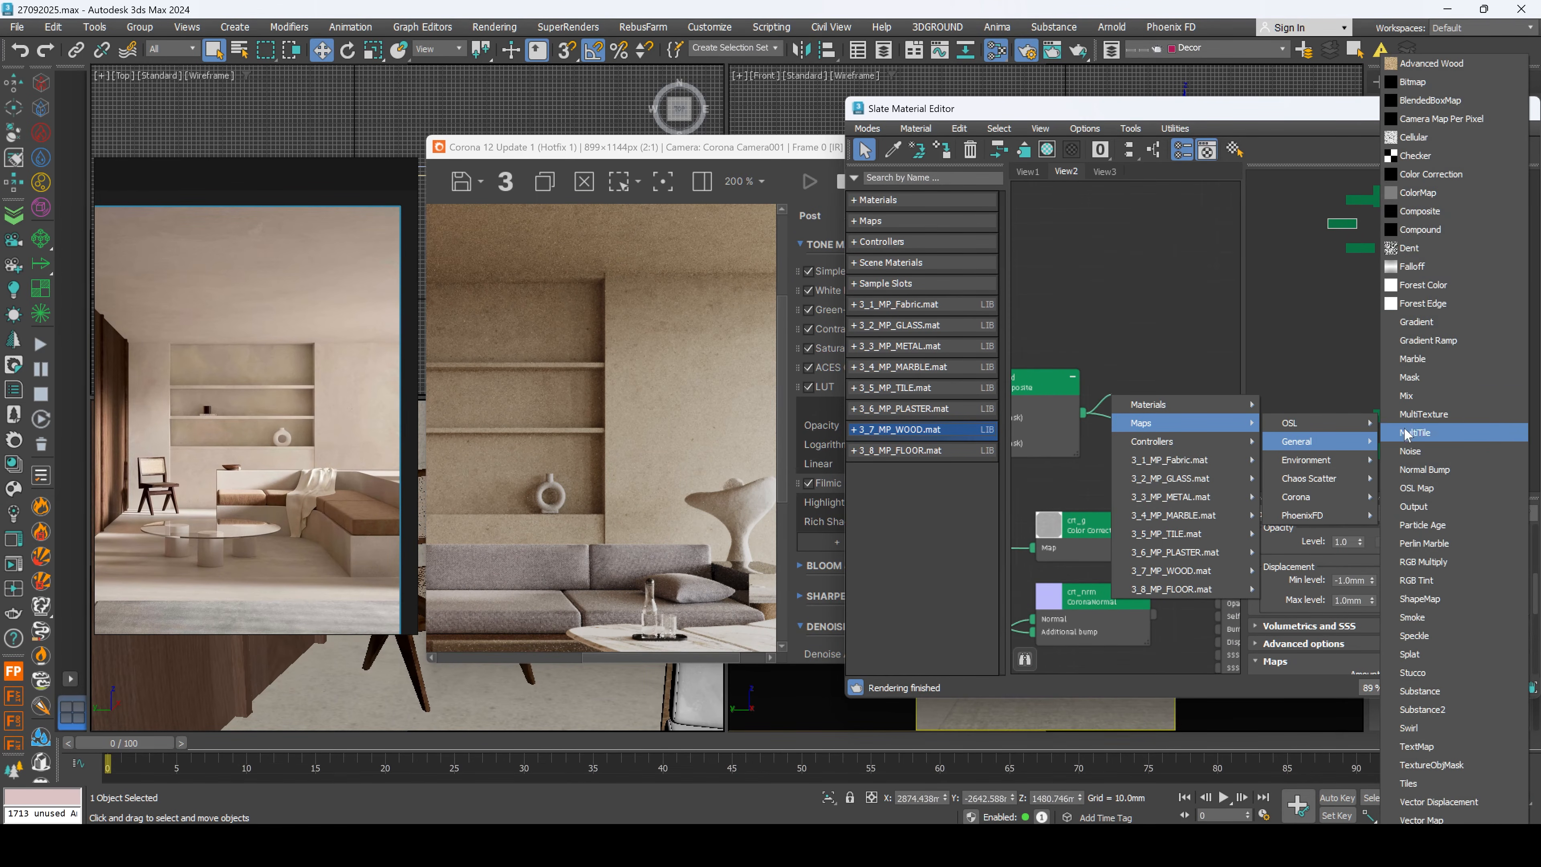
left_click(1431, 174)
left_click_drag(1094, 396, 1129, 450)
middle_click_drag(1034, 404, 1089, 399)
left_click(1090, 399)
Step: Try a hue shift of -5 on the concrete's new Color Correction map against the reference wall, and settle on -7
middle_click_drag(295, 387, 297, 387)
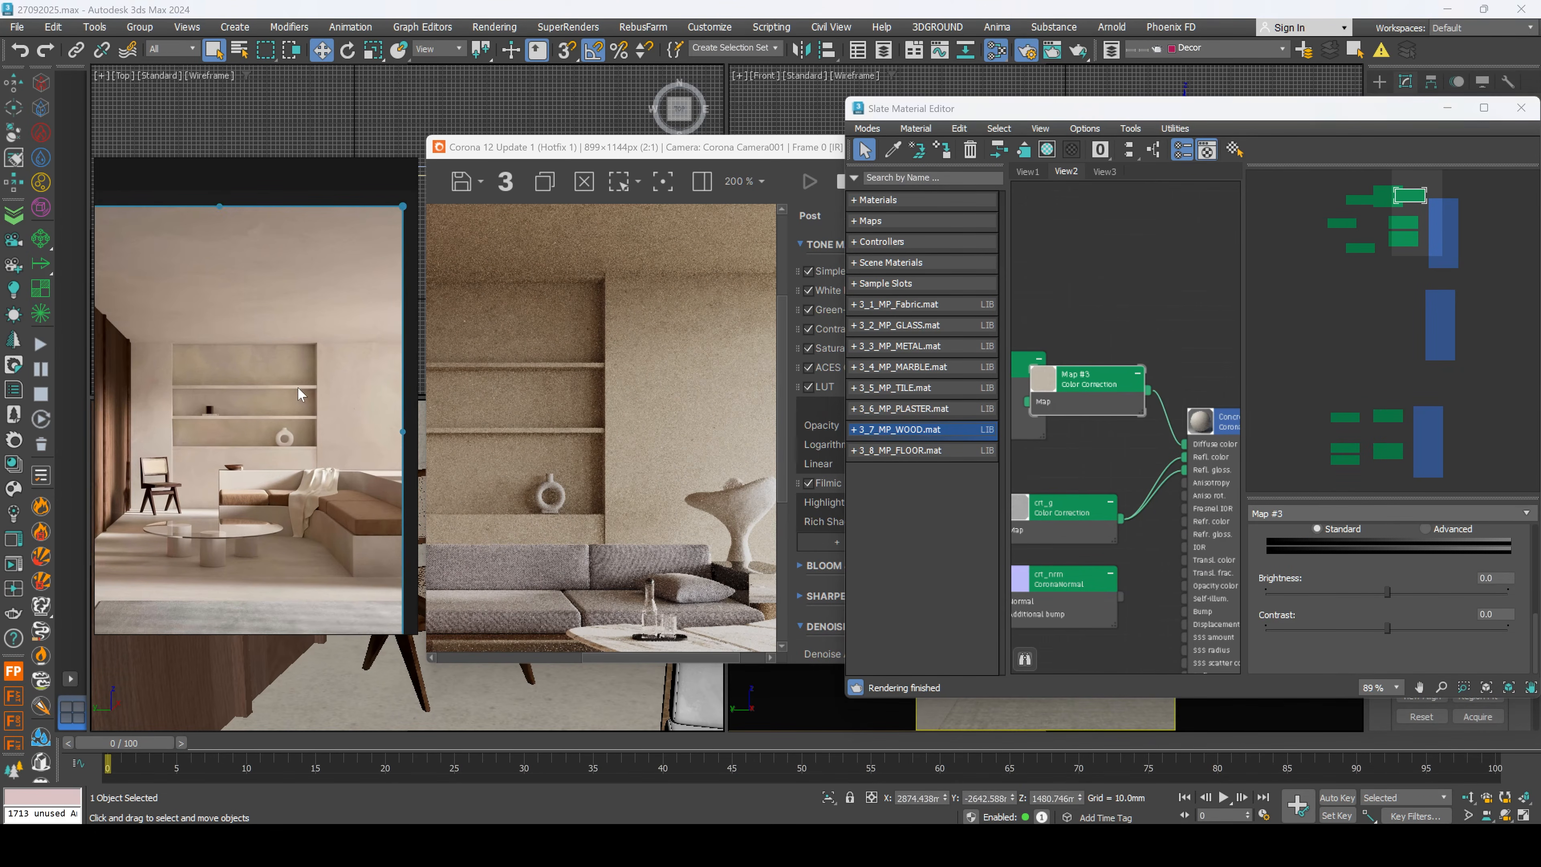
scroll(298, 389, "up", 4)
scroll(700, 418, "up", 2)
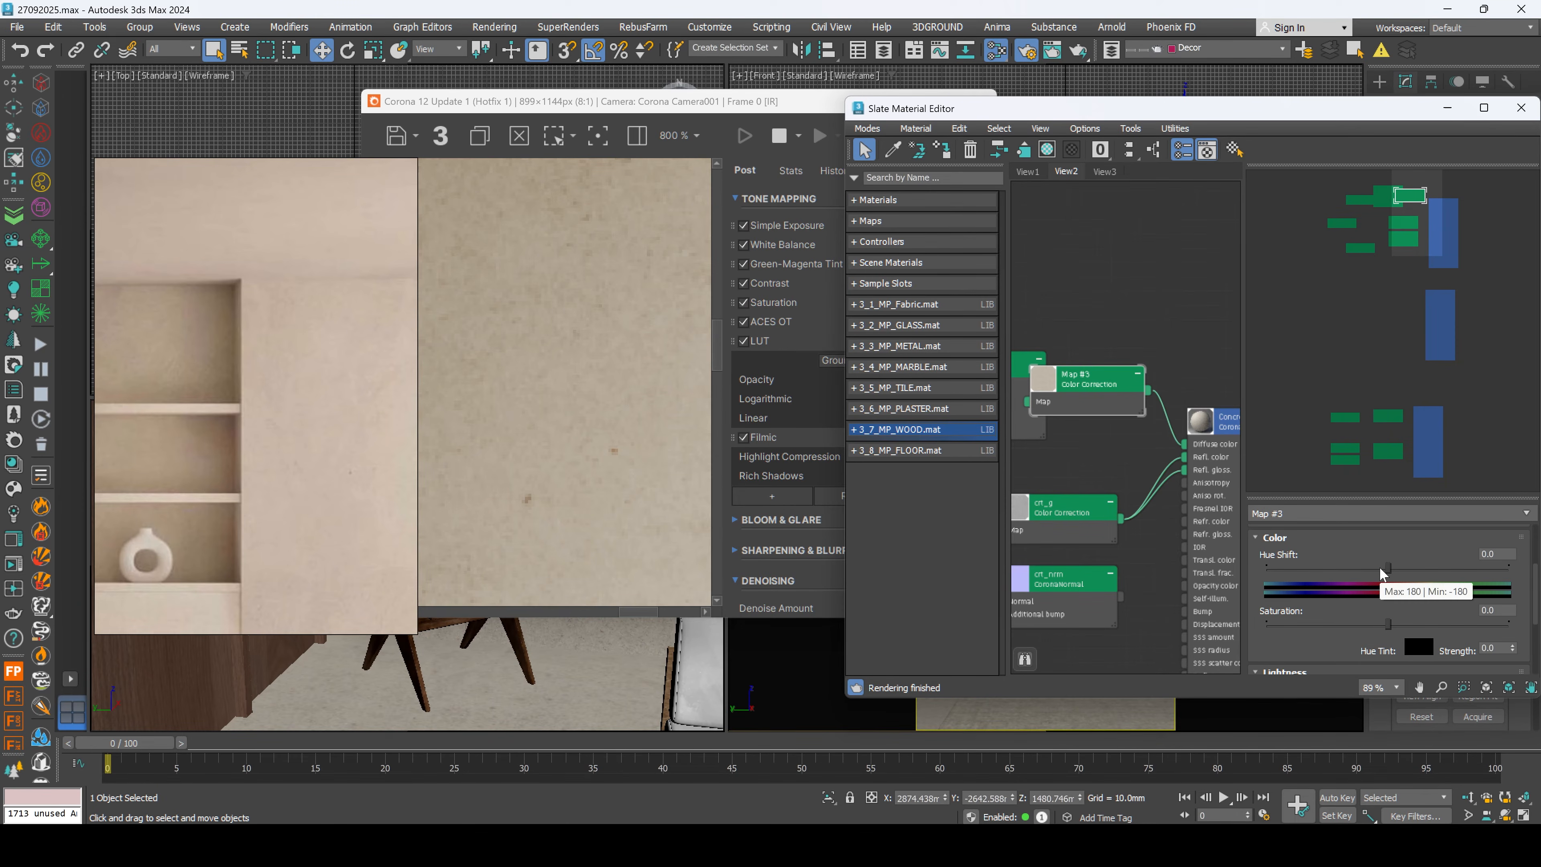
left_click(1380, 567)
double_click(1499, 554)
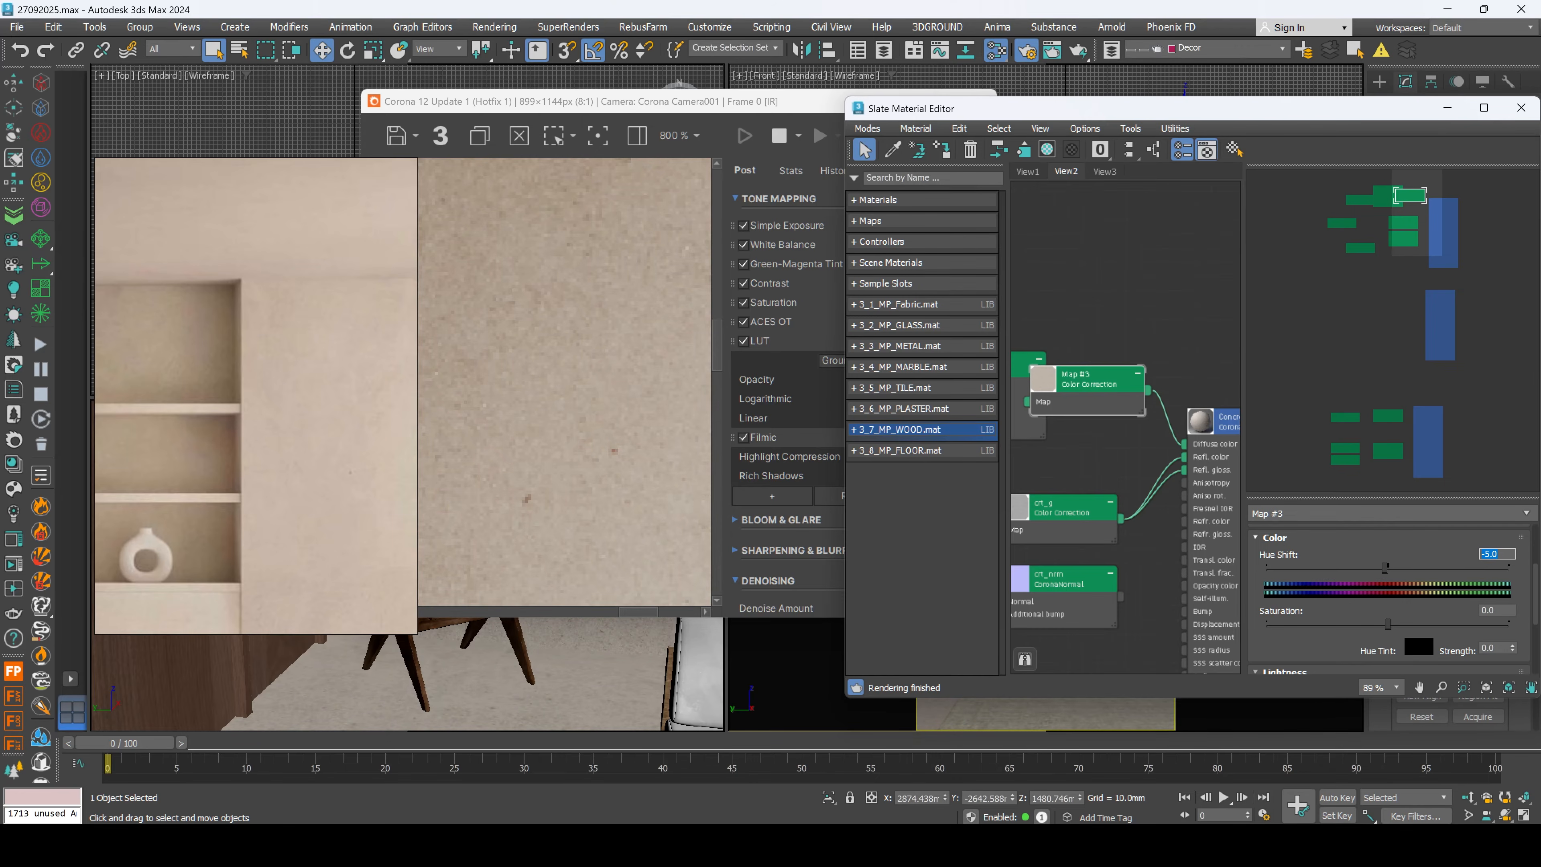
type("-7")
key("Return")
Step: Switch the concrete Color Correction's lightness to Advanced, try an RGB gamma of 1.2, and settle on 1.4
scroll(1367, 623, "down", 3)
left_click(1453, 536)
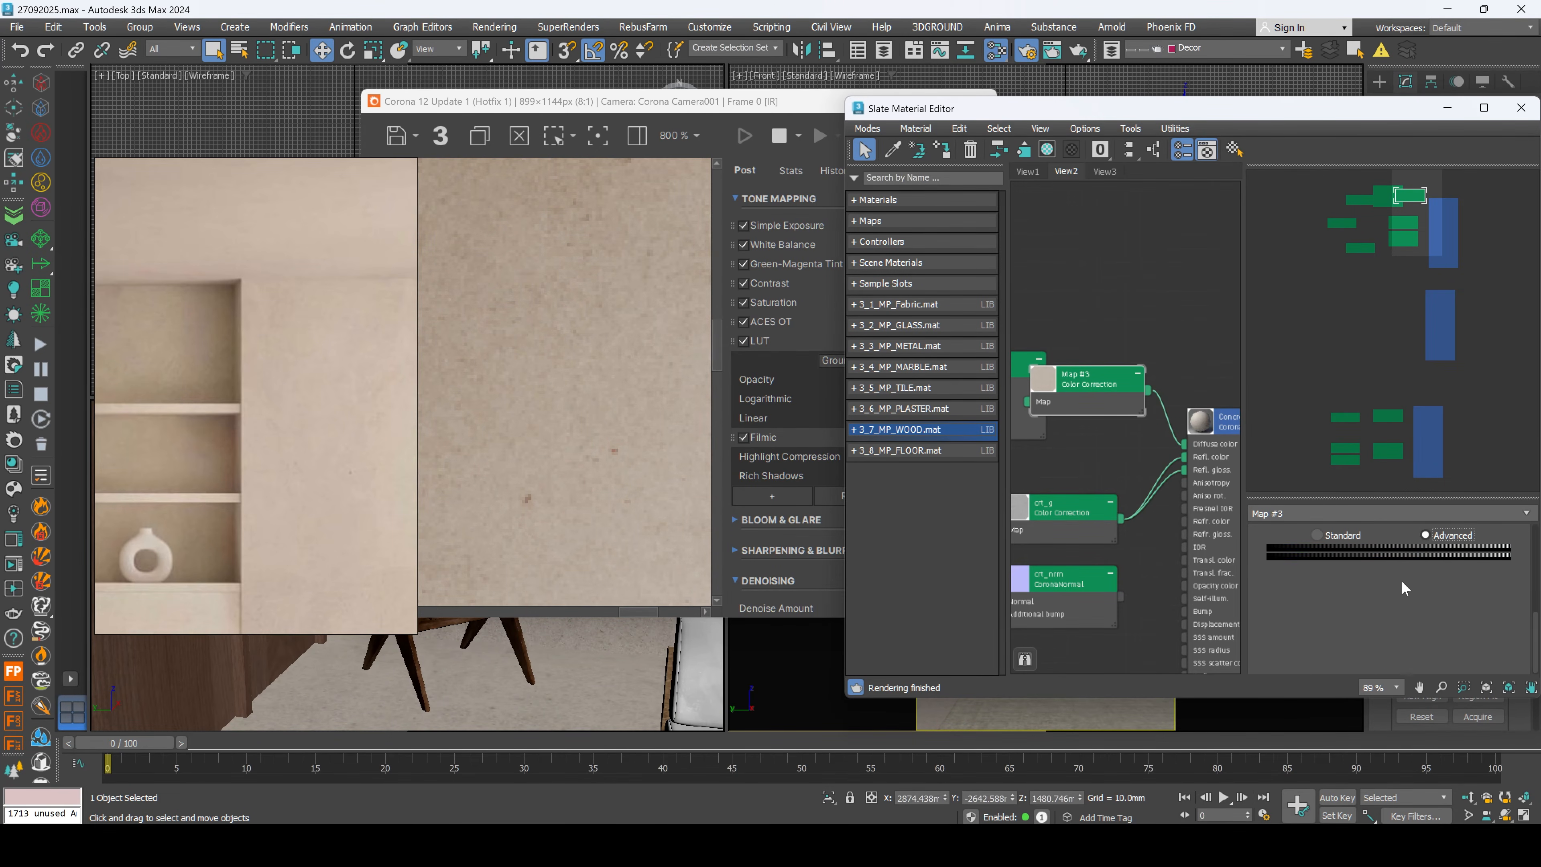
type("1.2")
key("Return")
scroll(592, 304, "down", 2)
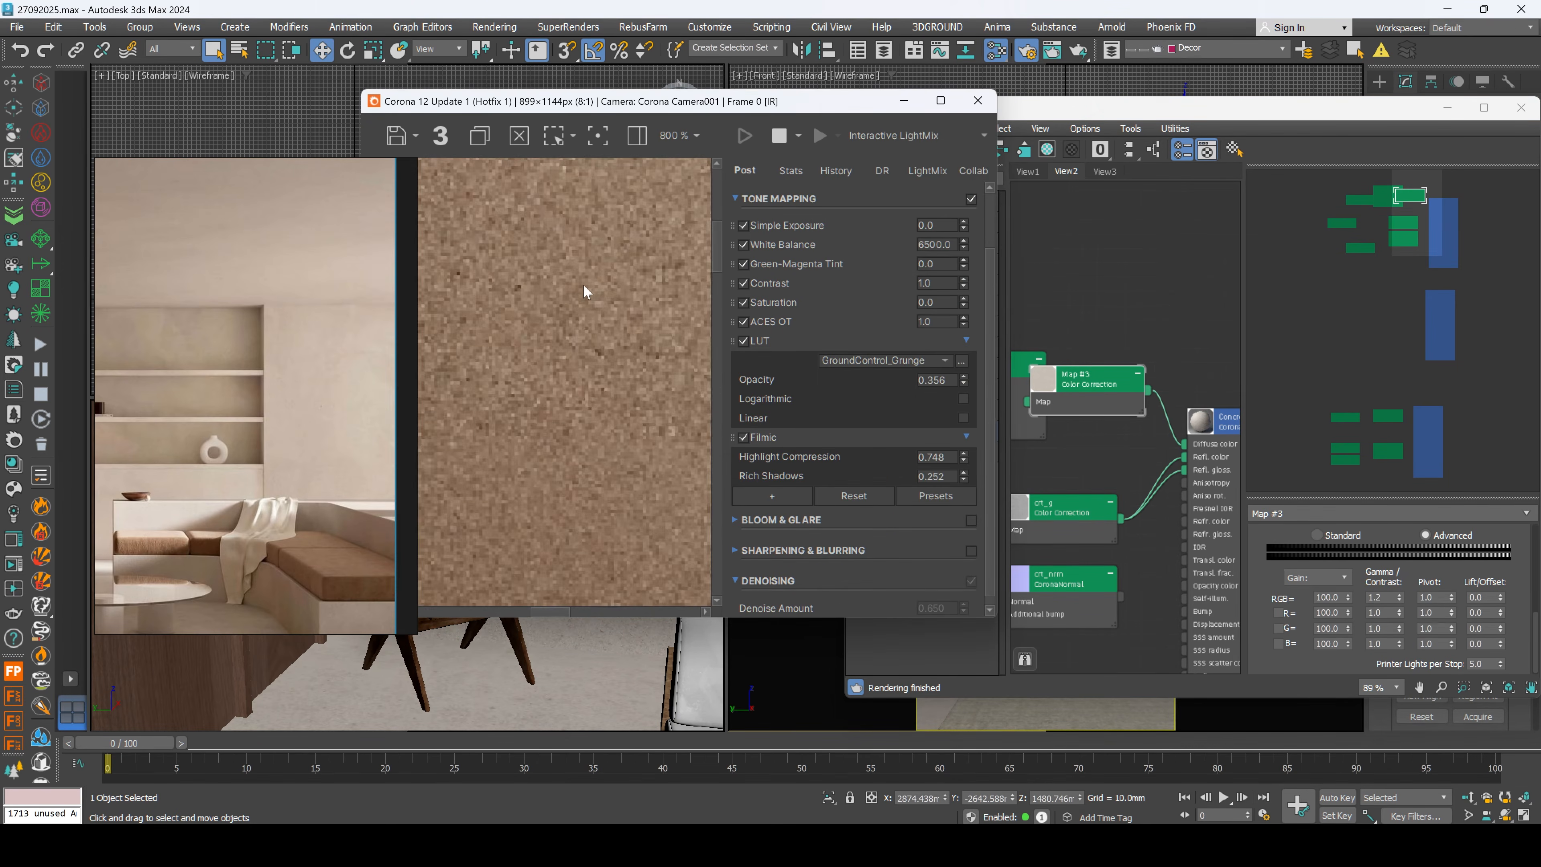
middle_click_drag(560, 513, 634, 458)
scroll(645, 438, "down", 1)
left_click_drag(583, 101, 683, 109)
scroll(288, 440, "down", 2)
middle_click_drag(288, 440, 319, 457)
double_click(1391, 598)
type("1.4")
key("Return")
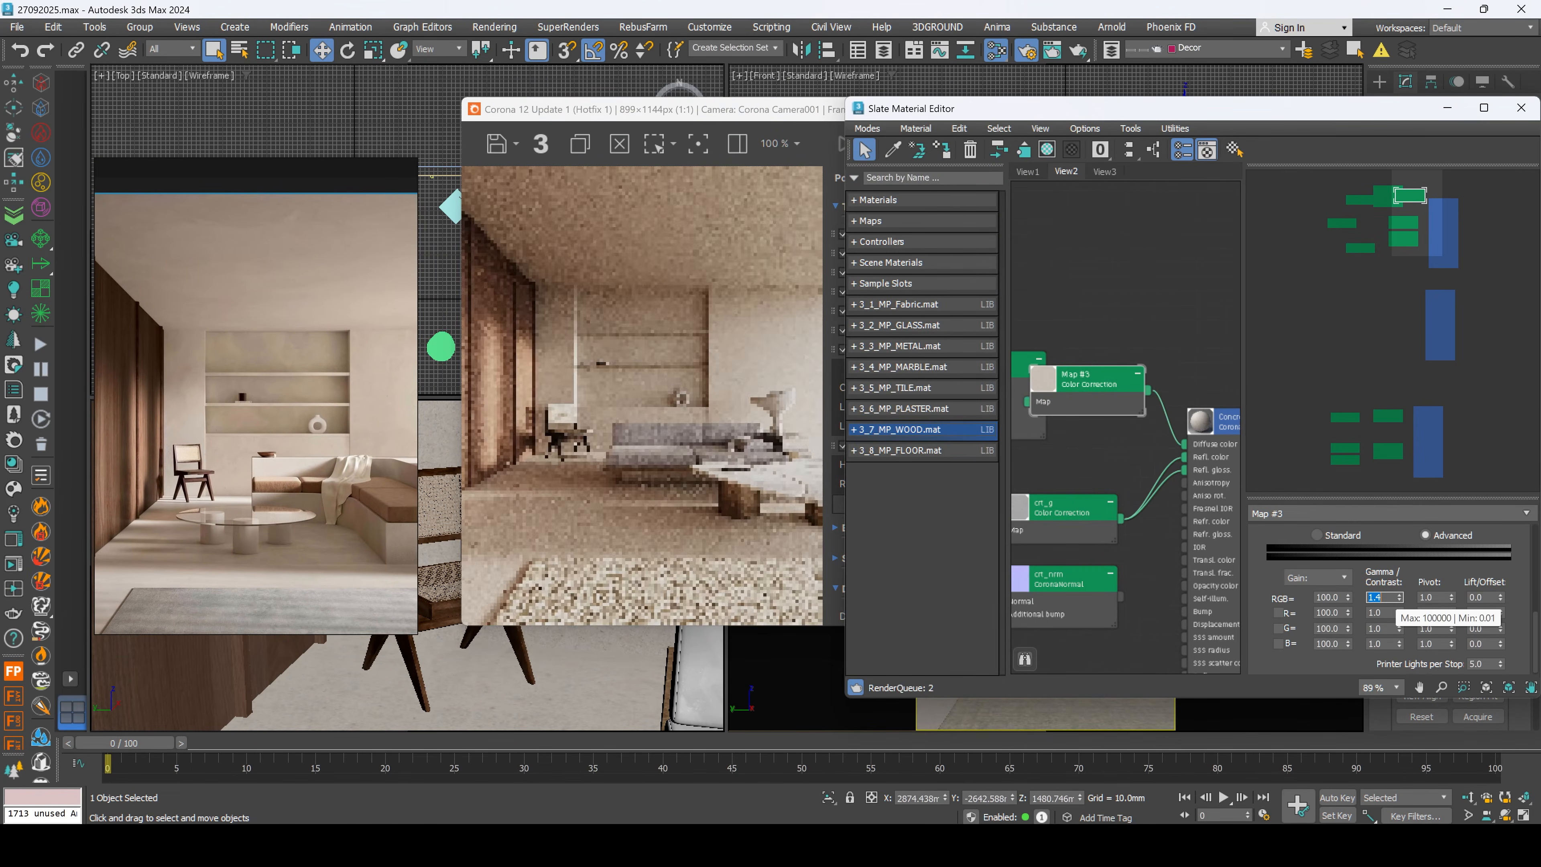
Step: Try a saturation of -10 on the concrete's Color Correction map, and settle on -40 after comparing with the reference
scroll(1515, 577, "up", 3)
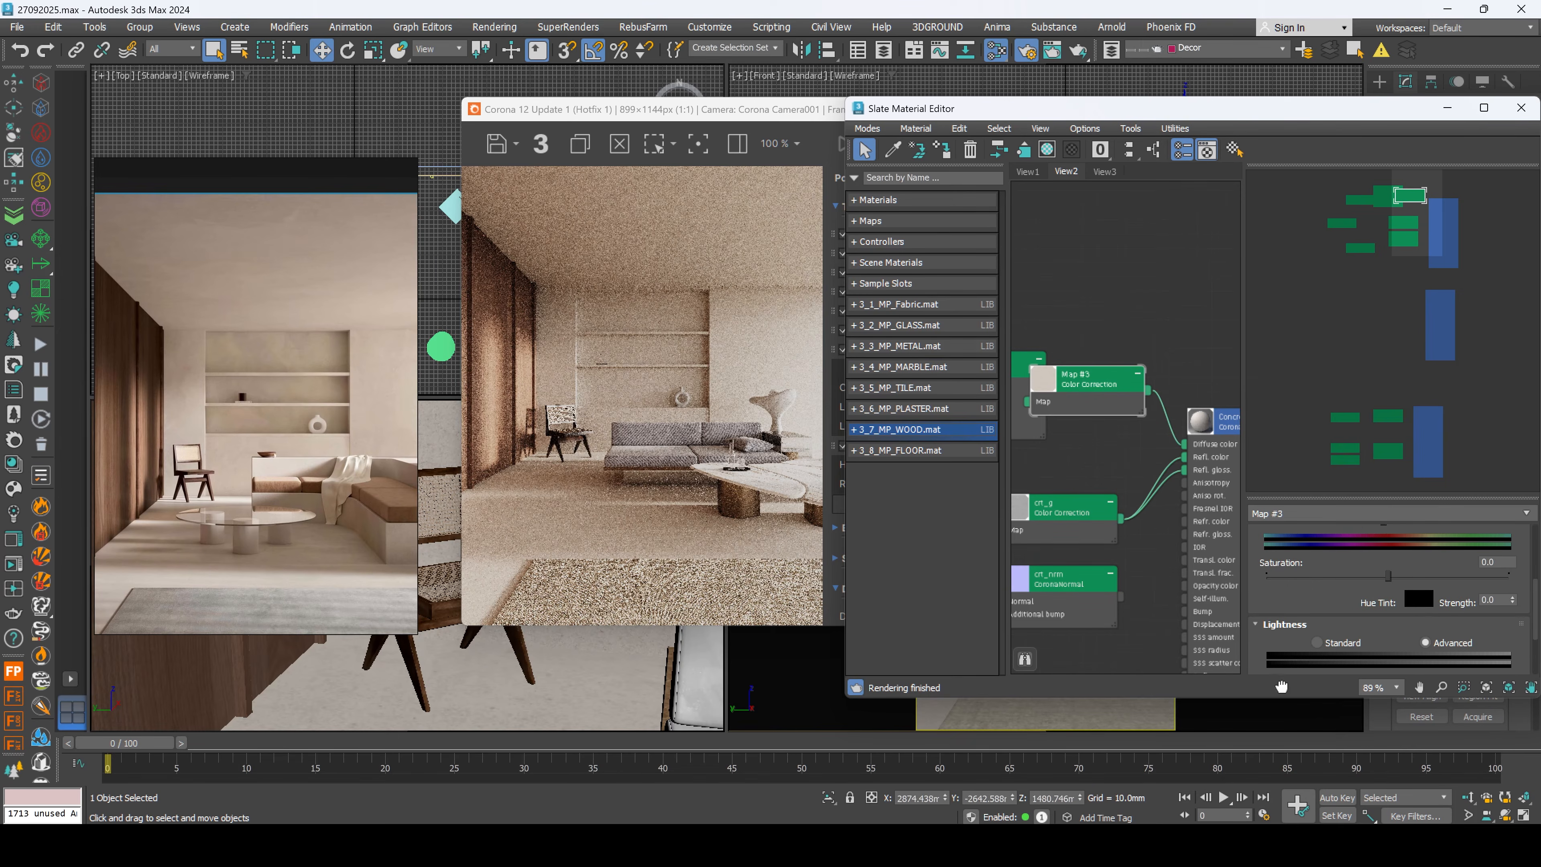
type("-10")
key("Return")
type("-4")
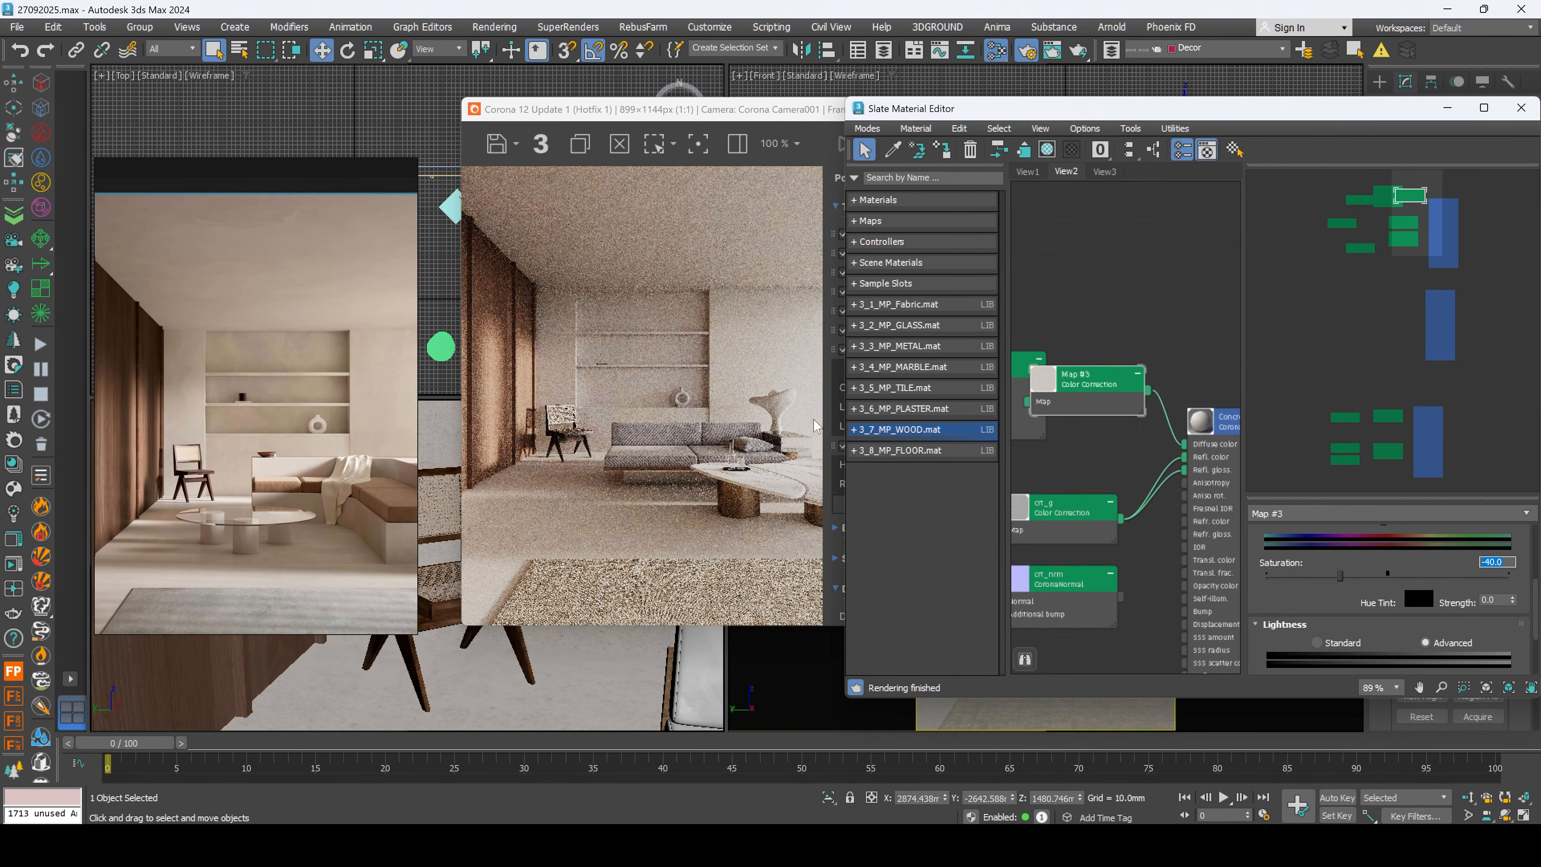
scroll(761, 416, "up", 2)
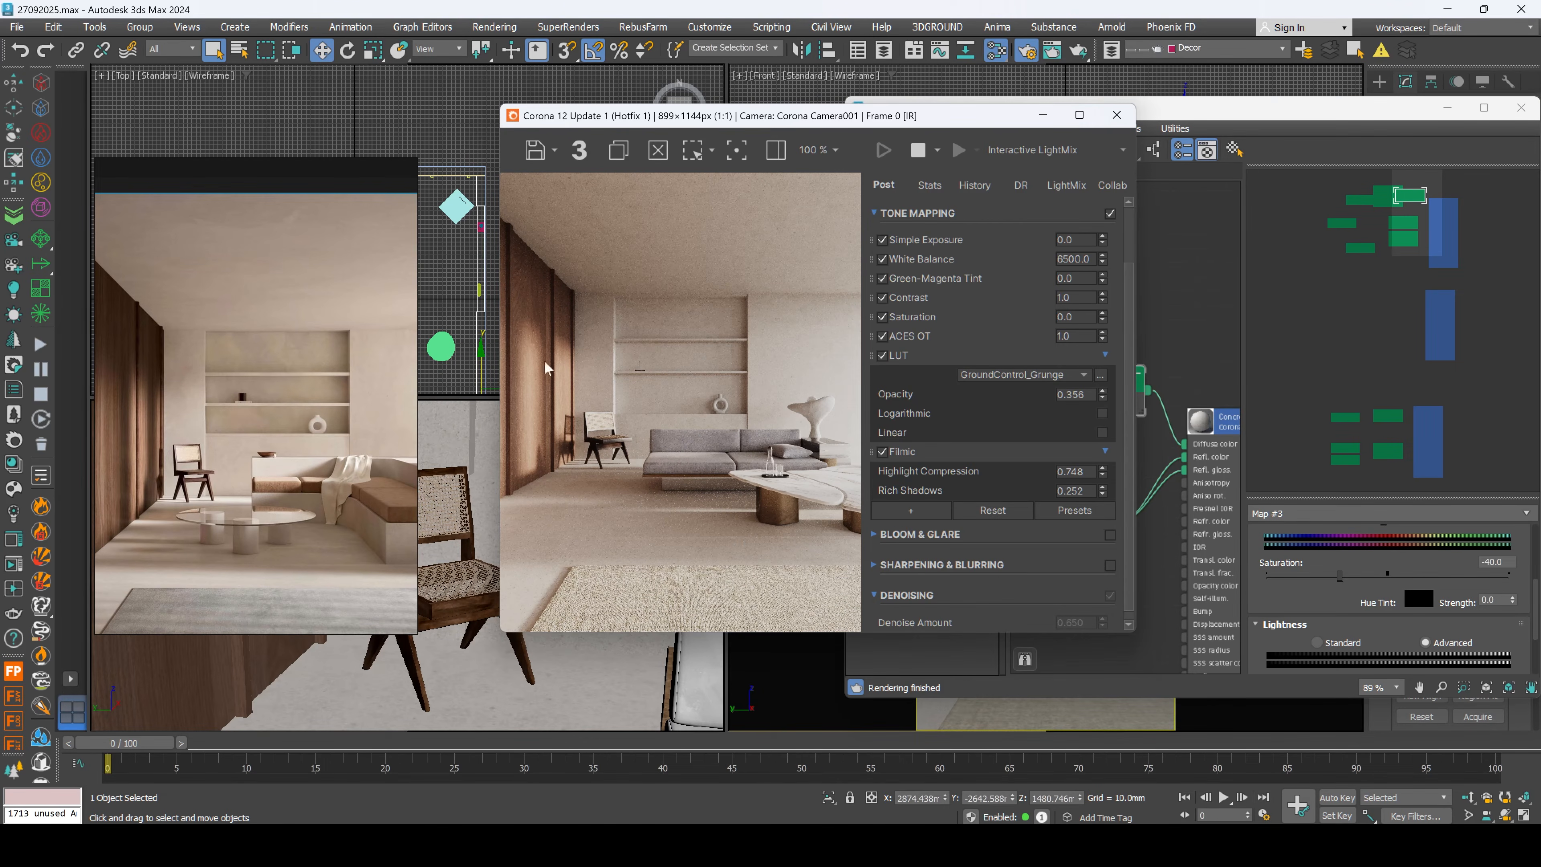
scroll(305, 463, "down", 2)
middle_click_drag(306, 467, 293, 456)
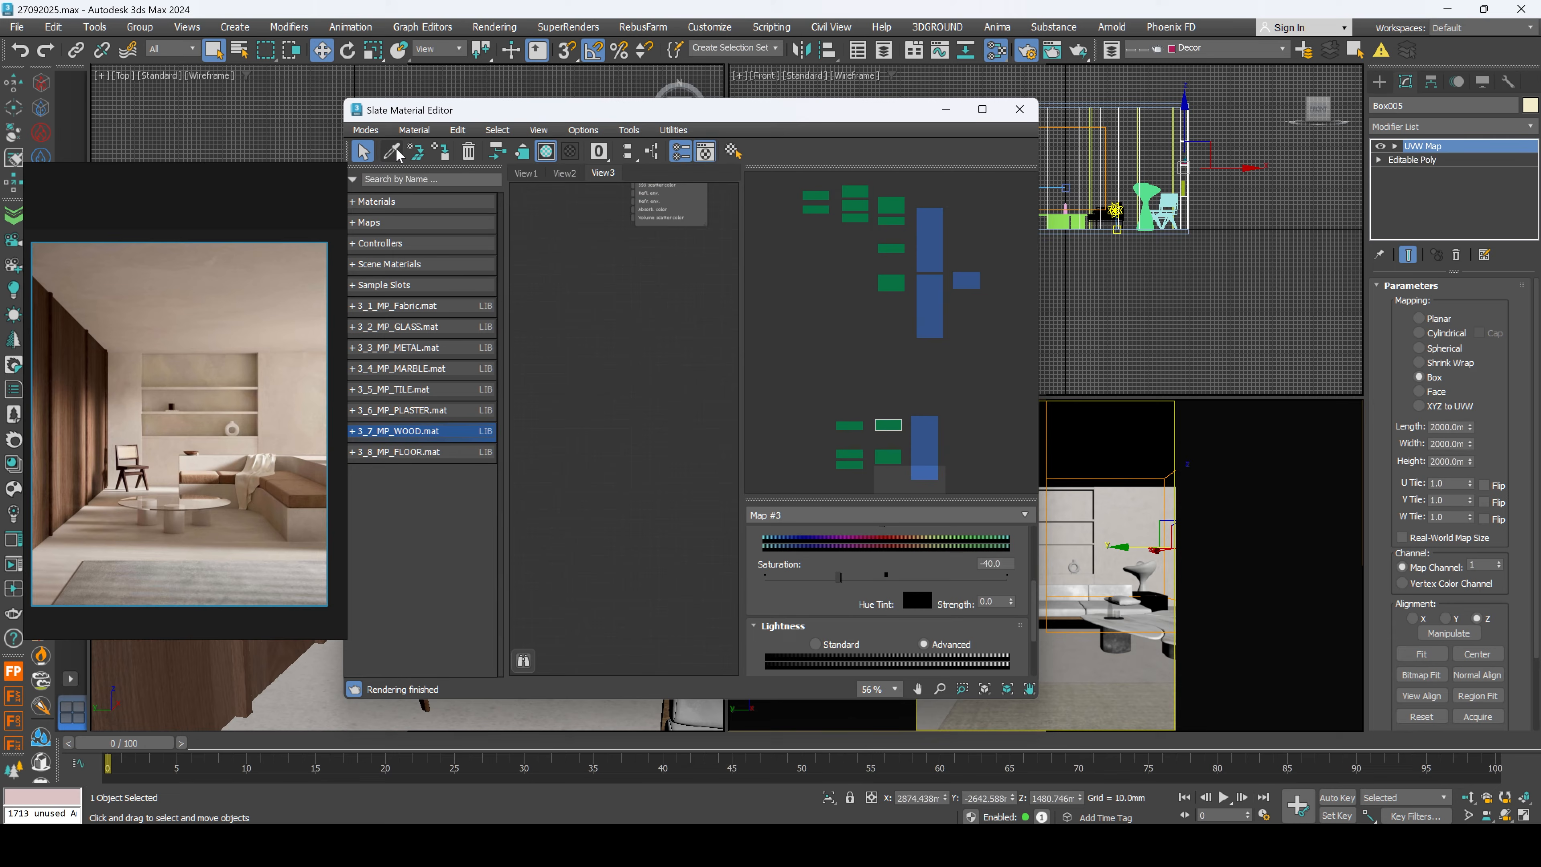
Step: Pick the sofa's material from the scene into the third node view and lay out its nodes around the fabric submaterial
left_click(391, 151)
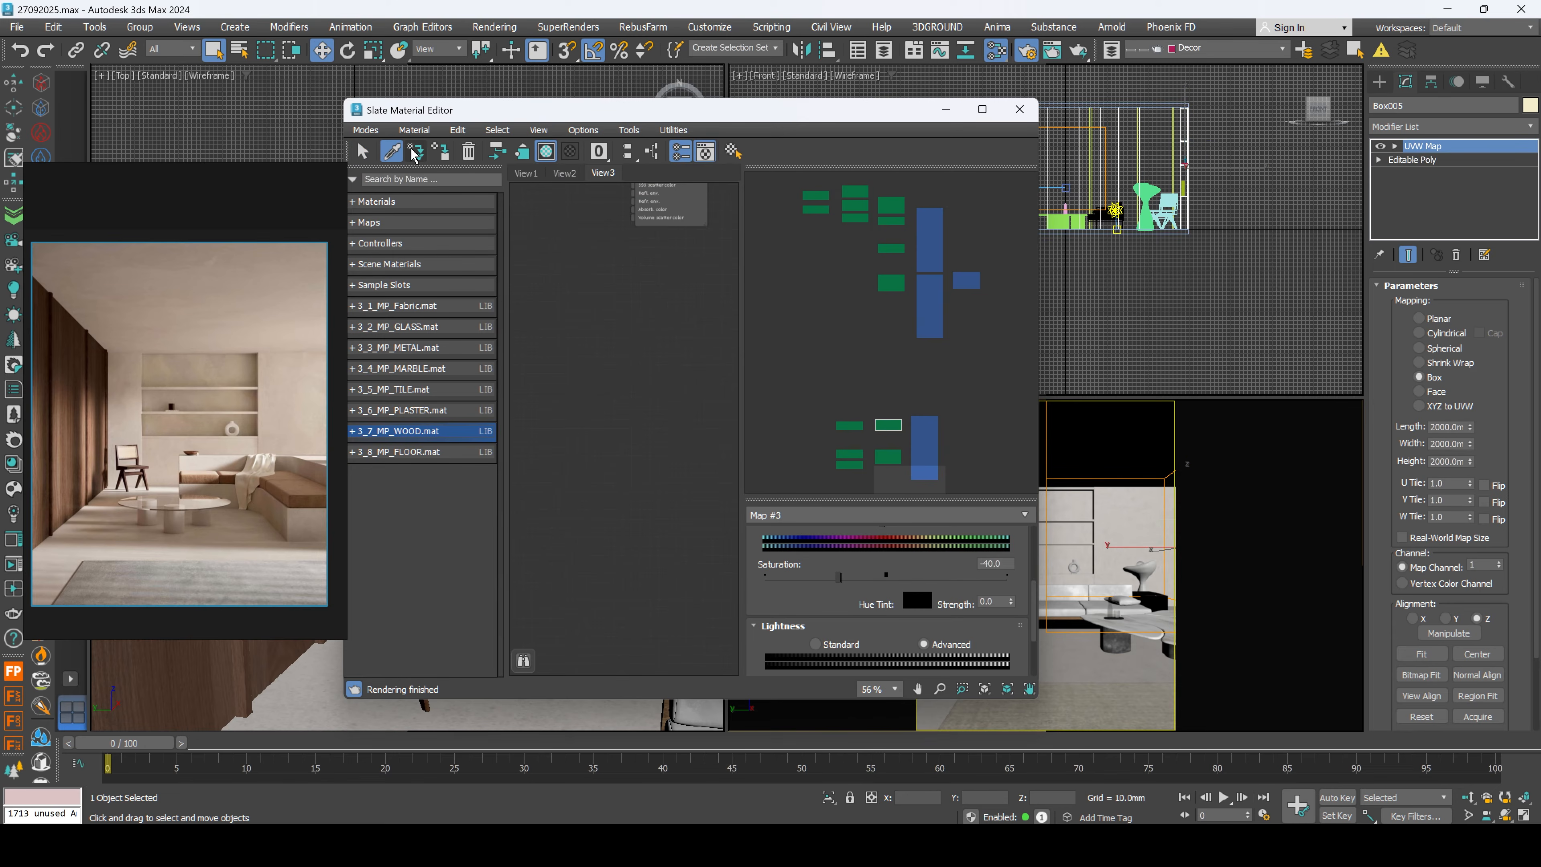
left_click(1072, 595)
key("l")
scroll(629, 376, "down", 1)
mouse_move(637, 464)
middle_mouse_down()
mouse_move(551, 474)
mouse_move(615, 480)
middle_mouse_up()
scroll(615, 480, "up", 5)
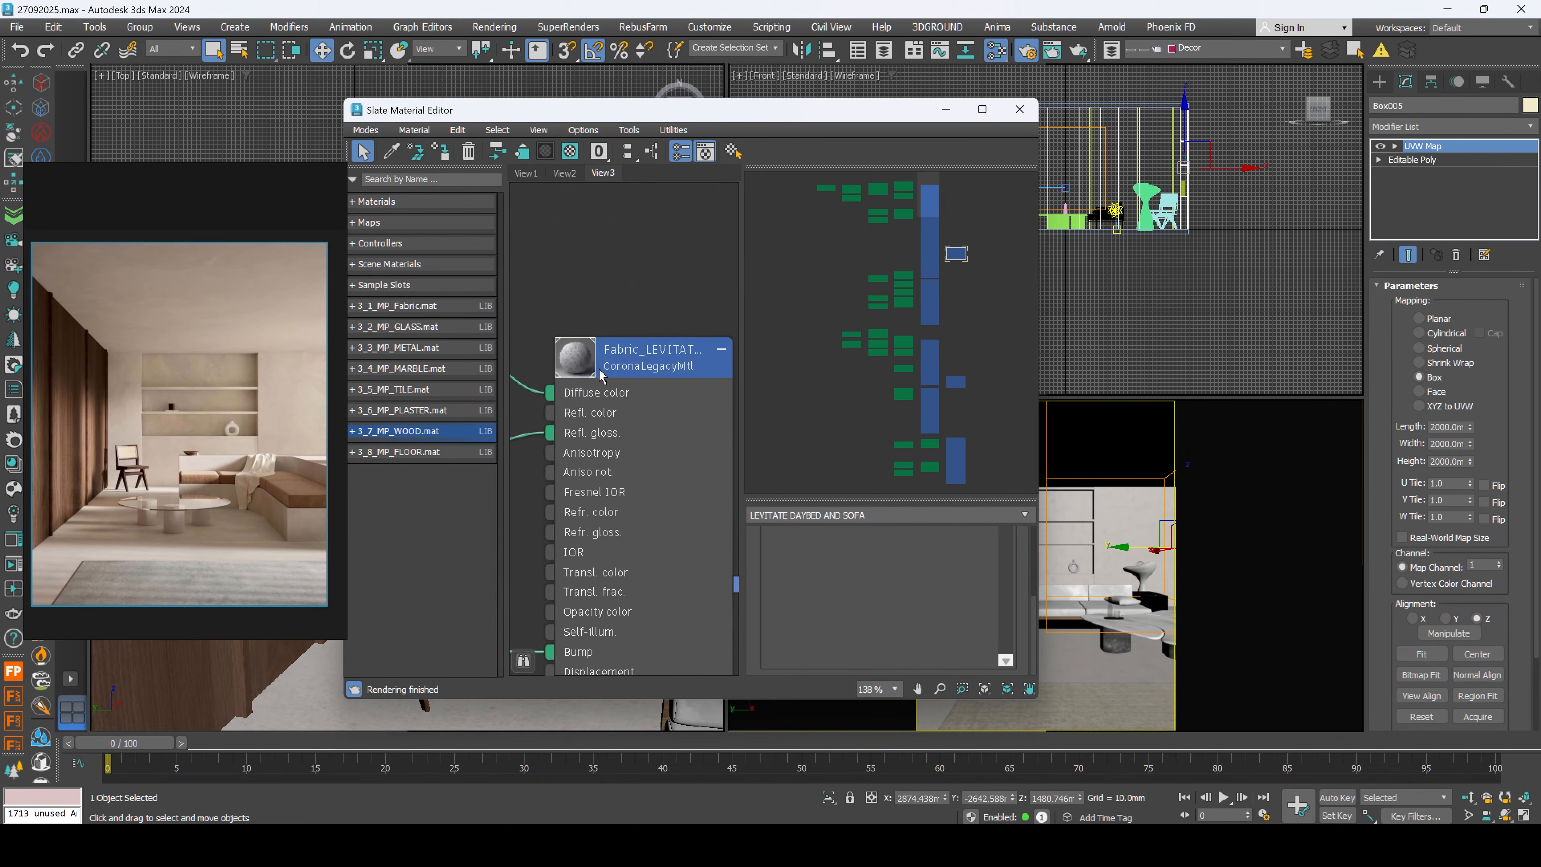
Step: Compare the rendered sofa's fabric color and texture with the seat cushions in the reference image
left_click_drag(631, 107, 805, 100)
left_click(13, 545)
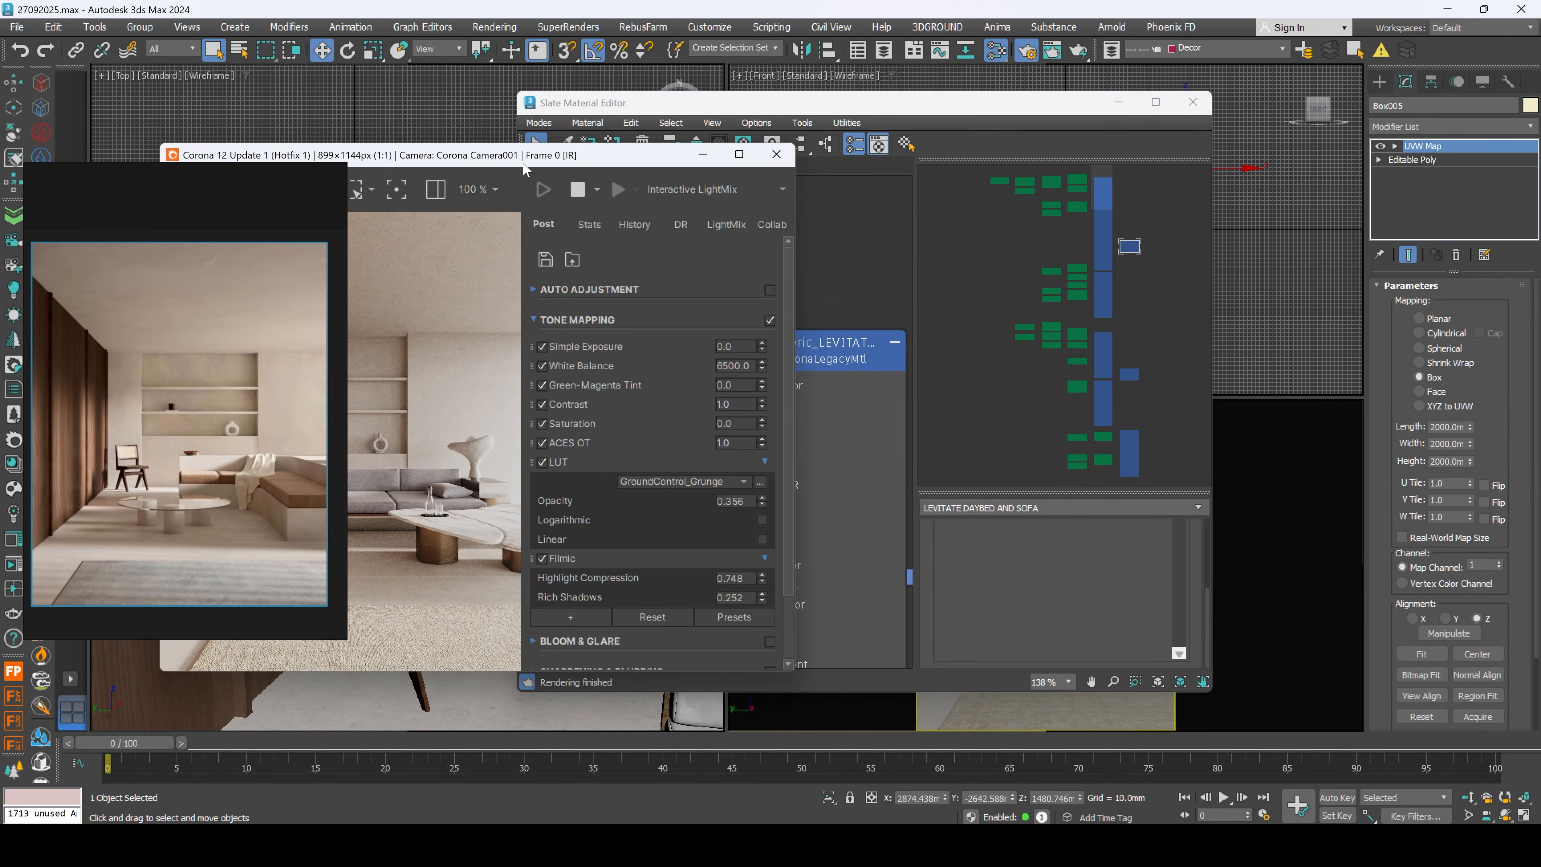
left_click_drag(524, 164, 671, 144)
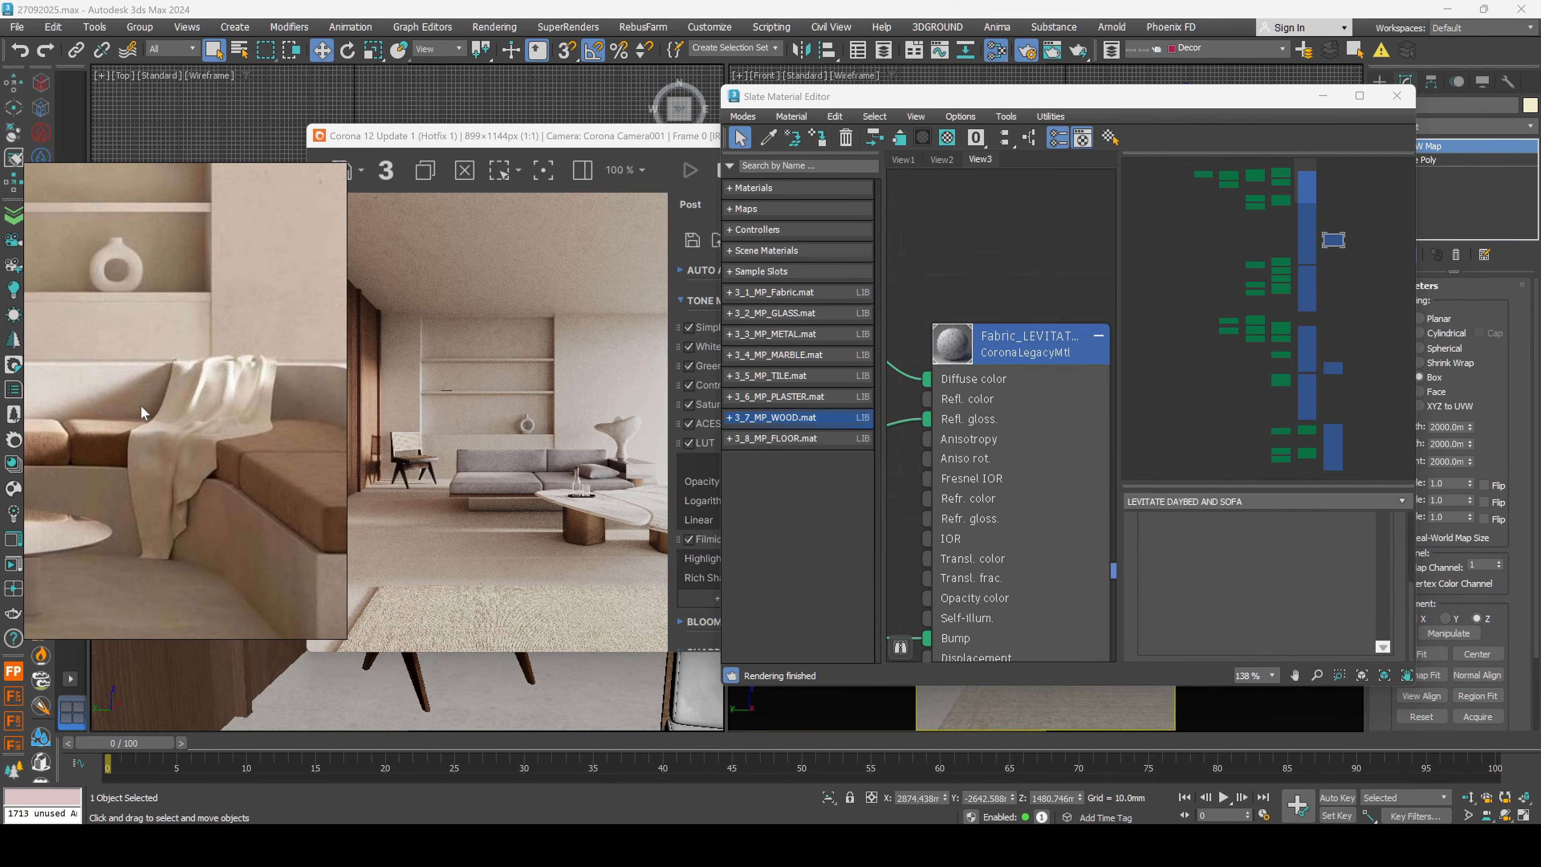
scroll(308, 465, "down", 2)
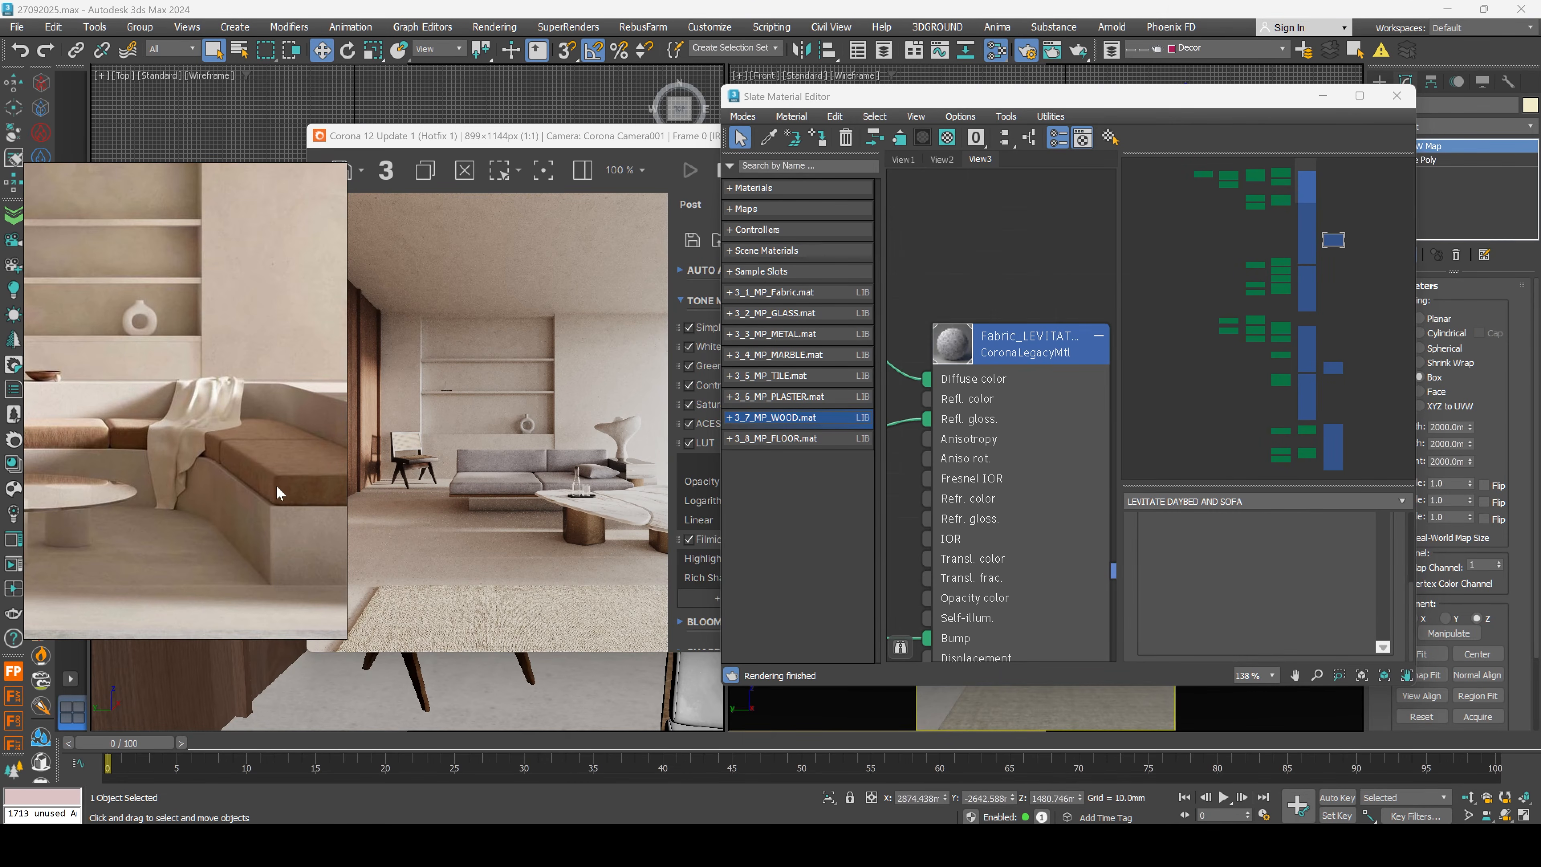
scroll(279, 469, "up", 2)
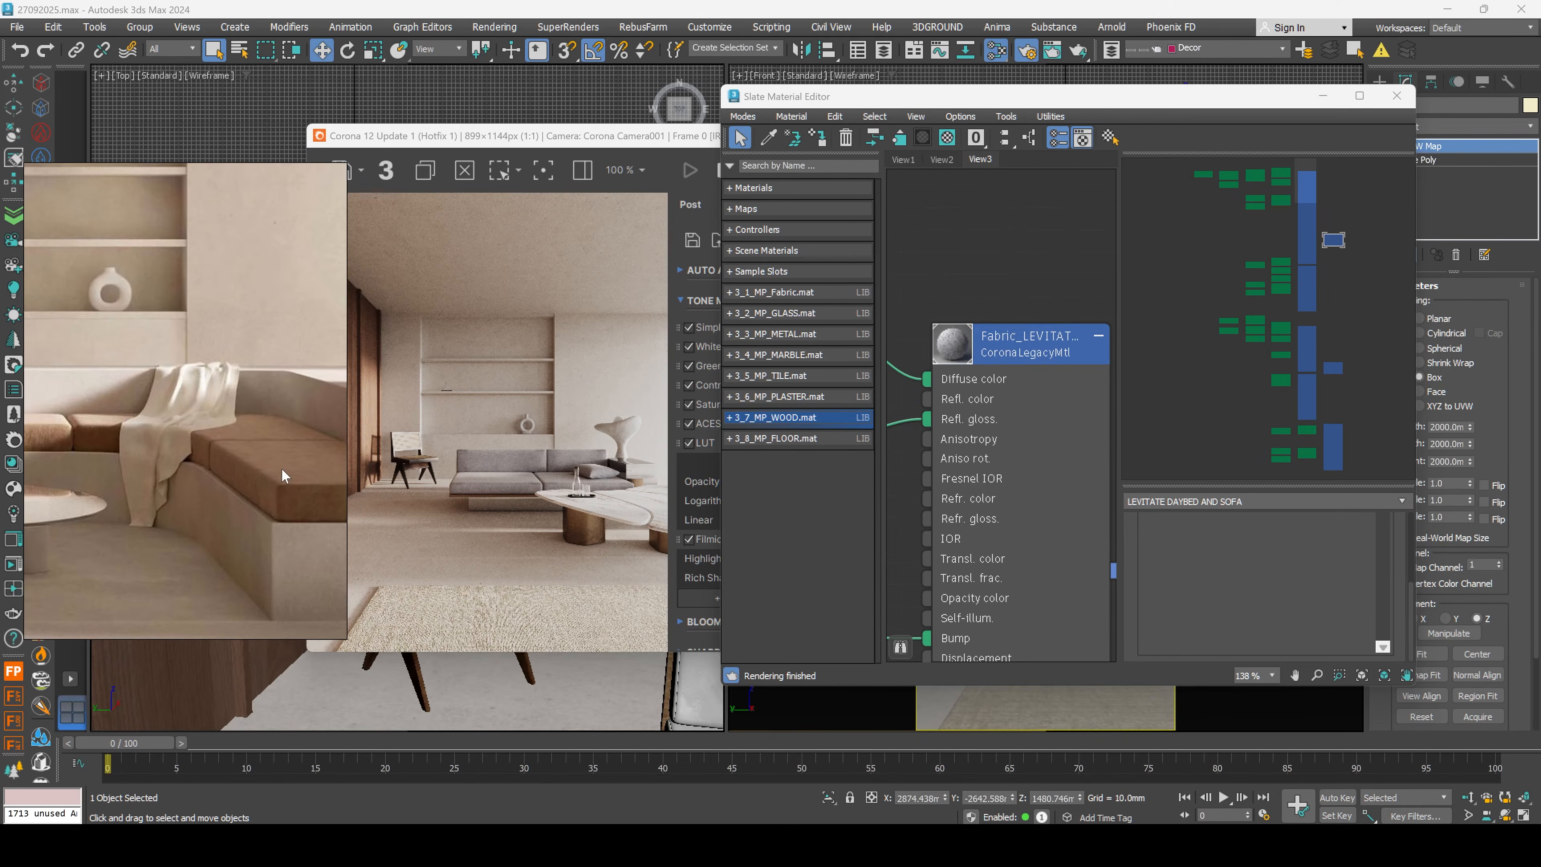
scroll(306, 487, "down", 3)
scroll(261, 486, "up", 3)
scroll(563, 462, "up", 2)
scroll(480, 446, "down", 2)
scroll(480, 446, "up", 1)
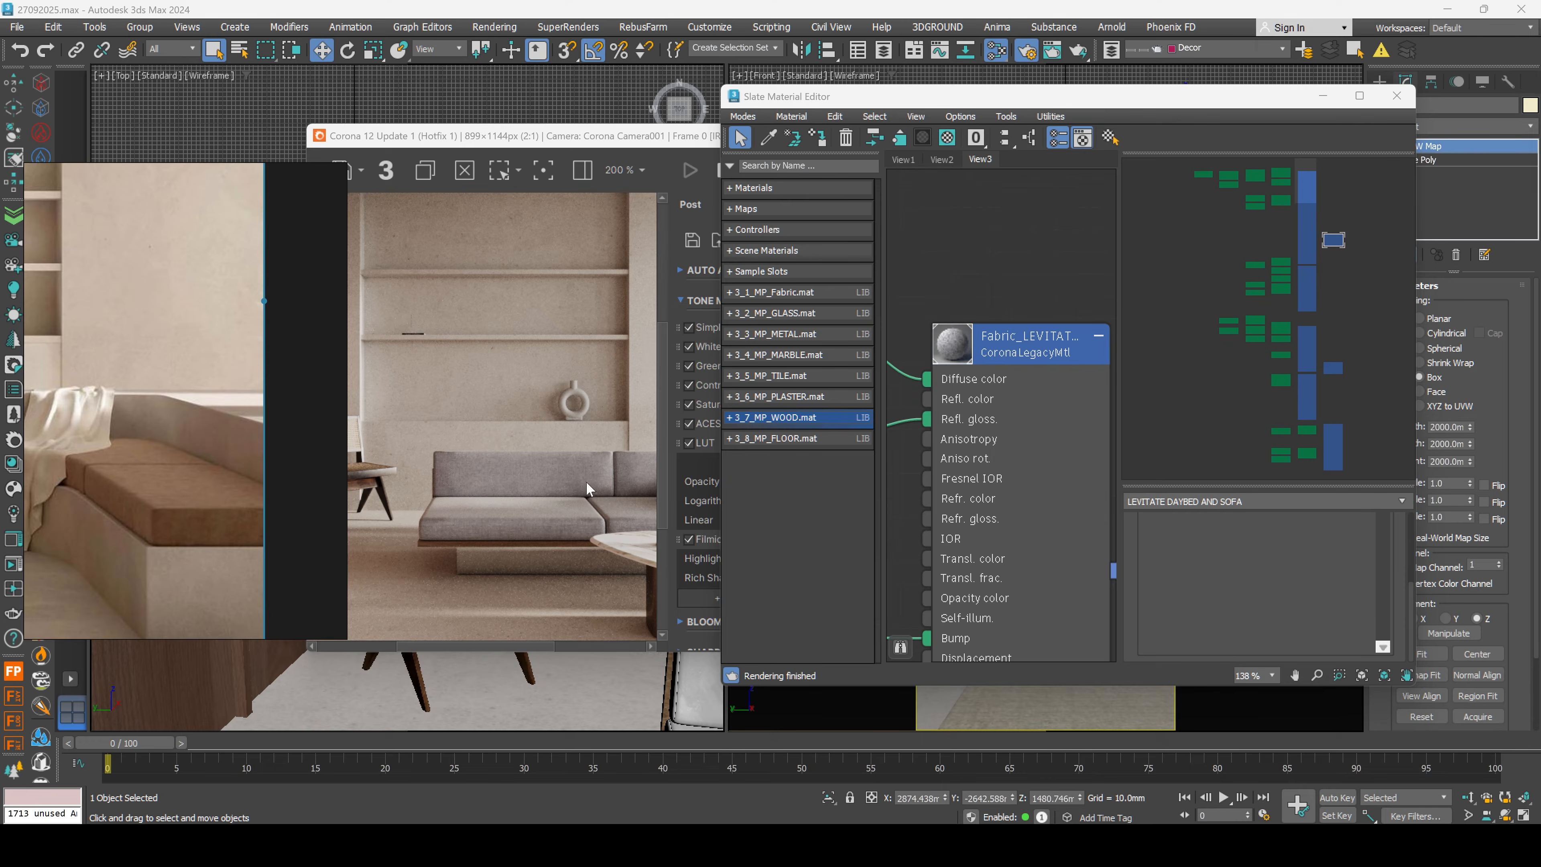
scroll(602, 408, "down", 1)
middle_click_drag(987, 434, 1080, 455)
scroll(485, 477, "up", 3)
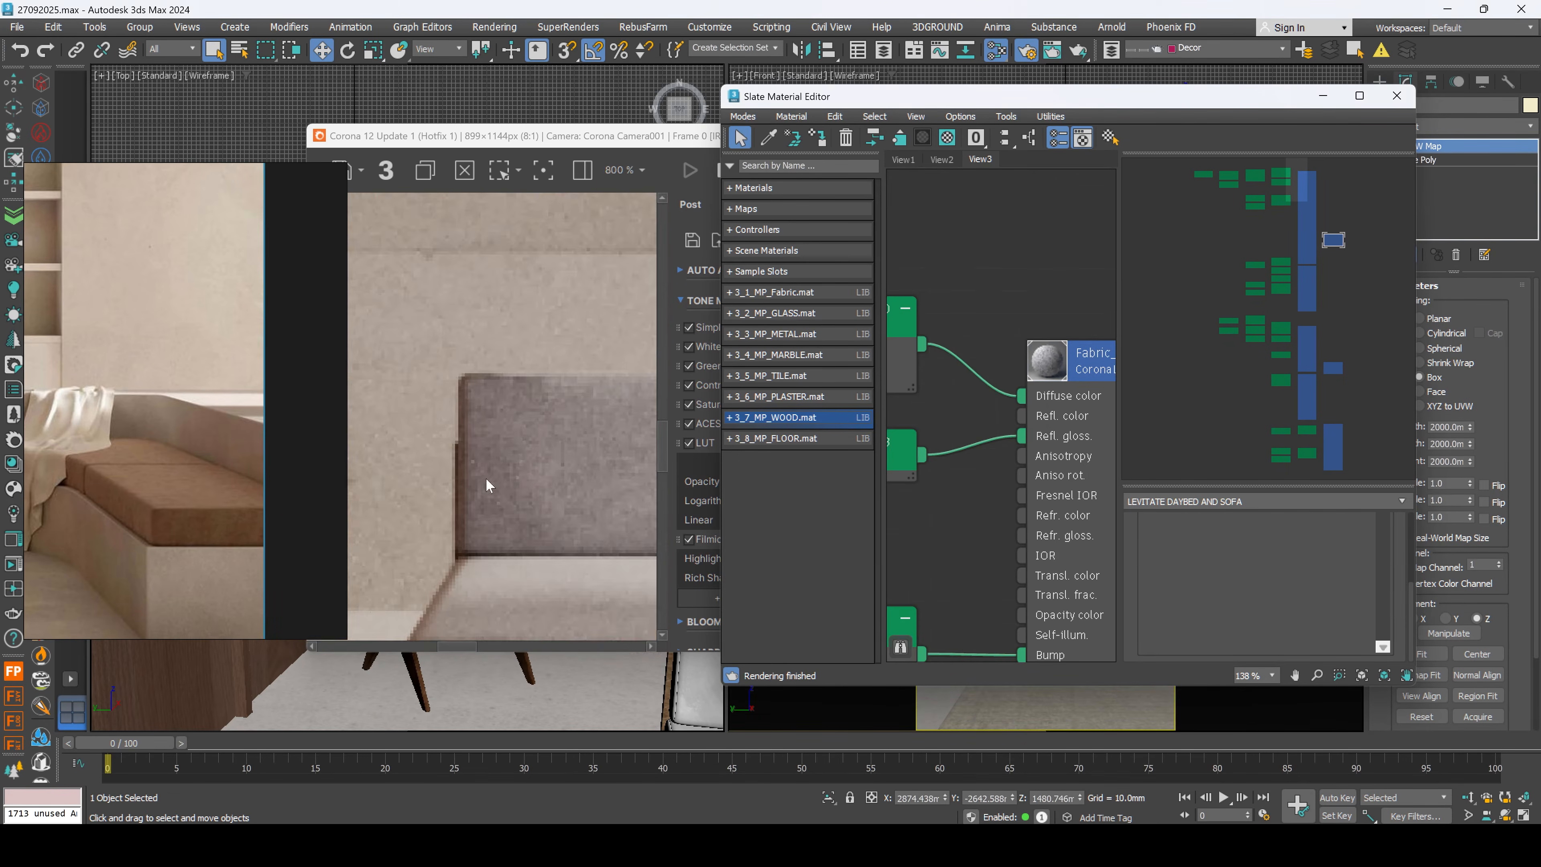
scroll(486, 477, "down", 1)
scroll(995, 449, "down", 3)
Step: Try RGB gamma values of 2 and 3 on the Color Correction map feeding the sofa fabric's Mix map
middle_click_drag(911, 449, 1281, 450)
middle_click_drag(1042, 478, 867, 492)
scroll(1086, 488, "down", 2)
middle_click_drag(1092, 488, 1203, 499)
scroll(959, 457, "up", 3)
left_click(956, 449)
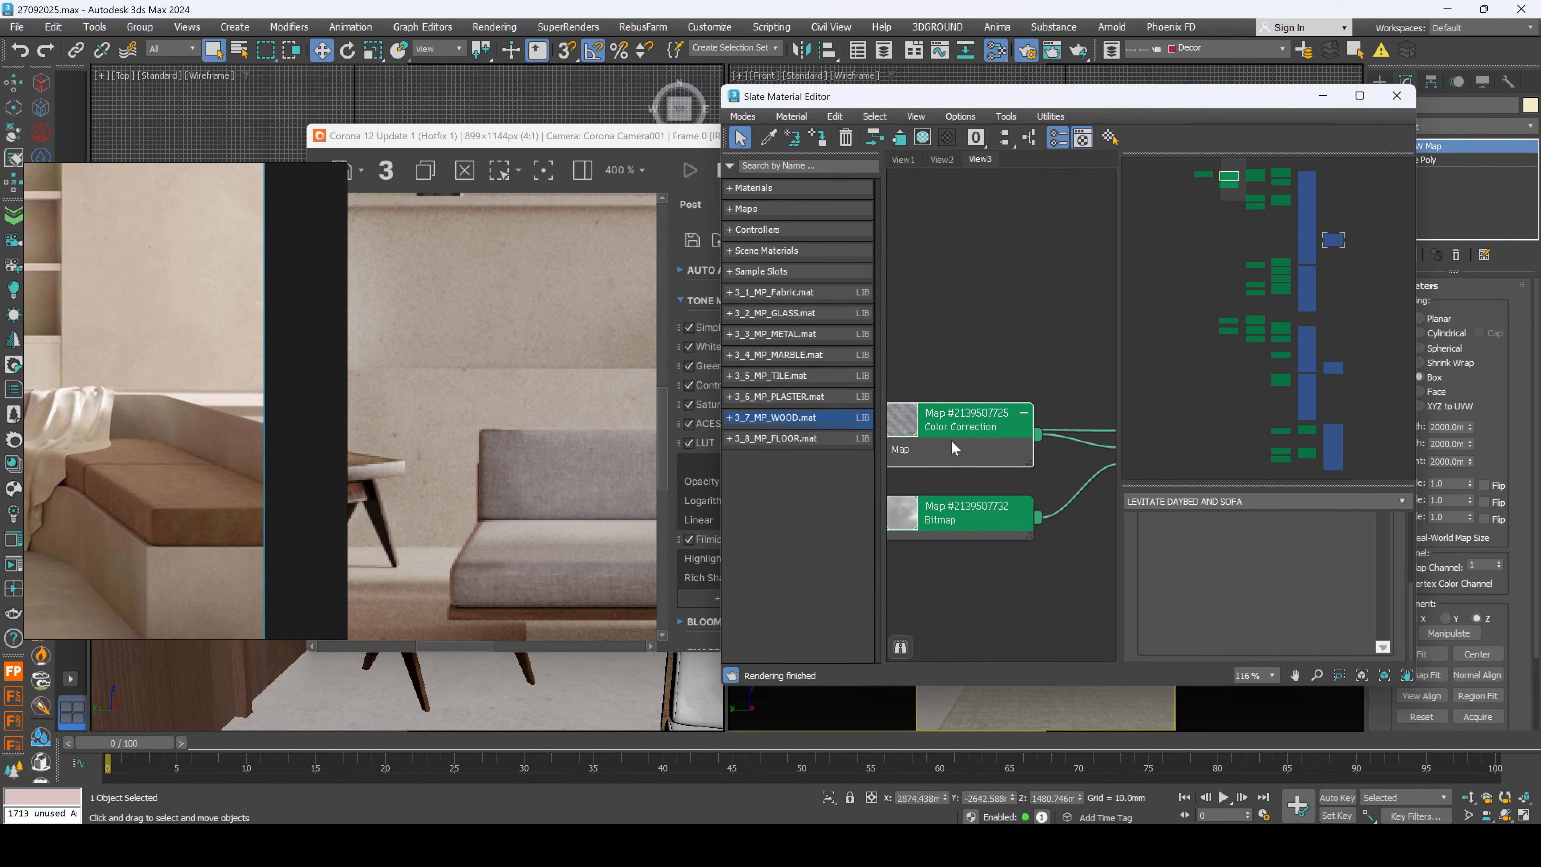
double_click(978, 413)
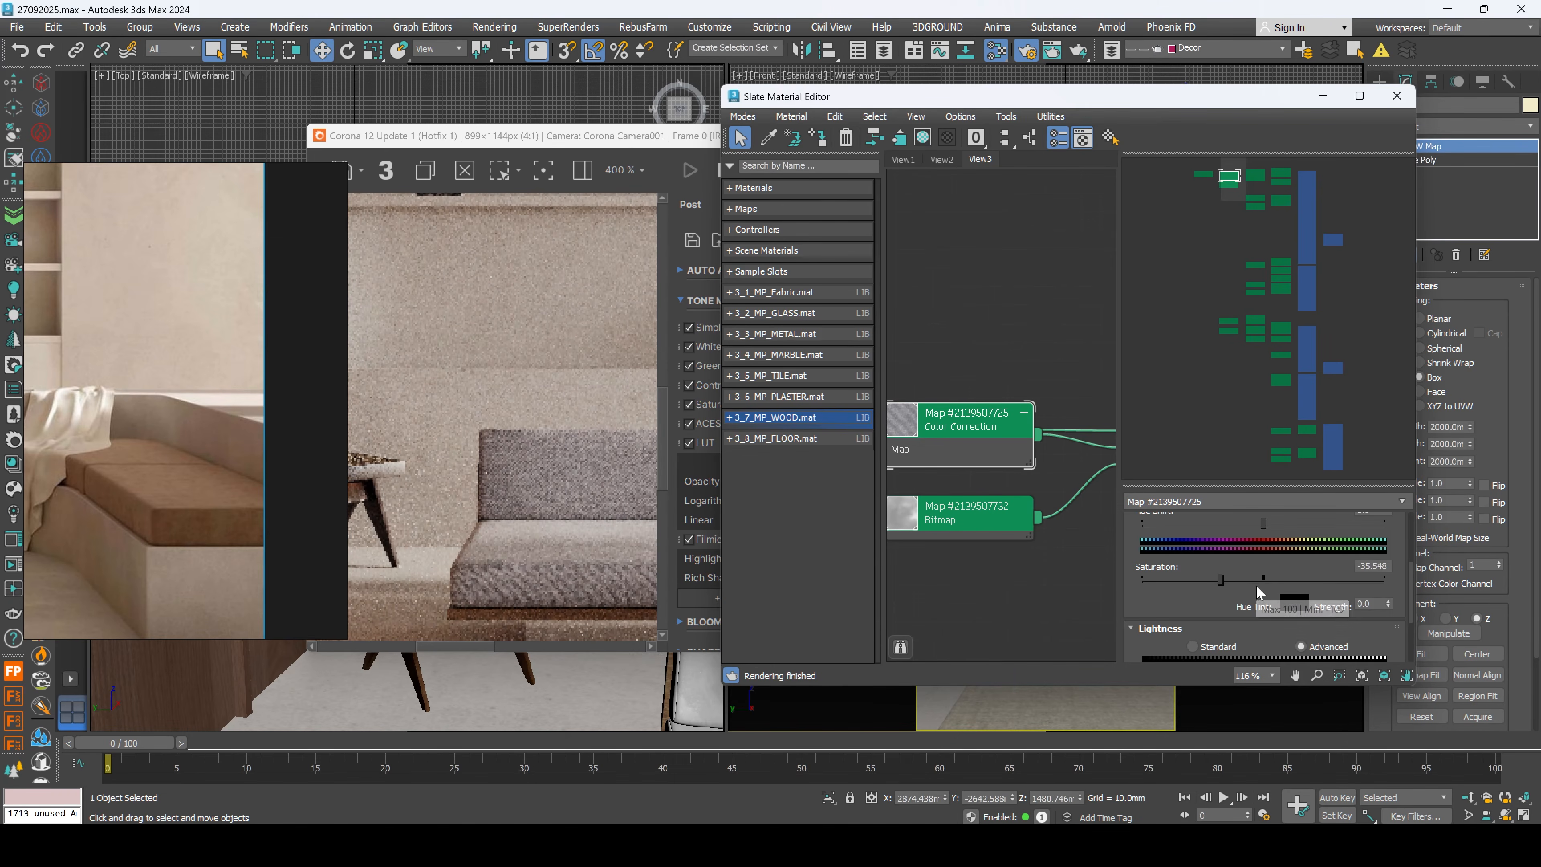
scroll(1188, 603, "down", 3)
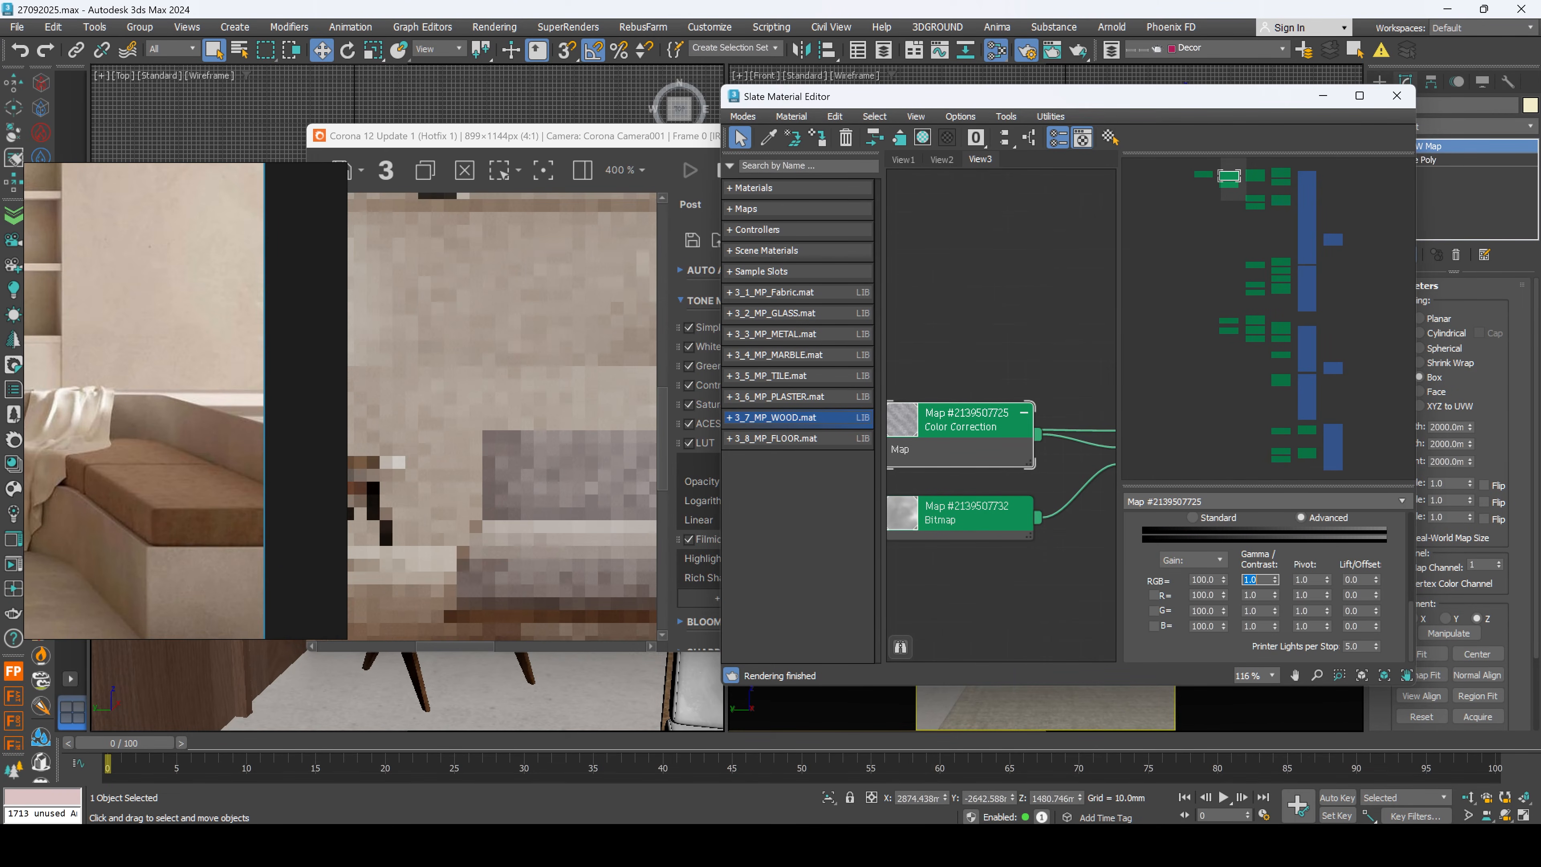
type("2")
key("Return")
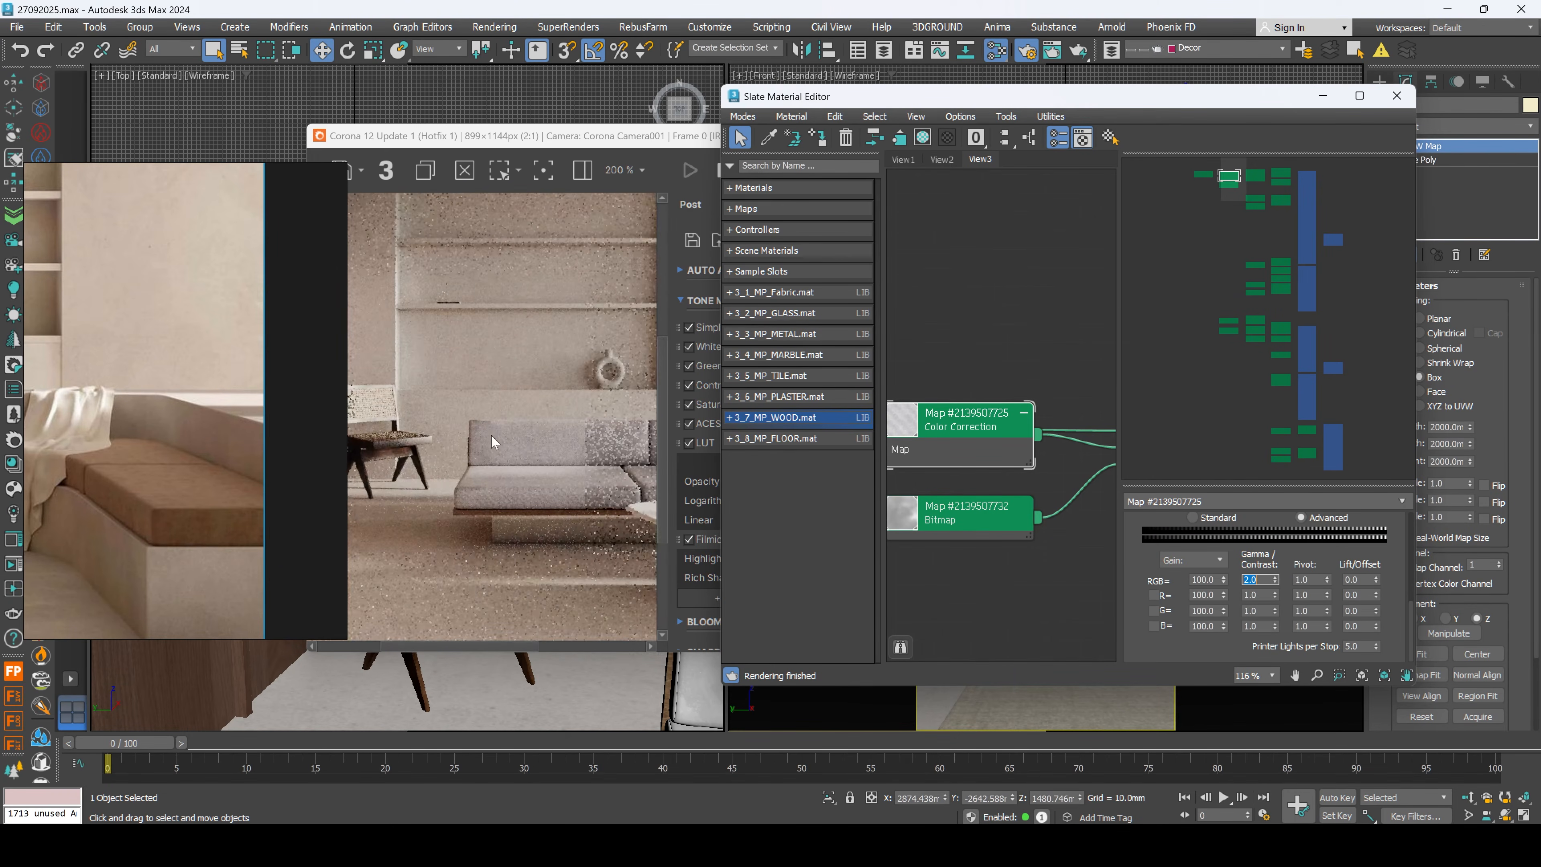
type("3")
key("Return")
Step: Disconnect the Color Correction map from the second color input of the sofa fabric's Mix map
scroll(1001, 501, "down", 5)
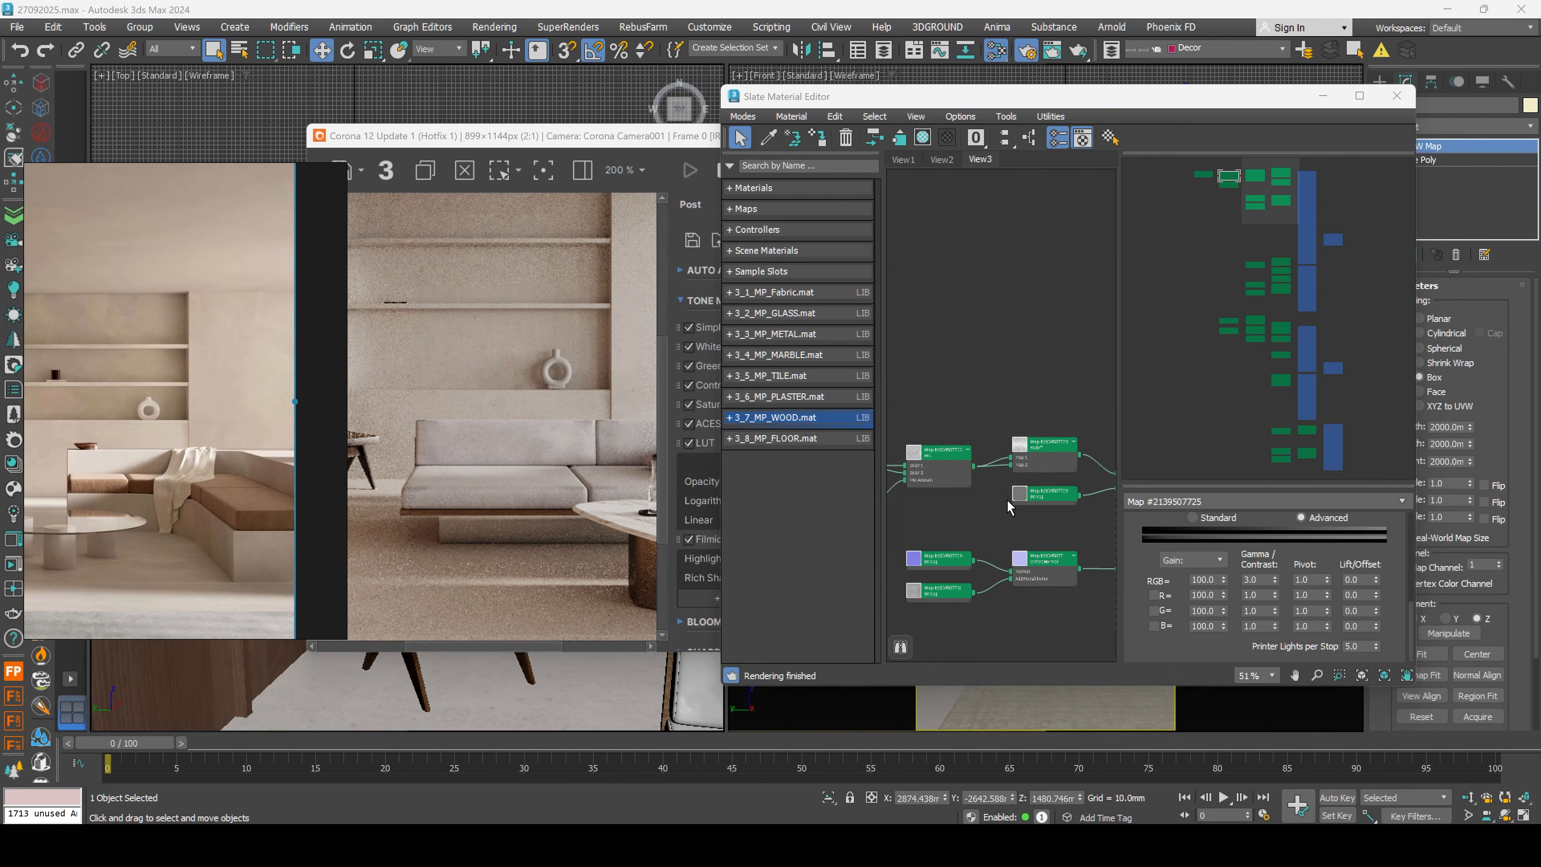
middle_click_drag(927, 503, 1132, 465)
key("Escape")
scroll(1008, 483, "up", 5)
scroll(1004, 486, "down", 4)
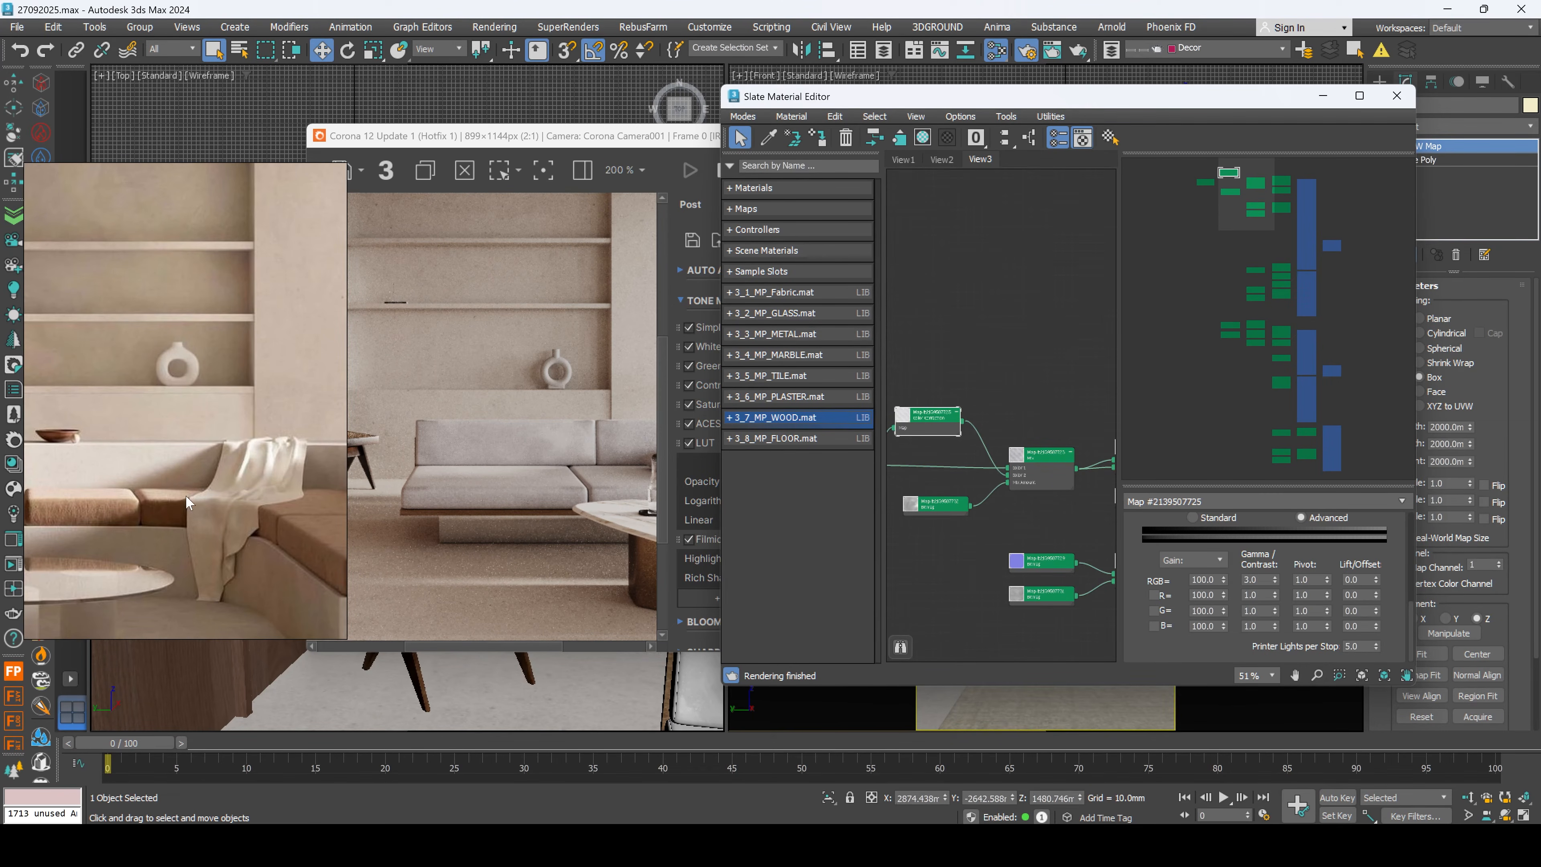
middle_click_drag(974, 478, 1035, 433)
left_click_drag(917, 420, 930, 399)
scroll(1067, 408, "up", 5)
middle_click_drag(1089, 434, 1000, 383)
scroll(1000, 383, "up", 1)
left_click_drag(1022, 420, 953, 345)
middle_click_drag(954, 345, 1070, 379)
scroll(943, 444, "down", 3)
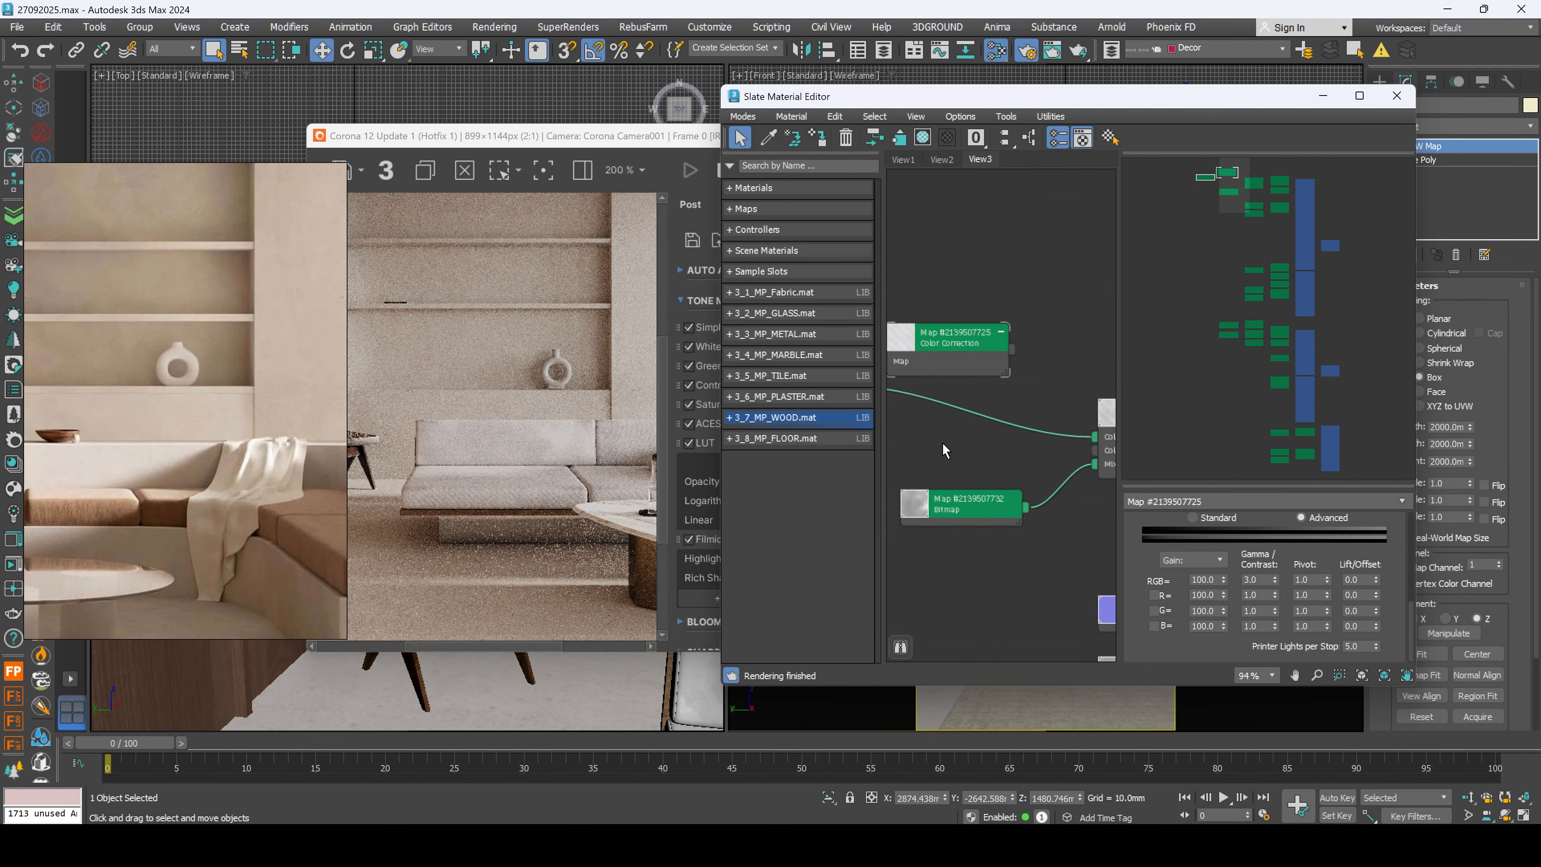
Step: Delete the Color Correction map from the sofa fabric's node network and reposition its source bitmap near the Mix map
middle_click_drag(943, 443, 1000, 414)
left_click_drag(984, 313, 983, 419)
double_click(967, 413)
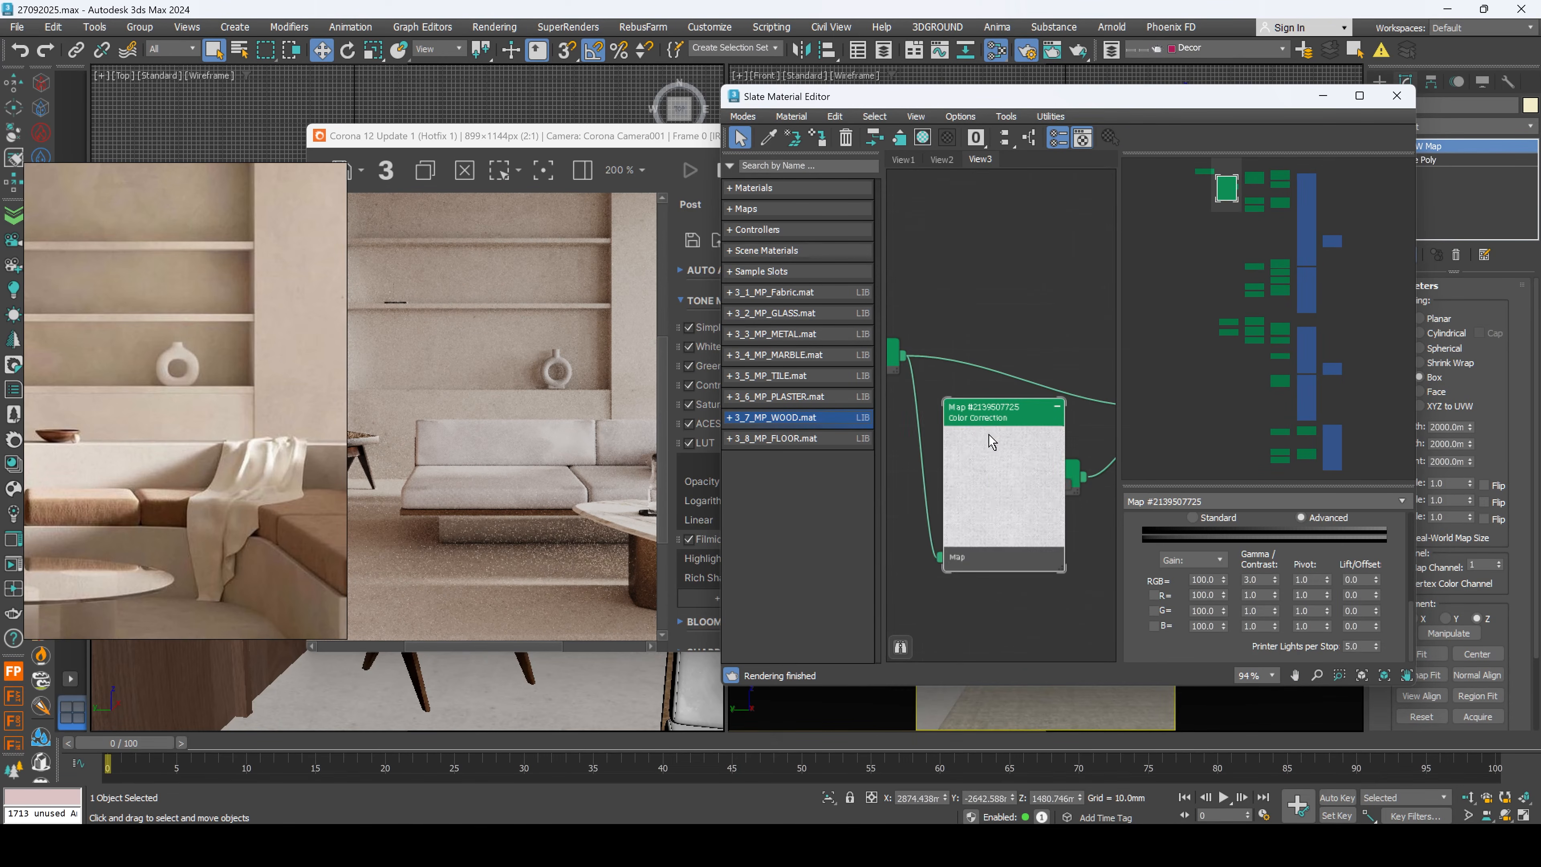
key("Delete")
middle_click_drag(1056, 466, 1018, 469)
scroll(1018, 506, "down", 1)
scroll(1018, 469, "down", 1)
left_click_drag(897, 392, 976, 345)
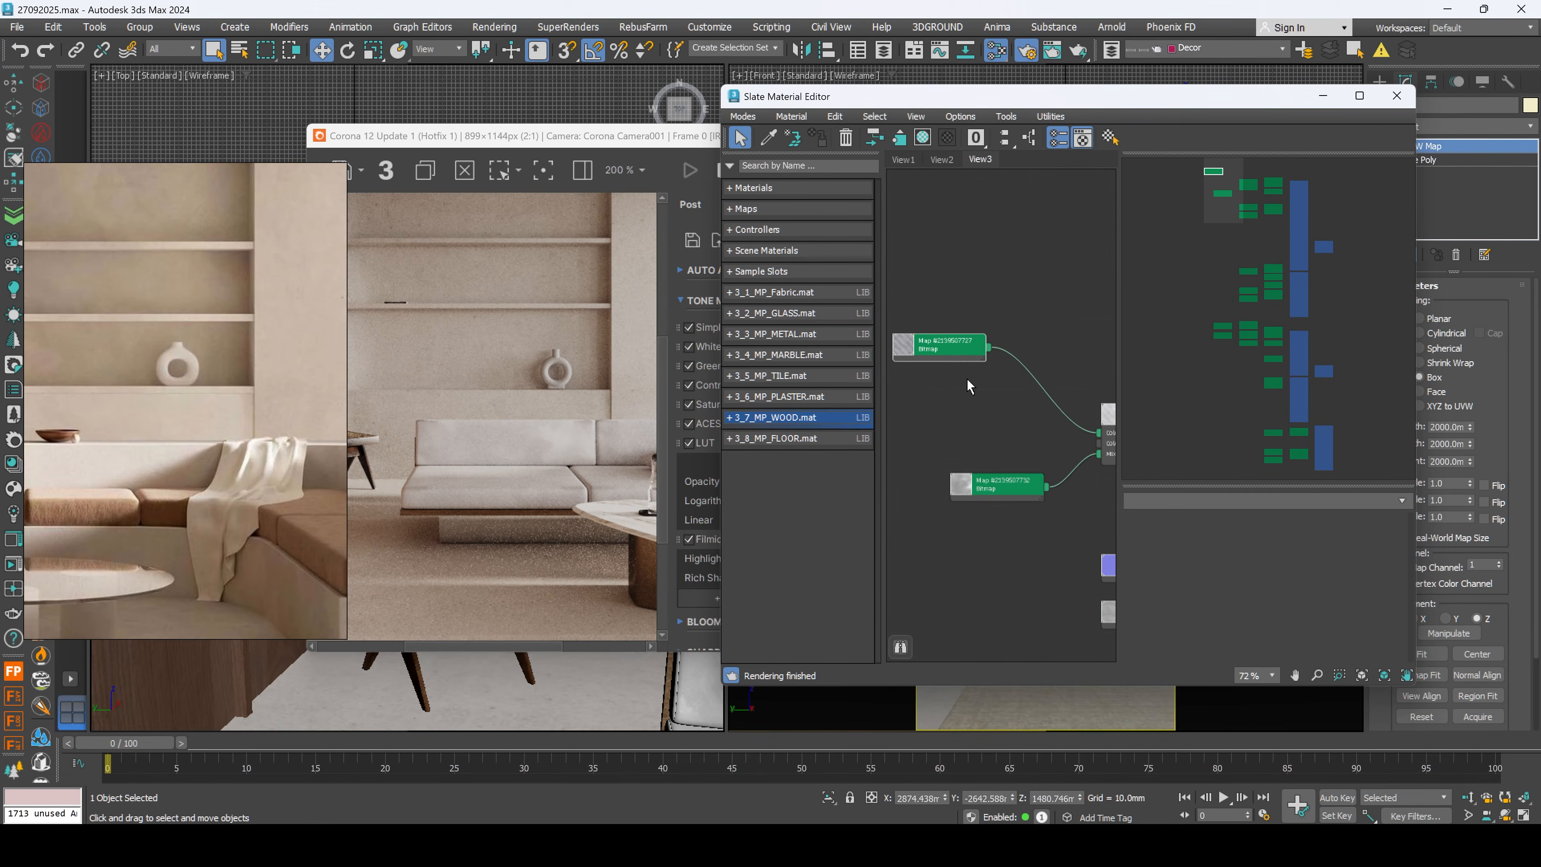
Step: Create a Corona Color map beside the sofa fabric's bitmaps, sampling beige from the reference image and brightening it to about RGB 194, 182, 168
right_click(937, 400)
mouse_move(1020, 427)
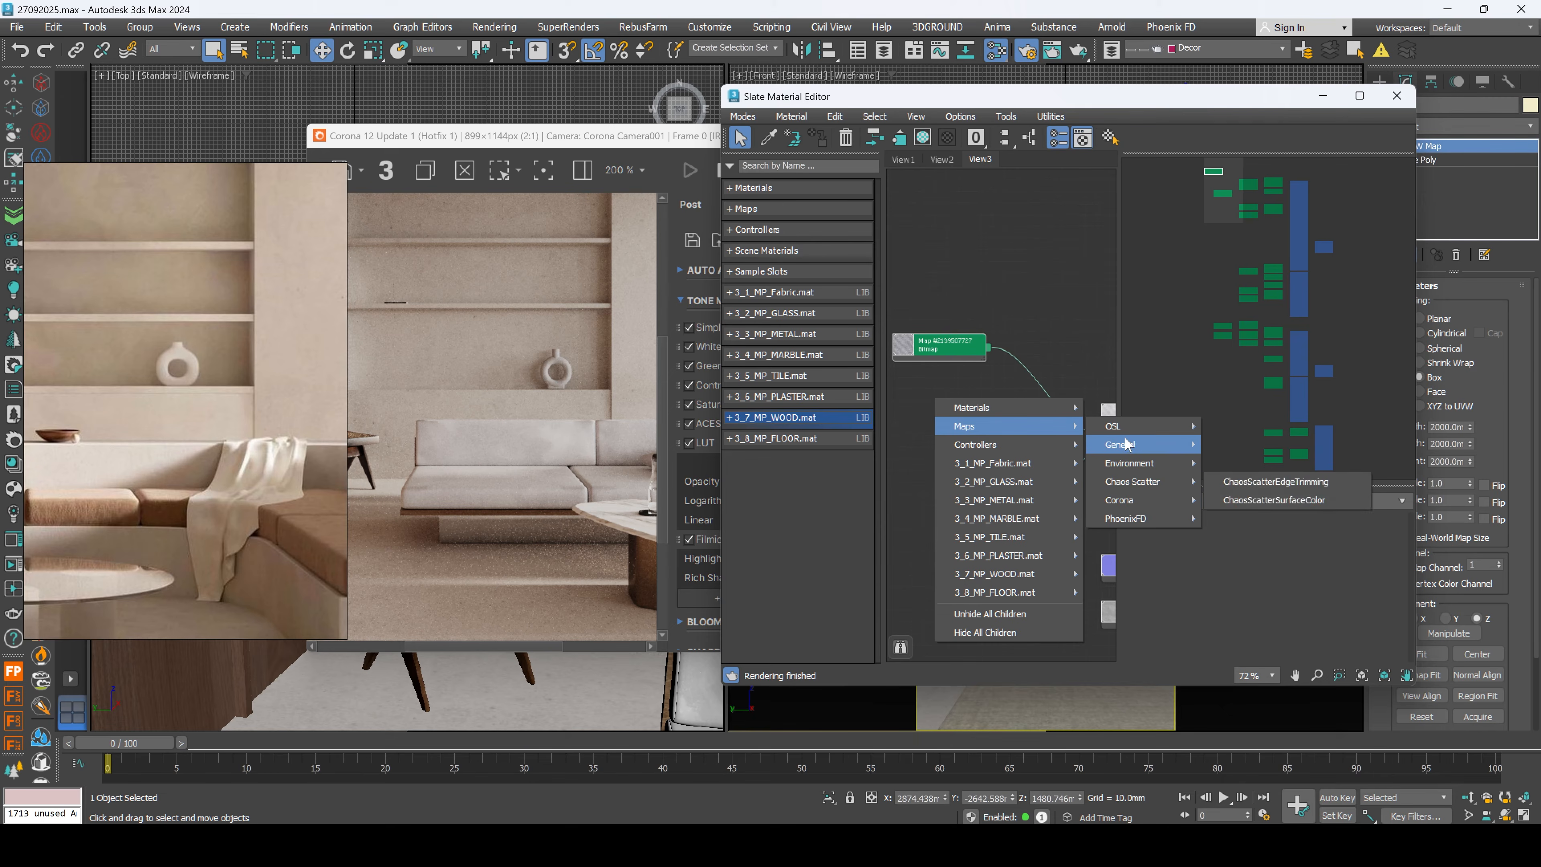
mouse_move(1130, 499)
left_click(1247, 507)
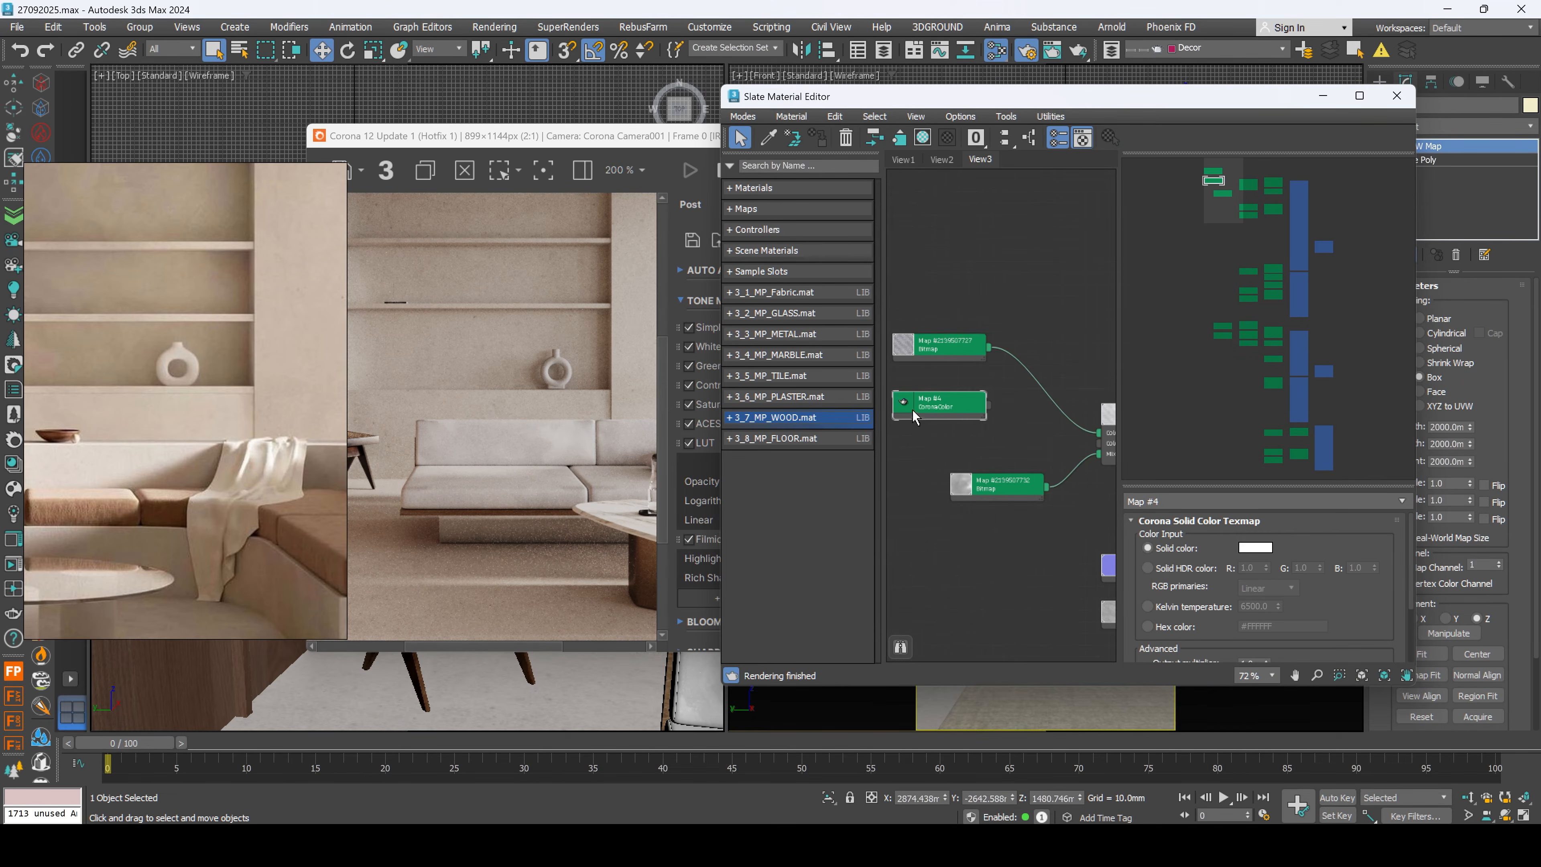
left_click(1256, 548)
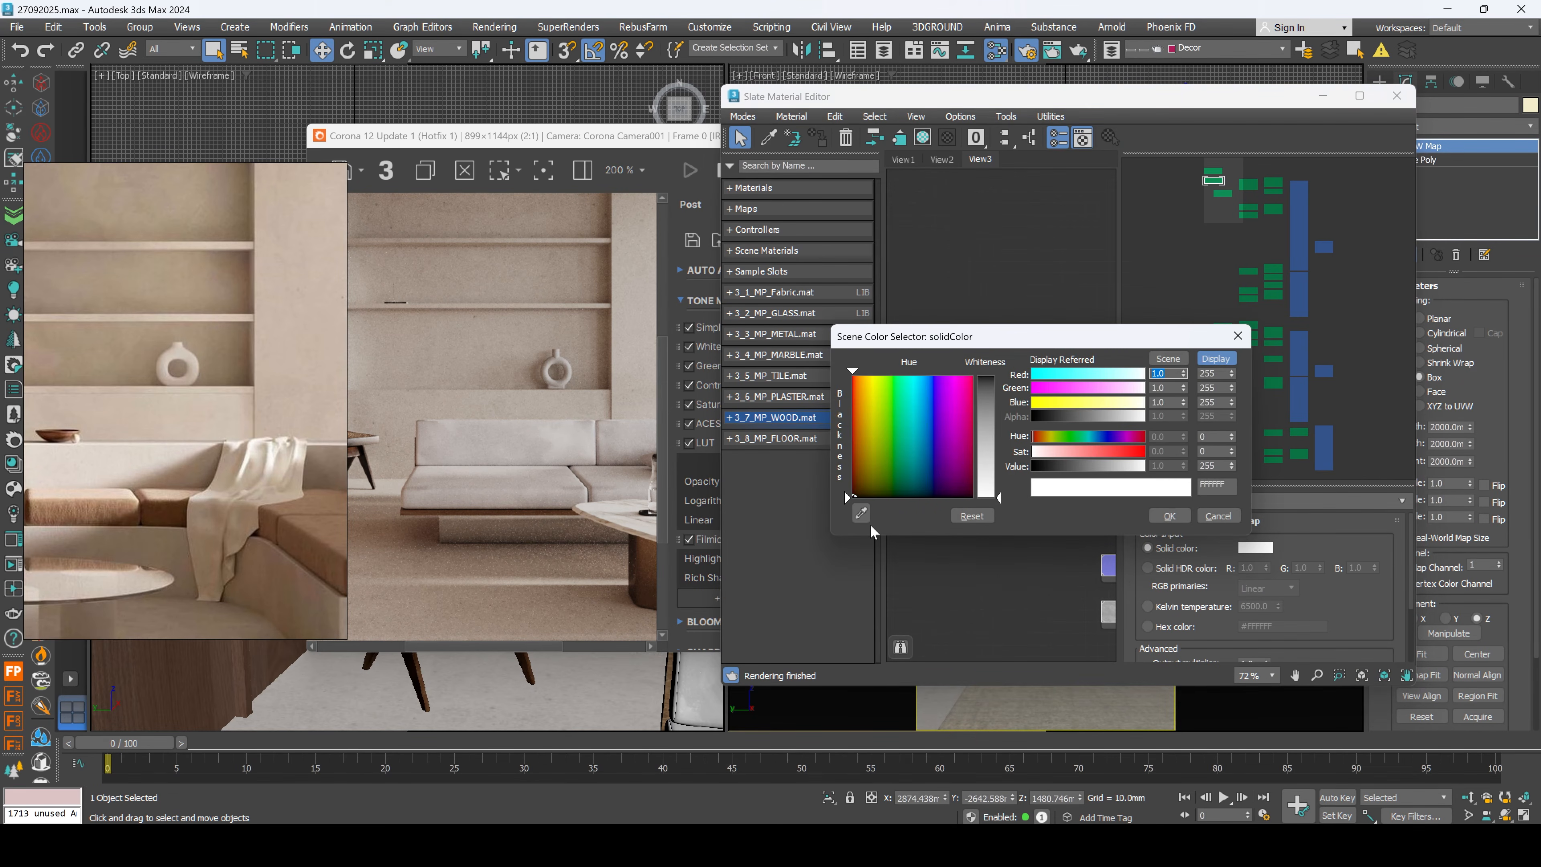
left_click(139, 468)
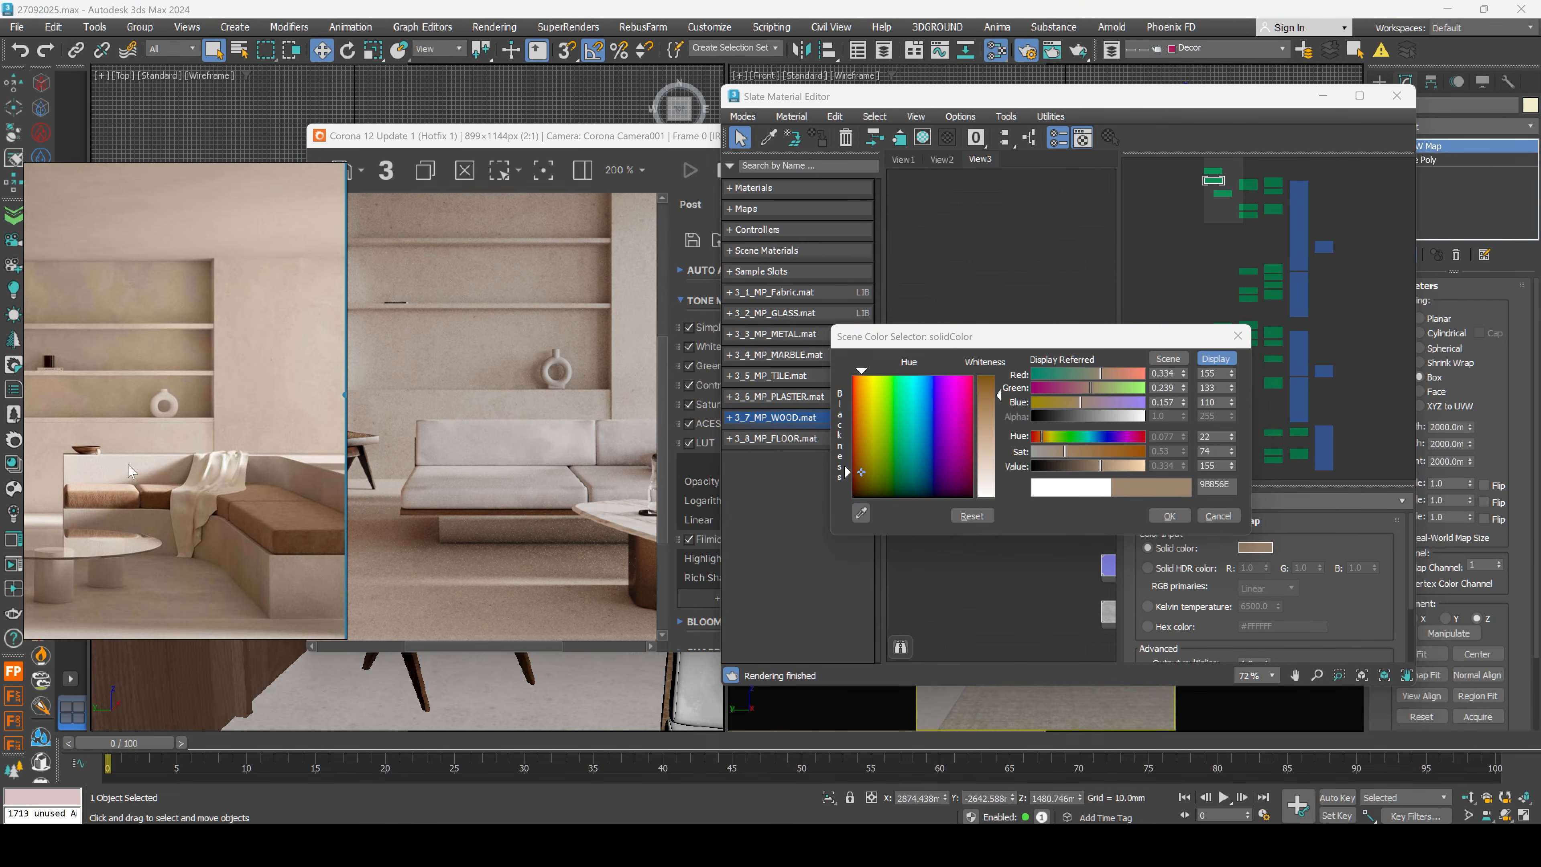
left_click_drag(1100, 467, 1119, 471)
key("Return")
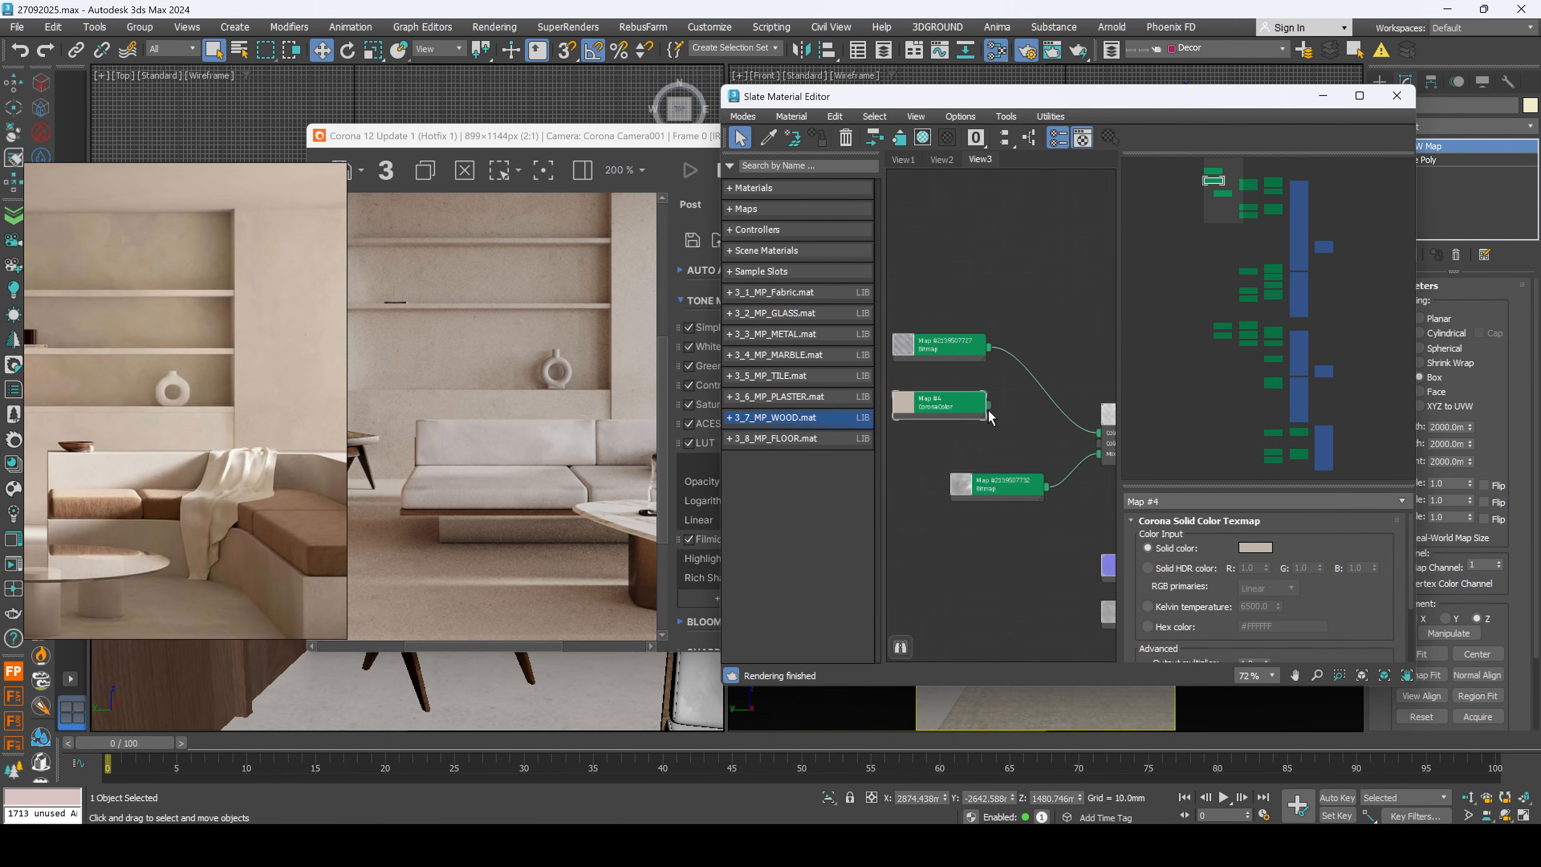
Step: Connect the Corona Color map to the second color input of the sofa fabric's Mix map and align its node between the bitmaps
left_click_drag(1104, 448, 1104, 449)
middle_click_drag(1088, 515, 1006, 533)
scroll(1032, 458, "up", 4)
scroll(1032, 458, "down", 4)
middle_click_drag(990, 482, 1040, 490)
left_click_drag(928, 427, 987, 447)
scroll(987, 447, "down", 2)
middle_click_drag(1114, 477, 1107, 447)
scroll(964, 423, "up", 5)
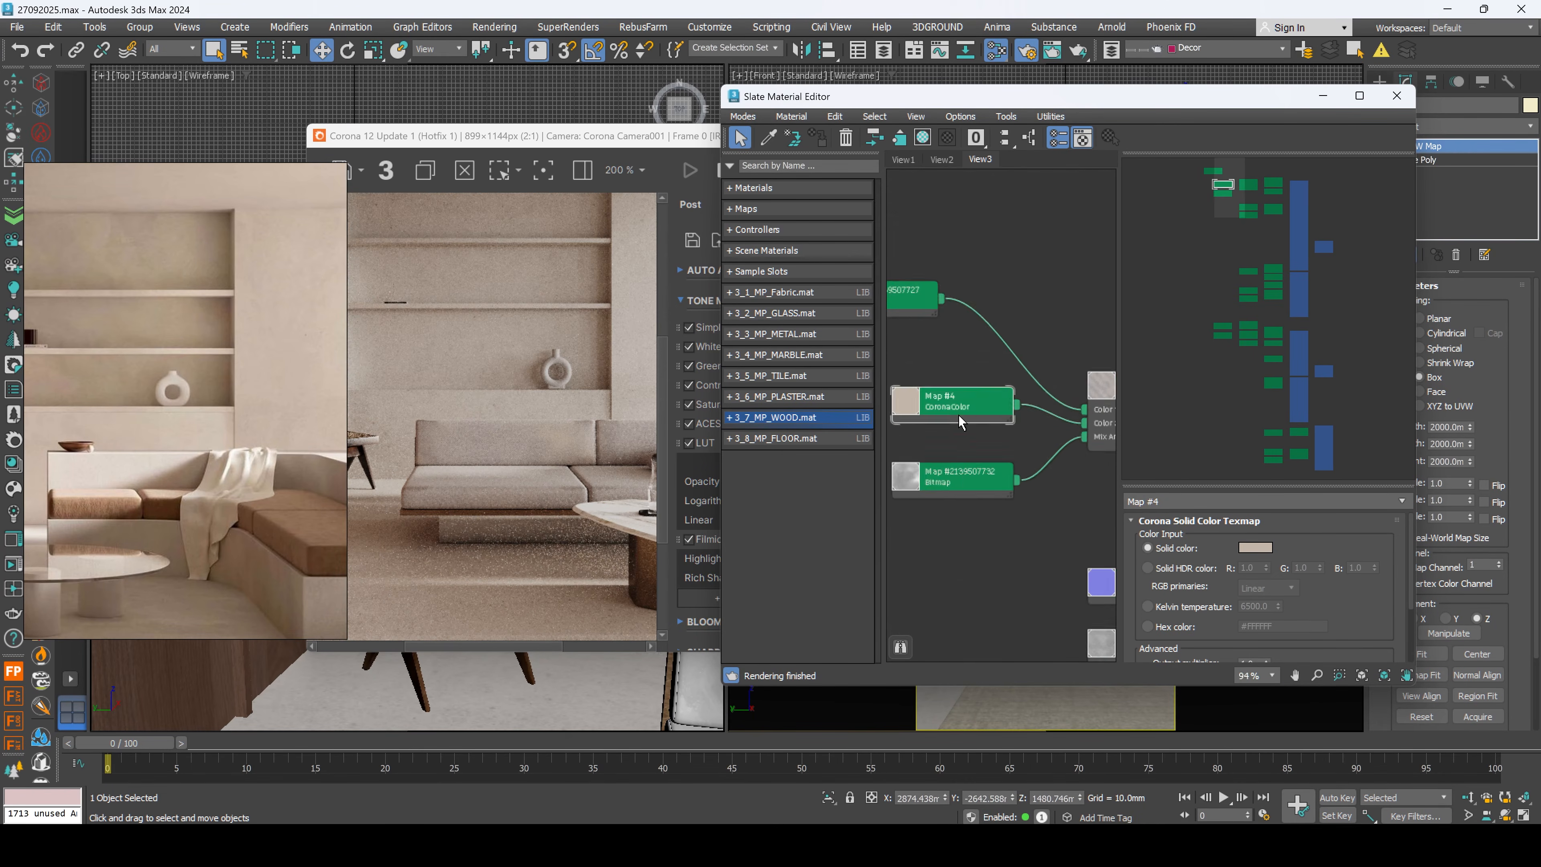
Step: Lower the saturation of the sofa fabric's solid color to about 20, using the reference image as a guide
scroll(333, 493, "down", 2)
scroll(557, 417, "up", 1)
left_click(1255, 548)
scroll(508, 440, "down", 3)
scroll(509, 441, "up", 3)
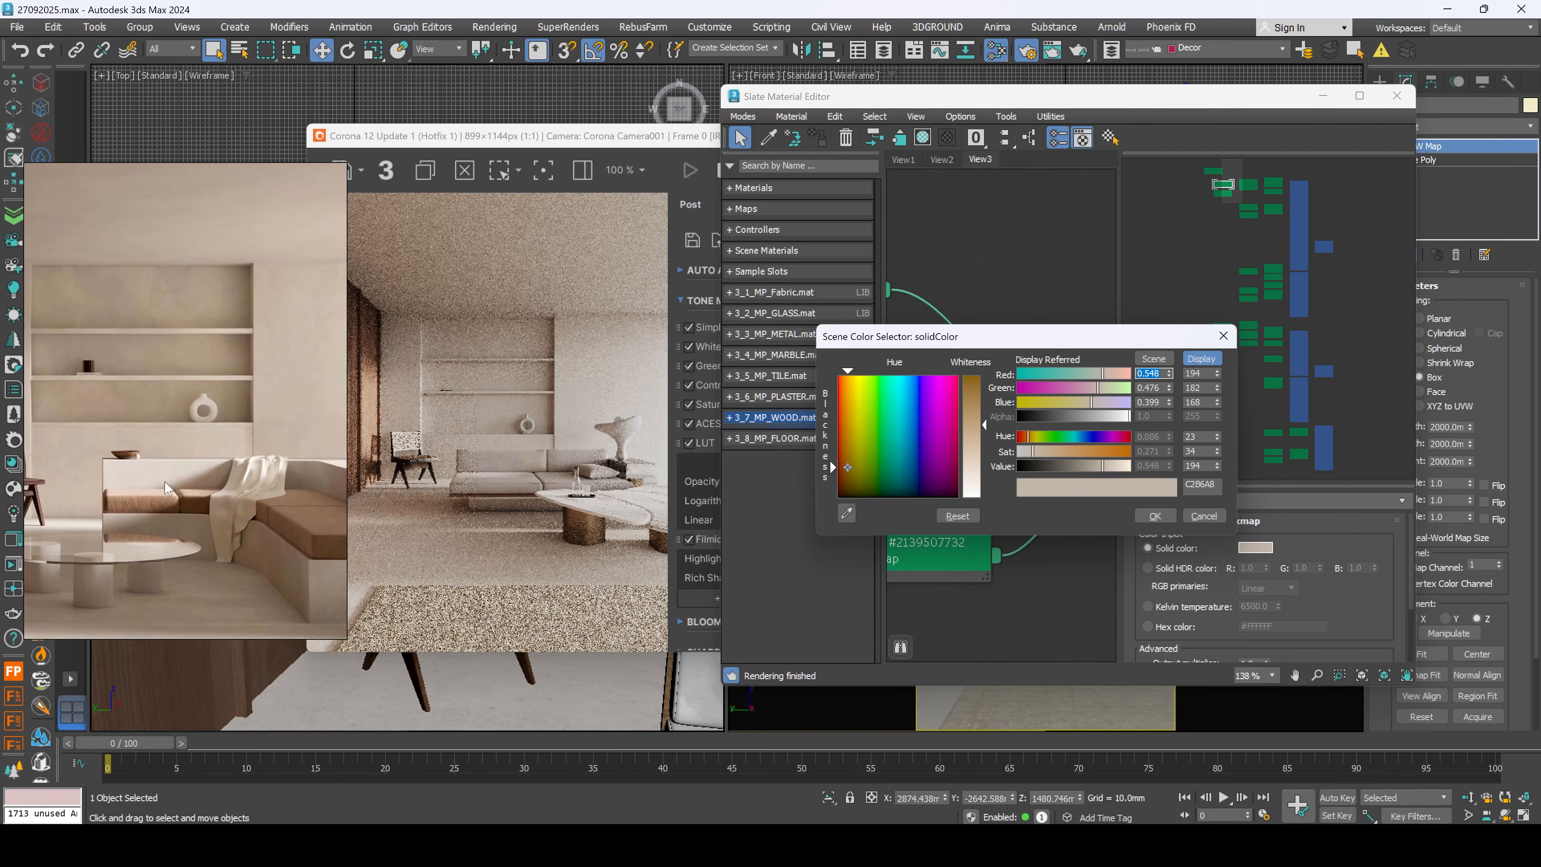
left_click_drag(1044, 459, 1036, 459)
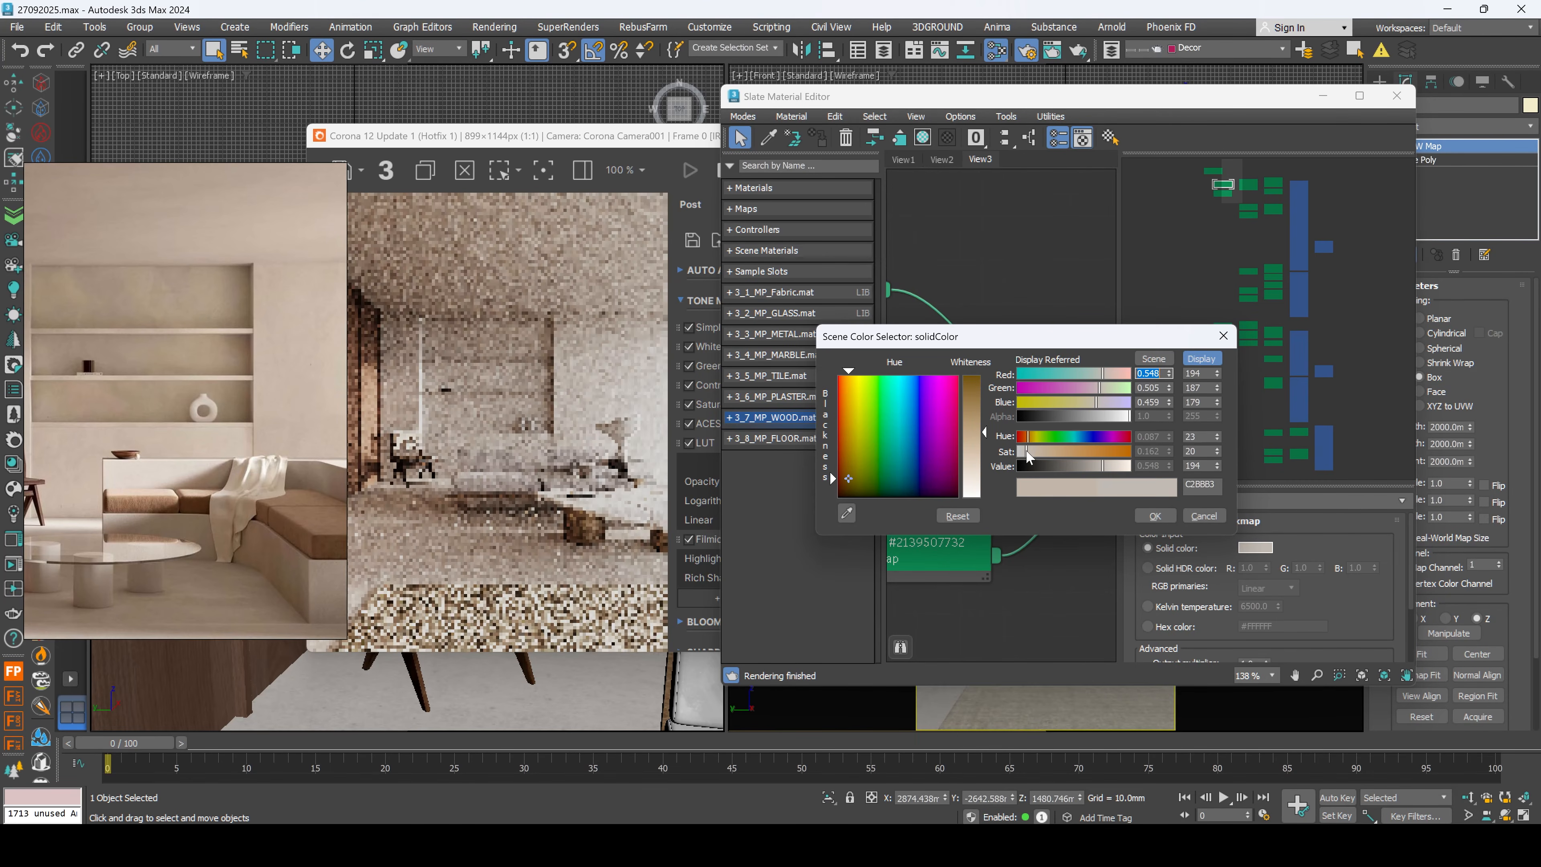
scroll(517, 476, "up", 2)
left_click(1155, 516)
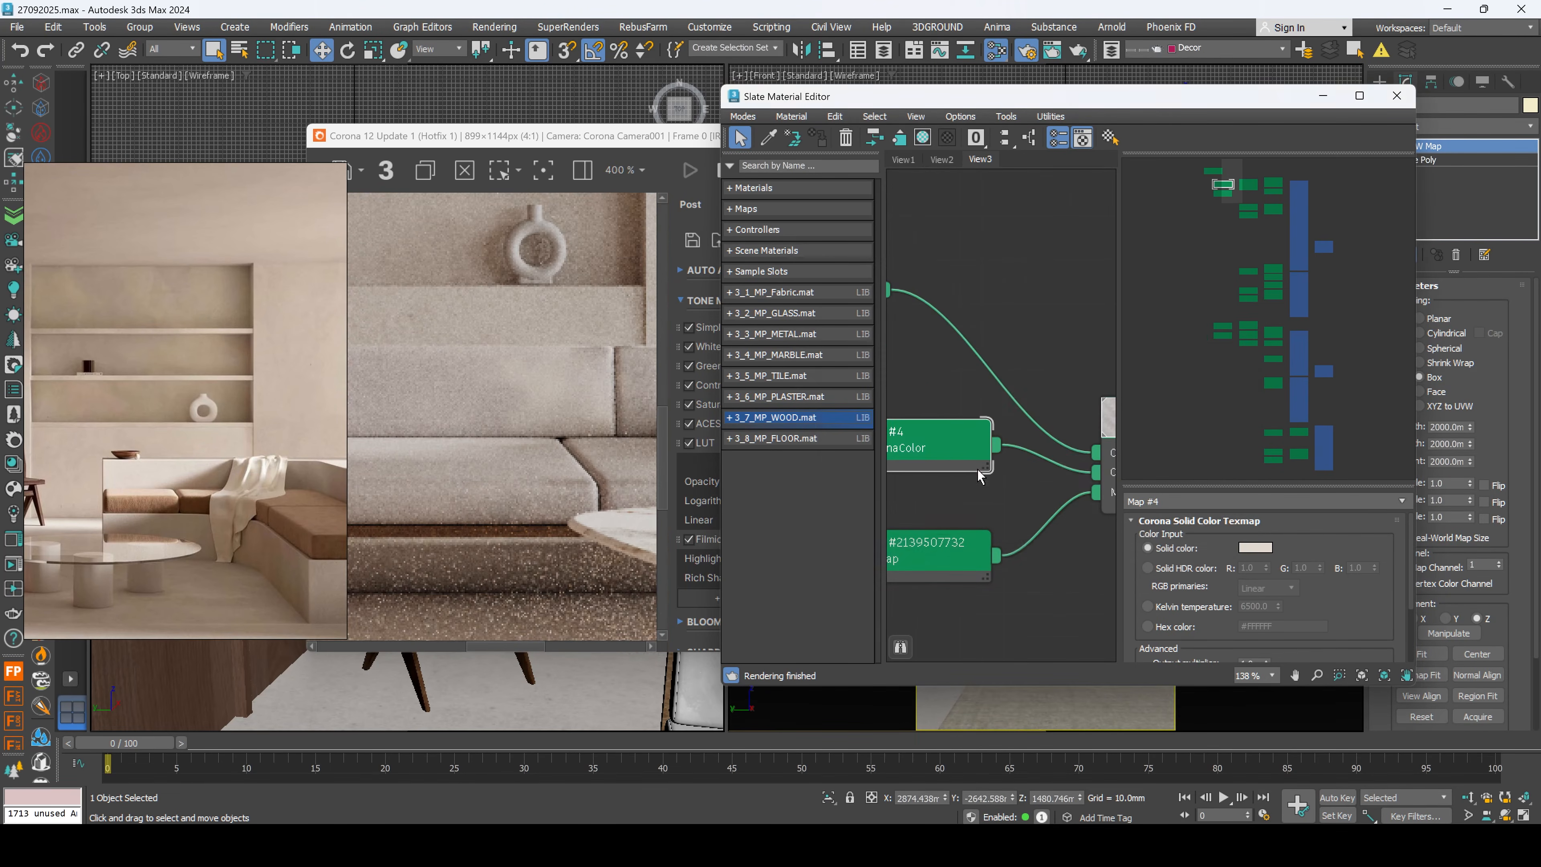
Step: Check the sofa fabric in the render and readjust the Corona Color map's solid color to a light off-white
scroll(971, 455, "down", 4)
middle_click_drag(957, 472, 1068, 510)
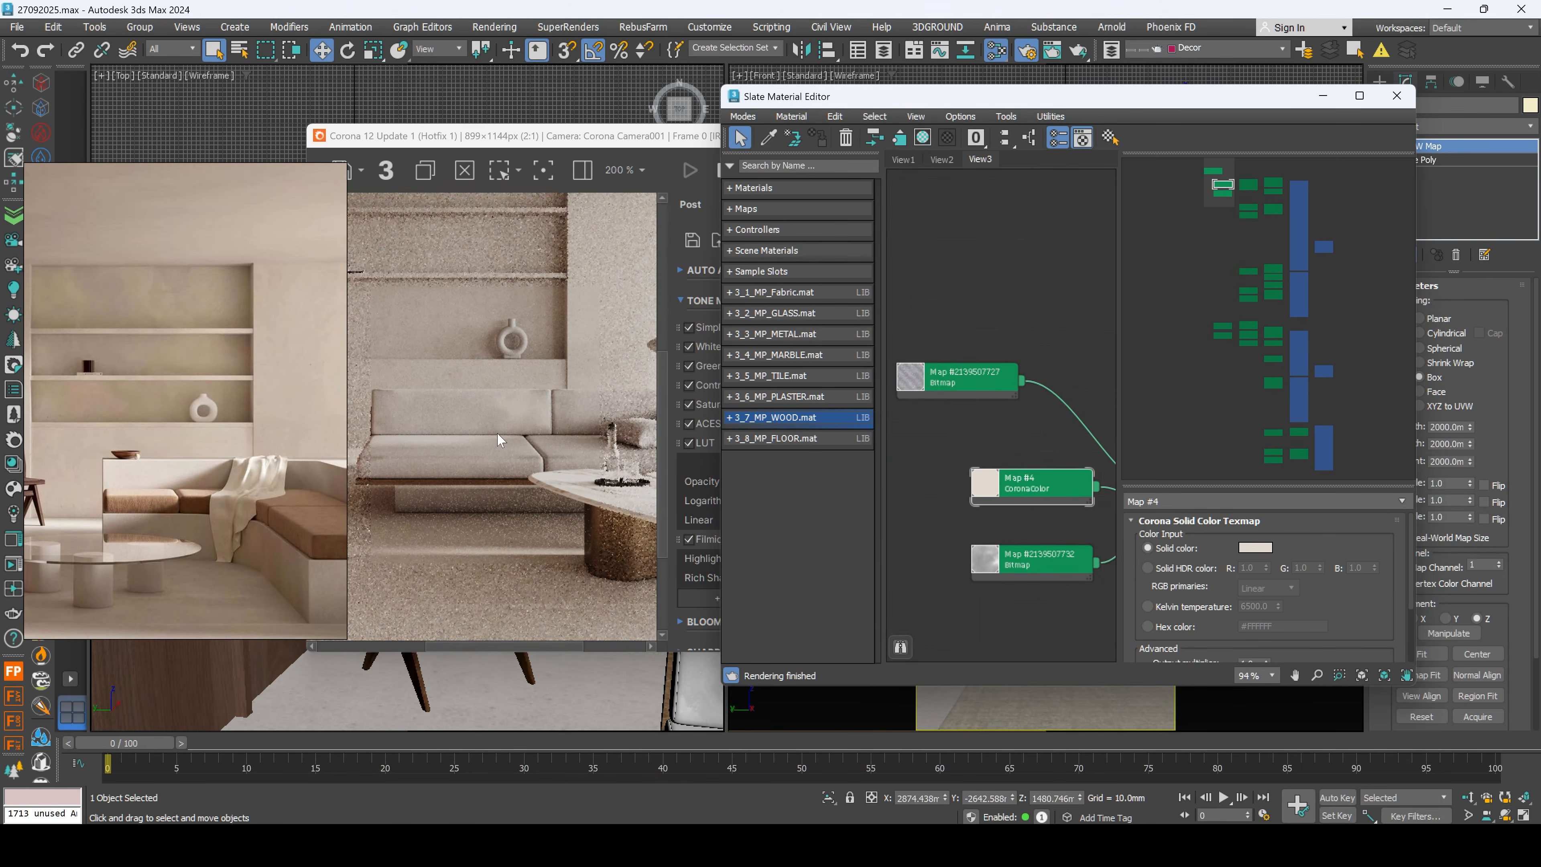
scroll(497, 433, "down", 2)
scroll(948, 468, "up", 5)
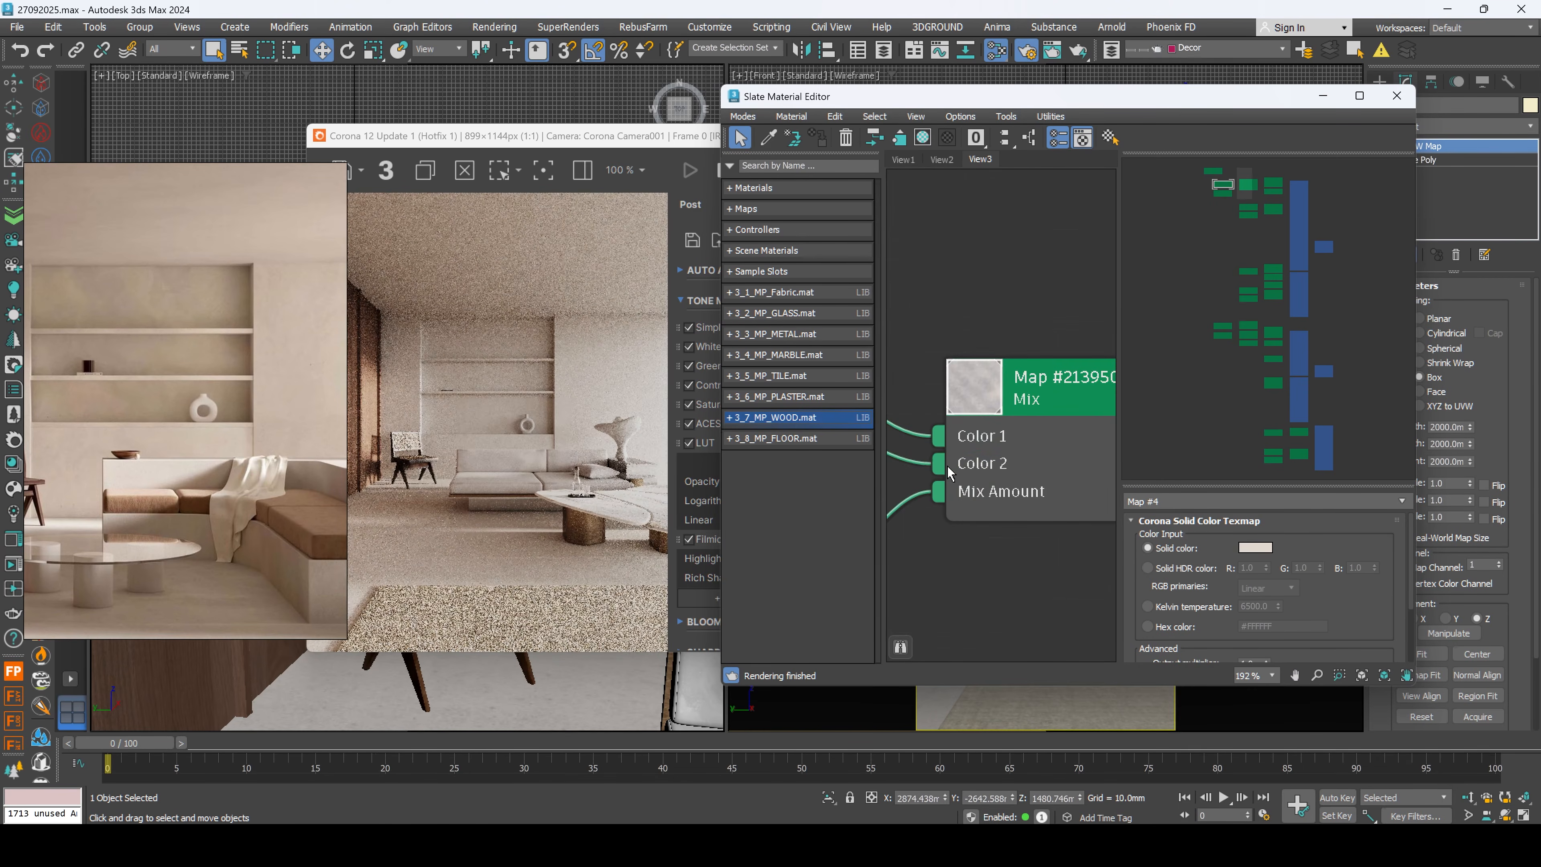
middle_click_drag(926, 464, 1013, 451)
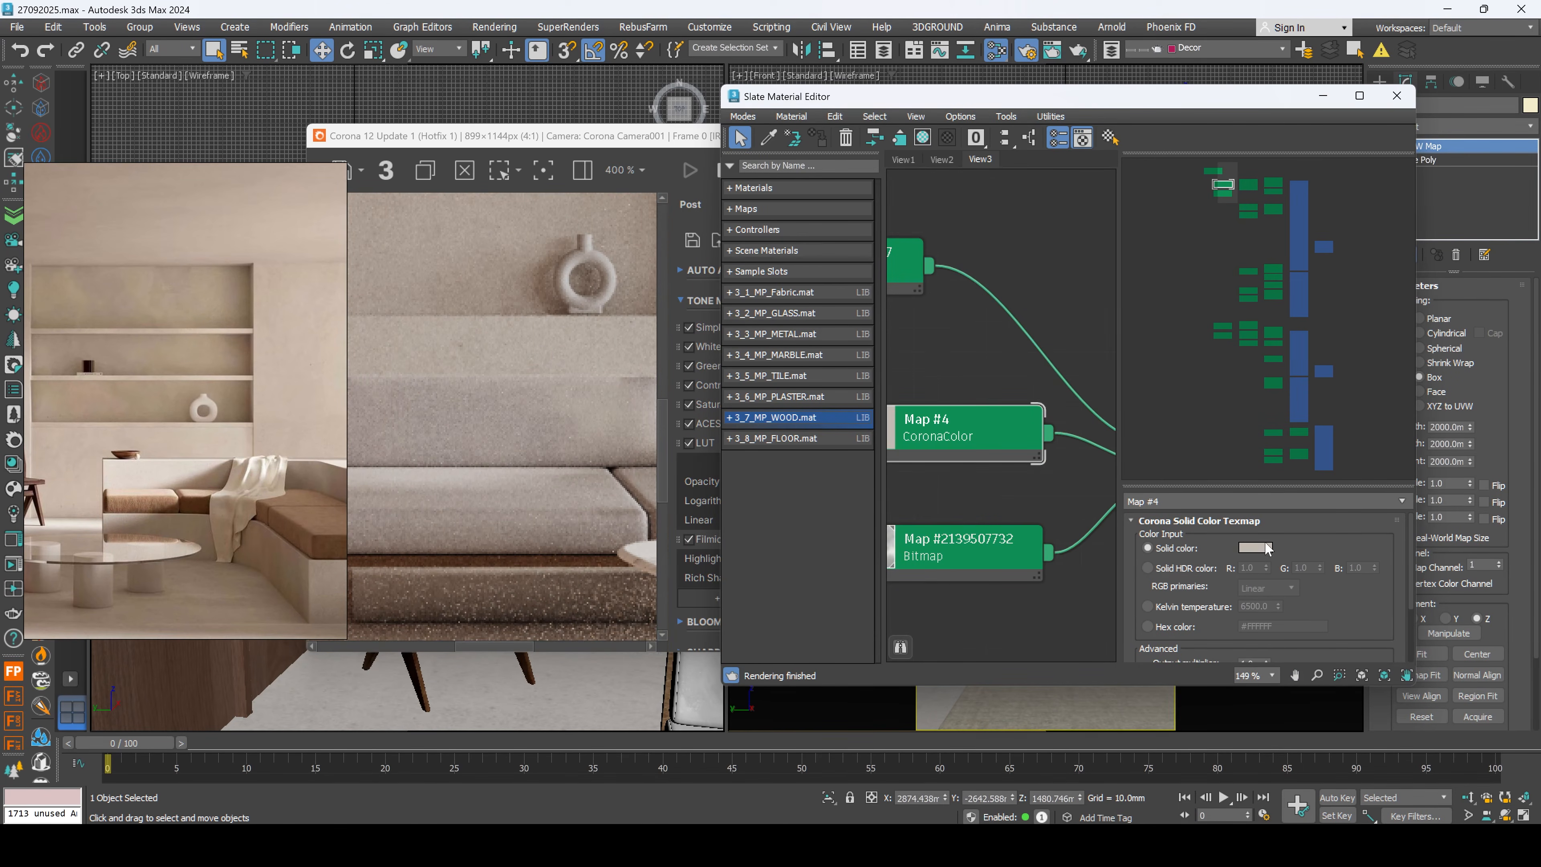
left_click(1261, 546)
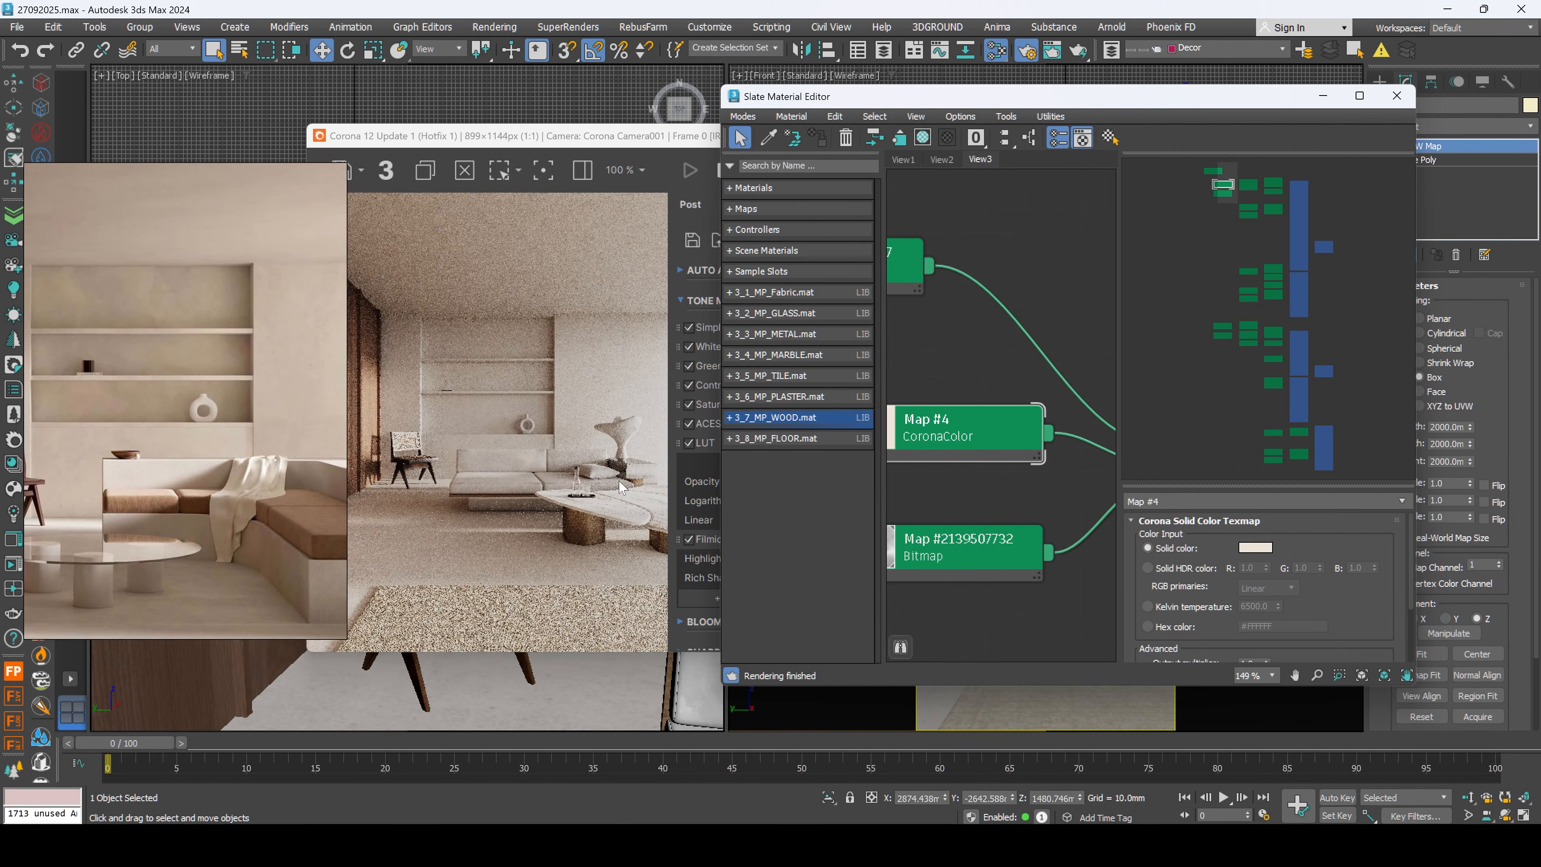
Step: Examine the reflective block beside the sofa cushions in the render and open the sofa's Mirror material in the node network
scroll(622, 487, "up", 1)
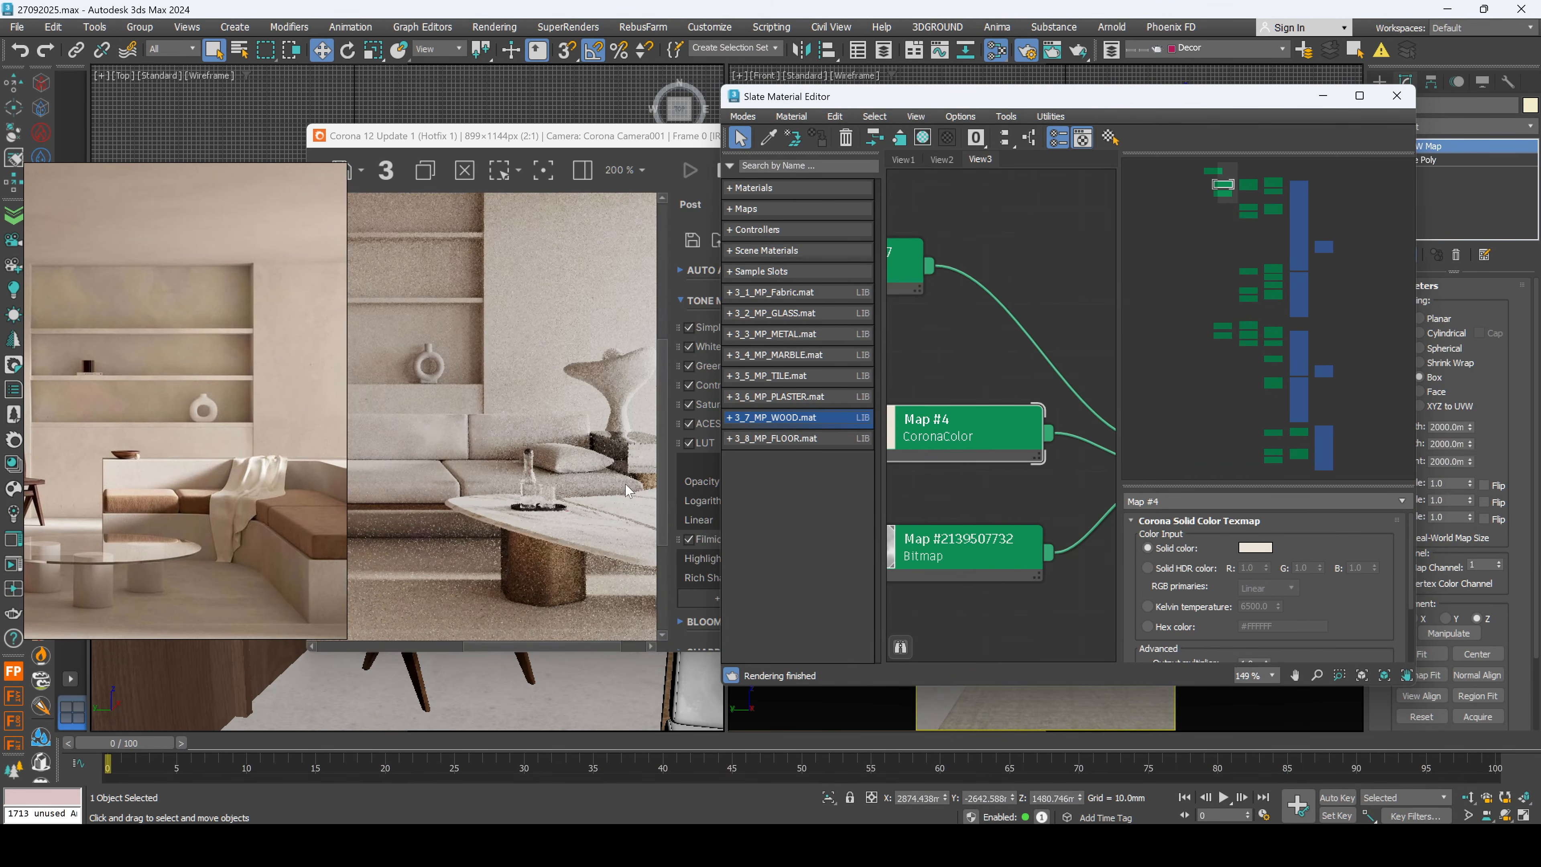
scroll(580, 449, "up", 1)
middle_click_drag(604, 445, 493, 487)
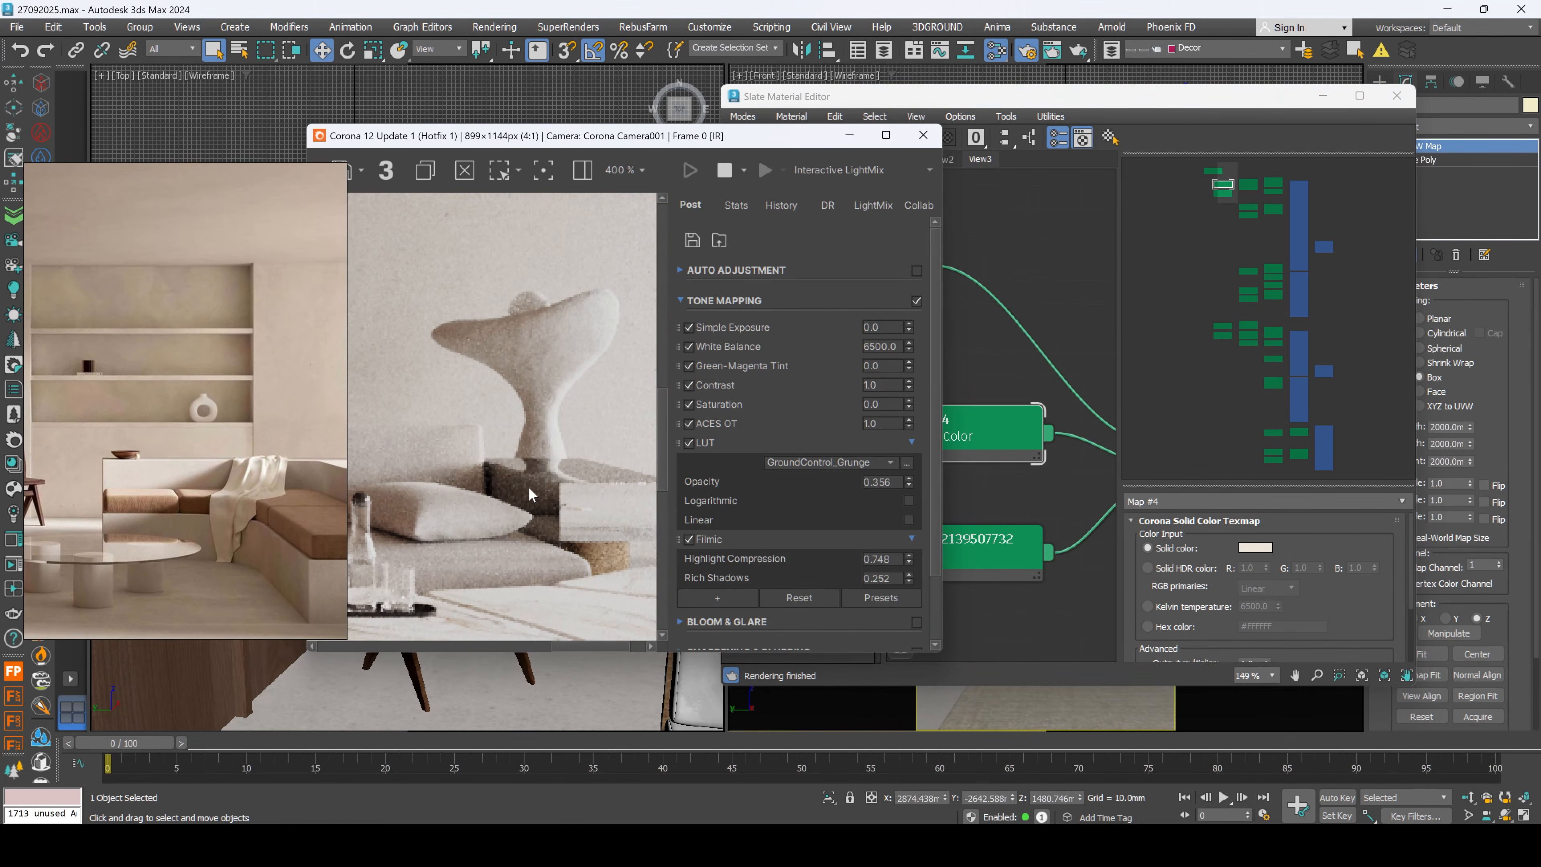
scroll(591, 506, "down", 1)
middle_click_drag(606, 513, 610, 500)
scroll(609, 500, "up", 2)
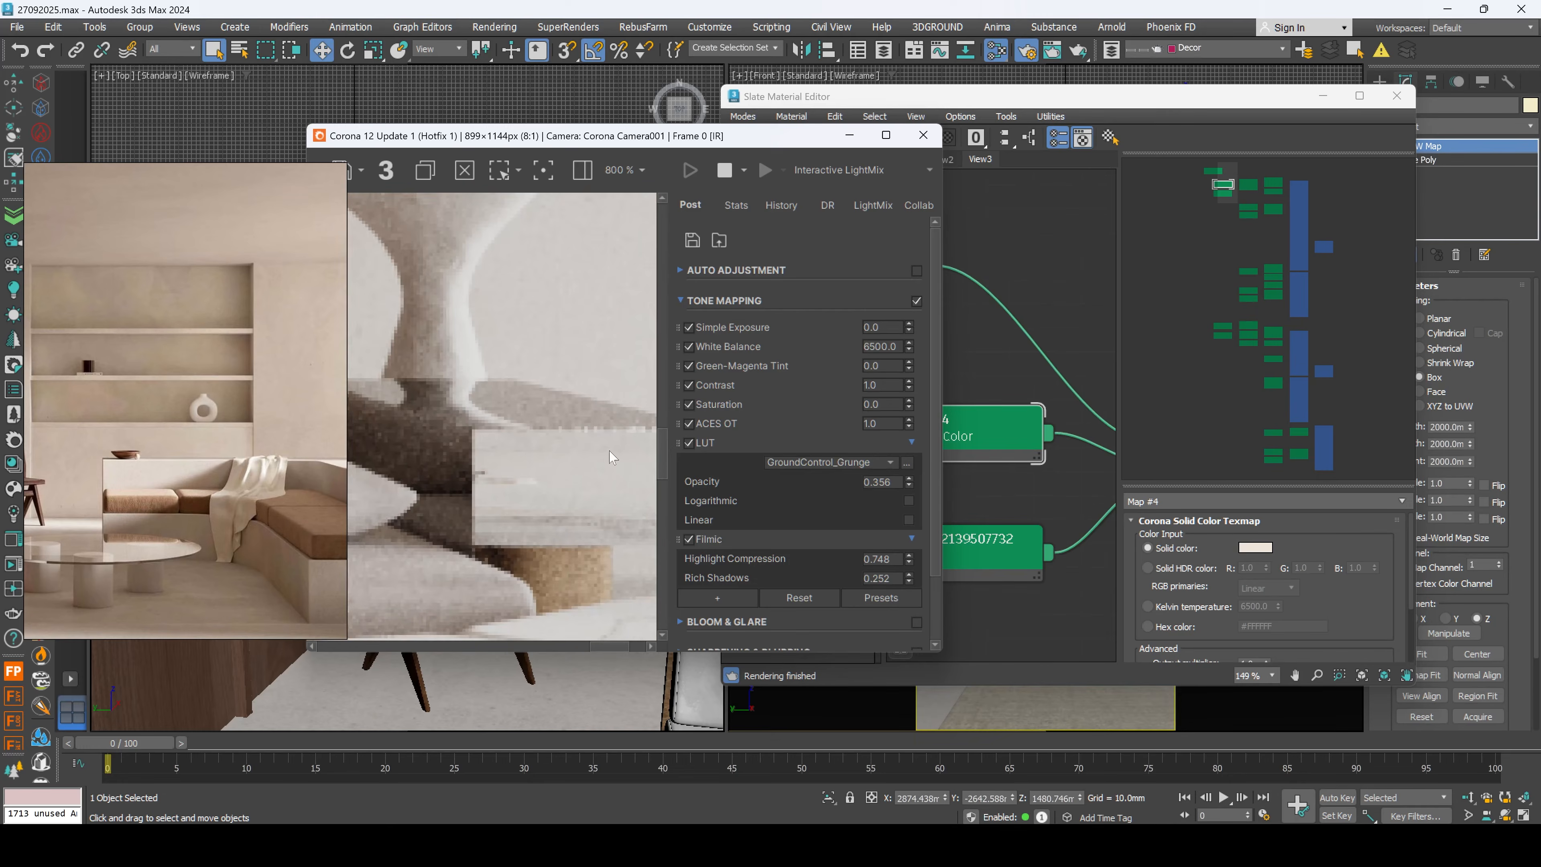
left_click(1004, 449)
scroll(1006, 447, "down", 10)
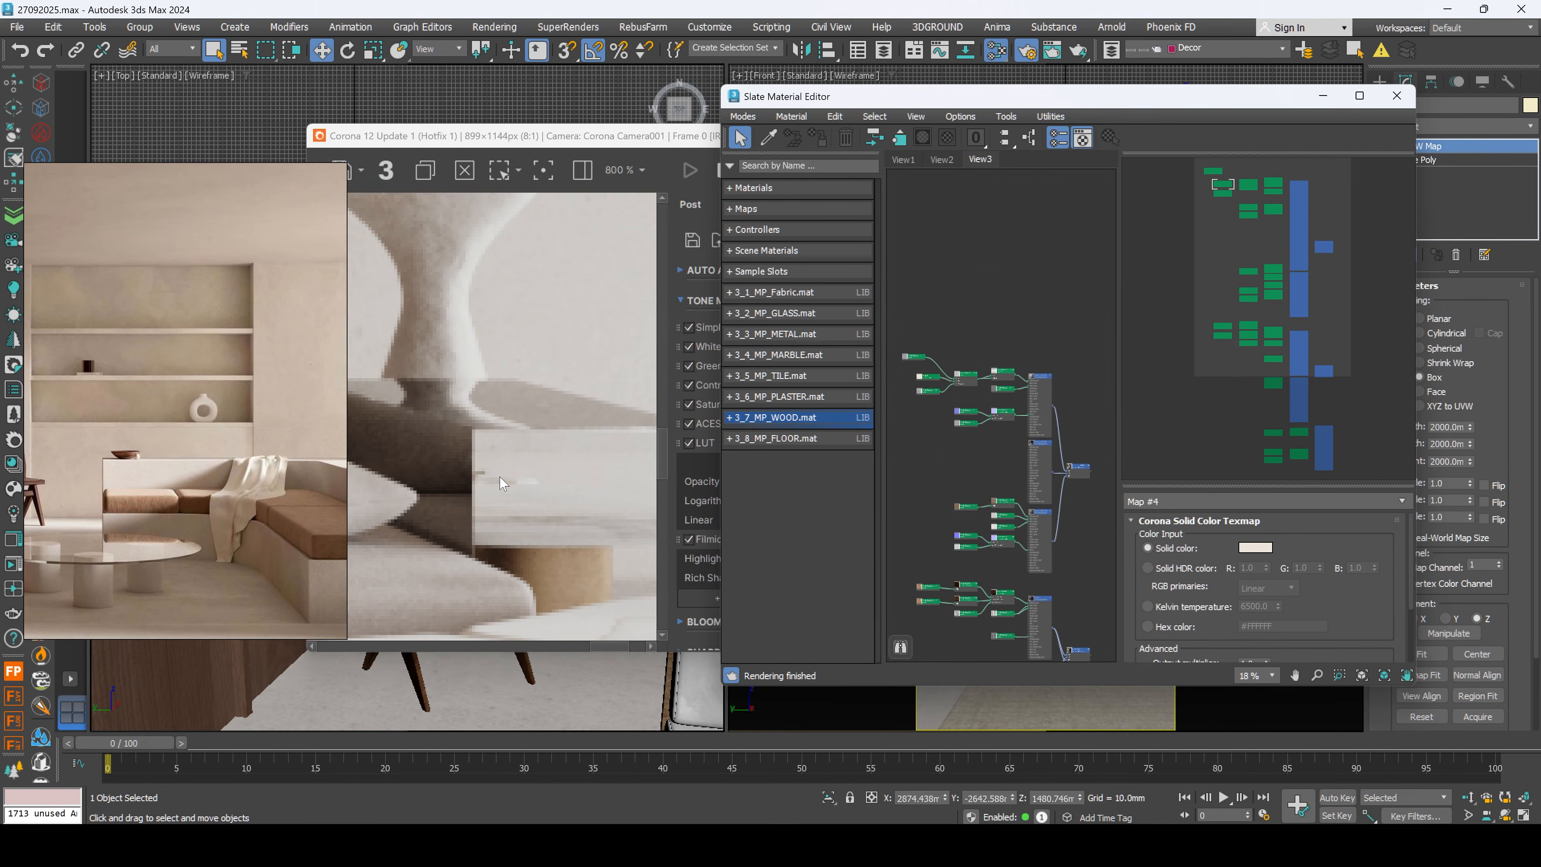
scroll(1010, 509, "up", 10)
double_click(973, 416)
scroll(548, 505, "down", 1)
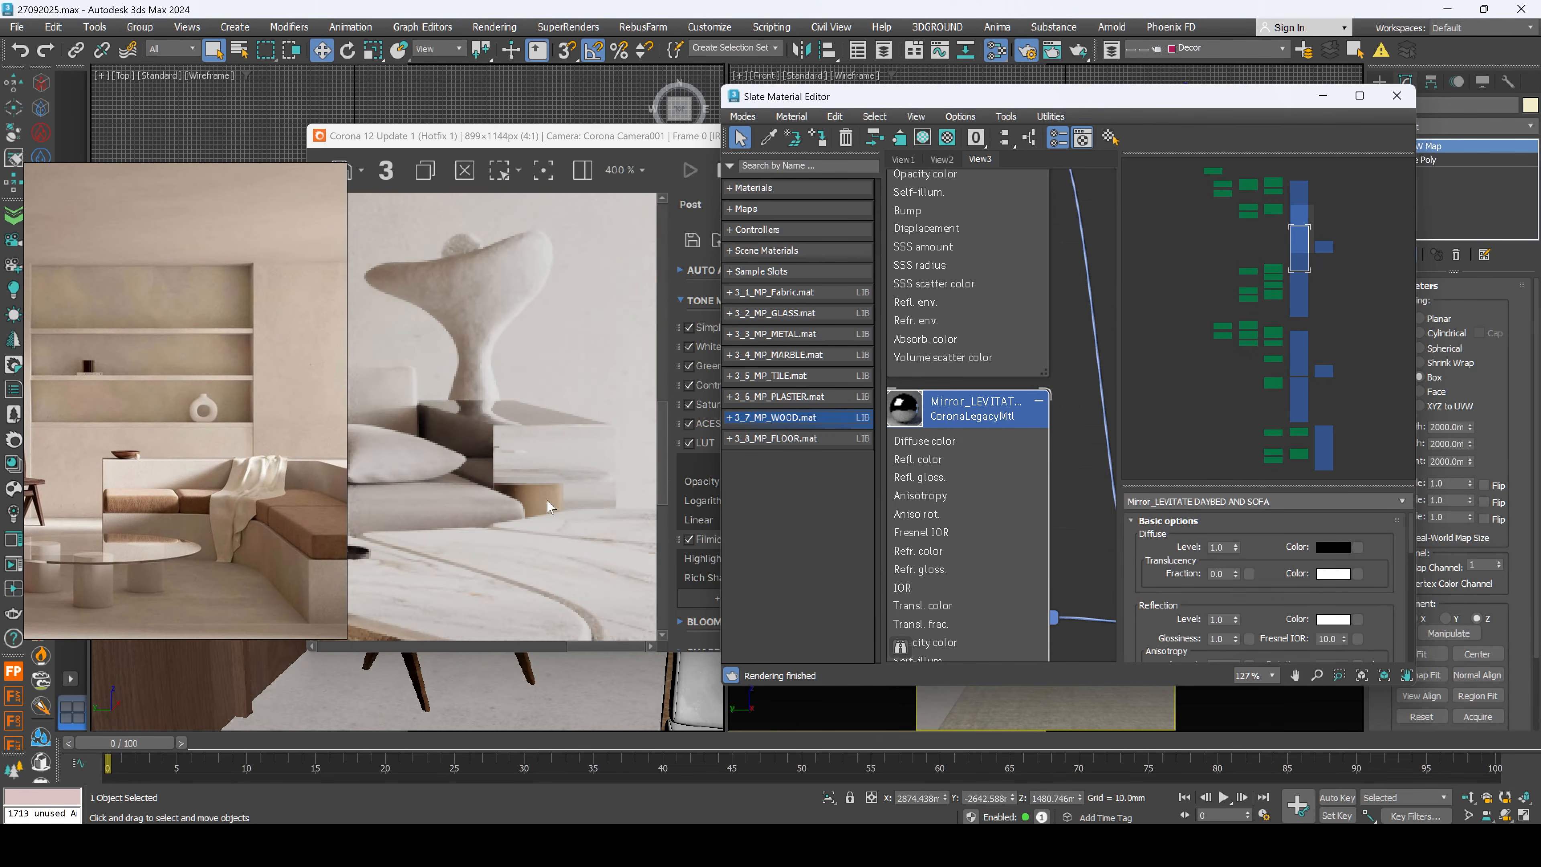
scroll(1022, 524, "down", 5)
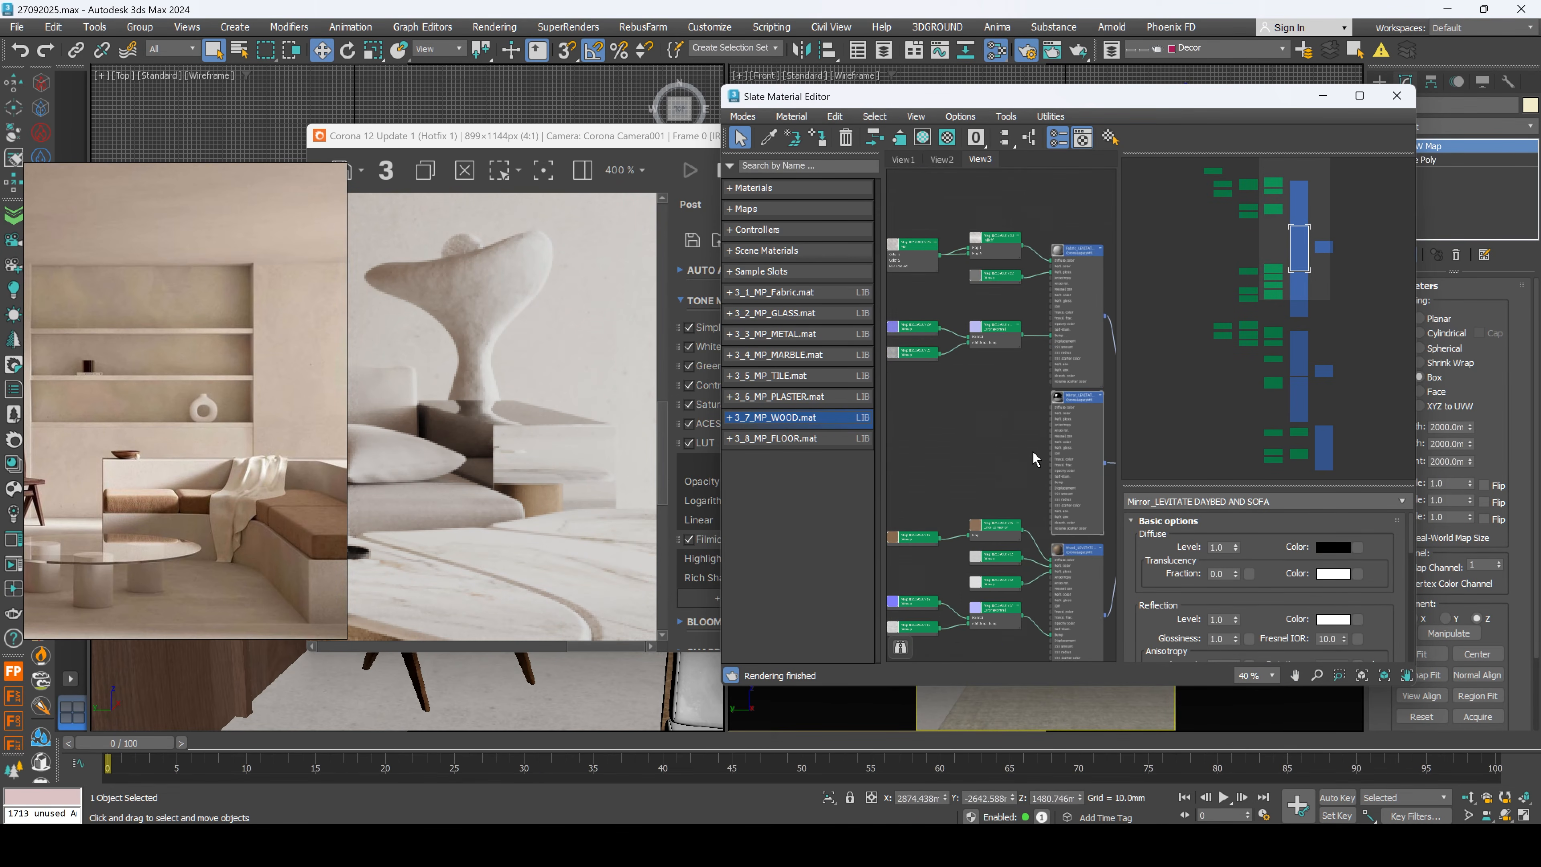
Step: Replace the Mirror material in the sofa's multi-material with Metal_Grey from the 3_3_MP_METAL library
left_click(765, 332)
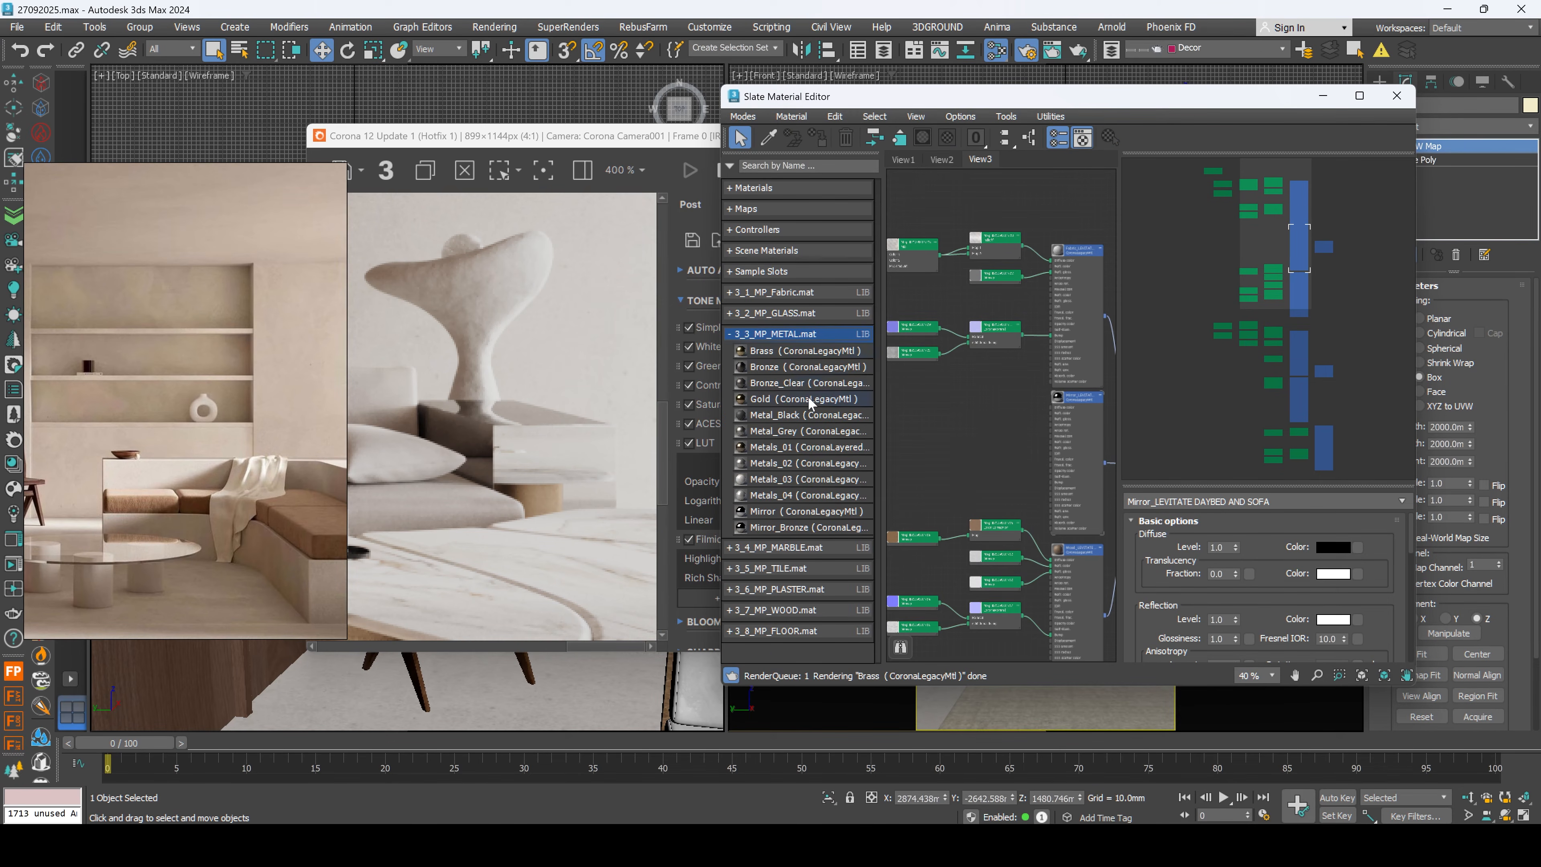
scroll(1023, 453, "down", 2)
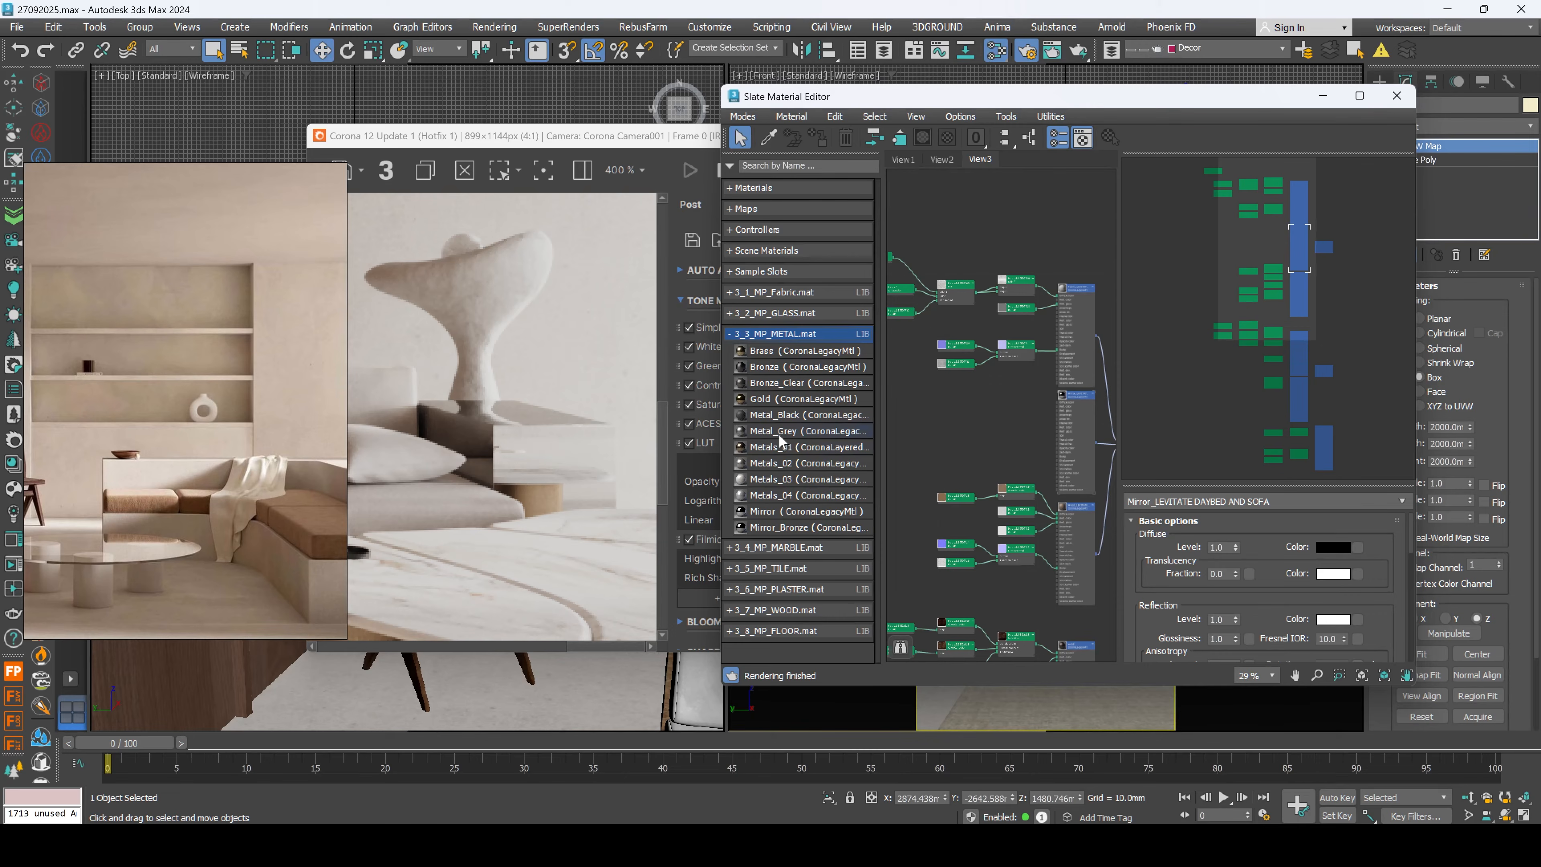
left_click(765, 432)
left_click_drag(938, 436, 940, 438)
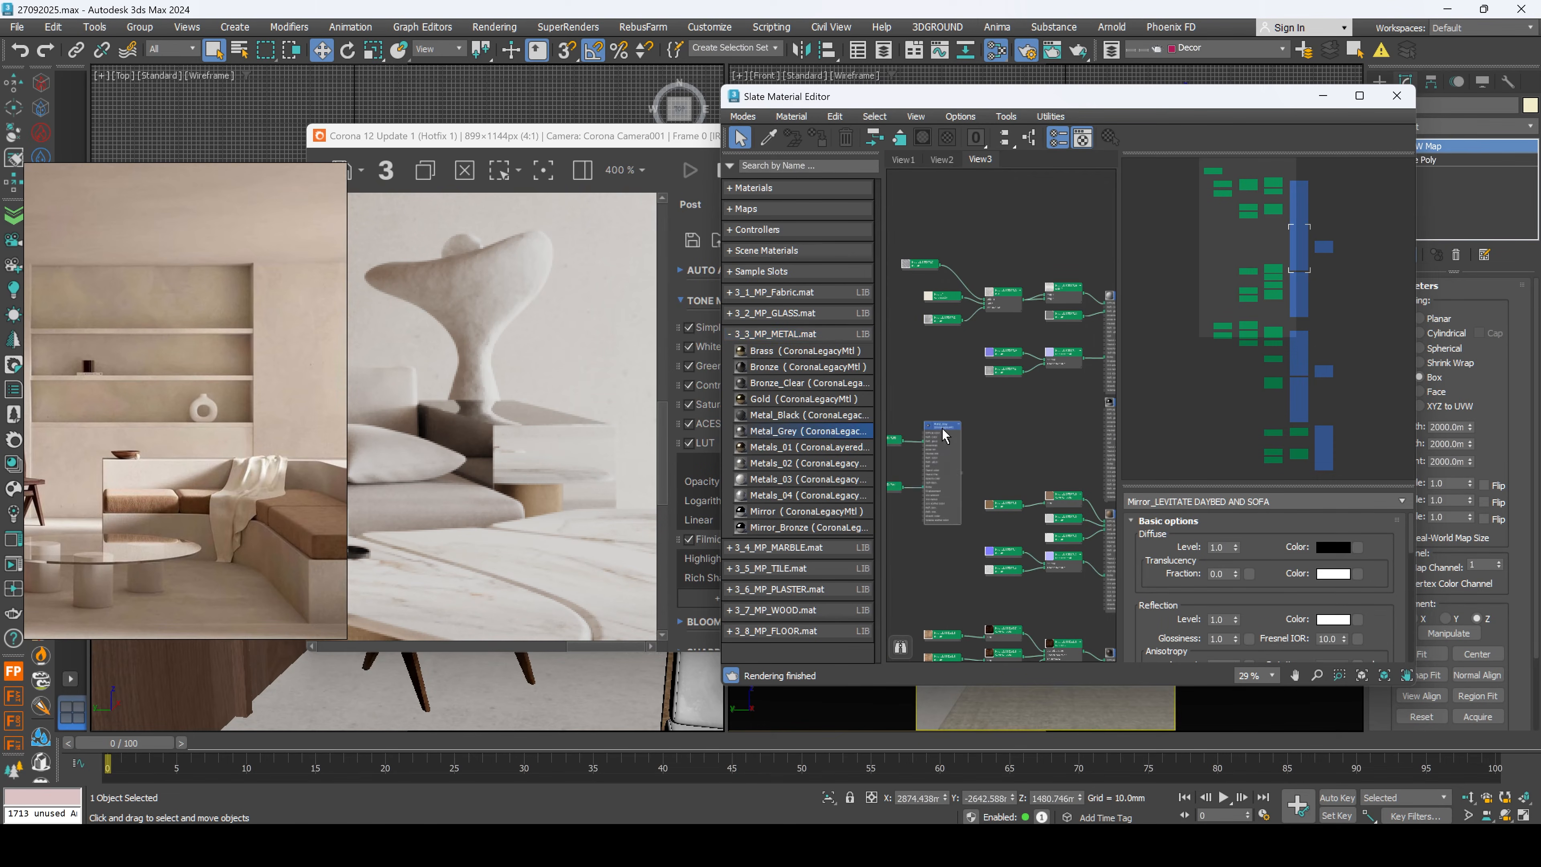
scroll(983, 474, "down", 2)
scroll(986, 475, "up", 8)
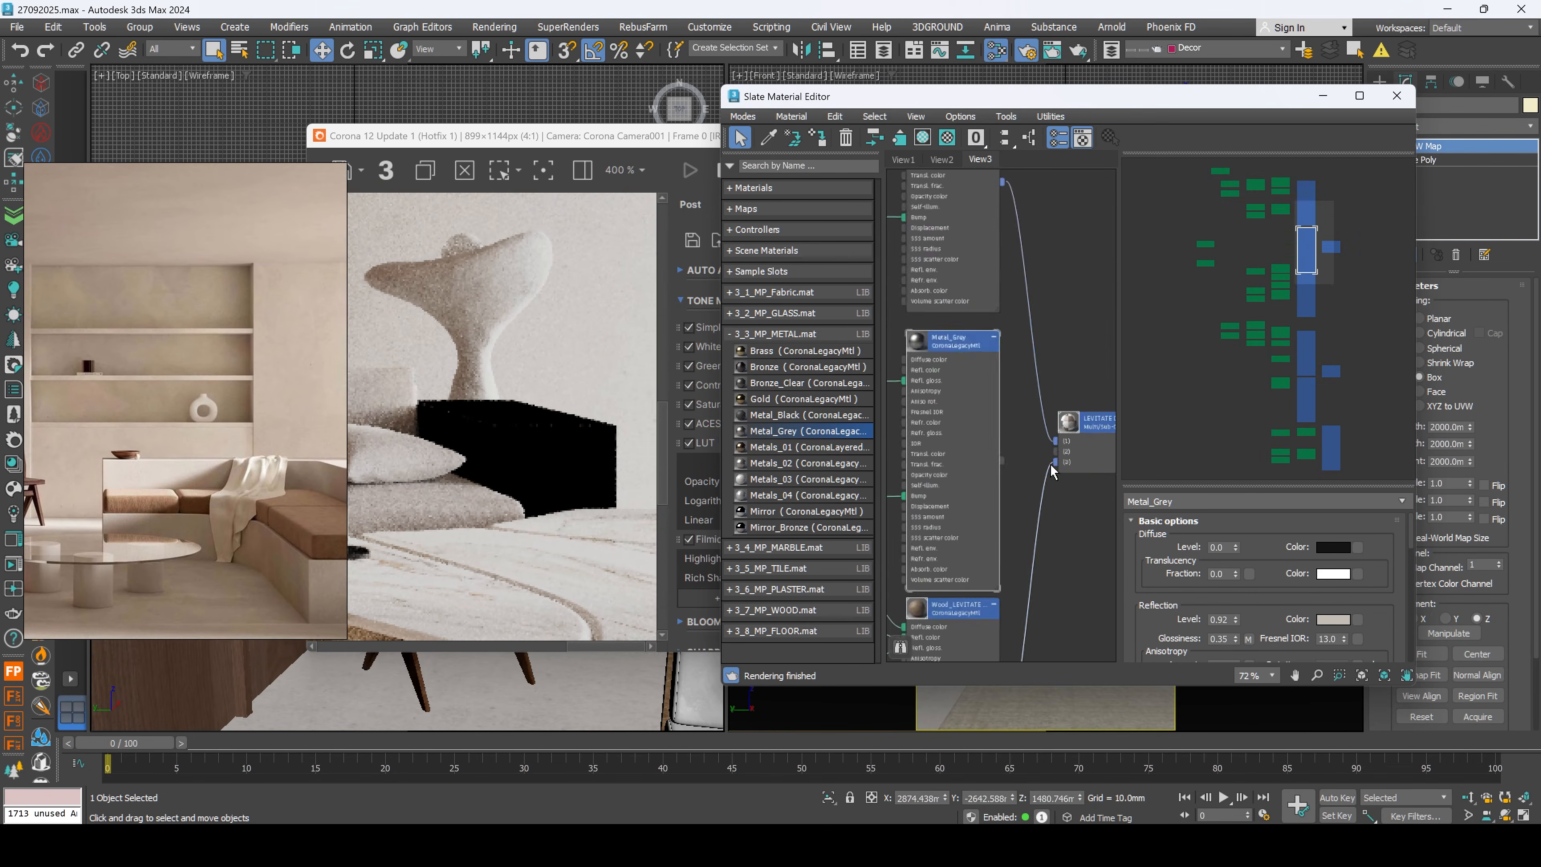
left_click_drag(1056, 448, 1056, 447)
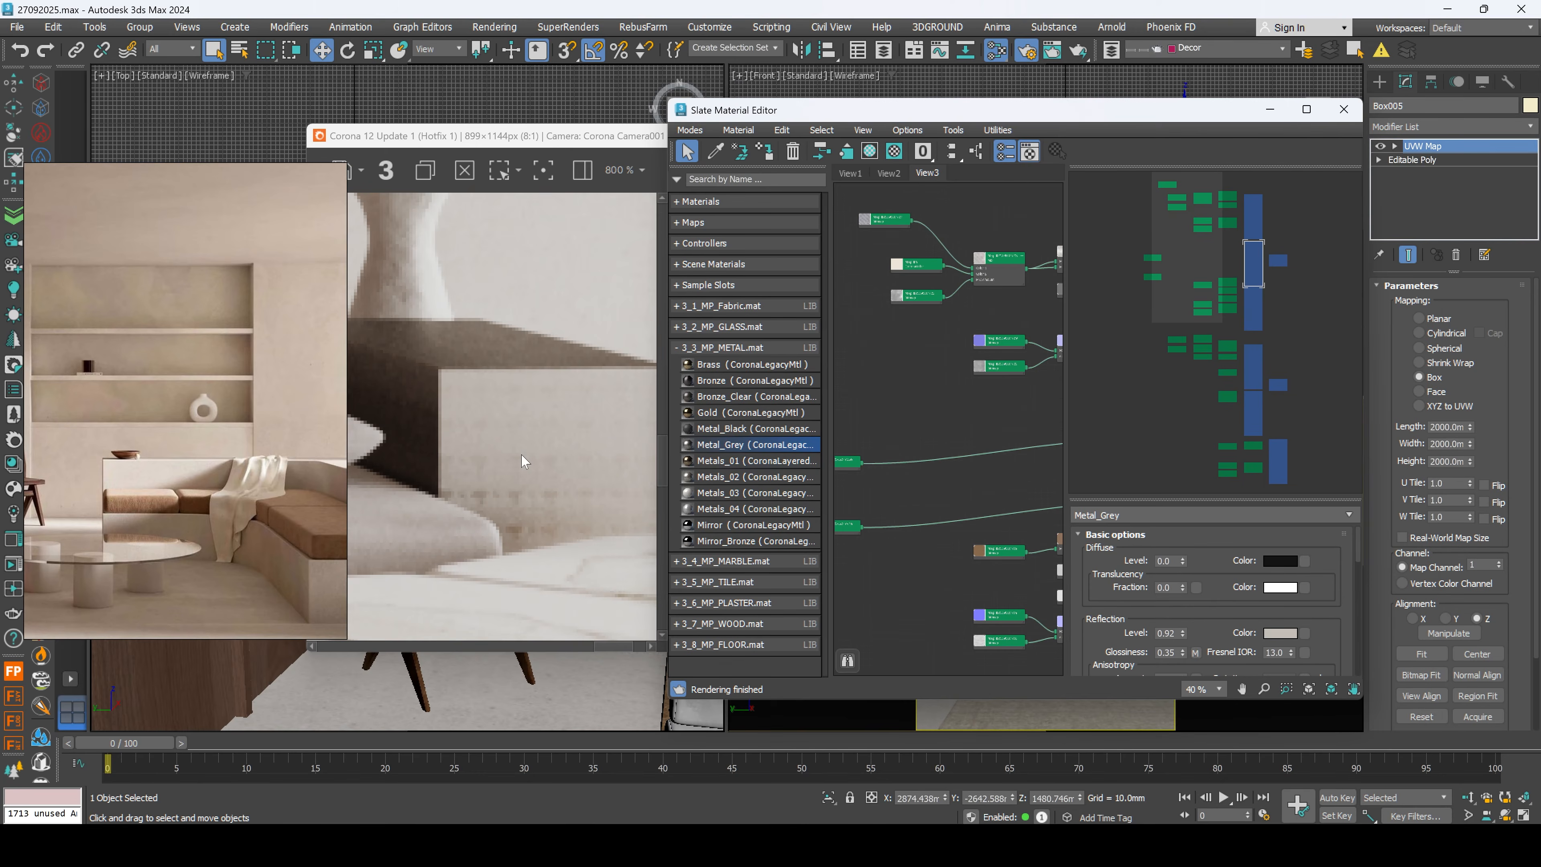
Step: Set the U and V tiling of the bitmap feeding Metal_Grey's reflection glossiness to 1.0
scroll(605, 456, "down", 1)
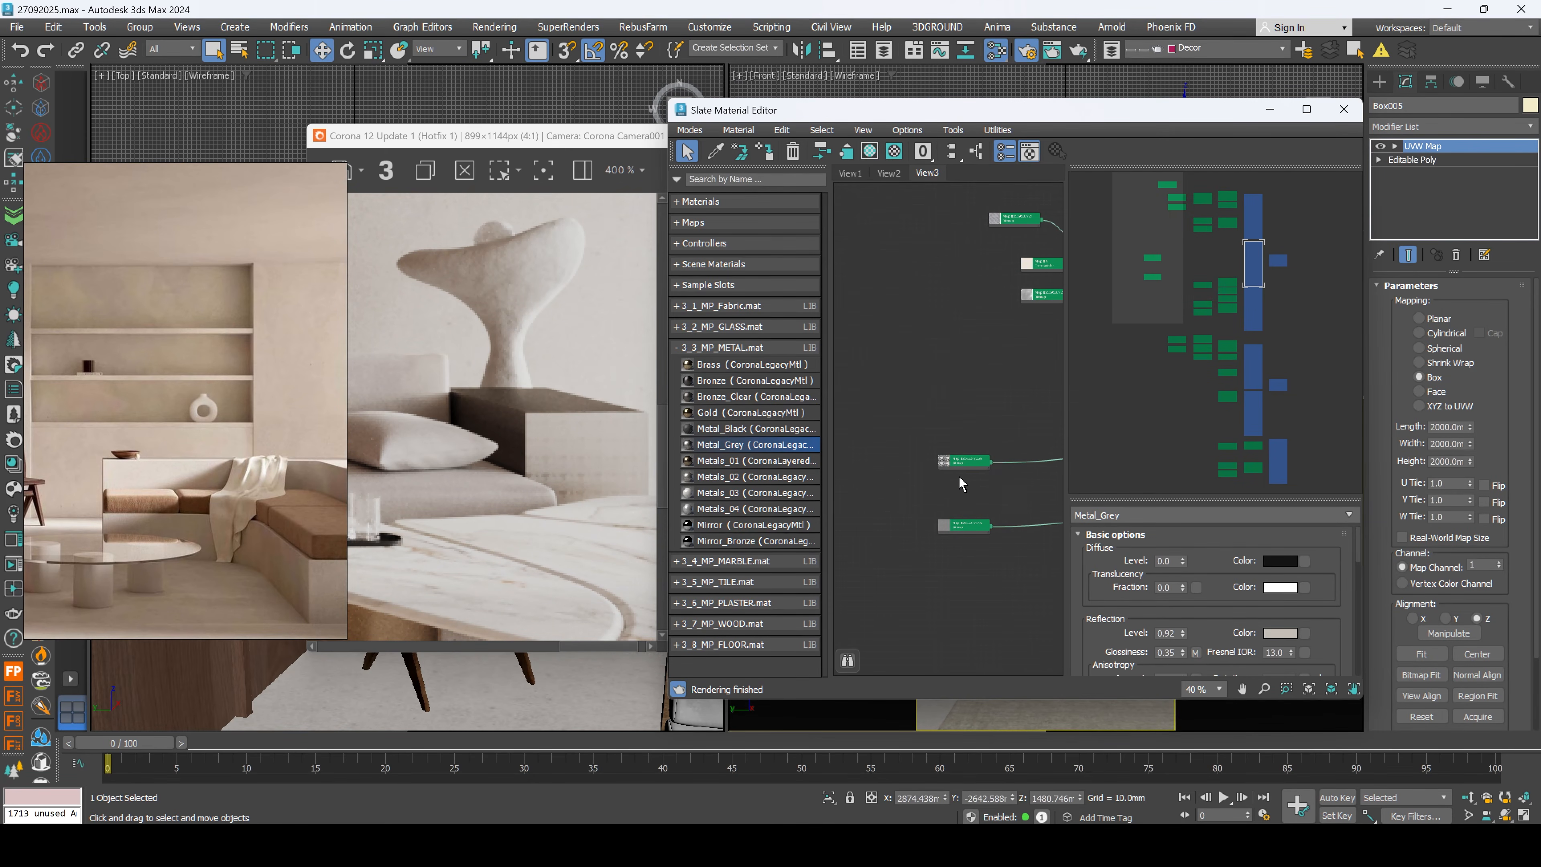
scroll(1001, 472, "up", 5)
scroll(1020, 469, "down", 1)
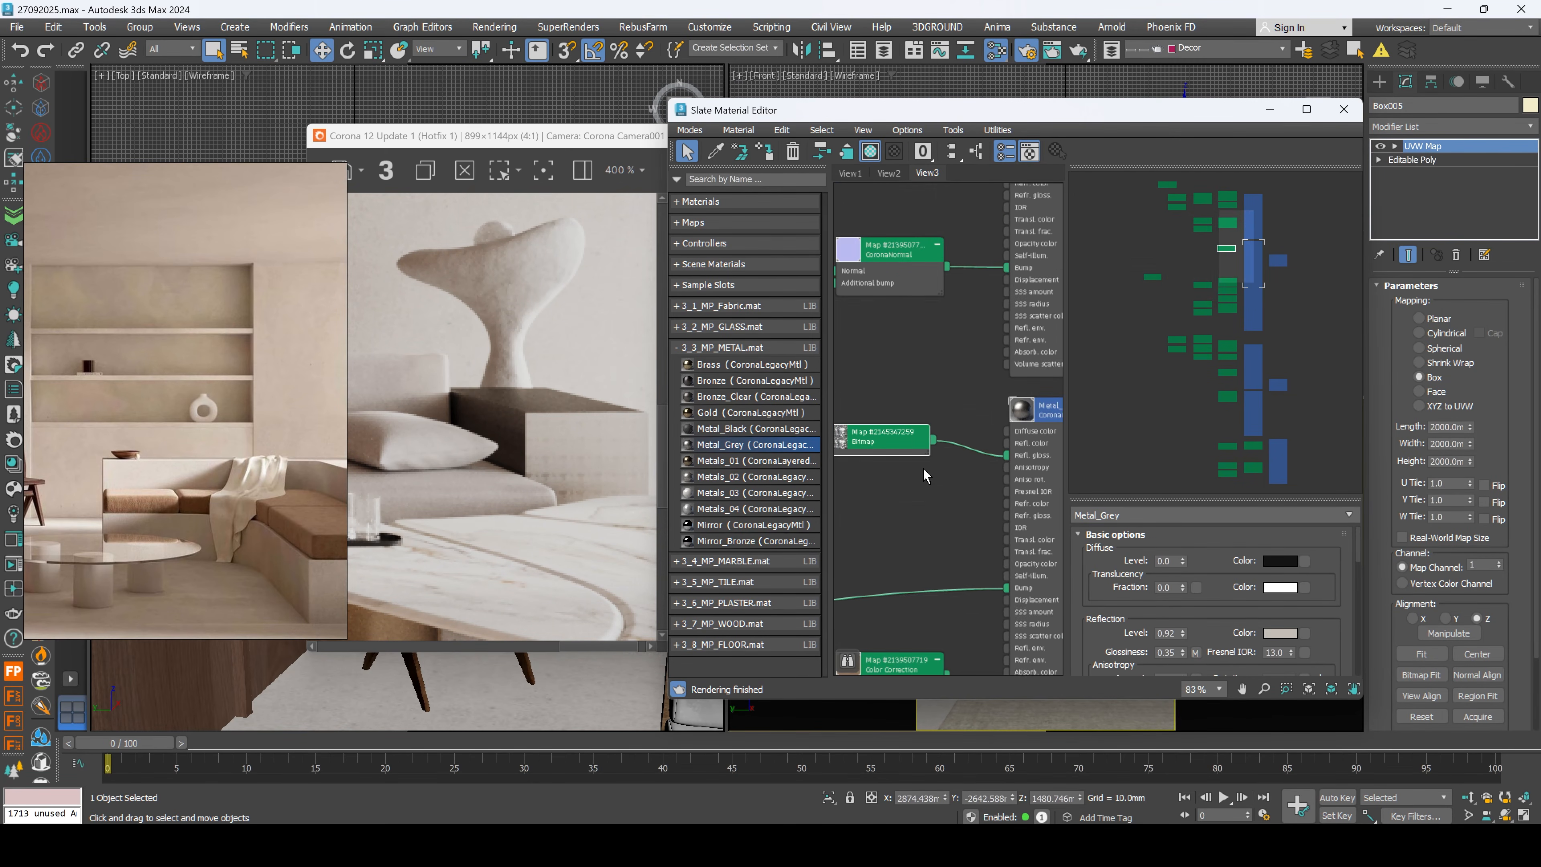
double_click(880, 442)
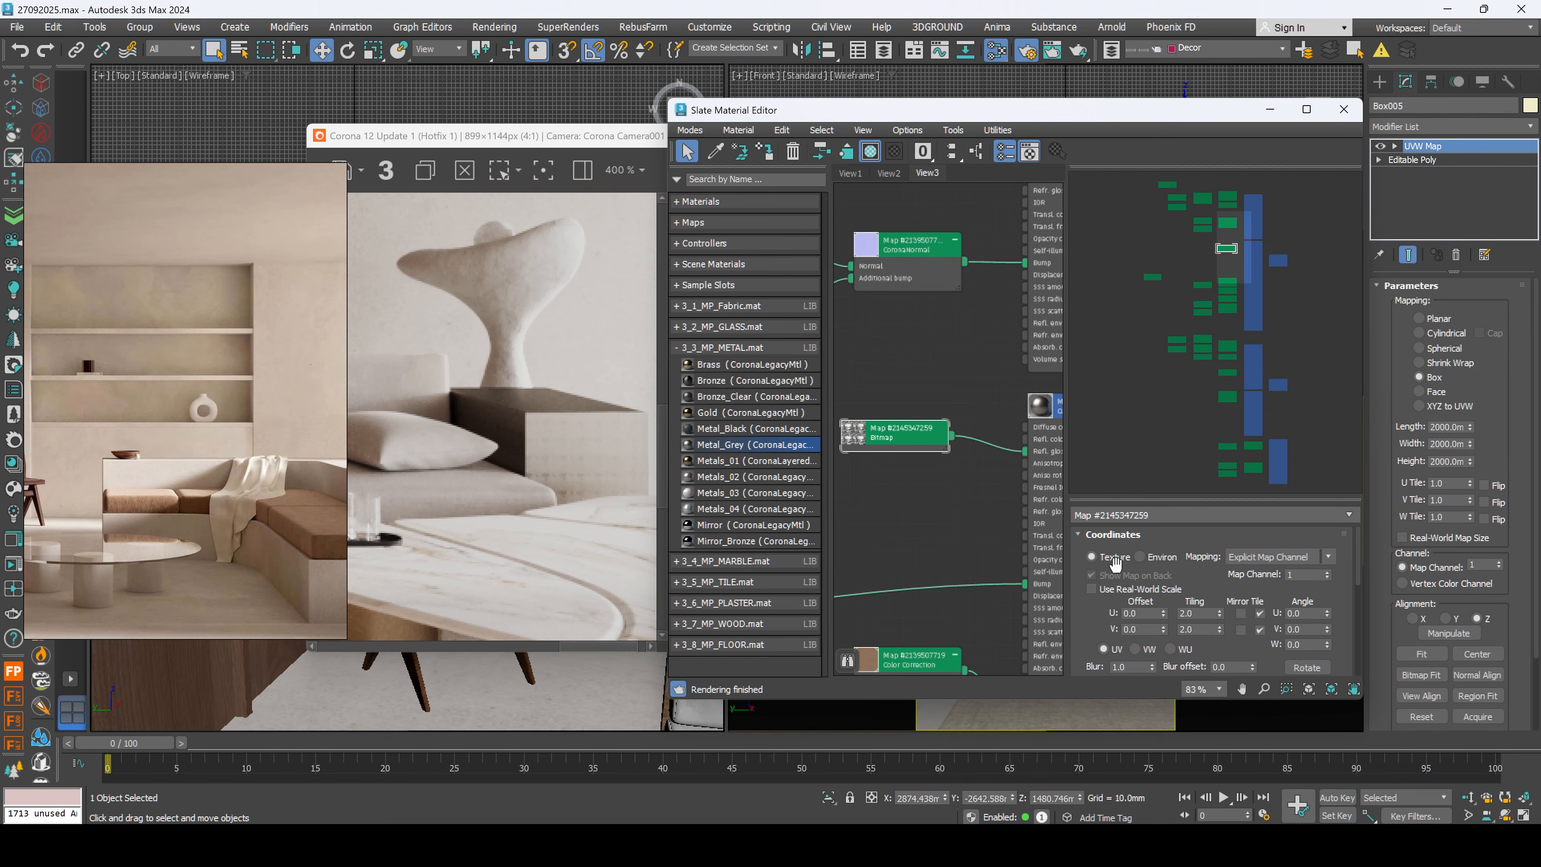
double_click(861, 427)
scroll(1194, 551, "down", 2)
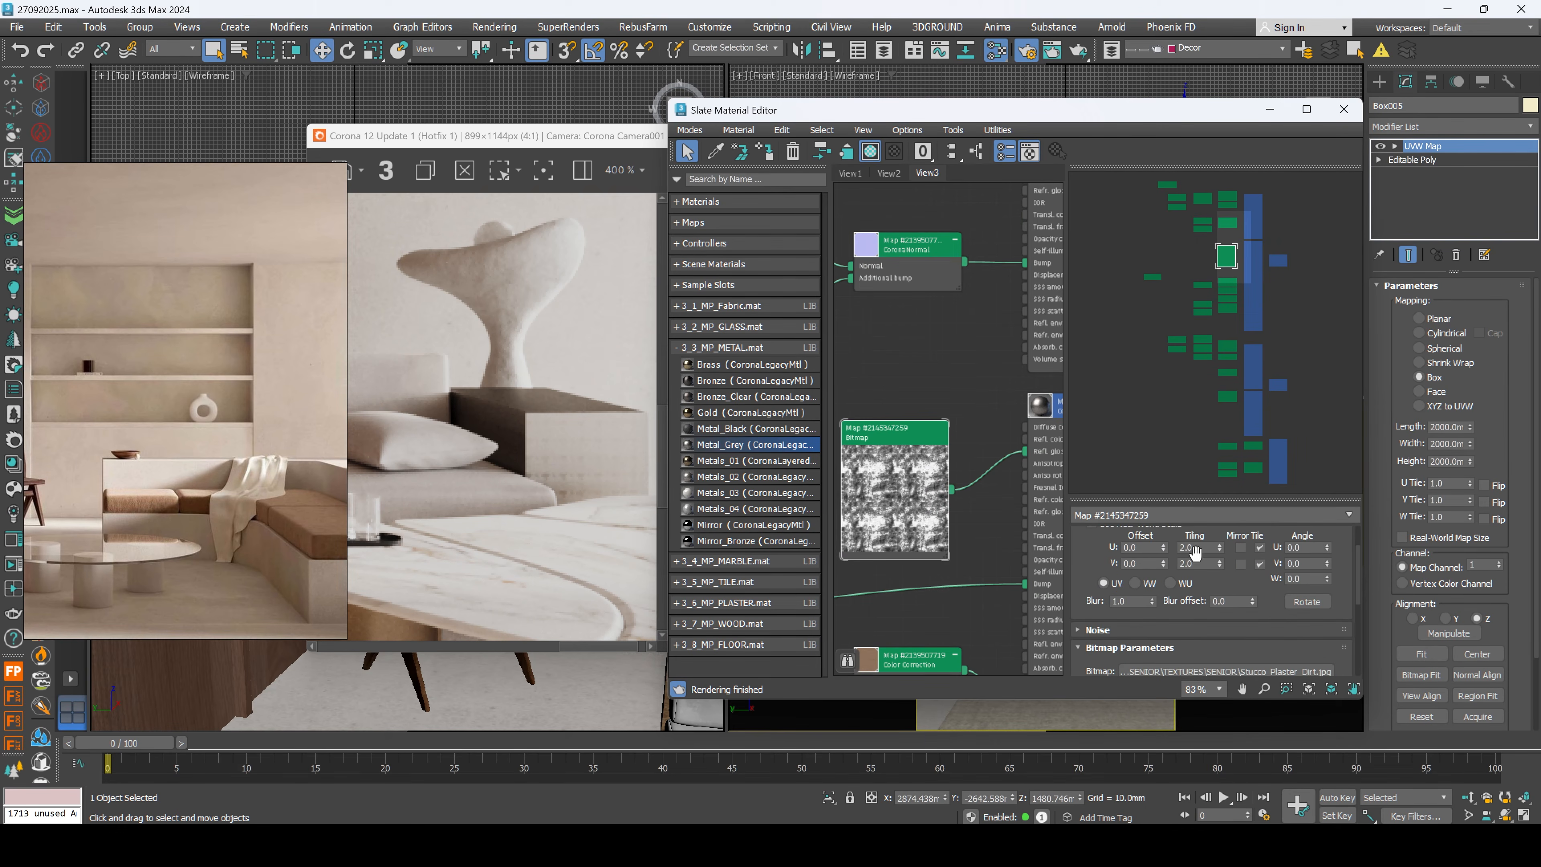
key("Tab")
type("1")
key("Return")
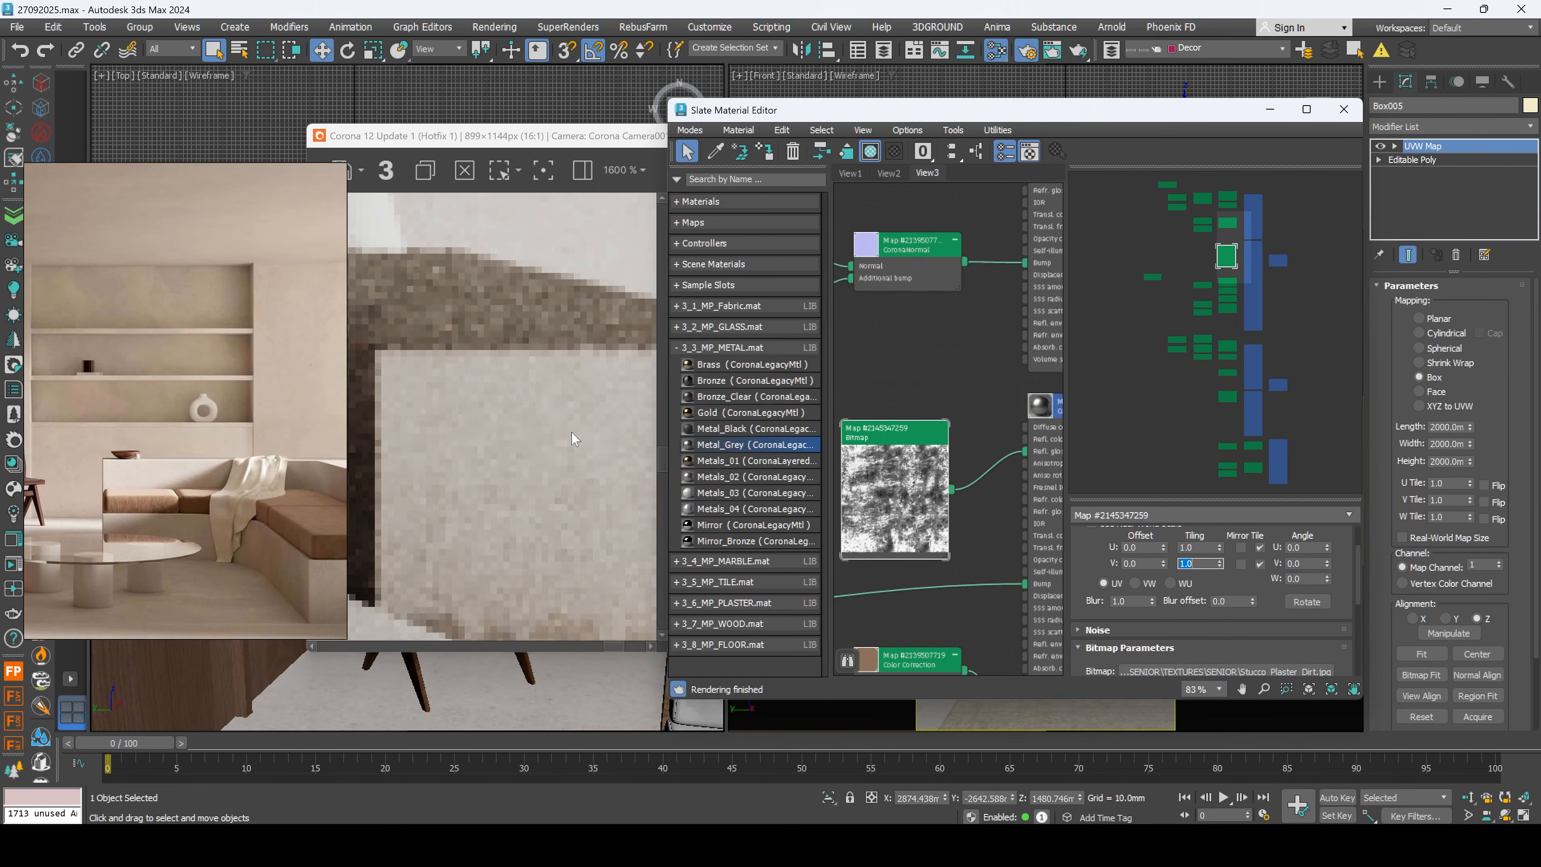
Step: Set the Metal_Grey material's reflection level to 1.0
scroll(1013, 444, "up", 3)
middle_click_drag(1014, 438, 872, 435)
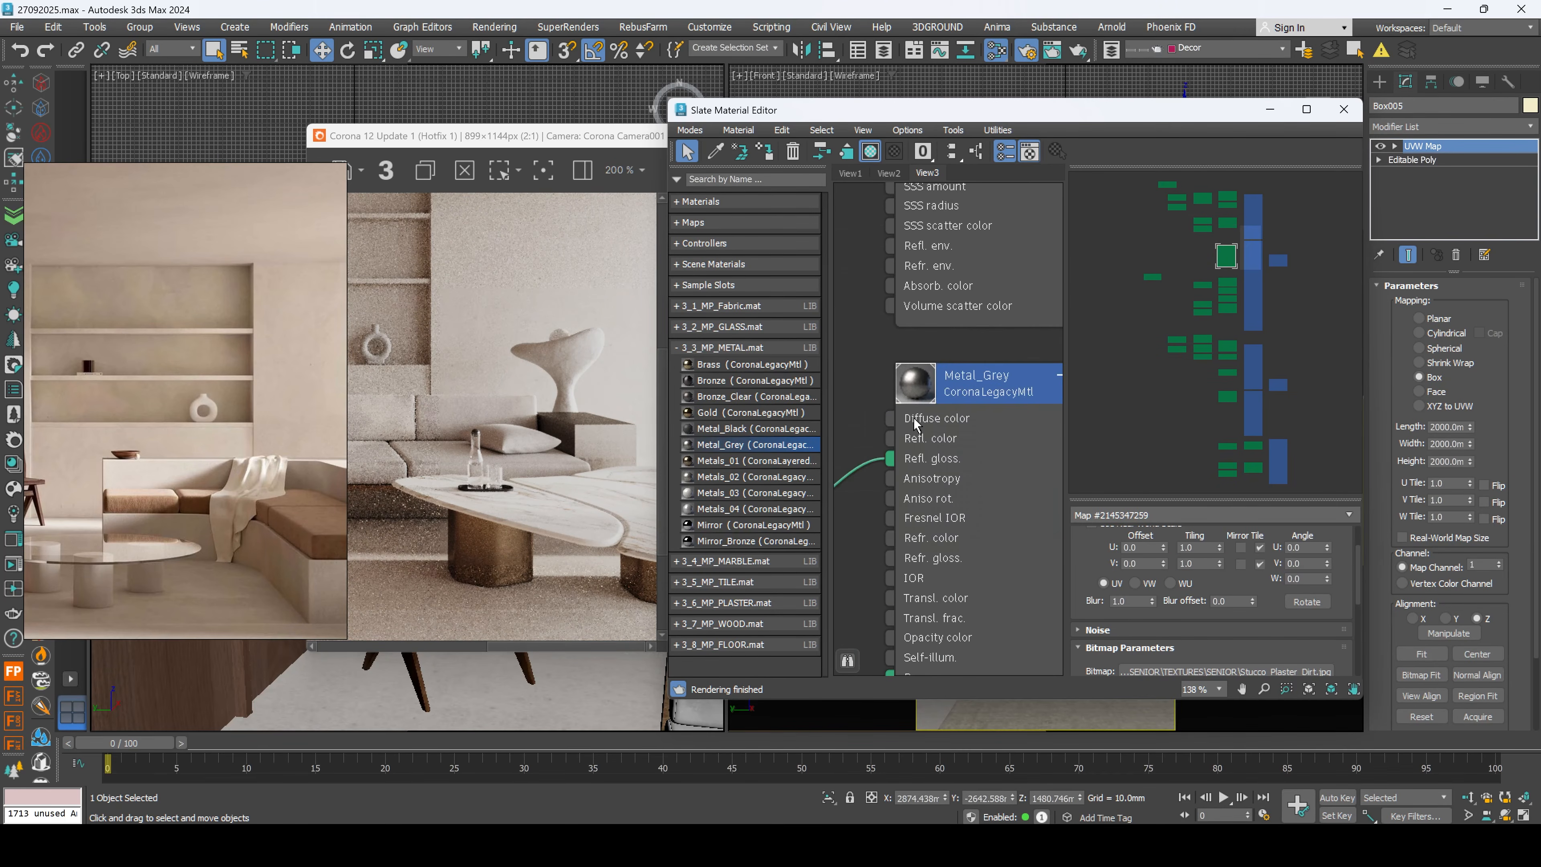
double_click(916, 388)
left_click(1175, 633)
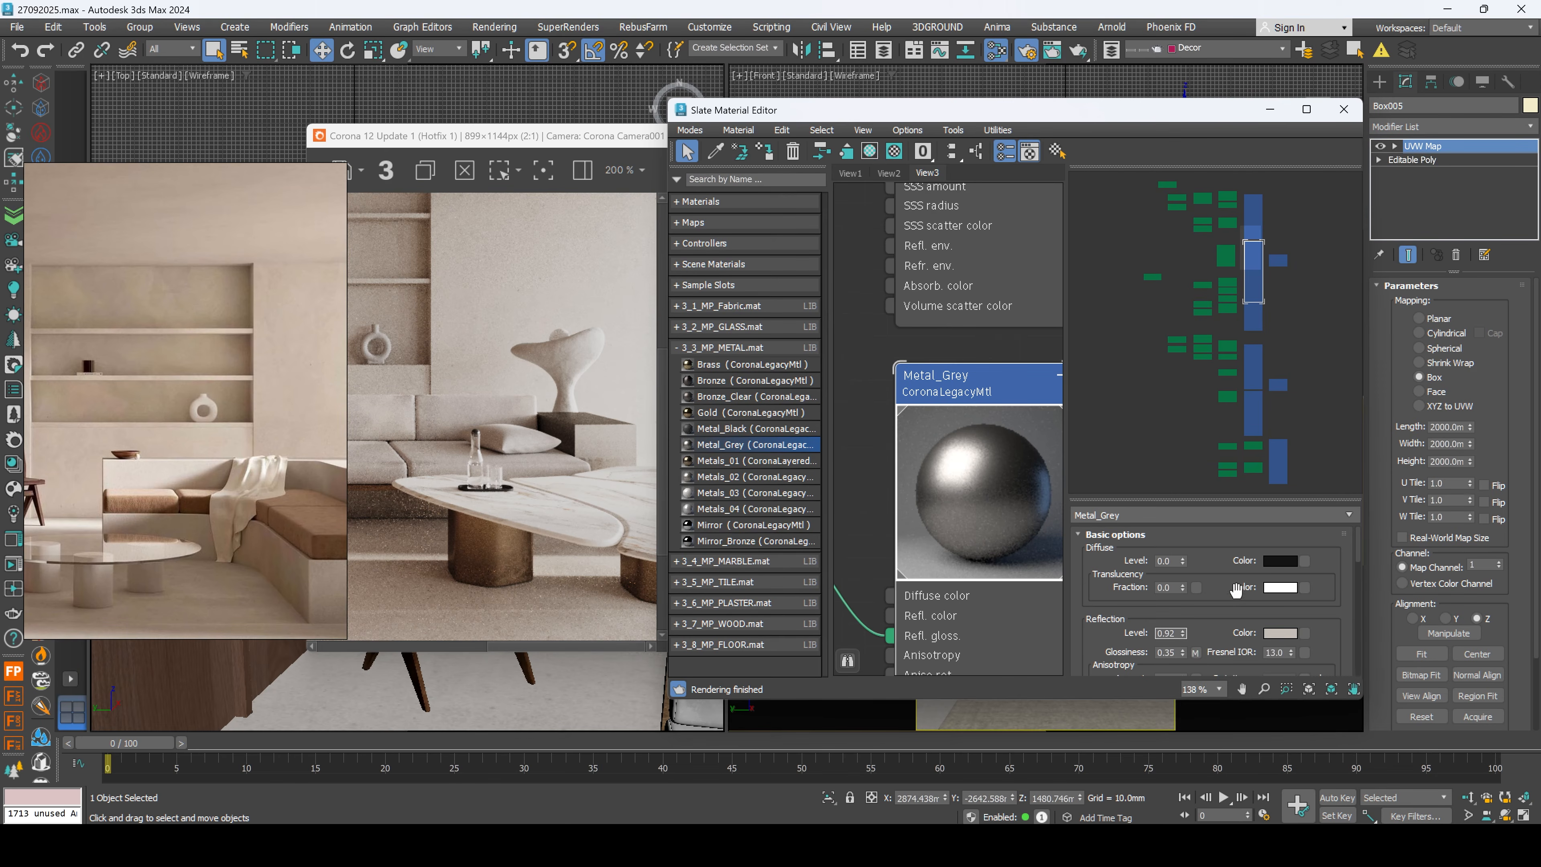
scroll(1237, 590, "down", 1)
Step: Try reflection glossiness values of 0.5 and 0.4 on Metal_Grey, settle on 0.45, and check the render
left_click_drag(1183, 601, 1183, 590)
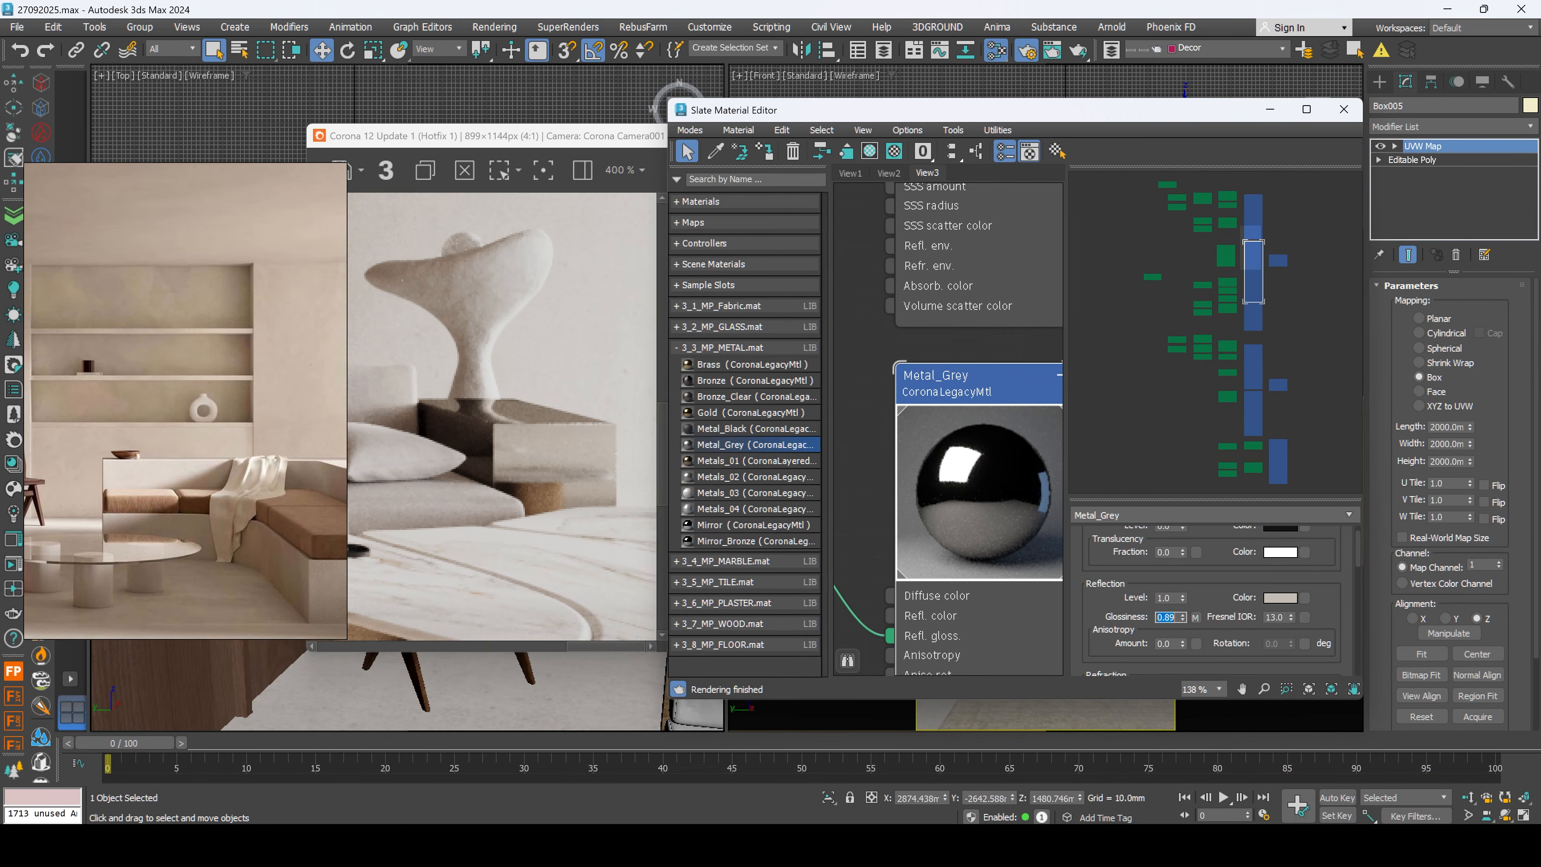
type("0.5")
key("Return")
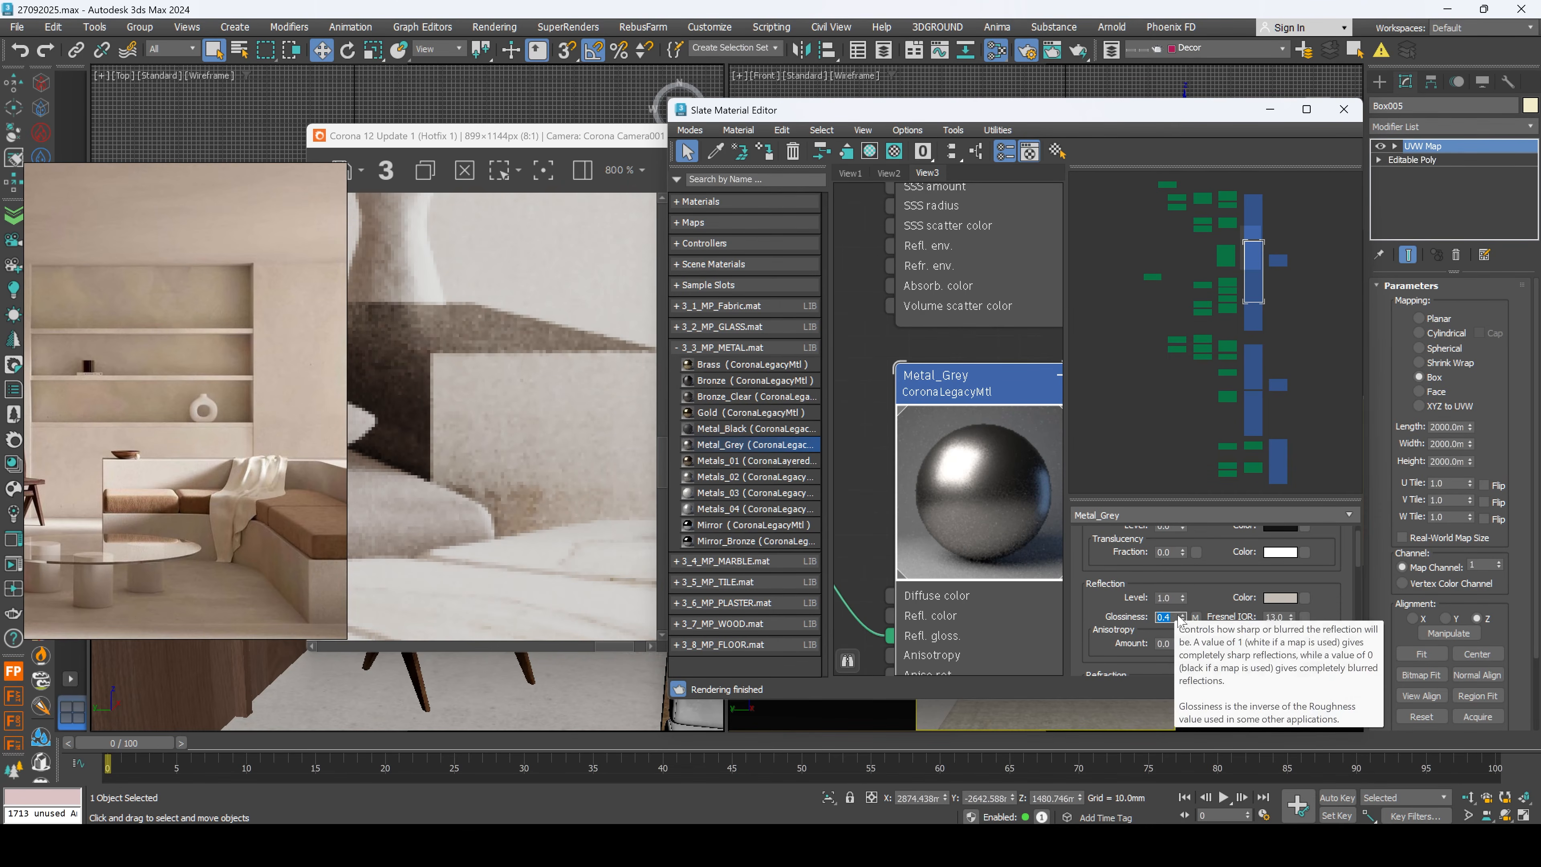
type("0.45")
key("Return")
scroll(662, 489, "down", 3)
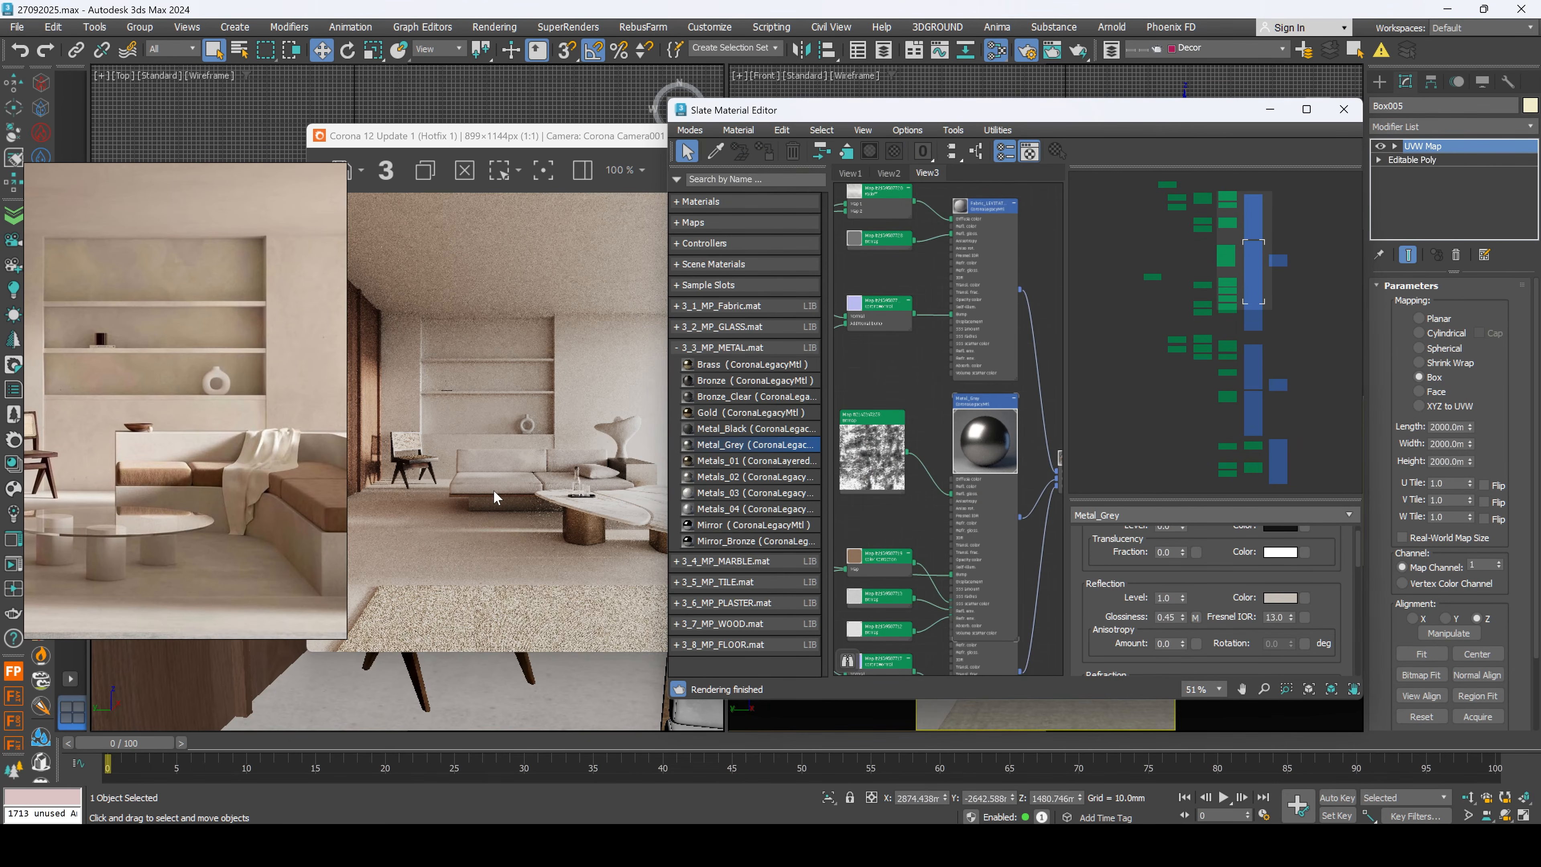
scroll(495, 497, "up", 2)
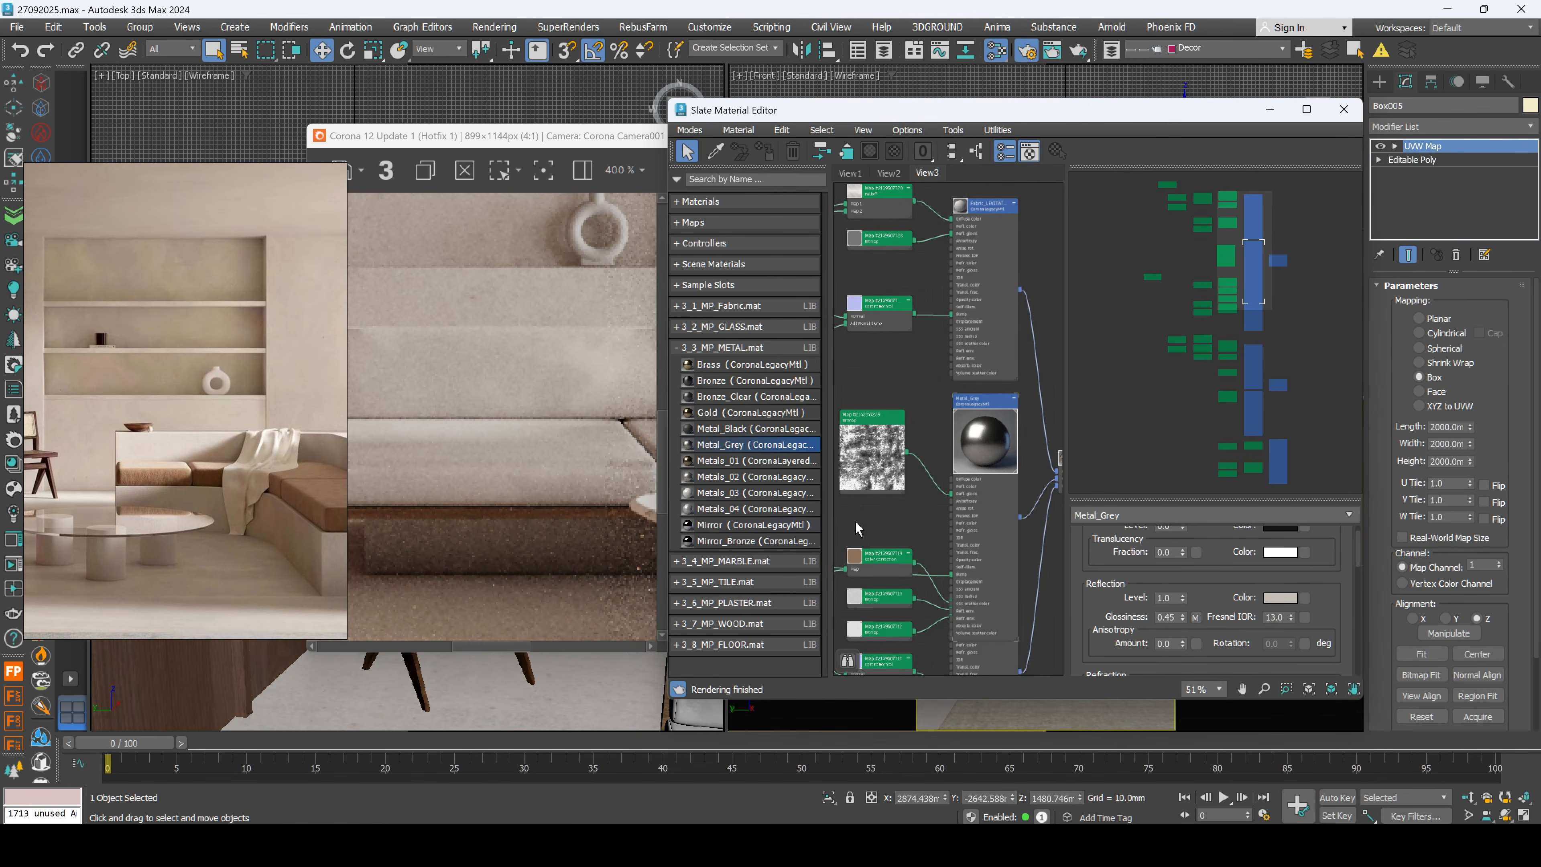
Step: Review the node connections around Metal_Grey in the sofa's material graph and check the sofa in the render
scroll(950, 515, "down", 5)
scroll(963, 539, "up", 6)
left_click_drag(945, 448, 968, 536)
left_click(908, 496)
scroll(908, 496, "down", 5)
scroll(520, 469, "down", 1)
left_click(582, 136)
left_click(857, 135)
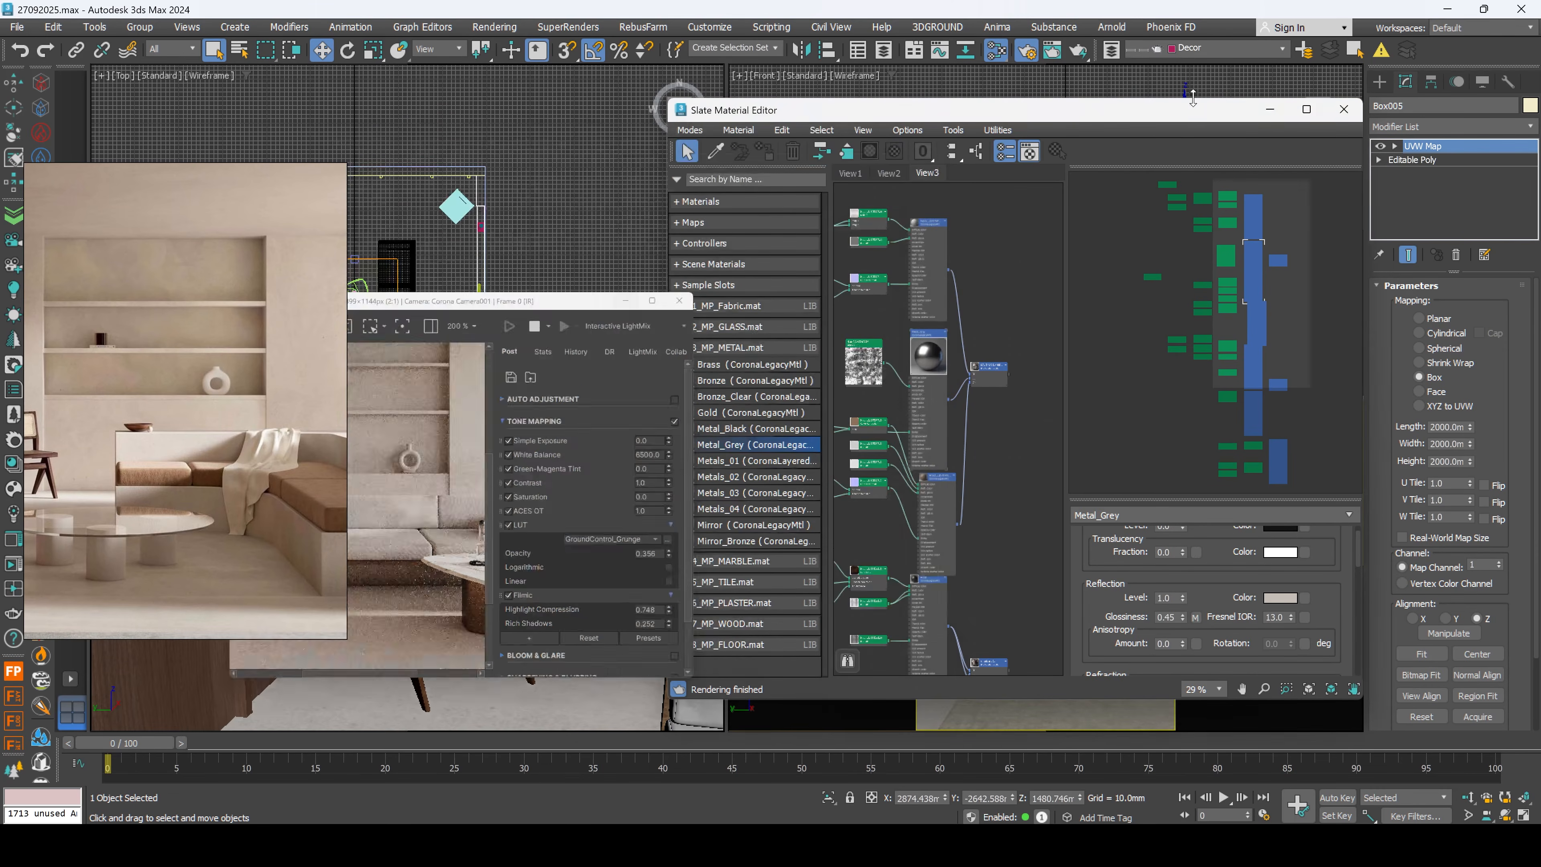
left_click(1274, 117)
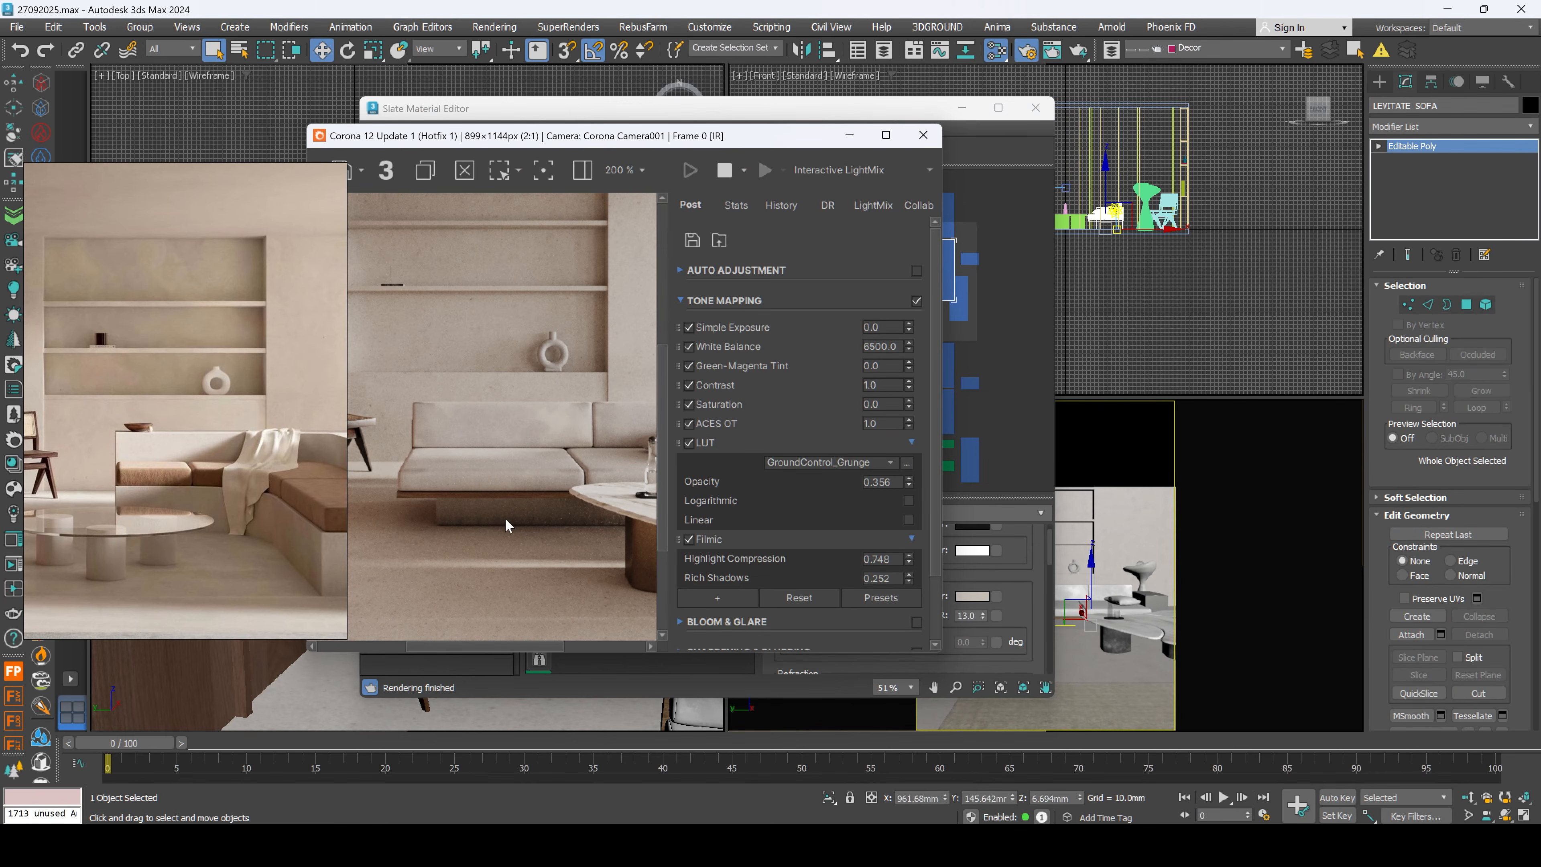
Step: Lighten the Metal_Grey reflection color to a value of 227 (E3DBD3)
left_click_drag(867, 114, 1241, 115)
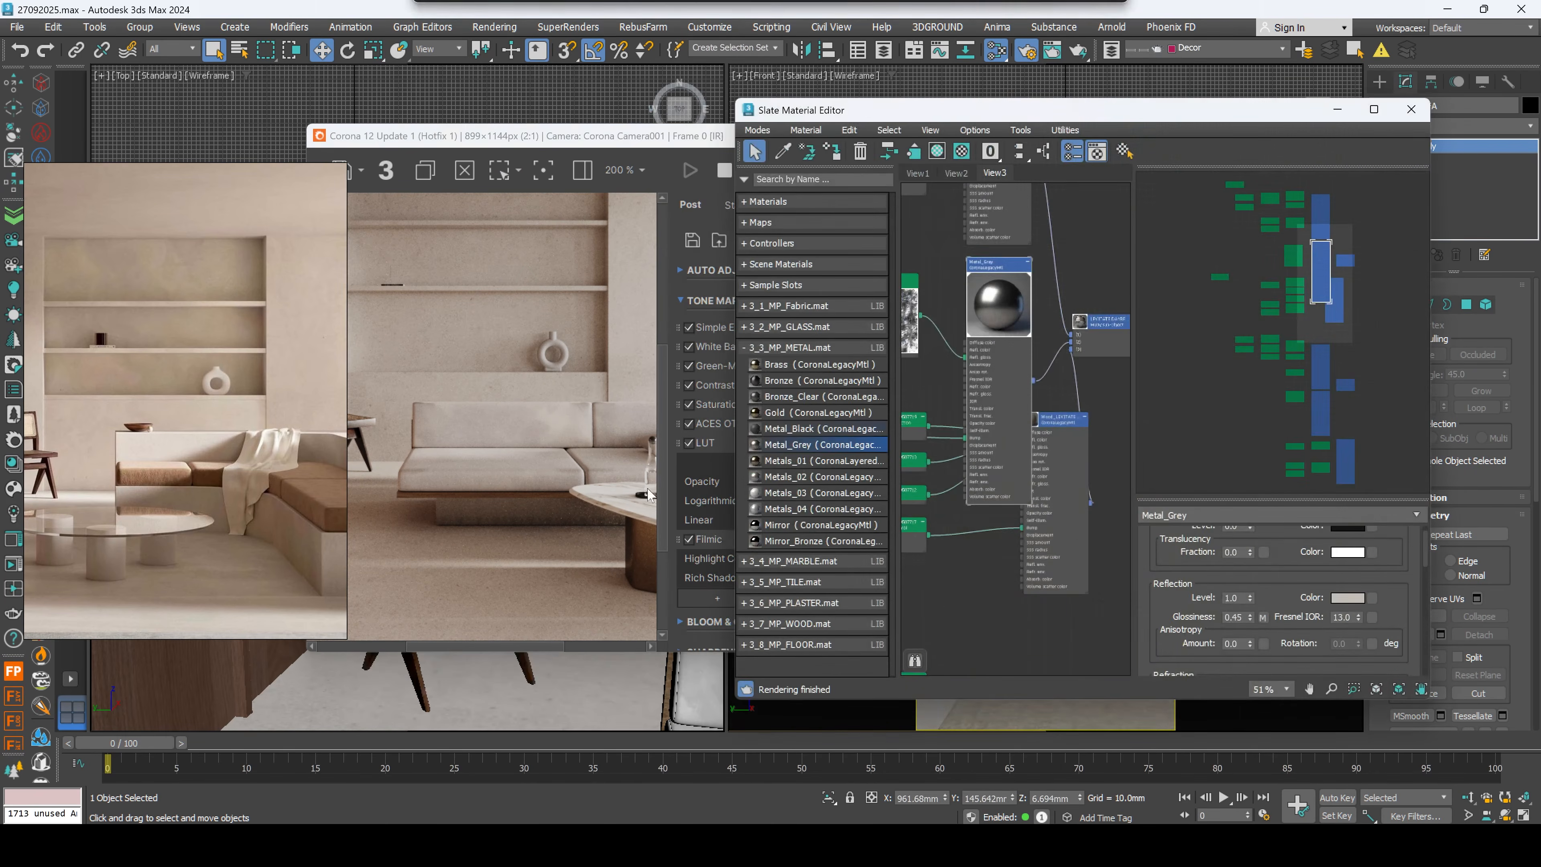
left_click_drag(1289, 579, 1294, 526)
left_click(568, 512)
scroll(505, 512, "down", 1)
scroll(662, 474, "up", 1)
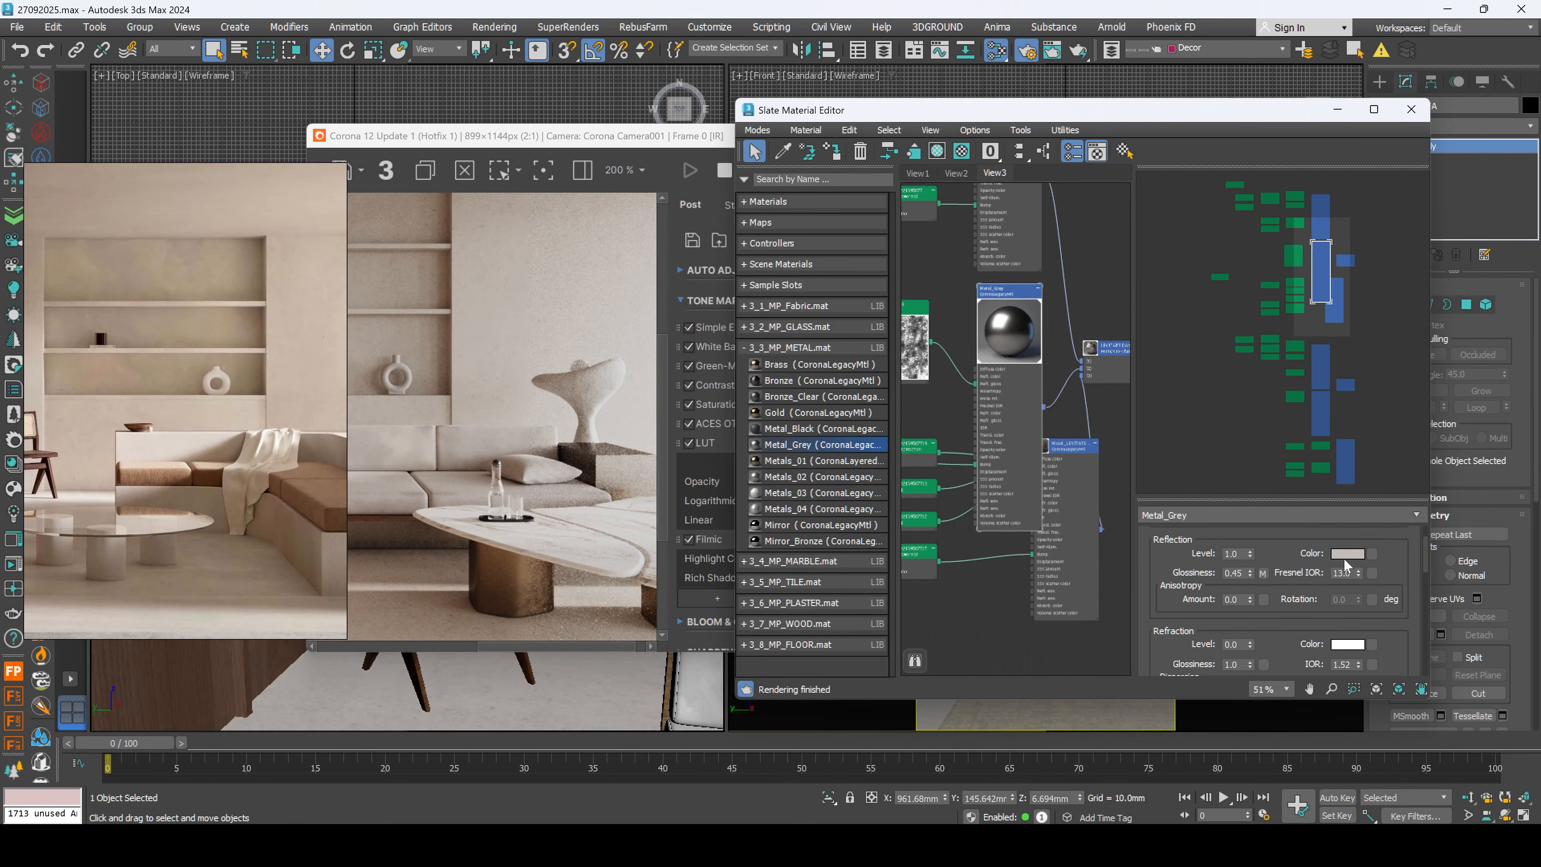
left_click(1345, 553)
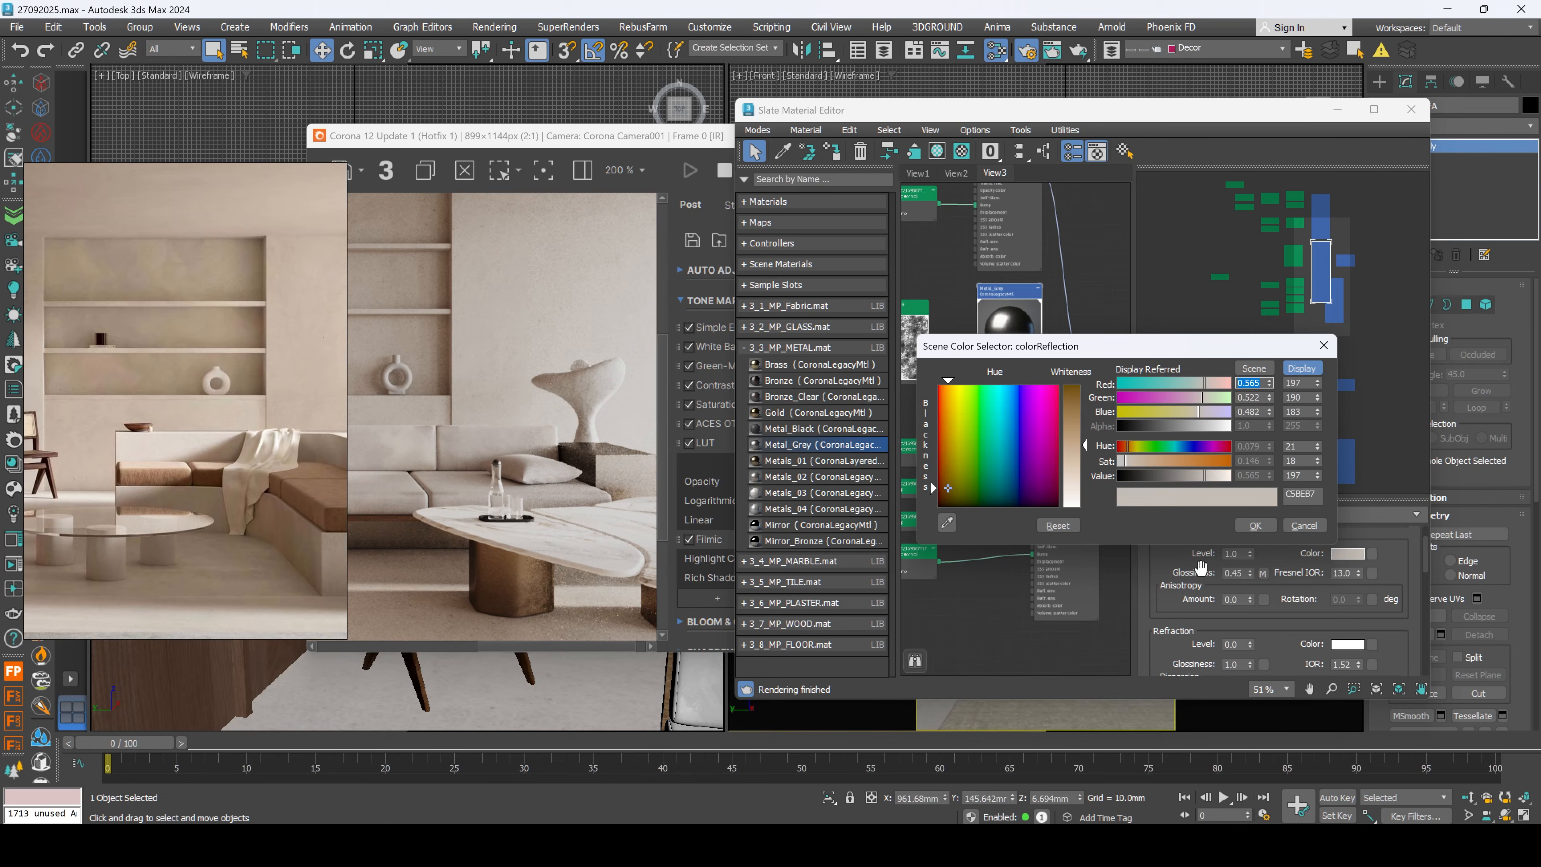
left_click(1218, 475)
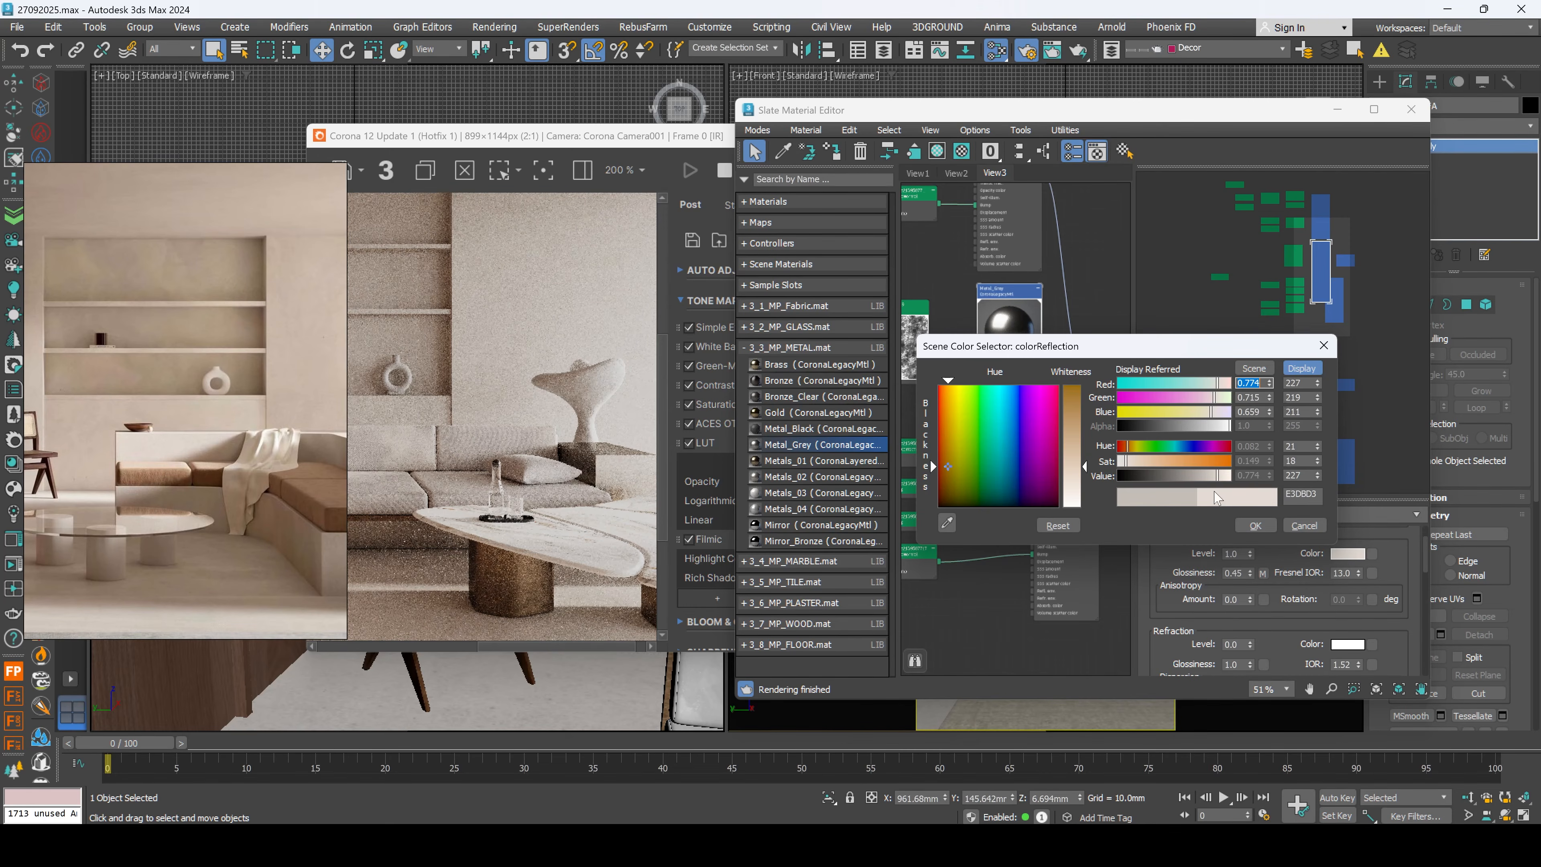
left_click(1255, 526)
Step: Compare the full render with the reference image, examining the coffee table and its surroundings up close
scroll(617, 515, "down", 1)
scroll(110, 531, "down", 3)
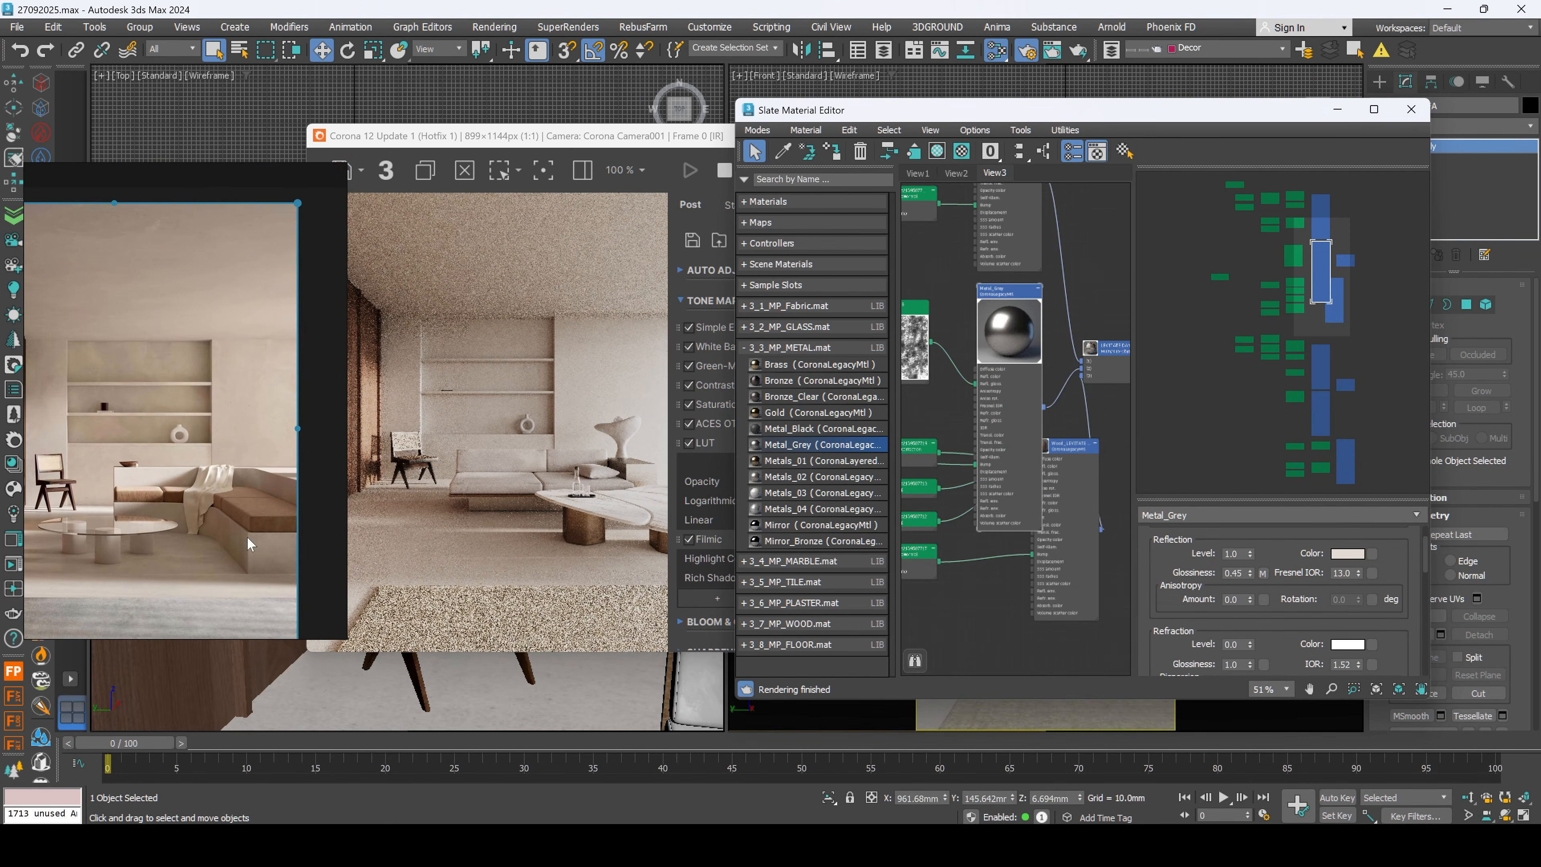
scroll(613, 519, "up", 2)
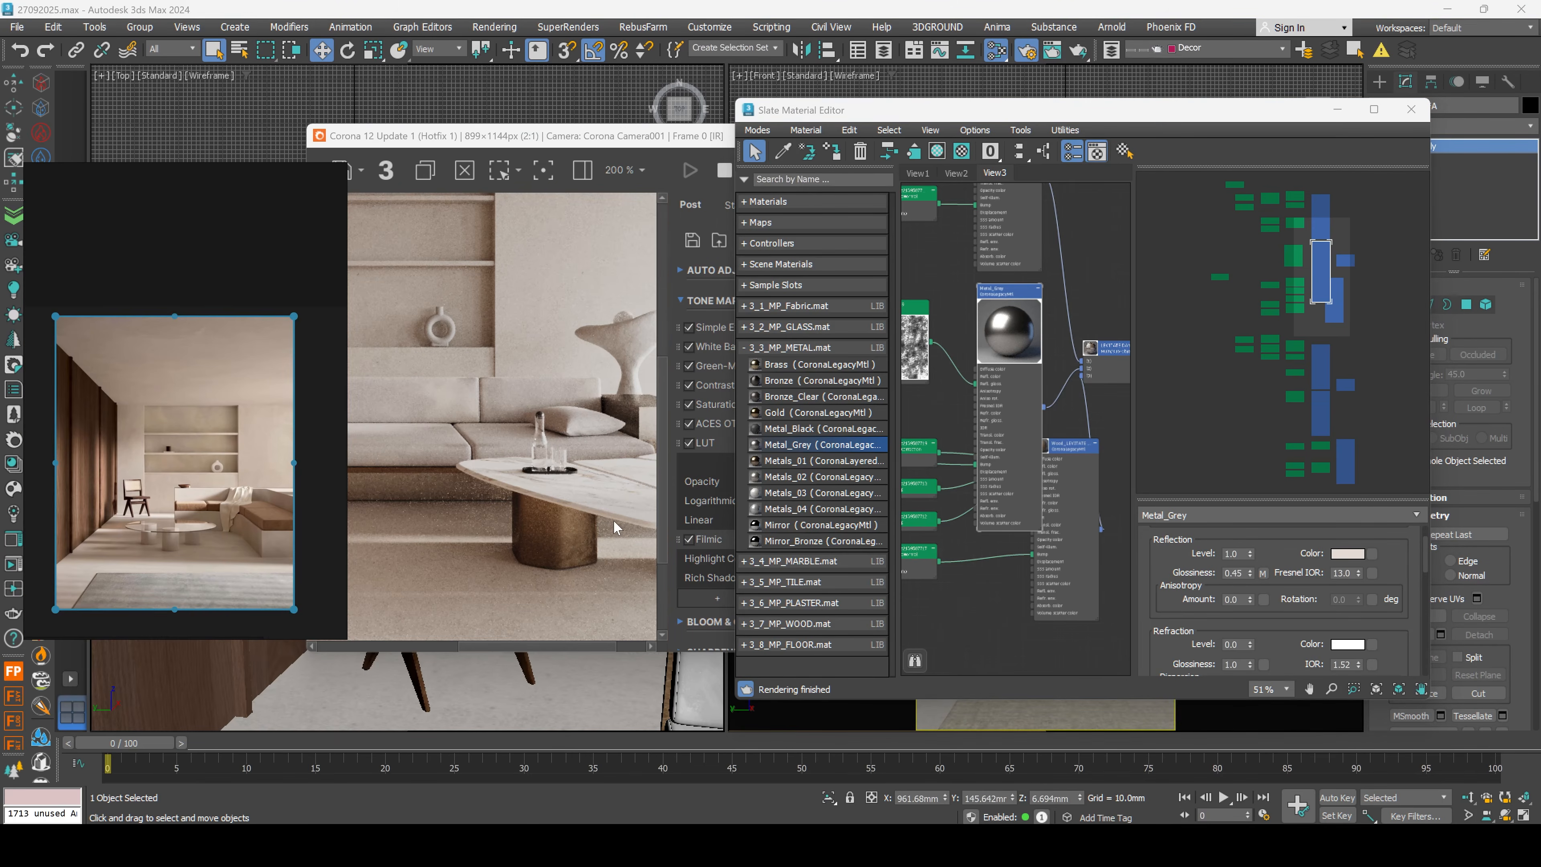
left_click(553, 536)
scroll(531, 550, "down", 1)
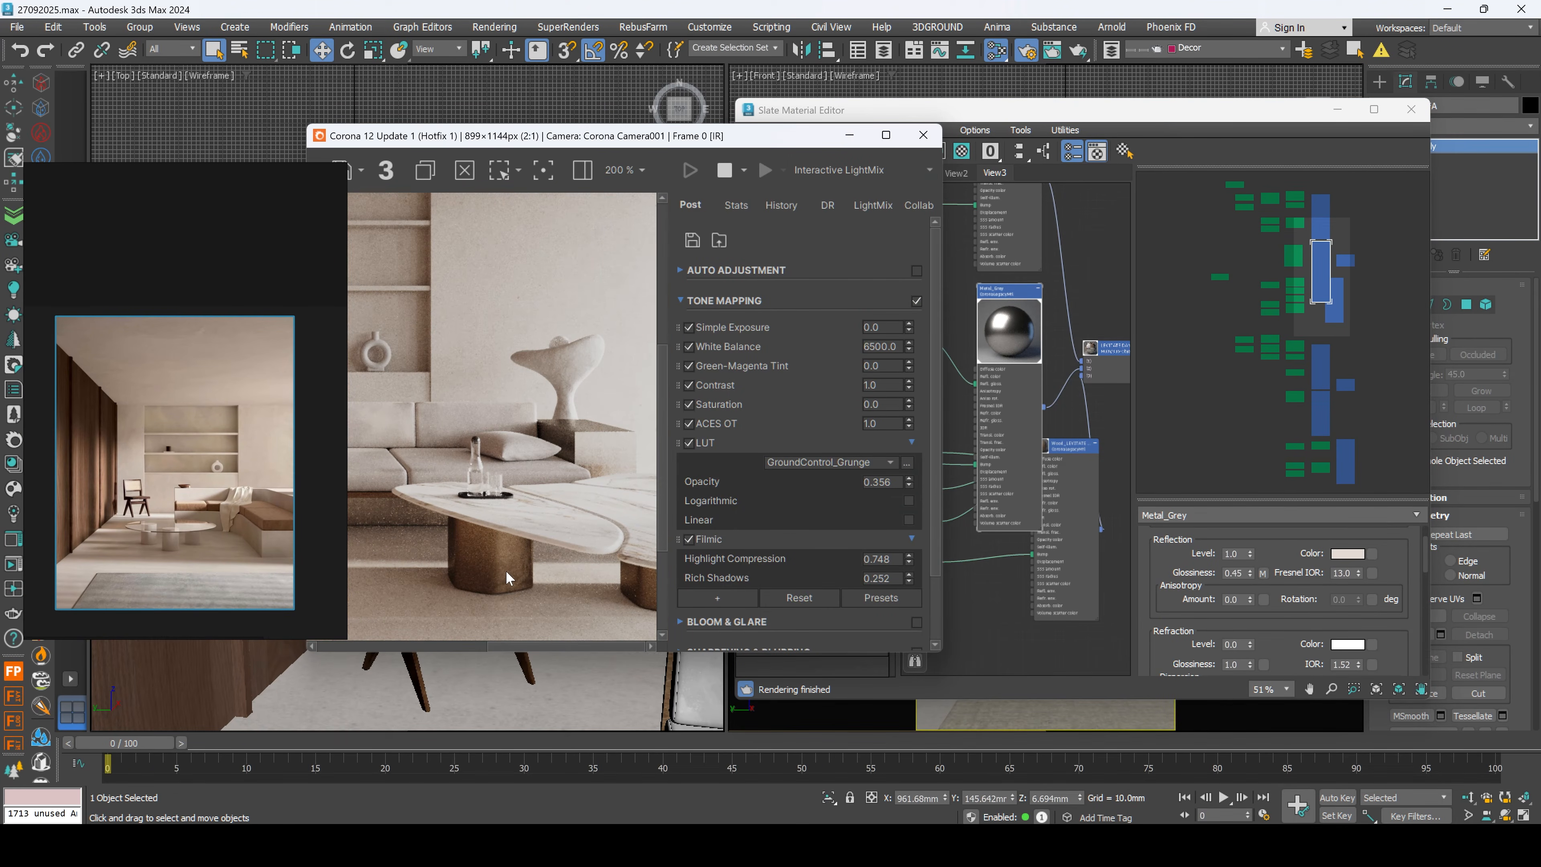
scroll(508, 575, "down", 2)
scroll(509, 574, "up", 1)
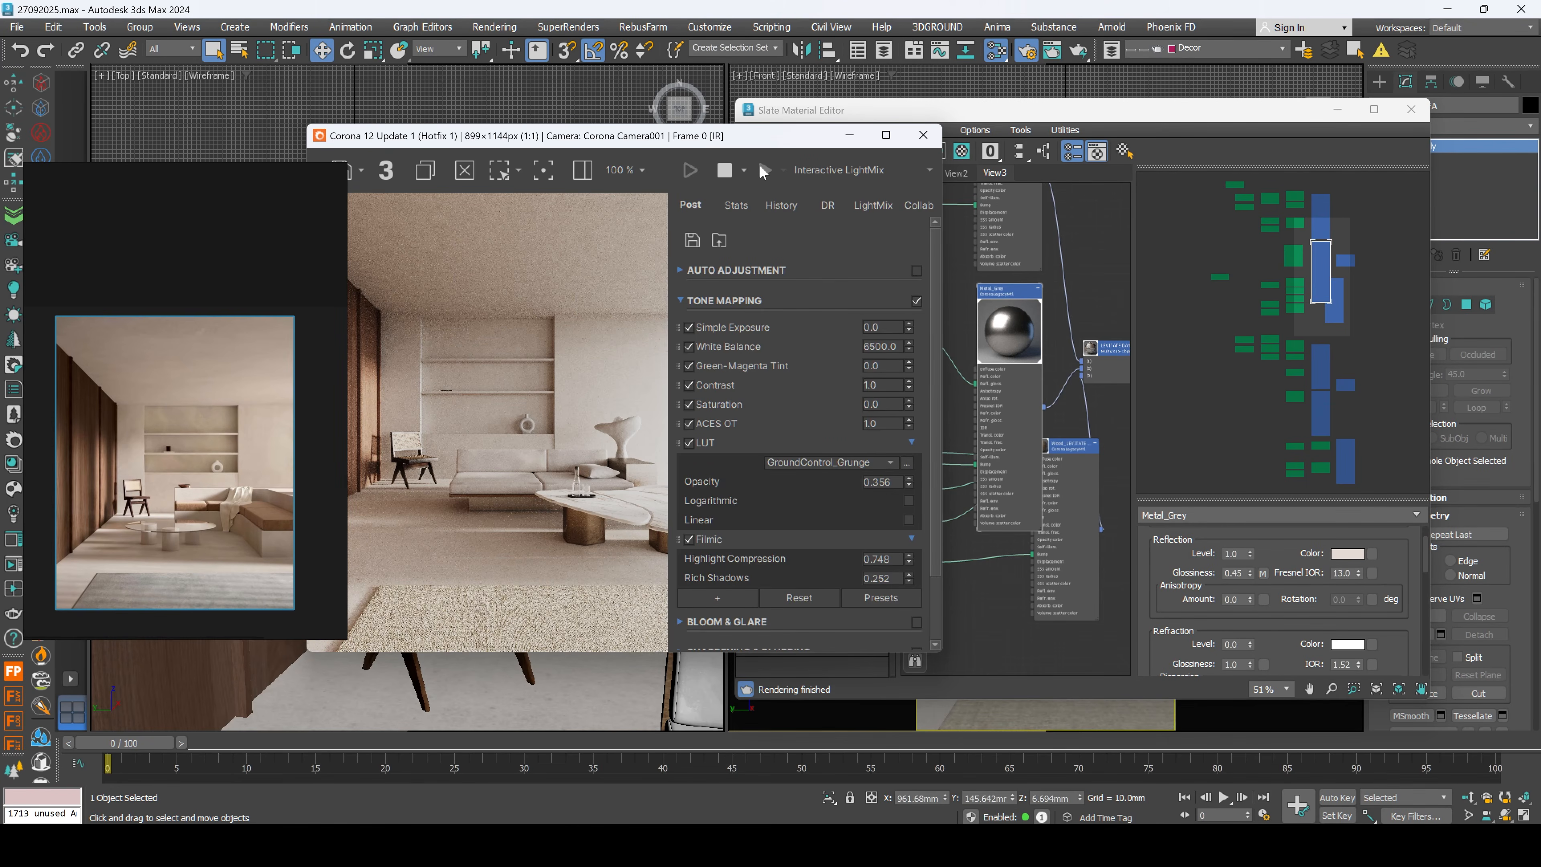
Step: Select the coffee table, shift it within the seating area and rotate it to -120 degrees about Z
left_click(1339, 122)
left_click(1337, 111)
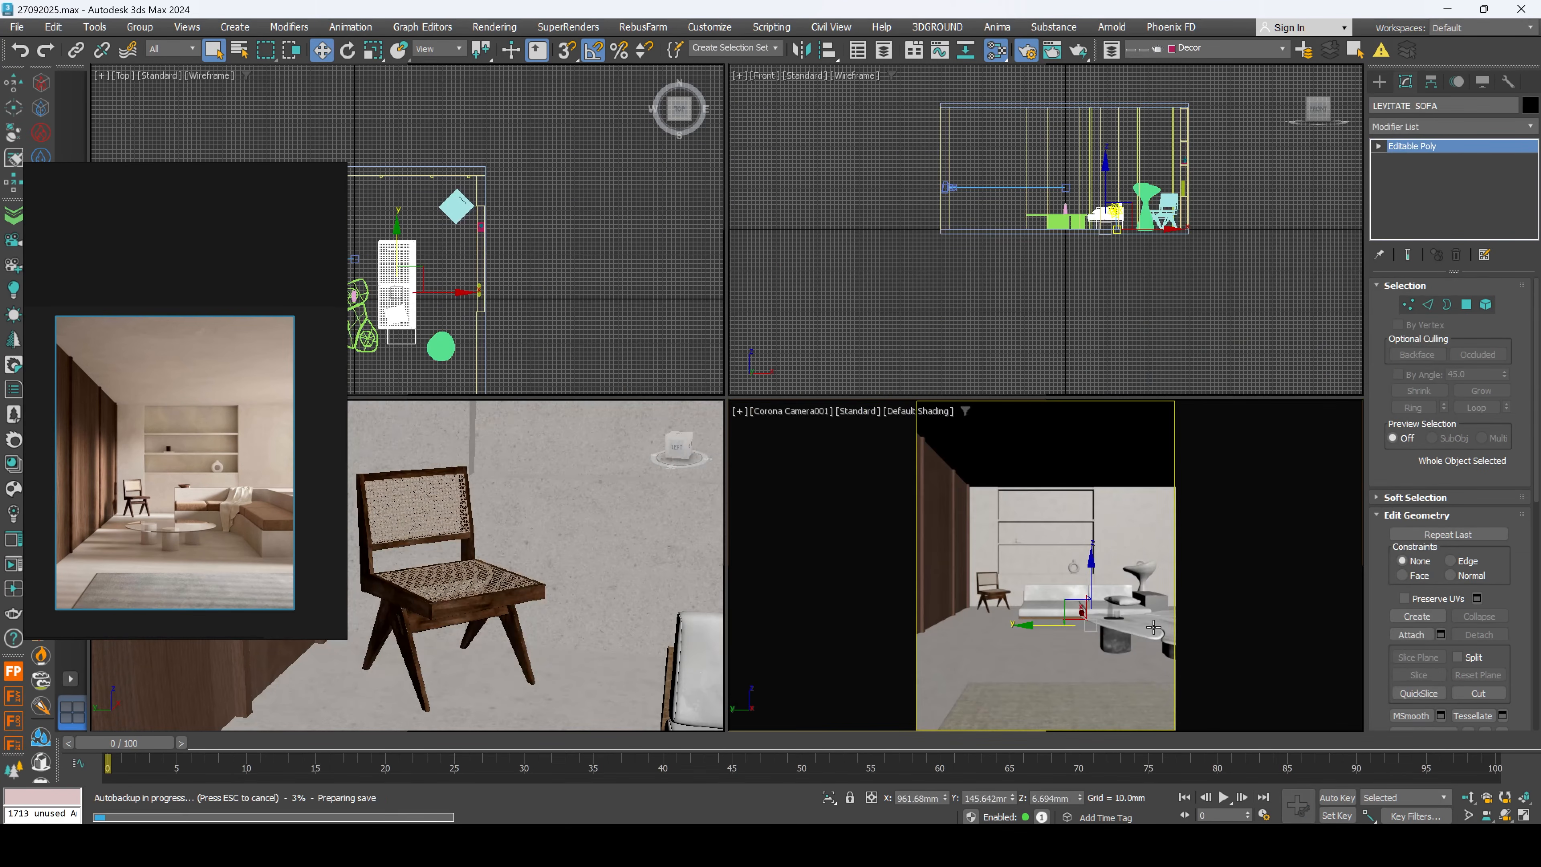
left_click(1152, 629)
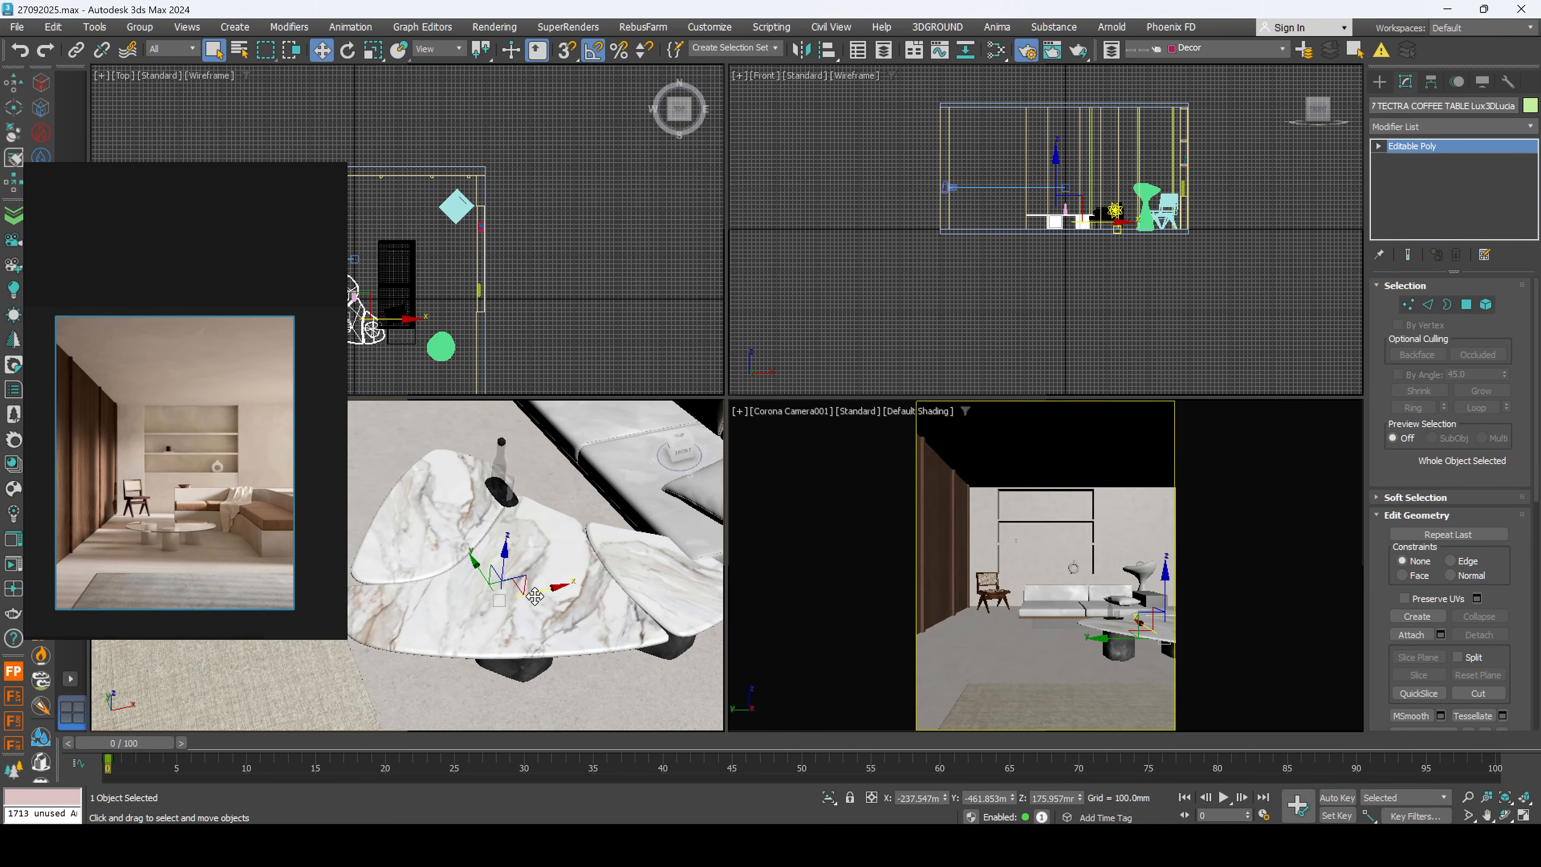
left_click_drag(537, 595, 492, 606)
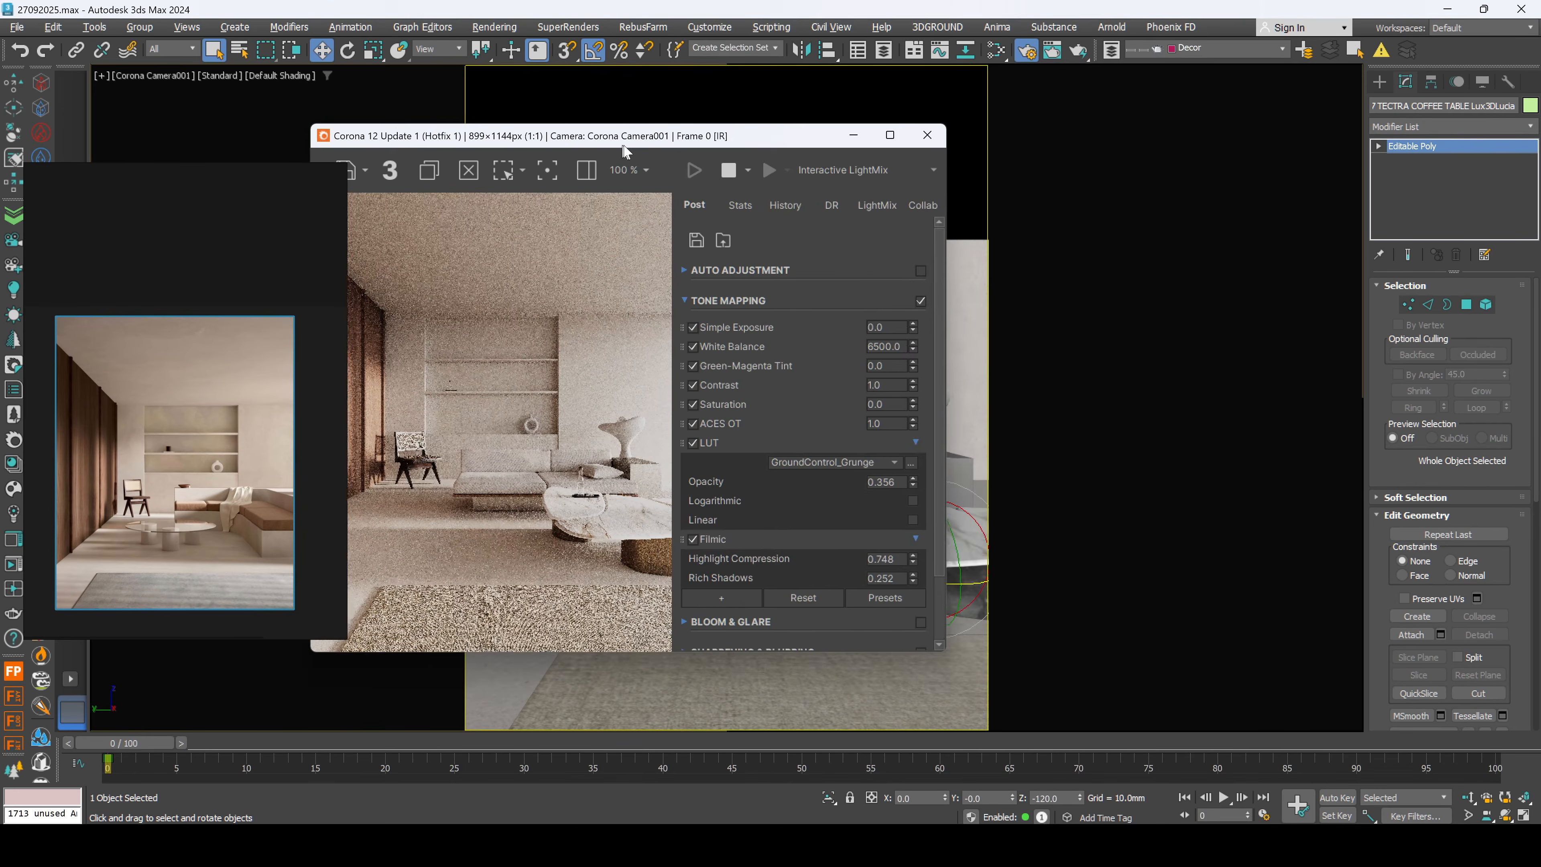
Step: In a perspective view, nudge Corona Sun001 slightly along X and scale the coffee table uniformly to about 85.9 percent
mouse_move(752, 159)
left_mouse_down()
mouse_move(711, 141)
mouse_move(1323, 161)
left_mouse_up()
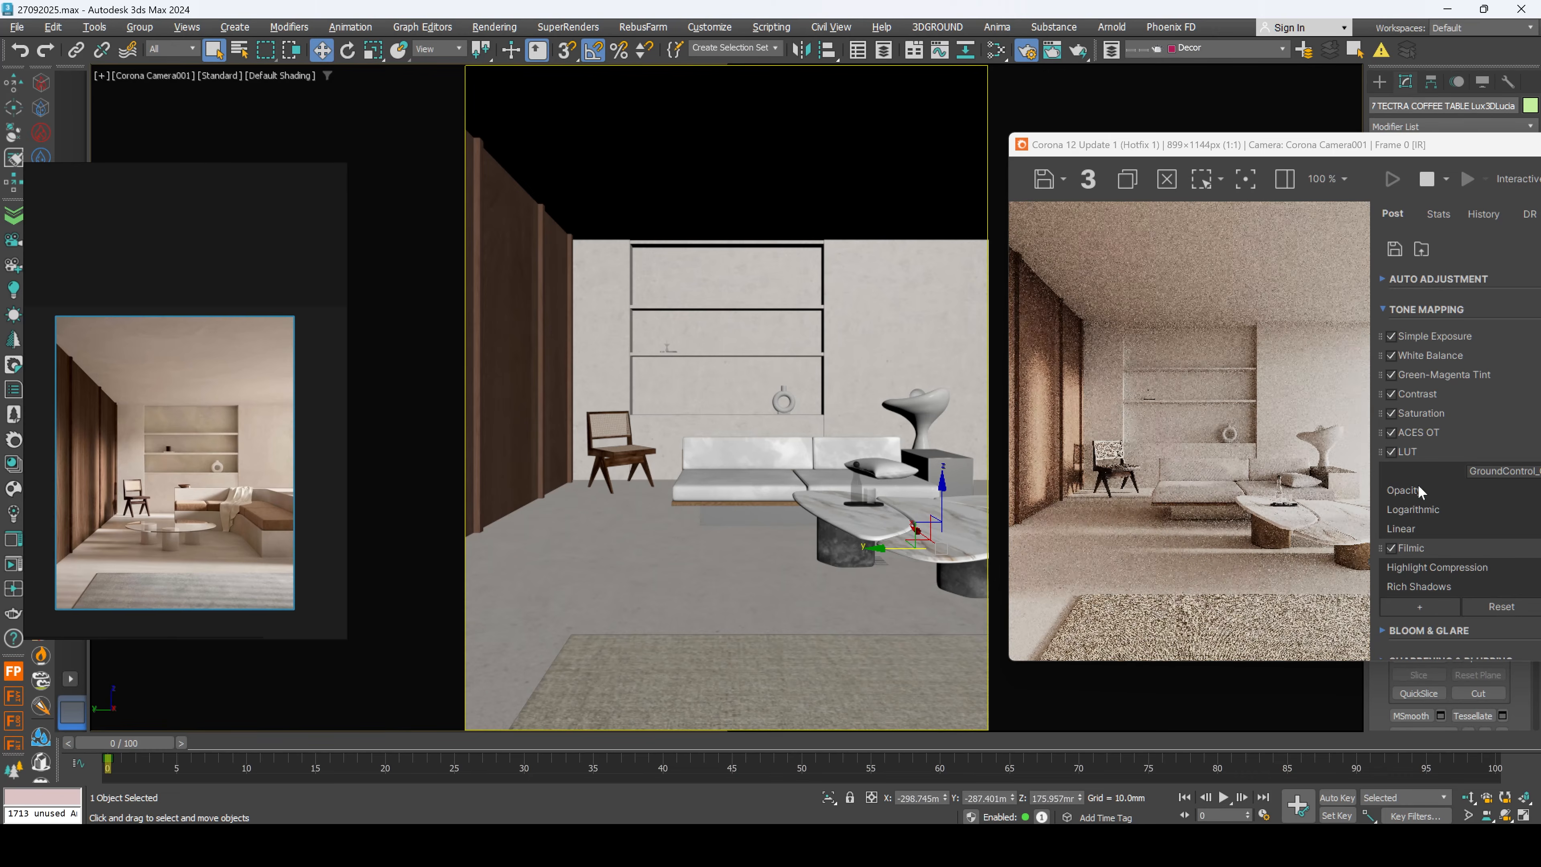
key("p")
scroll(812, 538, "up", 3)
scroll(798, 589, "down", 5)
middle_click_drag(798, 589, 833, 564)
left_click(956, 615)
left_click(928, 613)
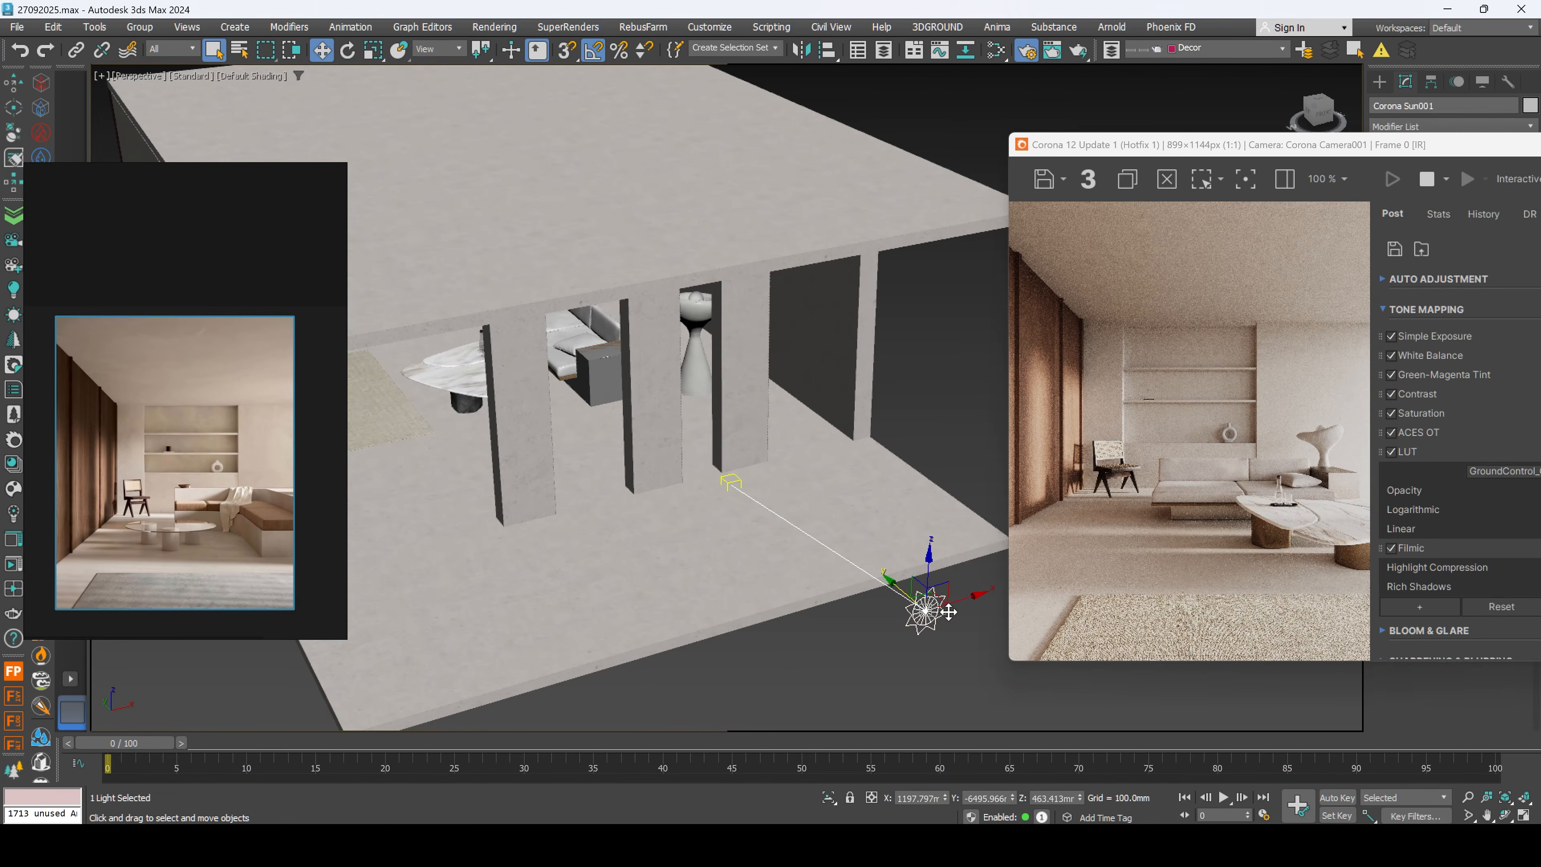
left_click_drag(962, 601, 954, 605)
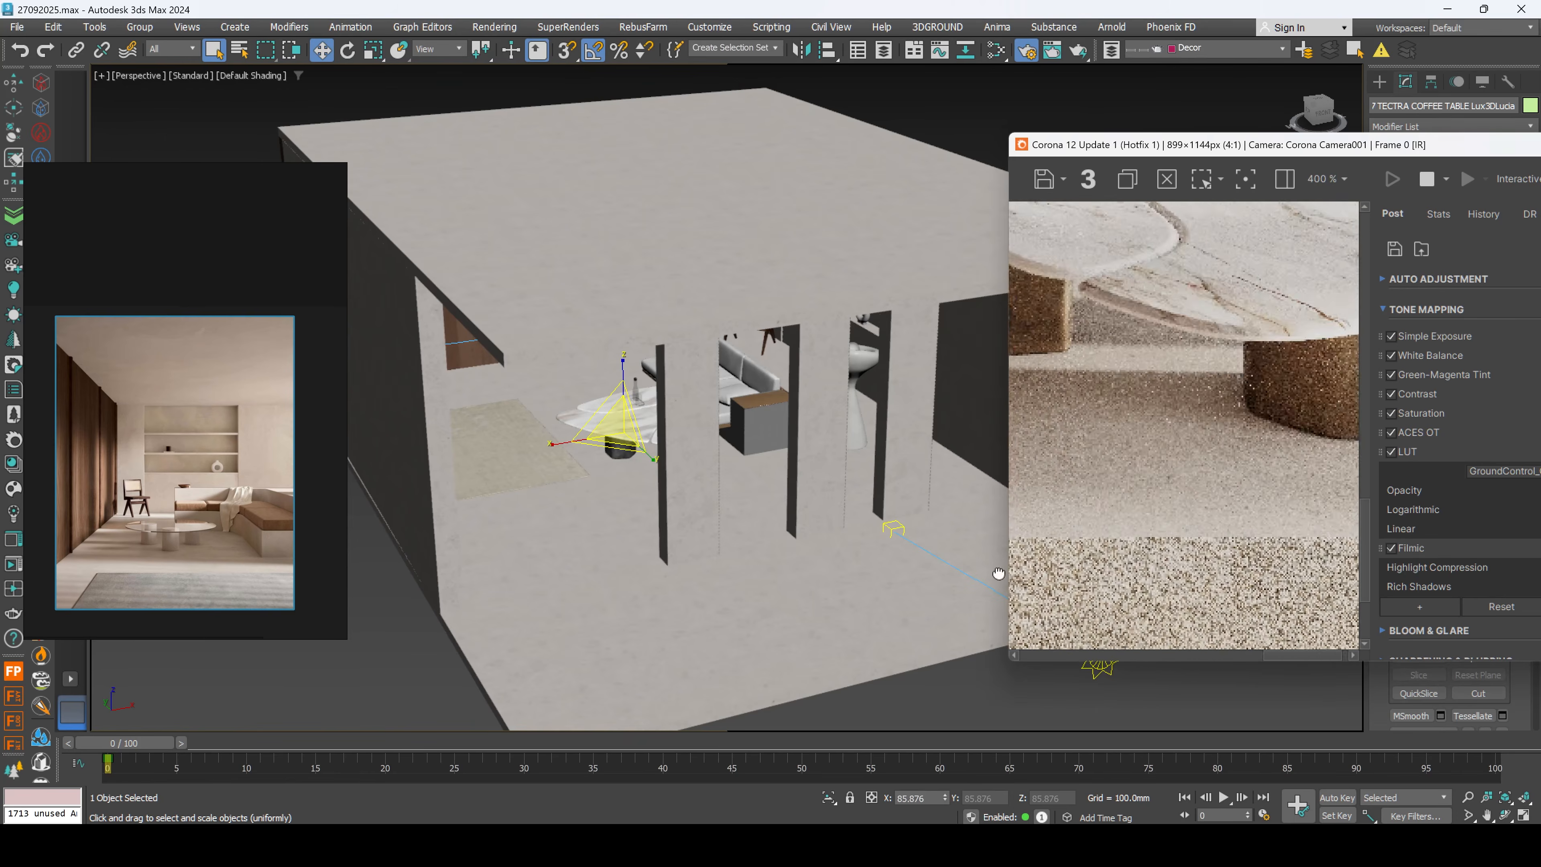
Step: Scale the coffee table to 87 percent along X and move it slightly to match the reference layout
scroll(1317, 540, "down", 3)
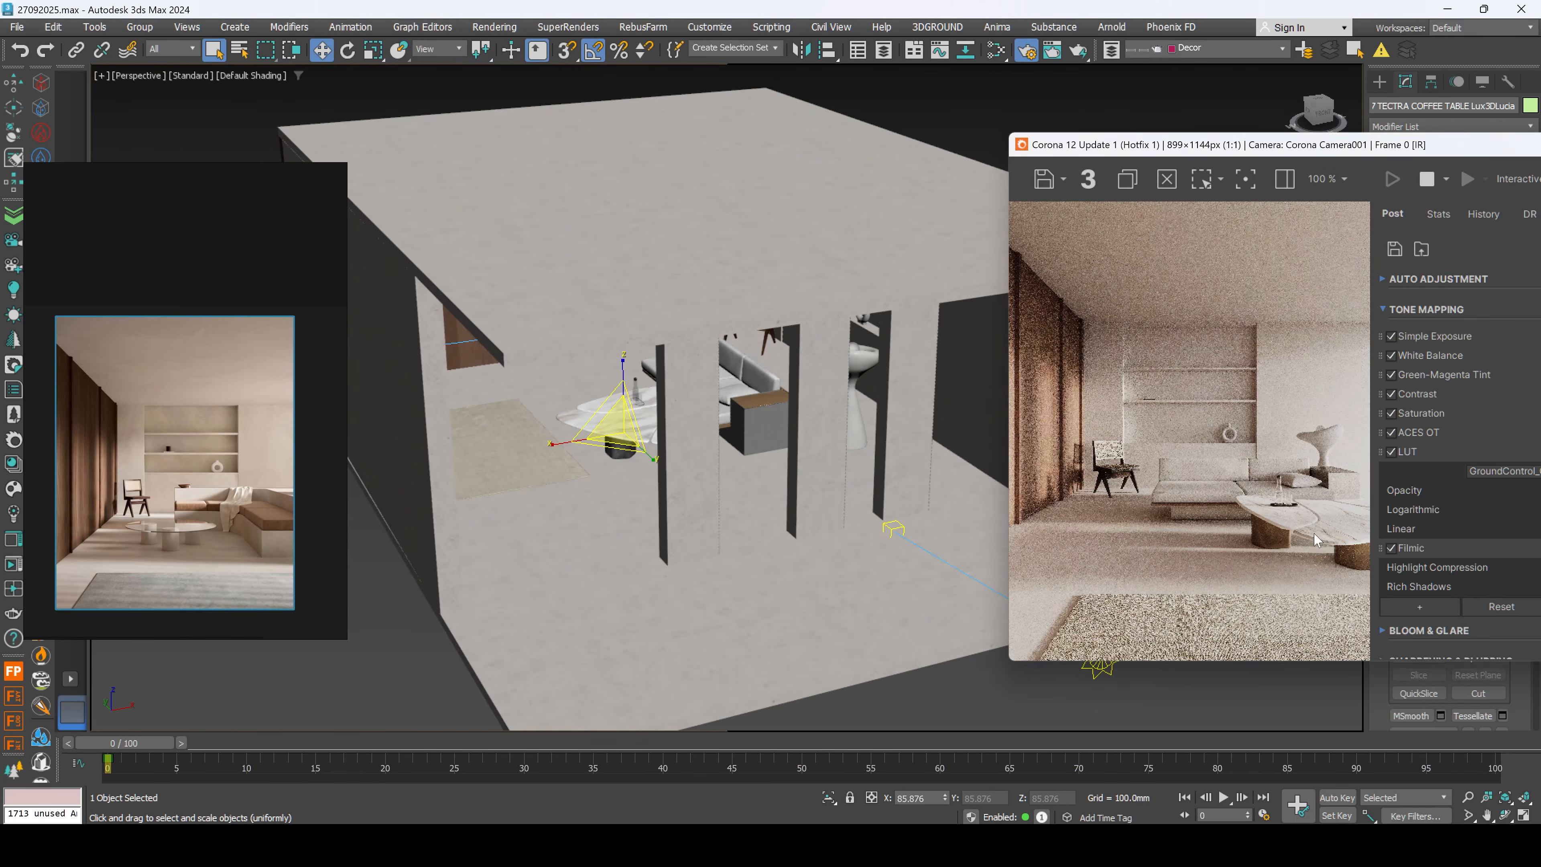
scroll(237, 574, "up", 3)
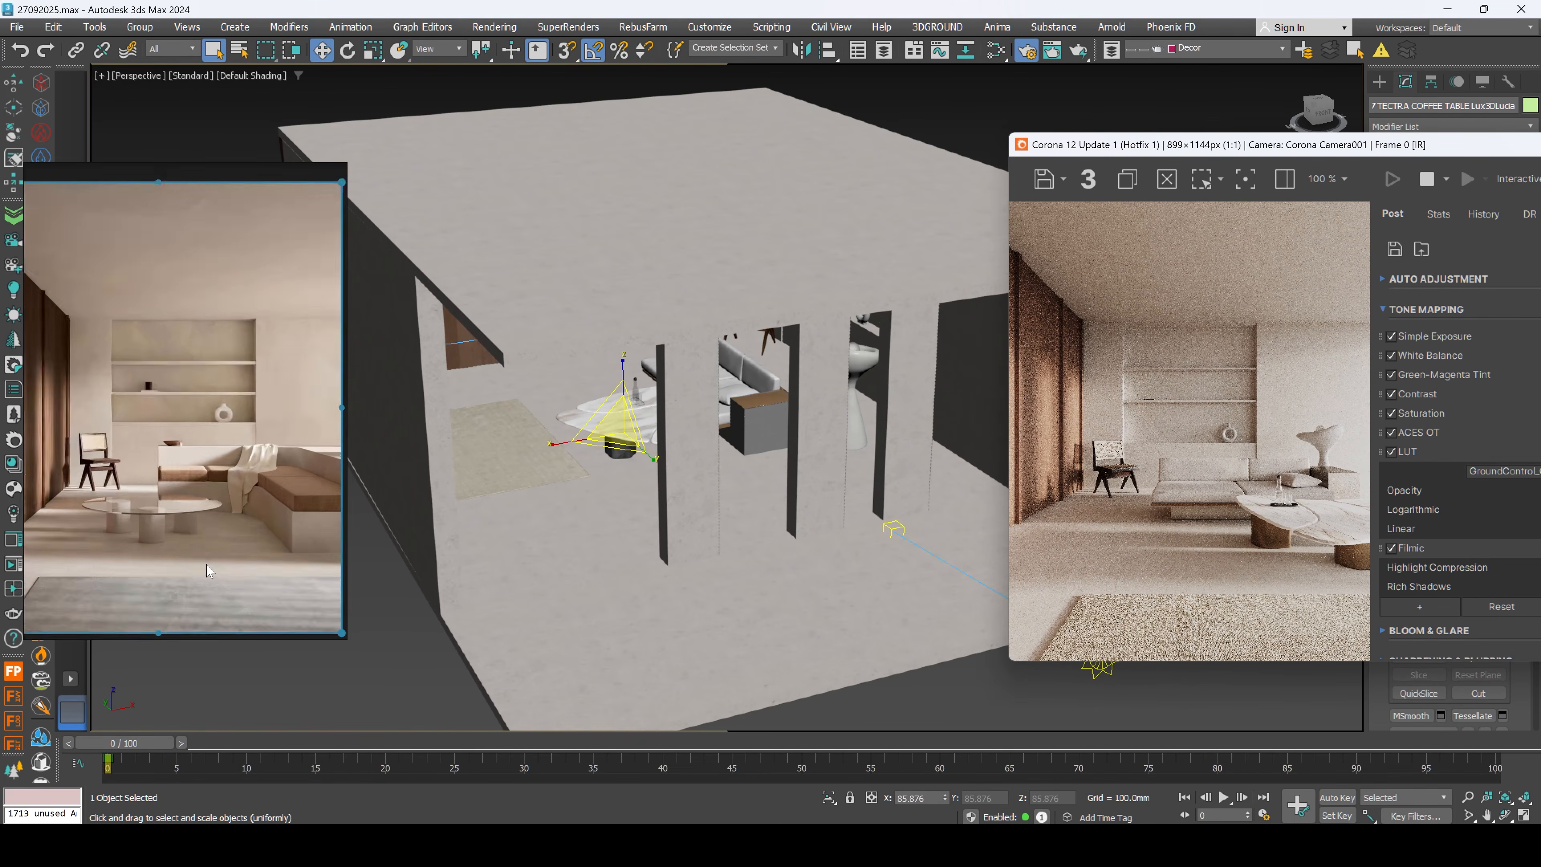
scroll(1299, 548, "down", 1)
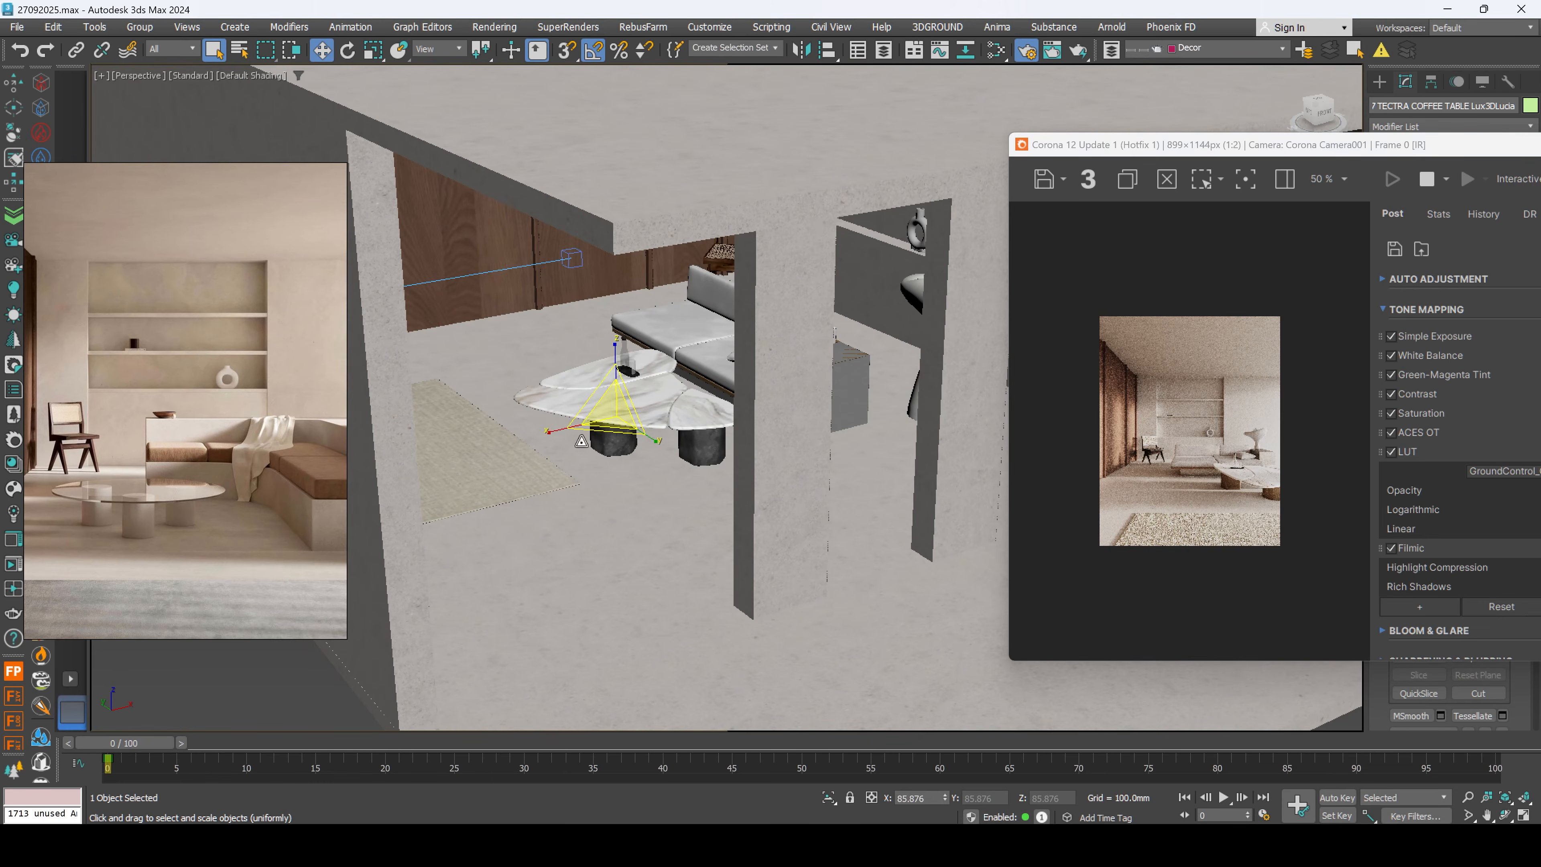
left_click_drag(545, 434, 557, 429)
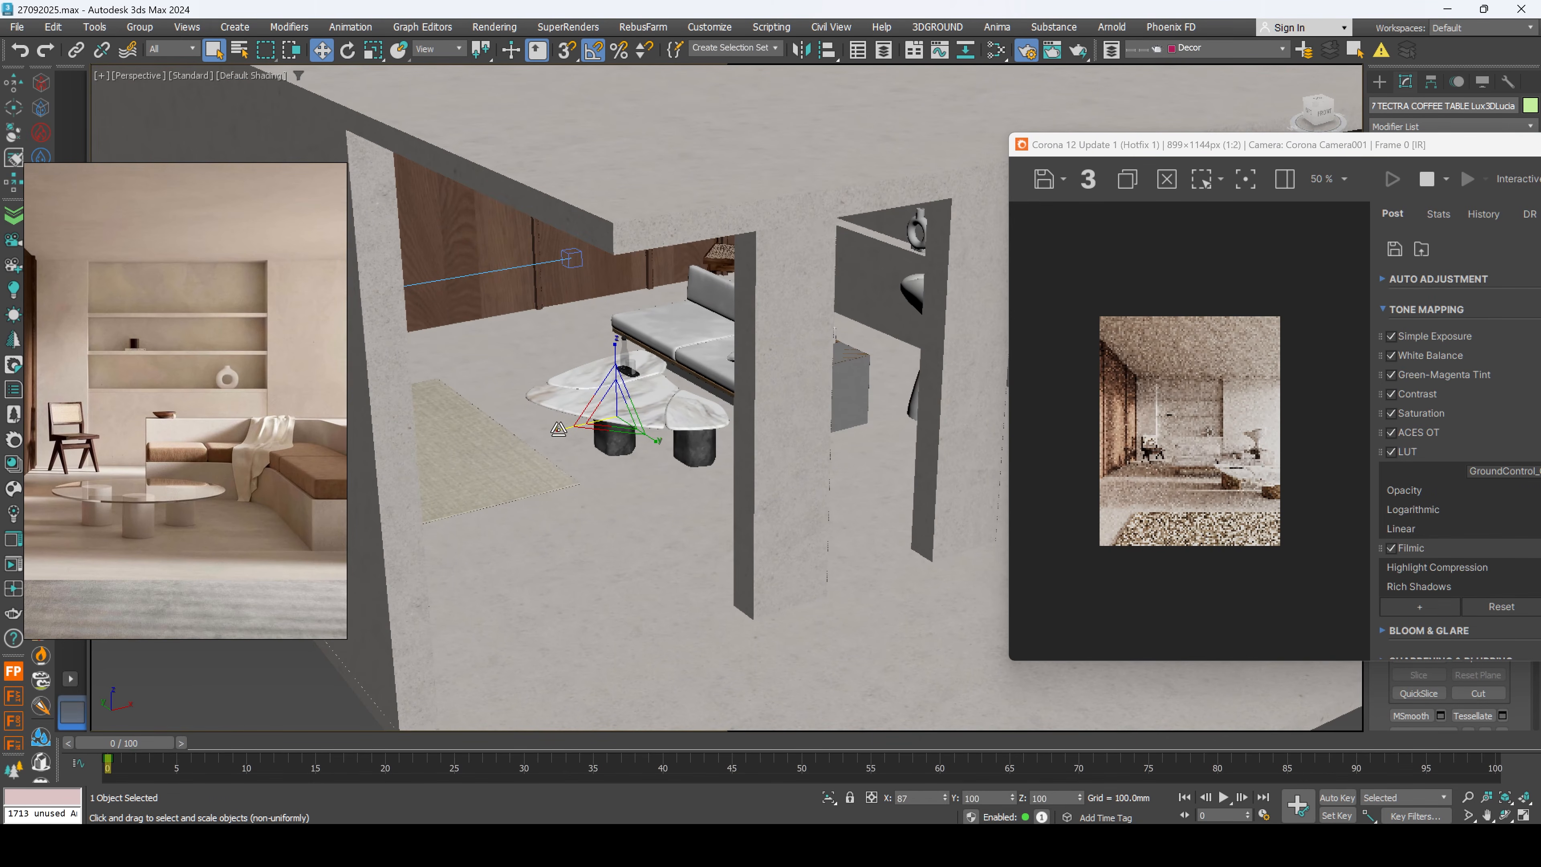
key("w")
mouse_move(650, 411)
left_mouse_down()
mouse_move(687, 405)
mouse_move(674, 405)
left_mouse_up()
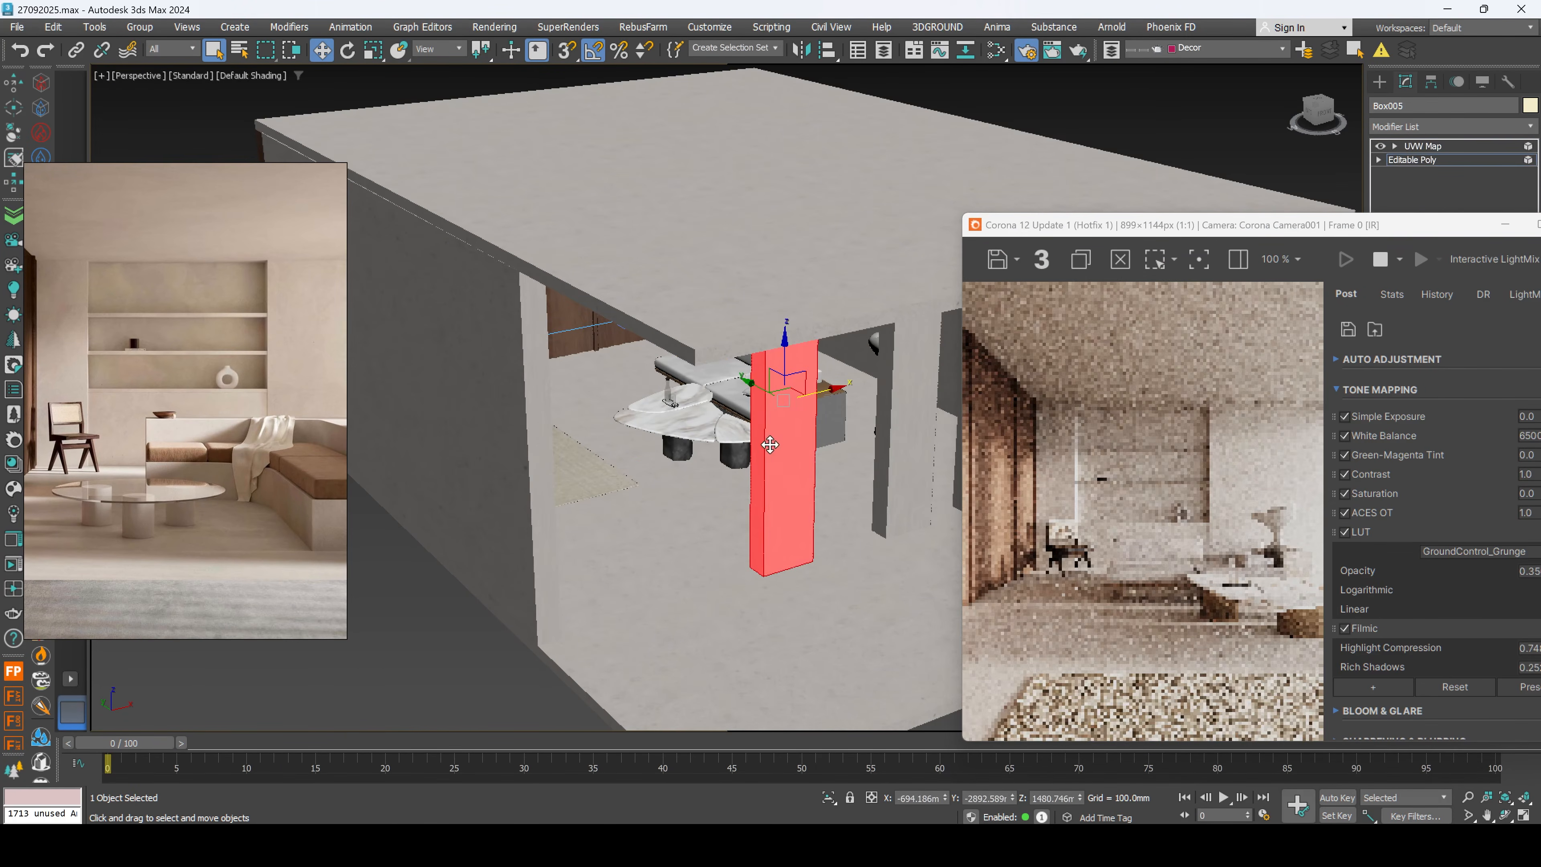
Step: Set the Corona Sun001 intensity to 1.171 in the render's LightMix
left_click(1403, 161)
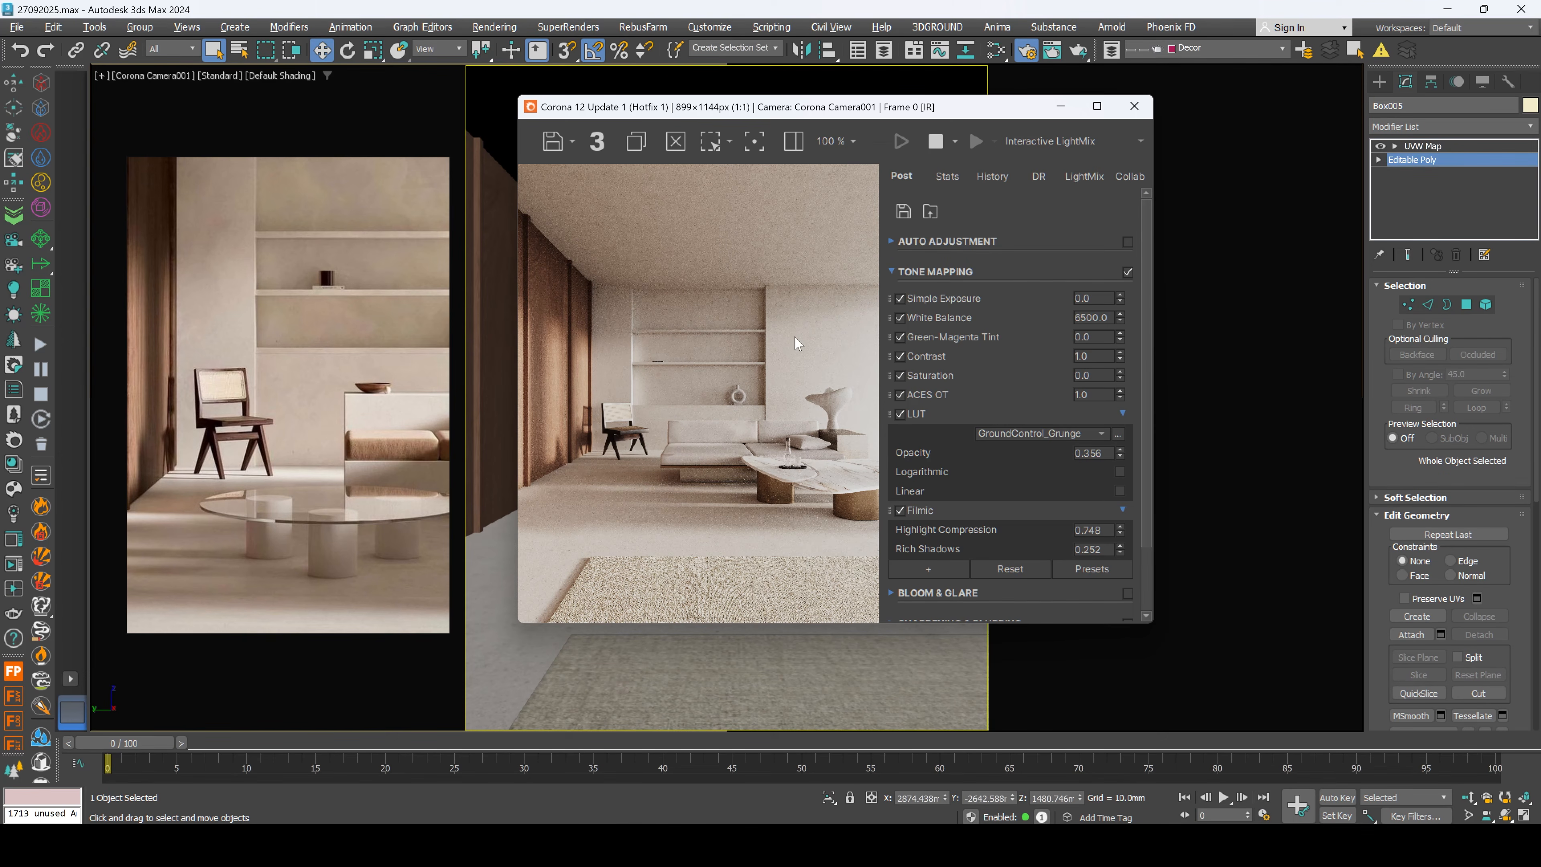
left_click(1098, 177)
left_click_drag(1133, 273, 1133, 270)
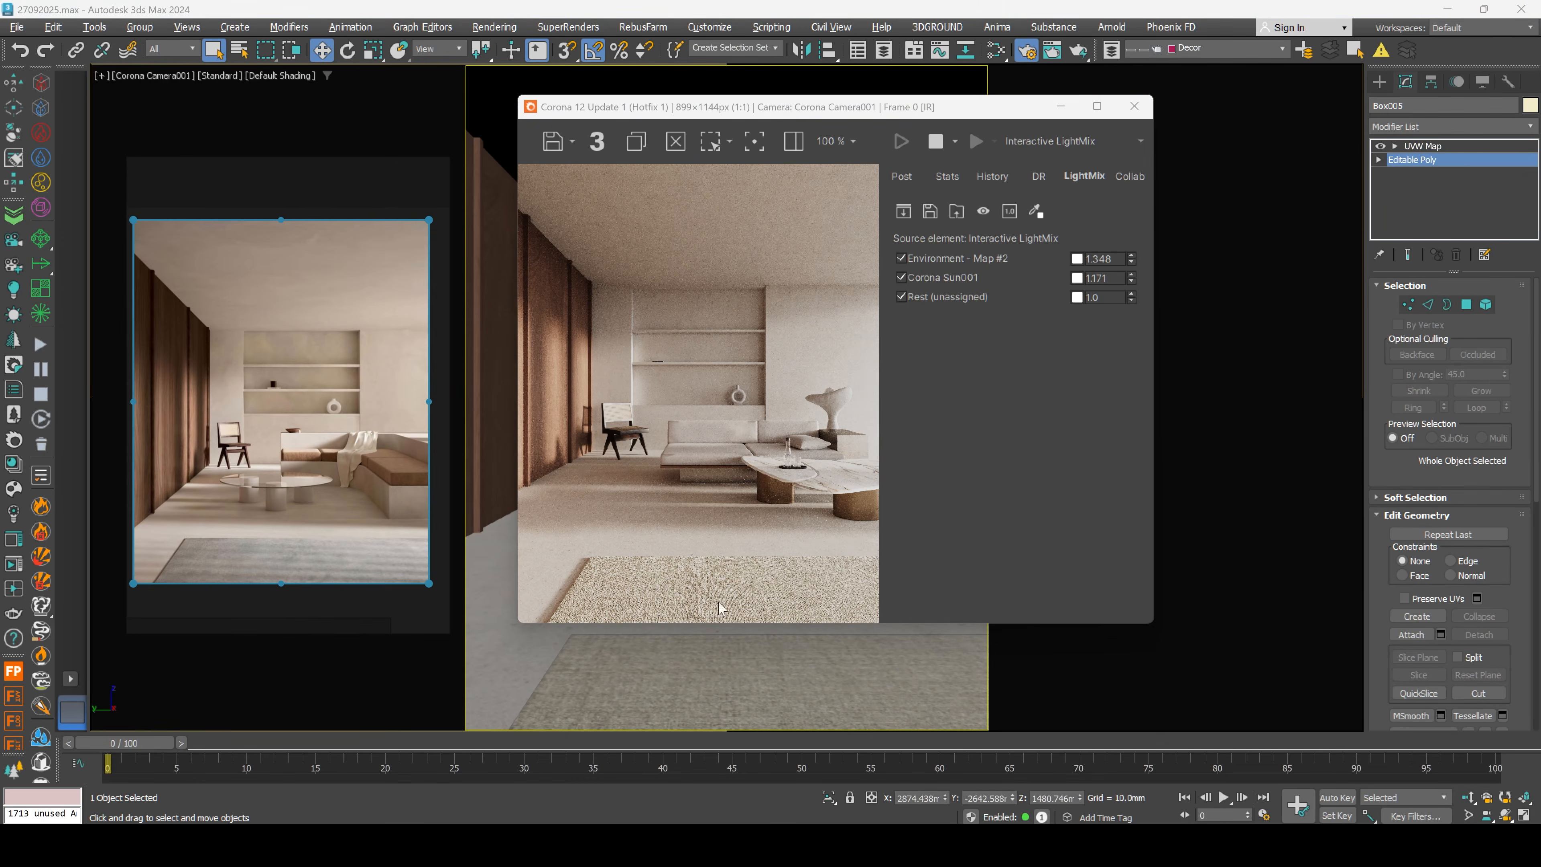
left_click_drag(719, 109, 770, 113)
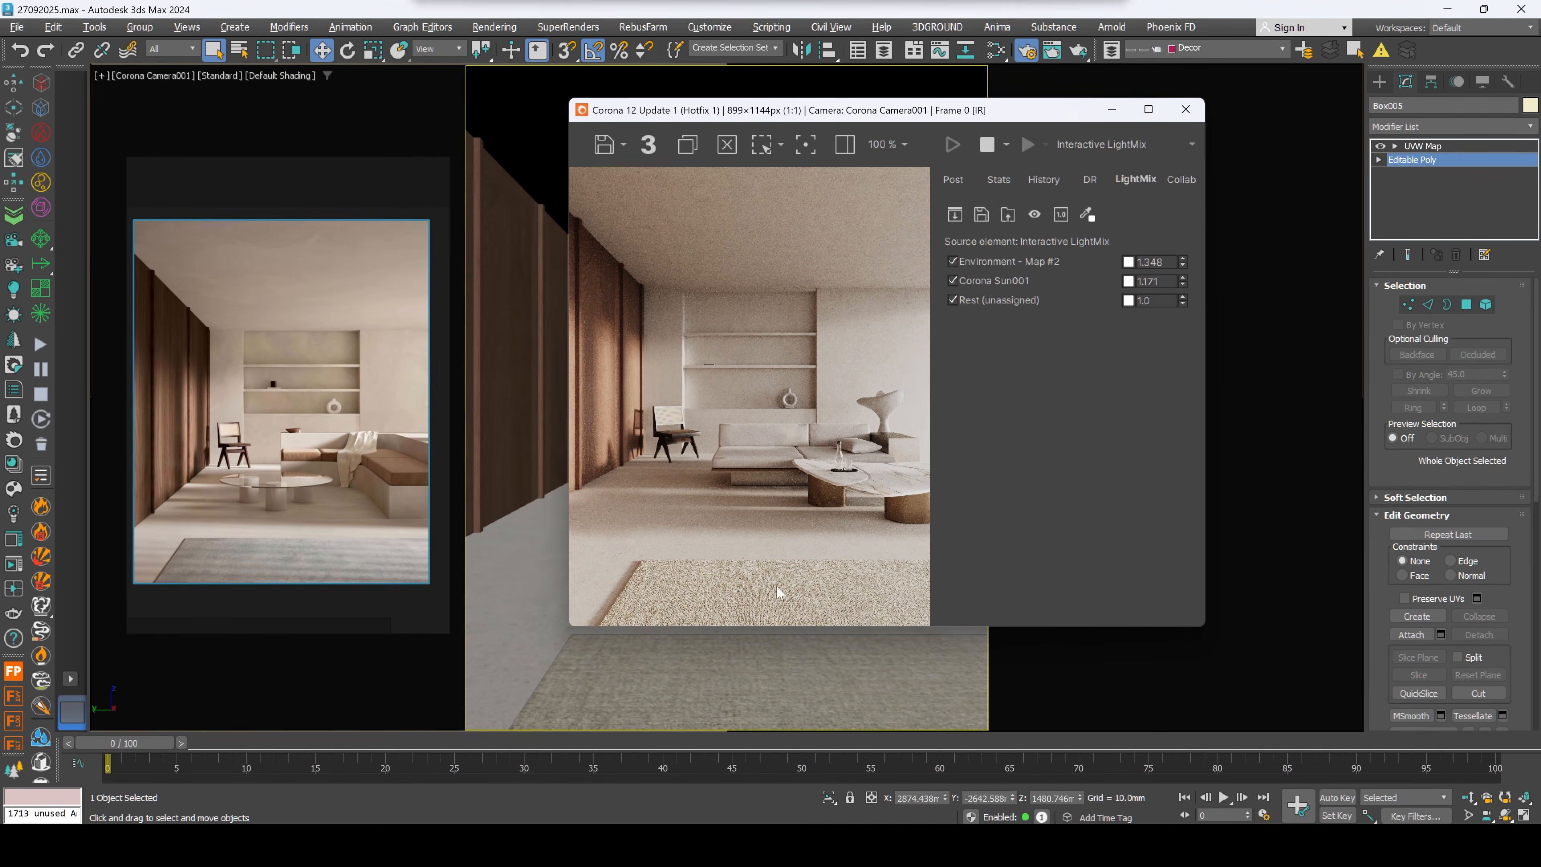
Step: Select the rug and lay out all material nodes in View3, leaving free space below the existing graphs
left_click(781, 667)
key("m")
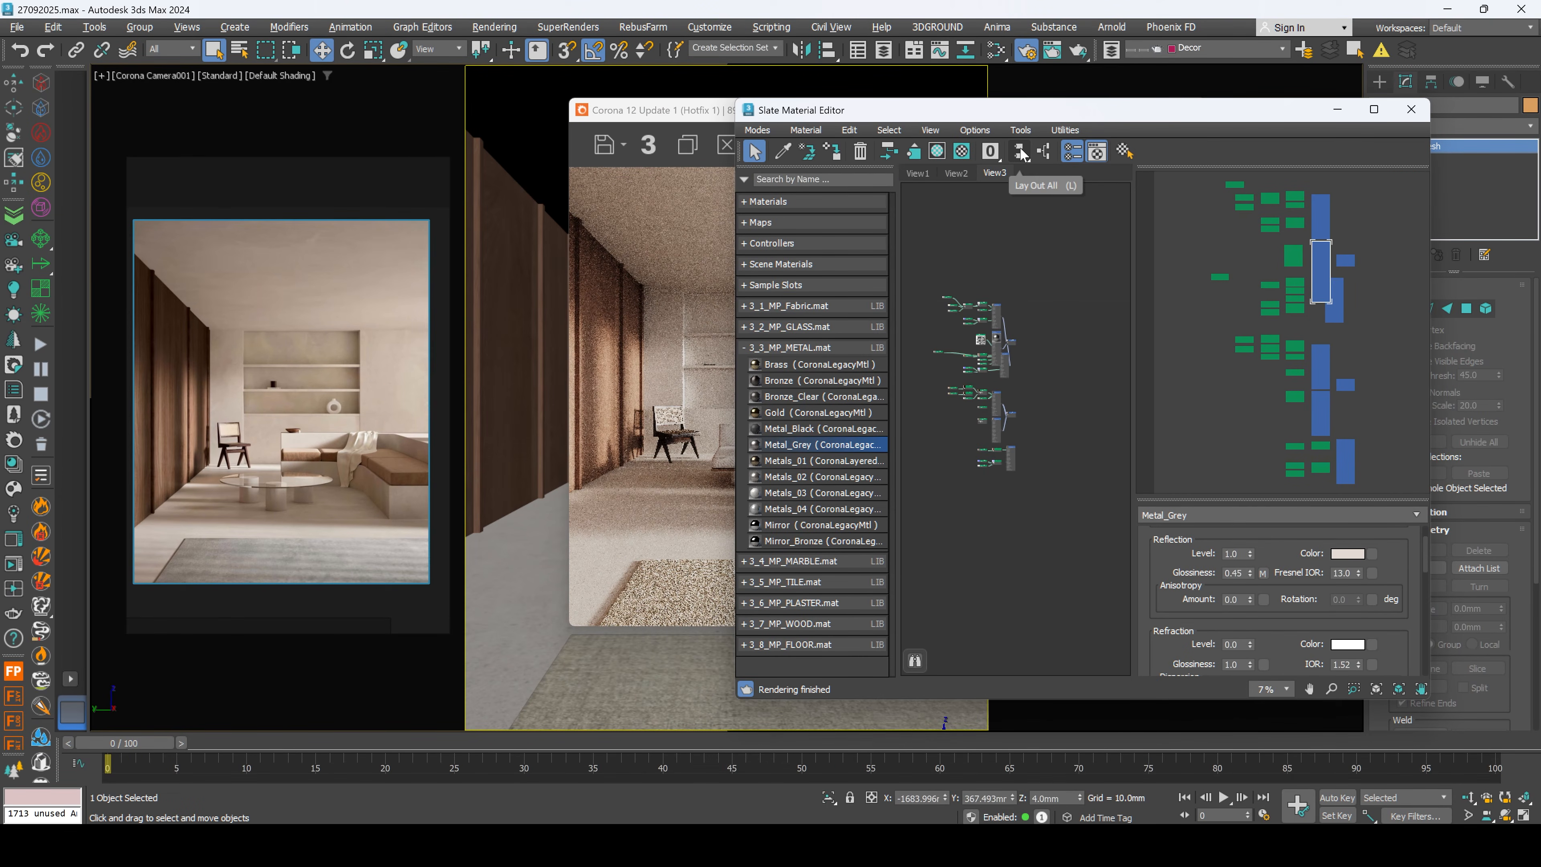
left_click(1021, 149)
scroll(1054, 389, "down", 5)
middle_click_drag(1052, 397, 1042, 384)
scroll(1042, 384, "up", 5)
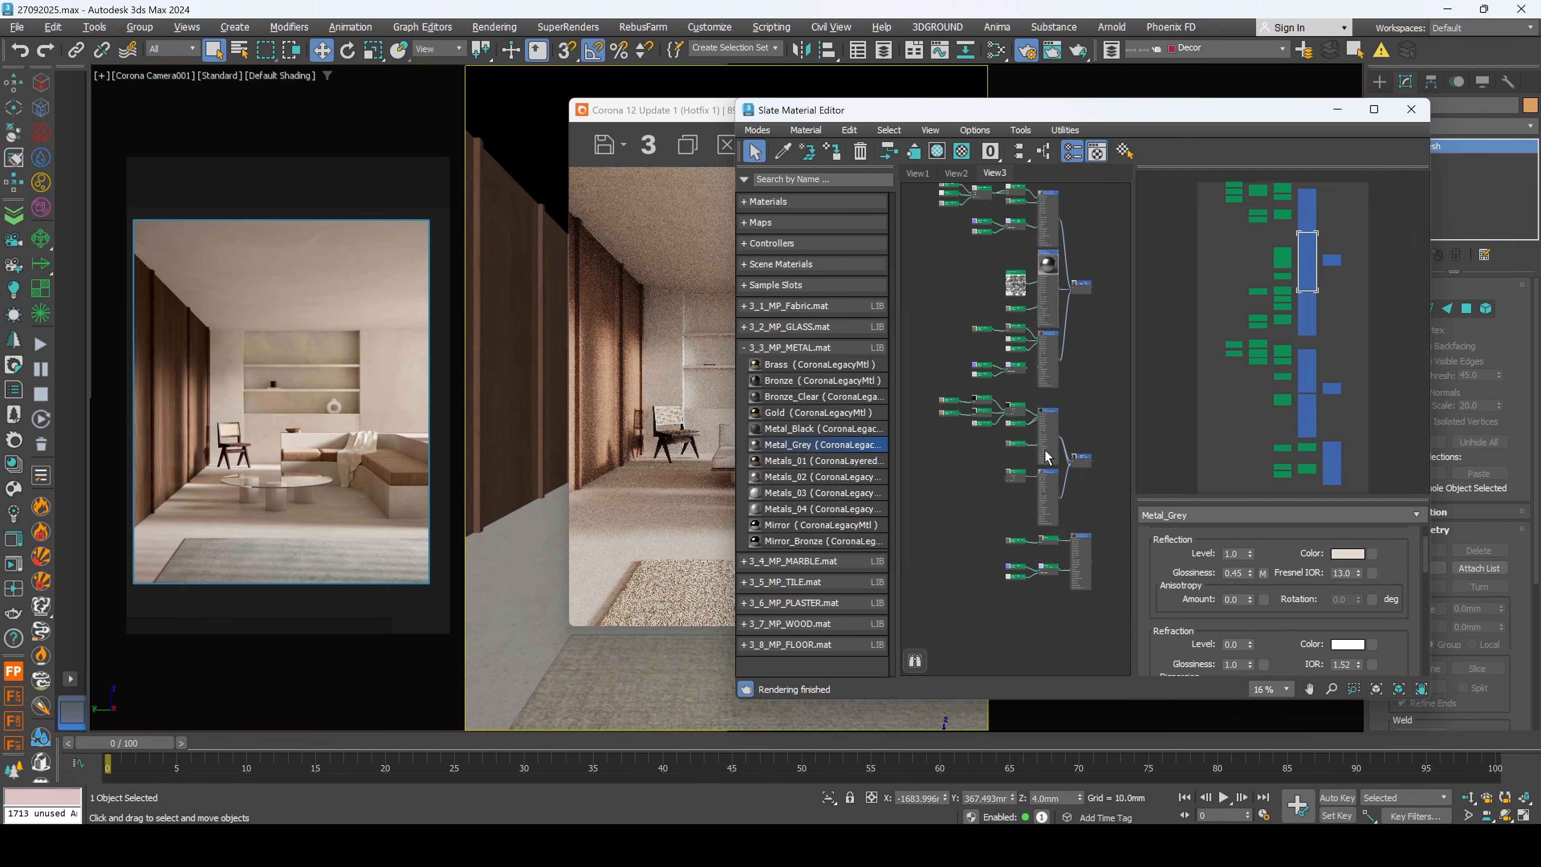
middle_click_drag(1047, 461, 1050, 373)
middle_click_drag(1056, 509, 986, 271)
Step: Sample the rug's material from the scene into the node graph
left_click(787, 149)
left_click(700, 680)
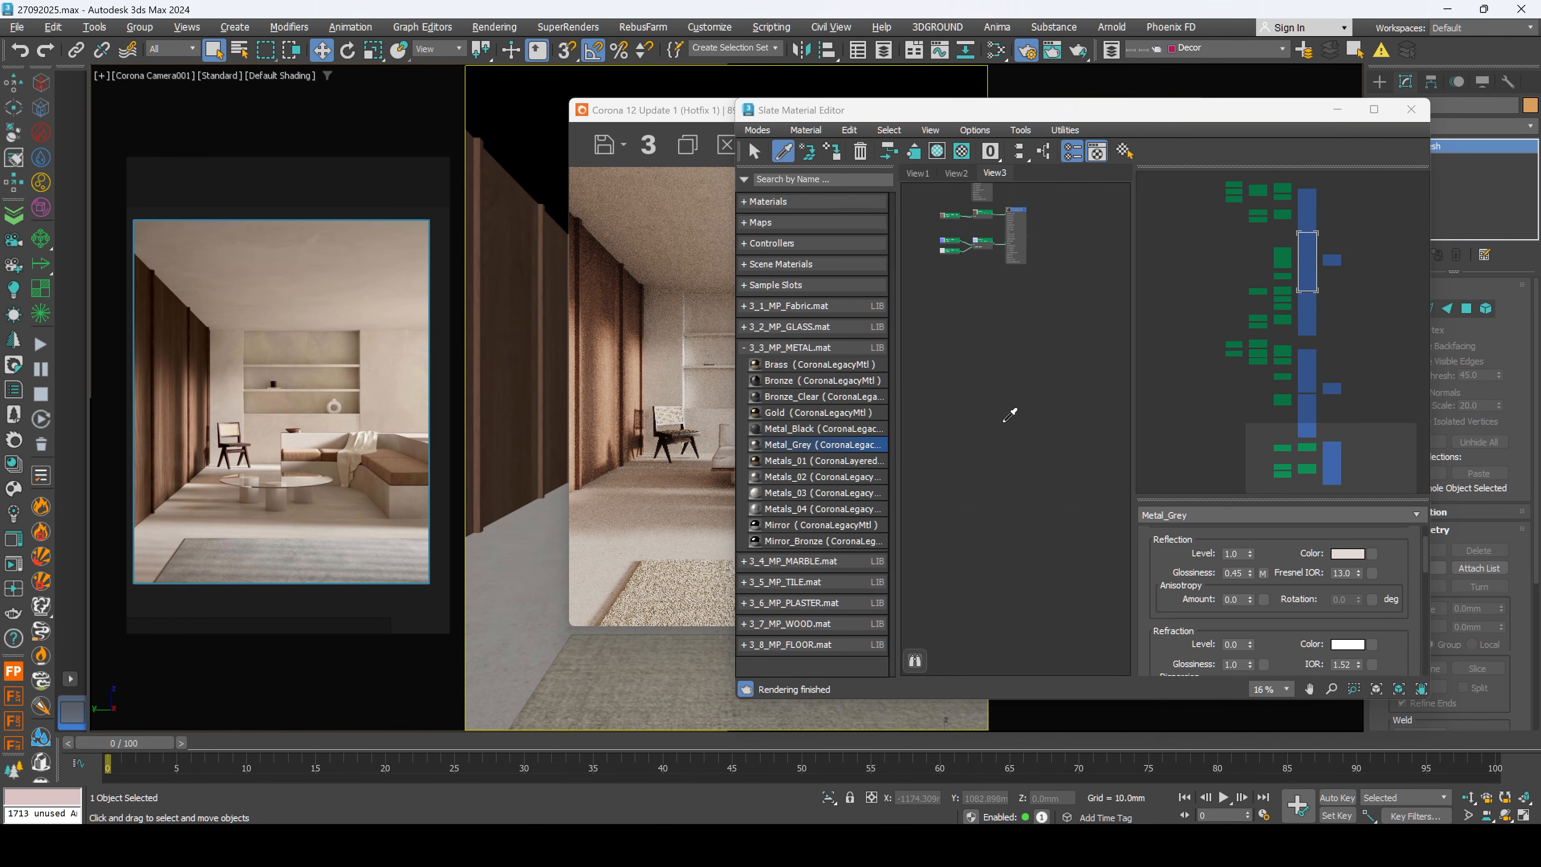
scroll(1009, 422, "up", 8)
scroll(1010, 422, "down", 3)
middle_click_drag(1051, 441, 1008, 503)
Step: Insert a ColorCorrection map between the rug's bitmap and the material's diffuse color input
left_click_drag(962, 466, 897, 467)
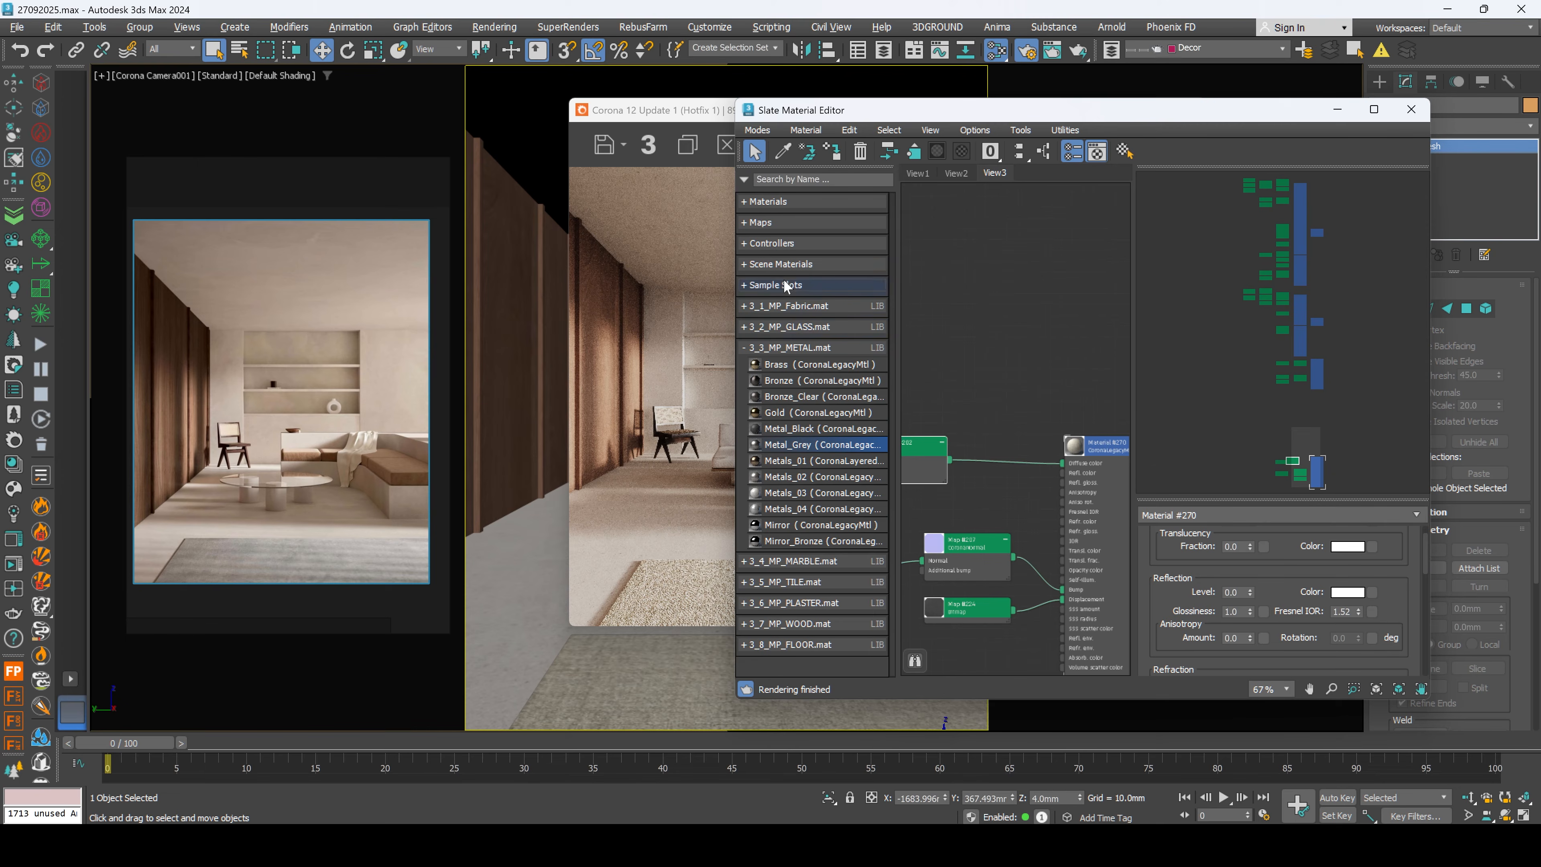
left_click(761, 223)
left_click(776, 261)
left_click_drag(806, 378, 1003, 457)
Step: Arrange the render and reference image side by side and compare the rug's color up close
left_click(665, 115)
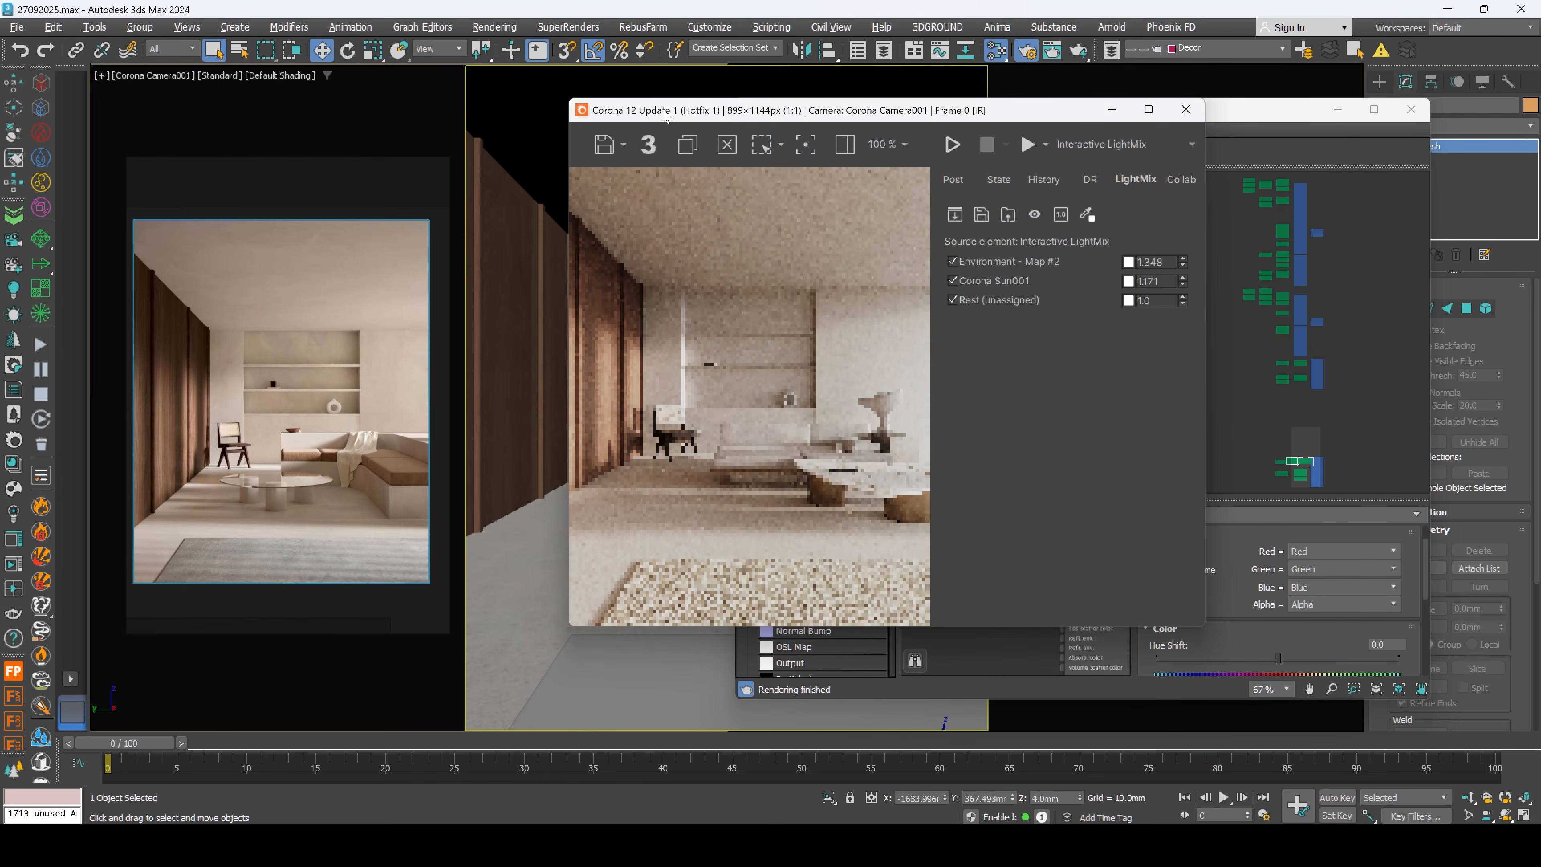
left_click_drag(1042, 123, 792, 160)
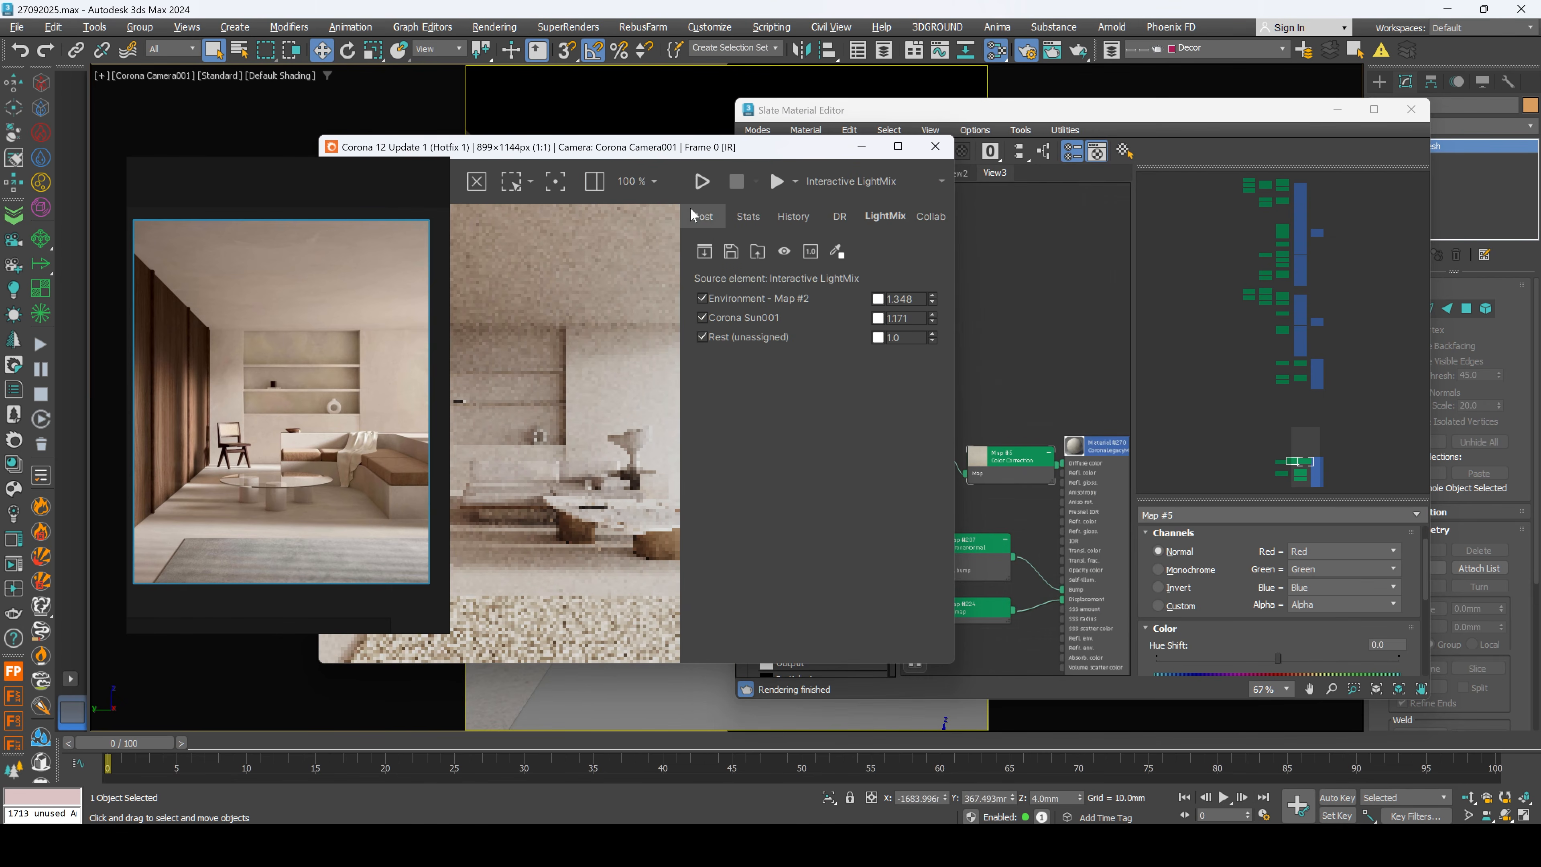
left_click_drag(610, 147, 699, 120)
left_click(1018, 466)
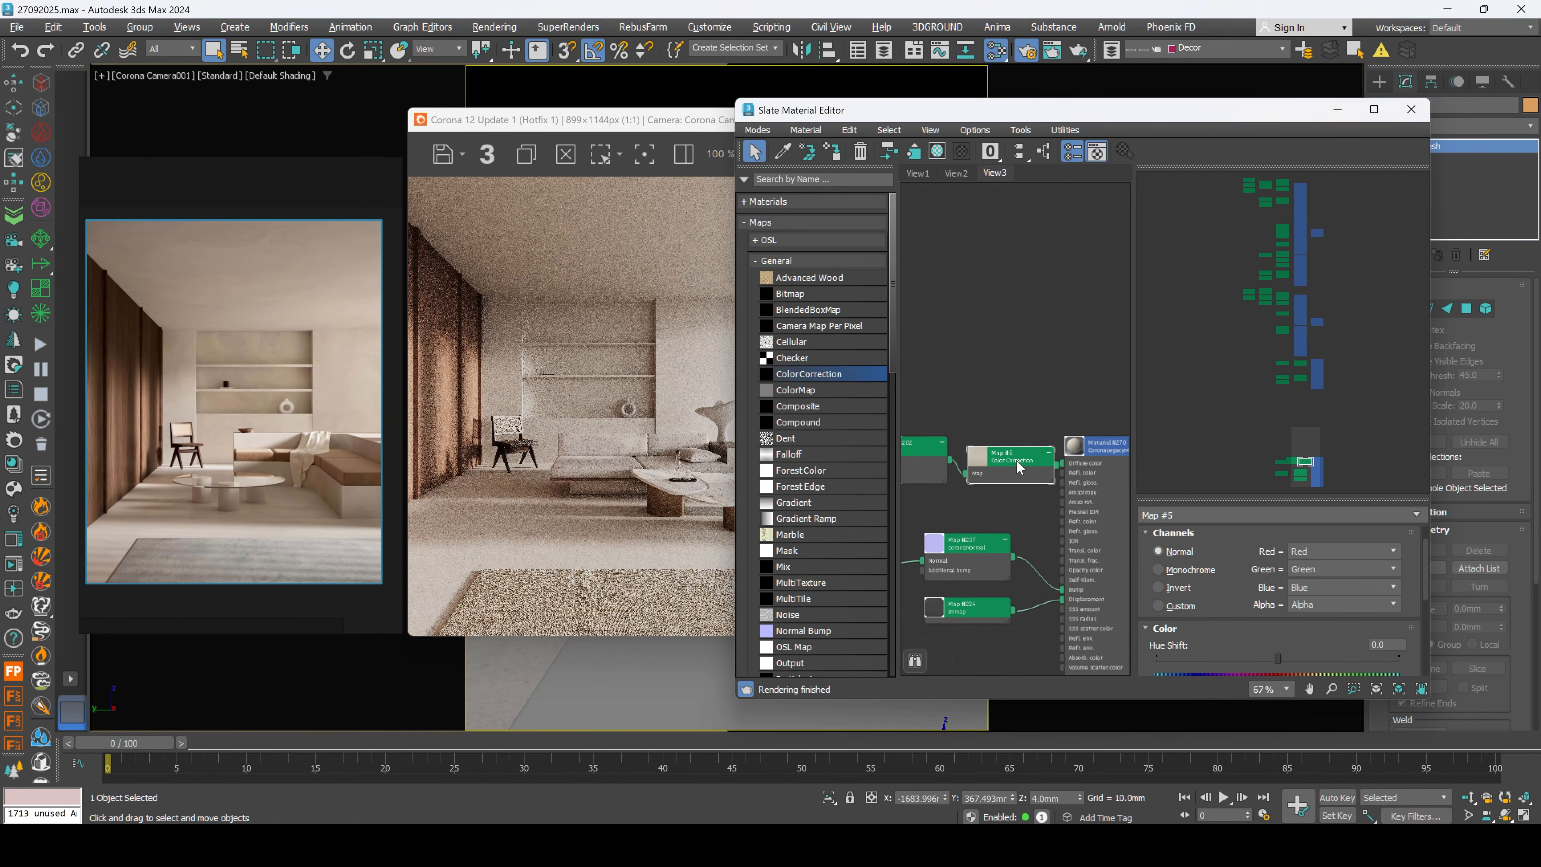
left_click_drag(269, 181, 302, 218)
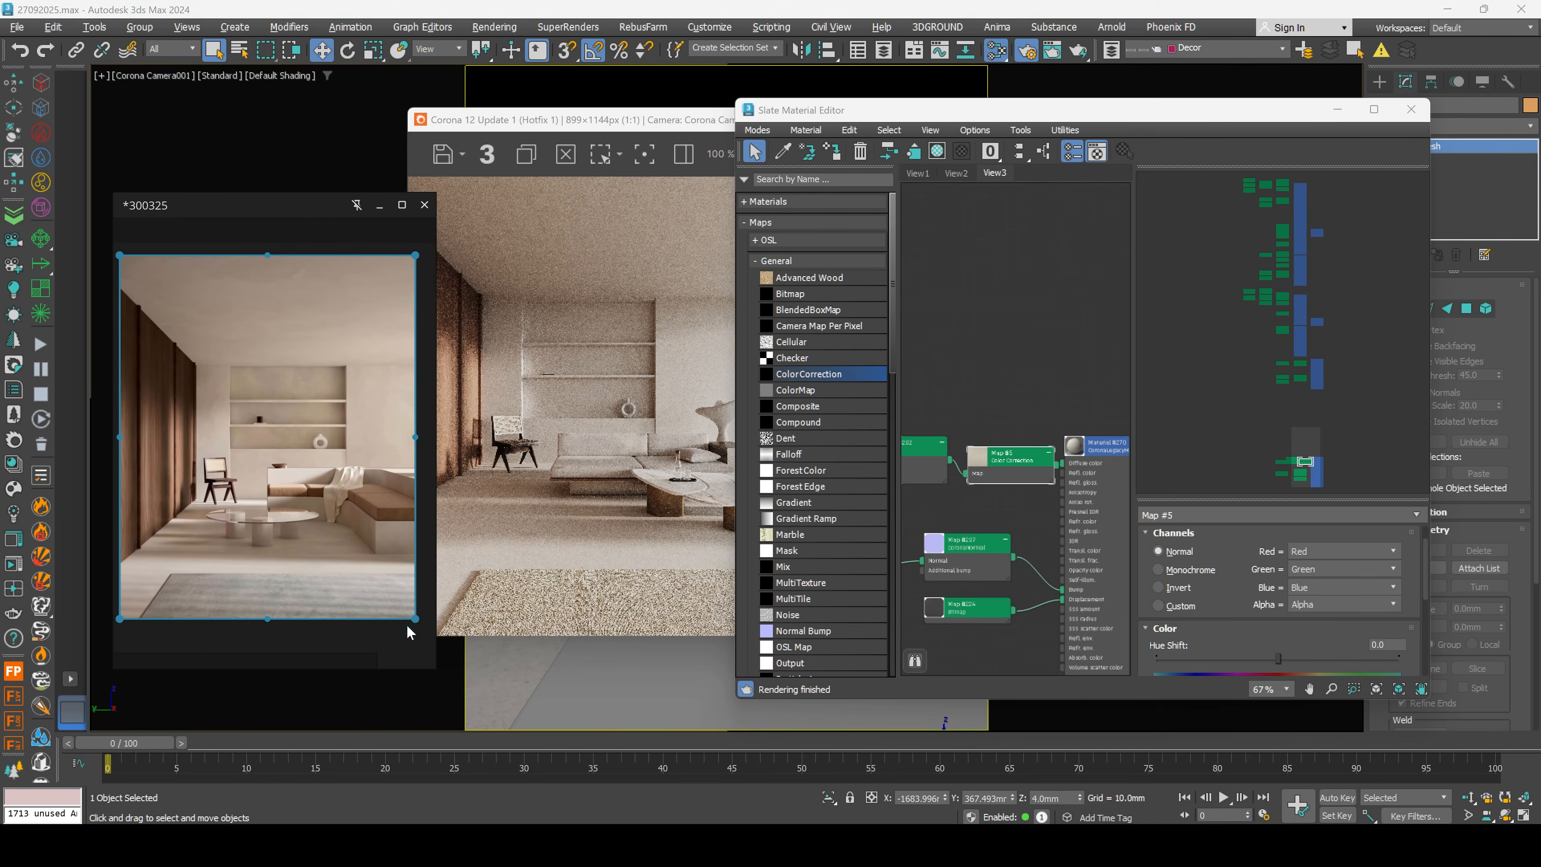
scroll(372, 603, "up", 5)
middle_click_drag(357, 587, 361, 616)
scroll(570, 585, "up", 2)
middle_click_drag(485, 546, 385, 580)
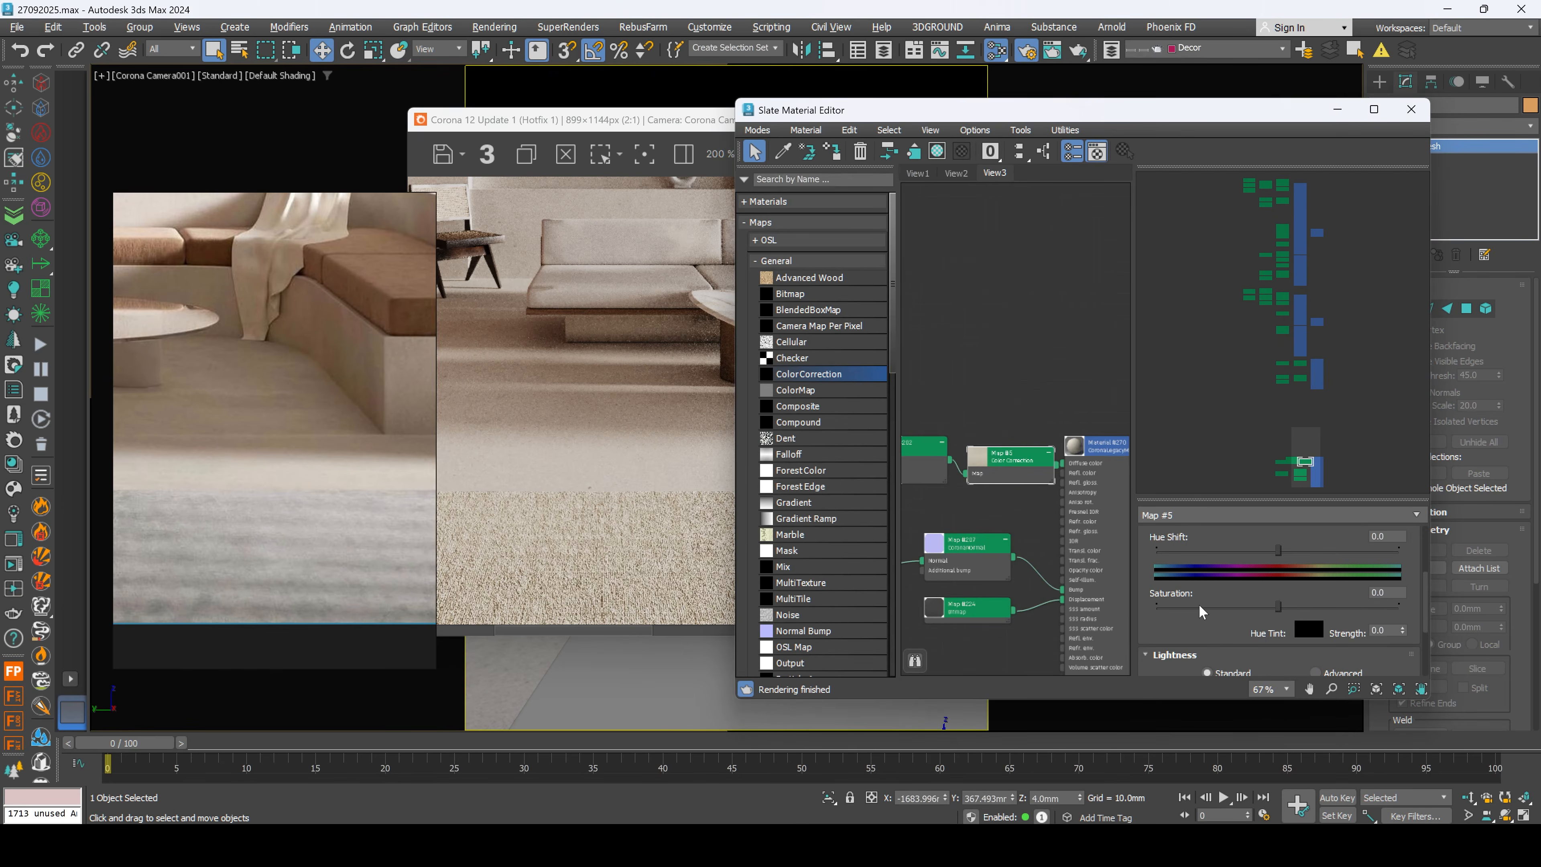
Step: In the rug's ColorCorrection map, reduce saturation to about -64.8 and set the advanced lightness RGB gamma to 0.7
left_click(1200, 606)
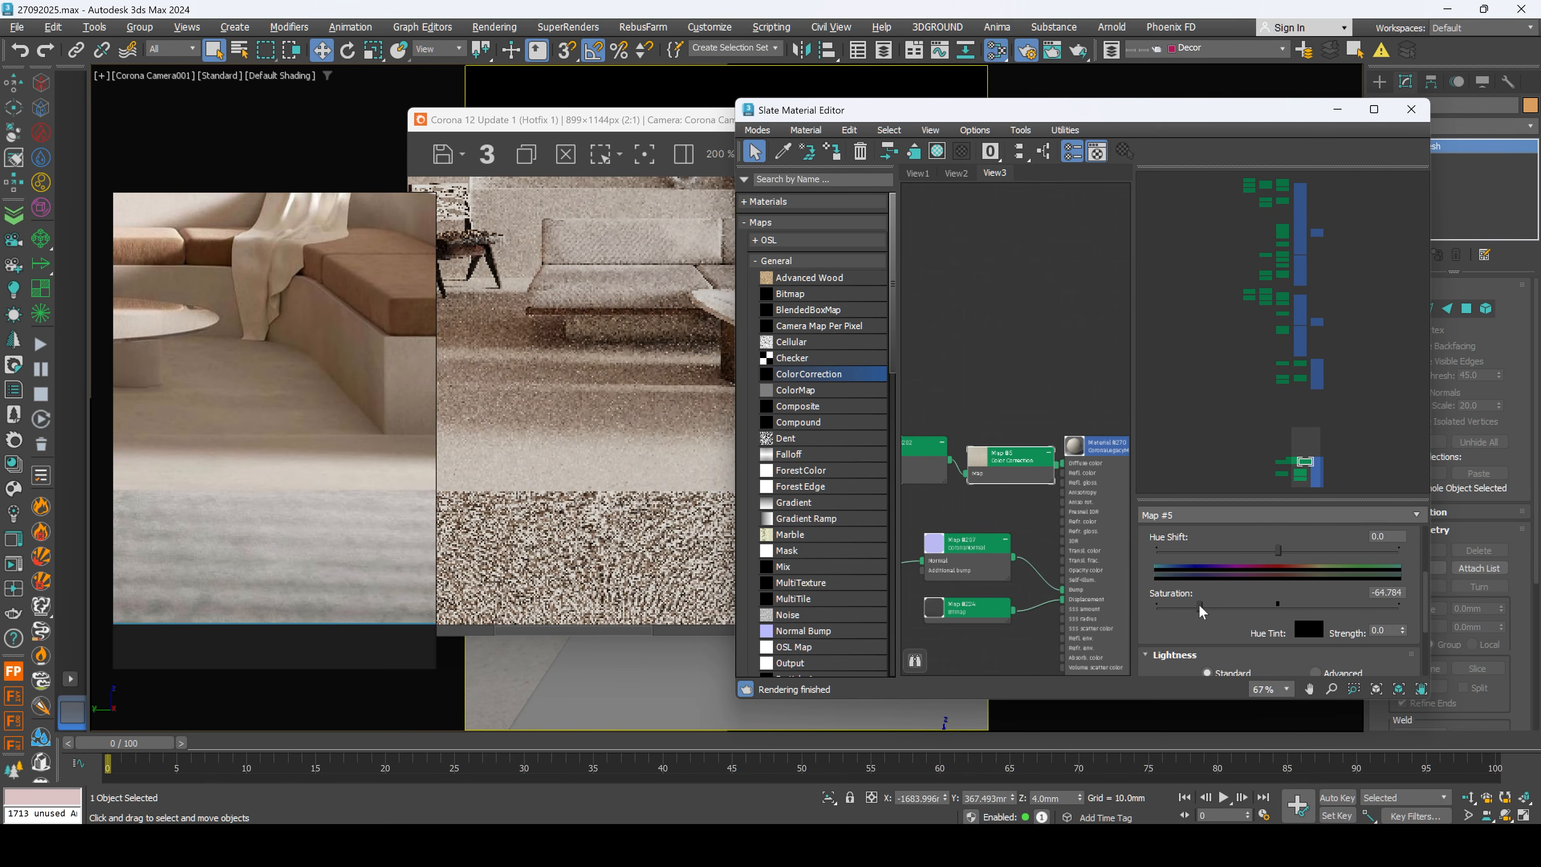
scroll(1200, 609, "down", 3)
left_click(1316, 531)
left_click(1272, 593)
double_click(1272, 593)
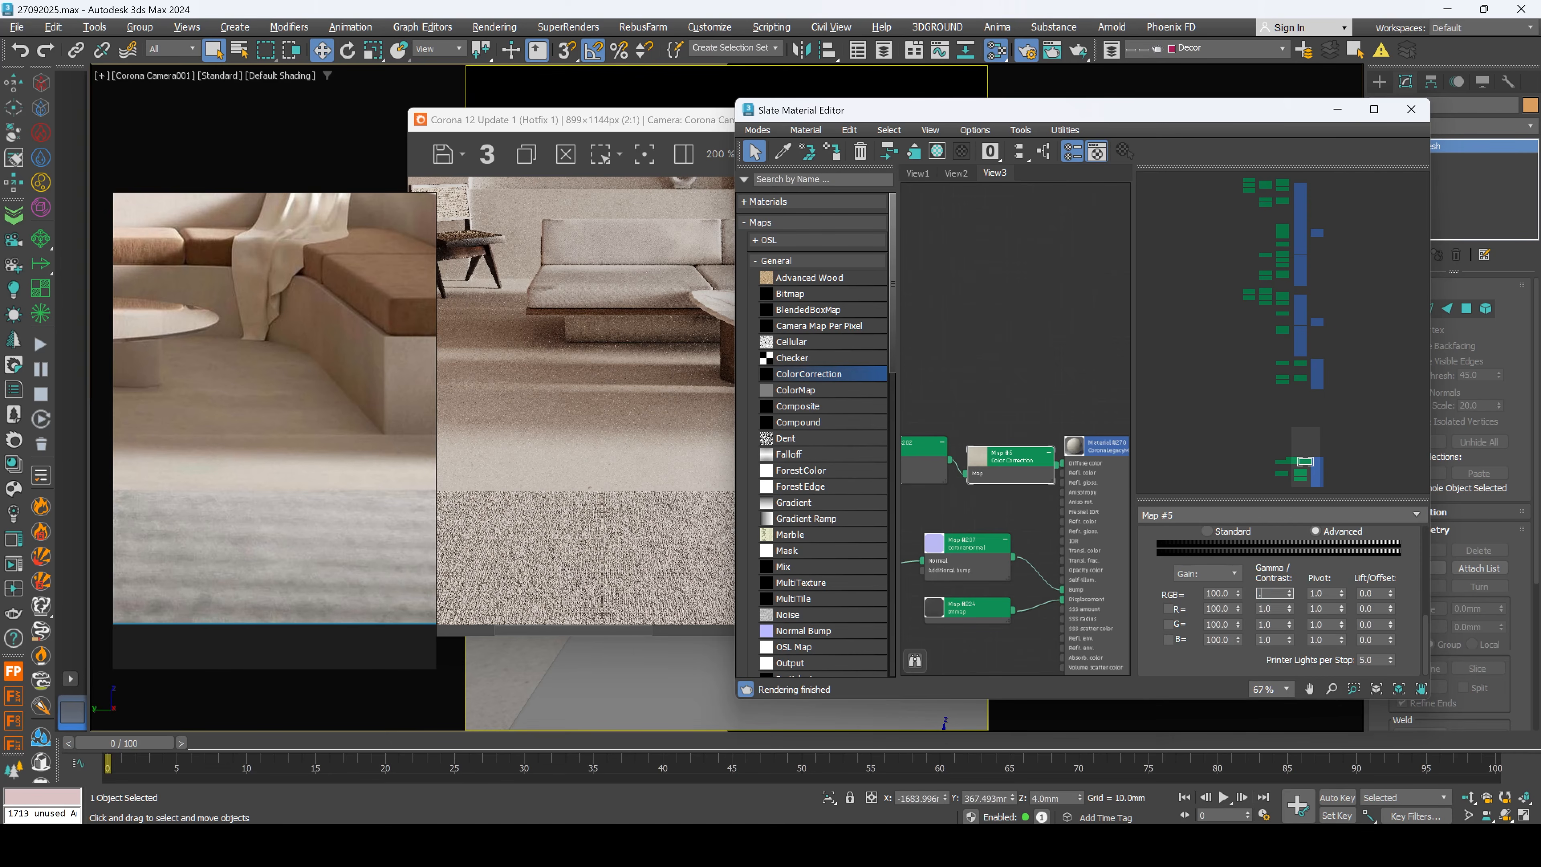
type(".7")
key("Return")
Step: Disconnect the displacement map from the rug's material, restart the interactive render and check the rug's texture up close
scroll(1062, 550, "up", 4)
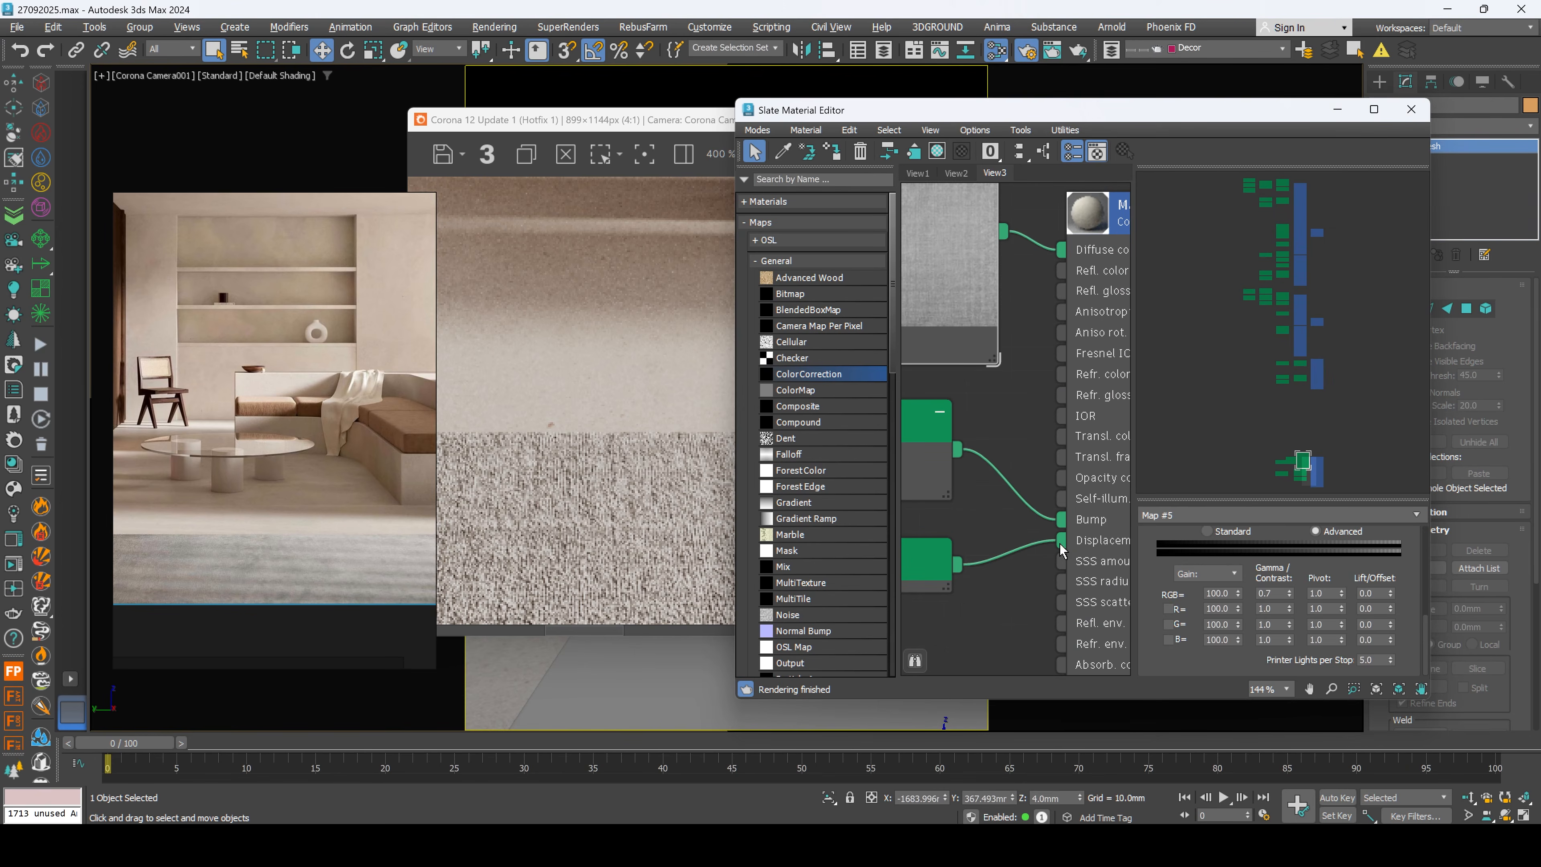
left_click_drag(1063, 541, 1027, 550)
left_click(1008, 241)
left_click(690, 125)
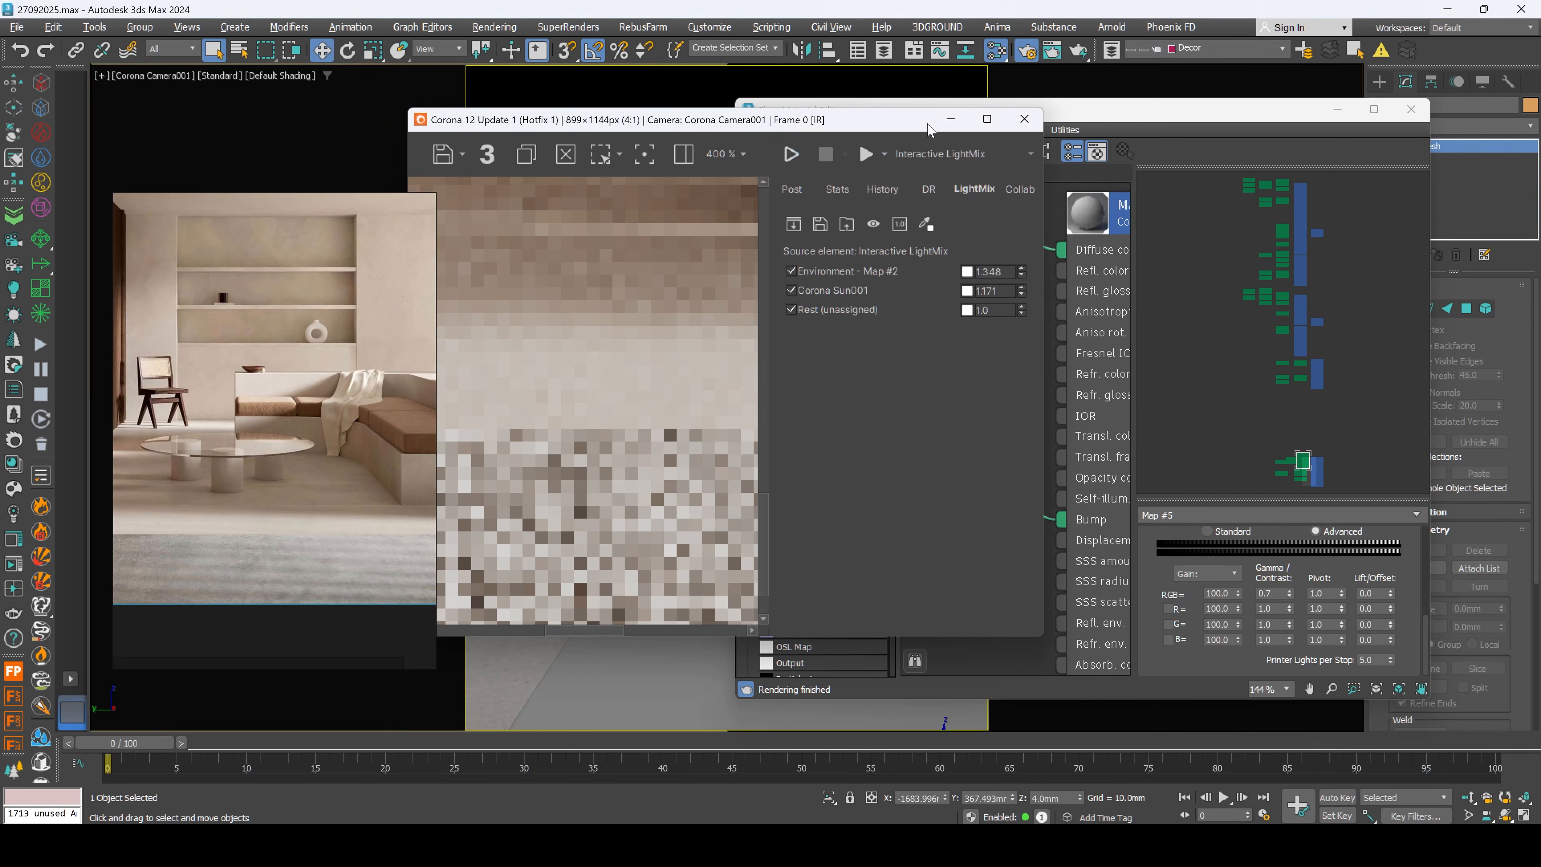
left_click(792, 155)
scroll(674, 538, "up", 2)
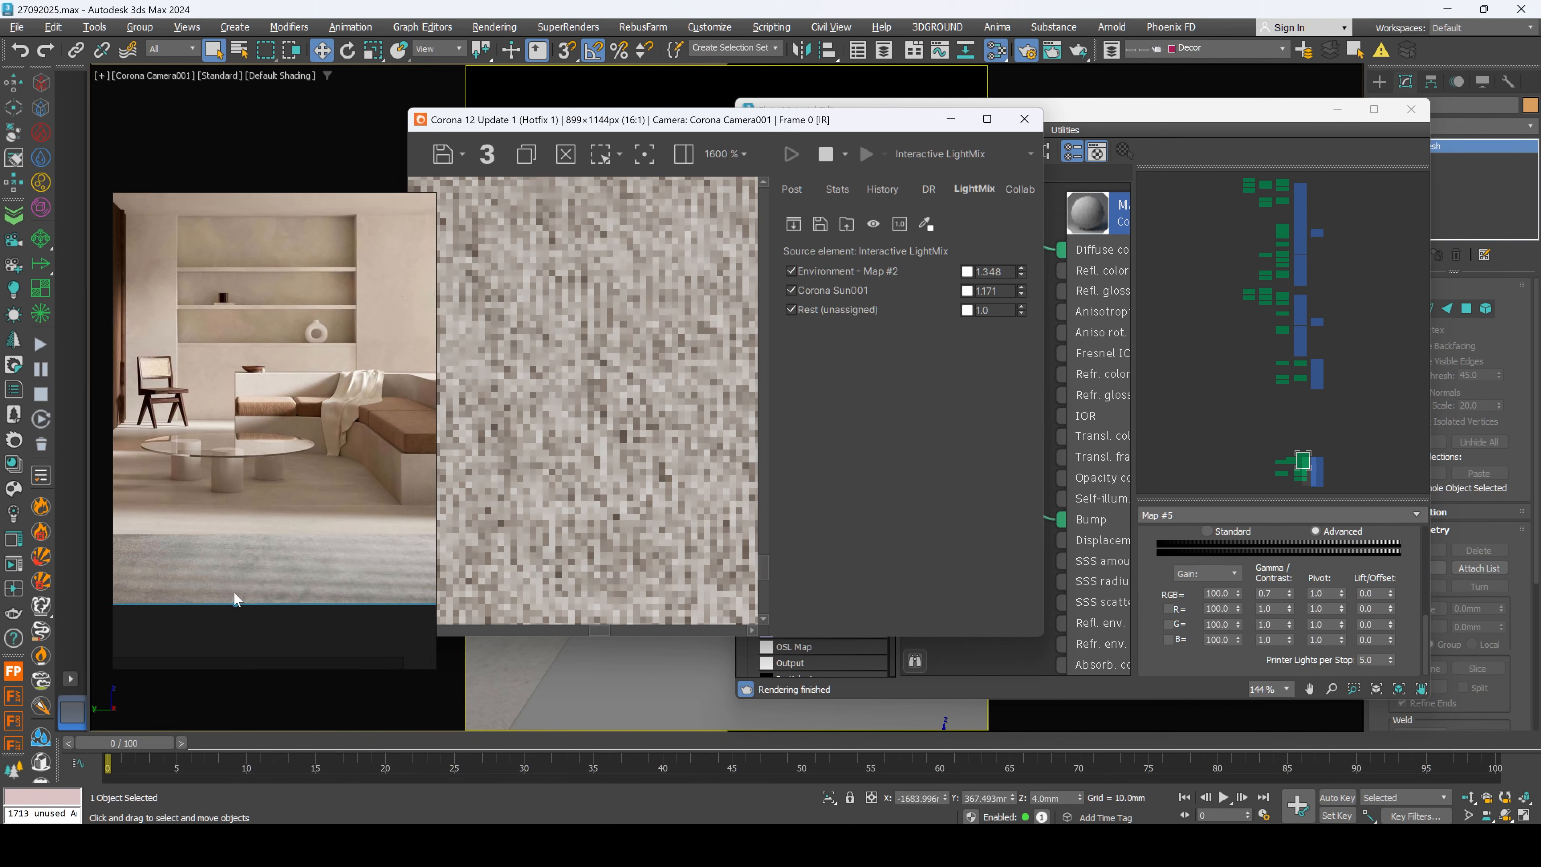
scroll(704, 504, "down", 3)
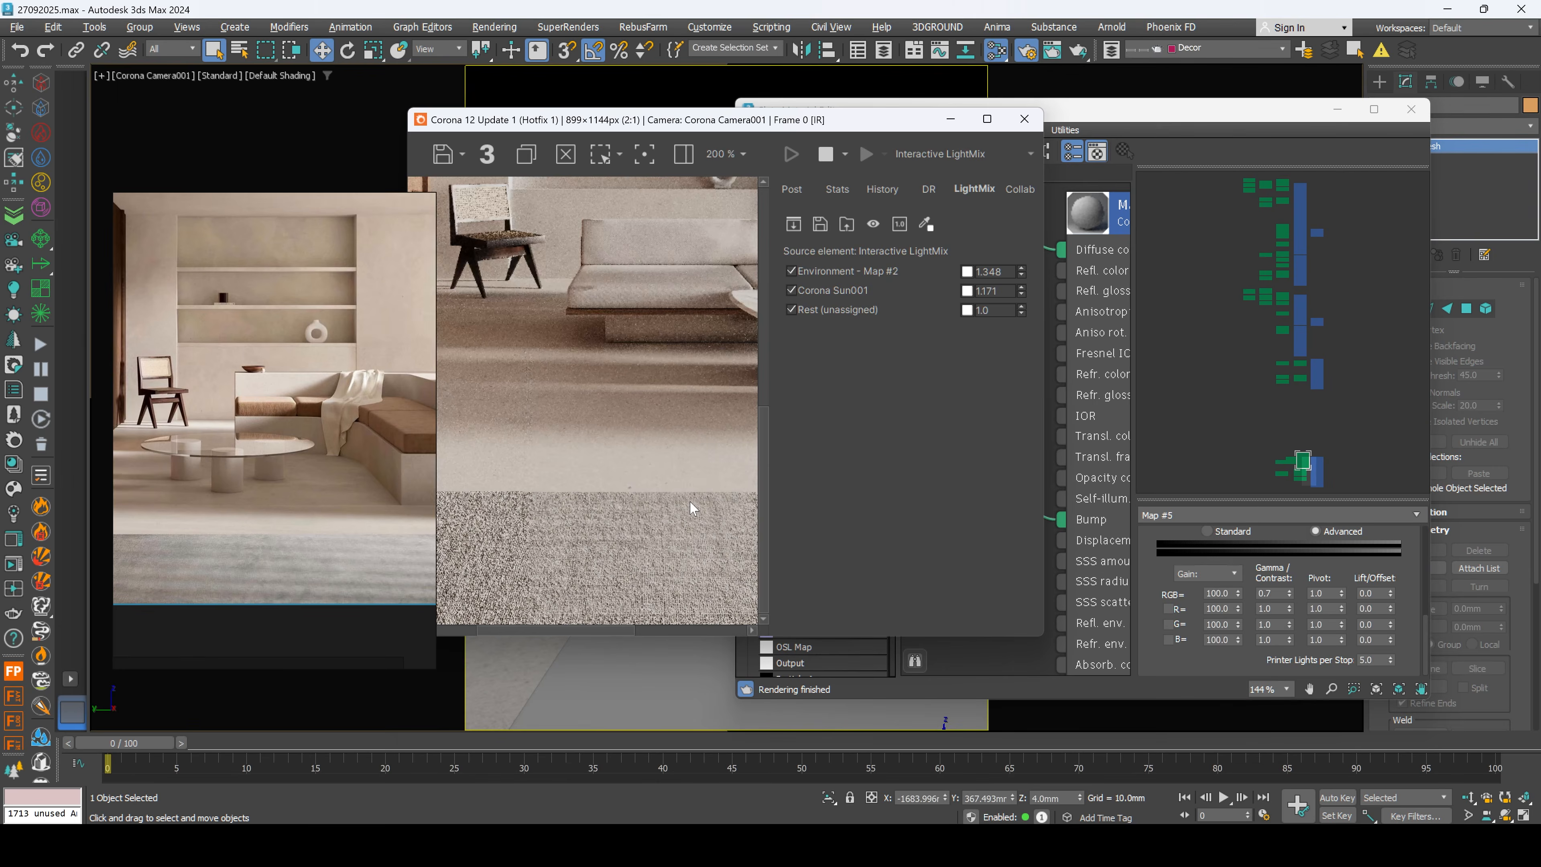
Step: Open the rug's material parameters and set the bump amount to 0.5, returning to the render to judge it
left_click(989, 666)
scroll(1051, 520, "down", 1)
middle_click_drag(1051, 519, 1187, 526)
middle_click_drag(984, 516, 782, 516)
double_click(1003, 528)
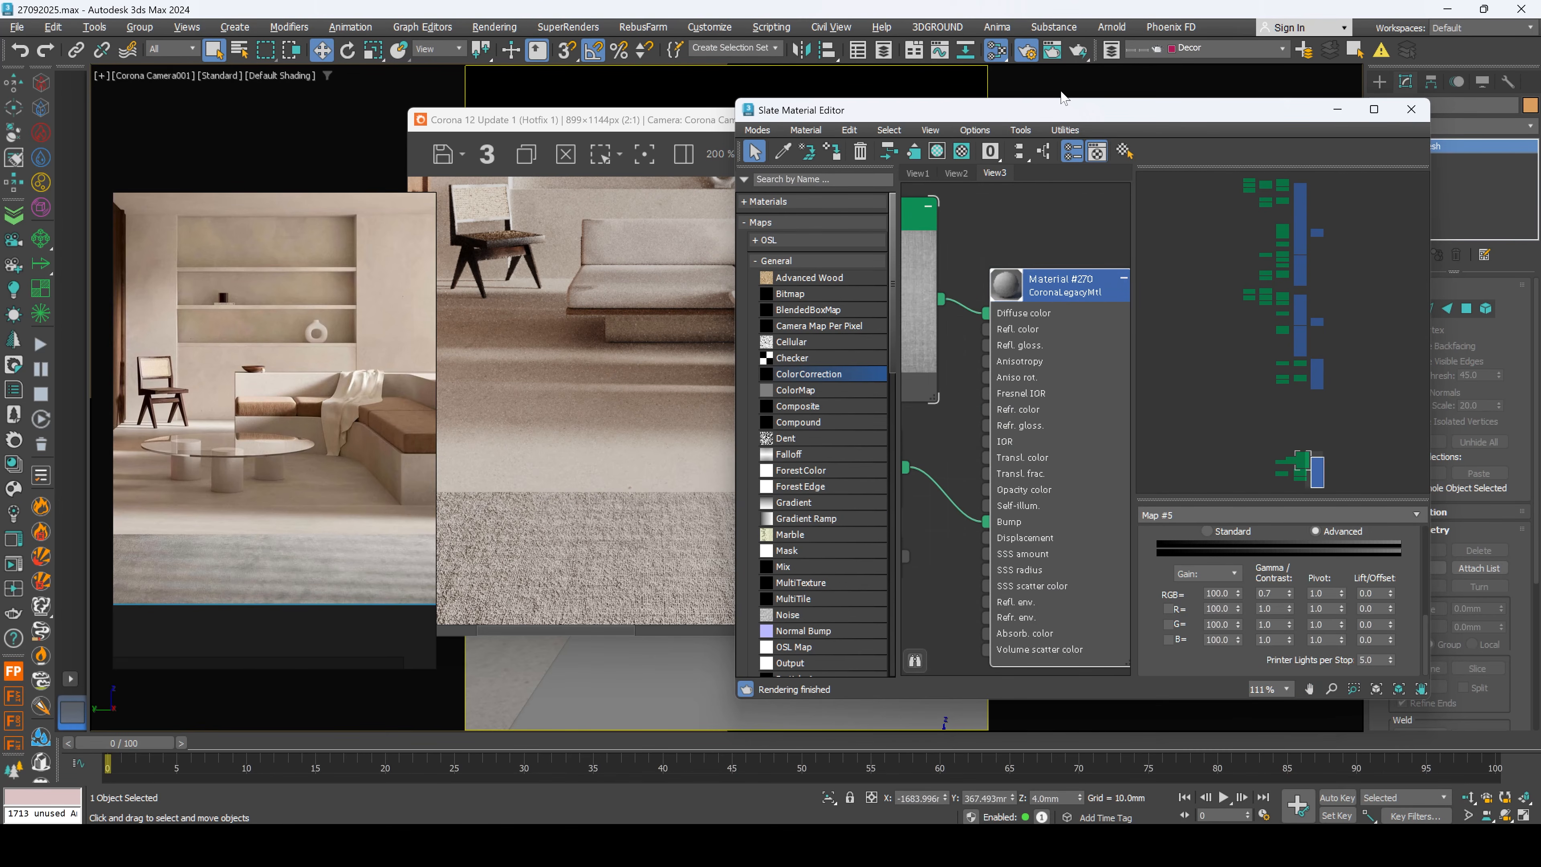
left_click_drag(1084, 120, 1001, 109)
left_click_drag(1111, 539, 1151, 245)
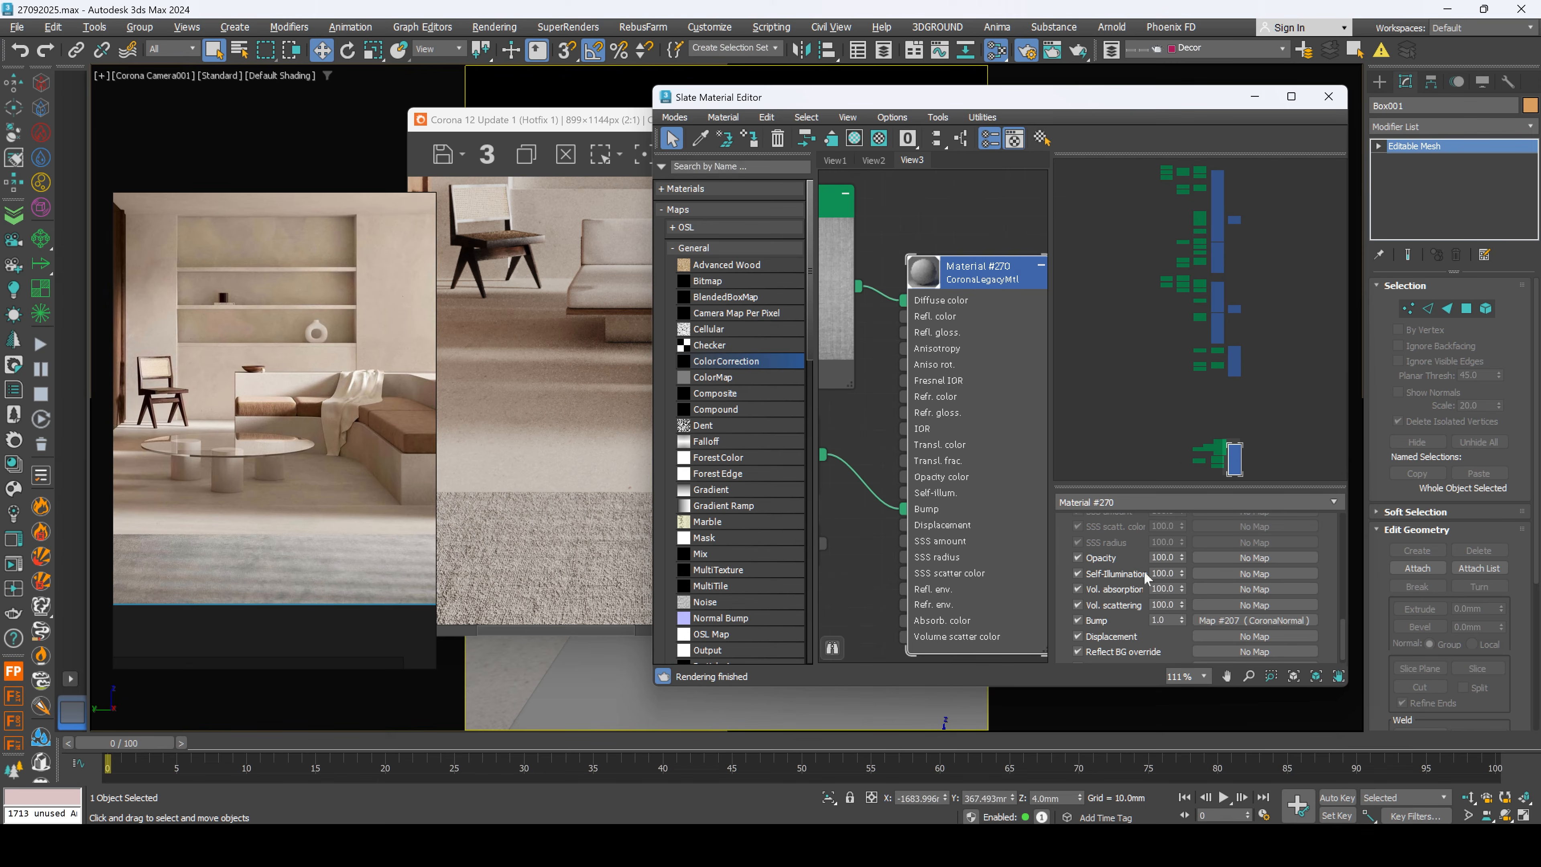
double_click(1160, 619)
type("0.5")
key("Return")
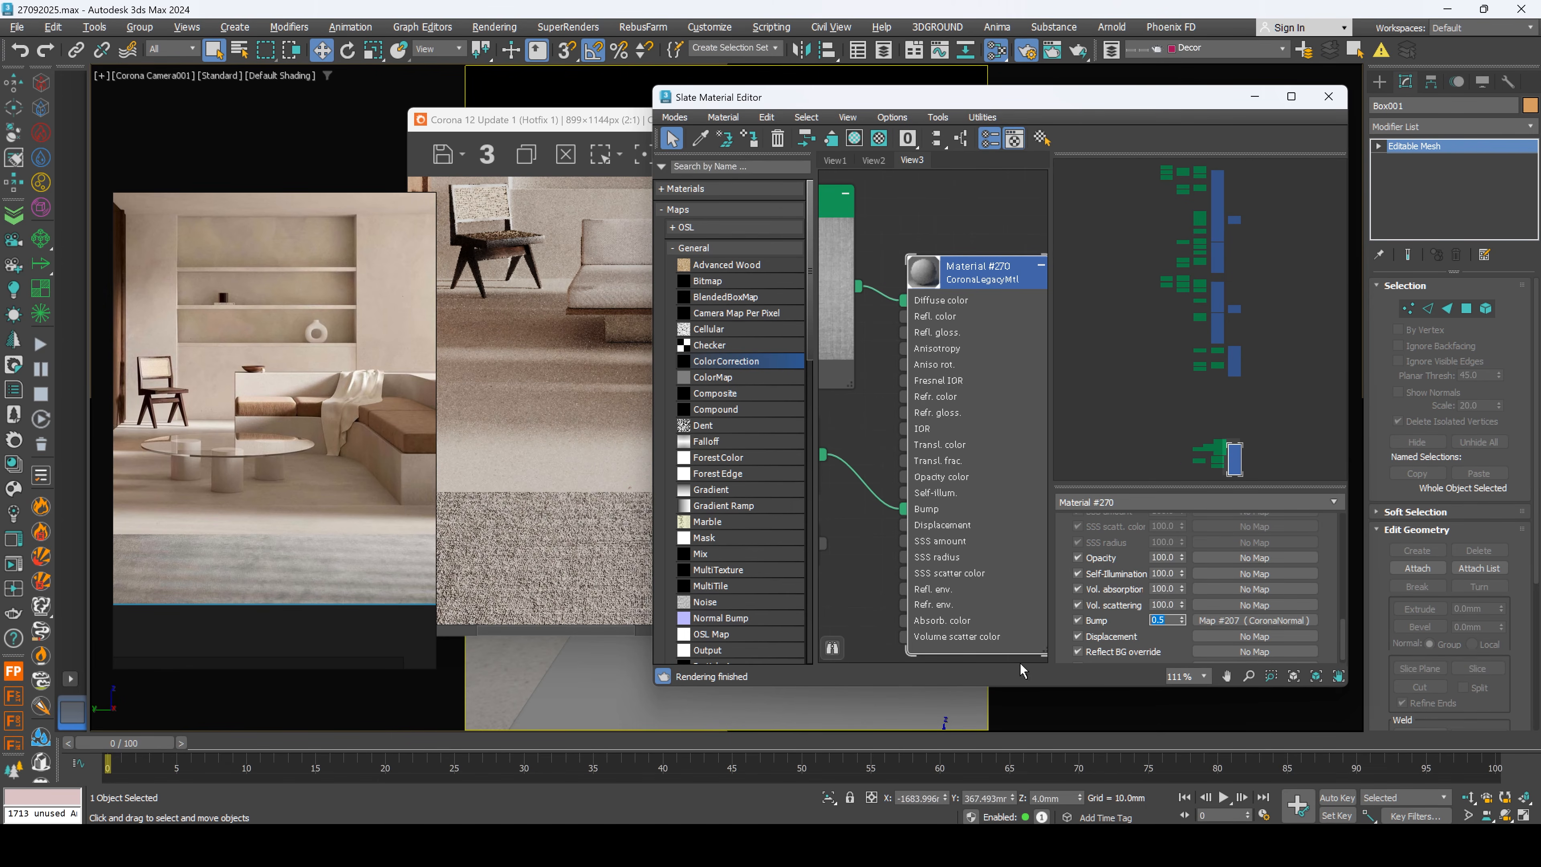
left_click(649, 573)
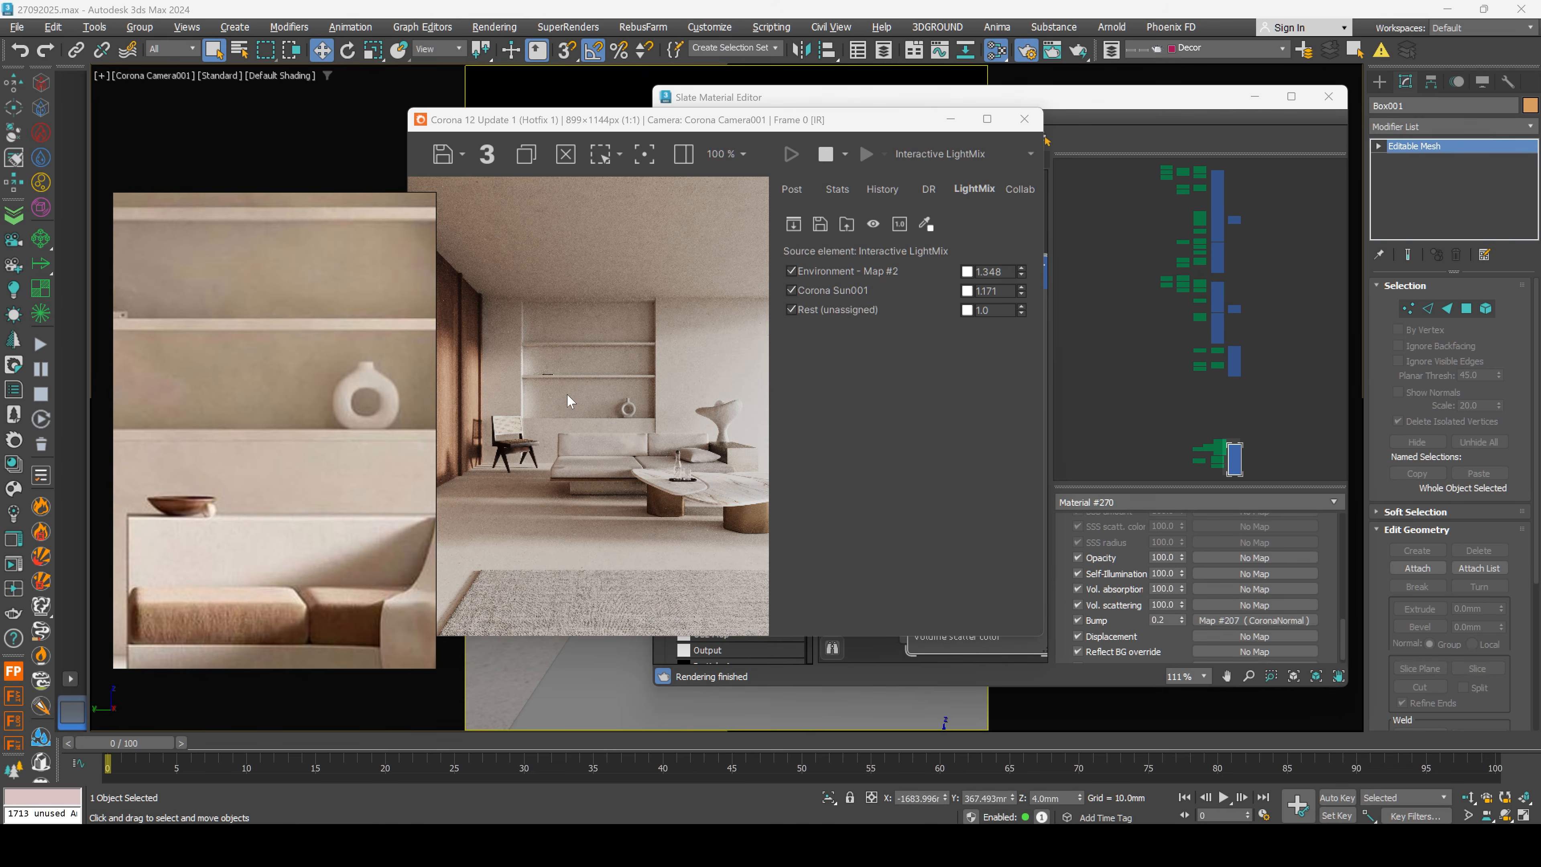
Step: Inspect the shelf decor in the render, minimize the render and material editor windows, and show all four viewports
scroll(534, 372, "up", 3)
scroll(690, 397, "down", 1)
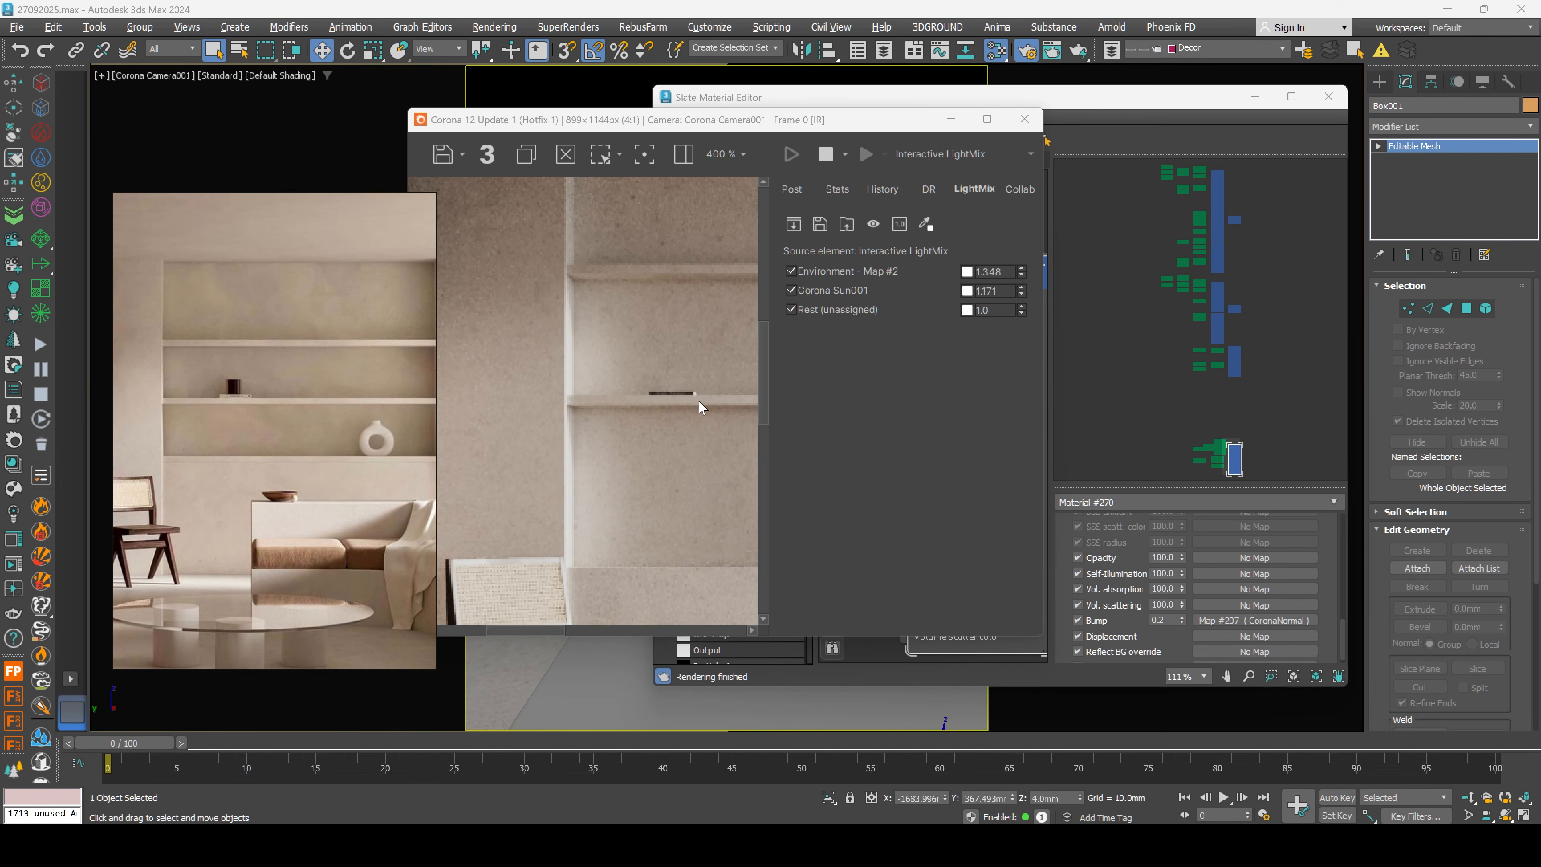
middle_click_drag(699, 401, 677, 401)
left_click(951, 120)
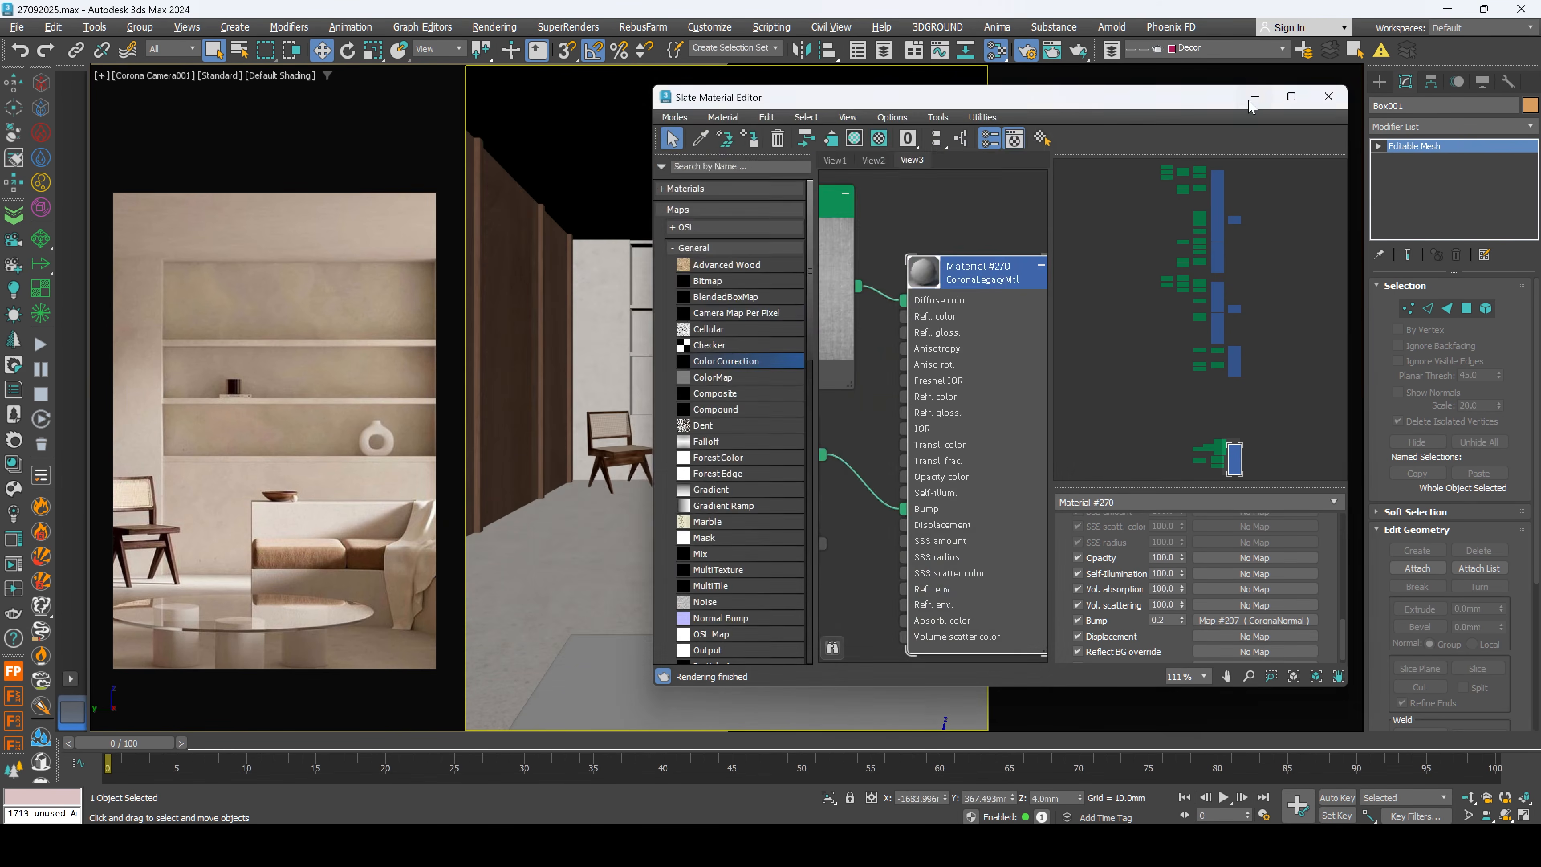
left_click(1254, 97)
left_click(667, 350)
key("alt+w")
Step: Select the candle holder and the book on the shelf in the Perspective viewport and scale both up together
middle_click_drag(438, 614, 454, 625, "alt")
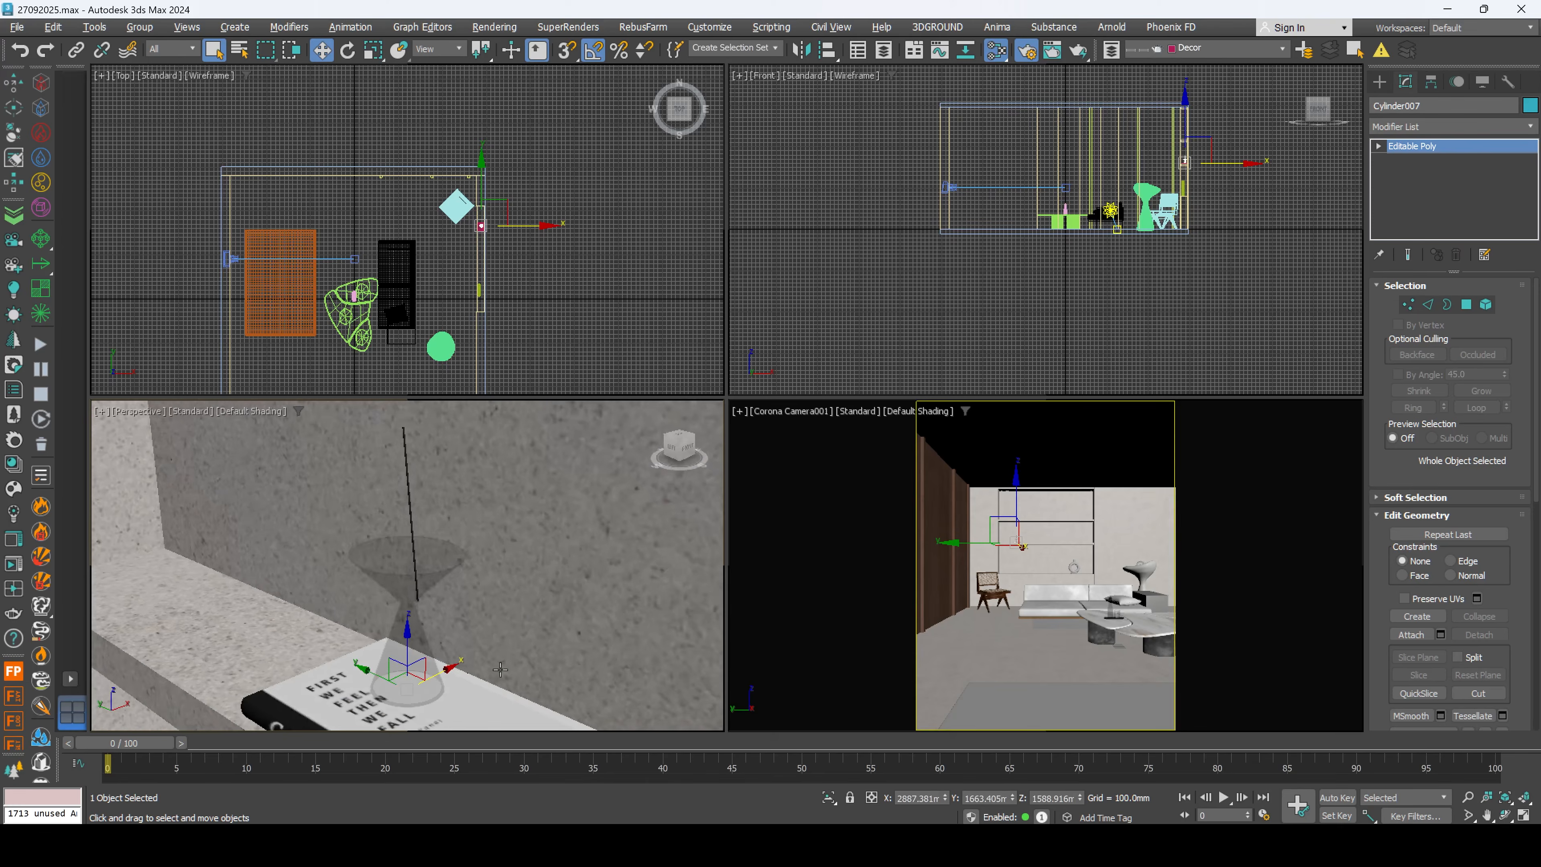
middle_click_drag(454, 698, 462, 589)
key("F3")
left_click(453, 567)
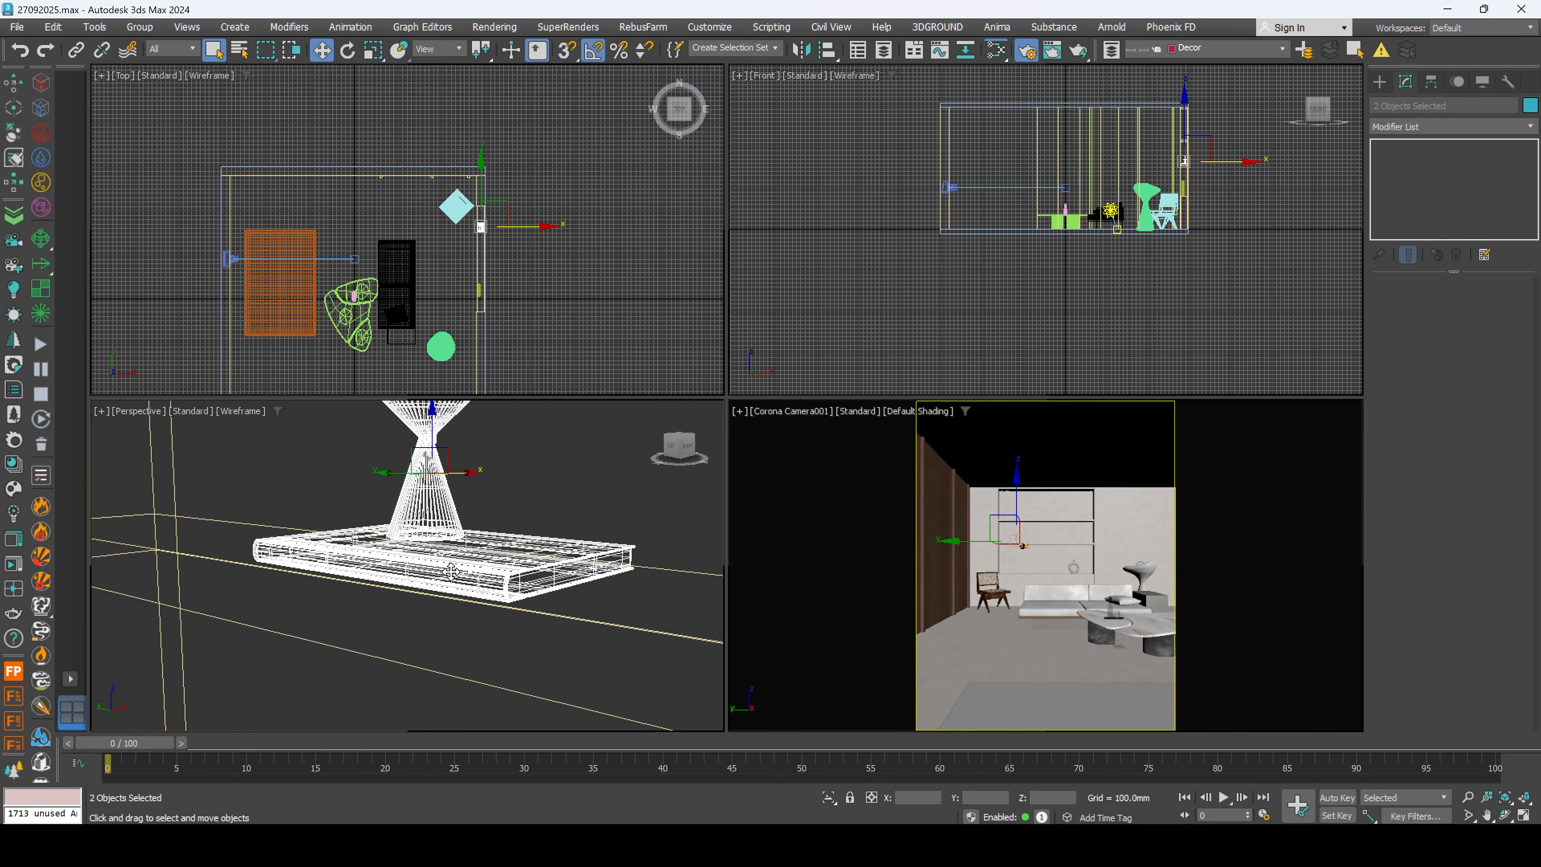
key("F3")
key("r")
left_click_drag(439, 490, 509, 553)
middle_click_drag(606, 498, 658, 521, "alt")
Step: Select only the candle holder, adjust its size and reposition it so its base rests on the book
left_click(439, 457)
scroll(440, 461, "down", 3)
middle_click_drag(455, 486, 445, 535, "alt")
key("w")
left_click_drag(432, 535, 431, 513)
key("r")
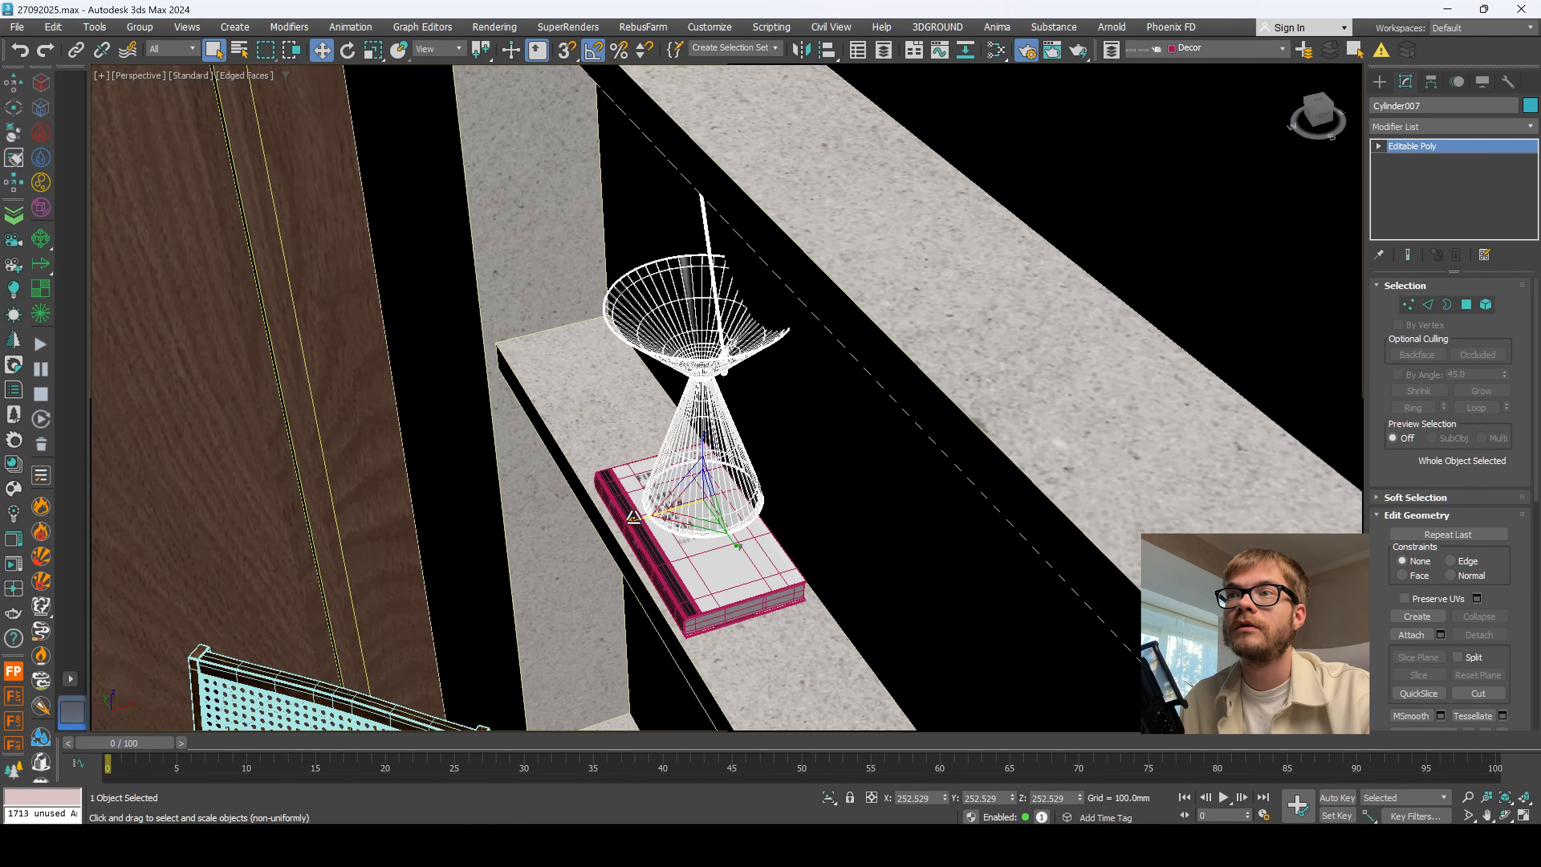
left_click_drag(634, 517, 658, 432)
key("w")
middle_click_drag(727, 509, 816, 465, "alt")
scroll(816, 465, "down", 3)
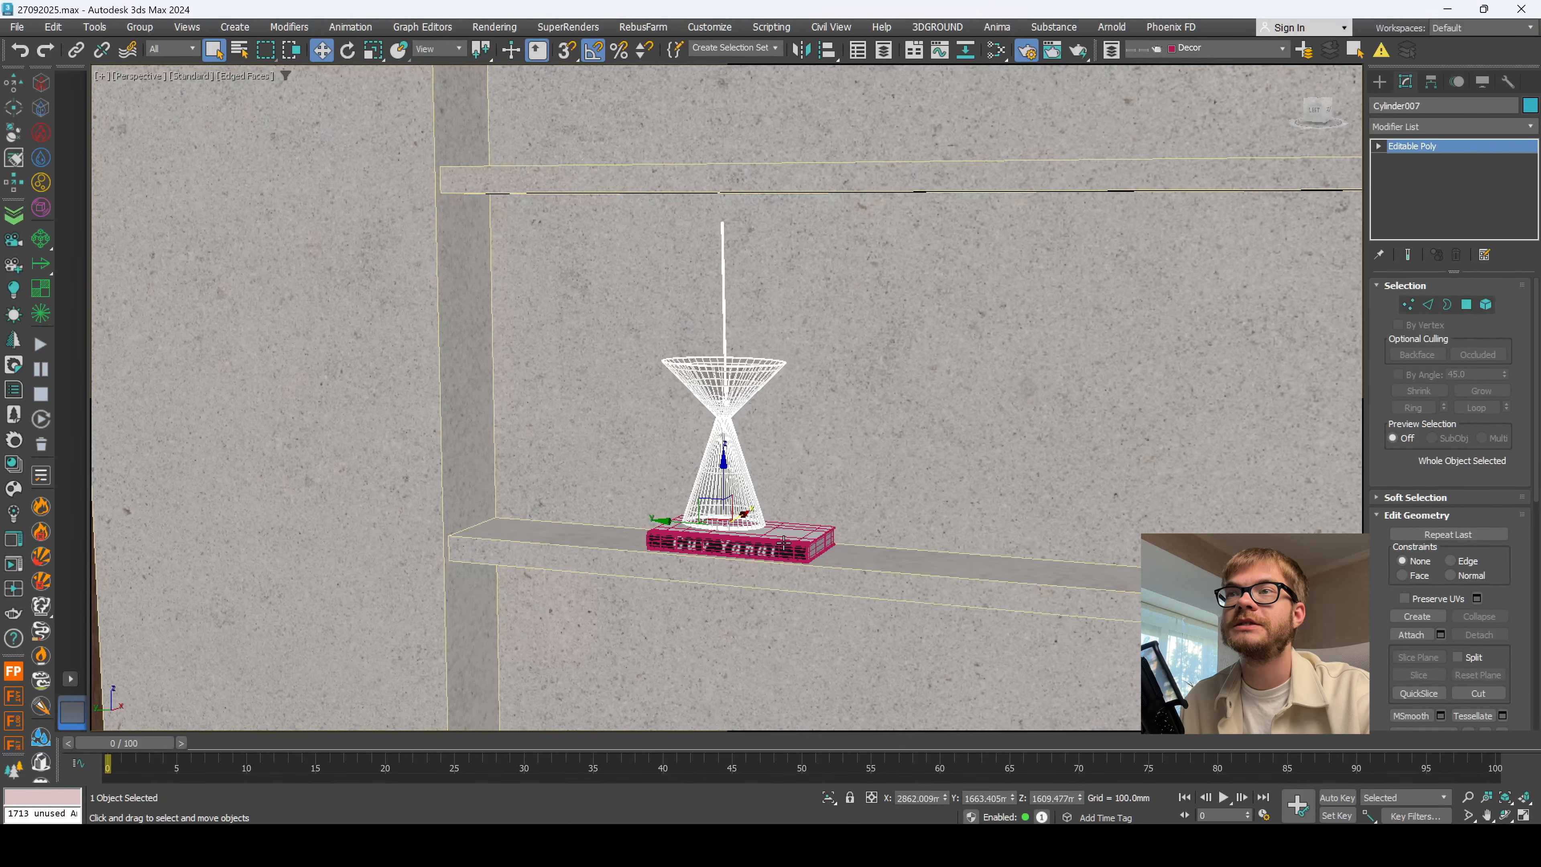
left_click(753, 538)
scroll(721, 537, "up", 3)
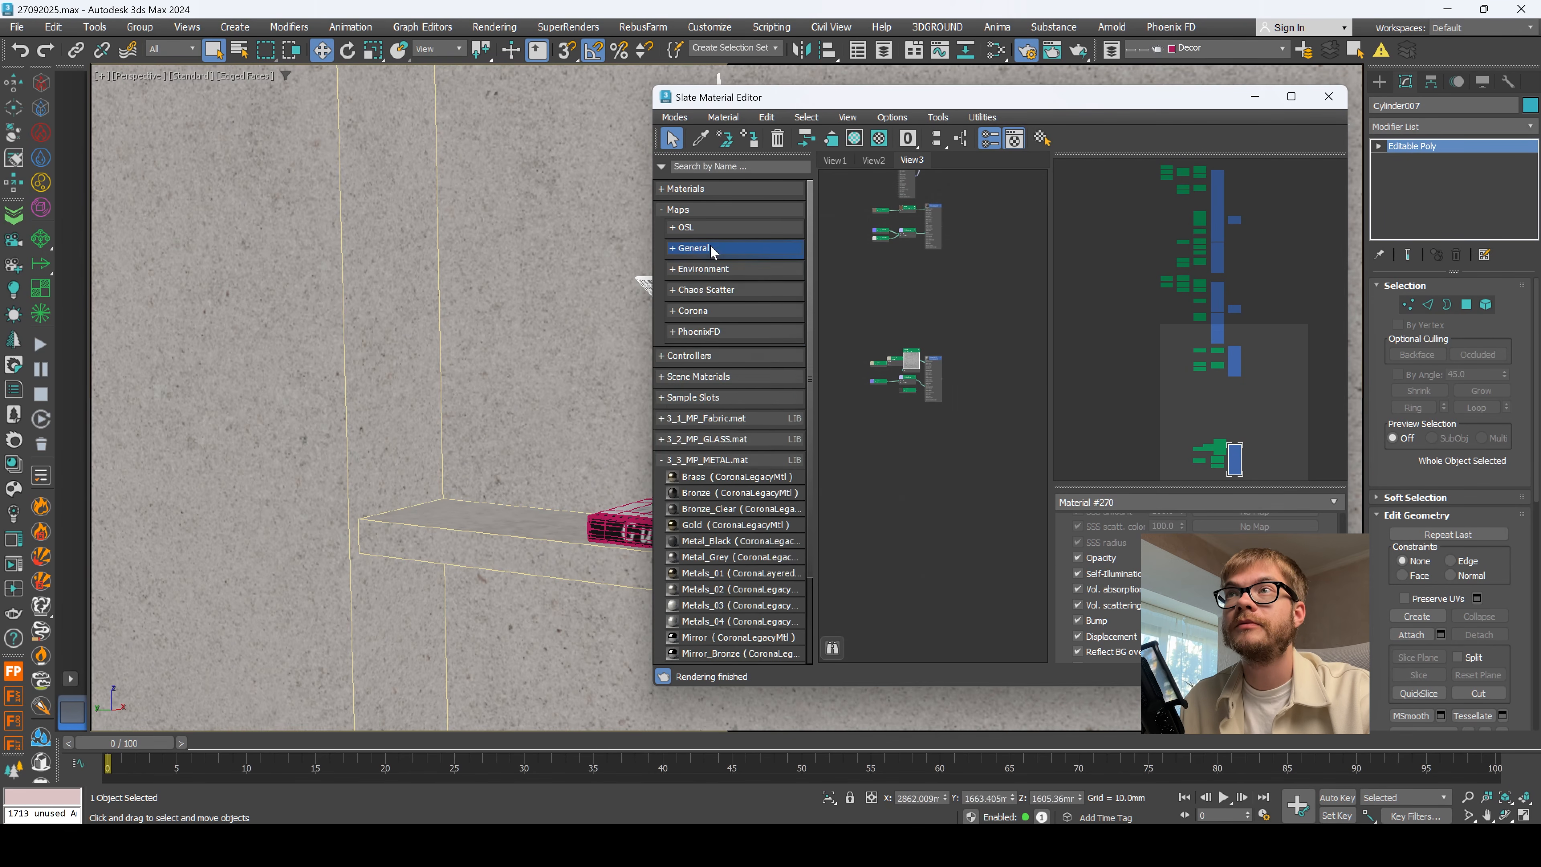
Step: Bring the Brass material from the 3_3_MP_METAL library into View3 and apply it to the candle holder
left_click(695, 209)
left_click(843, 845)
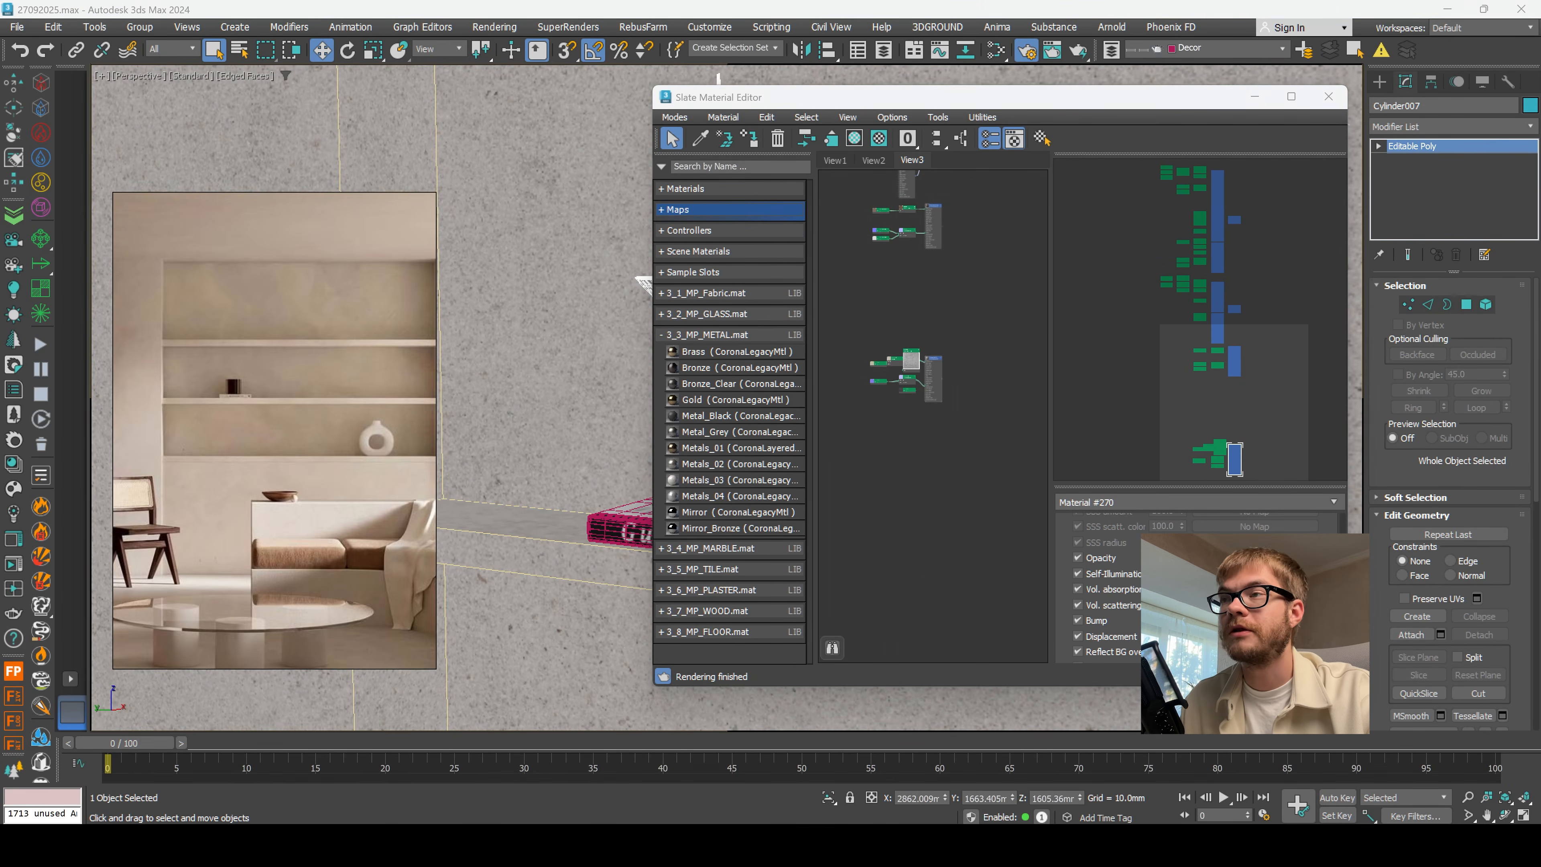
scroll(260, 369, "up", 6)
scroll(220, 395, "down", 4)
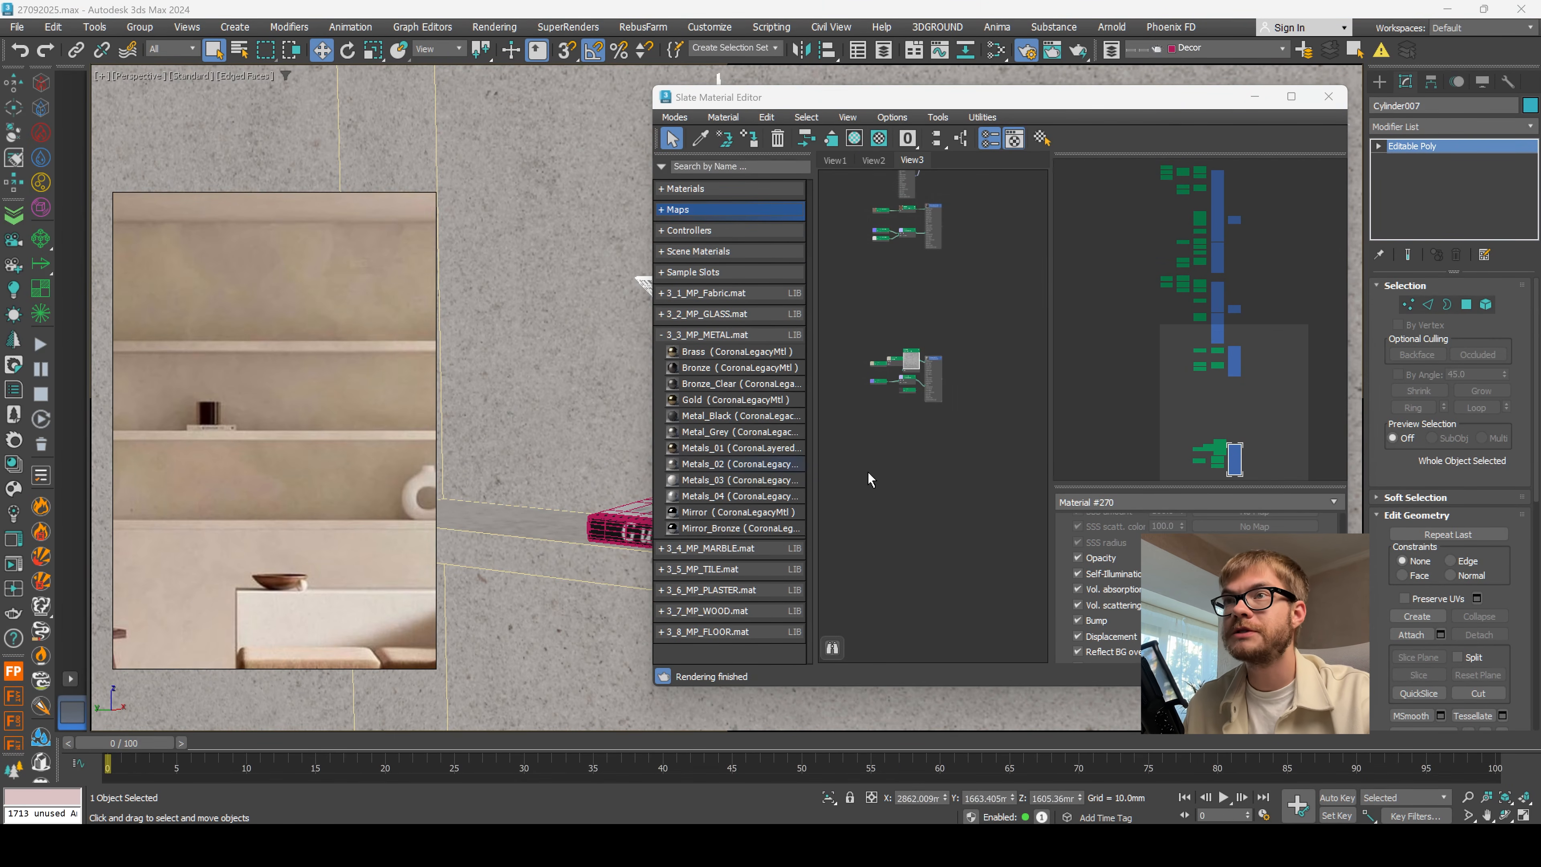
scroll(869, 473, "down", 3)
middle_click_drag(959, 437, 1026, 392)
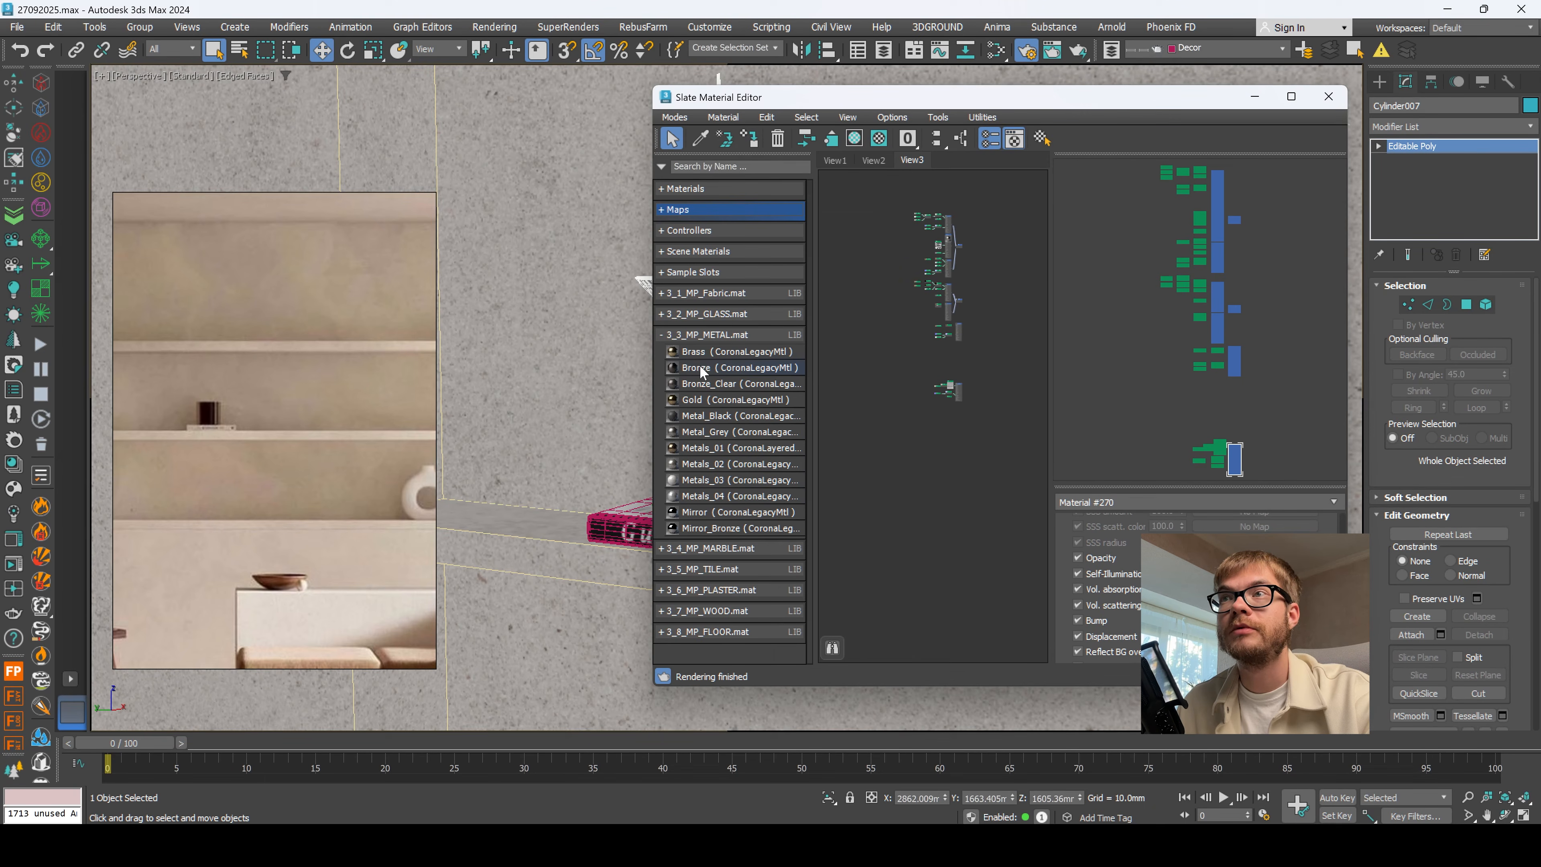
left_click_drag(692, 354, 902, 382)
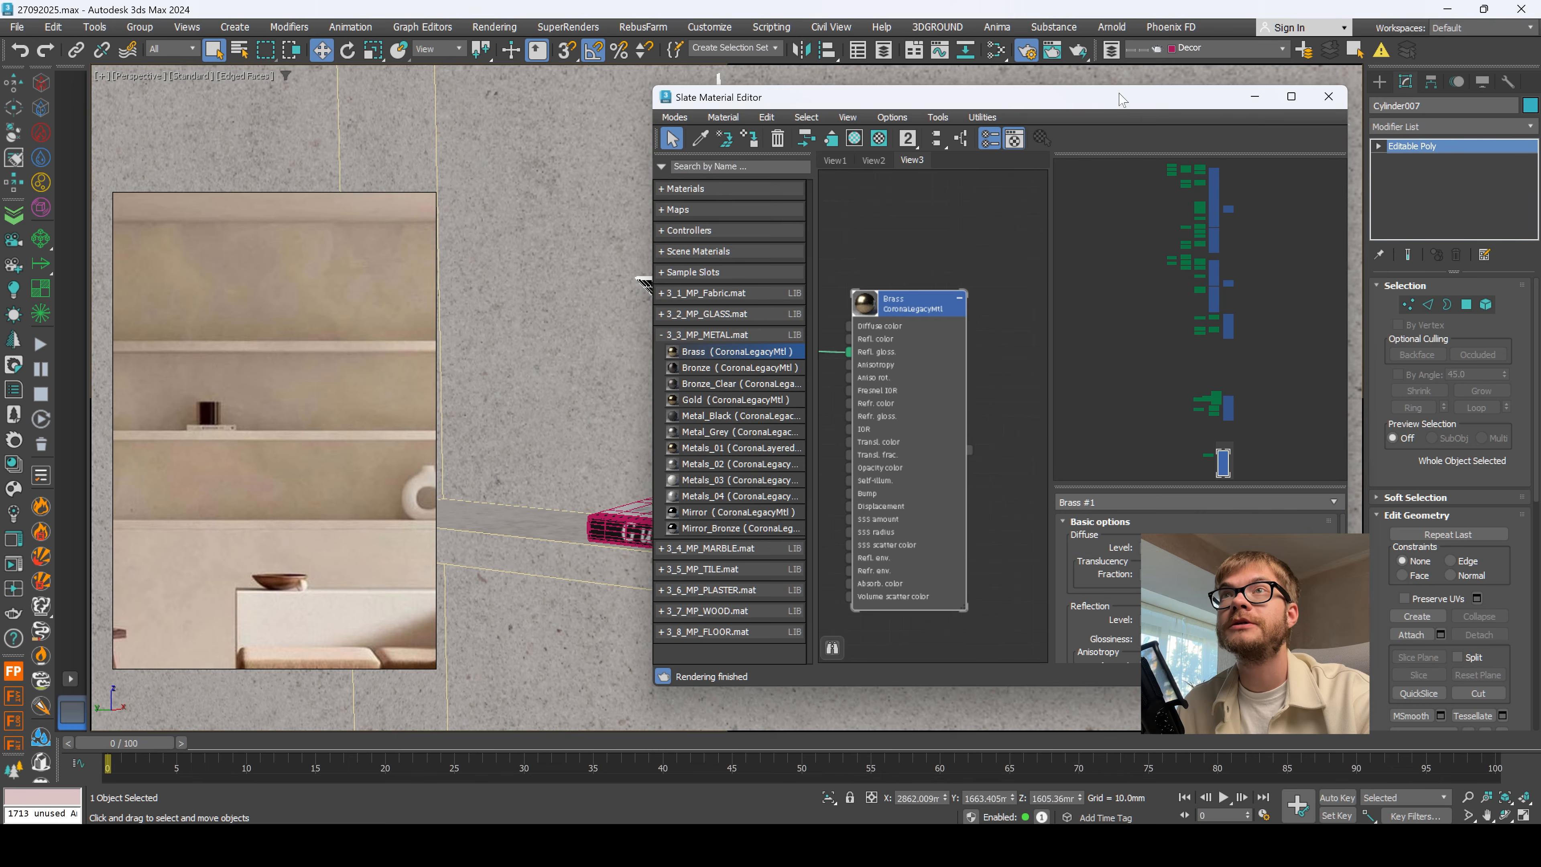
left_click(1251, 100)
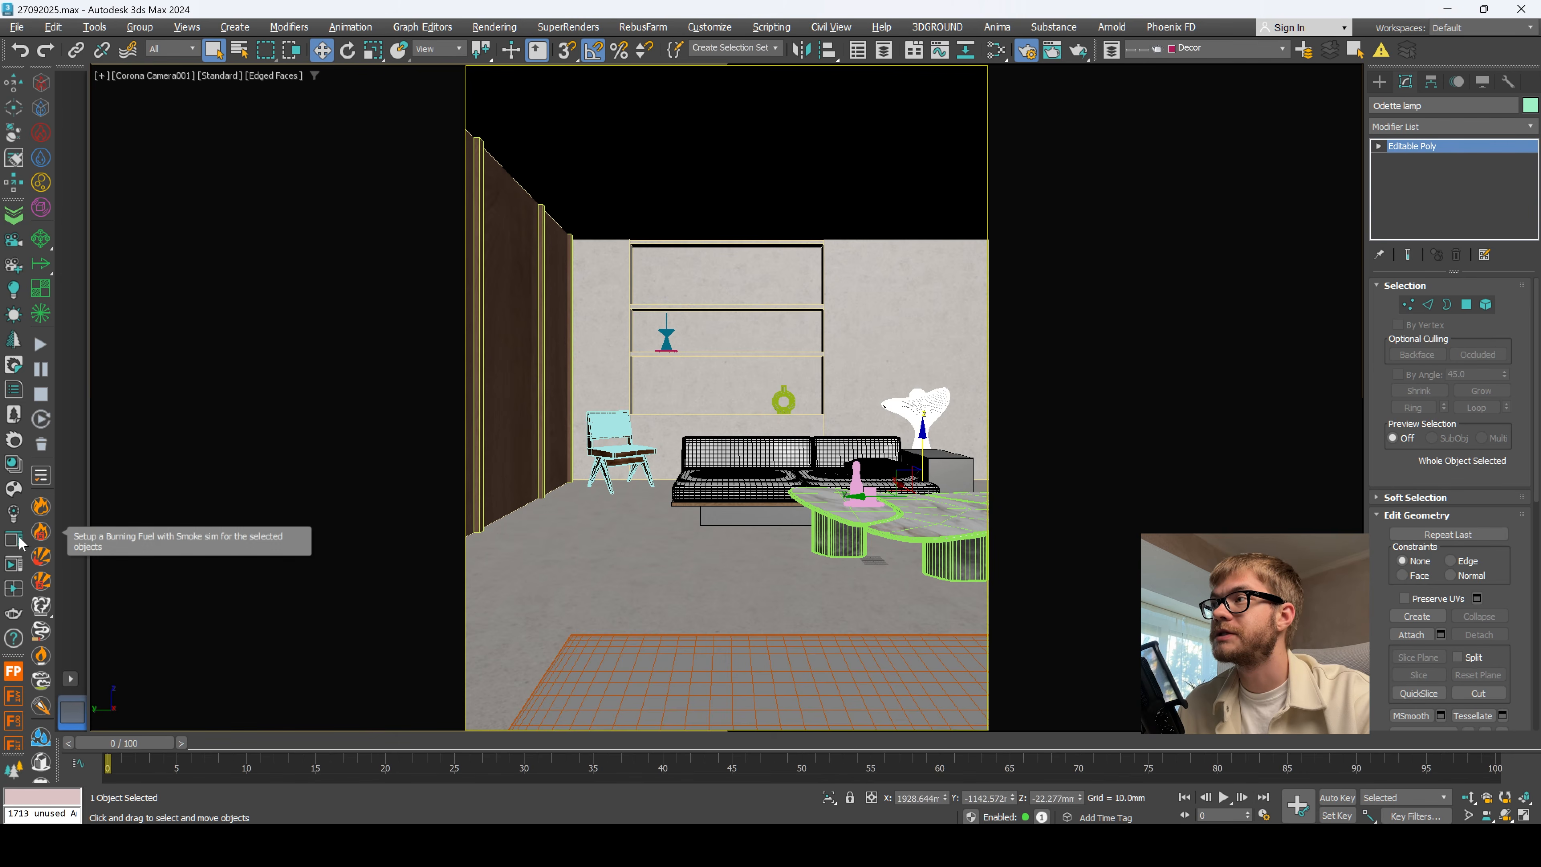
Step: Reopen the interactive render and examine the candle holder, round vase and table lamp up close against the whole room
left_click(16, 540)
middle_click_drag(732, 383, 565, 370)
scroll(564, 370, "up", 1)
scroll(565, 370, "down", 1)
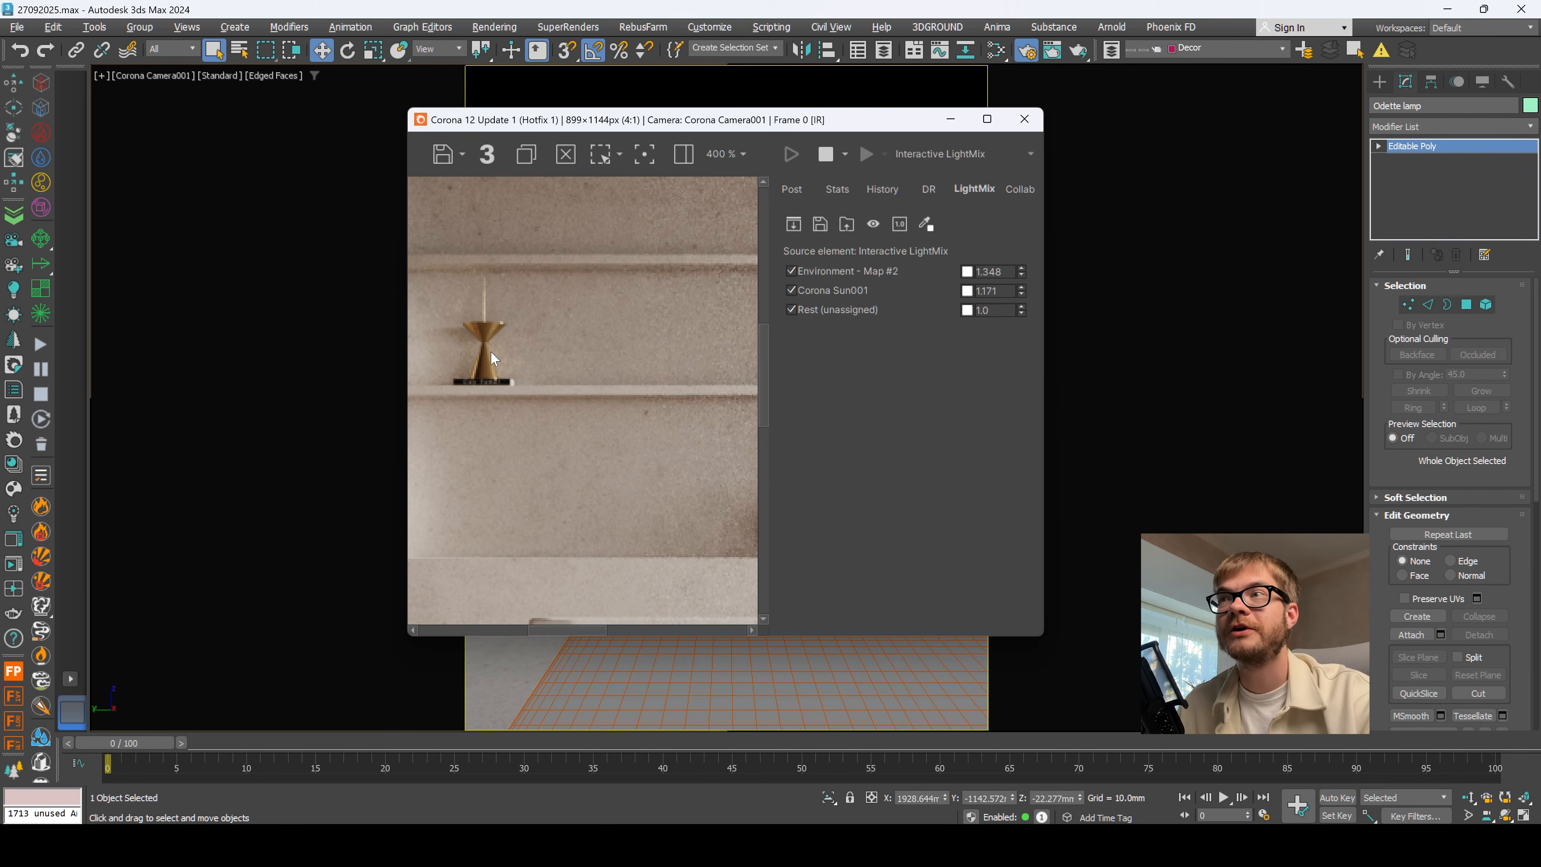
scroll(492, 359, "down", 3)
scroll(666, 460, "up", 3)
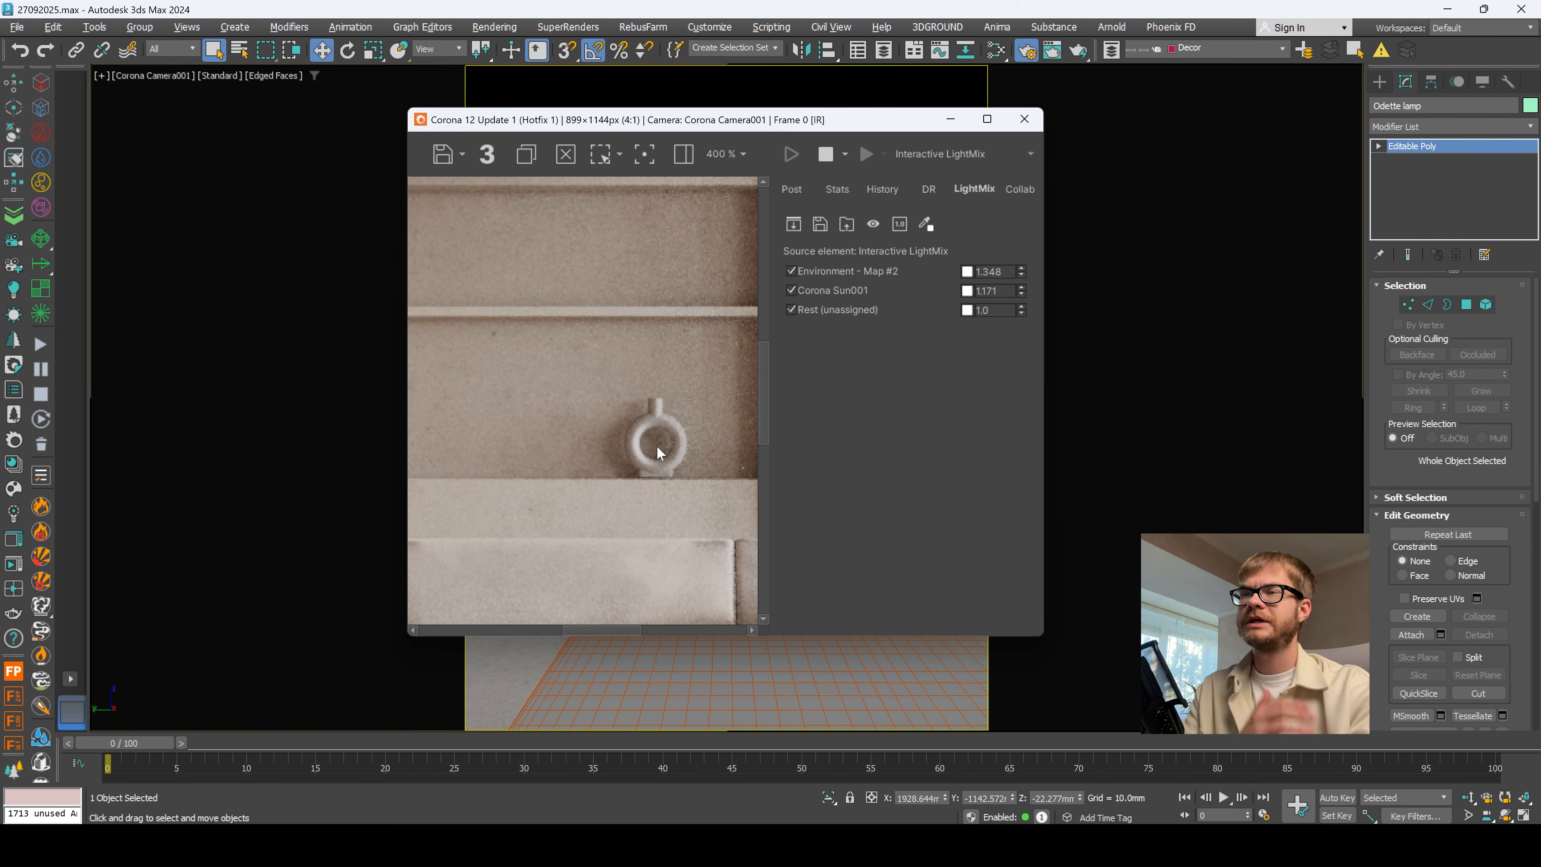
scroll(655, 465, "down", 3)
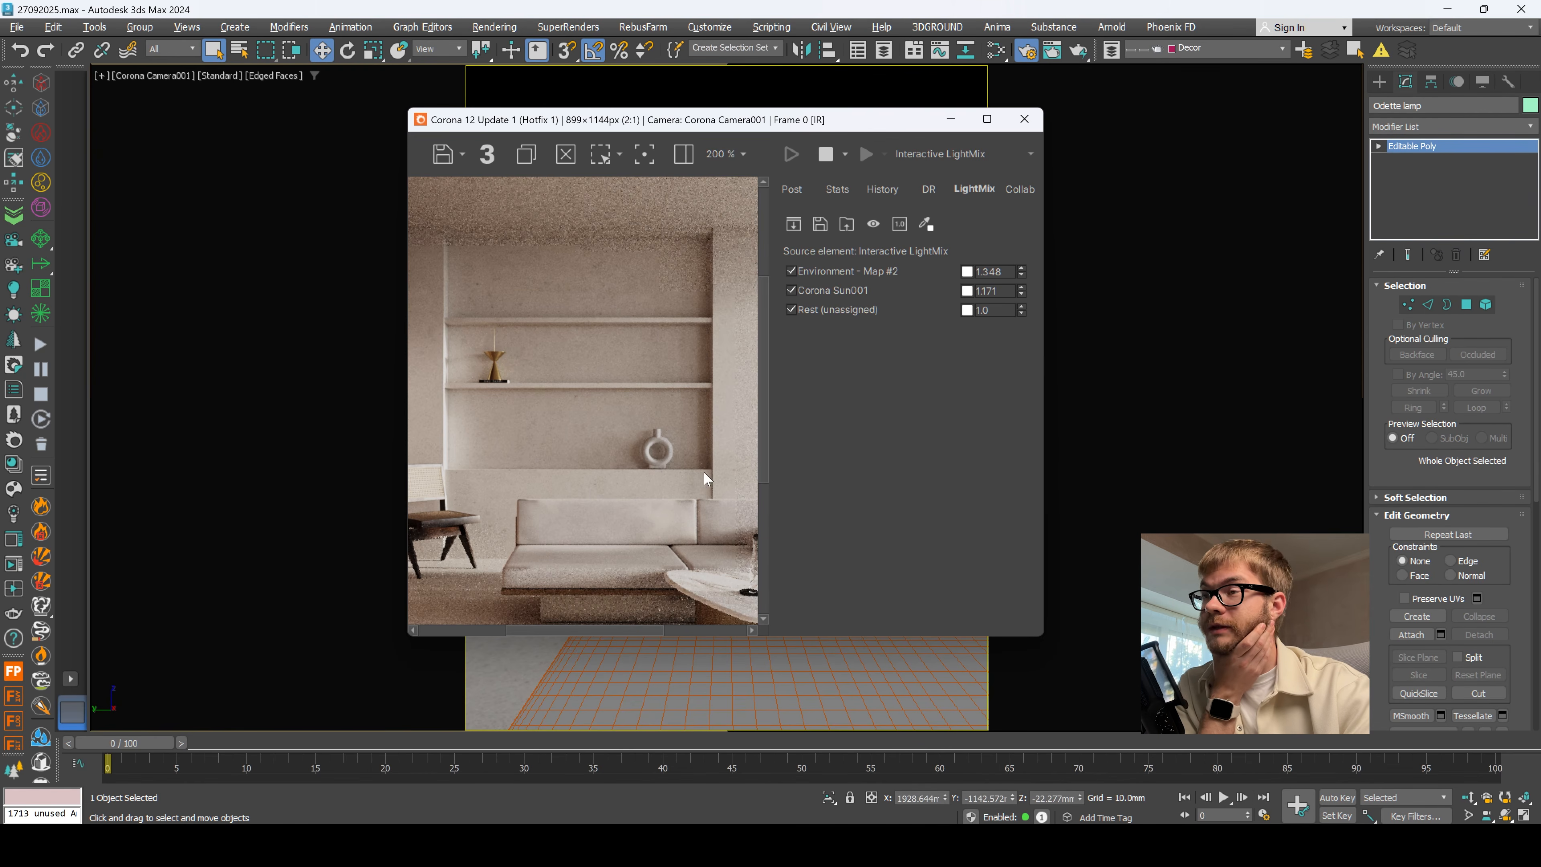
scroll(542, 380, "up", 3)
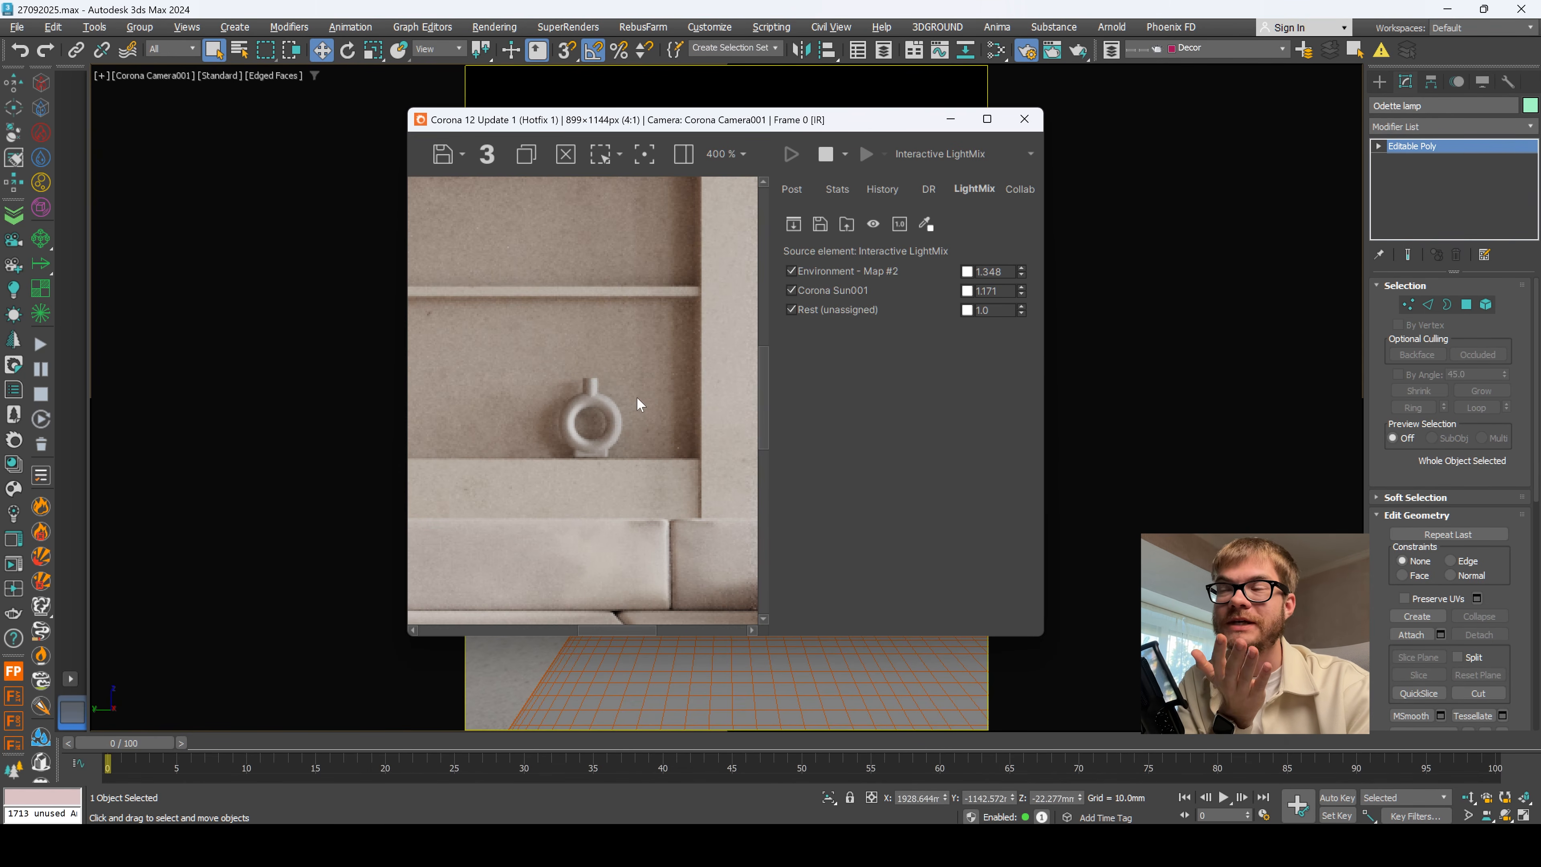
scroll(600, 465, "down", 1)
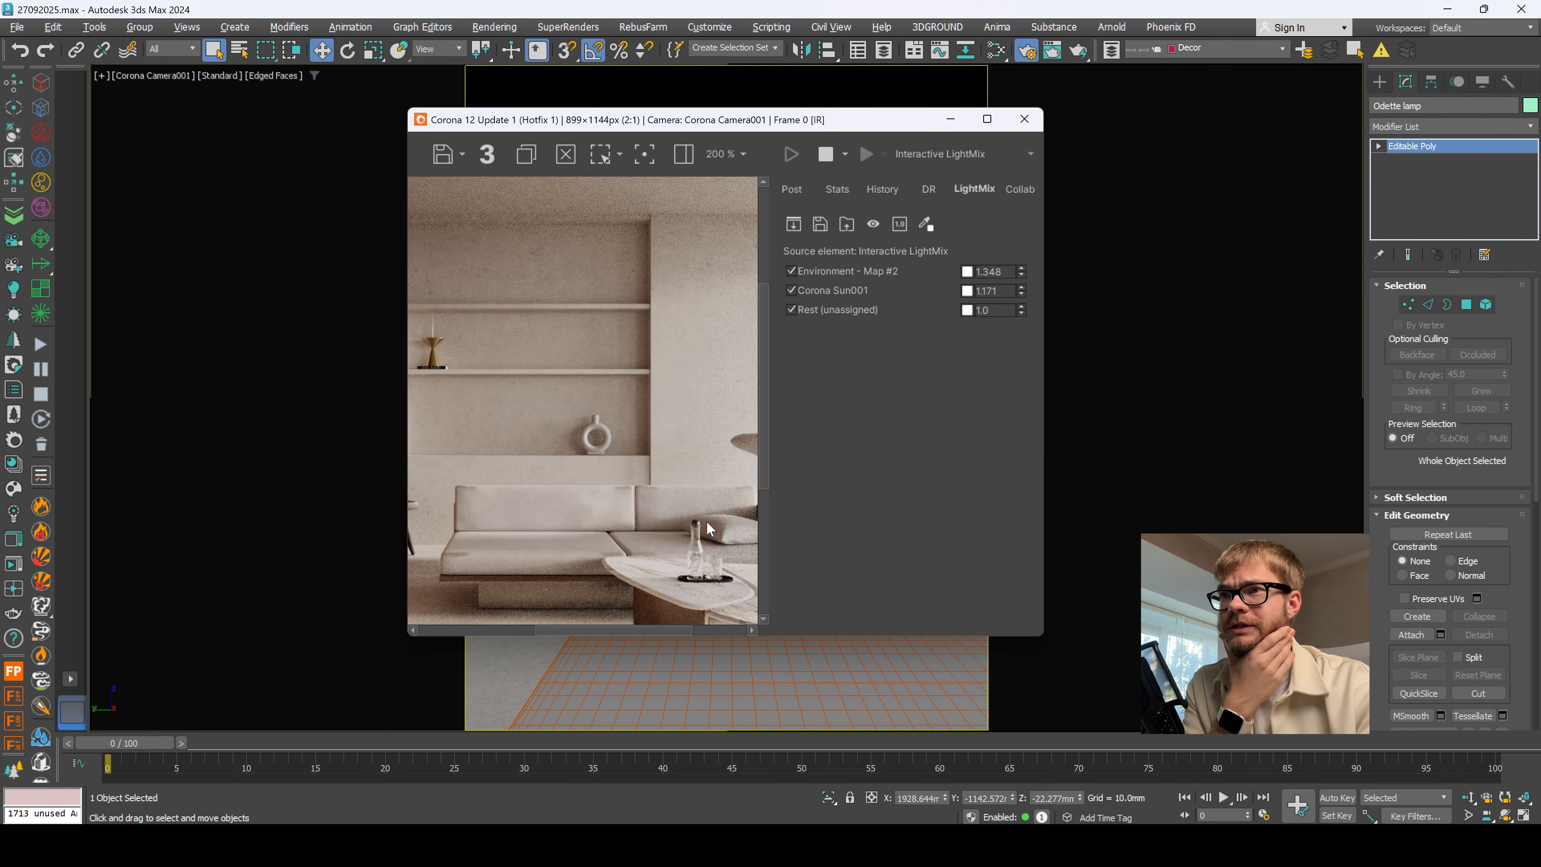
scroll(679, 495, "down", 1)
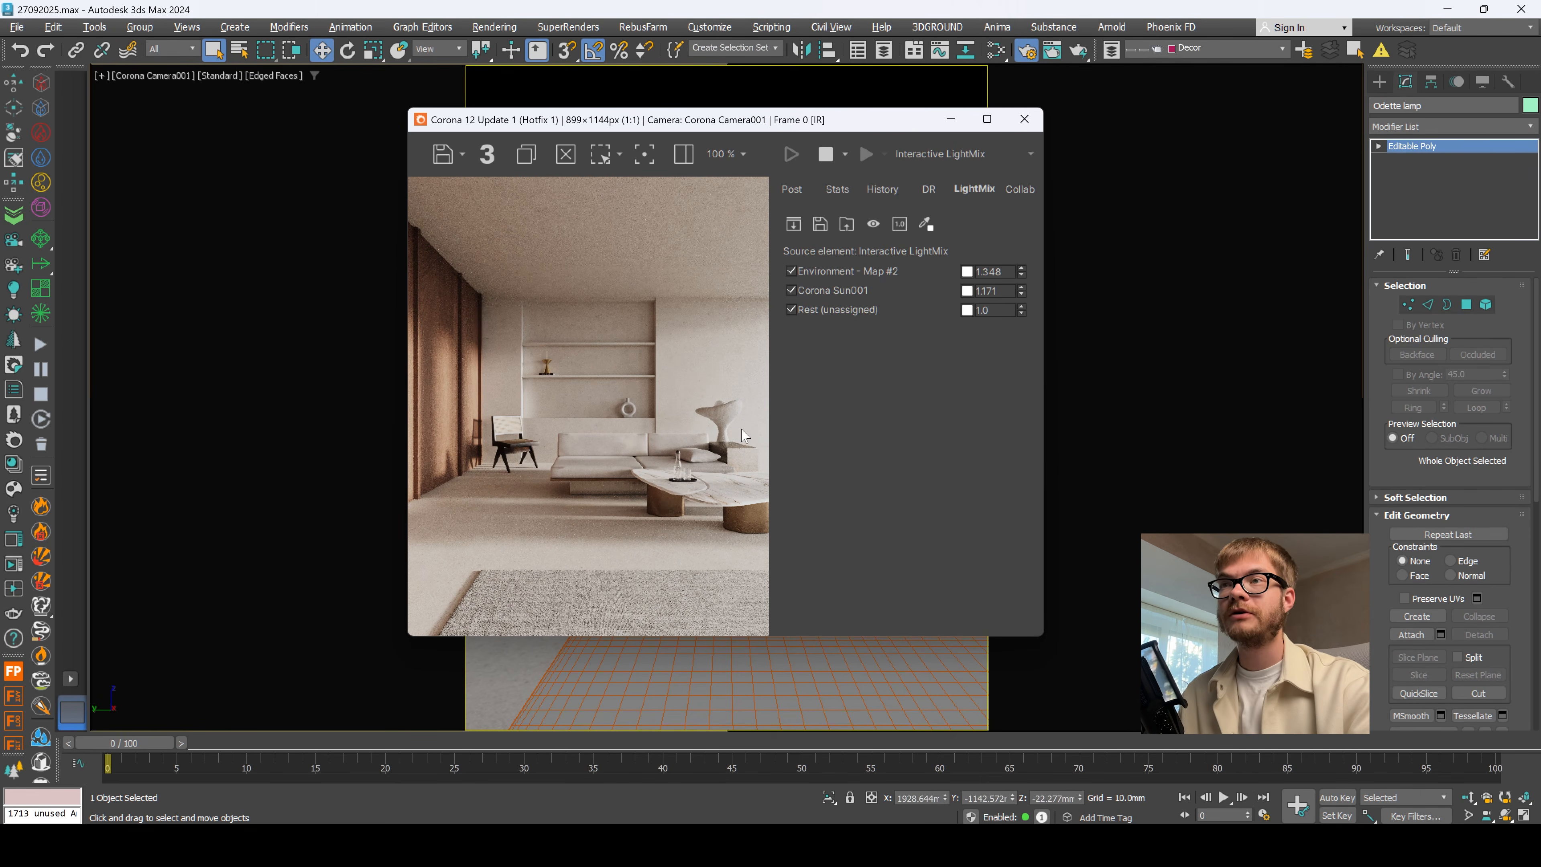
scroll(745, 437, "up", 3)
scroll(717, 414, "down", 1)
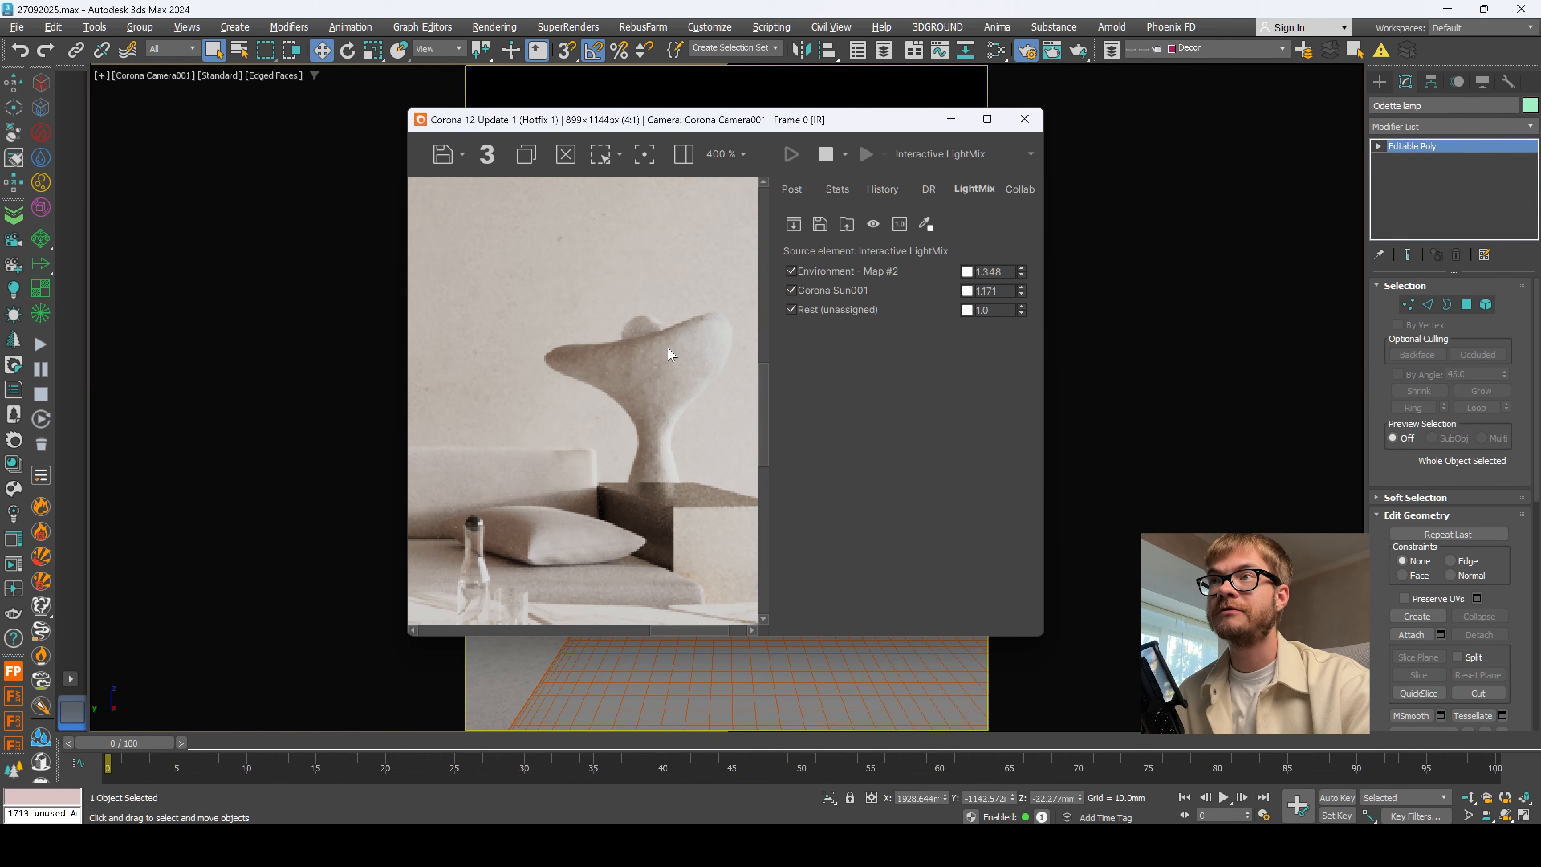
scroll(671, 354, "down", 2)
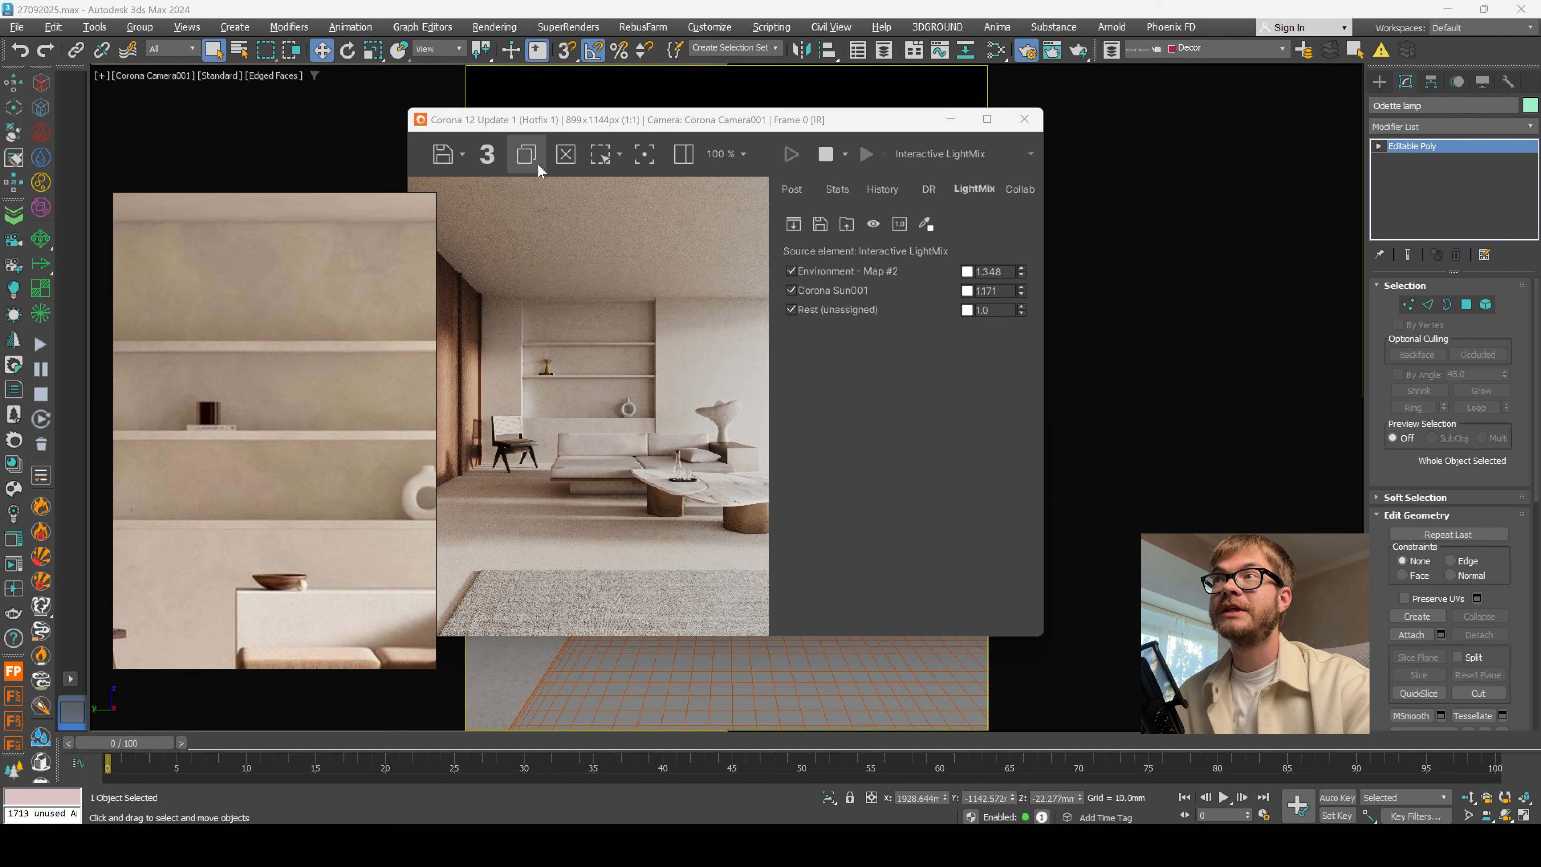
Step: Place the render window beside the reference, capture the rendered image area and paste it onto the reference board
left_click_drag(614, 135, 747, 167)
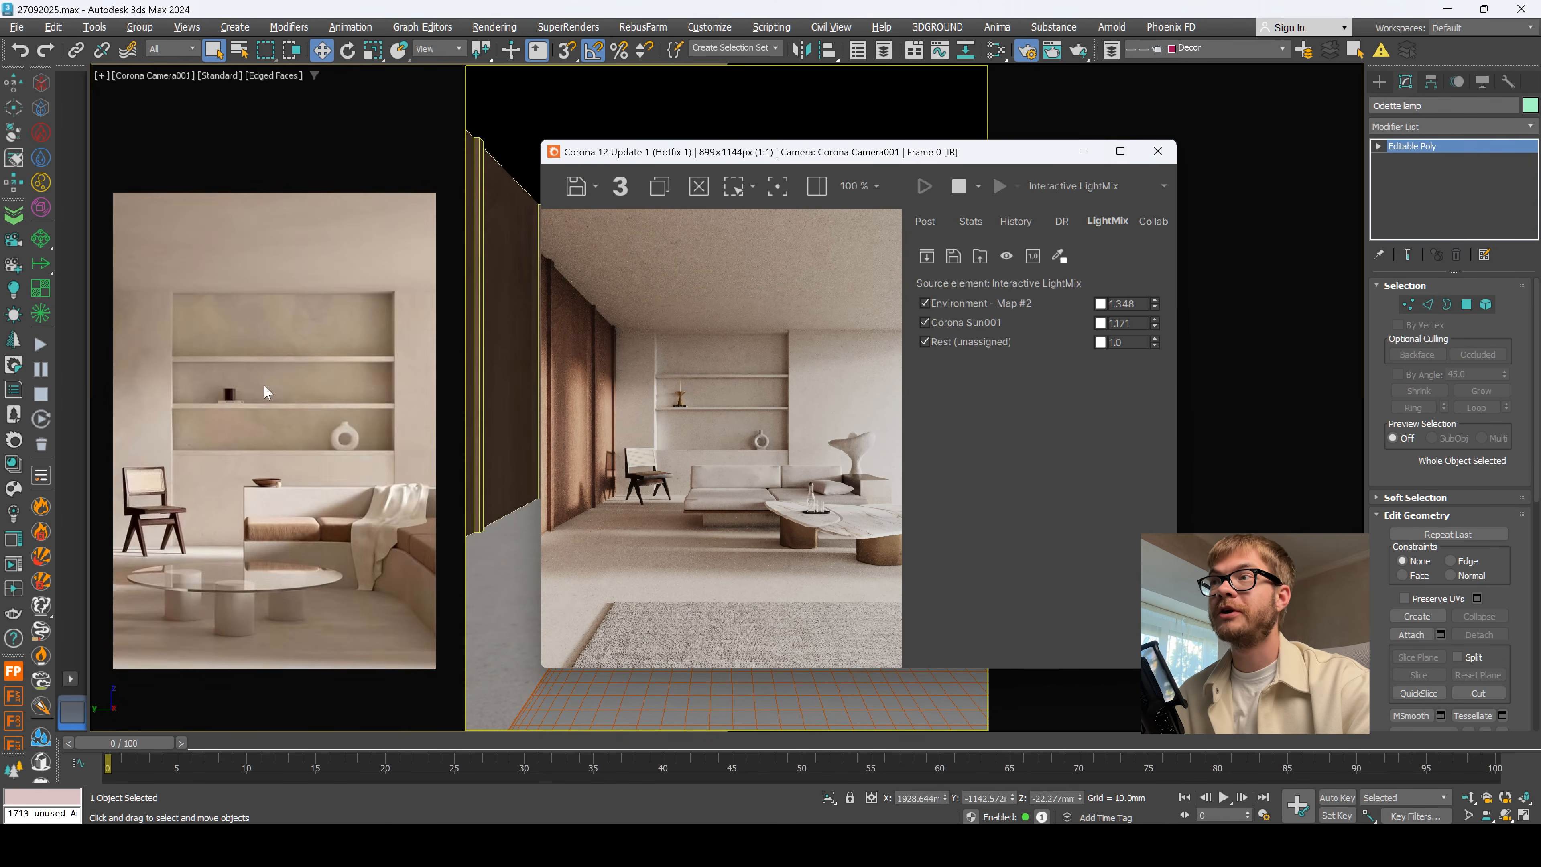
scroll(327, 307, "up", 2)
left_click_drag(295, 212, 293, 152)
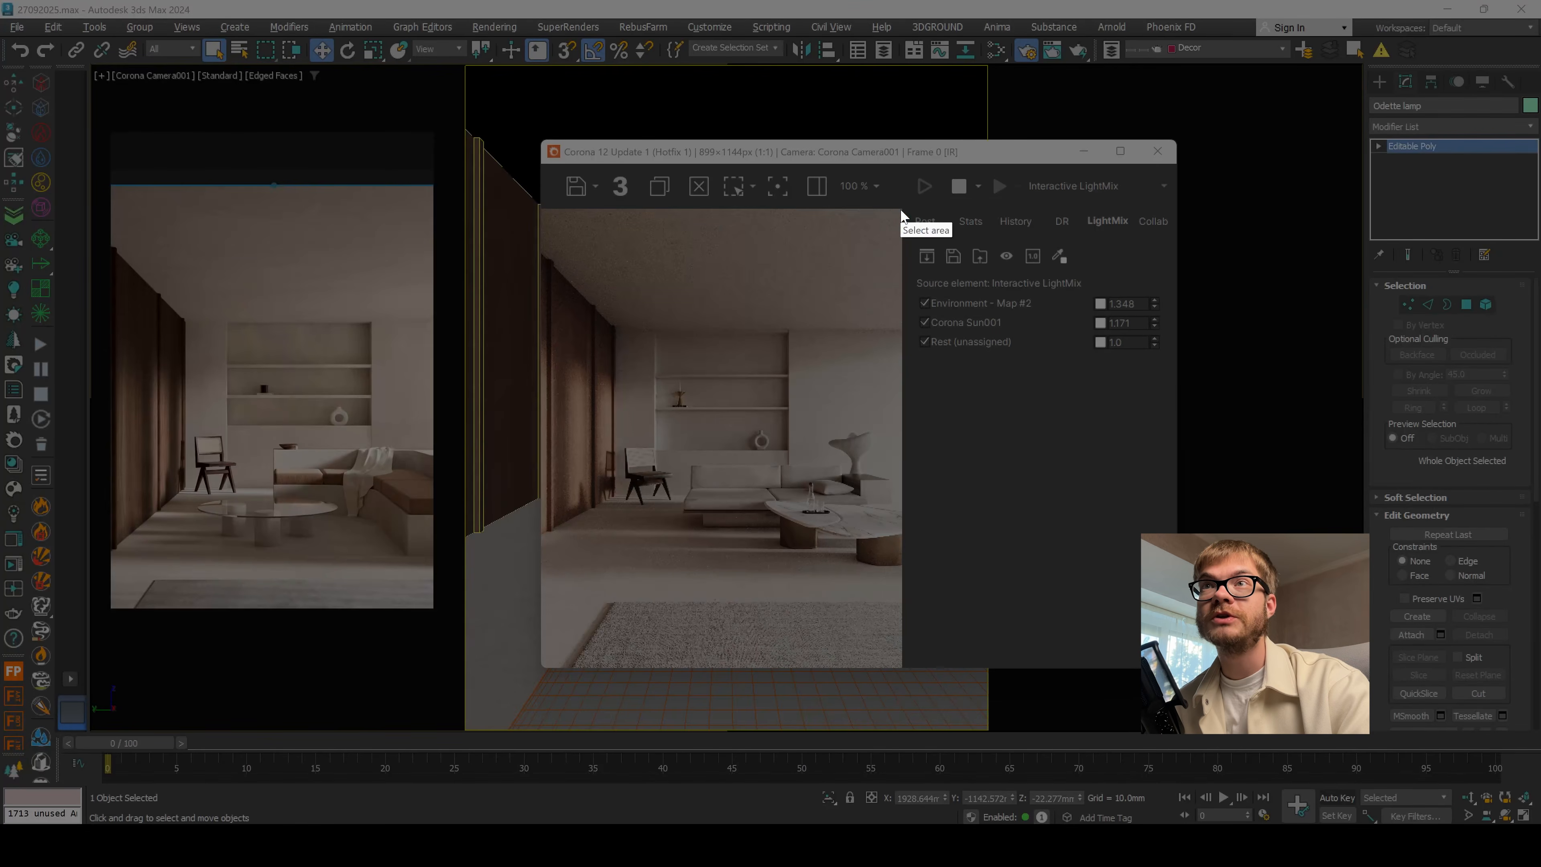
left_click_drag(902, 209, 542, 668)
key("ctrl+c")
scroll(372, 388, "down", 3)
key("ctrl+v")
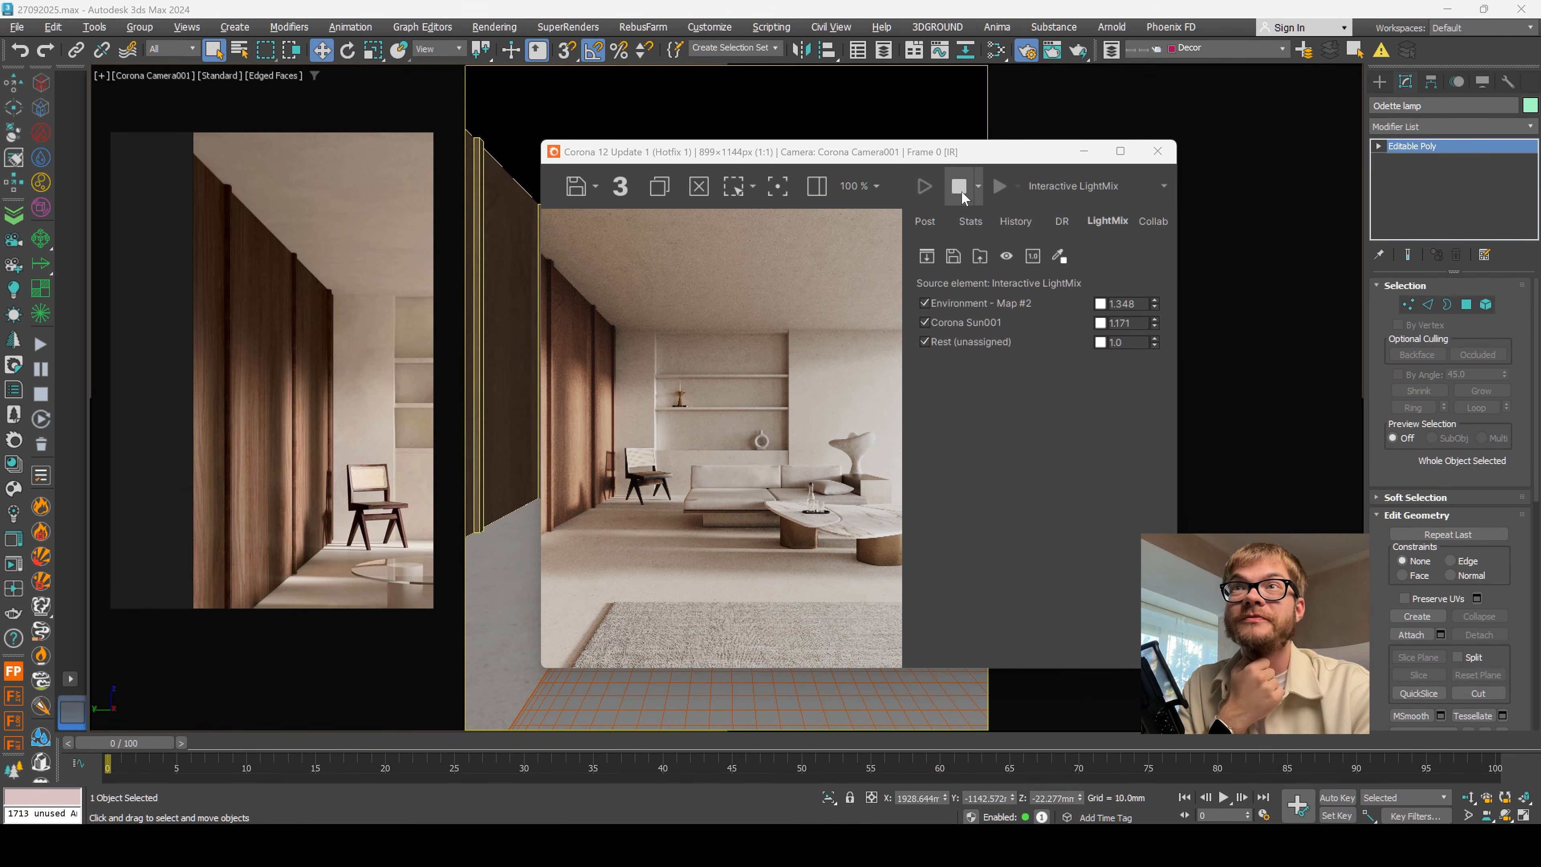
Step: Stop the interactive render and minimize its window
left_click(961, 190)
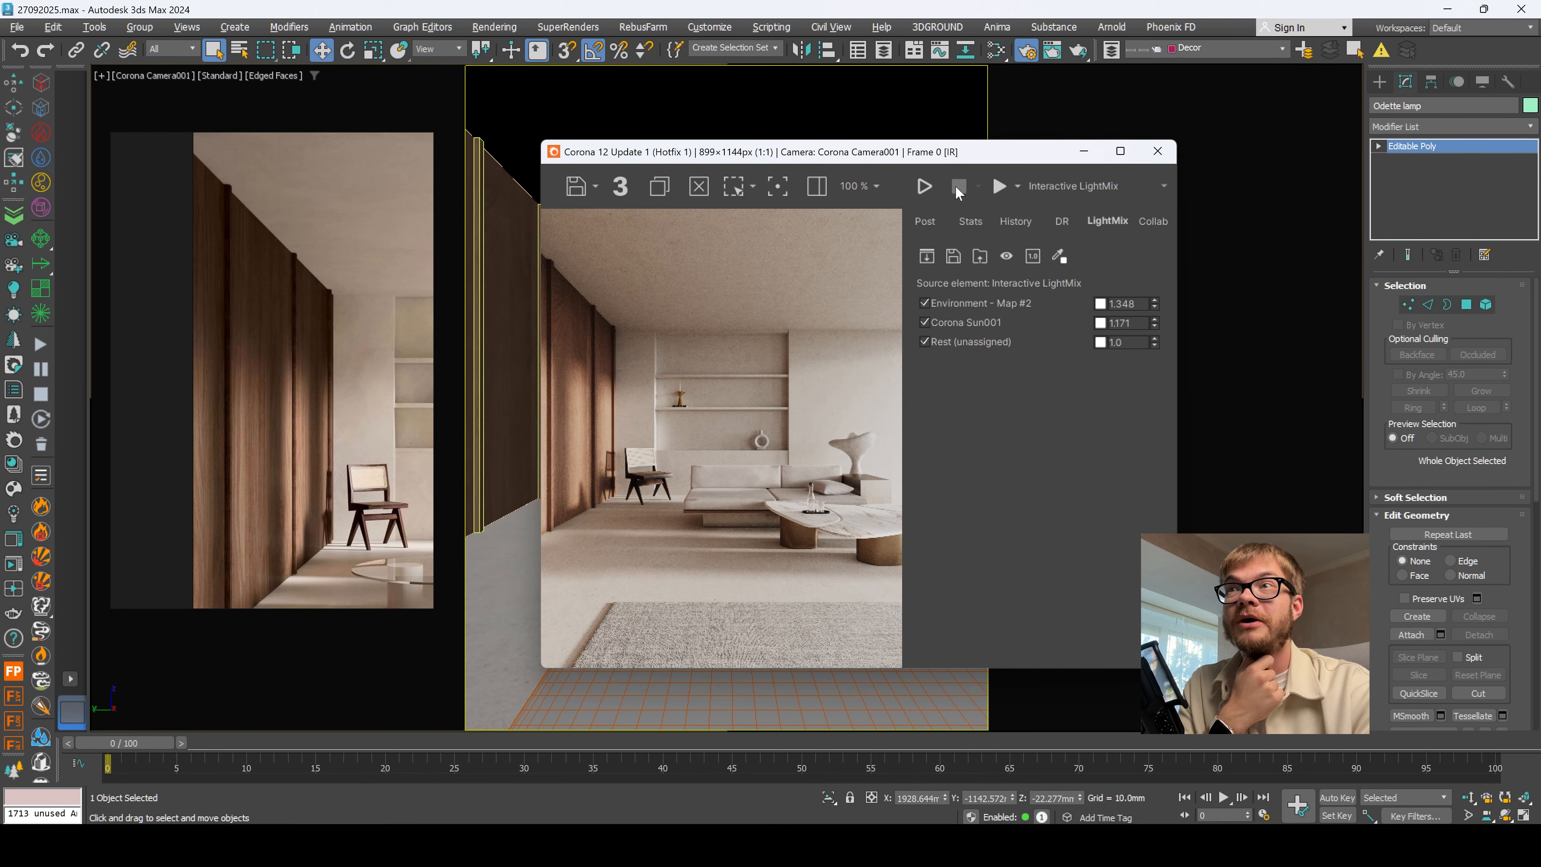
left_click(1084, 151)
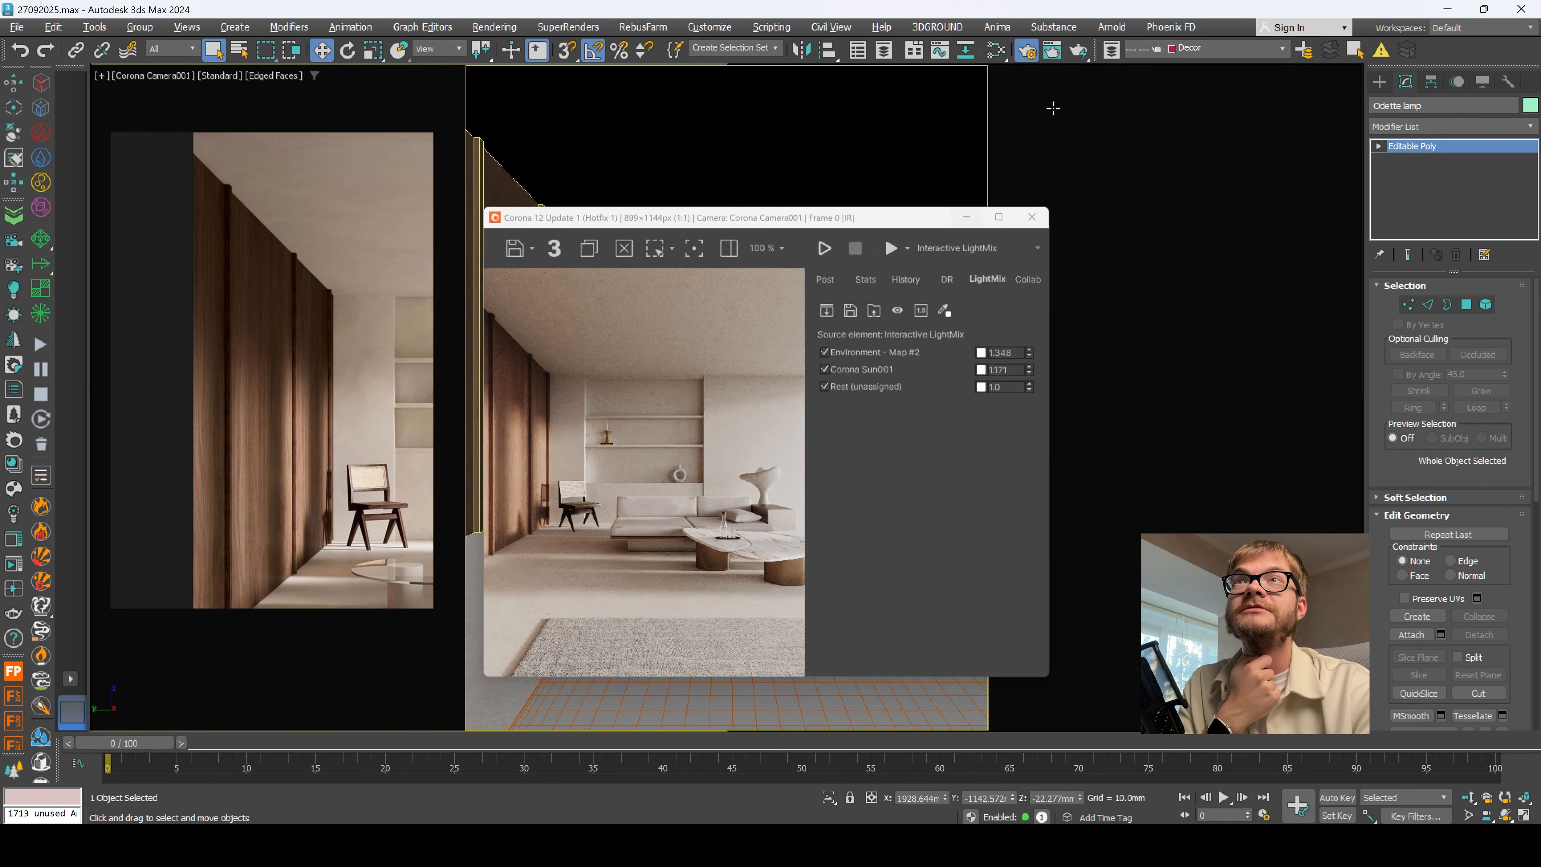
Step: In the render setup, set the noise level limit to 4.0% and the denoising mode to Corona High Quality
left_click(1027, 52)
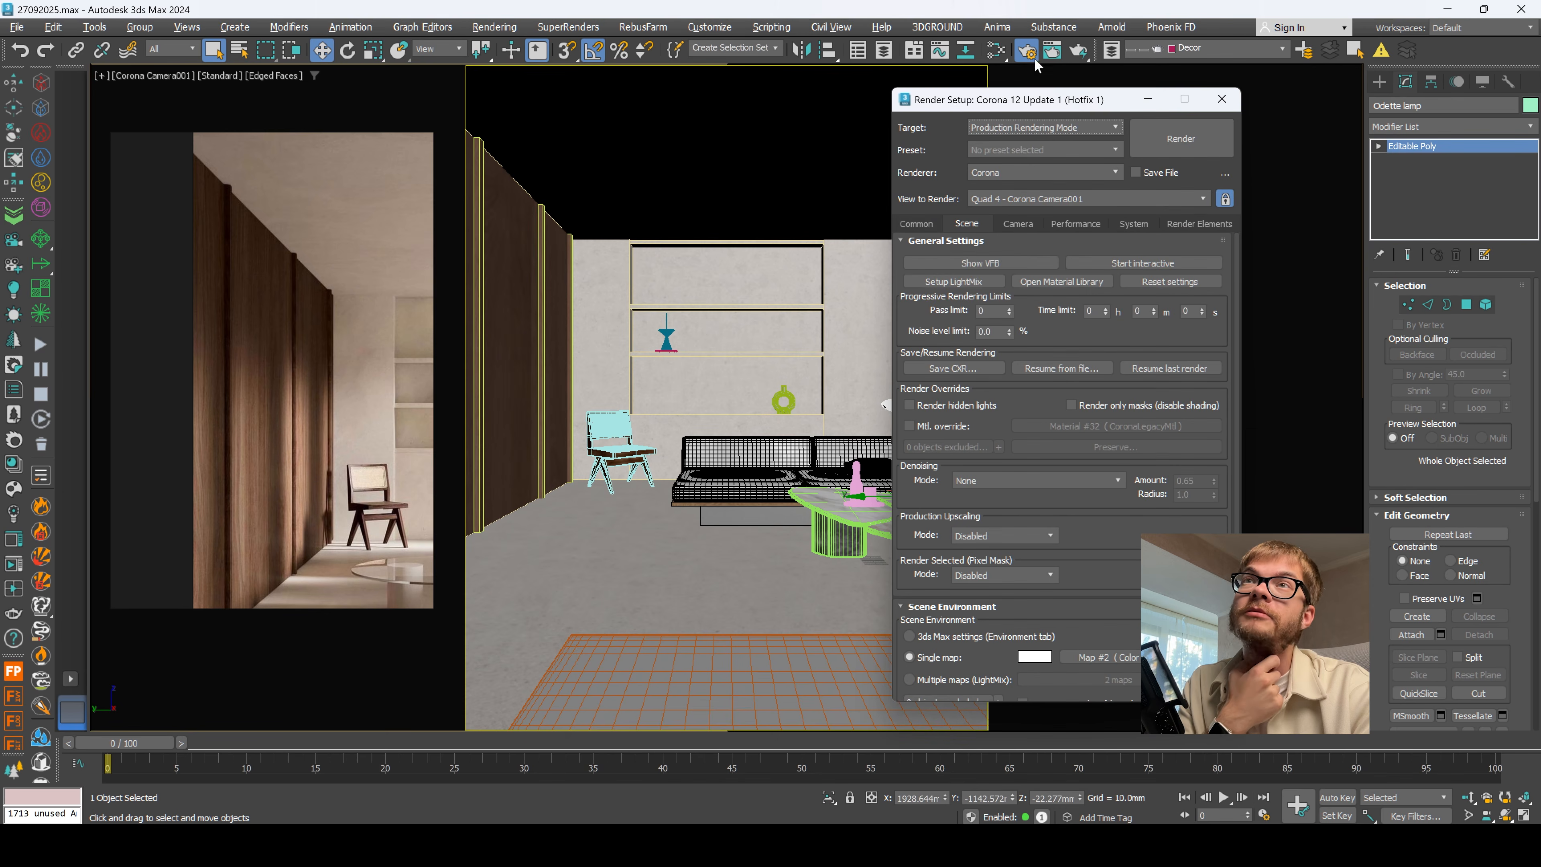
left_click_drag(939, 334, 942, 284)
double_click(984, 296)
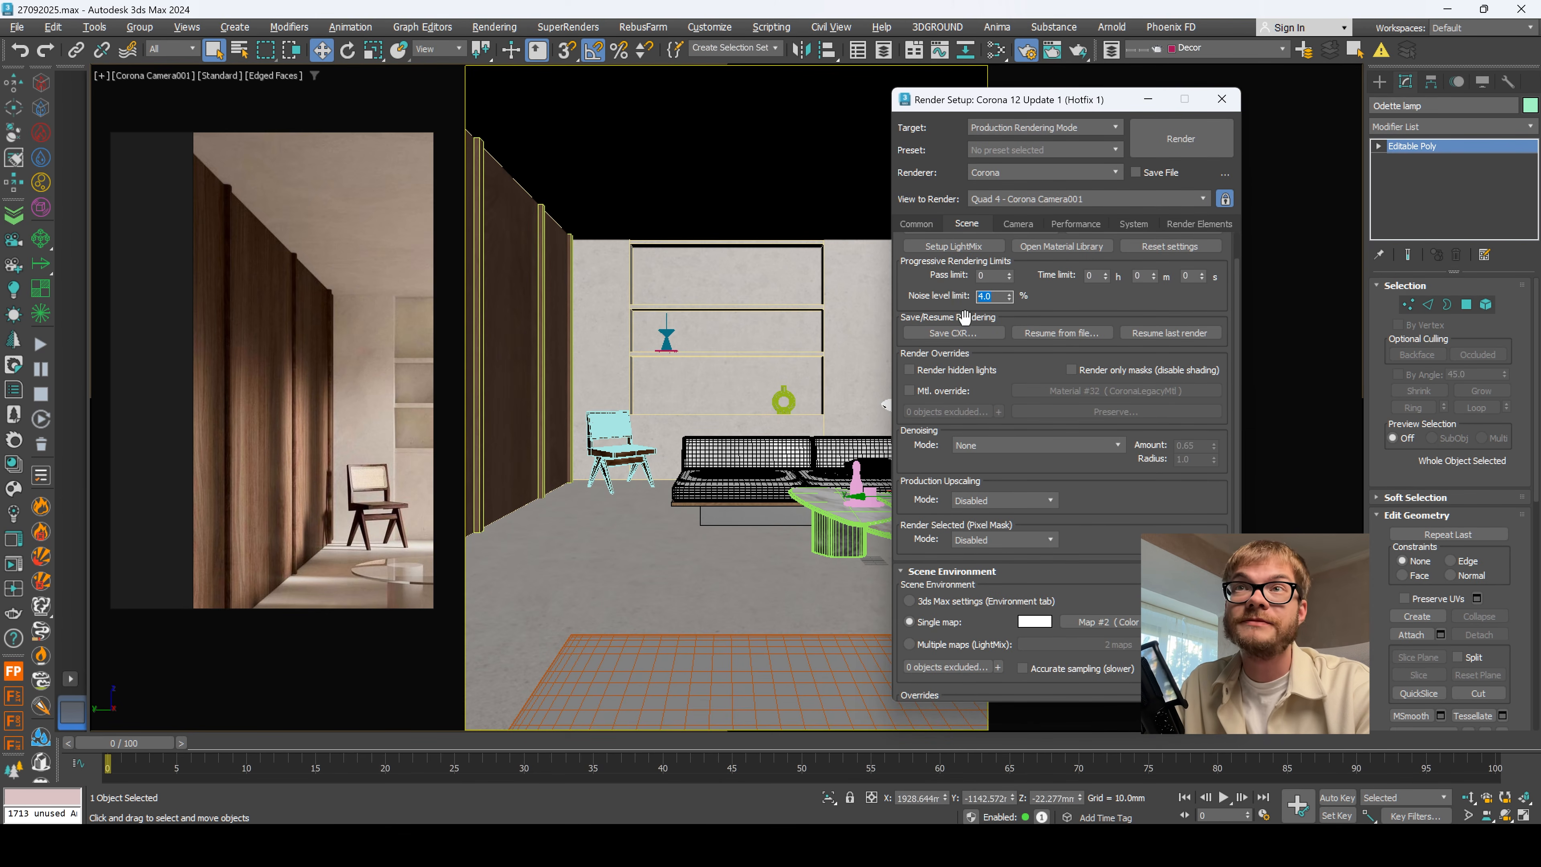
left_click(968, 447)
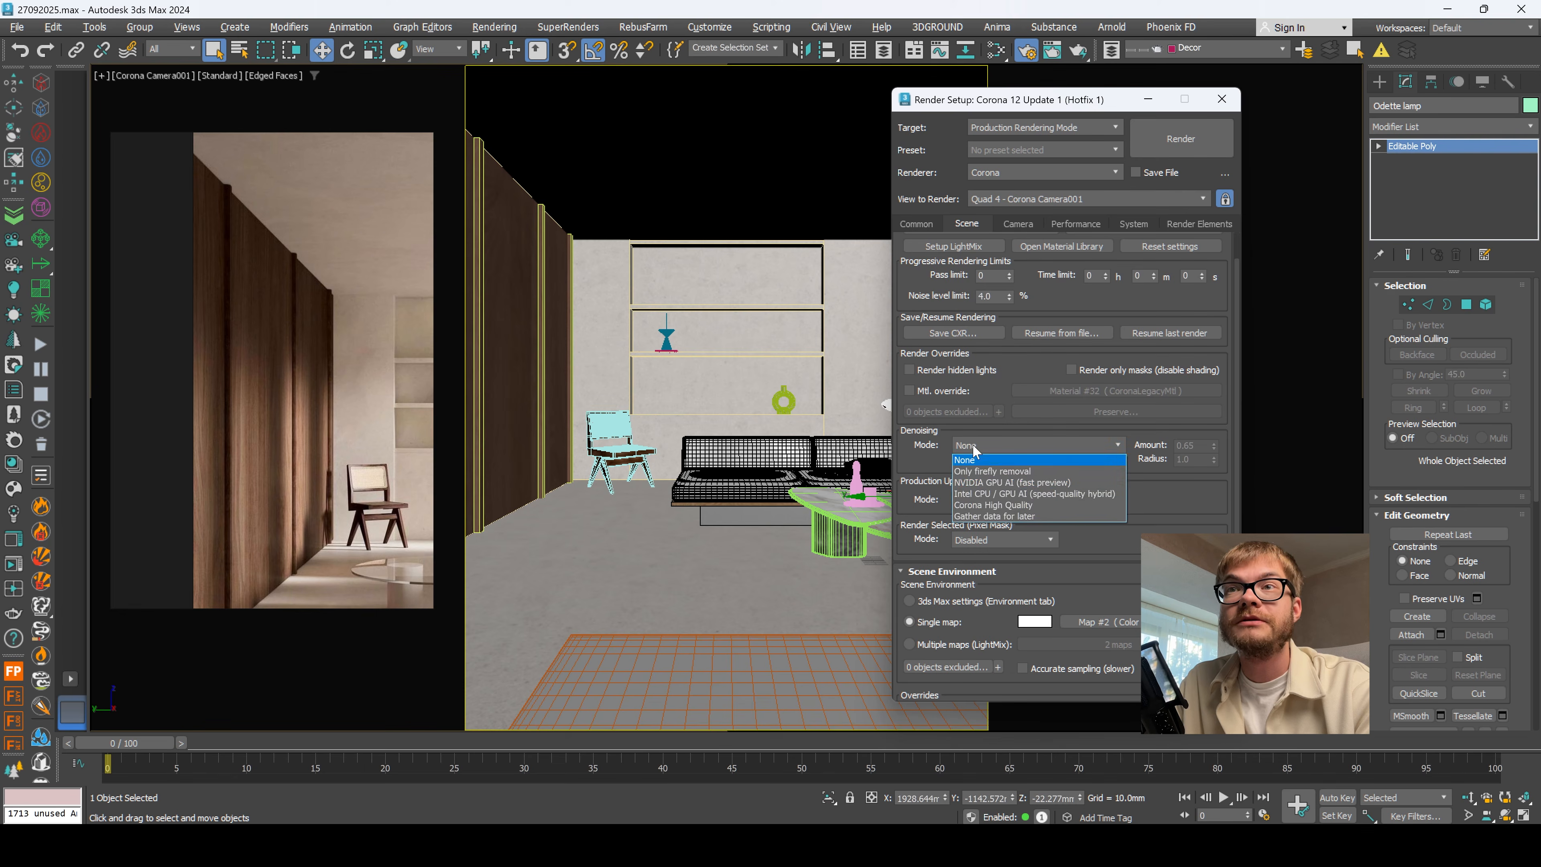
left_click(995, 505)
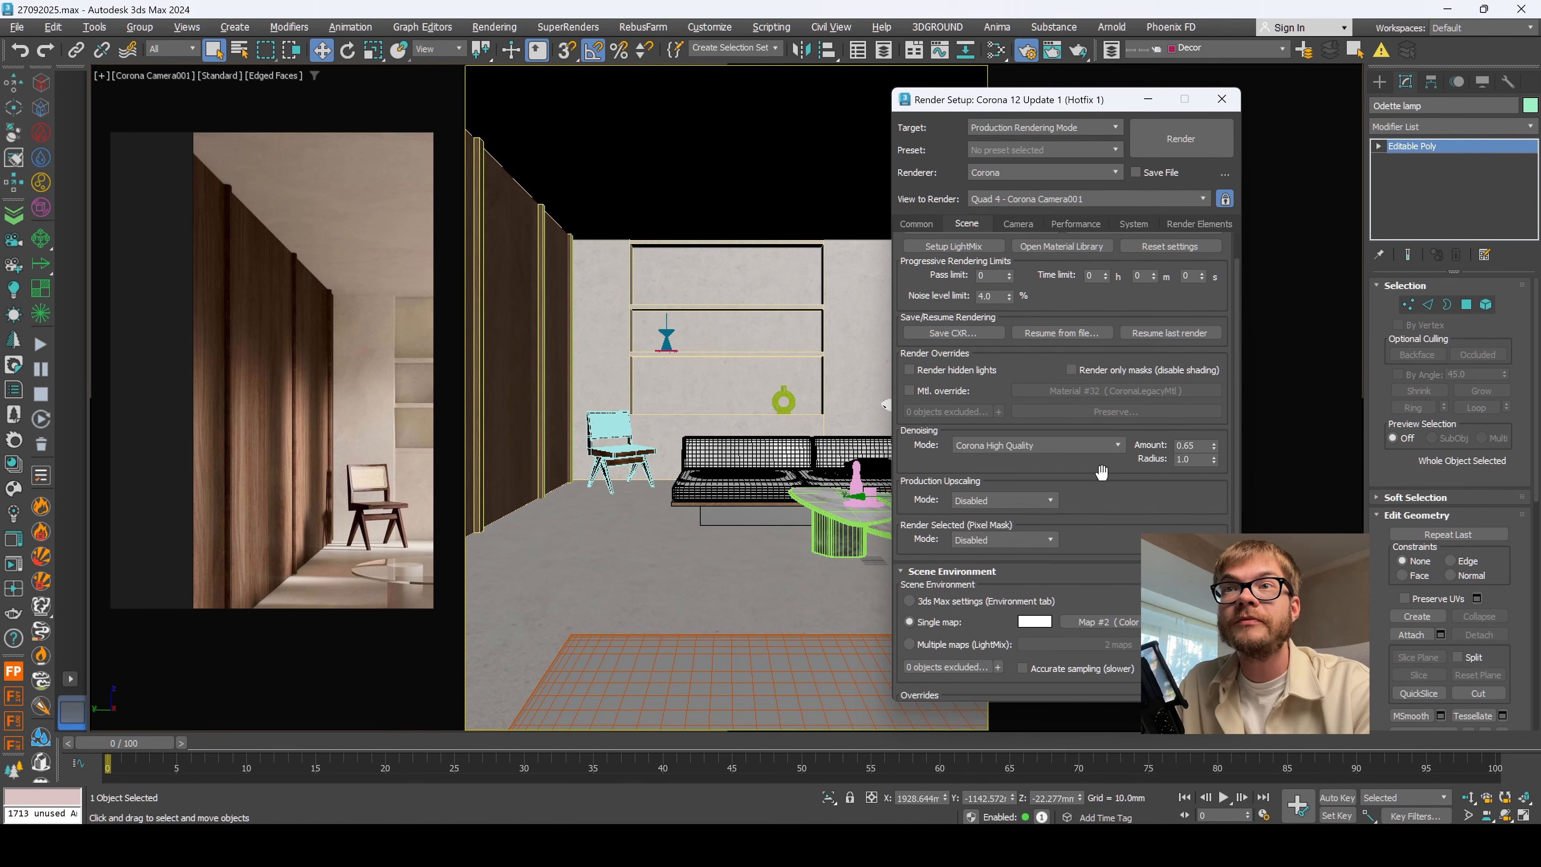
left_click_drag(947, 443, 934, 386)
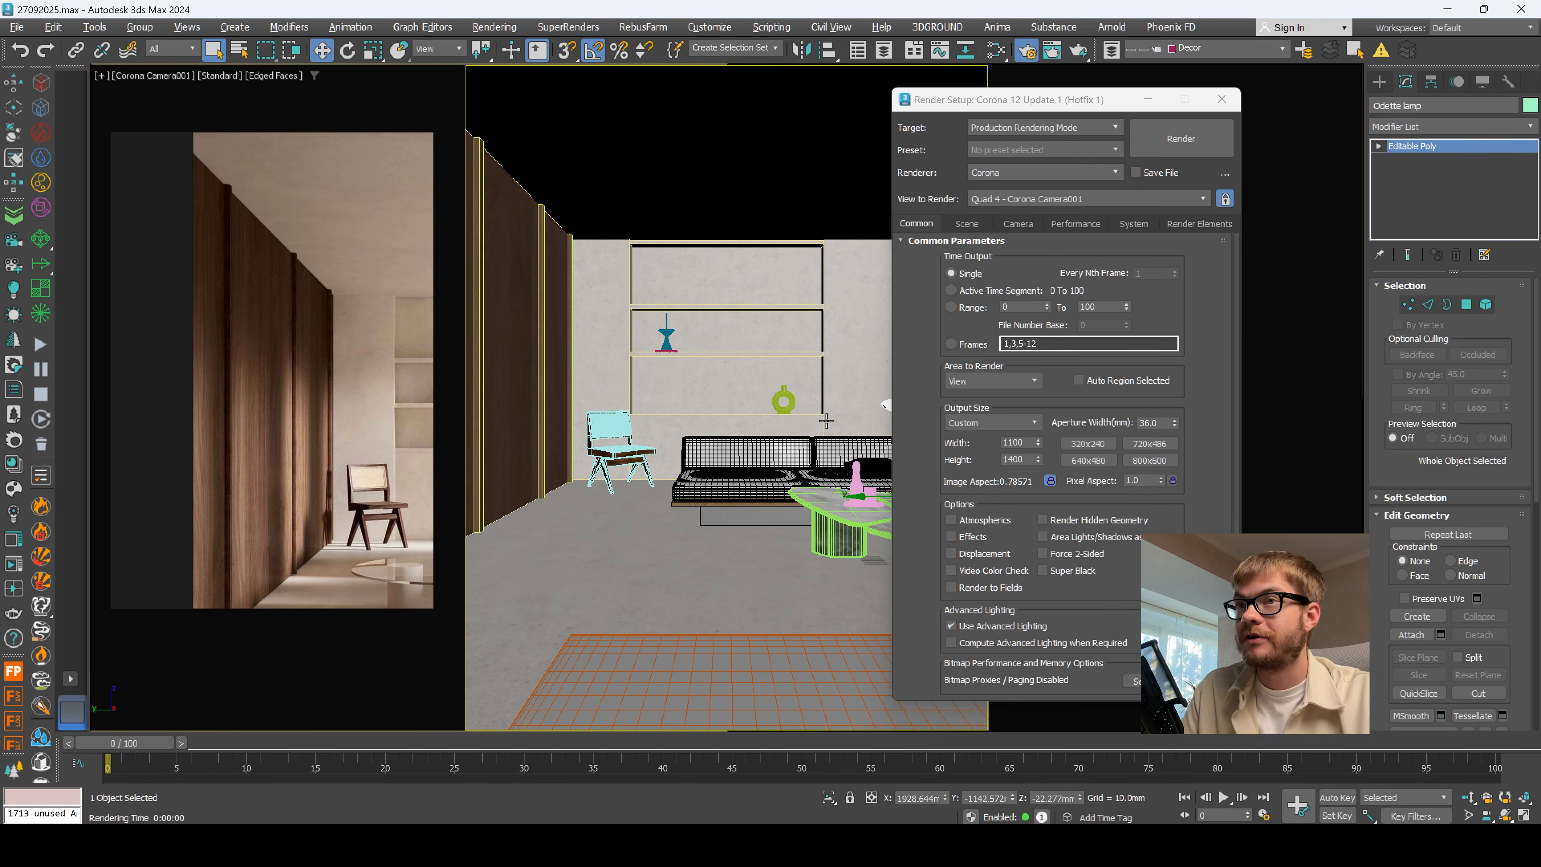
Step: Start the production render of Corona Camera001 at 1100 × 1400 with atmospherics, effects and displacement switched off
left_click(974, 520)
left_click(972, 536)
left_click(972, 537)
left_click(977, 553)
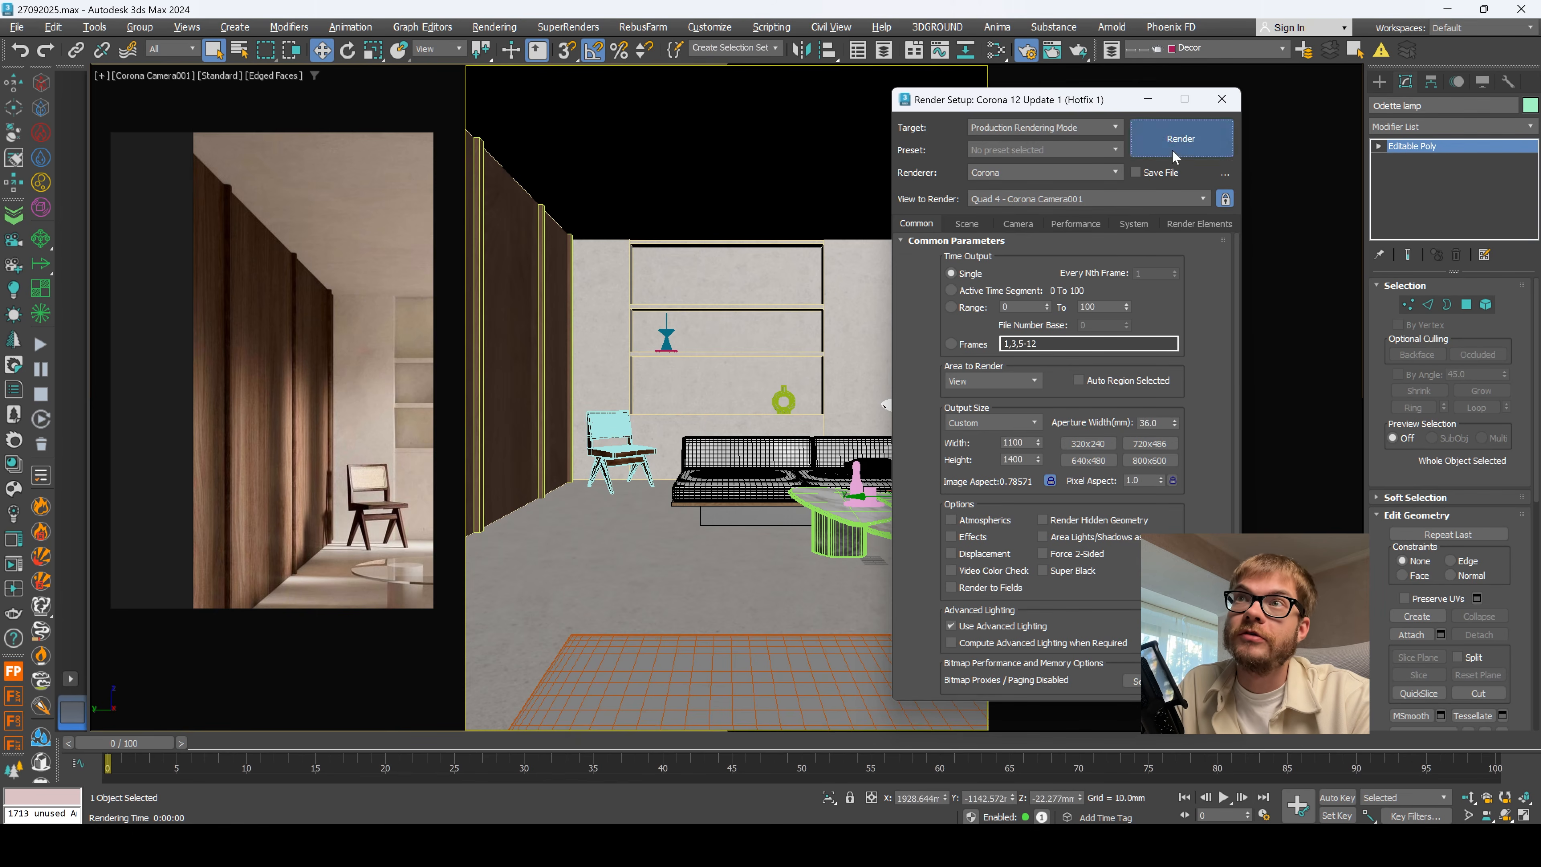
left_click(1174, 156)
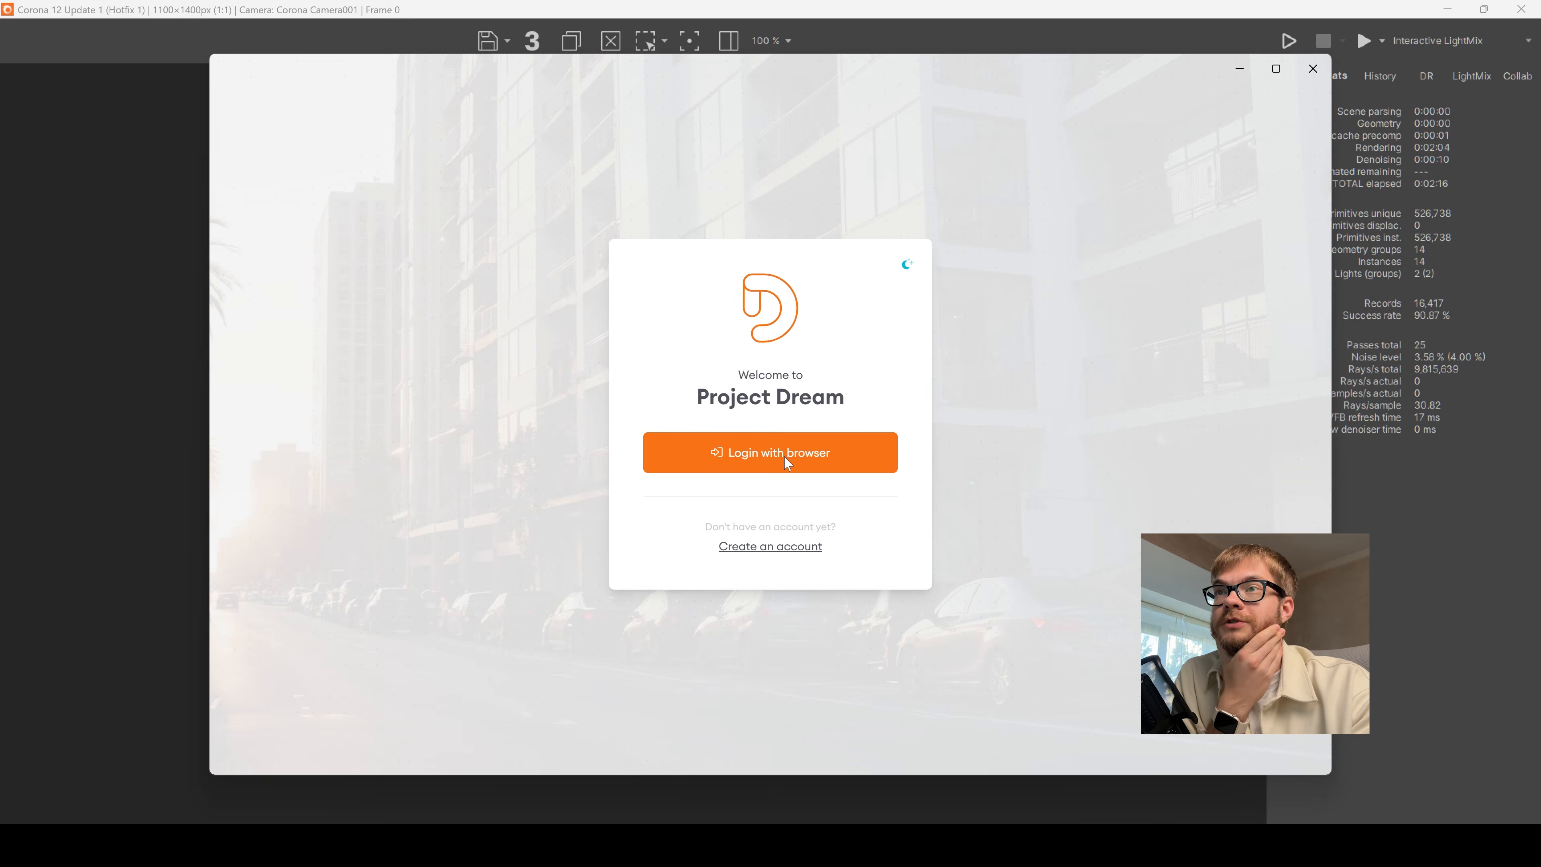
Step: Log in to Project Dream and queue a 2x Creative Upscaler job on the finished render using the Magnific Precision model
left_click(784, 455)
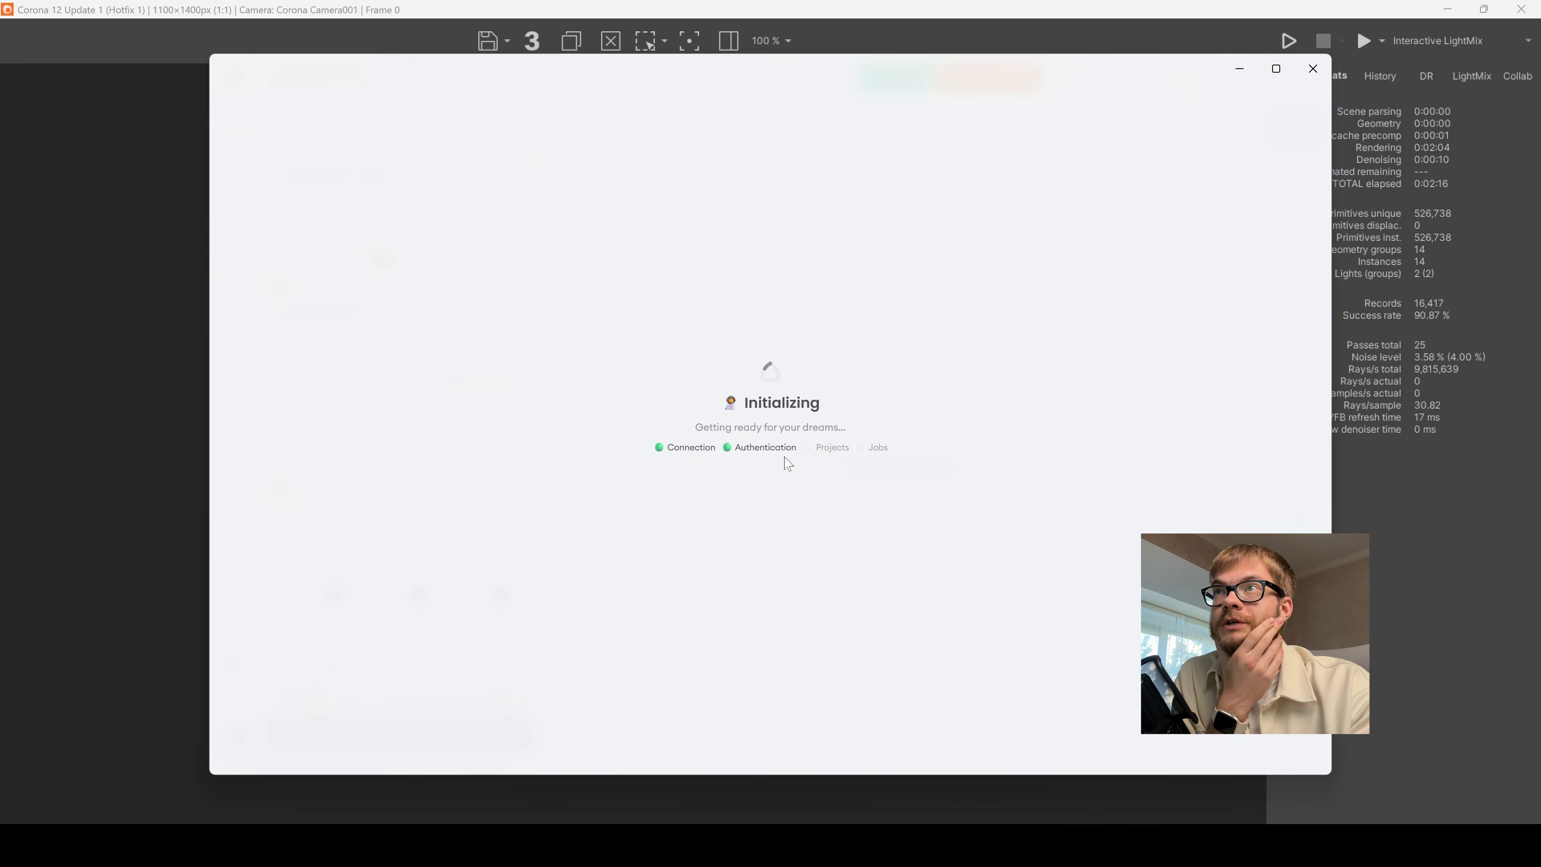
left_click(236, 342)
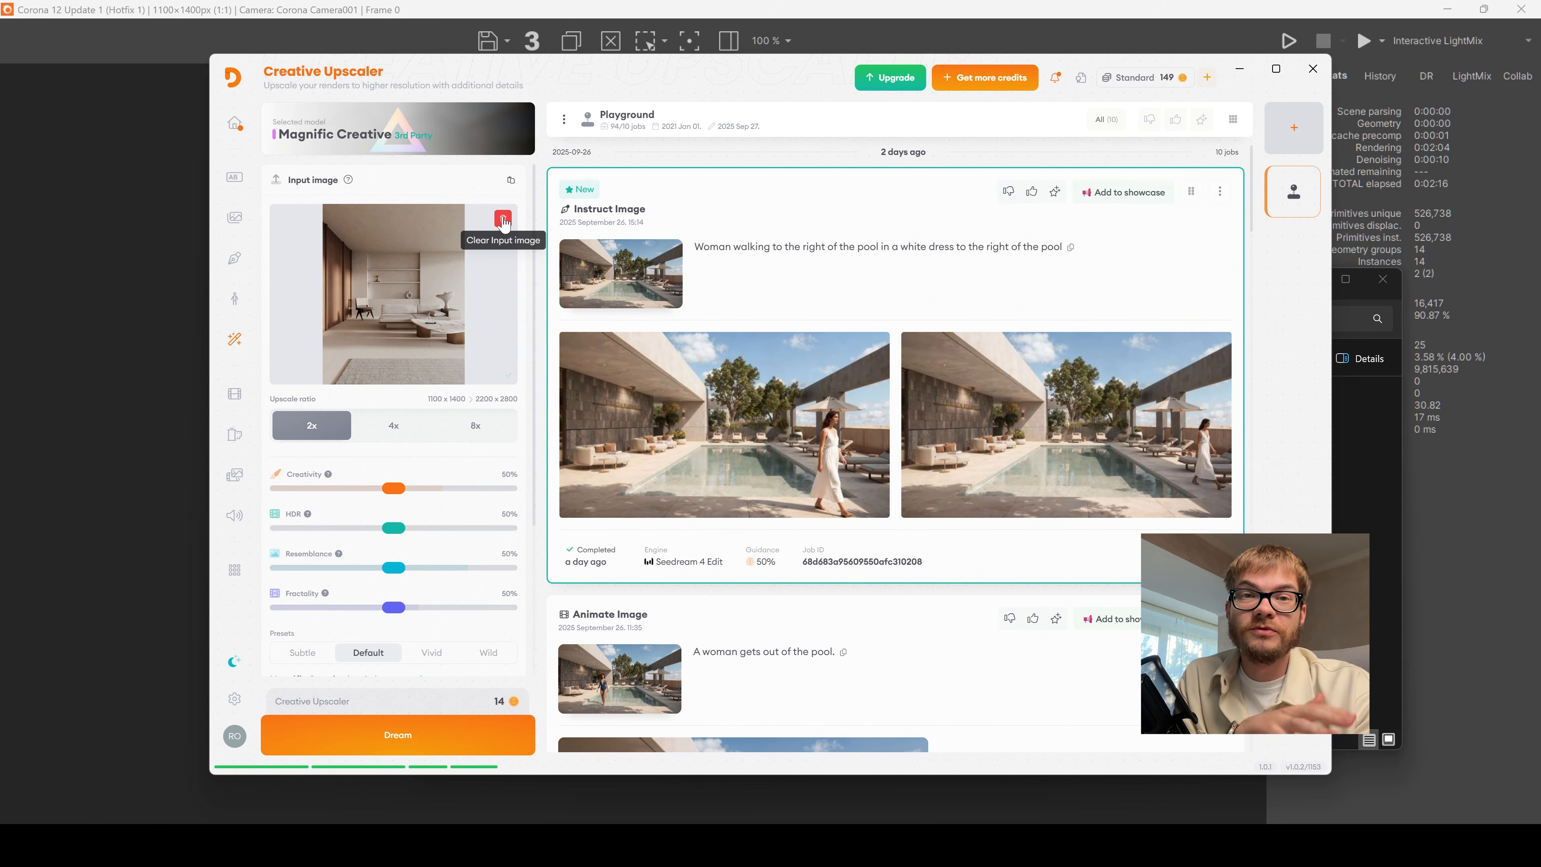
left_click(364, 119)
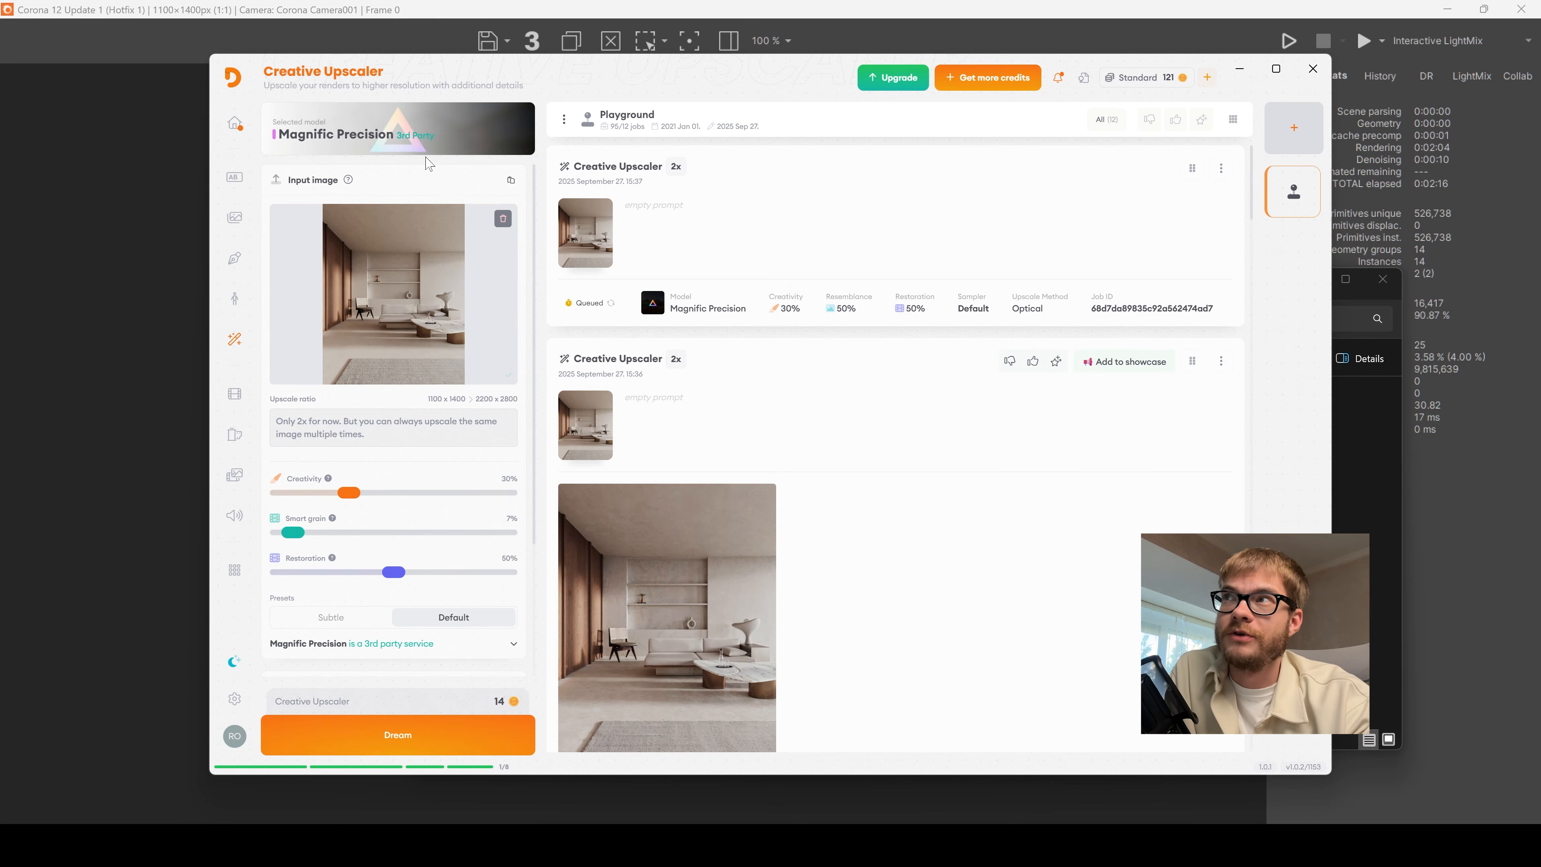
Step: Inspect the first upscaled result up close, then save the Magnific Precision image as a PNG in the 2709 folder
left_click(668, 607)
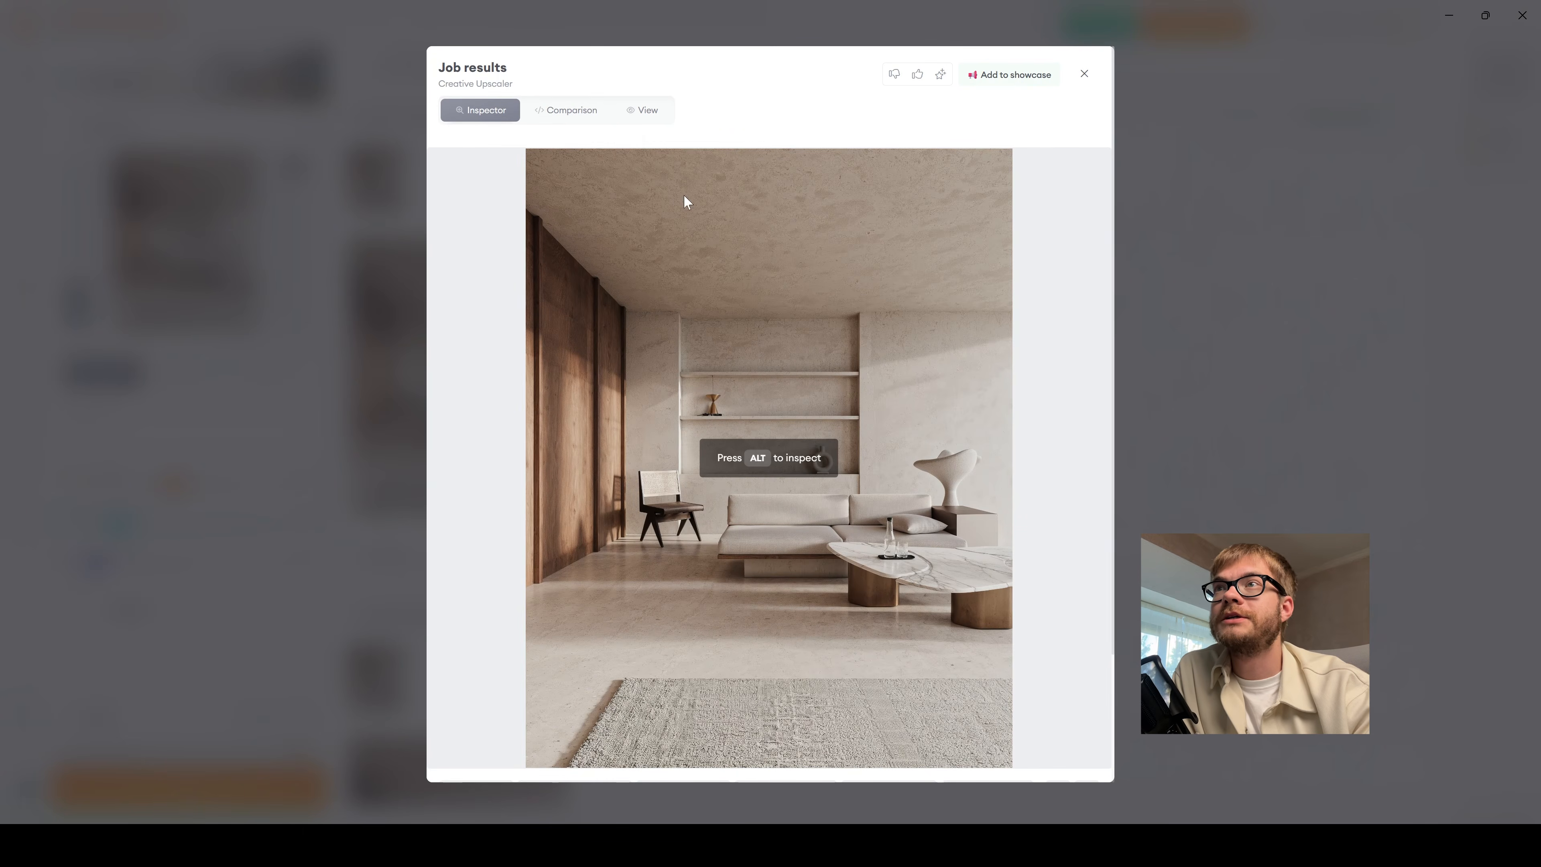
key("Escape")
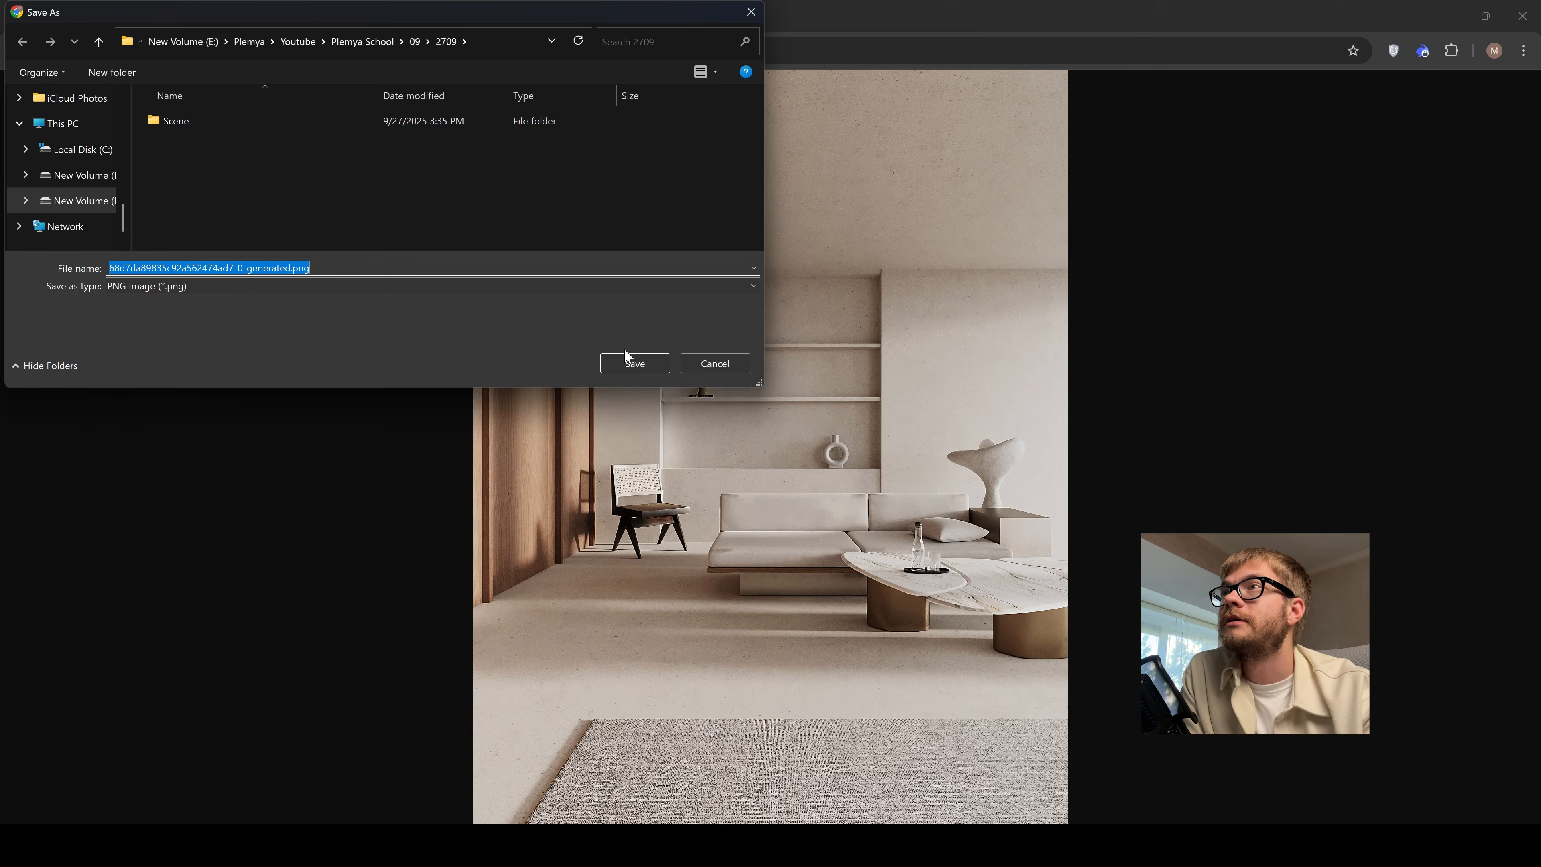
left_click(628, 356)
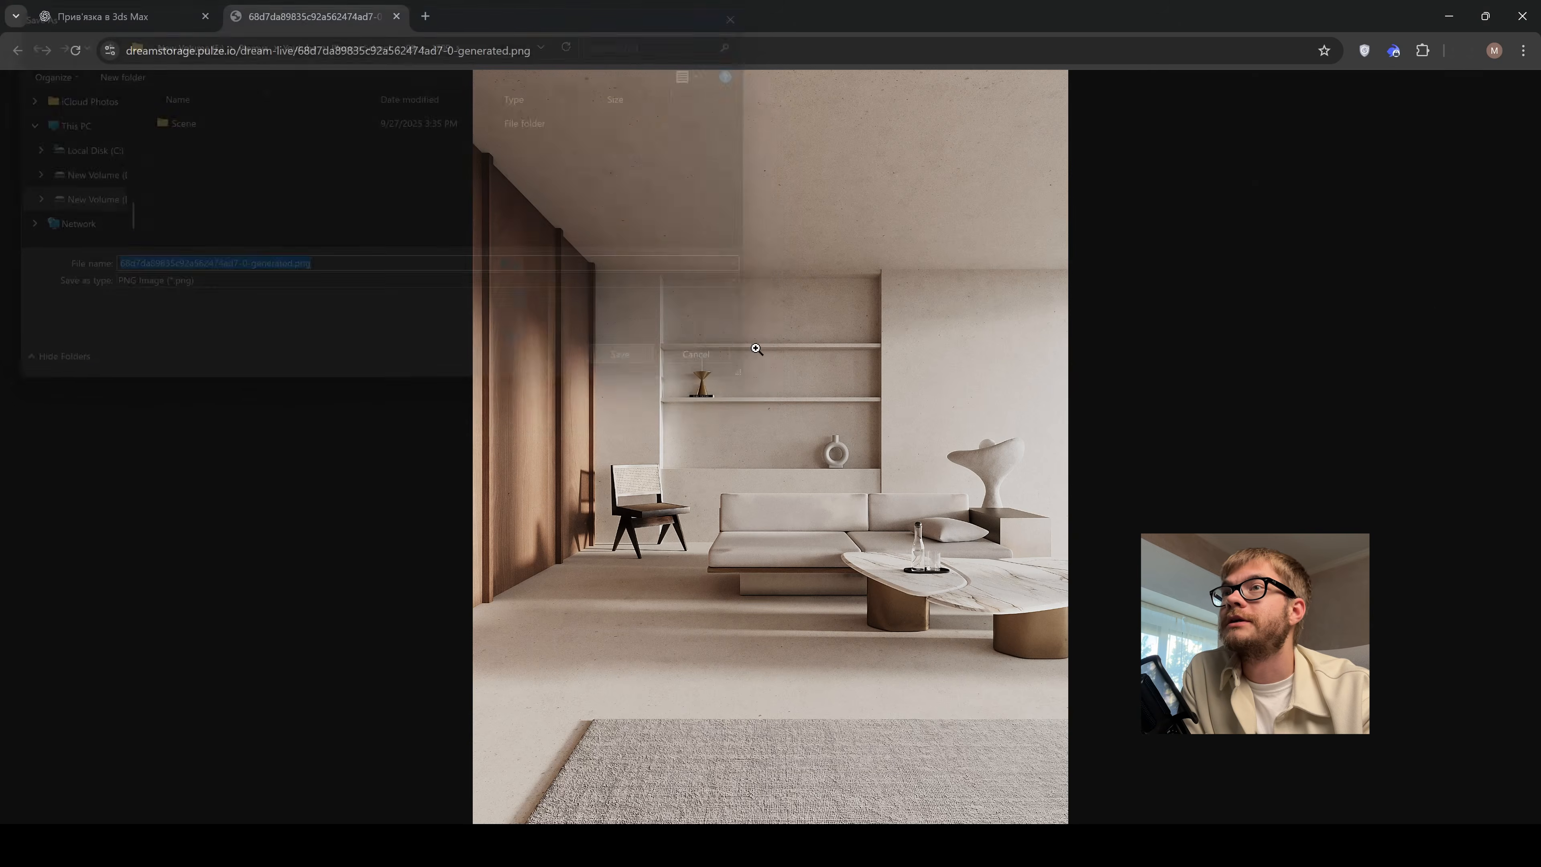